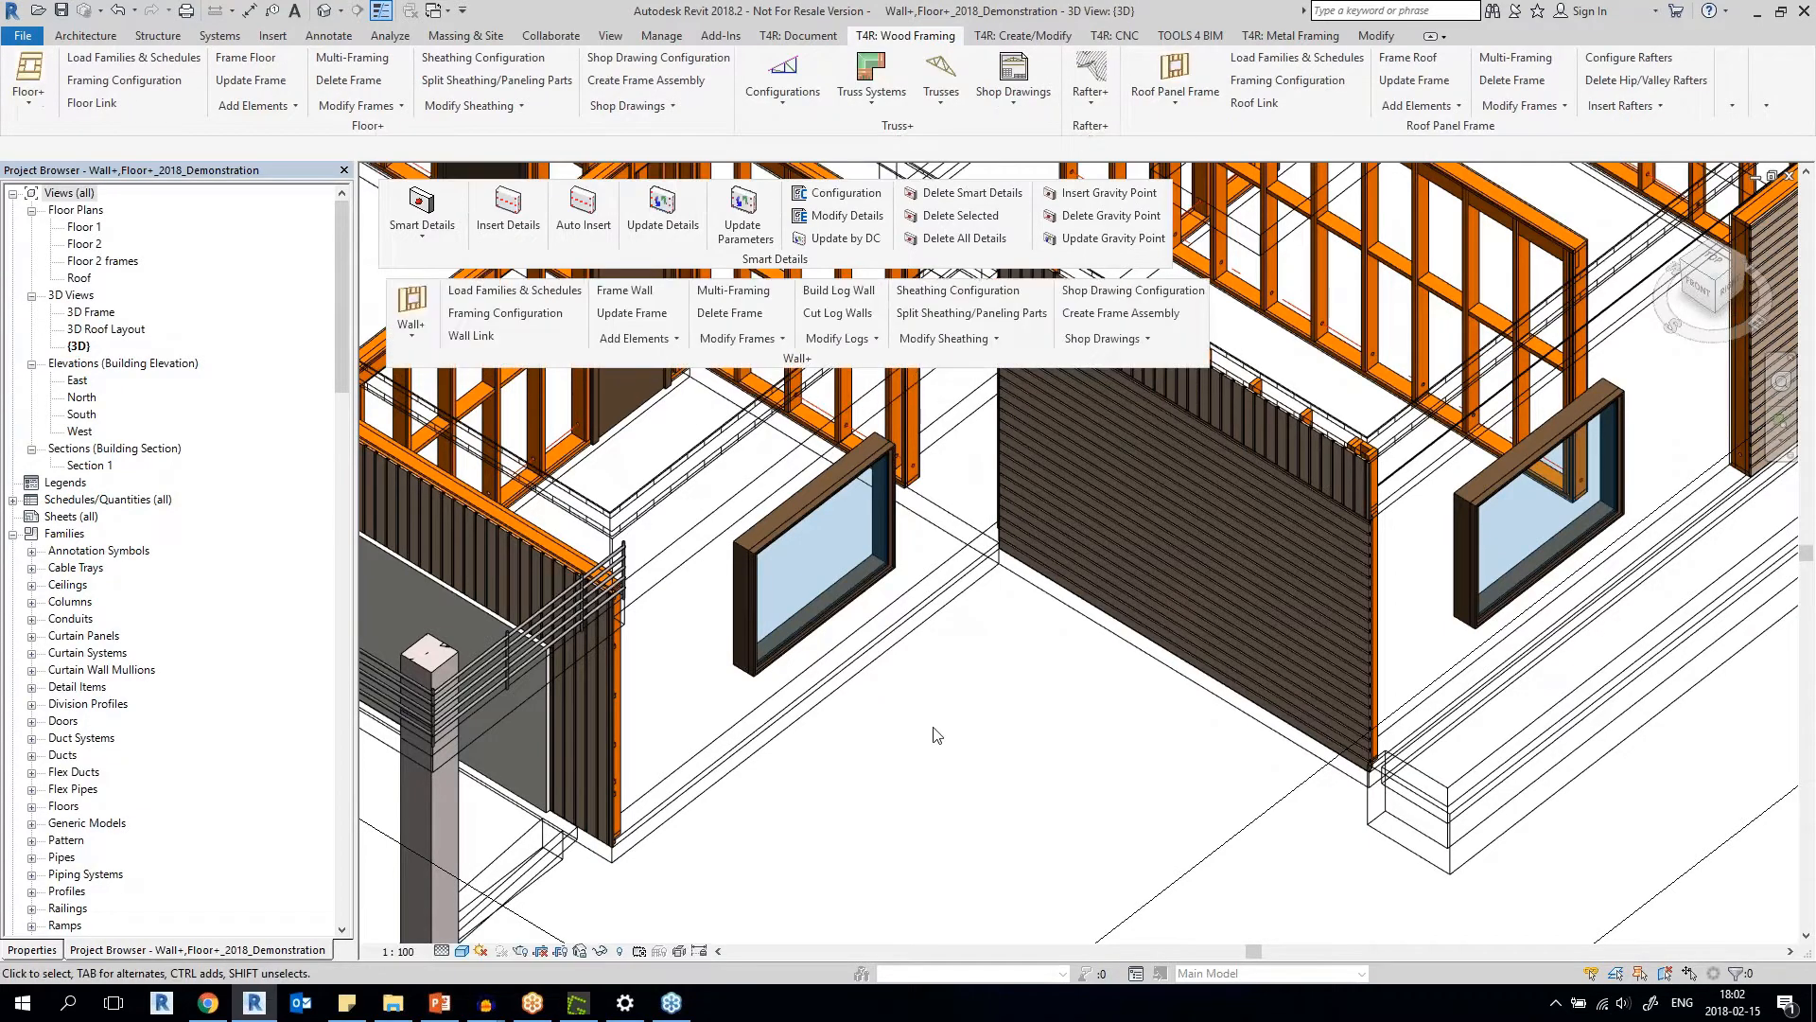
Examine the studs and bottom plate of the framed interior wall with the door.
scroll(935, 731, "down", 4)
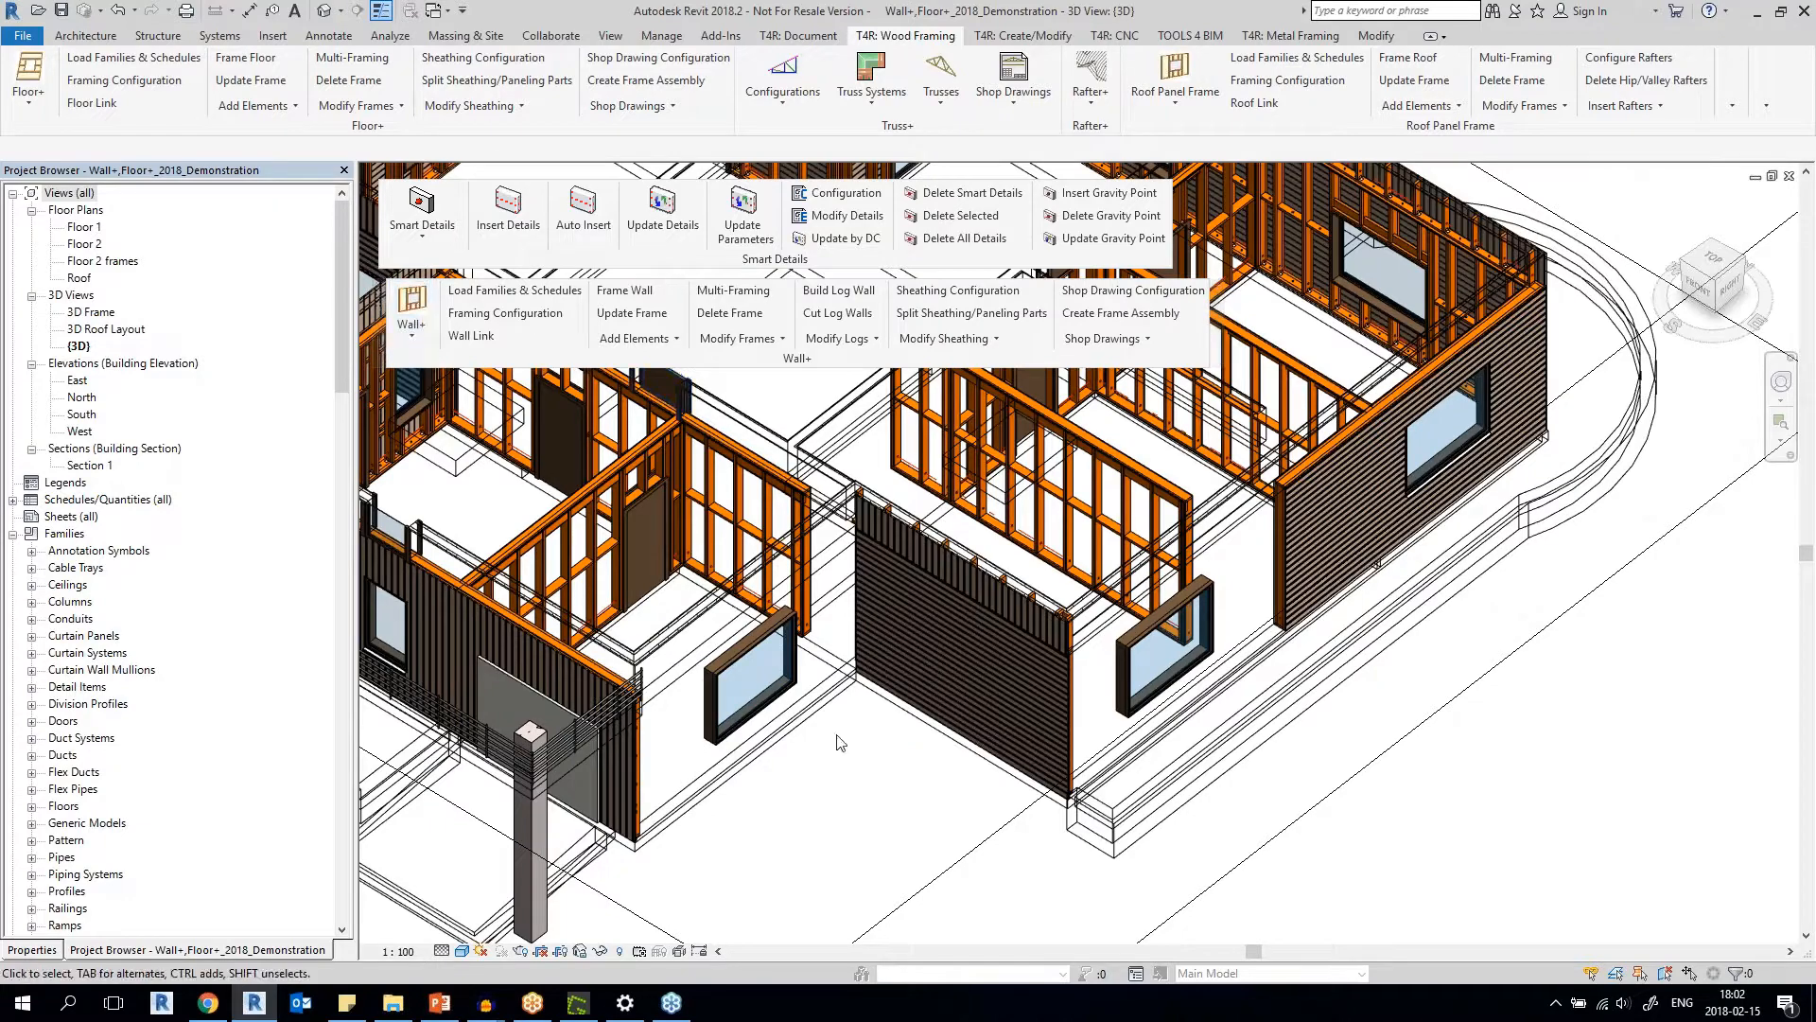
middle_click_drag(837, 742, 819, 776, "shift")
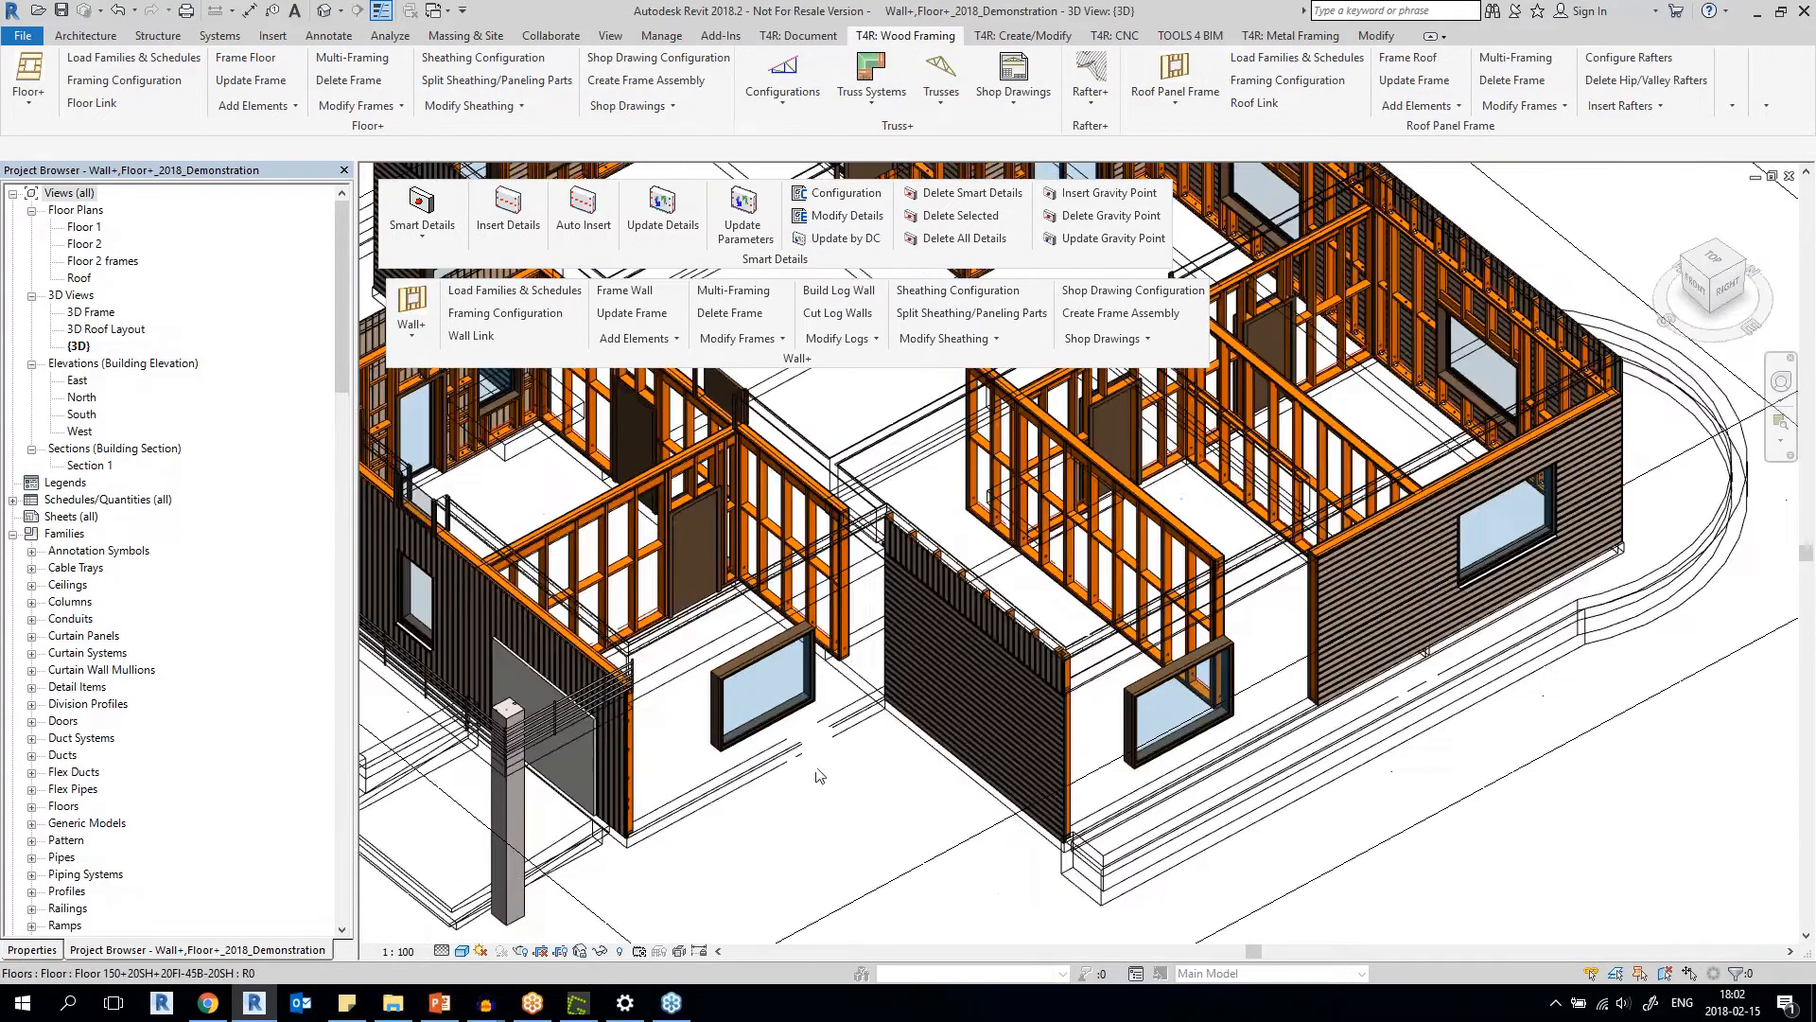
scroll(700, 785, "up", 2)
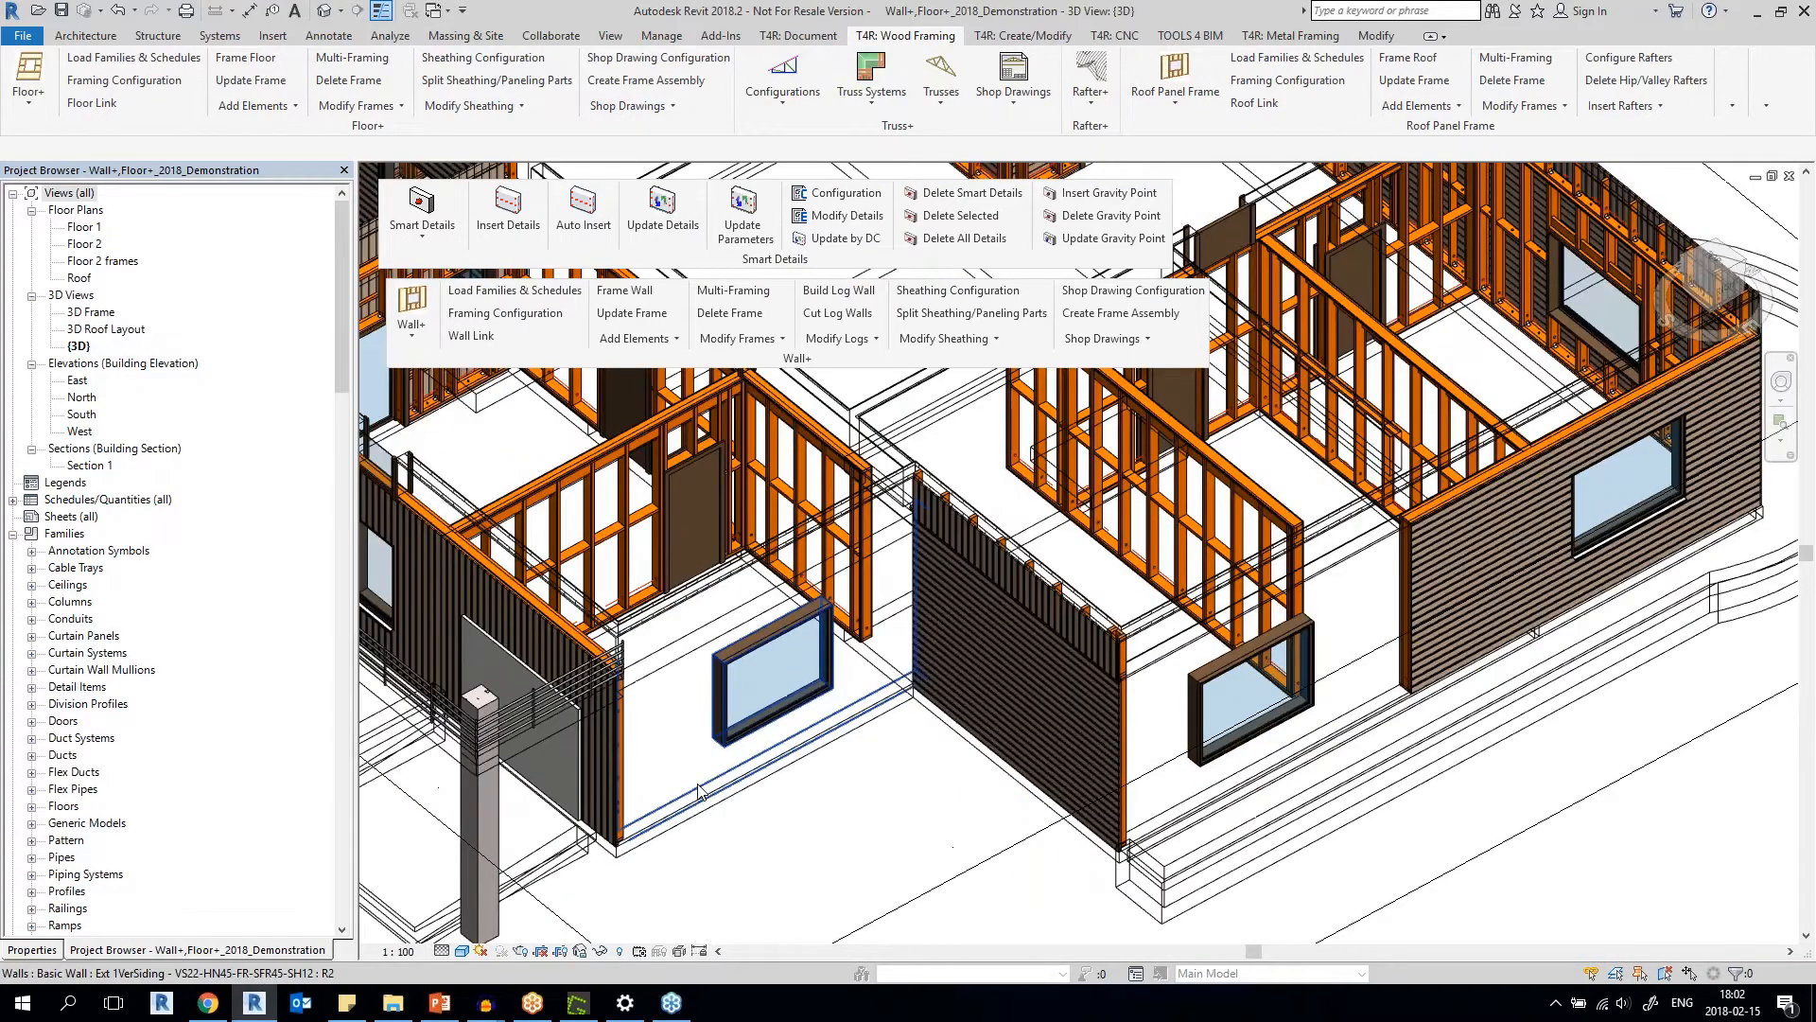
scroll(588, 523, "up", 3)
left_click(588, 524)
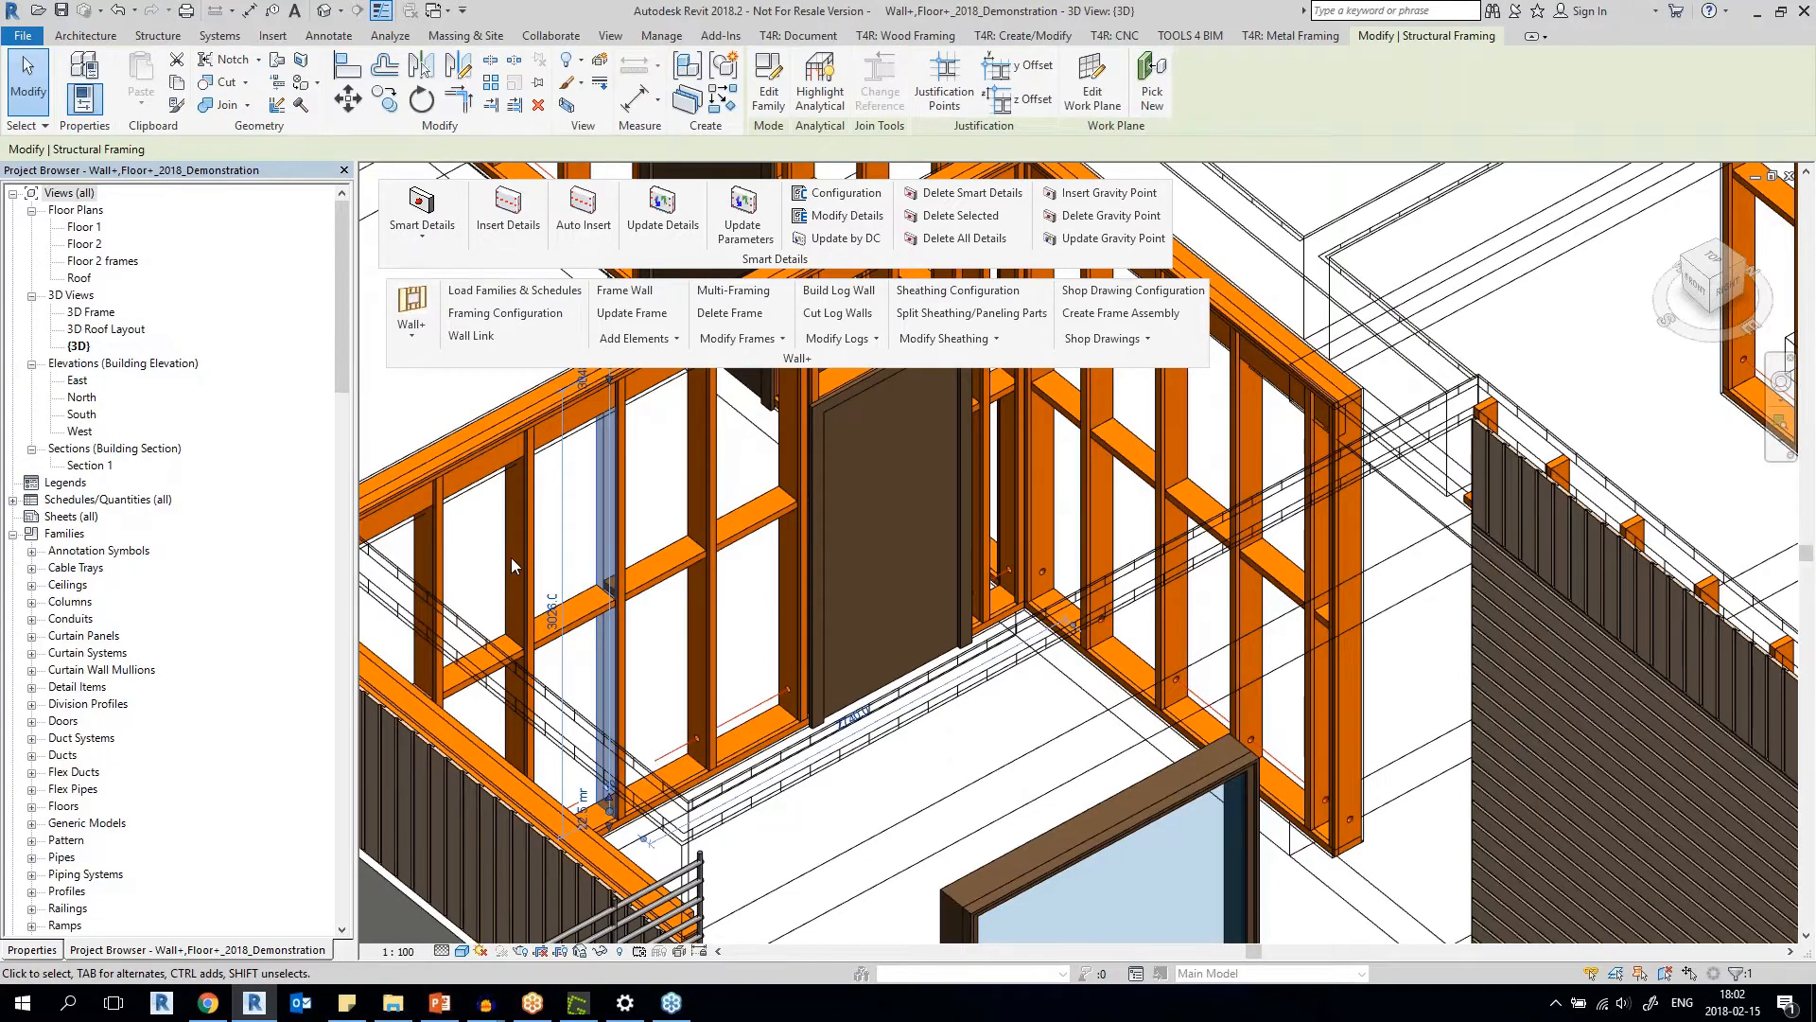
left_click(511, 558)
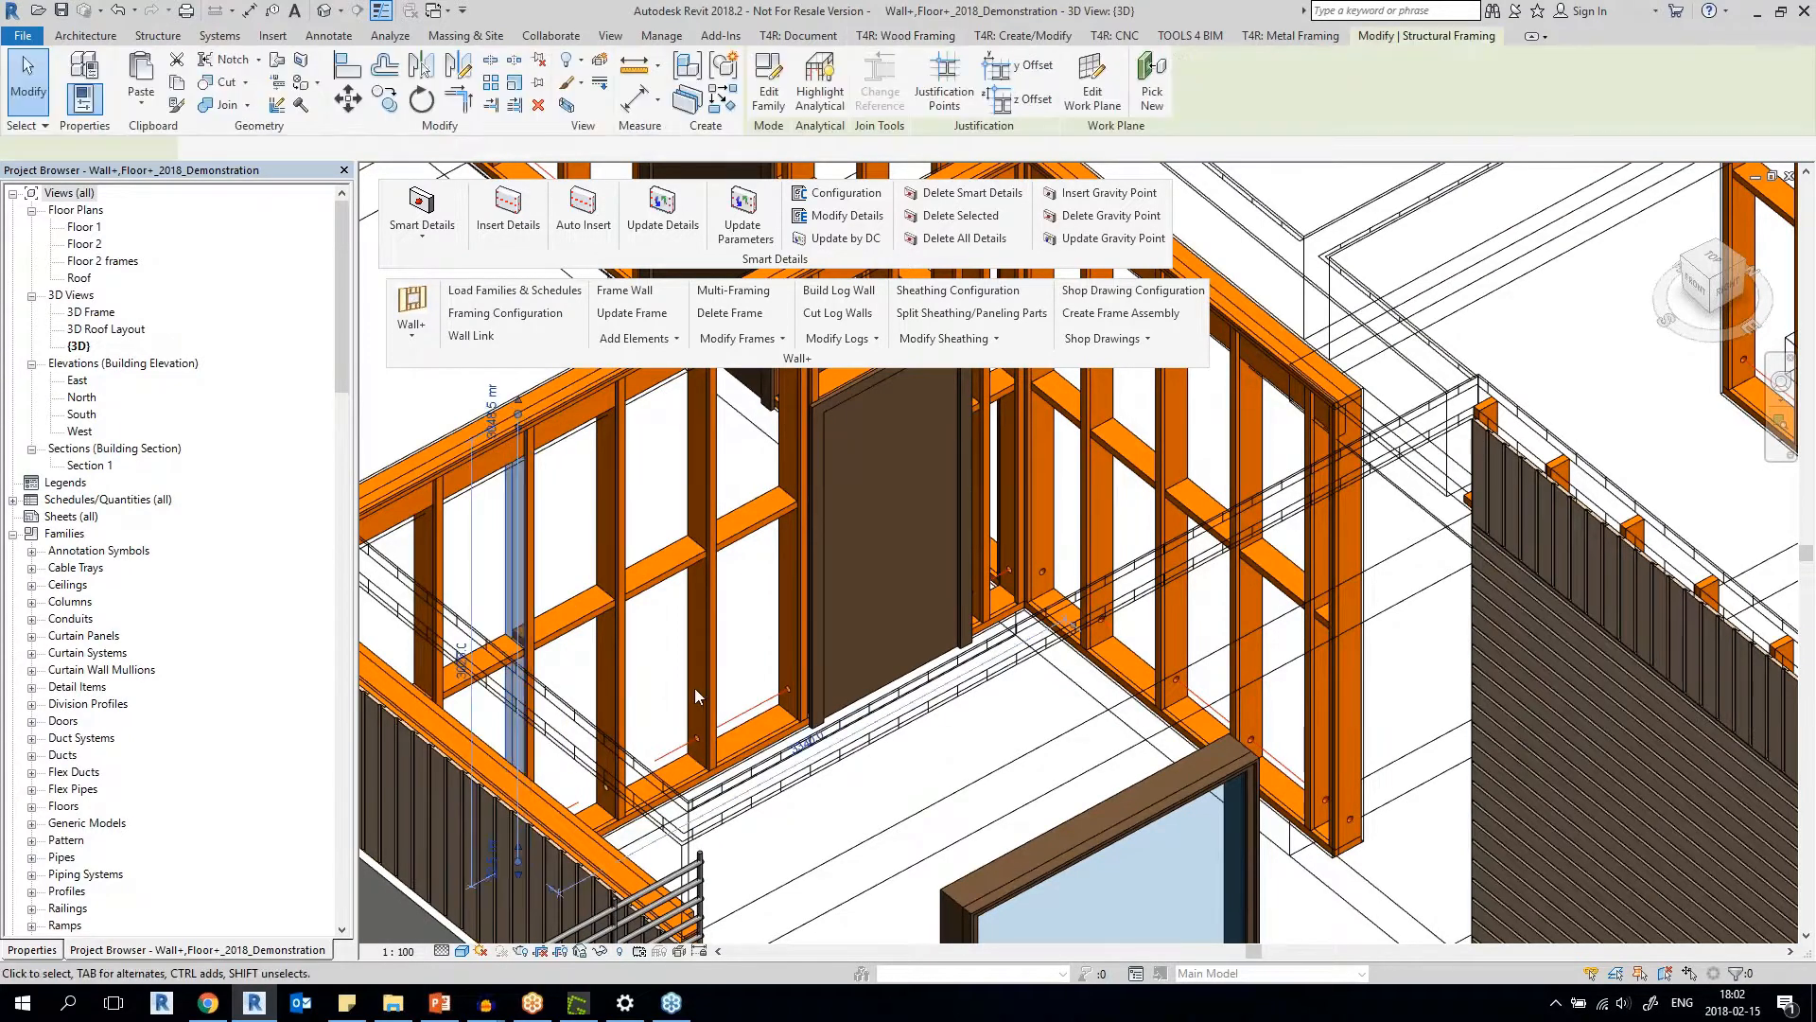
scroll(696, 688, "up", 3)
left_click(687, 675)
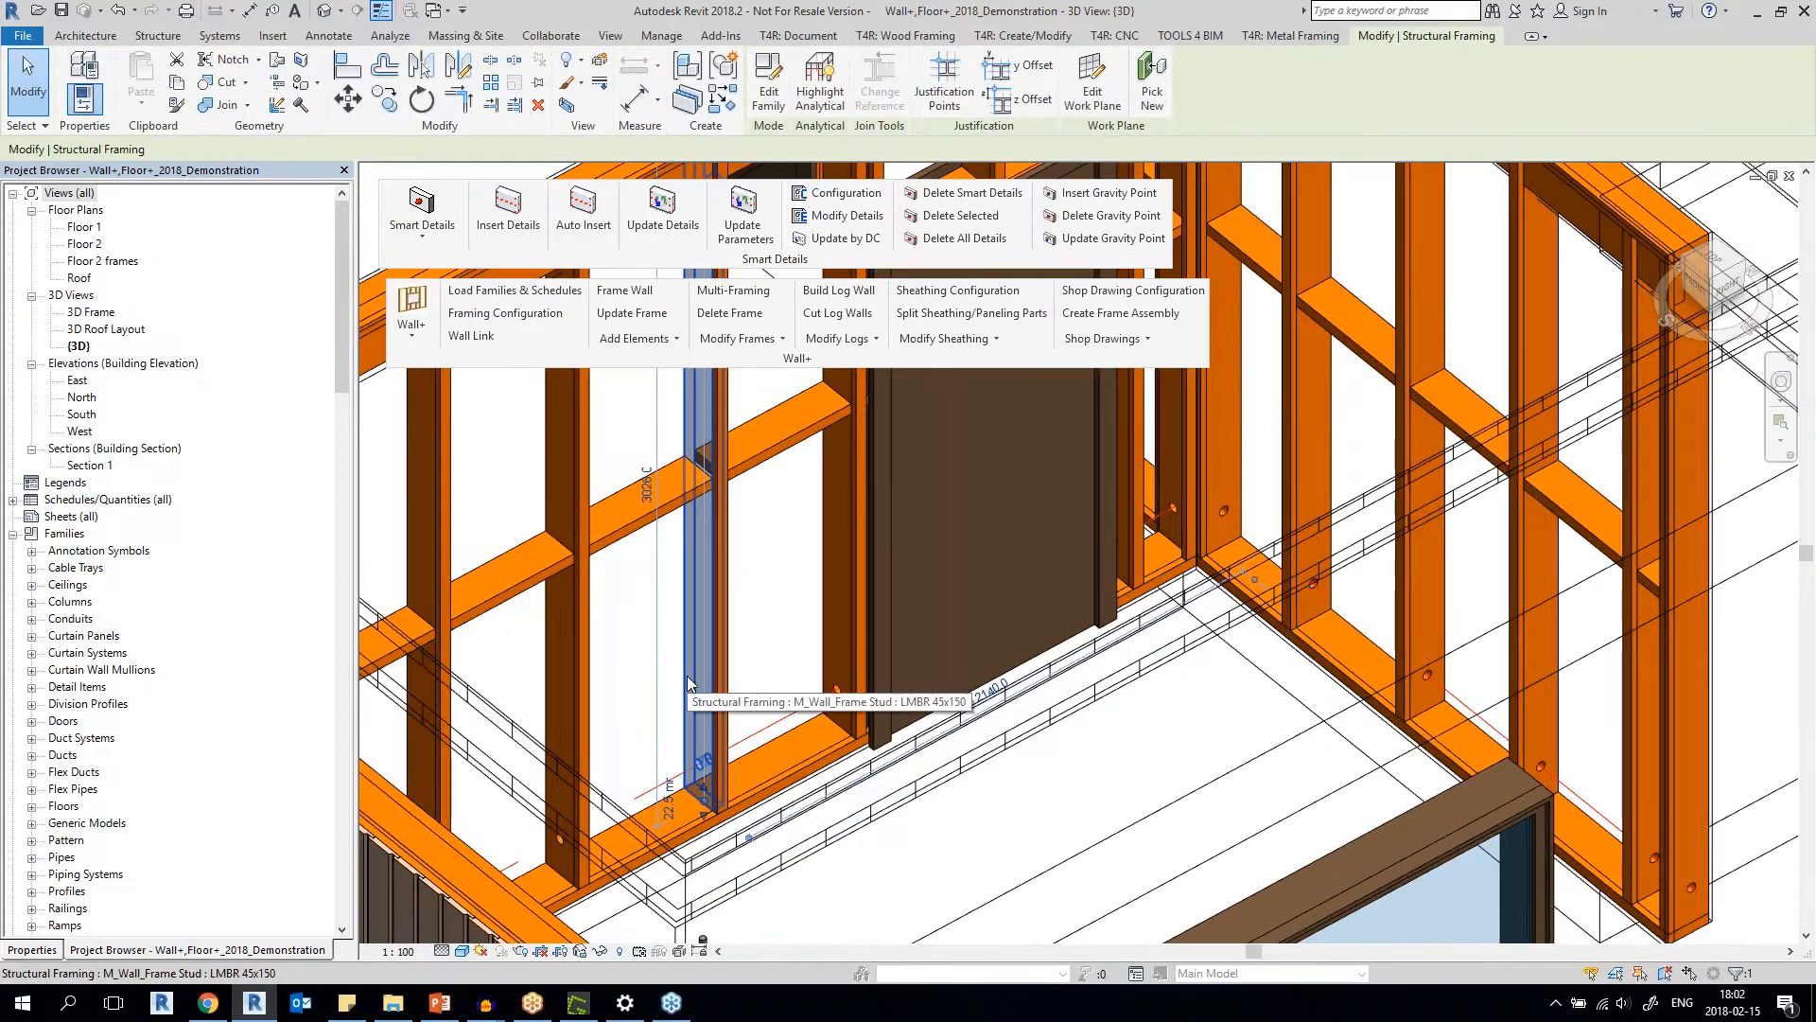
left_click(789, 738)
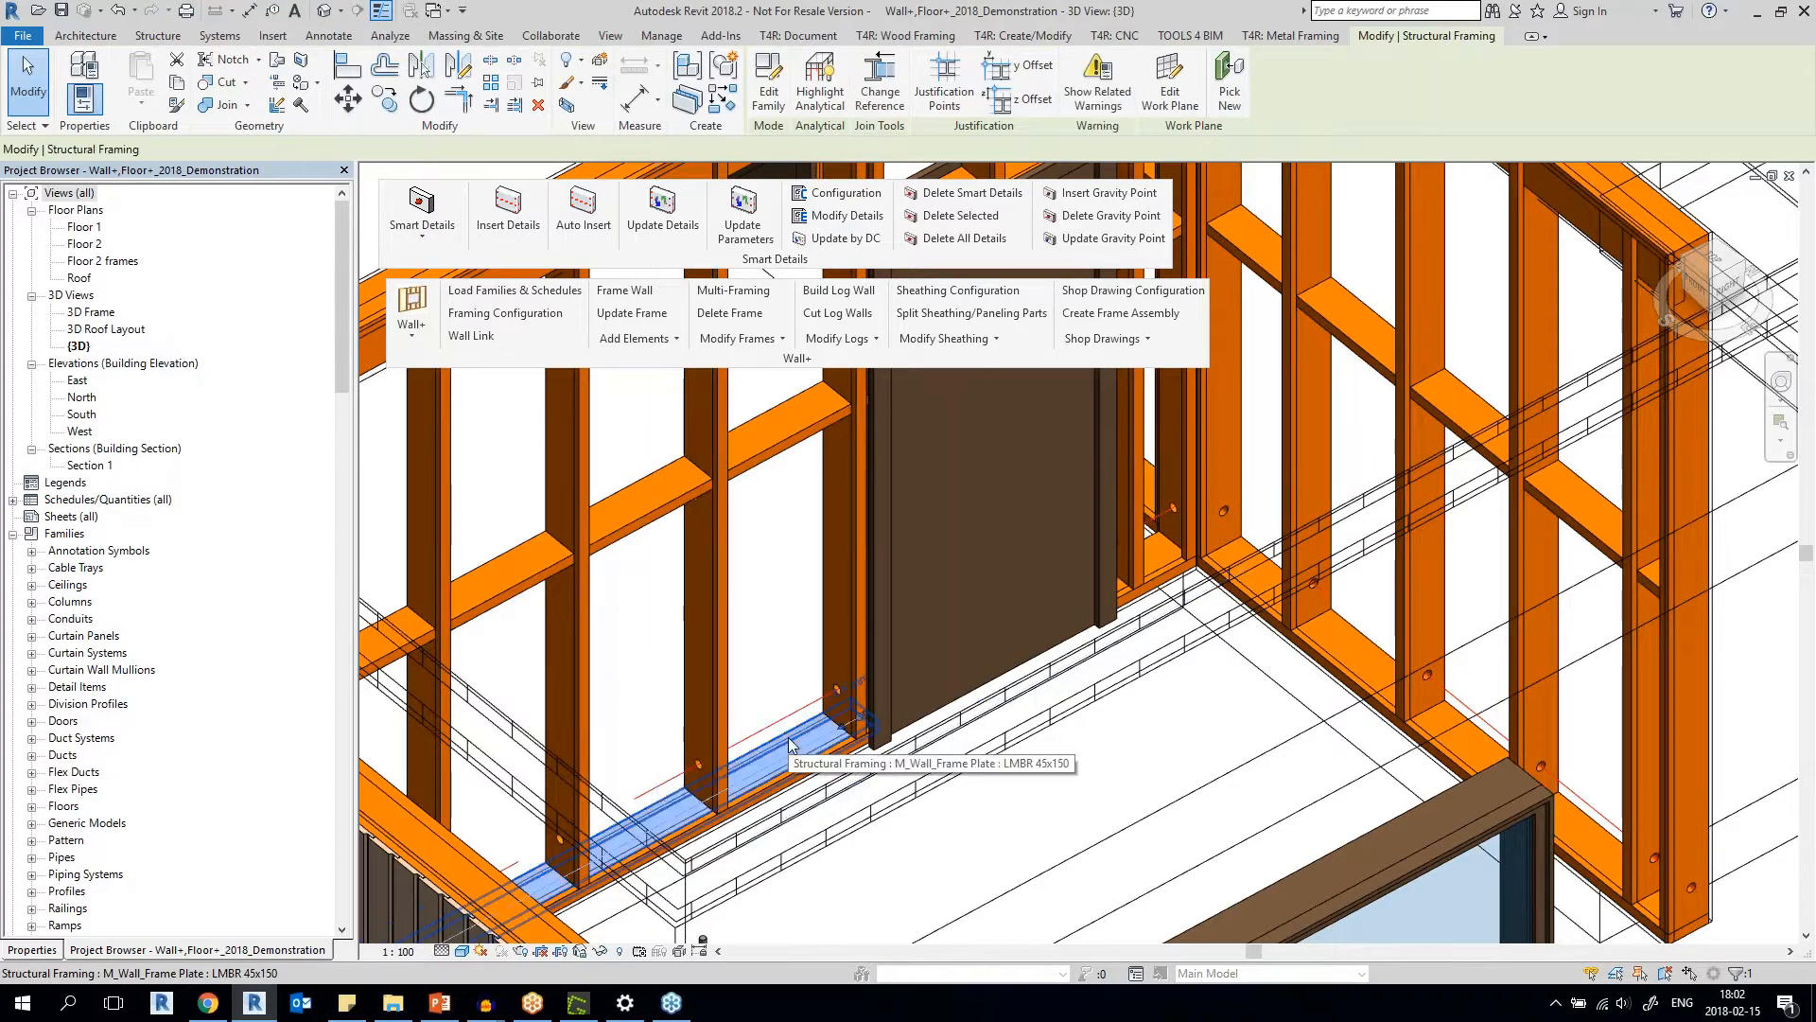
scroll(789, 739, "down", 4)
middle_click_drag(1168, 687, 927, 473)
key("Escape")
Generate wood frames for the two unframed exterior walls with windows using Frame Wall.
left_click(627, 755)
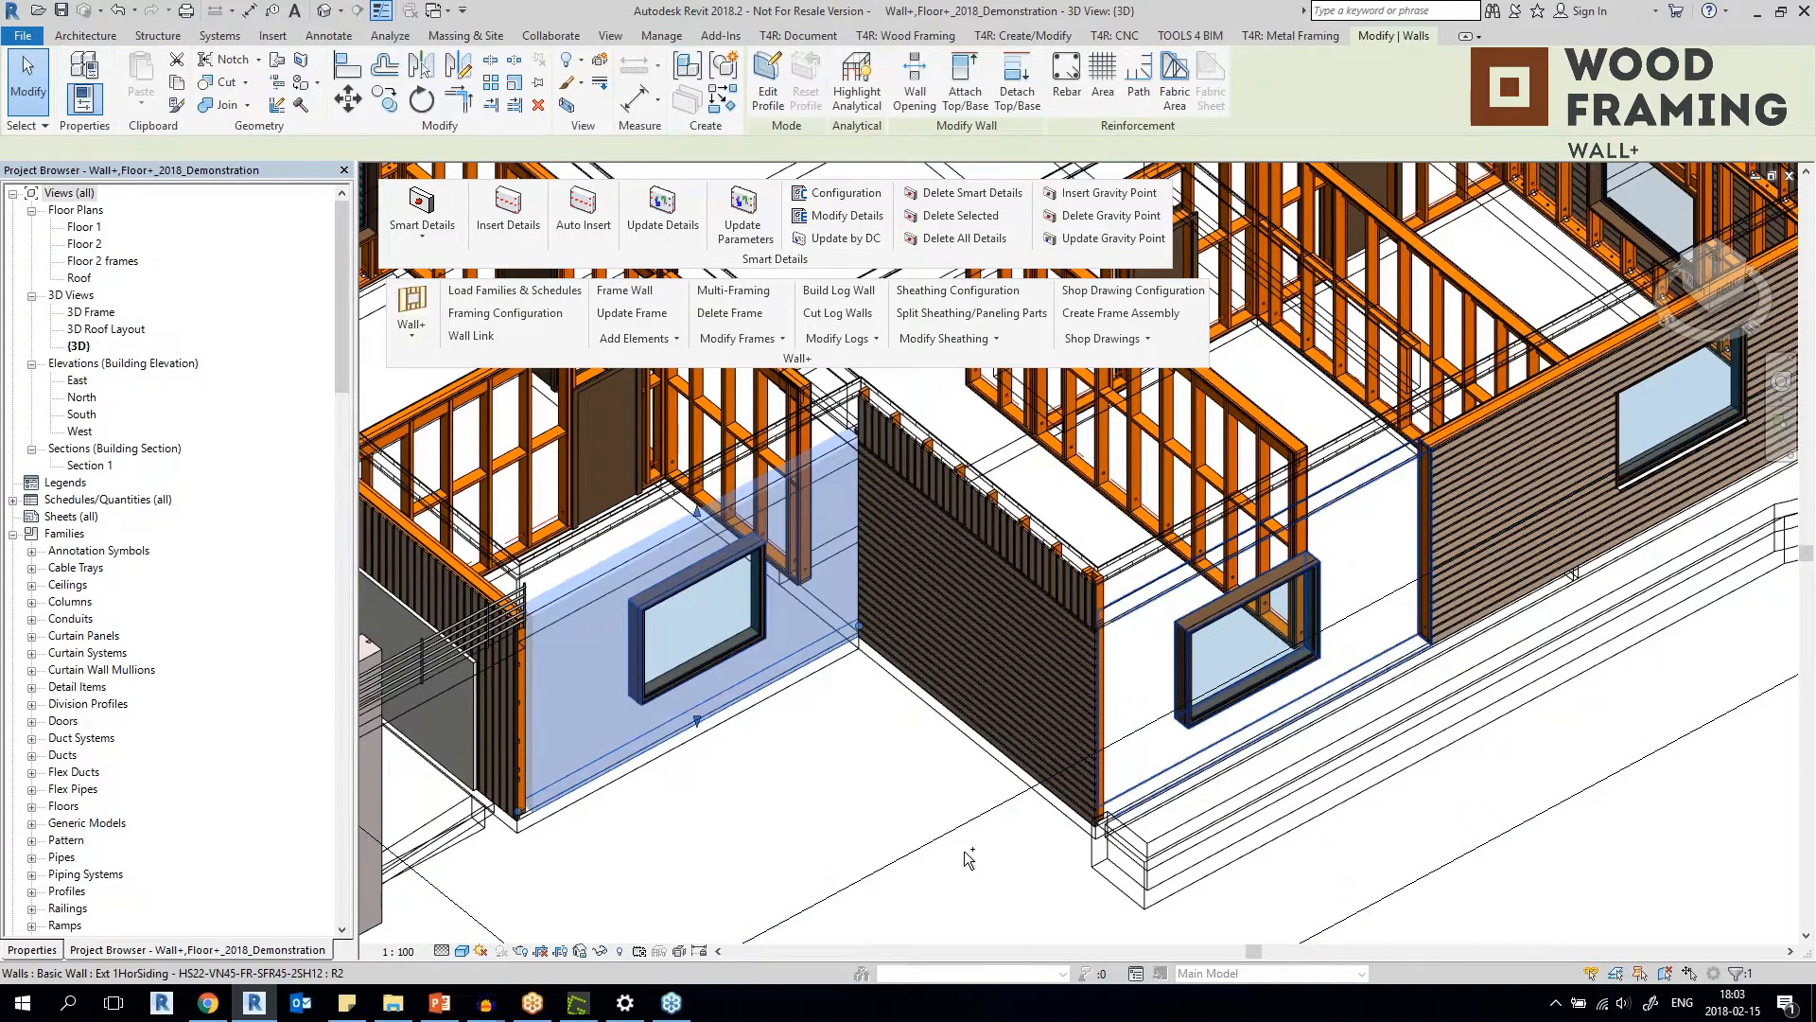
left_click(1315, 593, "ctrl")
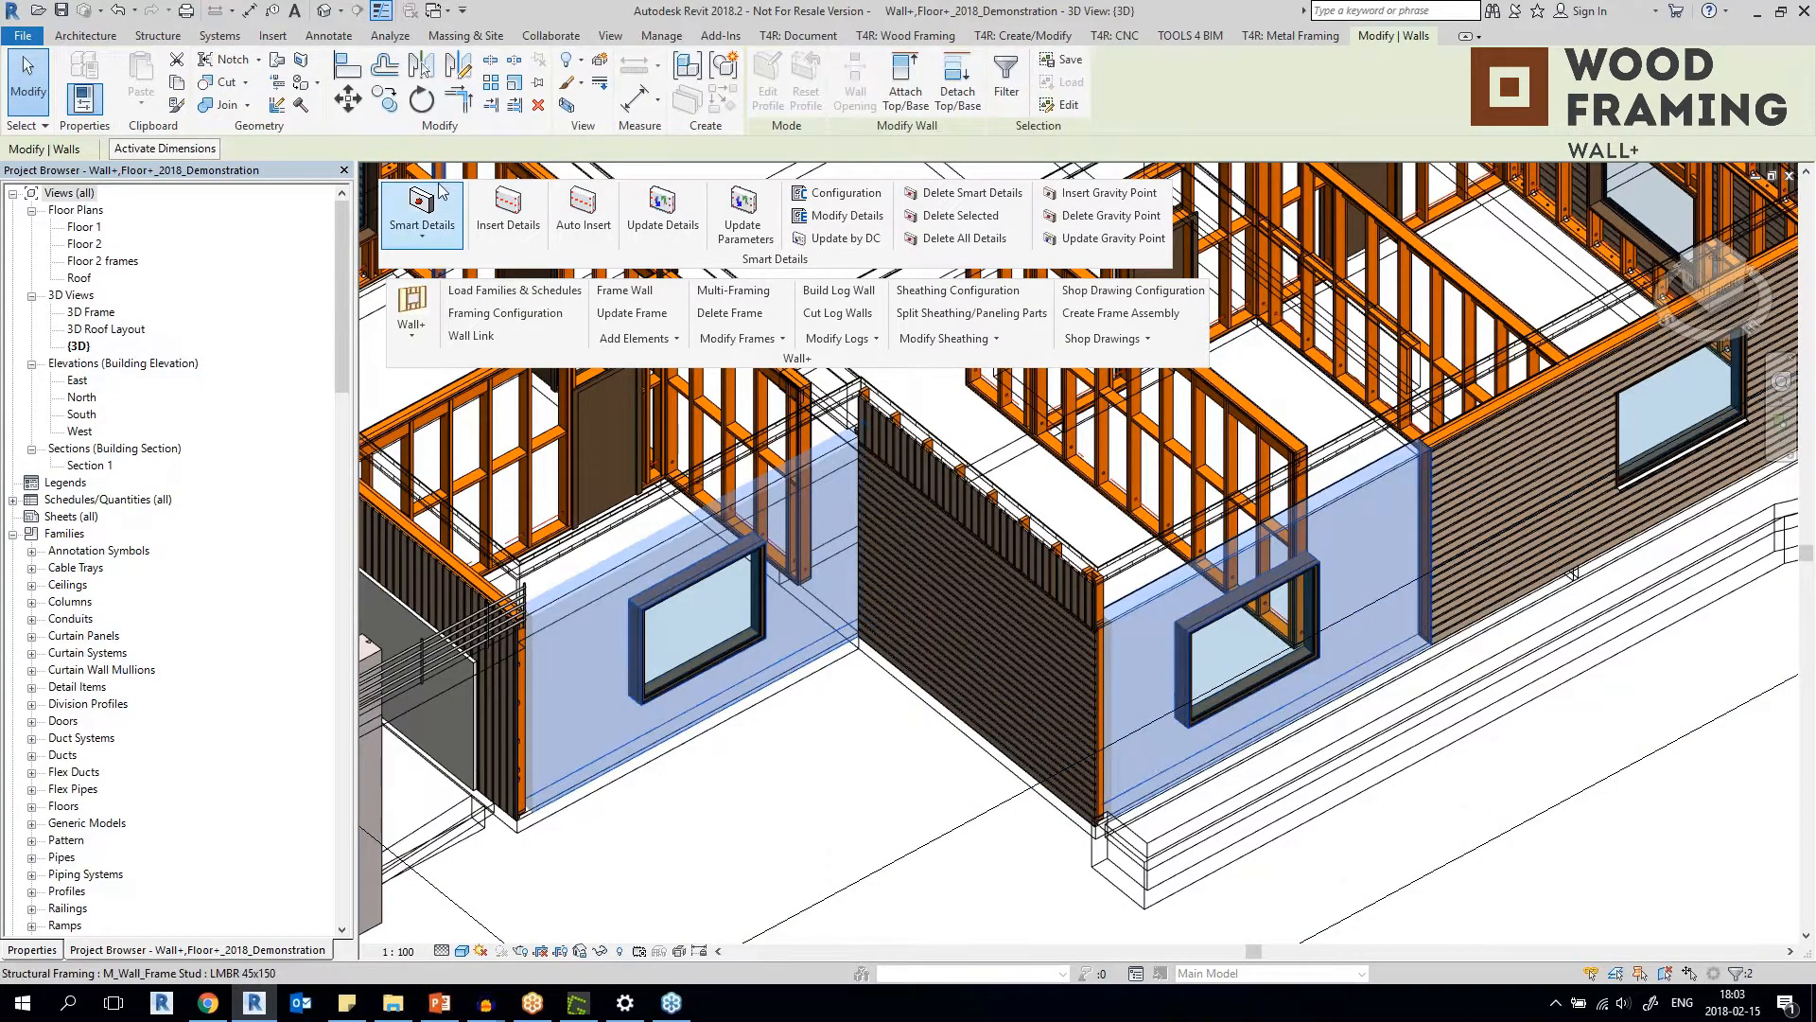
left_click(624, 290)
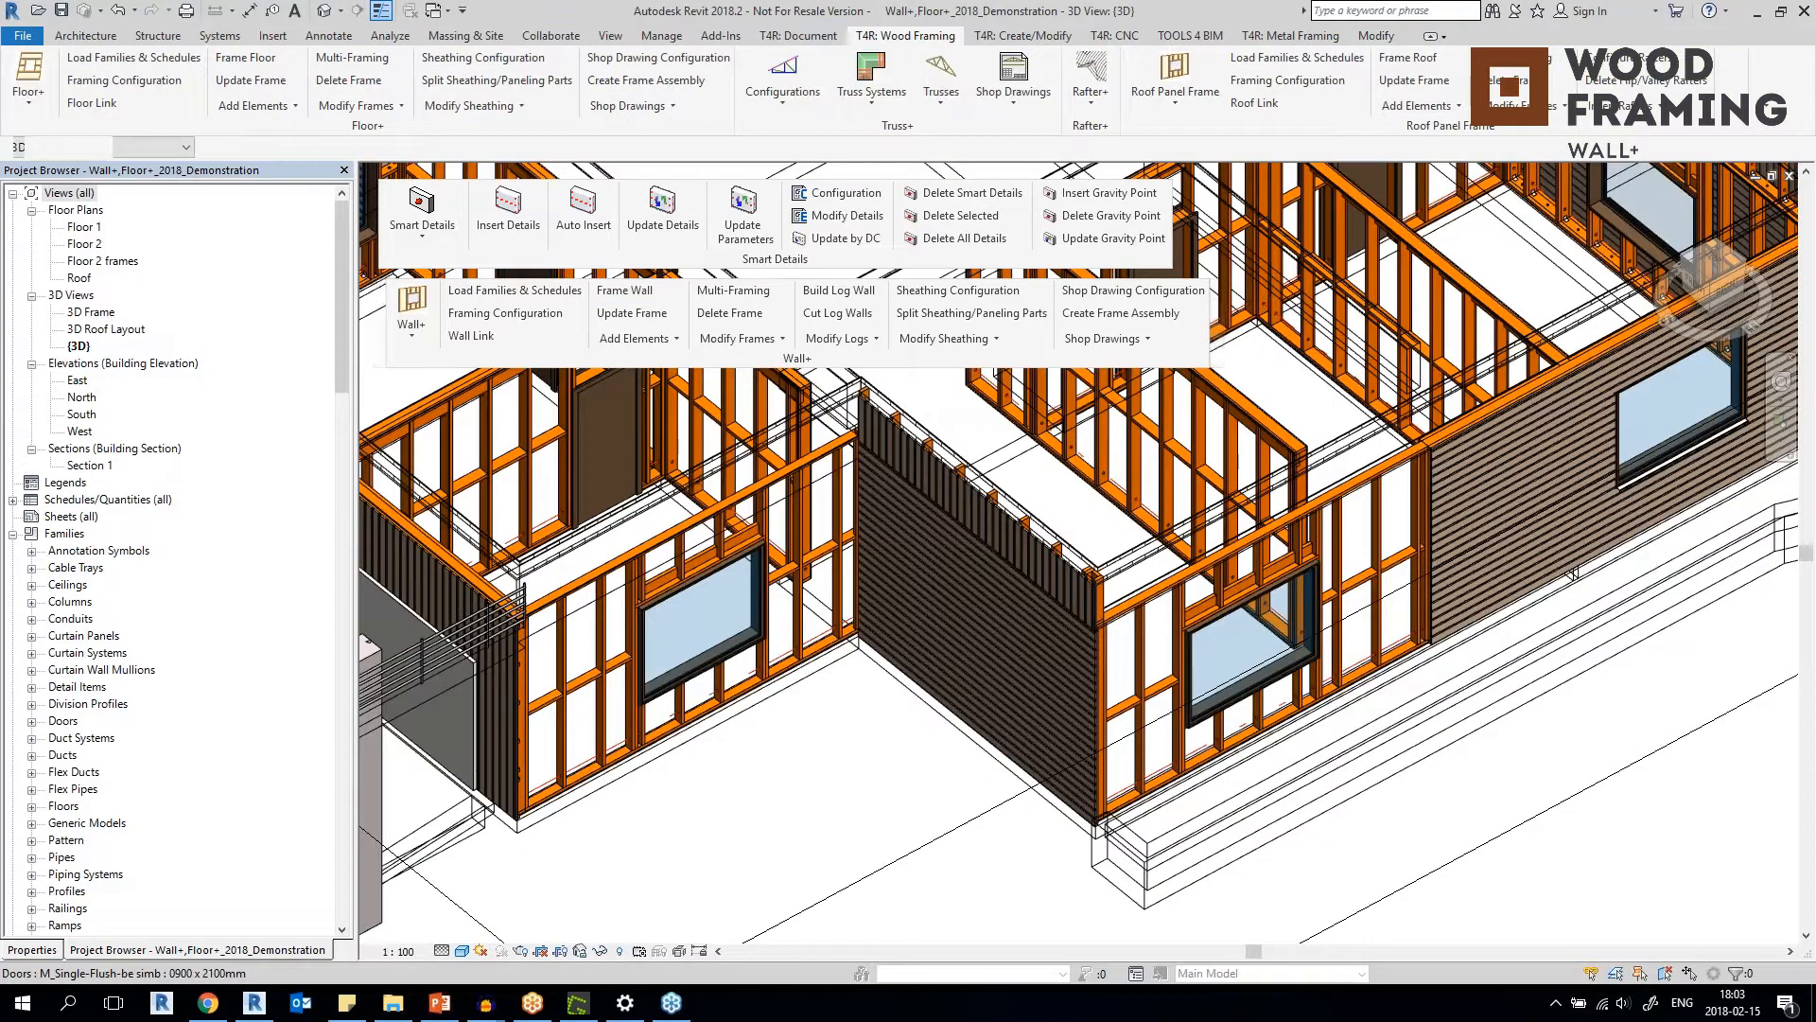
Examine the studs, header and members around the window opening in the newly framed exterior wall.
left_click(564, 673)
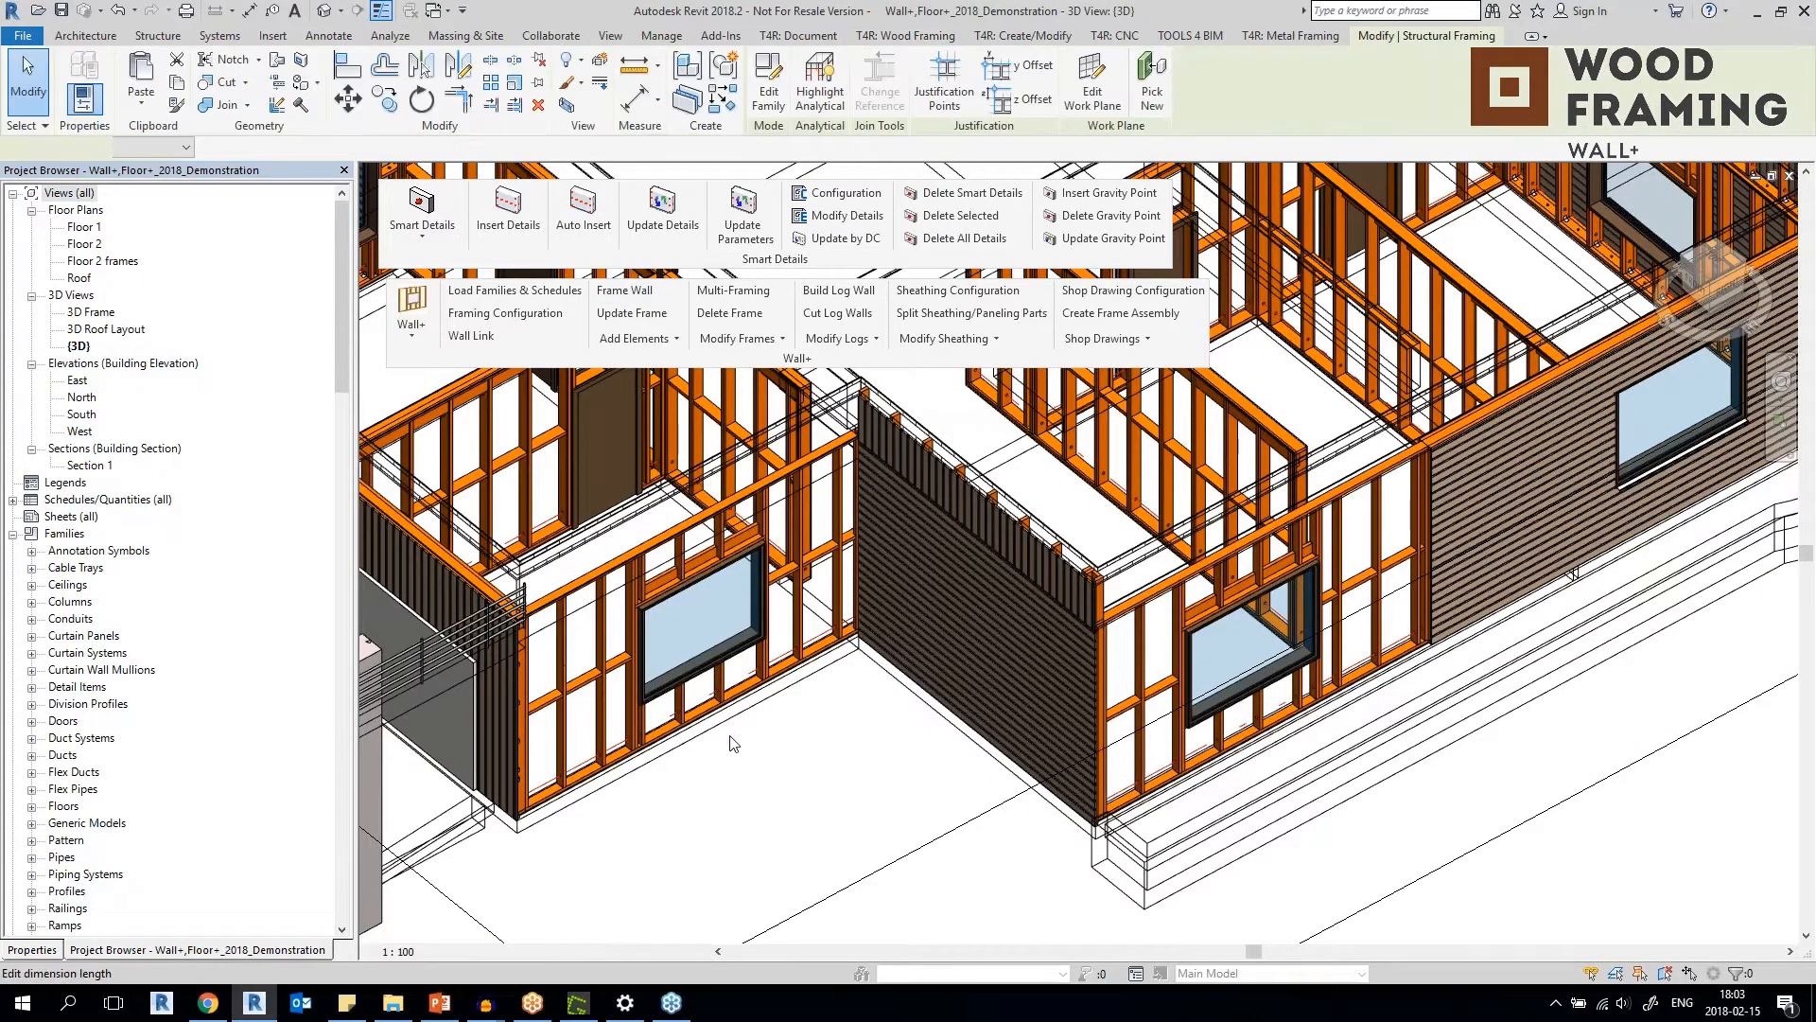
scroll(632, 643, "up", 6)
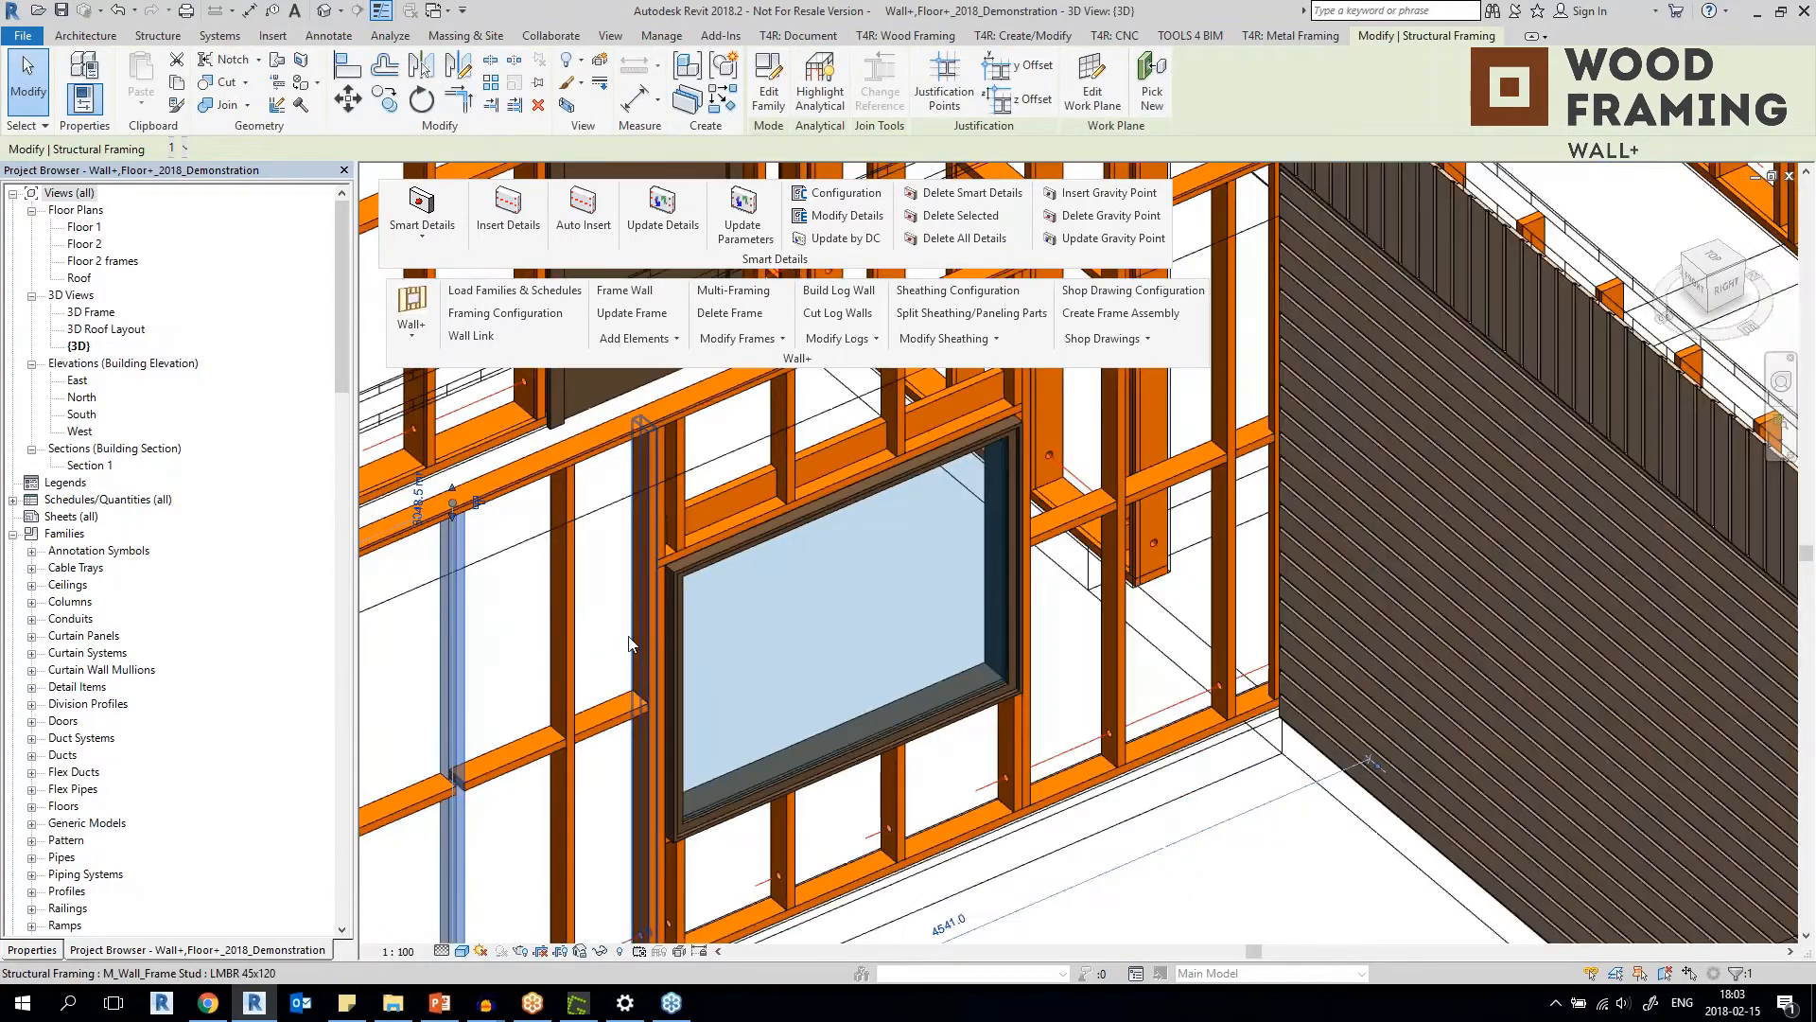
left_click(639, 555)
scroll(639, 554, "down", 5)
scroll(711, 490, "up", 4)
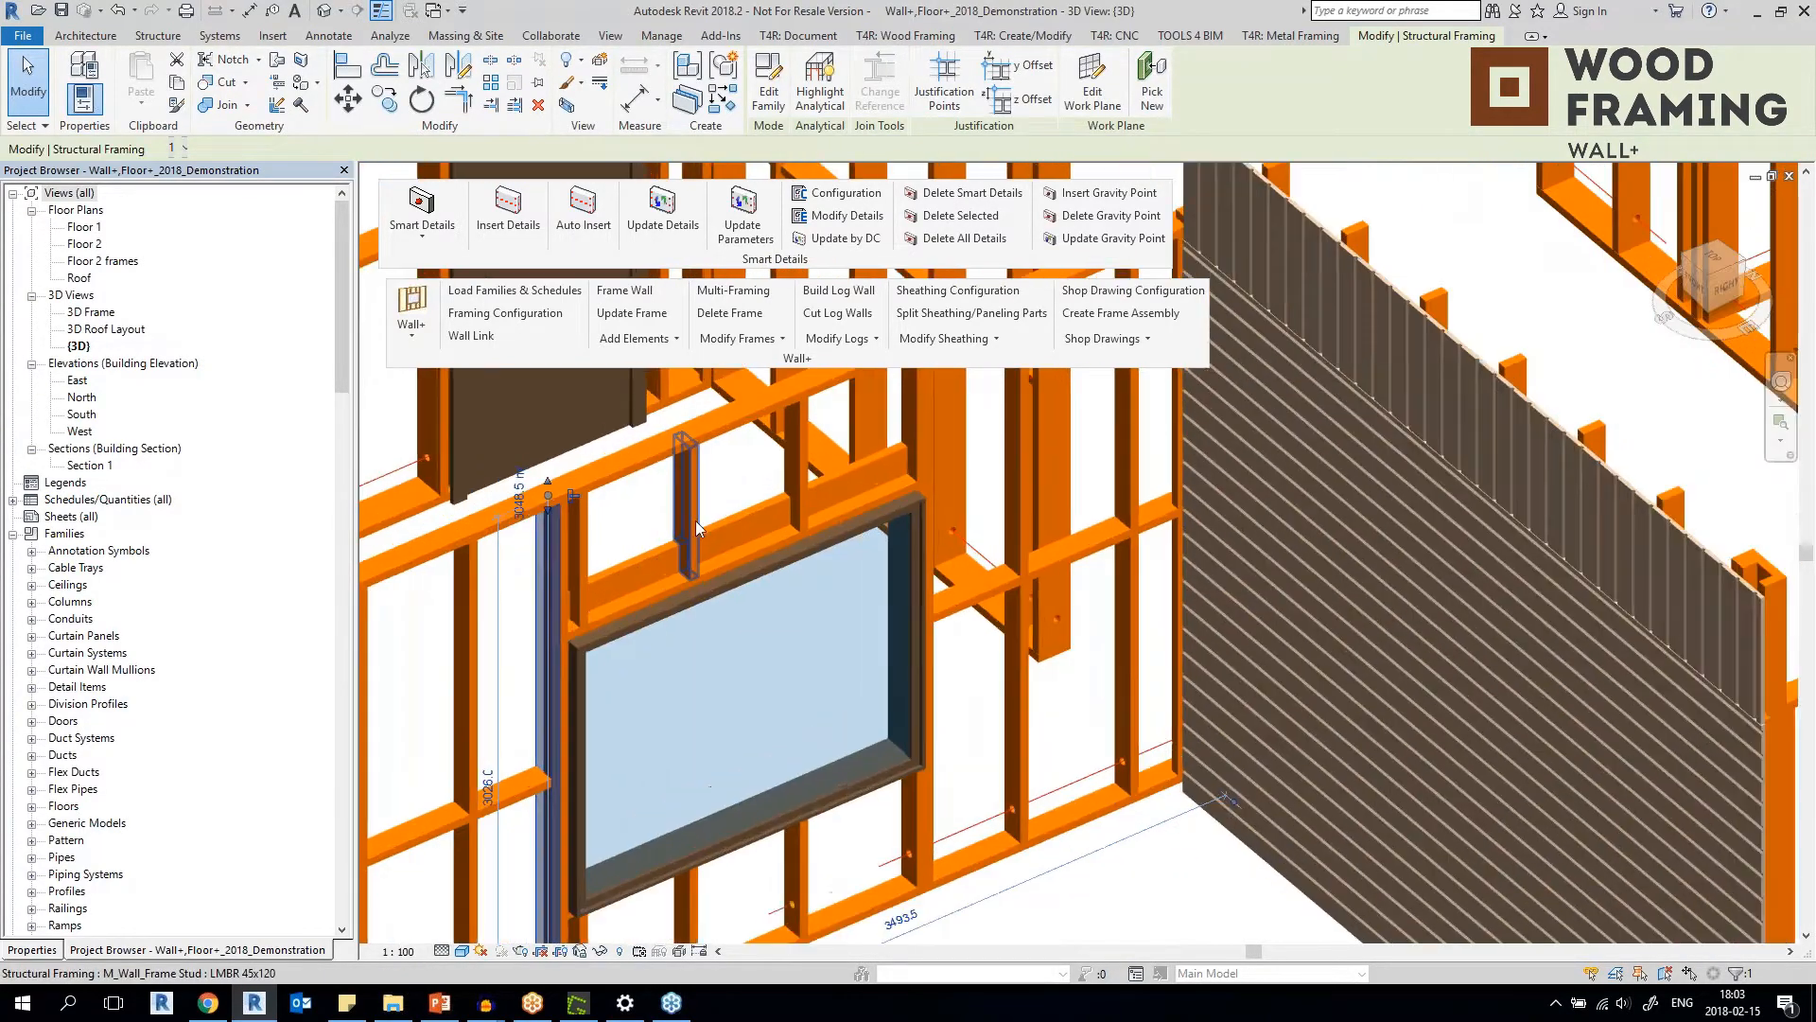
left_click(692, 520)
left_click(774, 516)
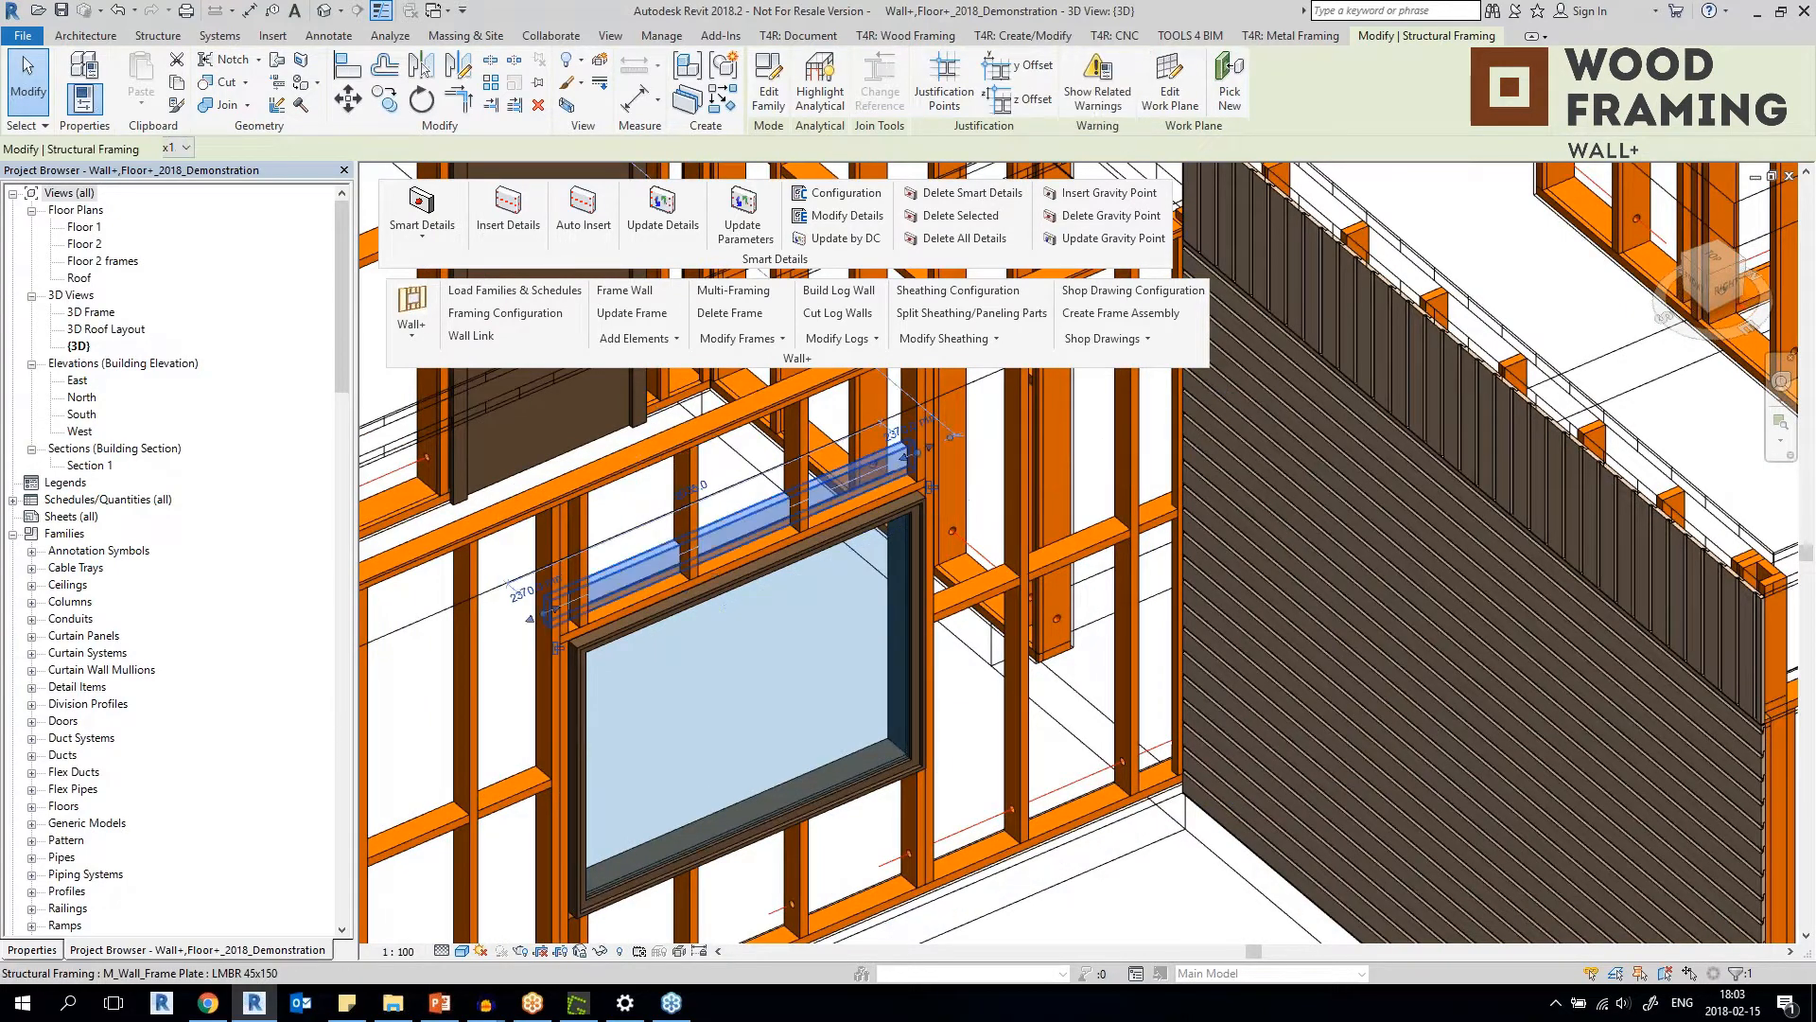
left_click(1014, 696)
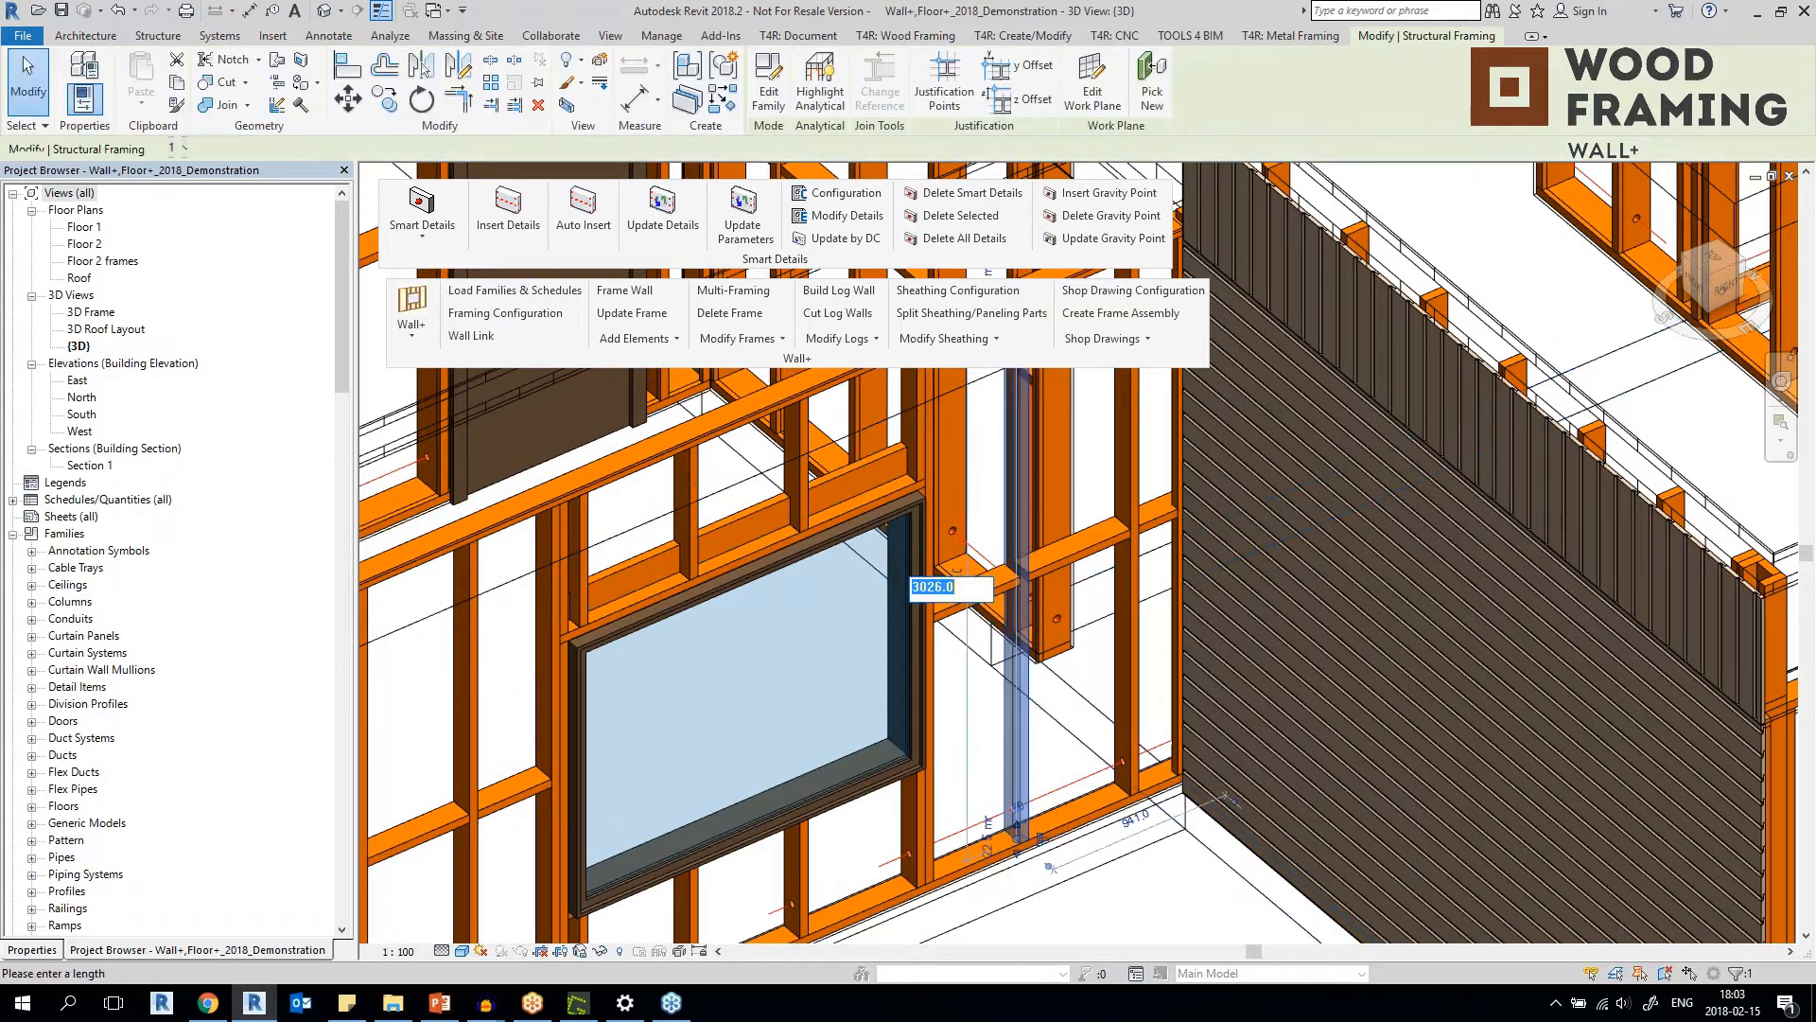
scroll(593, 566, "down", 6)
scroll(593, 567, "up", 4)
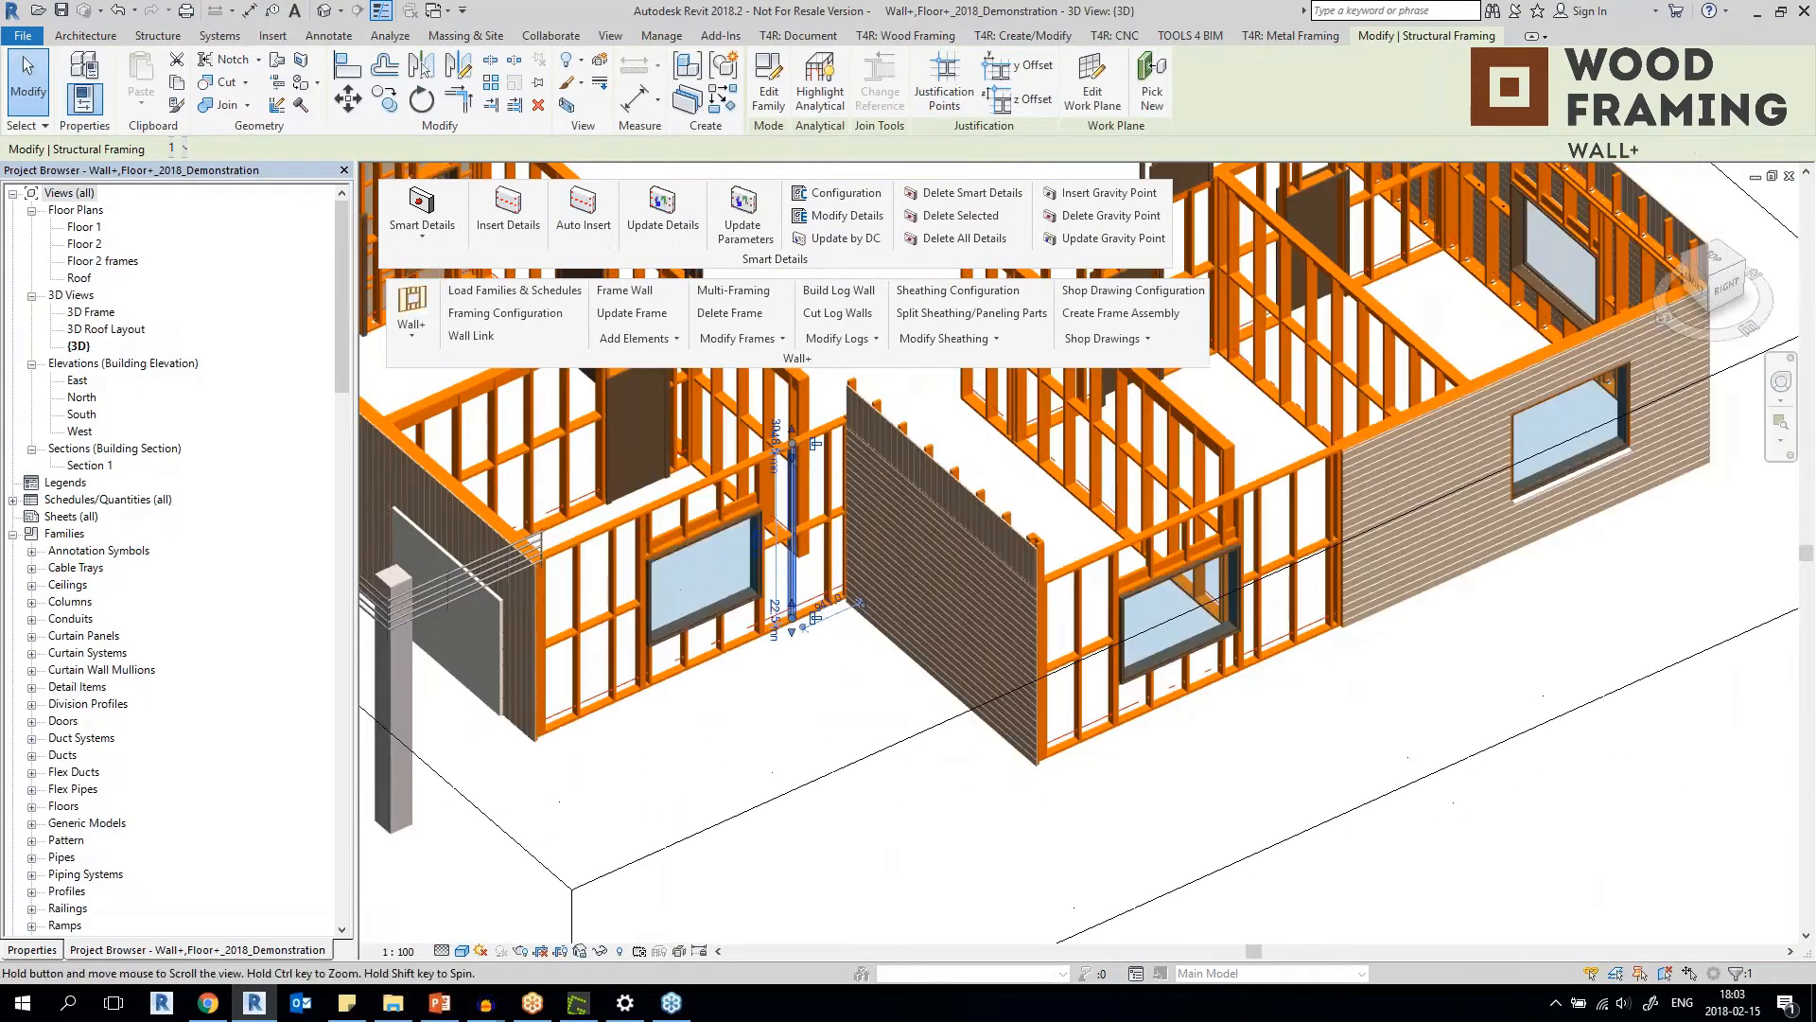
key("Escape")
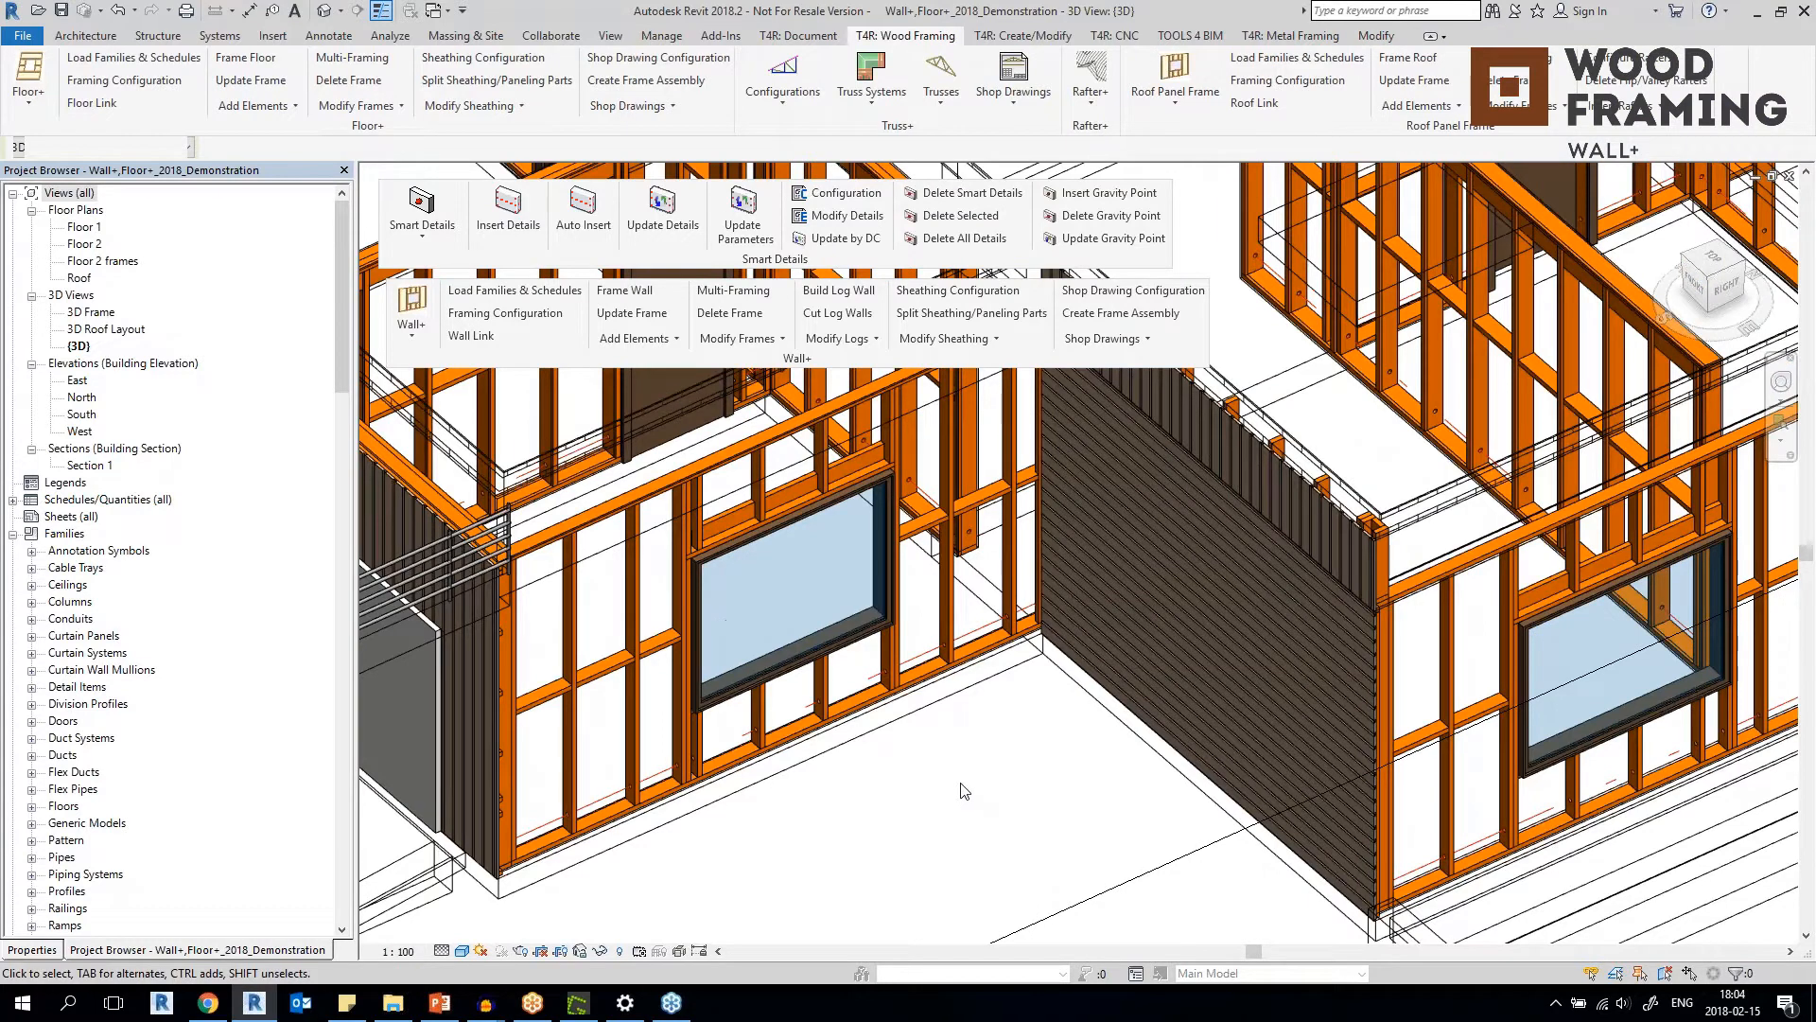
Return the floating Smart Details panel to the ribbon and open the Wall+ Details palette beneath the Wall+ panel.
left_click_drag(754, 257, 913, 88)
left_click_drag(774, 358, 769, 253)
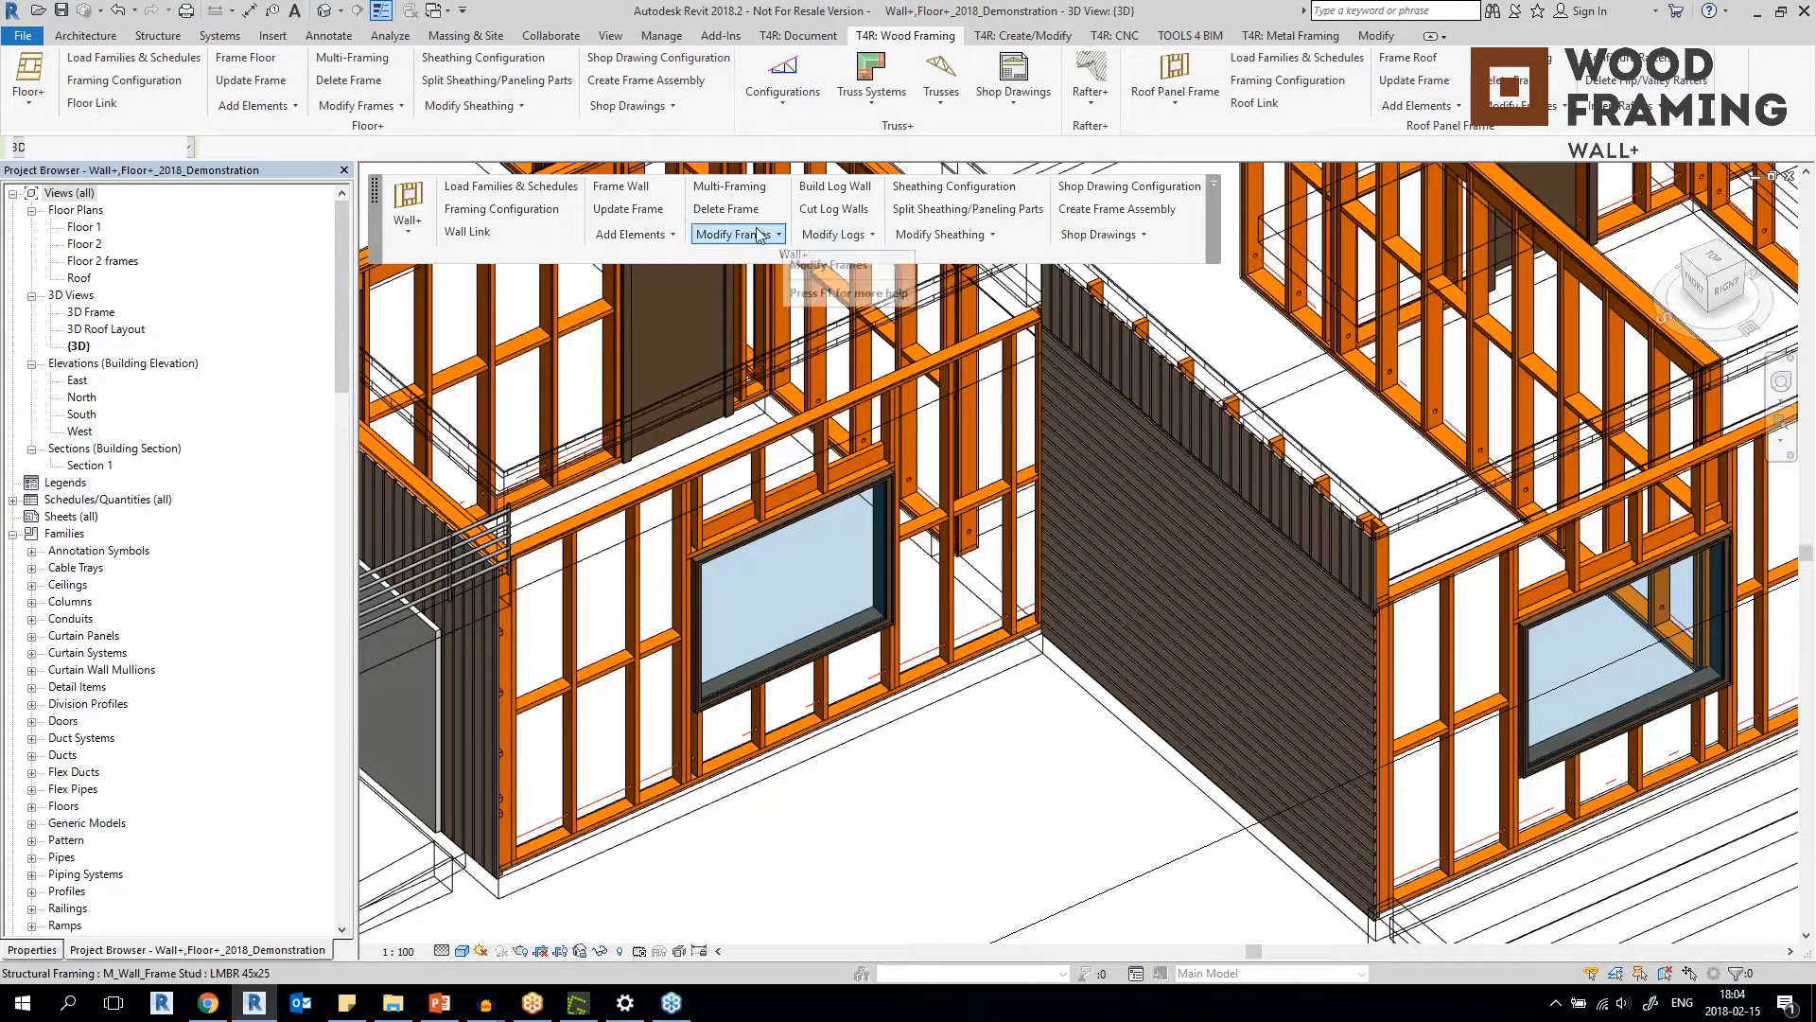
left_click(632, 234)
left_click(754, 352)
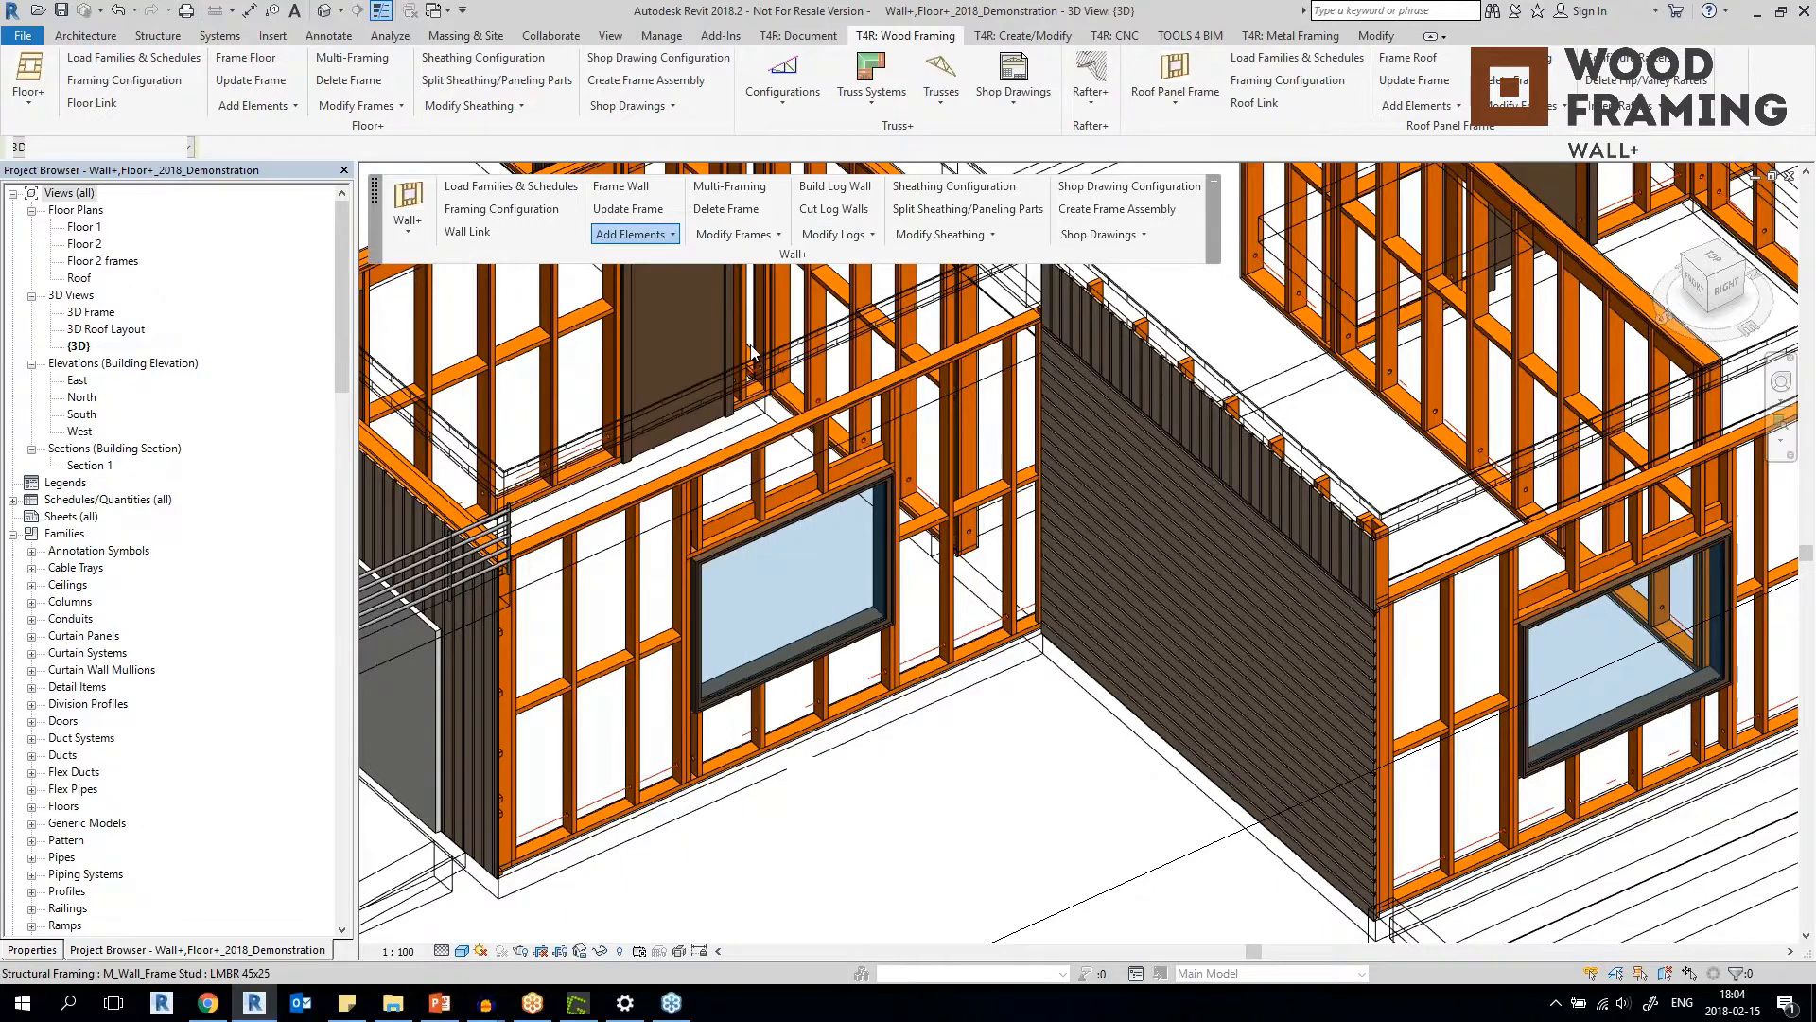
left_click_drag(912, 386, 462, 274)
Open the Wall+ Details Configuration and review the available configuration names.
left_click(466, 325)
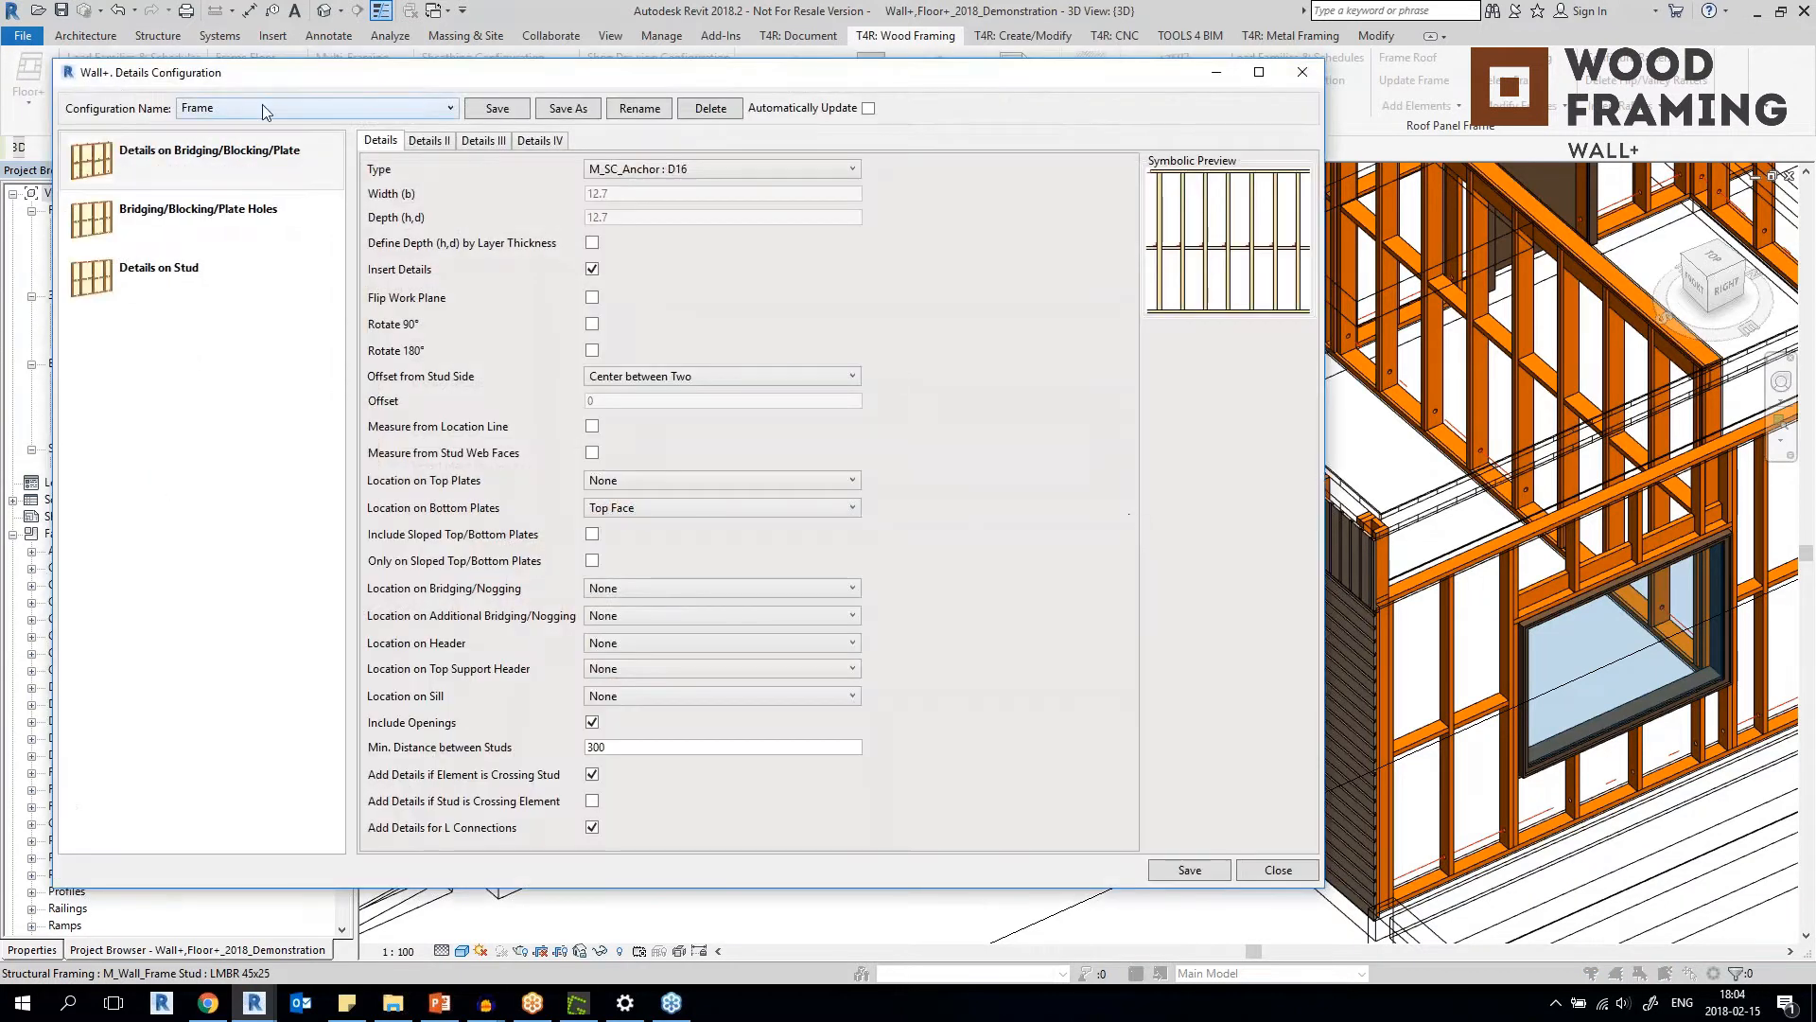
left_click(265, 110)
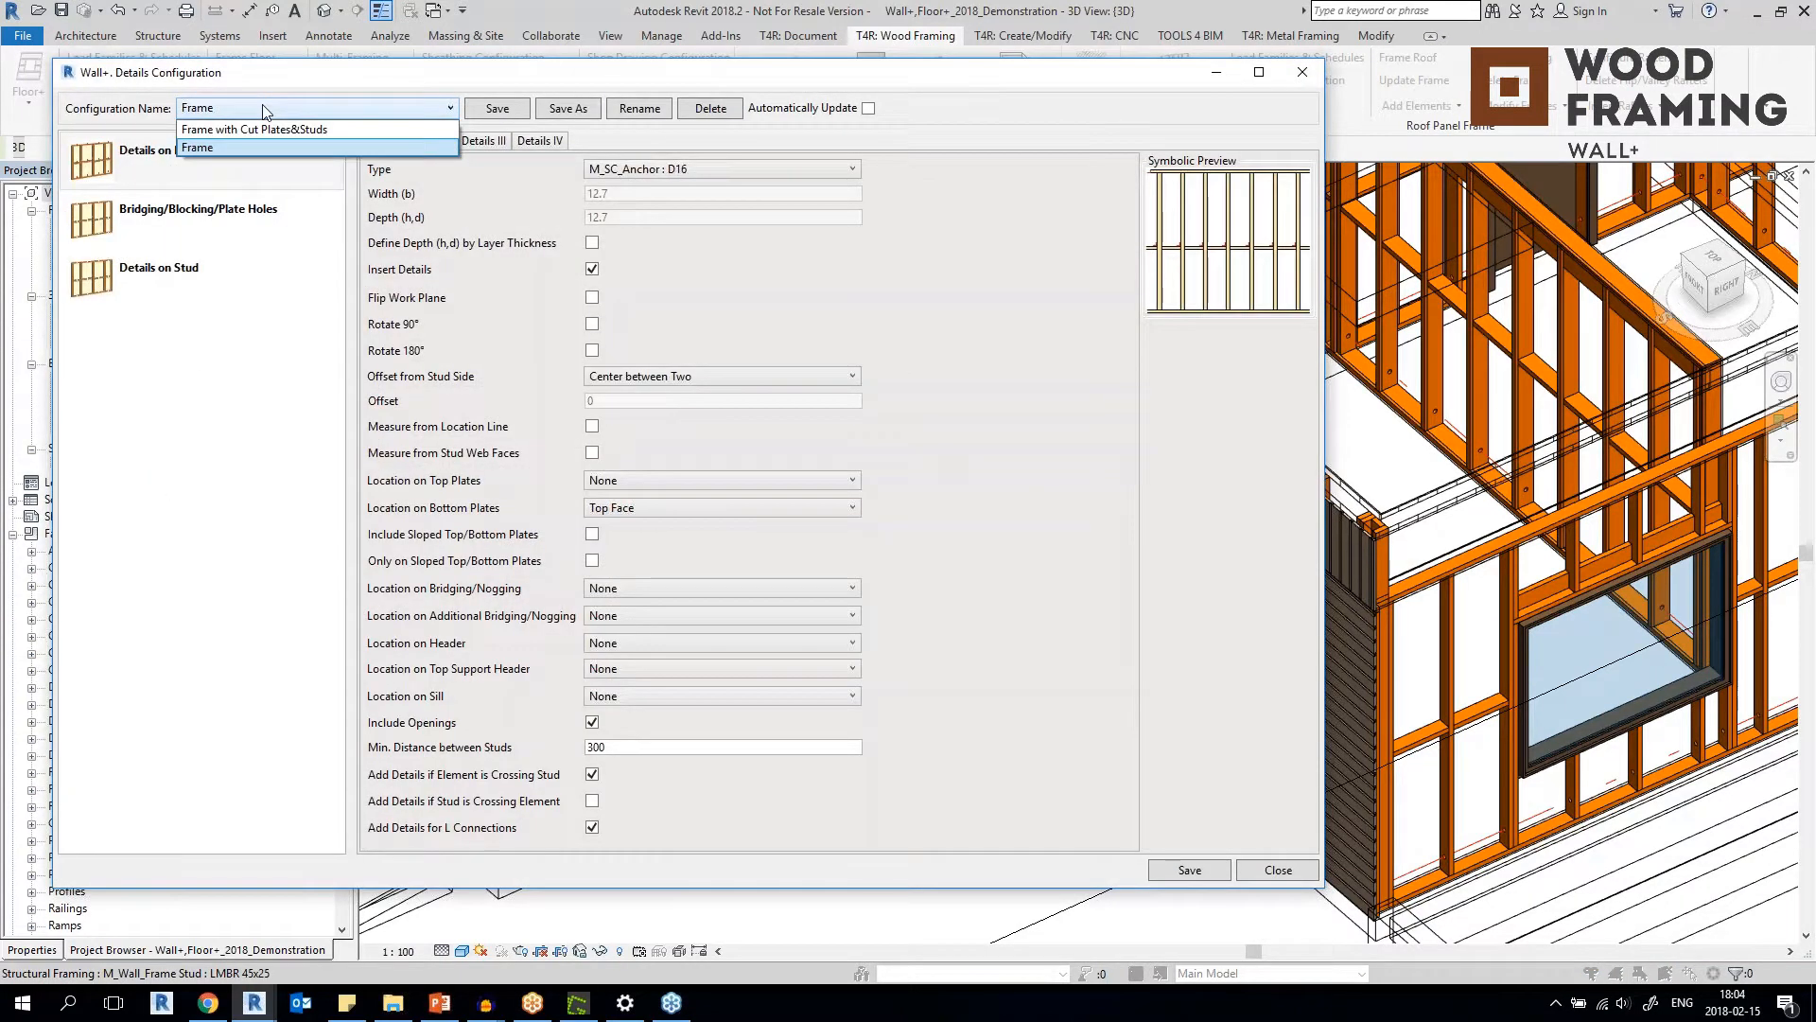
left_click(413, 112)
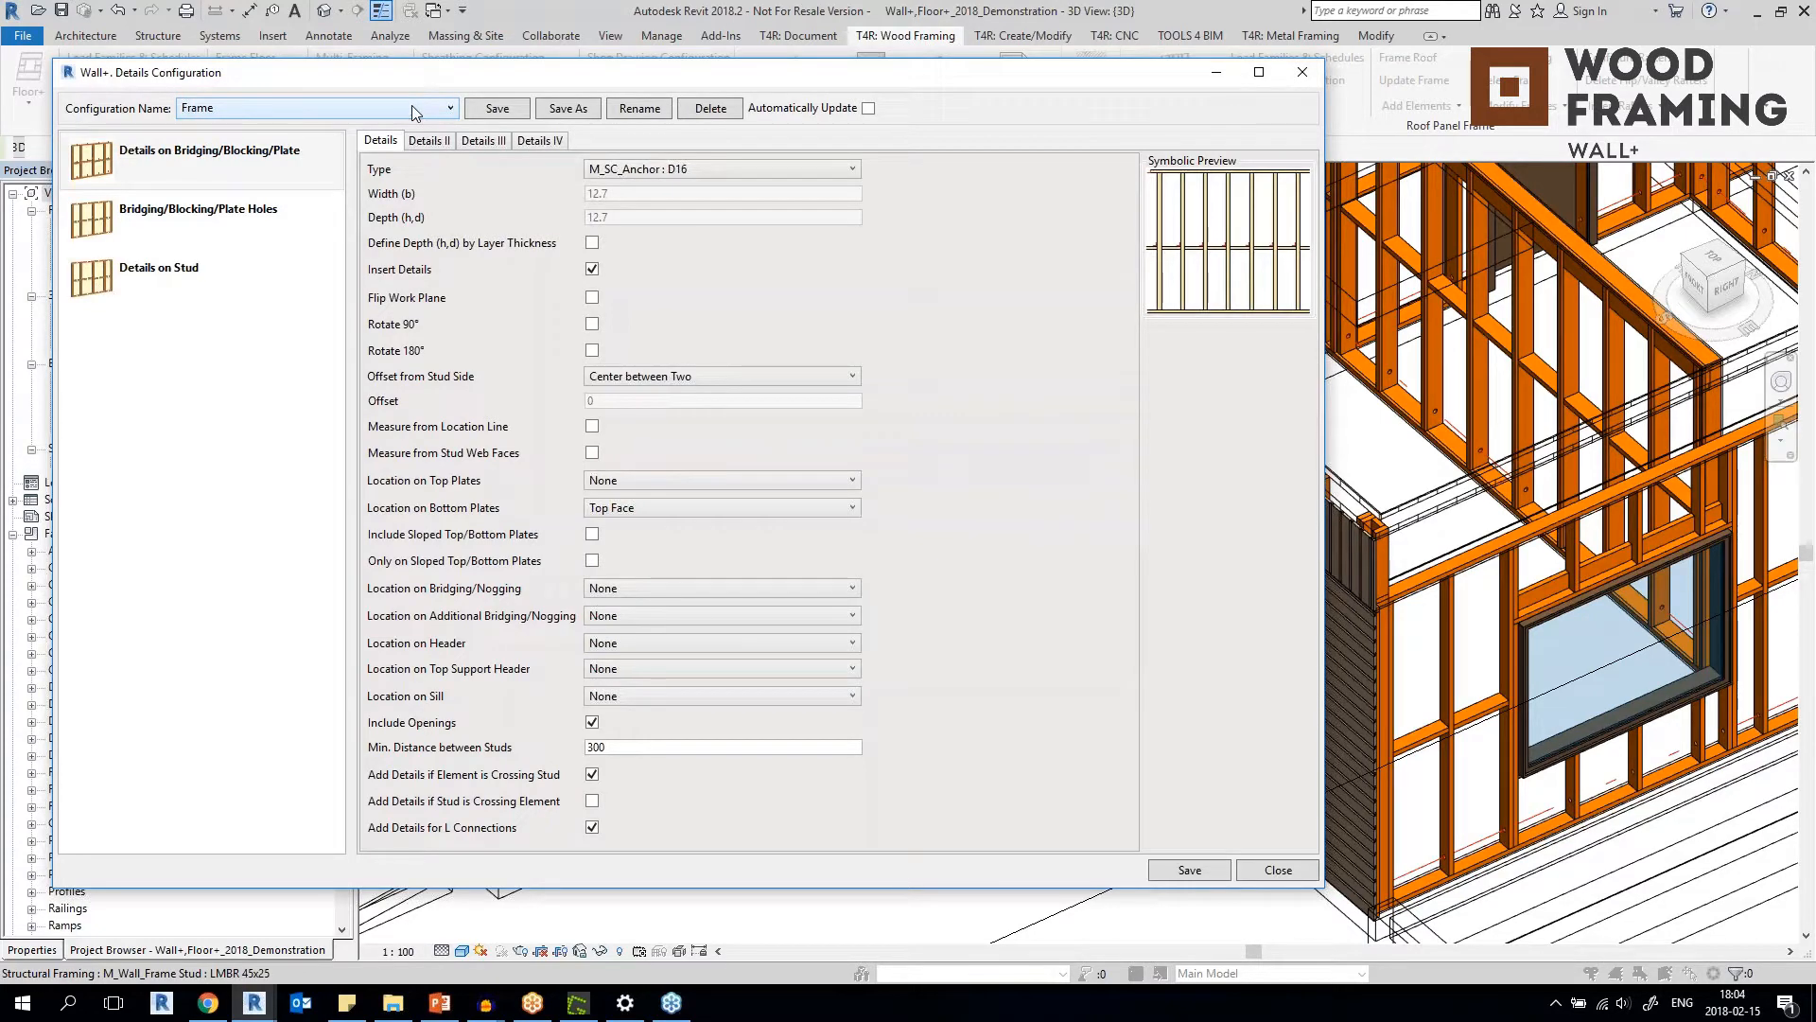
left_click(412, 109)
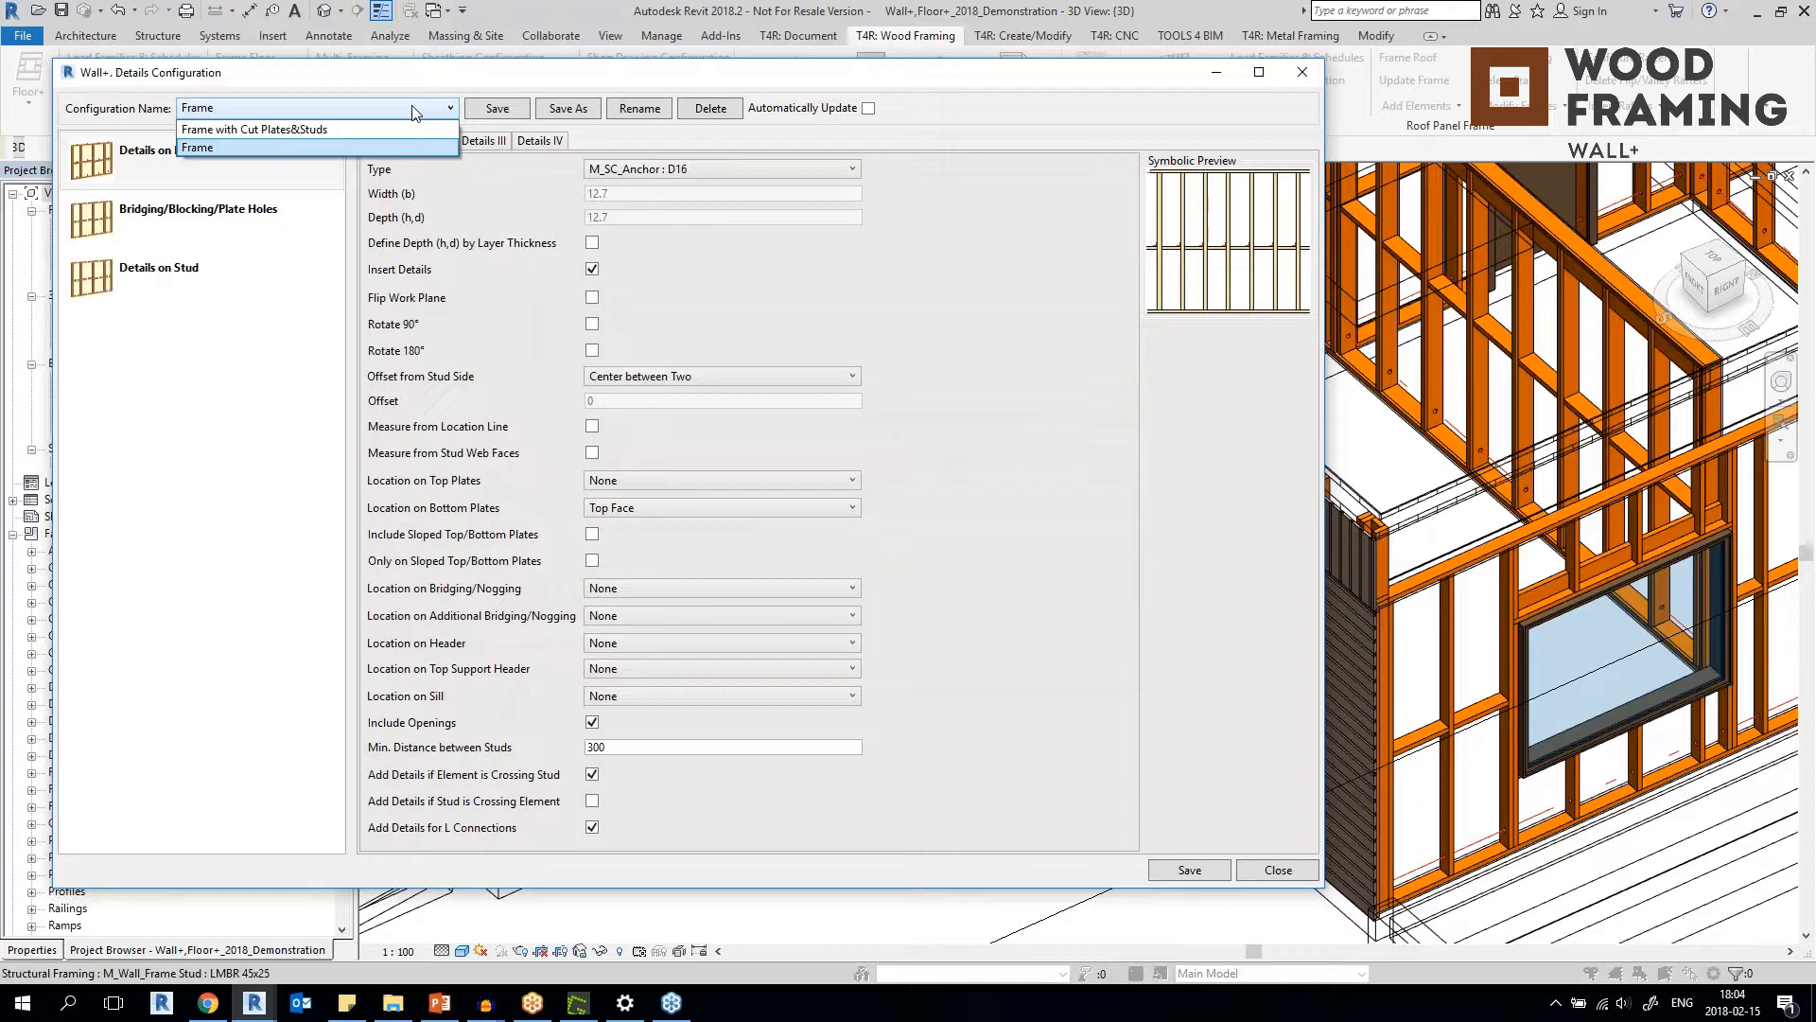
left_click(199, 323)
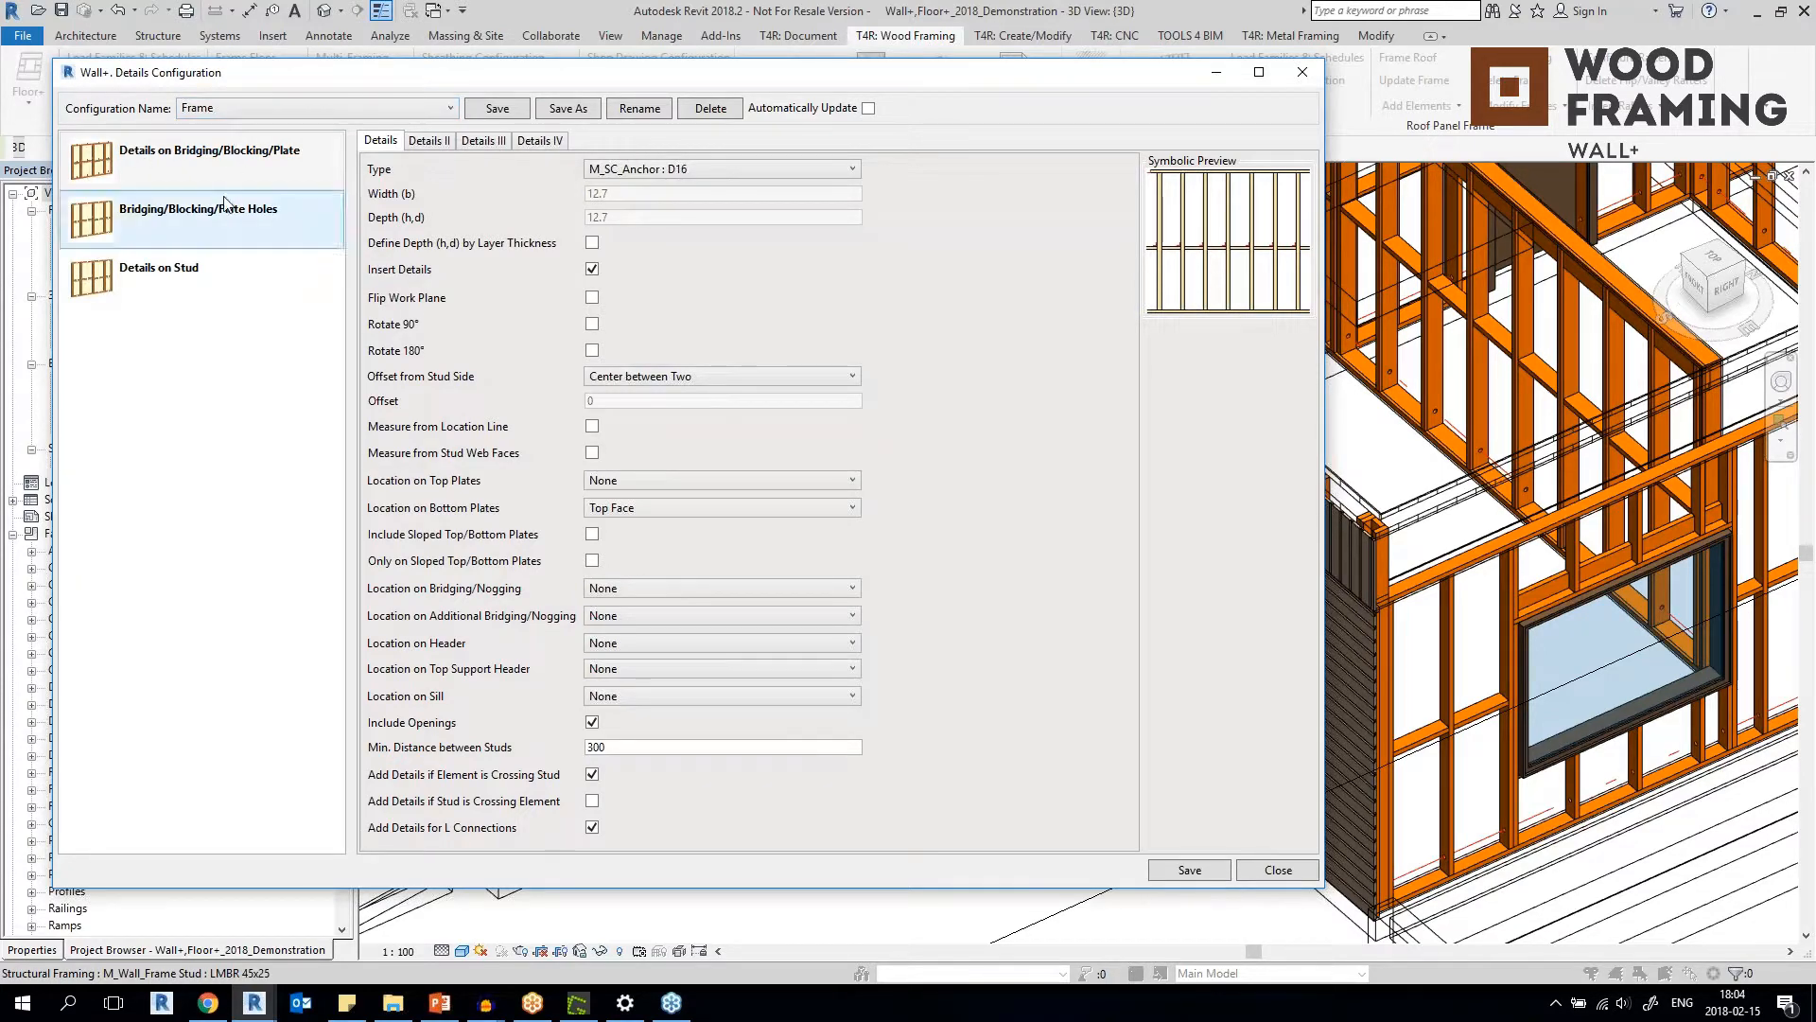
Review the Frame configuration's settings for bridging/blocking/plate details, bridging/blocking/plate holes and stud details, then close the configuration.
left_click(231, 163)
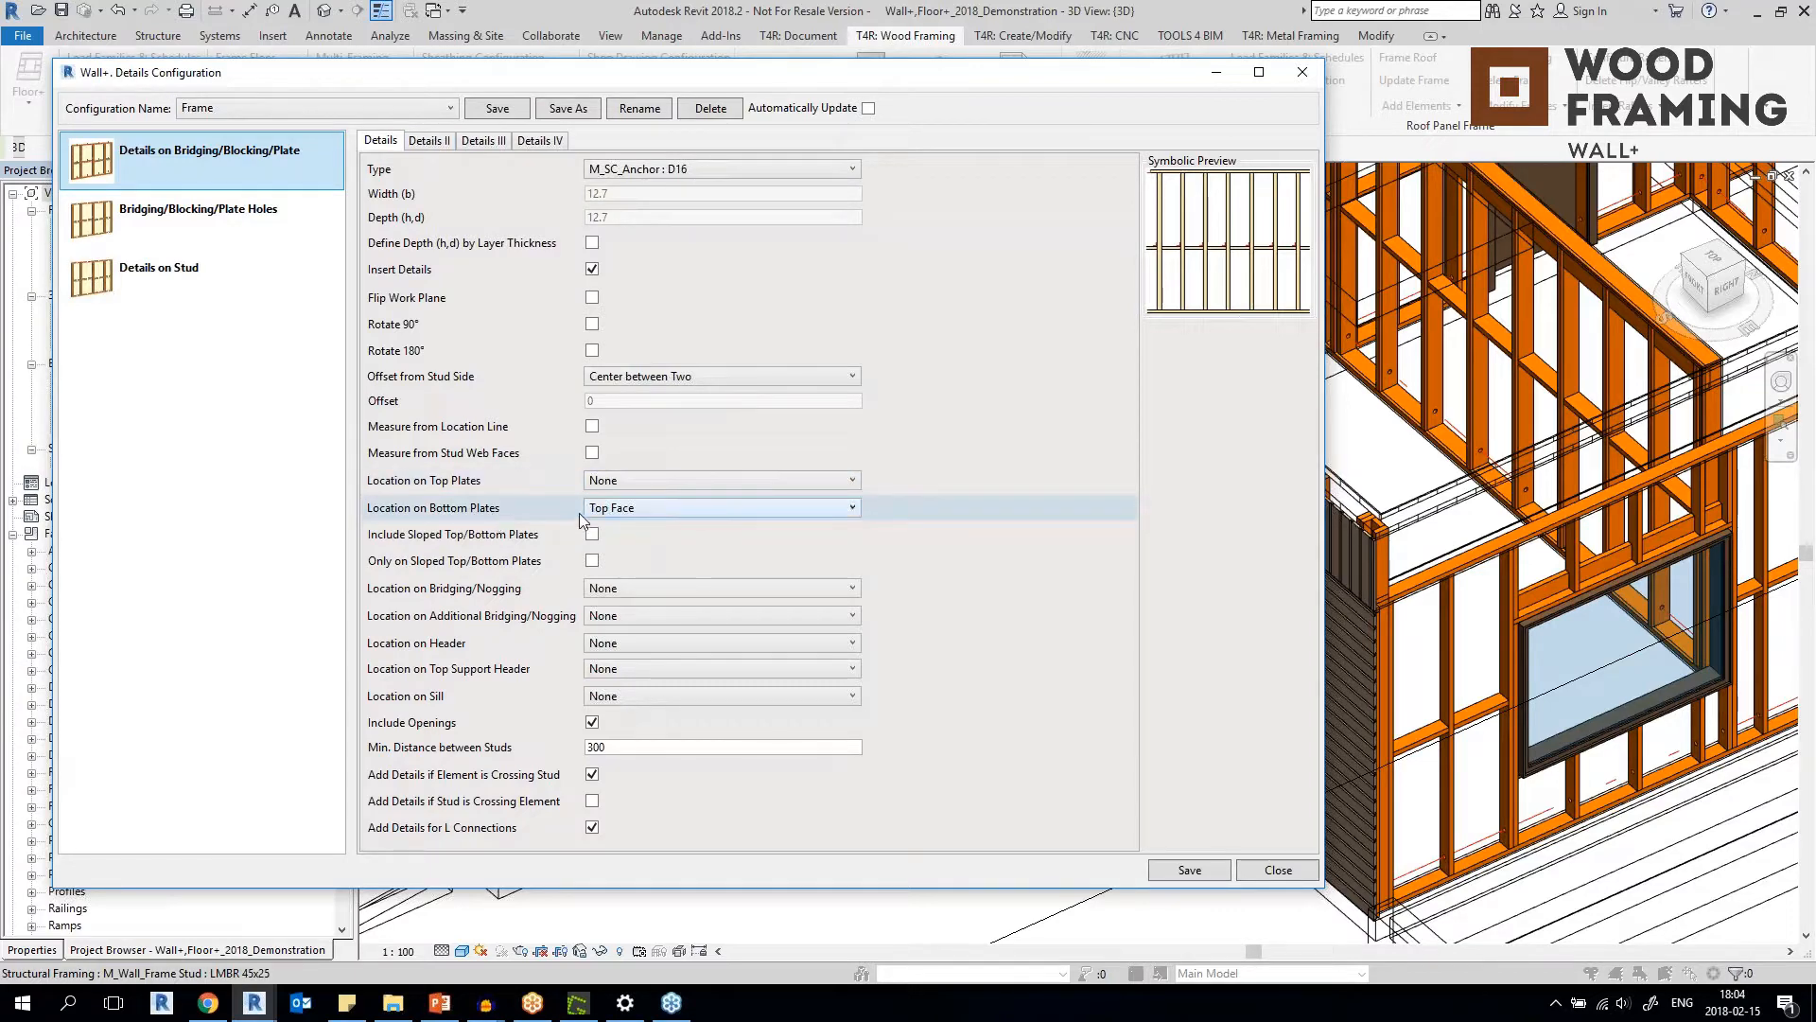
left_click(429, 141)
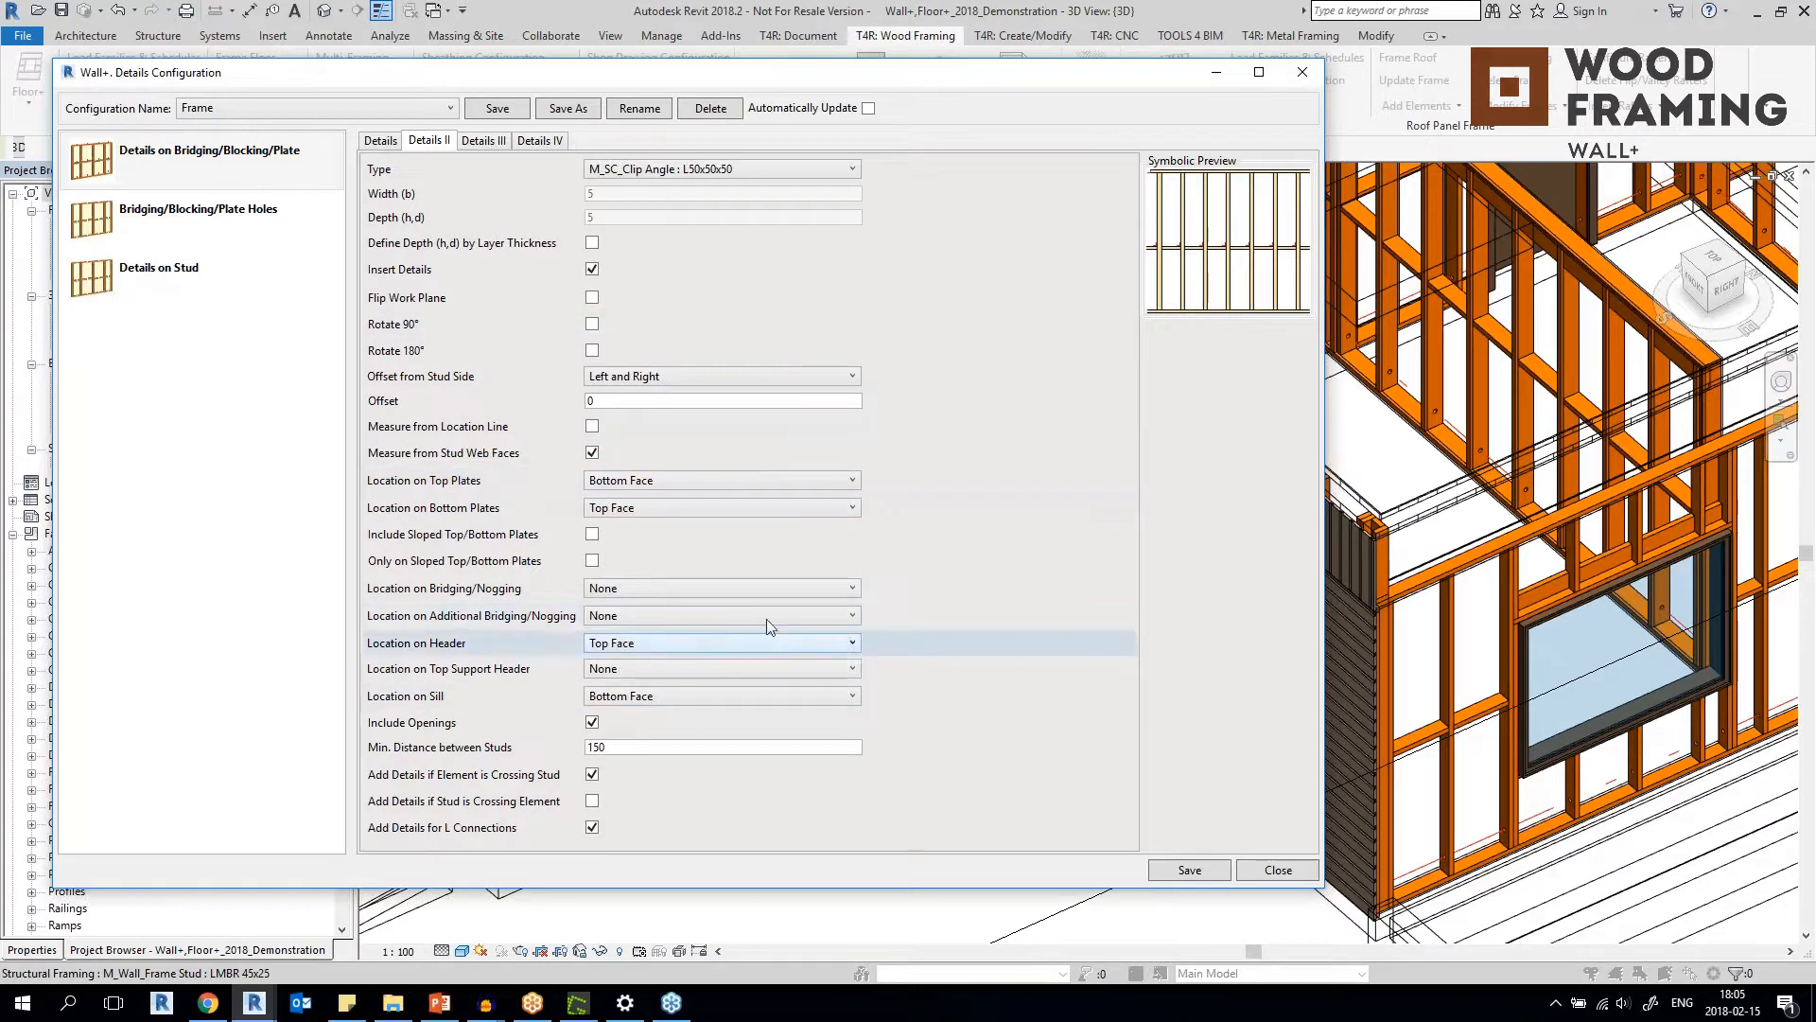
left_click(484, 141)
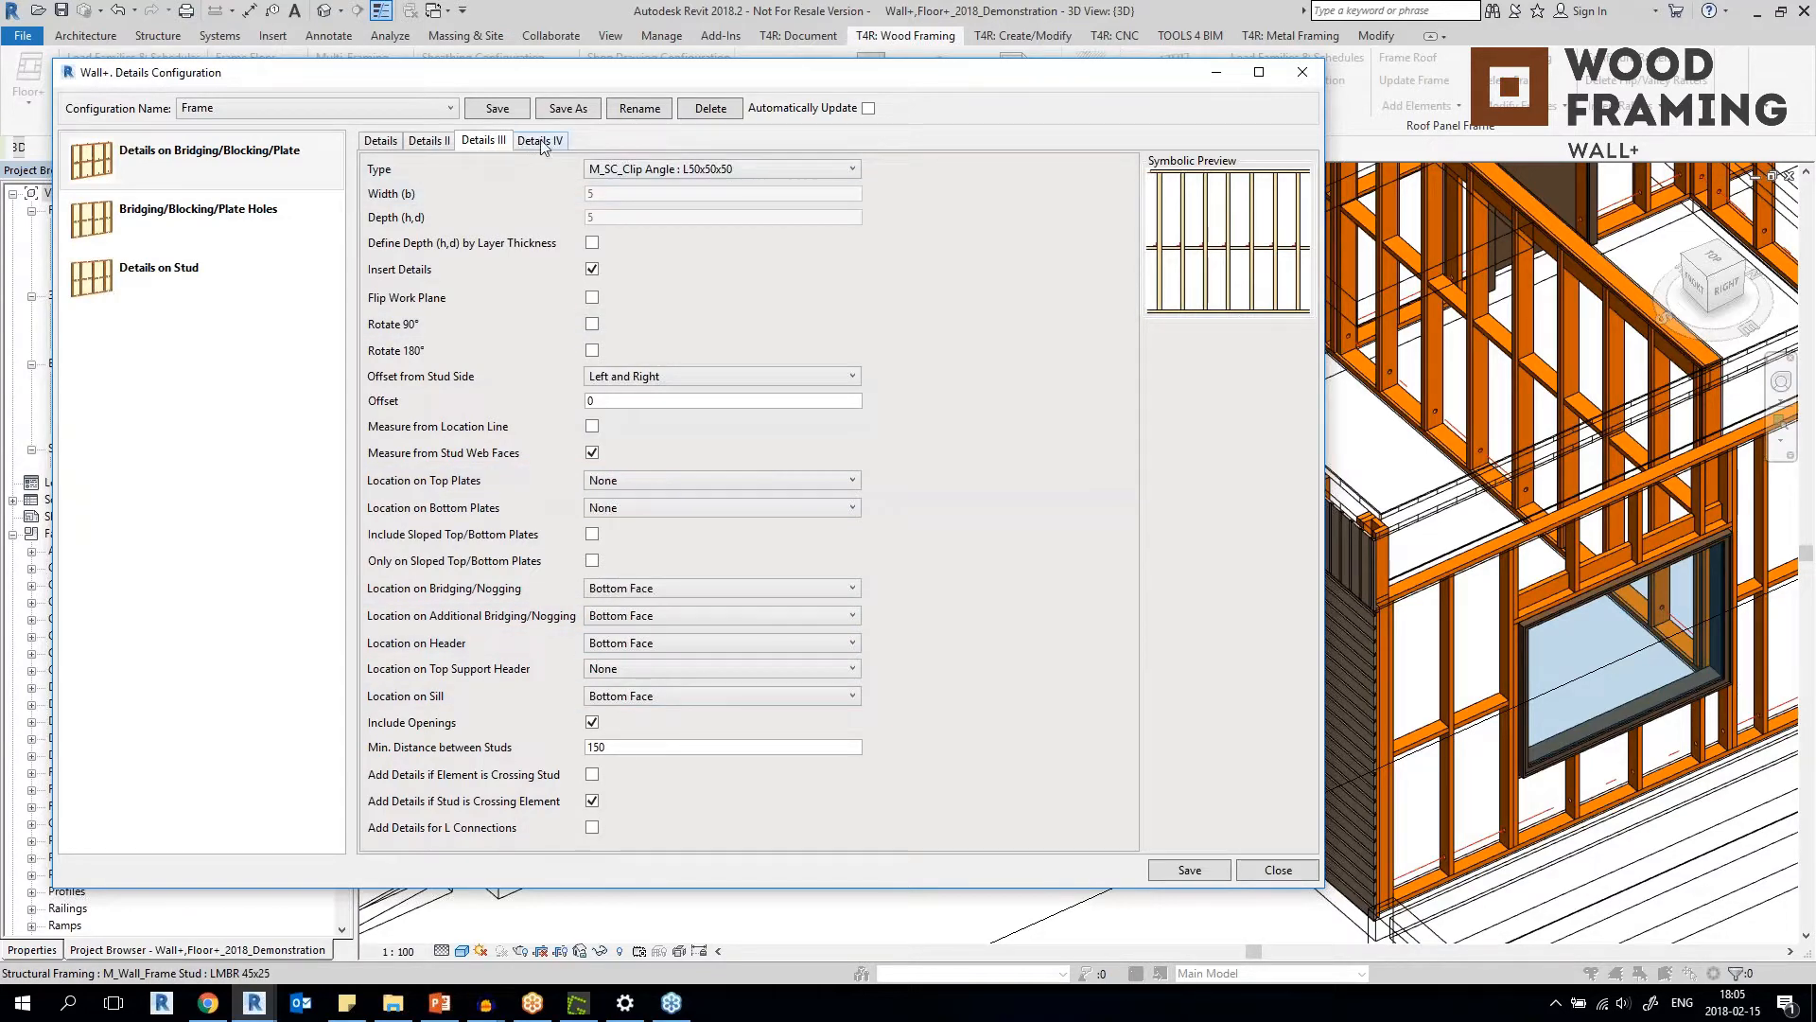
left_click(542, 141)
left_click(223, 226)
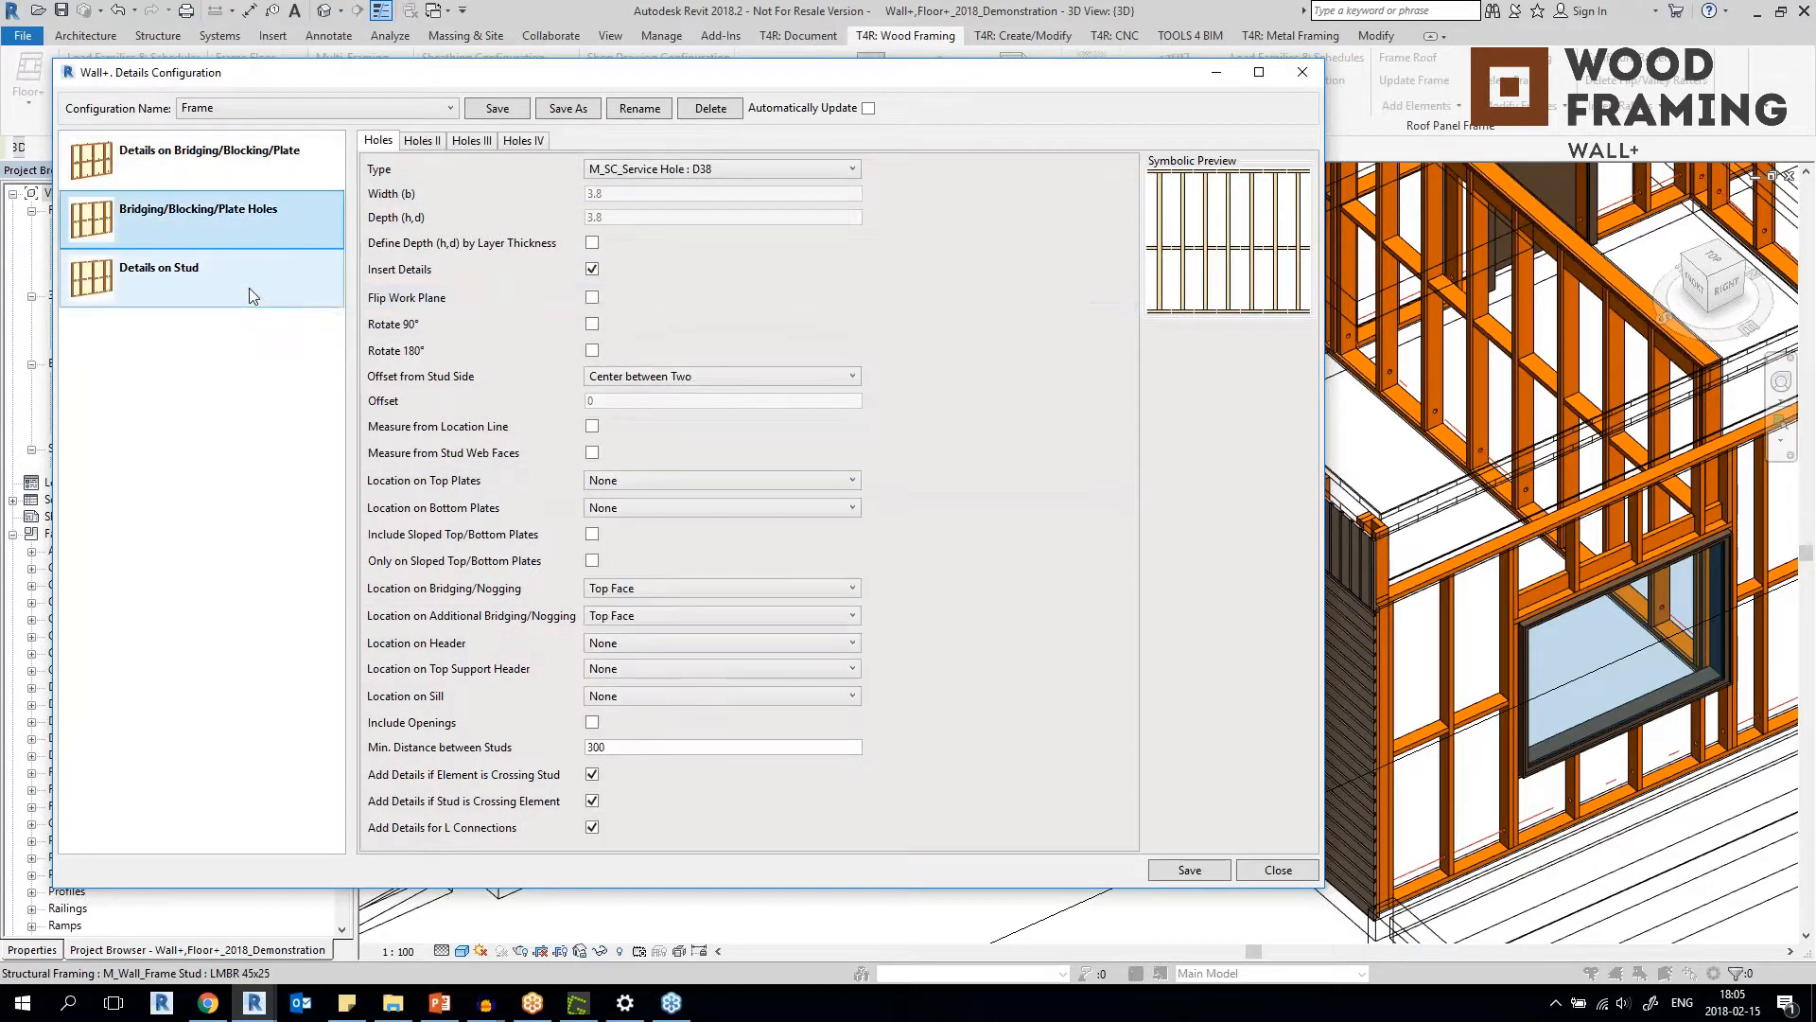
left_click(257, 281)
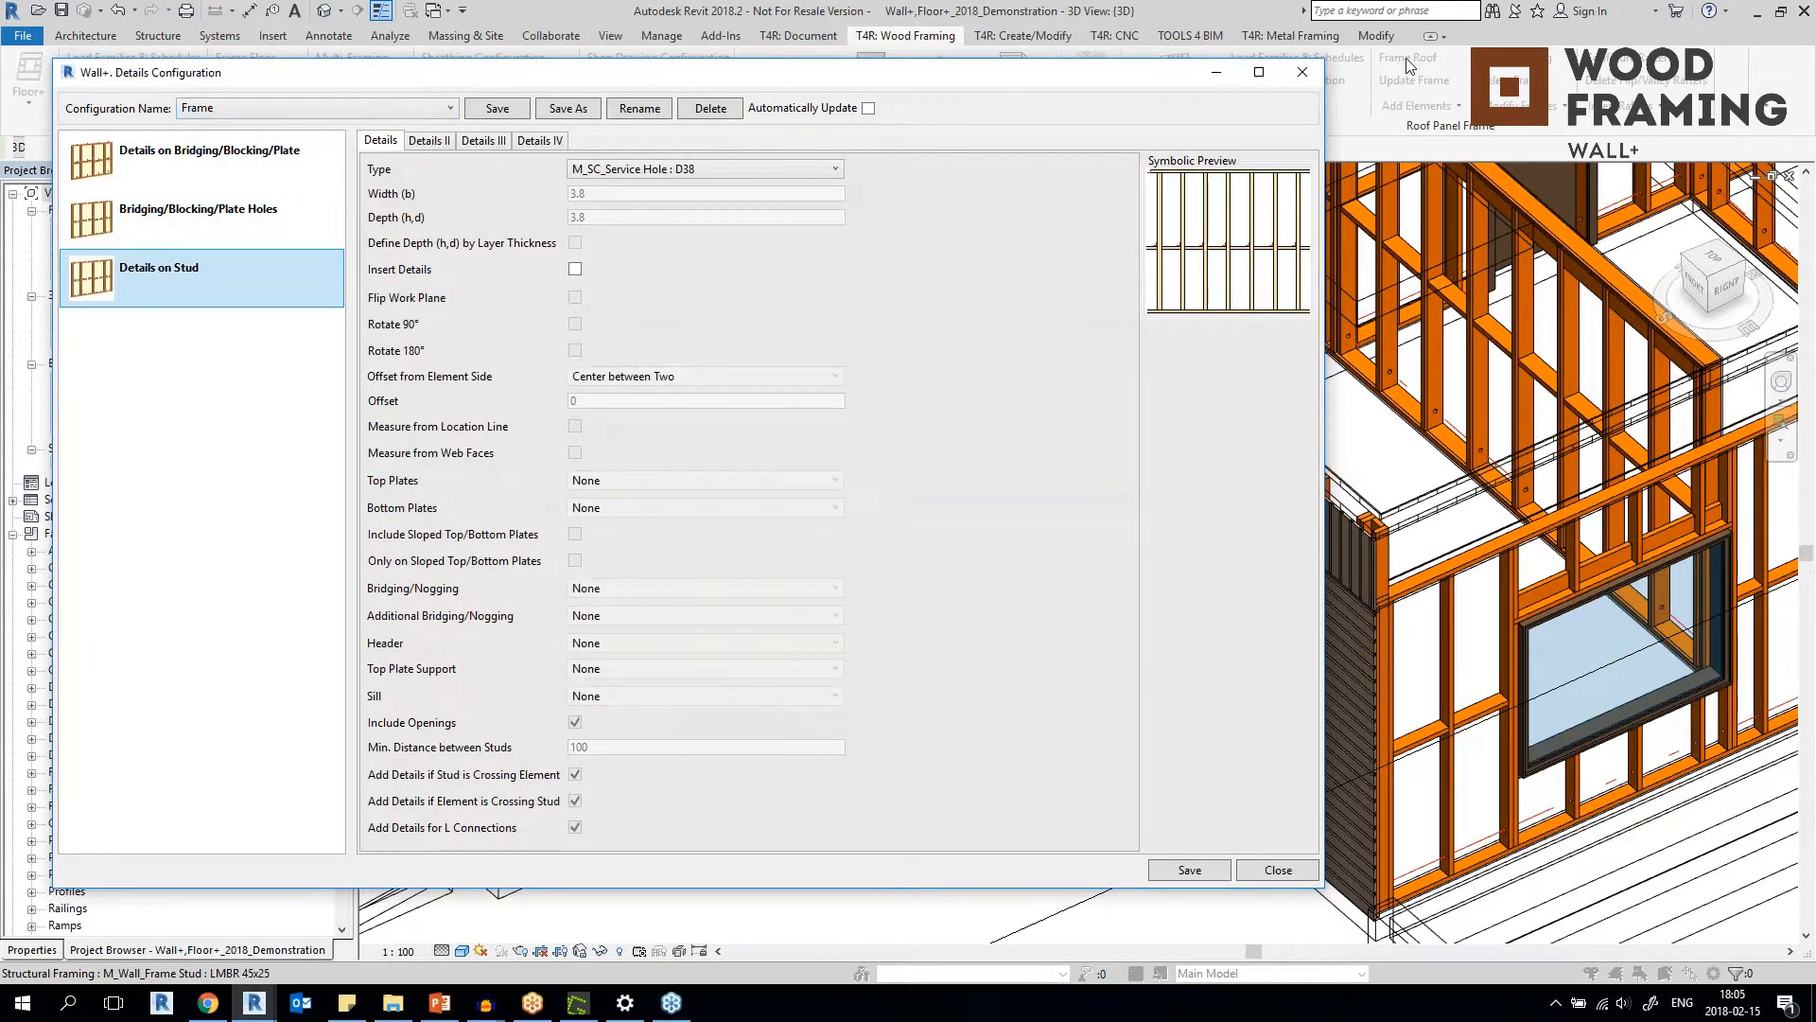
left_click(1303, 72)
Add details to the new exterior wall frames using the Frame details configuration.
left_click(430, 365)
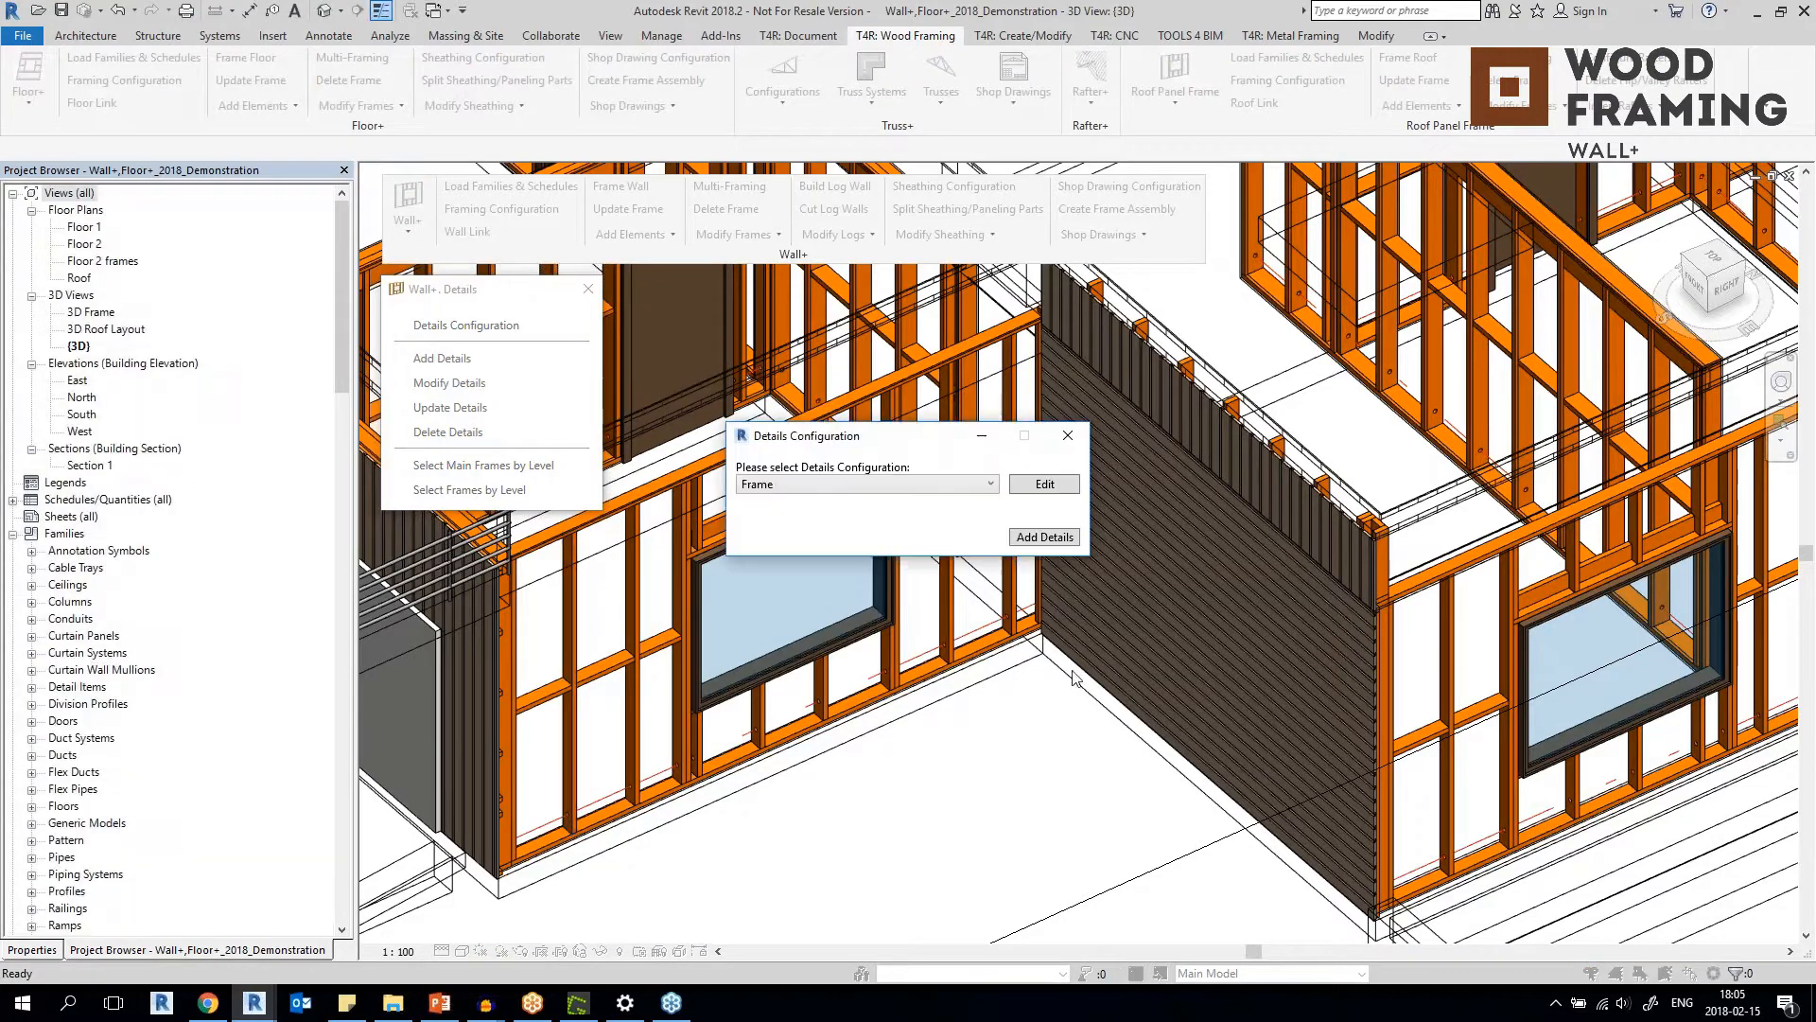
left_click(955, 485)
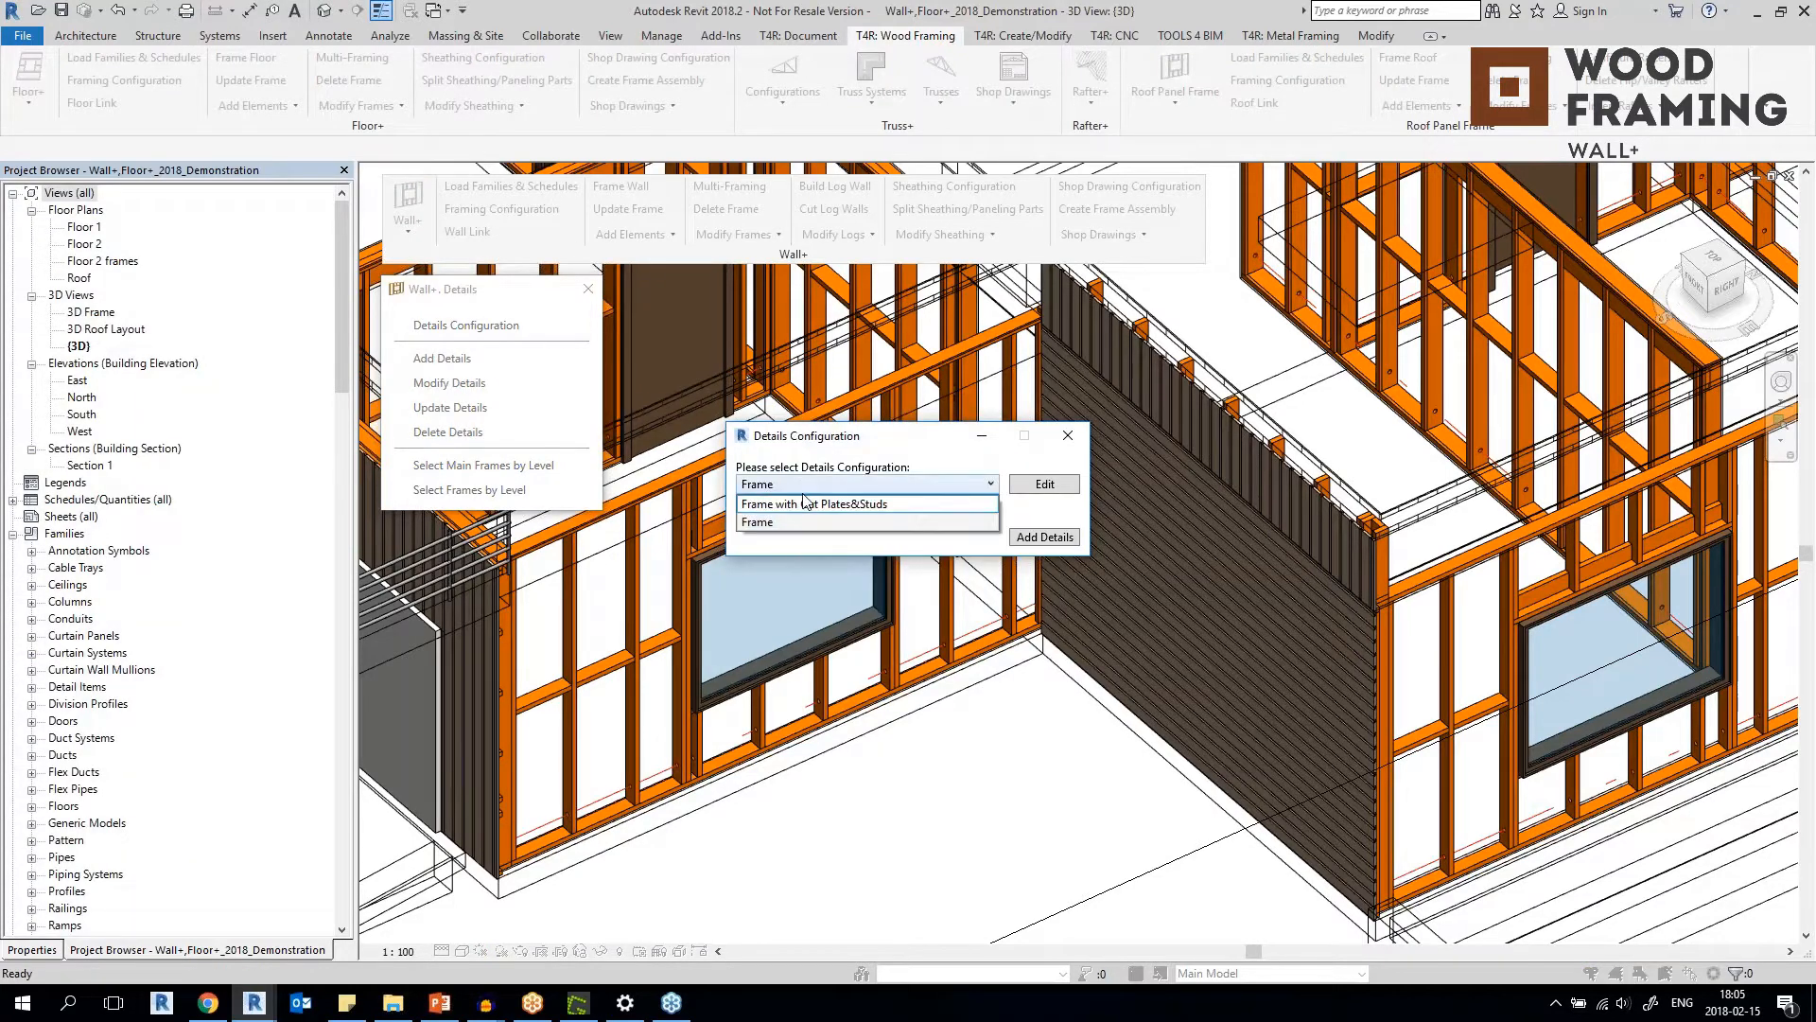
left_click(880, 482)
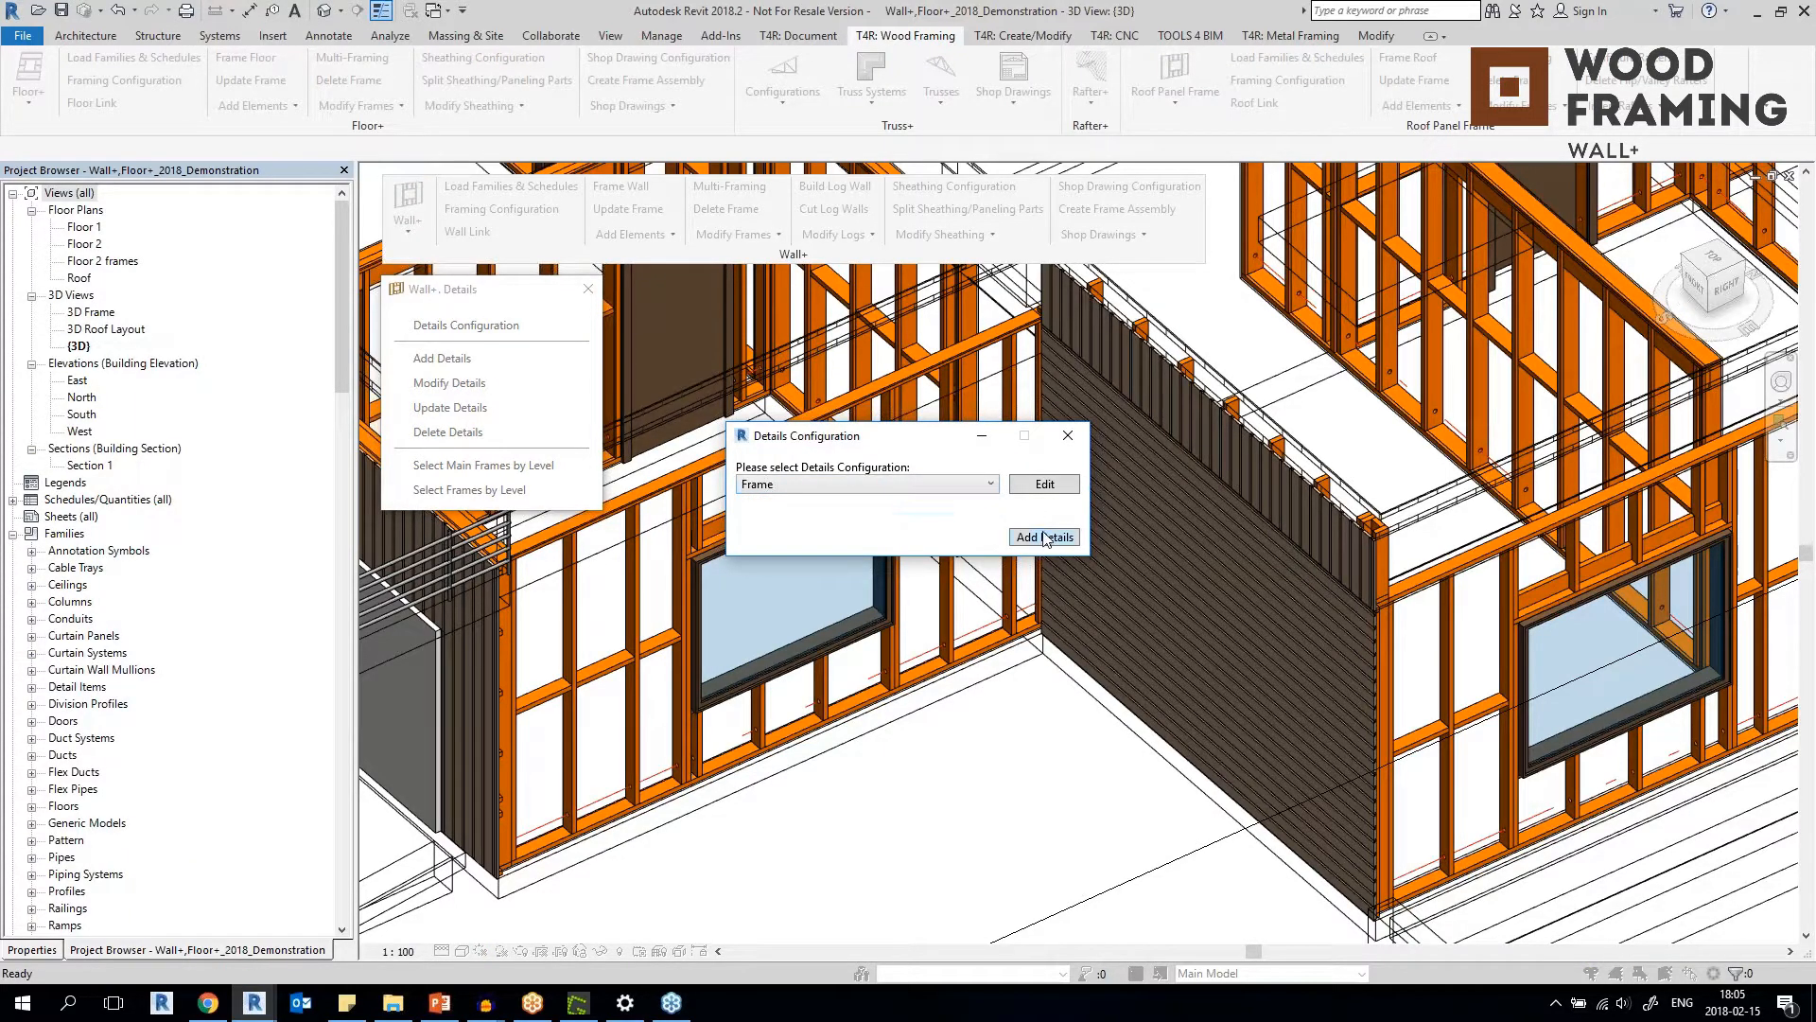
left_click(1044, 538)
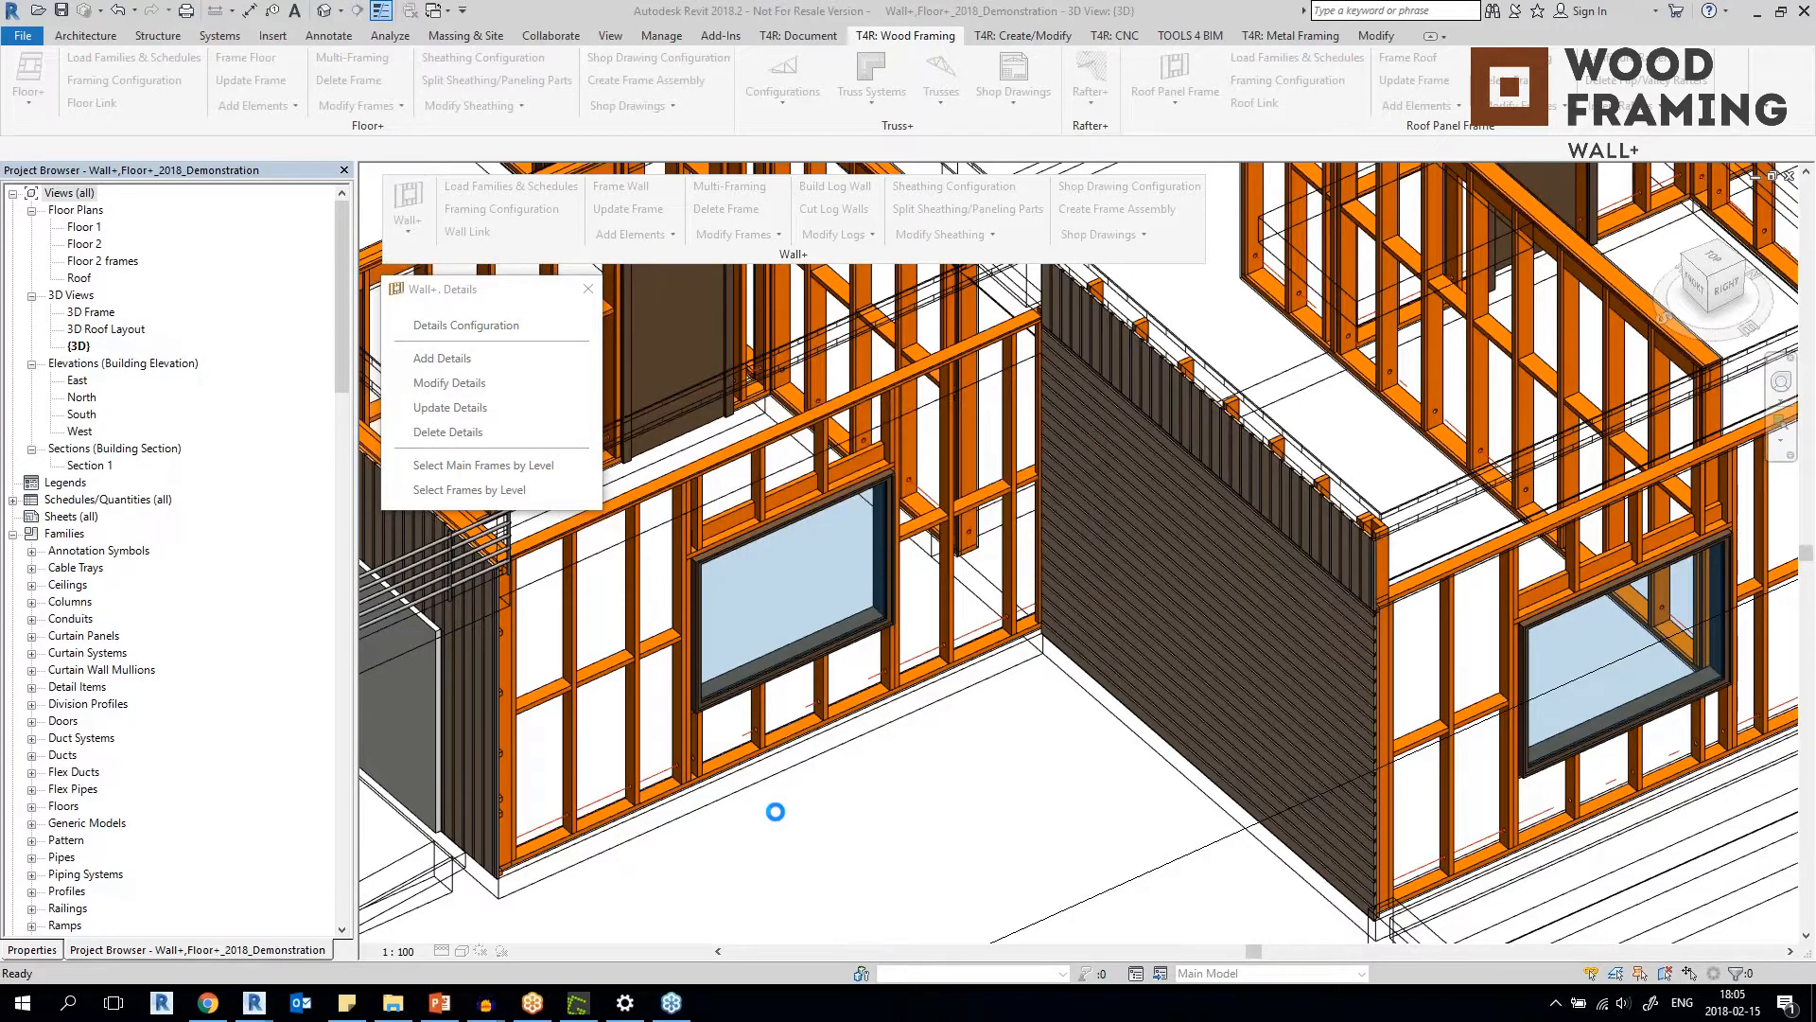
Examine the service hole in the bridging beside the window and the details around the wood wall frame.
scroll(649, 649, "up", 3)
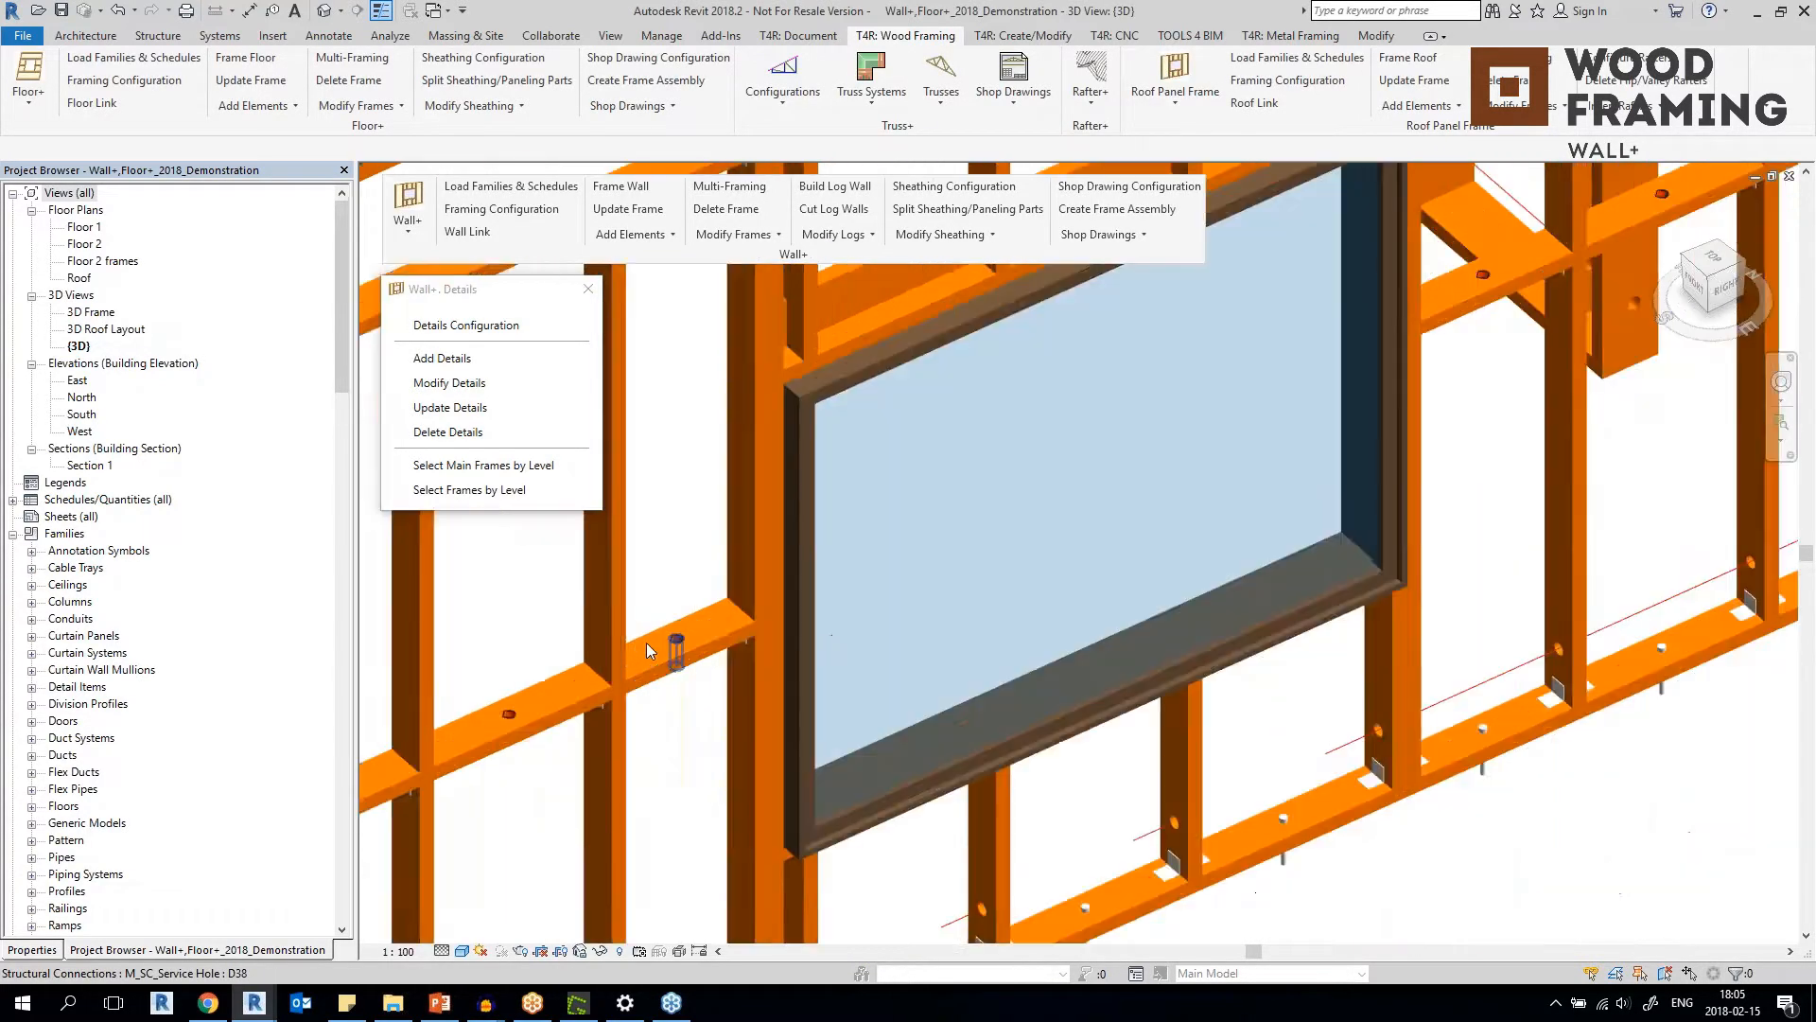
left_click(696, 650)
scroll(696, 650, "up", 6)
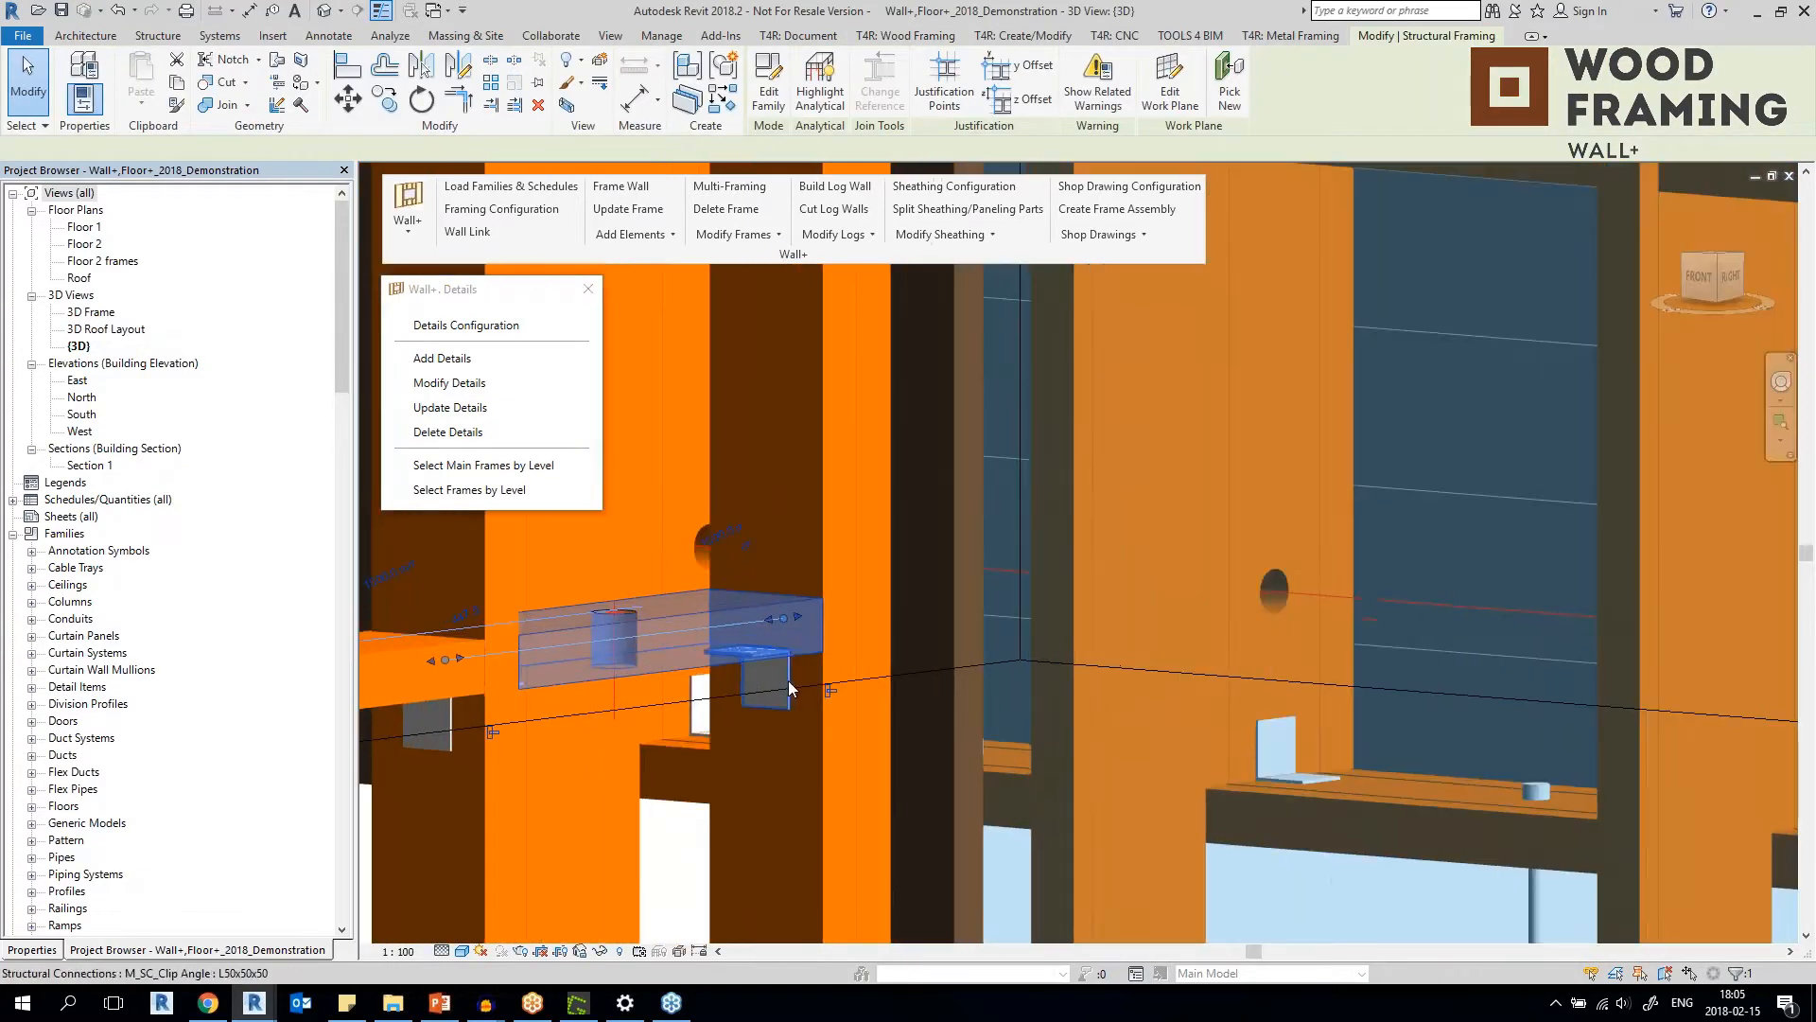
left_click(789, 689)
middle_click_drag(785, 683, 950, 833, "shift")
scroll(726, 499, "down", 5)
left_click(954, 834)
scroll(982, 836, "up", 2)
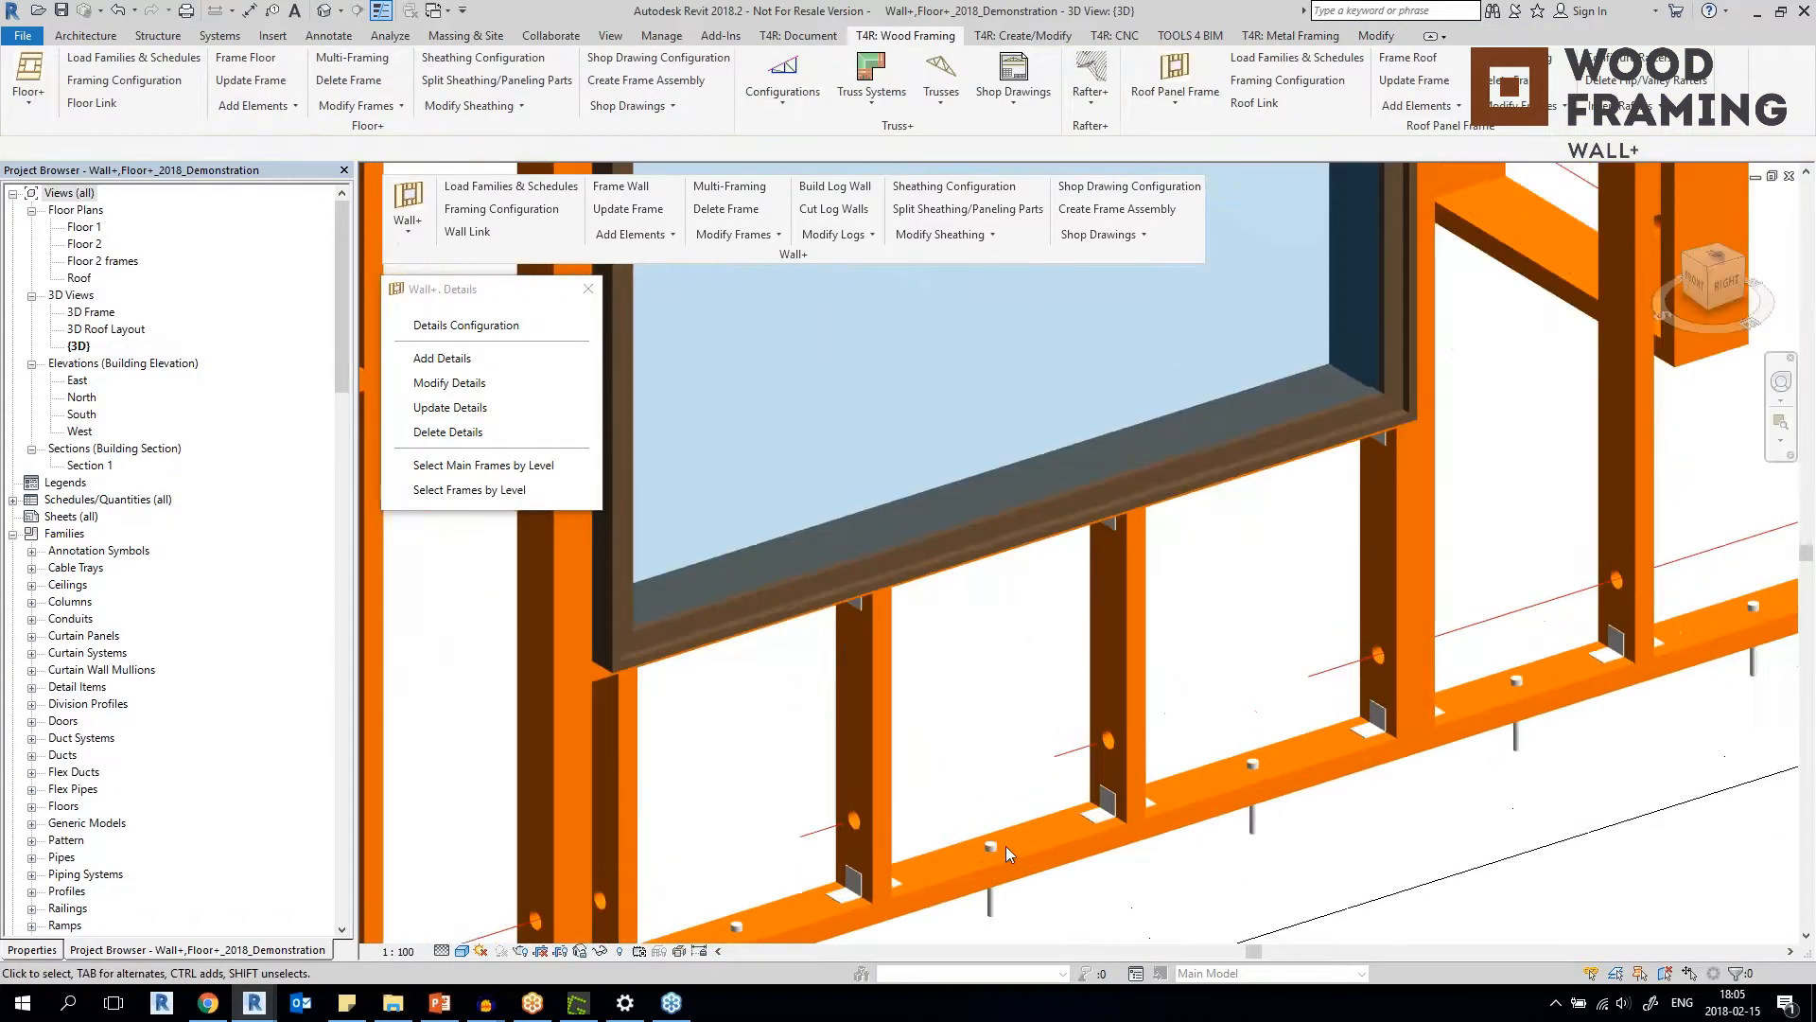
Examine the anchor in the bottom plate below the window and the holes in the bridging on the window's other side.
left_click(993, 843)
scroll(986, 880, "down", 5)
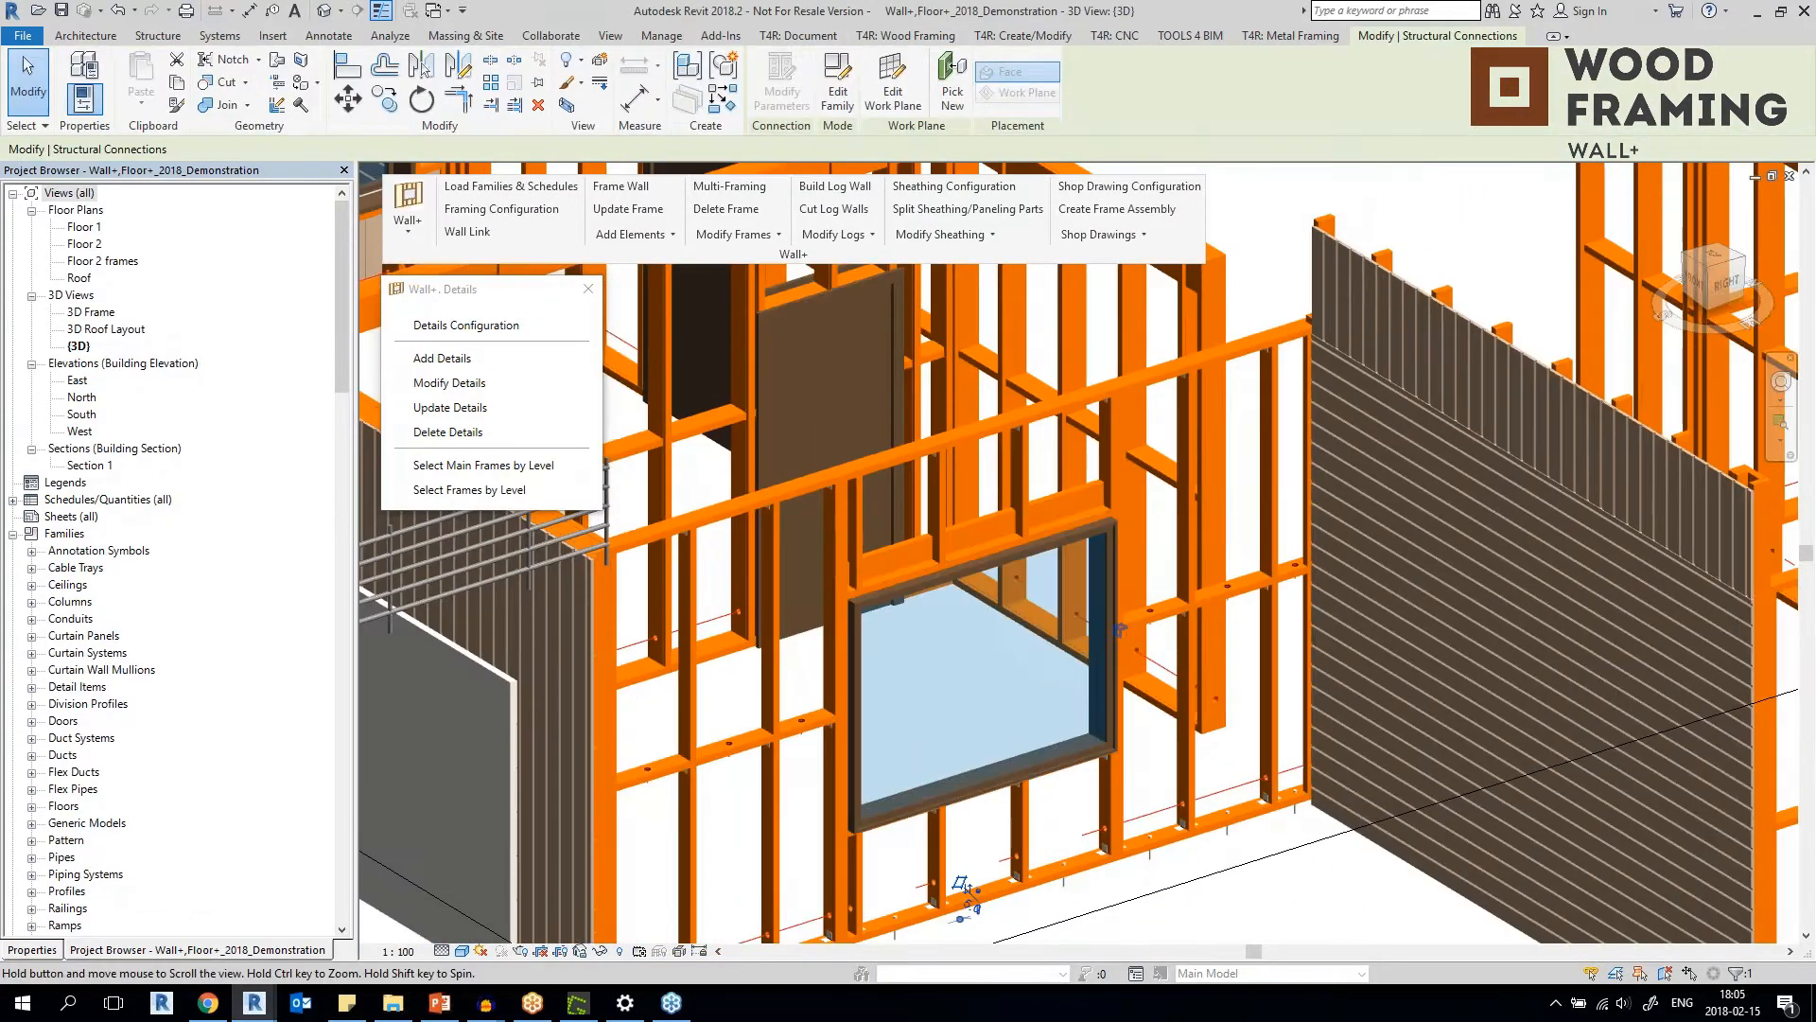
middle_click_drag(1140, 634, 1086, 738)
scroll(1168, 478, "up", 5)
middle_click_drag(810, 853, 740, 236)
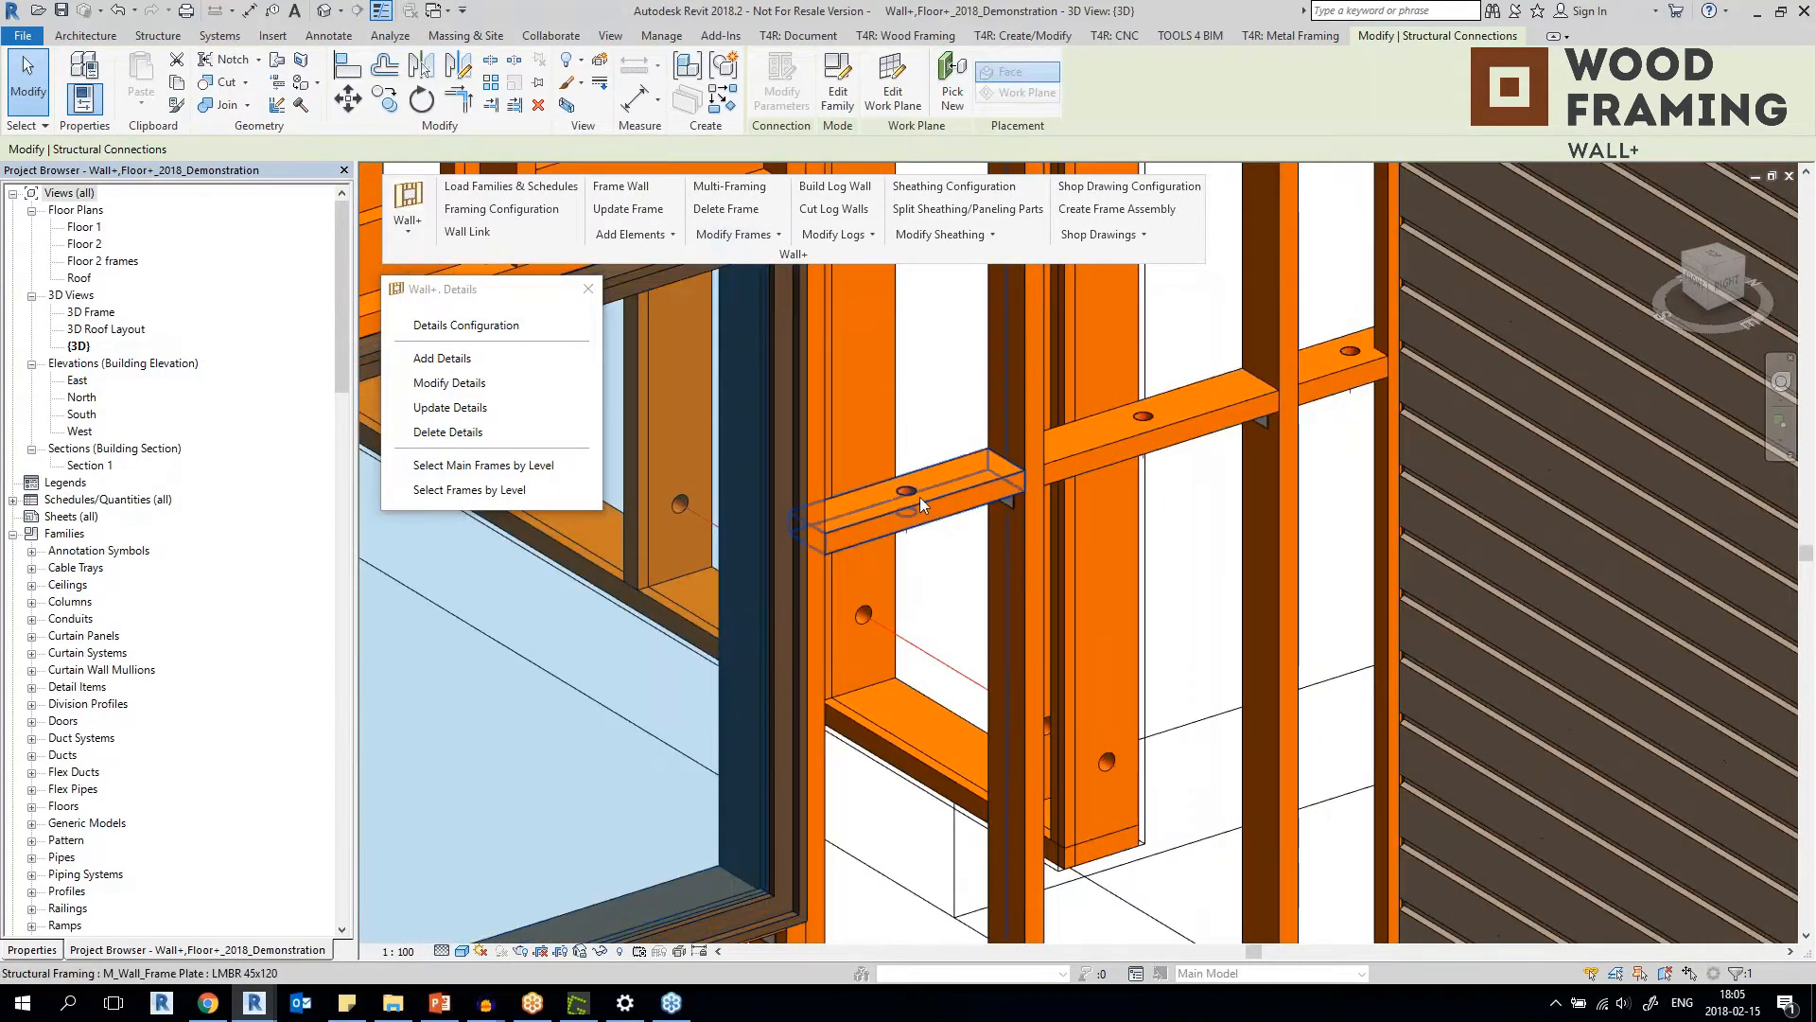
scroll(908, 495, "down", 4)
middle_click_drag(908, 495, 917, 599, "shift")
left_click(854, 764)
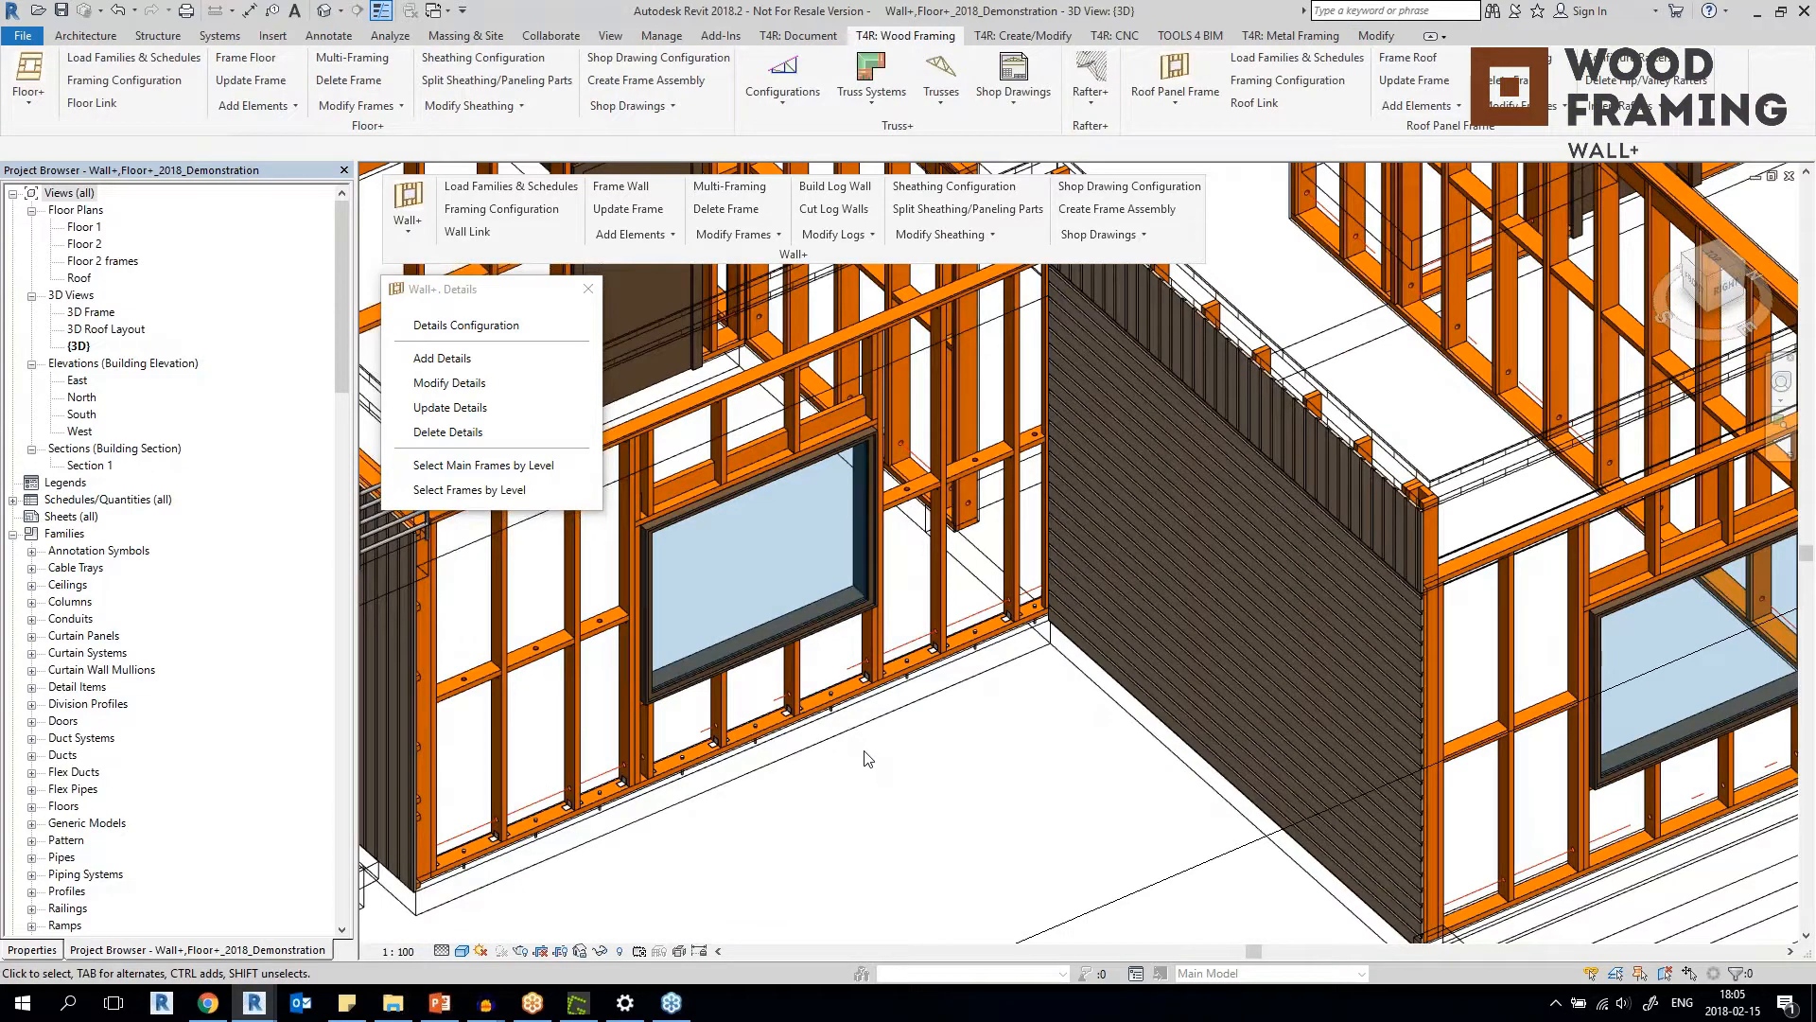
scroll(869, 771, "down", 1)
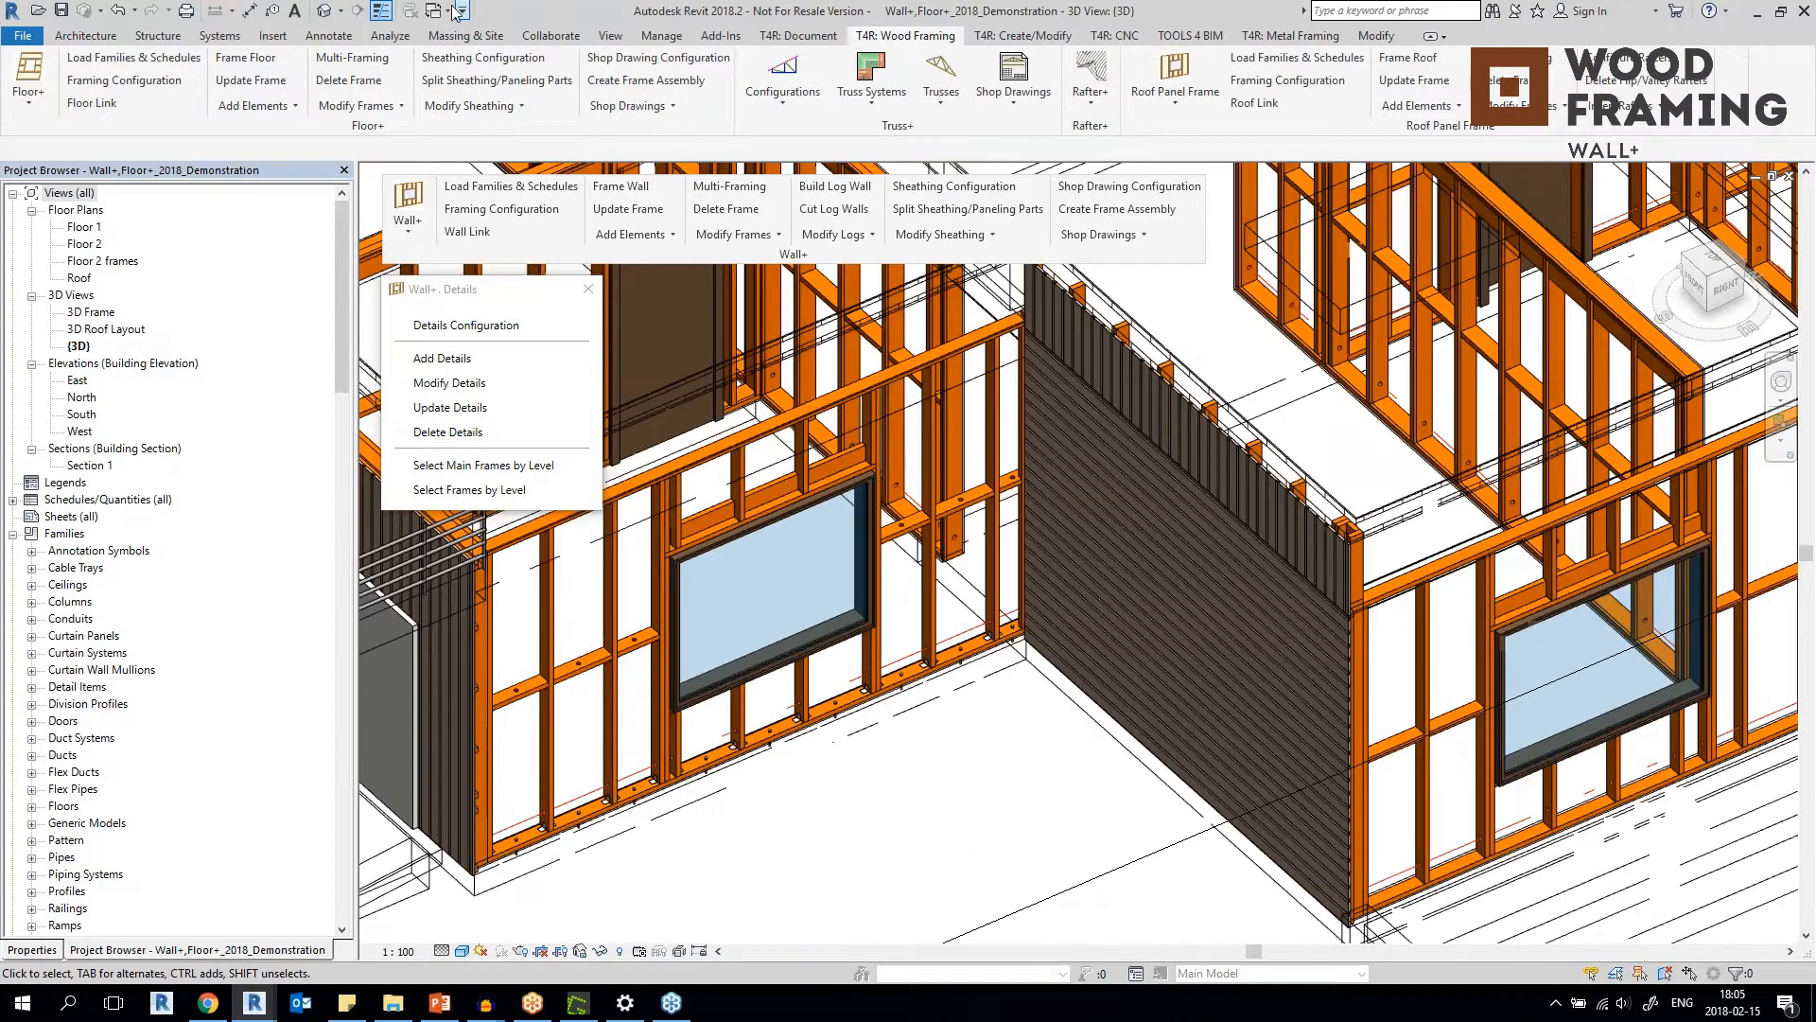
Switch to the {3D} view of the open 1. Metric 2018 Metal Wall Demo Project.
left_click(438, 12)
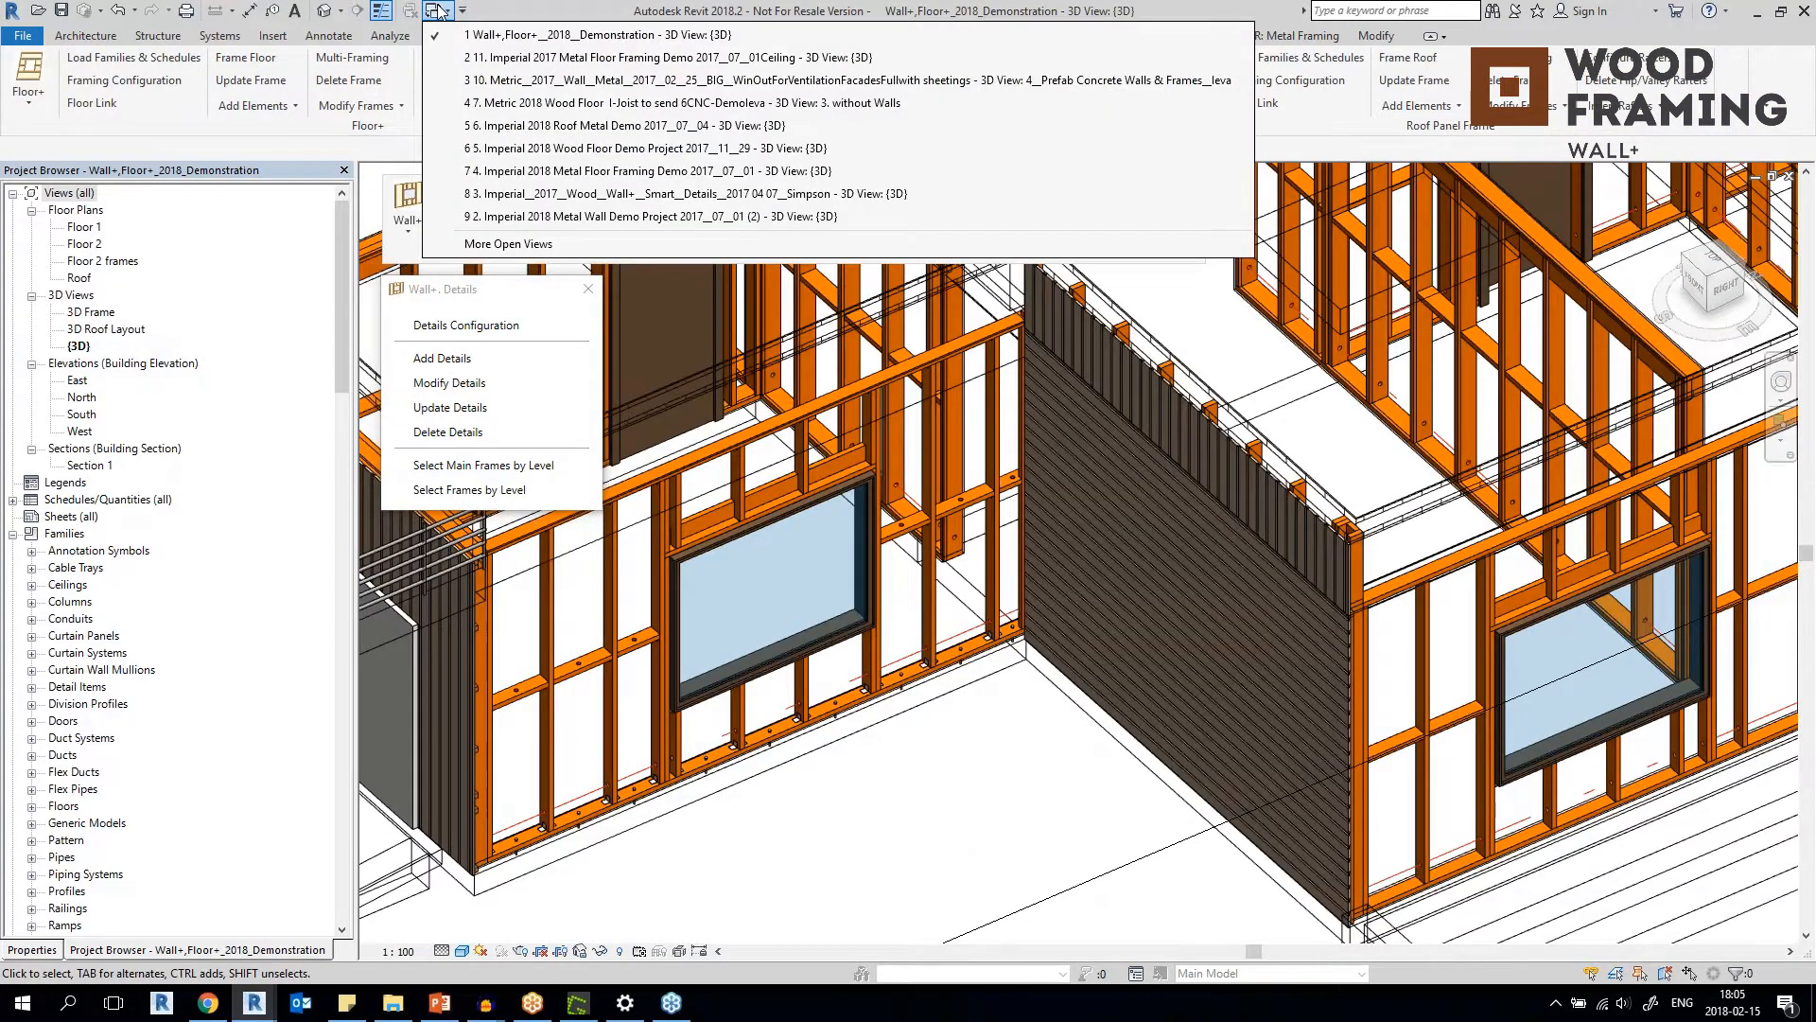
left_click(530, 245)
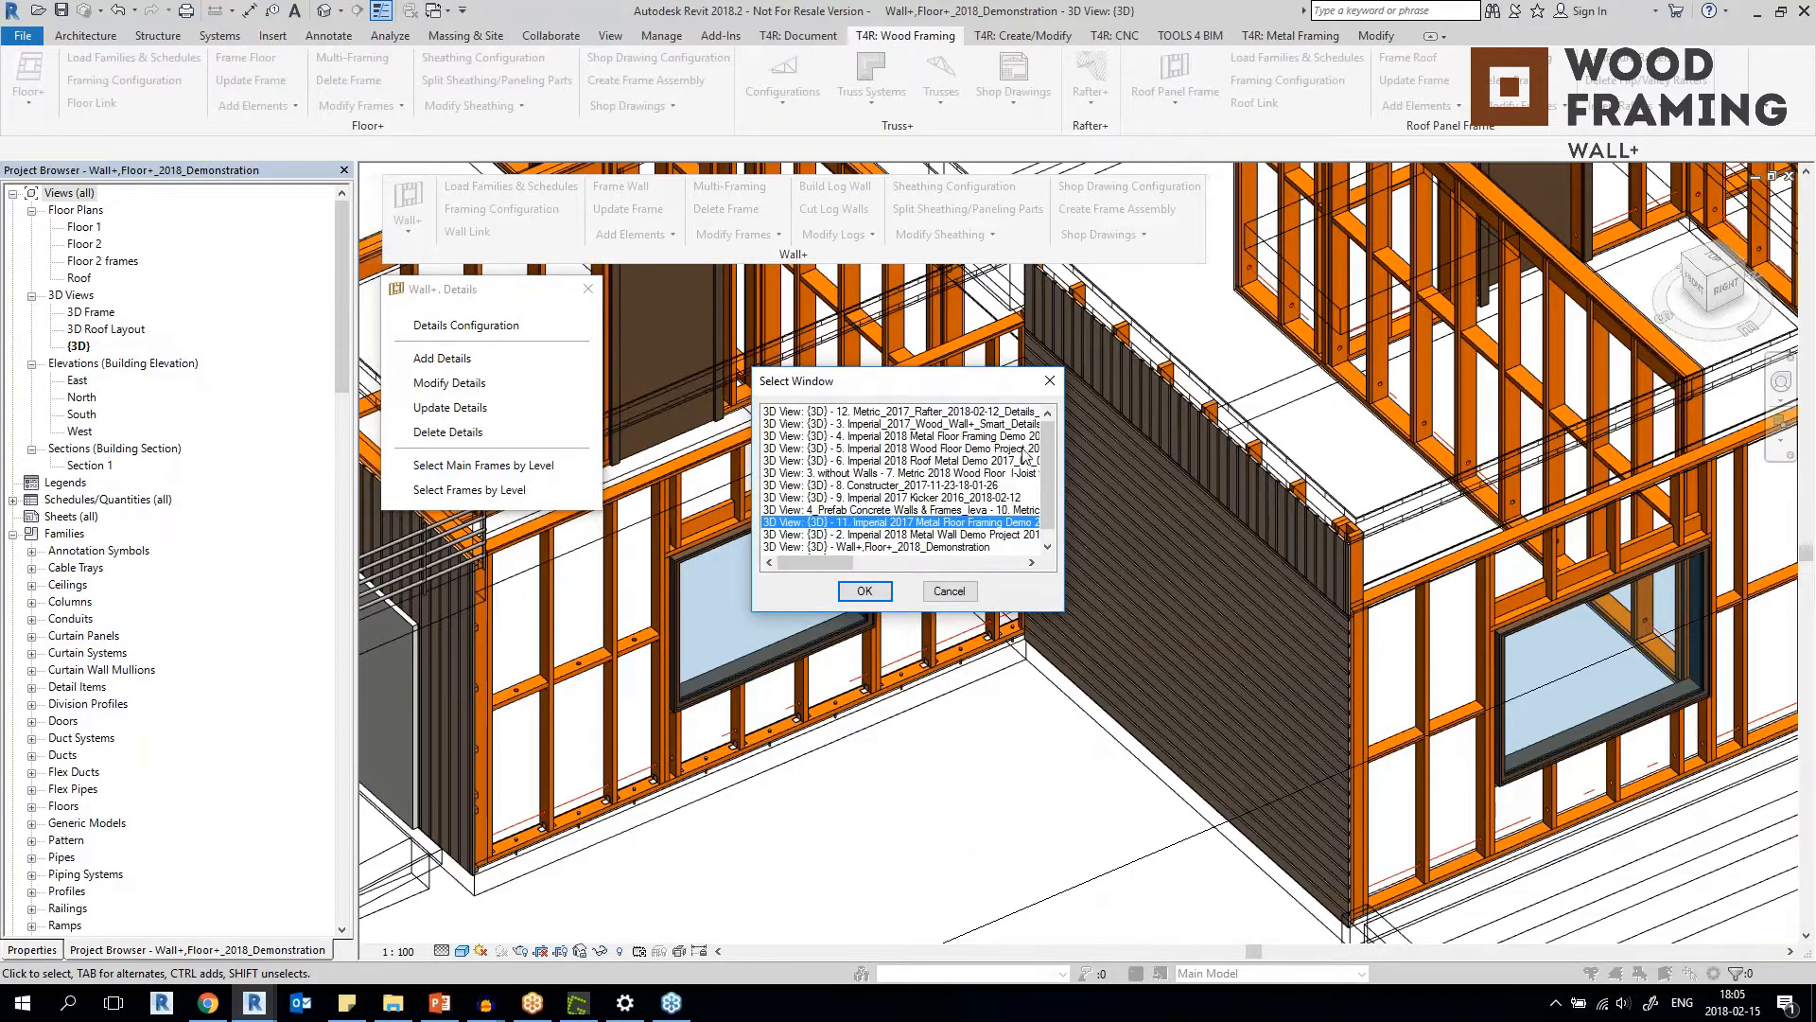
scroll(1042, 451, "down", 1)
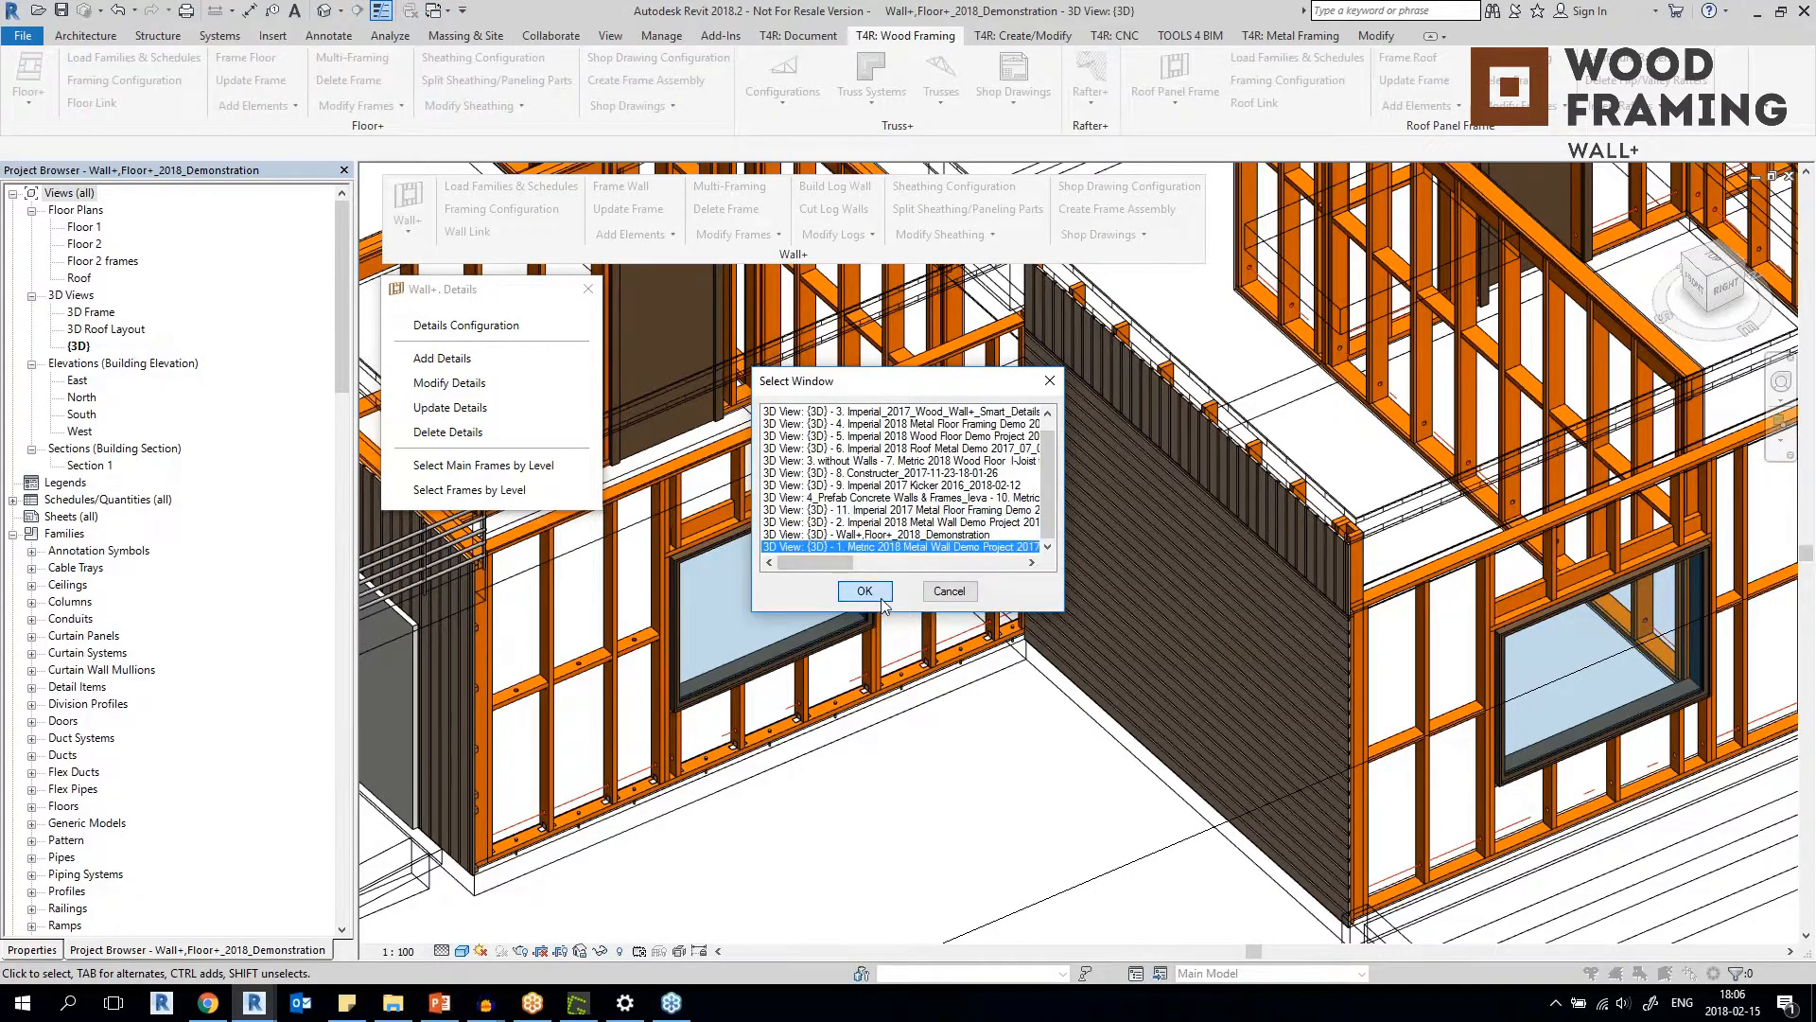
left_click(881, 601)
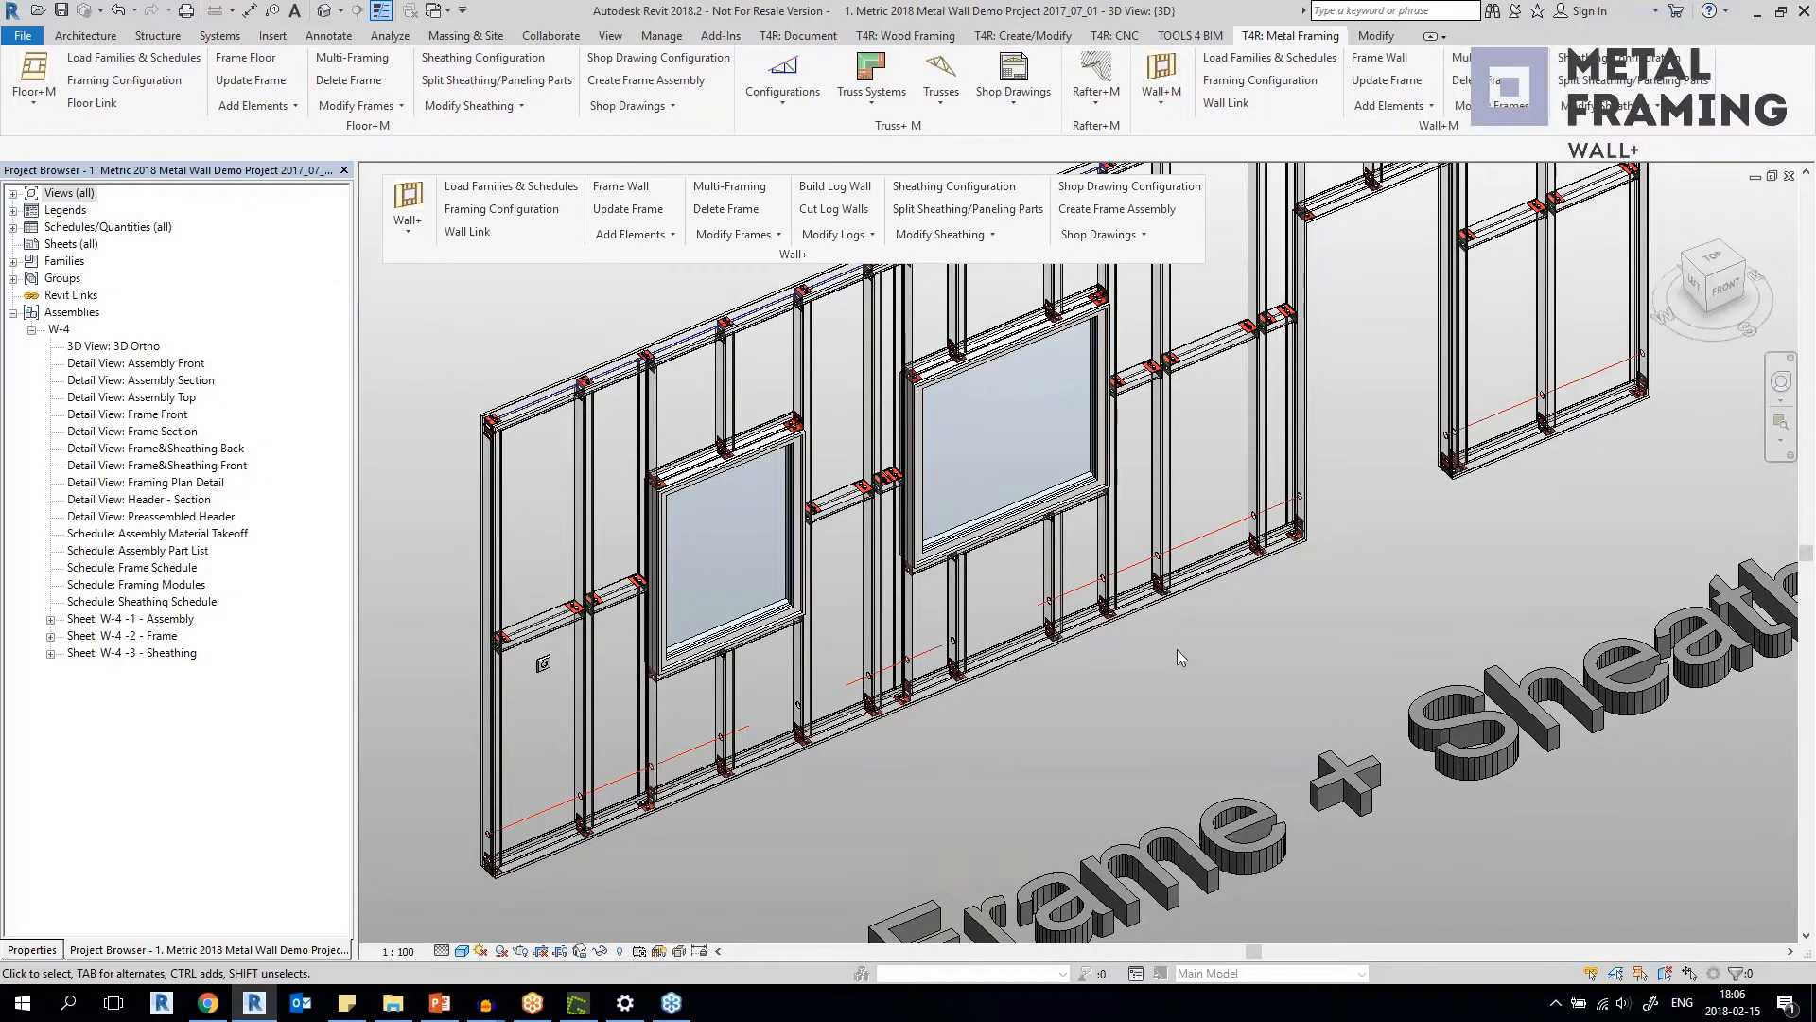
Examine the stud above the small window and the connectors on the bridging between the two windows of the metal frame.
left_click(728, 362)
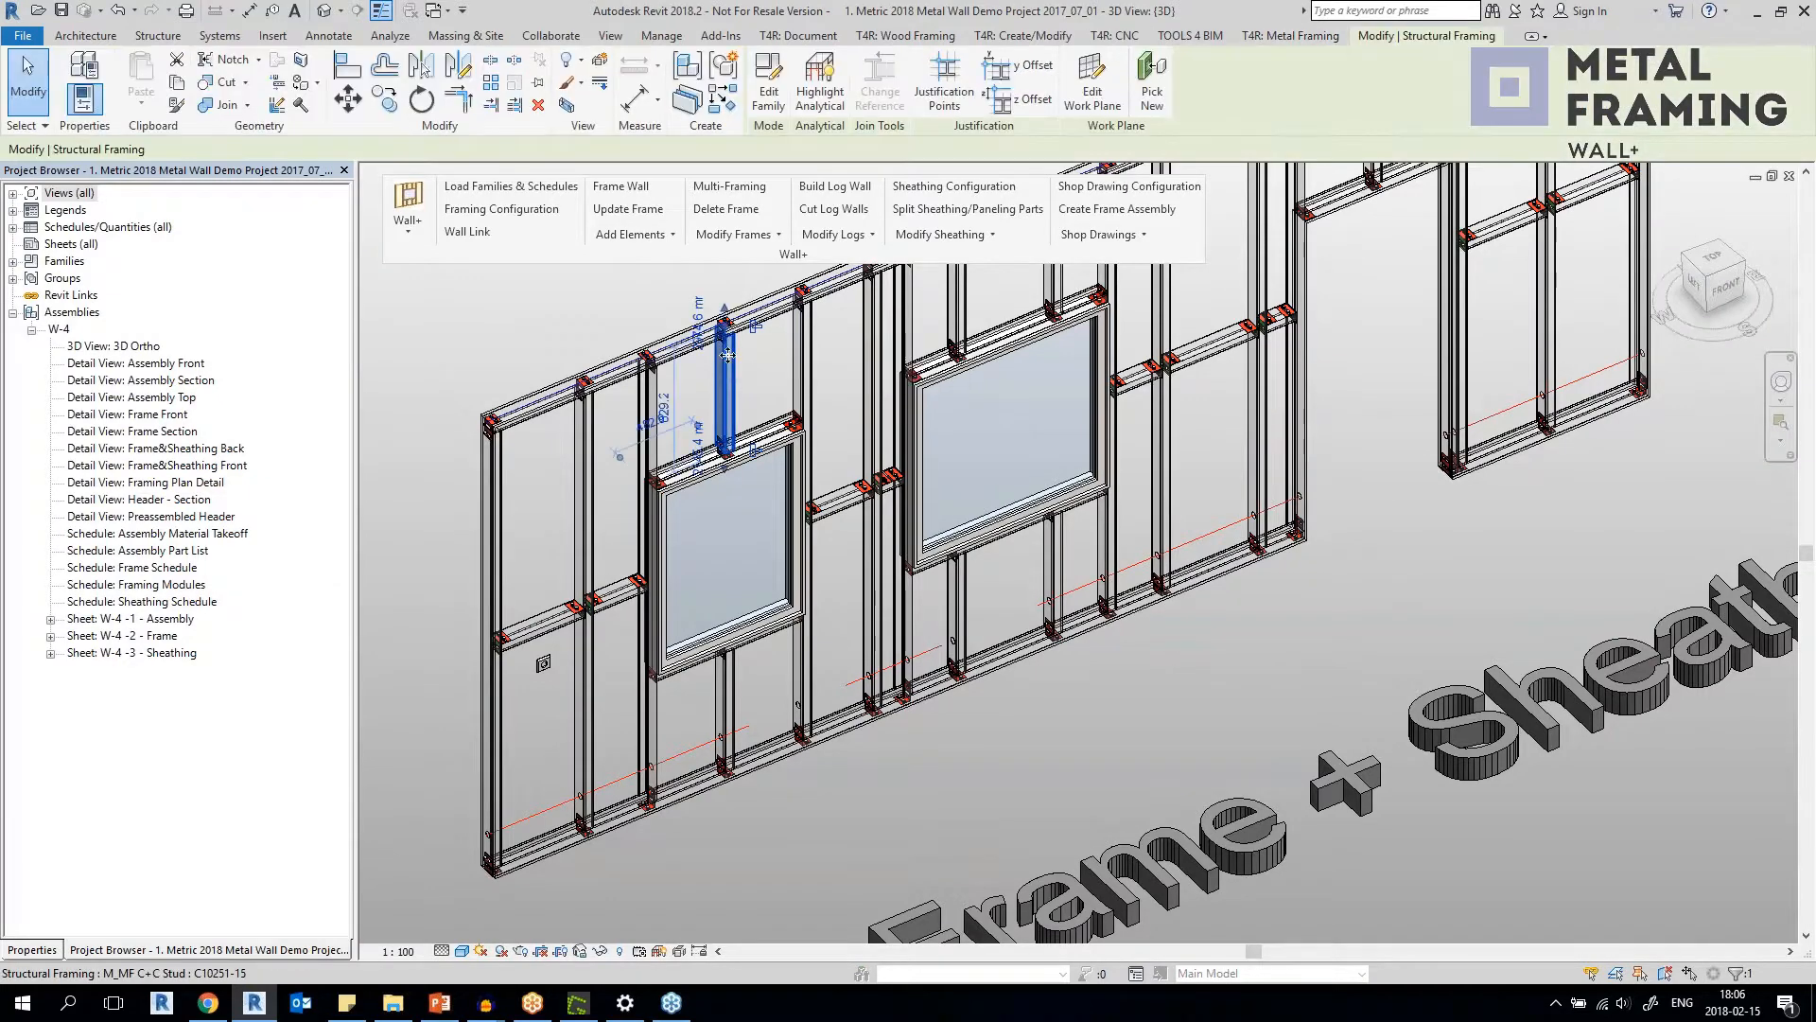
key("Escape")
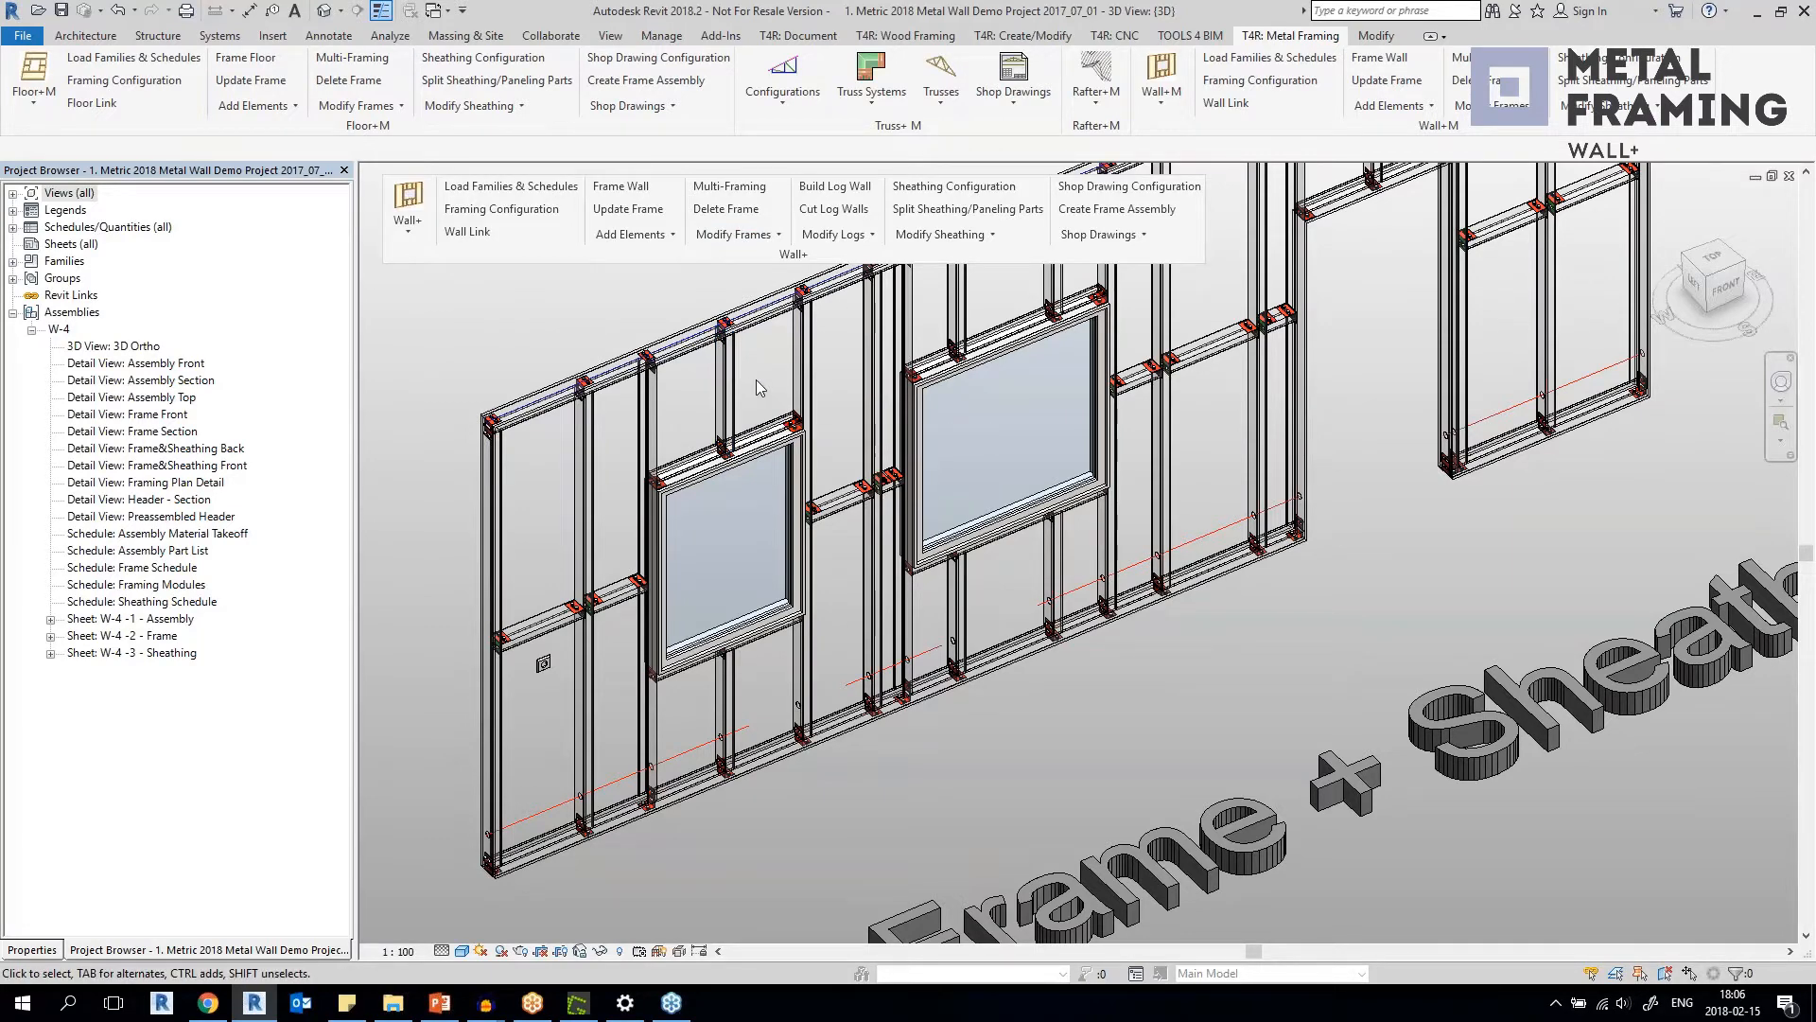
scroll(863, 477, "up", 5)
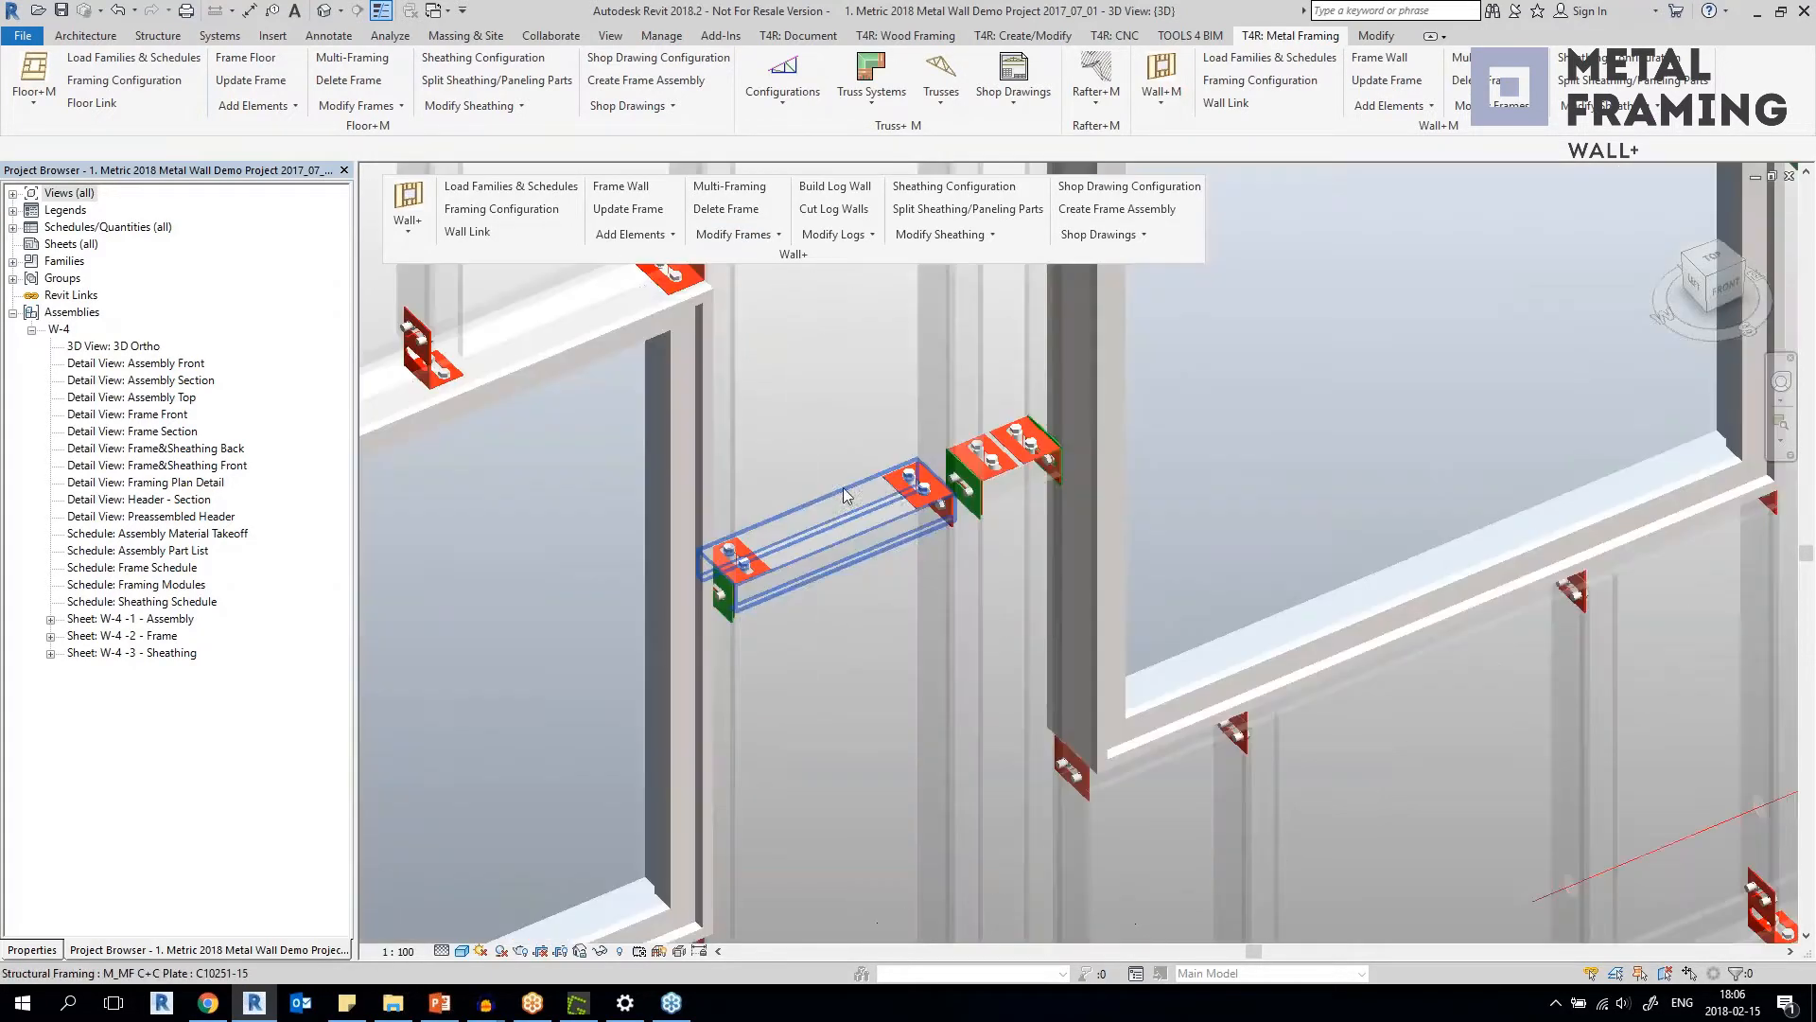
left_click(913, 504)
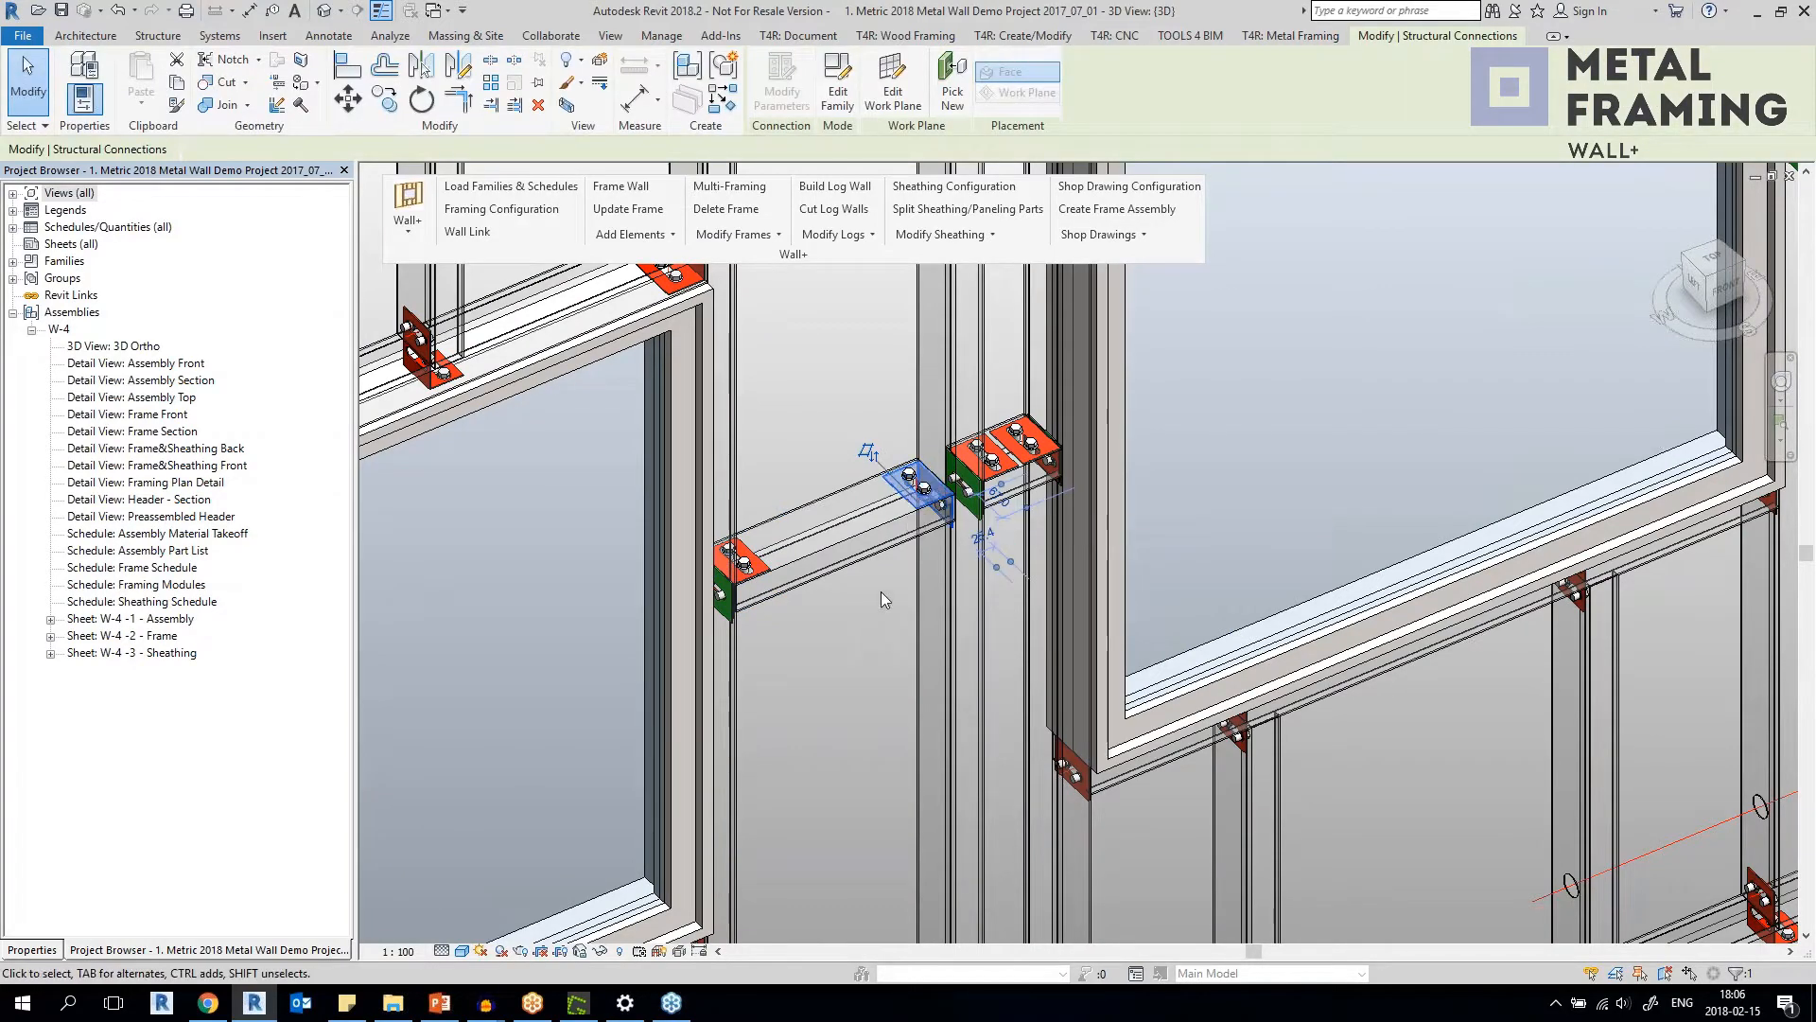
middle_click_drag(889, 604, 852, 665, "shift")
left_click(852, 665)
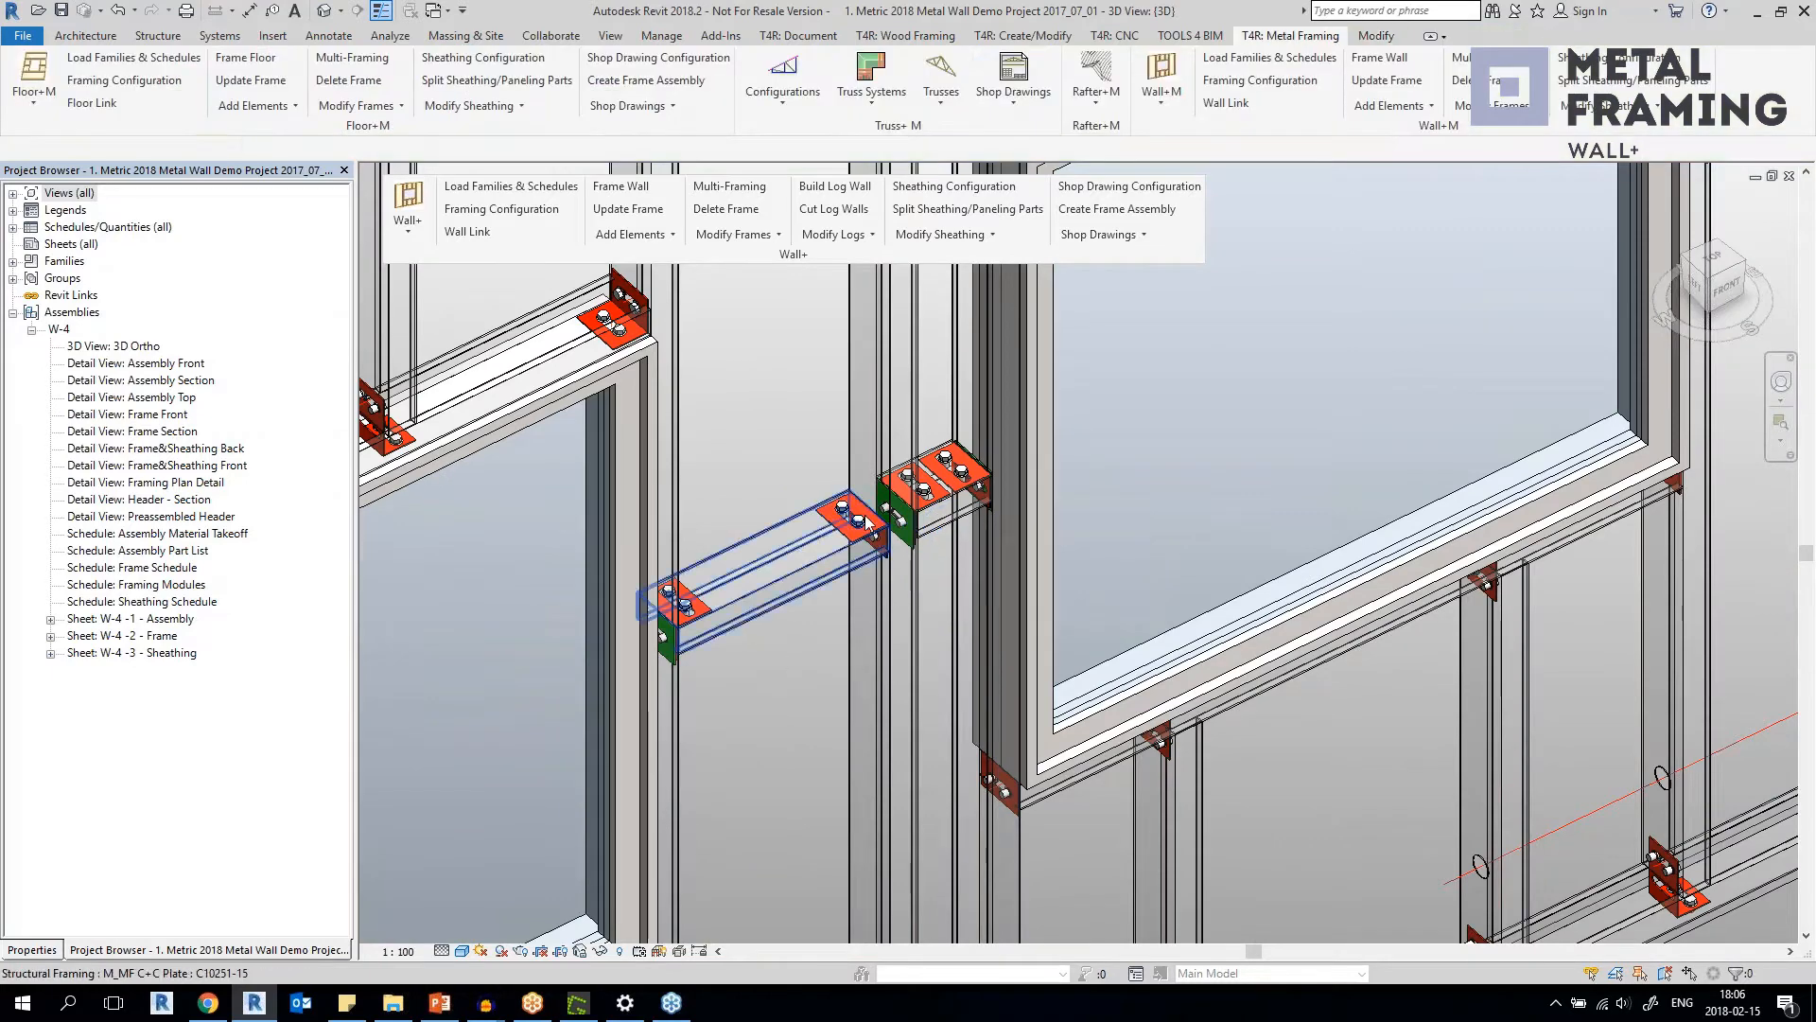
Inspect the 2xBolt Hole and Angle Connector details at the bridging end, checking their properties and how they fit together.
scroll(871, 507, "up", 3)
left_click(870, 506)
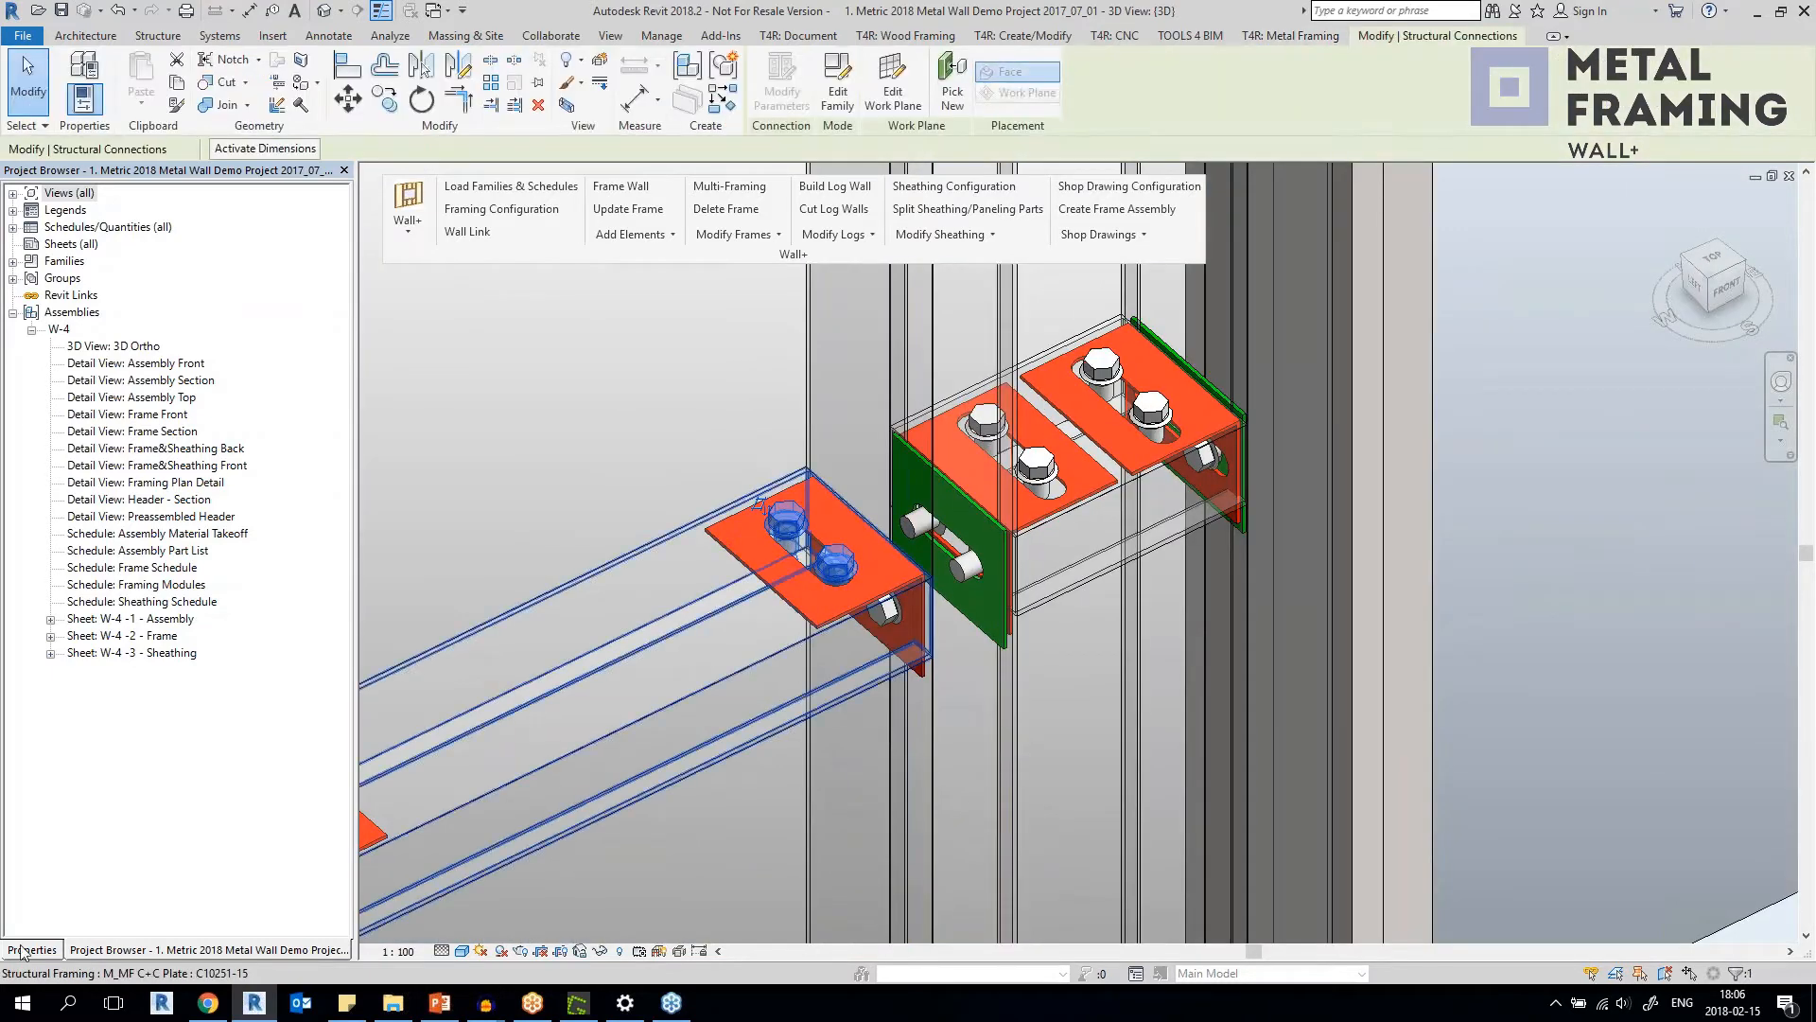
middle_click_drag(832, 565, 841, 578, "shift")
left_click(876, 603)
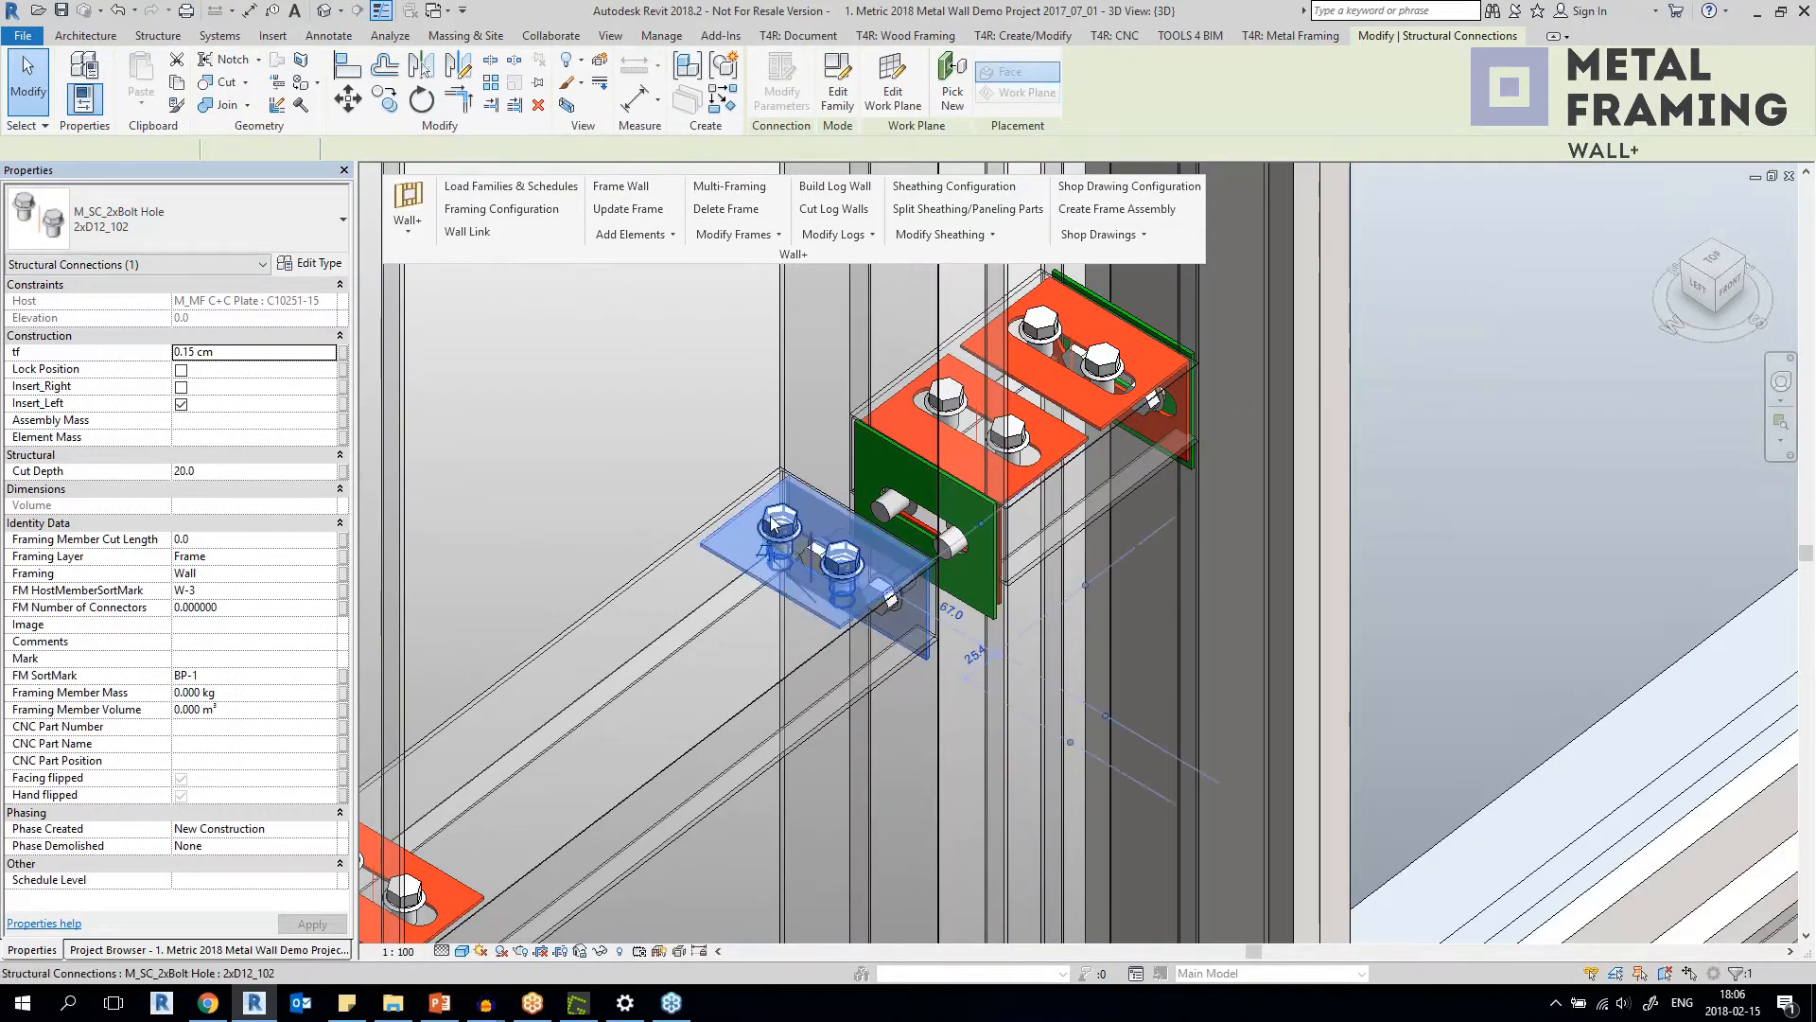
left_click(772, 524)
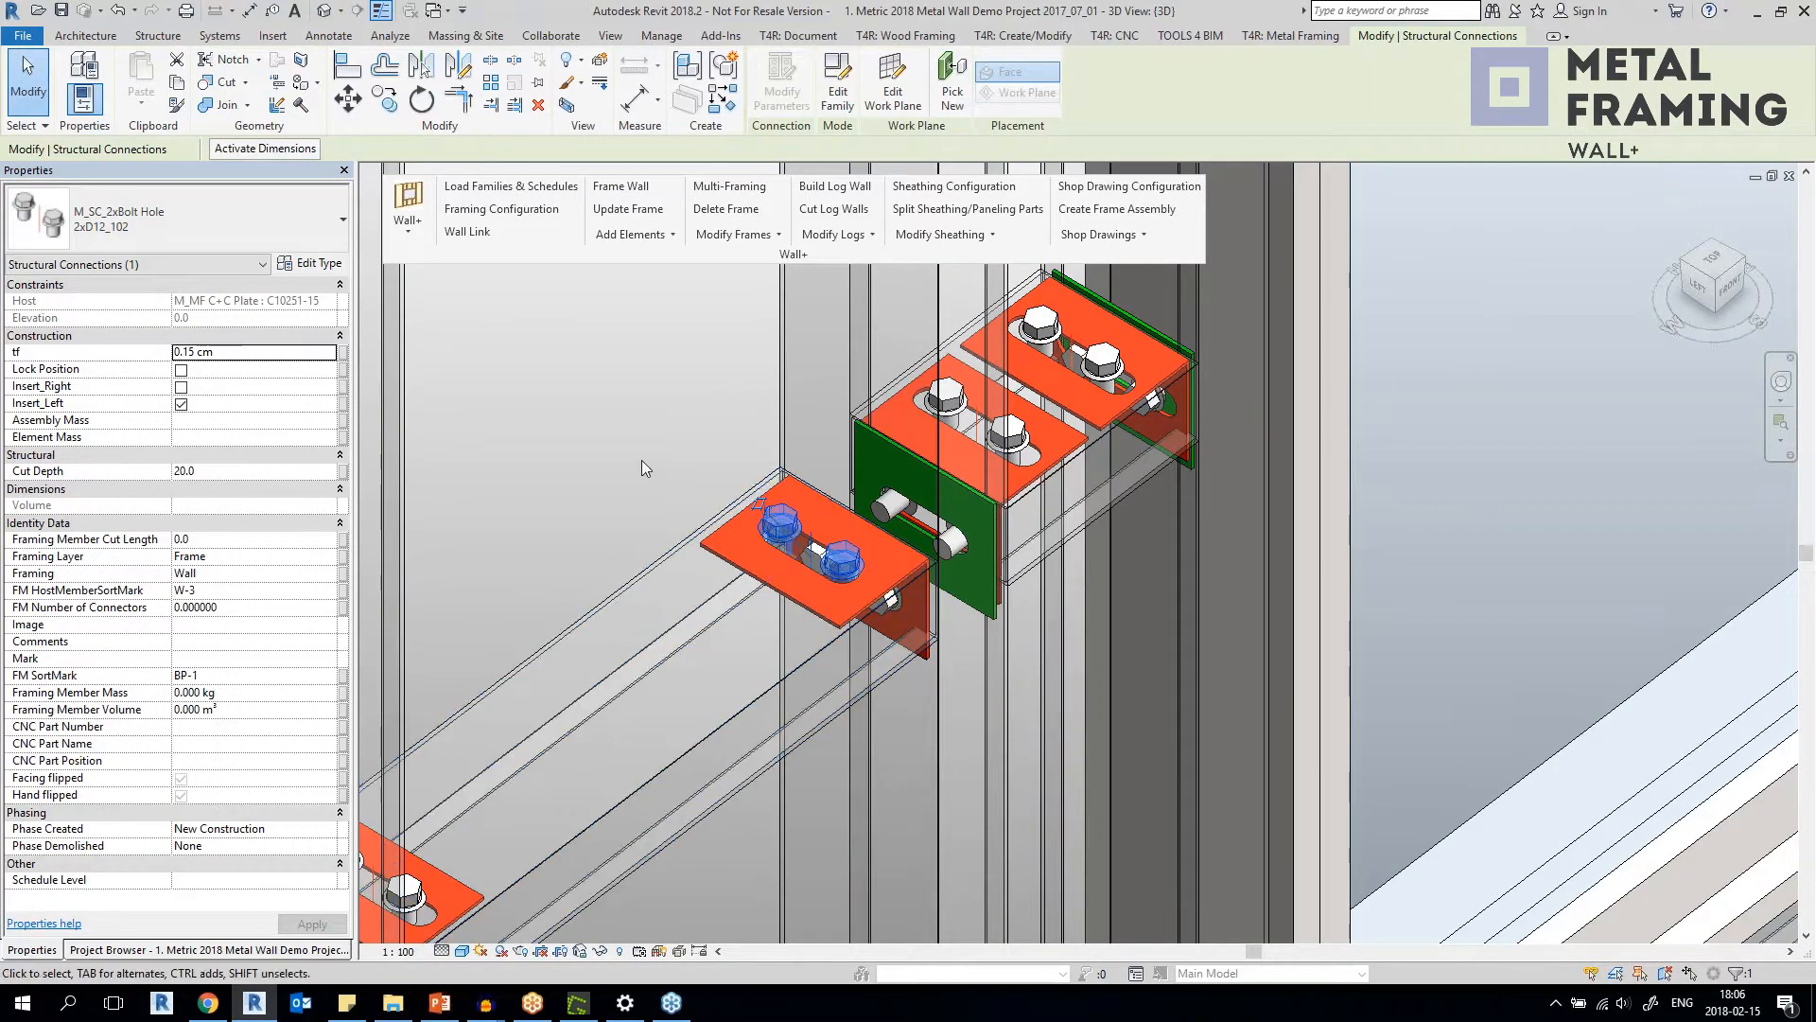
left_click(831, 621)
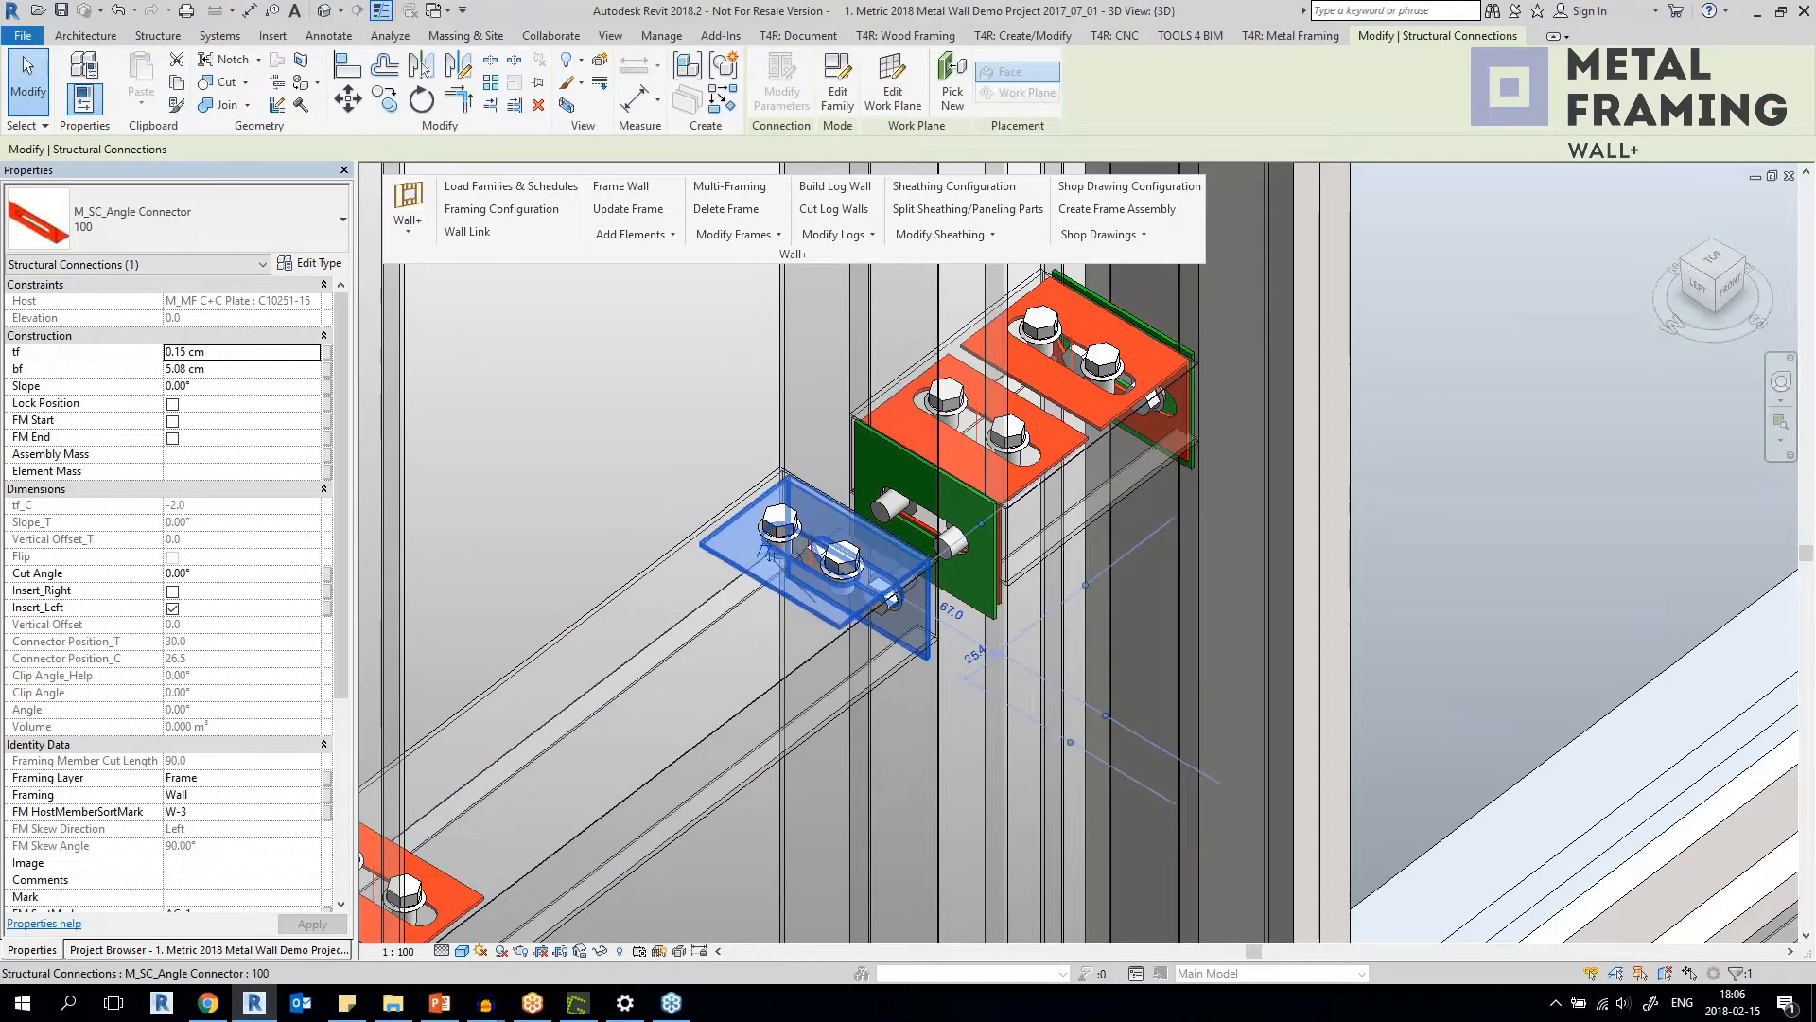
left_click(848, 571)
mouse_move(848, 572)
middle_mouse_down("shift")
mouse_move(701, 733)
mouse_move(833, 558)
middle_mouse_up("shift")
left_click(700, 727)
scroll(837, 560, "up", 3)
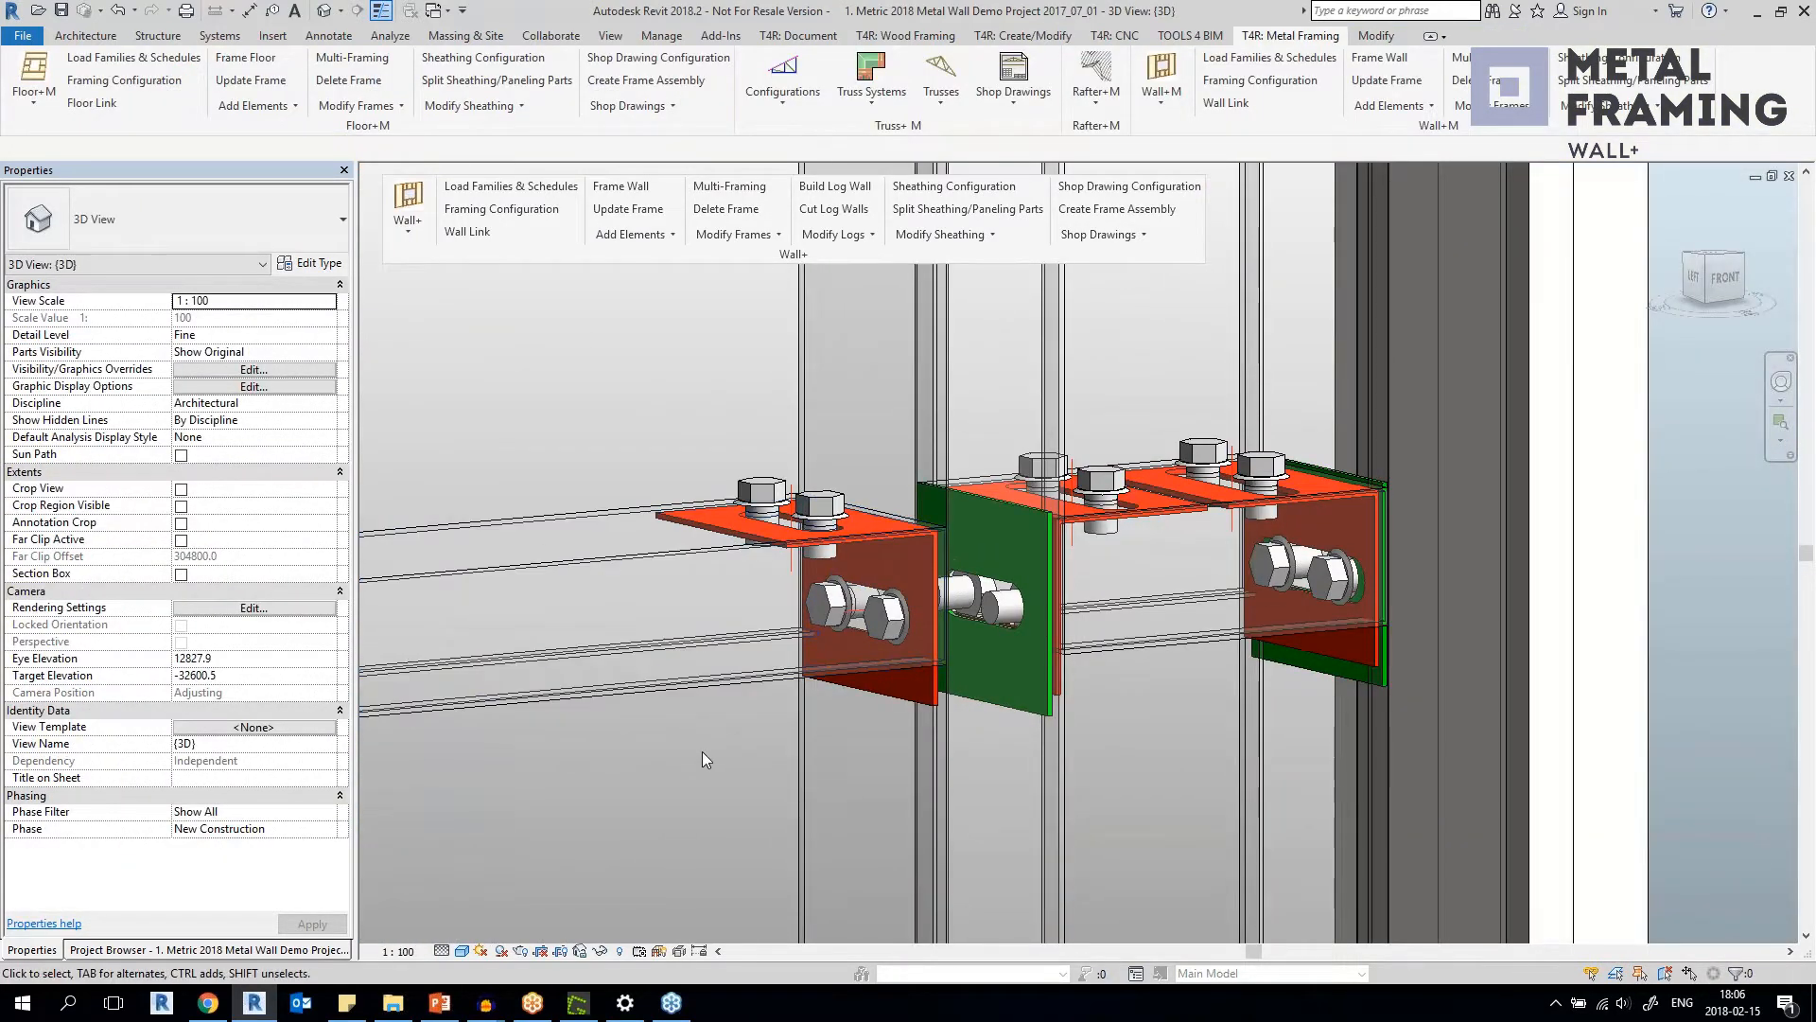
scroll(701, 742, "down", 3)
middle_click_drag(700, 709, 657, 745, "shift")
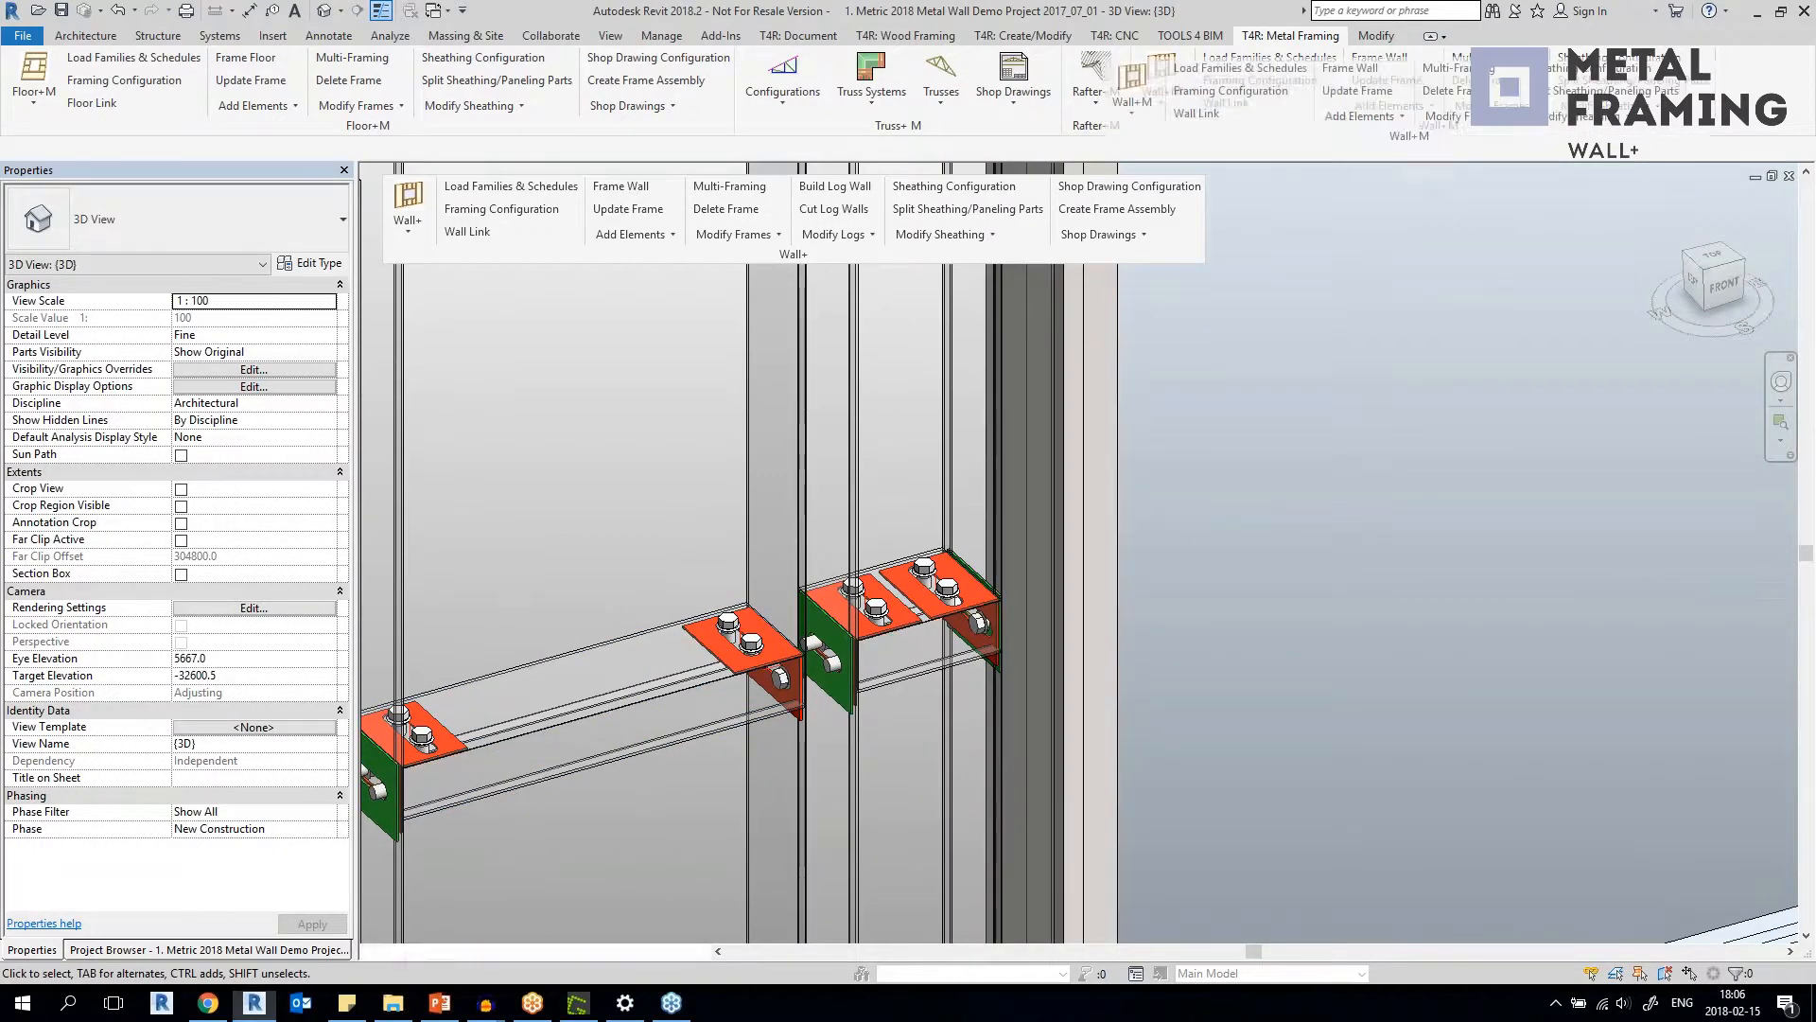
Float the Wall+M panel over the view and open the Wall+M Details Configuration.
left_click_drag(1453, 126, 690, 343)
left_click(641, 322)
left_click(641, 397)
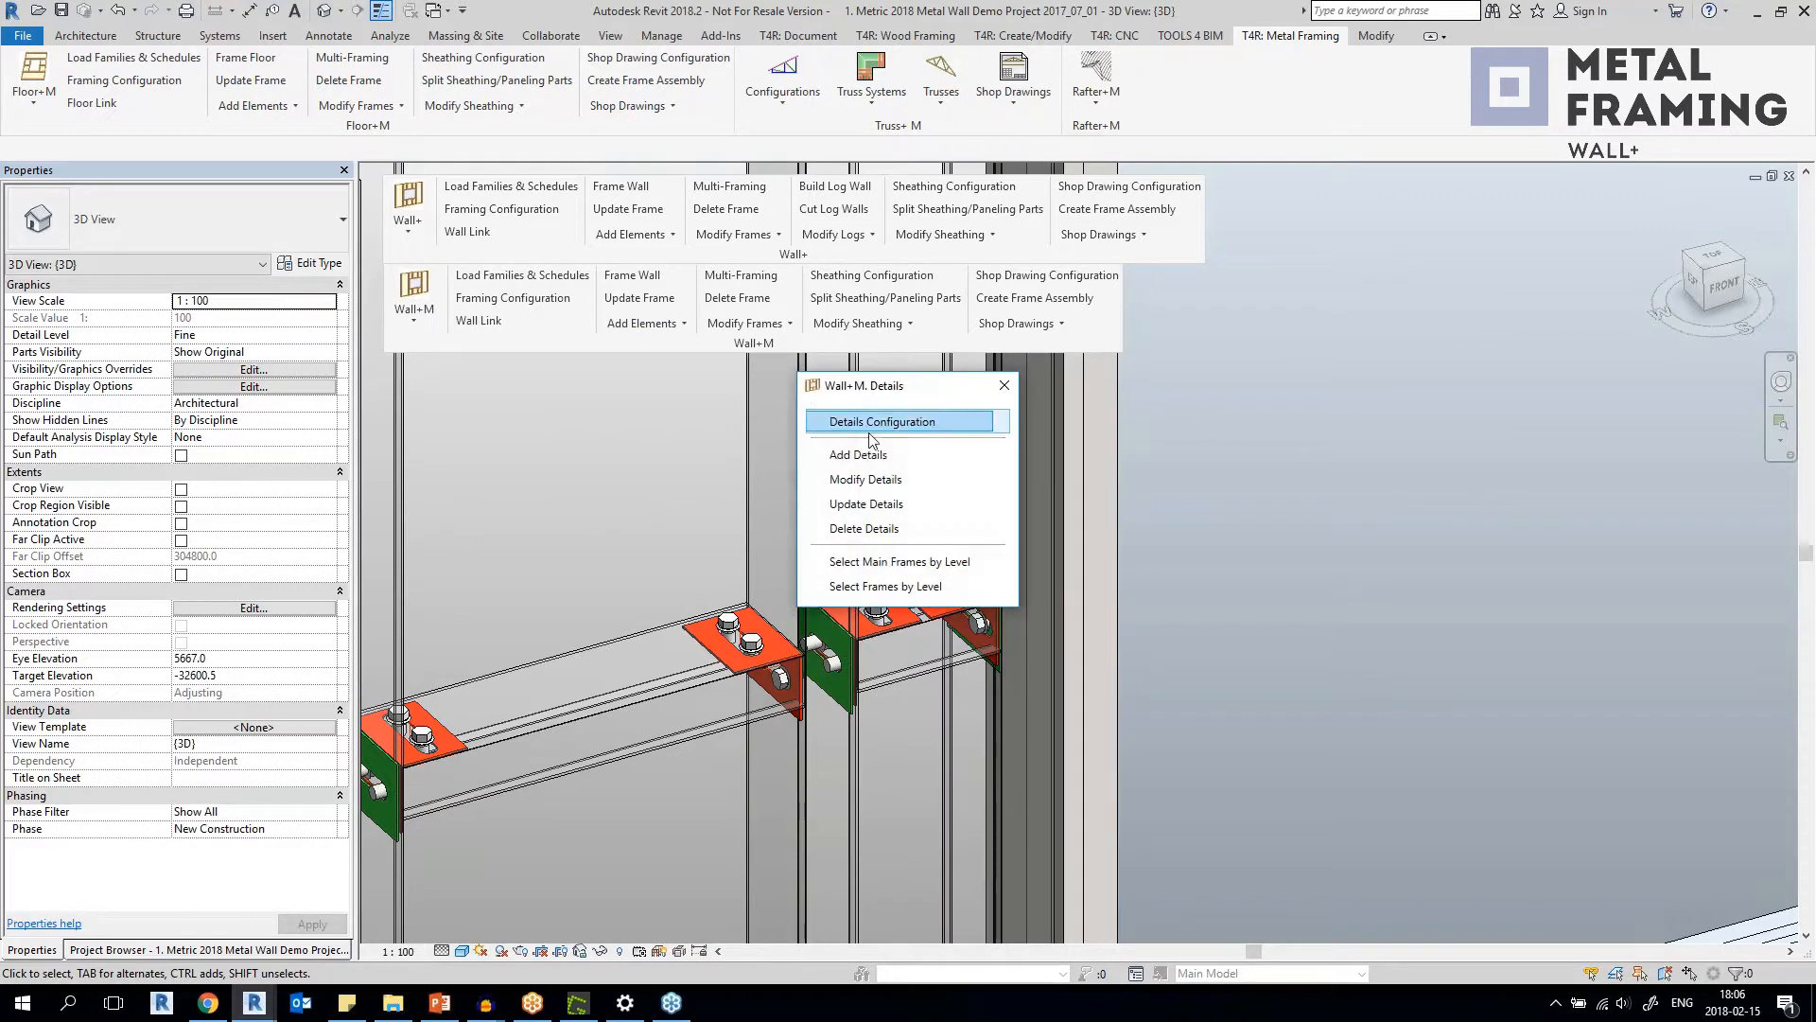
left_click(879, 483)
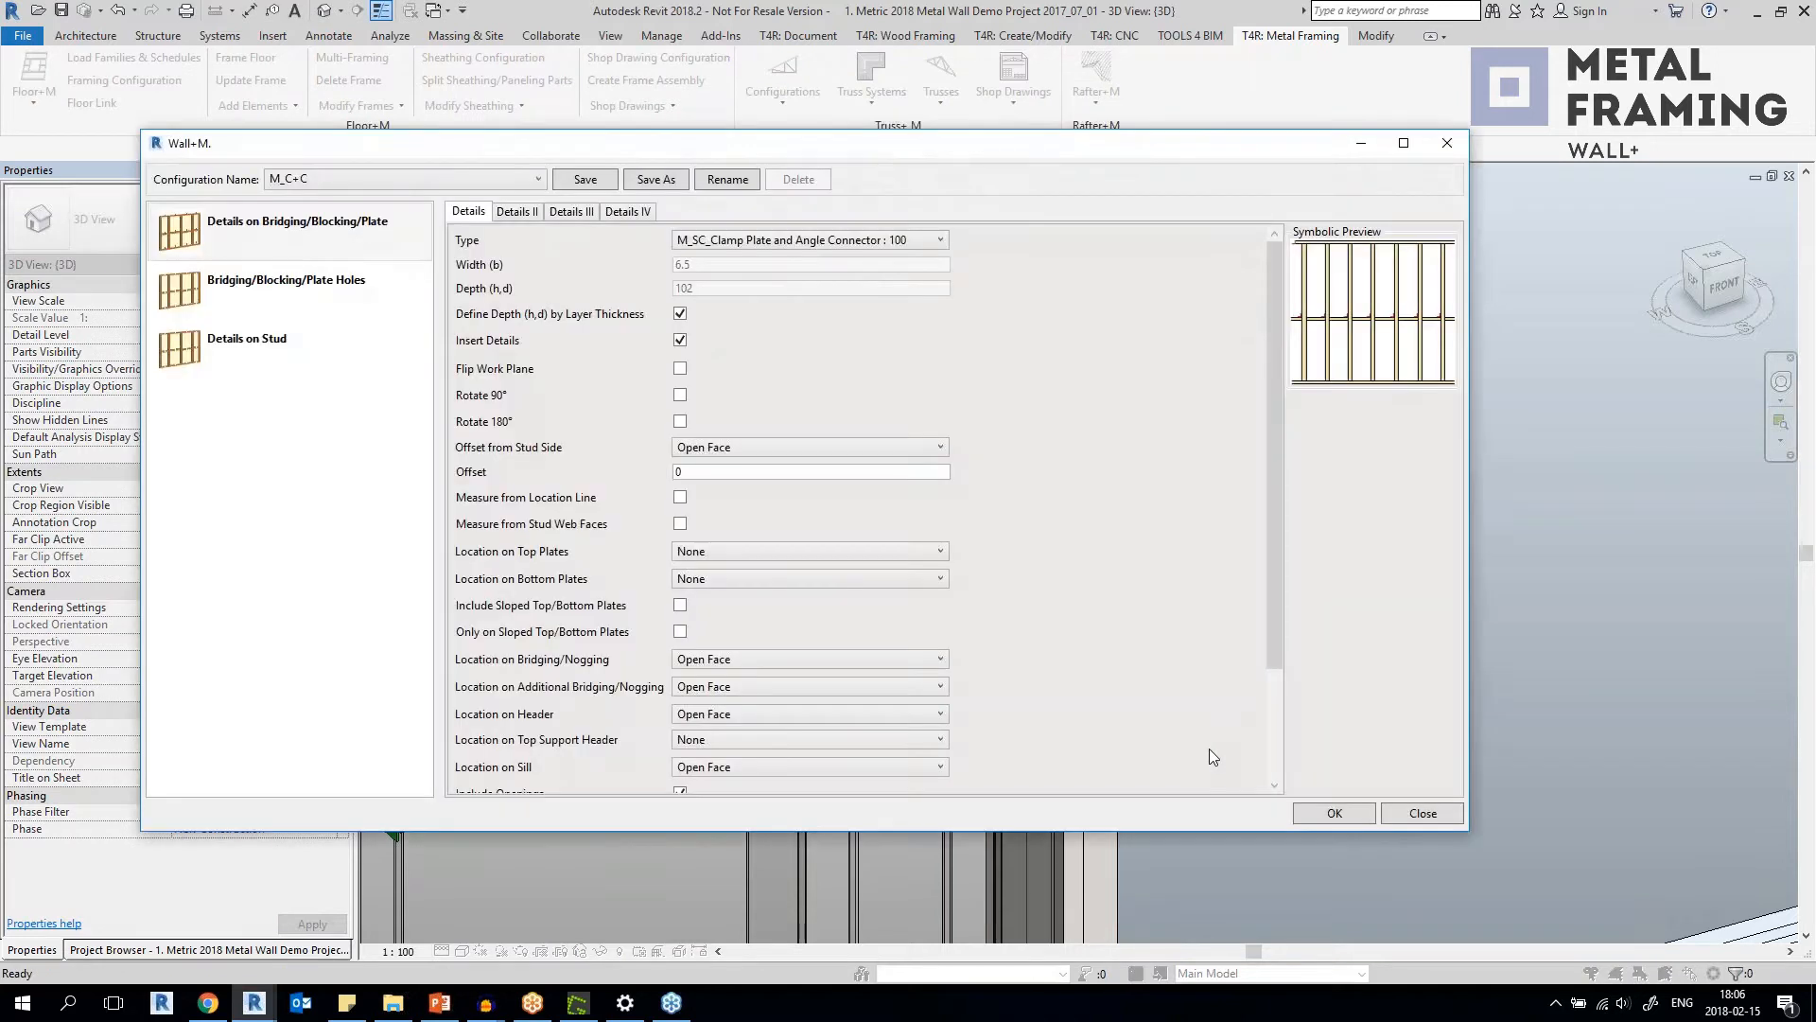
Review the M_C+C configuration's bridging/blocking/plate detail sets, including their connector types and locations, and close the configuration.
left_click(333, 179)
left_click(334, 176)
left_click(251, 277)
left_click(254, 232)
left_click(530, 214)
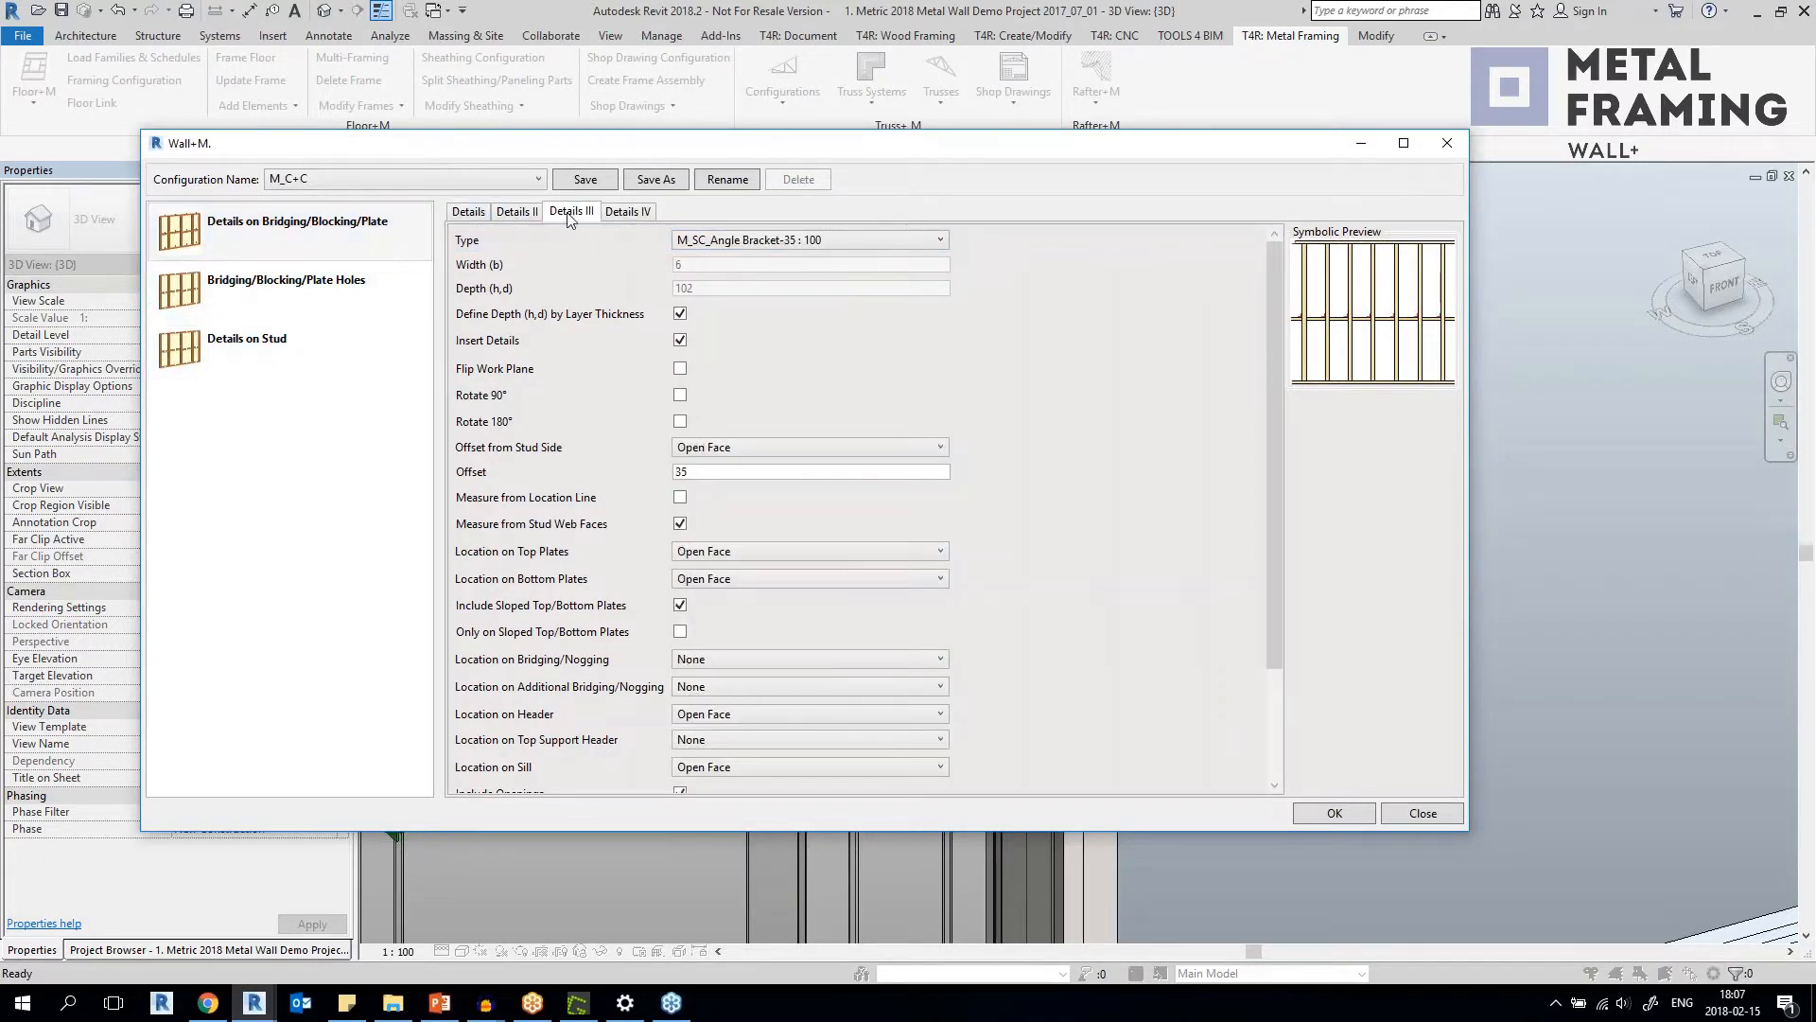
left_click(517, 211)
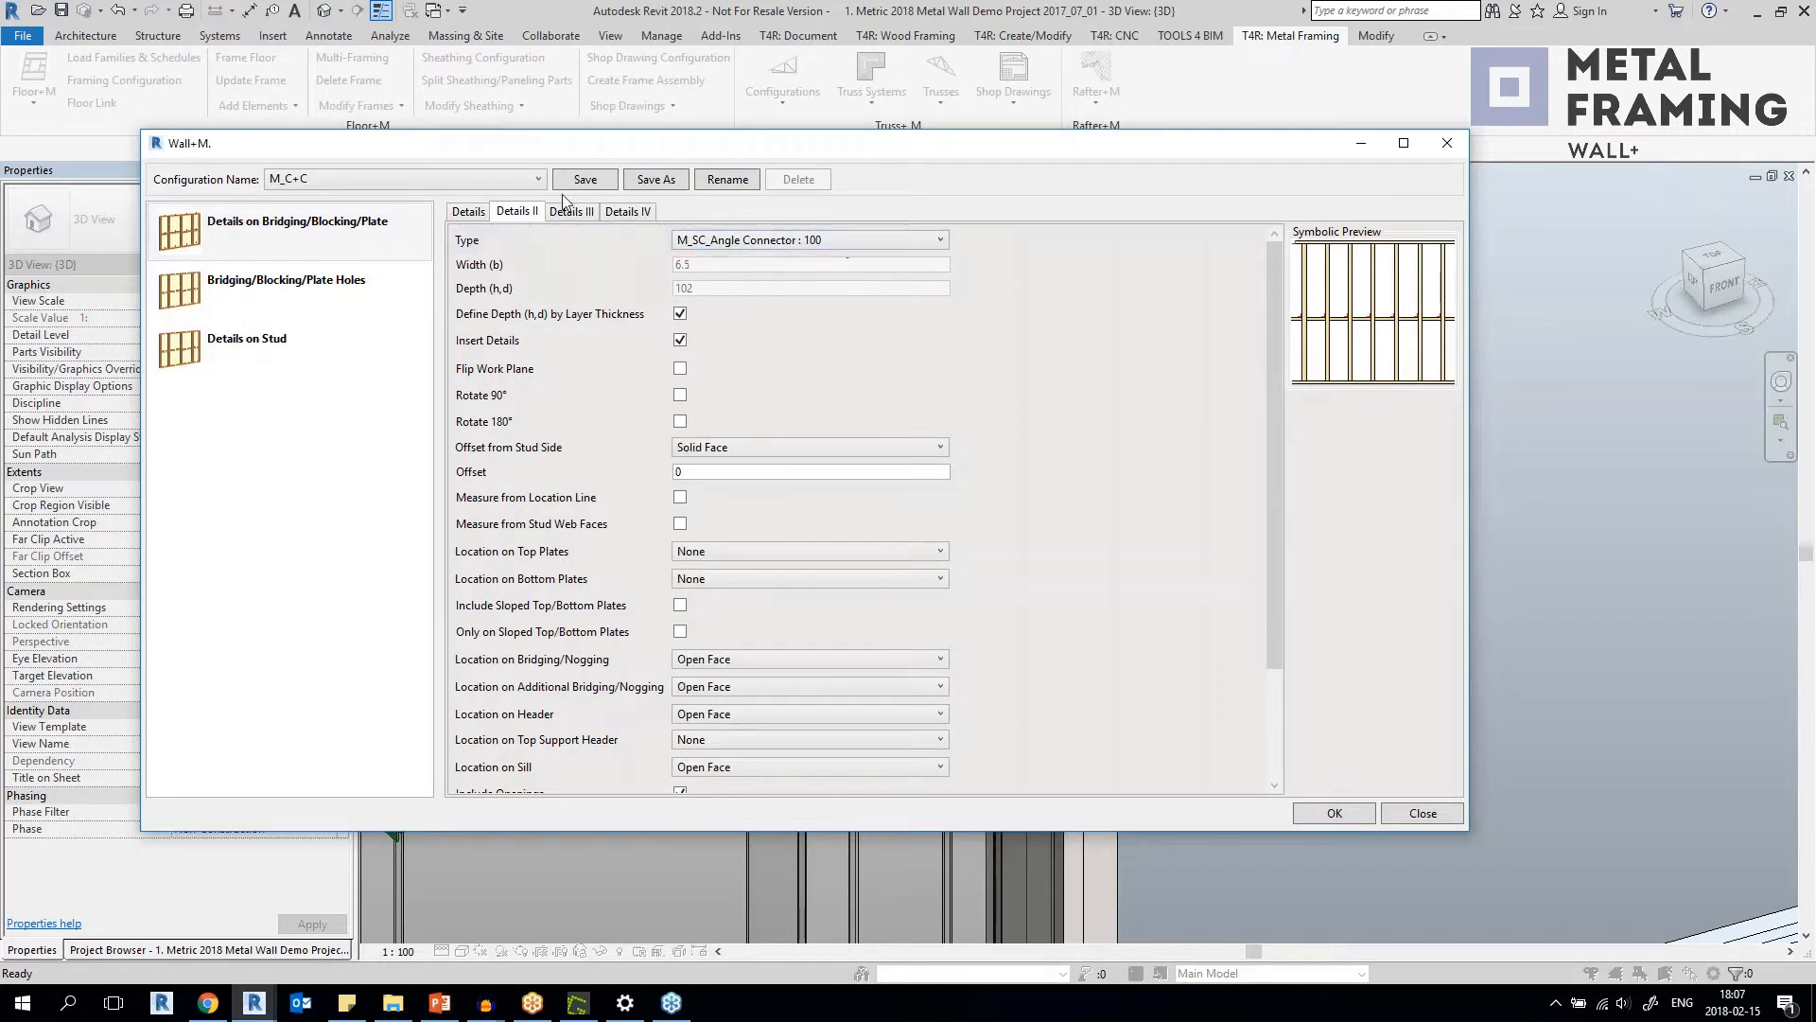
left_click(625, 212)
left_click(468, 212)
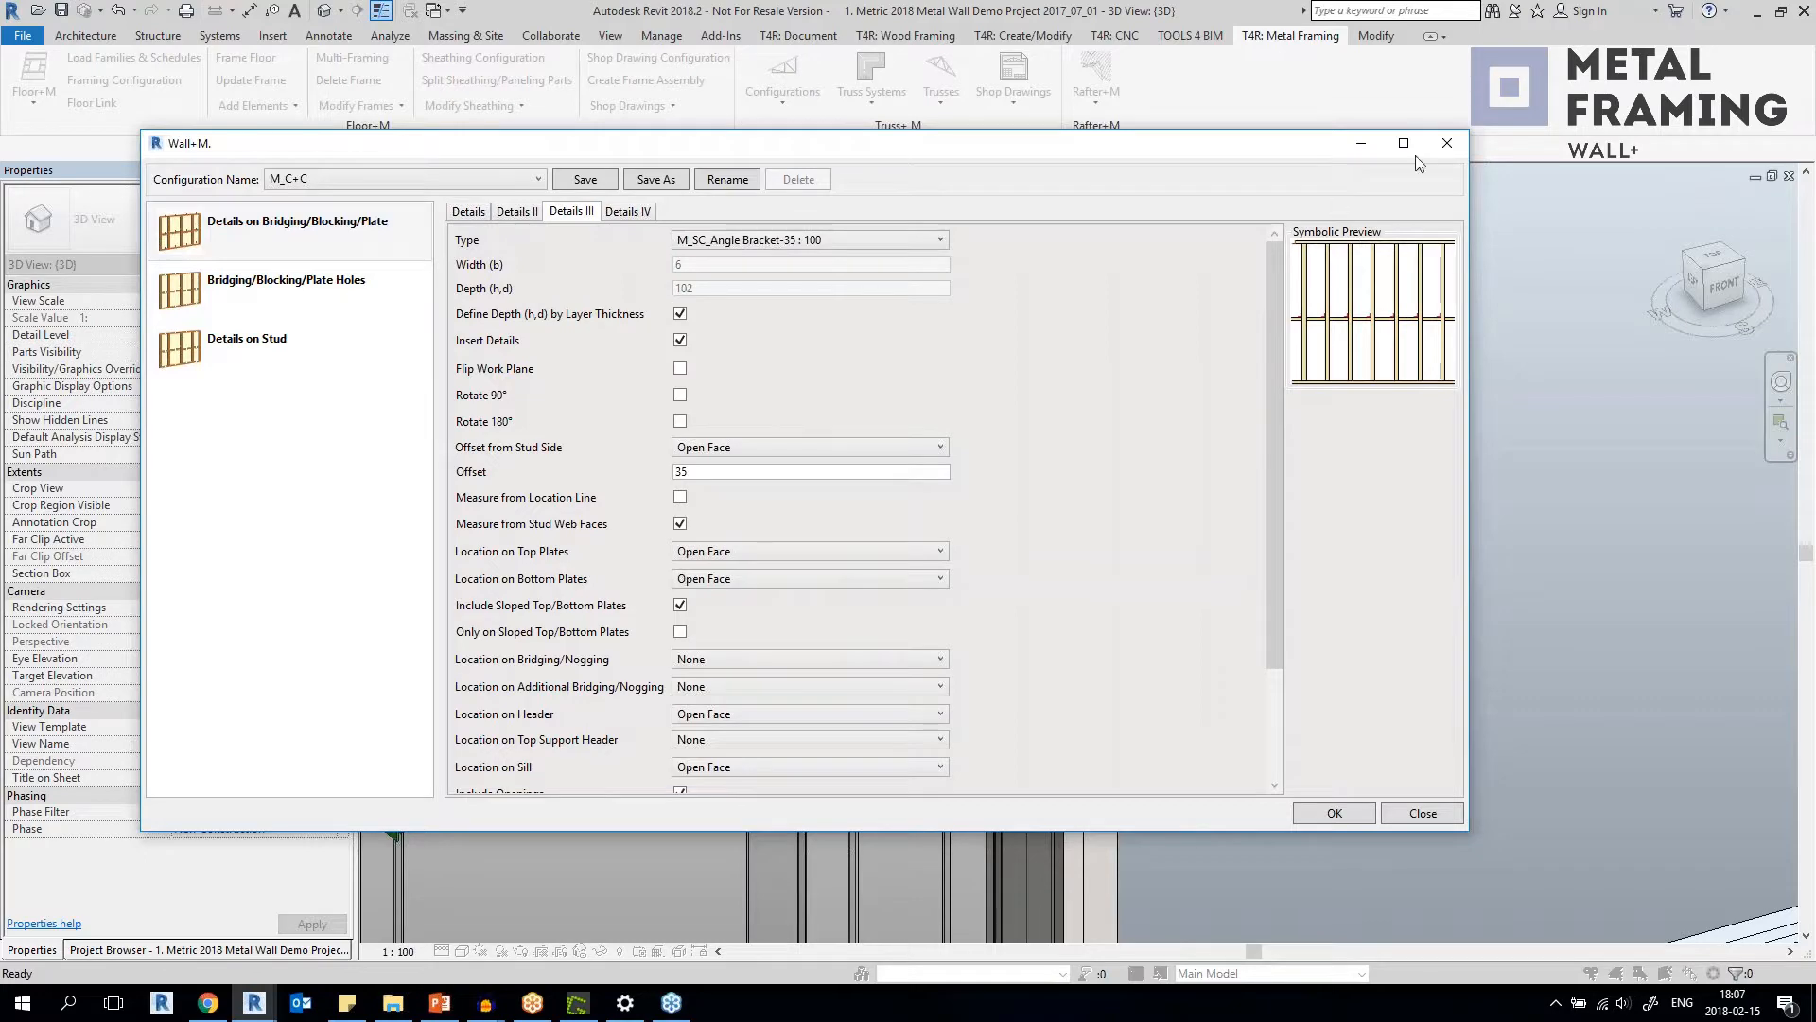
left_click(1445, 145)
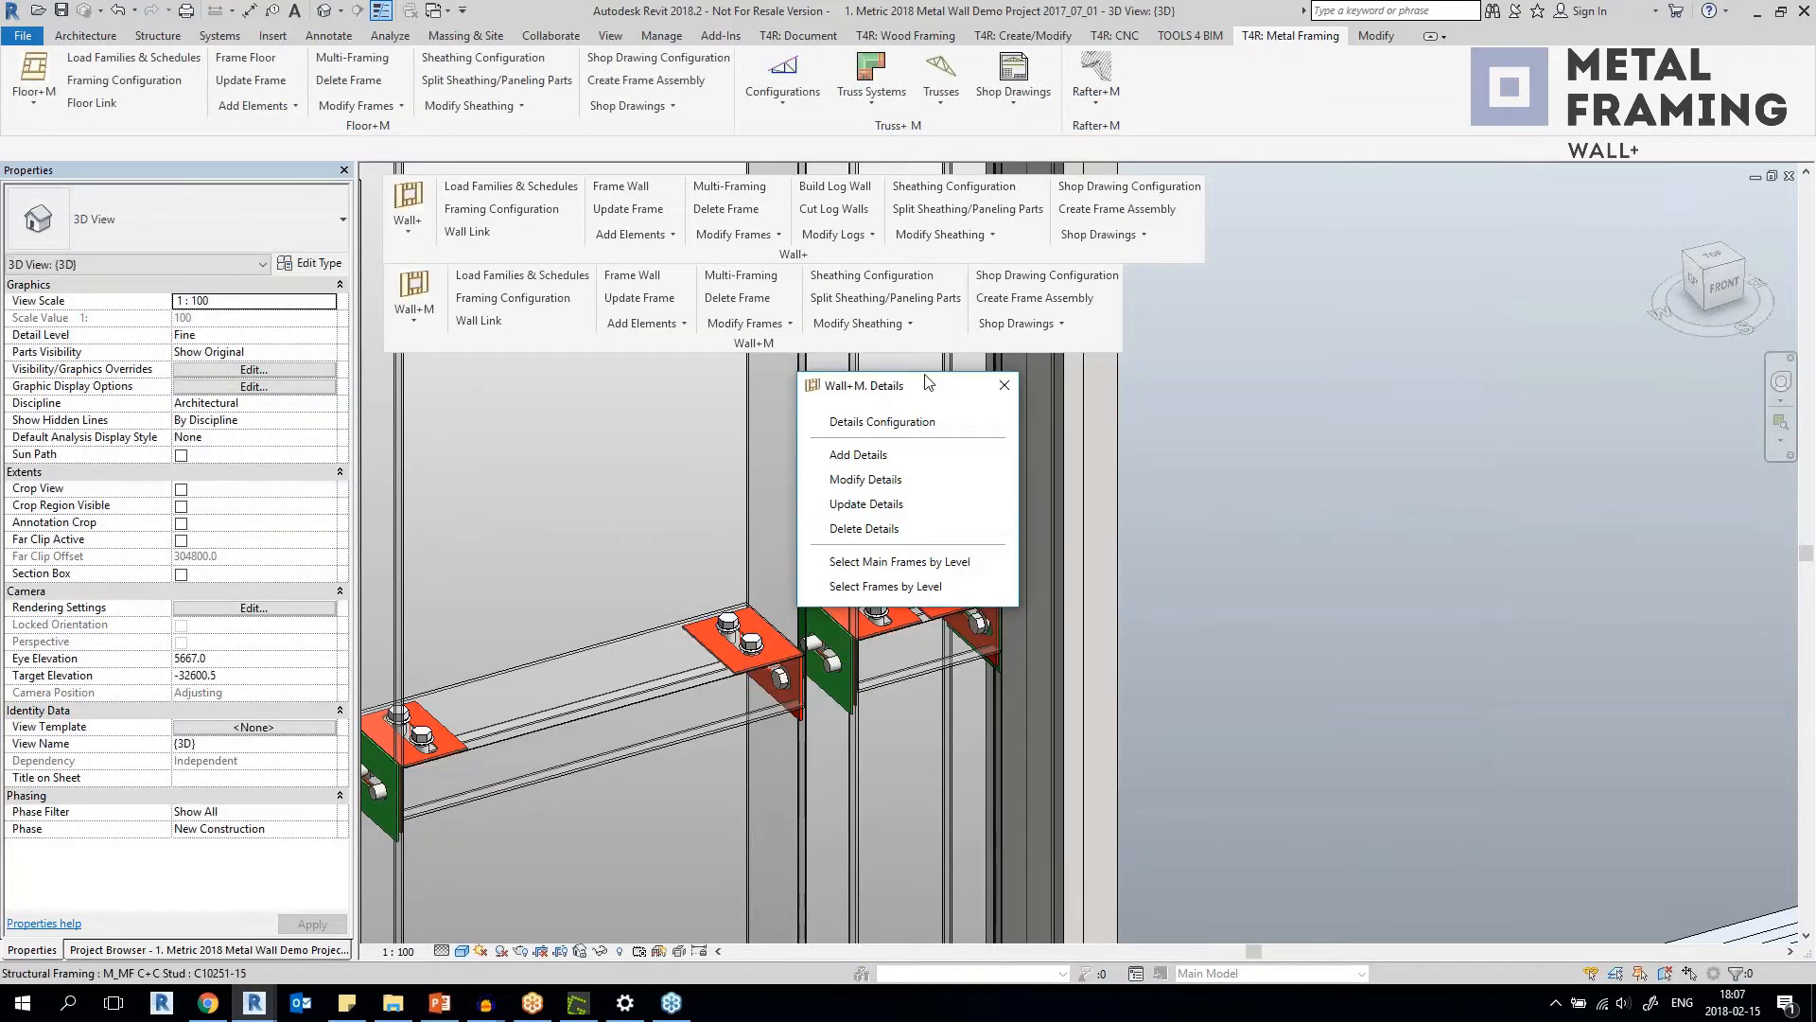
Move the Wall+M Details palette aside and return the floating Wall+M panel to the ribbon.
left_click_drag(927, 381, 1304, 388)
left_click_drag(729, 347, 1180, 94)
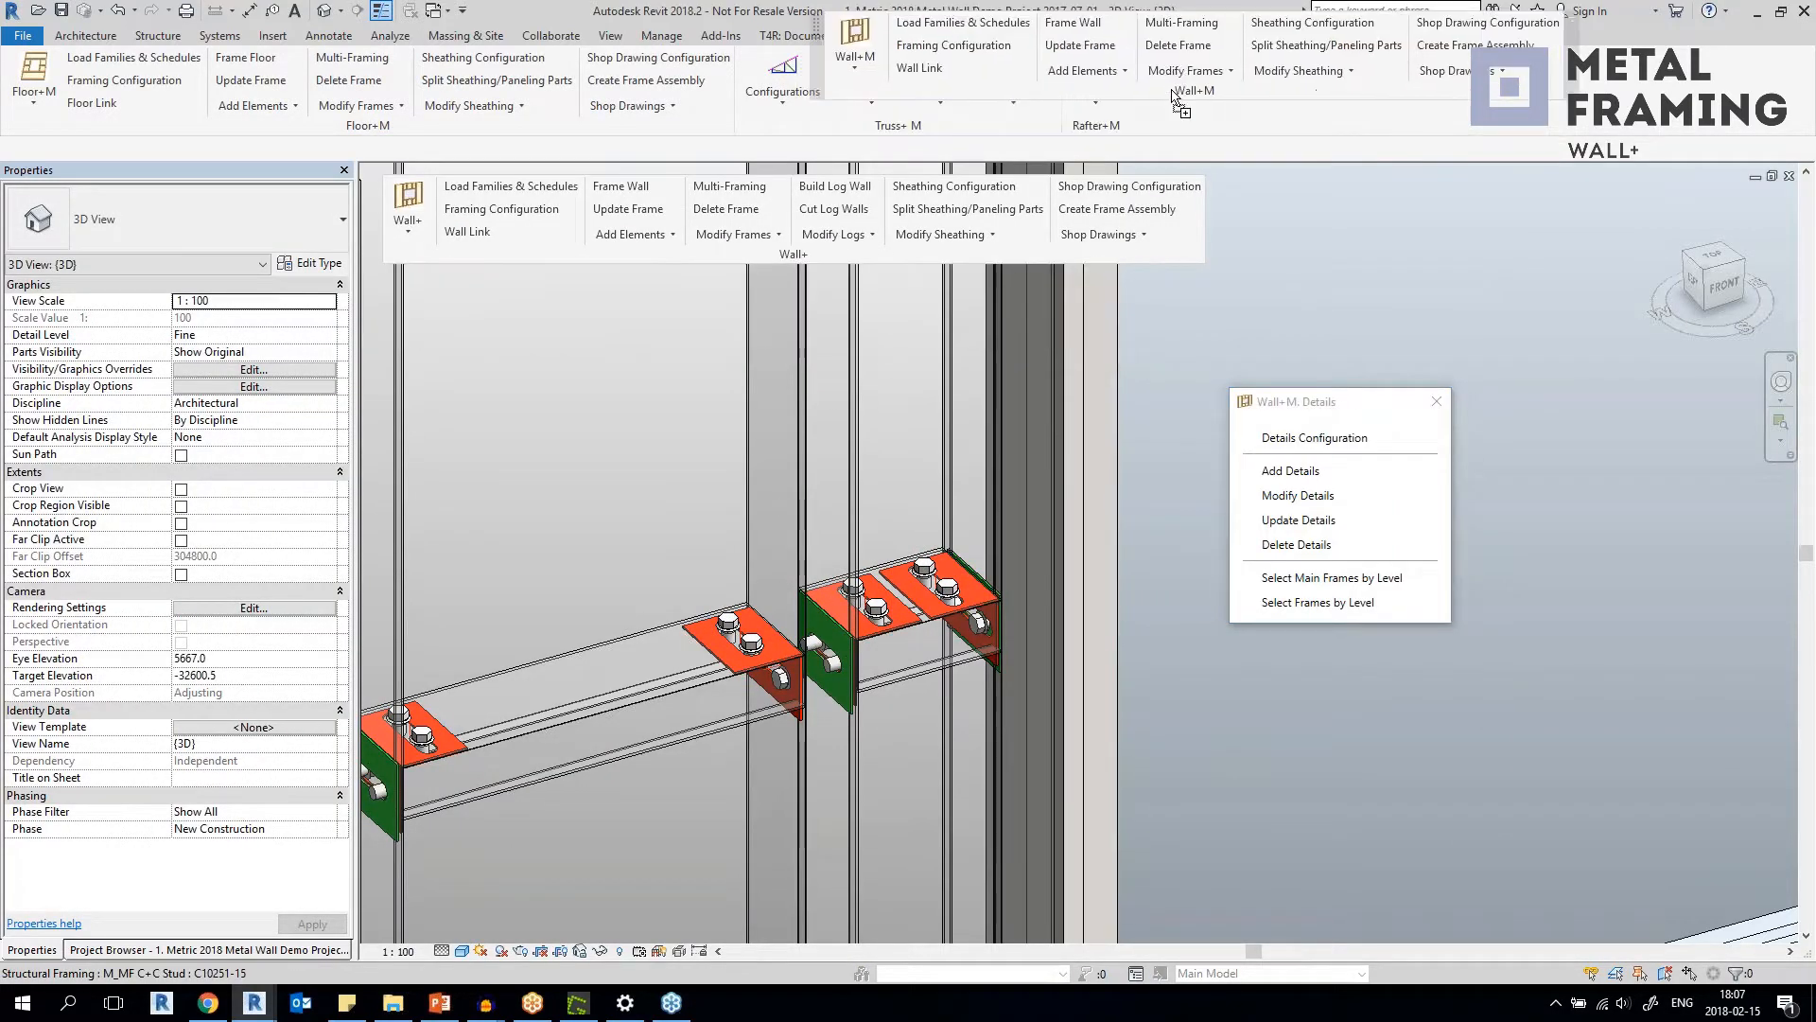
Switch to the {3D} view of the open 2. Imperial 2018 Metal Wall Demo Project.
left_click(435, 12)
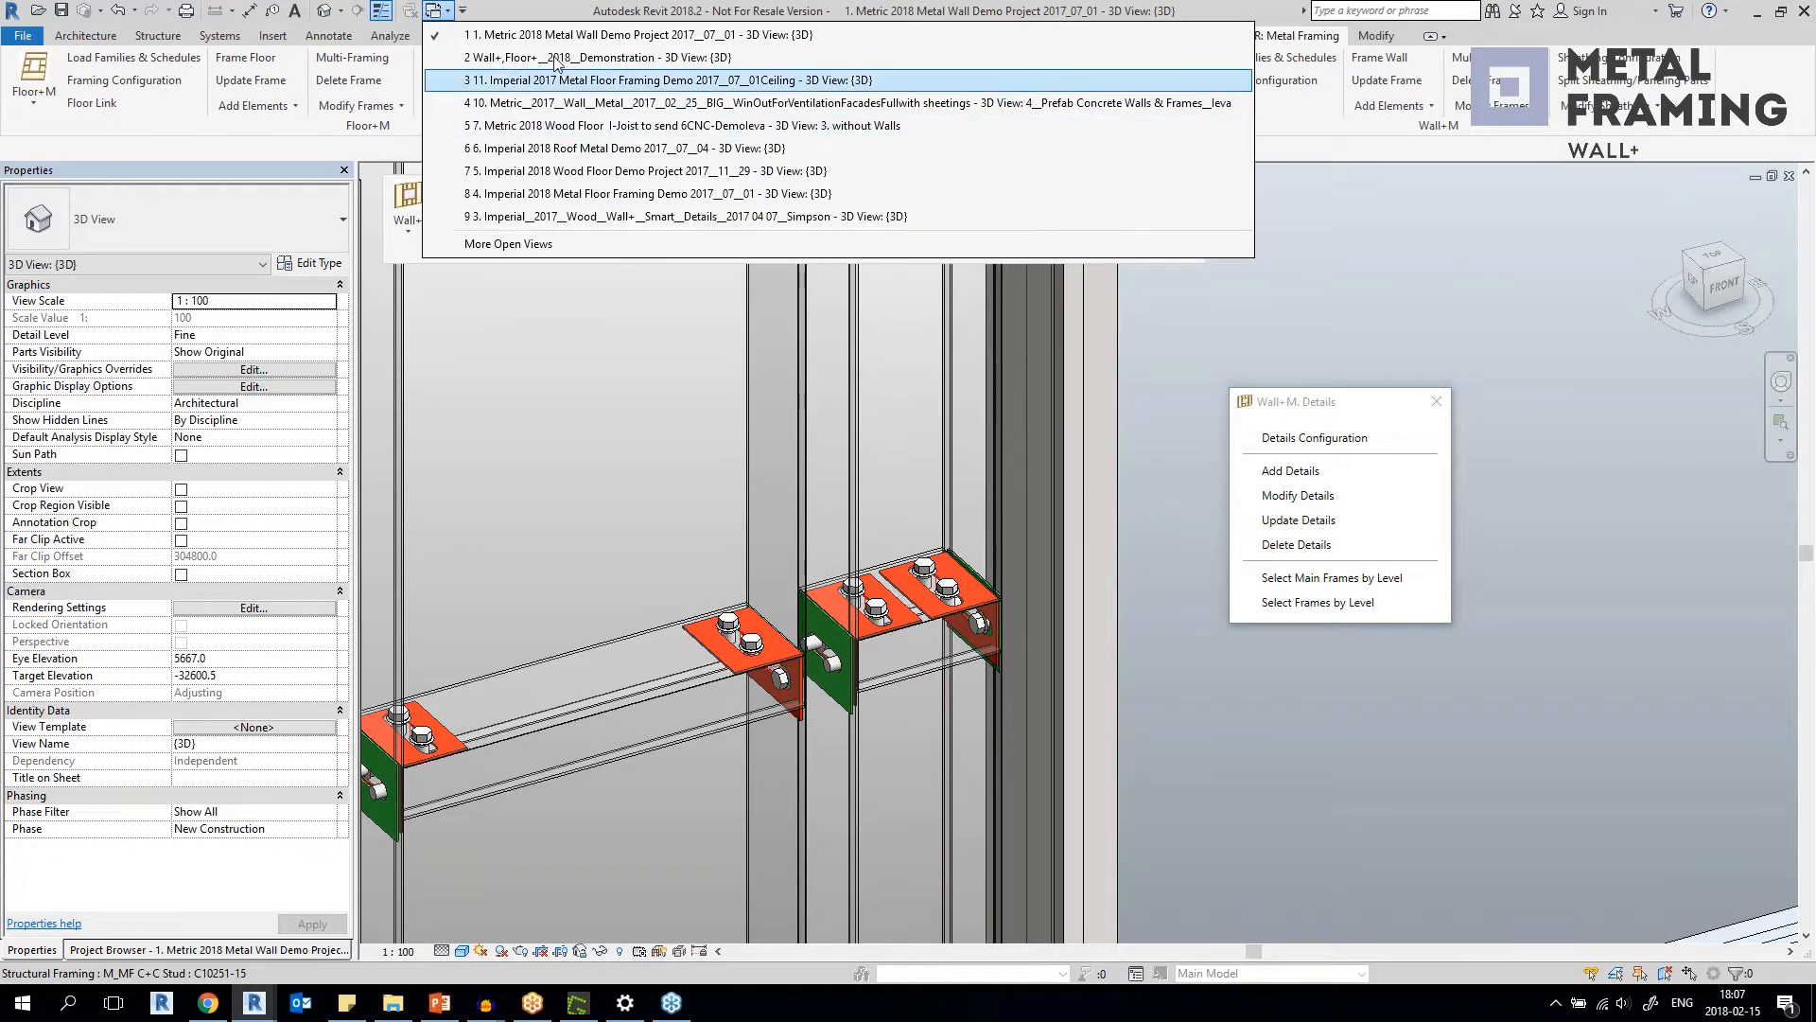
left_click(533, 244)
left_click(836, 523)
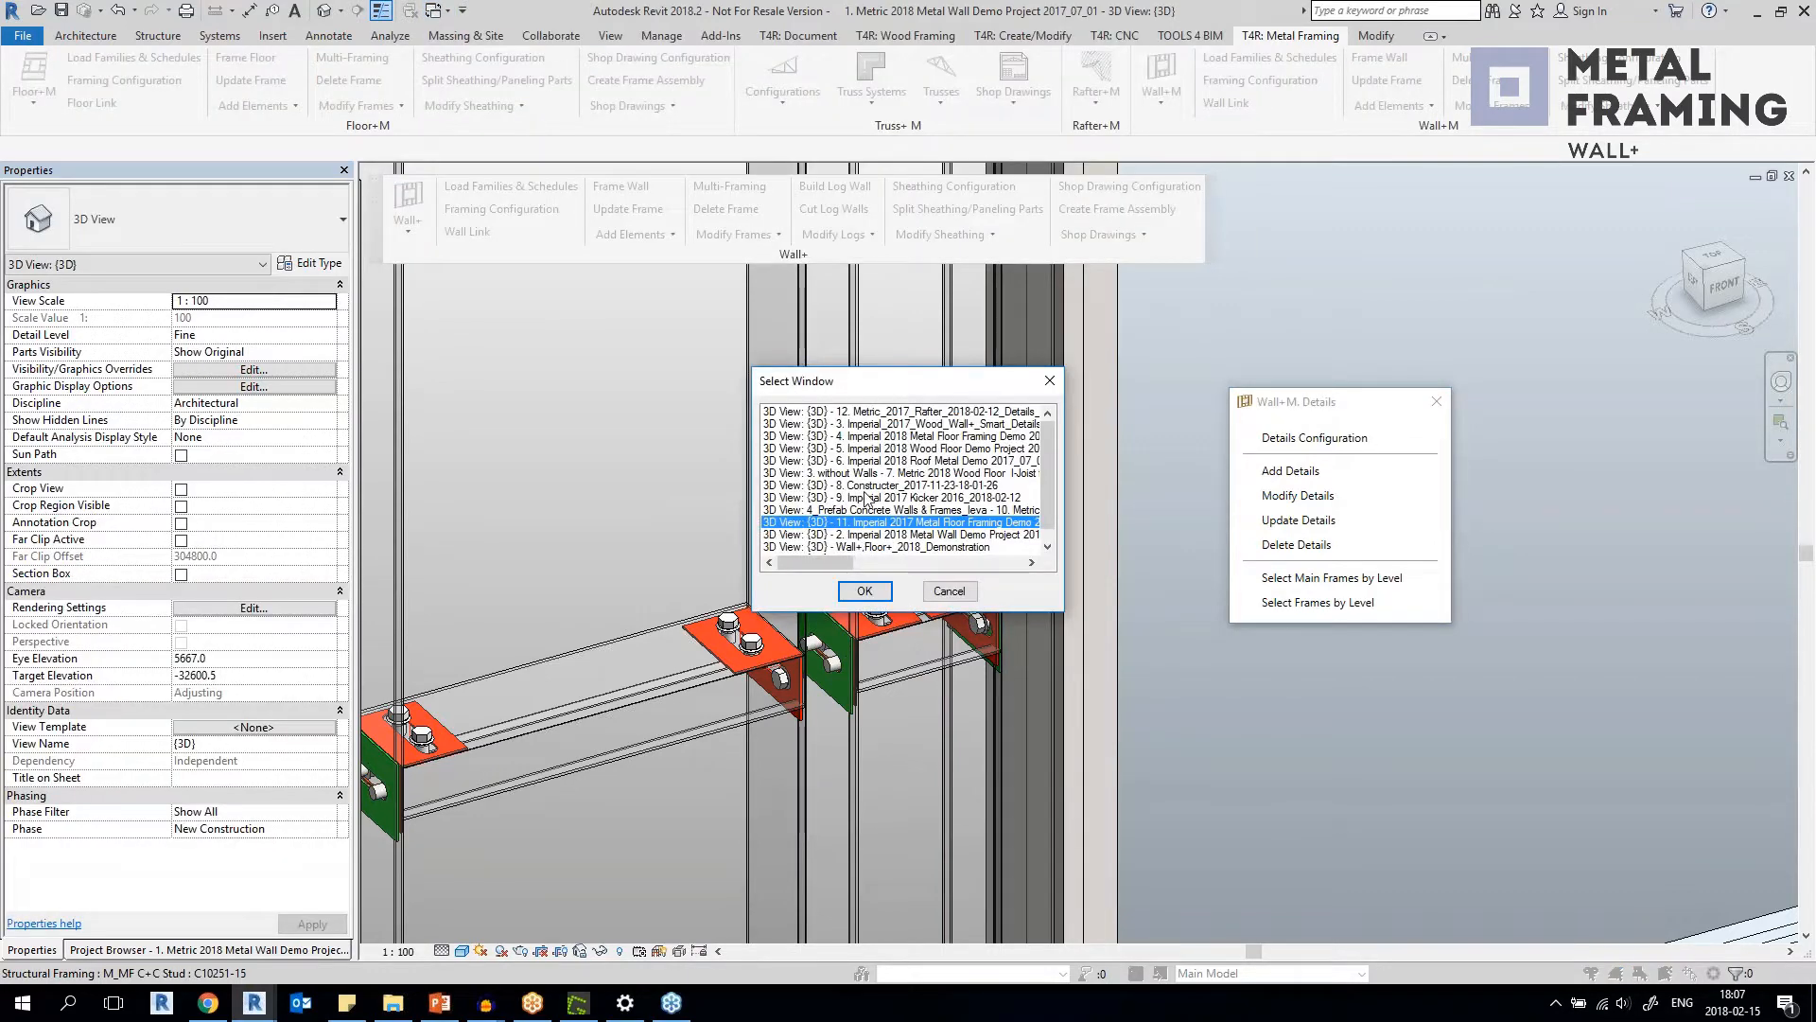
left_click_drag(1044, 463, 1041, 519)
left_click(898, 522)
left_click(863, 591)
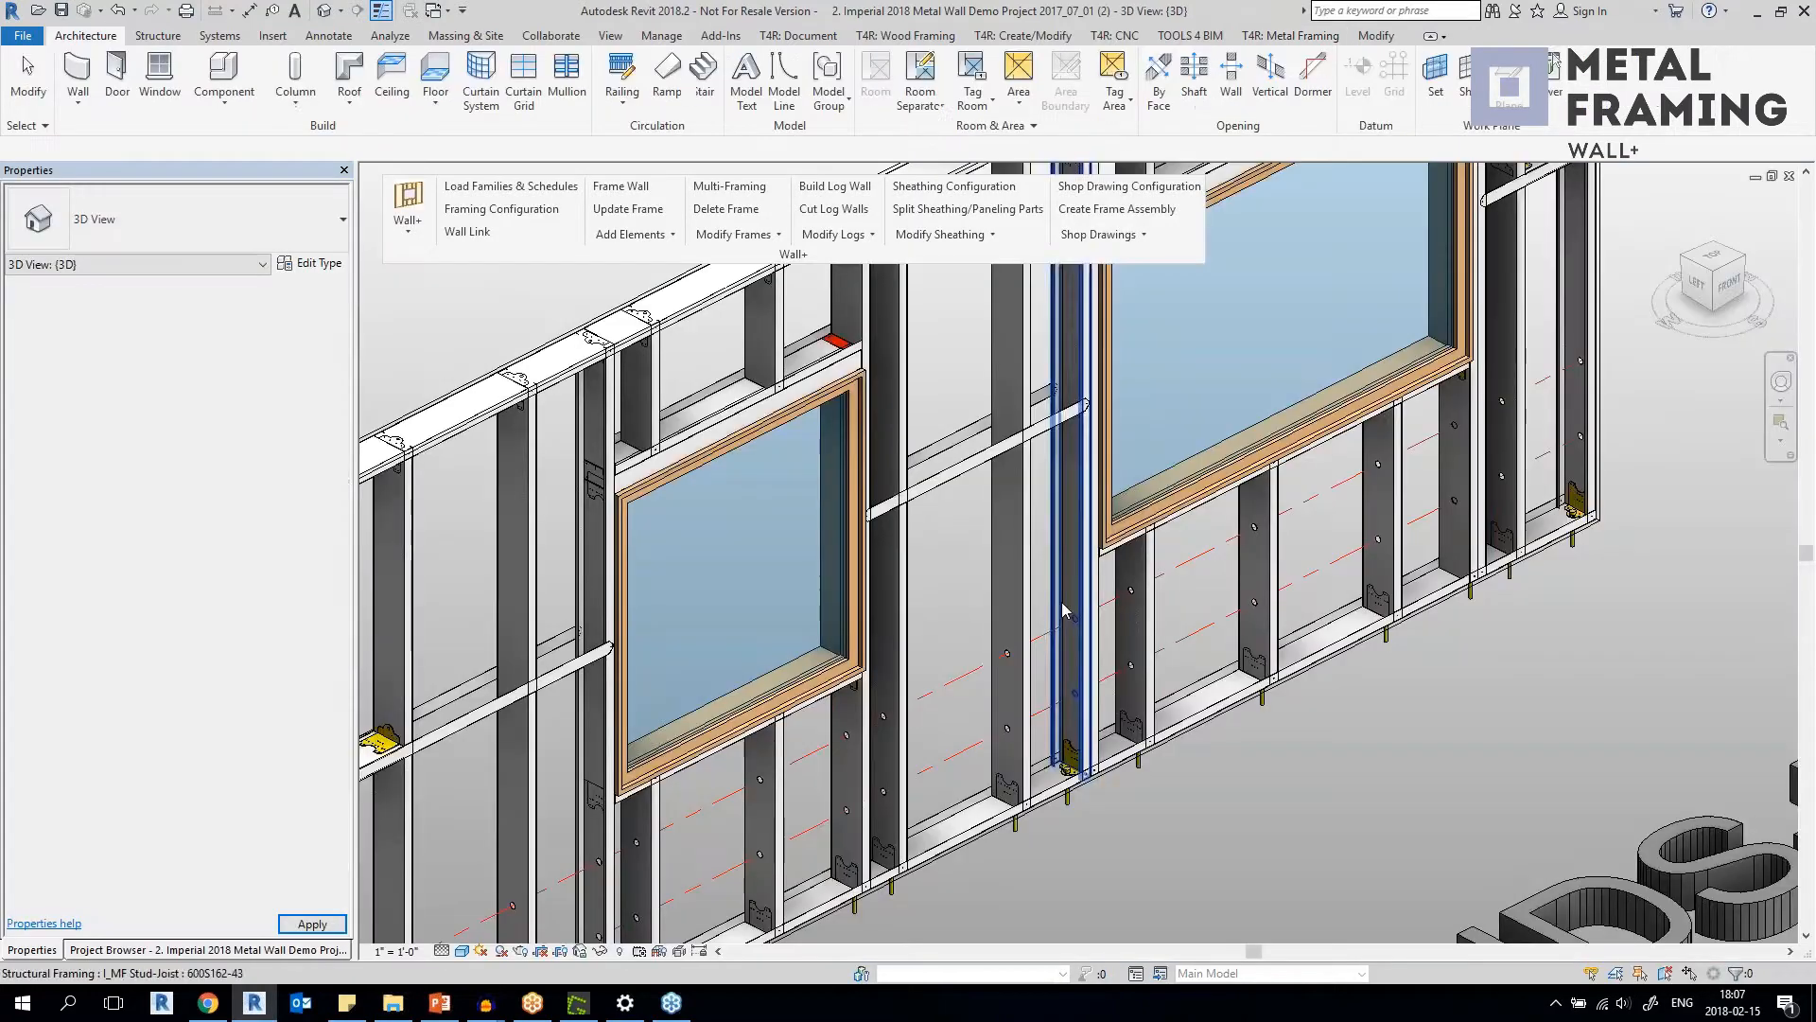
Select the Simpson SSC4.25 clip where the bridging meets the stud in the metal wall and inspect it up close.
scroll(940, 565, "down", 4)
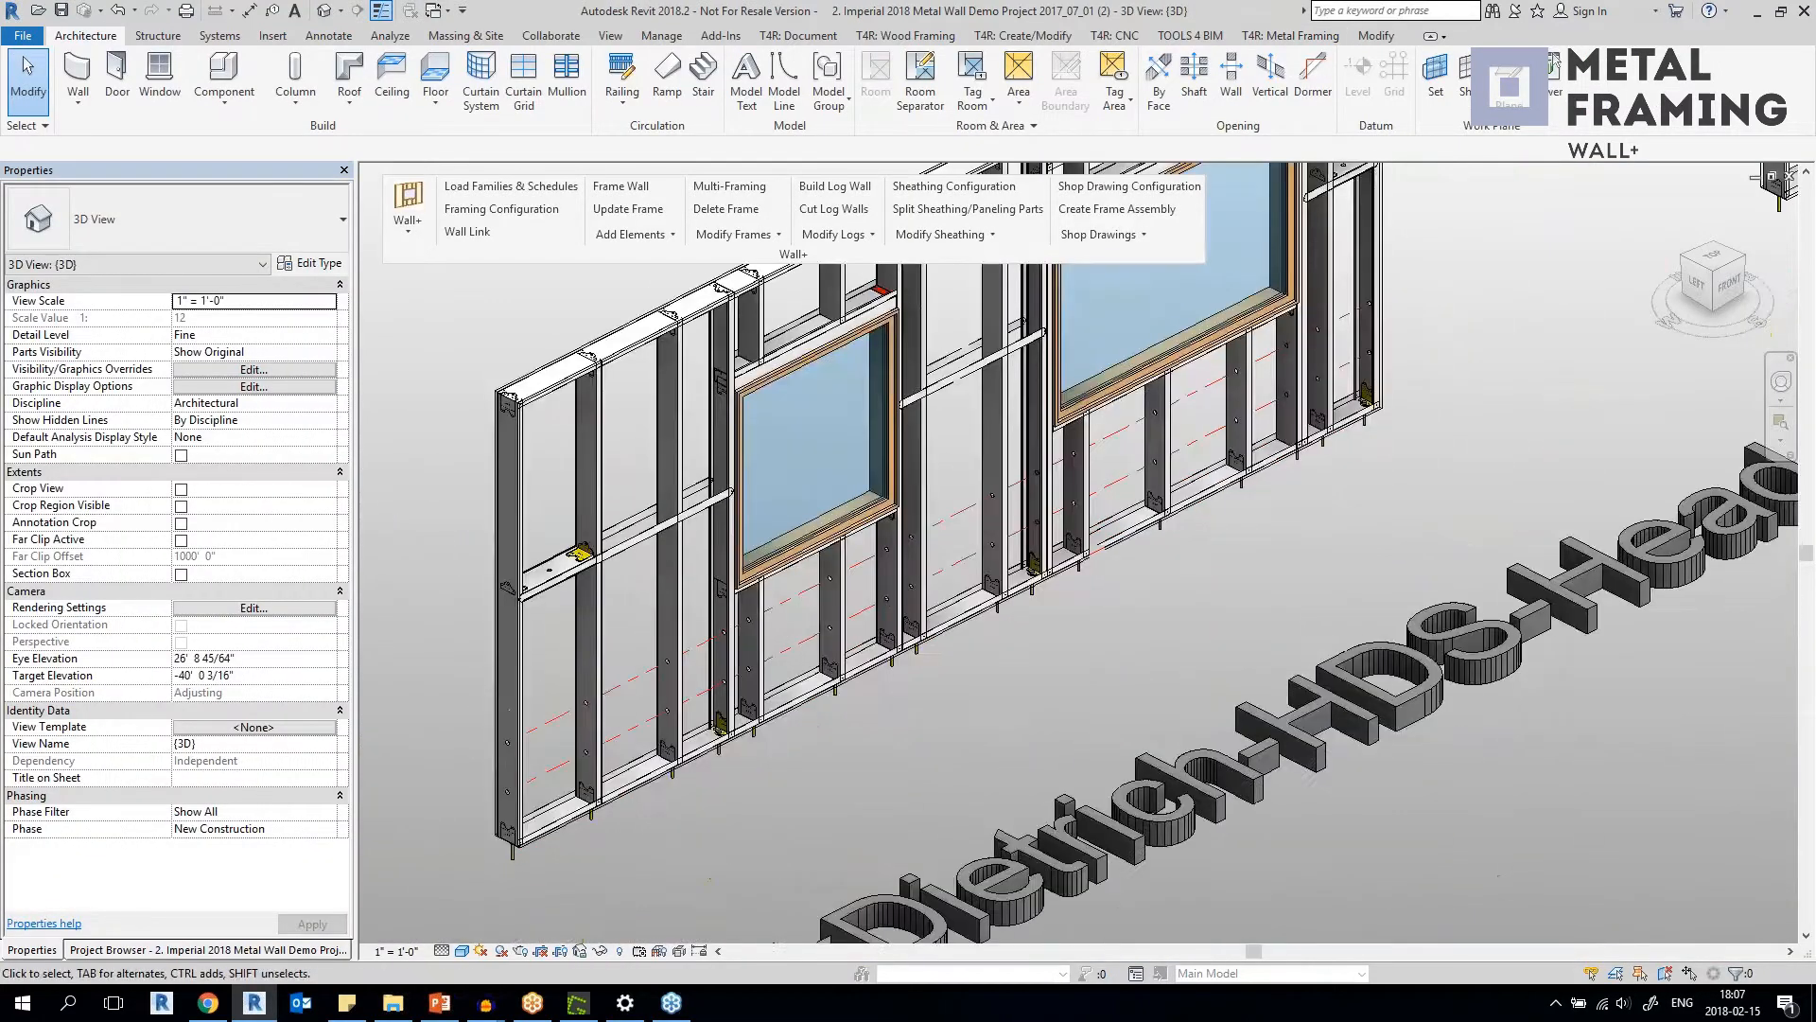
scroll(568, 552, "up", 3)
left_click(586, 546)
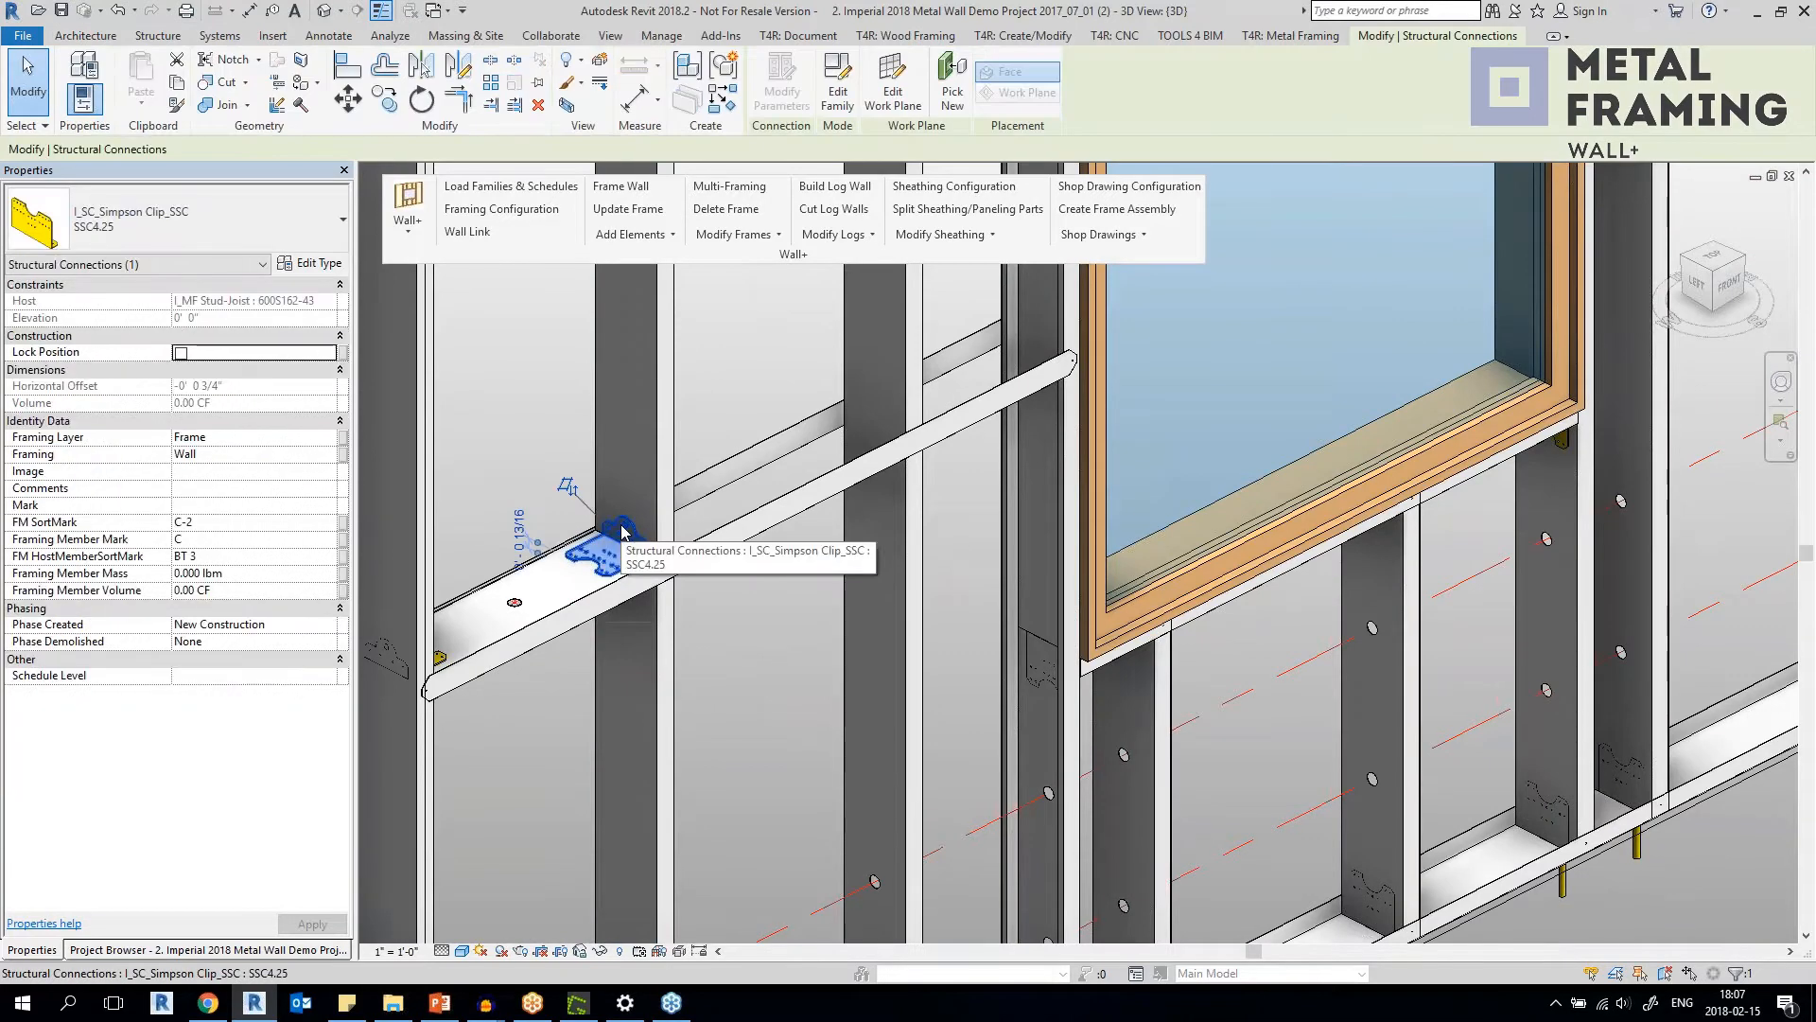
middle_click_drag(651, 656, 685, 624, "shift")
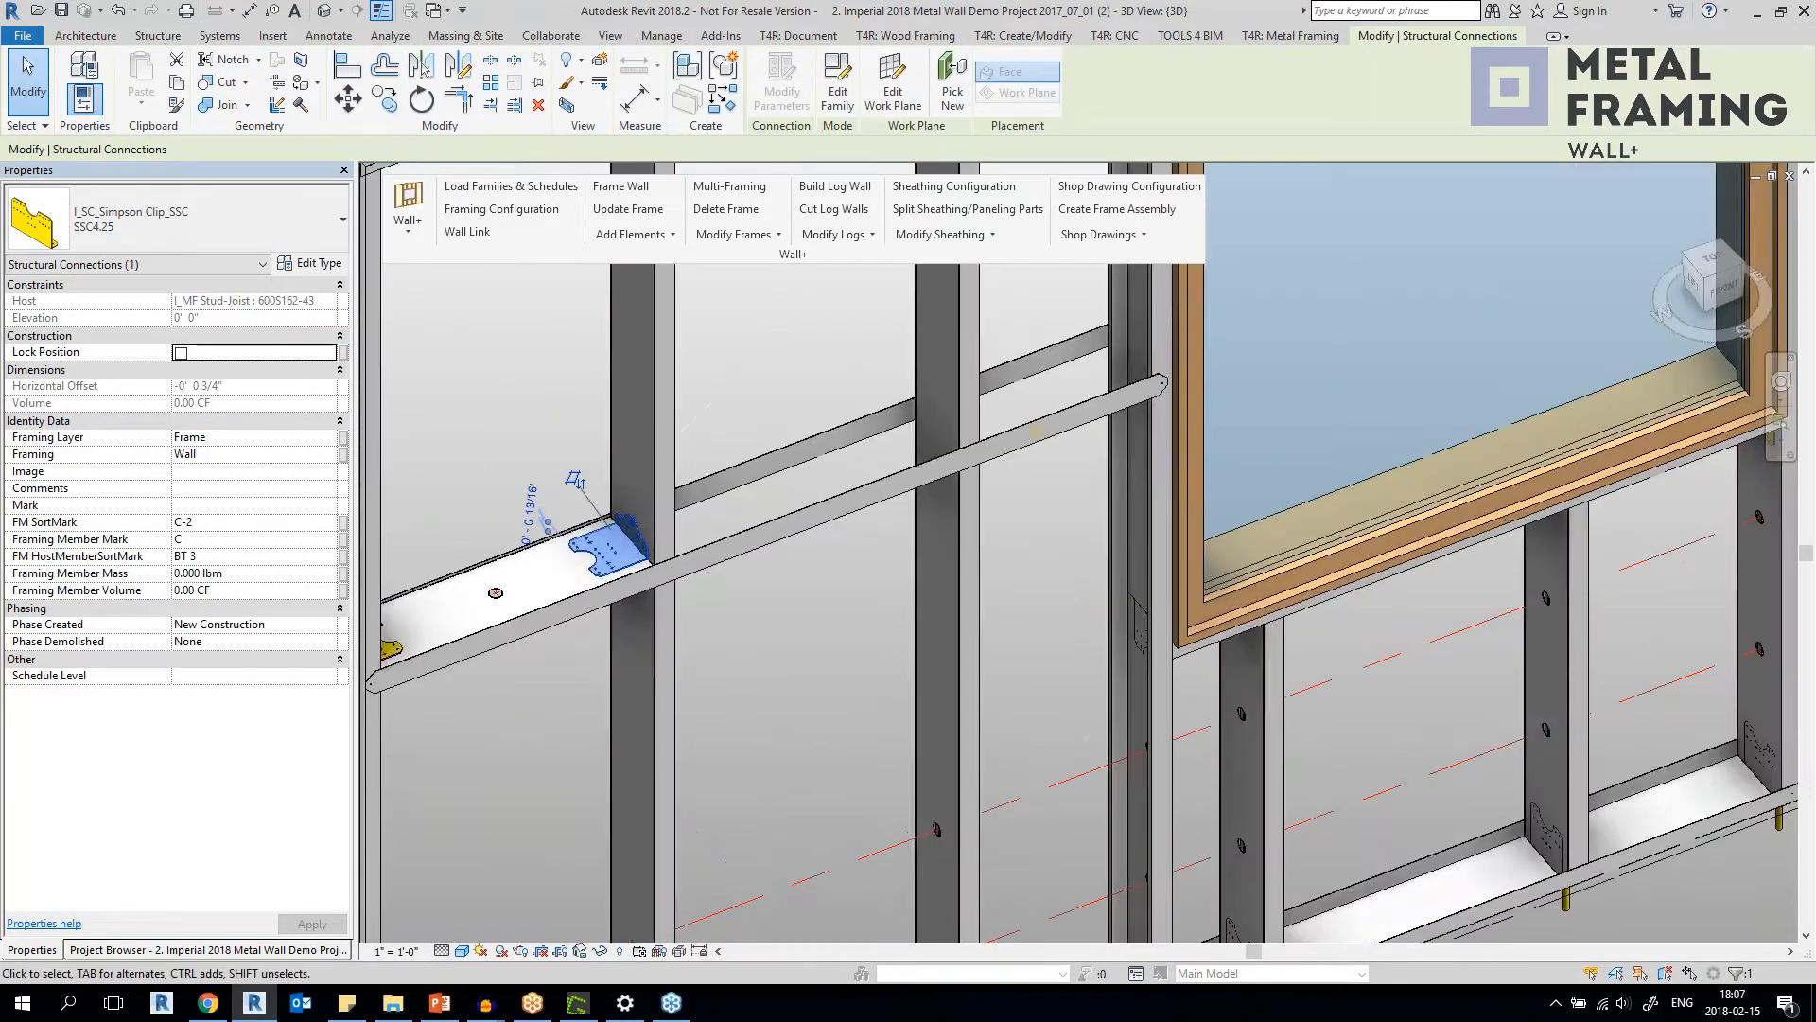
Select the red ClarkDietrich HDSC-600-68 clip at the end of the window header and inspect how it sits against the stud.
scroll(684, 624, "down", 3)
middle_click_drag(980, 529, 730, 604)
scroll(861, 355, "up", 4)
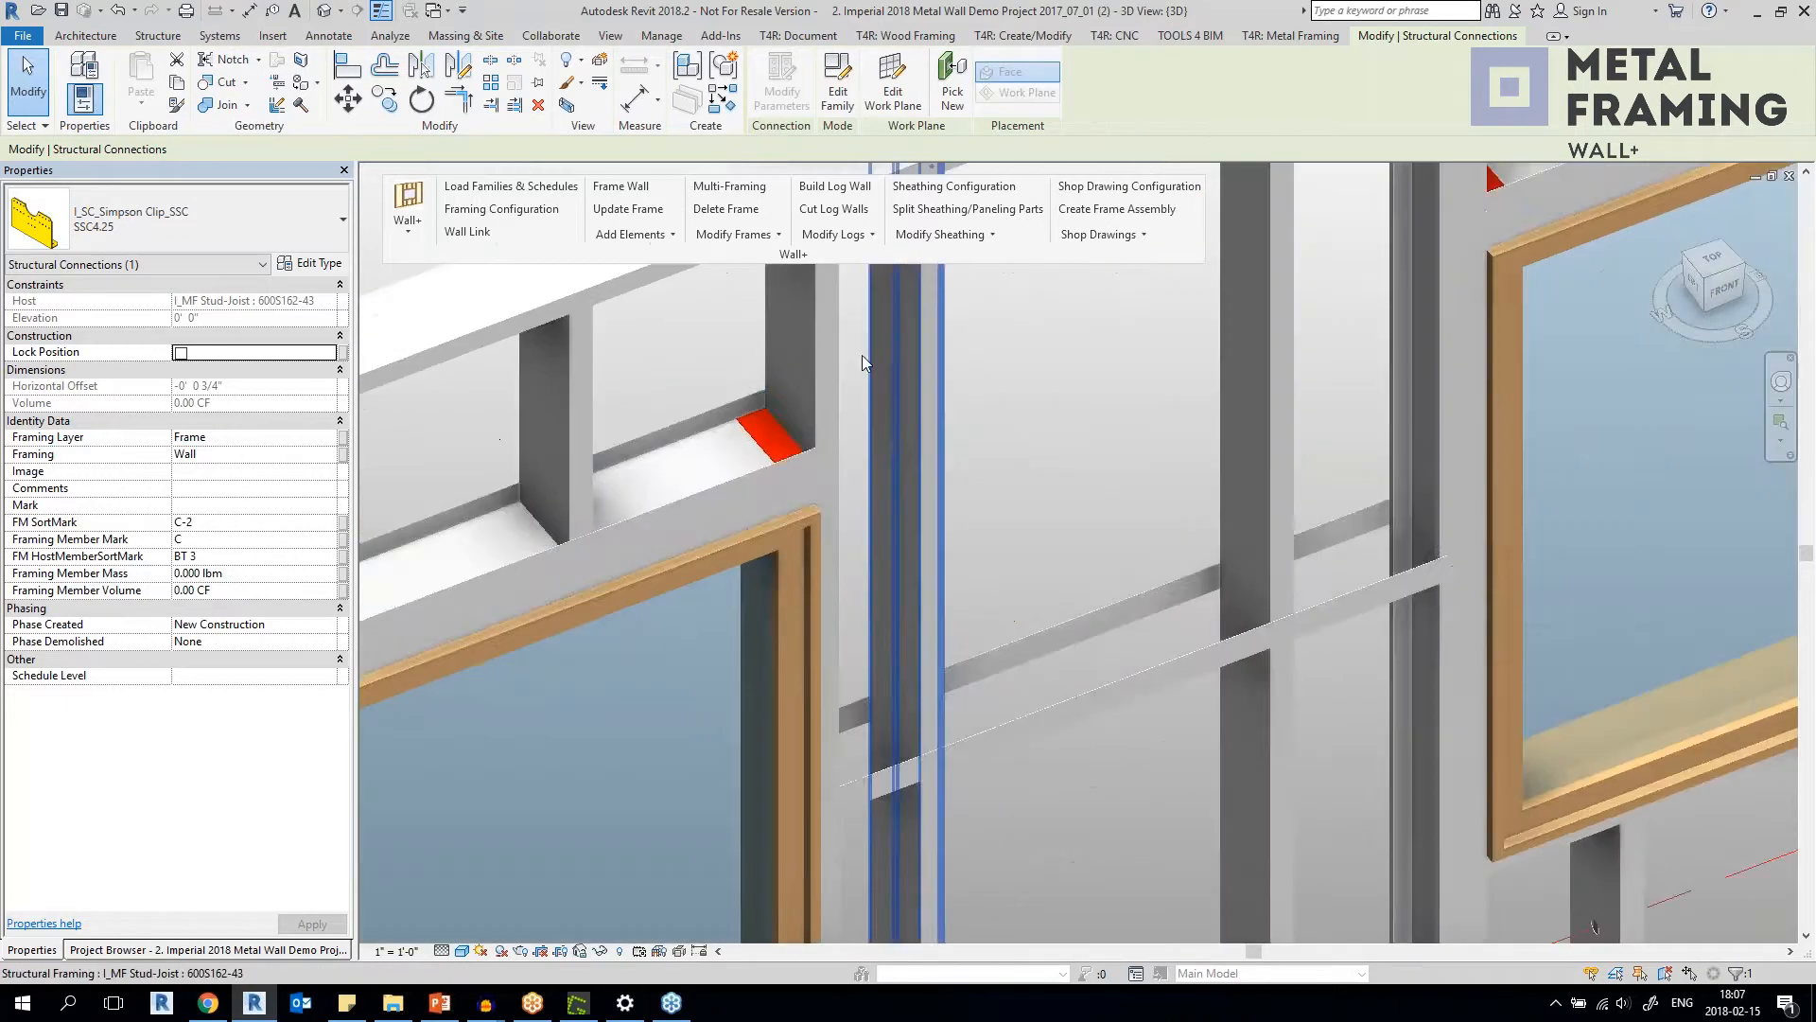
scroll(861, 355, "up", 1)
left_click(762, 439)
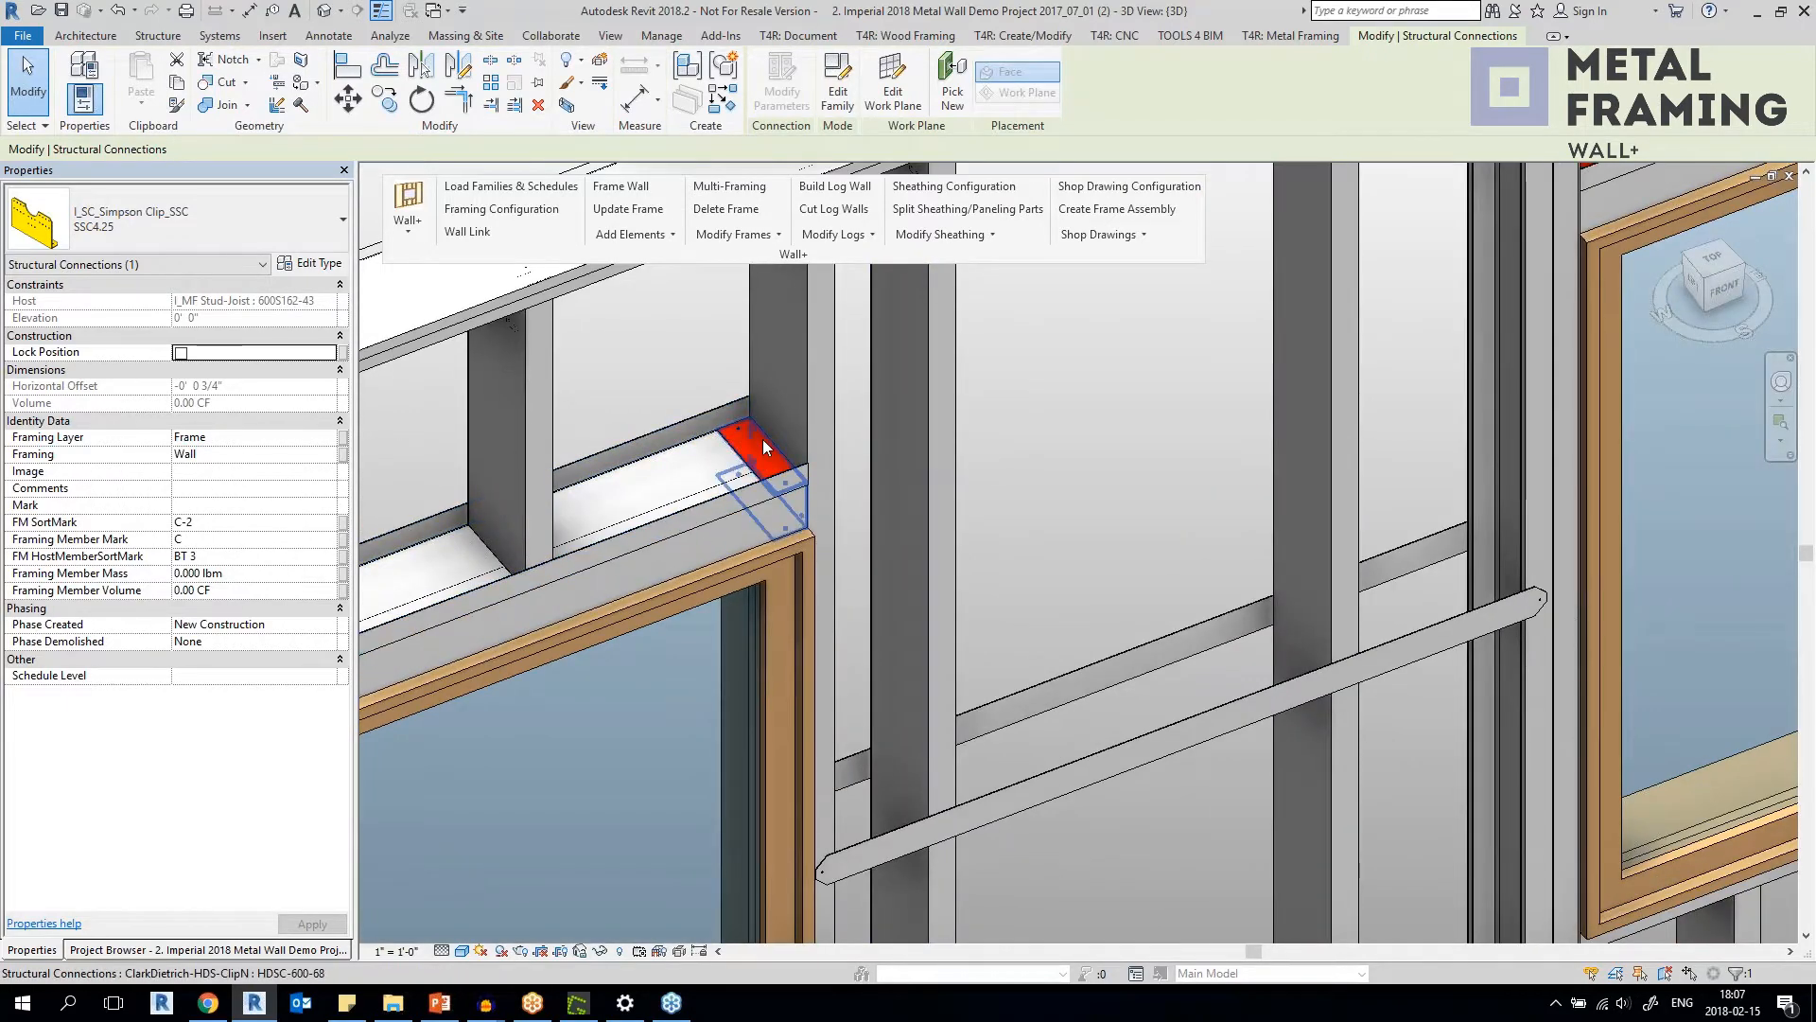
middle_click_drag(763, 439, 860, 441, "shift")
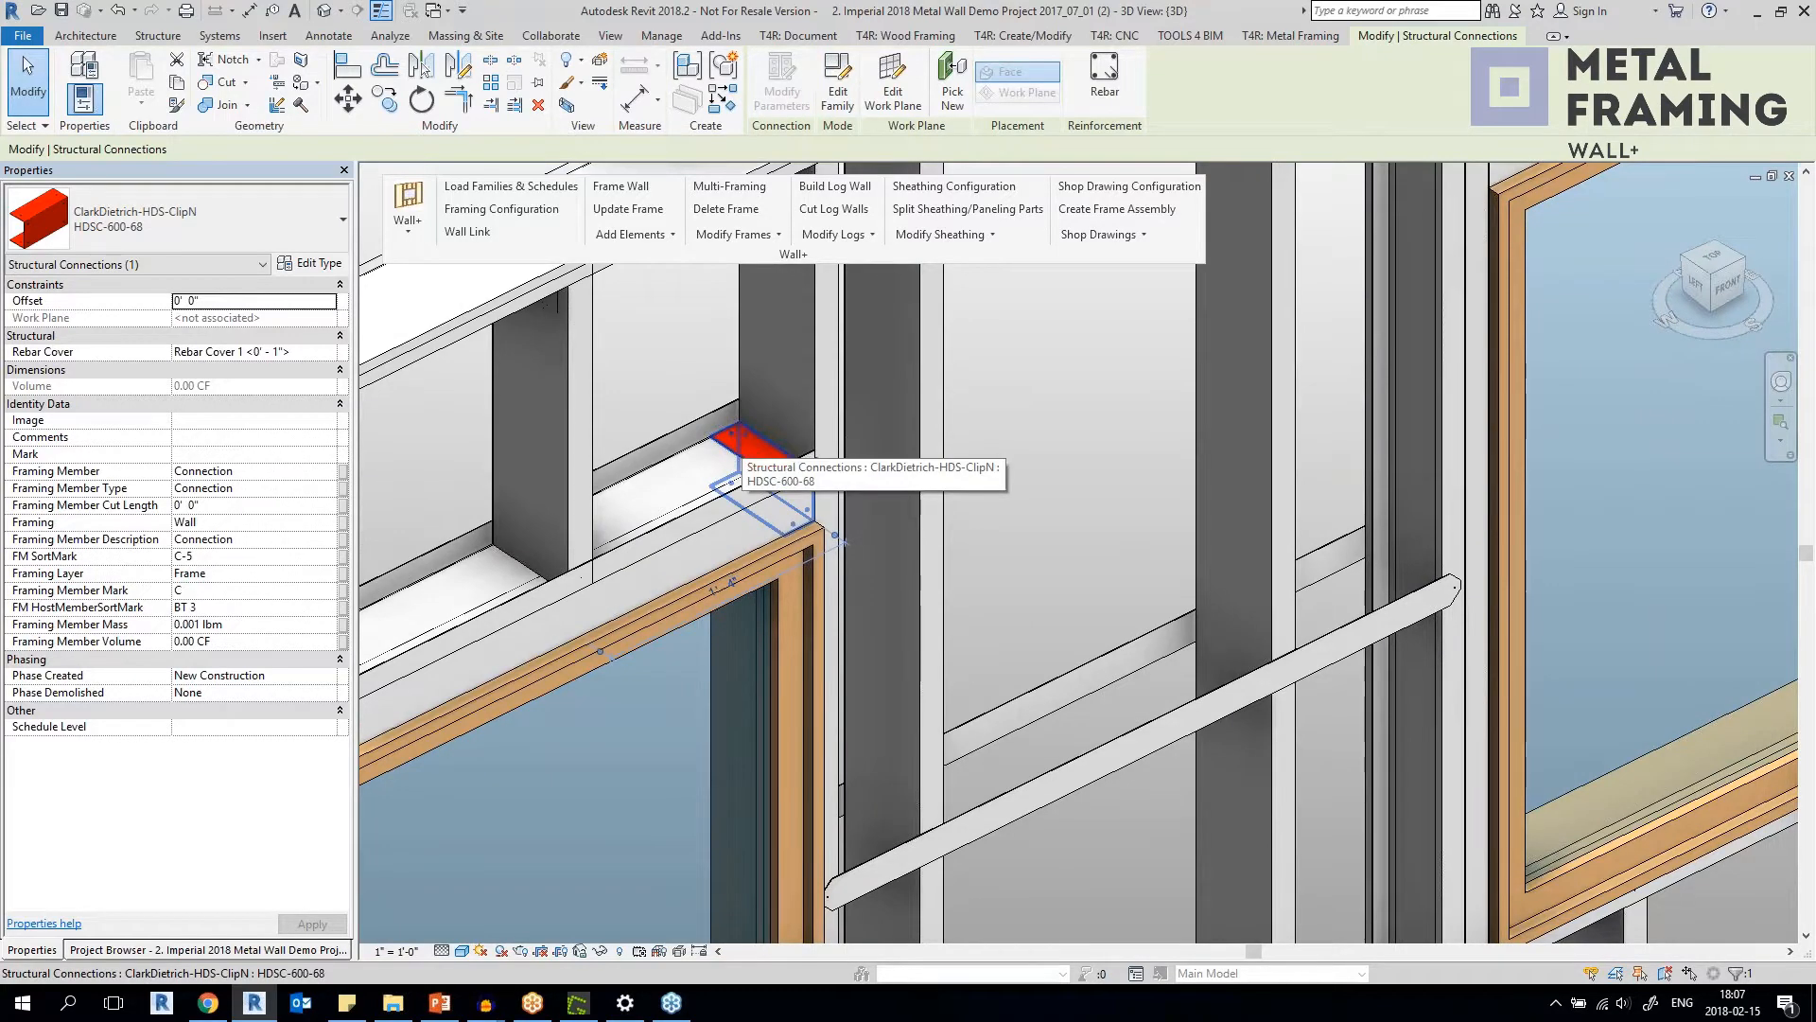
Inspect the blue ClarkDietrich DropNLockClip 600-33 at the window header of the neighbouring metal wall, and clear the selection.
scroll(738, 454, "down", 5)
scroll(965, 416, "up", 3)
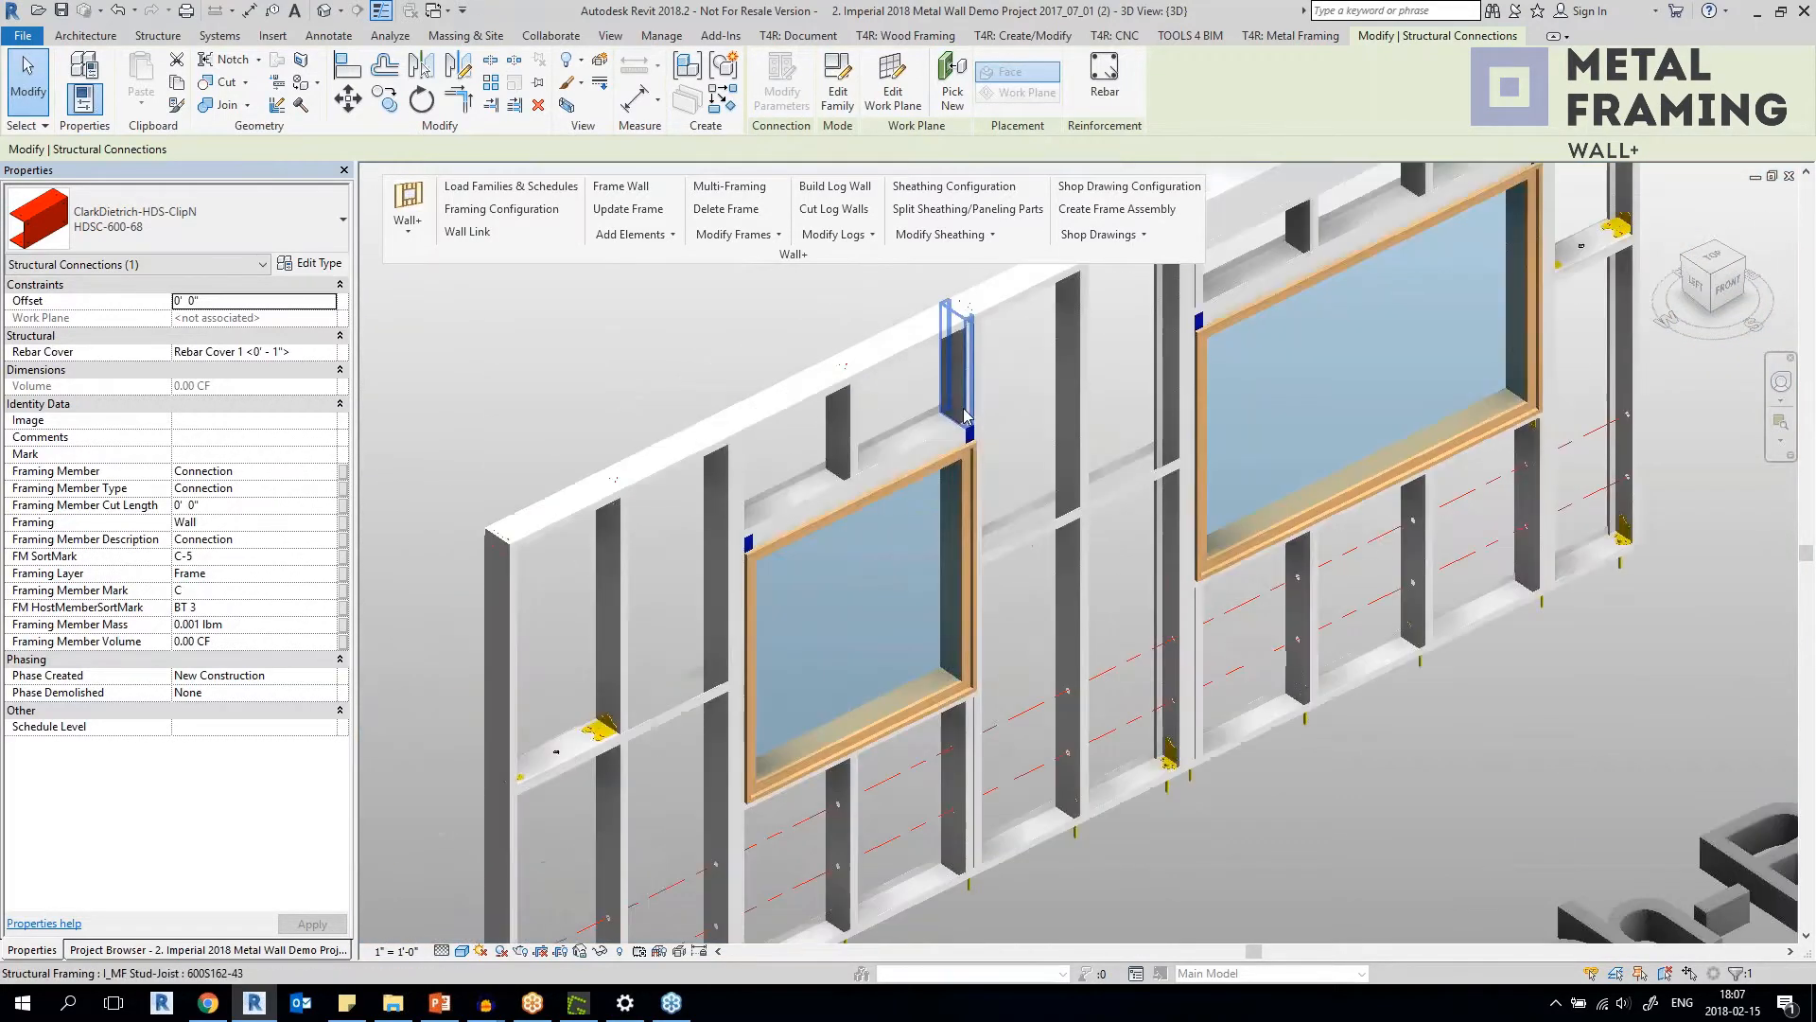
scroll(965, 416, "up", 4)
left_click(968, 452)
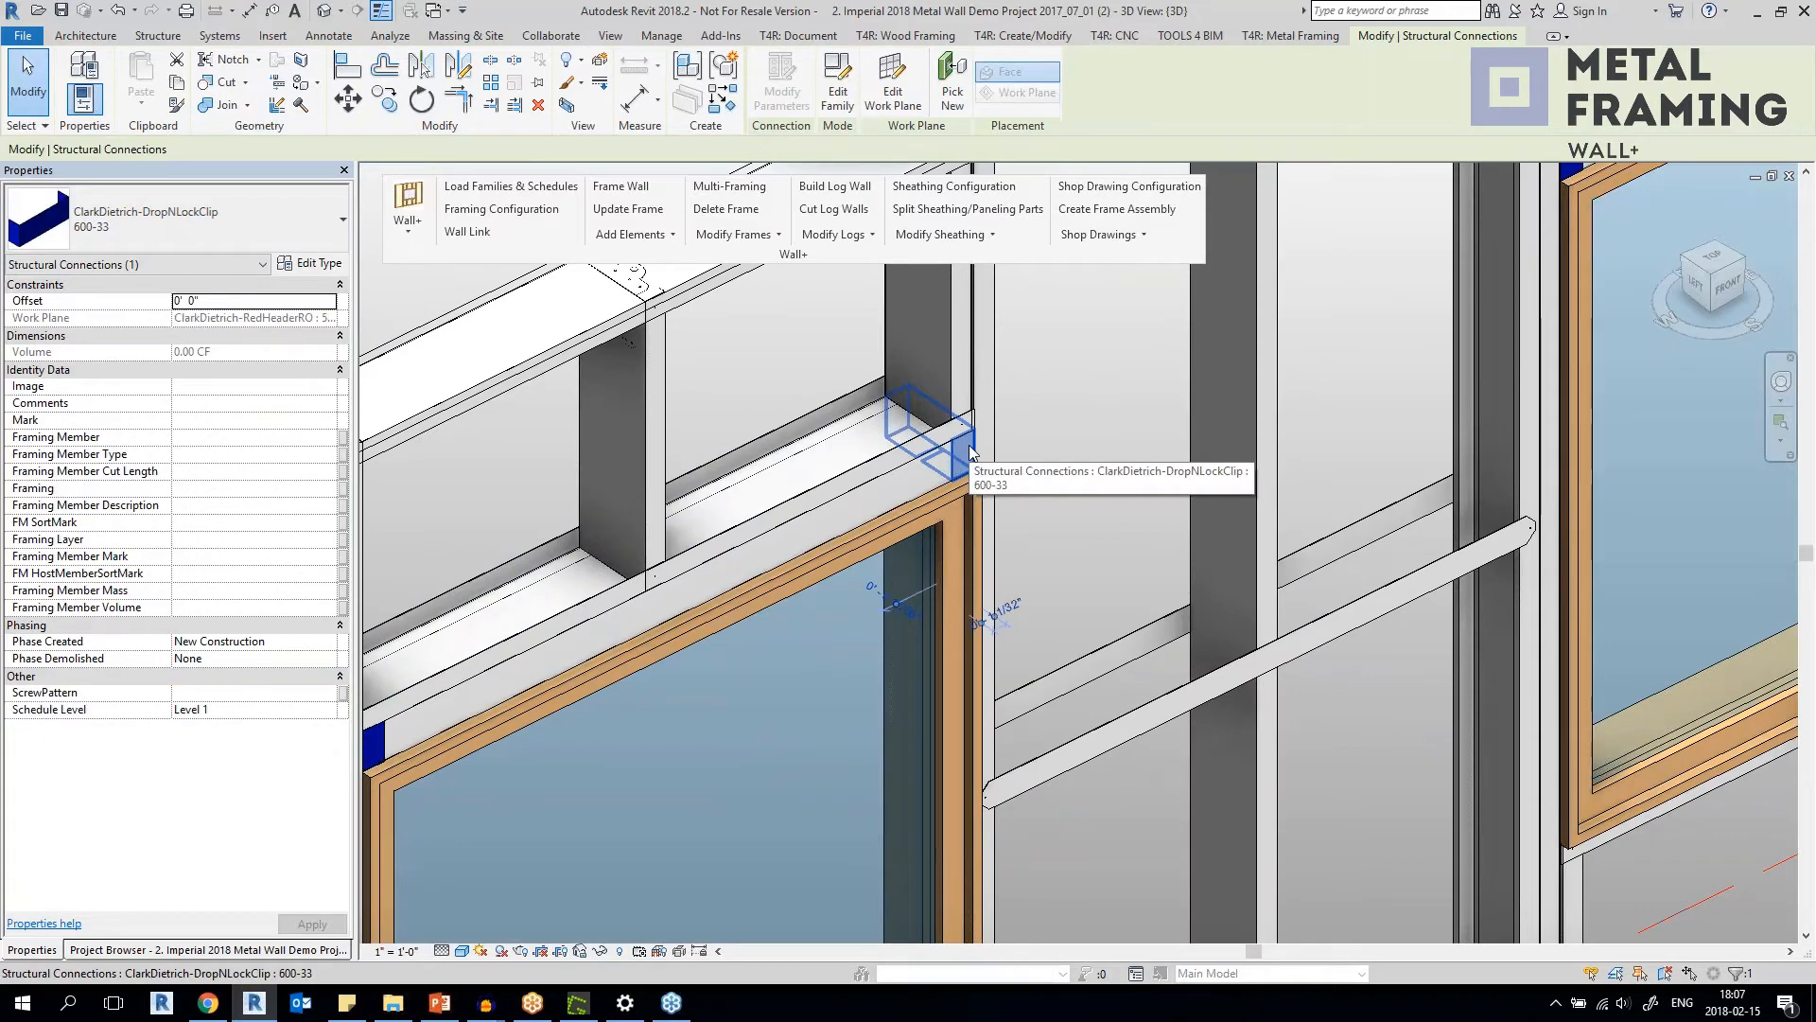
scroll(969, 453, "up", 2)
scroll(966, 452, "down", 5)
key("Escape")
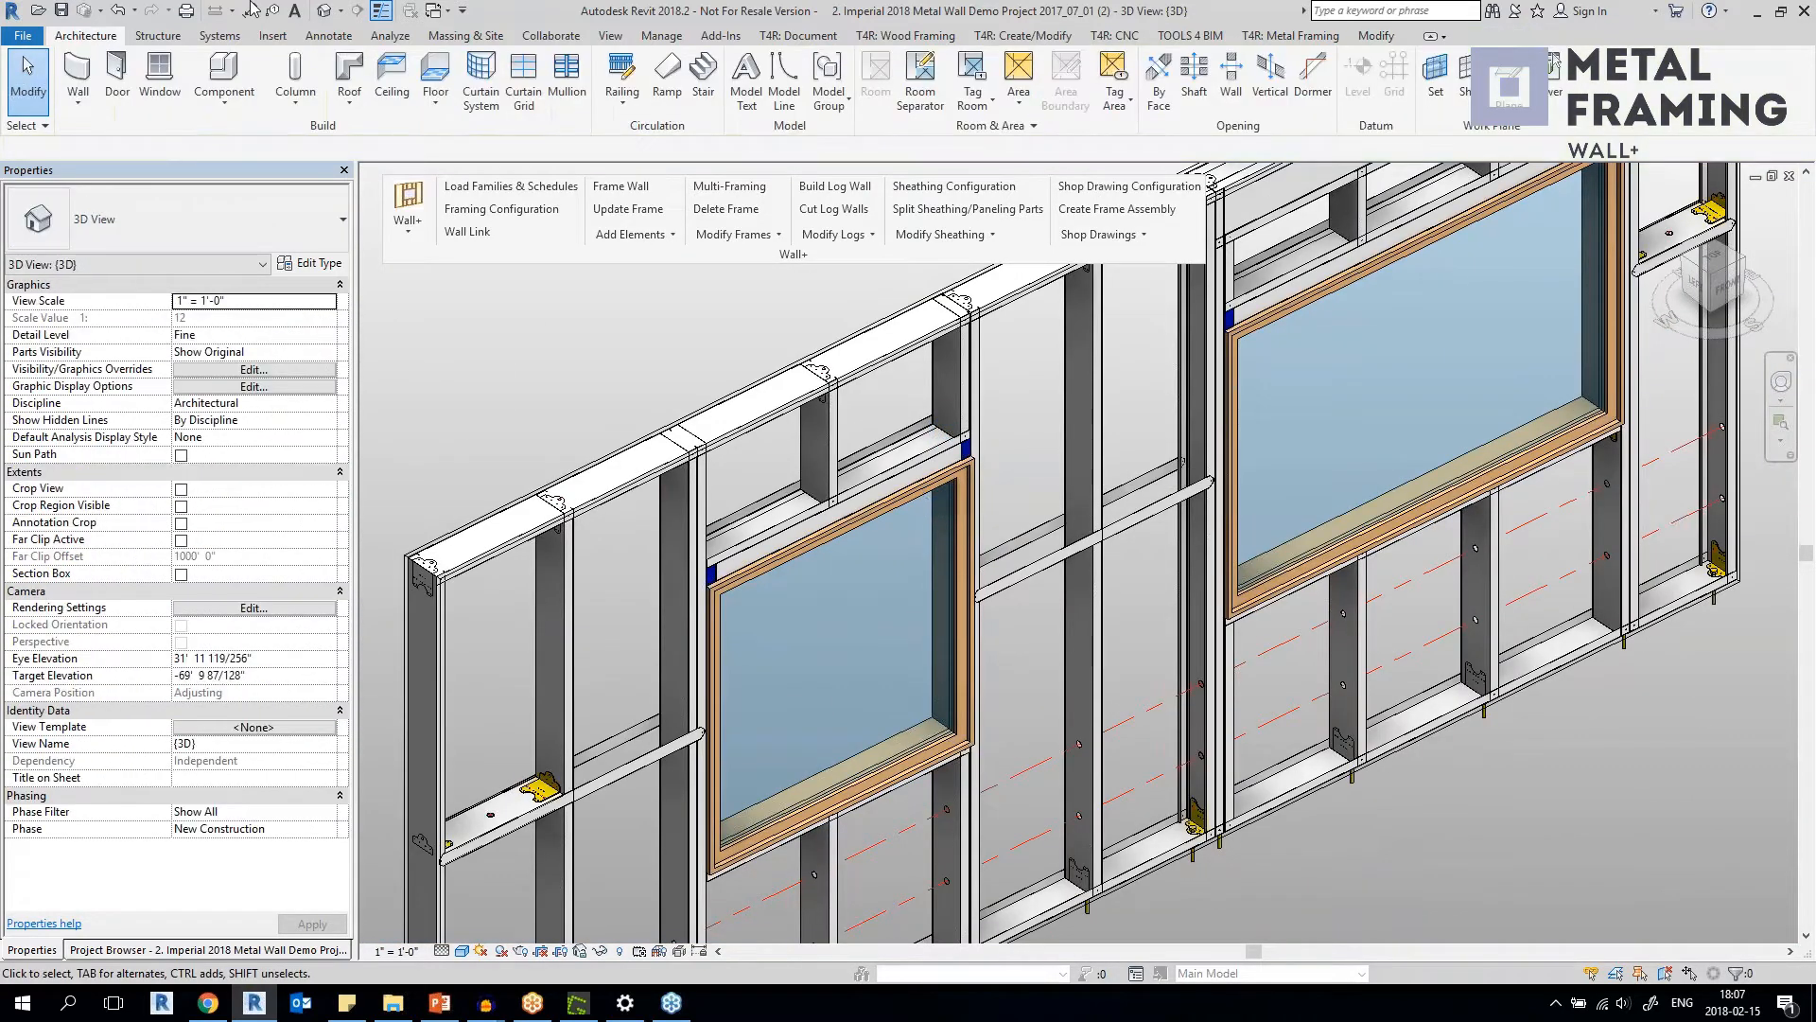
Switch to the {3D} view of the open 3. Imperial_2017_Wood_Wall+_Smart_Details project.
left_click(437, 11)
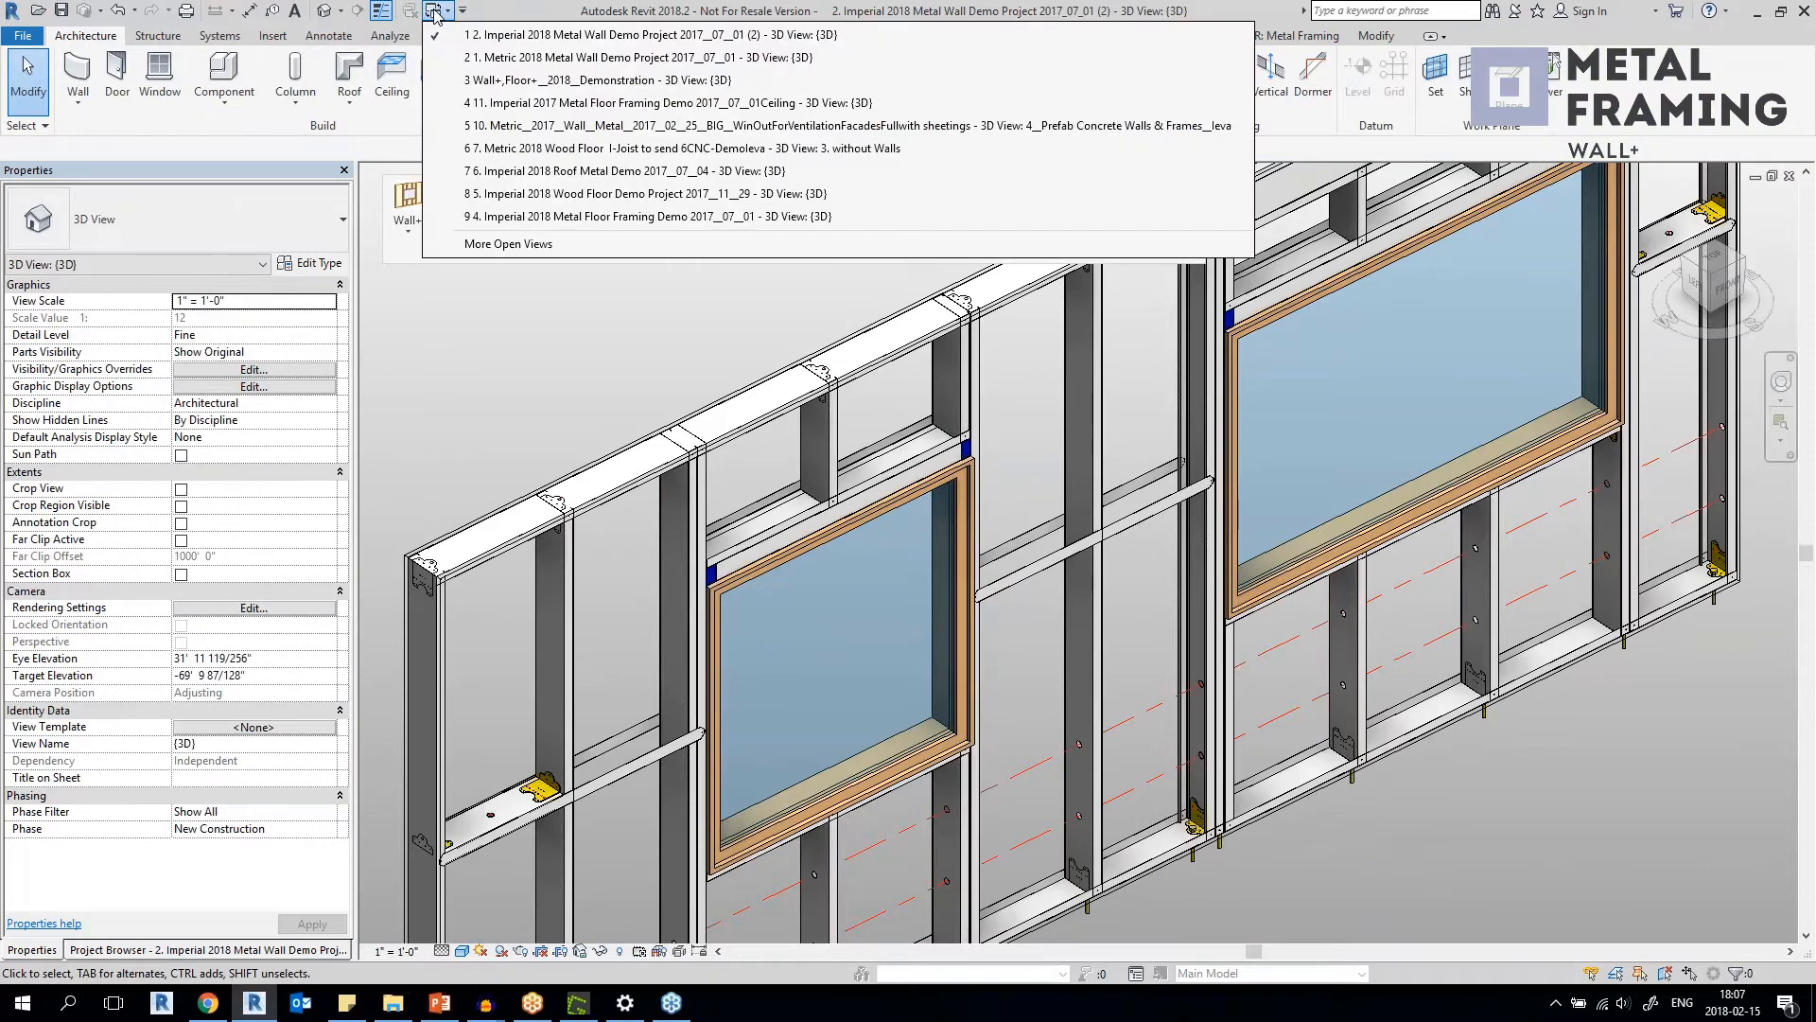
left_click(525, 245)
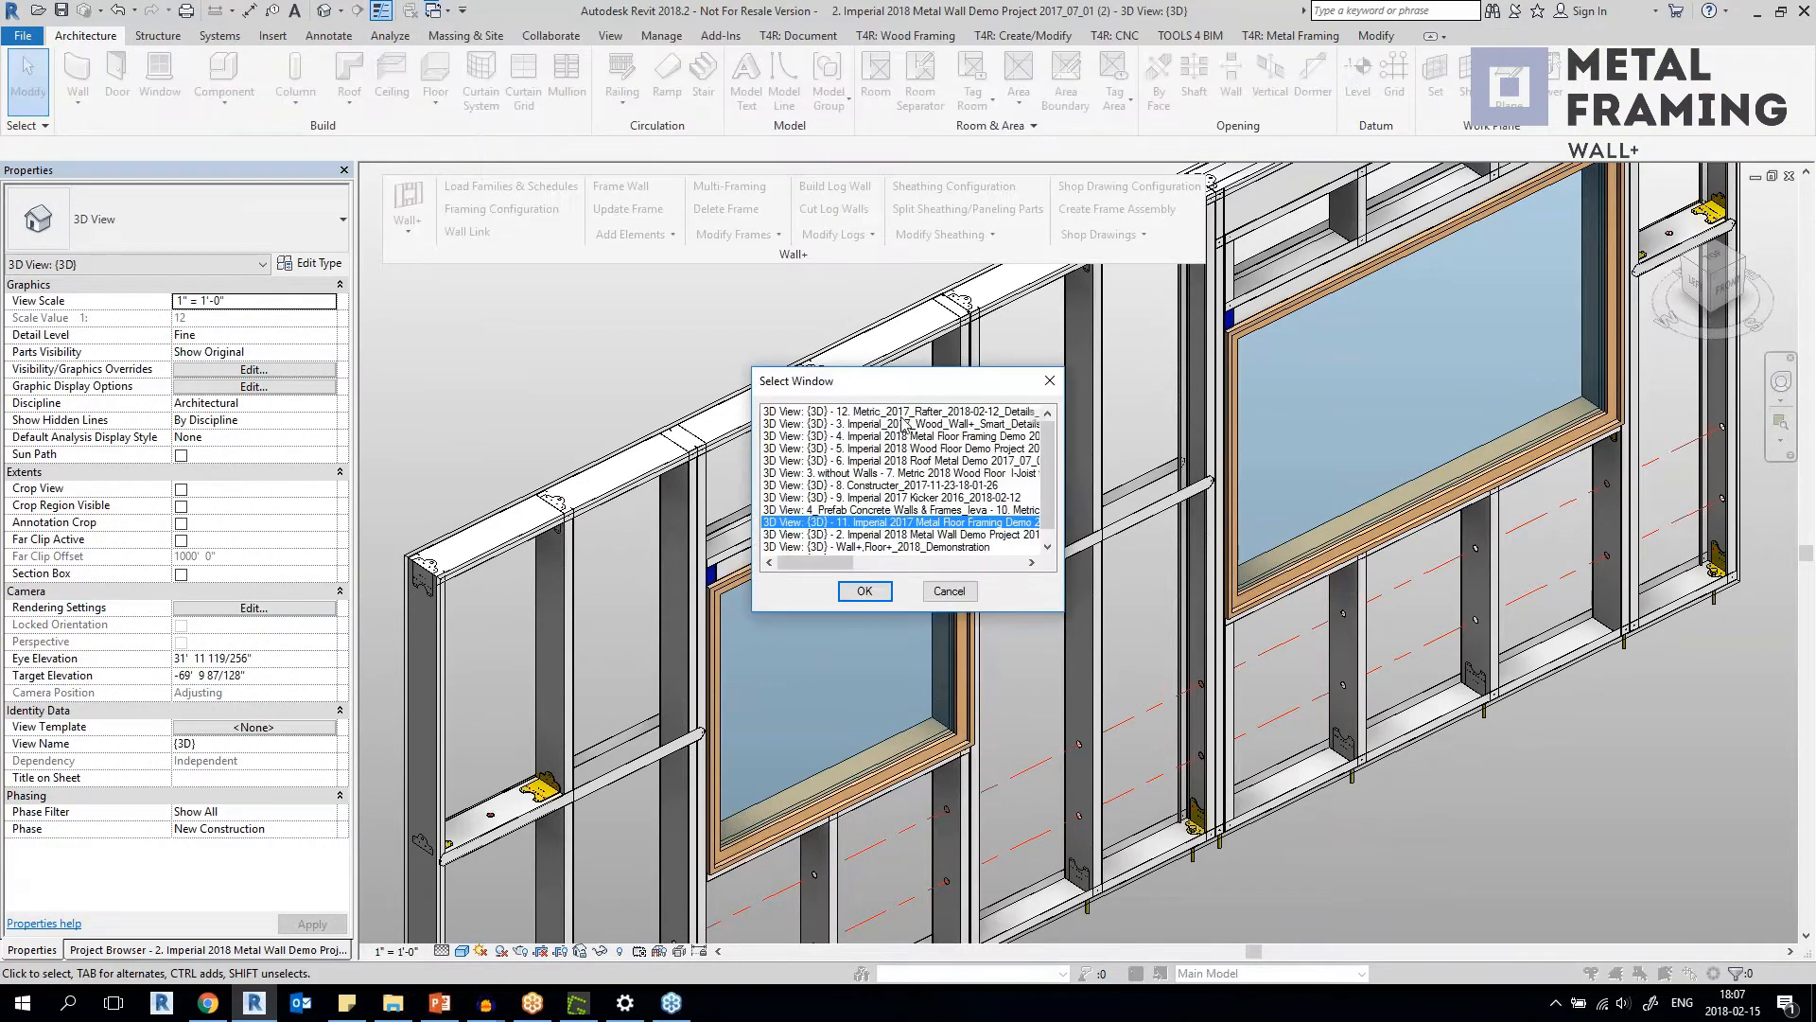
left_click(852, 425)
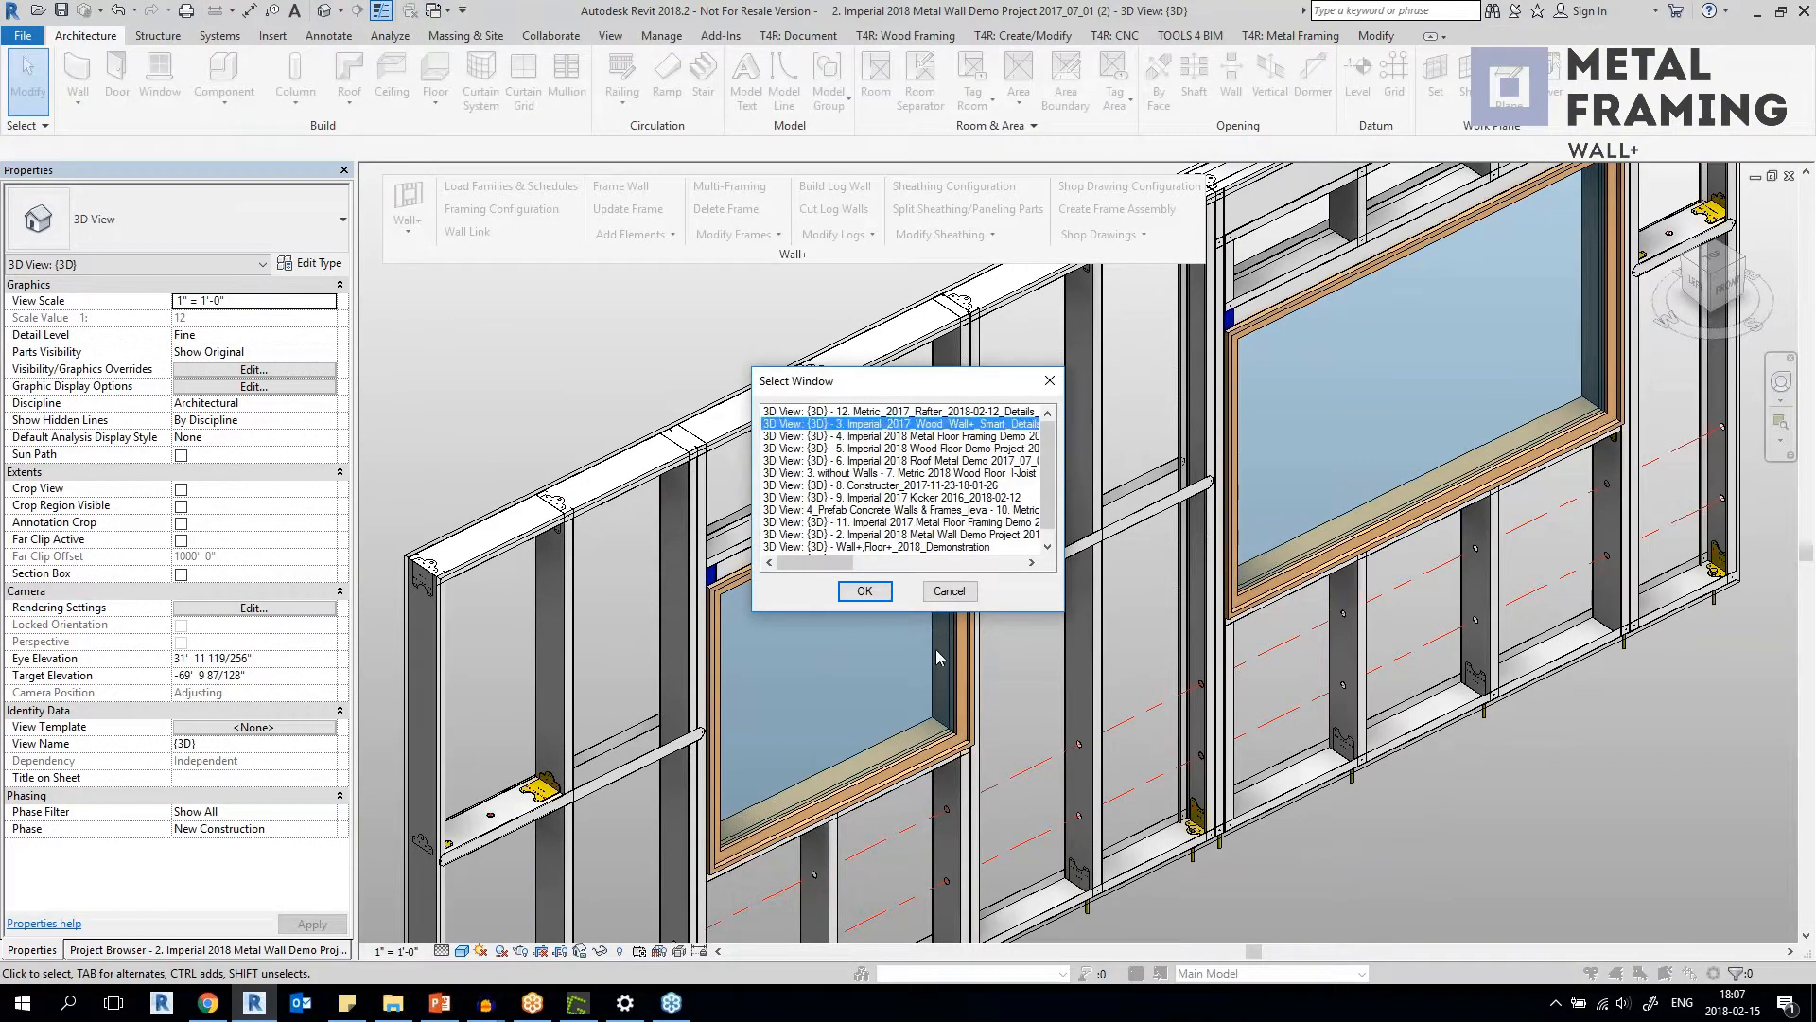
left_click(864, 593)
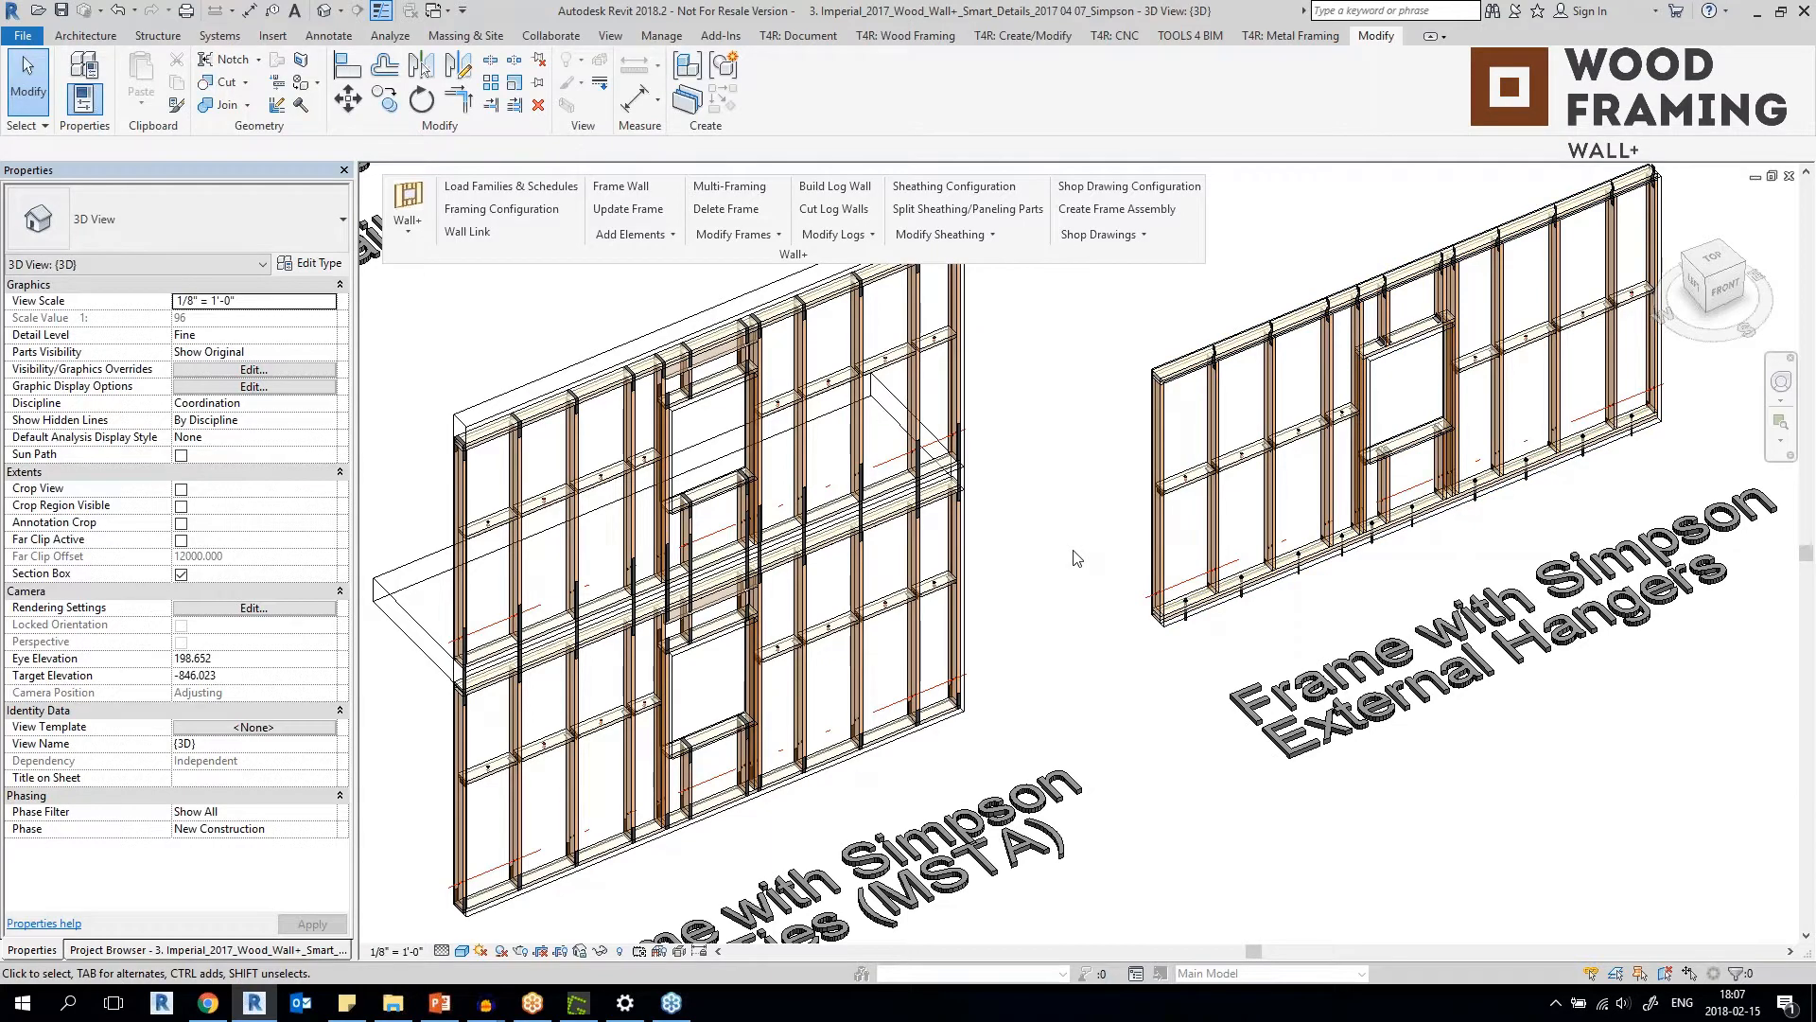
Examine the two-storey wood frames with Simpson ties (SP) and with Simpson strap ties (MSTA).
scroll(1074, 558, "down", 3)
scroll(707, 639, "up", 5)
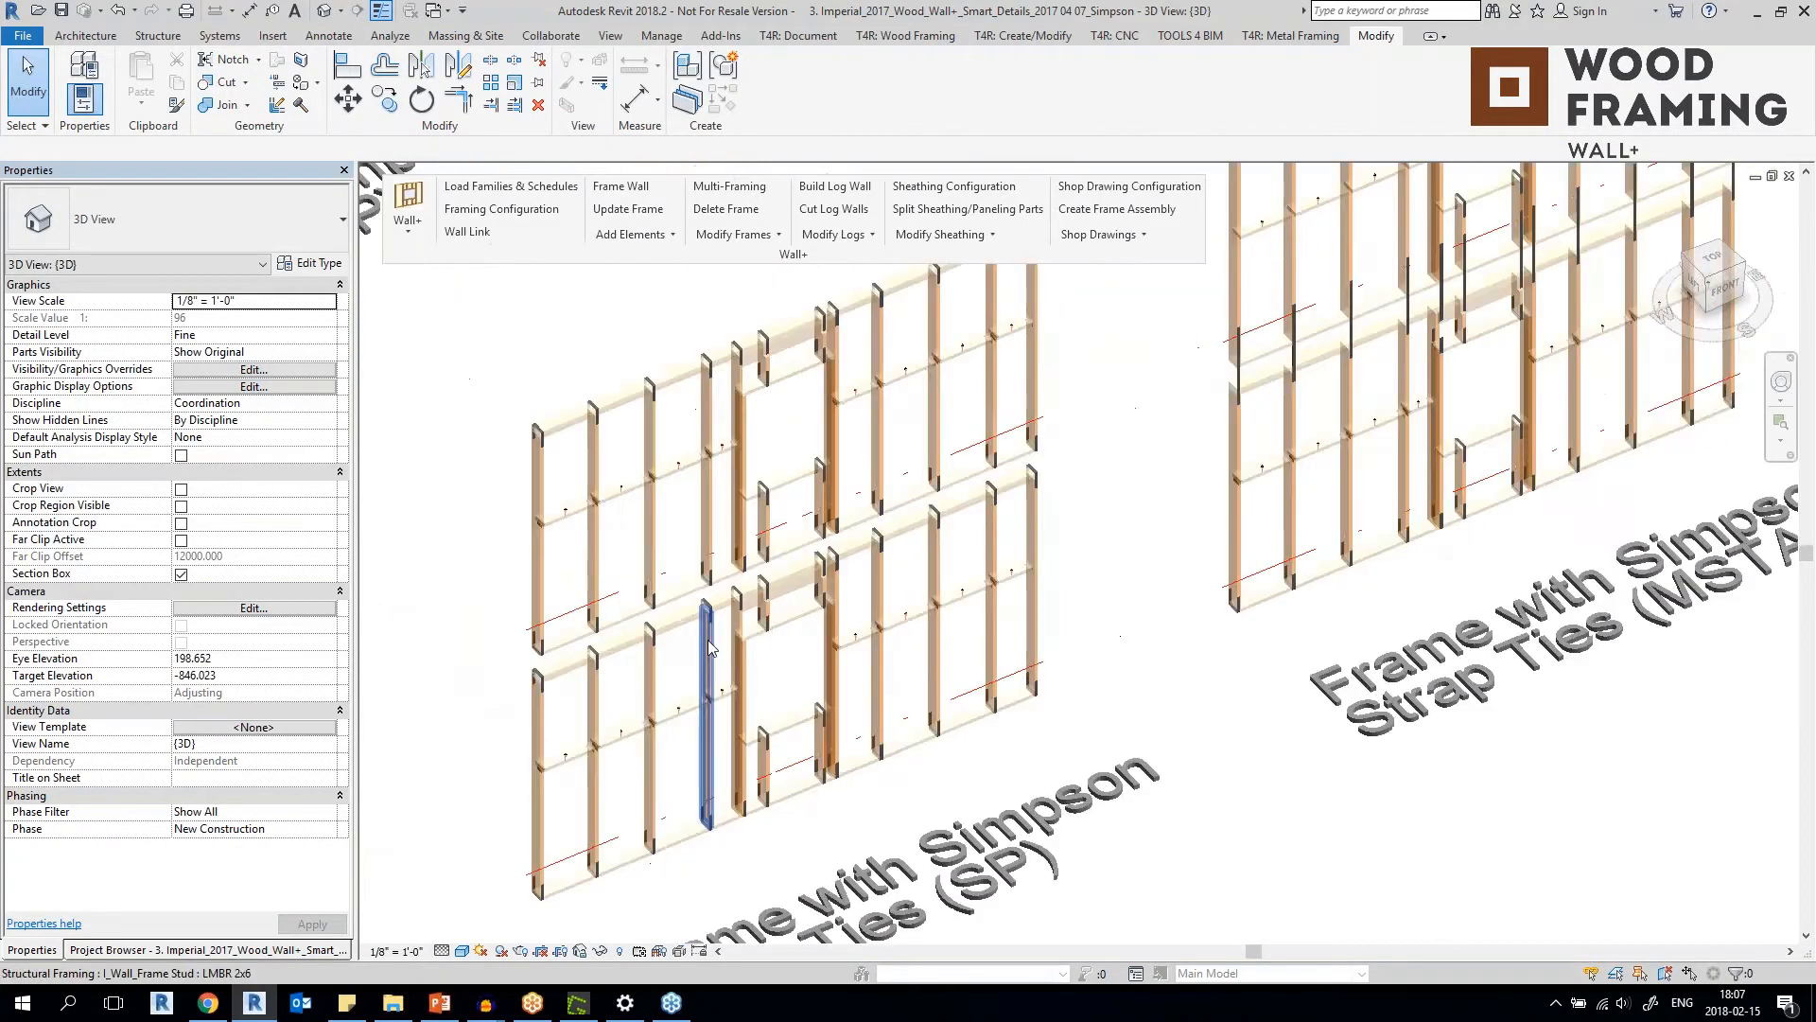
middle_click_drag(1088, 677, 1082, 515)
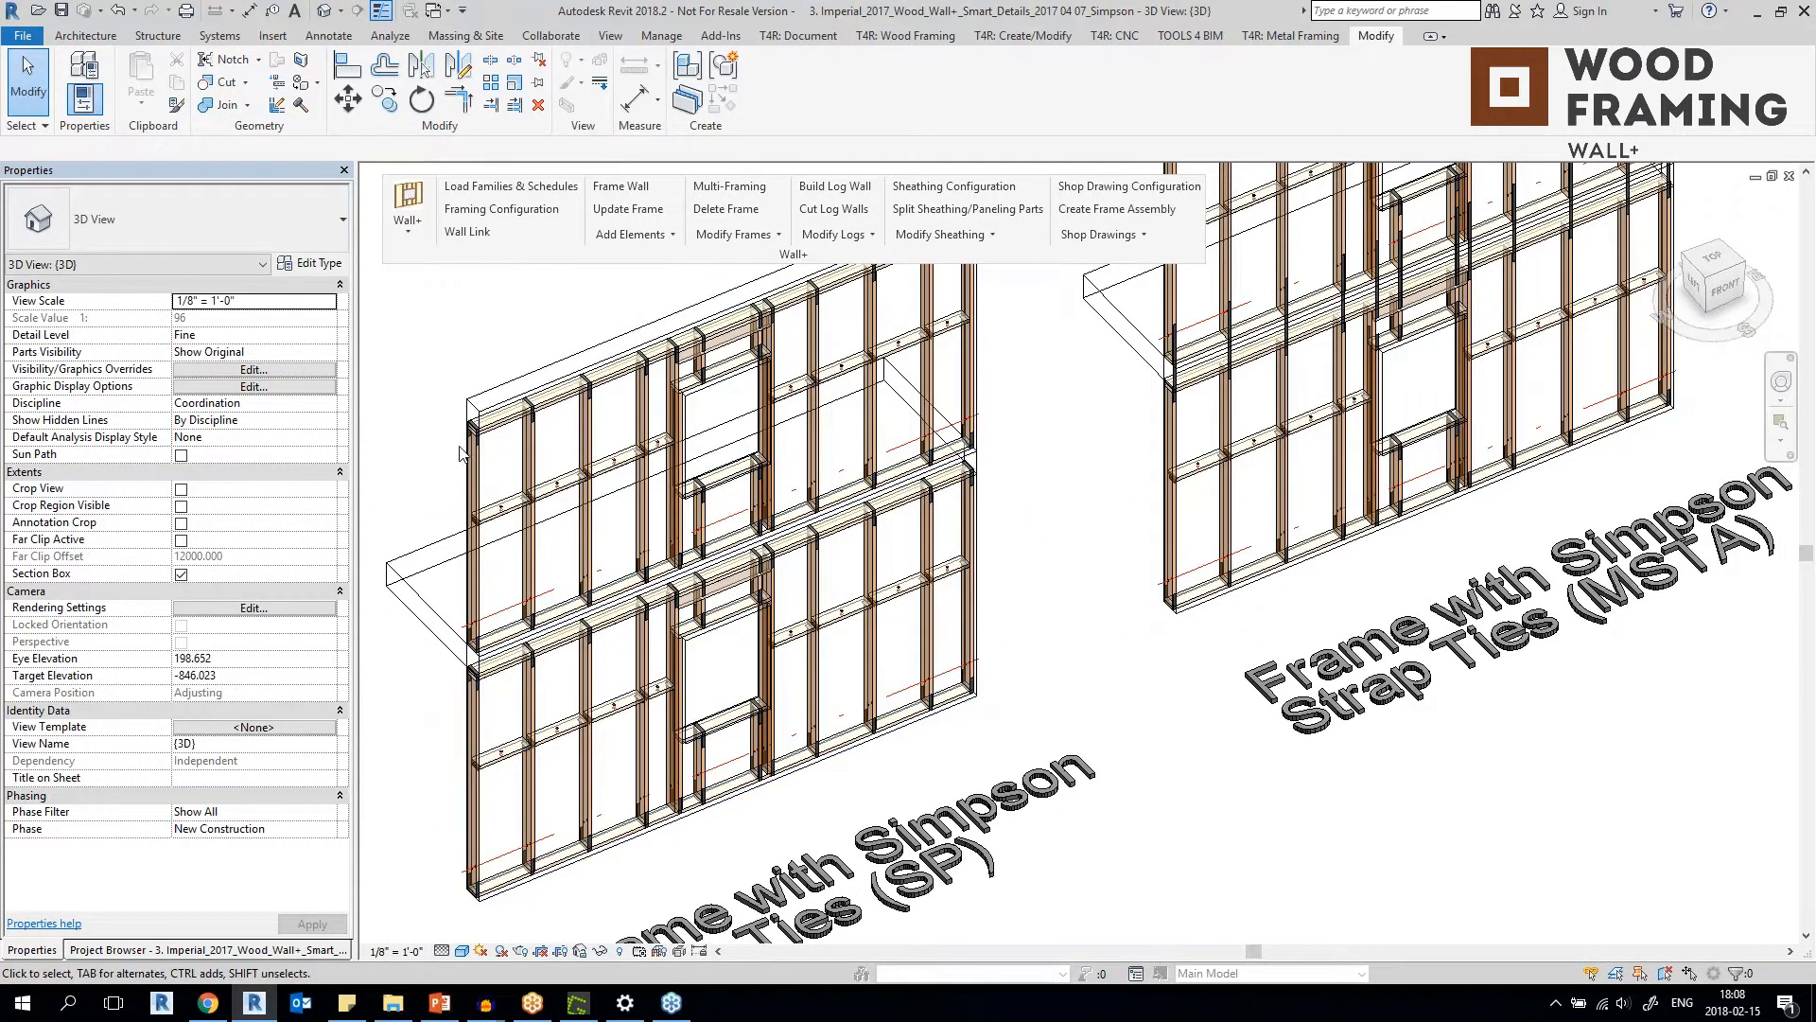
scroll(666, 348, "up", 3)
scroll(668, 350, "down", 4)
middle_click_drag(672, 355, 417, 529)
scroll(988, 459, "up", 2)
middle_click_drag(995, 450, 900, 504)
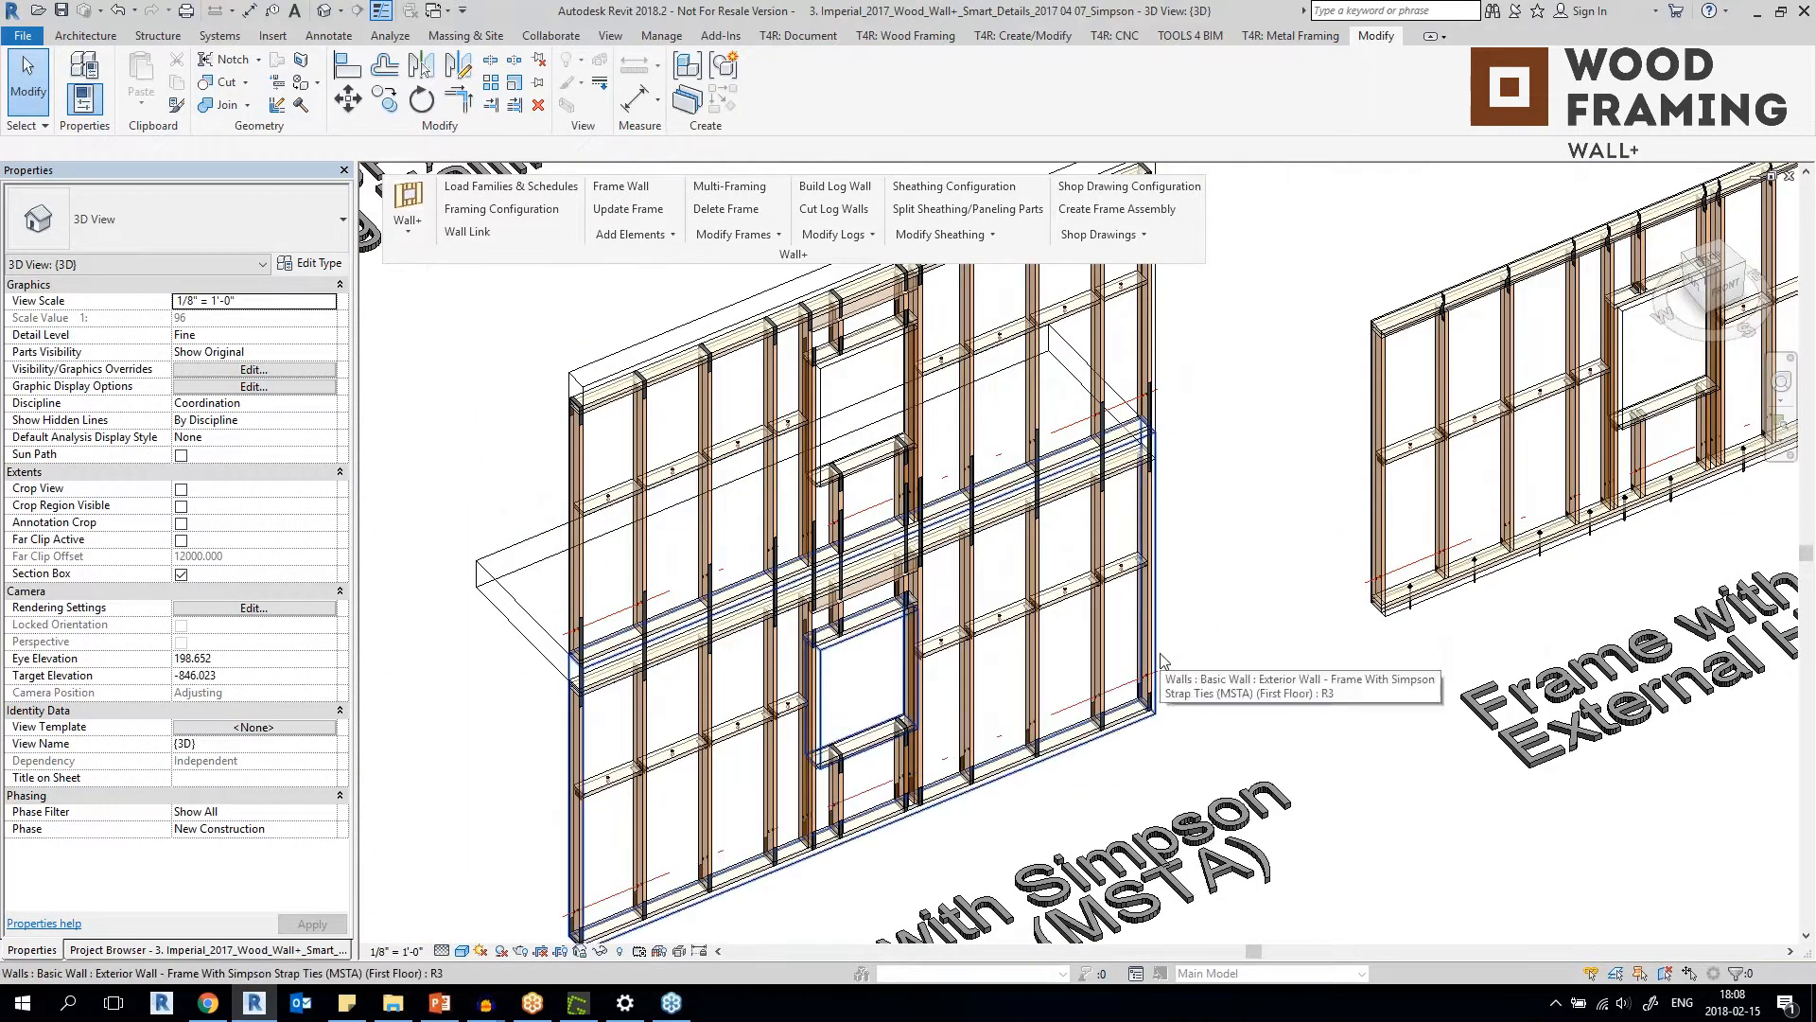
Select the first-floor and last-floor MSTA strap tie walls in turn to check their wall types, and clear the selection.
left_click(1162, 660)
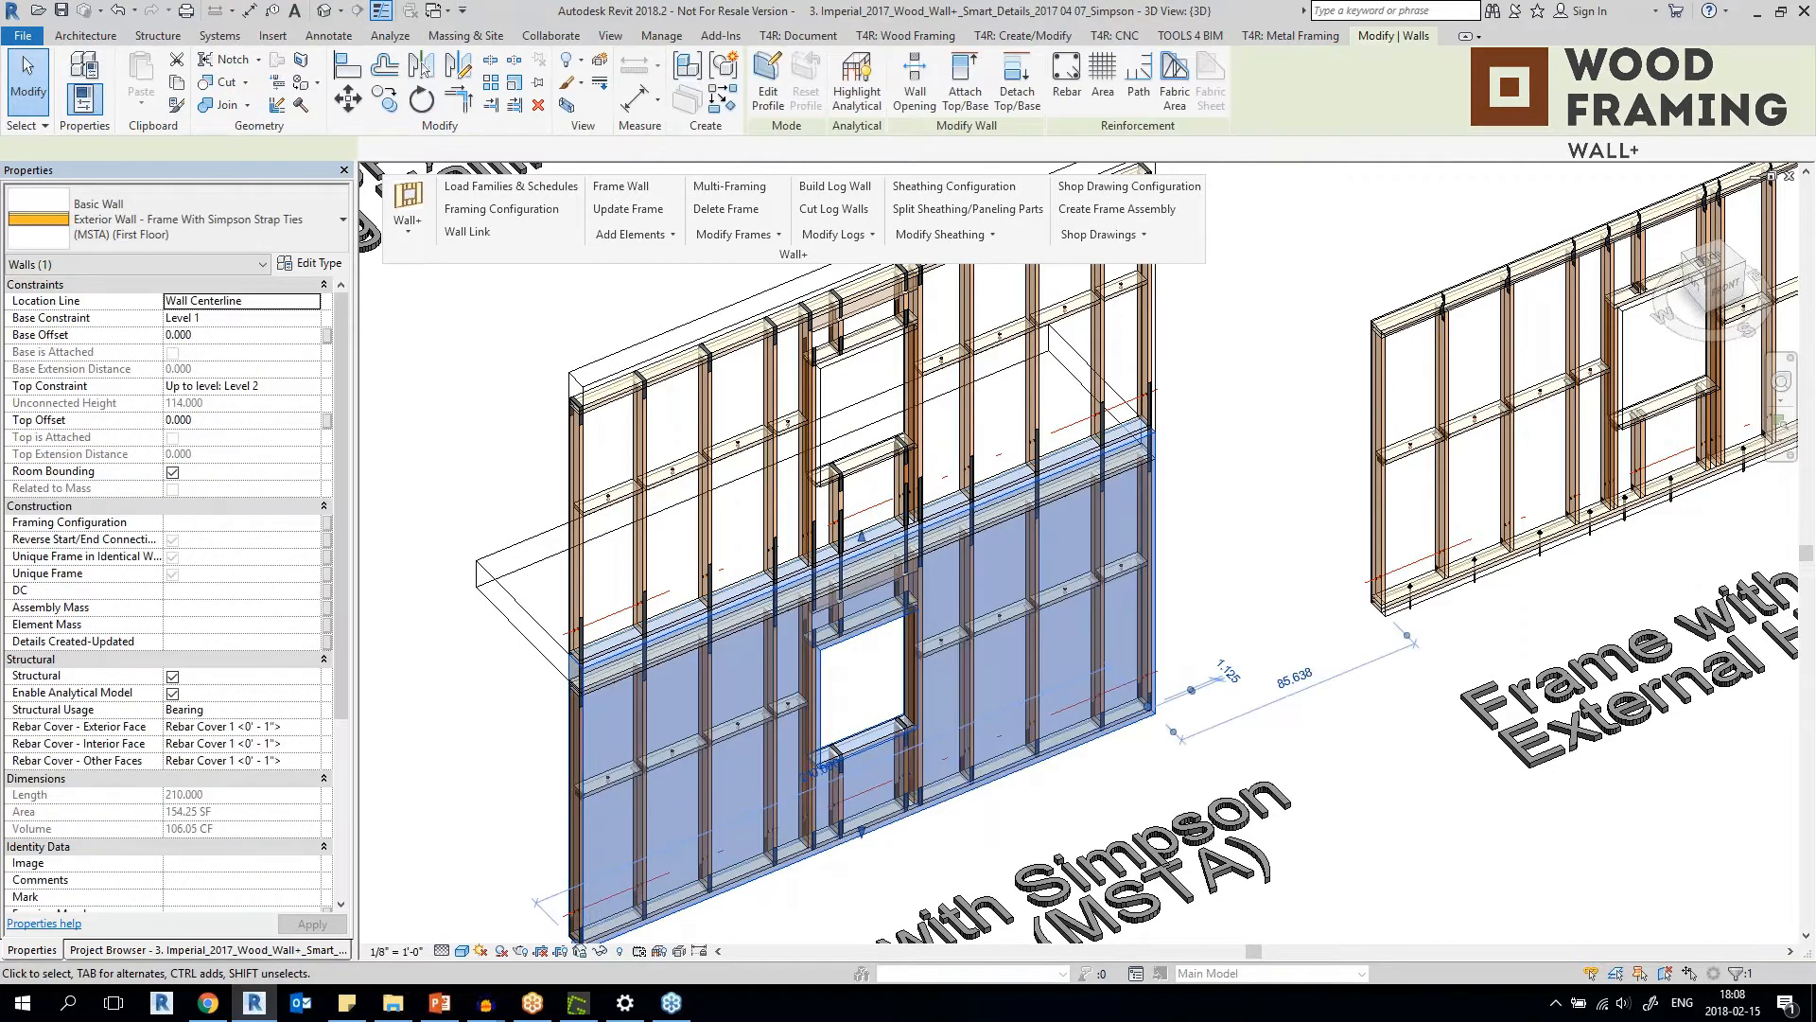
scroll(1121, 388, "up", 1)
left_click(1123, 385)
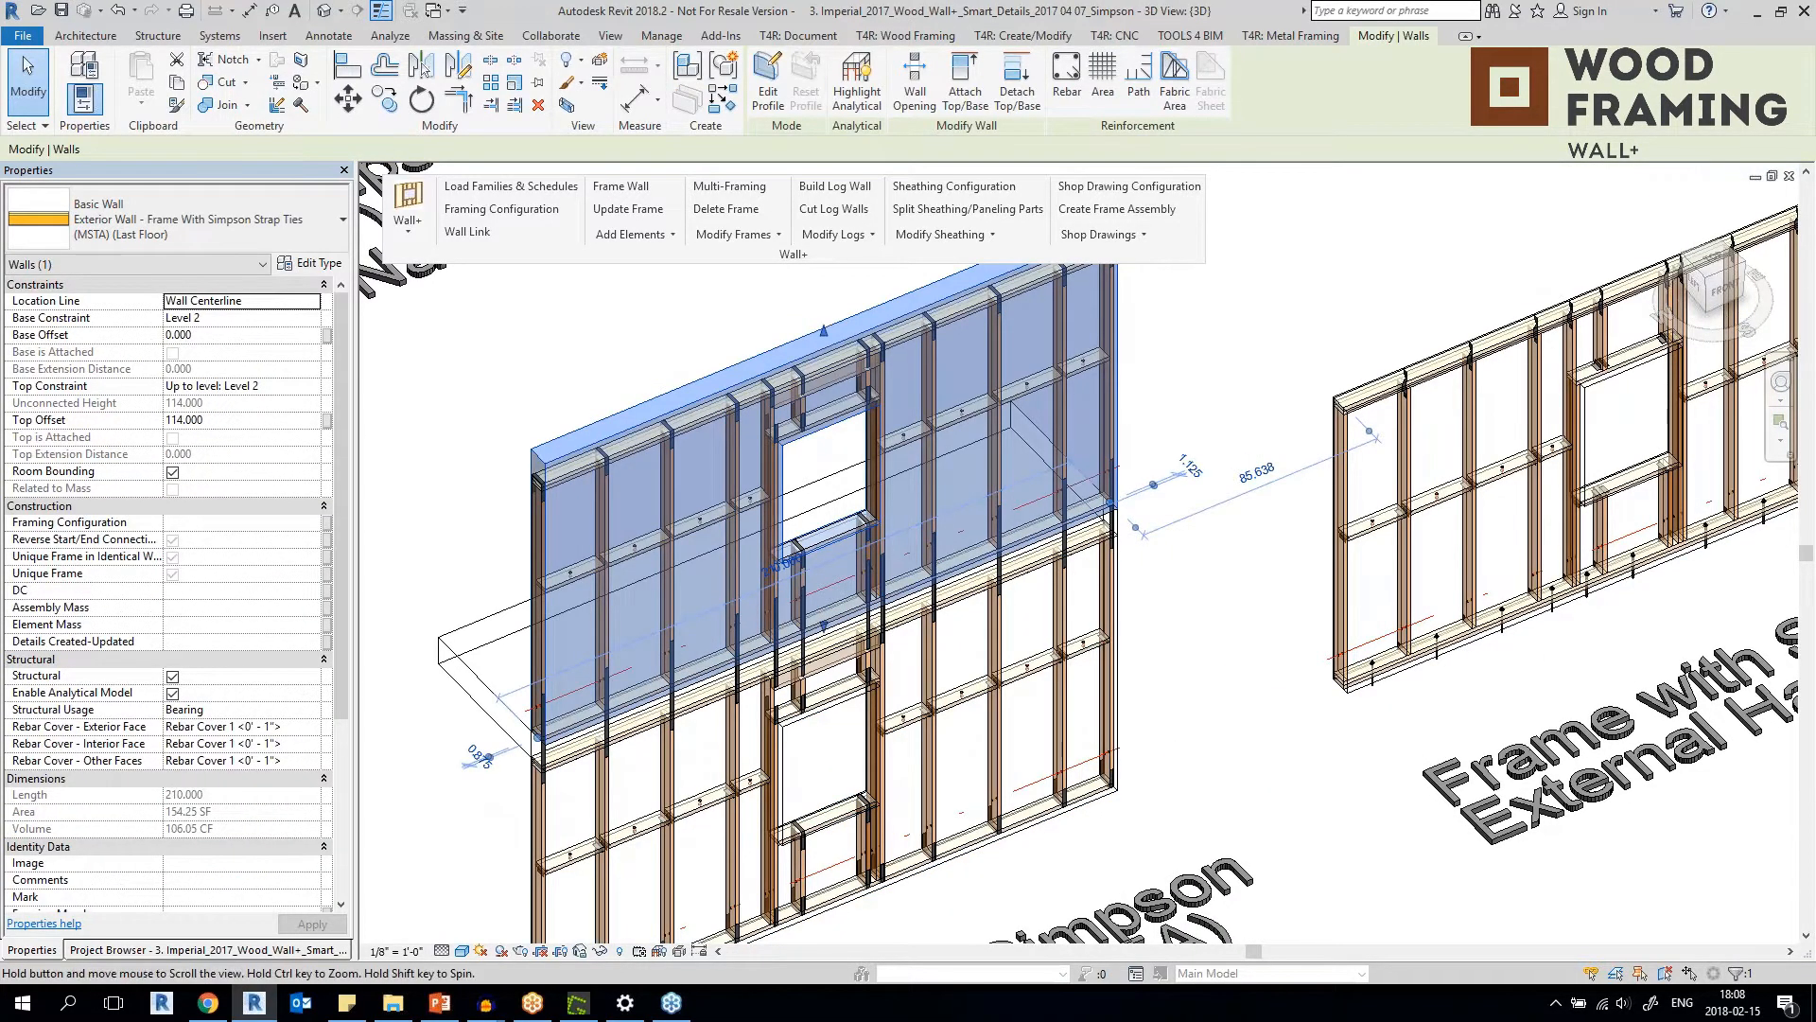
middle_click_drag(823, 568, 829, 539)
key("Escape")
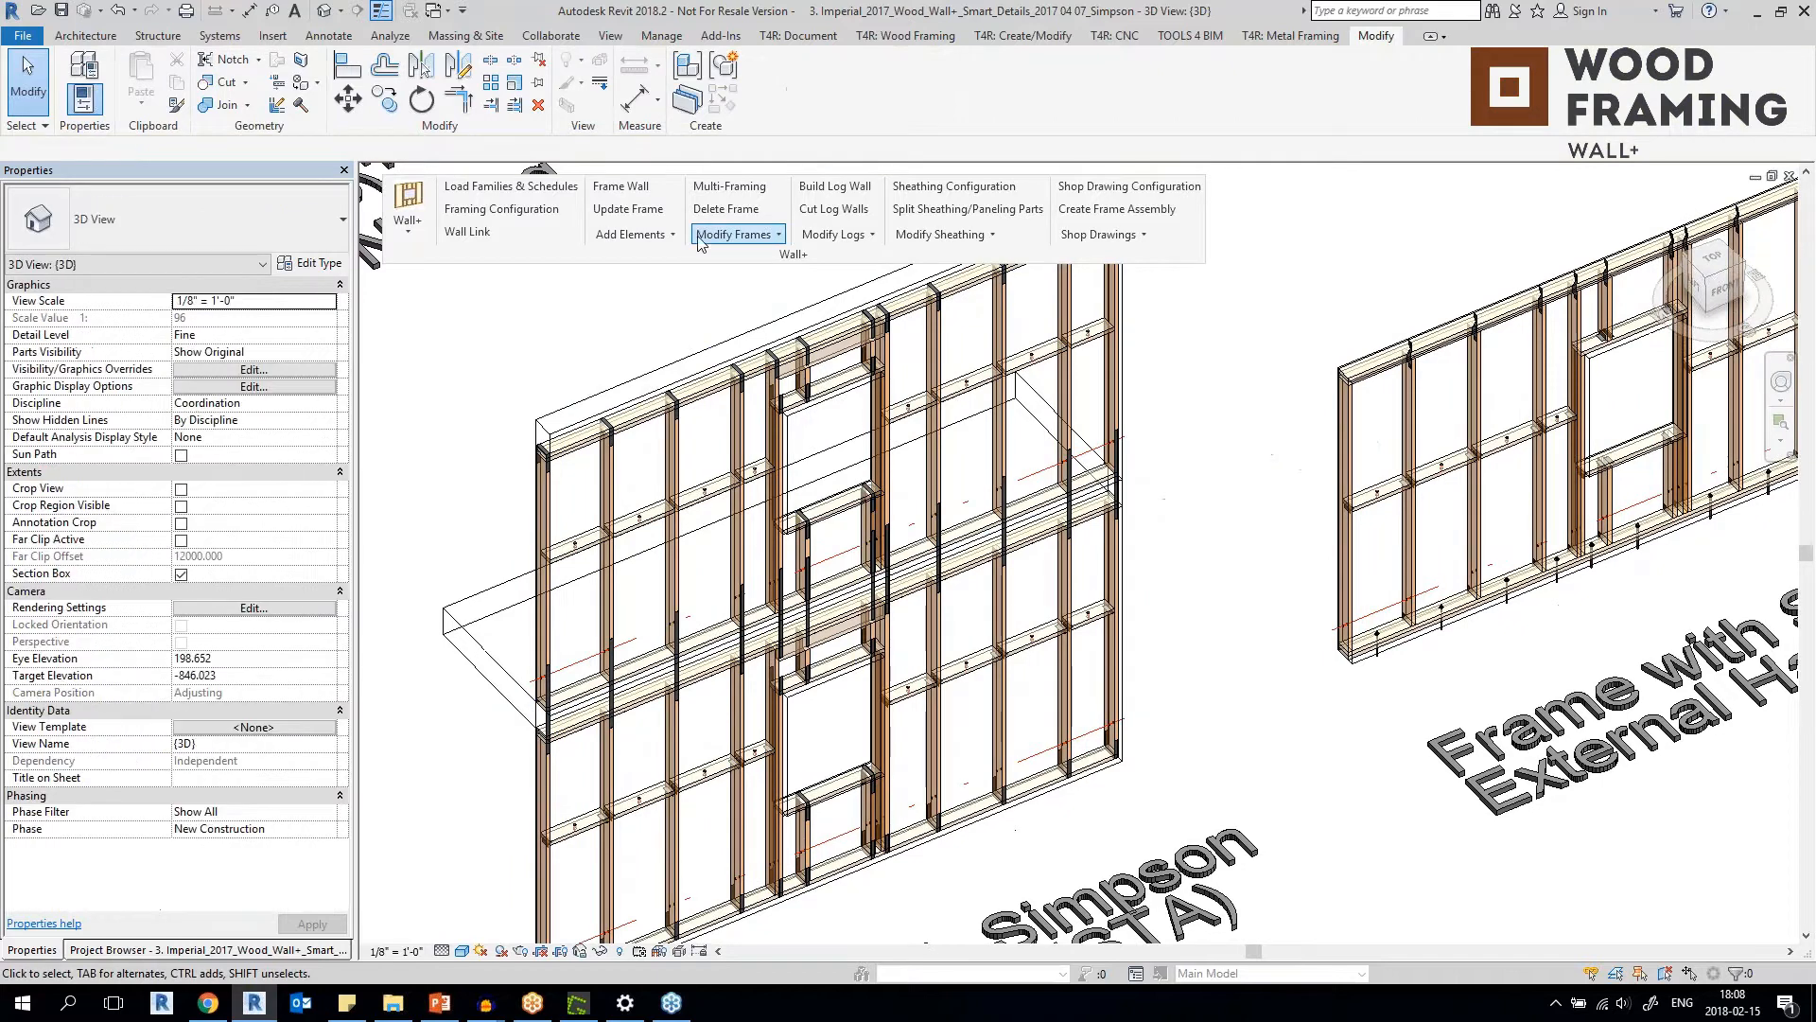
Open the Wall+ Details palette, move it clear of the frames, and view the Frame with Simpson Strap Ties (Last Floor) configuration before closing it.
left_click(646, 236)
left_click(642, 355)
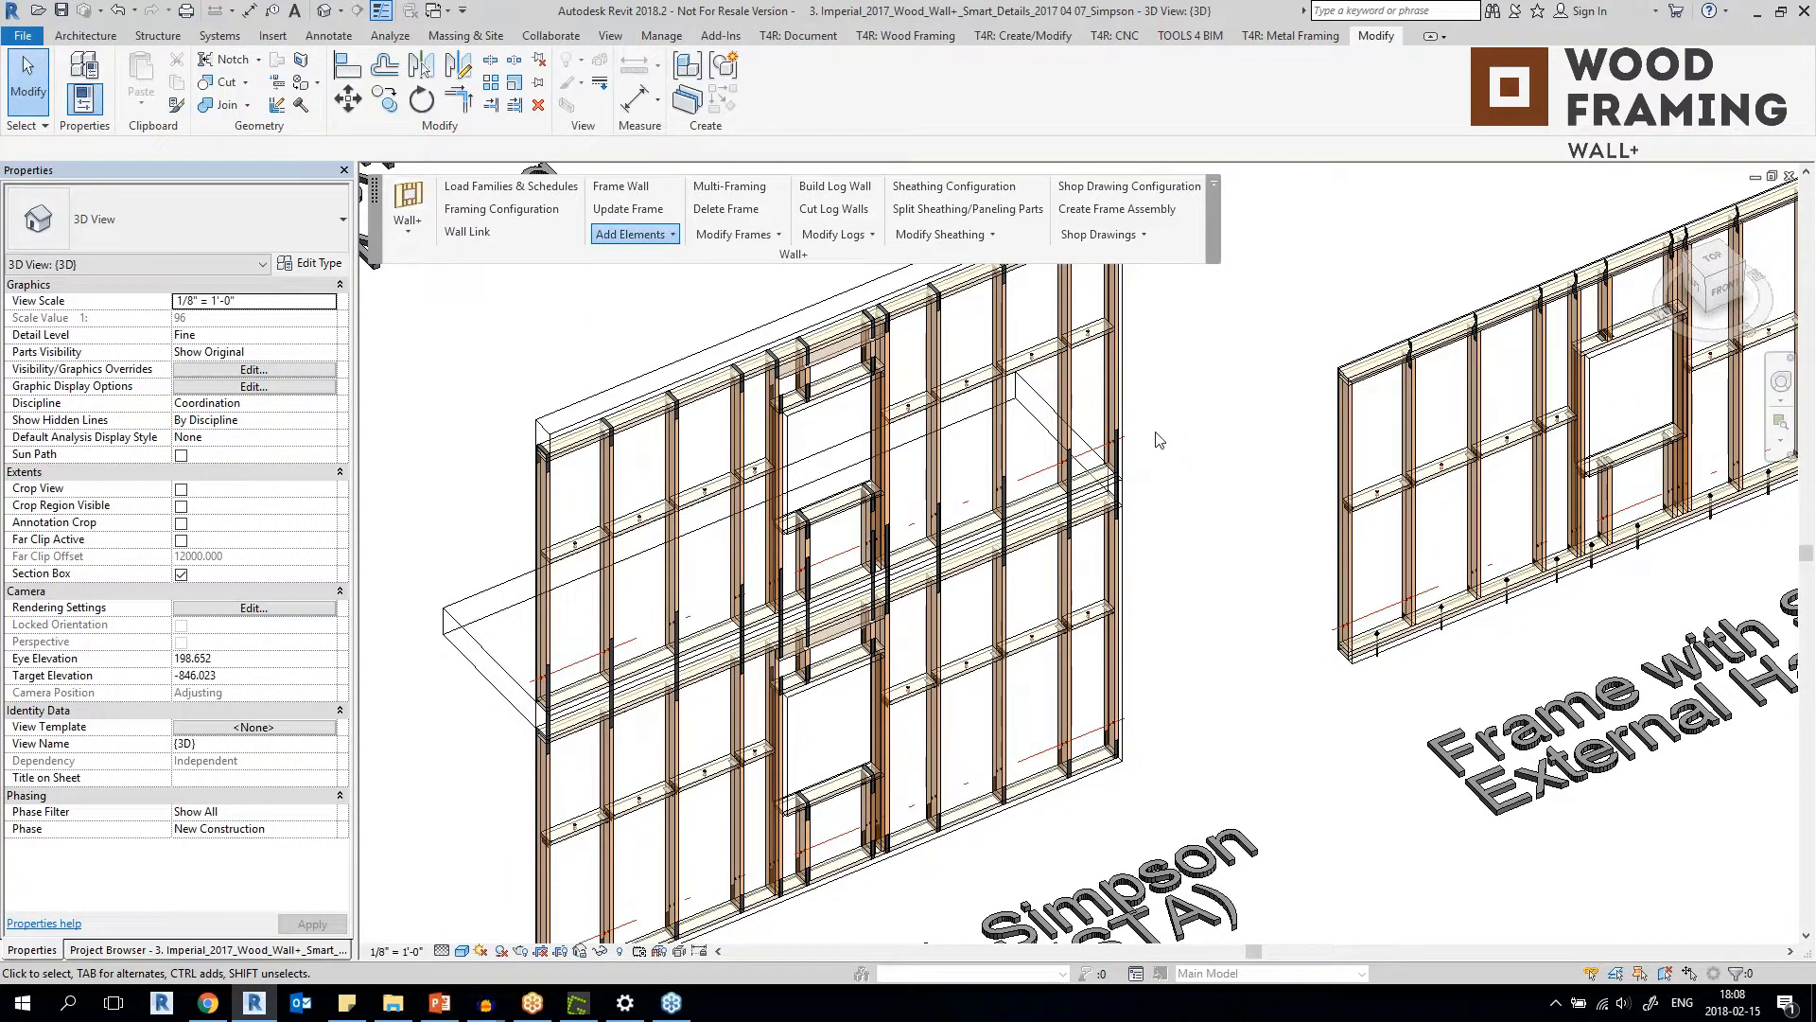
middle_click_drag(1191, 422, 1454, 405)
left_click(900, 386)
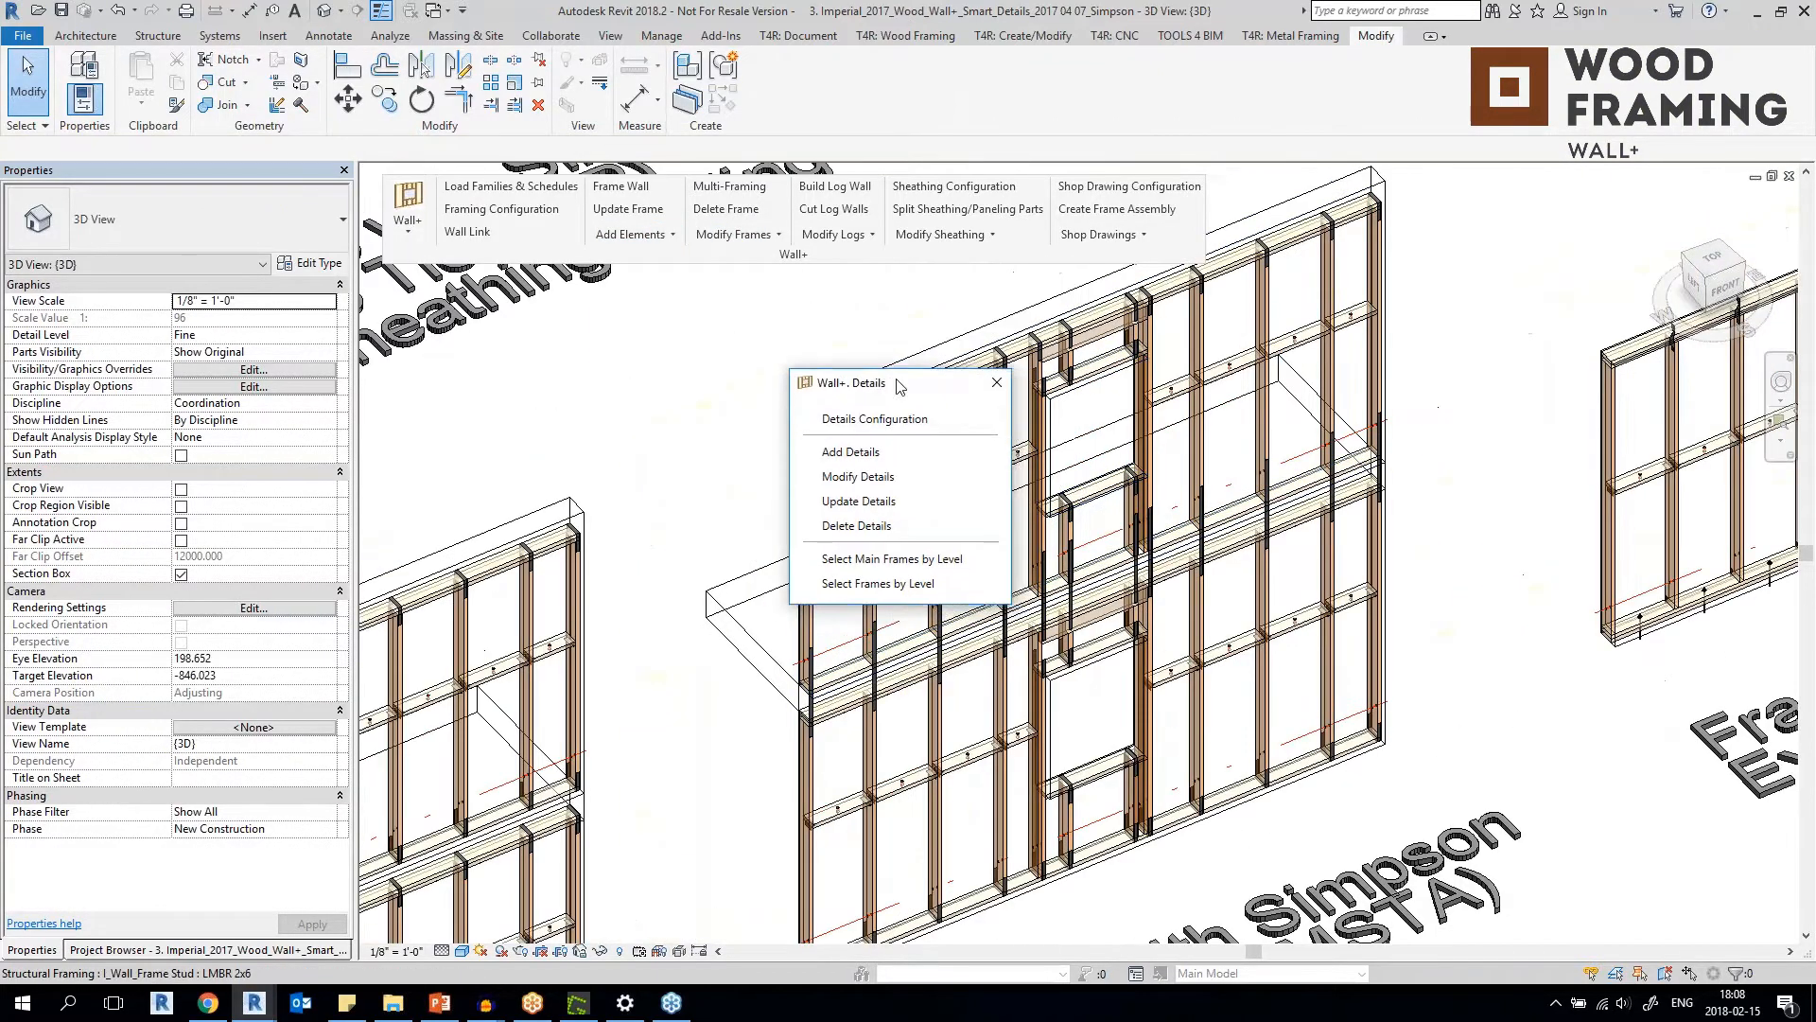
left_click_drag(900, 386, 569, 303)
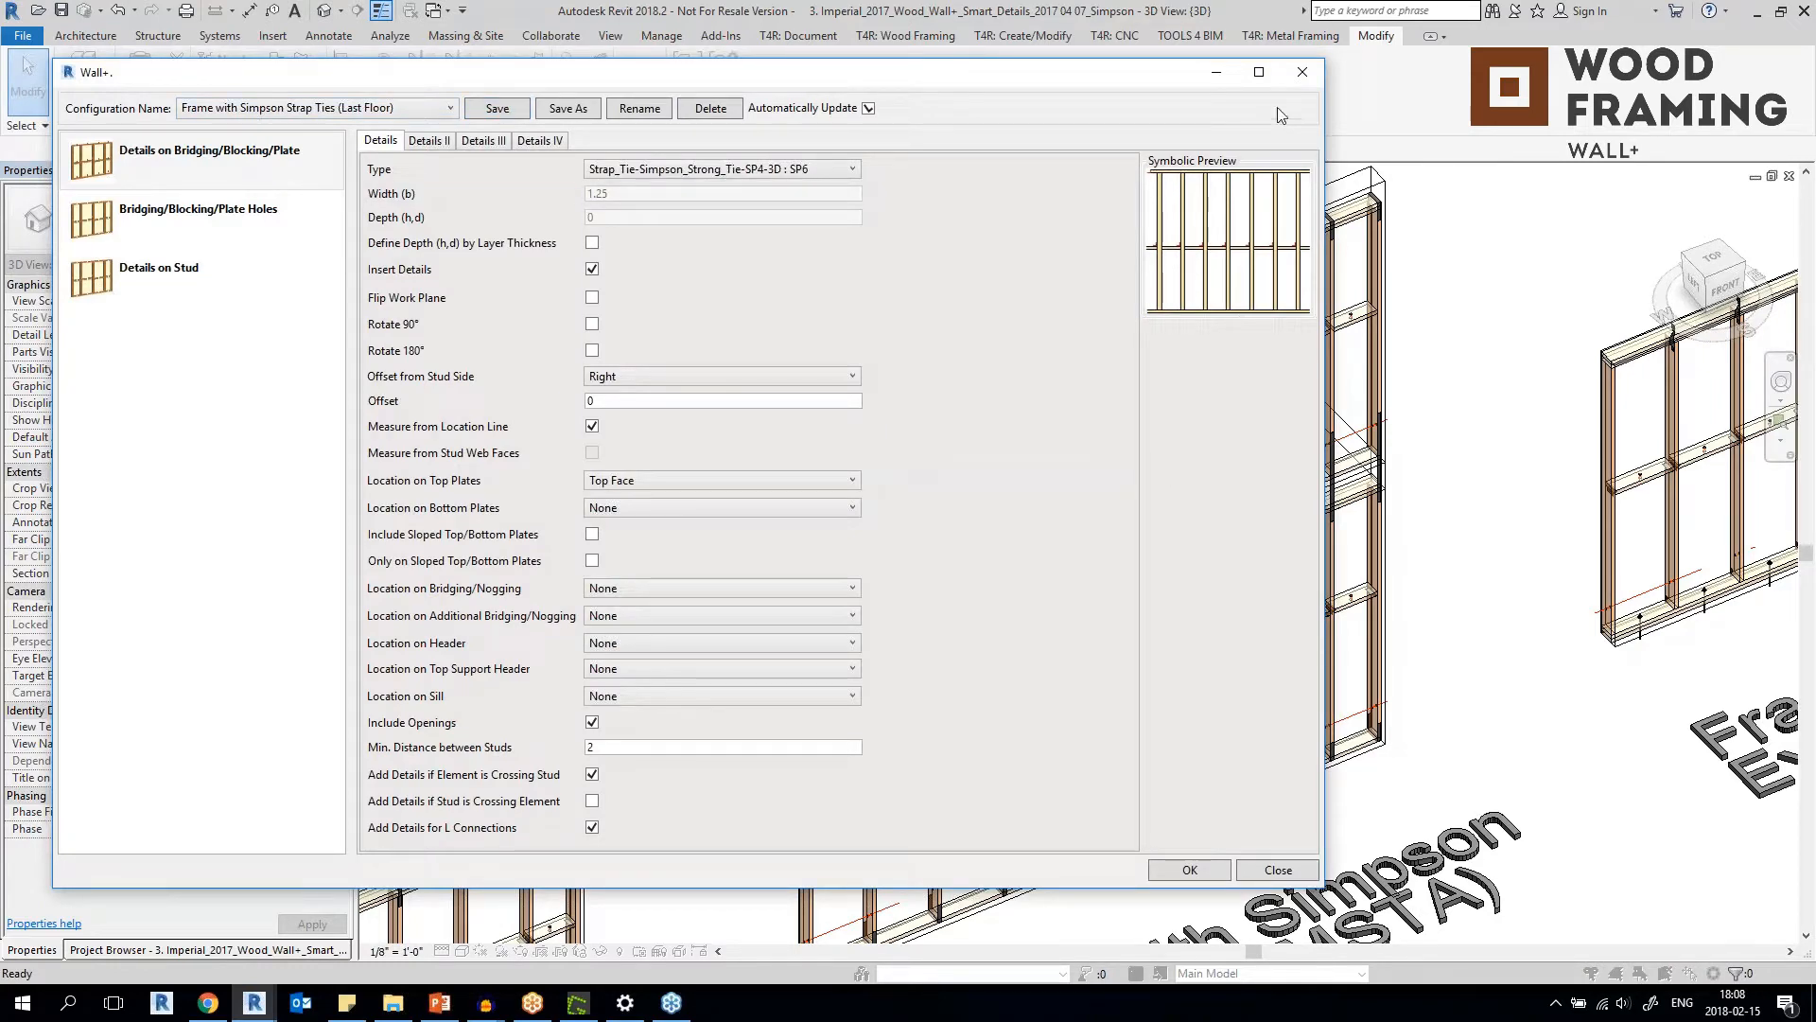
left_click(1305, 72)
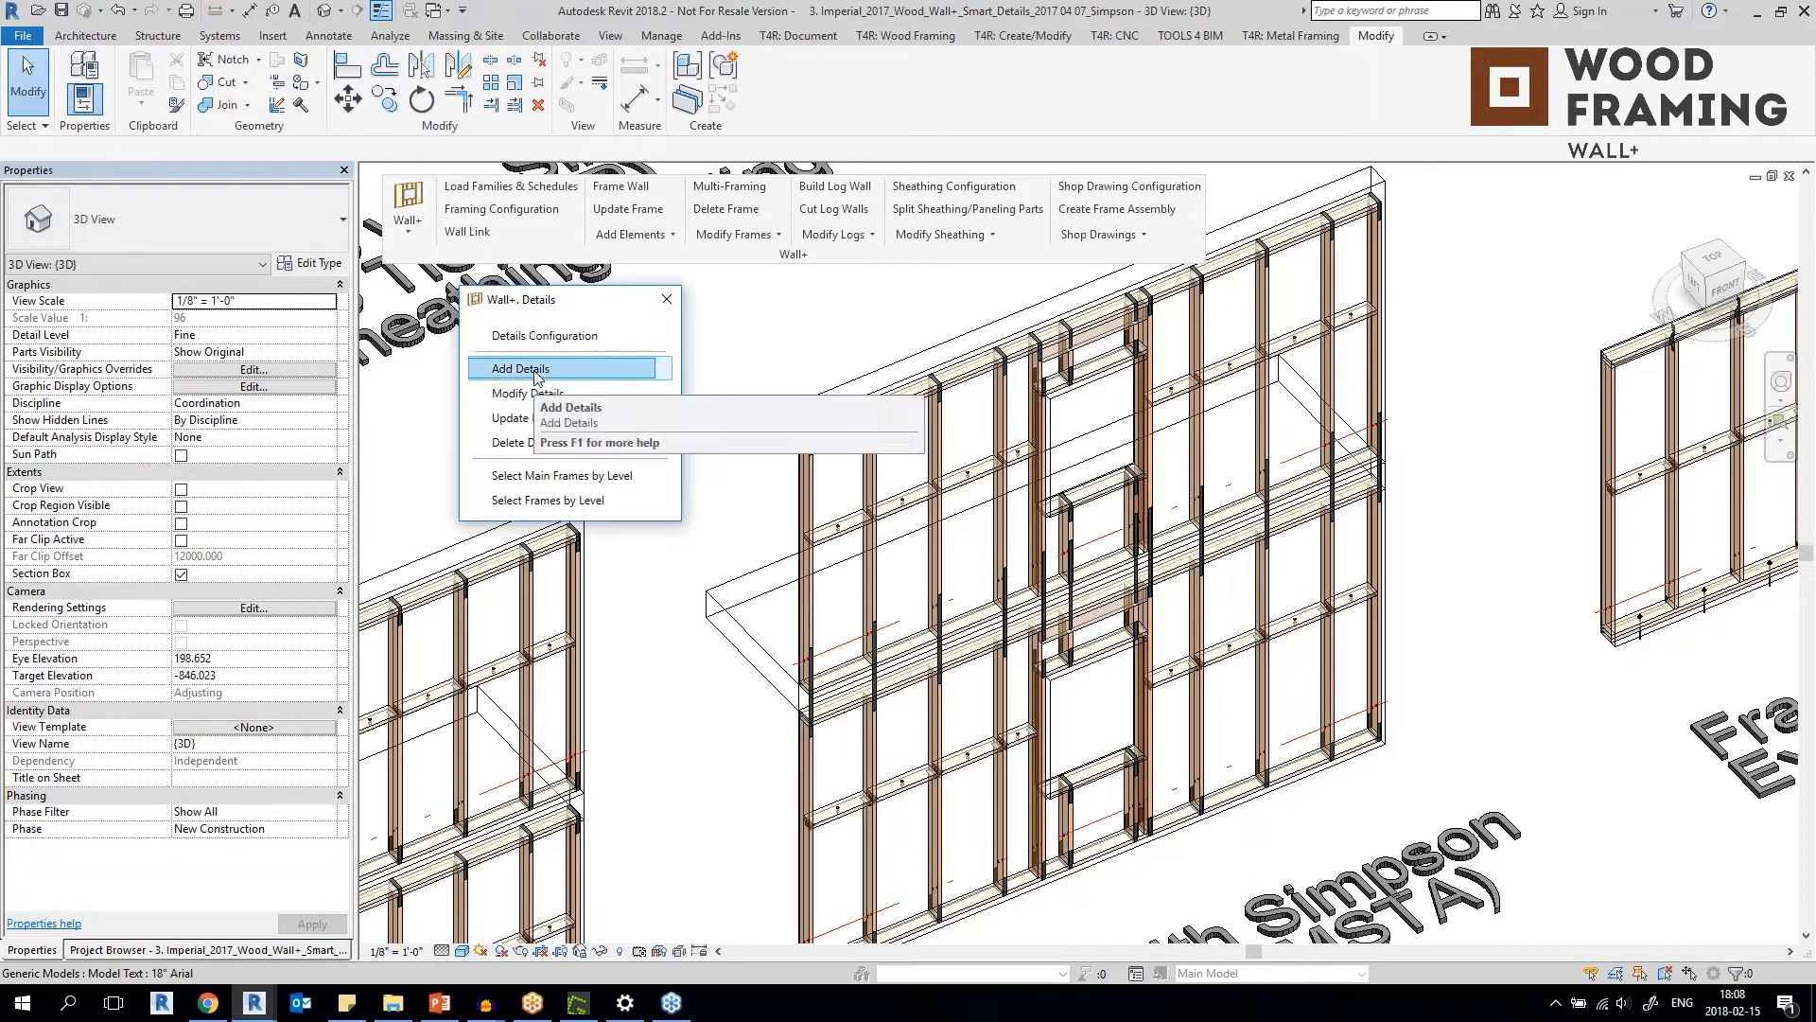
Delete the details from the upper-floor frame of the MSTA strap tie wall.
left_click(529, 443)
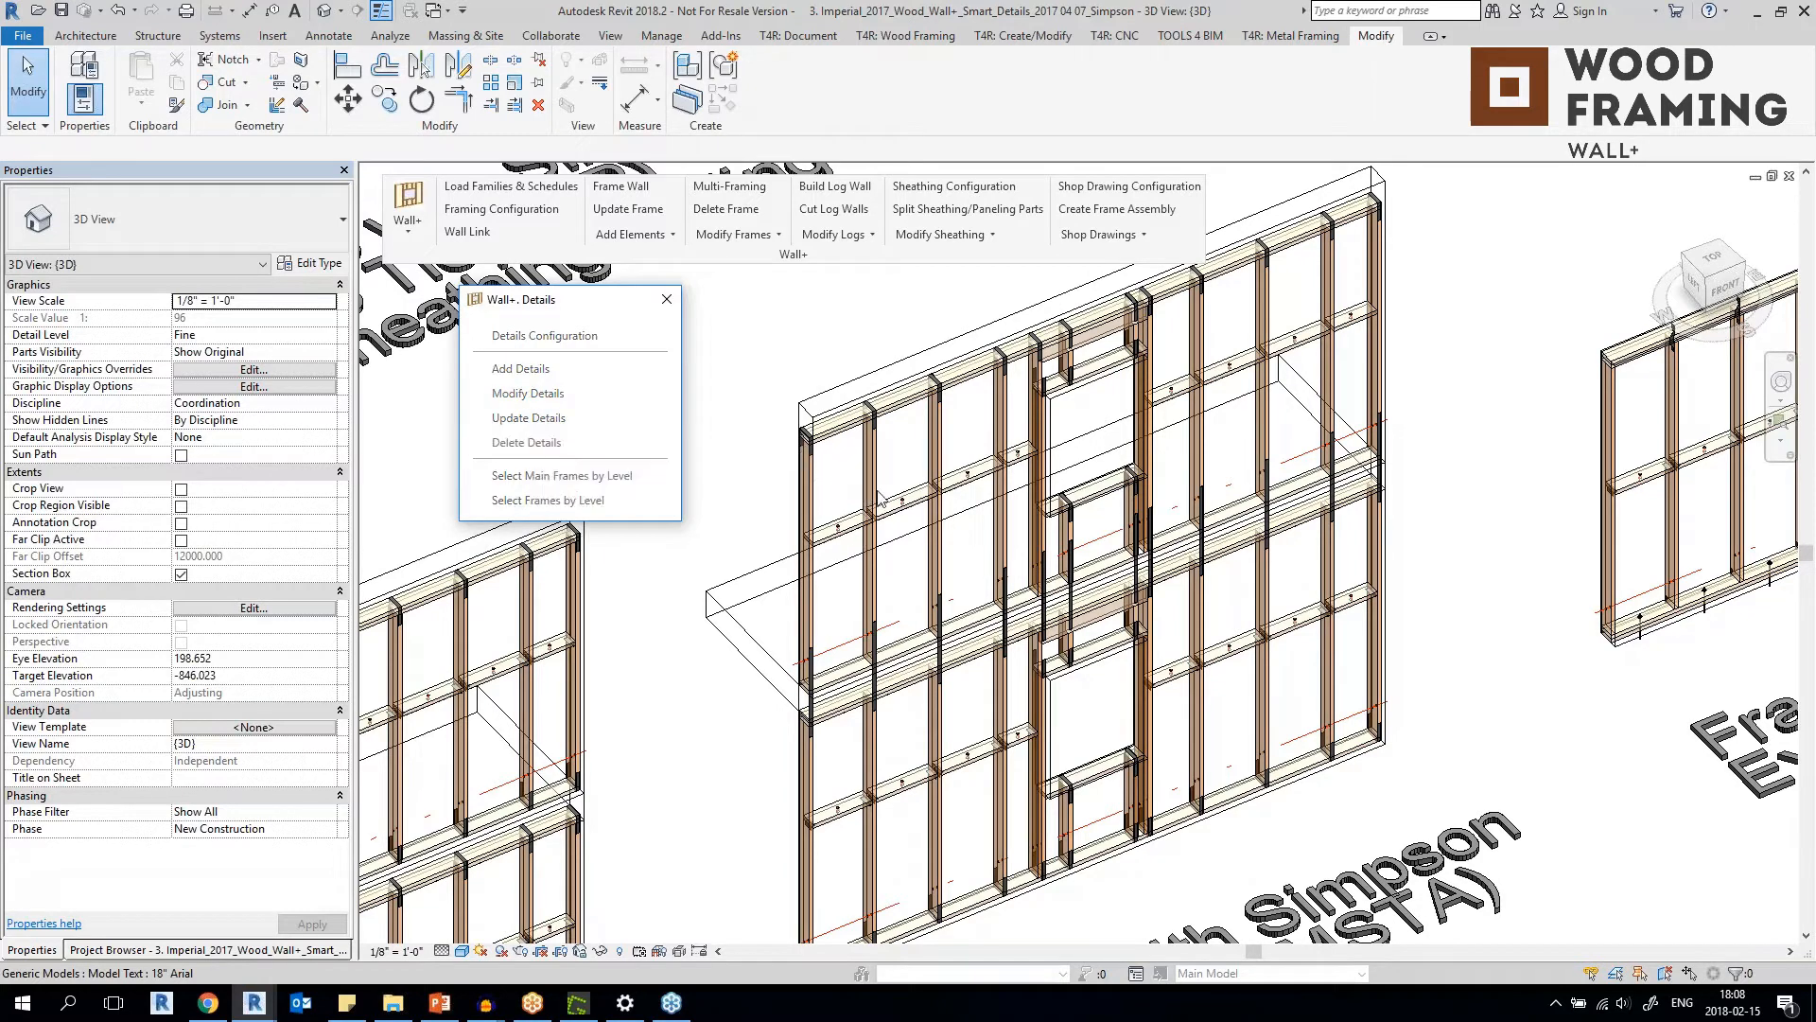
left_click(870, 501)
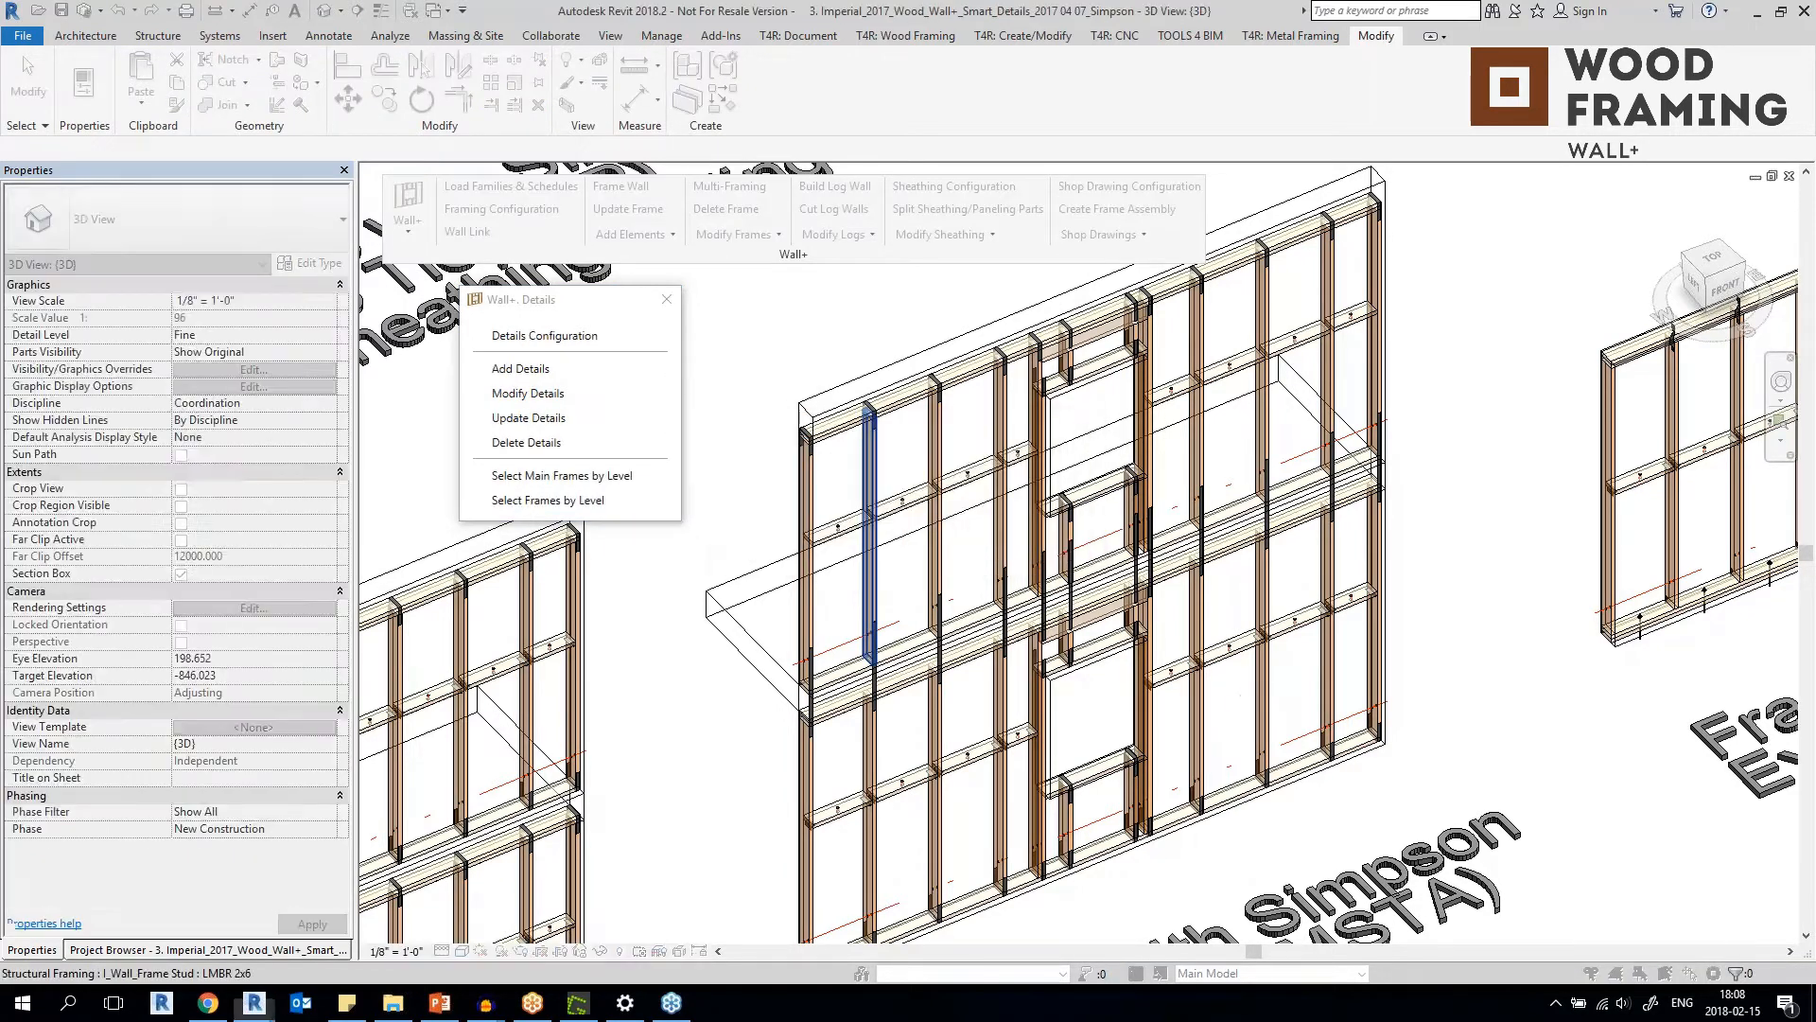
scroll(923, 386, "up", 5)
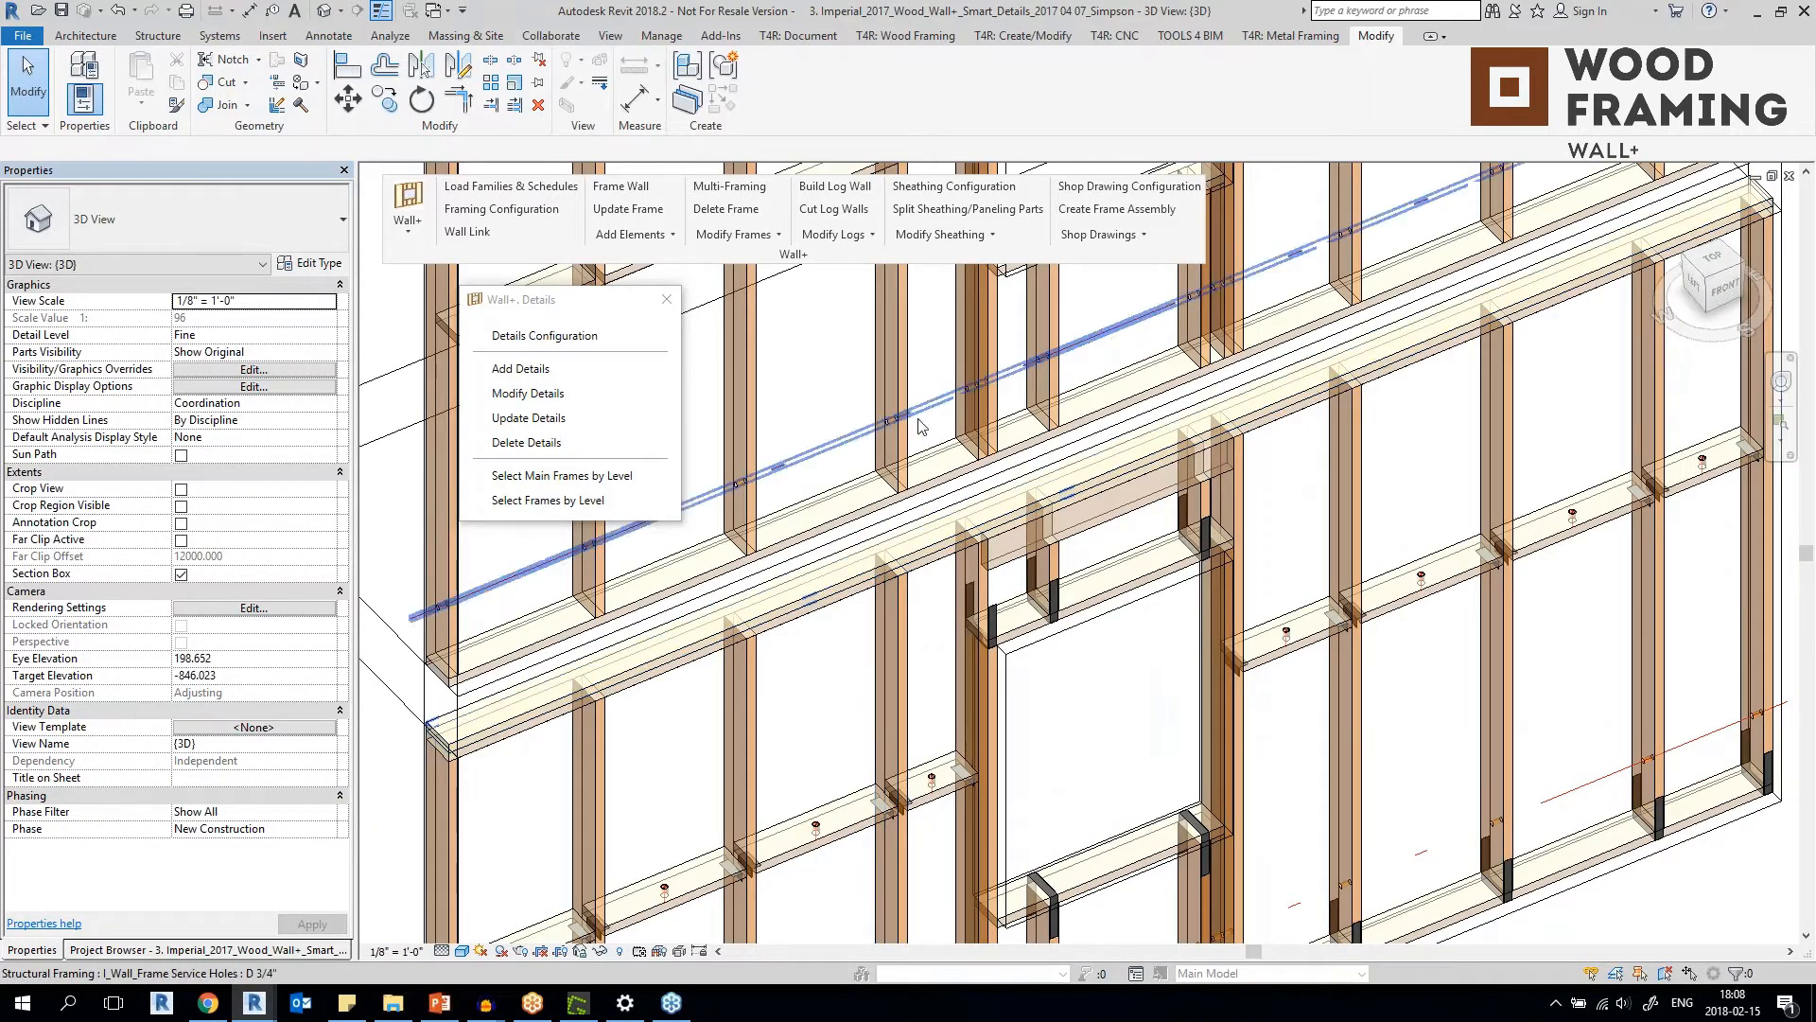
Add details to the upper-floor MSTA frame using the Frame with Simpson Strap Ties (Last Floor) configuration.
scroll(747, 564, "down", 4)
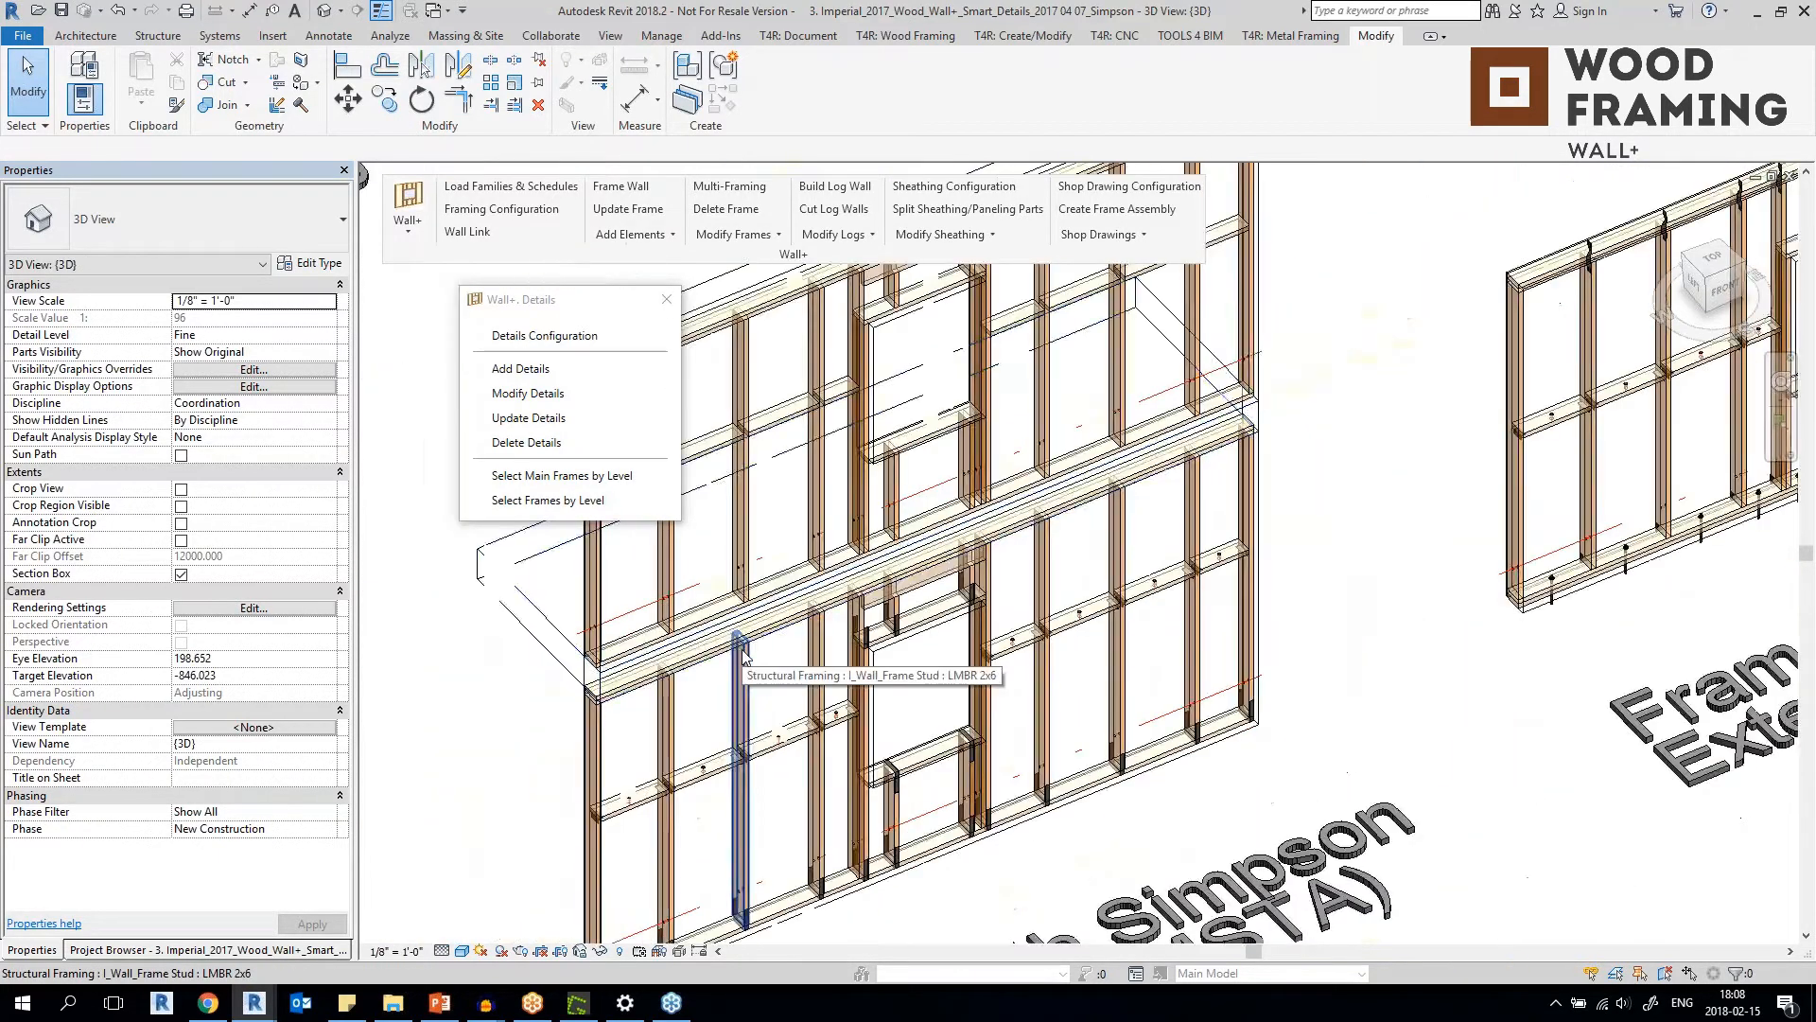
left_click(528, 393)
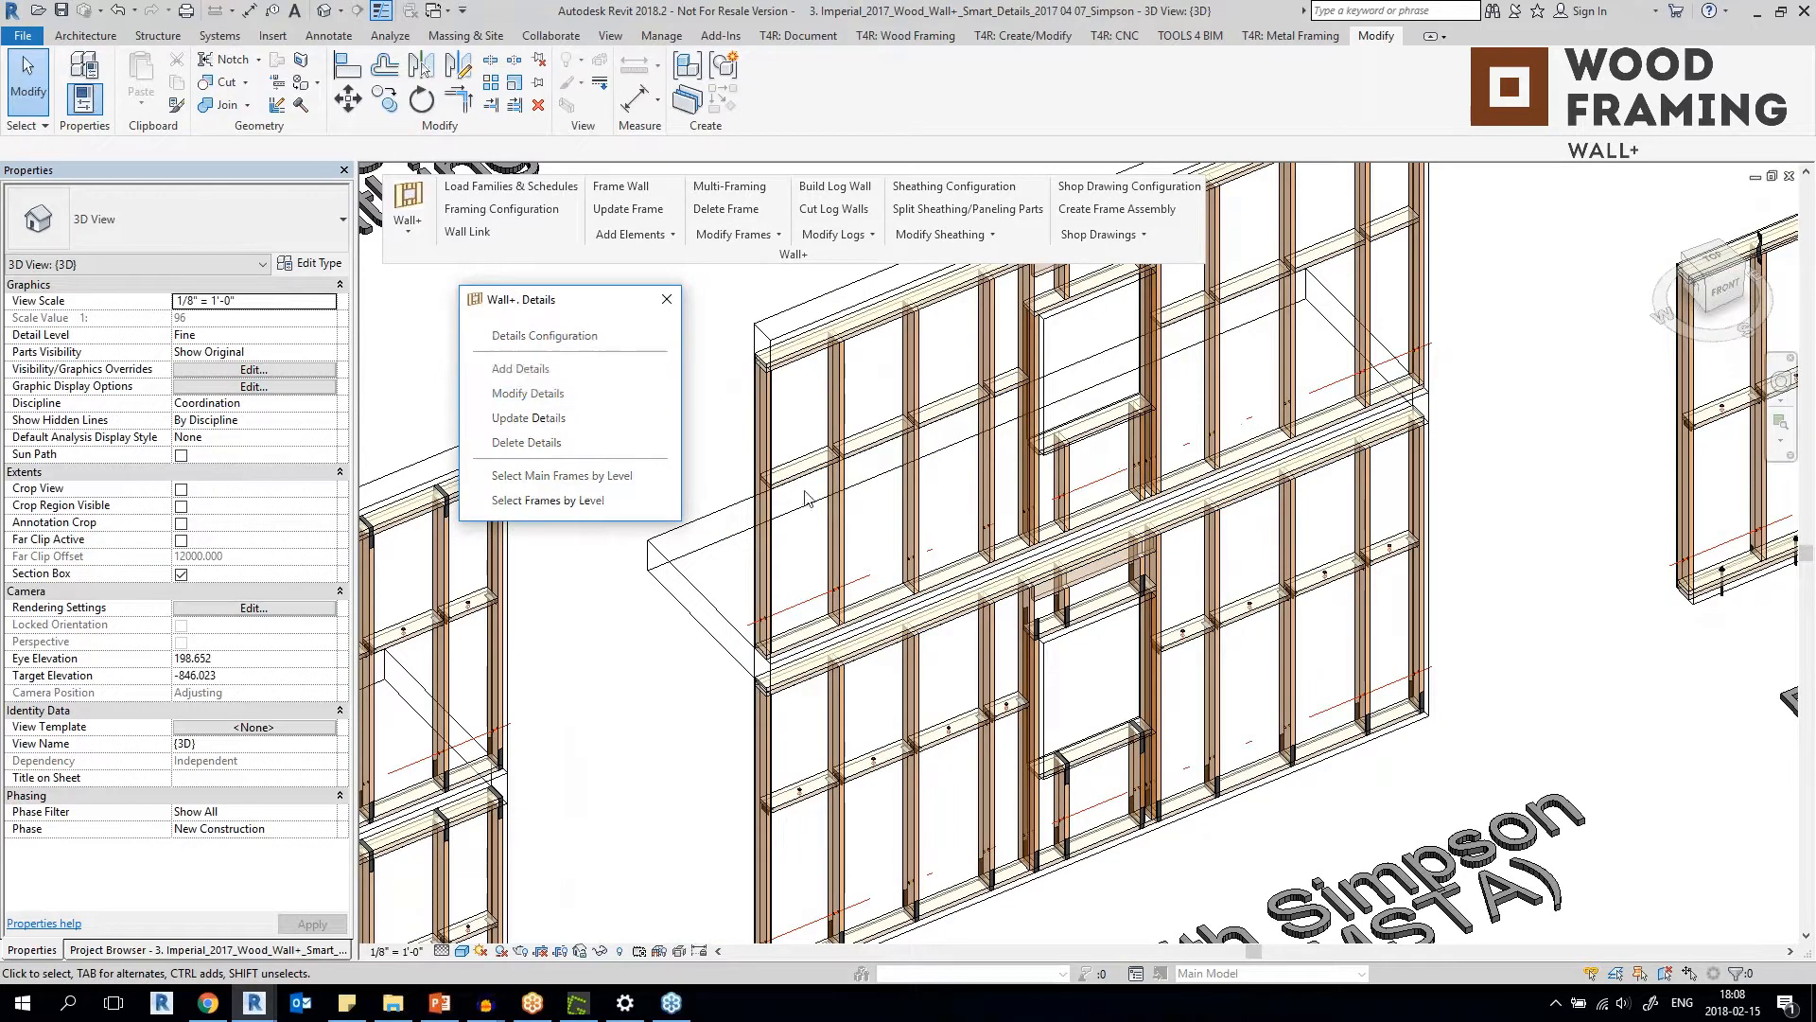
left_click(848, 533)
left_click(956, 486)
left_click(918, 530)
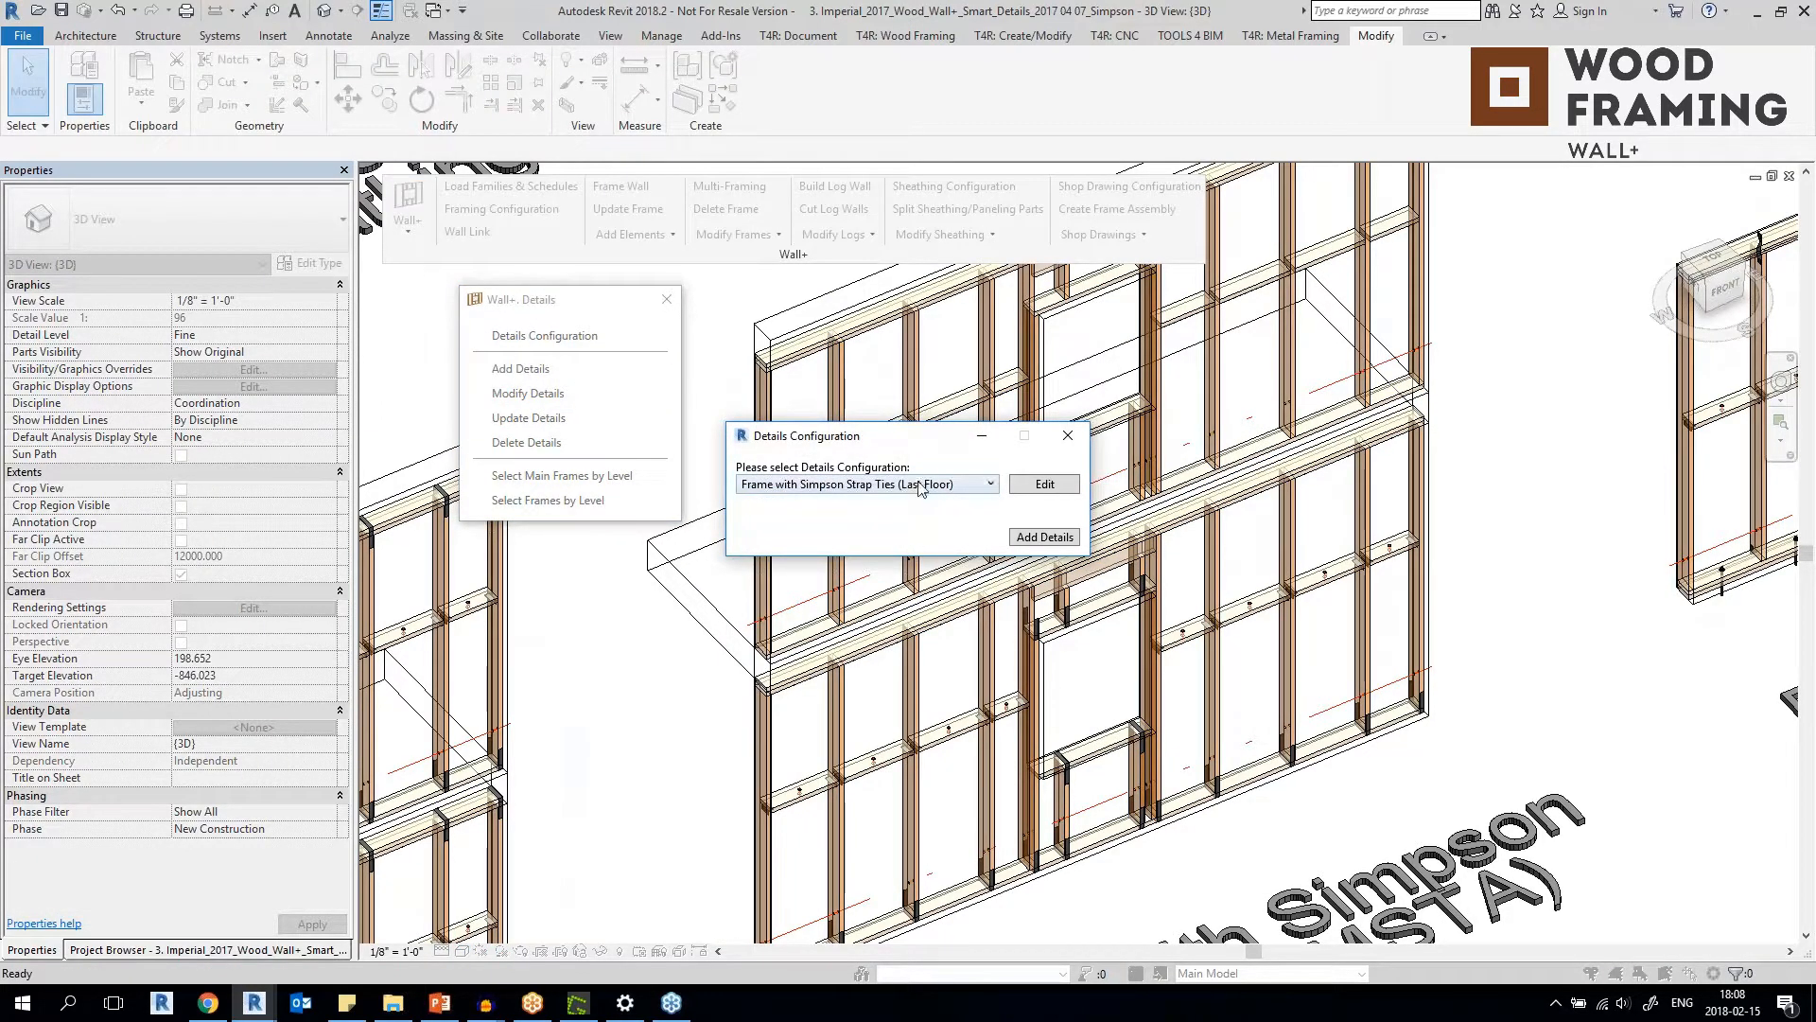
left_click(1042, 537)
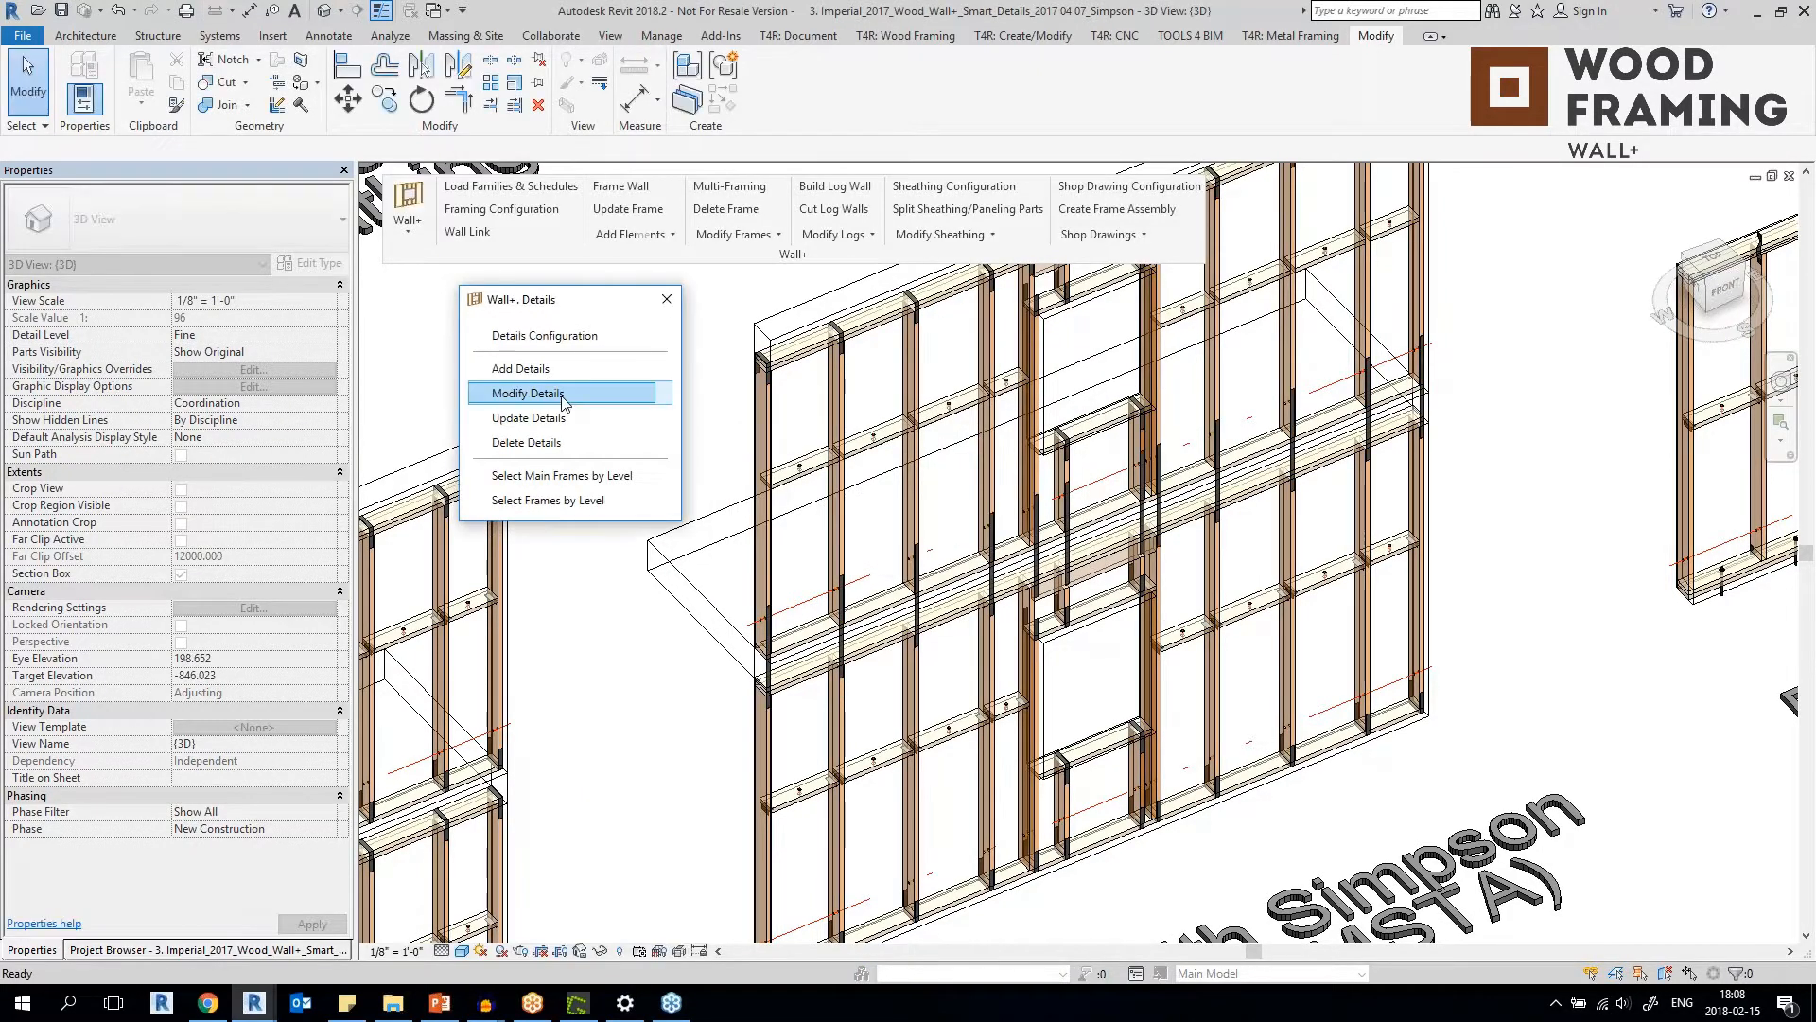
Examine the strap ties between the two MSTA floors and the connectors of the frame with Simpson External Hangers.
middle_click_drag(886, 537, 971, 845, "shift")
left_click(1047, 511)
middle_click_drag(1047, 511, 1192, 638, "shift")
scroll(1192, 636, "down", 3)
middle_click_drag(1448, 497, 945, 637)
scroll(1169, 597, "up", 3)
scroll(1169, 598, "up", 2)
left_click(1058, 734)
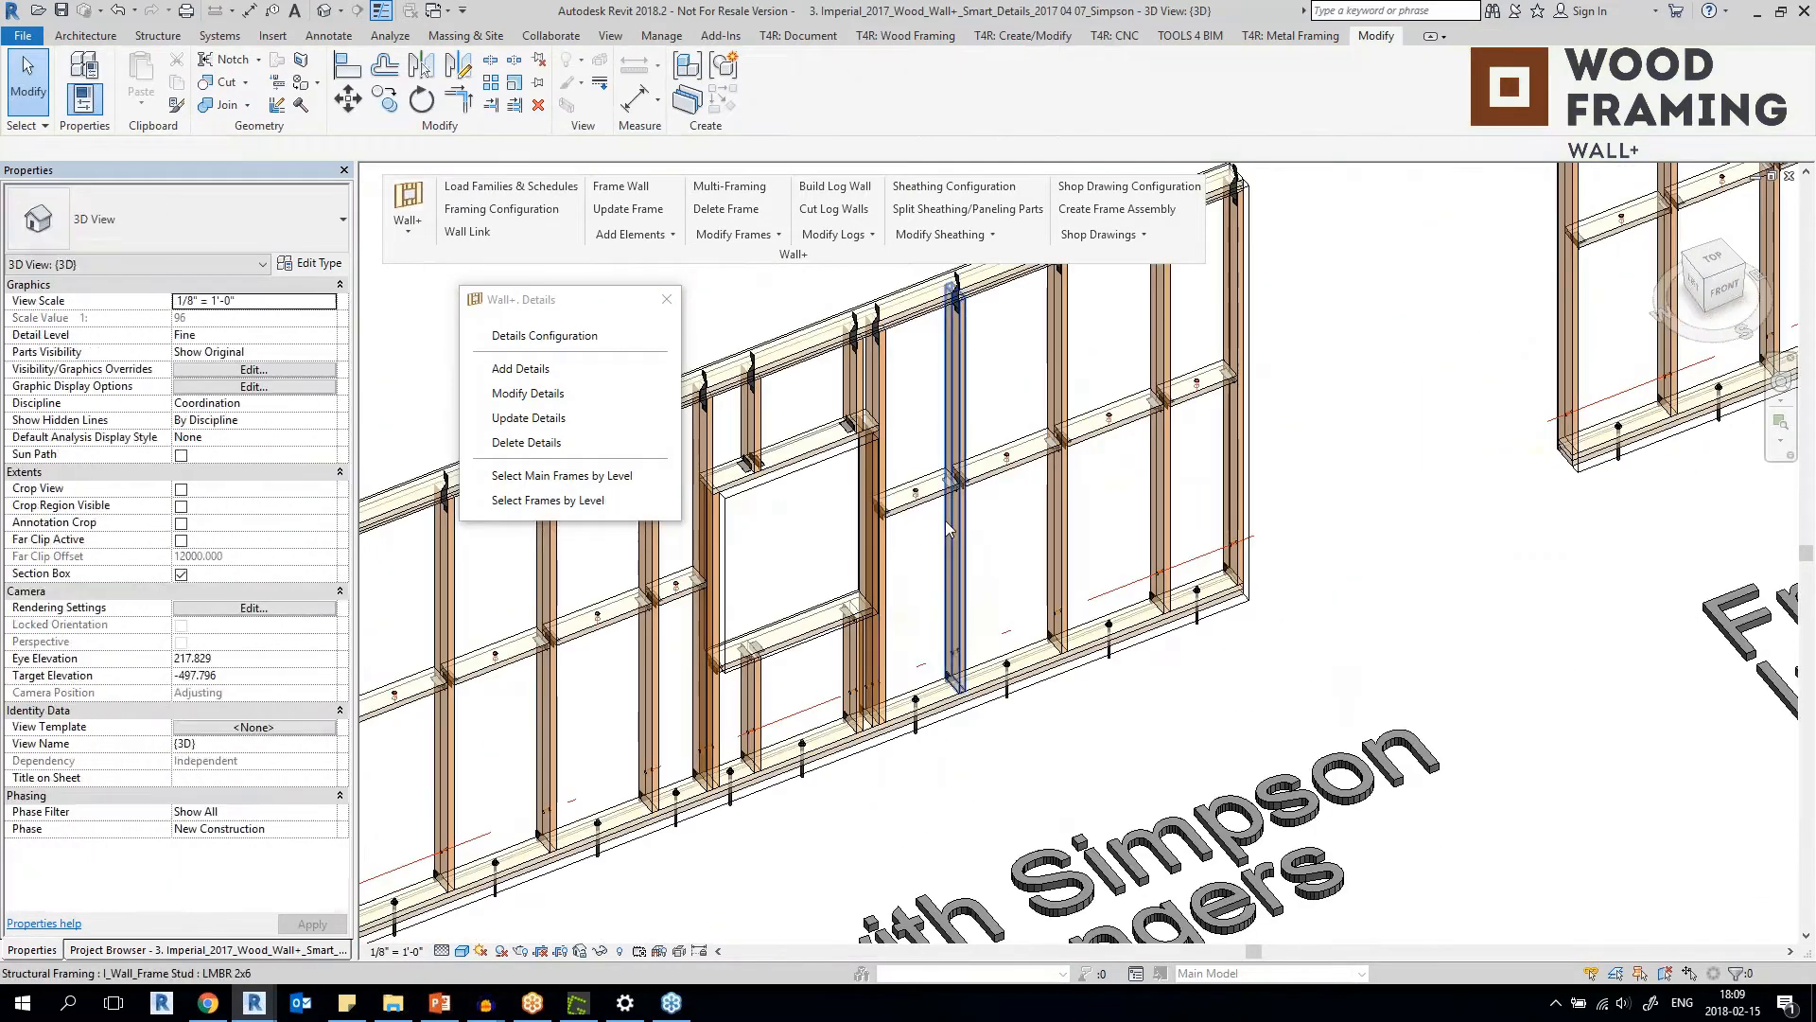
Select an H2A-E seismic and hurricane tie on the top plate of the External Hangers frame to identify it.
scroll(956, 527, "down", 2)
middle_click_drag(956, 527, 1116, 463)
scroll(927, 433, "up", 3)
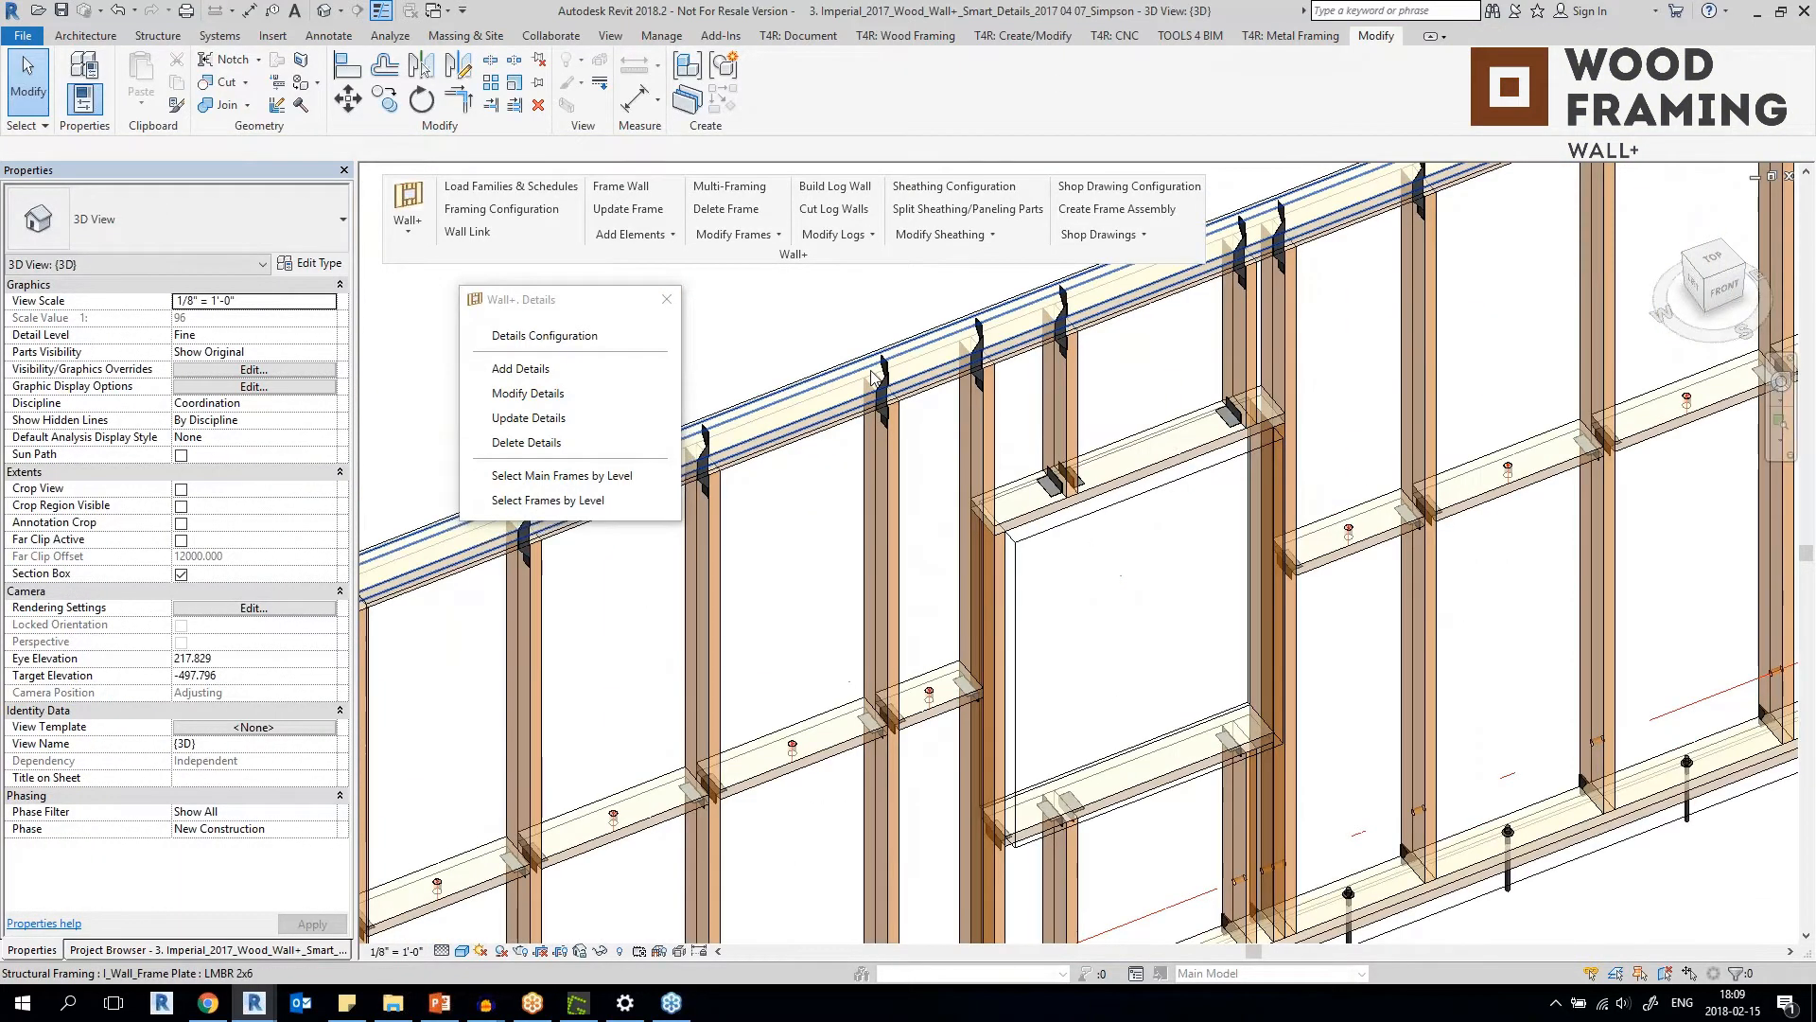
left_click(886, 376)
scroll(885, 376, "down", 4)
Look over the frame with Simpson Internal Hangers and select an H2A-E tie on the top plate of the frame beyond it.
middle_click_drag(1400, 312, 833, 539)
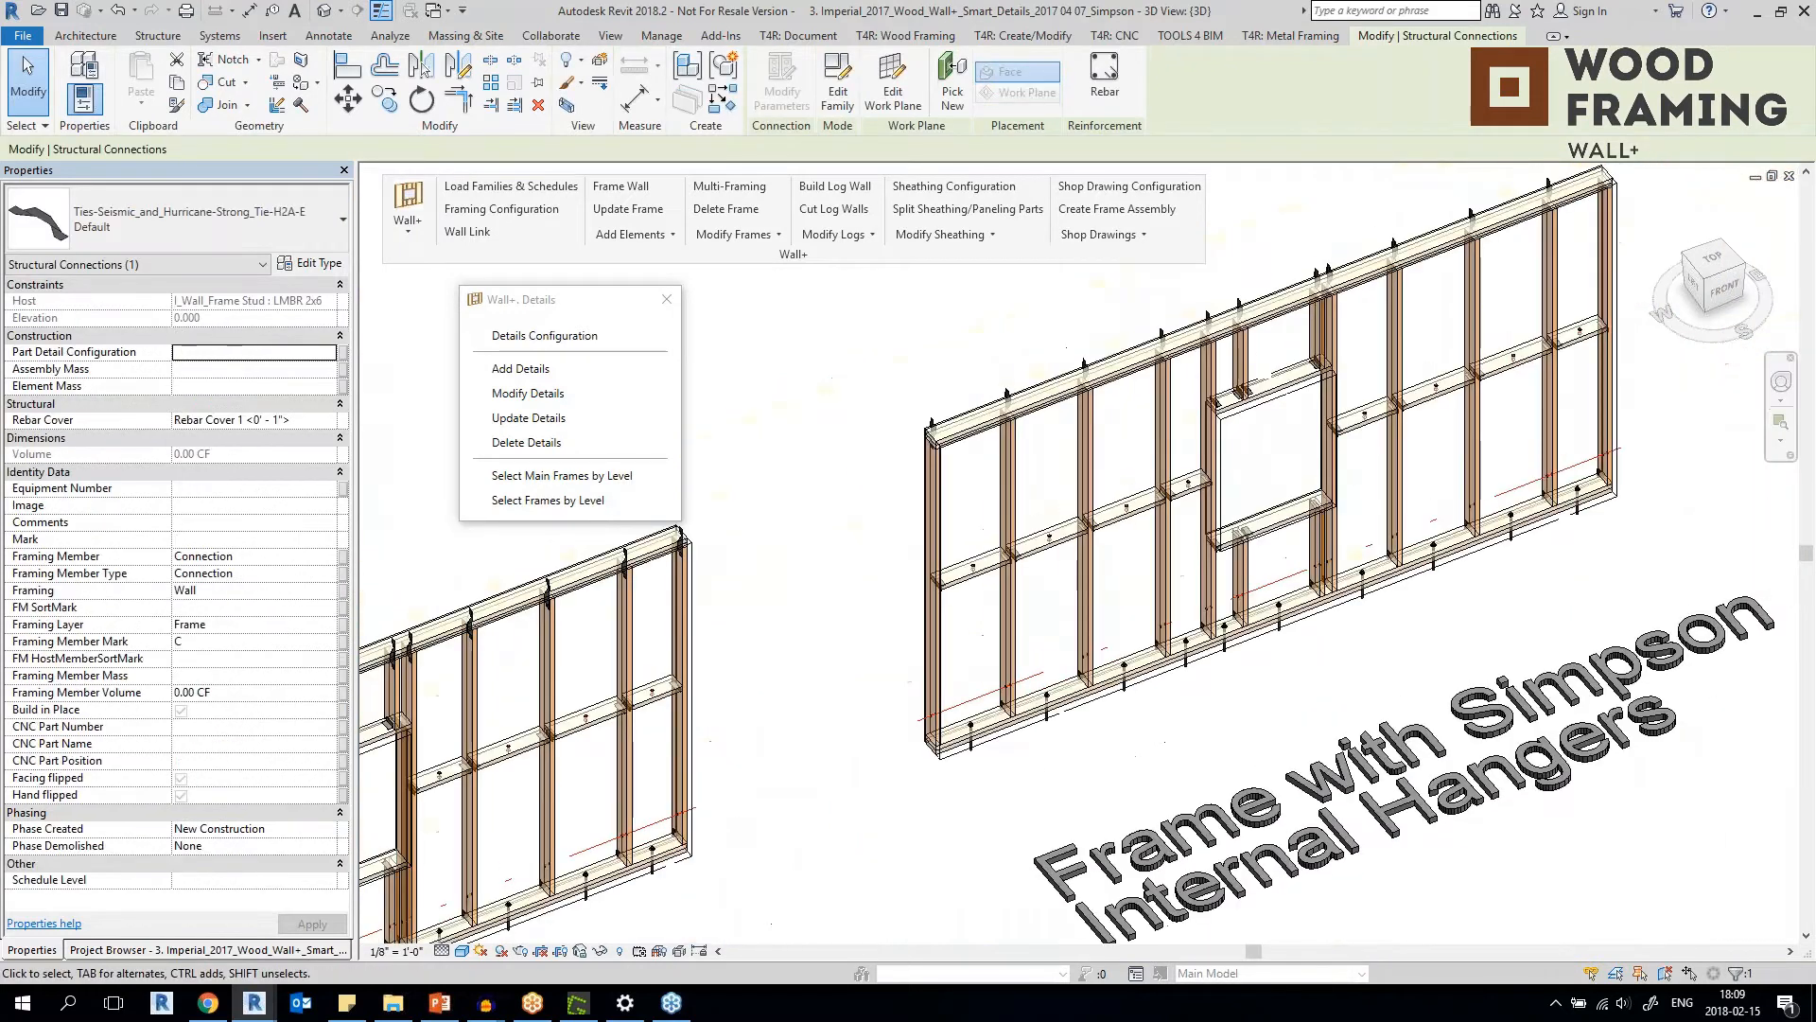
scroll(1078, 354, "up", 5)
scroll(1065, 397, "down", 5)
middle_click_drag(1265, 519, 275, 676)
scroll(940, 326, "up", 4)
left_click(856, 427)
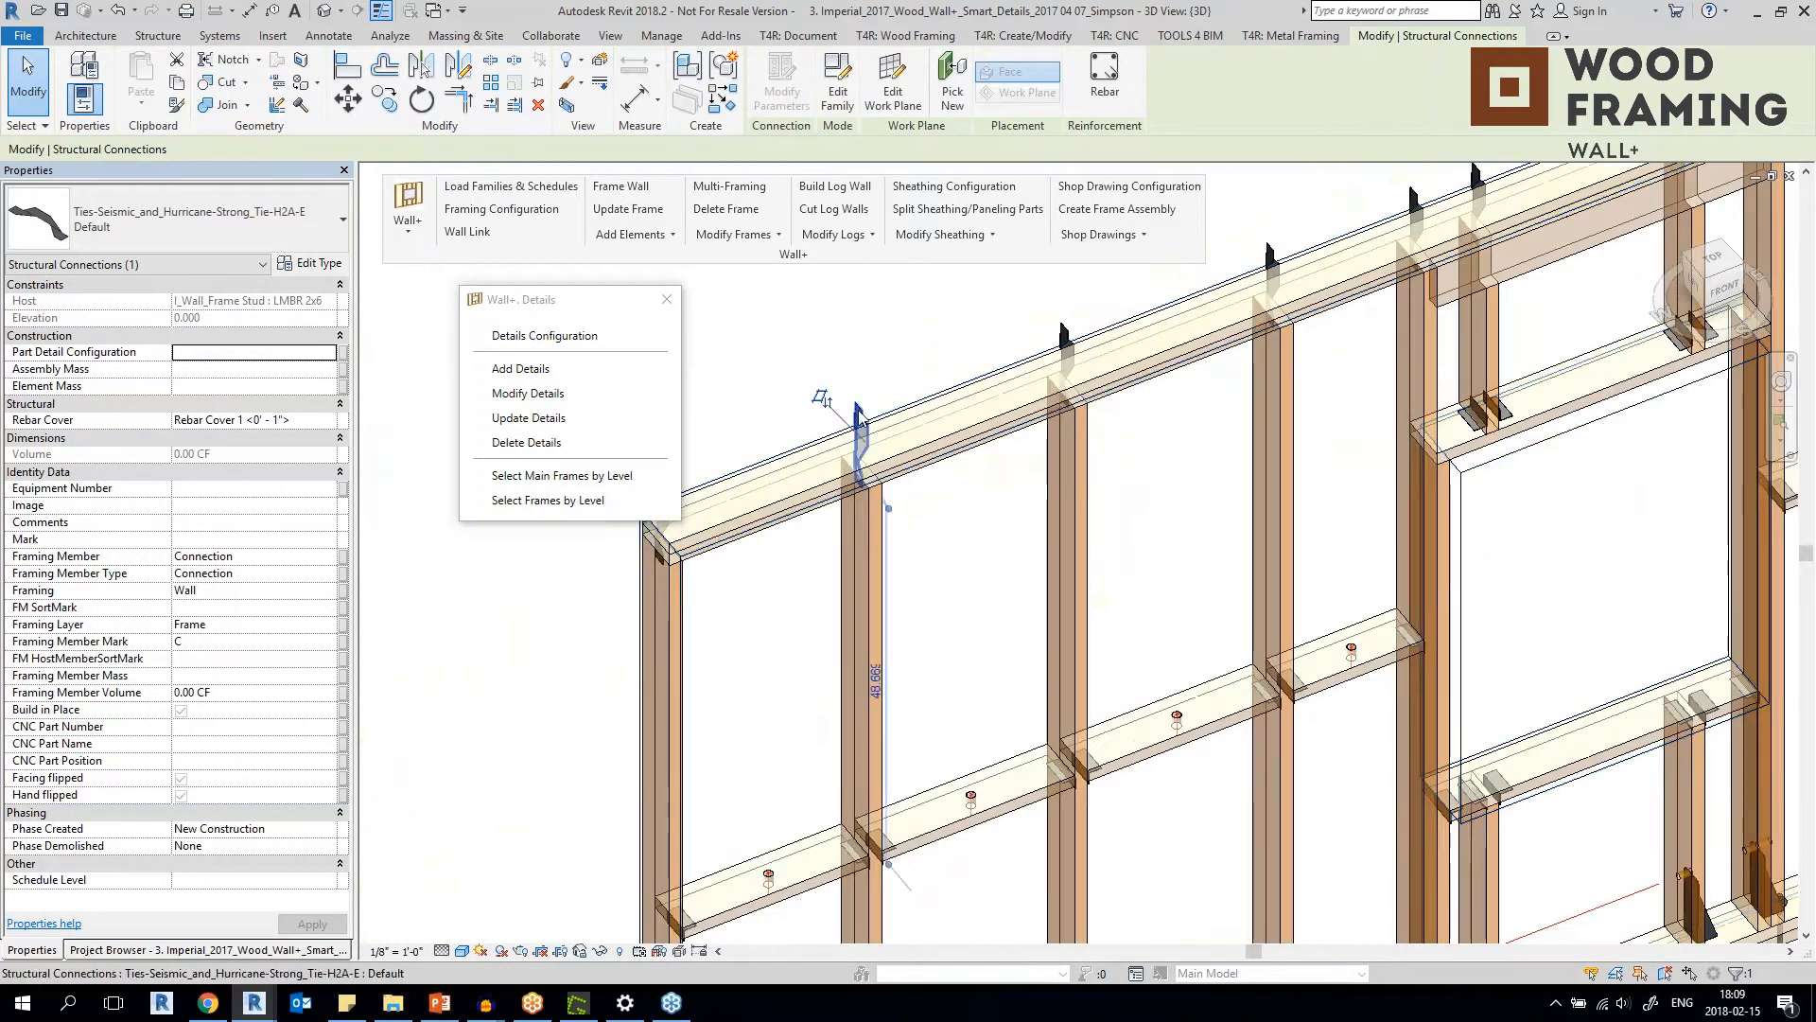
Examine the anchors along the bottom plate of the frame with Simpson Holdown Hangers and select an RFB retrofit bolt.
scroll(941, 586, "down", 2)
middle_click_drag(1121, 818, 1020, 577)
middle_click_drag(1449, 440, 1065, 490)
scroll(1065, 492, "up", 3)
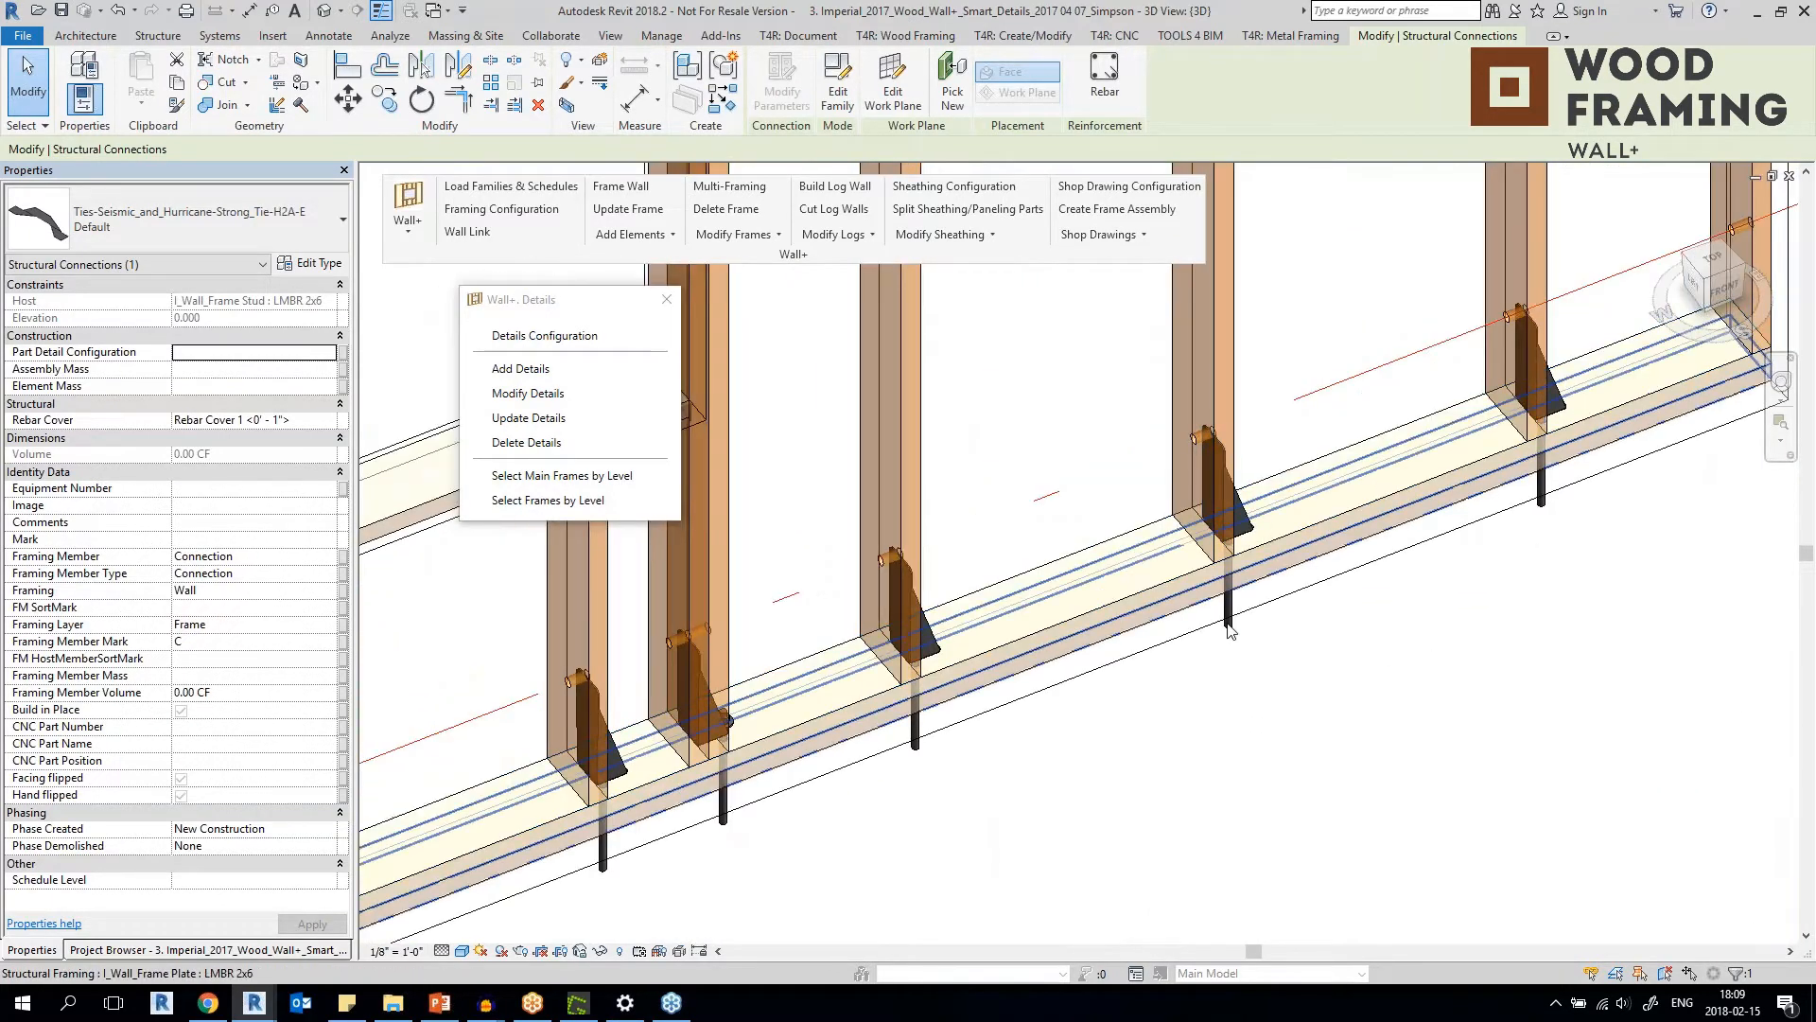
mouse_move(1166, 636)
middle_mouse_down("shift")
mouse_move(1013, 636)
mouse_move(1171, 635)
middle_mouse_up("shift")
middle_click_drag(1360, 584, 977, 684)
scroll(977, 684, "up", 4)
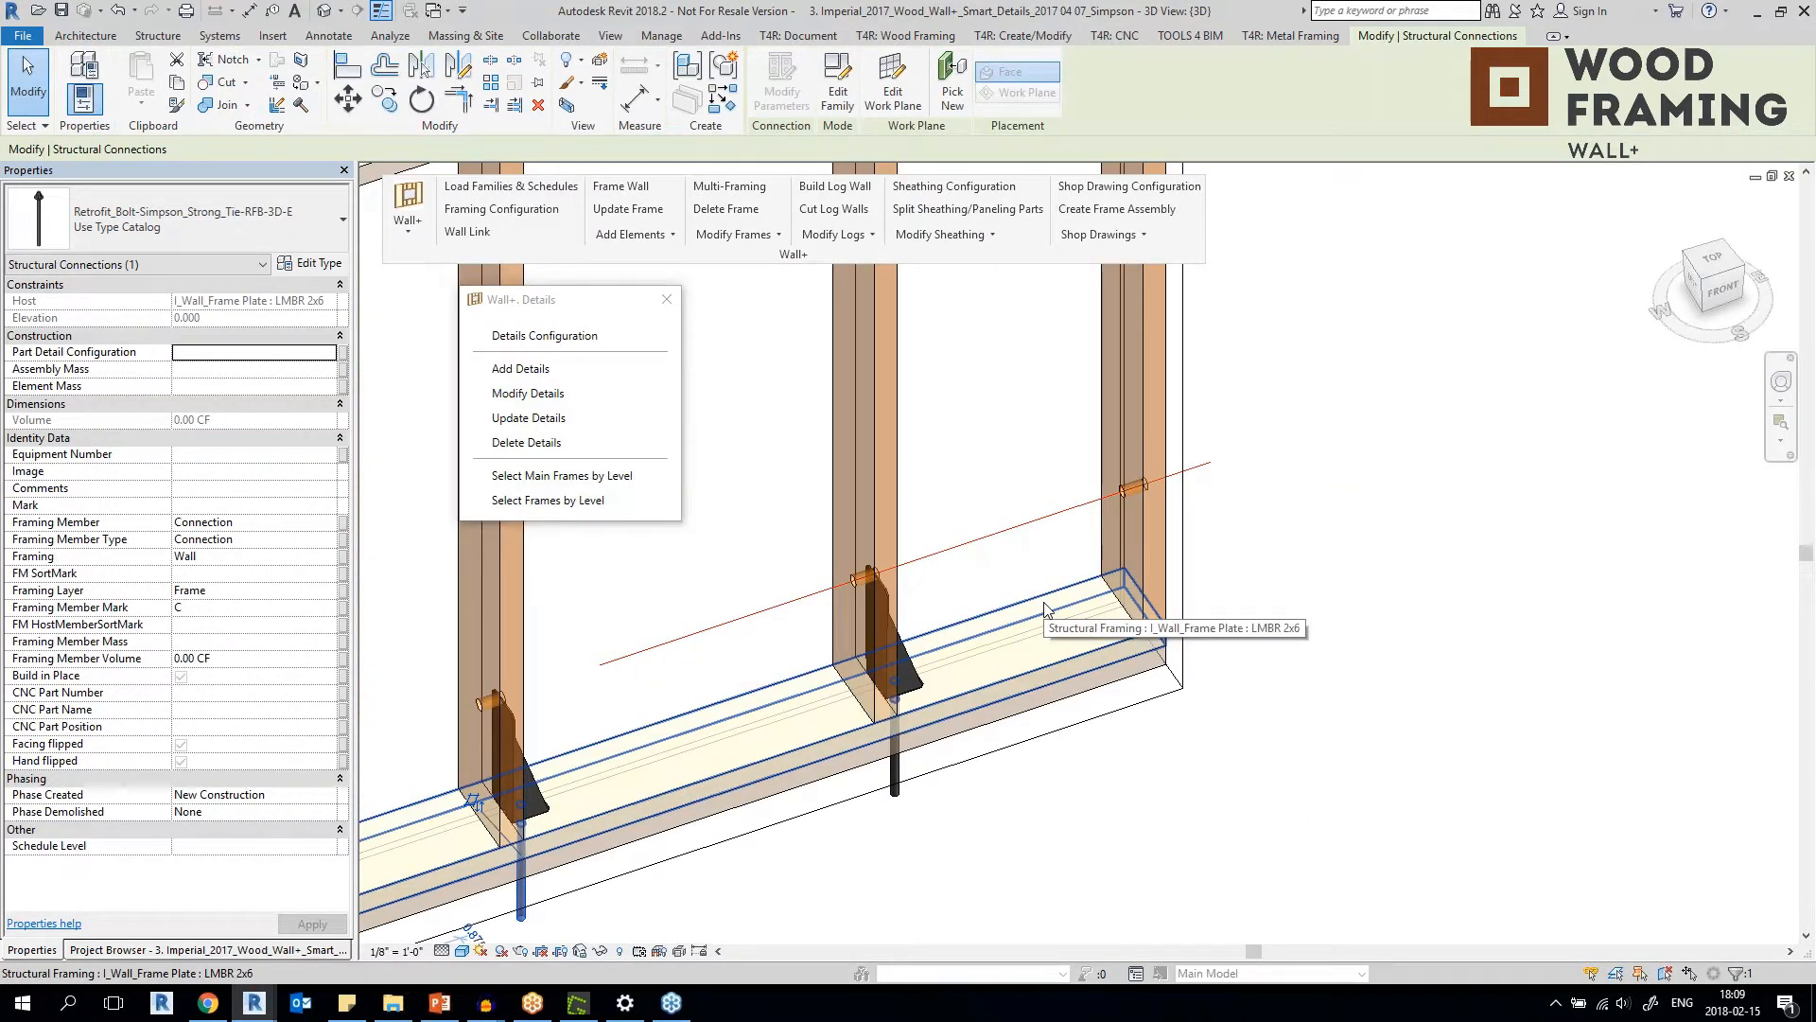
Select the HD3B holdown near the frame's end, then its bottom plate and stud, to identify the connected members.
left_click(918, 683)
middle_click_drag(918, 683, 961, 531, "shift")
scroll(915, 696, "up", 2)
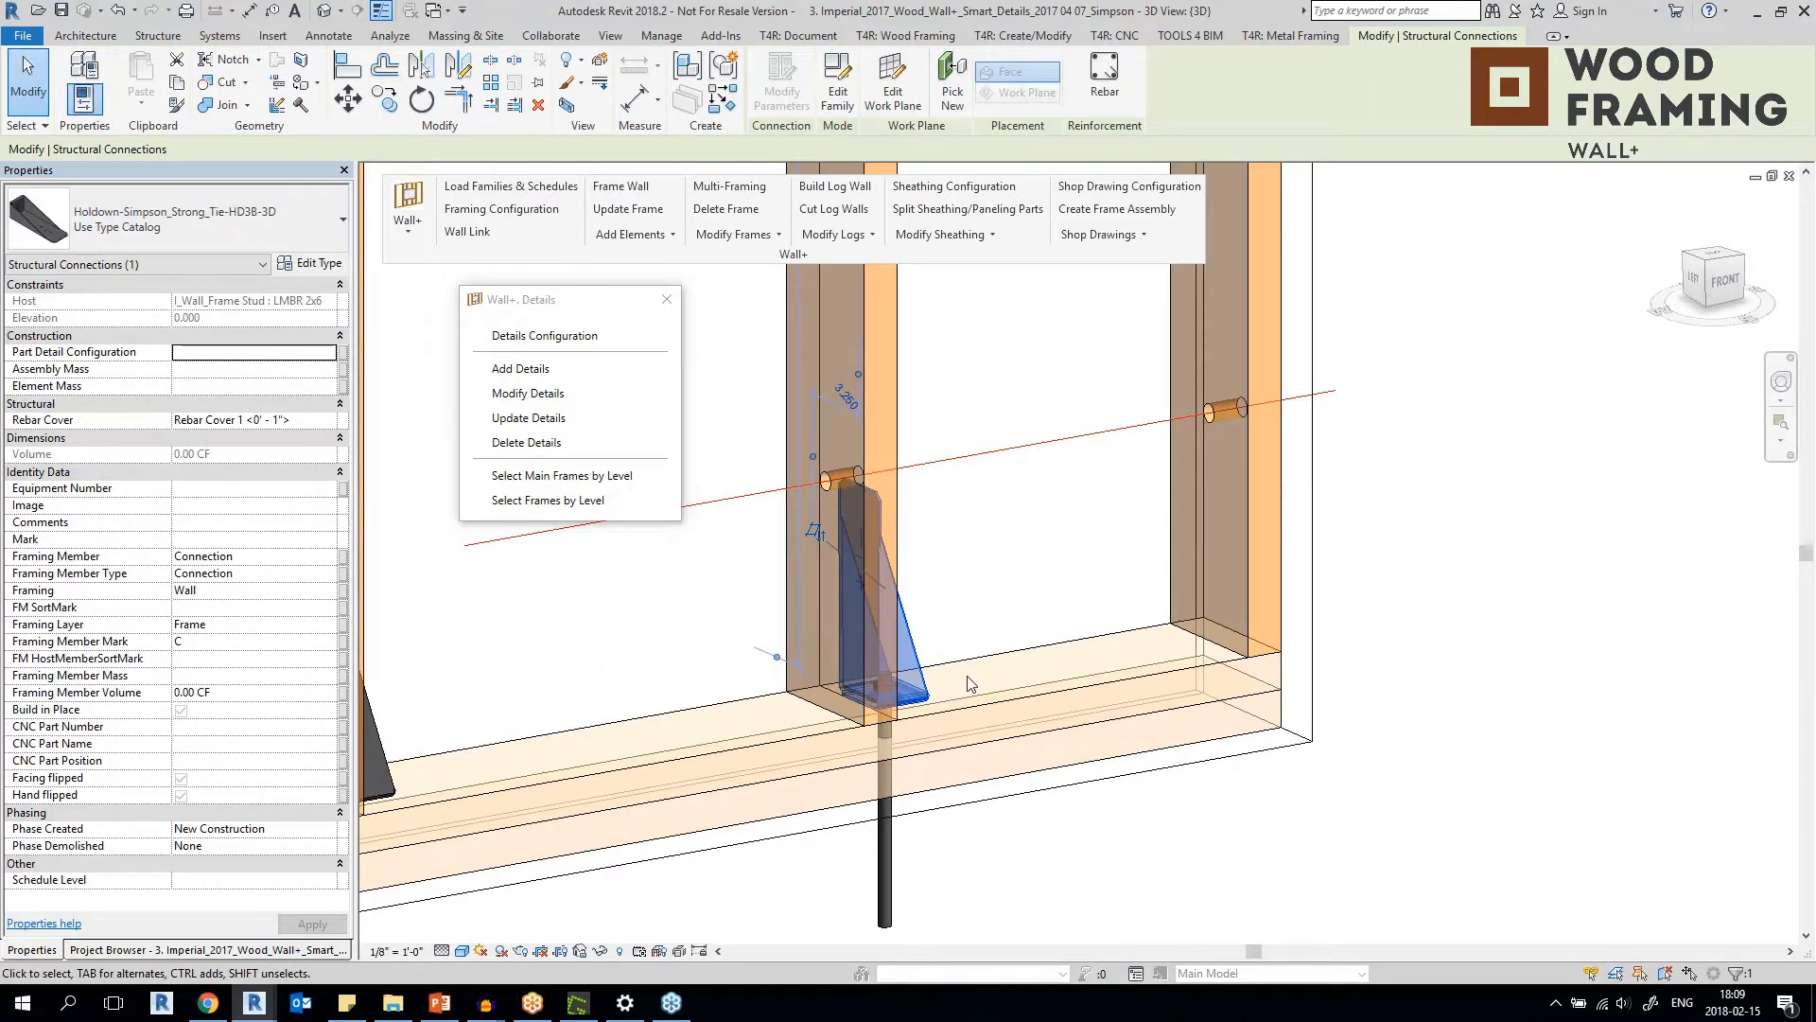
left_click(1083, 682)
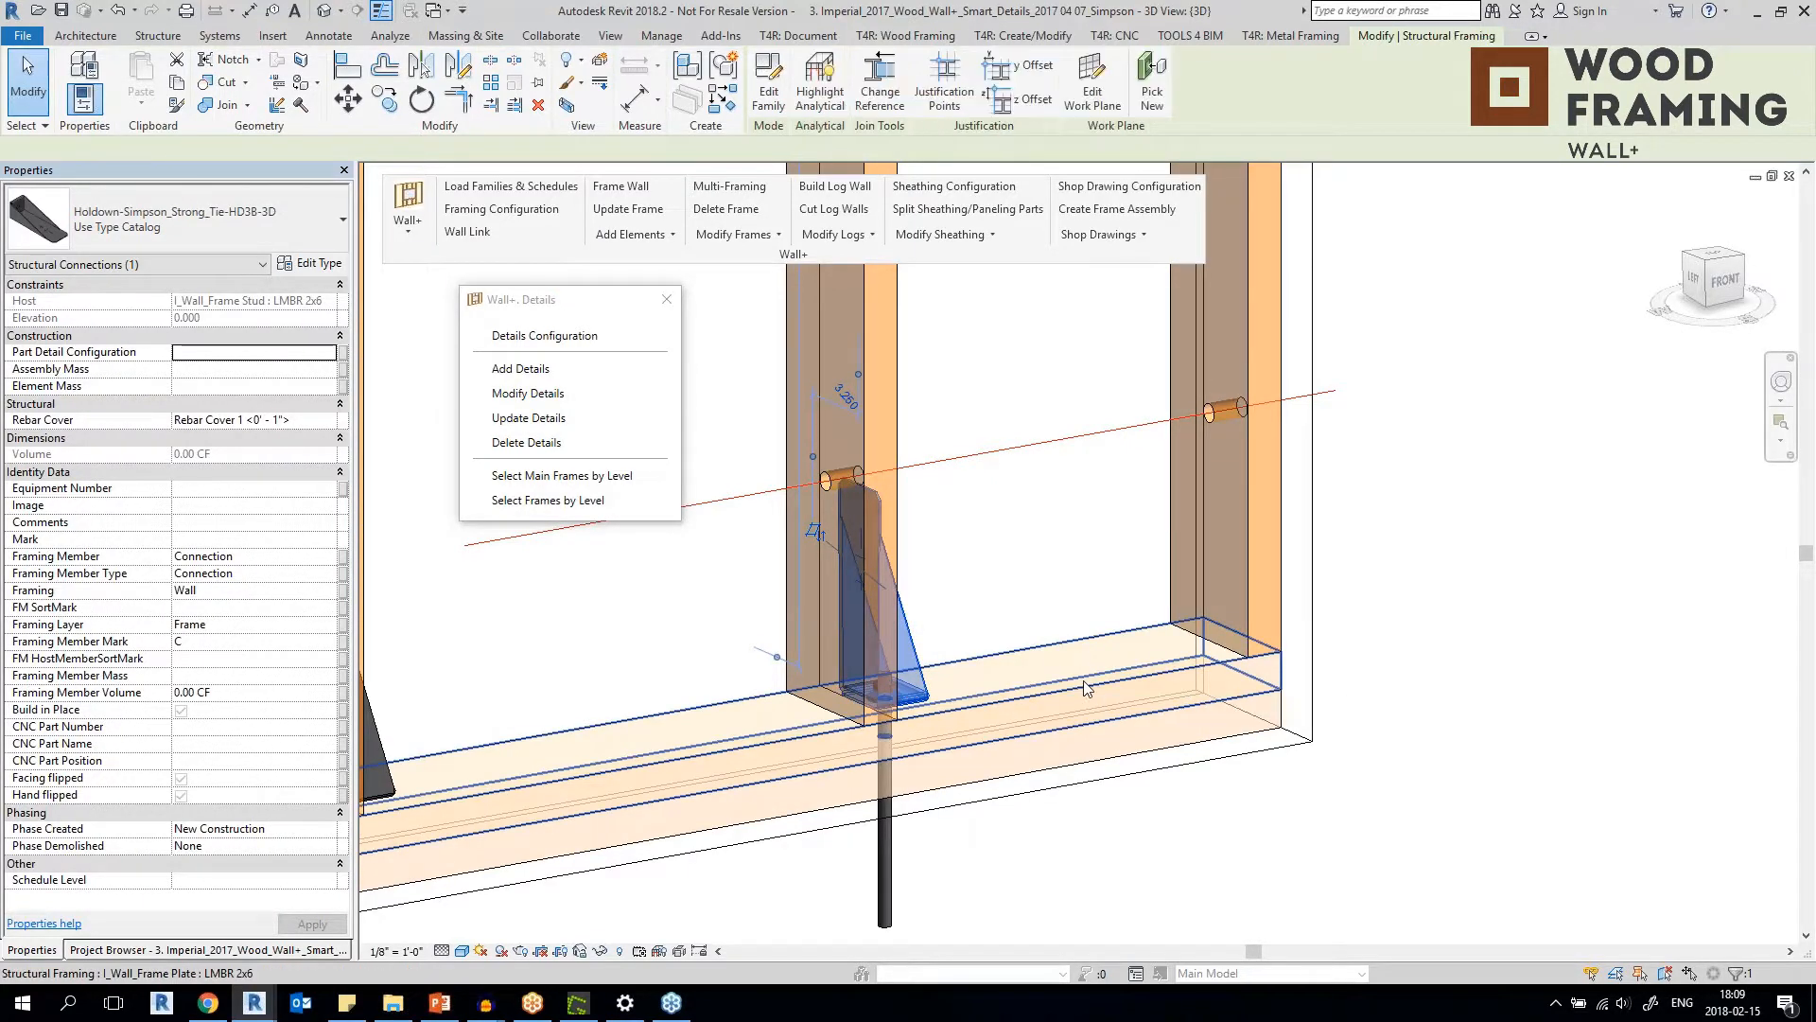
left_click(908, 414)
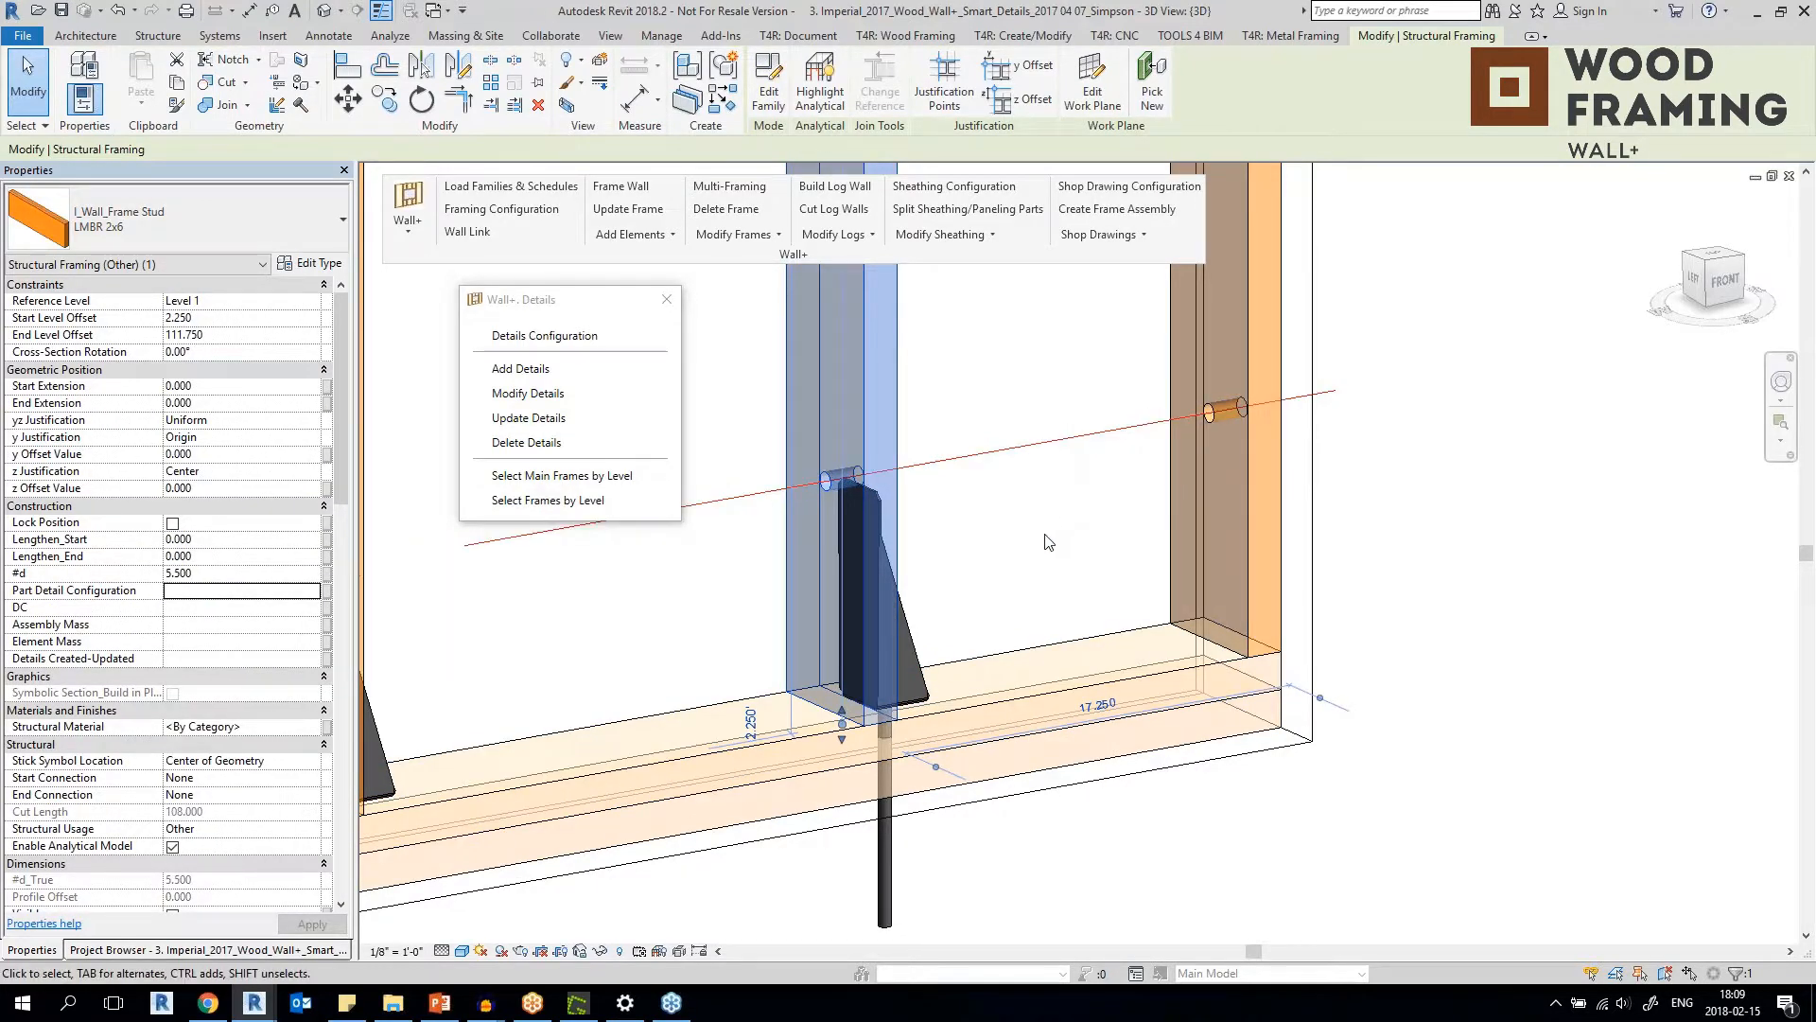
Open the HD3B holdown family for editing and inspect the void extrusion that shapes its body.
left_click(880, 615)
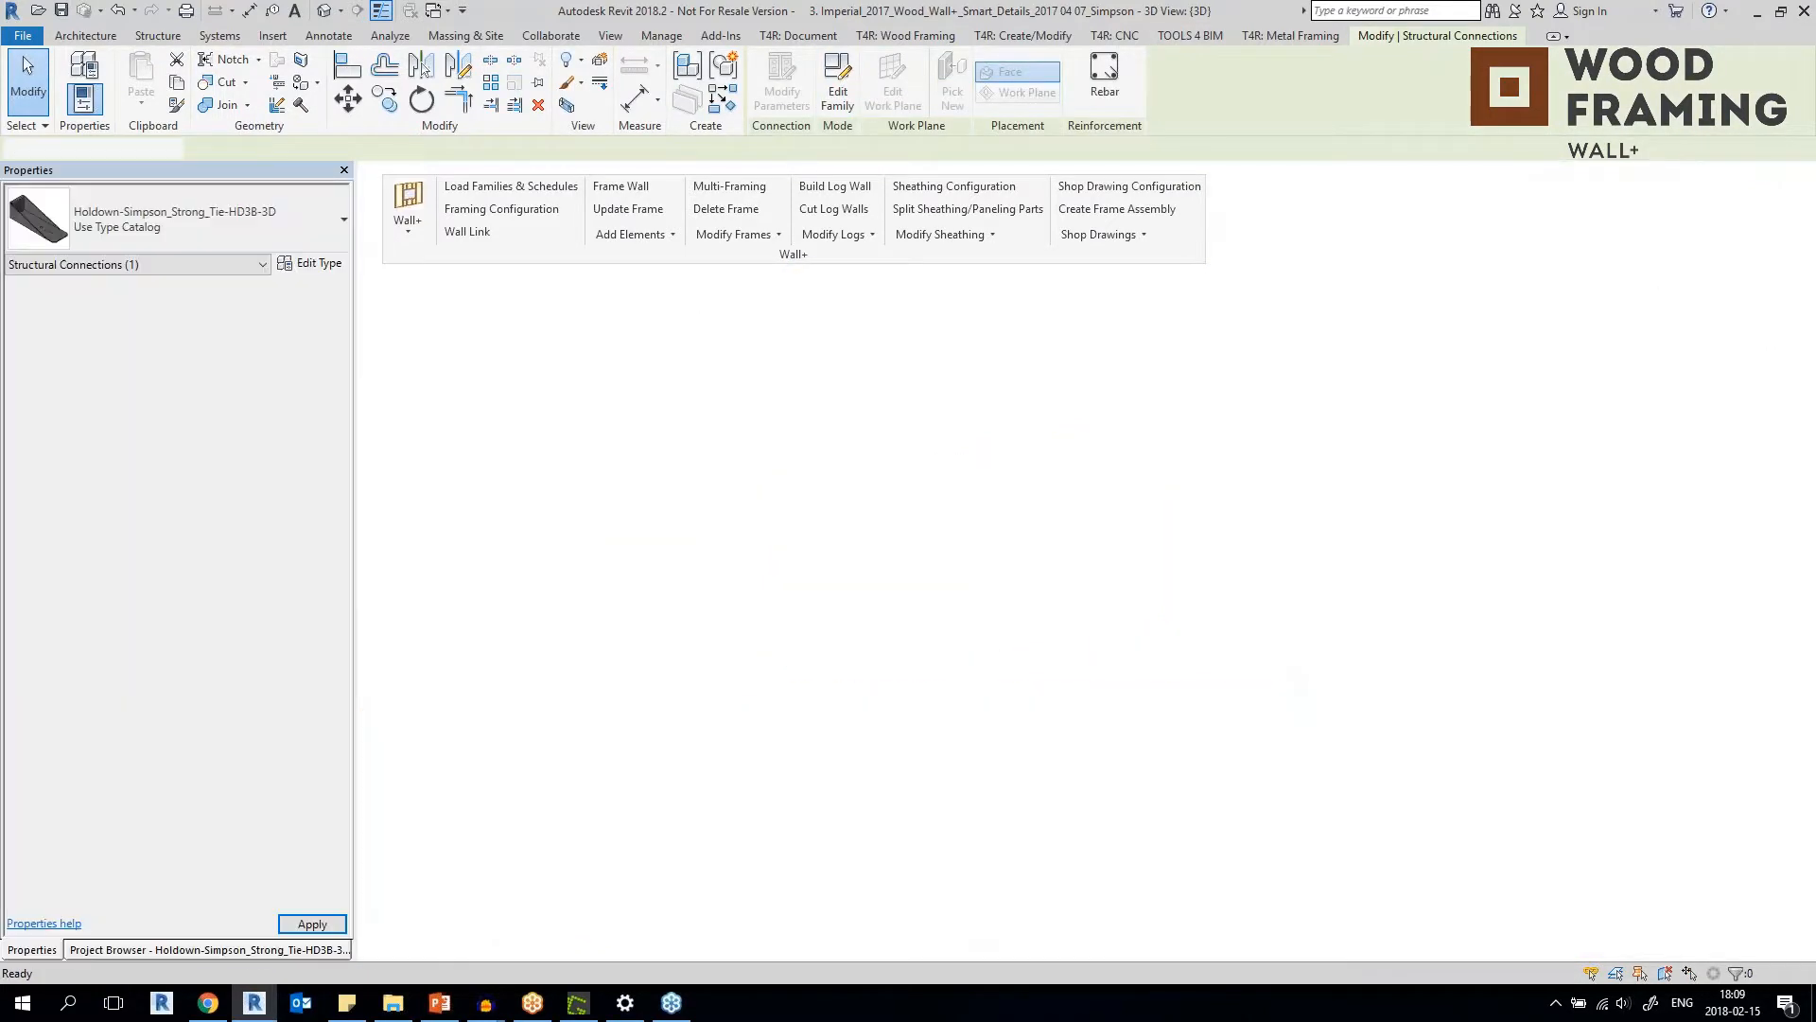
scroll(1040, 468, "down", 5)
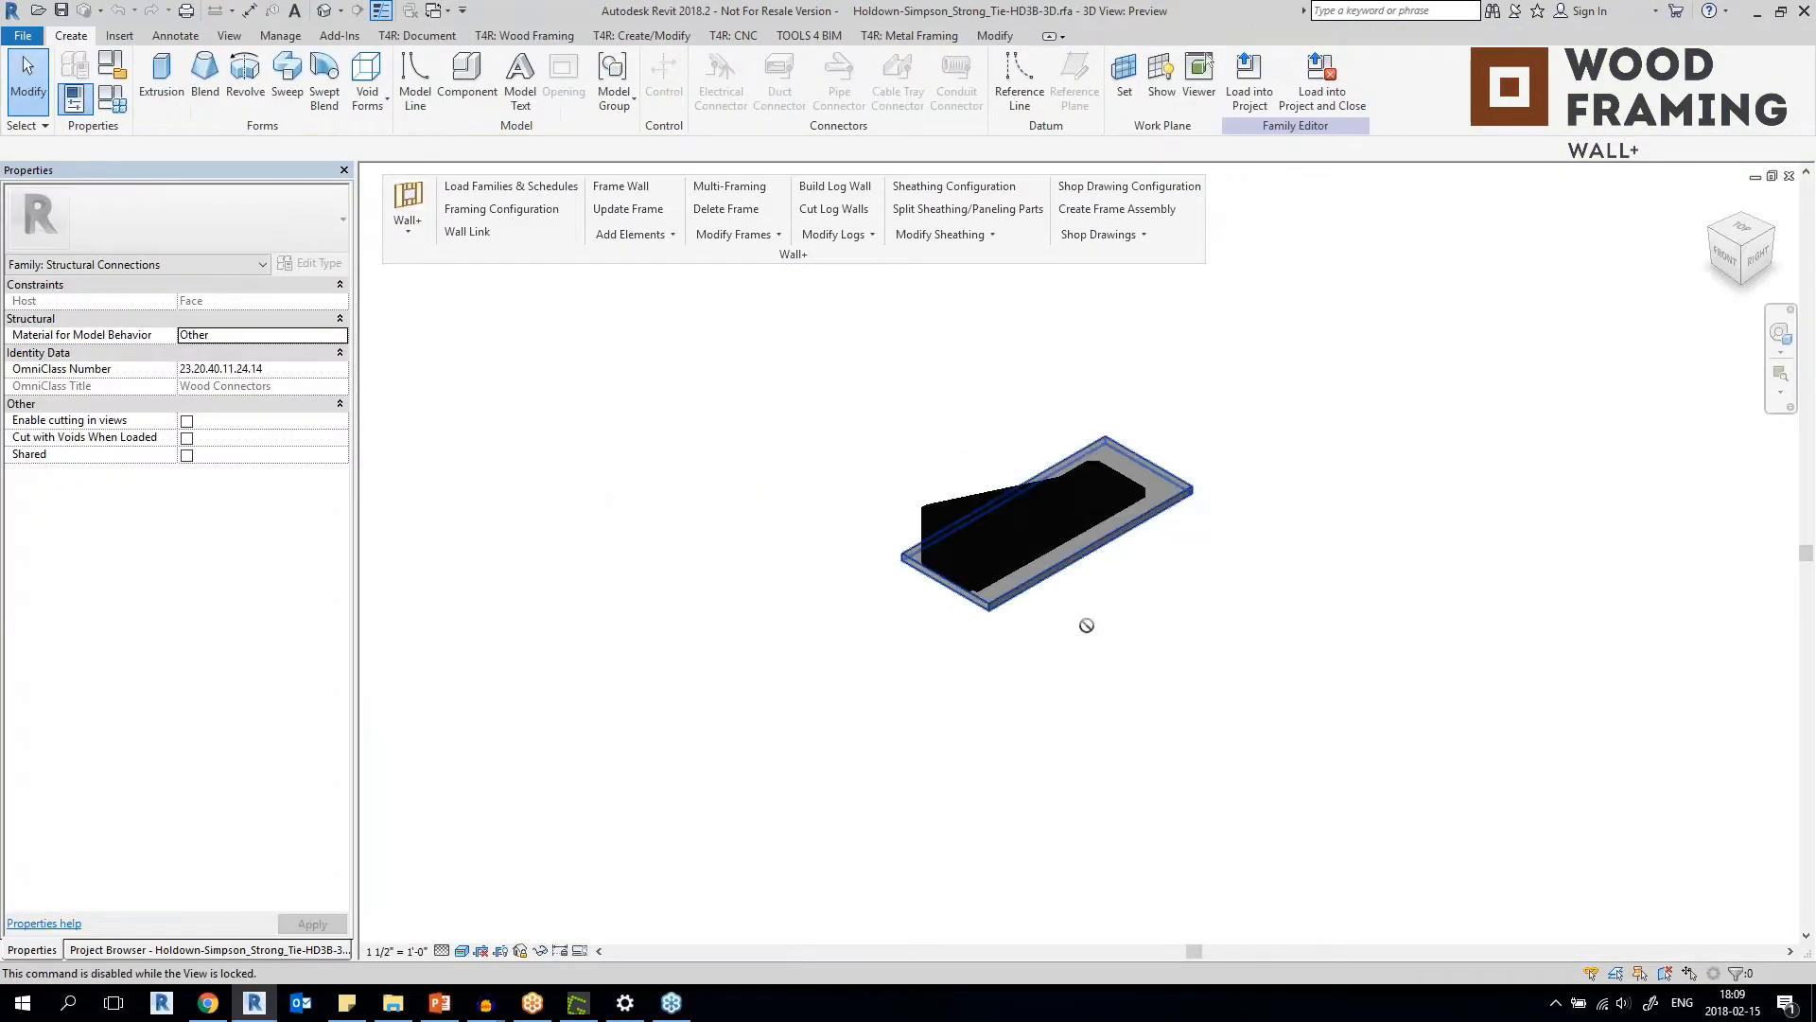
scroll(1021, 525, "up", 5)
left_click(1040, 518)
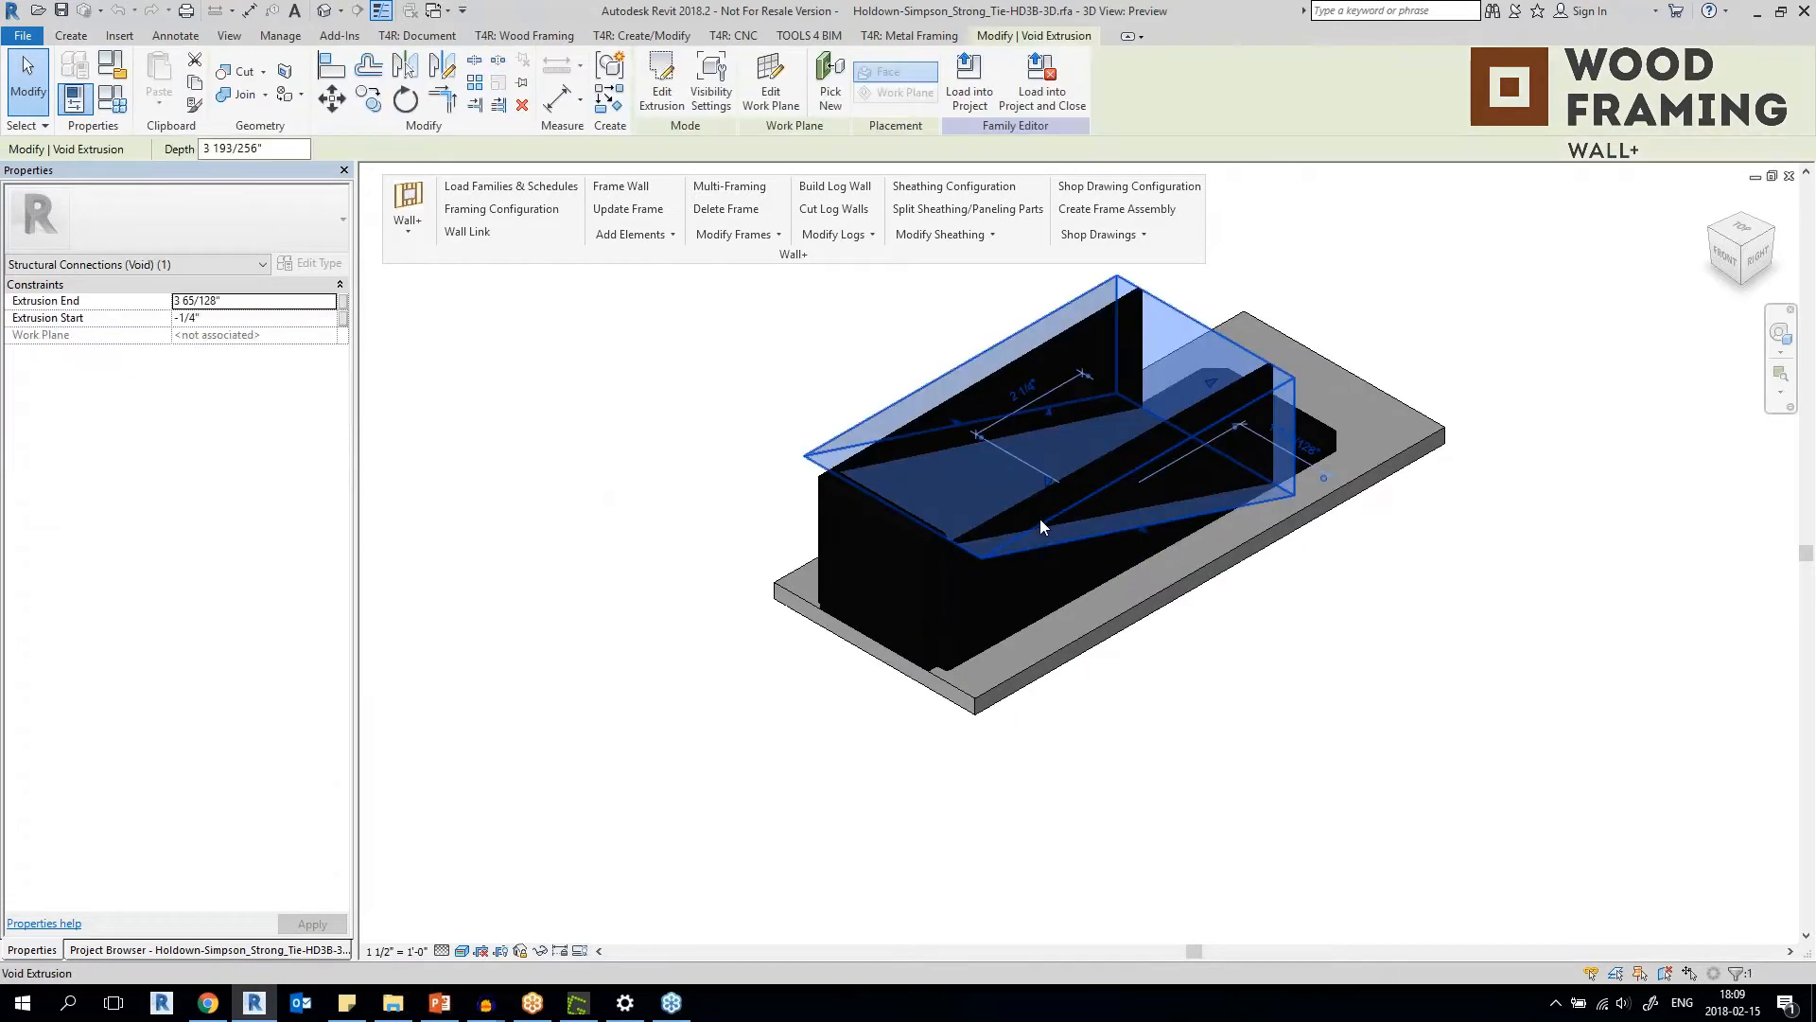
left_click(931, 547)
left_click(746, 535)
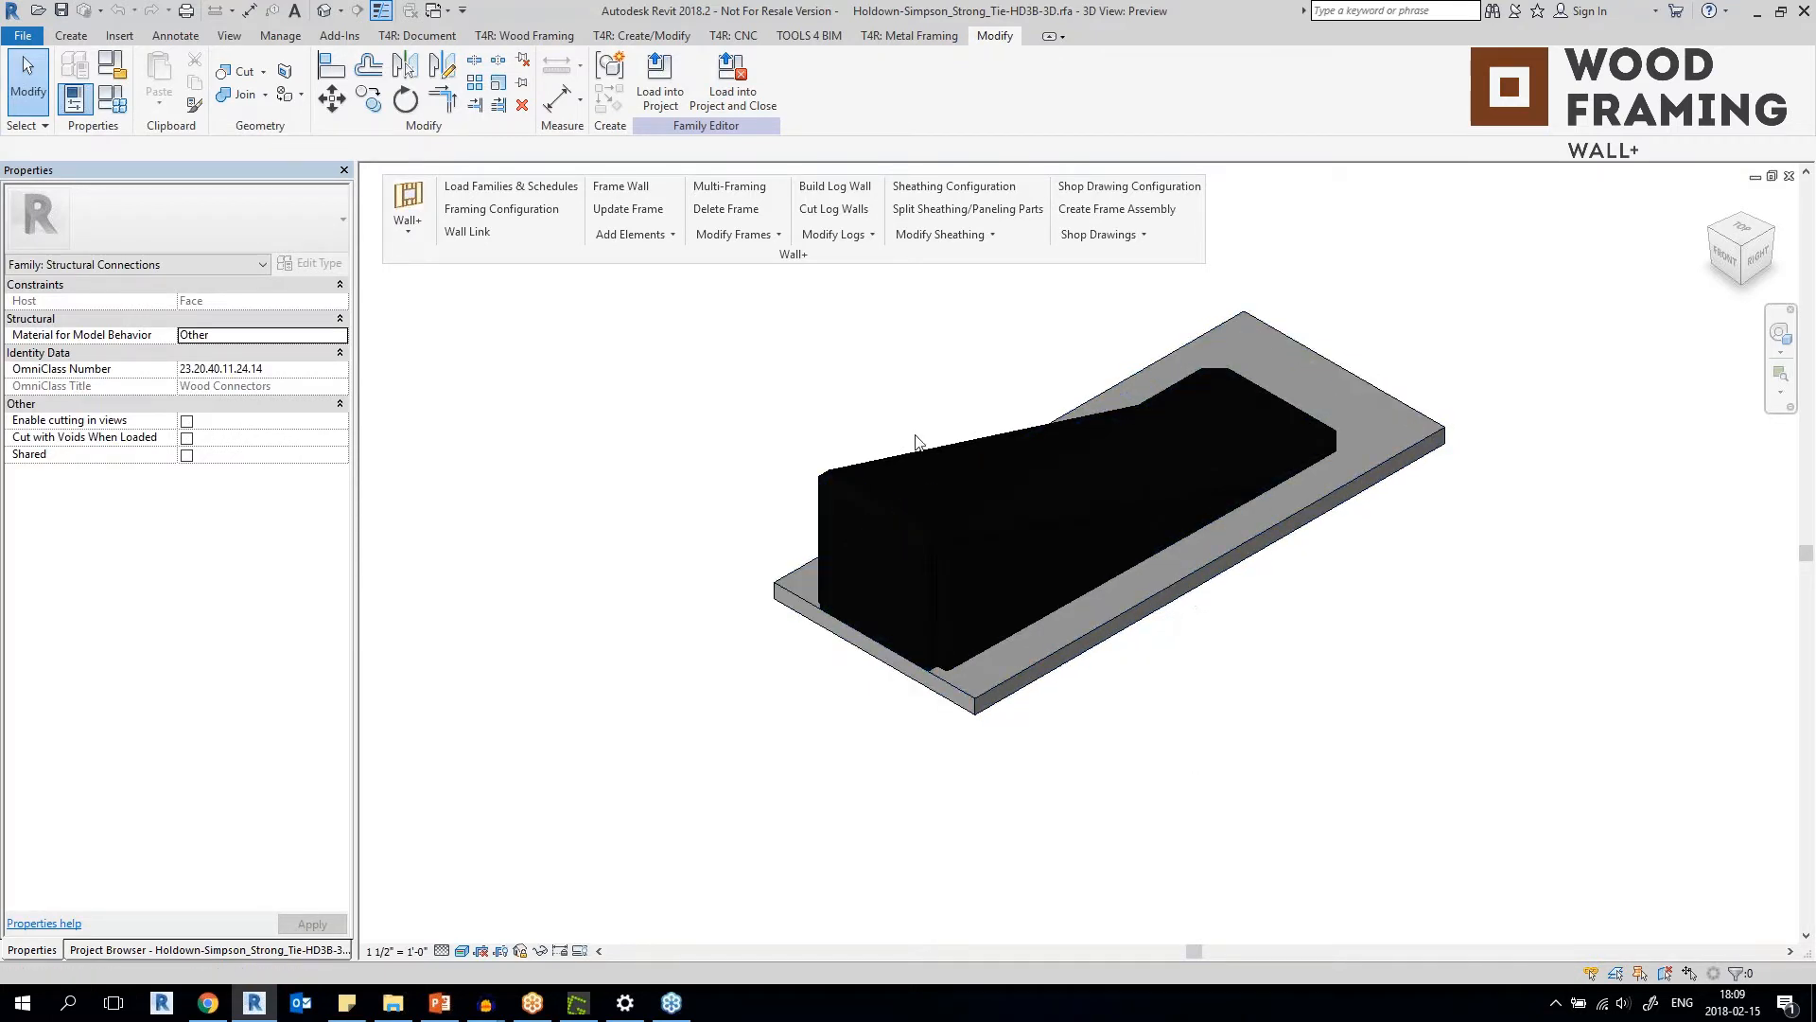
Return to the 3D view of the Simpson wood wall project and check the HD3B holdown at the stud base.
left_click(433, 11)
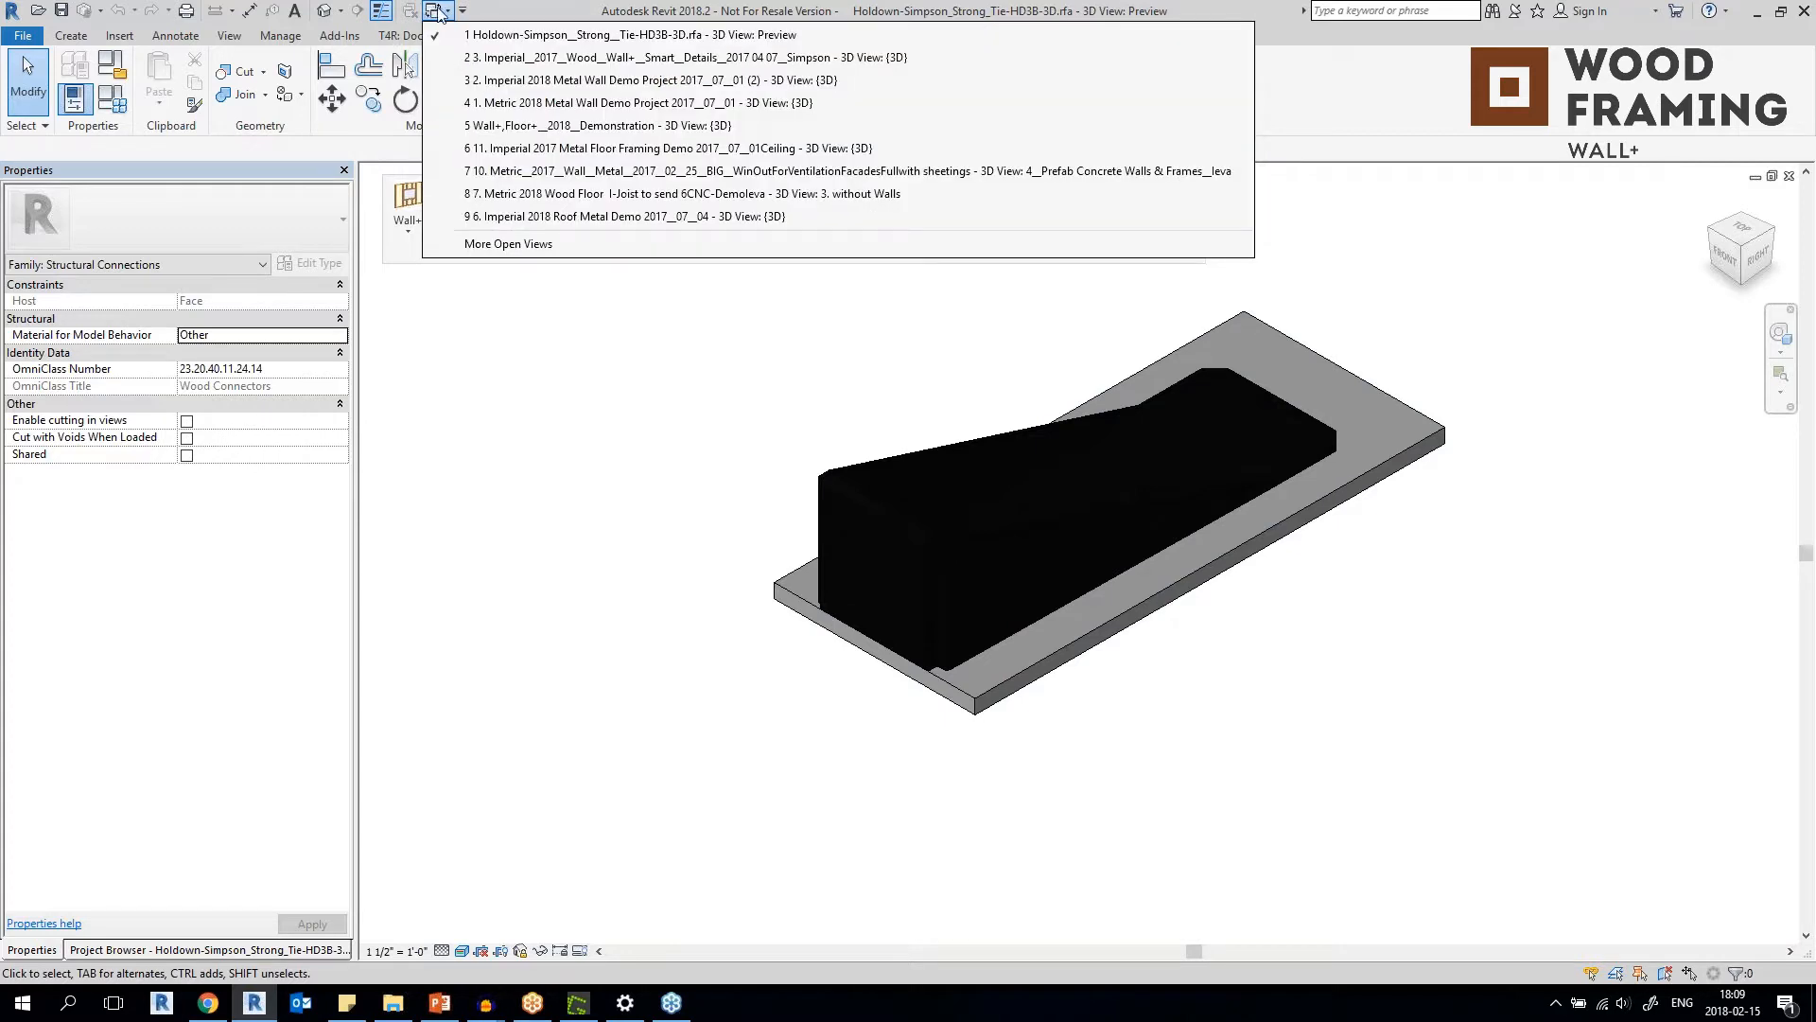
left_click(529, 57)
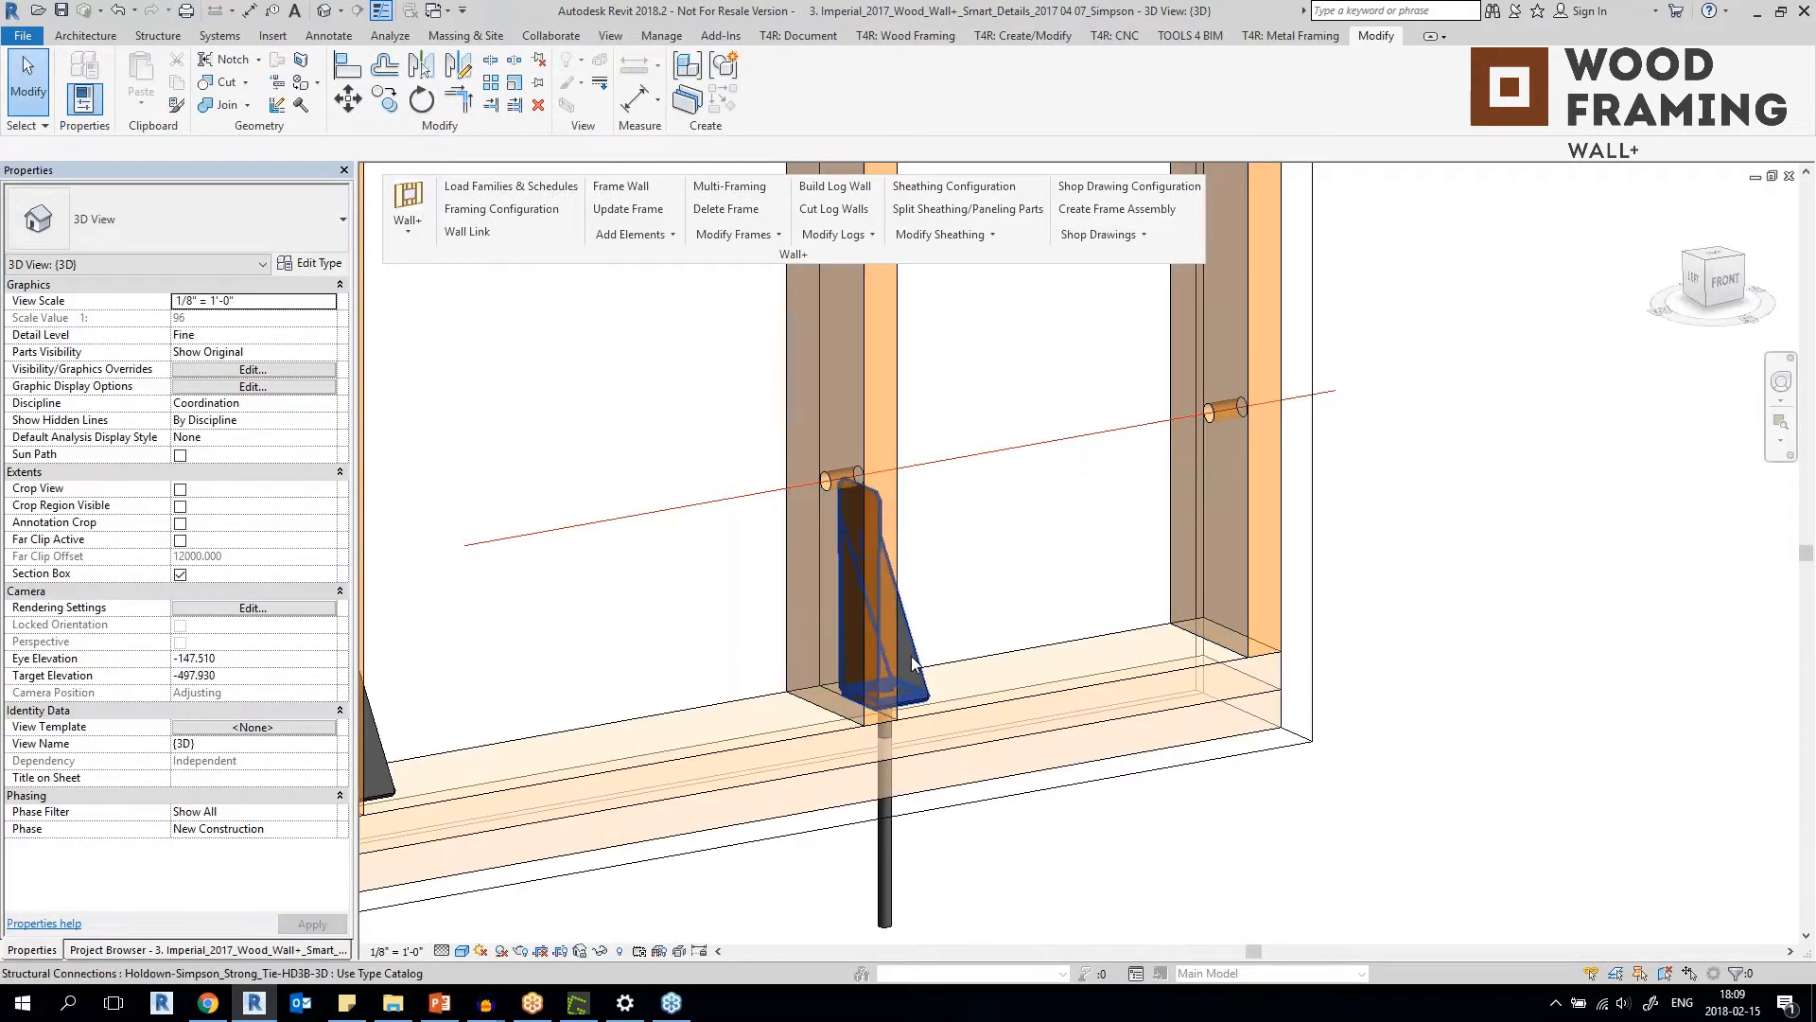
left_click(913, 662)
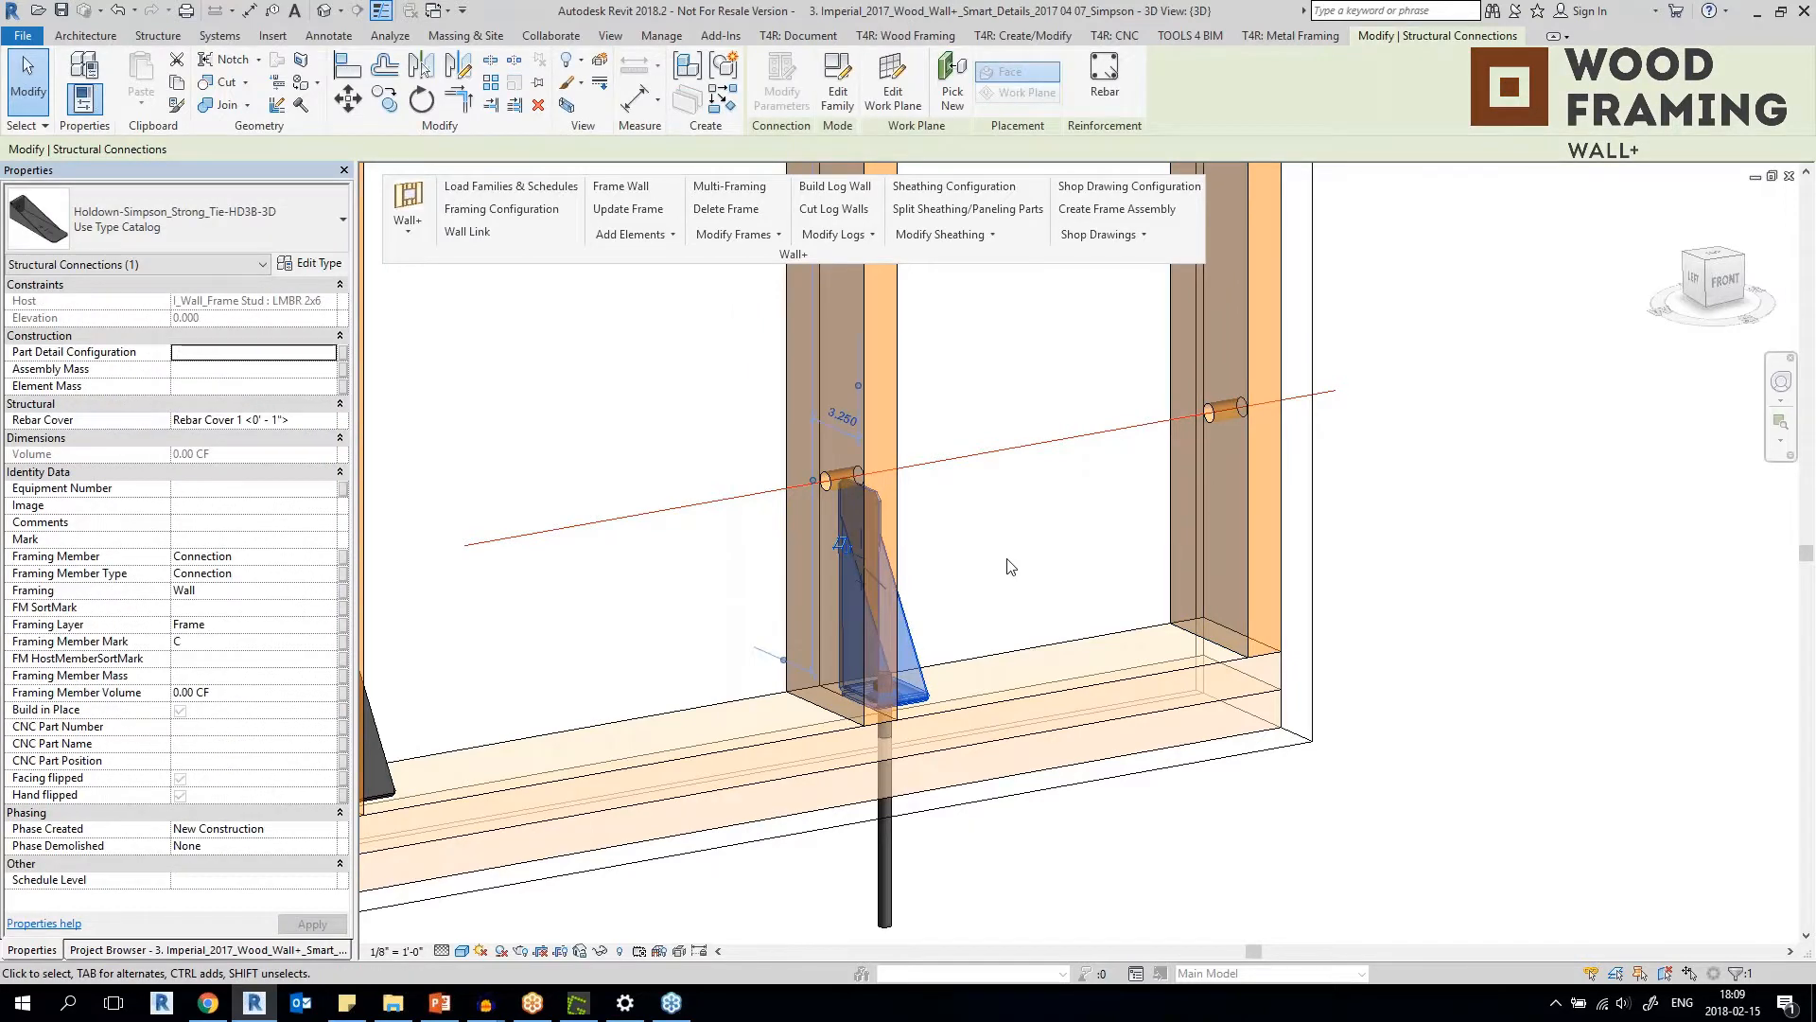
left_click(1011, 567)
Select the H2A-E seismic and hurricane tie above the second-to-last stud on the Holdown Hangers frame.
scroll(1012, 566, "down", 3)
middle_click_drag(1009, 397, 951, 757)
middle_click_drag(899, 426, 931, 781)
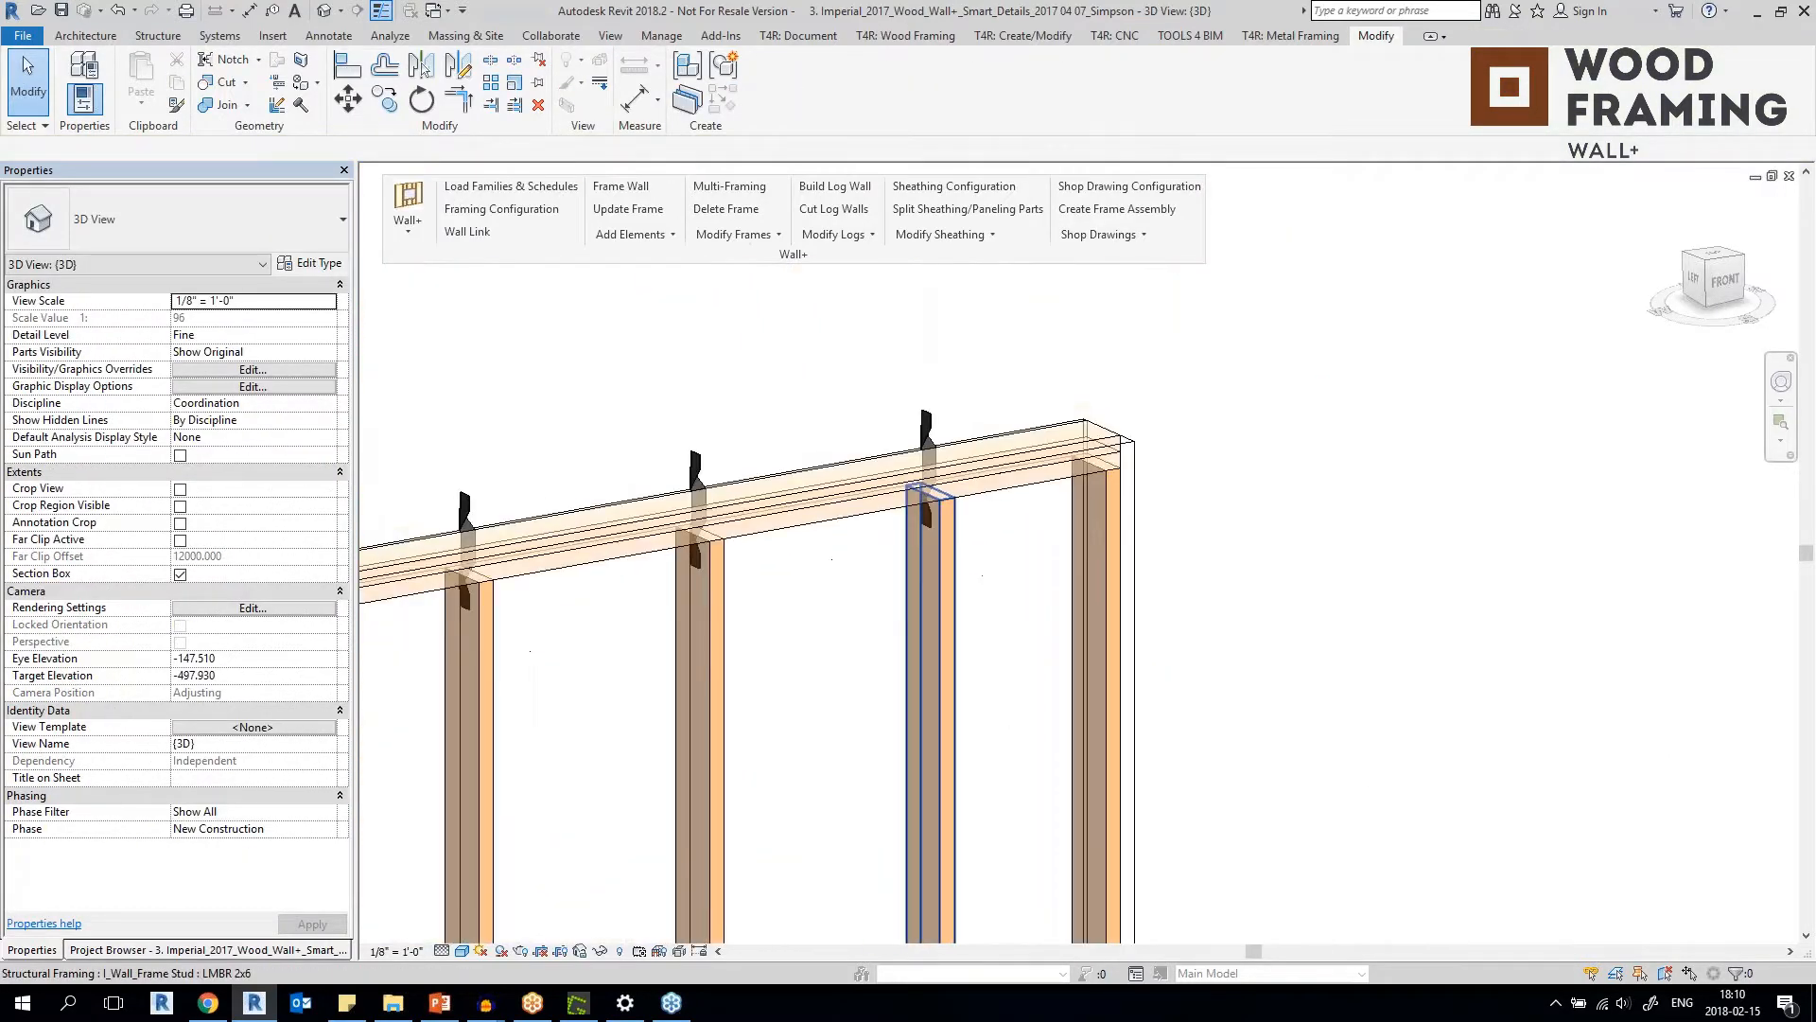
scroll(926, 437, "up", 3)
left_click(925, 438)
Look over the whole frame with Simpson Holdown Hangers, from its top plate ties to its bottom plate holdowns.
scroll(927, 435, "down", 3)
middle_click_drag(927, 435, 284, 596, "shift")
scroll(1086, 511, "down", 6)
middle_click_drag(1085, 511, 1400, 558, "shift")
middle_click_drag(940, 605, 1277, 615, "shift")
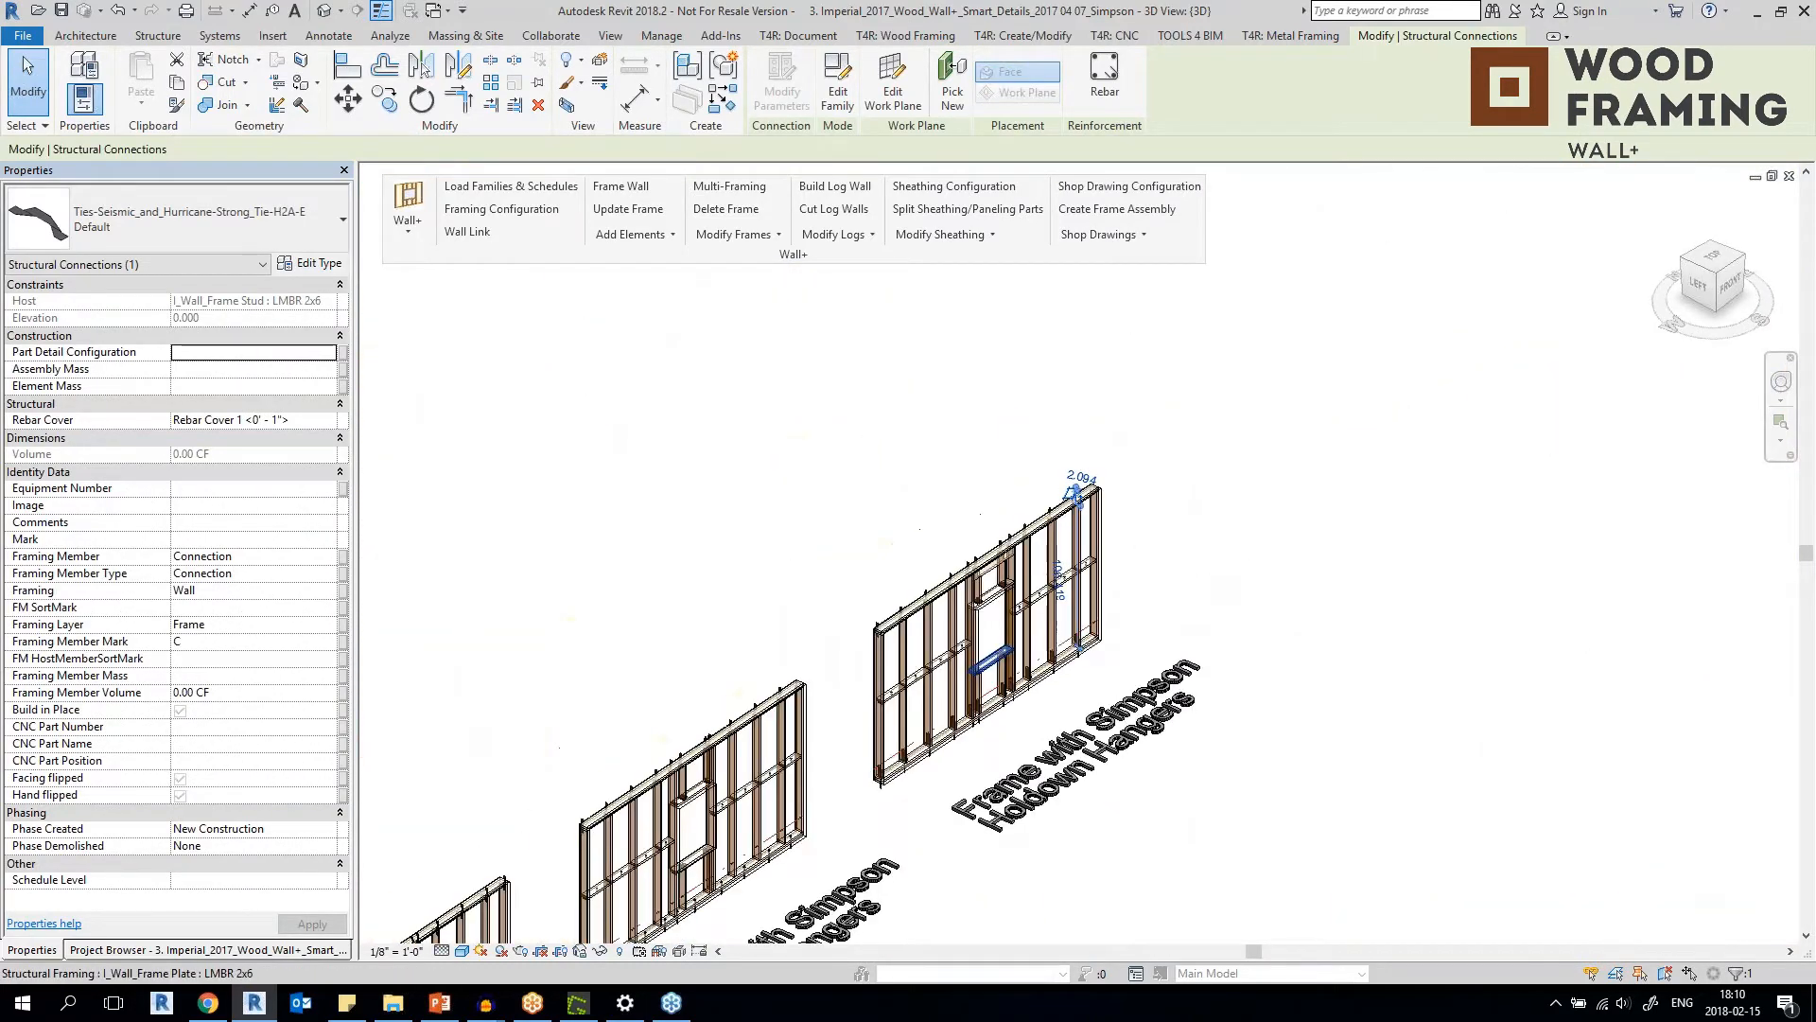
scroll(990, 659, "up", 3)
middle_click_drag(991, 659, 1031, 454, "shift")
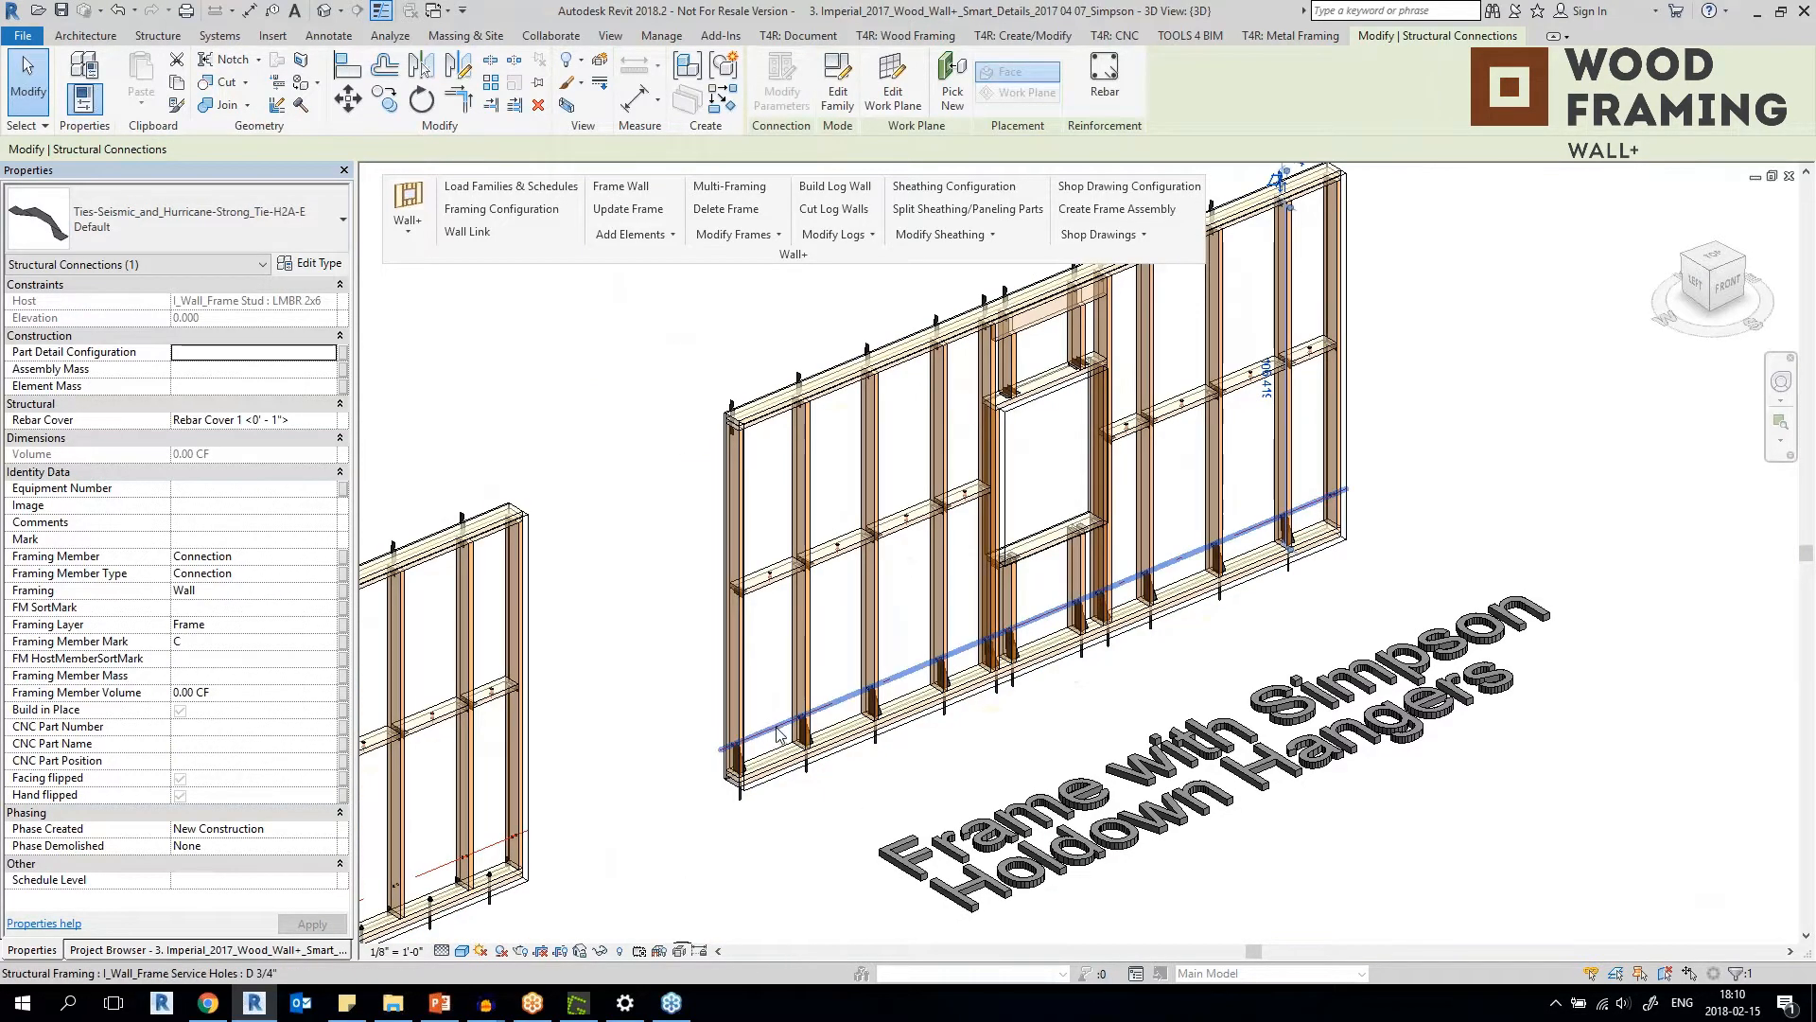
scroll(737, 801, "up", 3)
scroll(737, 800, "down", 4)
scroll(737, 800, "up", 1)
scroll(738, 805, "down", 2)
scroll(769, 650, "up", 5)
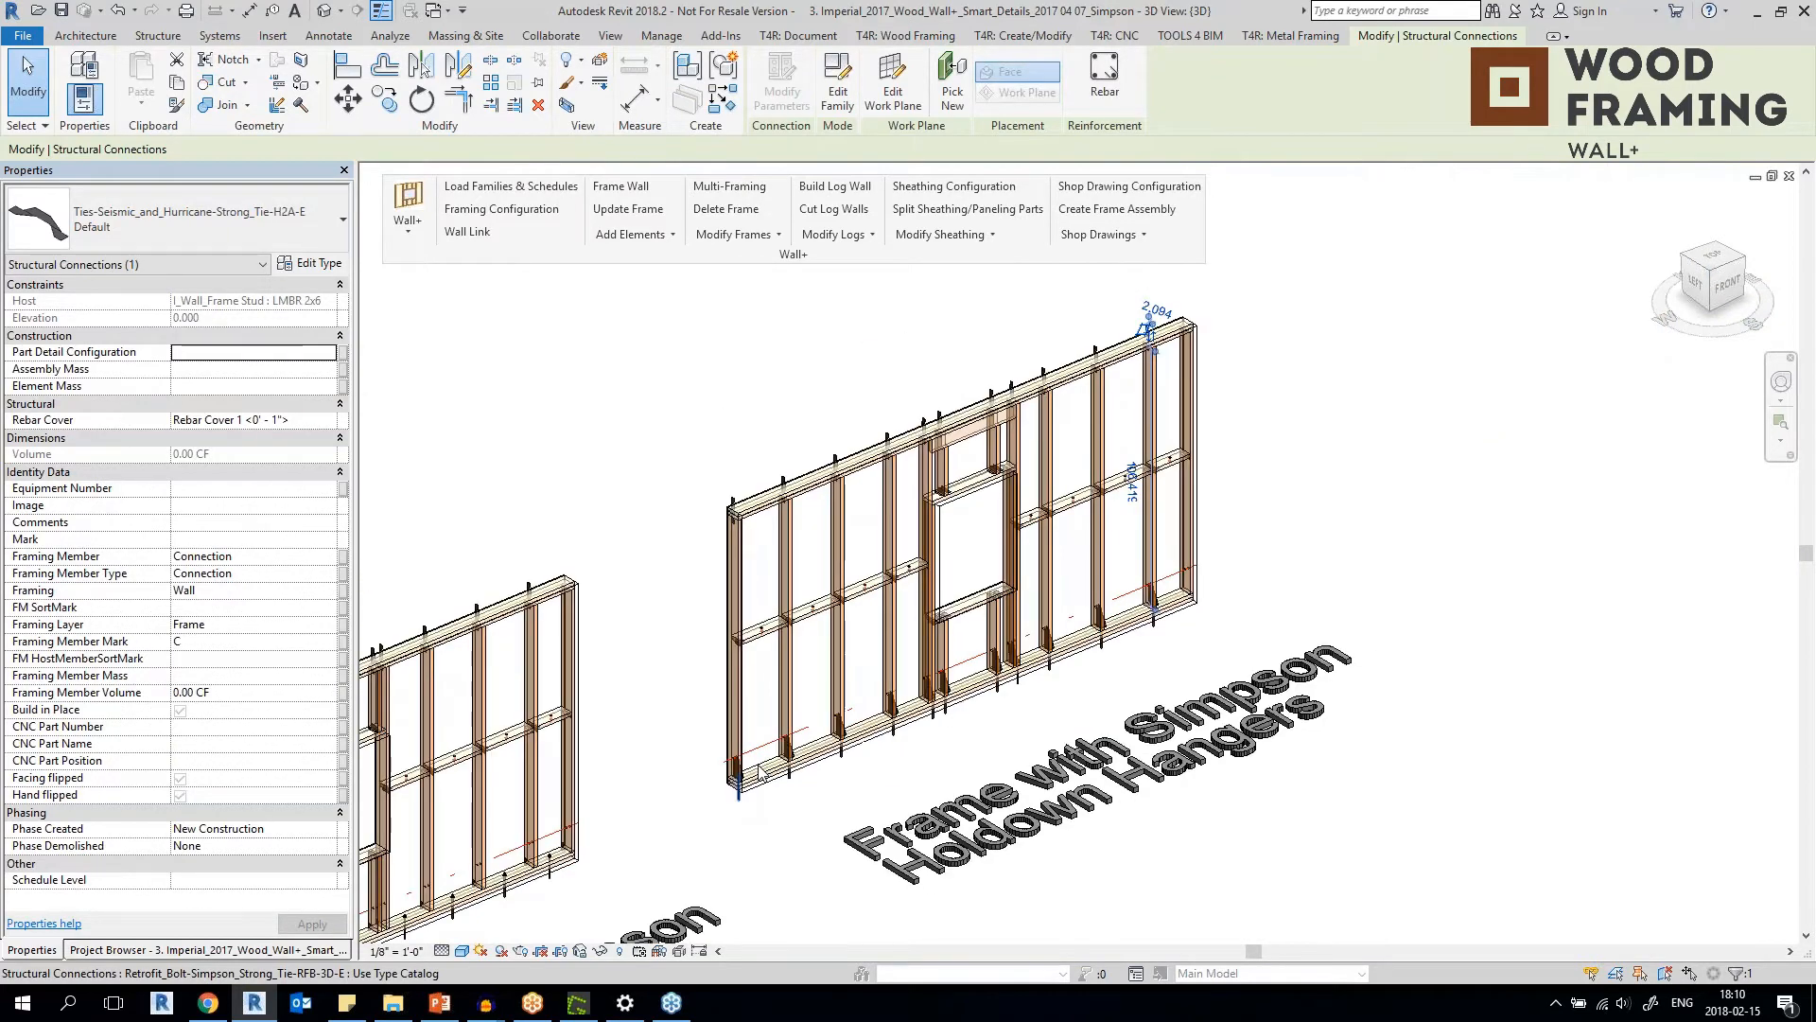
scroll(769, 649, "down", 5)
scroll(1043, 420, "up", 1)
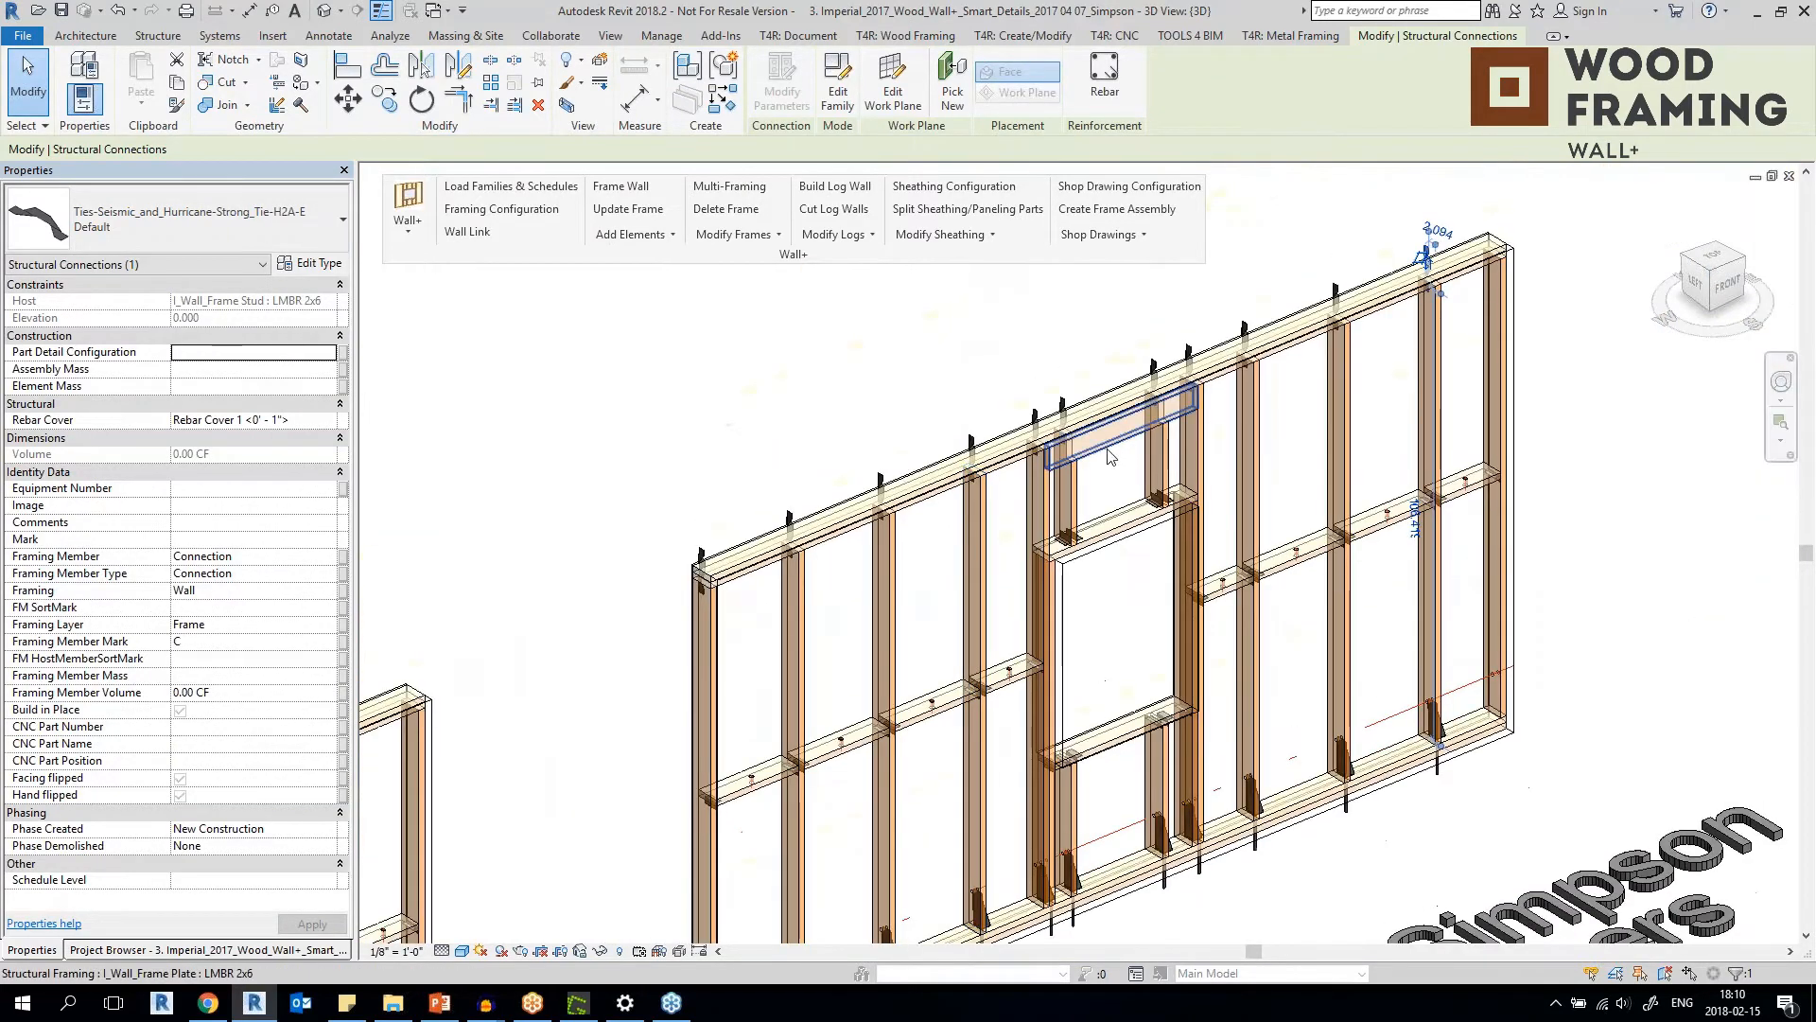
scroll(1043, 415, "up", 2)
scroll(1043, 415, "down", 3)
left_click(991, 361)
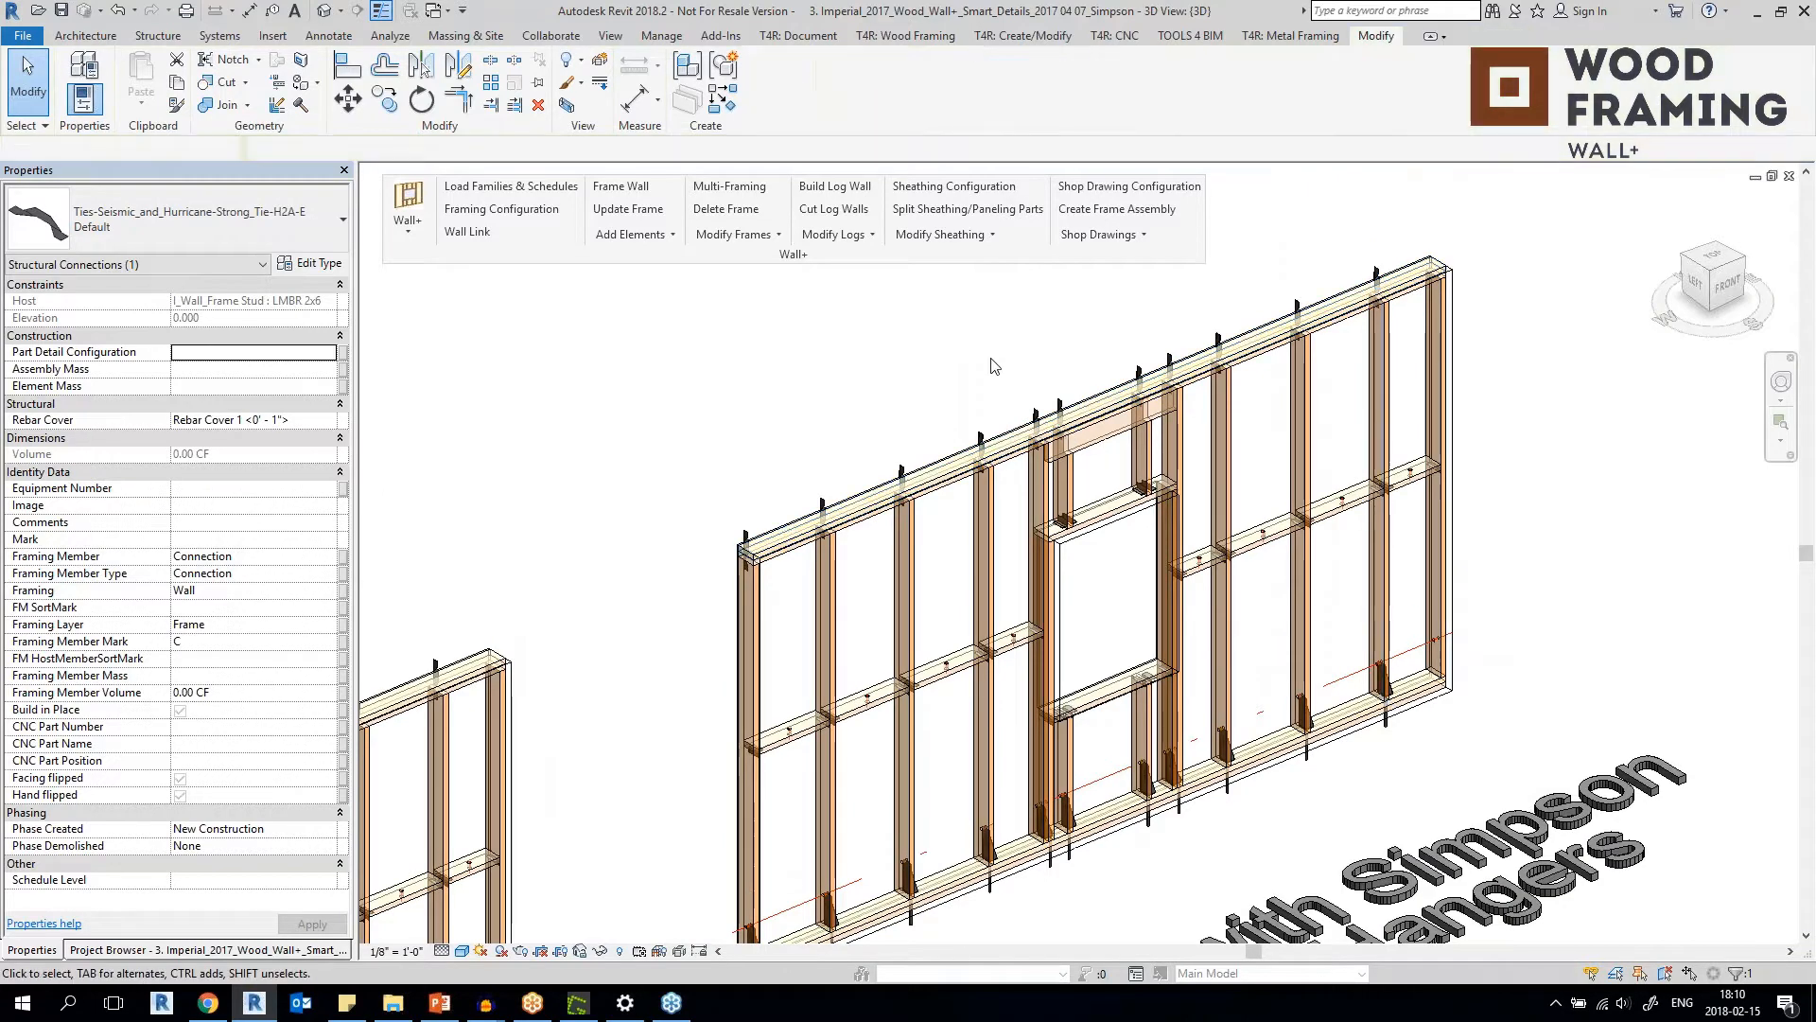
Switch to the 3D view of the 4. Imperial 2018 Metal Floor Framing Demo project.
left_click(436, 12)
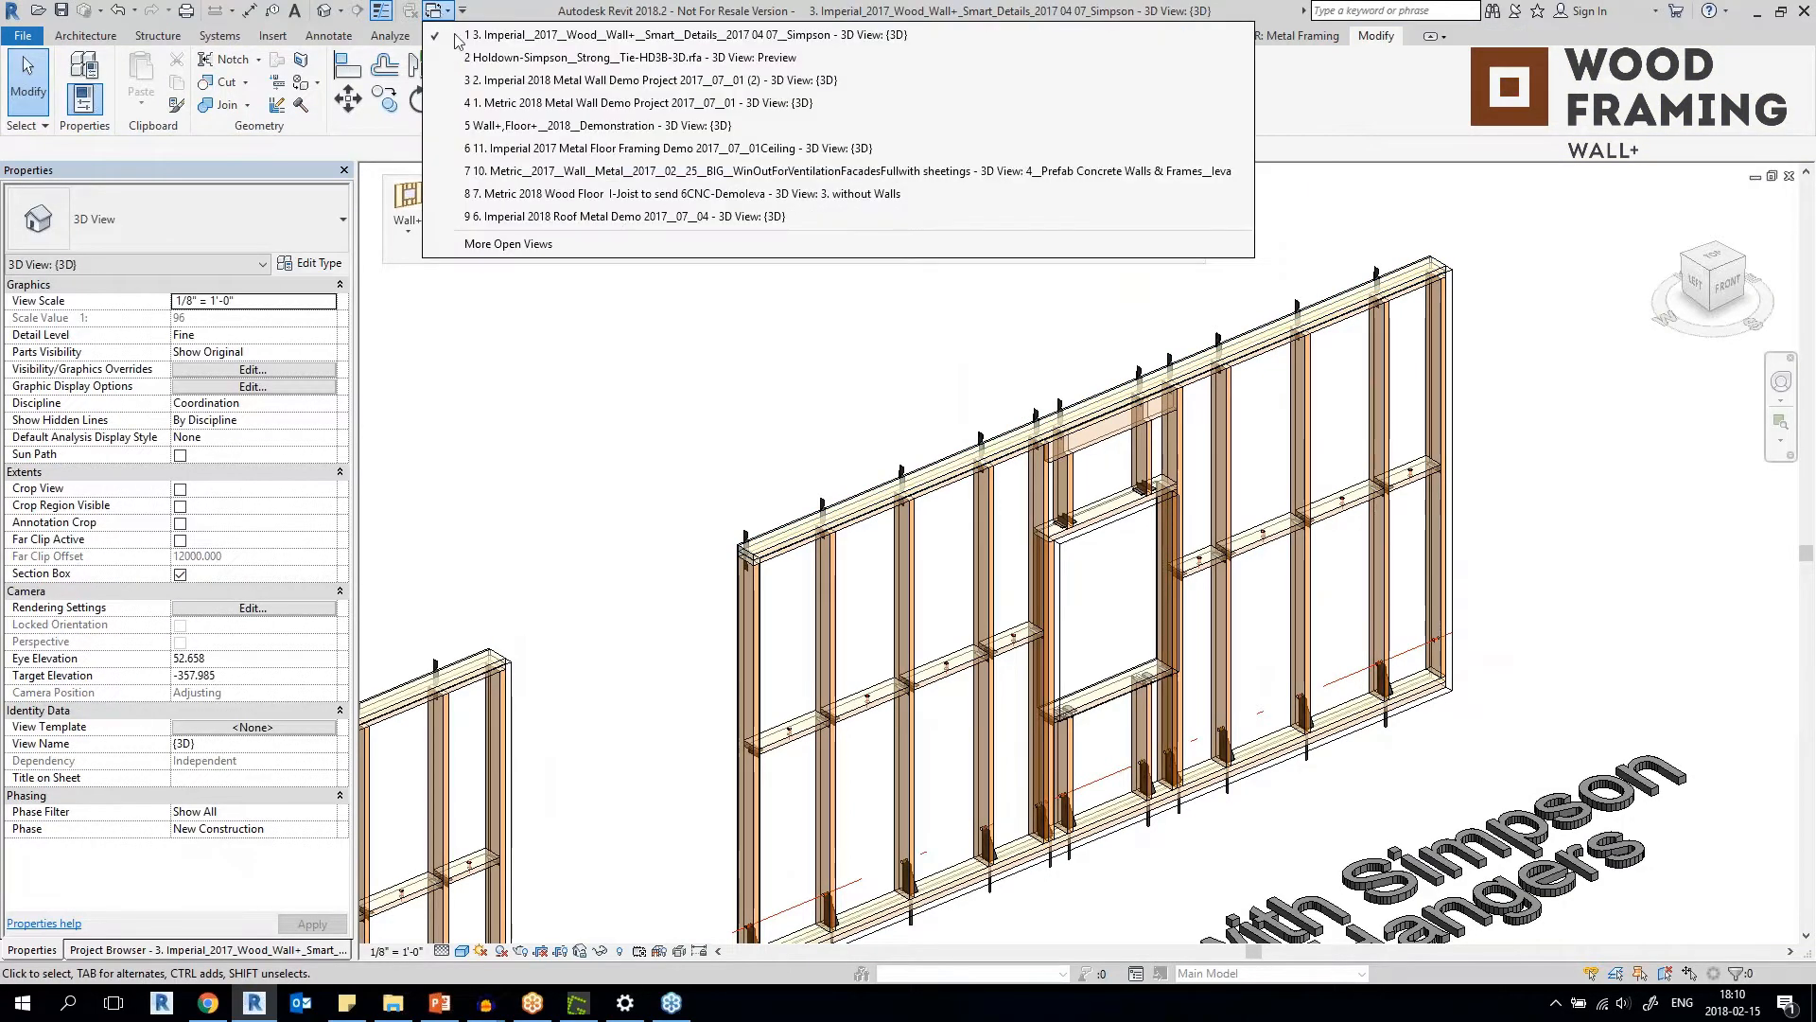
left_click(508, 243)
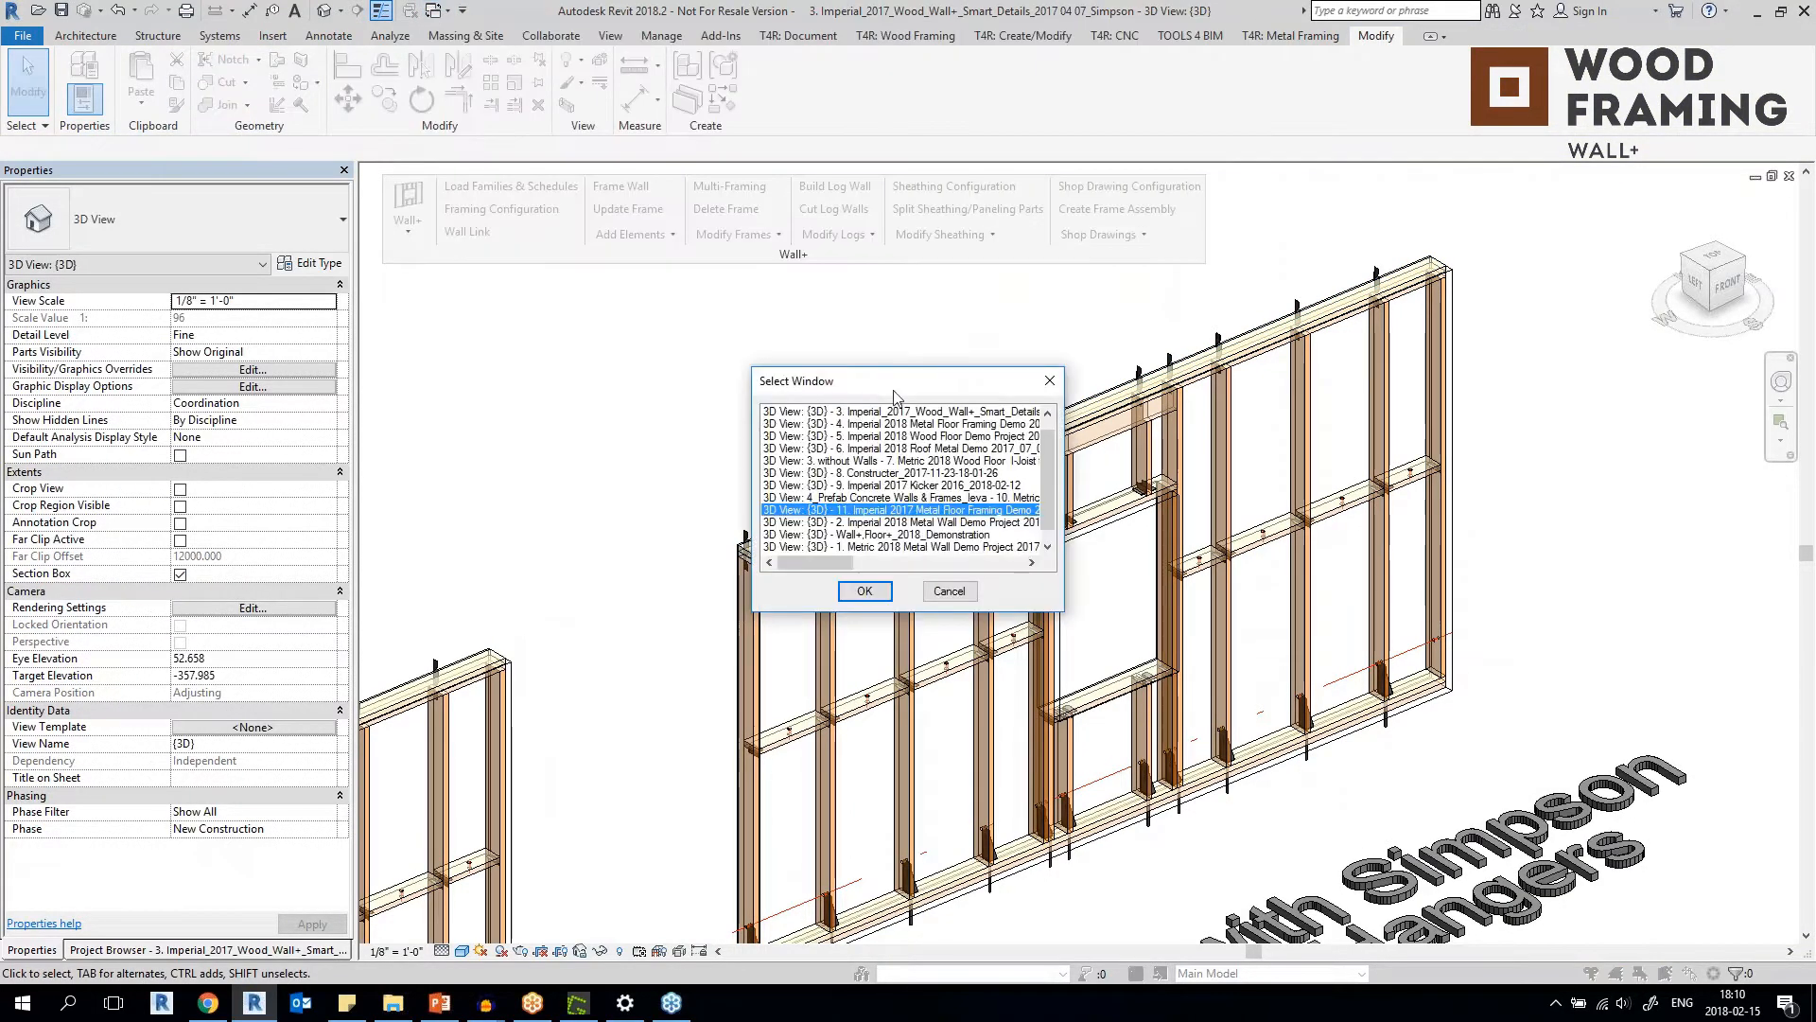
left_click(866, 592)
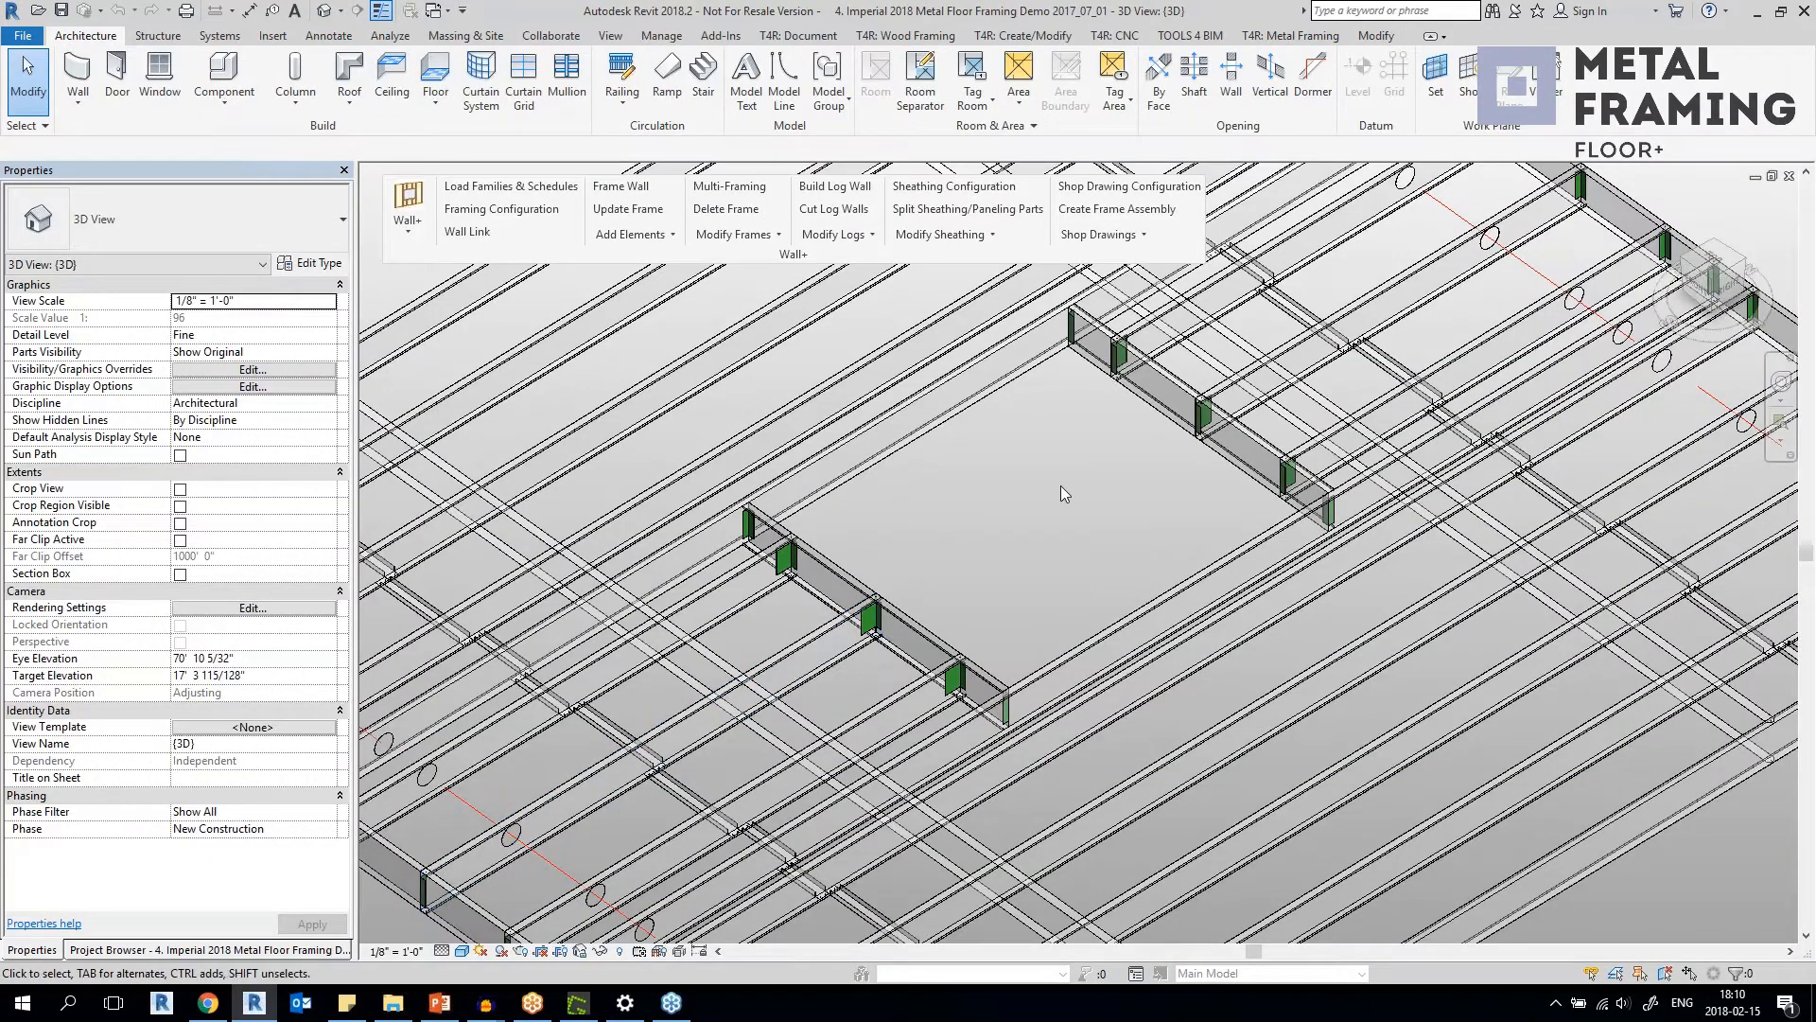
Select a 1000 L 1.5x4x7-54 support clip on the blocking joist beside the floor opening and examine its joist connection.
scroll(726, 594, "down", 5)
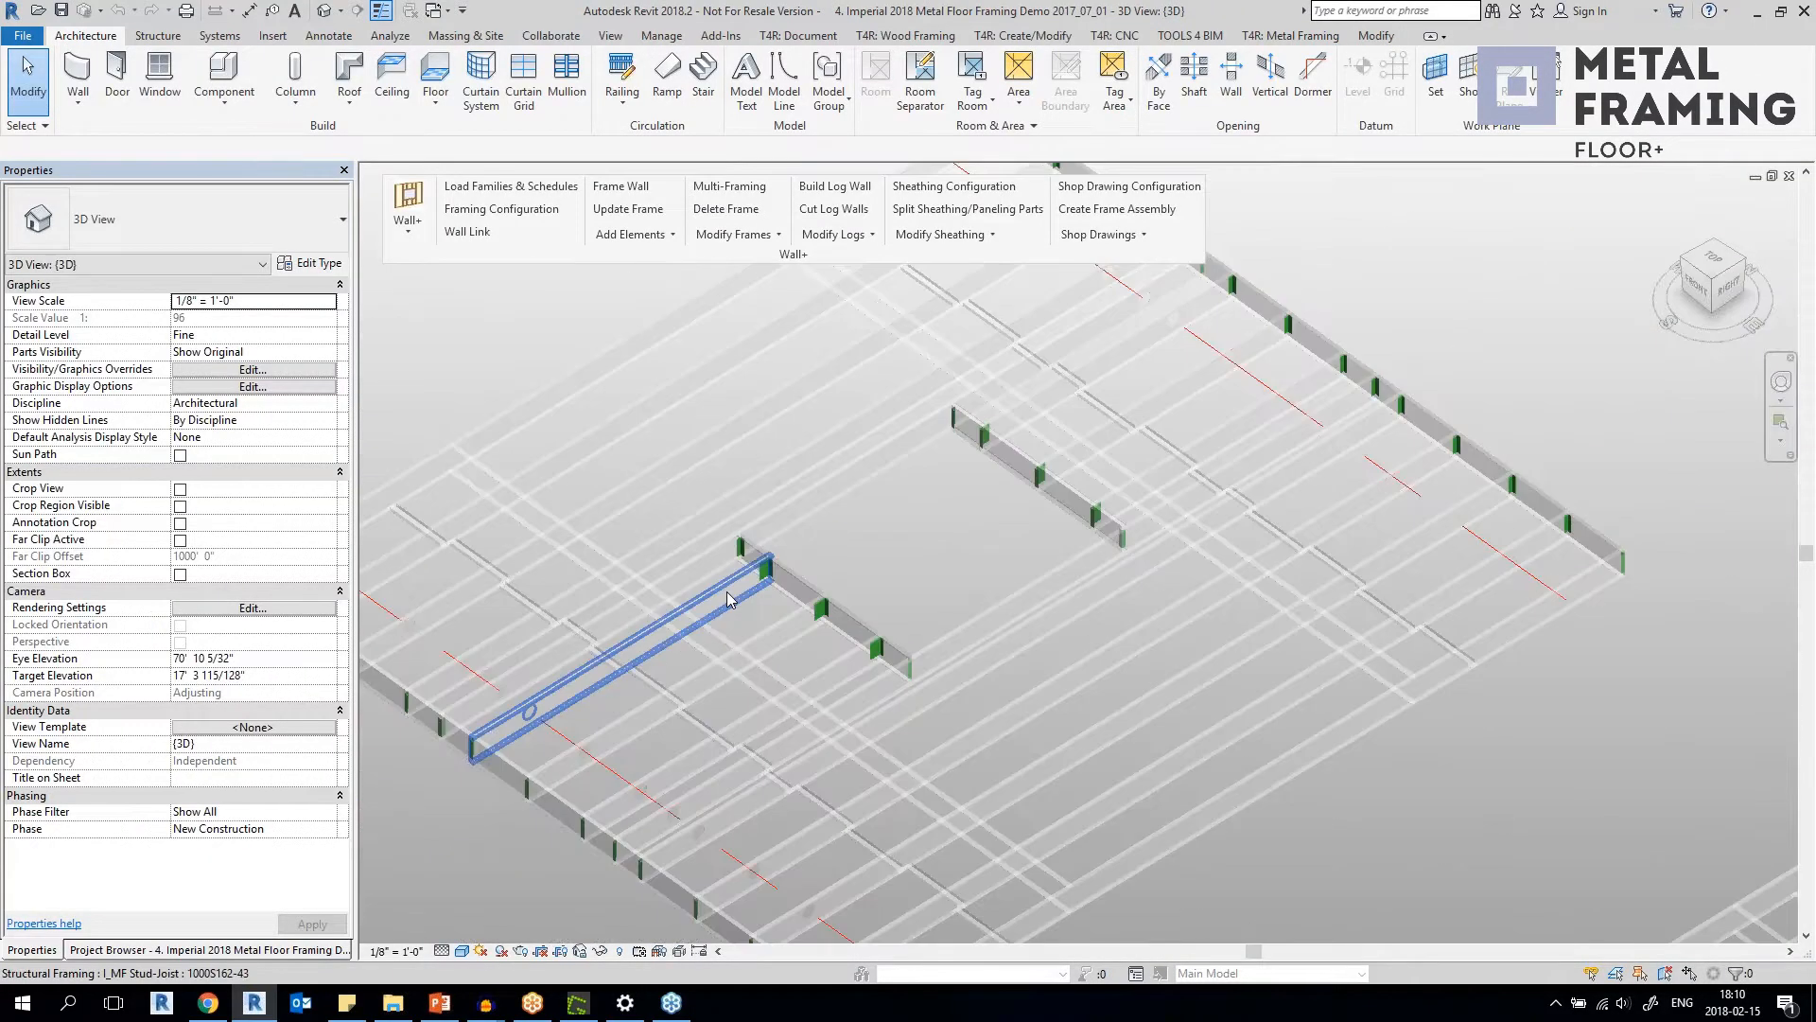
scroll(657, 657, "up", 5)
scroll(657, 657, "up", 4)
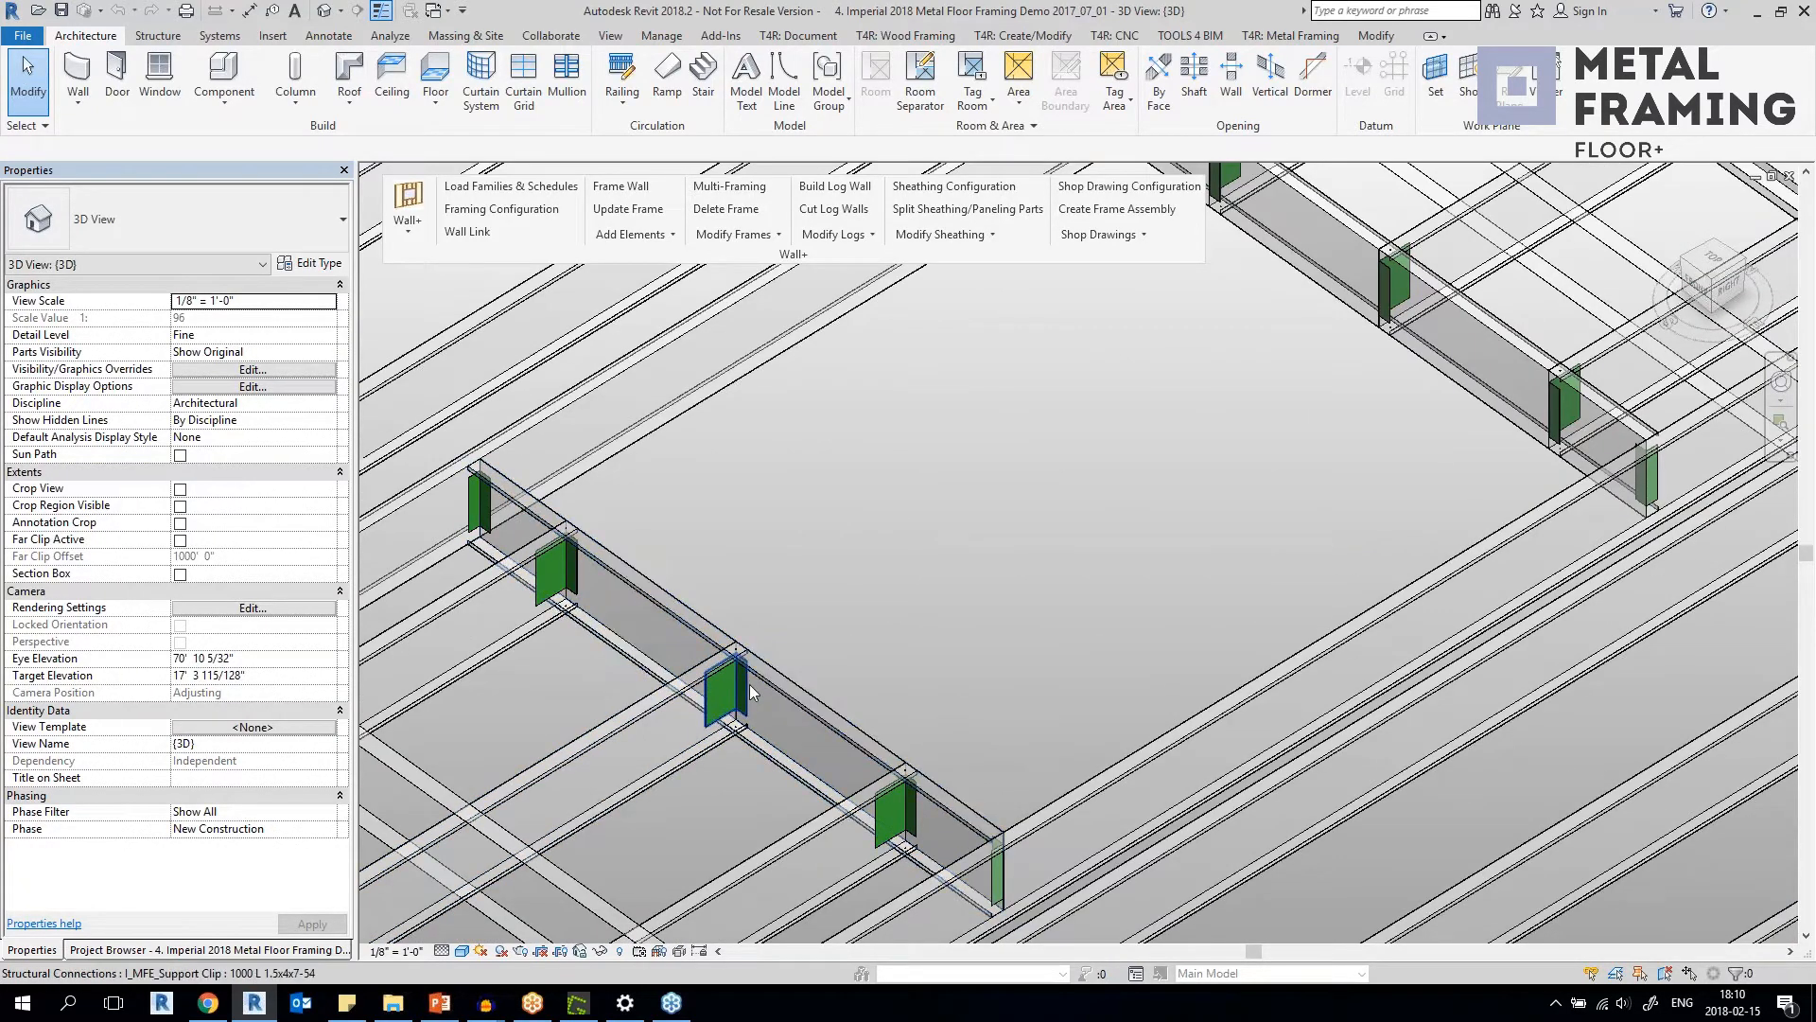
left_click(747, 684)
scroll(877, 610, "down", 1)
middle_click_drag(877, 610, 1043, 514)
scroll(920, 559, "up", 4)
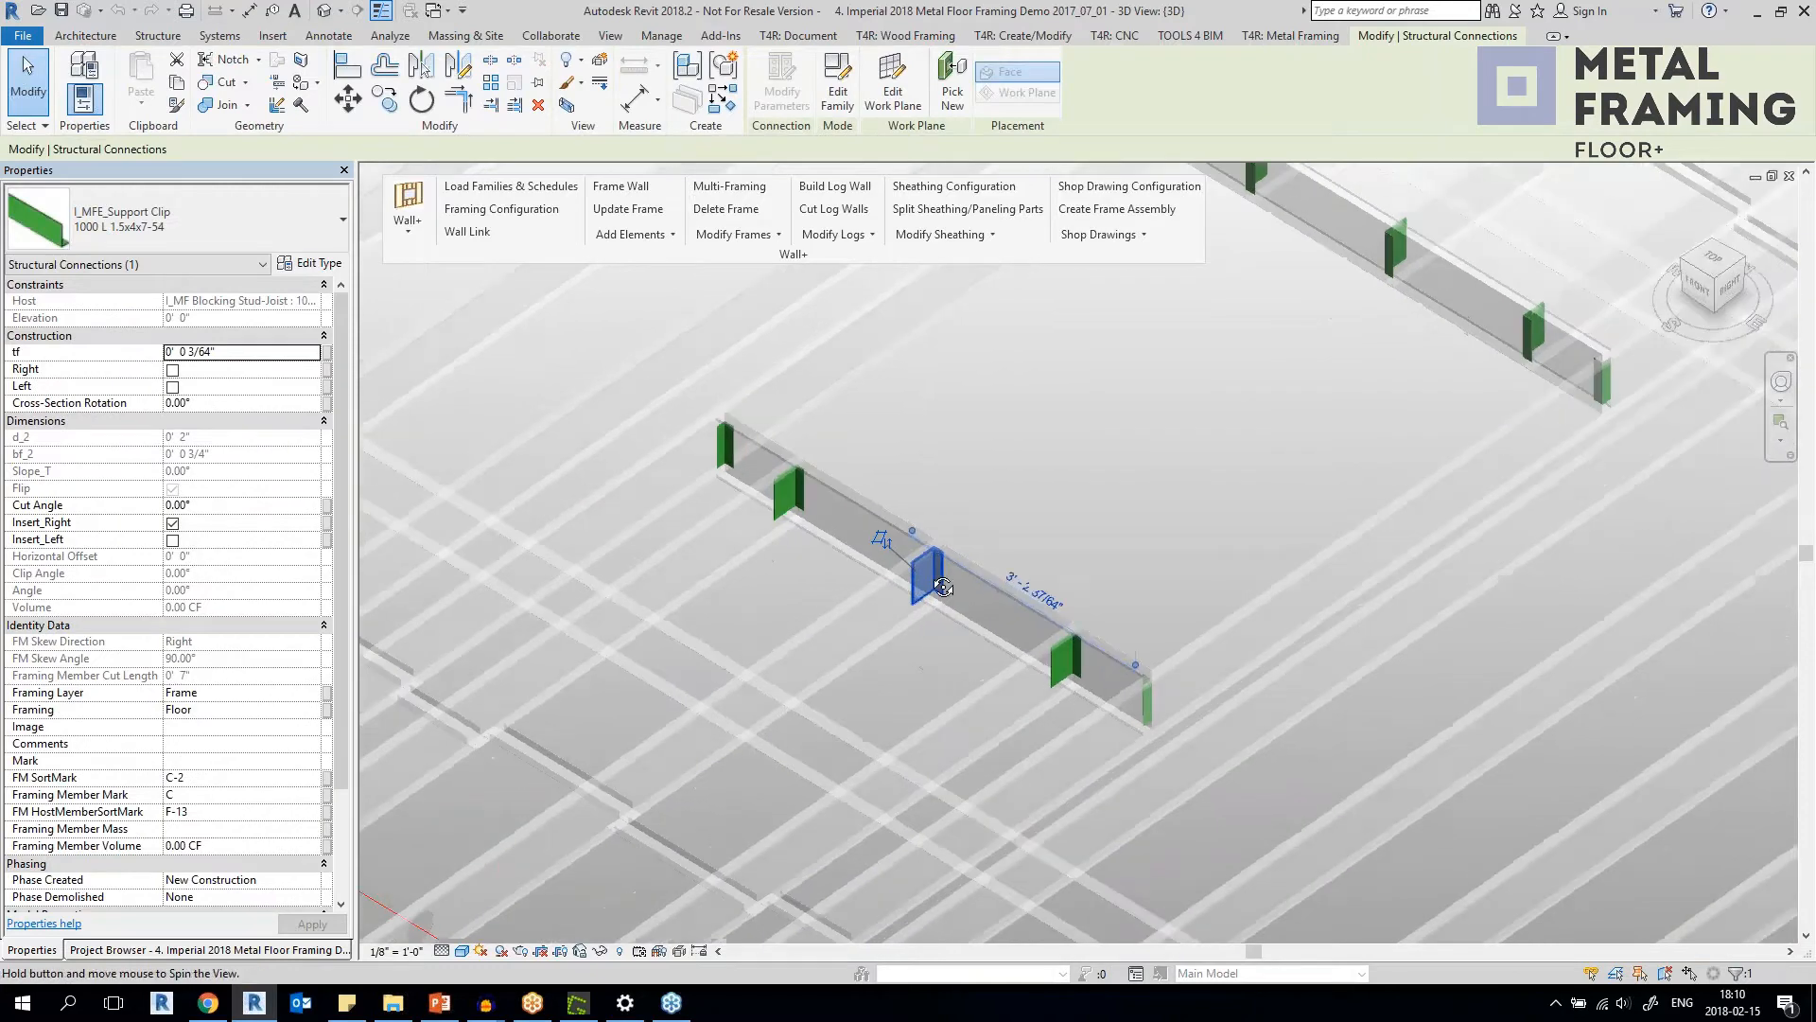
middle_click_drag(920, 573, 958, 588, "shift")
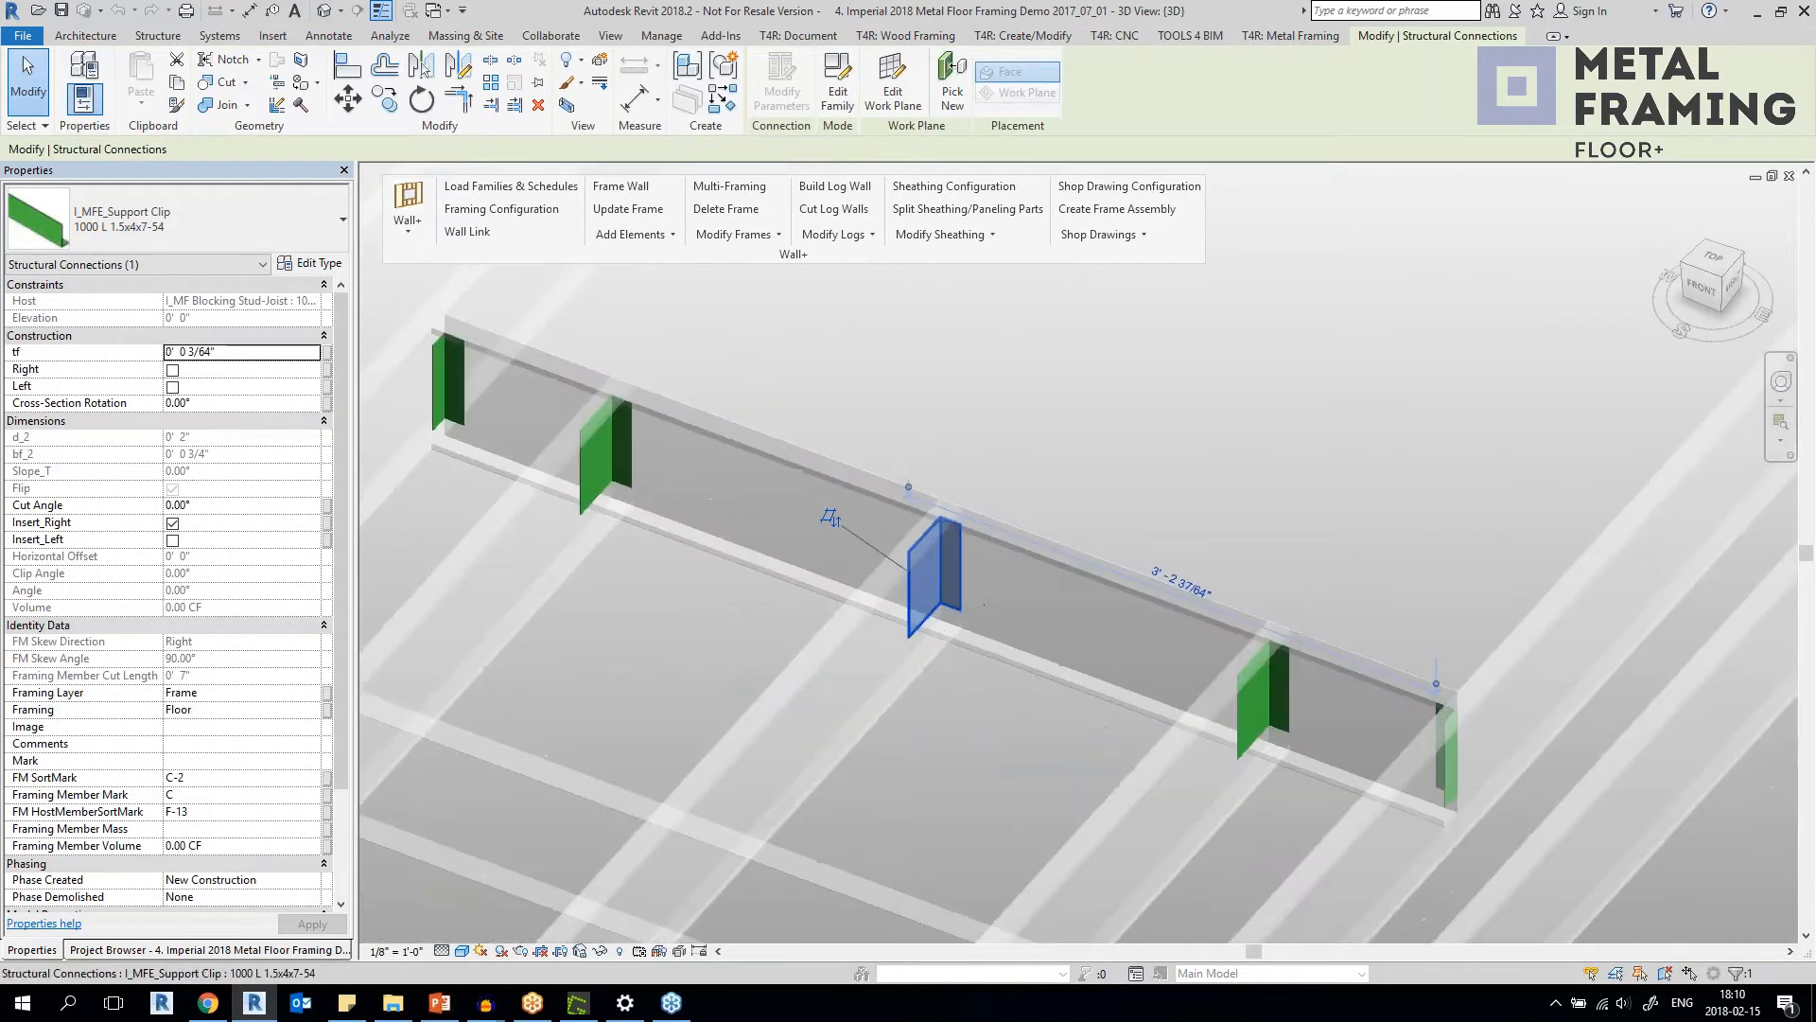
scroll(958, 590, "down", 2)
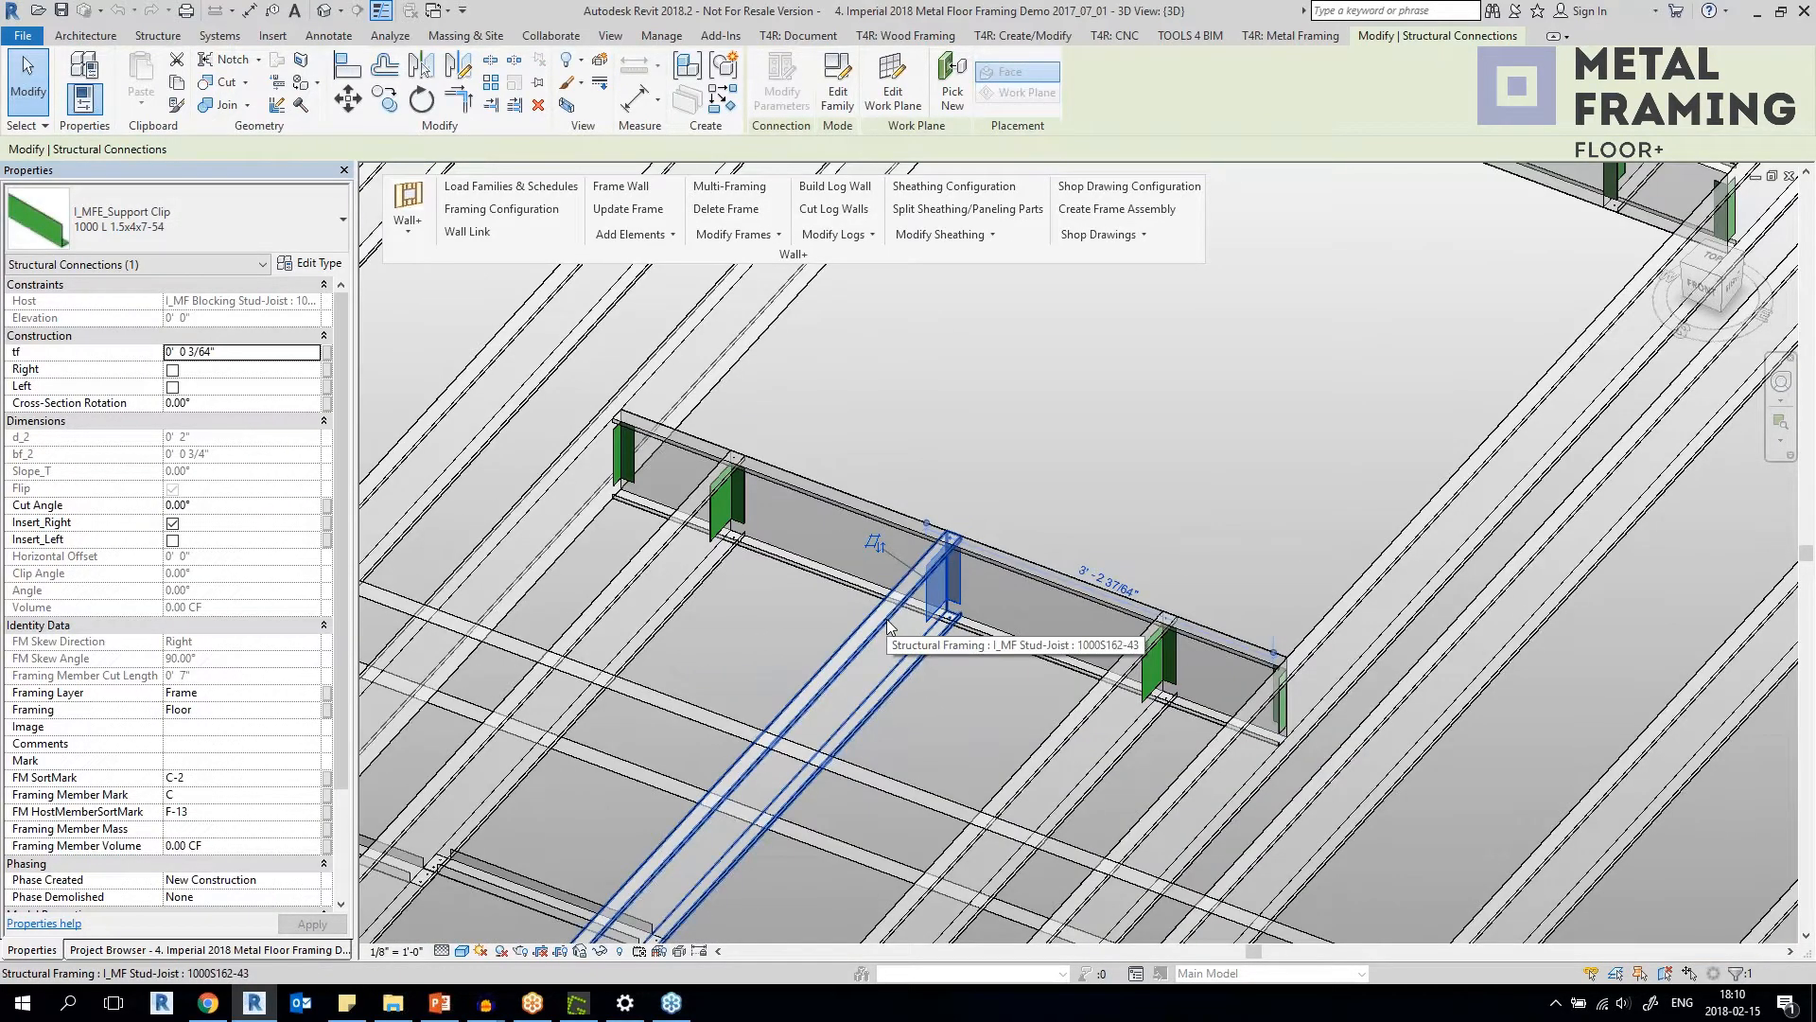
Select the blocking stud-joist at the opening, then a support clip and its stud-joist at the floor's edge track.
left_click(922, 596)
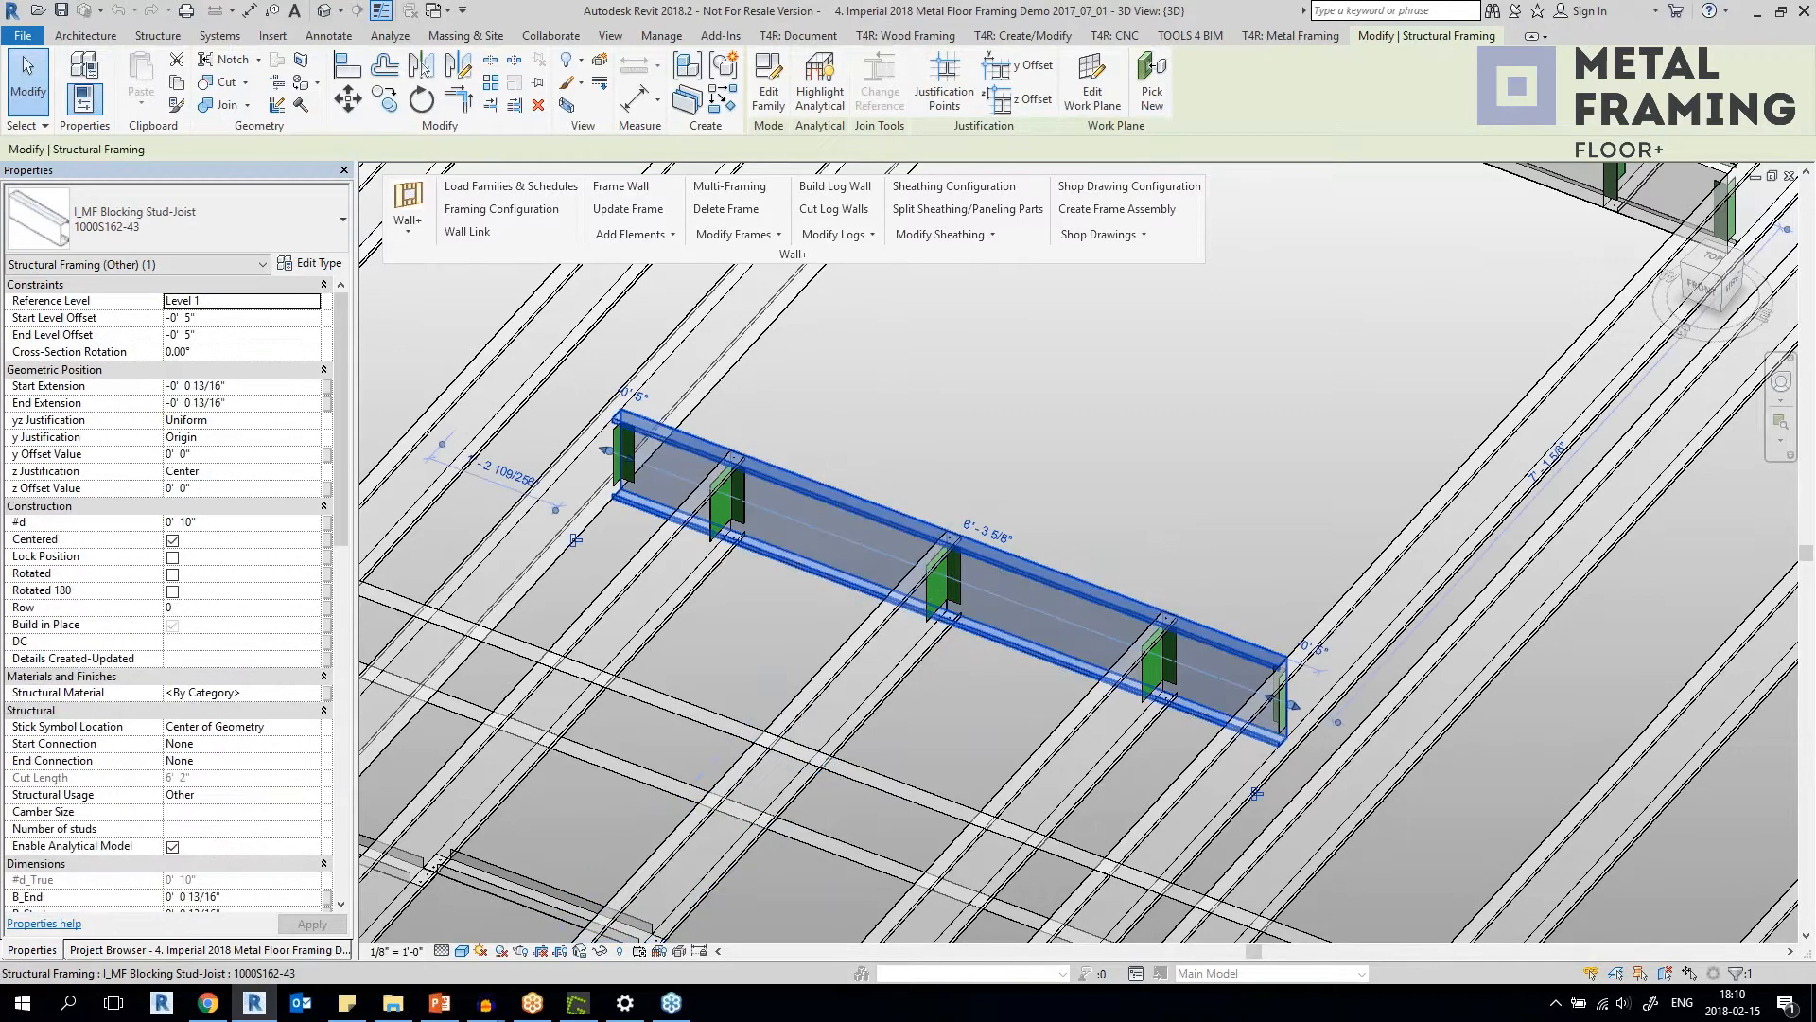
scroll(908, 600, "down", 2)
middle_click_drag(910, 600, 1040, 416)
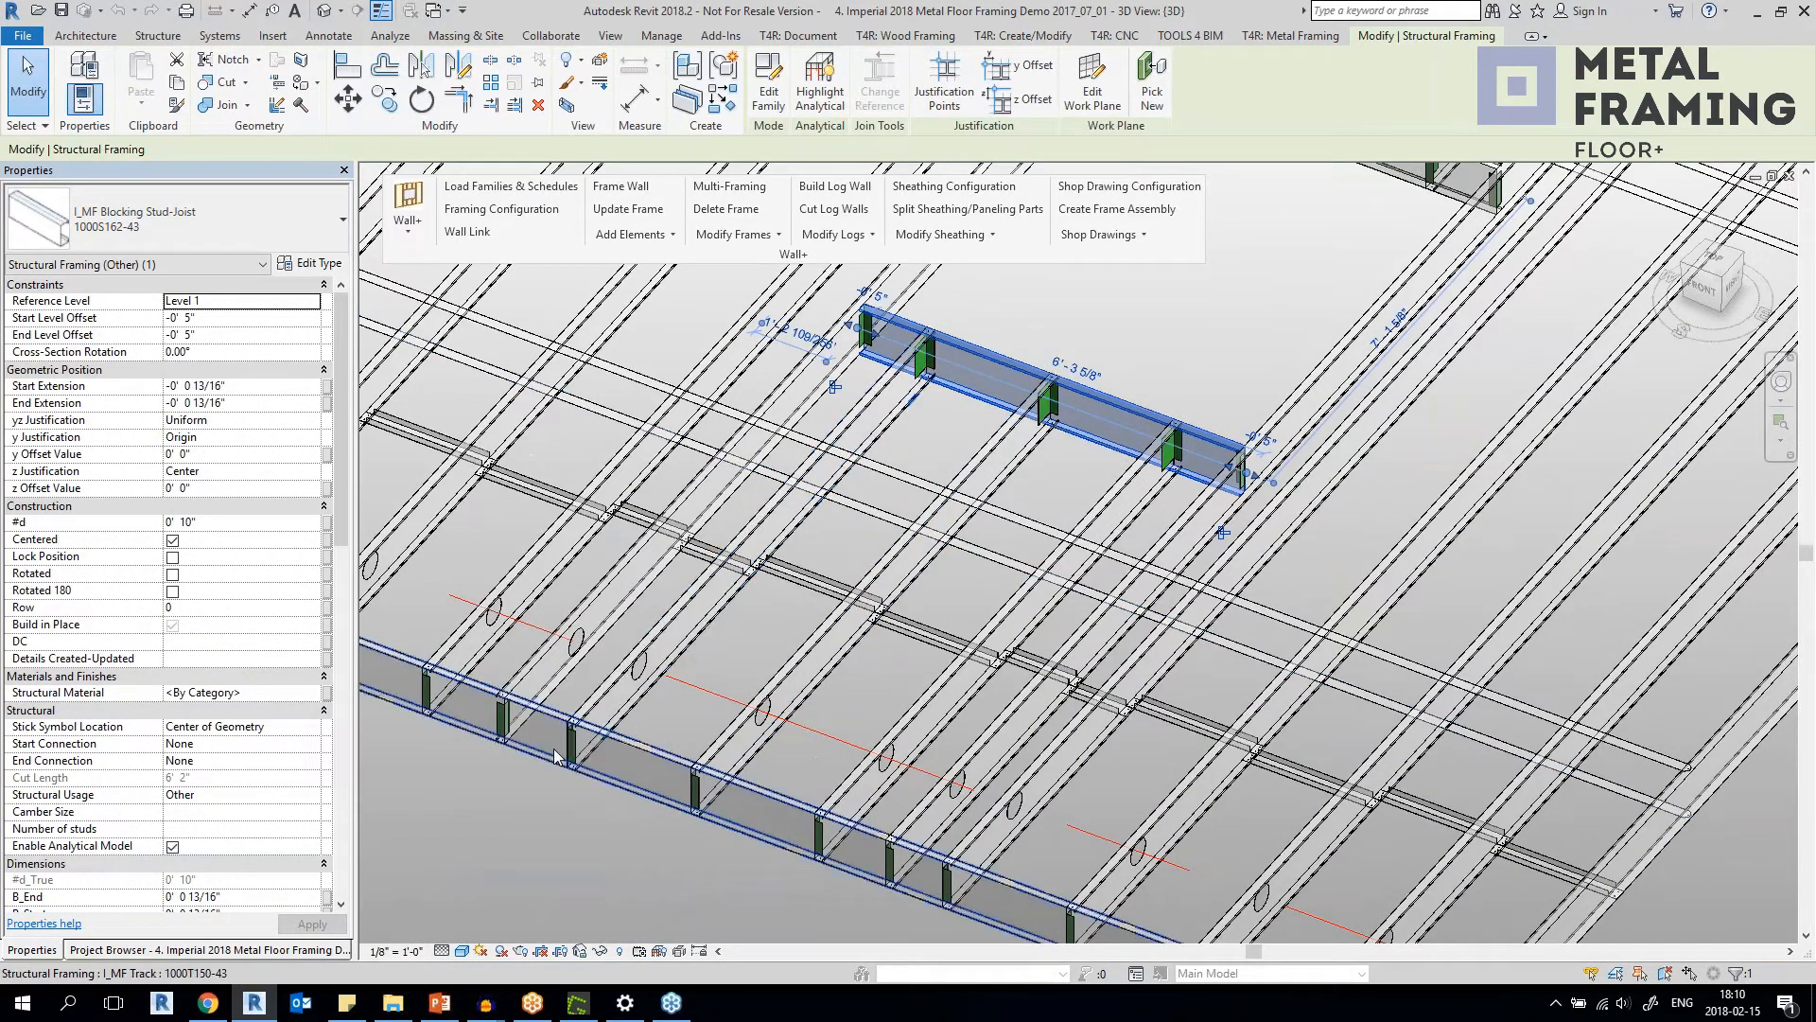
scroll(604, 722, "up", 4)
left_click(604, 723)
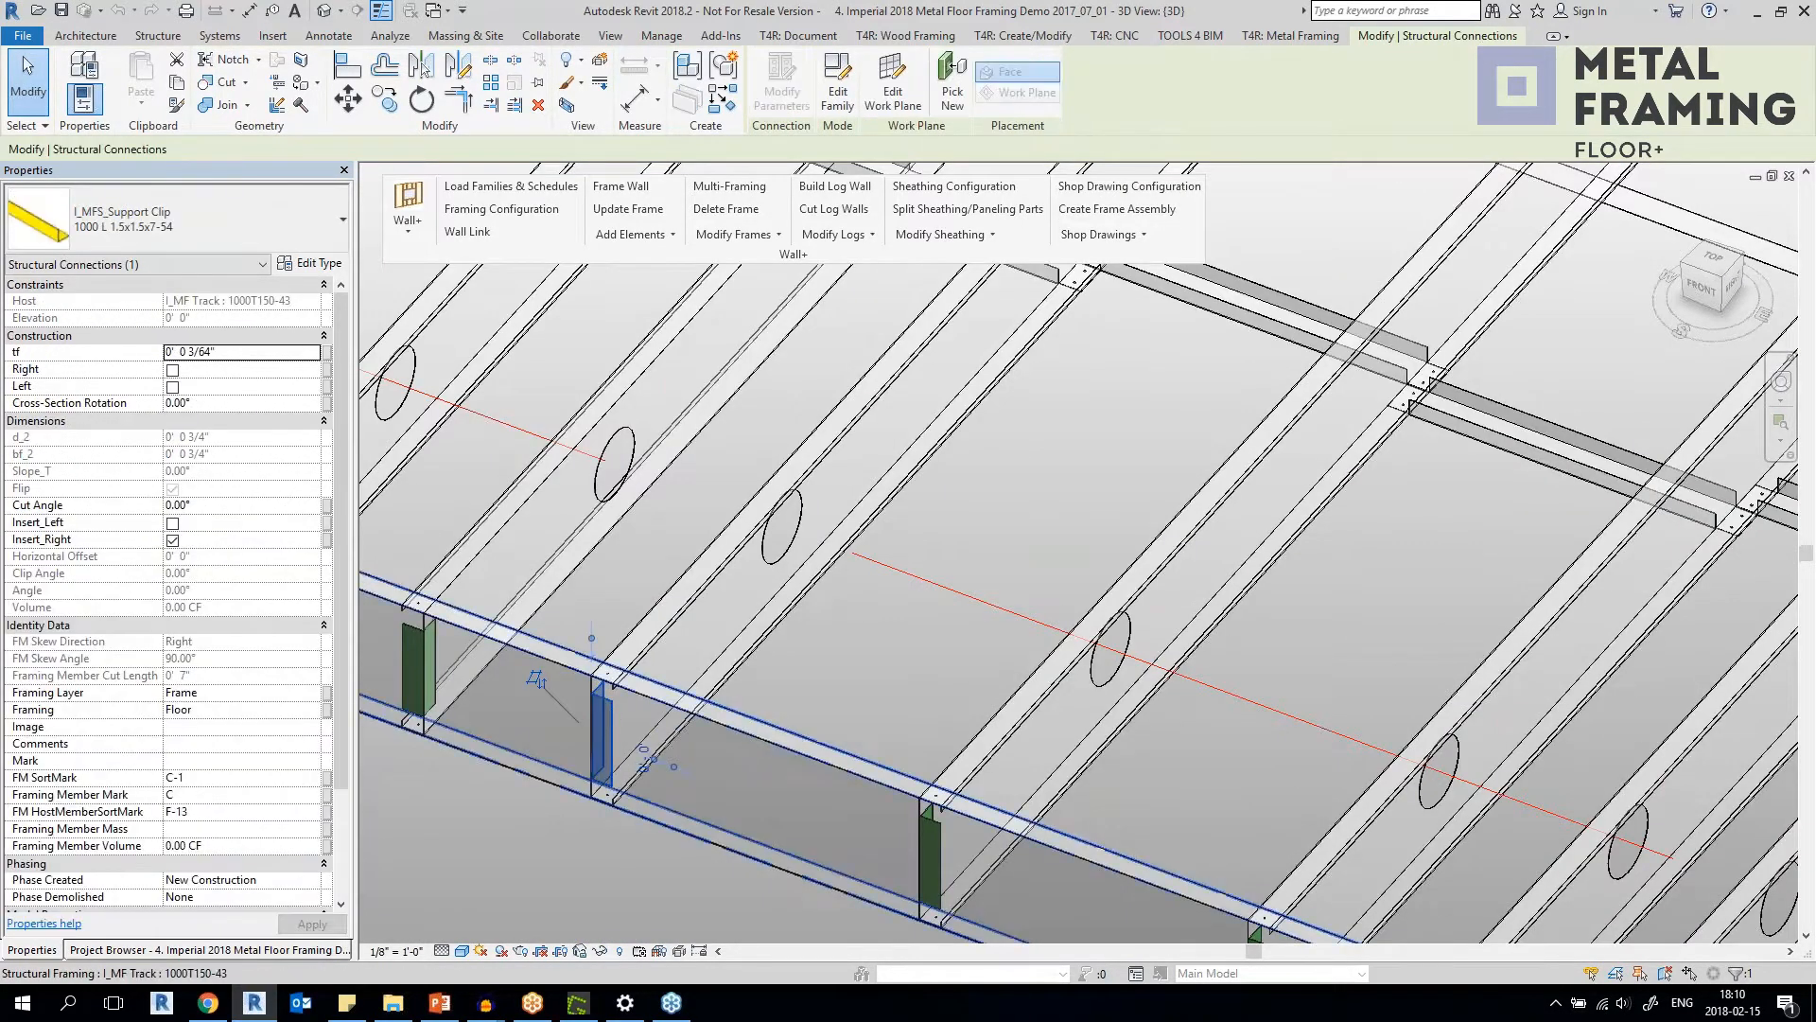
left_click(731, 732)
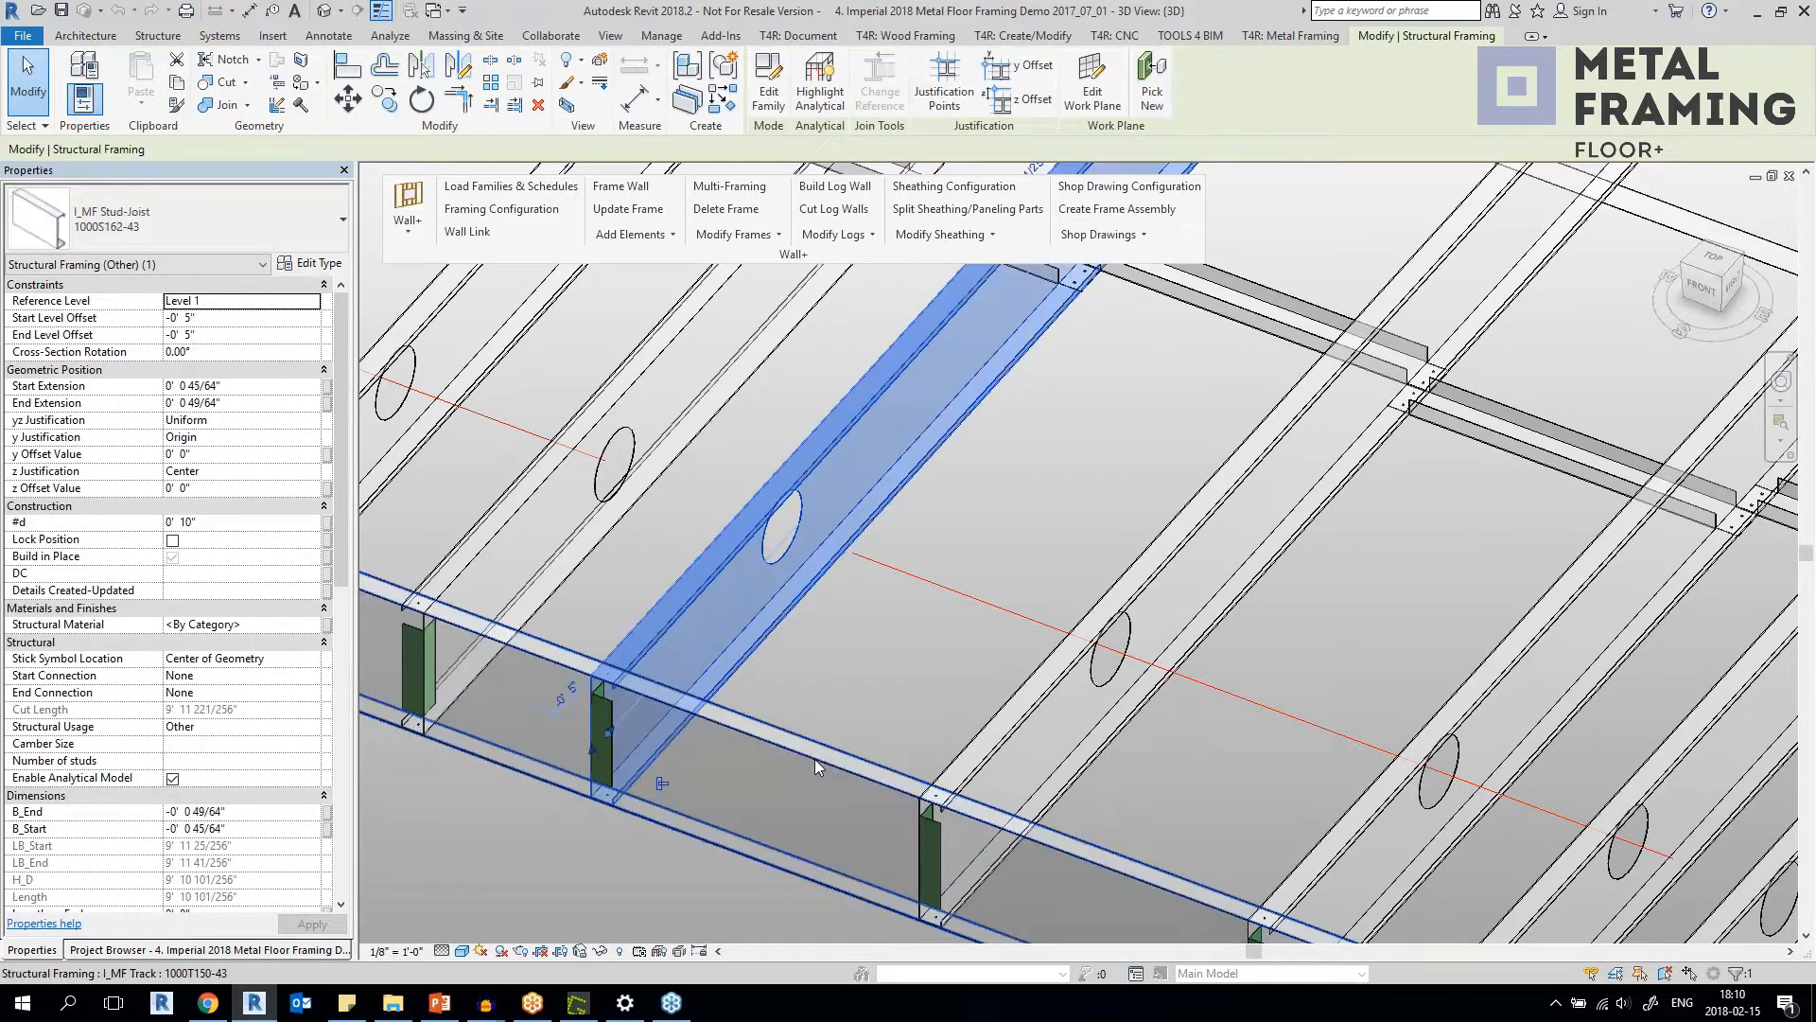
Select the 1000 L 1.5x1.5x7-54 support clip at the end of the opening's blocking joist to identify it.
scroll(603, 702, "down", 3)
scroll(860, 700, "up", 5)
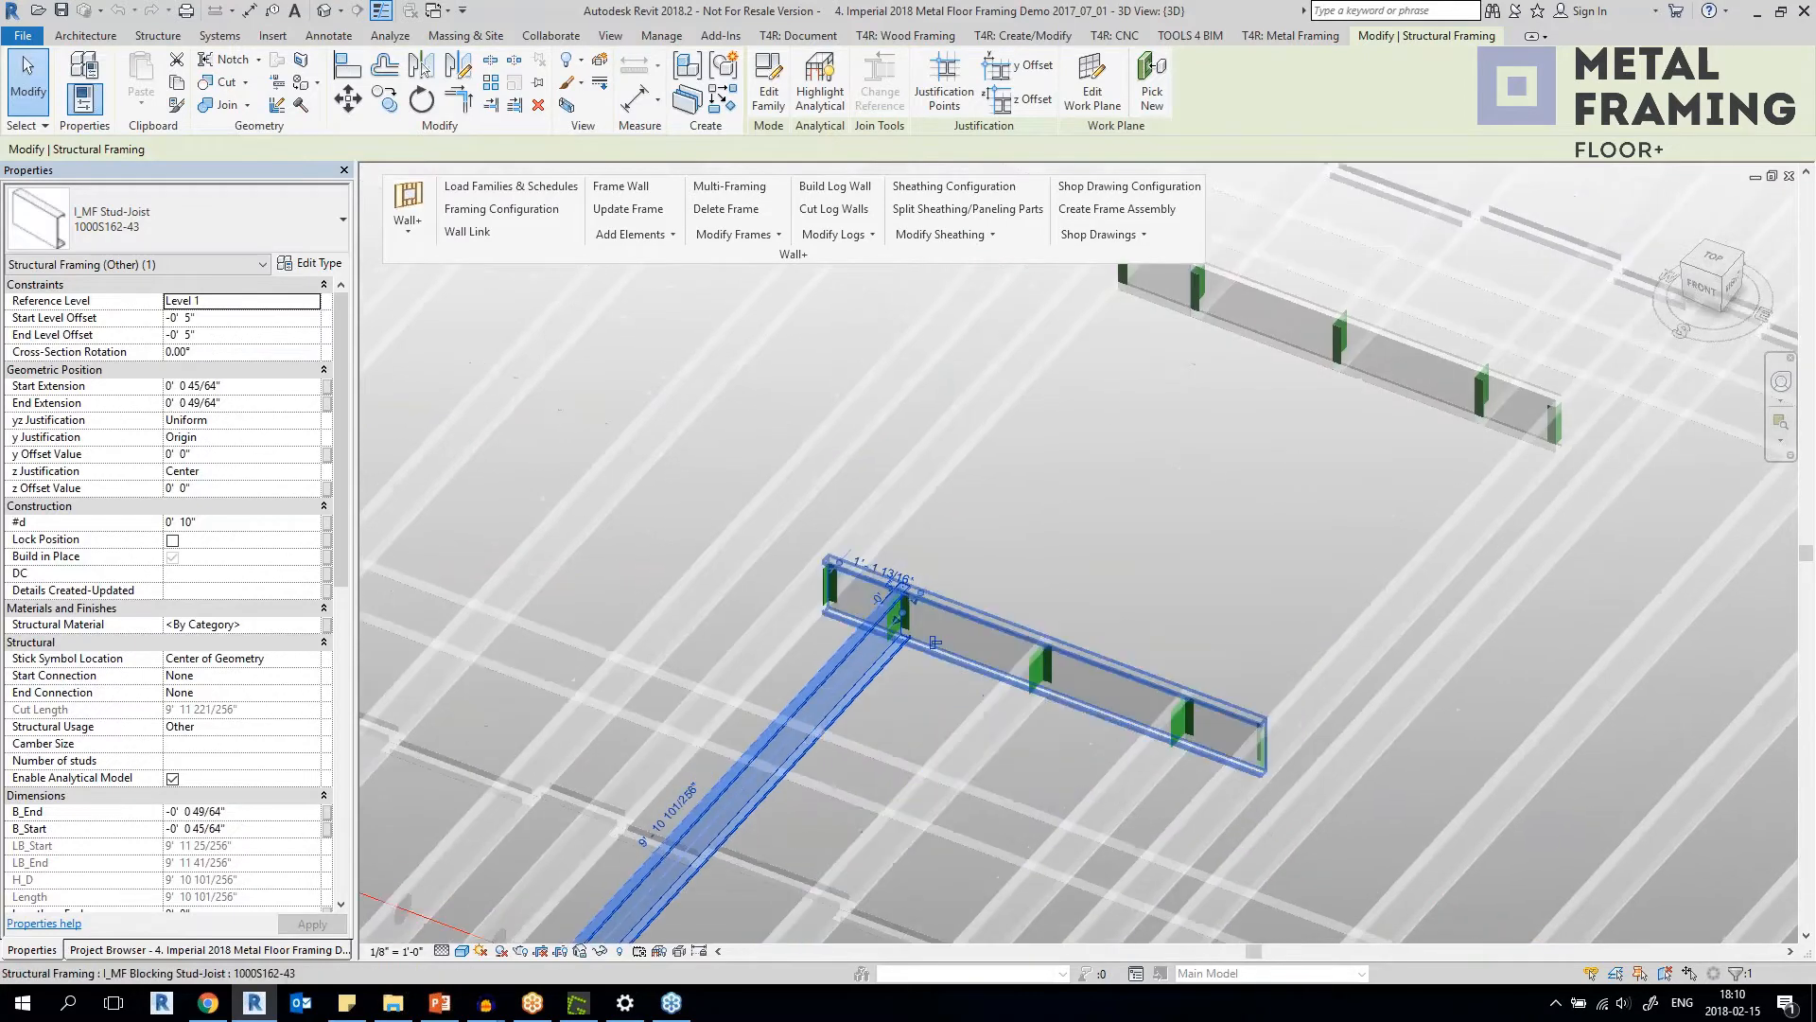
scroll(870, 695, "down", 4)
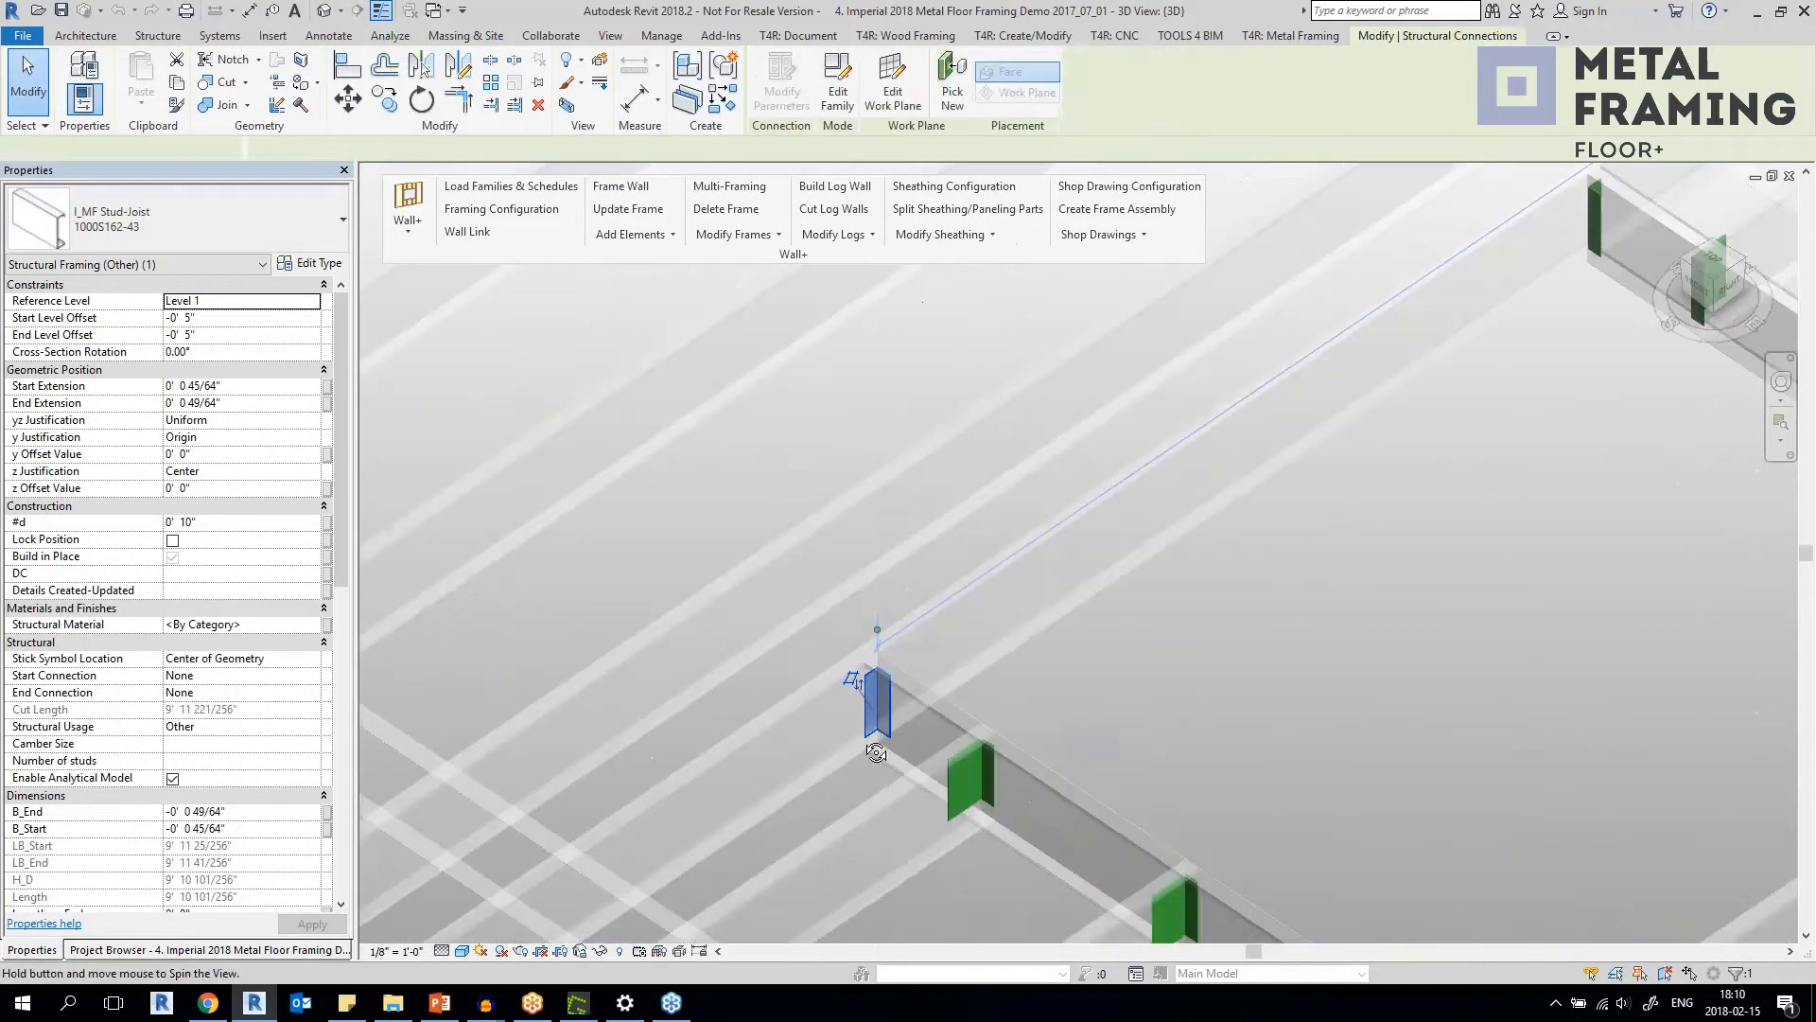
left_click(871, 697)
scroll(1154, 671, "down", 4)
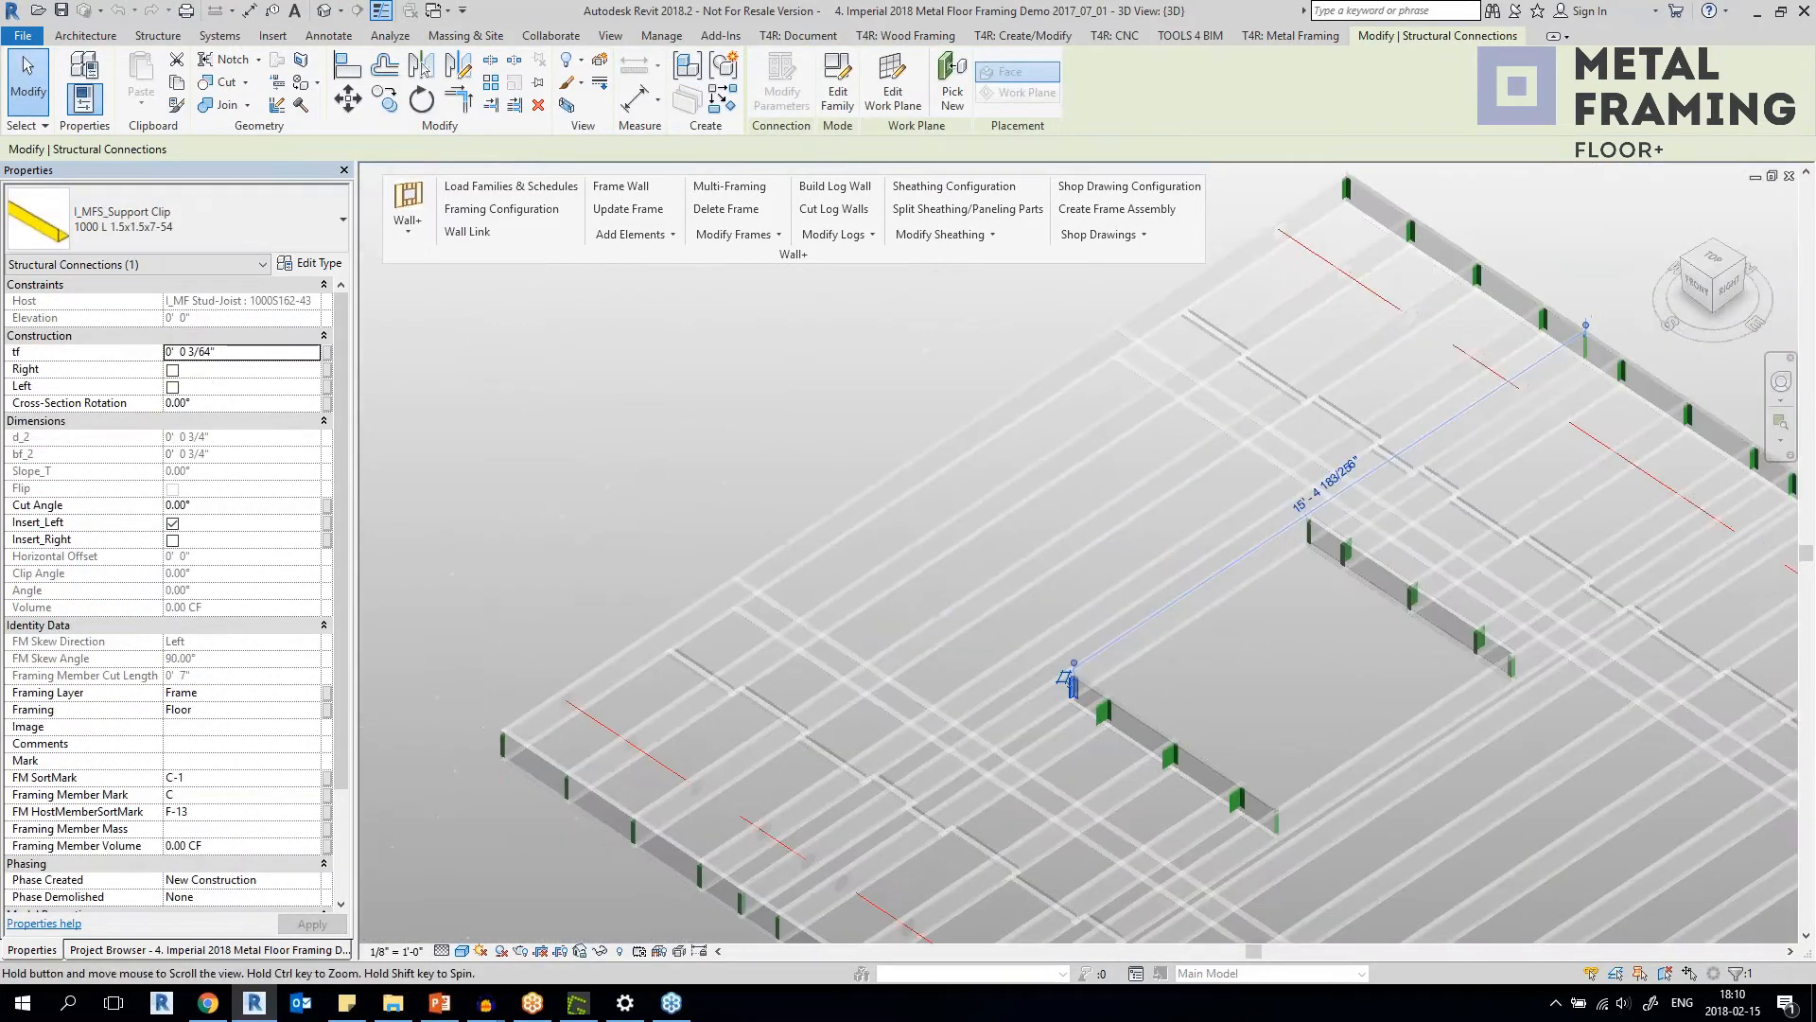
Clear the selection and look over the support clips along the far edge track and the opening's opposite blocking joist.
middle_click_drag(1154, 668, 756, 610)
left_click(1050, 545)
scroll(1460, 360, "up", 4)
scroll(1455, 360, "down", 5)
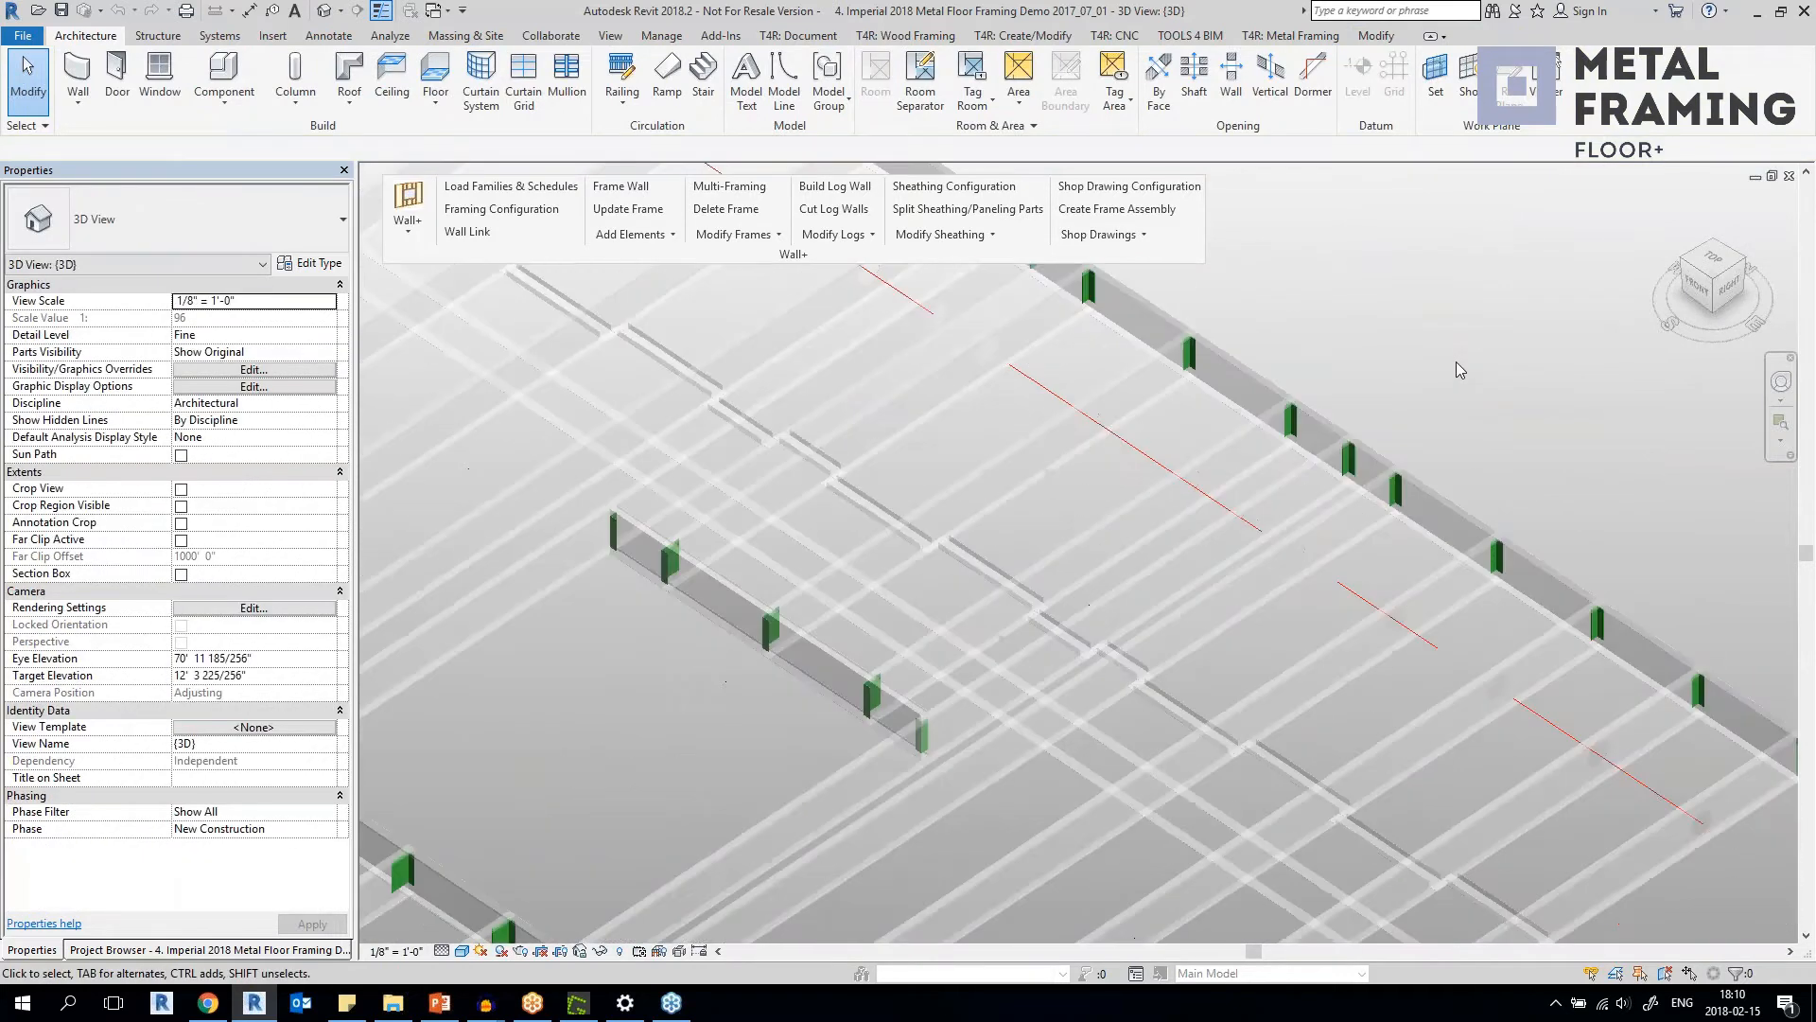
scroll(1453, 369, "up", 3)
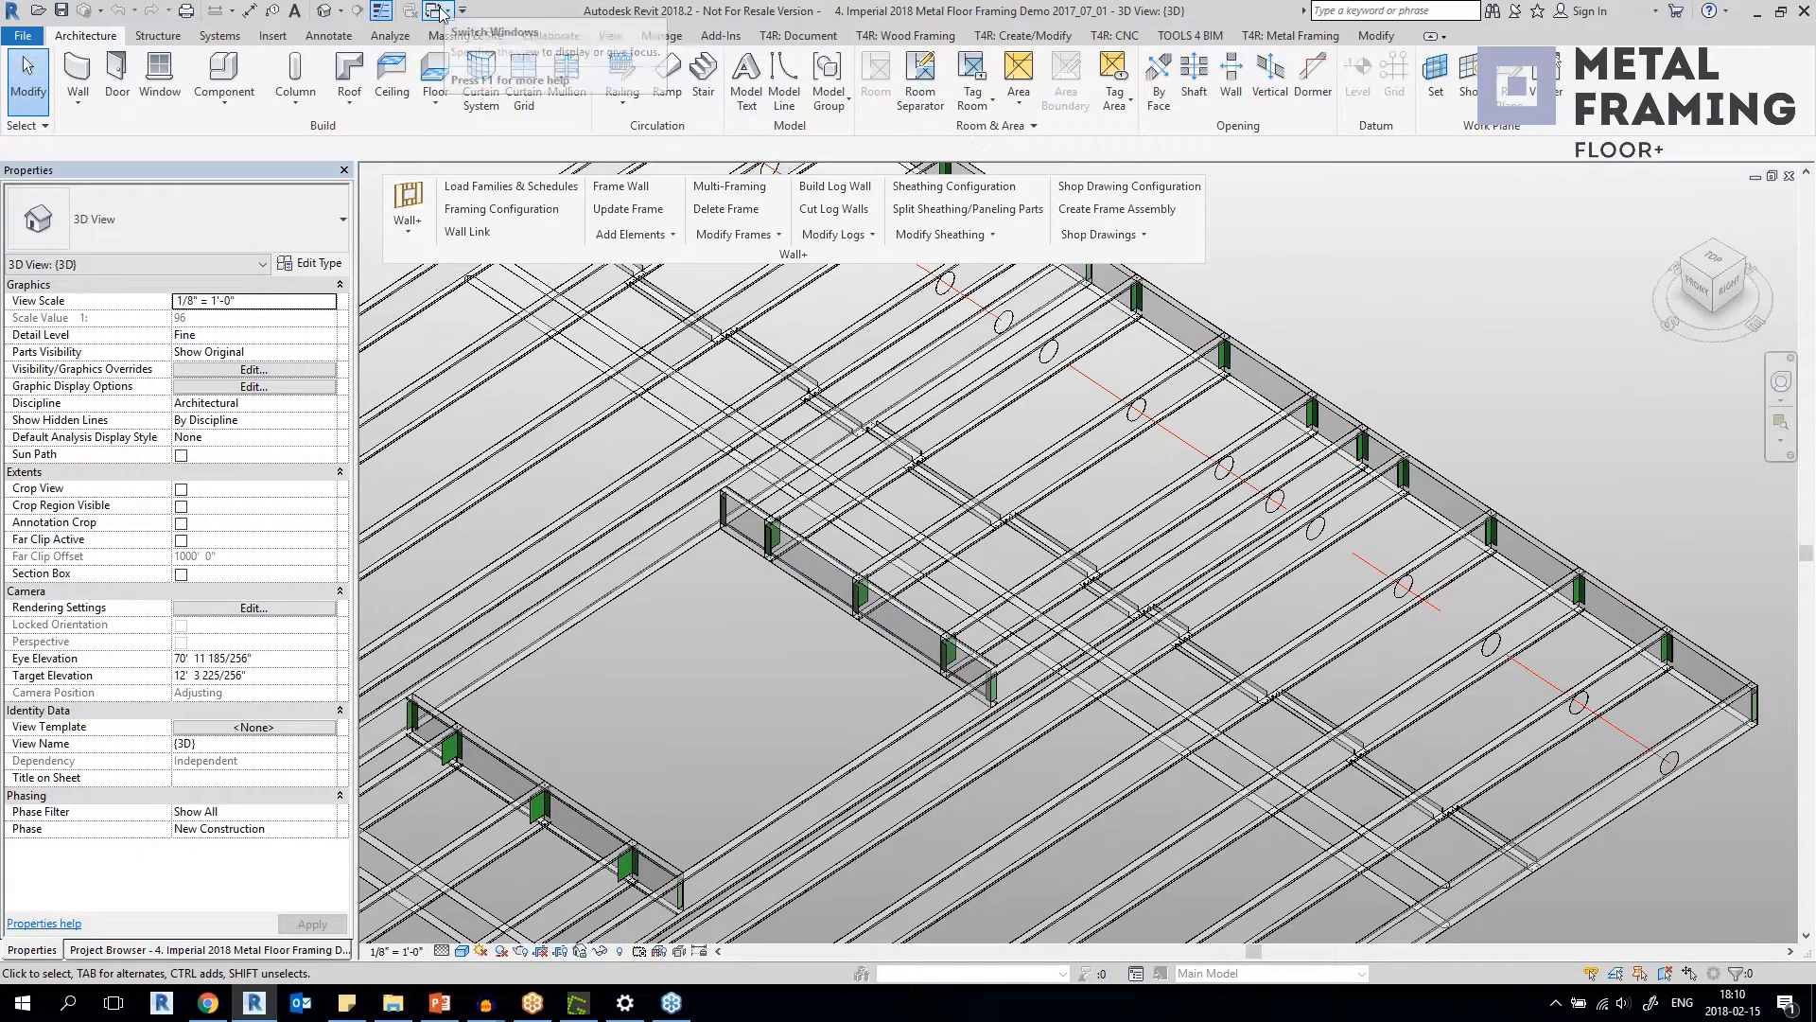
Switch to the 3D view of the project "5. Imperial 2018 Wood Floor Demo Project 2017_11_29".
left_click(442, 12)
left_click(525, 243)
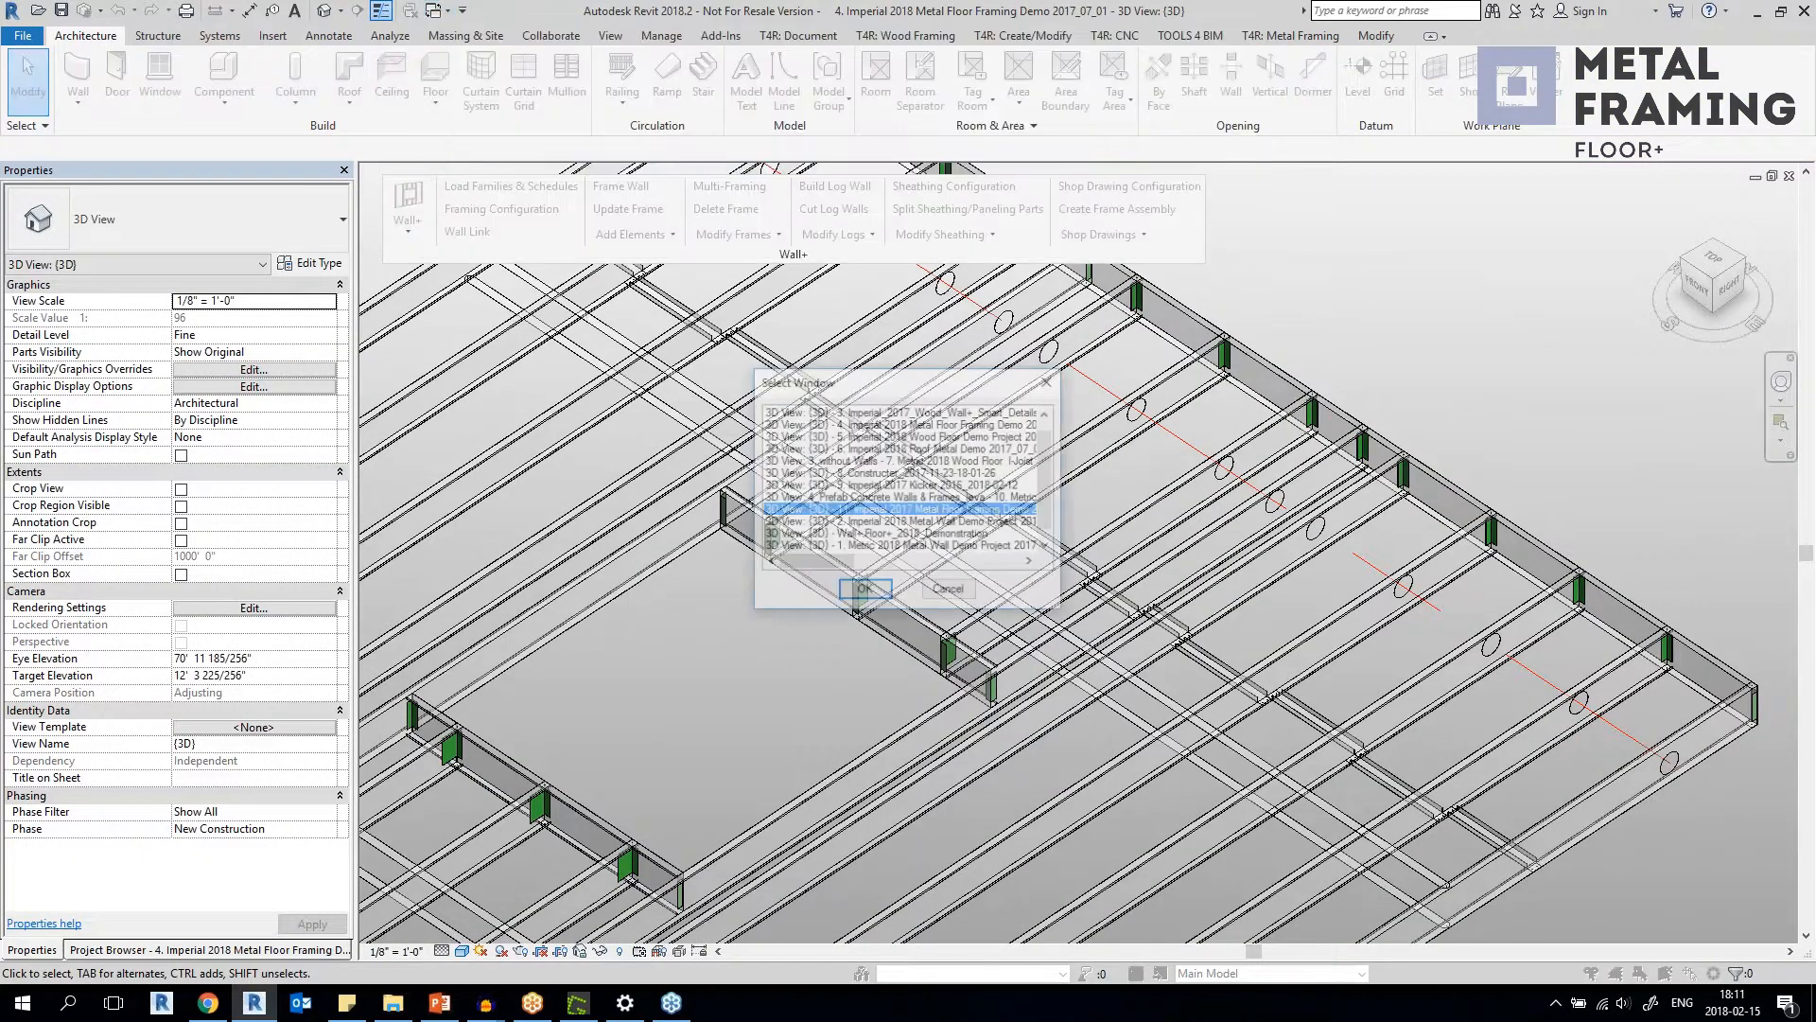
left_click(880, 594)
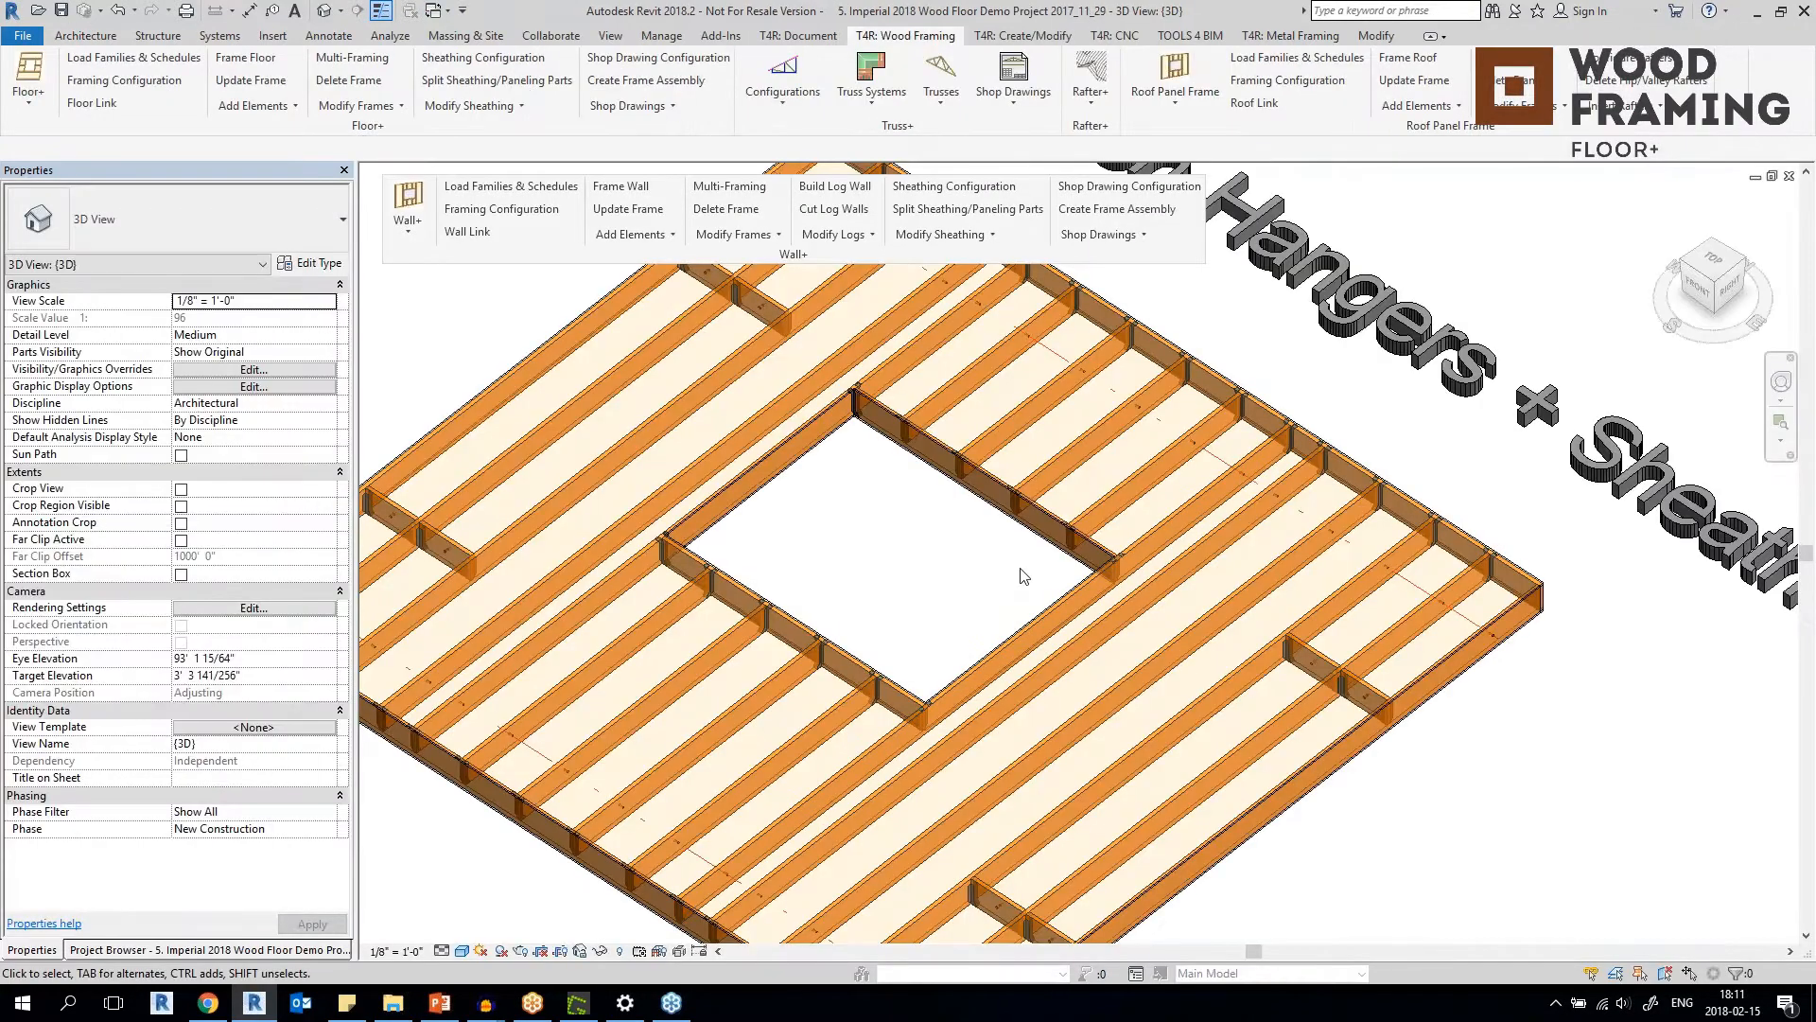
Examine the Simpson top-flange hangers where the joists meet the rim joist at the wood floor's opening.
middle_click_drag(720, 693, 853, 653)
scroll(856, 634, "down", 3)
scroll(900, 573, "up", 5)
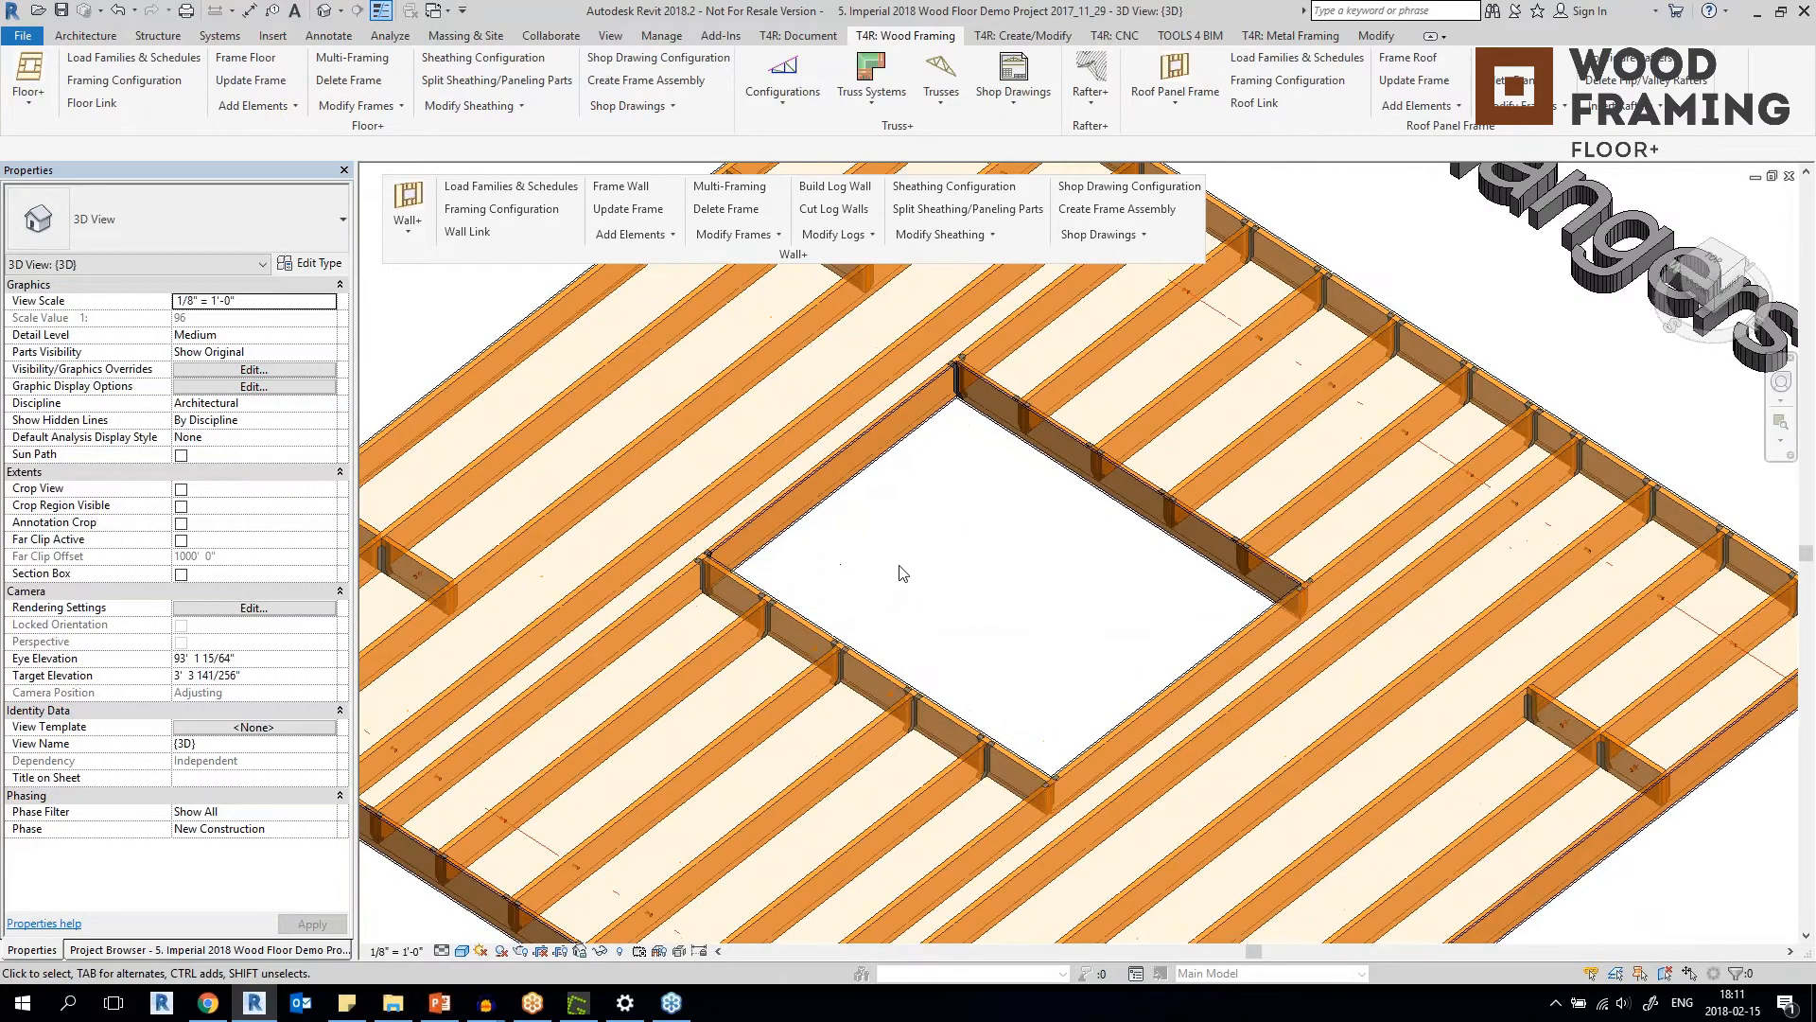
scroll(838, 665, "up", 5)
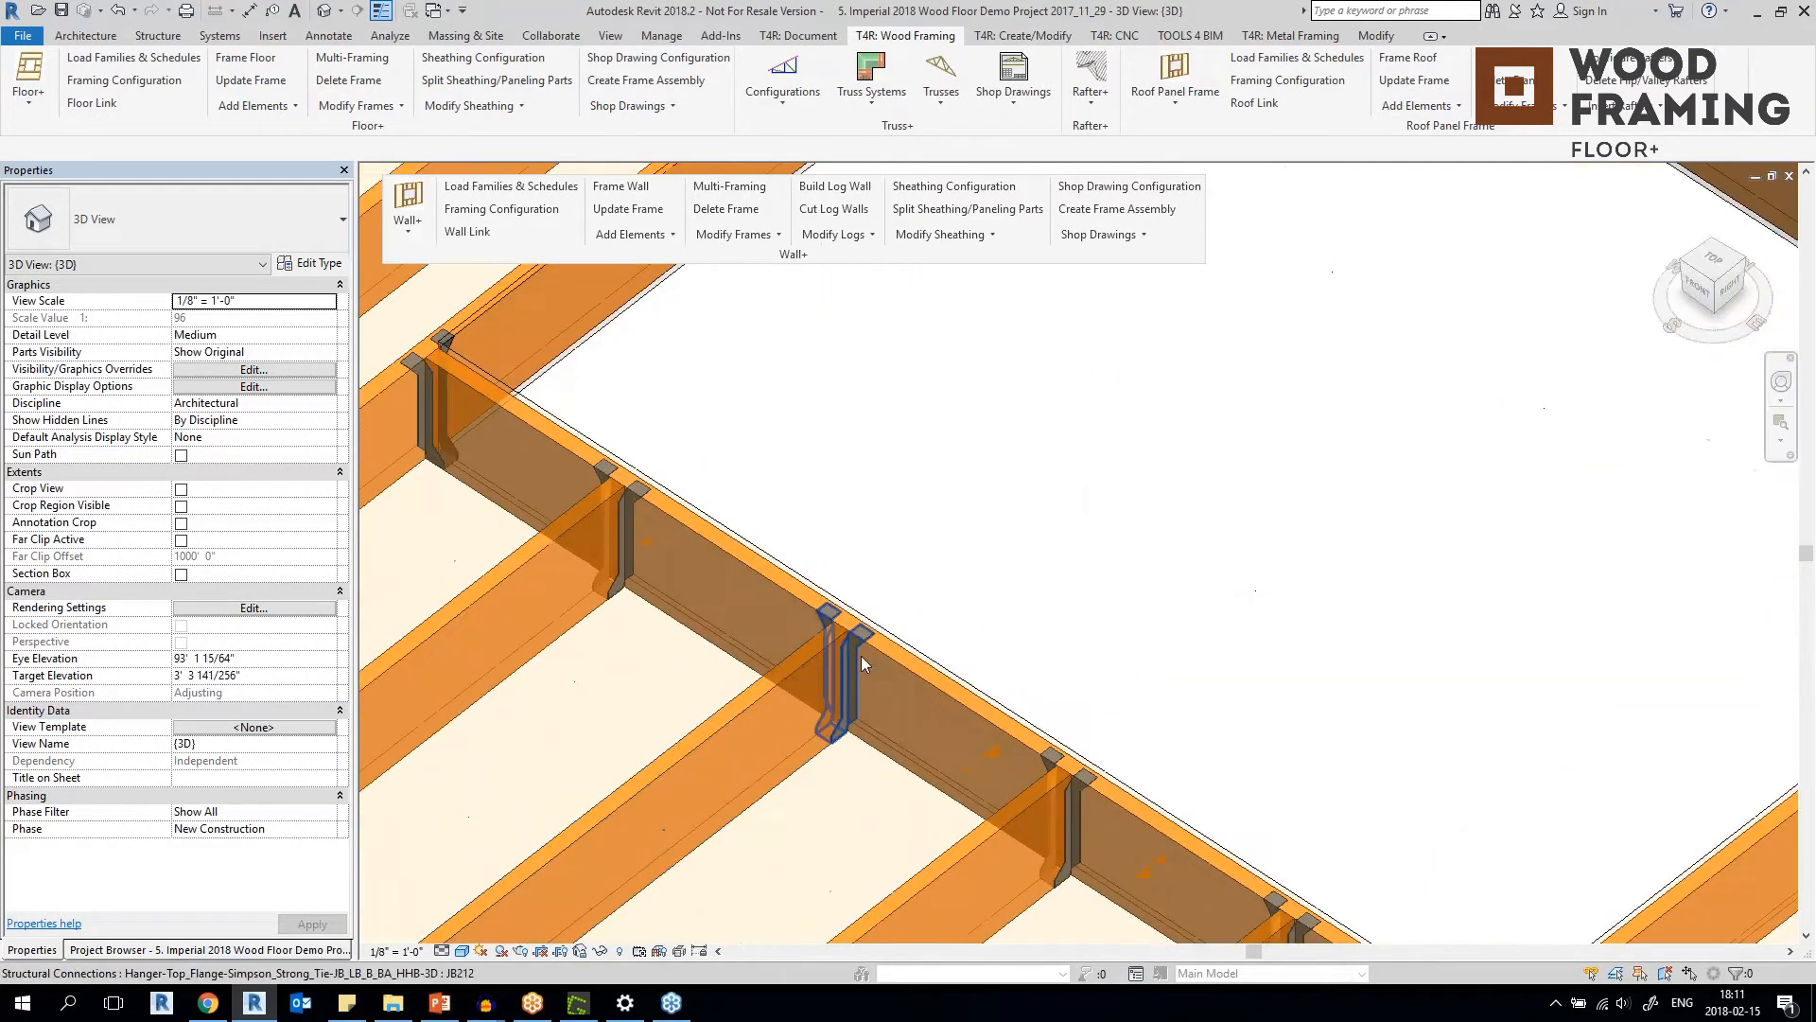
left_click(861, 655)
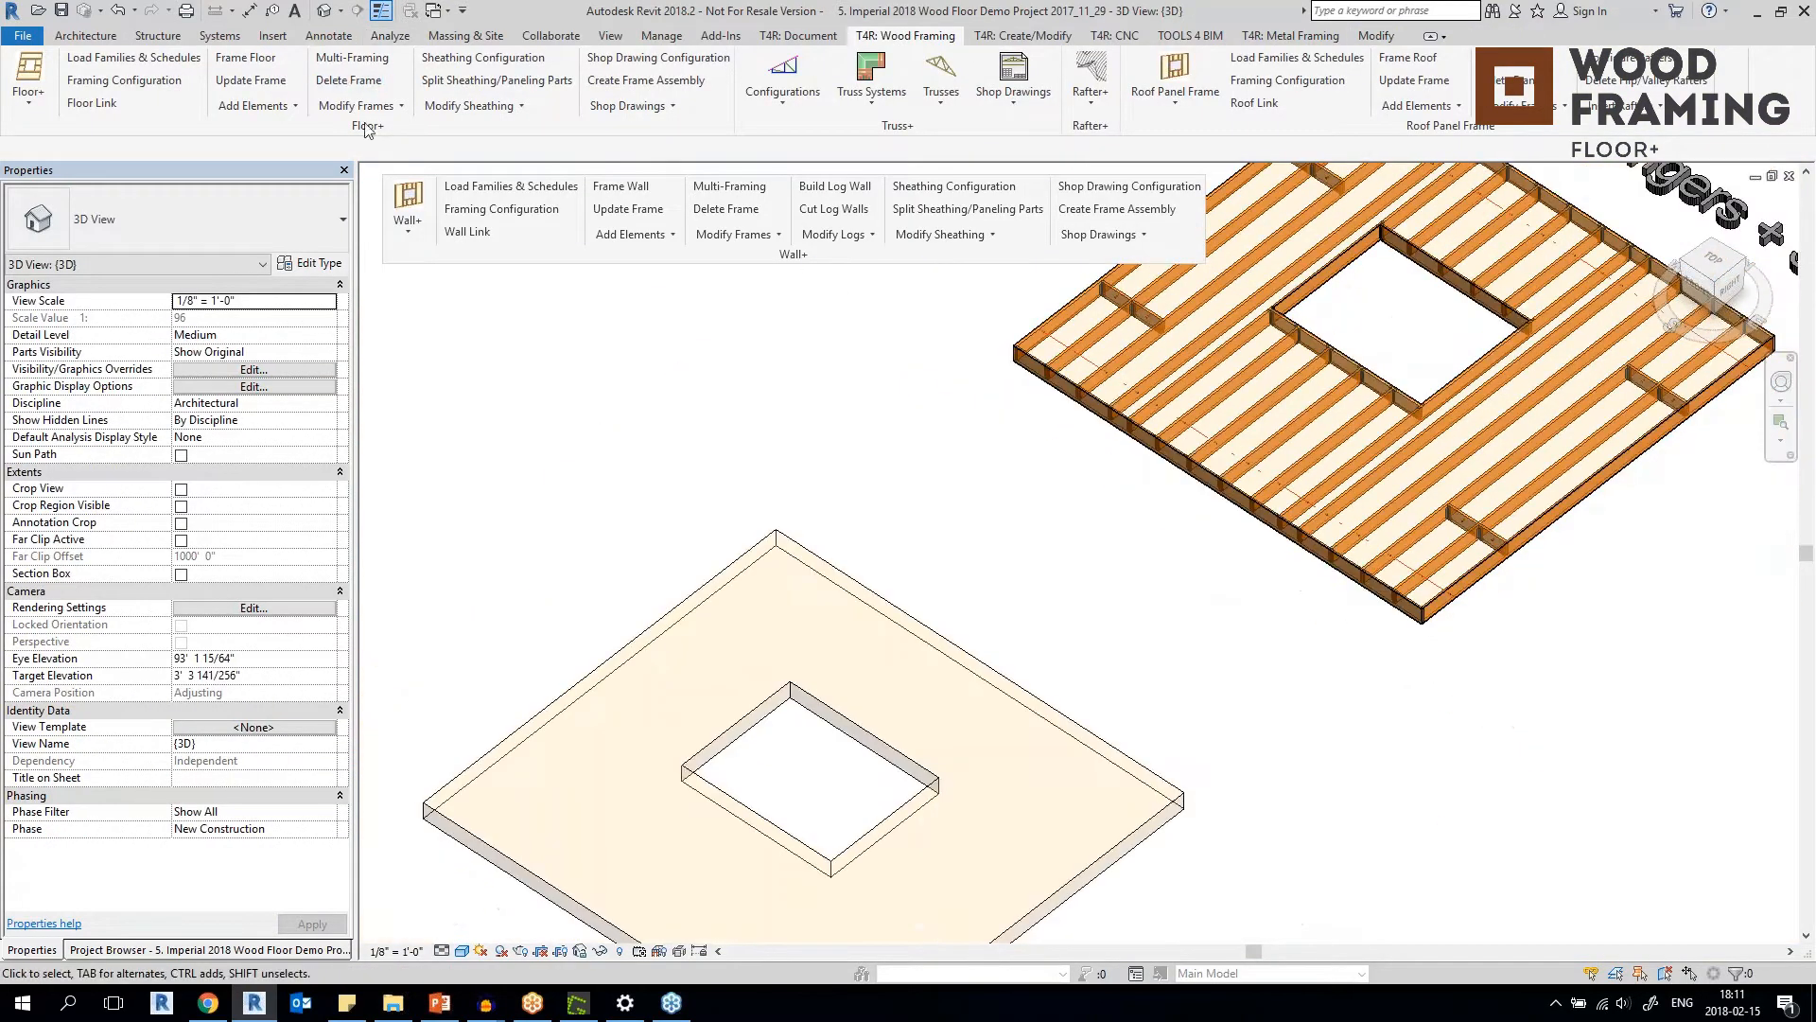
Detach the Floor+ tool group from the ribbon and place it as a floating panel beneath the Wall+ one.
left_click_drag(367, 129, 640, 308)
left_click(741, 569)
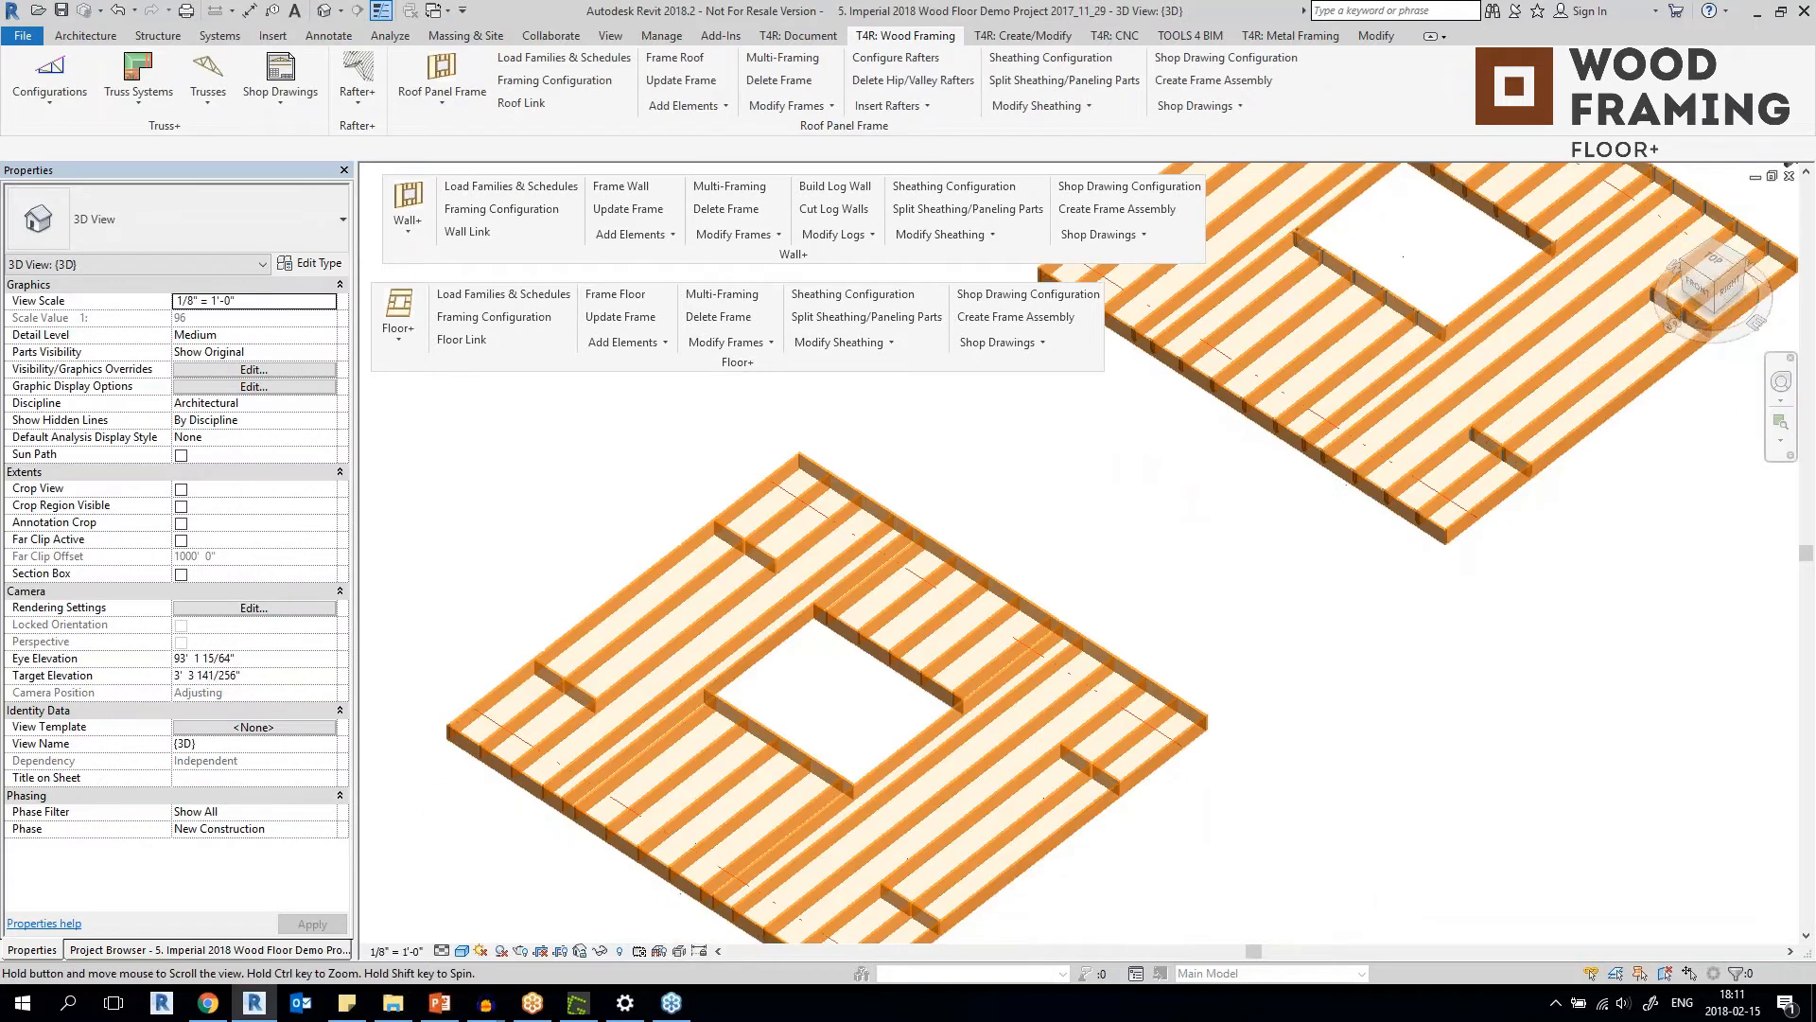
scroll(723, 852, "up", 4)
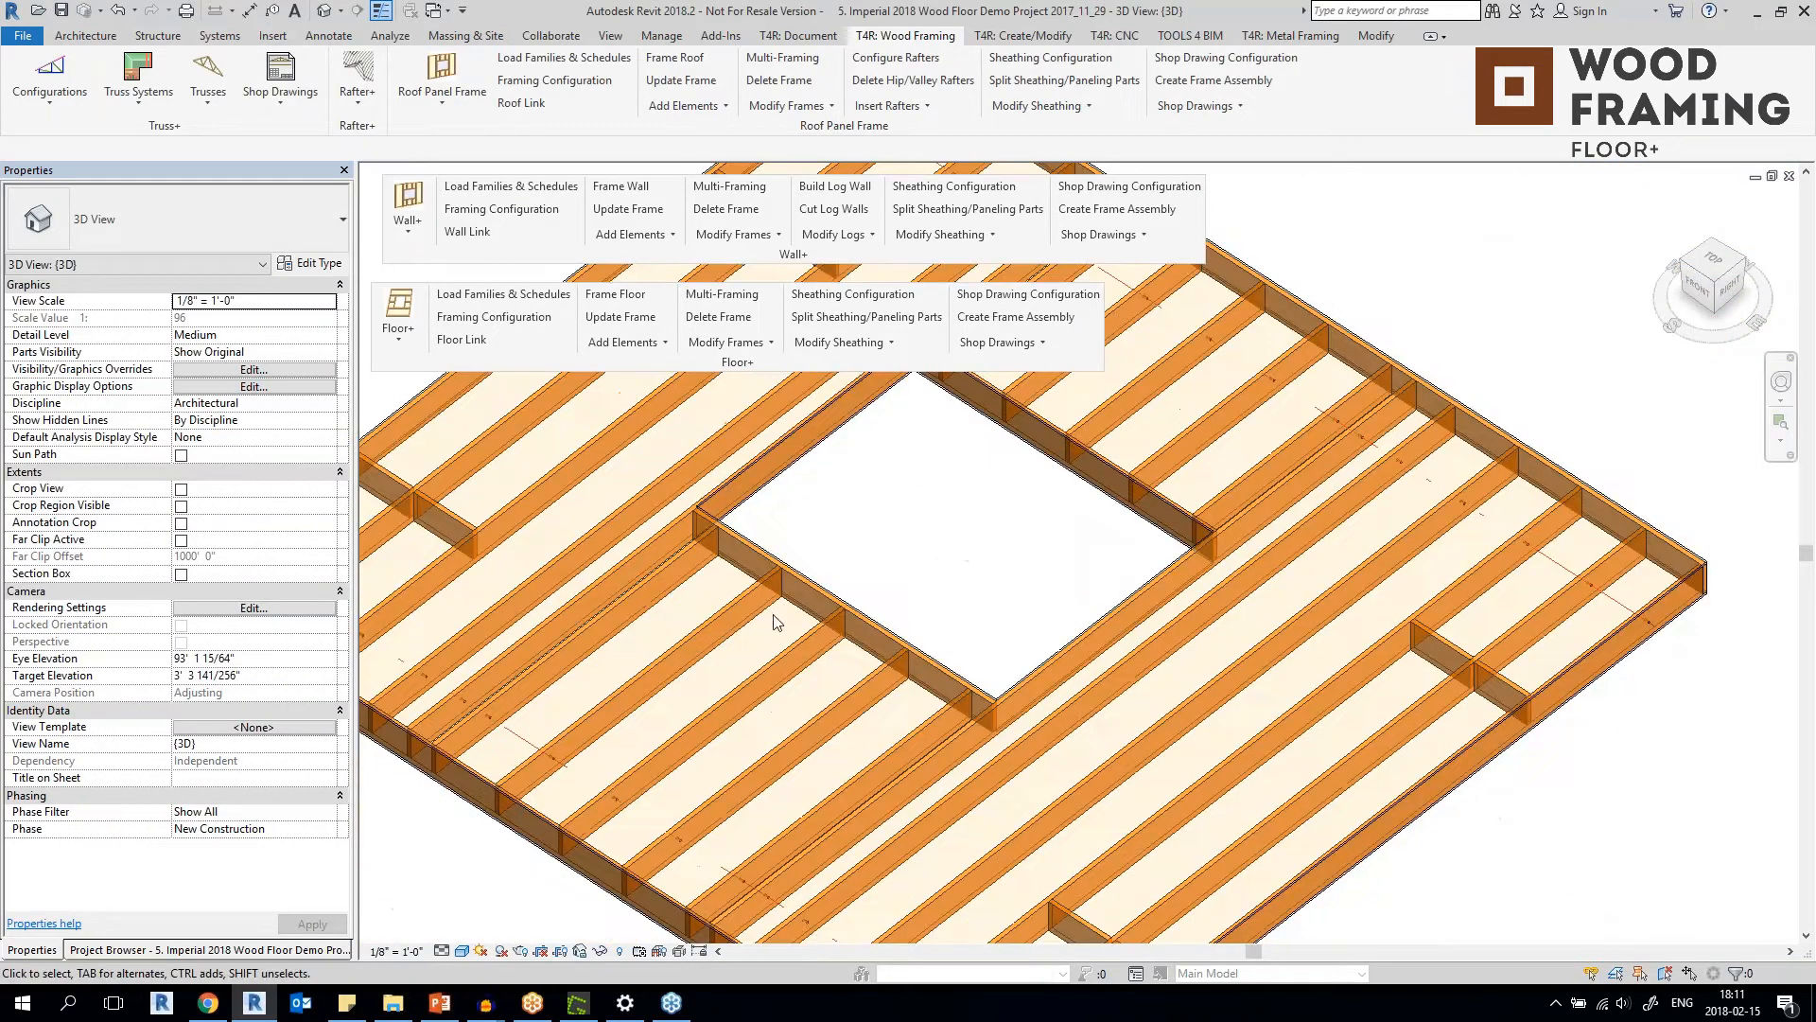
left_click(626, 341)
left_click(700, 435)
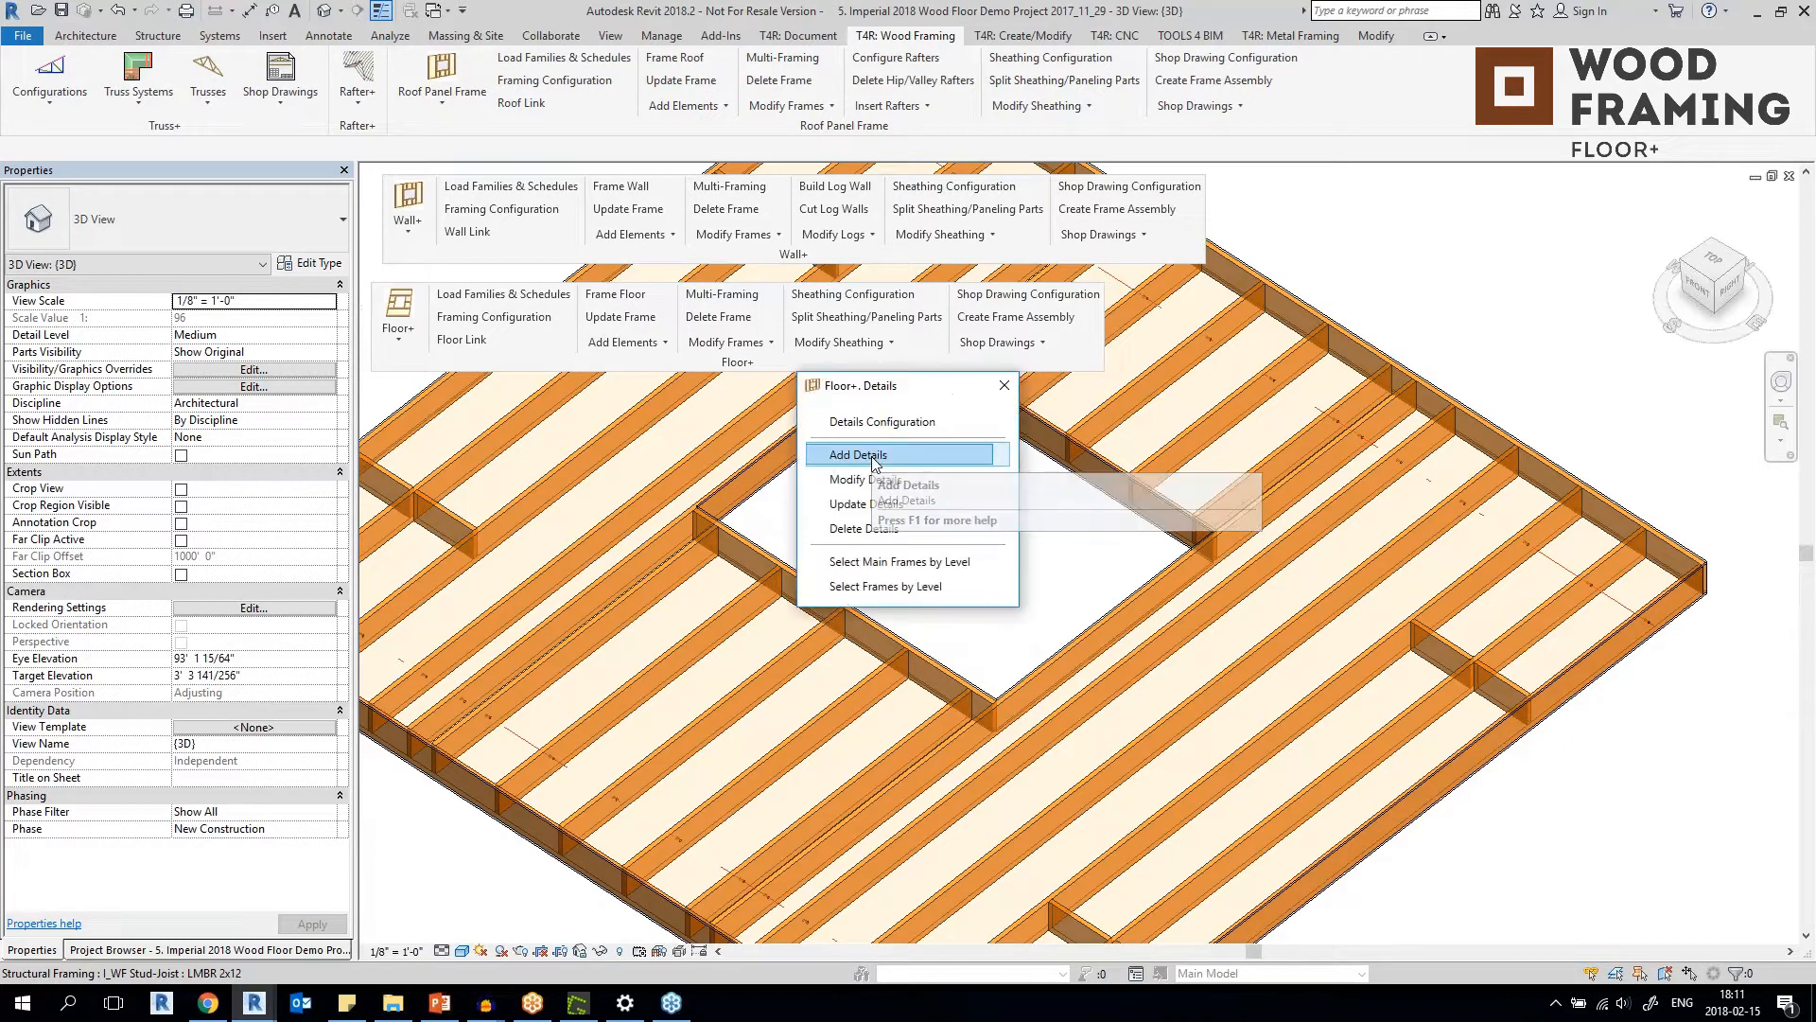
left_click(872, 458)
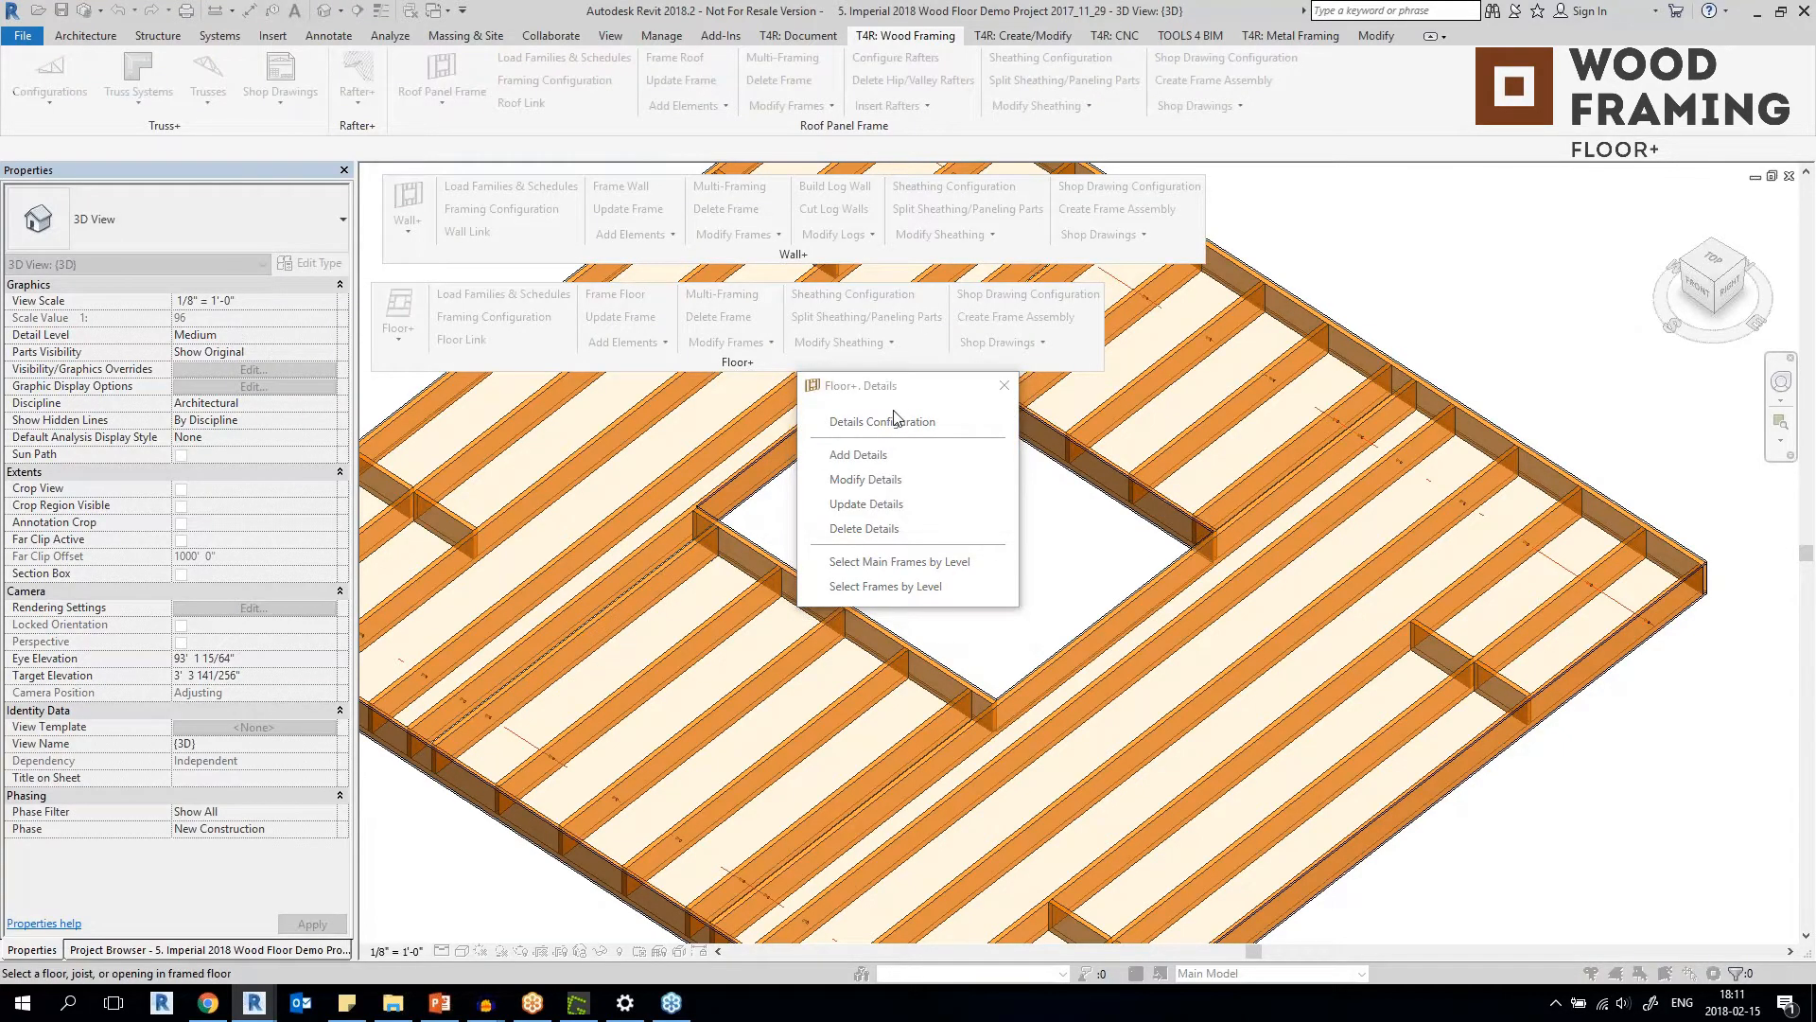
key("Escape")
left_click(1005, 385)
Look over the hangers at the other floor's opening and review the I_Floor Wood Frame with Simson Hangers details configuration.
scroll(1005, 387, "down", 3)
middle_click_drag(912, 585, 910, 418)
scroll(910, 419, "up", 2)
scroll(910, 418, "up", 5)
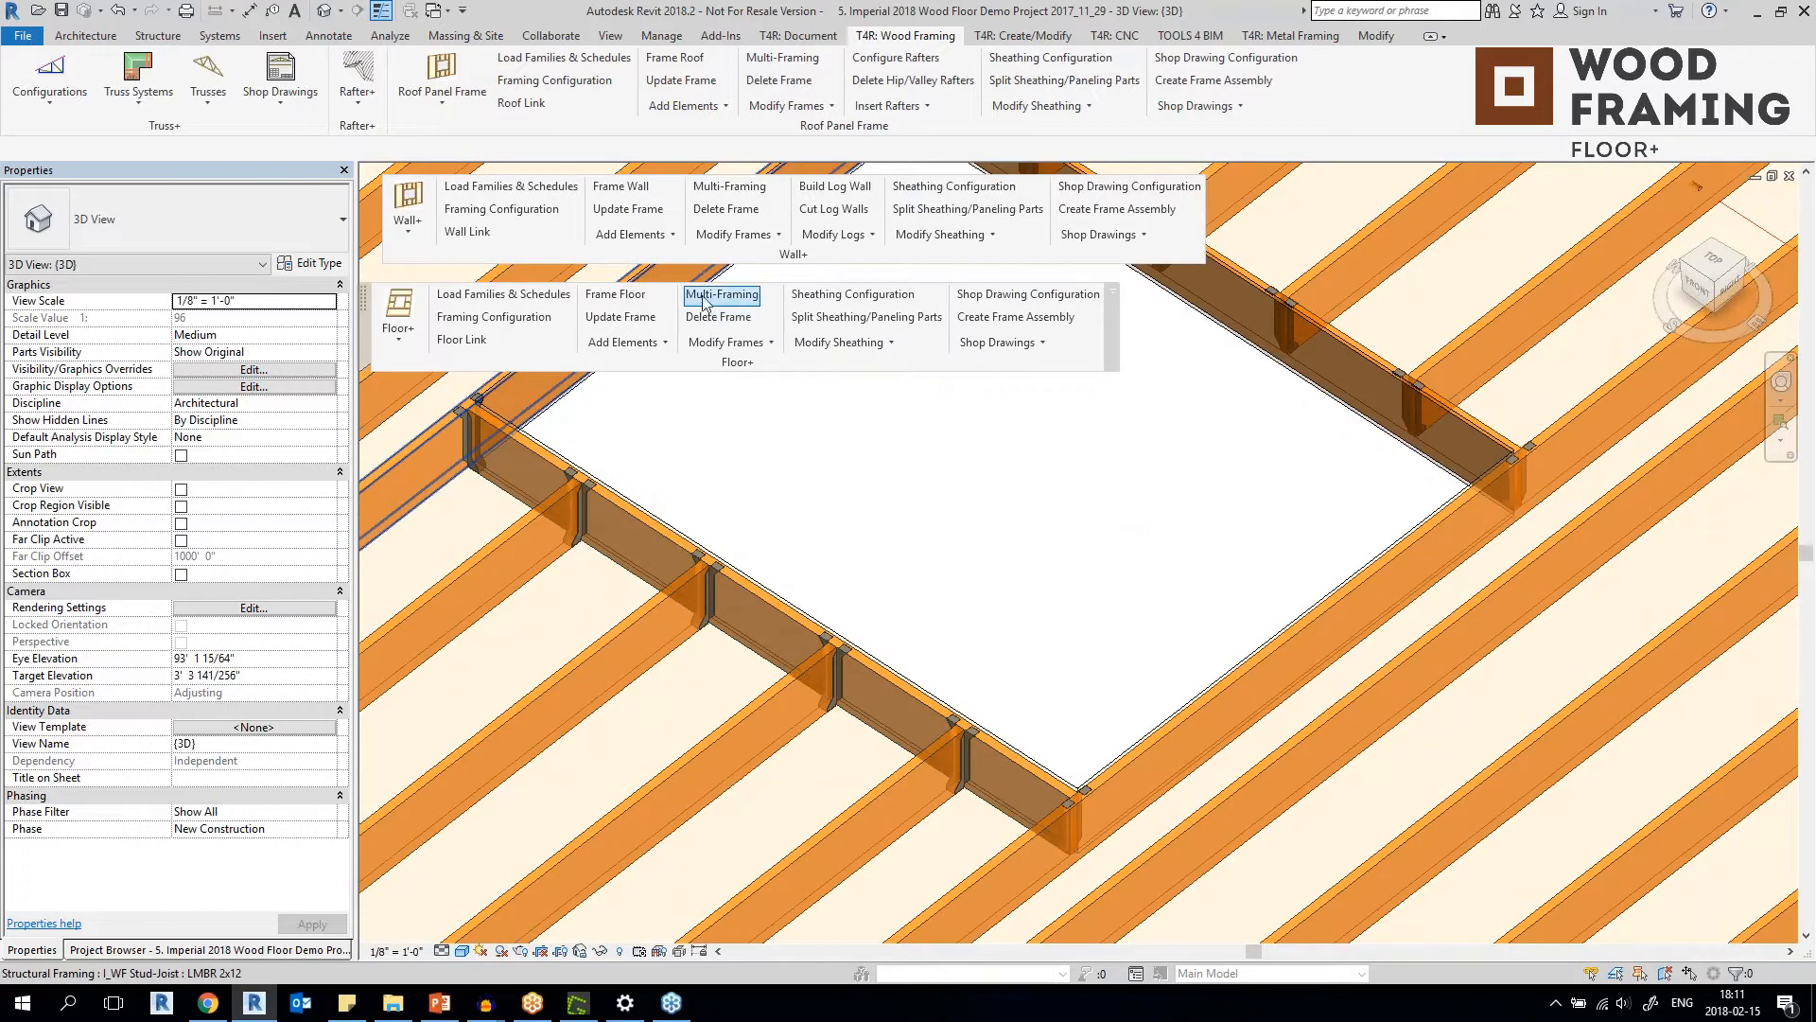
left_click(623, 344)
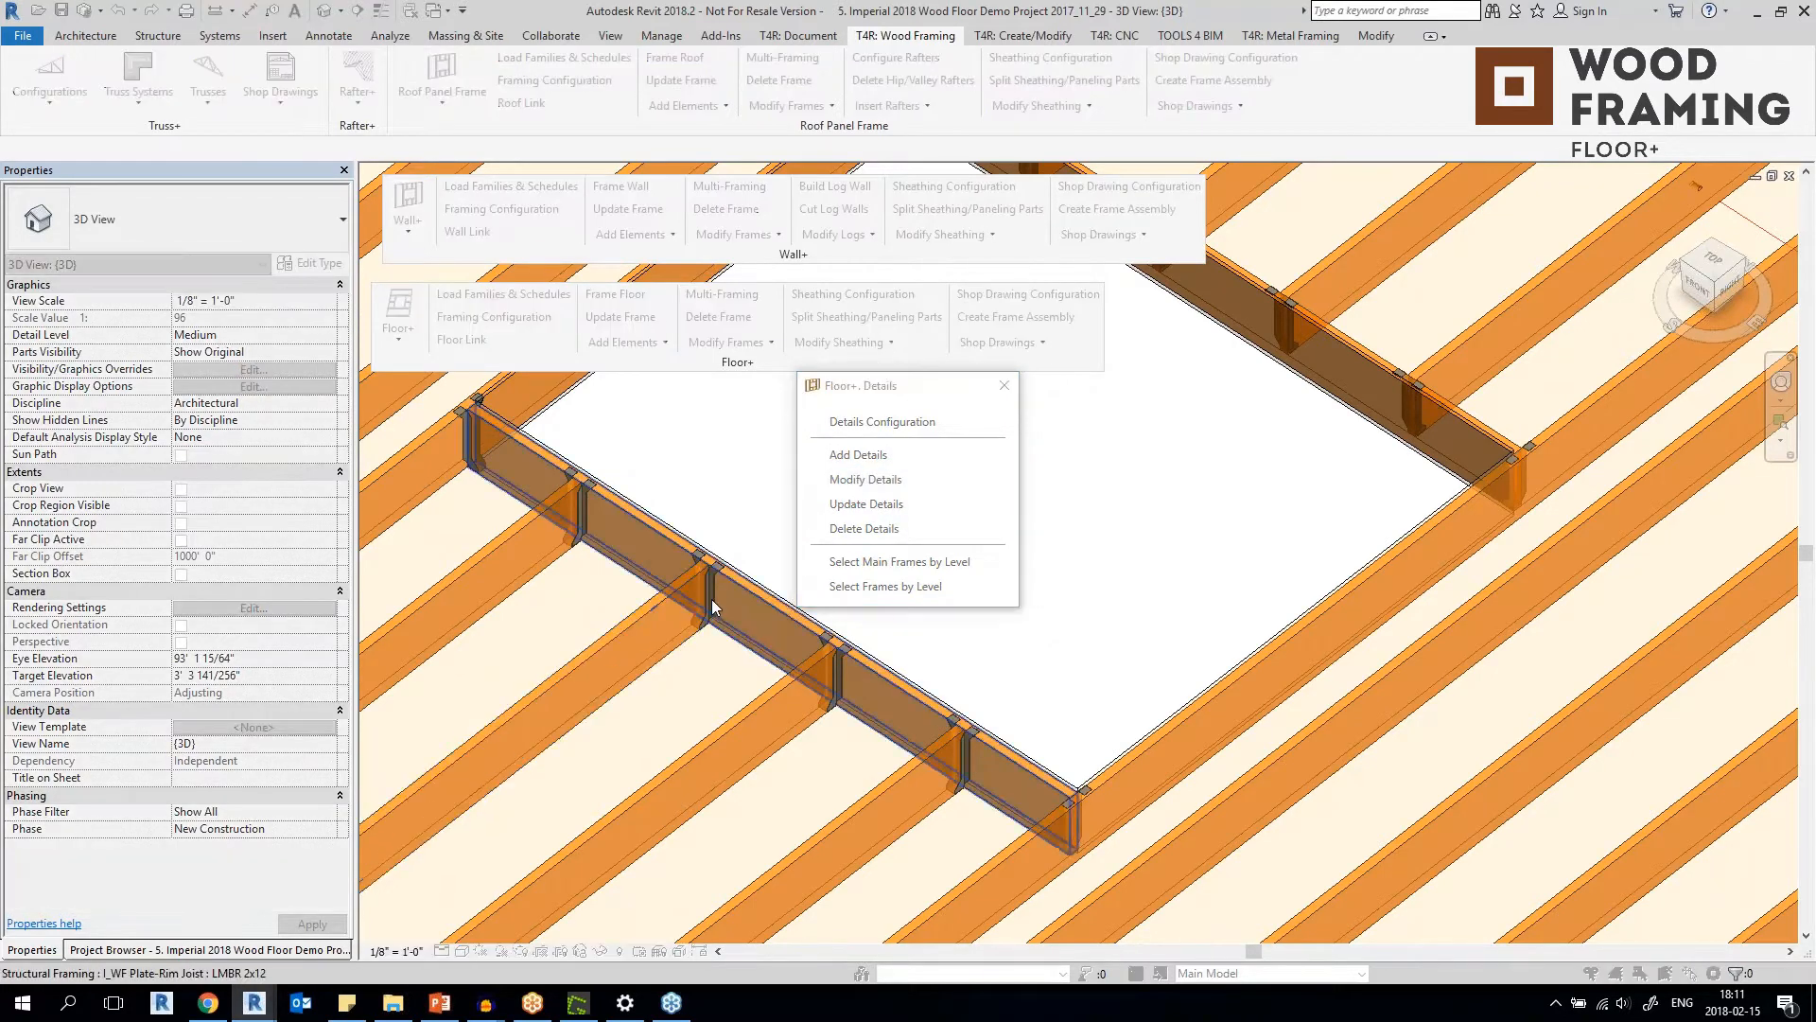
left_click(882, 422)
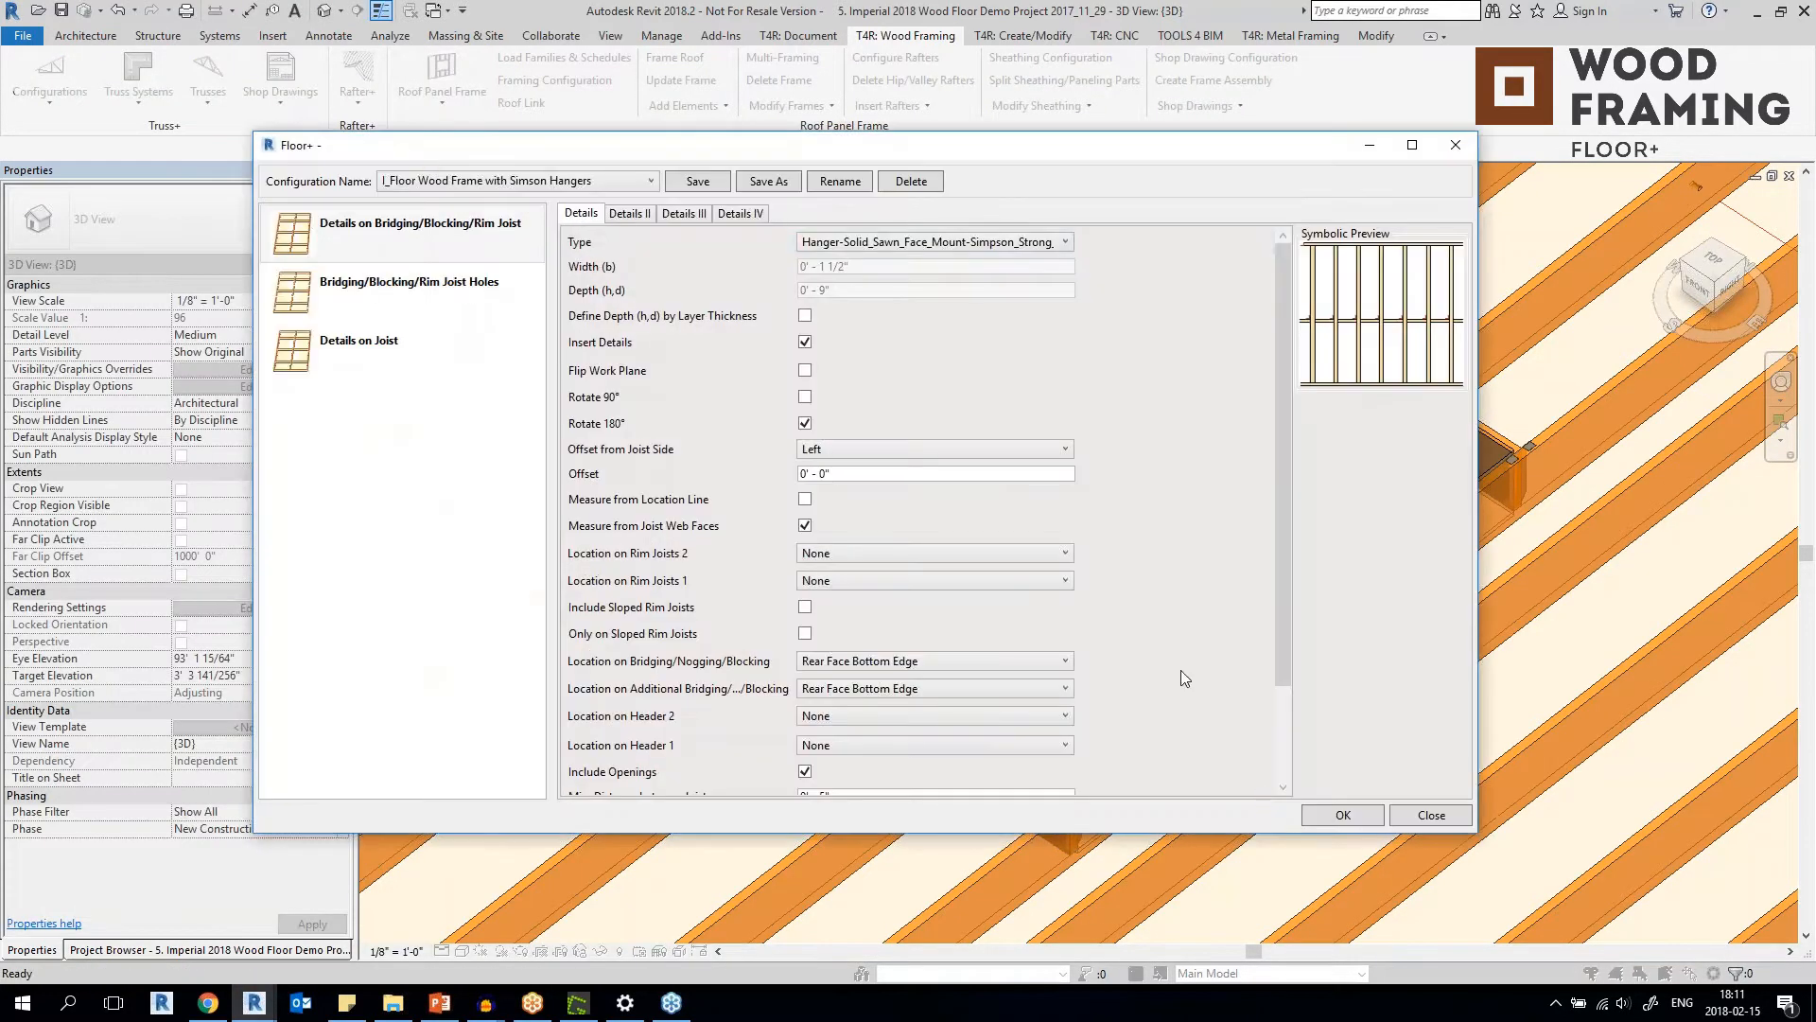
left_click(1456, 150)
Add details to the framed wood floor without hangers, using the I_Floor Wood Frame with Simson Hangers configuration.
left_click(860, 464)
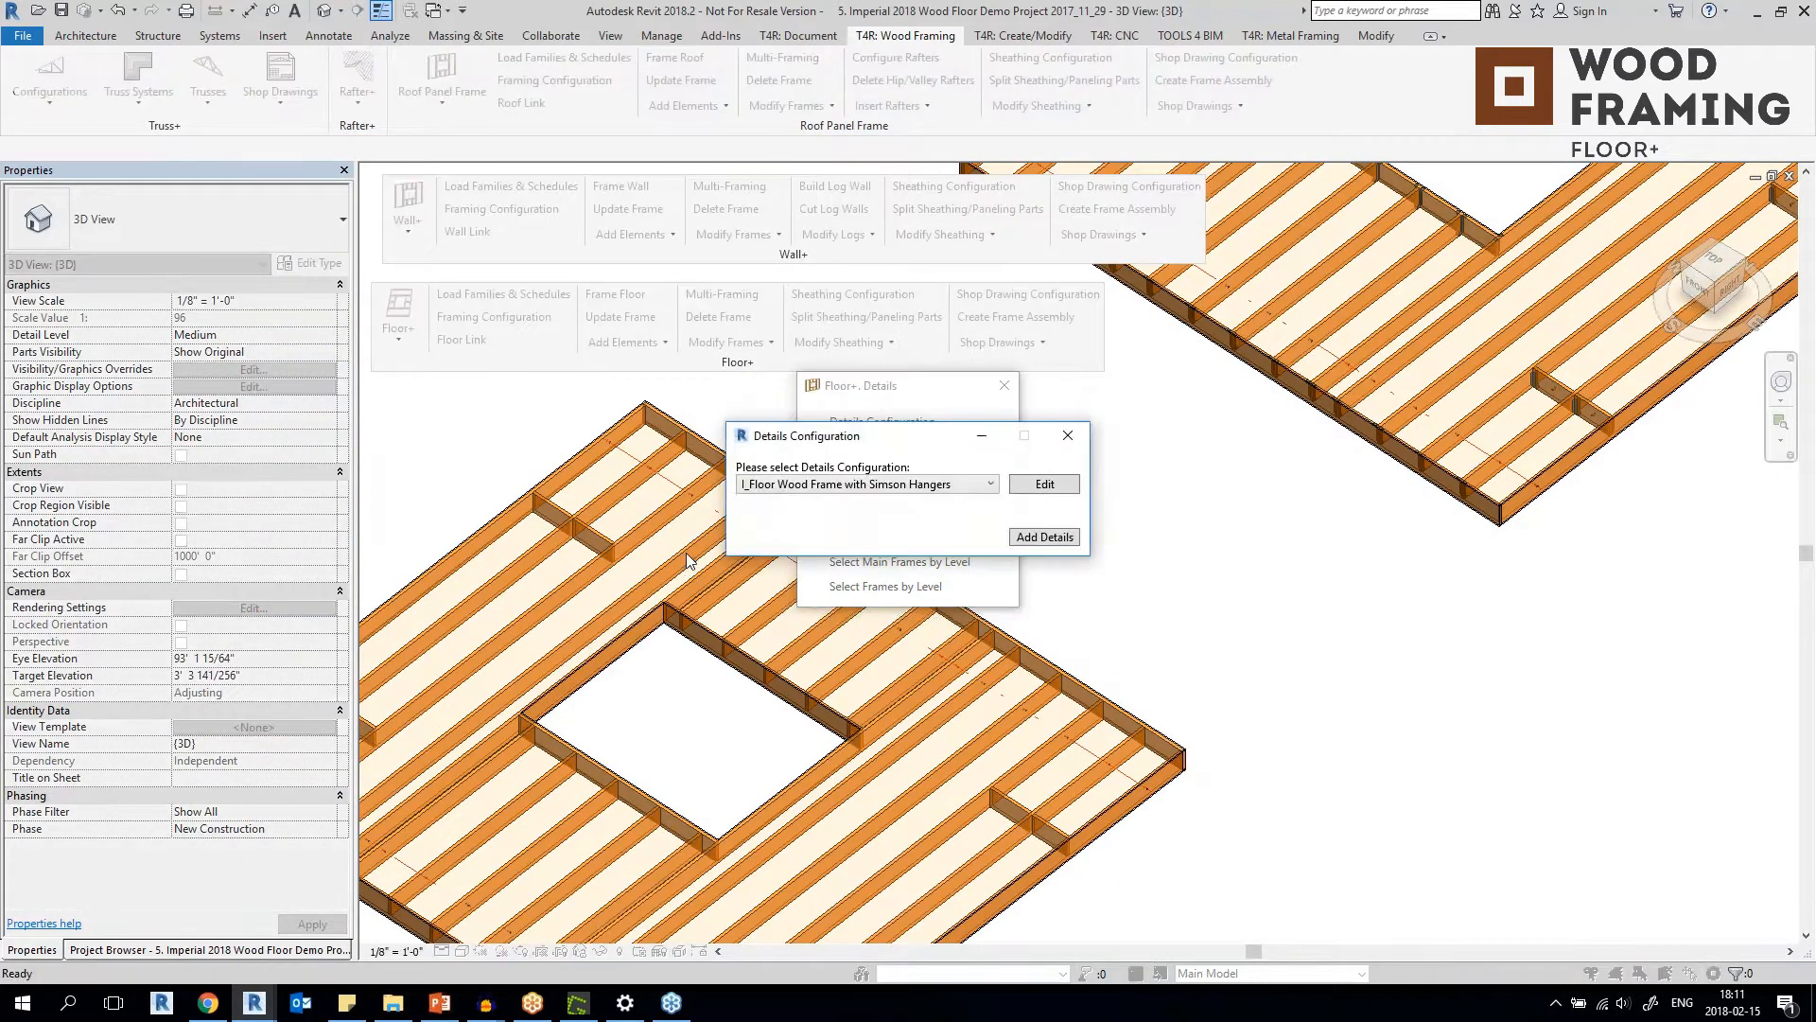
left_click(1044, 537)
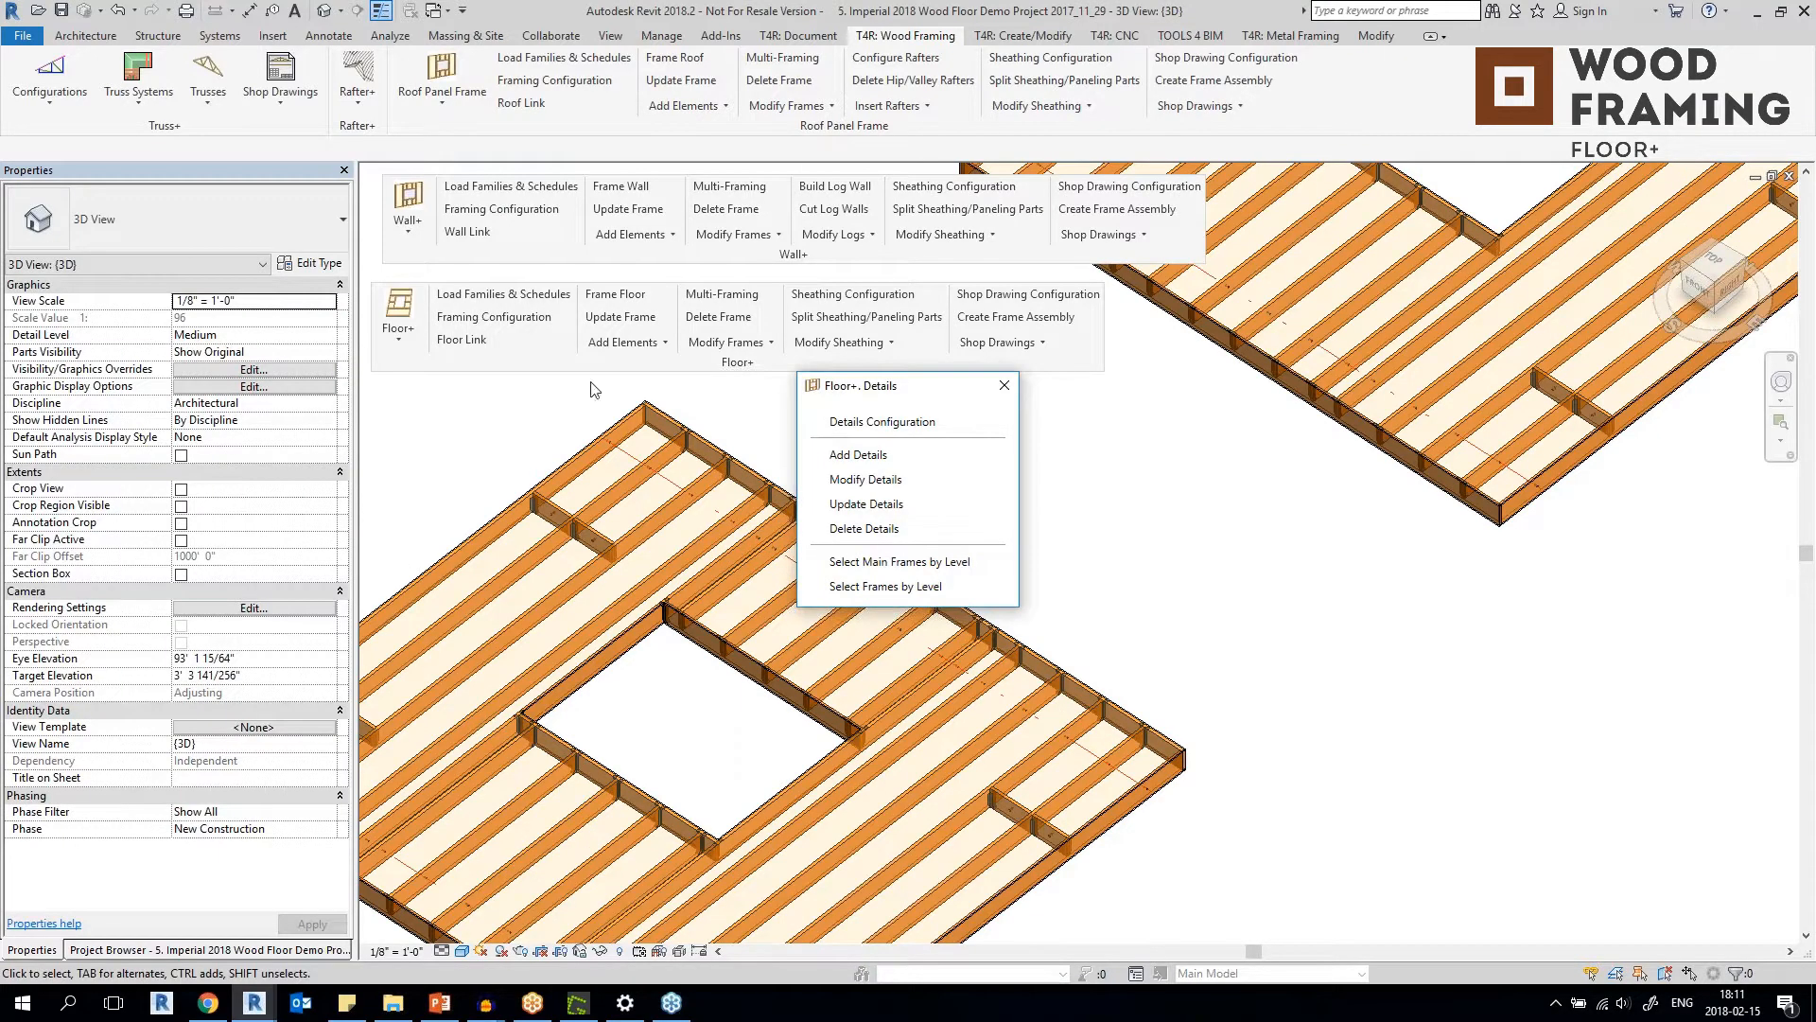
left_click(864, 528)
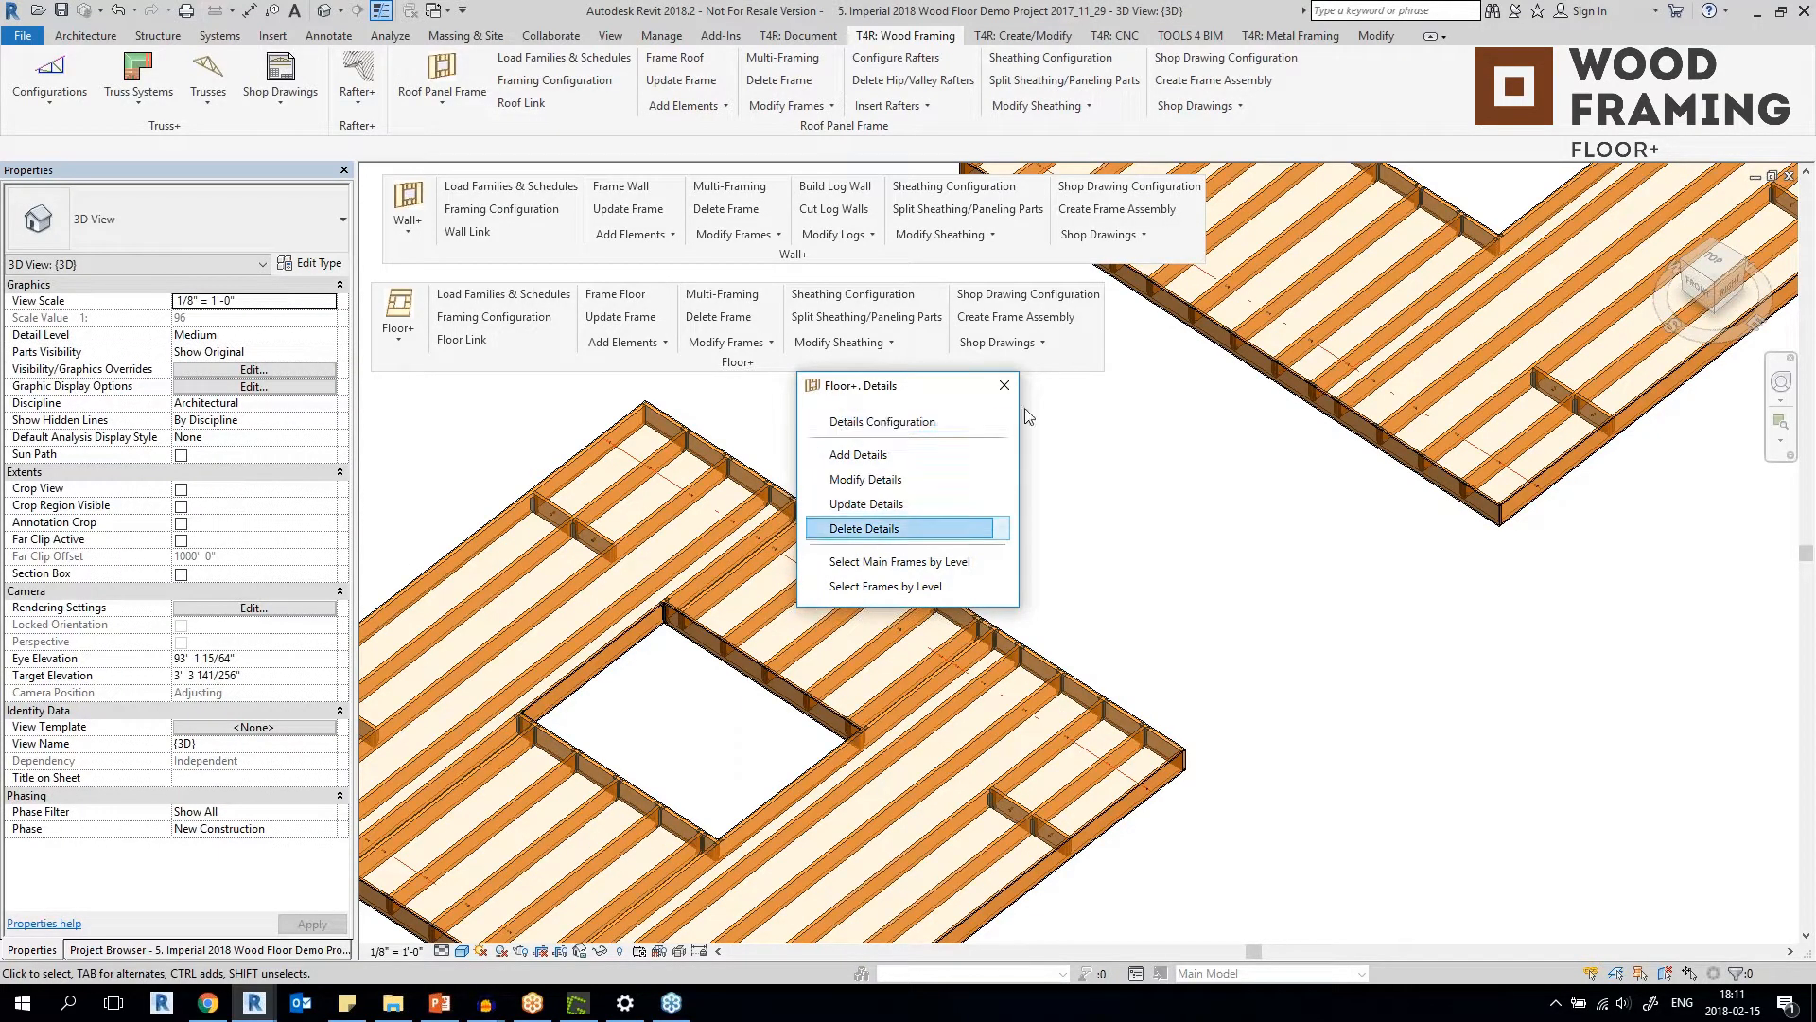
left_click(1004, 385)
Select a JB212 top-flange hanger at the newly detailed floor's opening to identify it, and clear the selection.
scroll(973, 658, "up", 6)
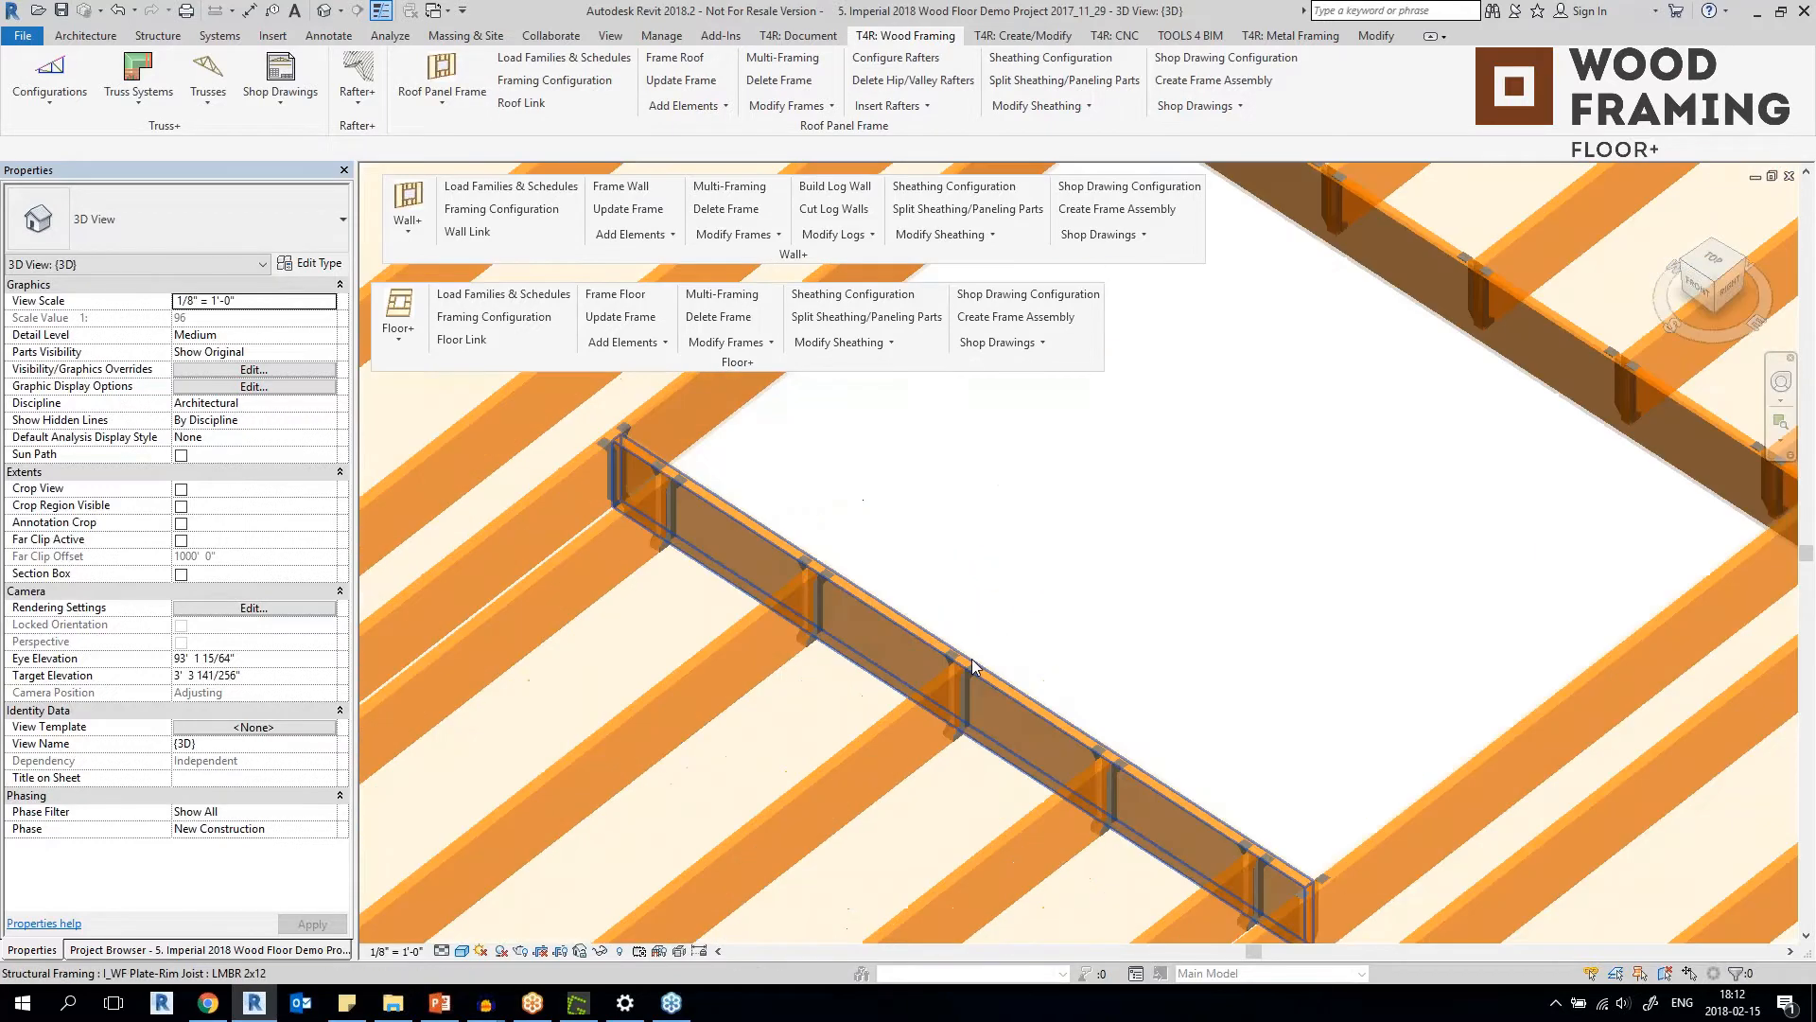
left_click(957, 705)
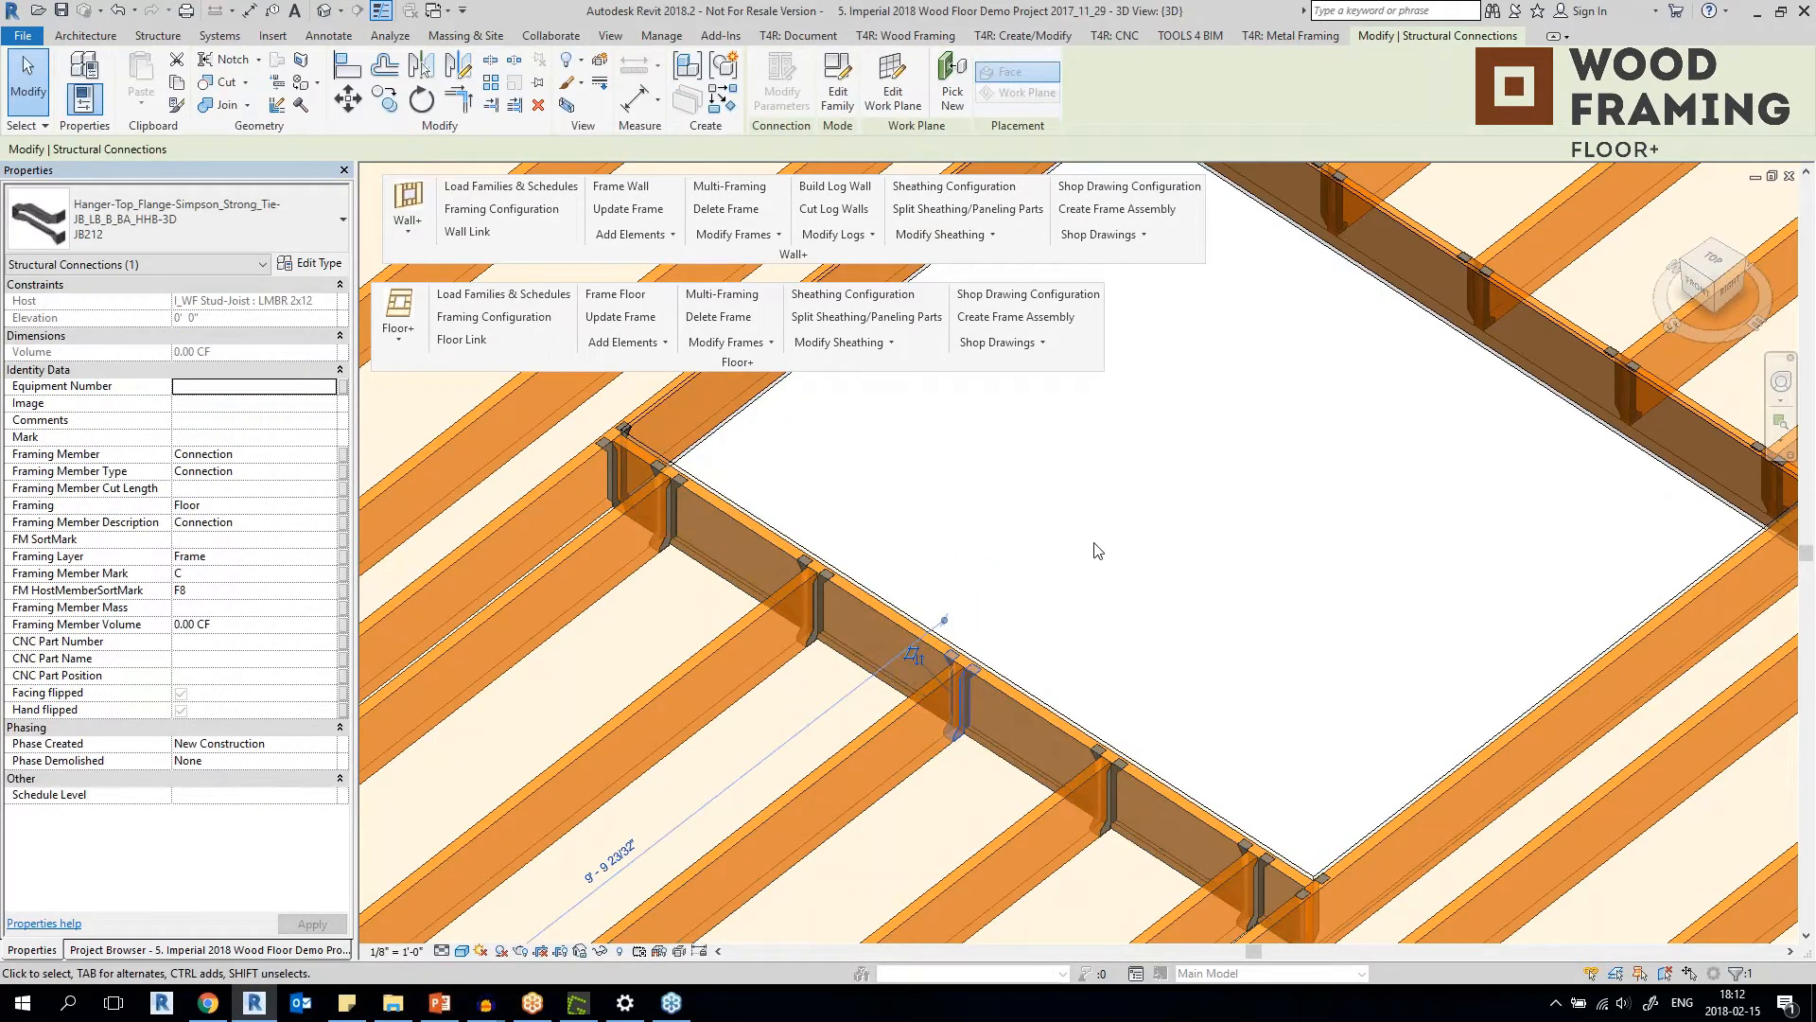
left_click(967, 603)
scroll(1128, 499, "down", 6)
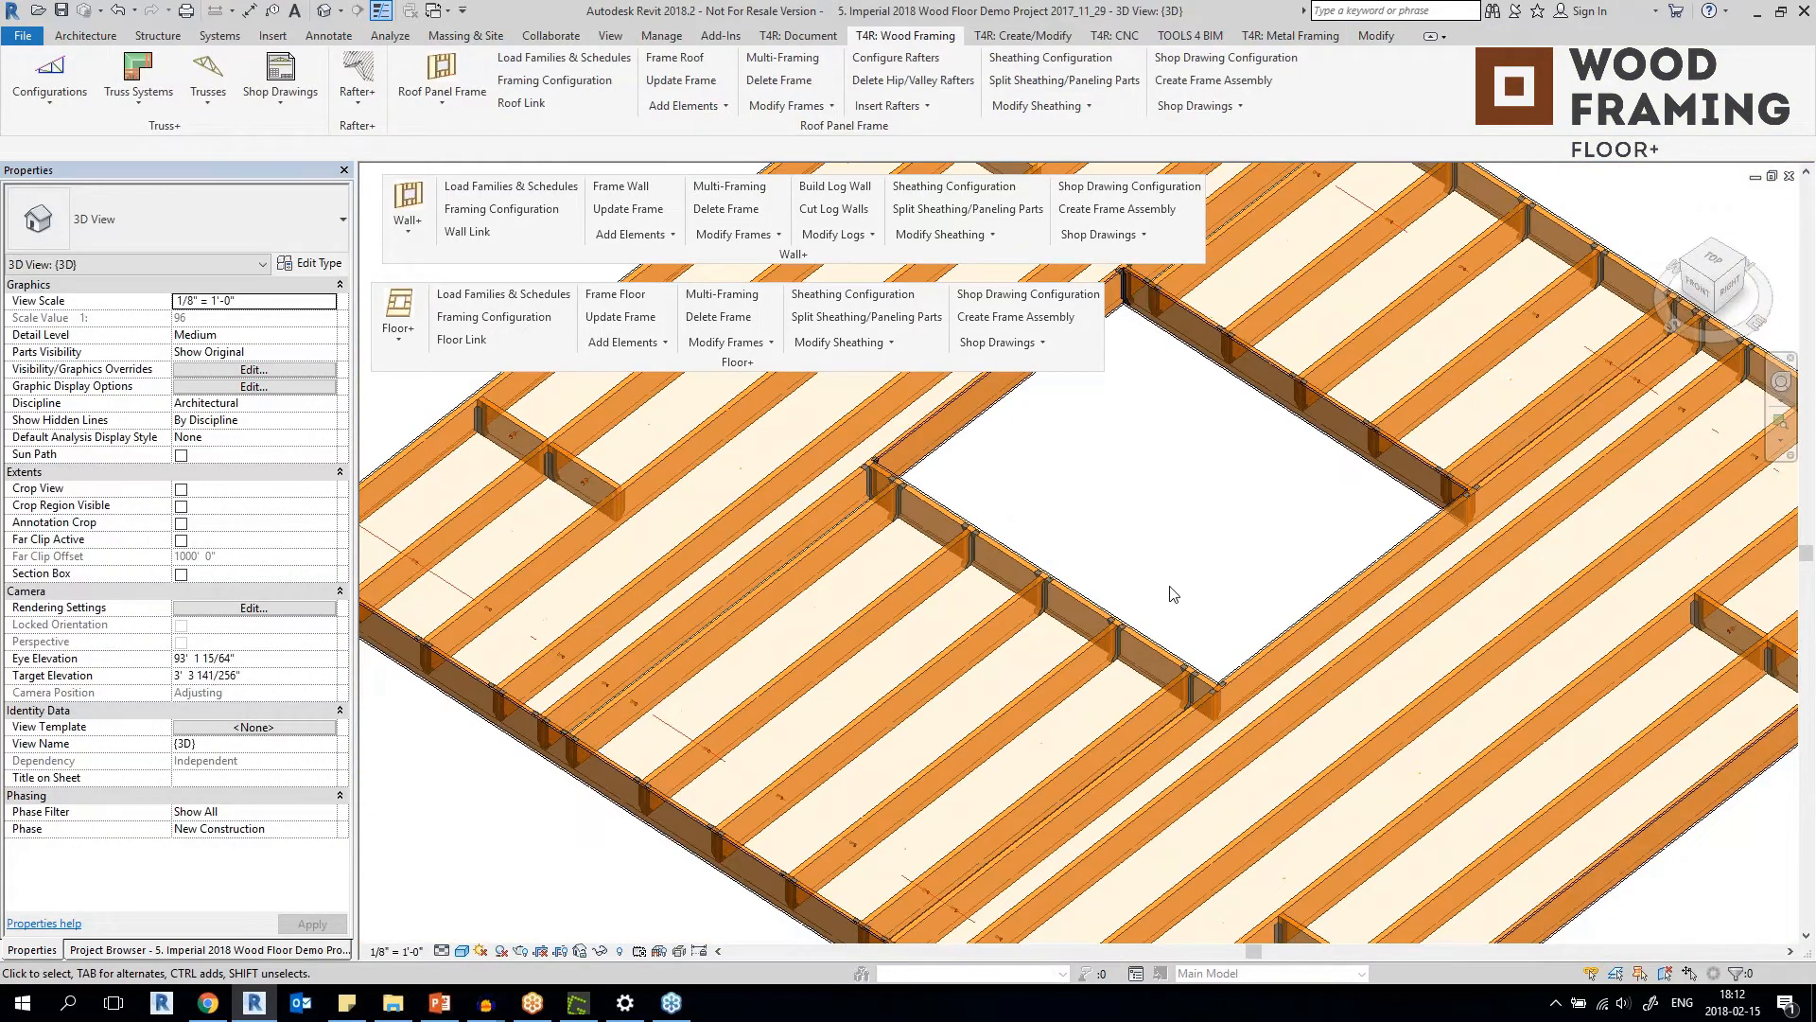
View the detailed floor from another angle and select a JB212 hanger near the corner of its opening.
scroll(685, 402, "up", 1)
middle_click_drag(1137, 635, 1169, 605, "shift")
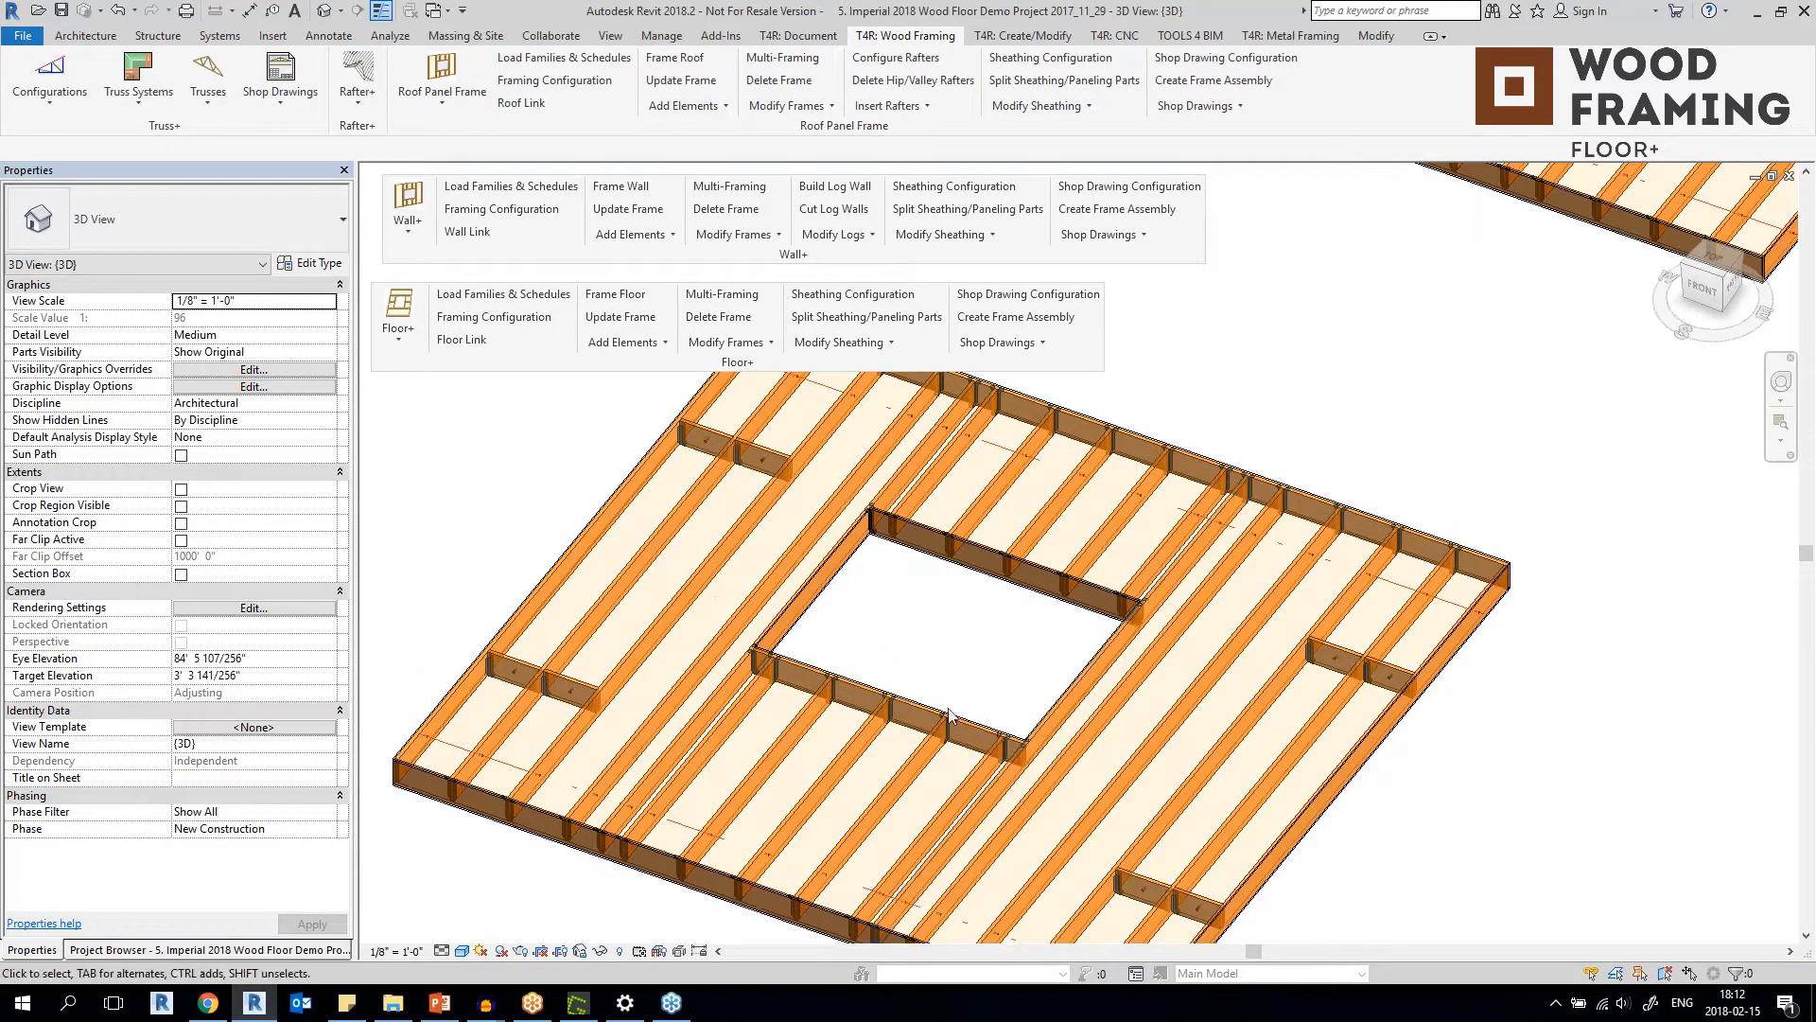
scroll(913, 662, "up", 4)
scroll(1007, 747, "up", 2)
left_click(989, 753)
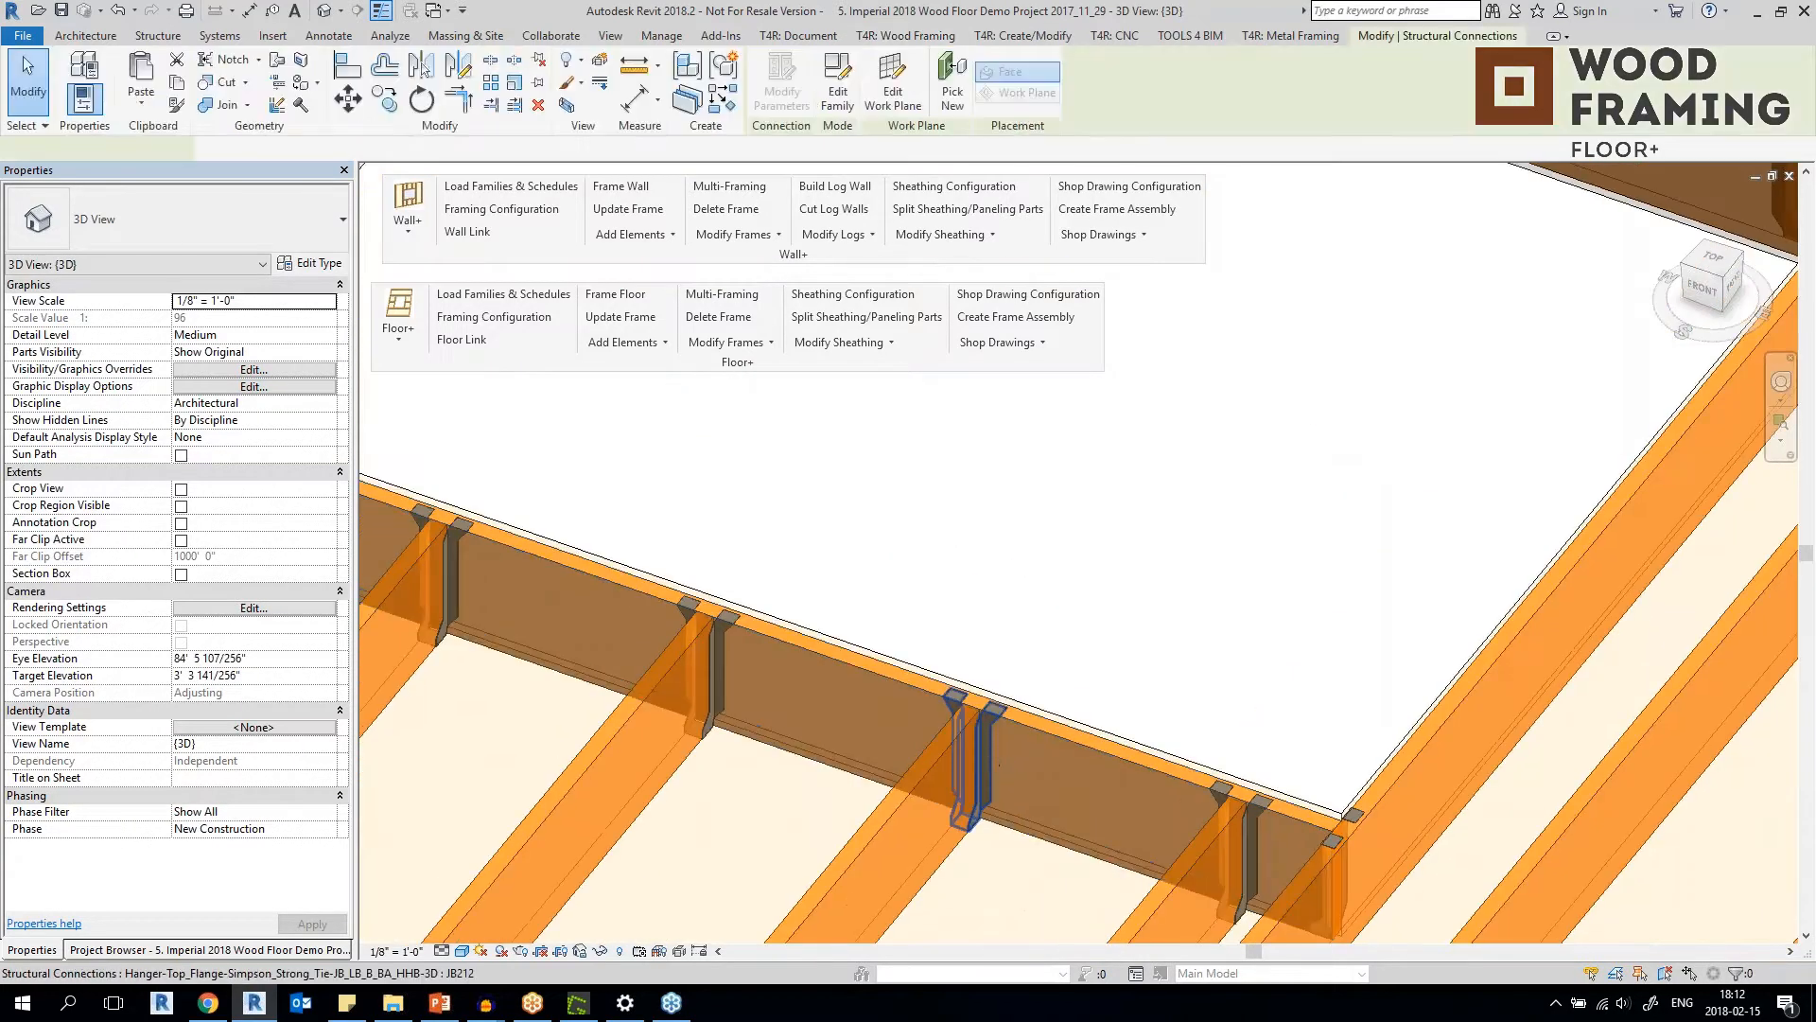
scroll(1189, 687, "down", 4)
Select the HU212 face-mount hanger at the end of the blocking near the floor's outer edge to identify it.
scroll(952, 622, "up", 6)
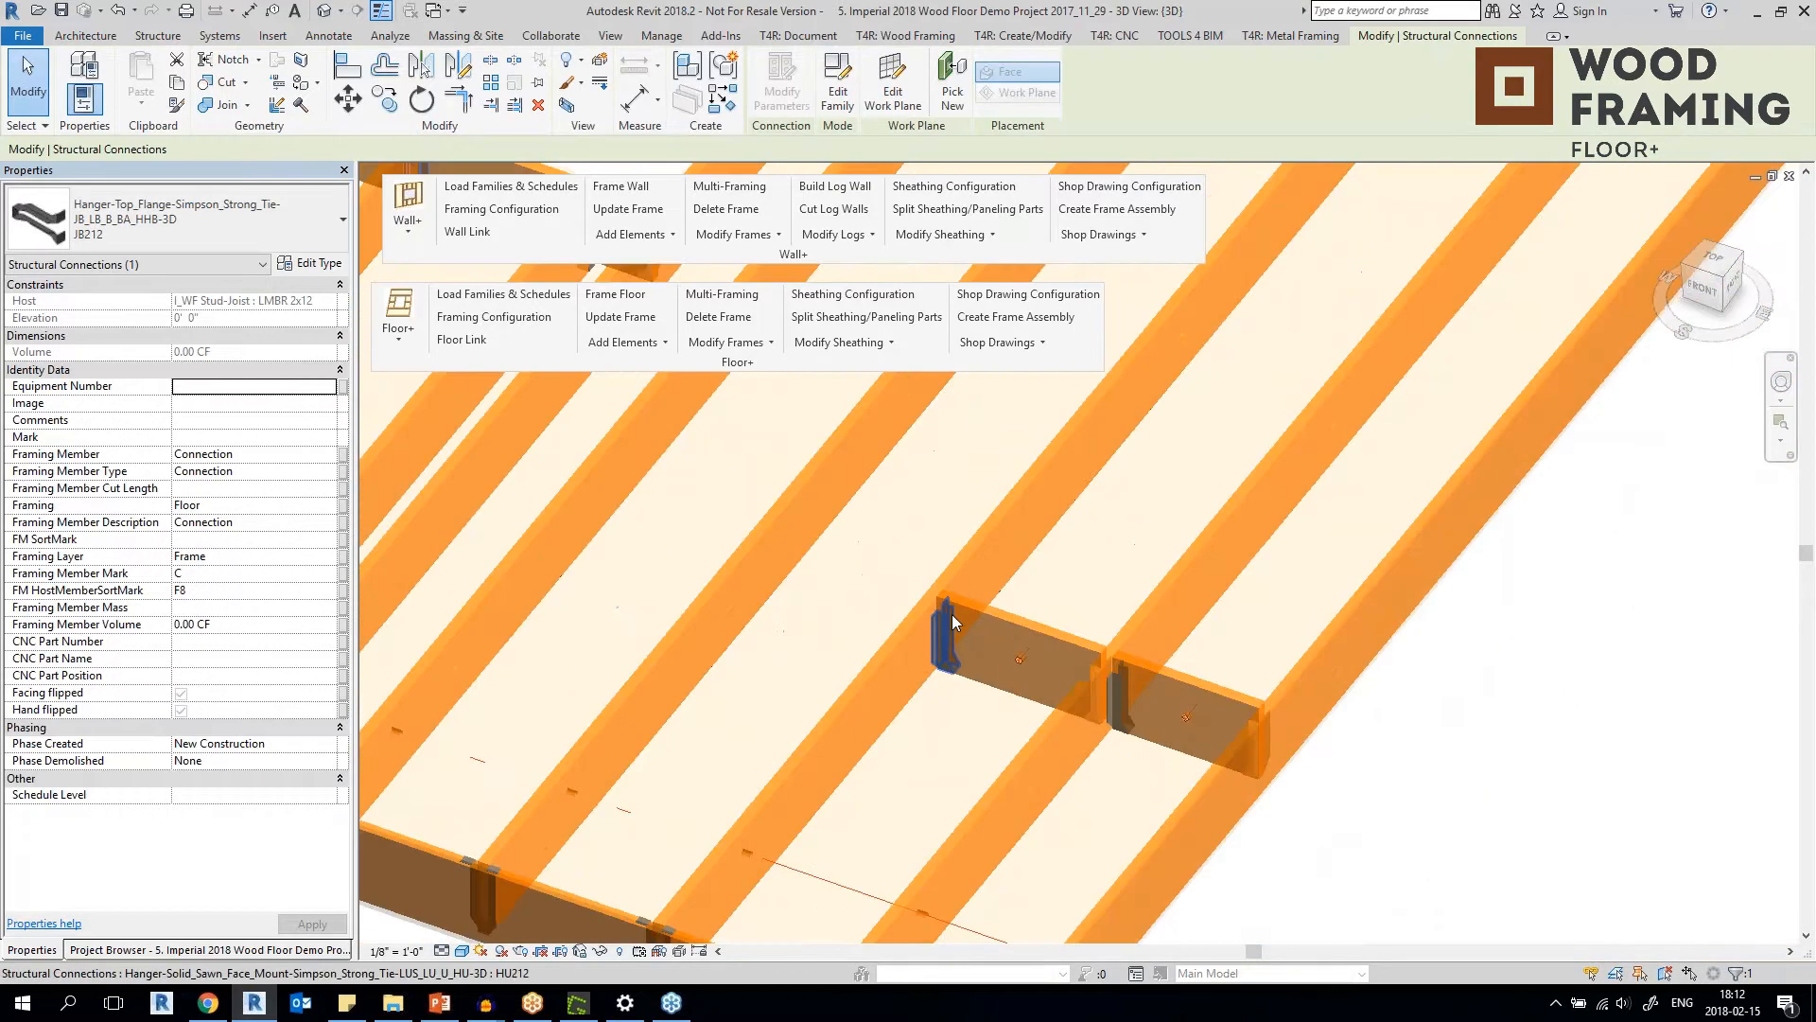
scroll(952, 622, "up", 2)
left_click(935, 647)
scroll(863, 665, "up", 1)
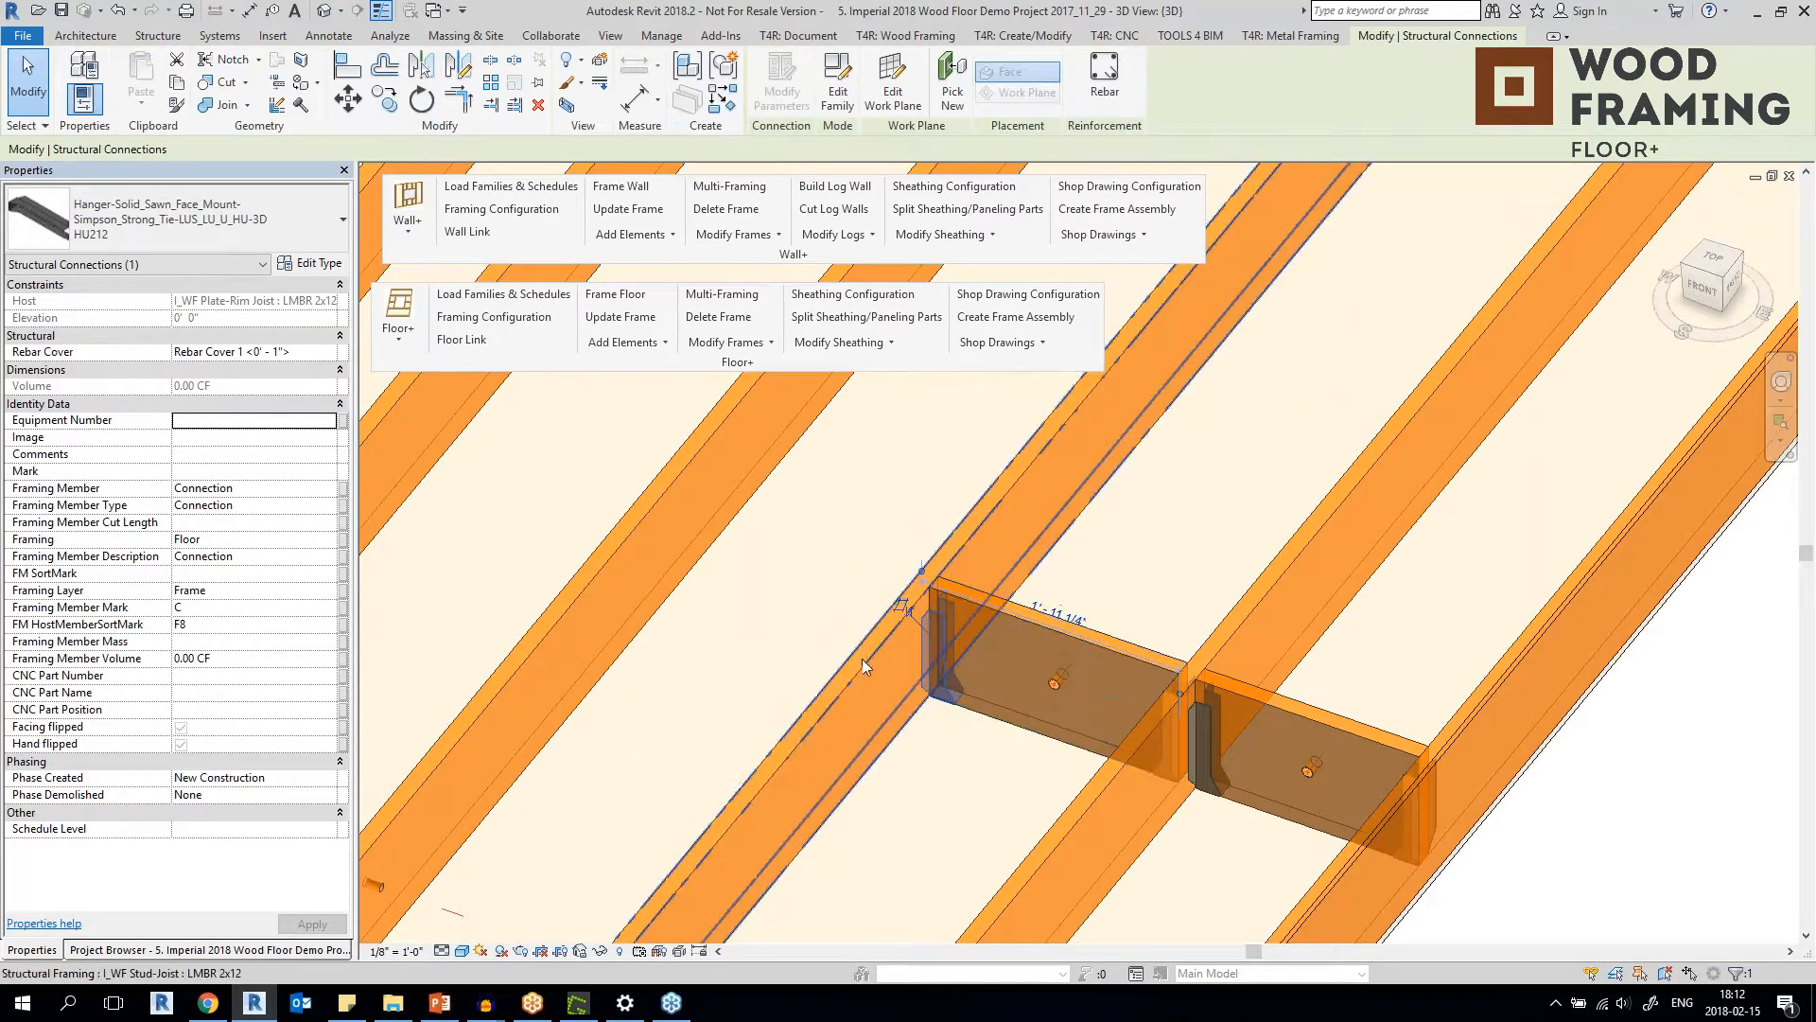
Select the LMBR 2x12 stud-joist beside the blocking, and again the HU212 hanger joining the blocking to it.
left_click(863, 665)
scroll(863, 665, "down", 3)
scroll(763, 602, "up", 3)
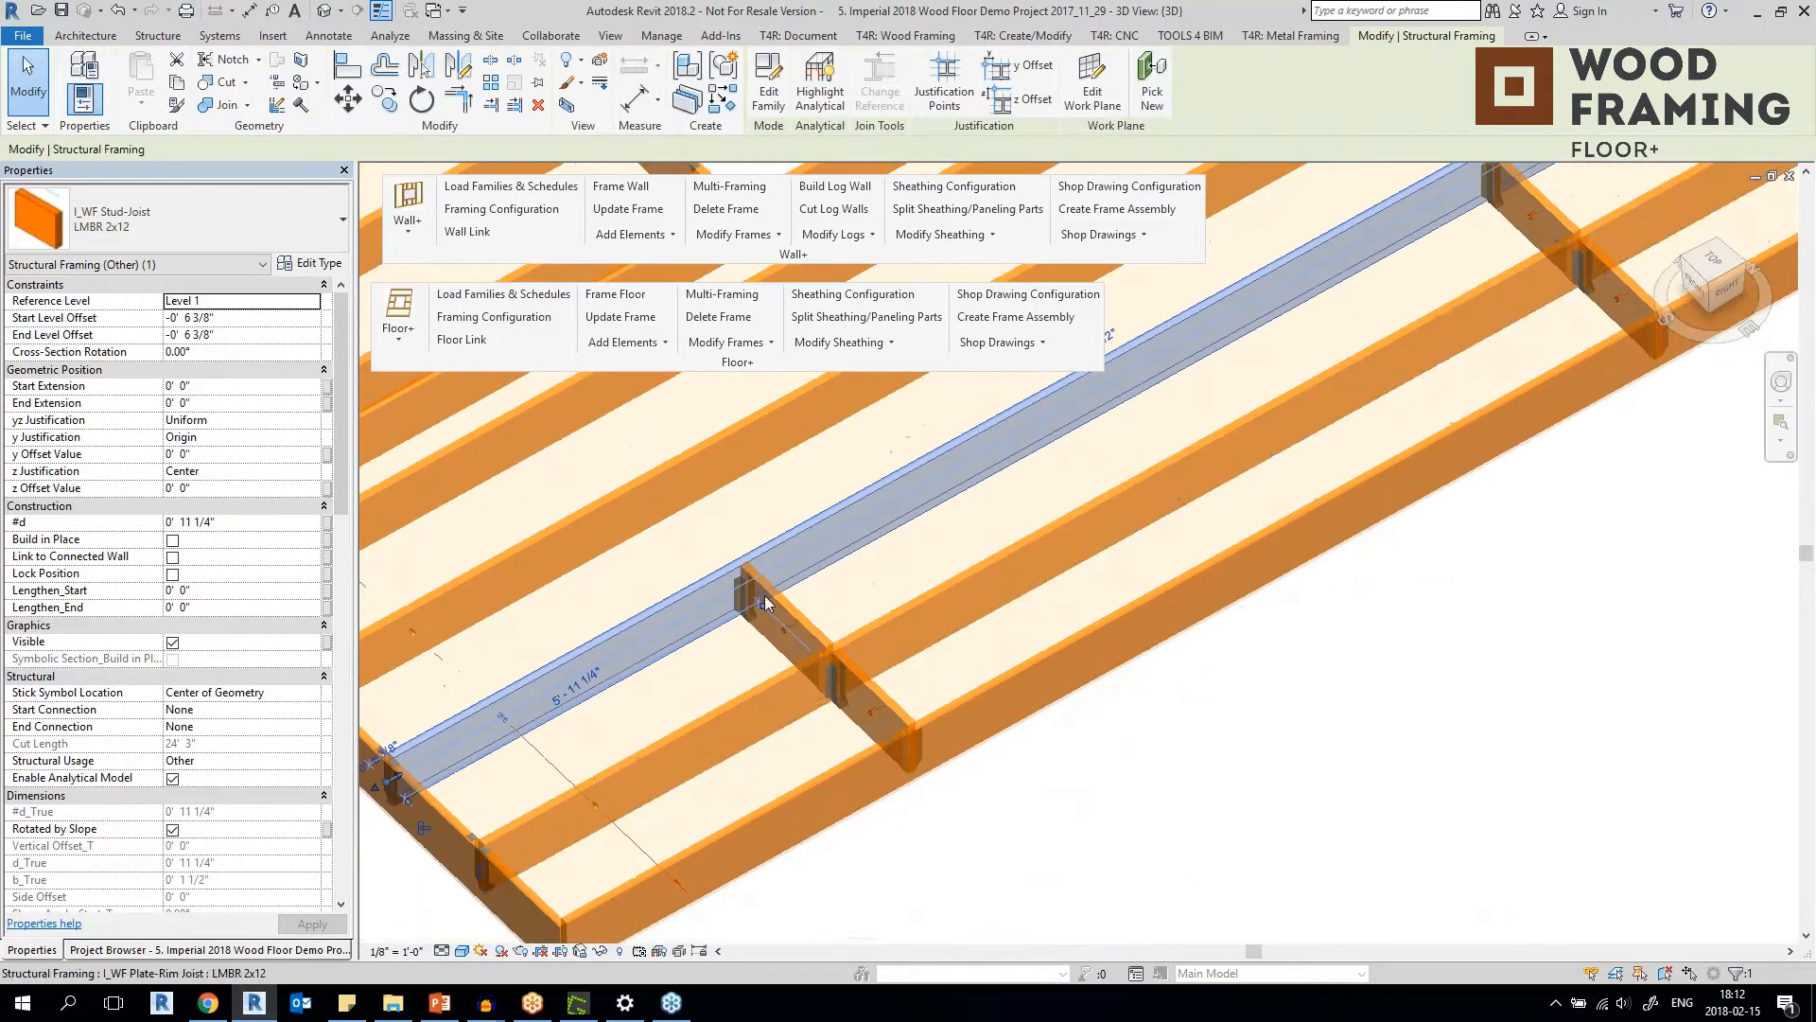
scroll(762, 602, "up", 3)
left_click(749, 547)
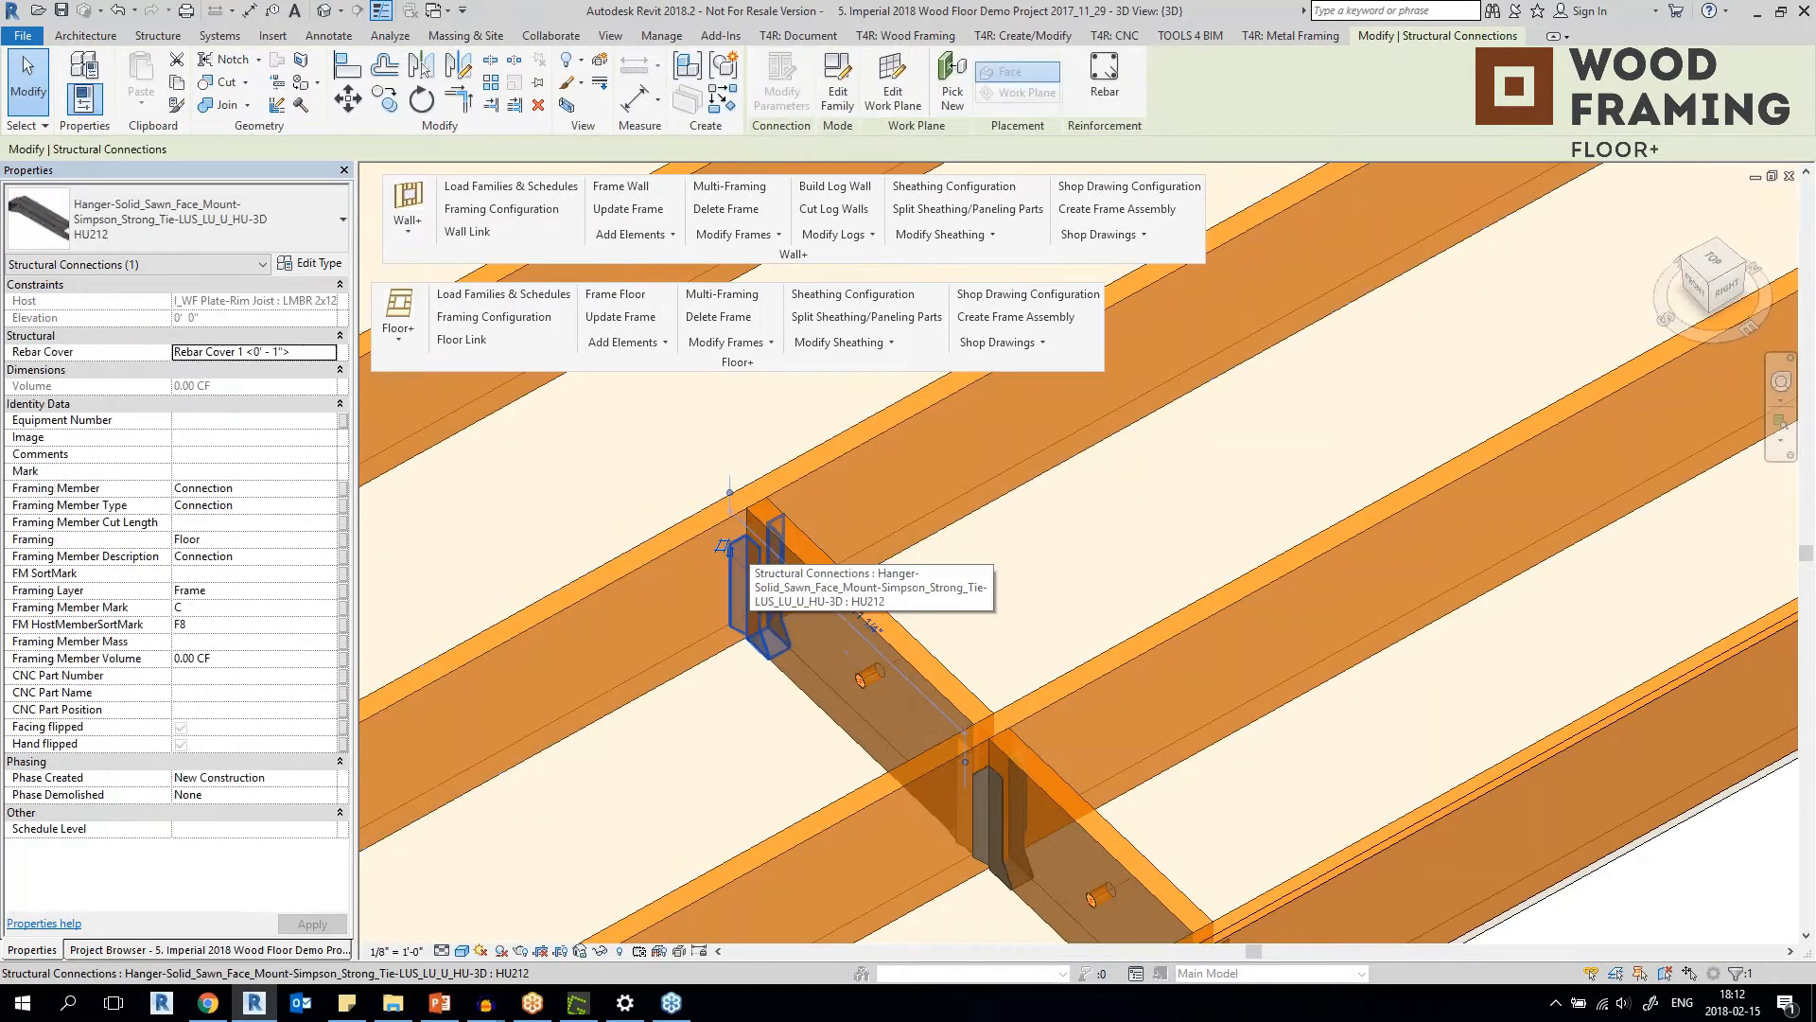
Clear the selection and look over the hangers along the blocking rows and around the floor opening.
key("Escape")
scroll(724, 767, "down", 5)
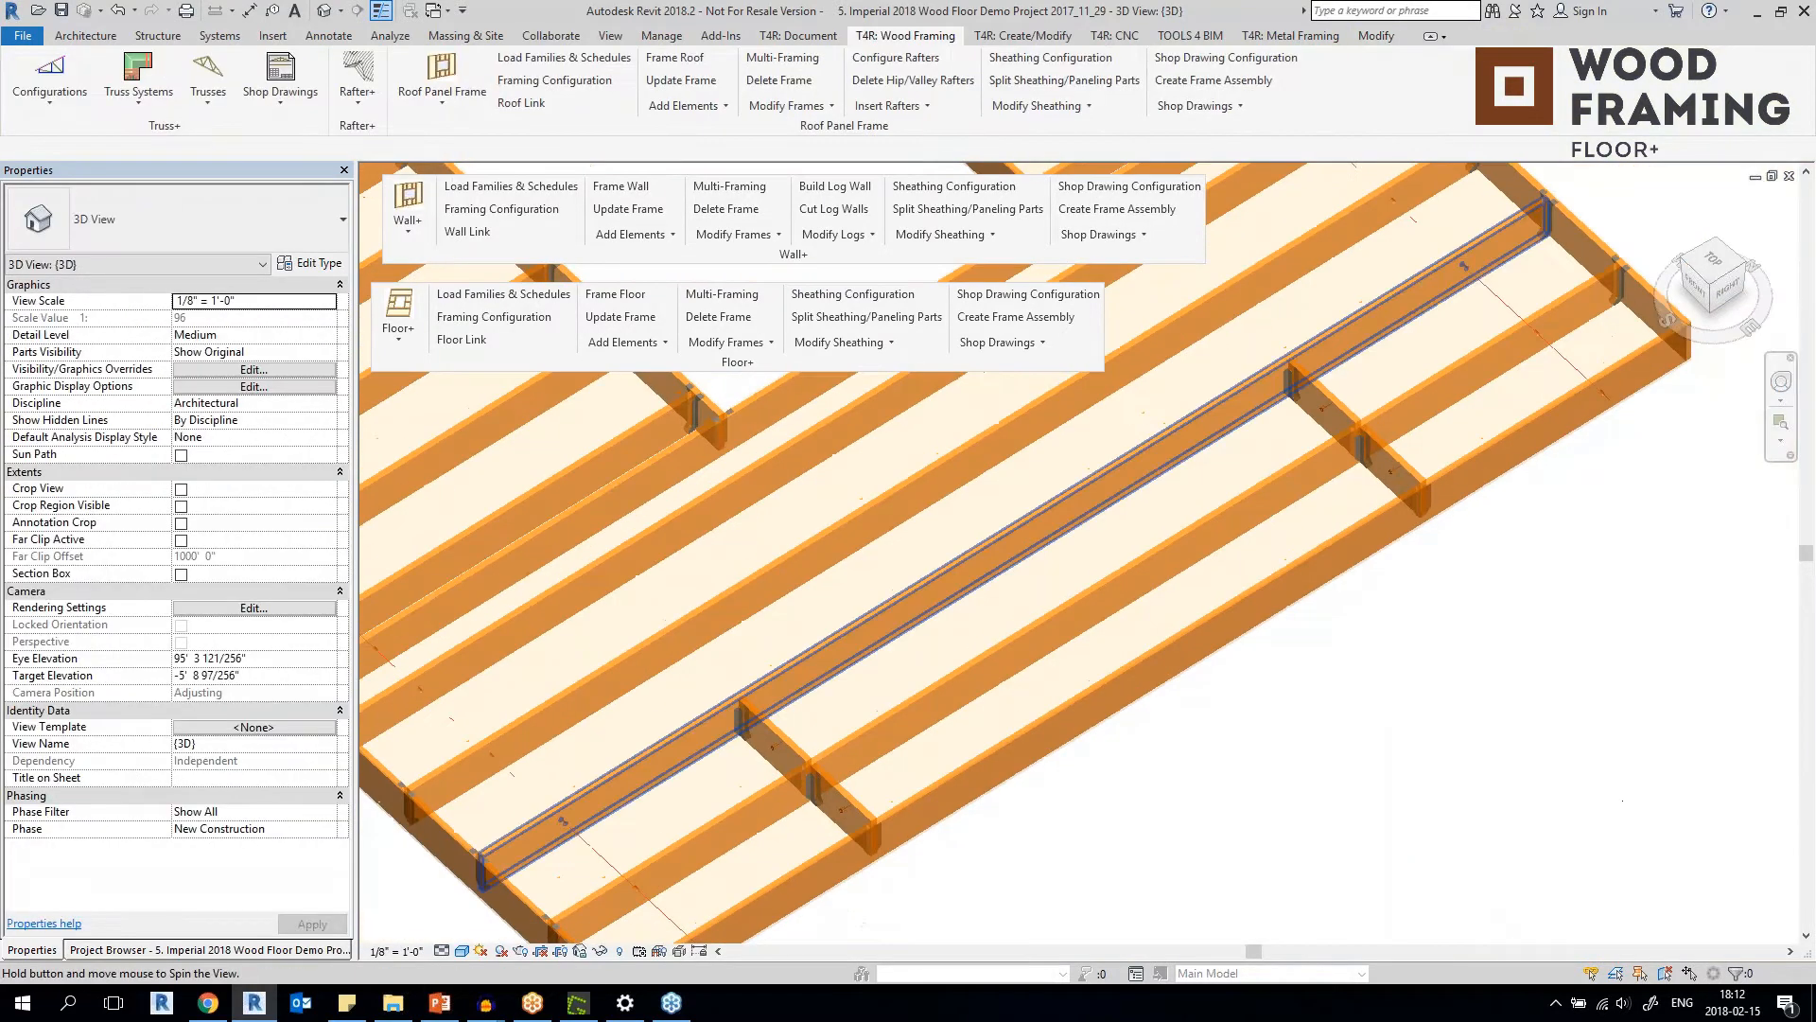
scroll(945, 652, "down", 2)
middle_click_drag(946, 653, 825, 615)
scroll(832, 641, "up", 4)
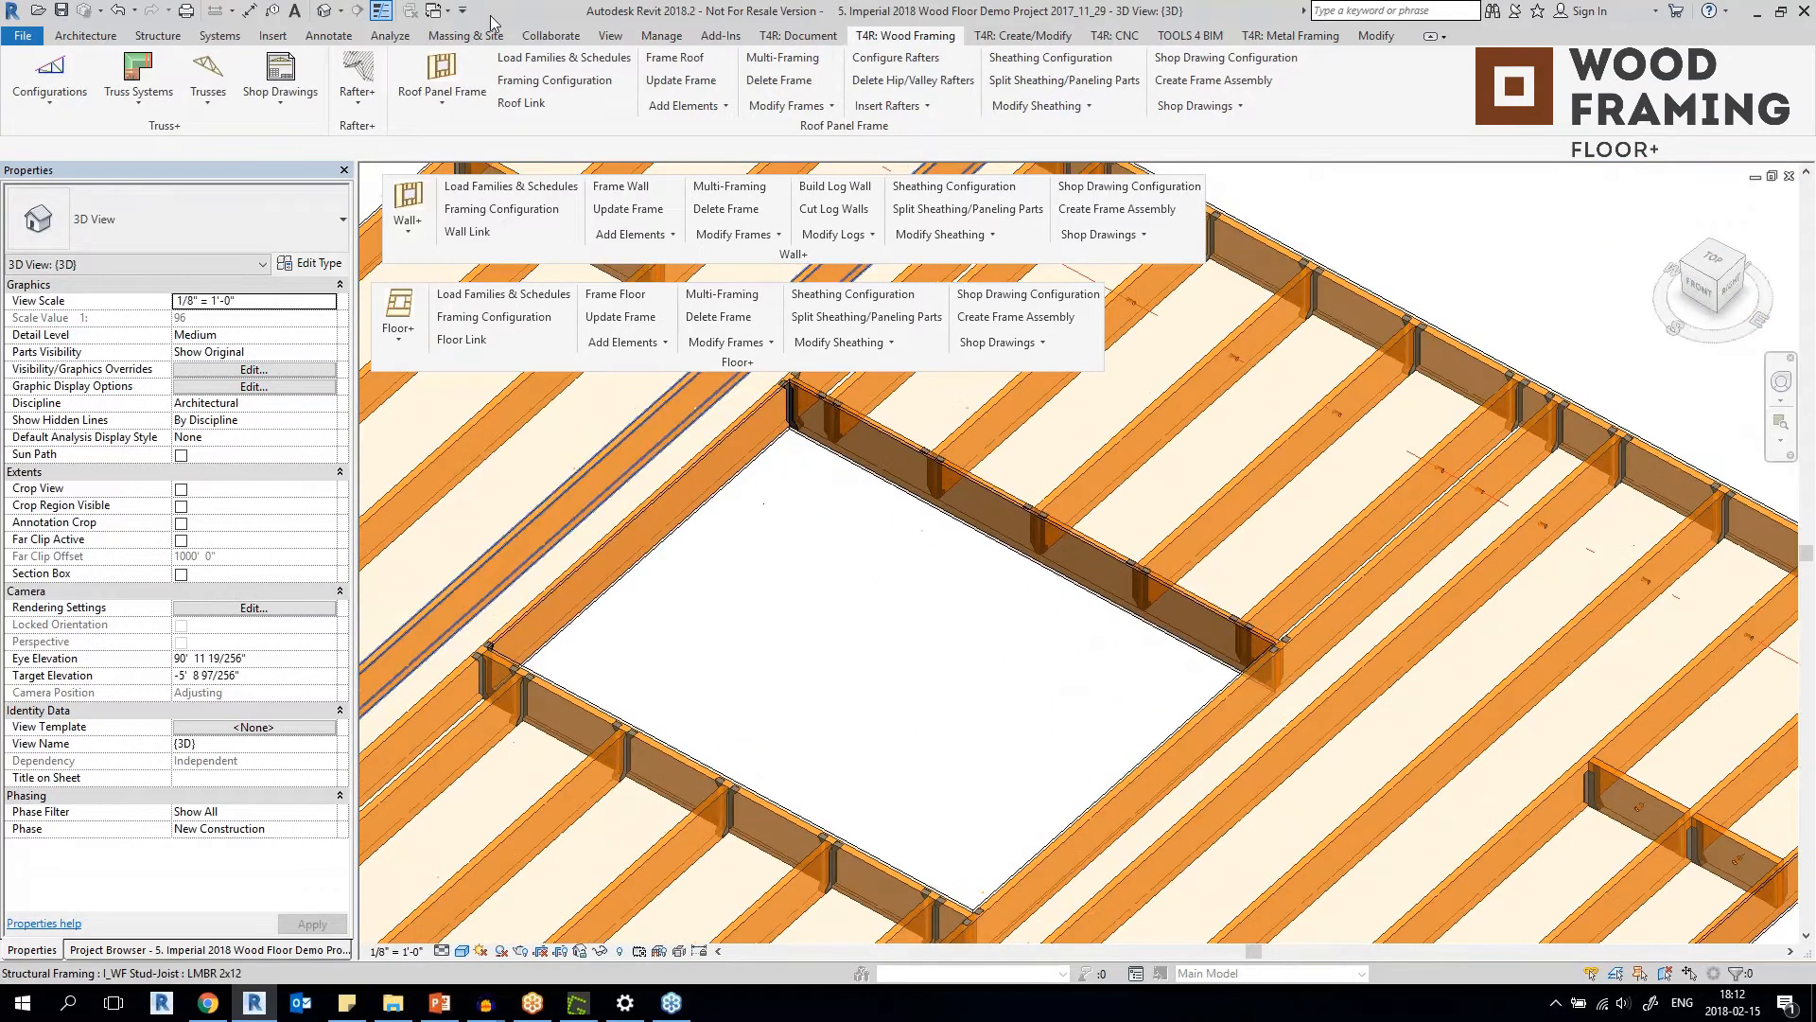
Switch to the 3D view of the project "6. Imperial 2018 Roof Metal Demo 2017_07_04".
left_click(437, 11)
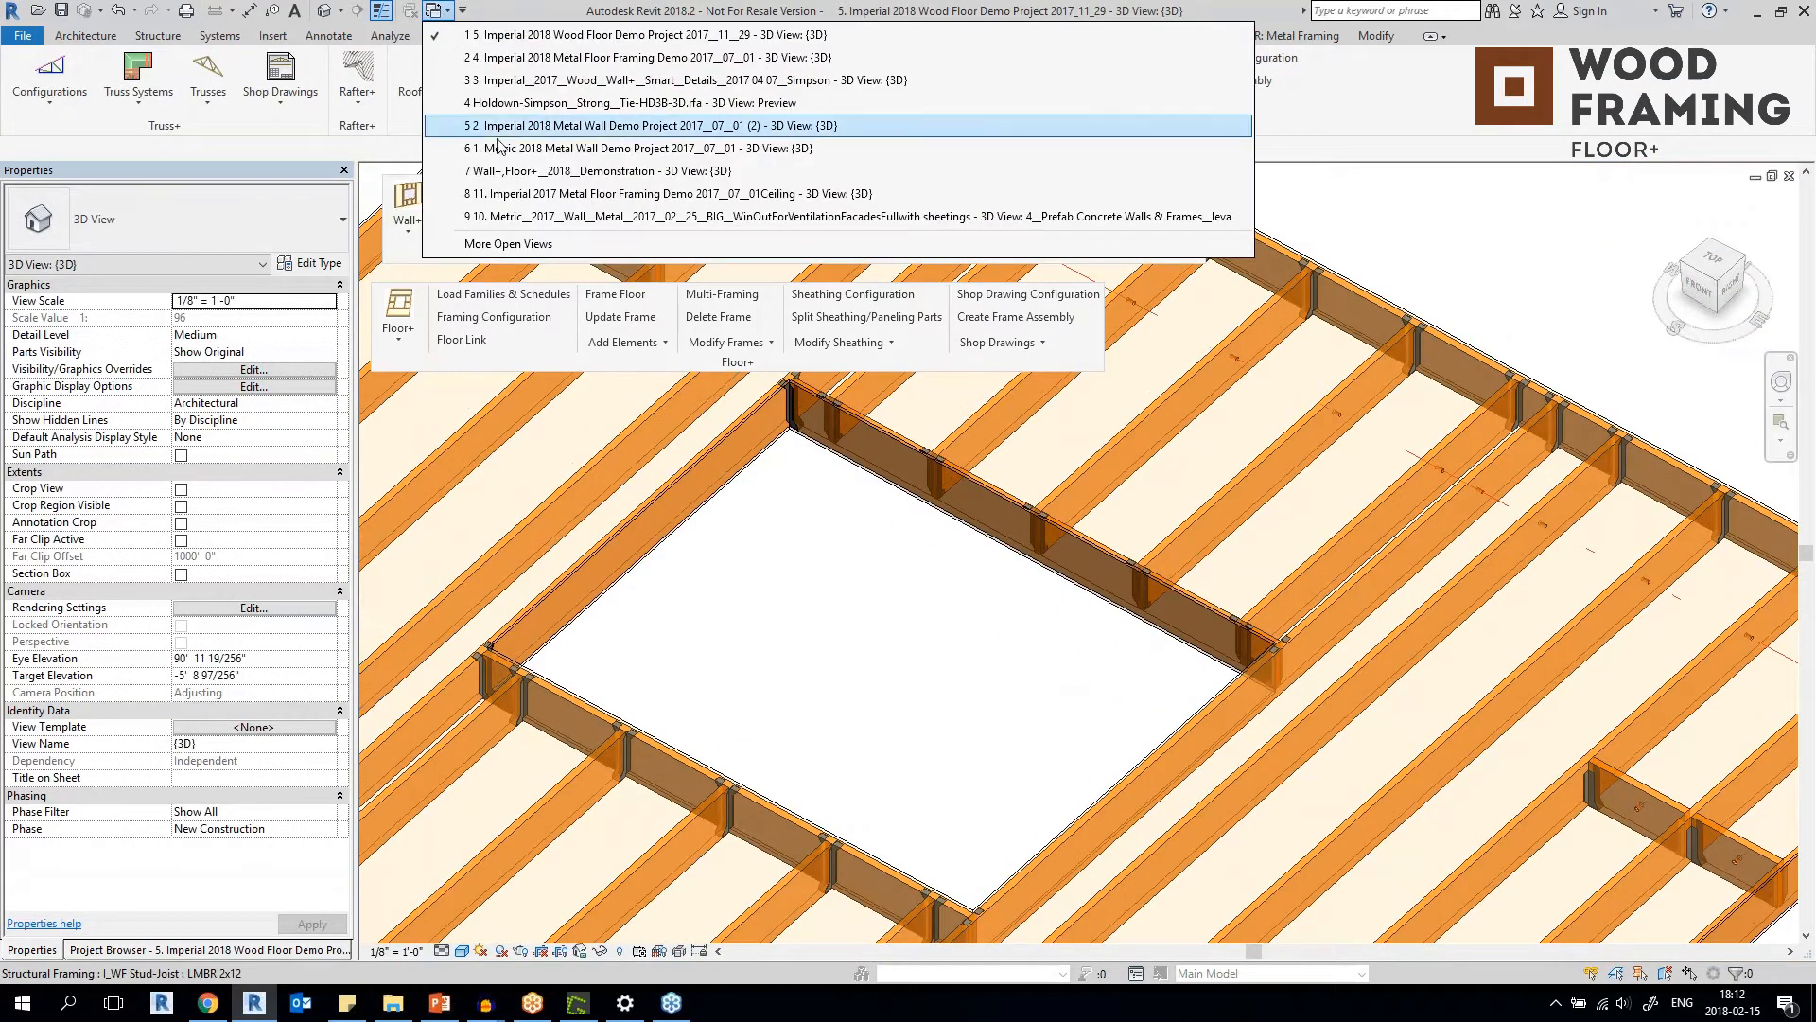
left_click(508, 244)
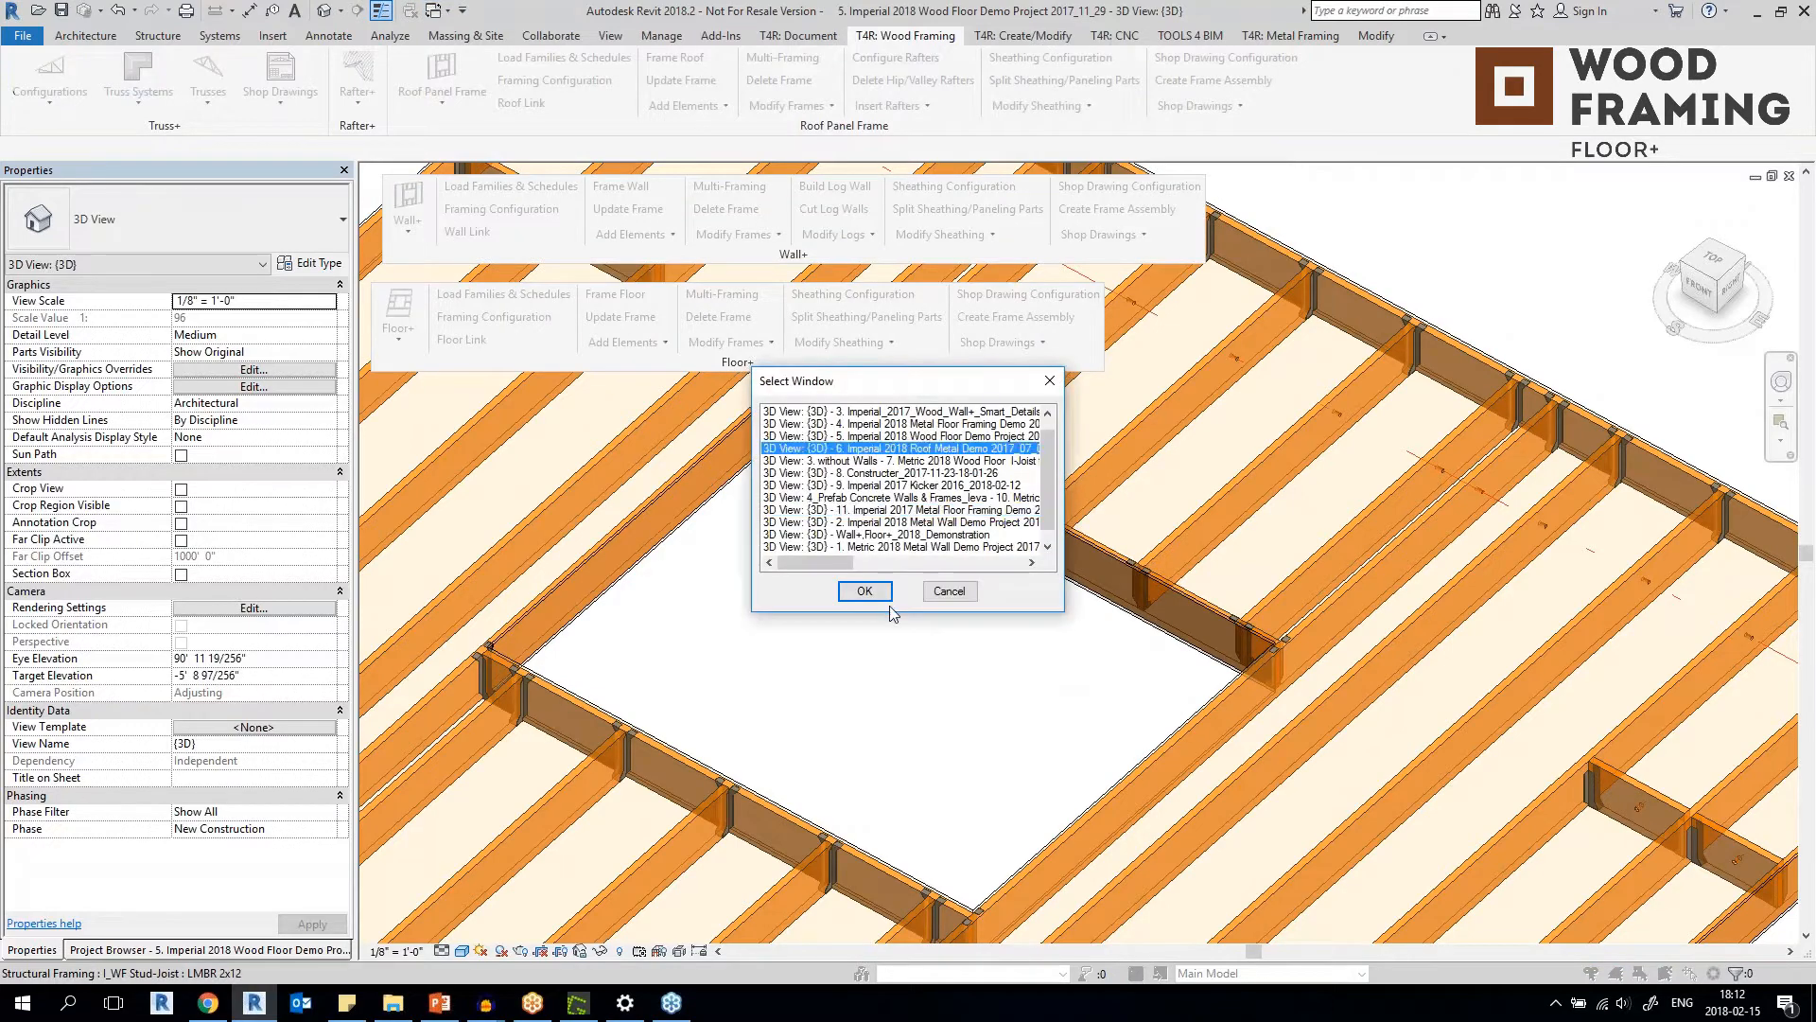
left_click(864, 591)
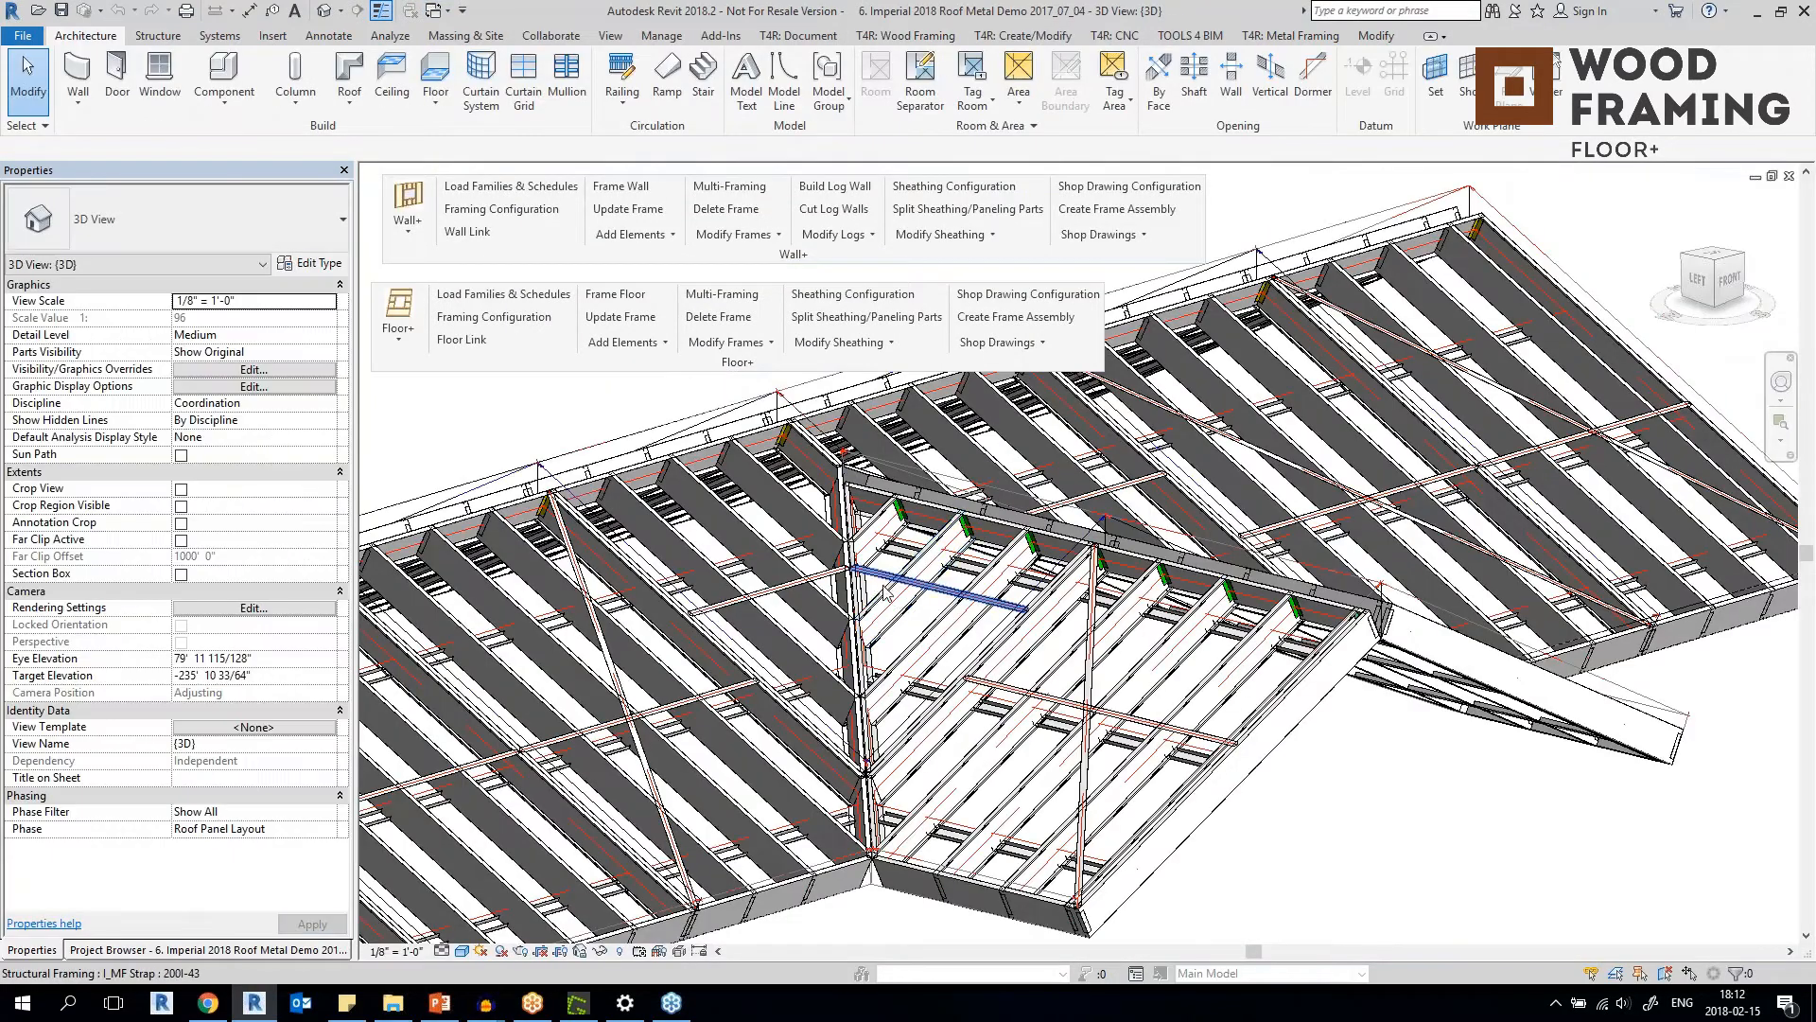
Look over the metal roof framing, select one Metal Frame Panel - 10" Horizontal Blocking roof panel, and clear the selection.
scroll(880, 595, "down", 2)
middle_click_drag(880, 595, 773, 689, "shift")
scroll(872, 711, "down", 2)
left_click(761, 766)
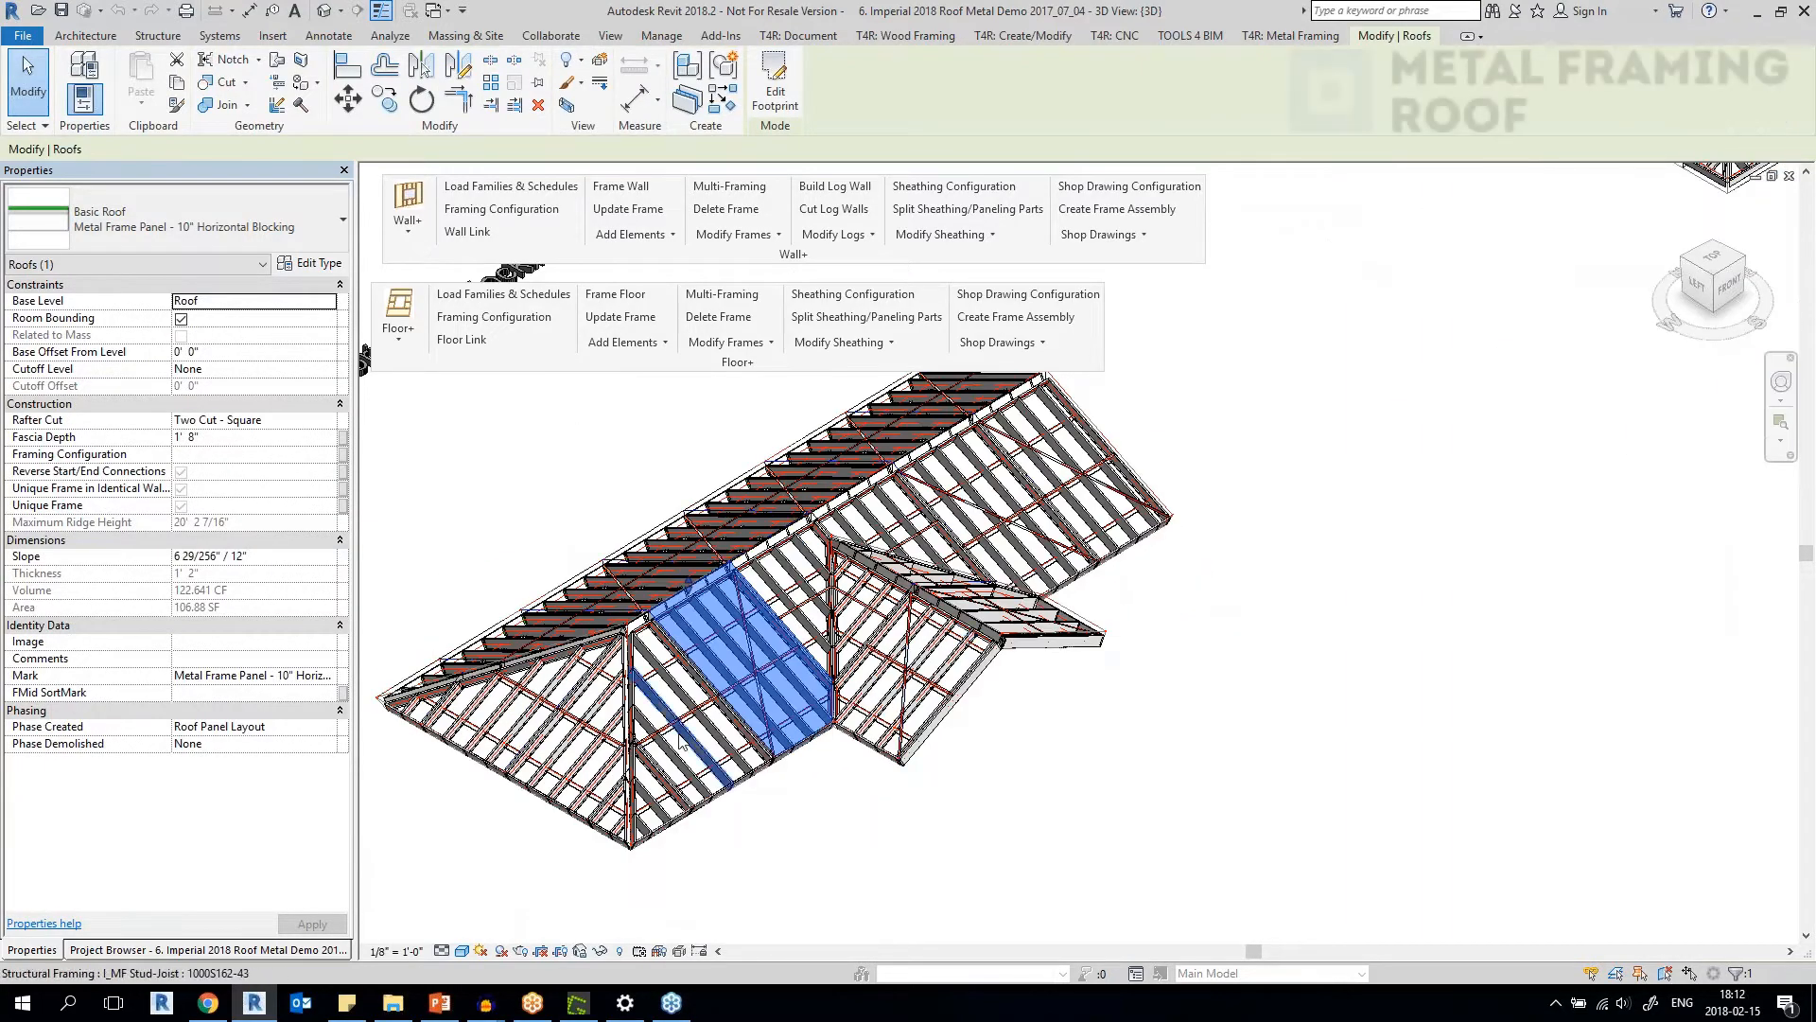
scroll(773, 688, "up", 5)
middle_click_drag(923, 589, 753, 787)
key("Escape")
Select a roof stud-joist beneath the ridge track, and the green support clip at its upper end.
scroll(1014, 598, "up", 4)
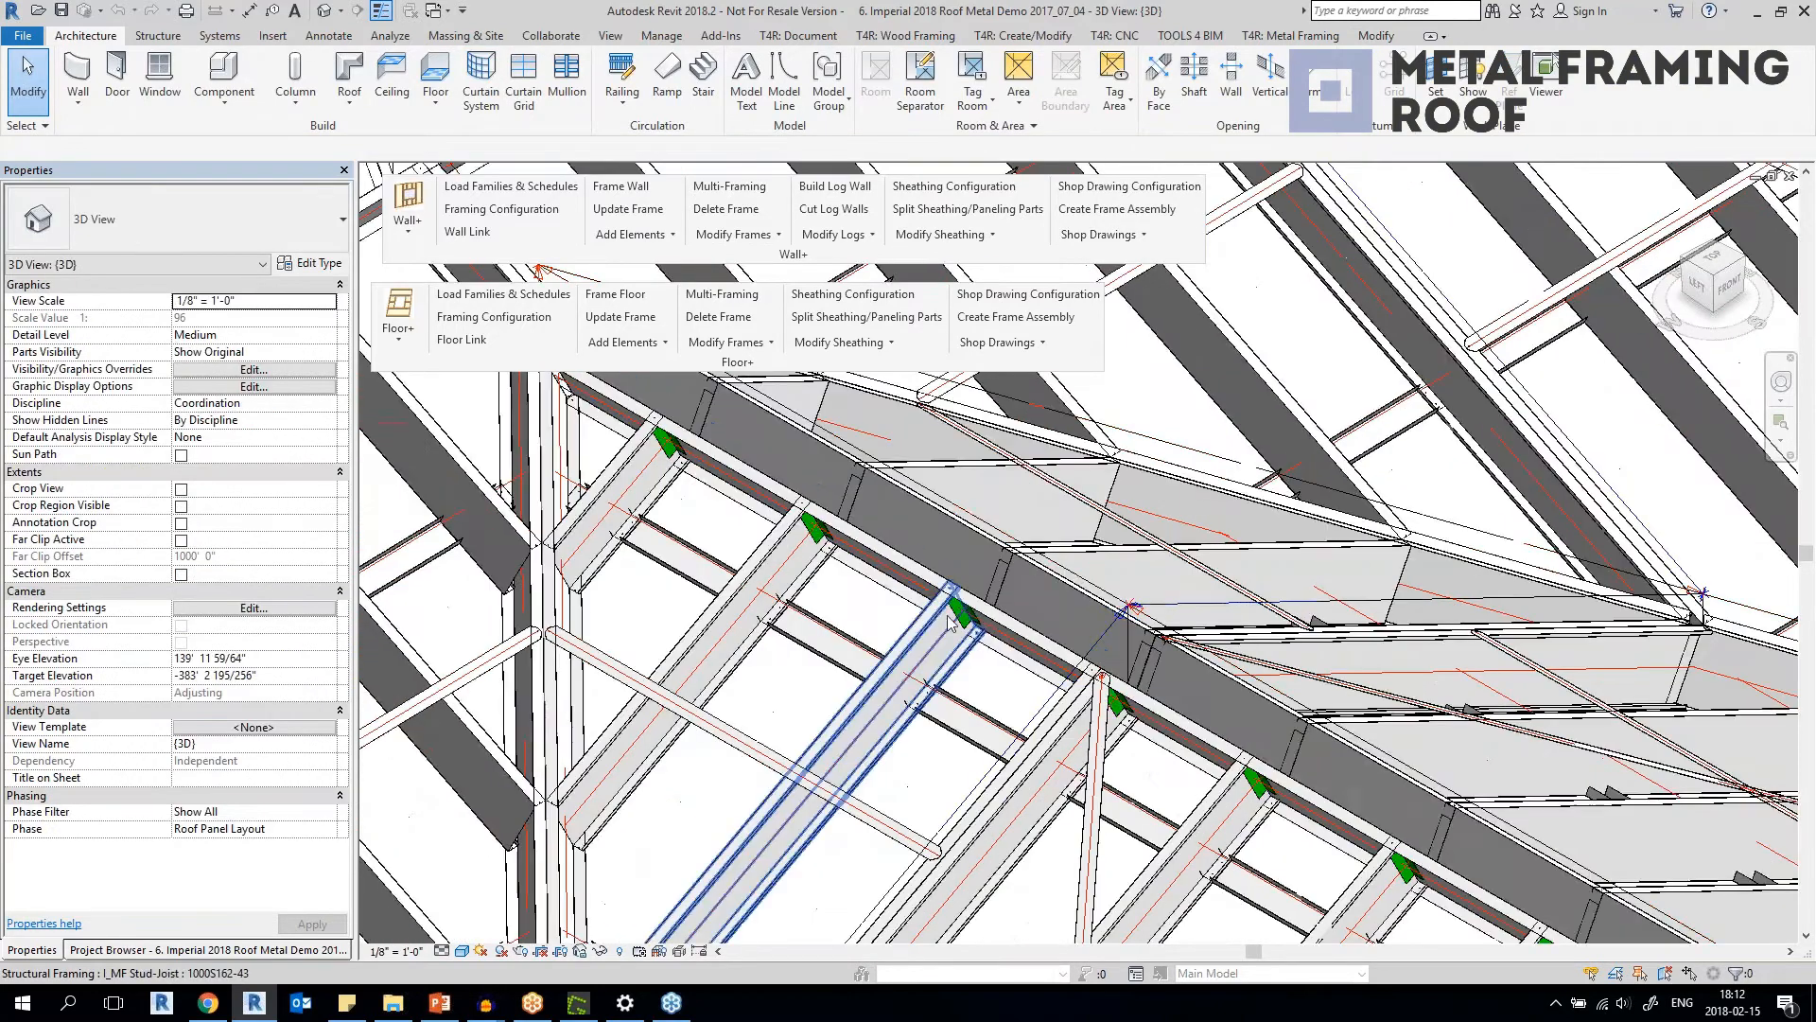
left_click(965, 627)
scroll(968, 634, "up", 3)
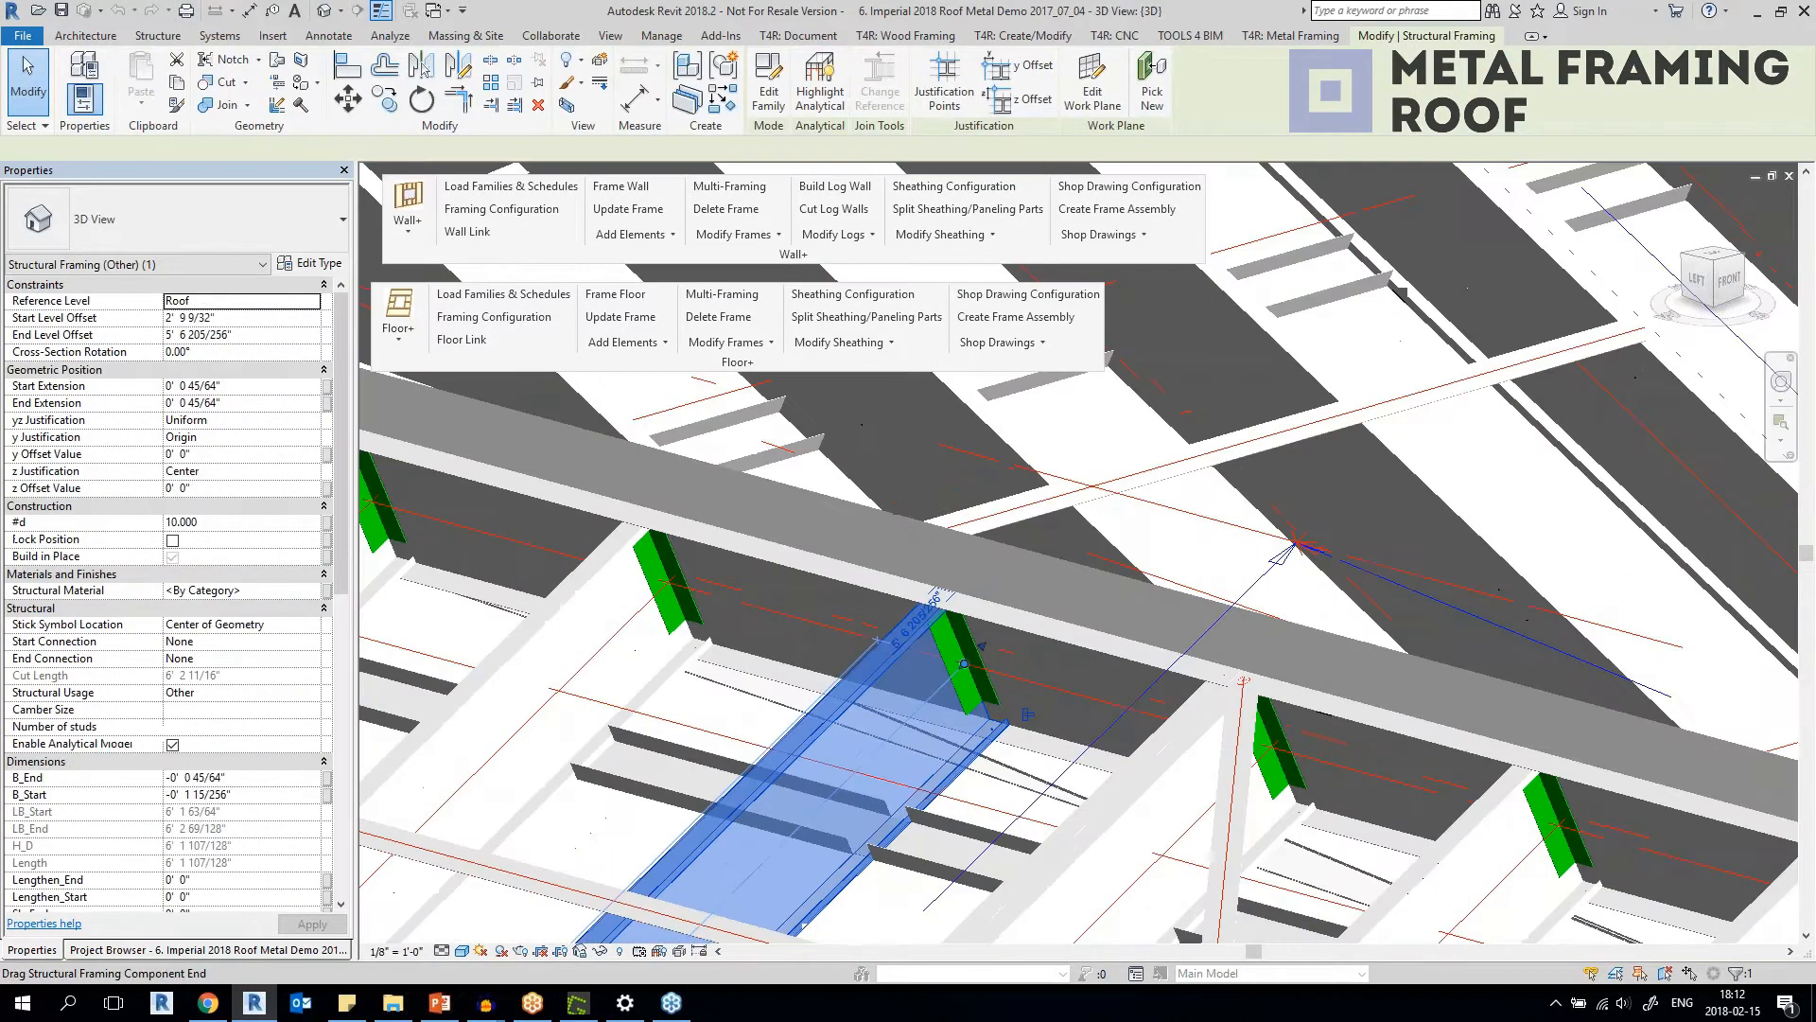
left_click(972, 641)
Examine the roof's support clips from the opposite side and select another 1000 L 1.5x1.5x7-54 clip on the ridge track.
middle_click_drag(972, 641, 632, 639, "shift")
scroll(913, 667, "up", 5)
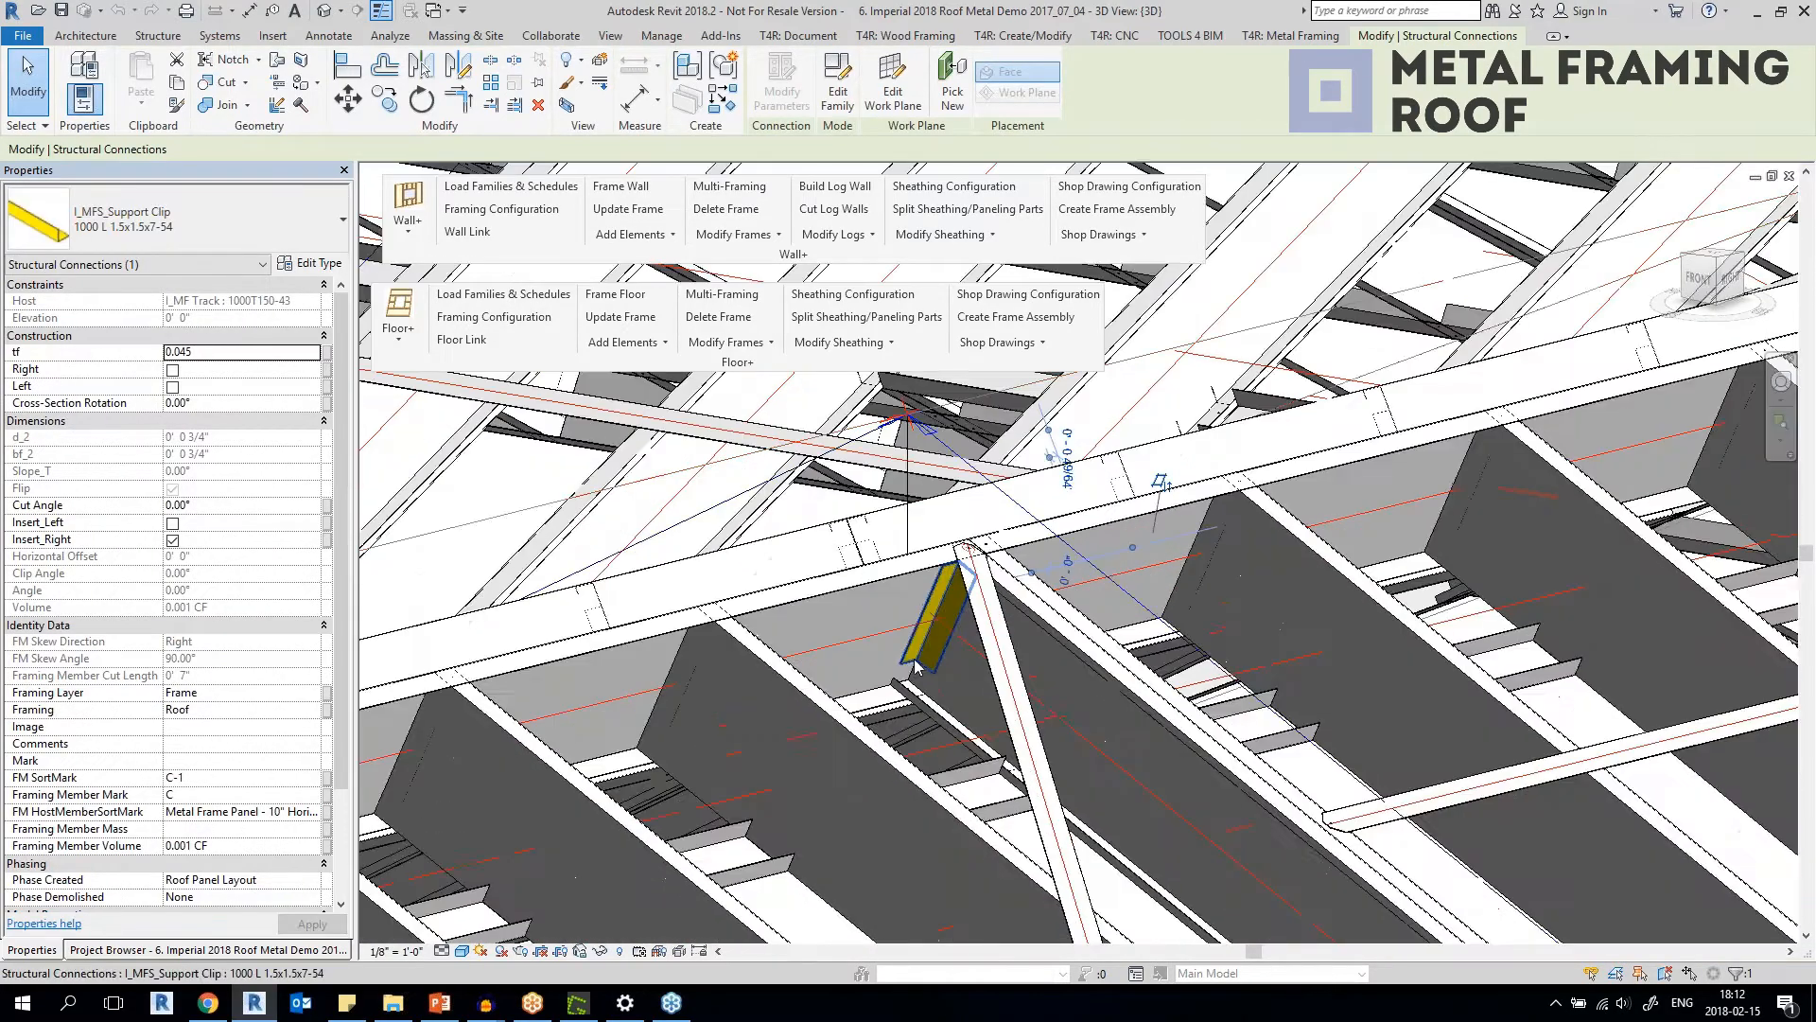
scroll(914, 668, "down", 6)
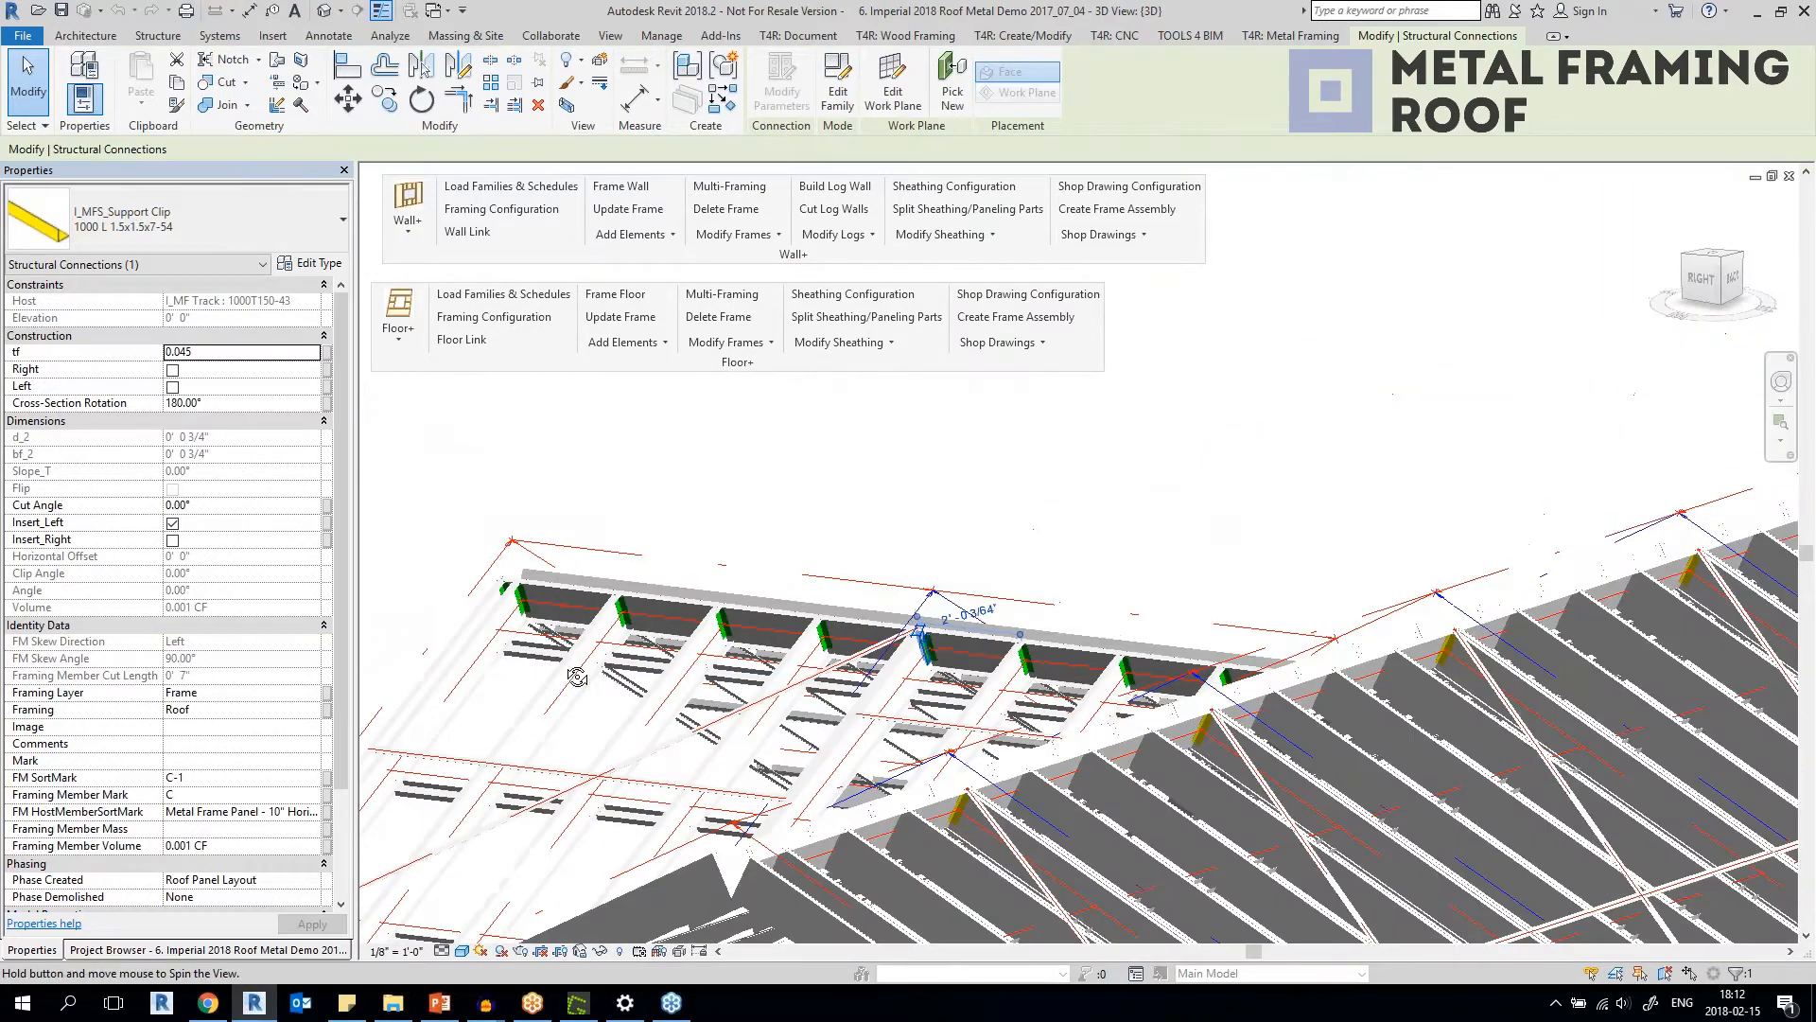
scroll(750, 619, "up", 4)
left_click(797, 606)
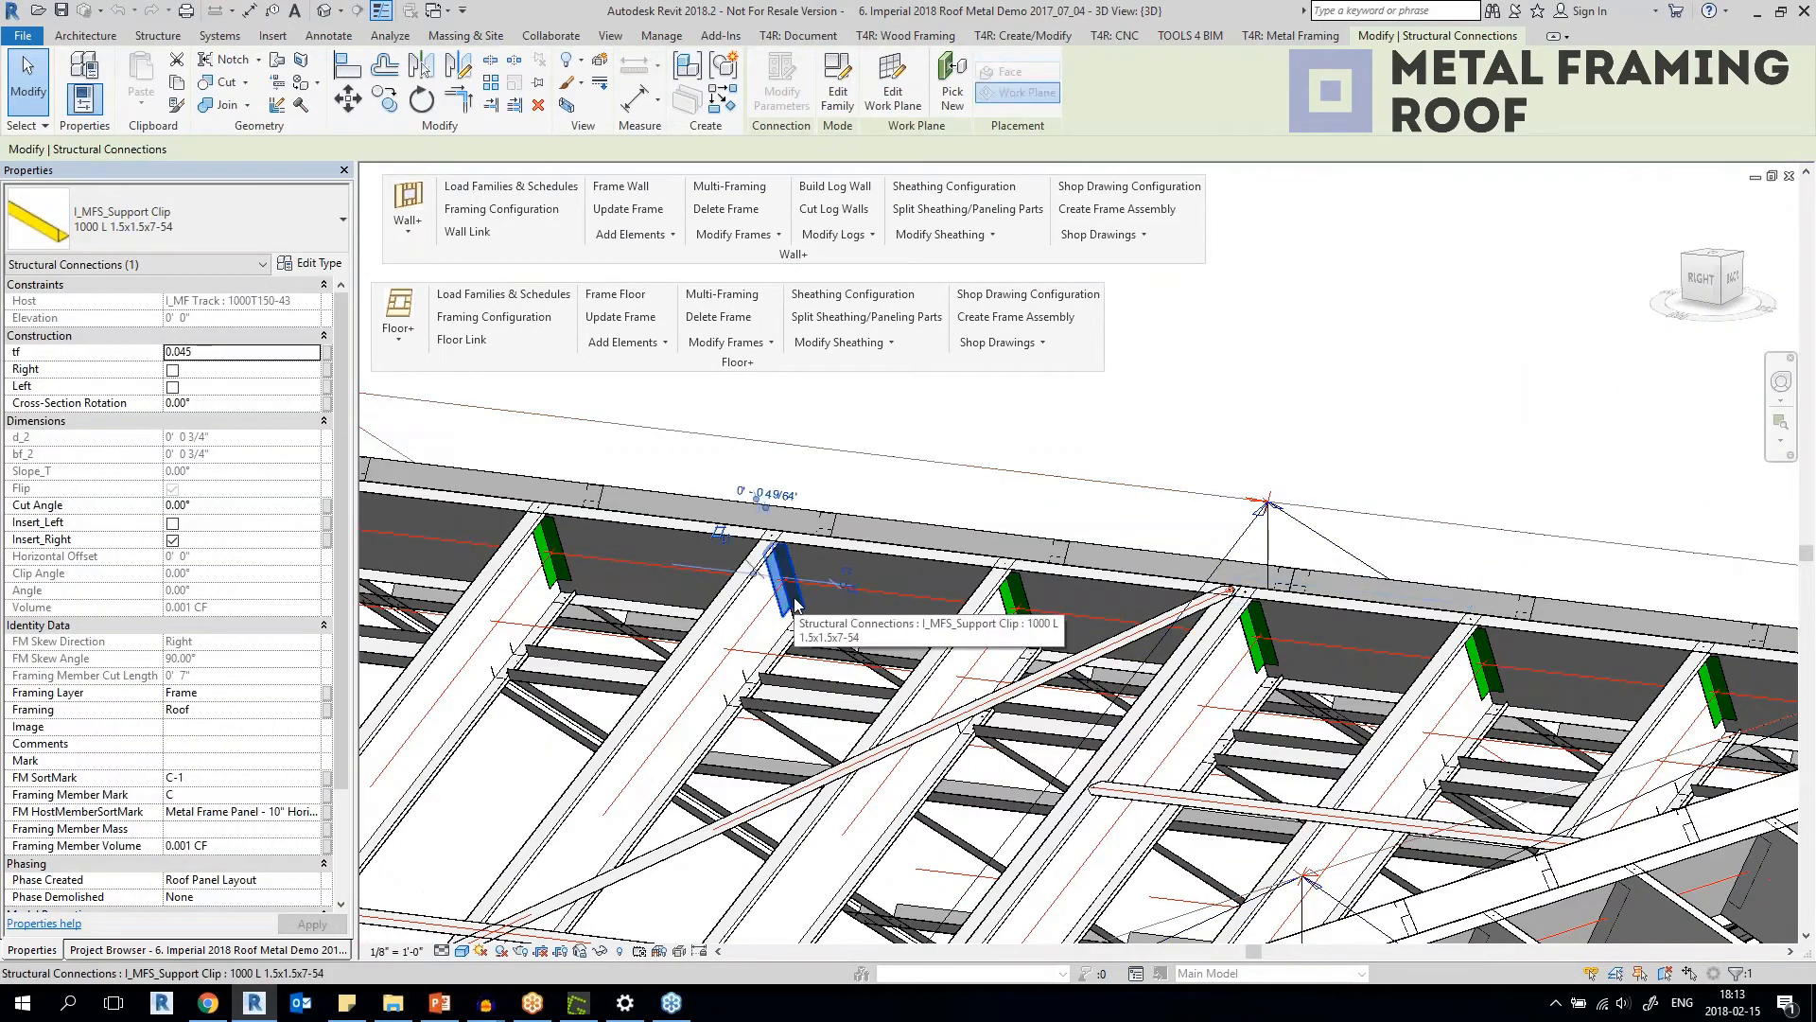
Look over the whole metal roof framing beyond the ridge clips and clear the clip selection.
scroll(797, 607, "down", 5)
middle_click_drag(797, 607, 1463, 747, "shift")
middle_click_drag(605, 541, 802, 721)
scroll(802, 689, "up", 4)
scroll(803, 689, "down", 3)
key("Escape")
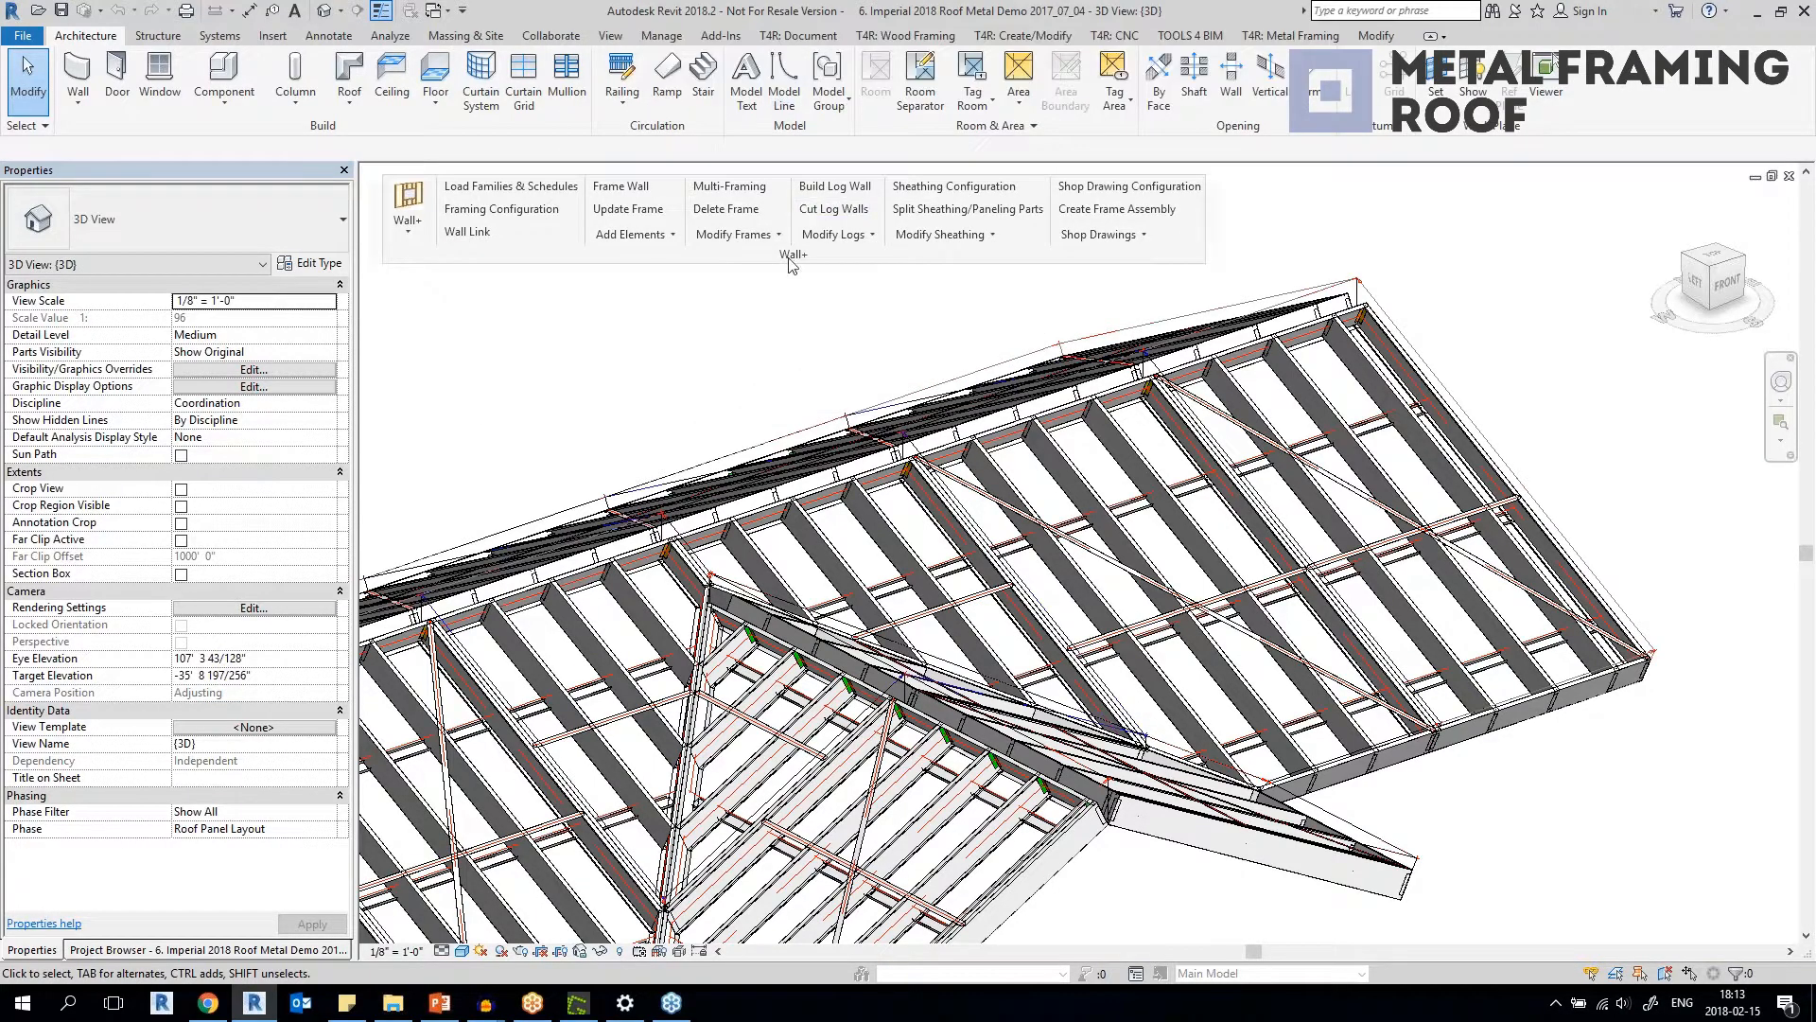
Switch to the 3D view "3. without Walls" of the project "7. Metric 2018 Wood Floor I-Joist".
left_click(434, 9)
left_click(530, 243)
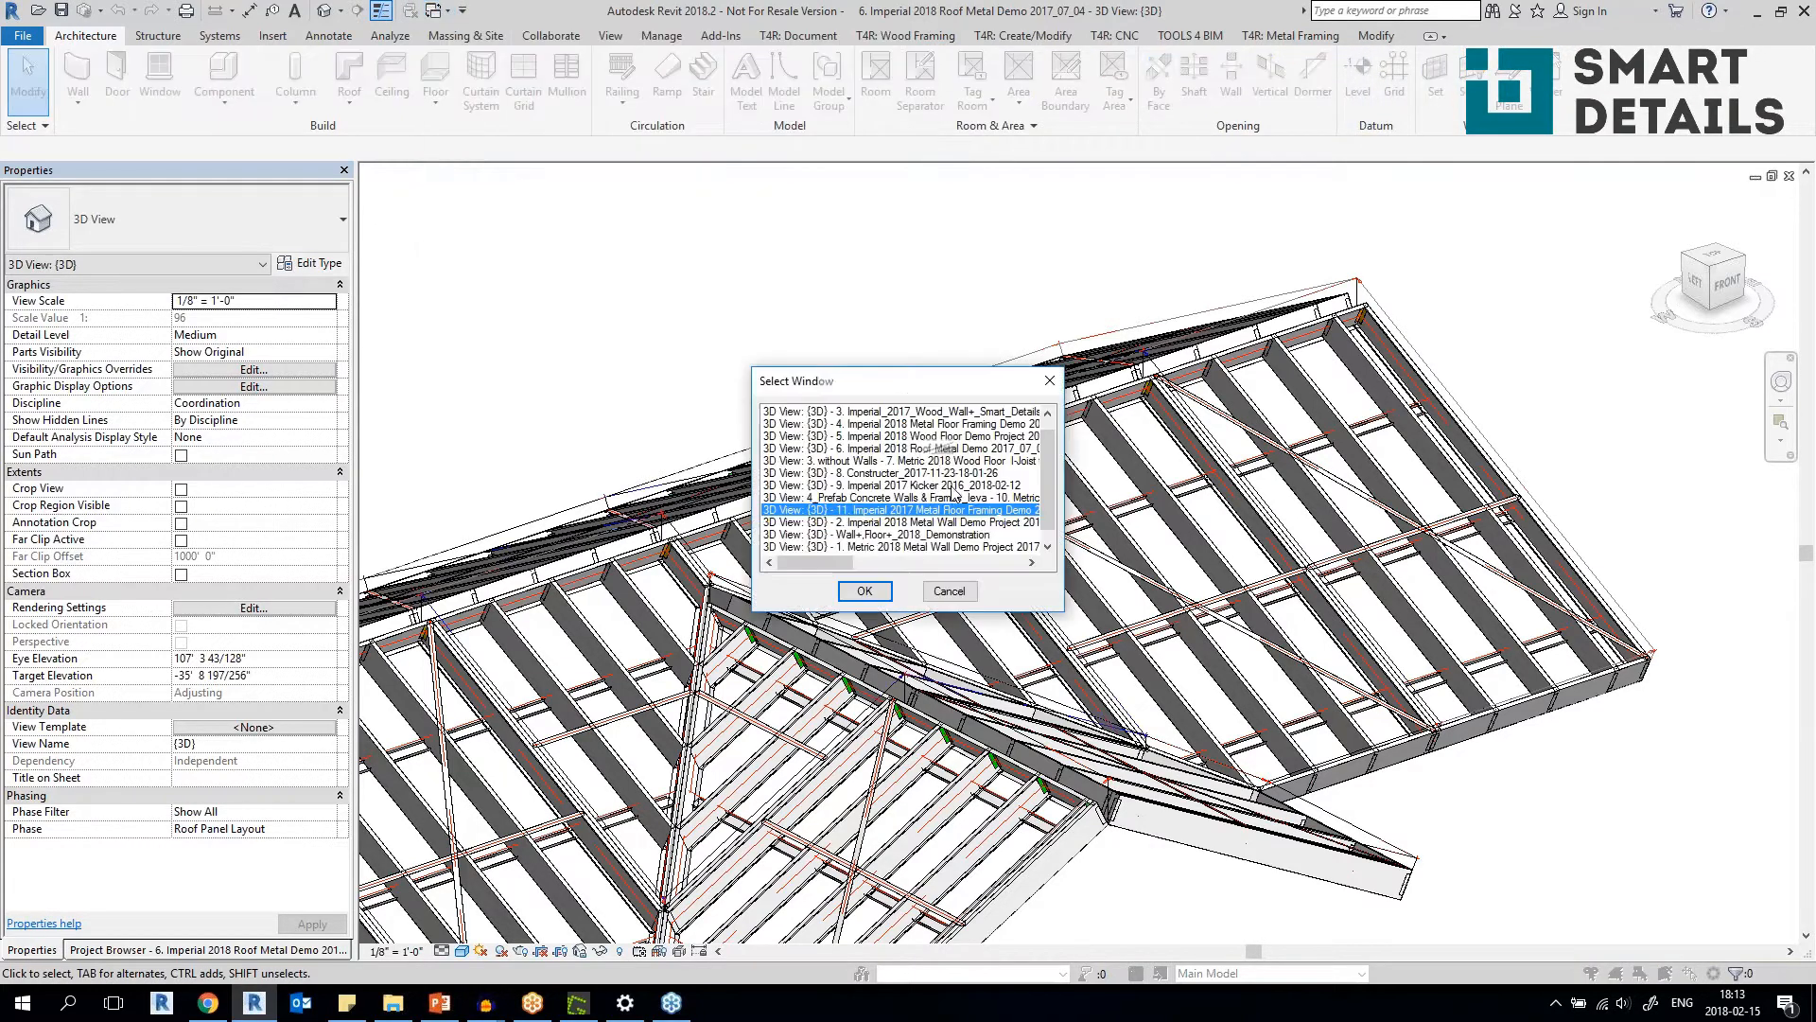
left_click_drag(1048, 490, 1056, 456)
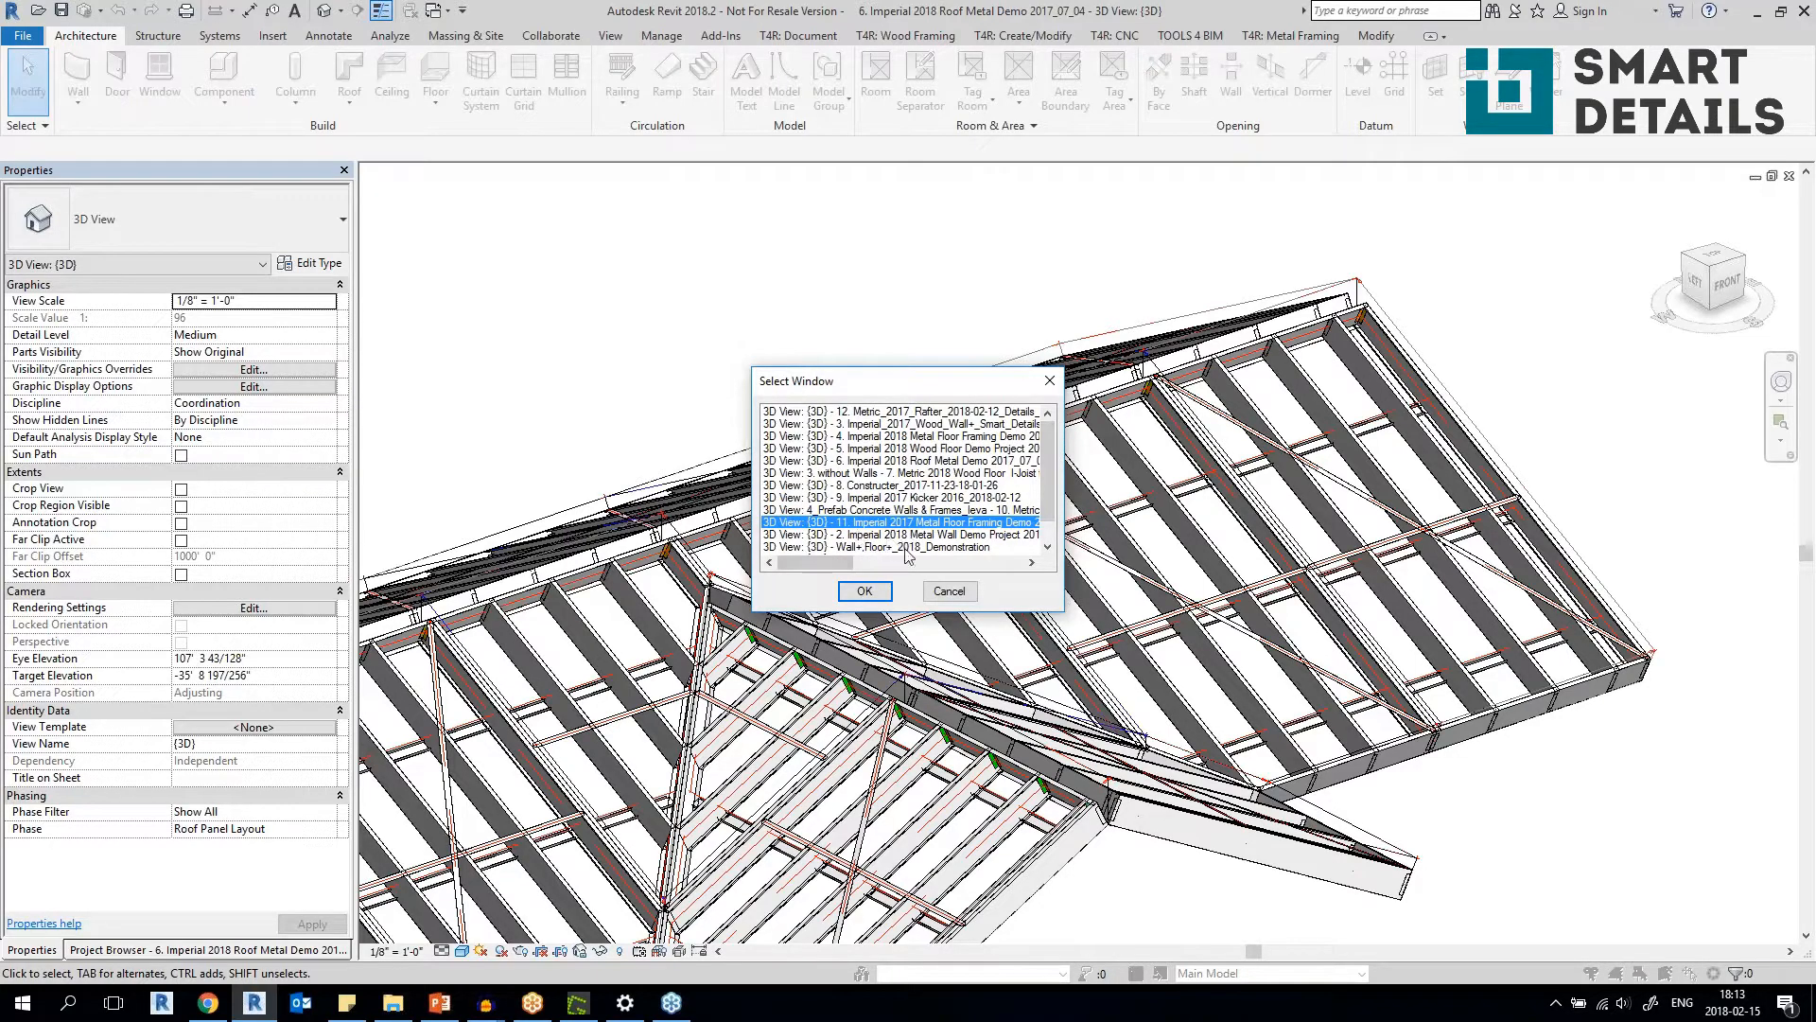
left_click_drag(861, 501, 905, 471)
left_click(865, 589)
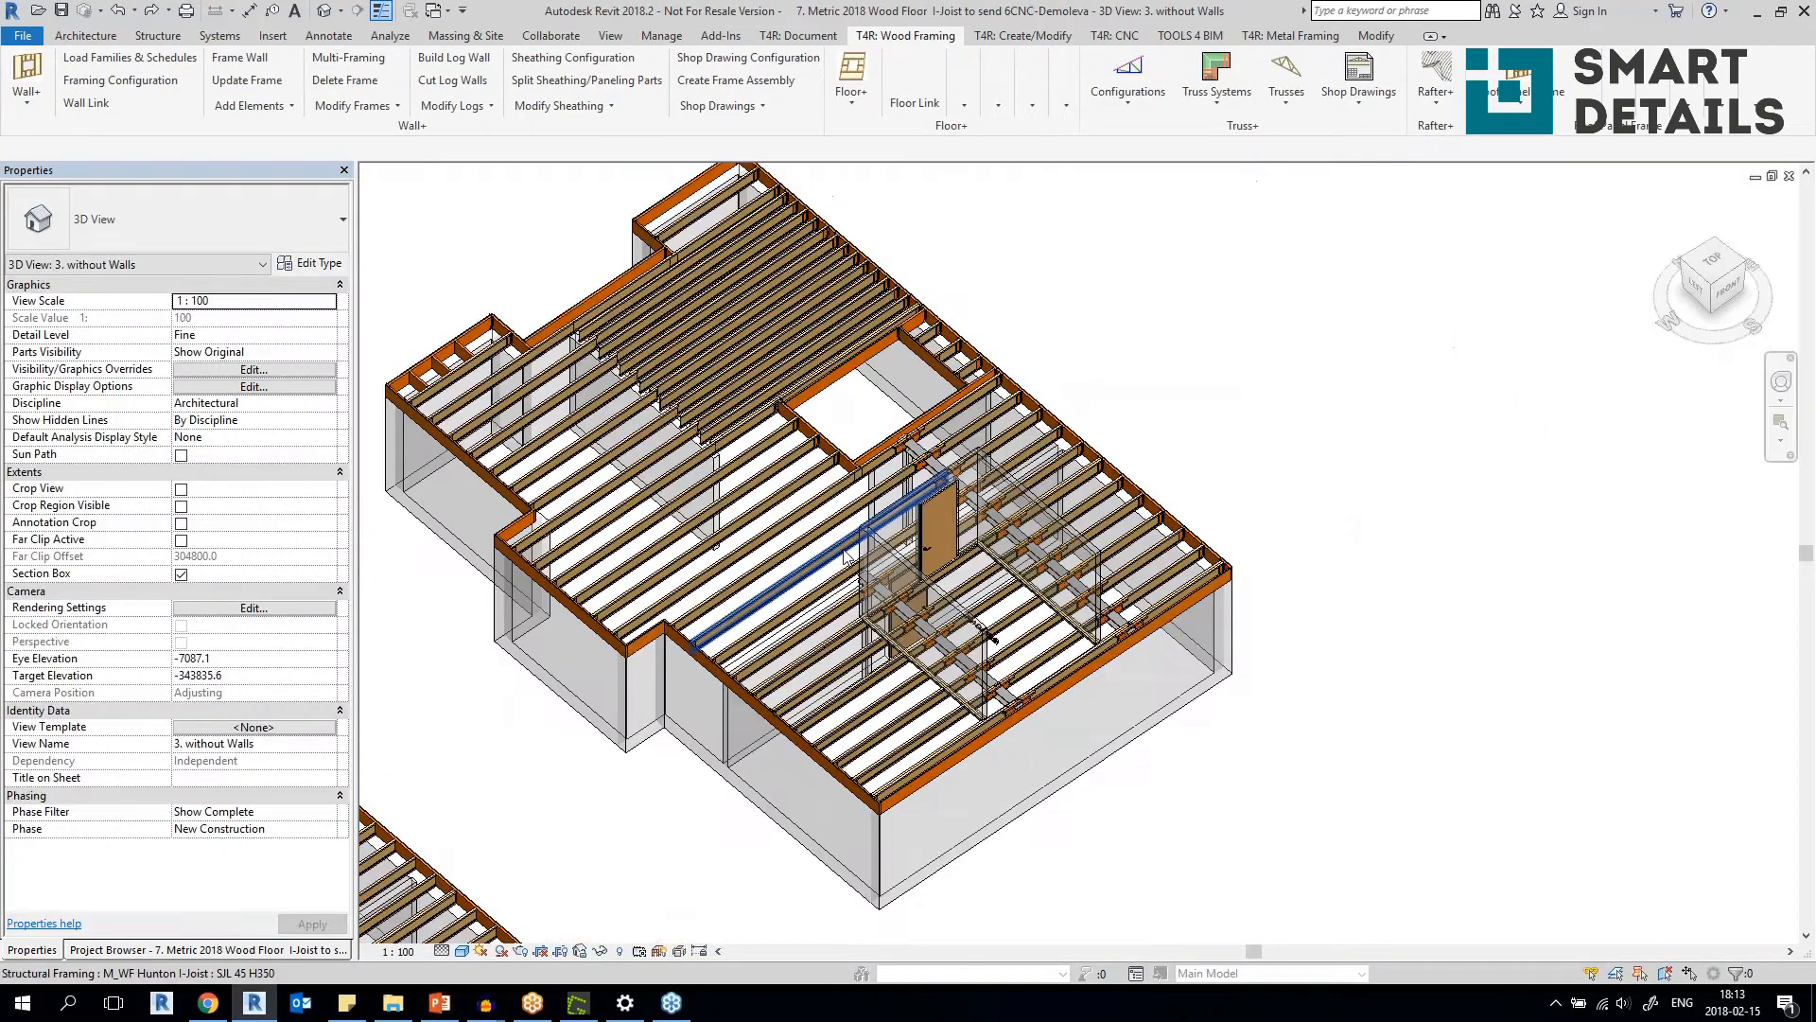
Select I-joists in the wood floor, ending with an M_WF Hunton I-Joist SJL 45 H350 among the closely spaced joists.
scroll(860, 610, "up", 5)
left_click(861, 613)
scroll(860, 611, "down", 6)
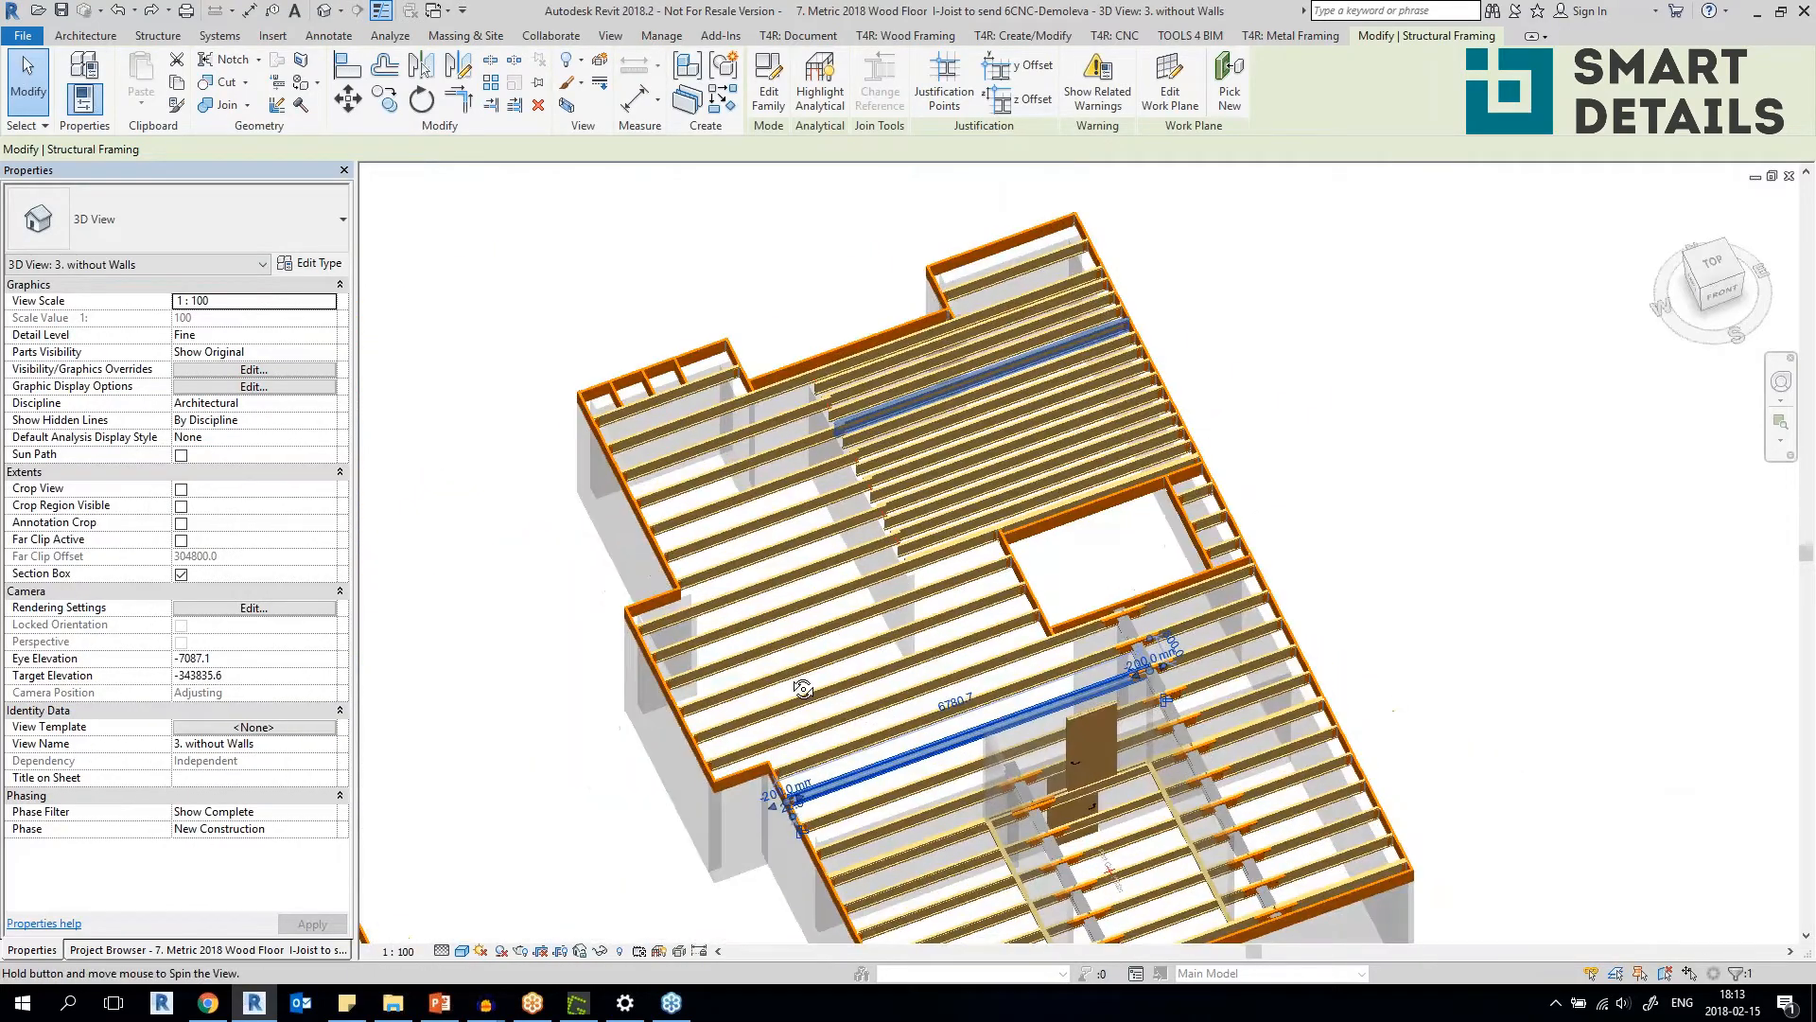
left_click(863, 491)
scroll(741, 588, "up", 4)
left_click(741, 562)
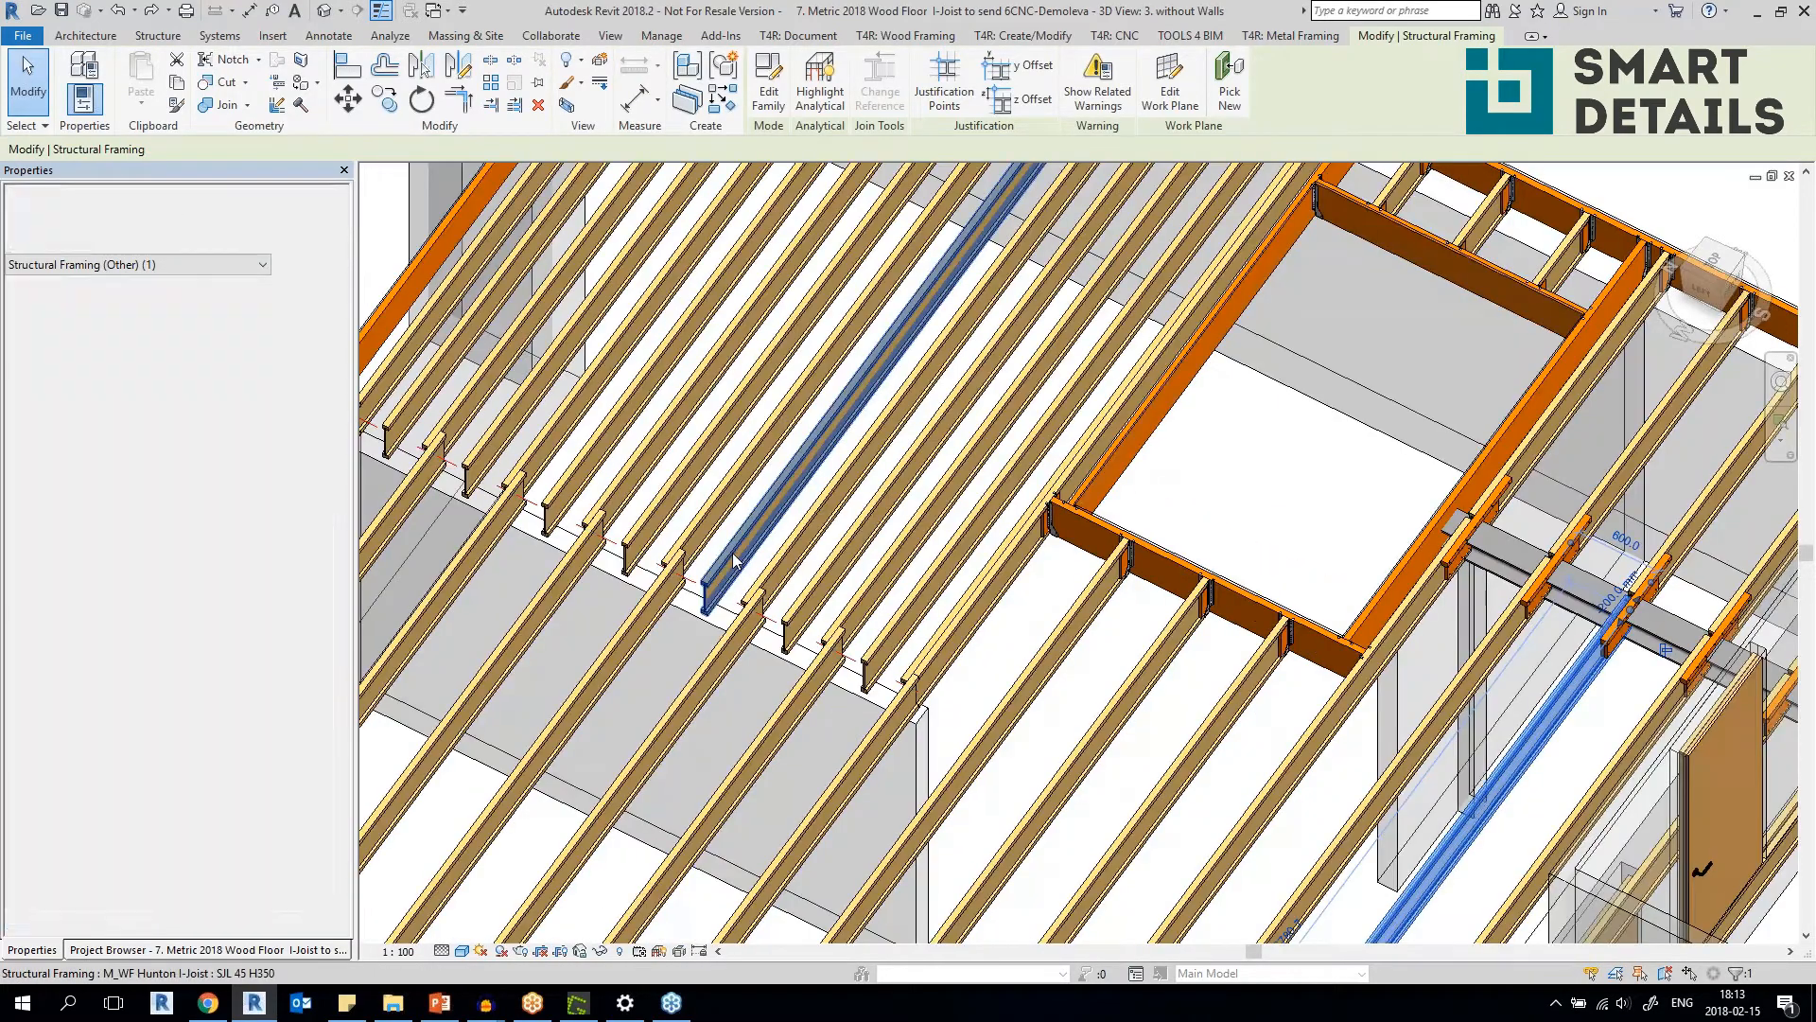
Select an M_SC HEB_Hunton-I Connection Plate L=300 where the joists meet the steel beam, and clear the selection.
middle_click_drag(793, 605, 706, 684, "shift")
scroll(704, 683, "down", 2)
scroll(705, 683, "down", 3)
scroll(499, 318, "up", 2)
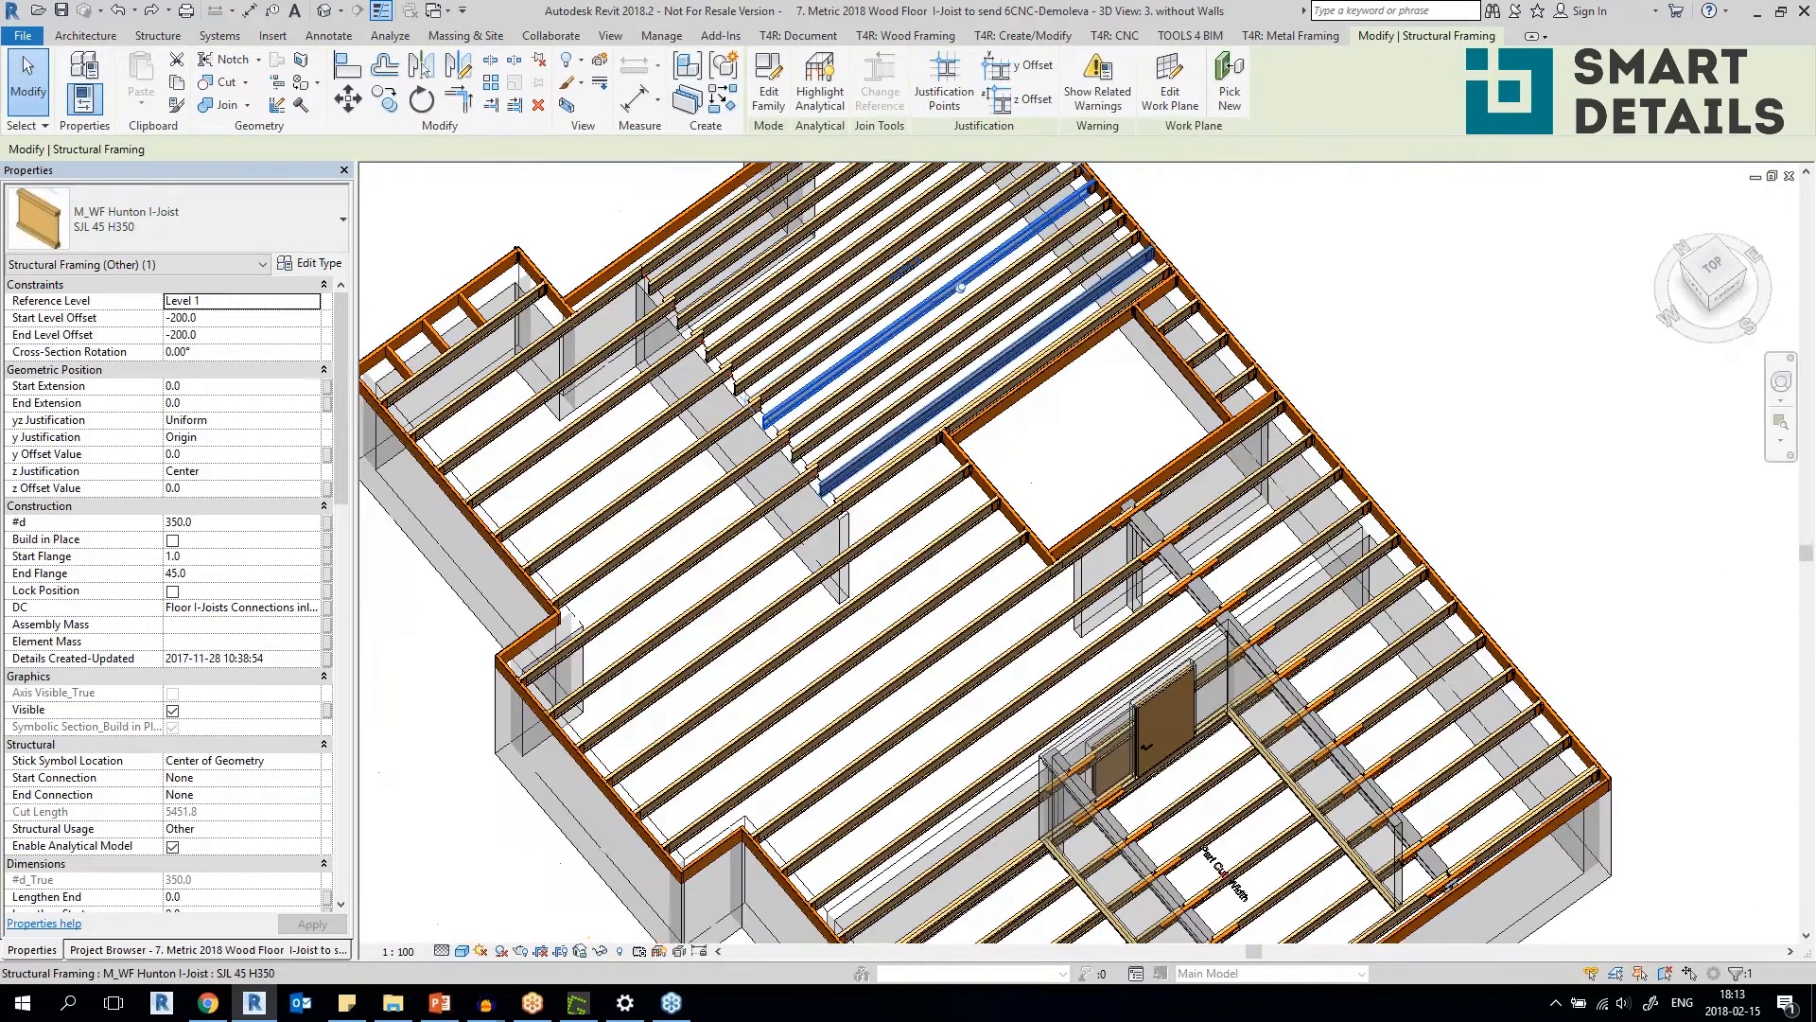
middle_click_drag(743, 730, 739, 657, "shift")
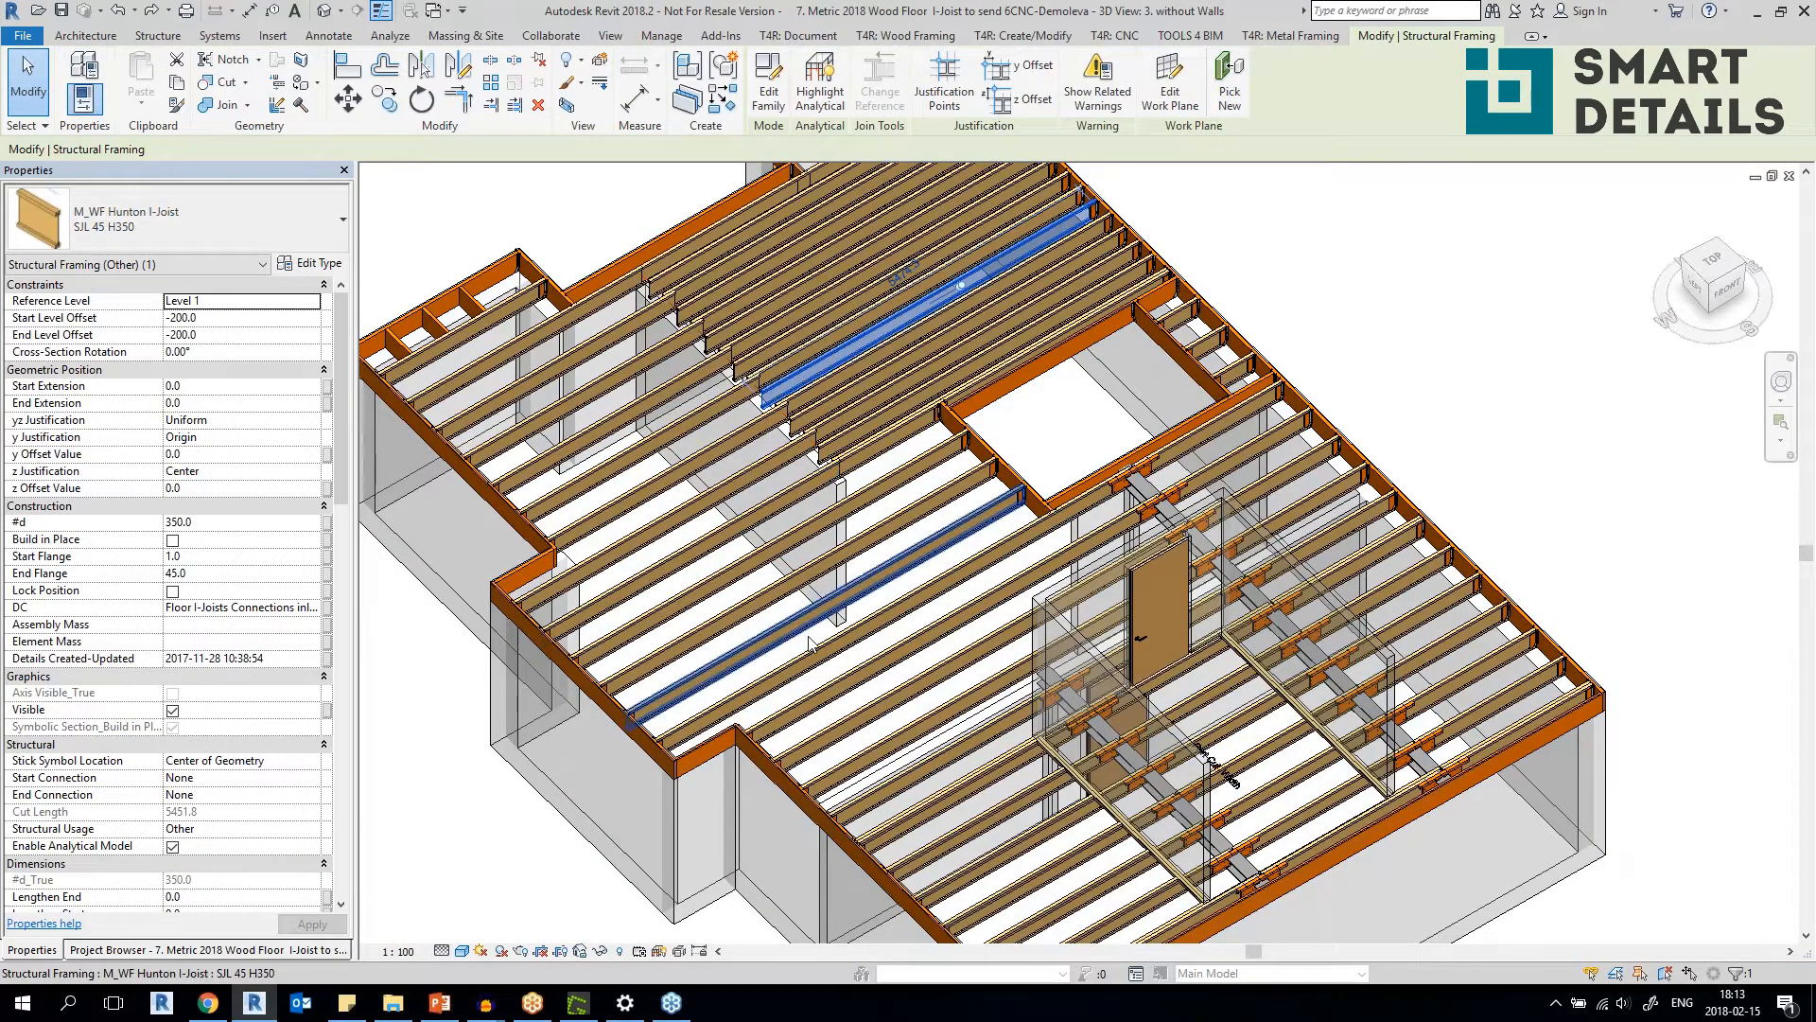
middle_click_drag(1158, 602, 992, 427)
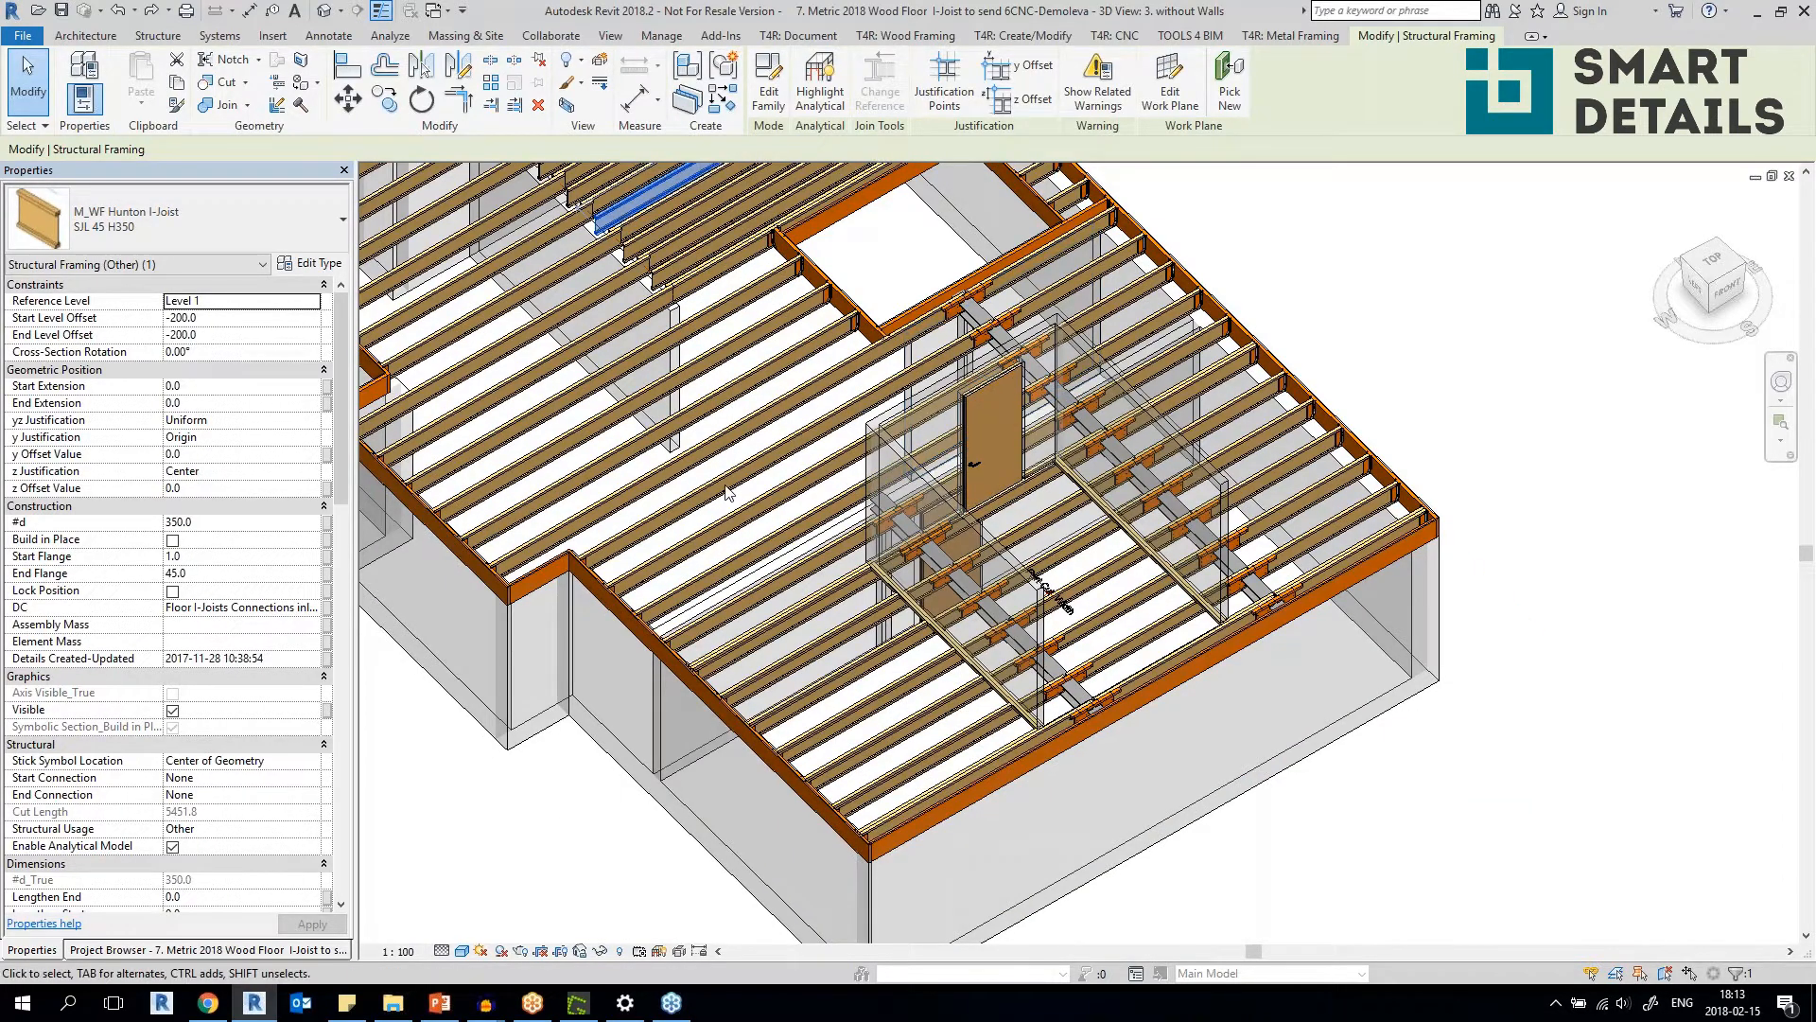
scroll(809, 520, "up", 6)
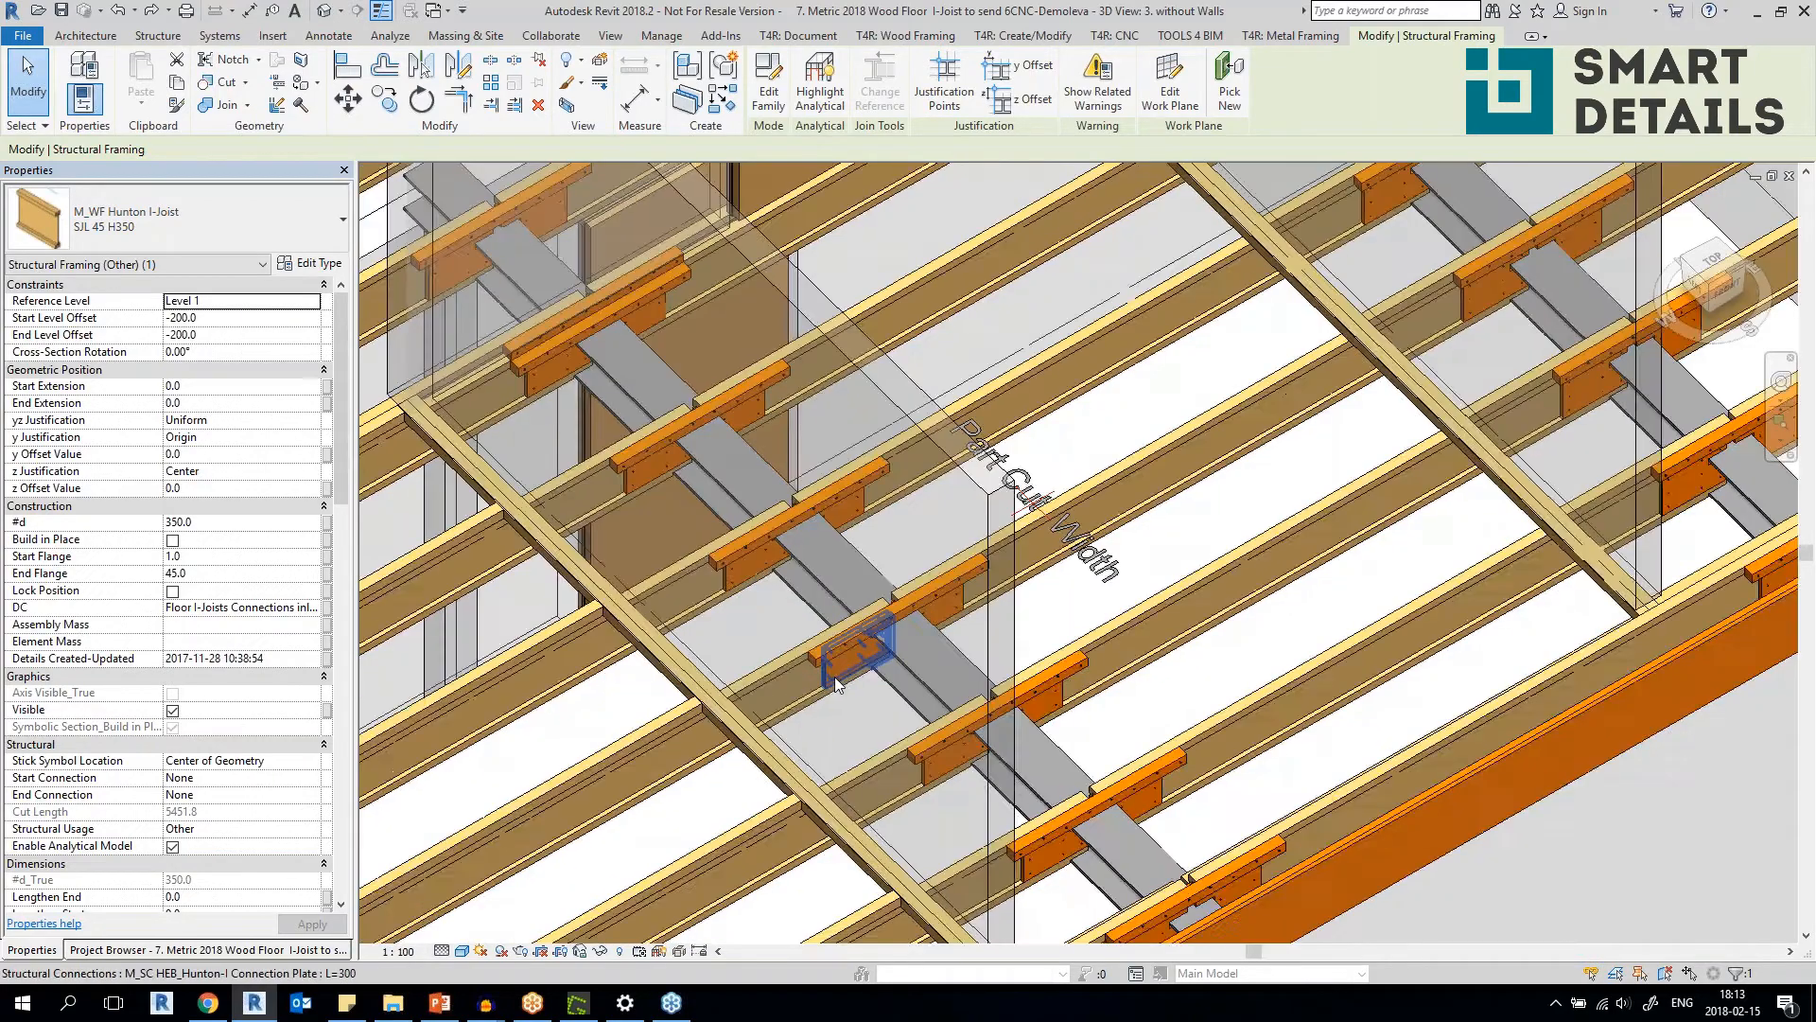
left_click(834, 677)
middle_click_drag(1108, 482, 317, 976)
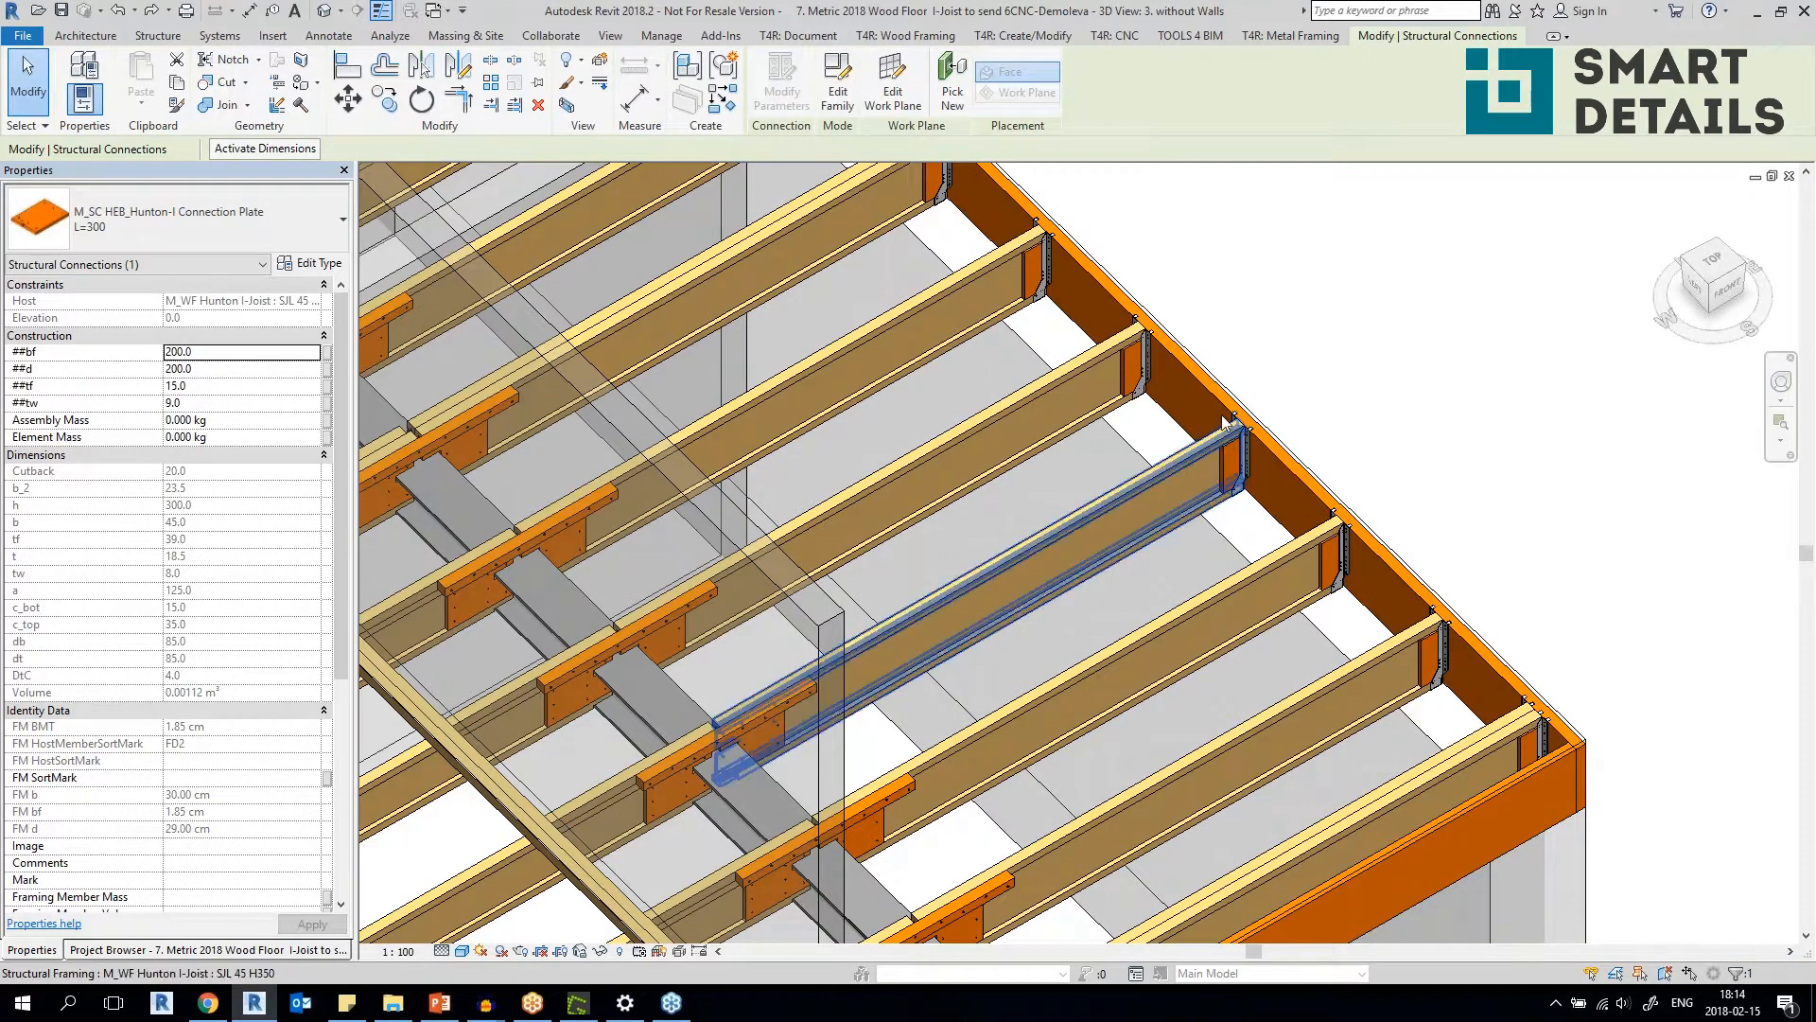
key("Escape")
Examine the connection plates and joist hangers along the steel beams around the door in the detailed floor.
scroll(1019, 551, "down", 1)
scroll(1019, 551, "down", 3)
middle_click_drag(1019, 551, 1226, 549)
middle_click_drag(1294, 640, 1386, 555)
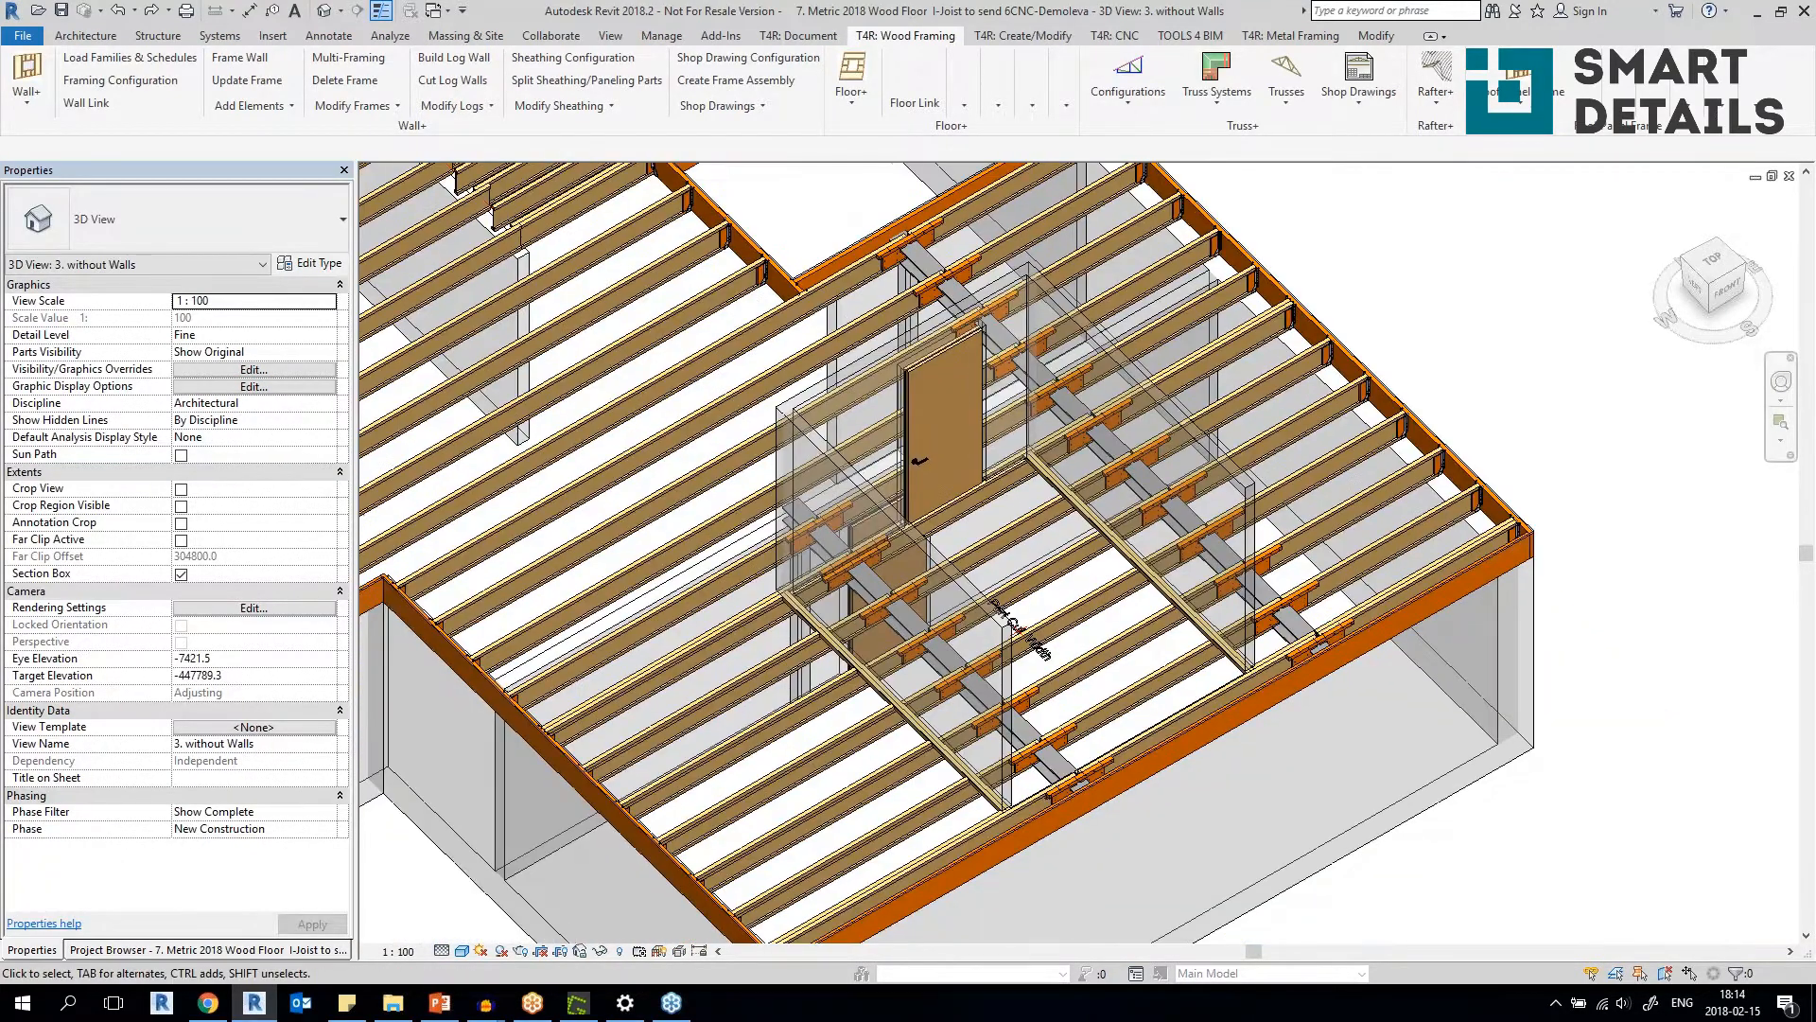
scroll(1138, 383, "up", 4)
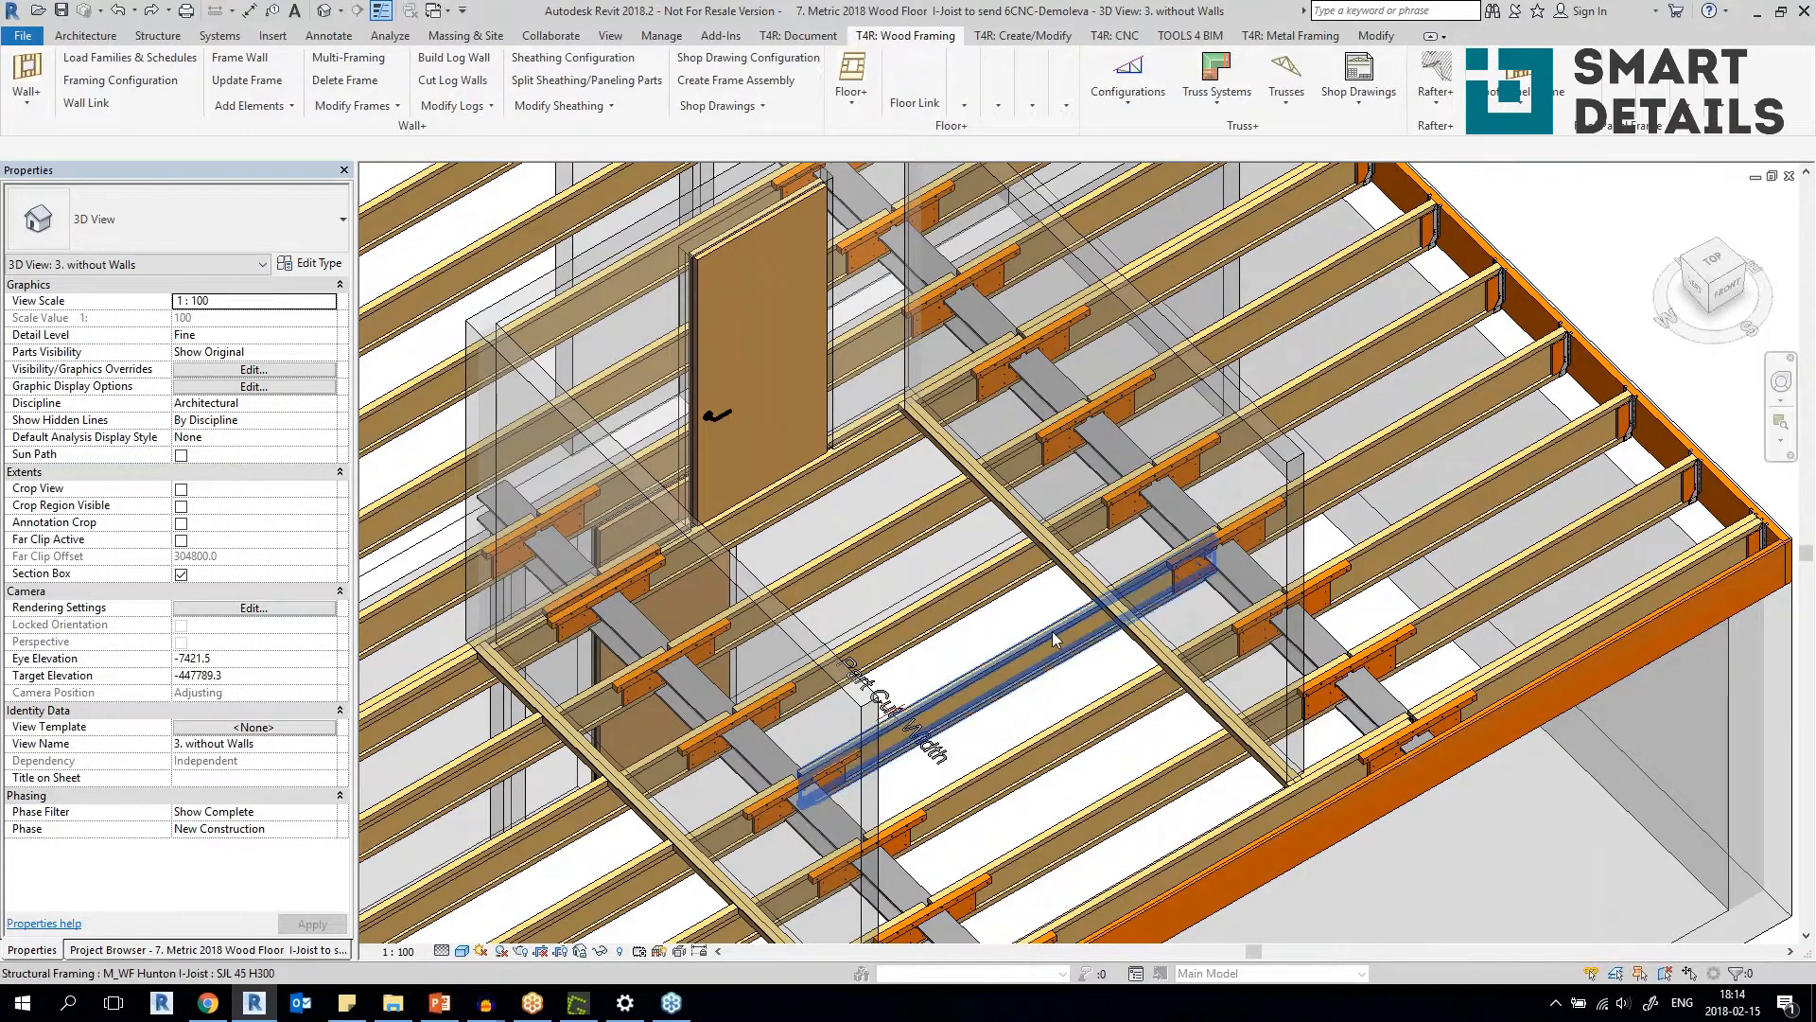
scroll(996, 535, "down", 5)
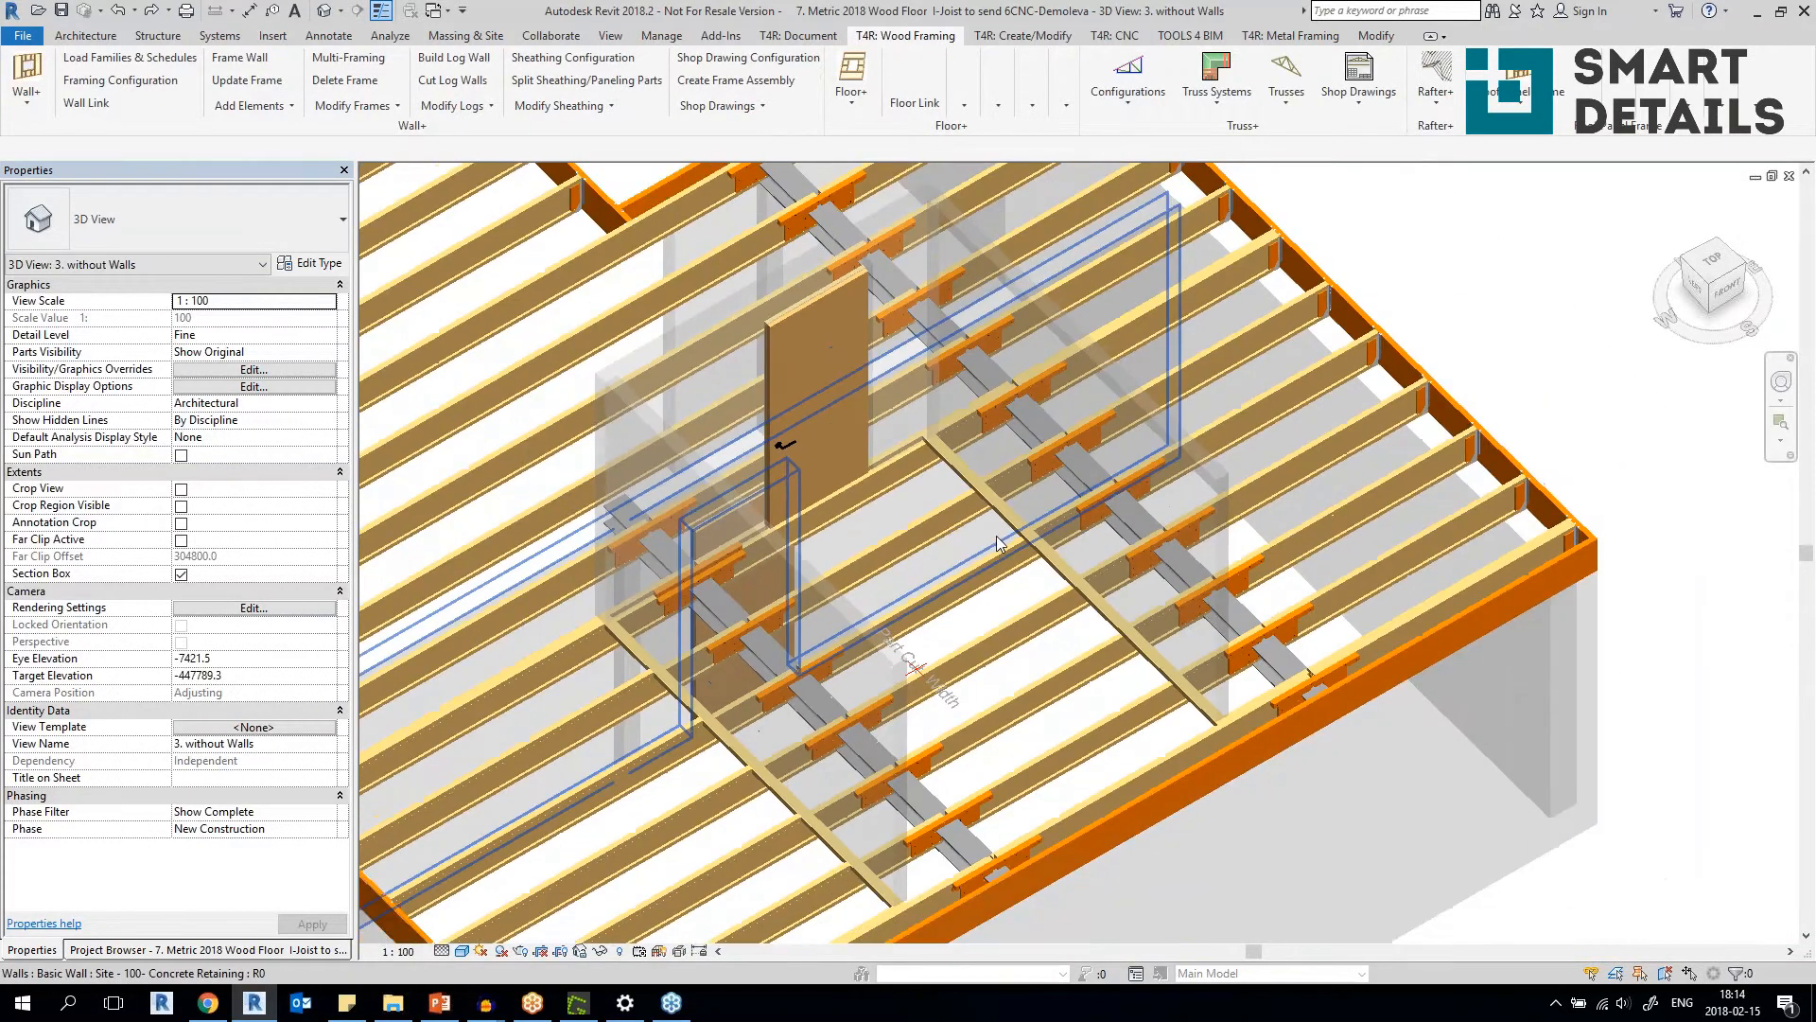
scroll(996, 535, "down", 3)
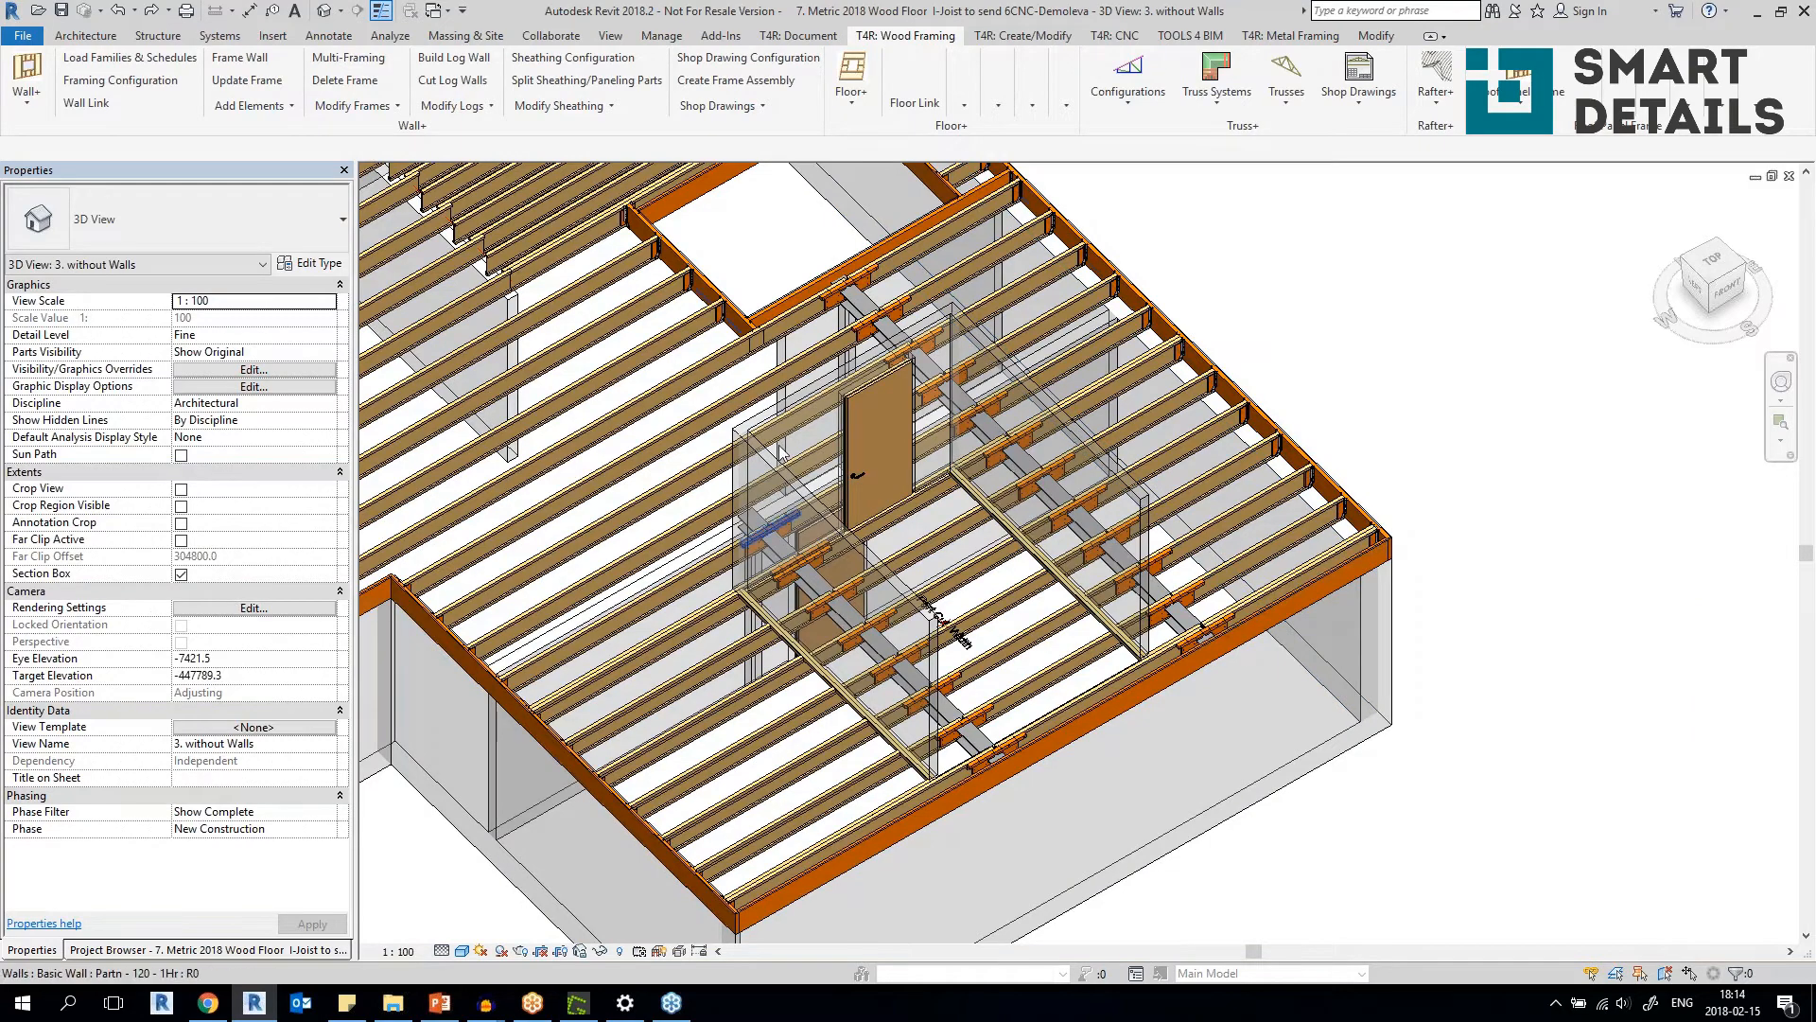
Select the HEB 200 steel beam supporting the I-joists in the floor copy without details.
scroll(996, 536, "down", 1)
scroll(882, 527, "down", 1)
scroll(922, 558, "up", 4)
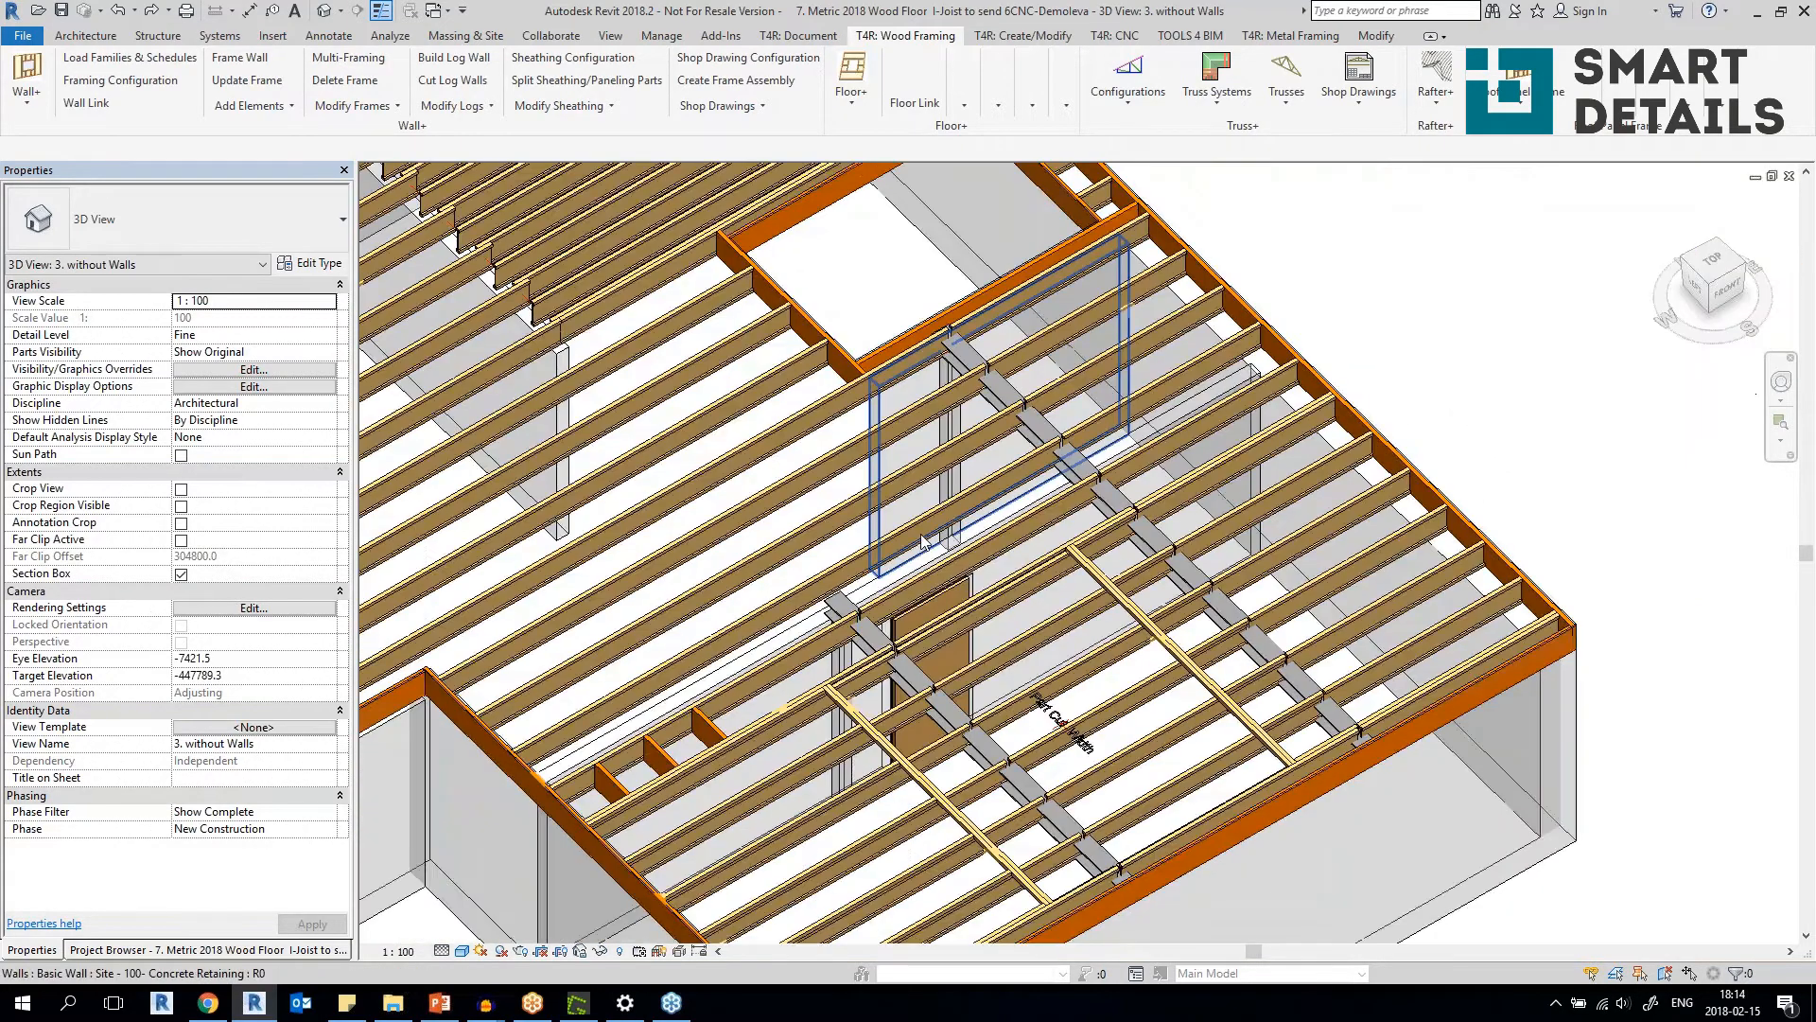
scroll(1126, 483, "up", 4)
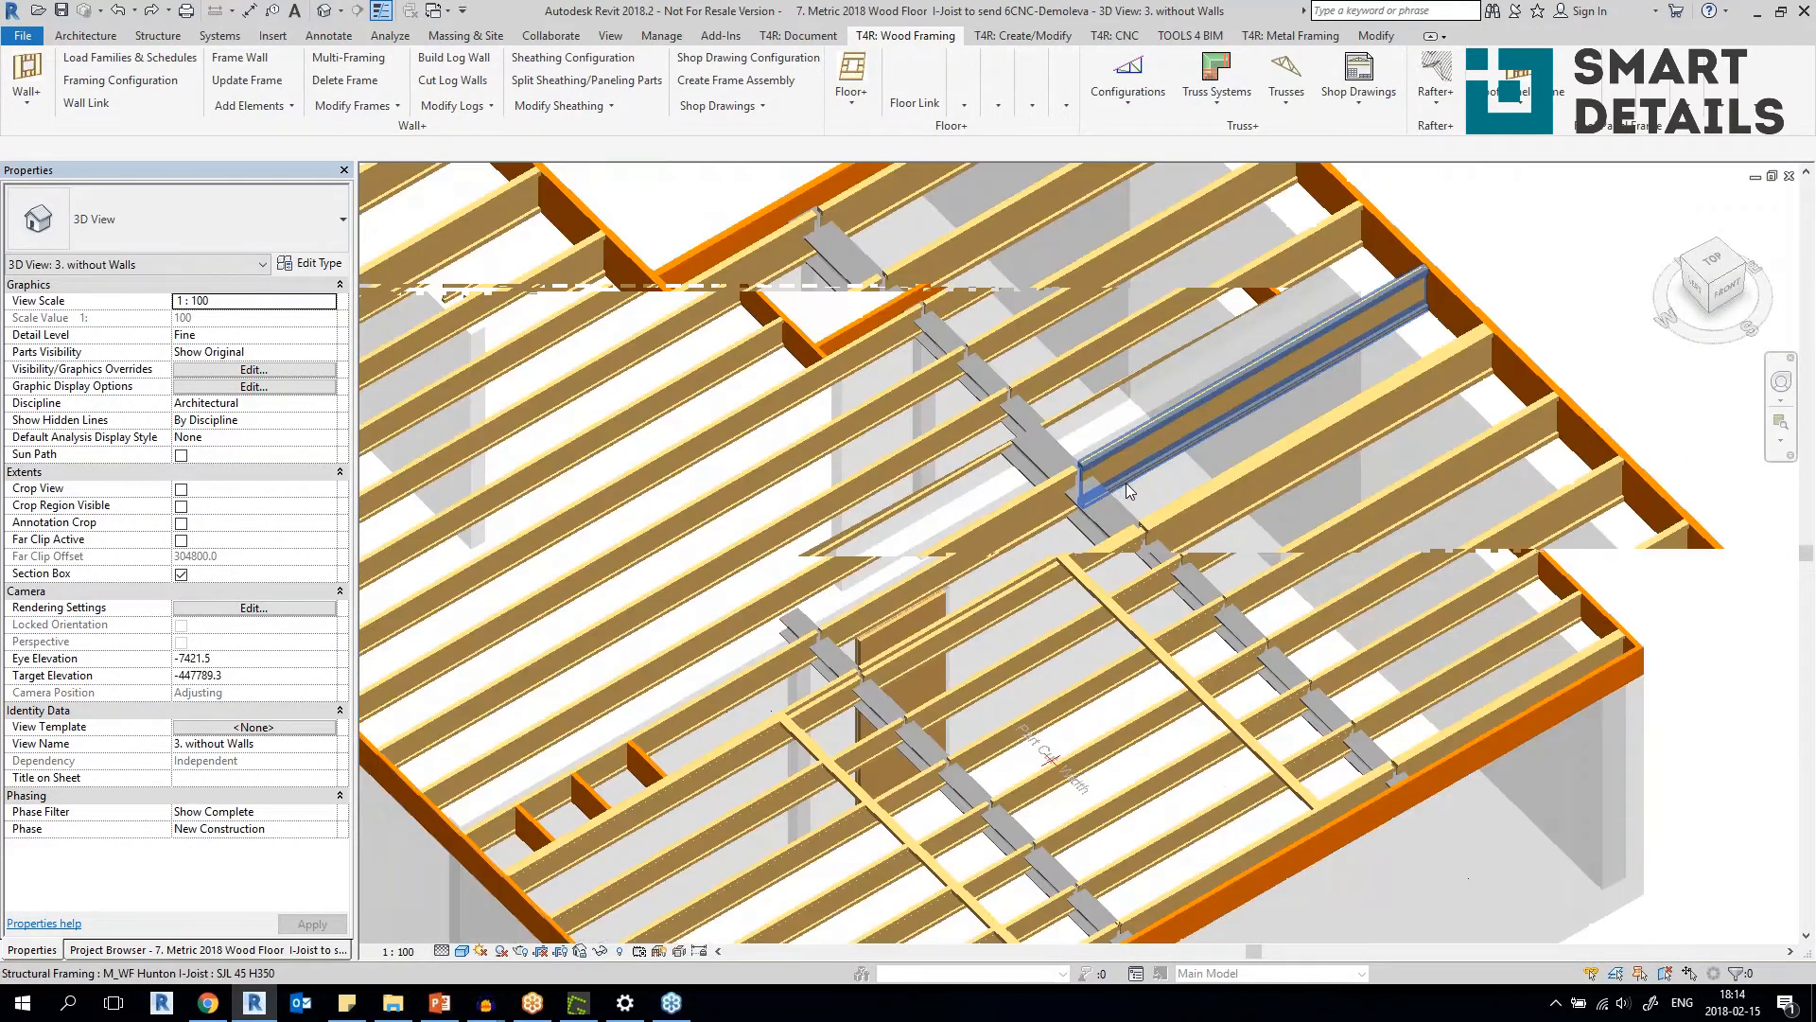
left_click(1171, 632)
middle_click_drag(1171, 633, 1204, 614, "shift")
scroll(1183, 587, "down", 6)
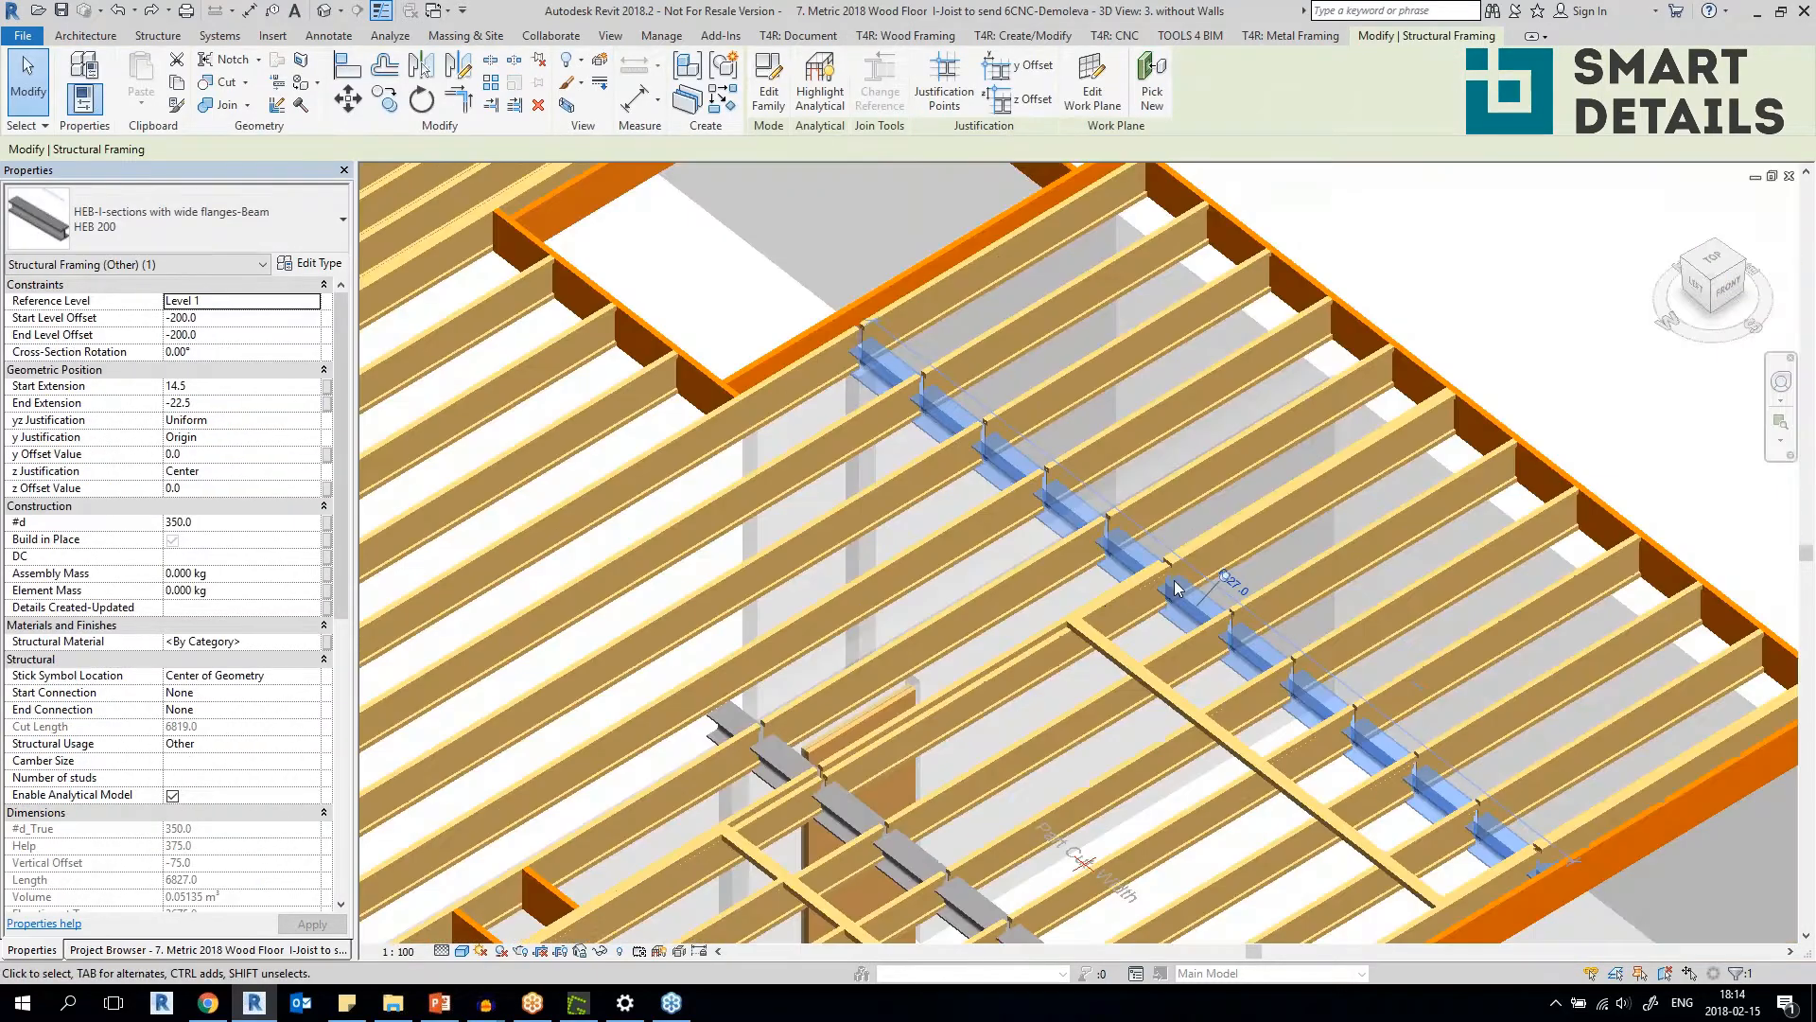
Inspect a joist connection at the steel beam of the detailed floor, and clear the selection with both floors in view.
scroll(848, 743, "up", 8)
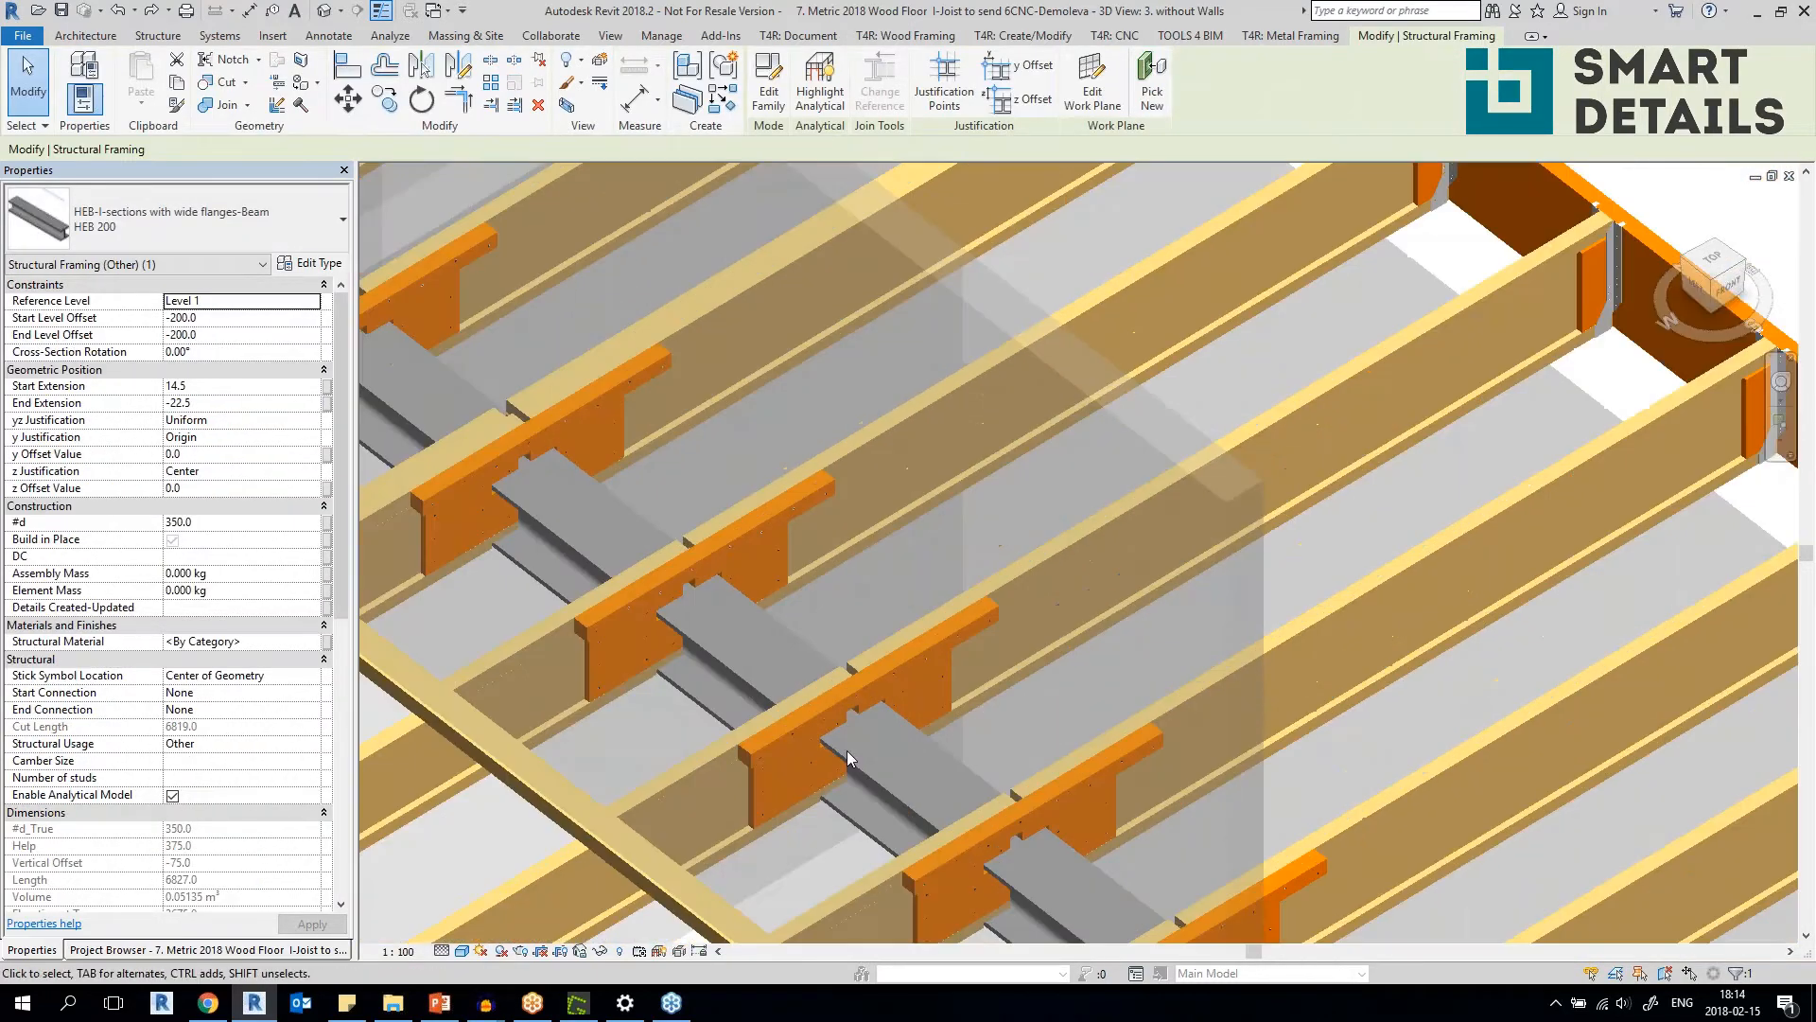
left_click(848, 744)
middle_click_drag(849, 743, 1559, 291, "shift")
scroll(833, 698, "down", 6)
middle_click_drag(980, 520, 895, 543, "shift")
left_click(873, 300)
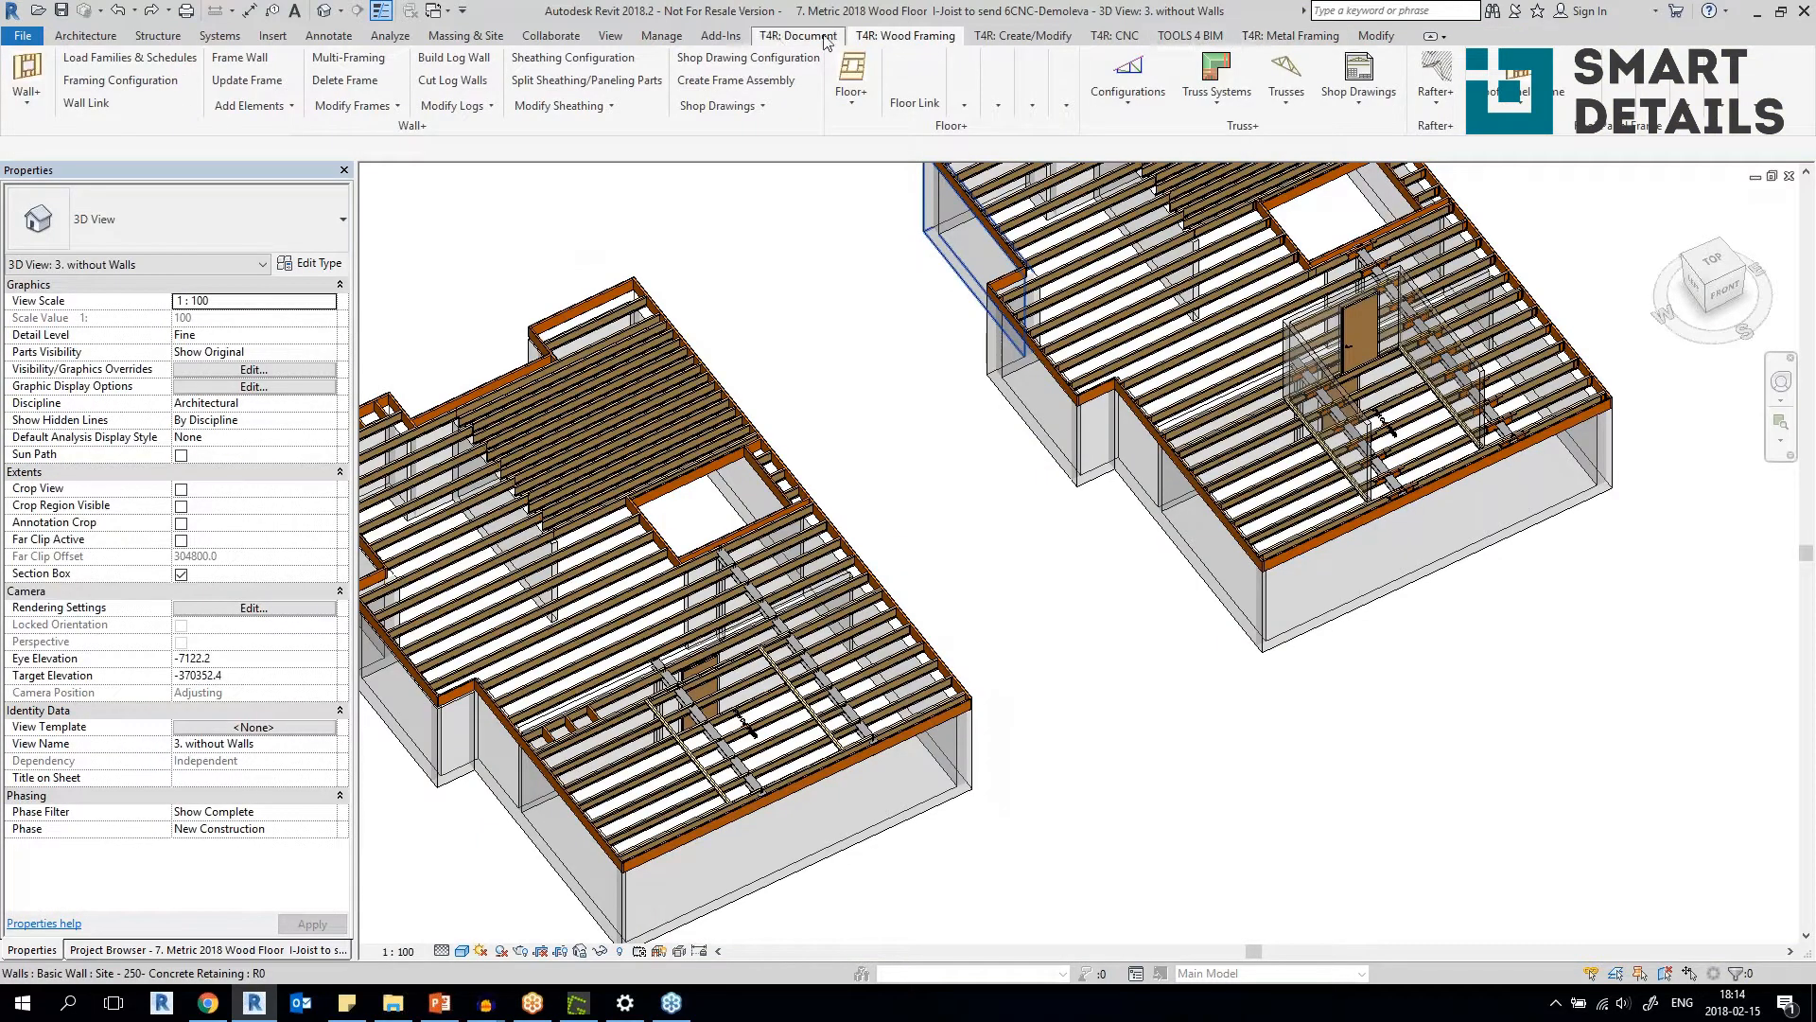
Bring up the Smart Details tools and float them over the 3D view.
left_click(992, 35)
left_click_drag(423, 130, 791, 263)
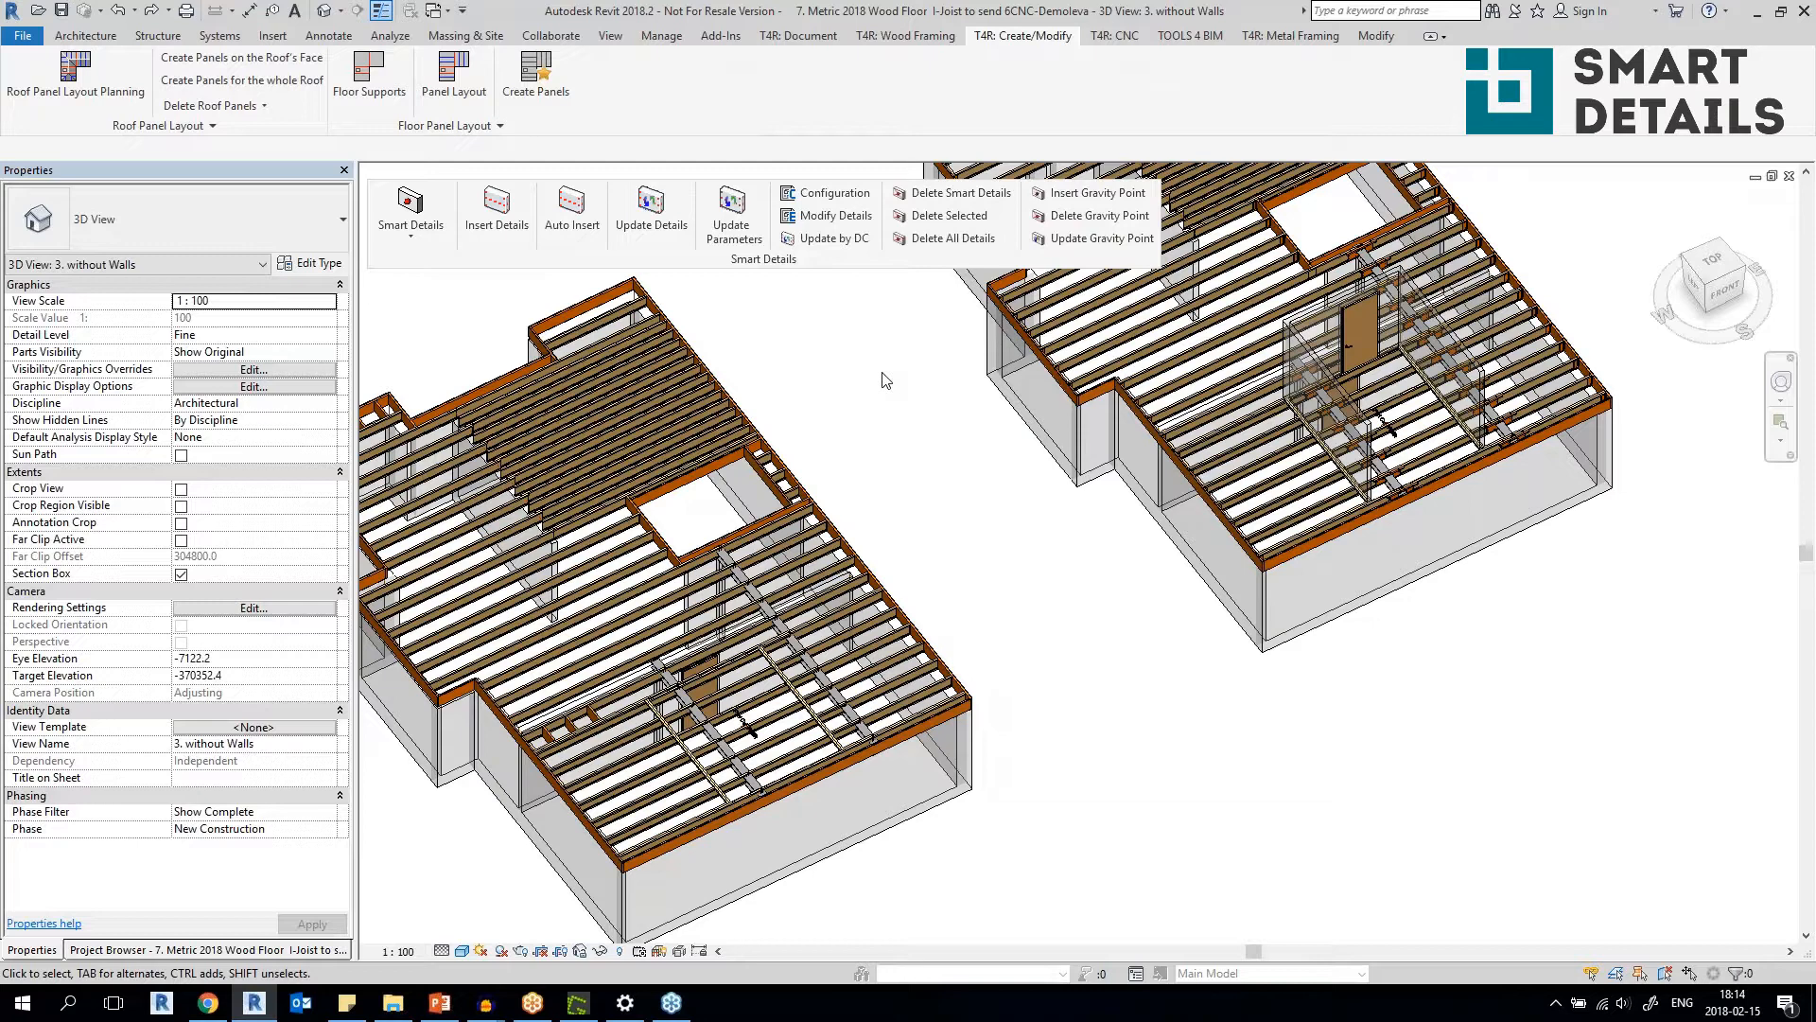
Examine the detailed floor's closely spaced I-joists and their end connections near the floor opening.
middle_click_drag(659, 527, 568, 620)
middle_click_drag(1063, 511, 853, 557)
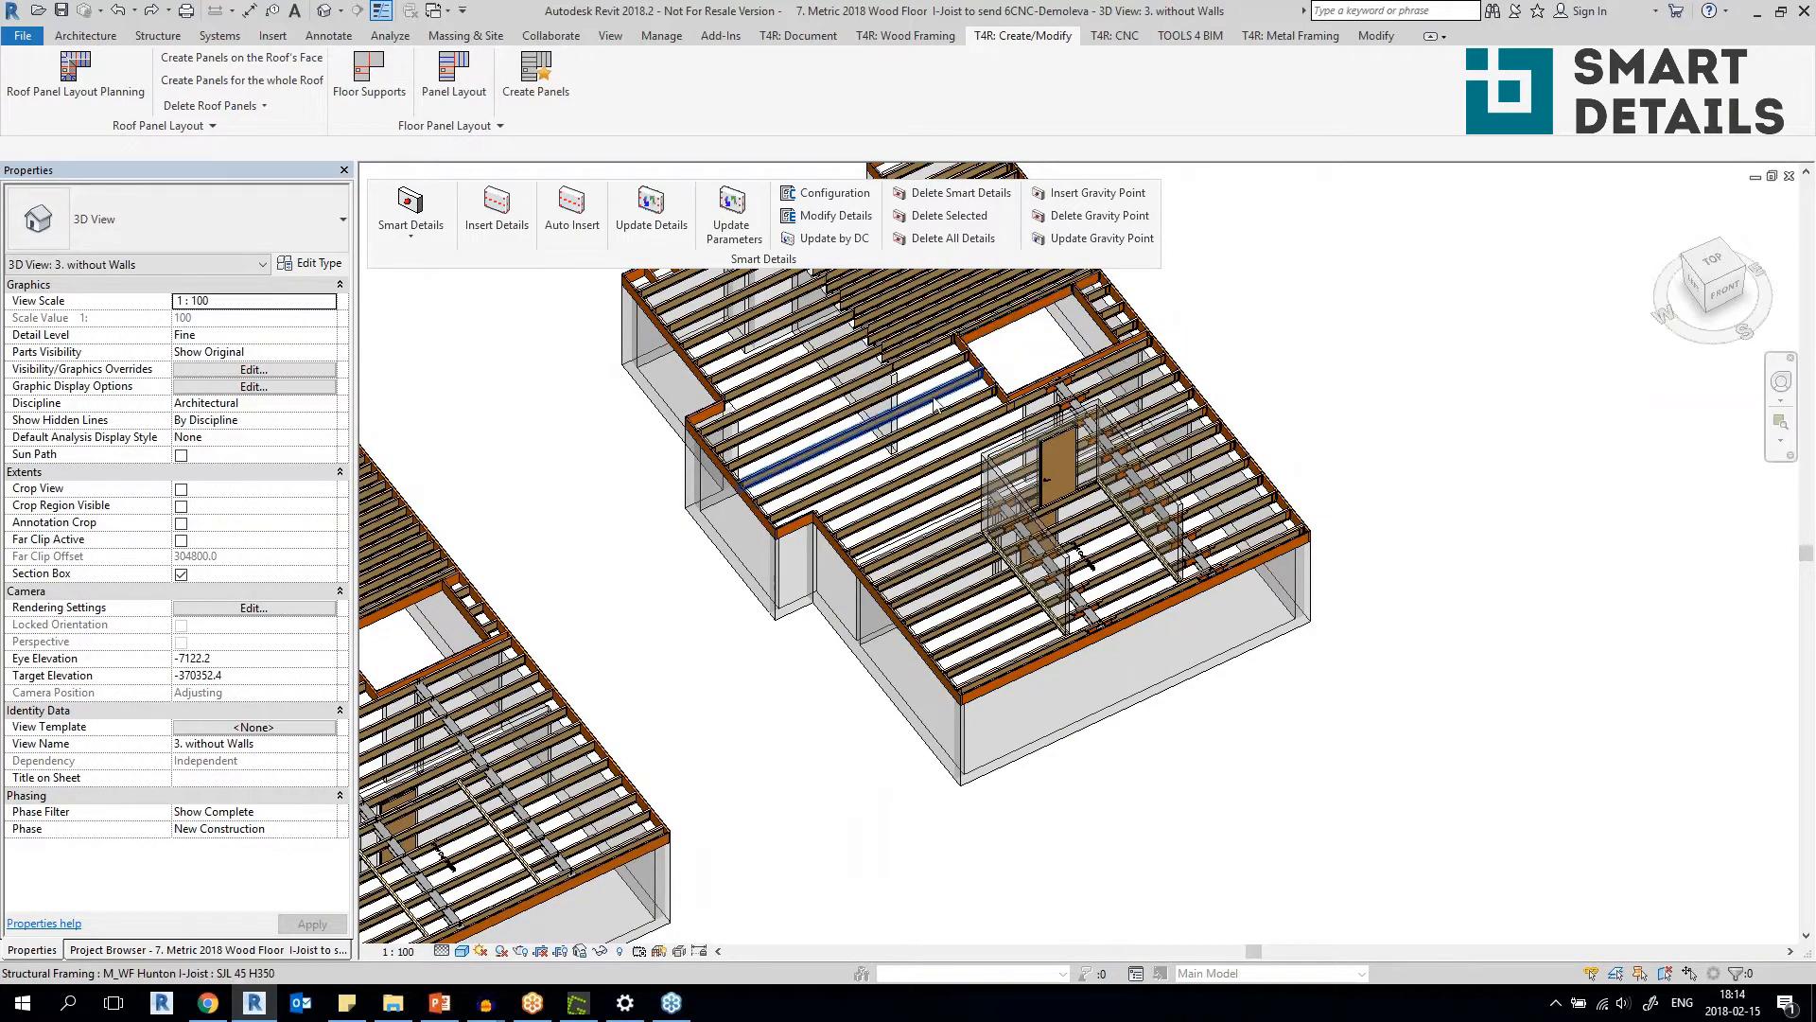
scroll(949, 388, "up", 3)
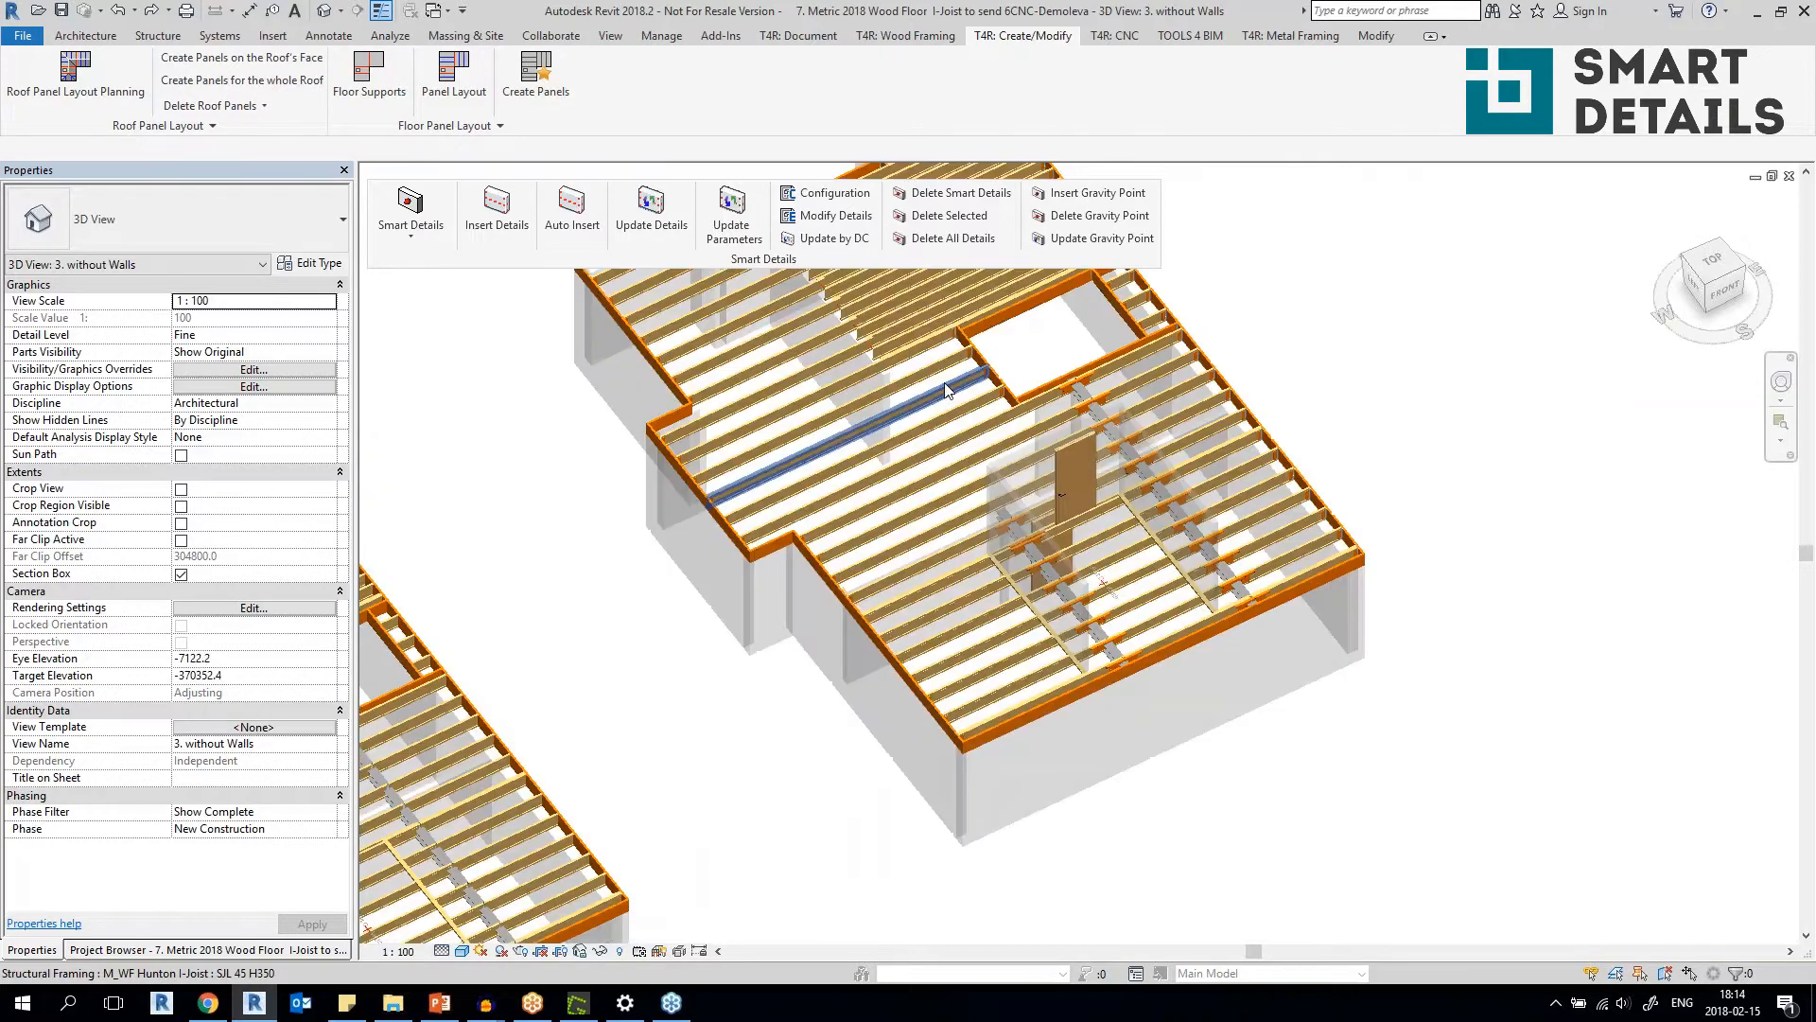
middle_click_drag(948, 388, 808, 585)
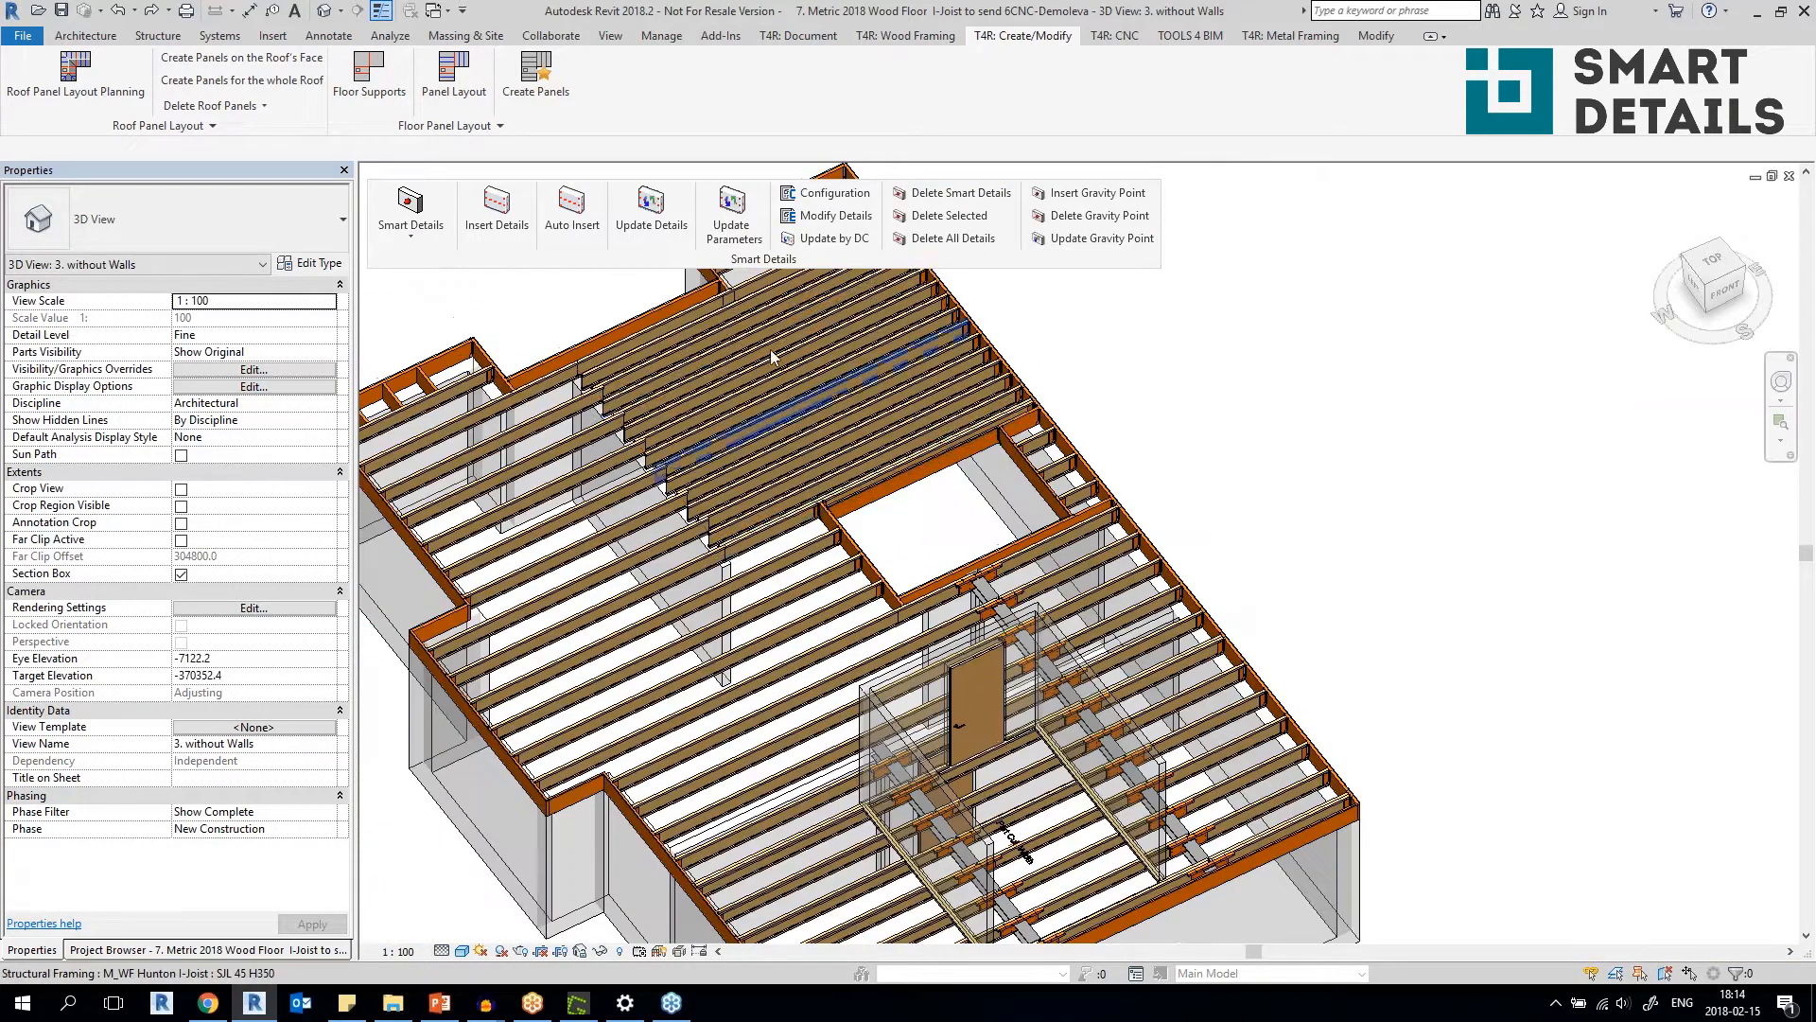
middle_click_drag(786, 317, 849, 391)
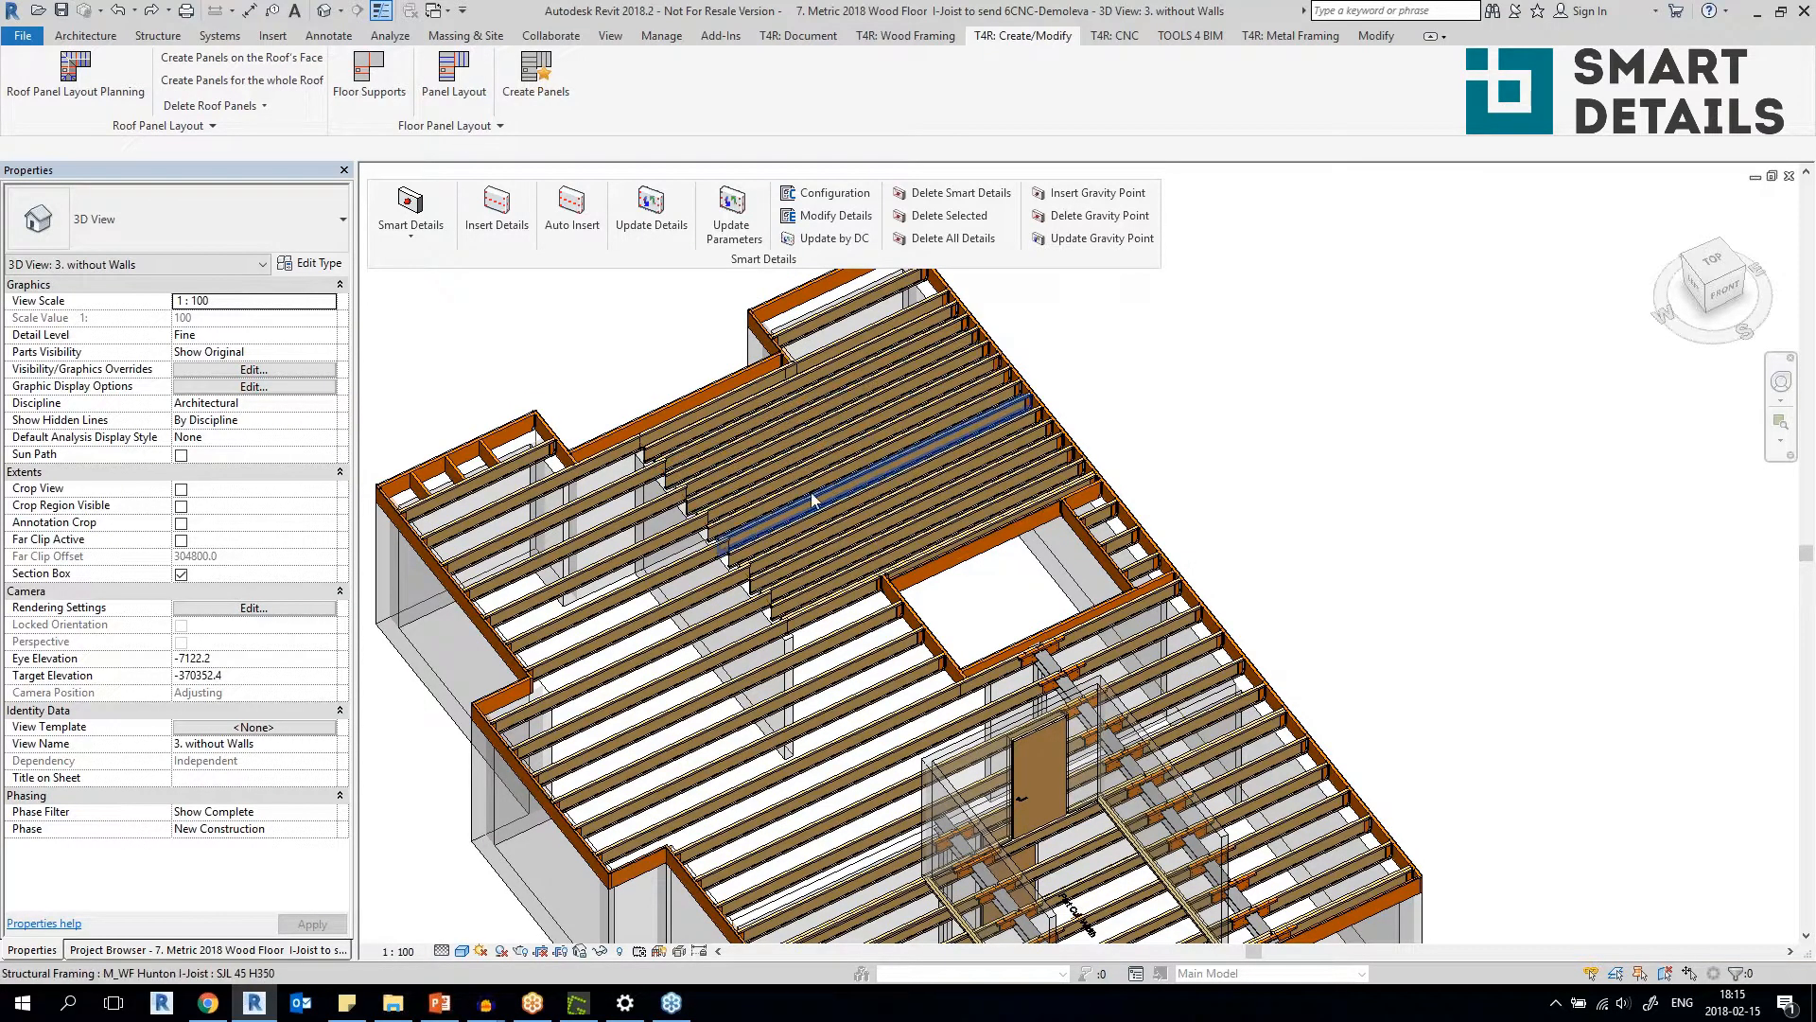
scroll(759, 473, "up", 5)
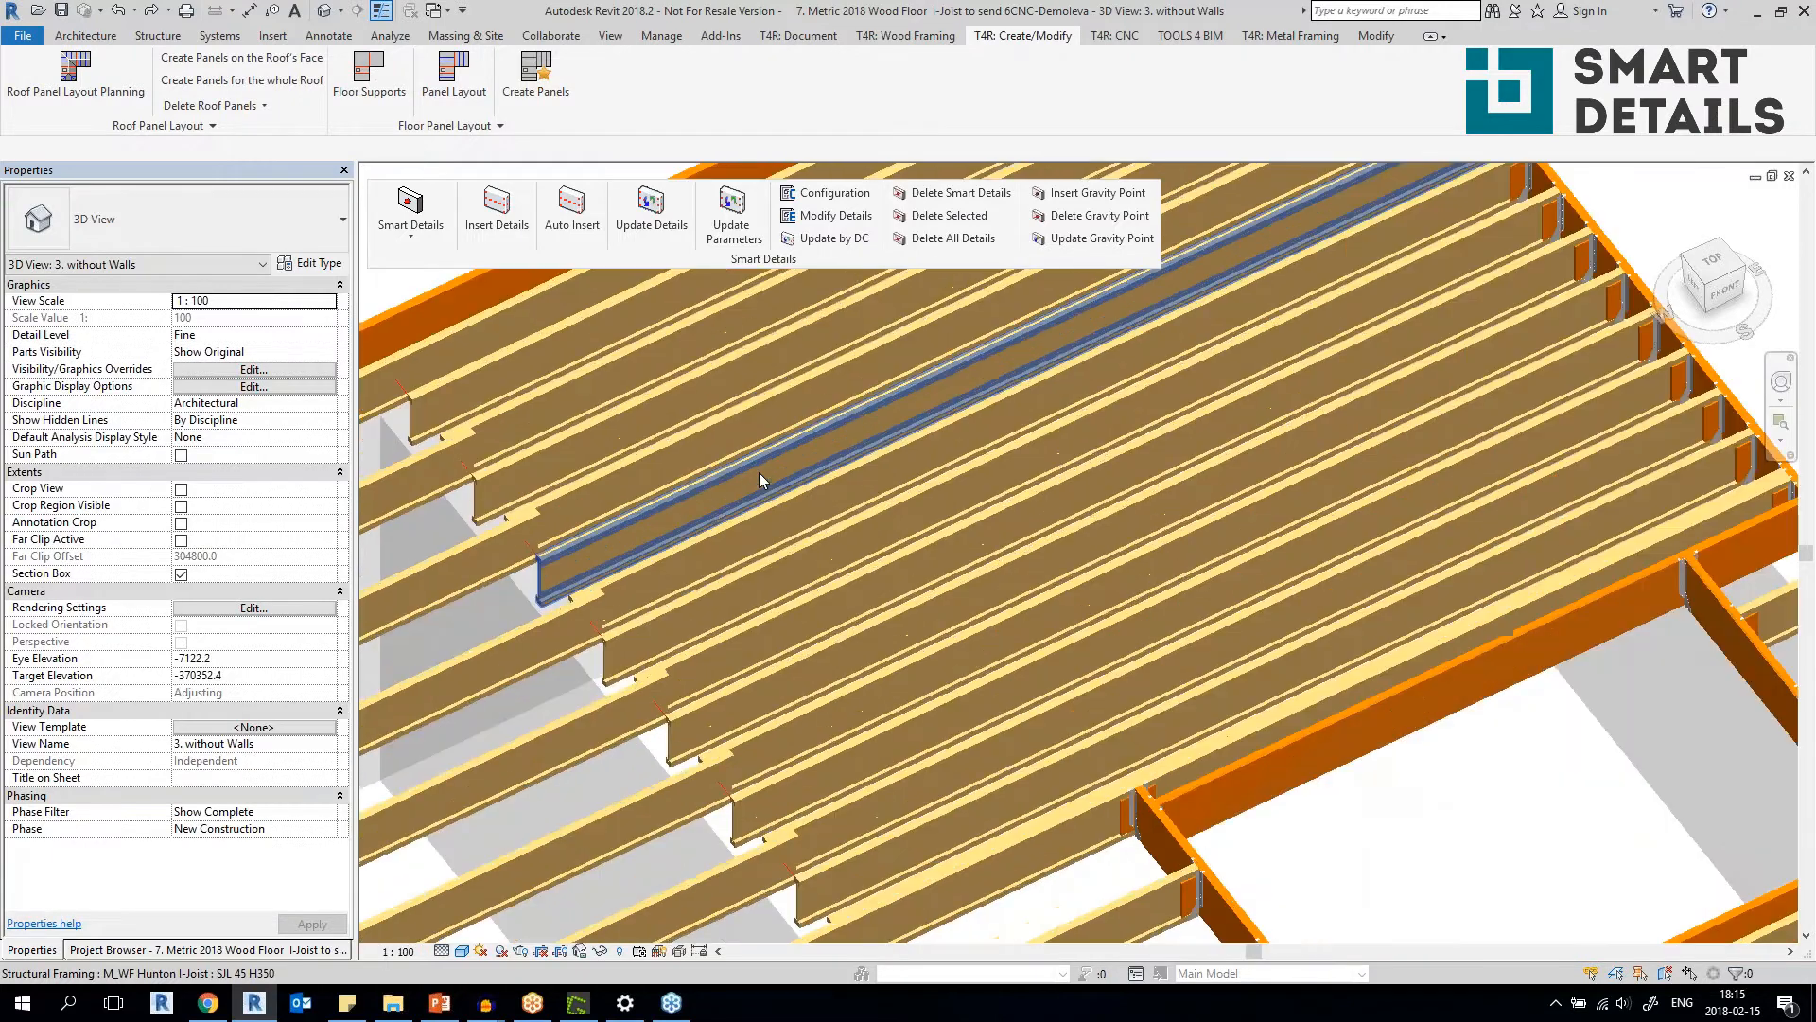
scroll(758, 473, "down", 6)
Select an SJL 45 H350 I-joist and the LMBR 45x350 rim joist at the undetailed floor's opening, and clear the selection.
middle_click_drag(756, 591, 1240, 314)
scroll(1014, 413, "up", 4)
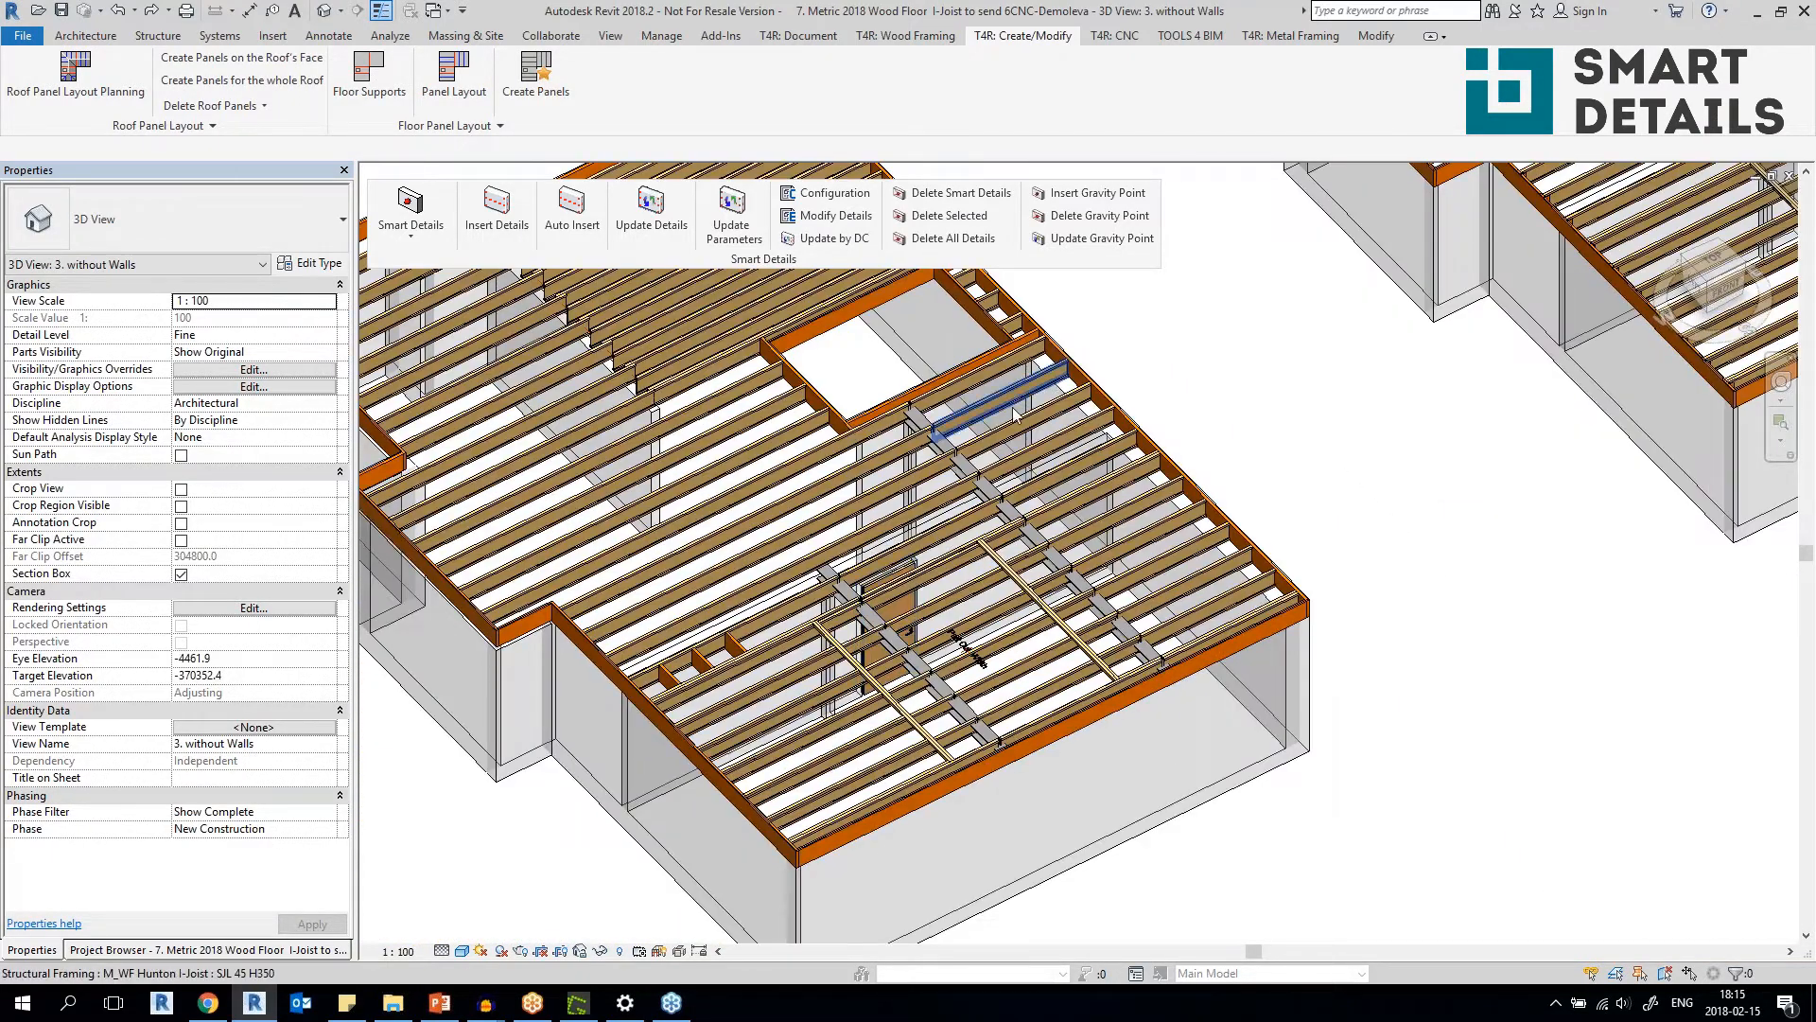
scroll(990, 392, "up", 4)
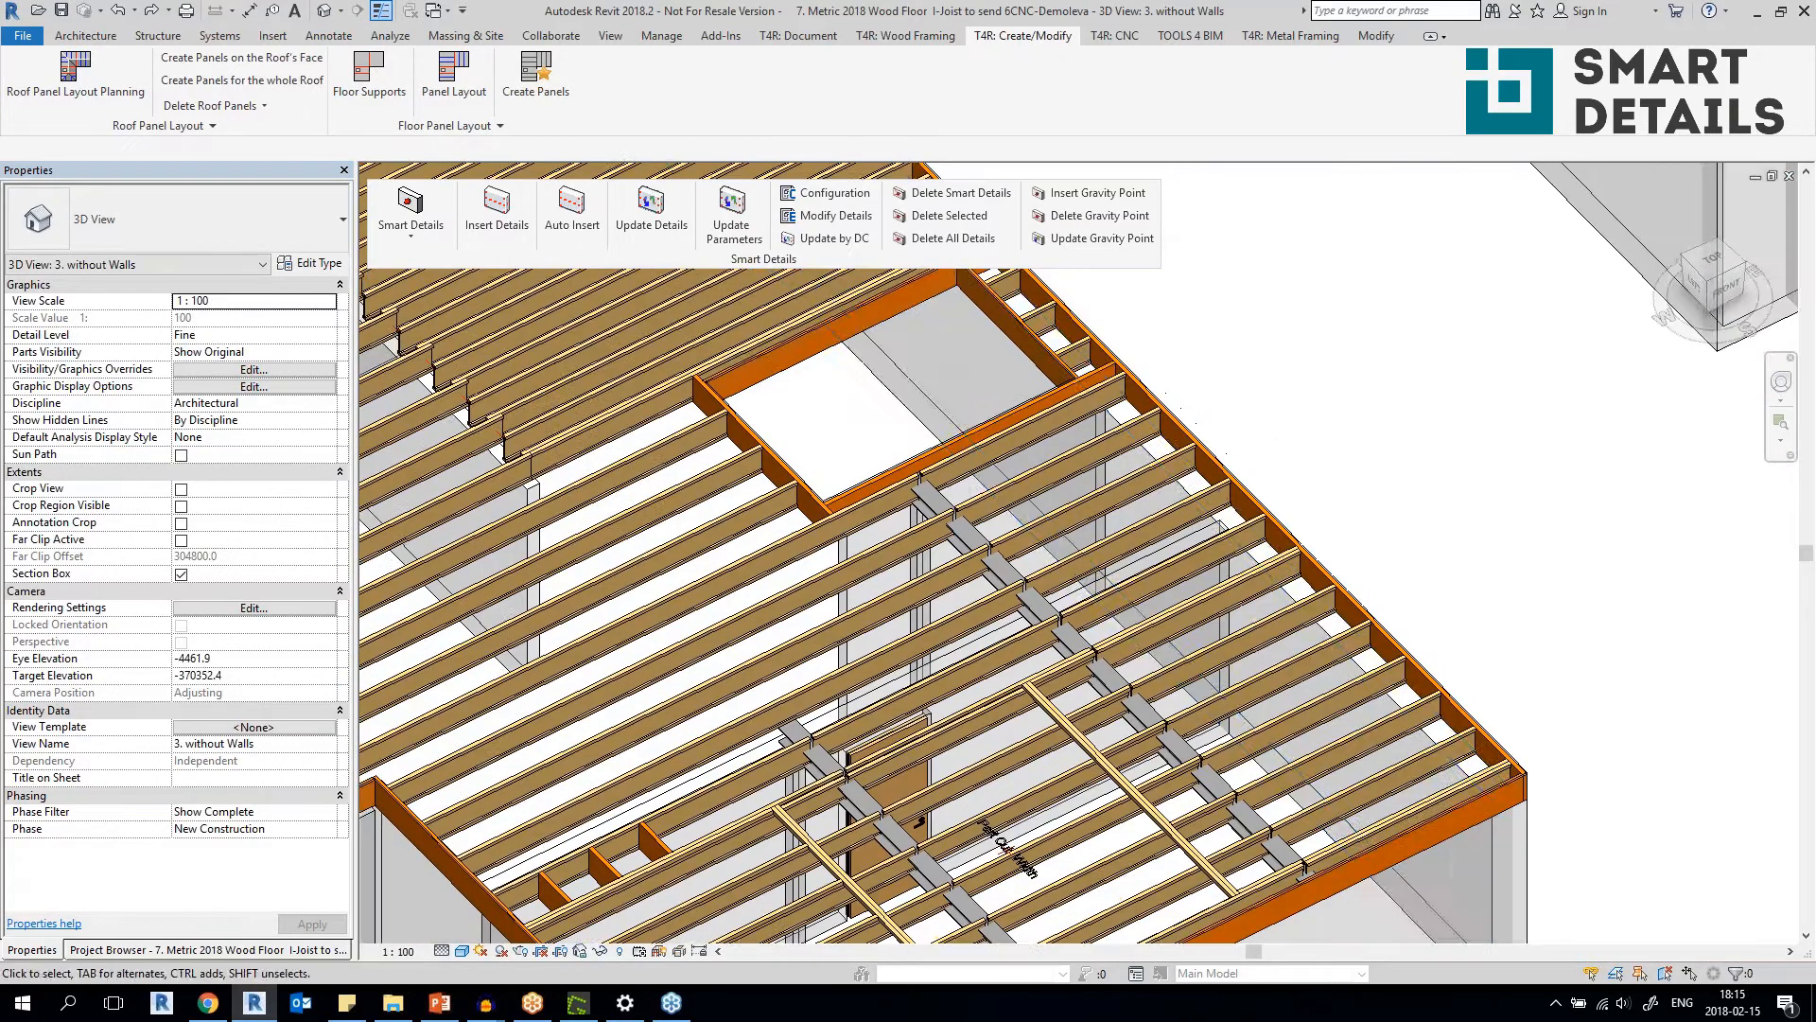
scroll(950, 427, "up", 2)
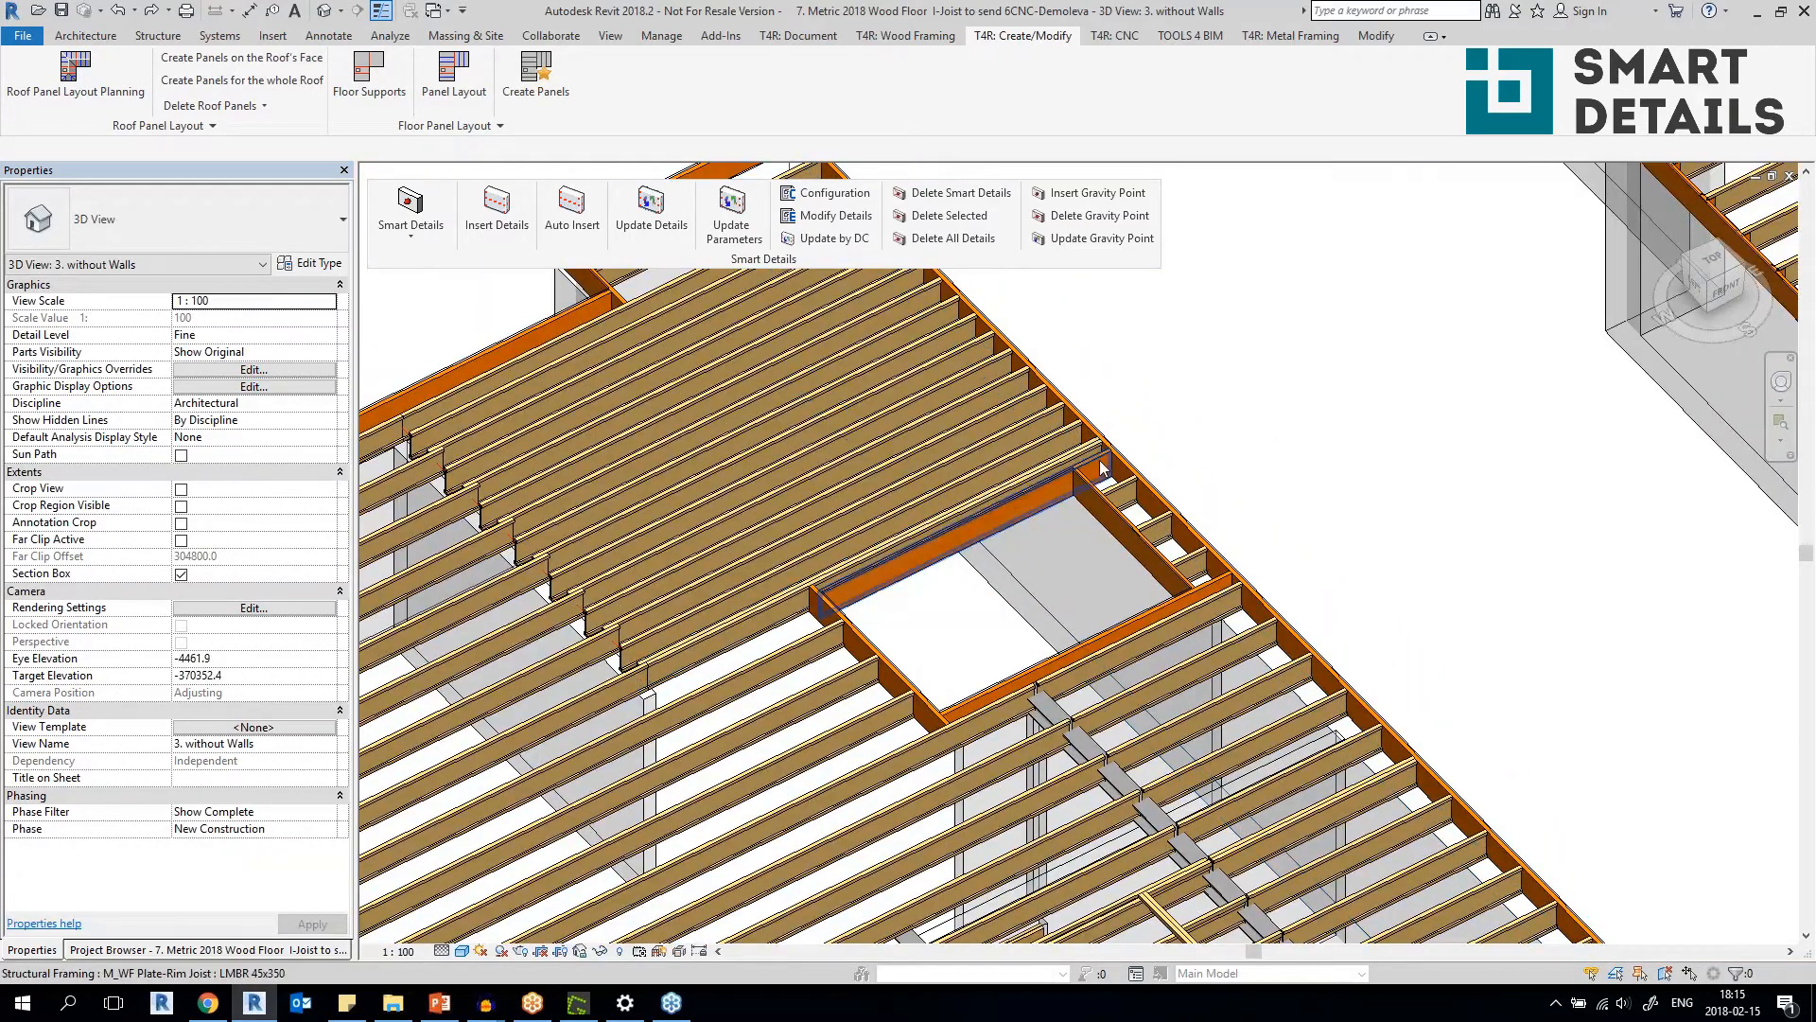
scroll(922, 595, "up", 2)
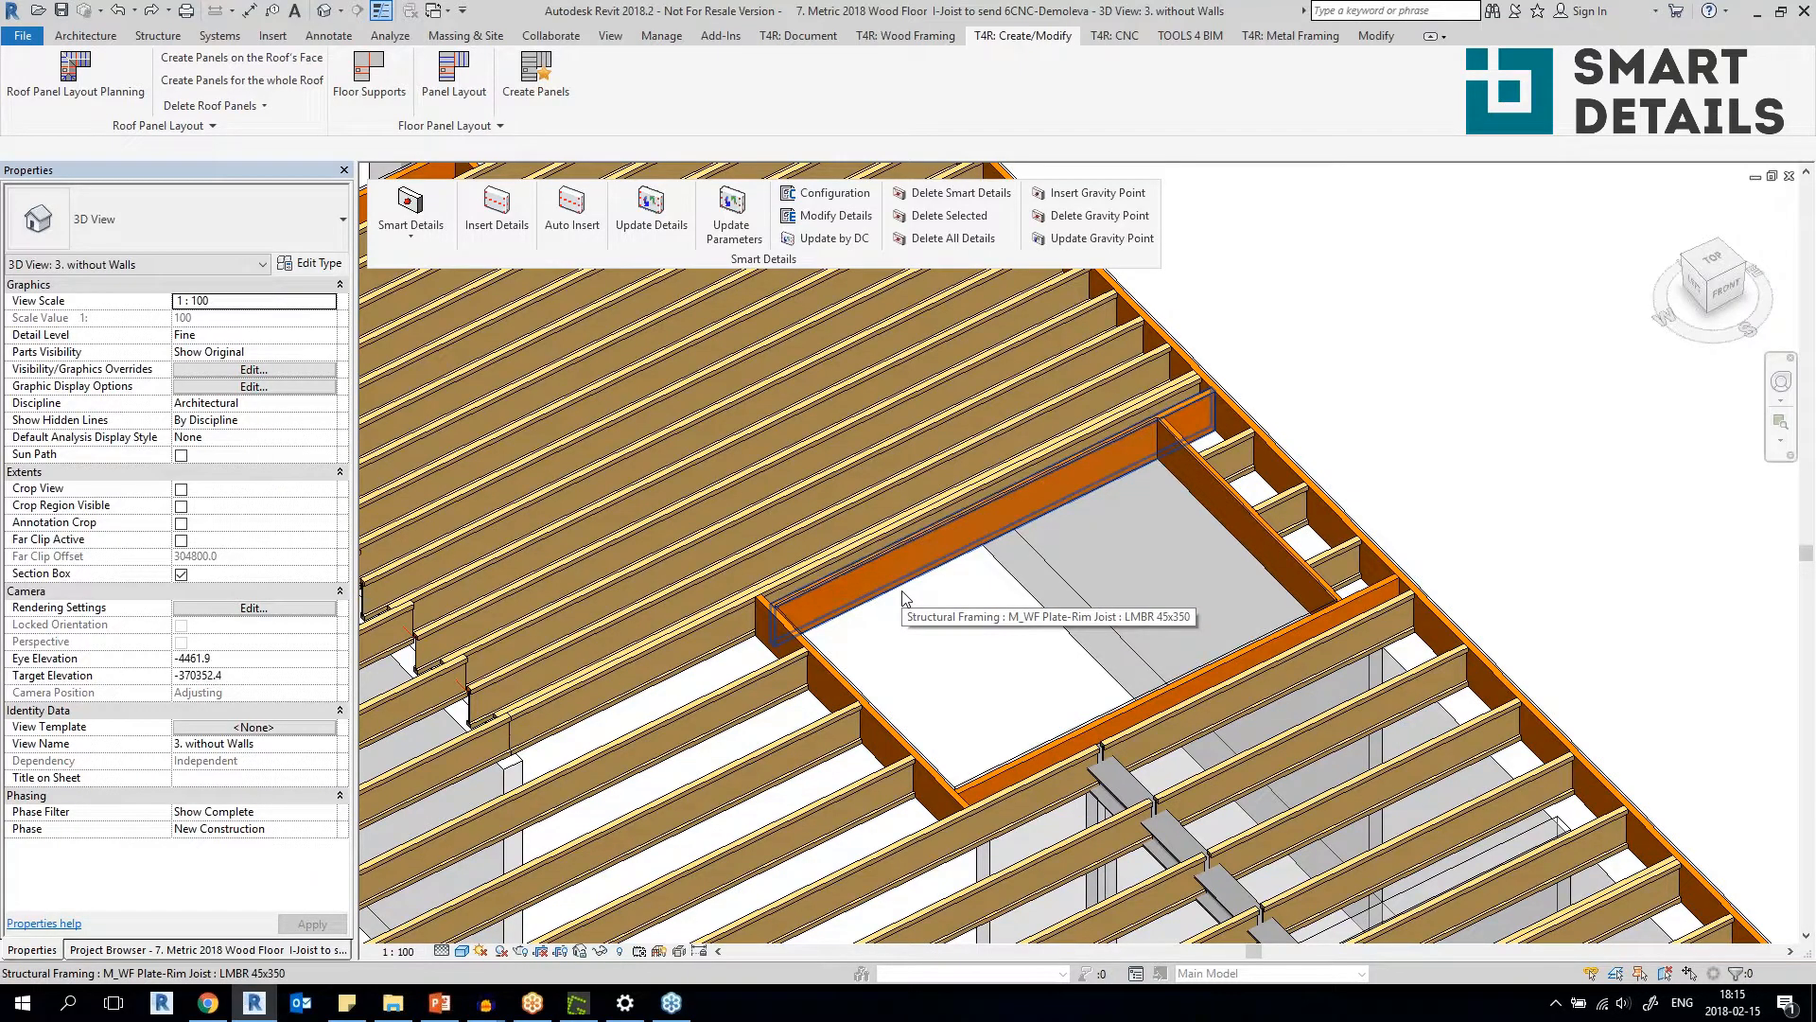
left_click(742, 682)
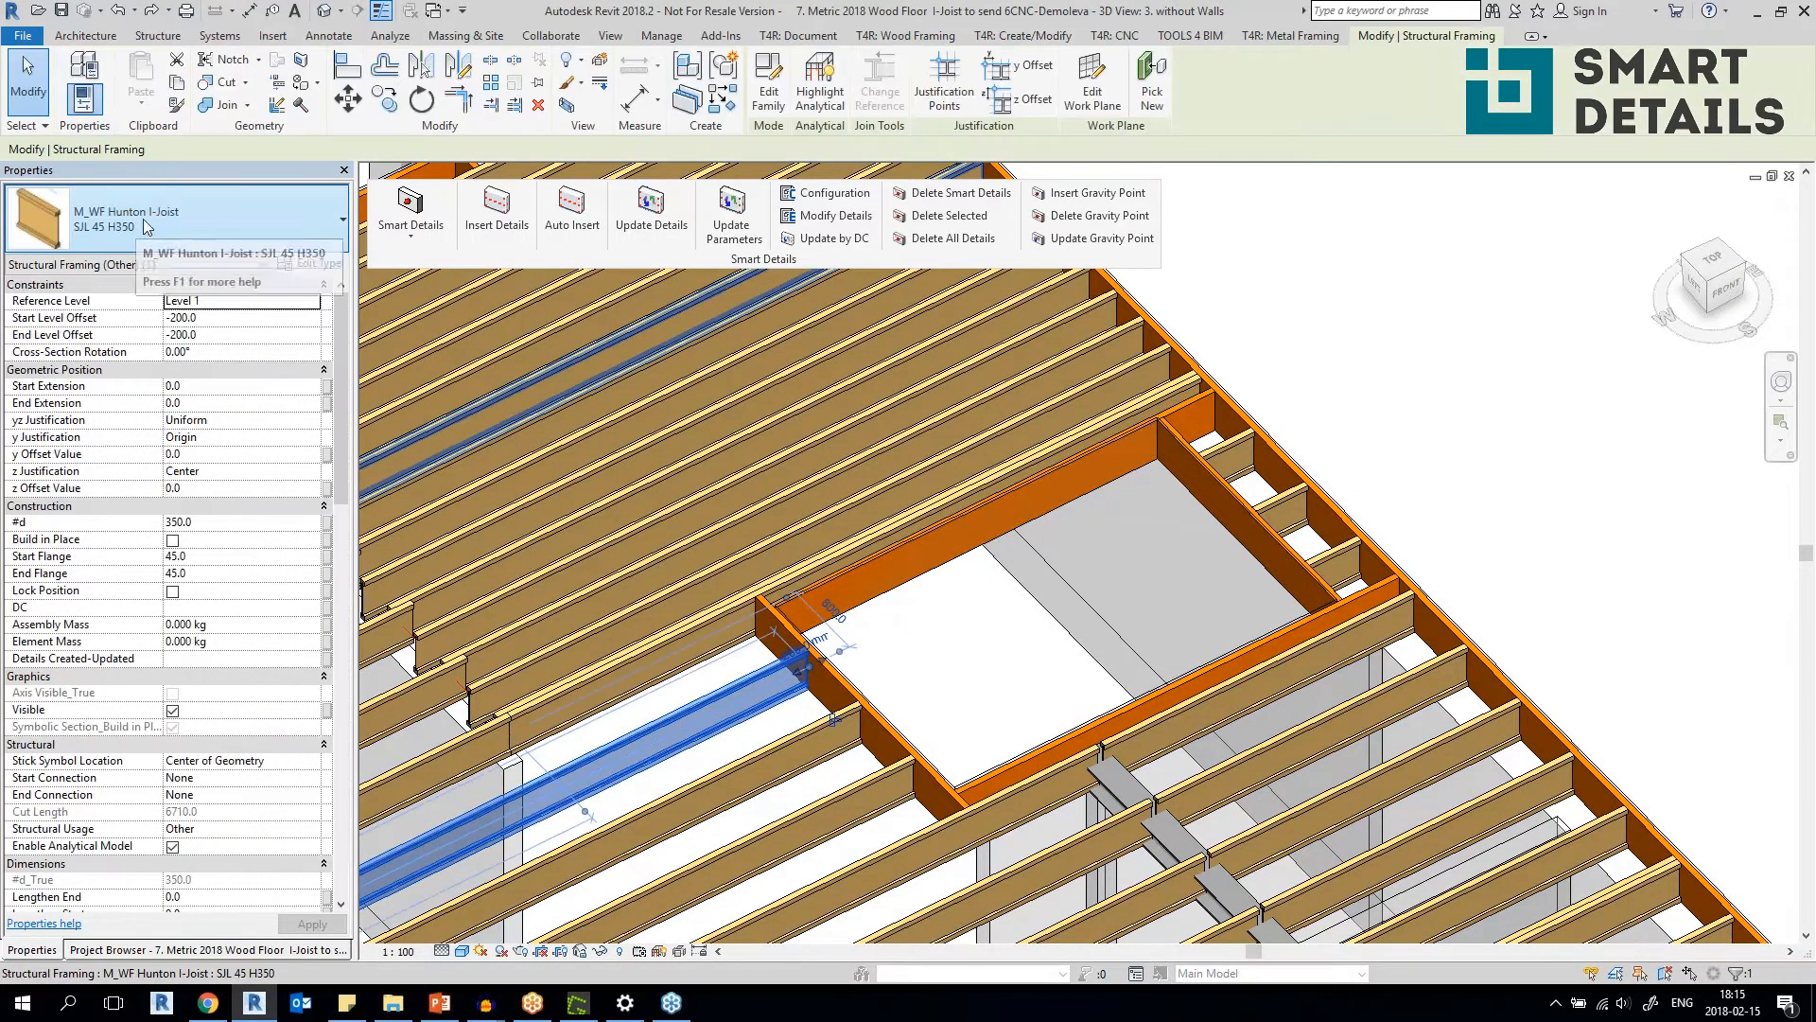
left_click(1063, 469)
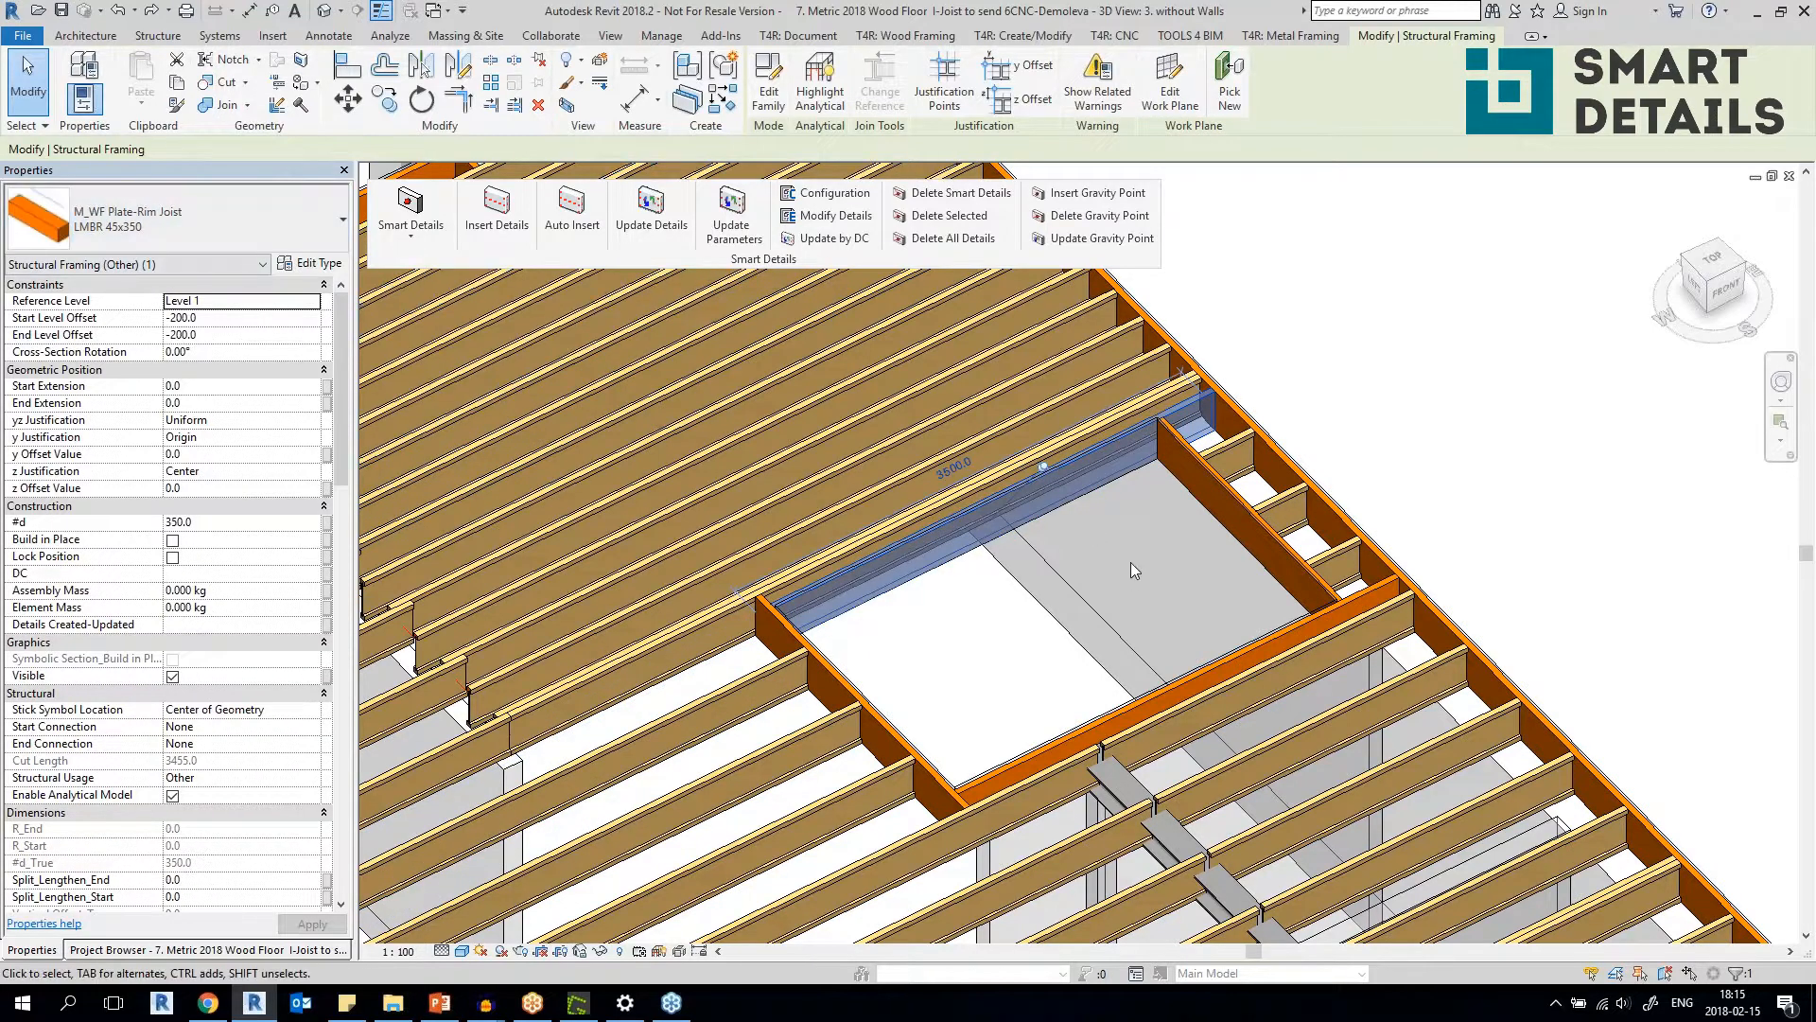
scroll(1131, 562, "up", 4)
left_click(1268, 377)
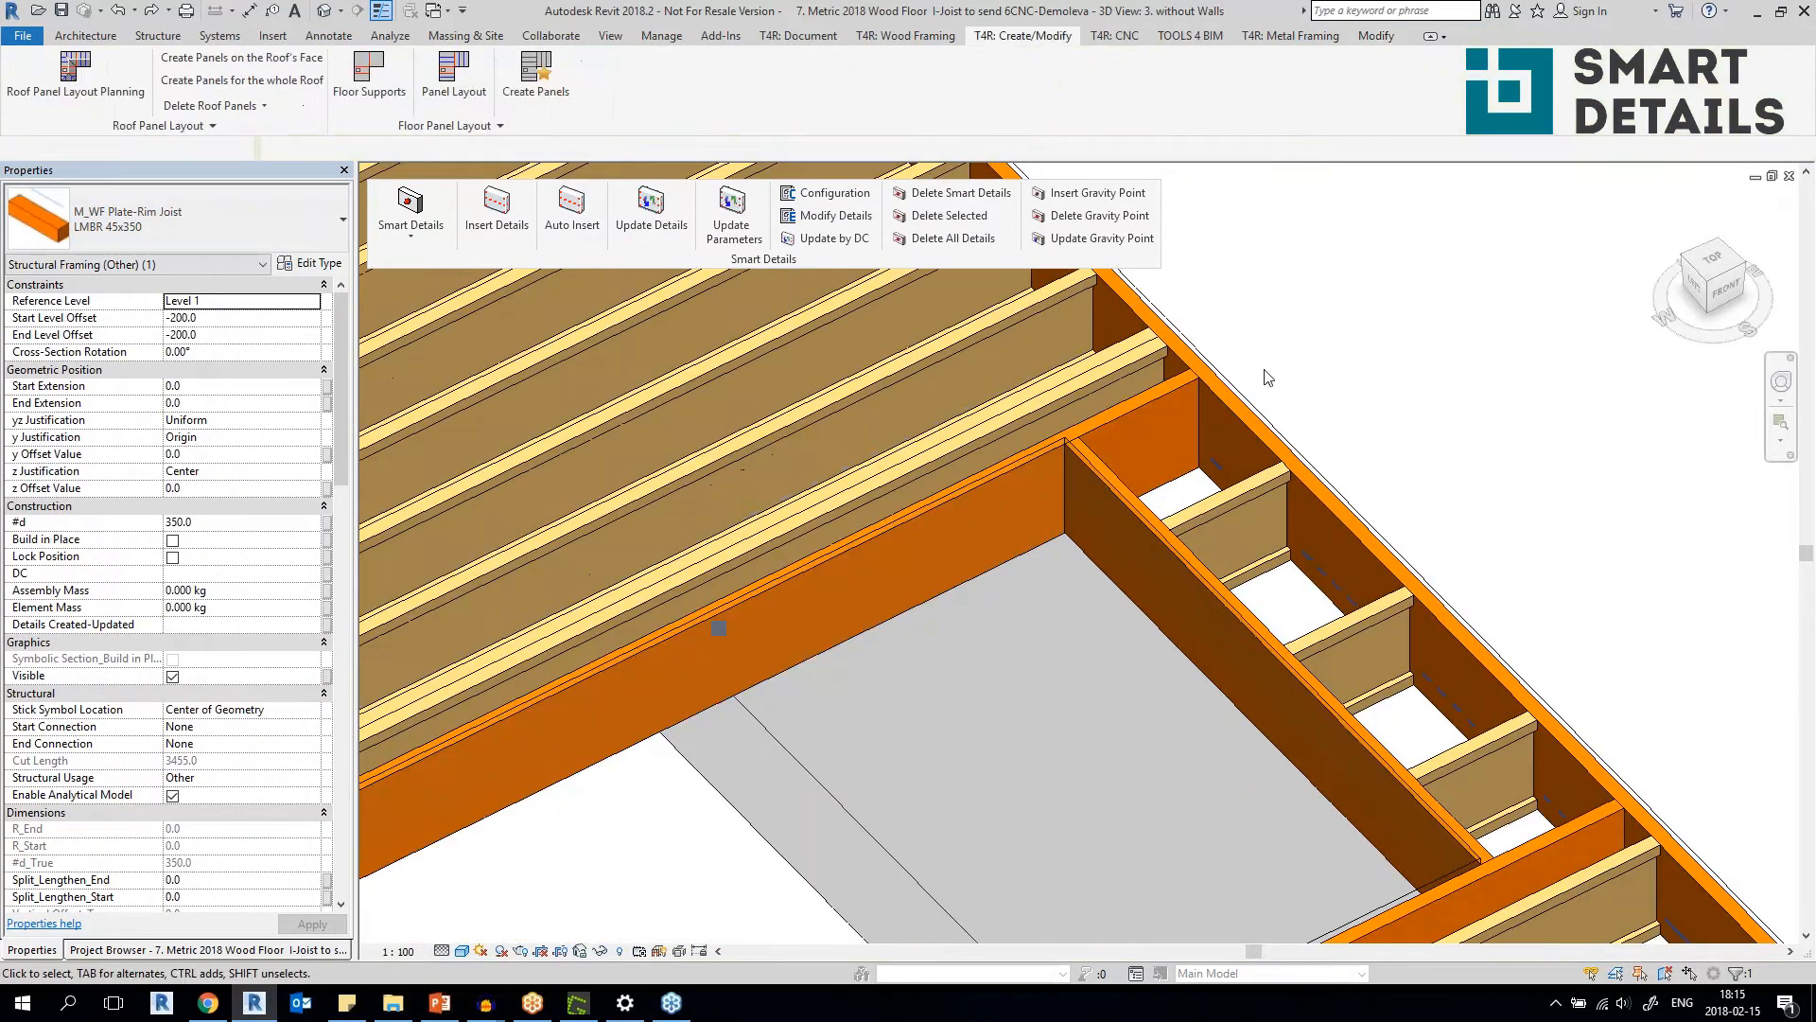
Select the LMBR 45x50 blocking at the steel beam in the undetailed floor, and the adjoining SJL 45 H300 I-joist.
scroll(1168, 480, "down", 3)
middle_click_drag(1168, 577, 1031, 270)
scroll(1075, 526, "up", 5)
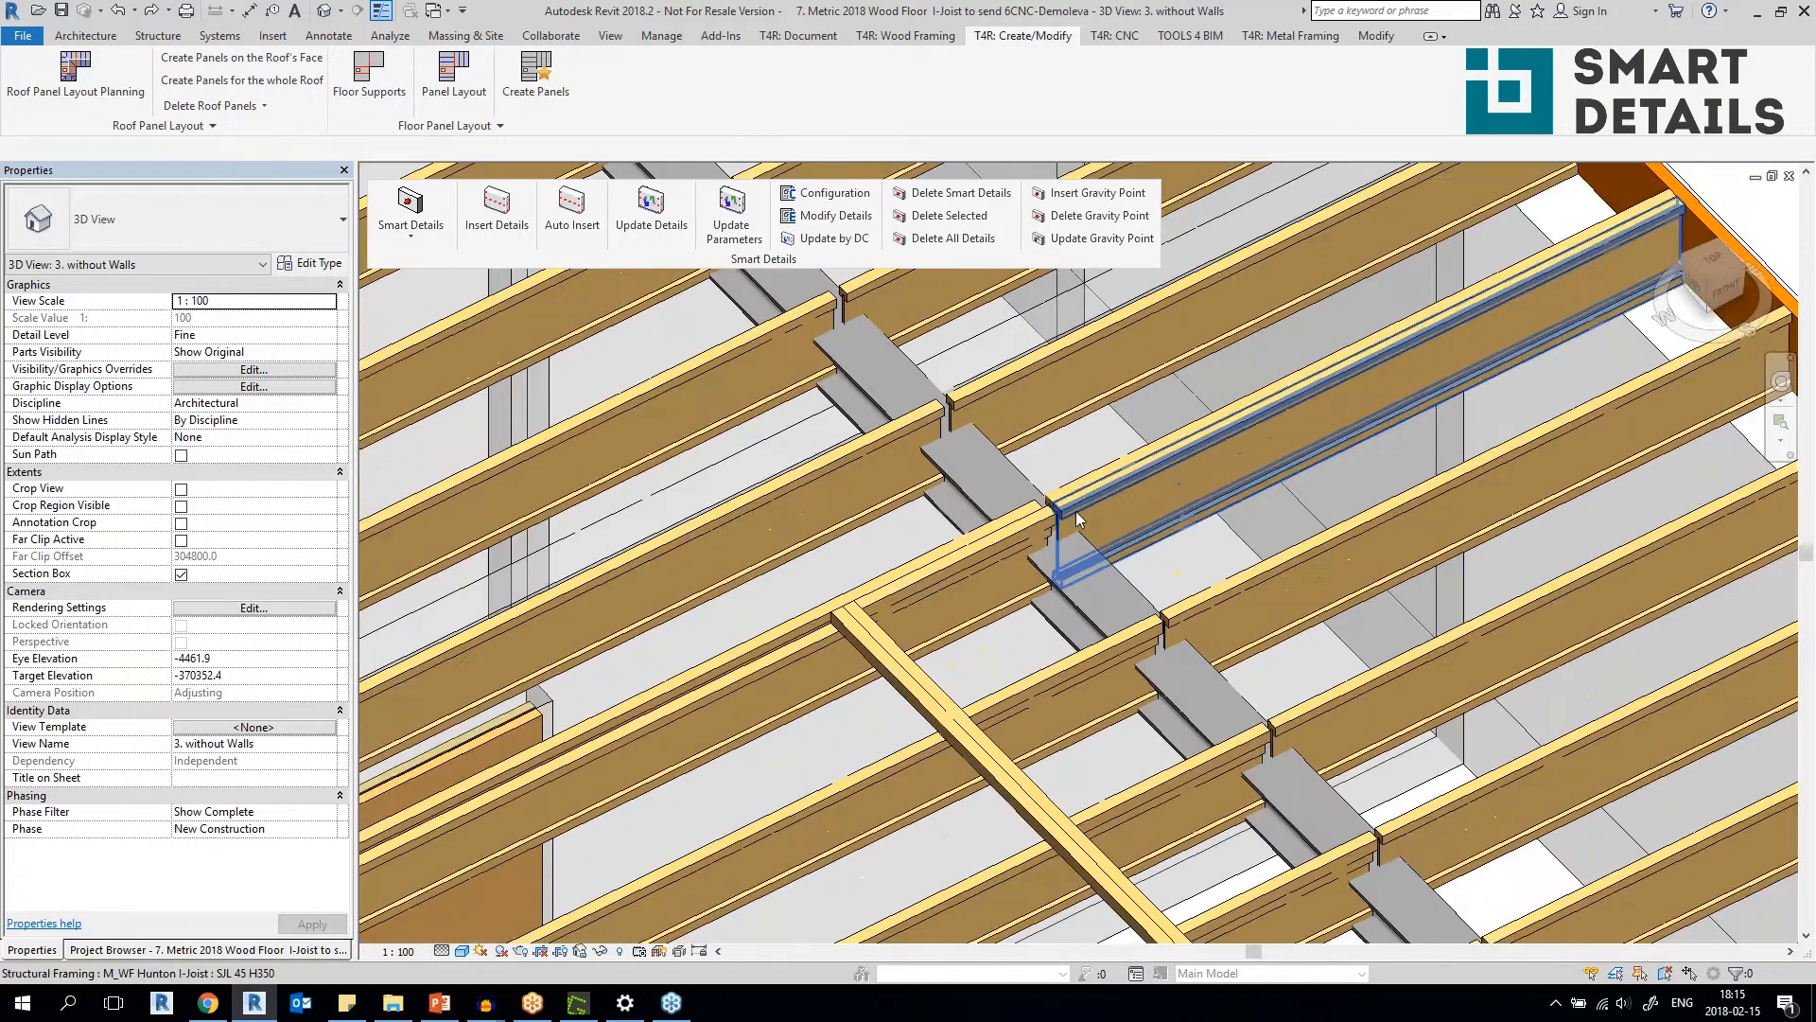
left_click(1034, 537)
left_click(1131, 547)
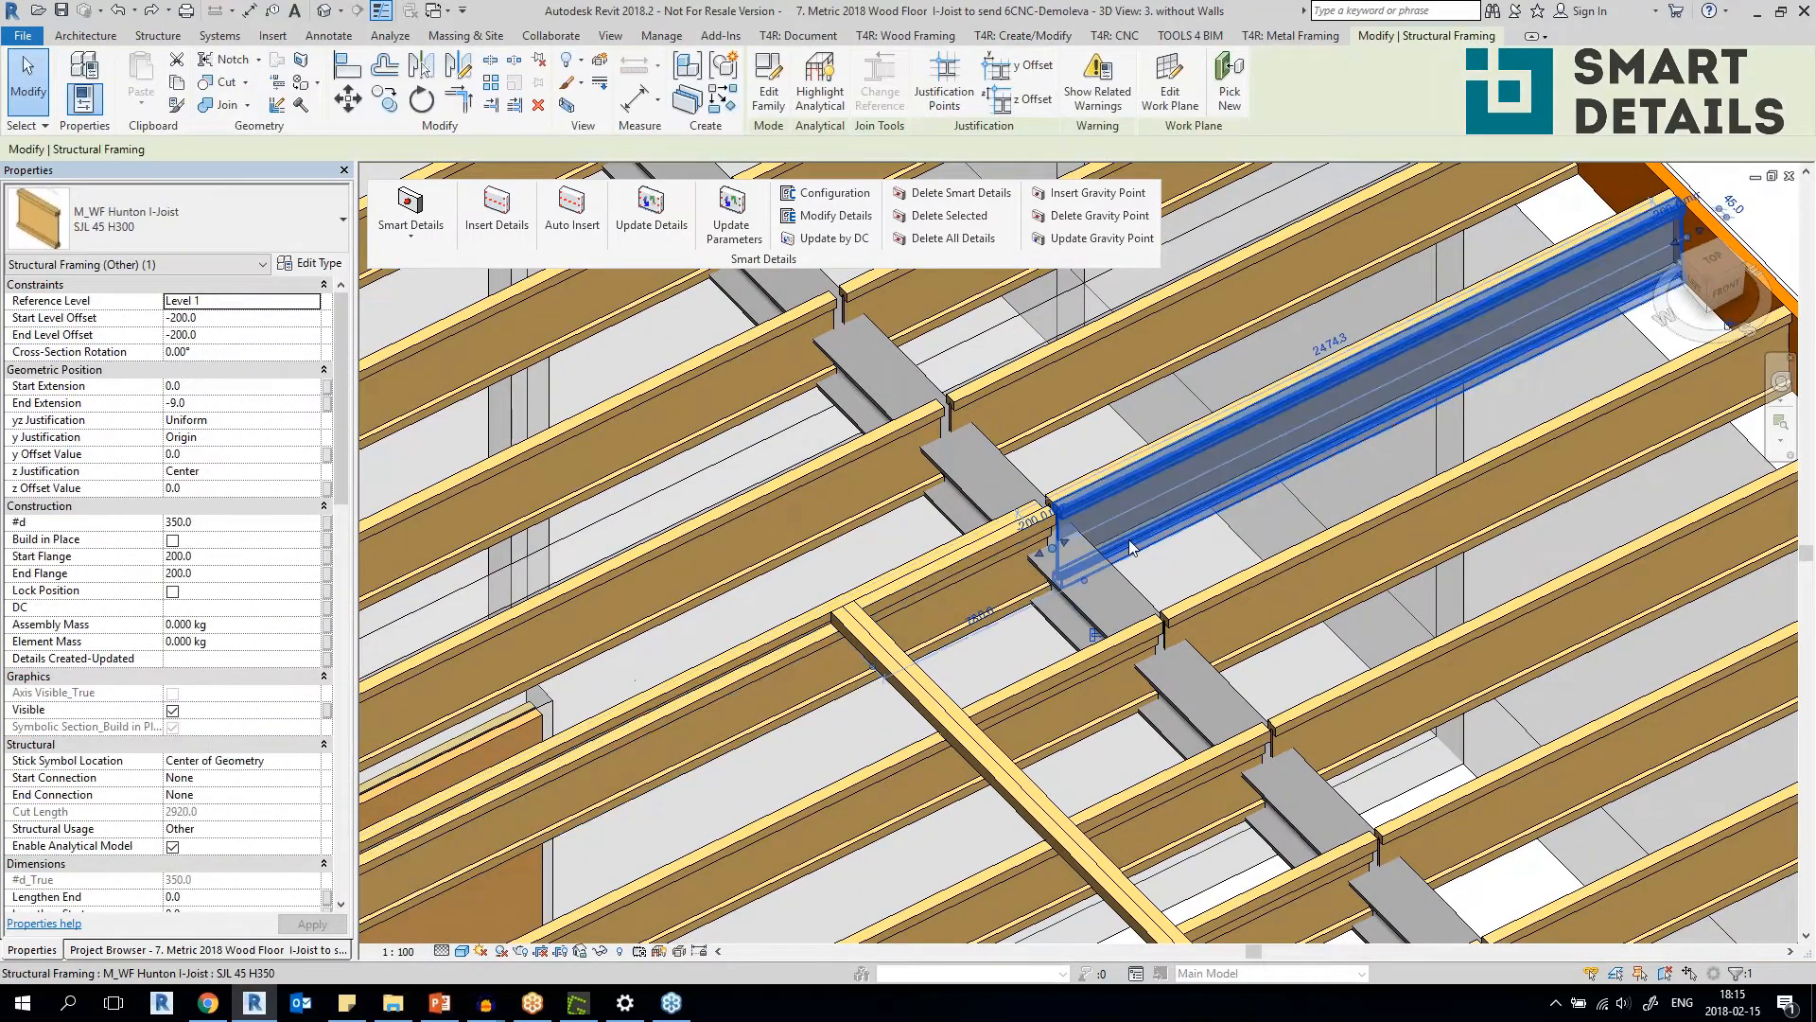
Examine where the selected SJL 45 H350 I-joist meets the rim joist, clear the selection, and view the floor around the opening.
scroll(1130, 547, "down", 3)
middle_click_drag(1368, 408, 1027, 557)
scroll(1033, 547, "up", 4)
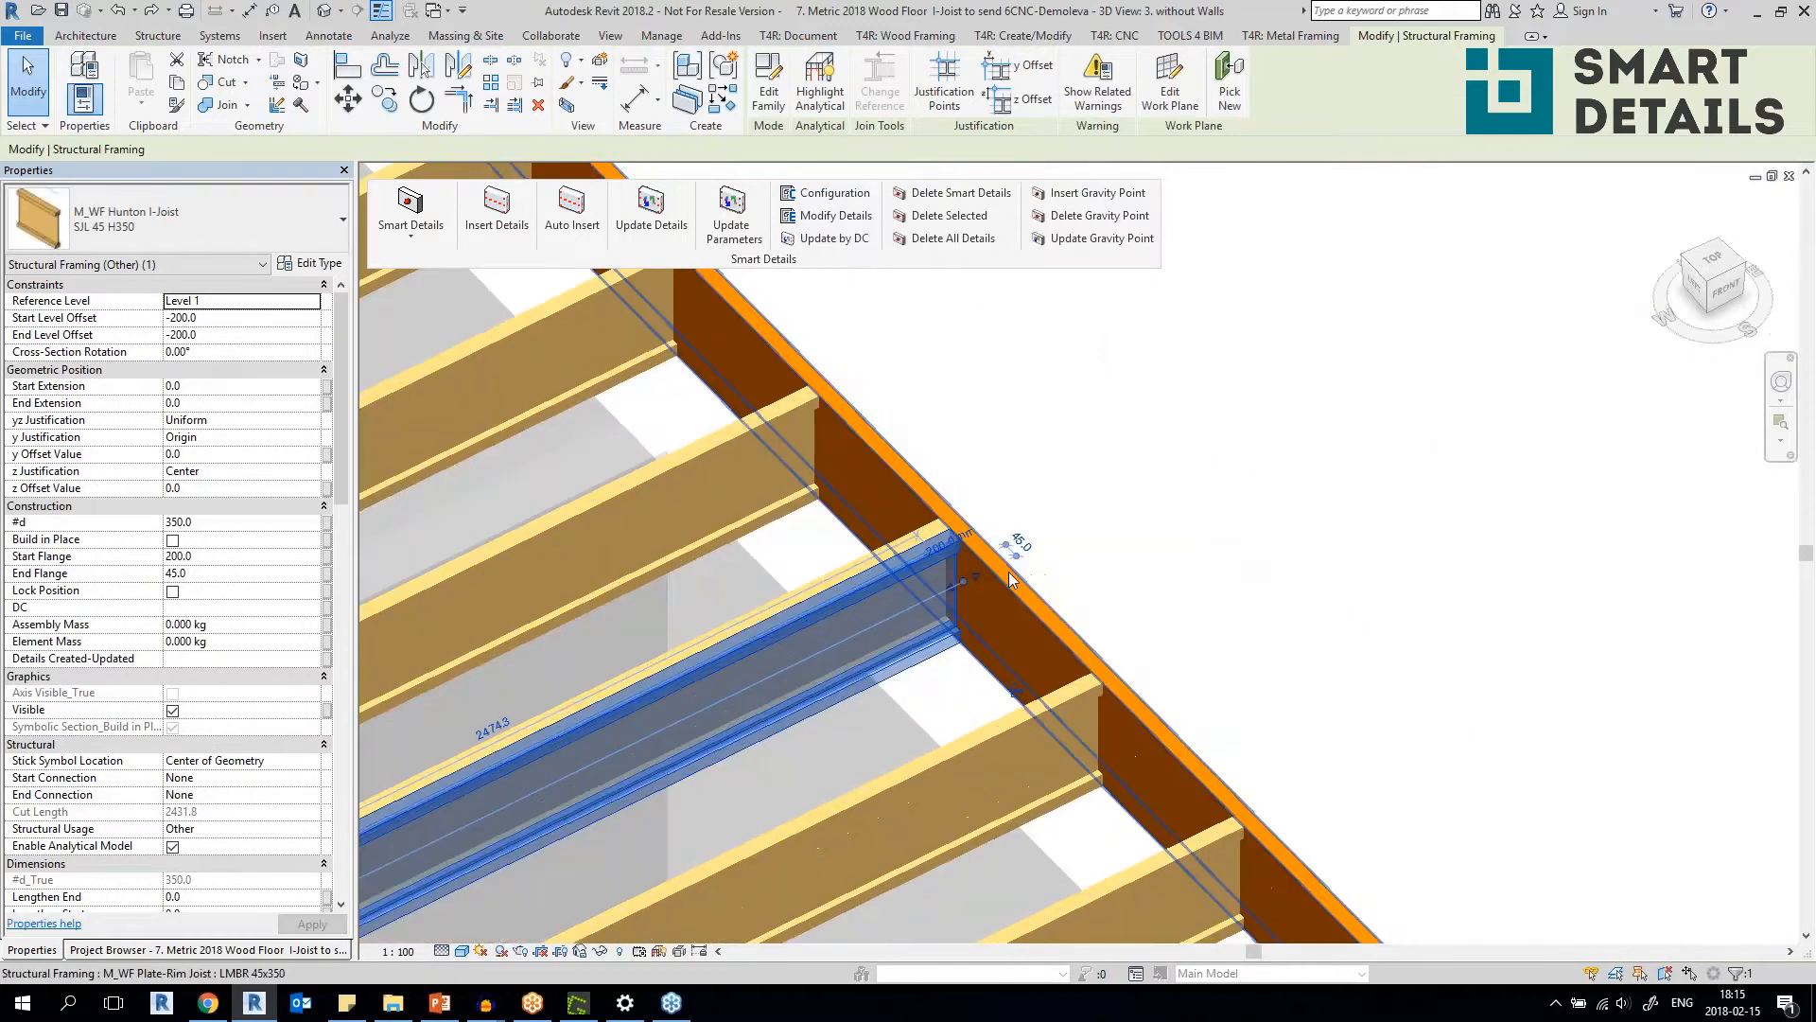
left_click(1119, 627)
scroll(1125, 625, "down", 4)
scroll(1159, 612, "up", 3)
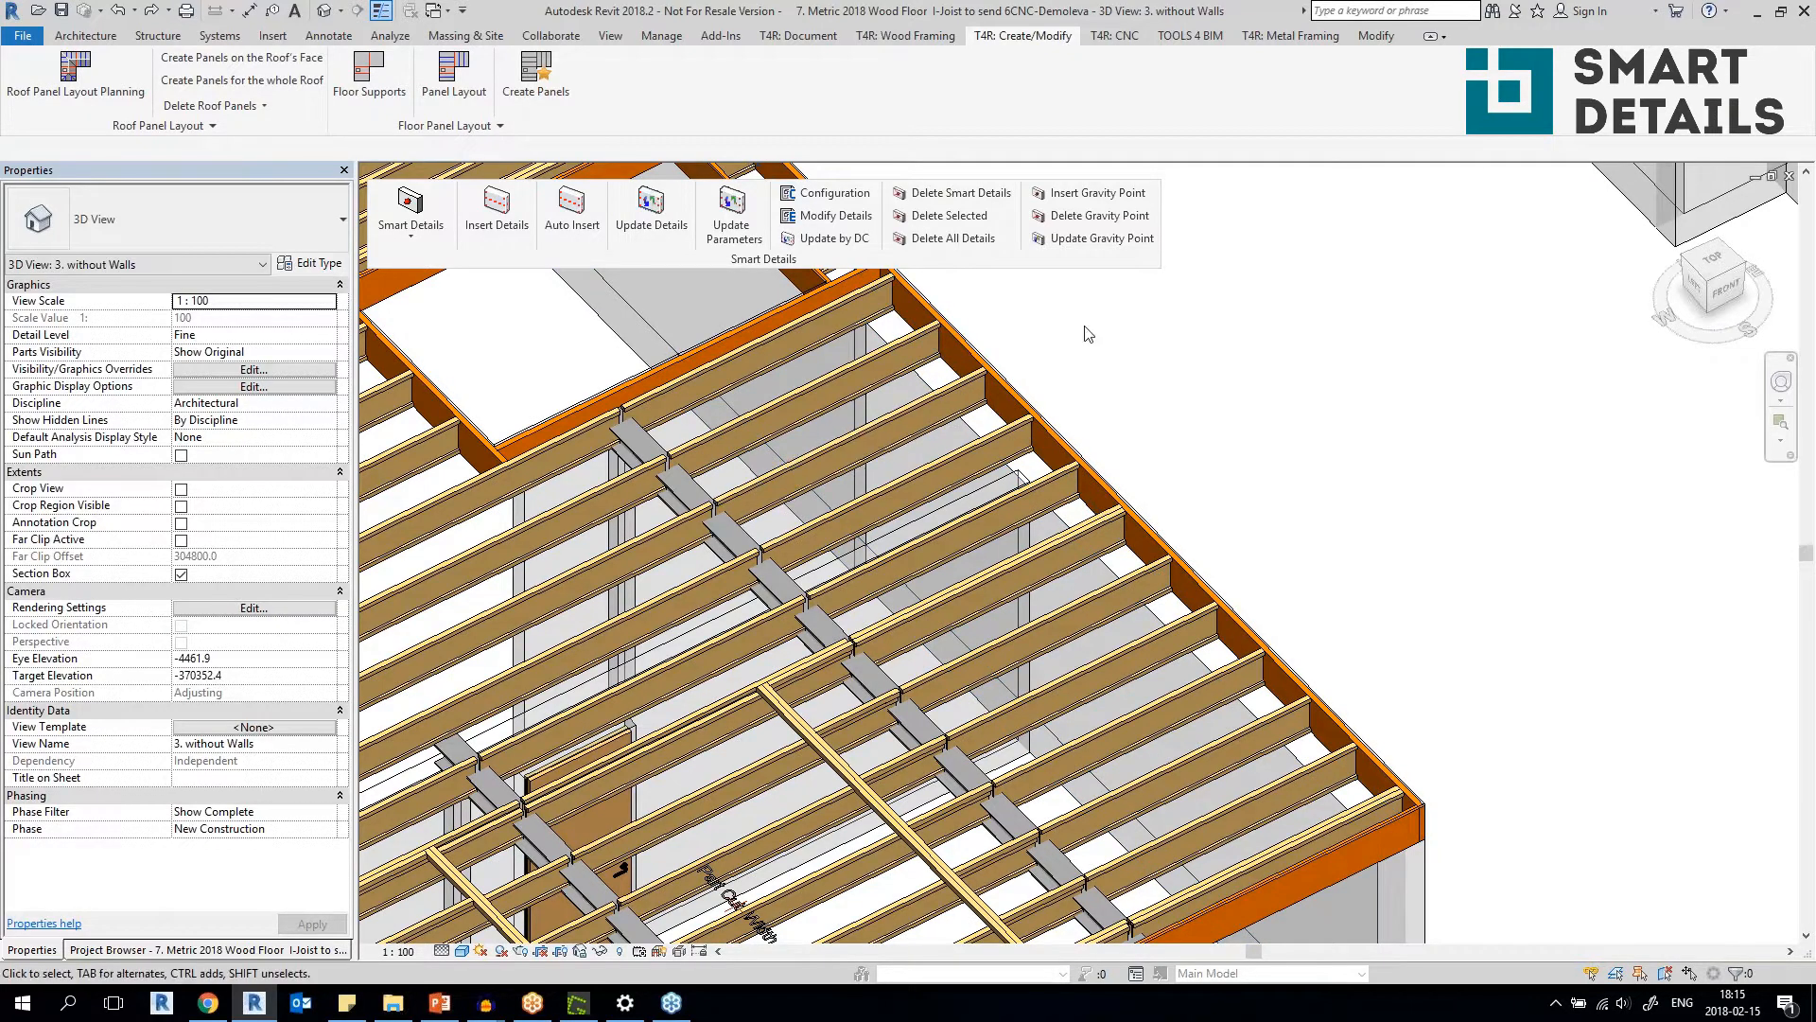
scroll(1082, 355, "down", 4)
middle_click_drag(1082, 354, 1178, 509)
scroll(1177, 509, "up", 2)
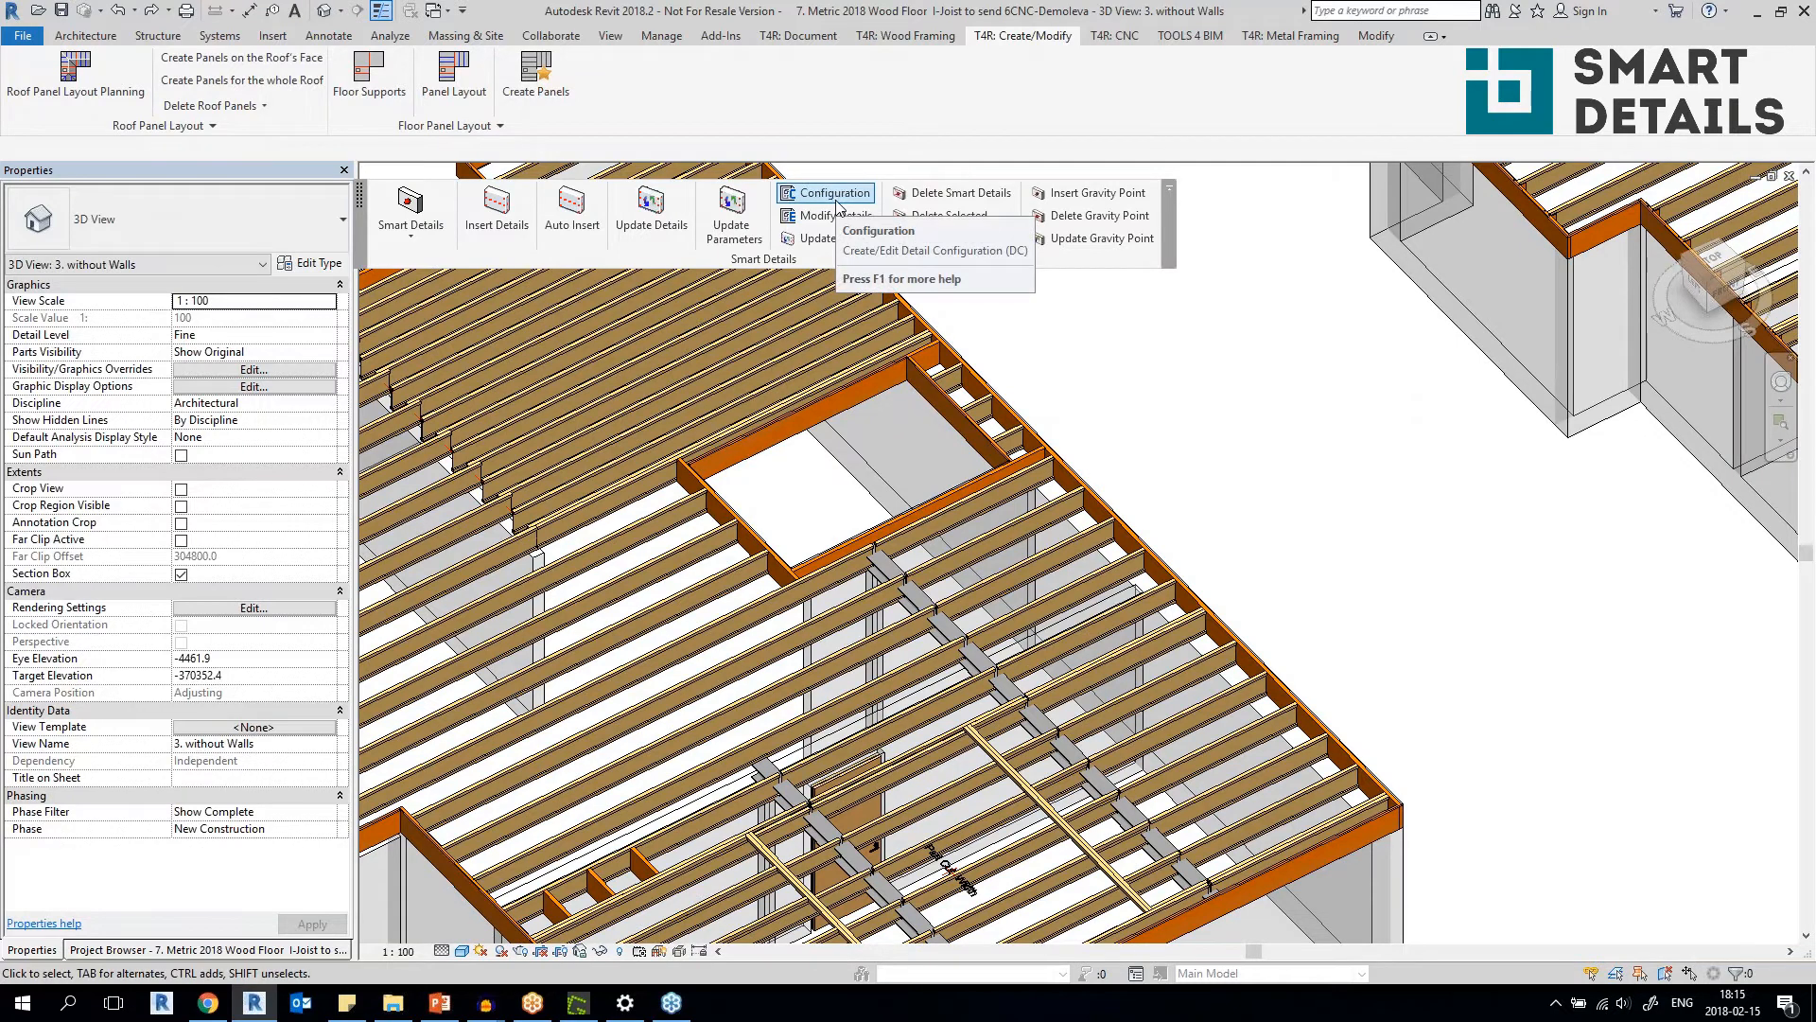
Open the Smart Details configuration for the Walls category and show its Point Based on Side Face settings.
left_click(837, 201)
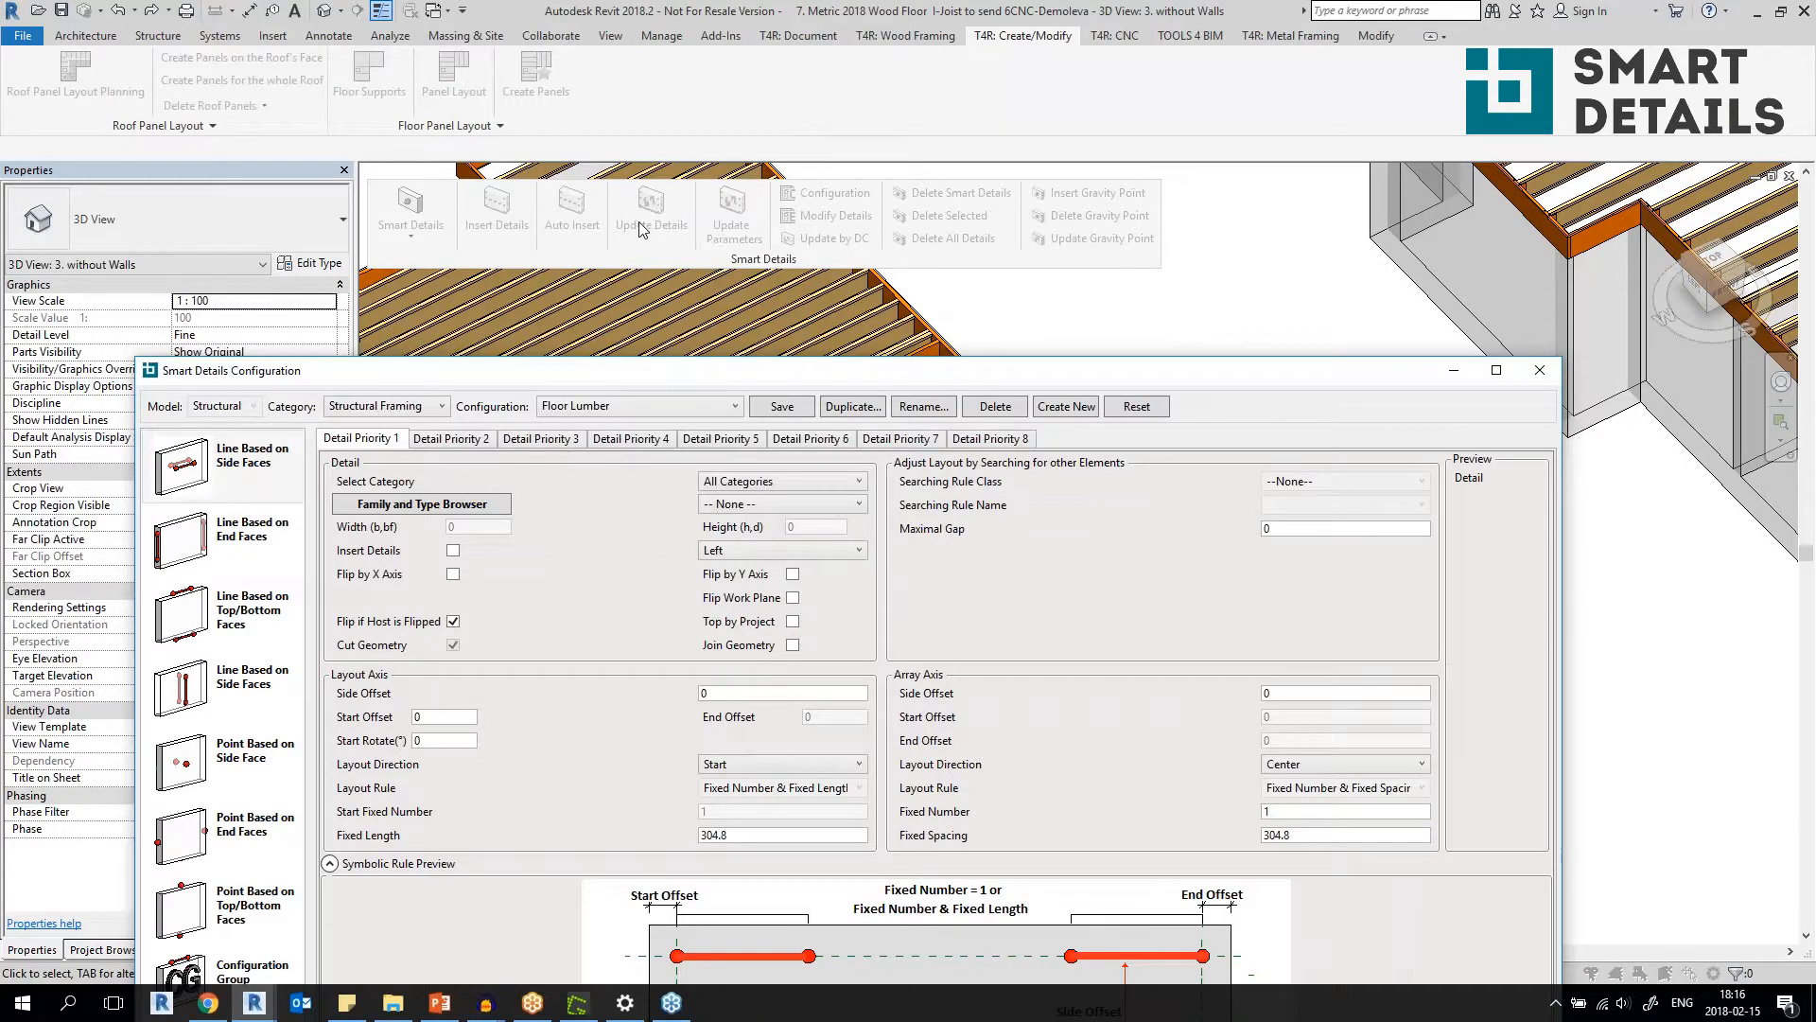
left_click_drag(890, 378, 794, 112)
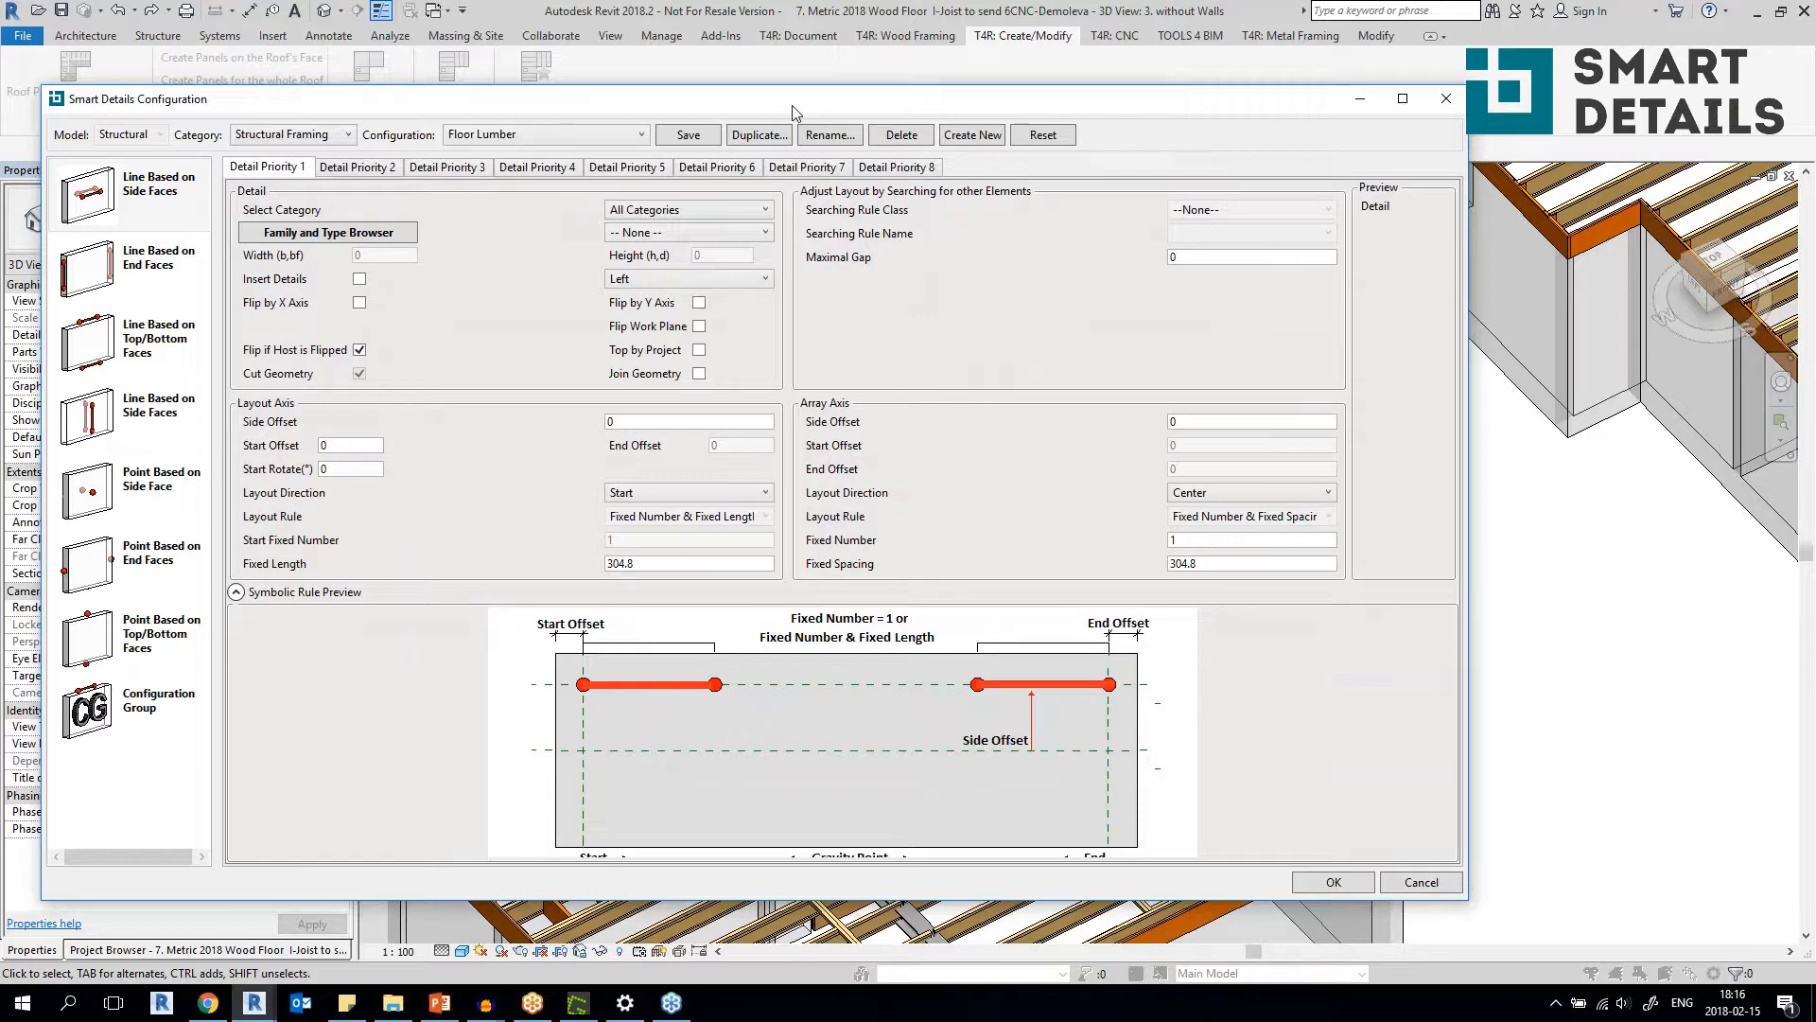
left_click(244, 135)
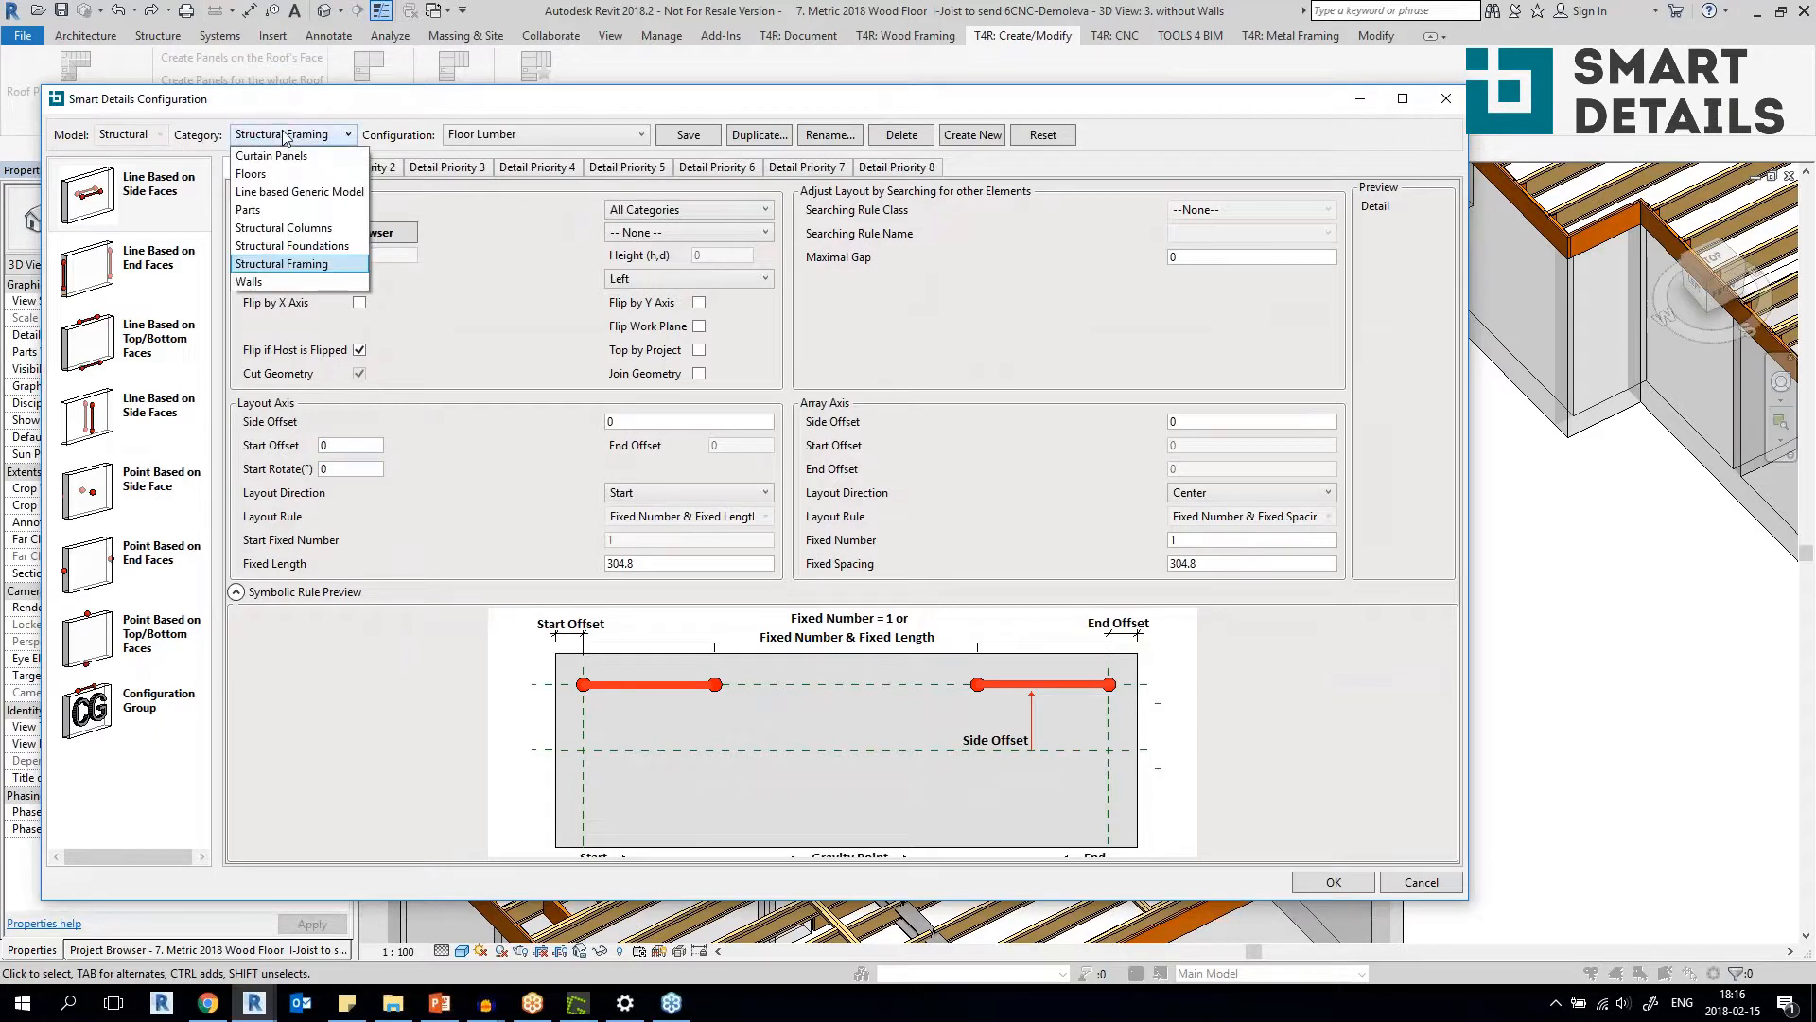
left_click(272, 281)
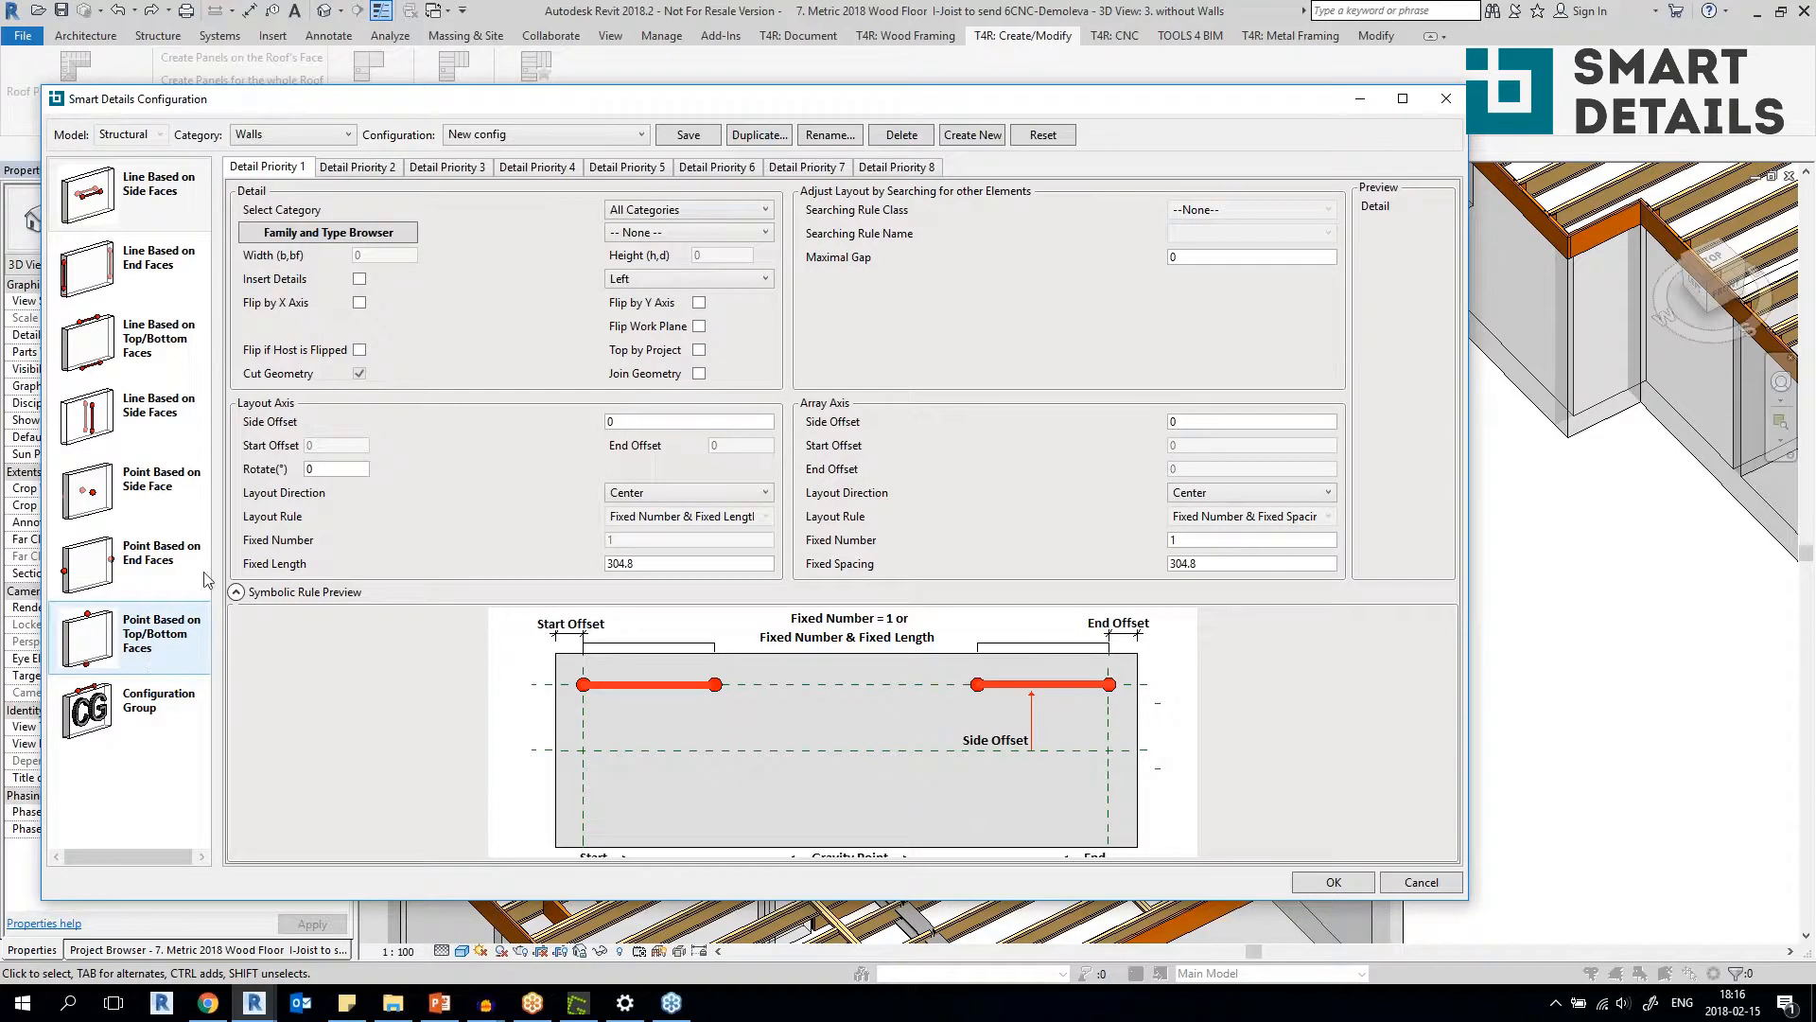
left_click(159, 482)
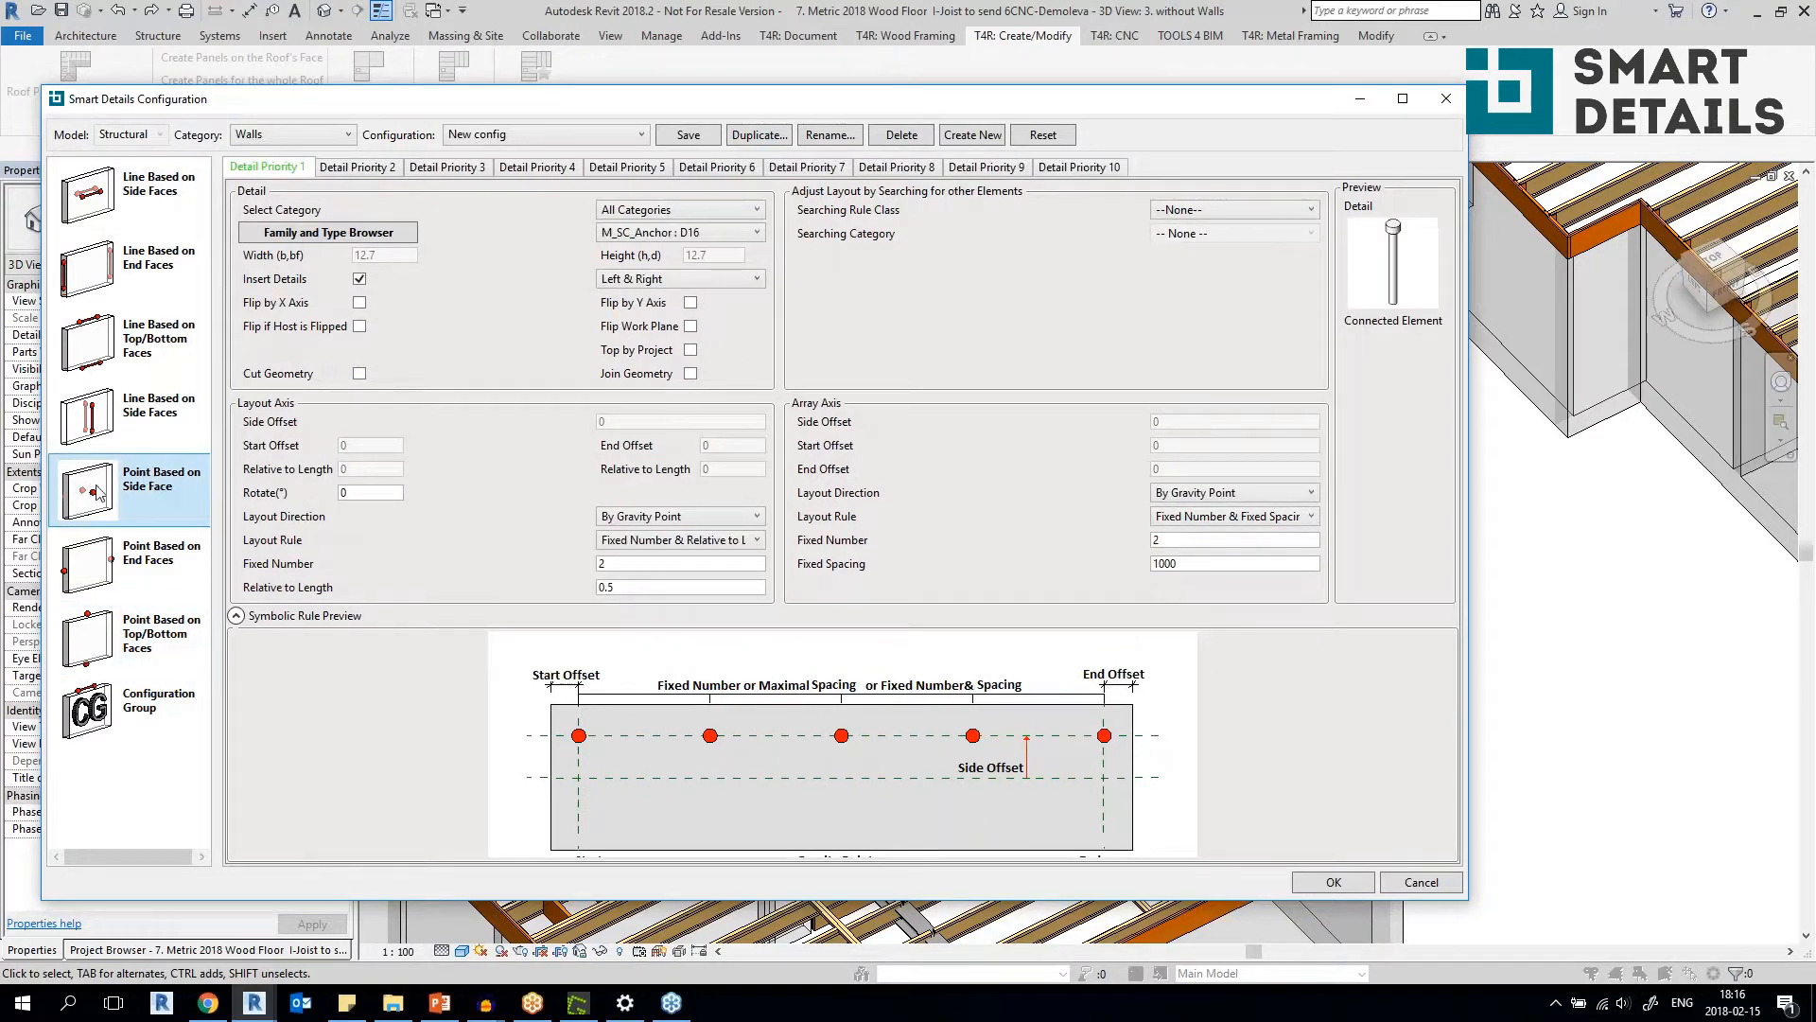
Preview the Top & Bottom Virtual Intersection, Left & Right Virtual Intersection and T & B Connections searching rule classes for the side-face anchor.
left_click(1241, 201)
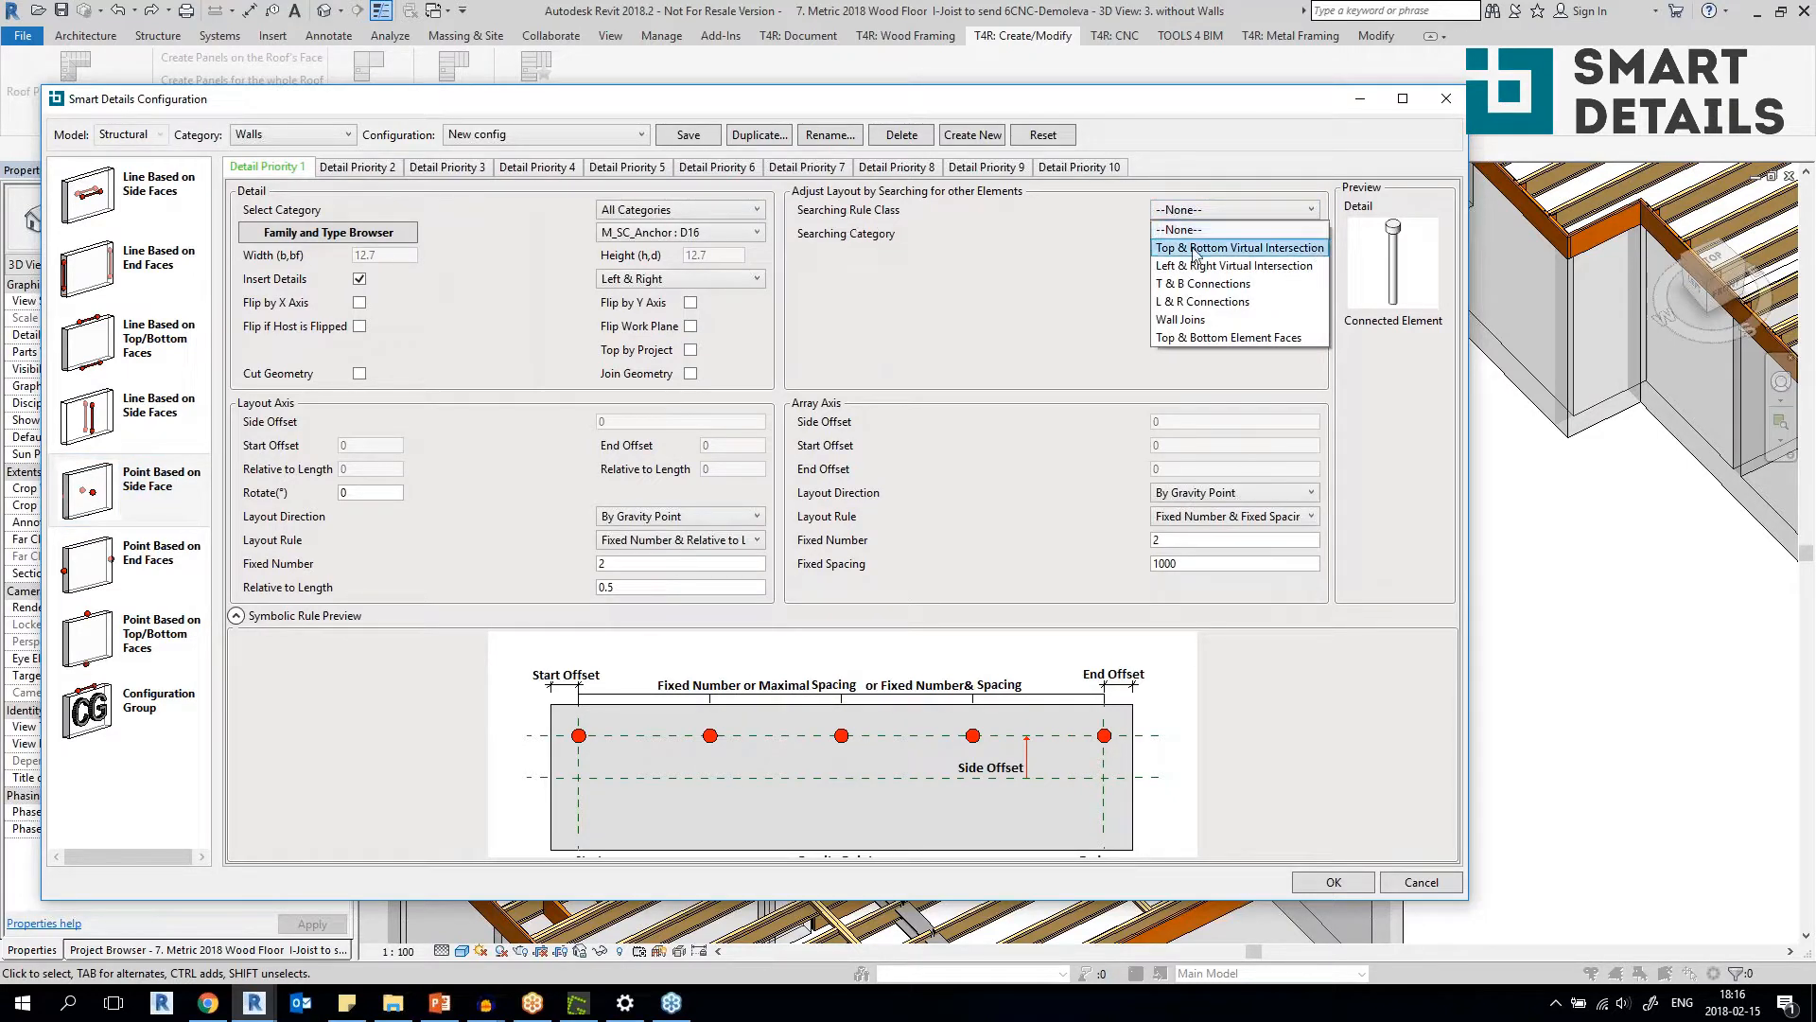
left_click(1295, 249)
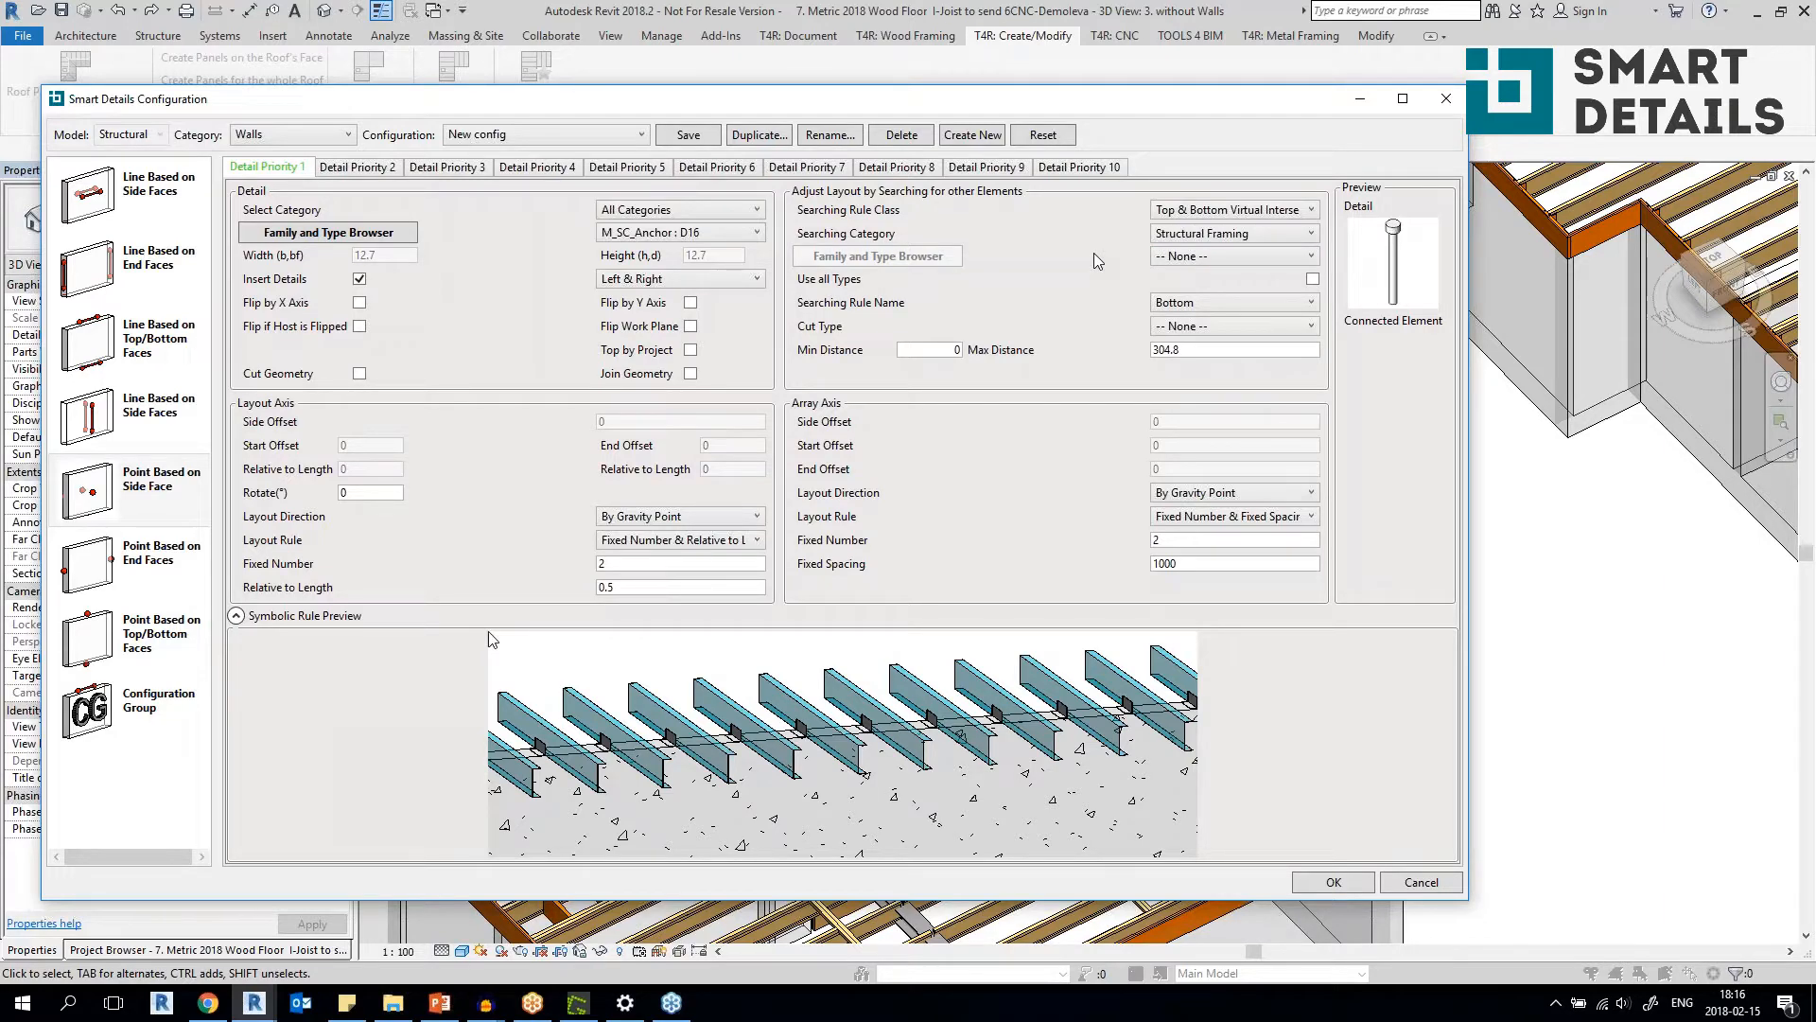
left_click(1232, 212)
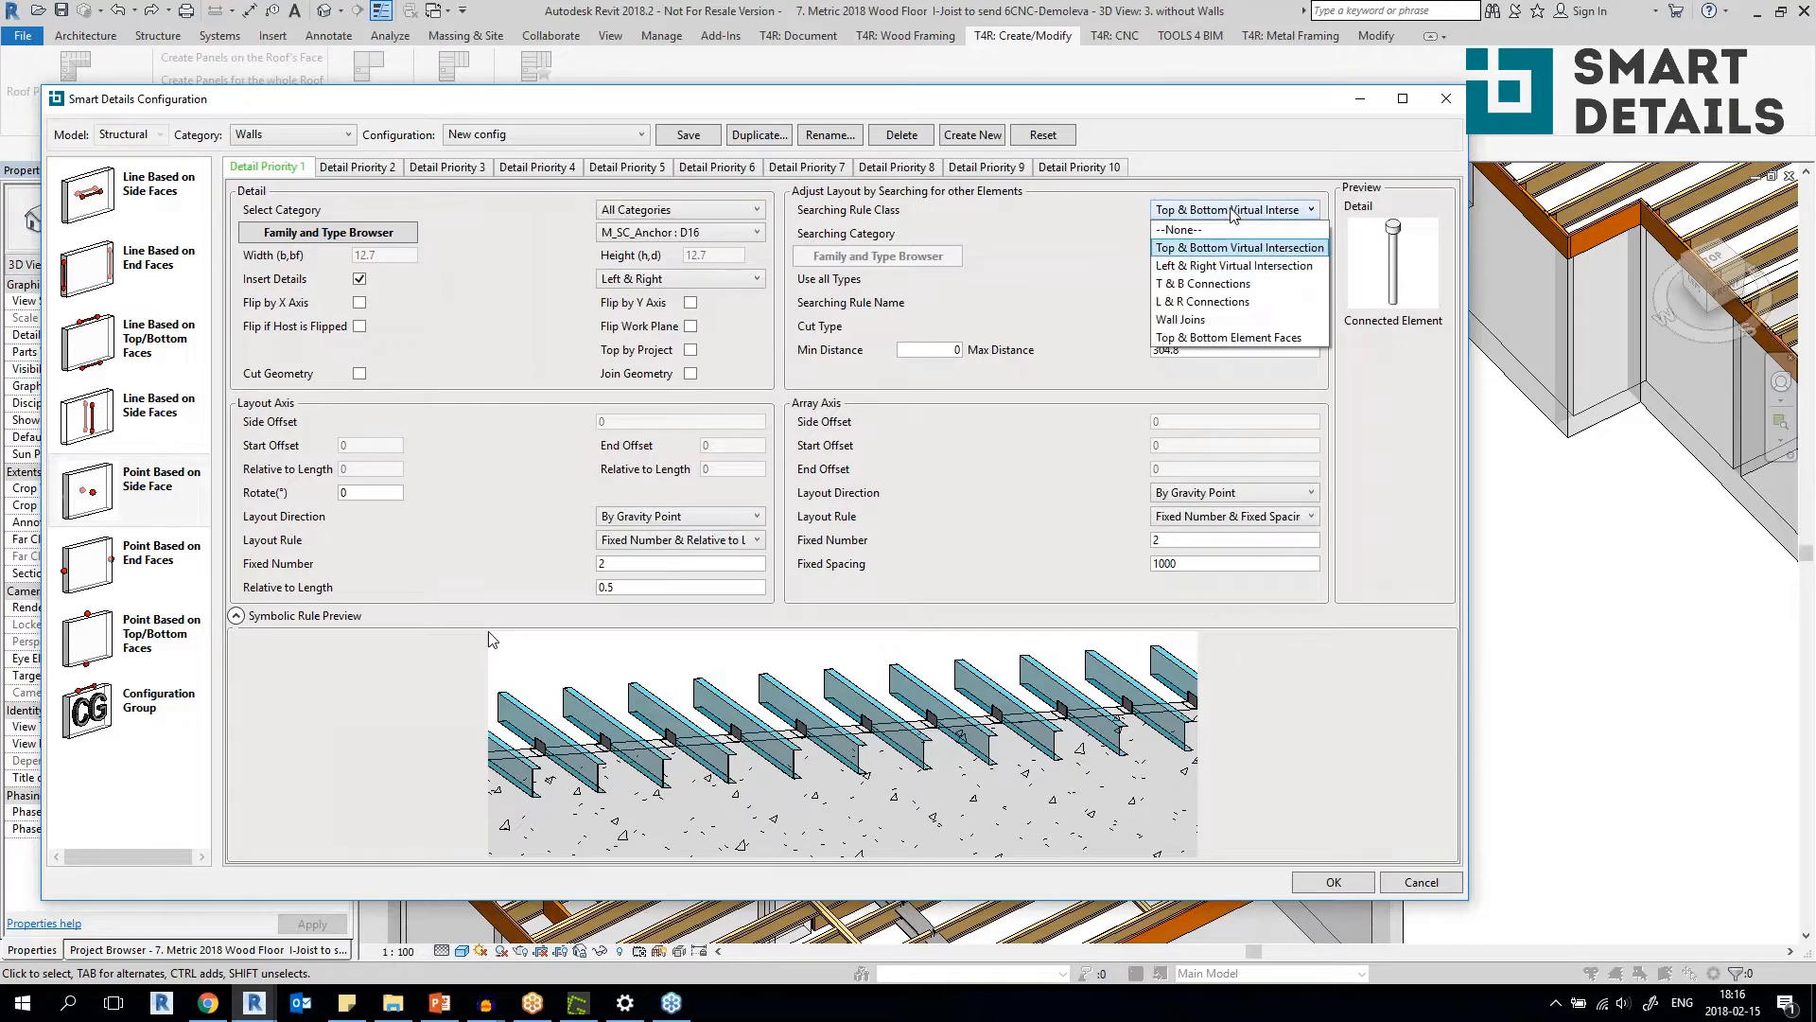
left_click(1269, 270)
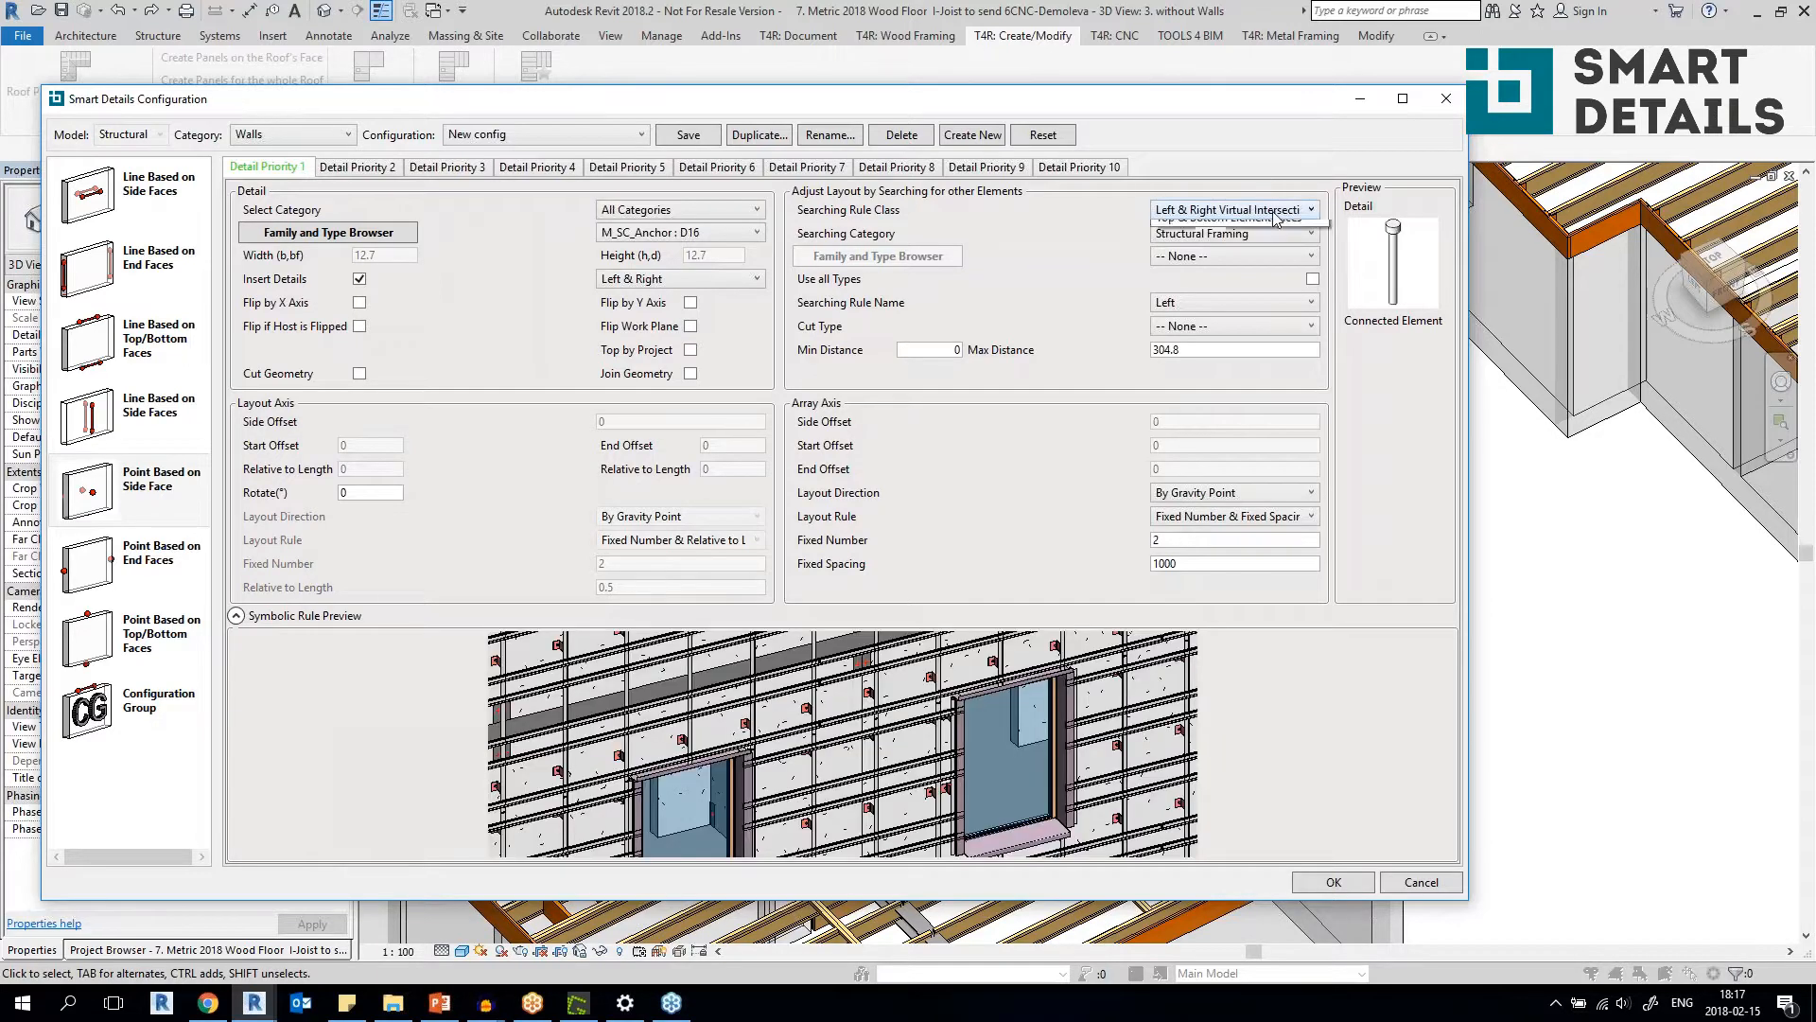
left_click(1274, 212)
left_click(1214, 284)
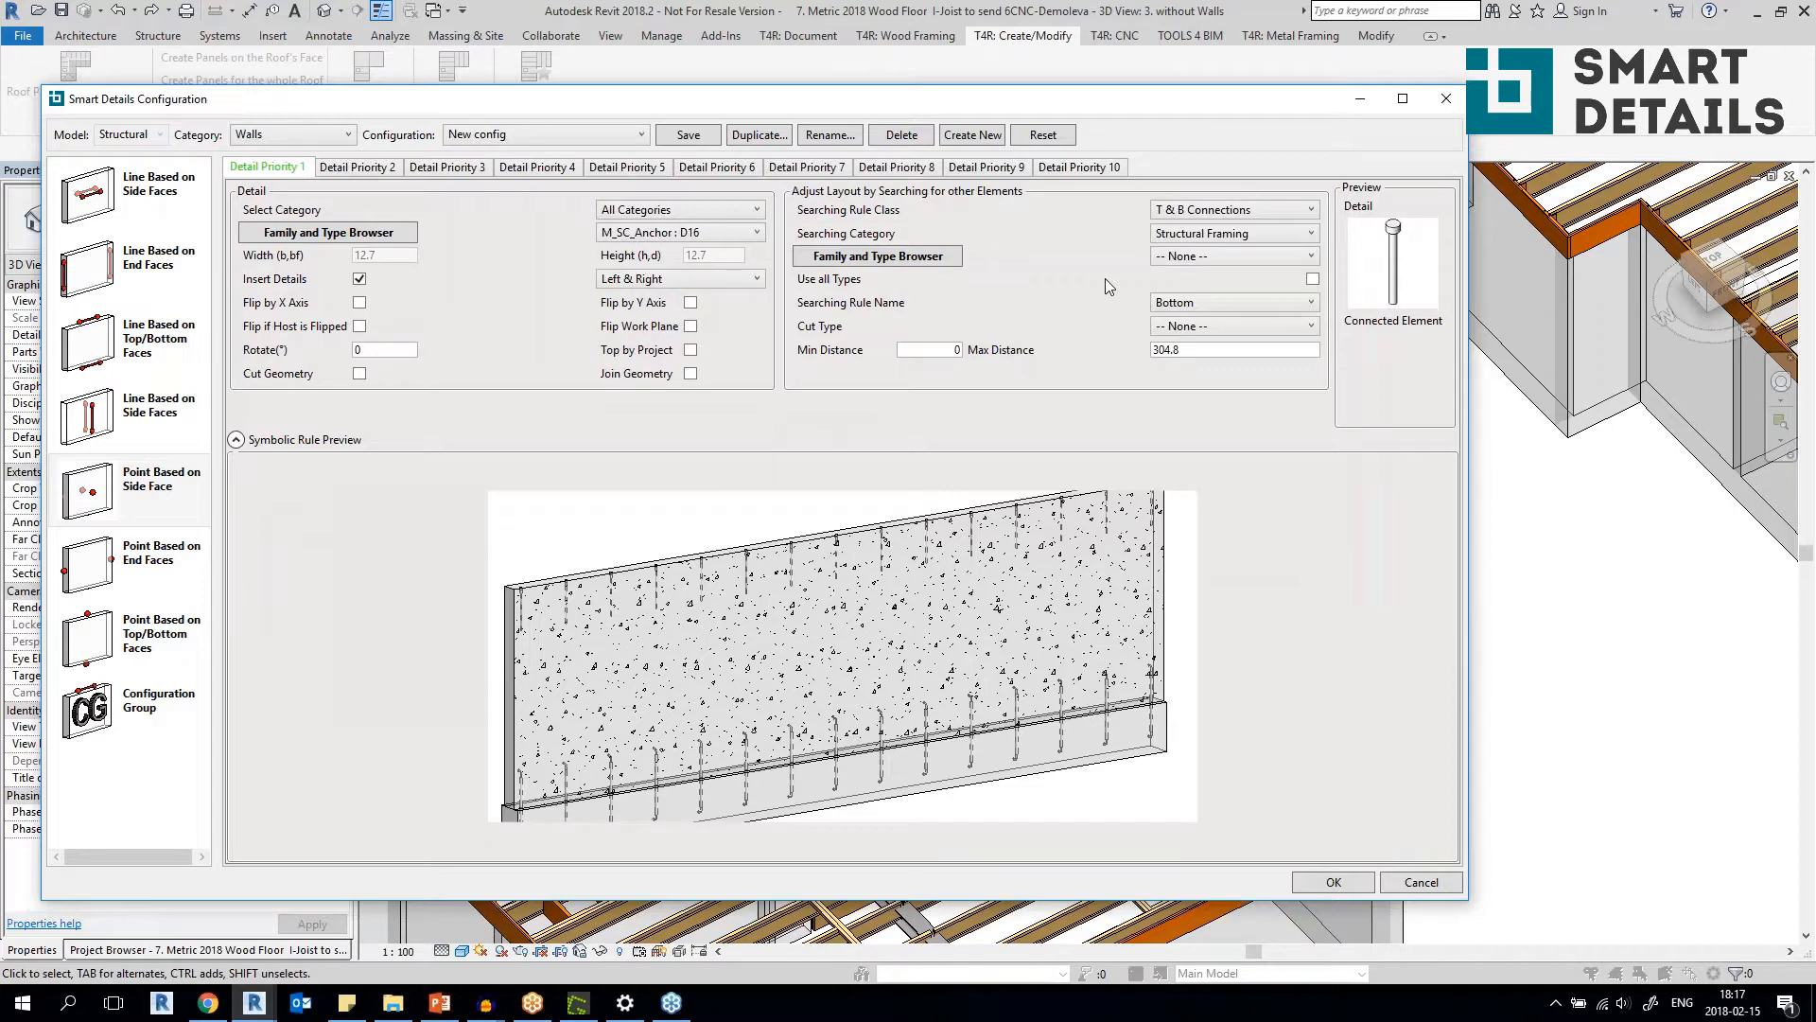
Preview the L & R Connections, Wall Joins and Top & Bottom Element Faces rule classes, and return to T & B Connections.
left_click(1263, 210)
left_click(1224, 305)
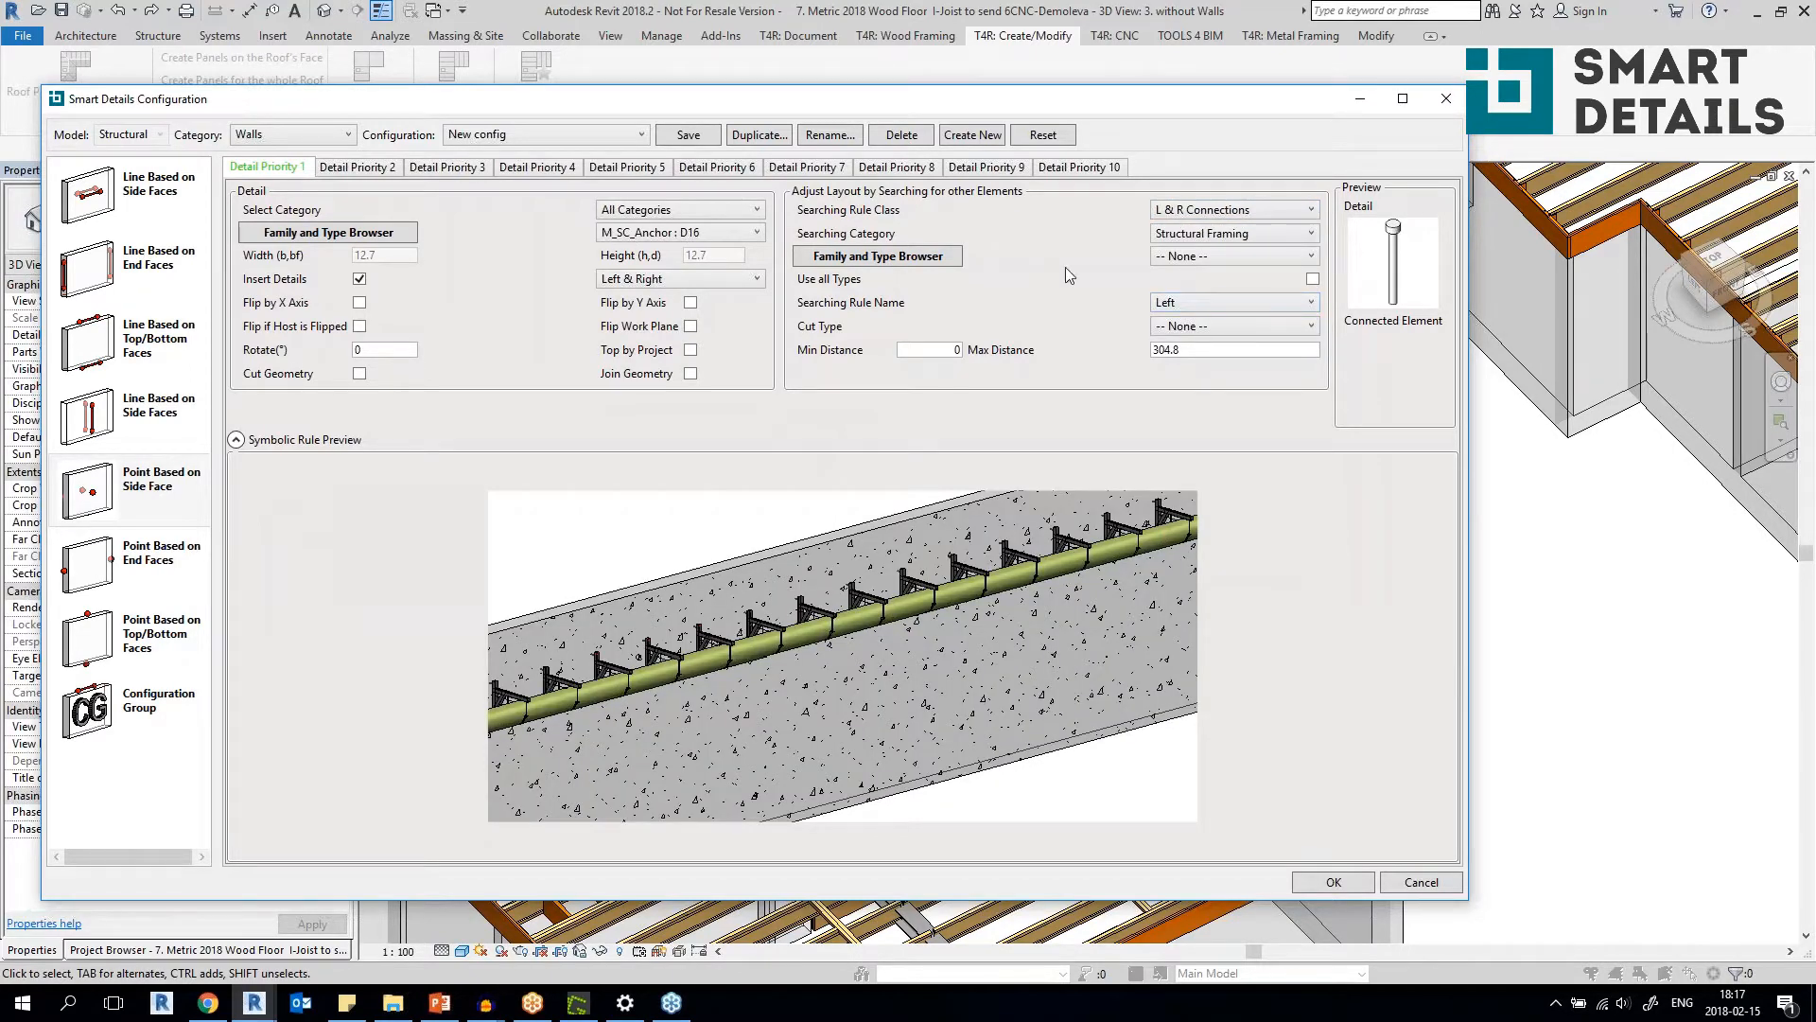
left_click(1260, 210)
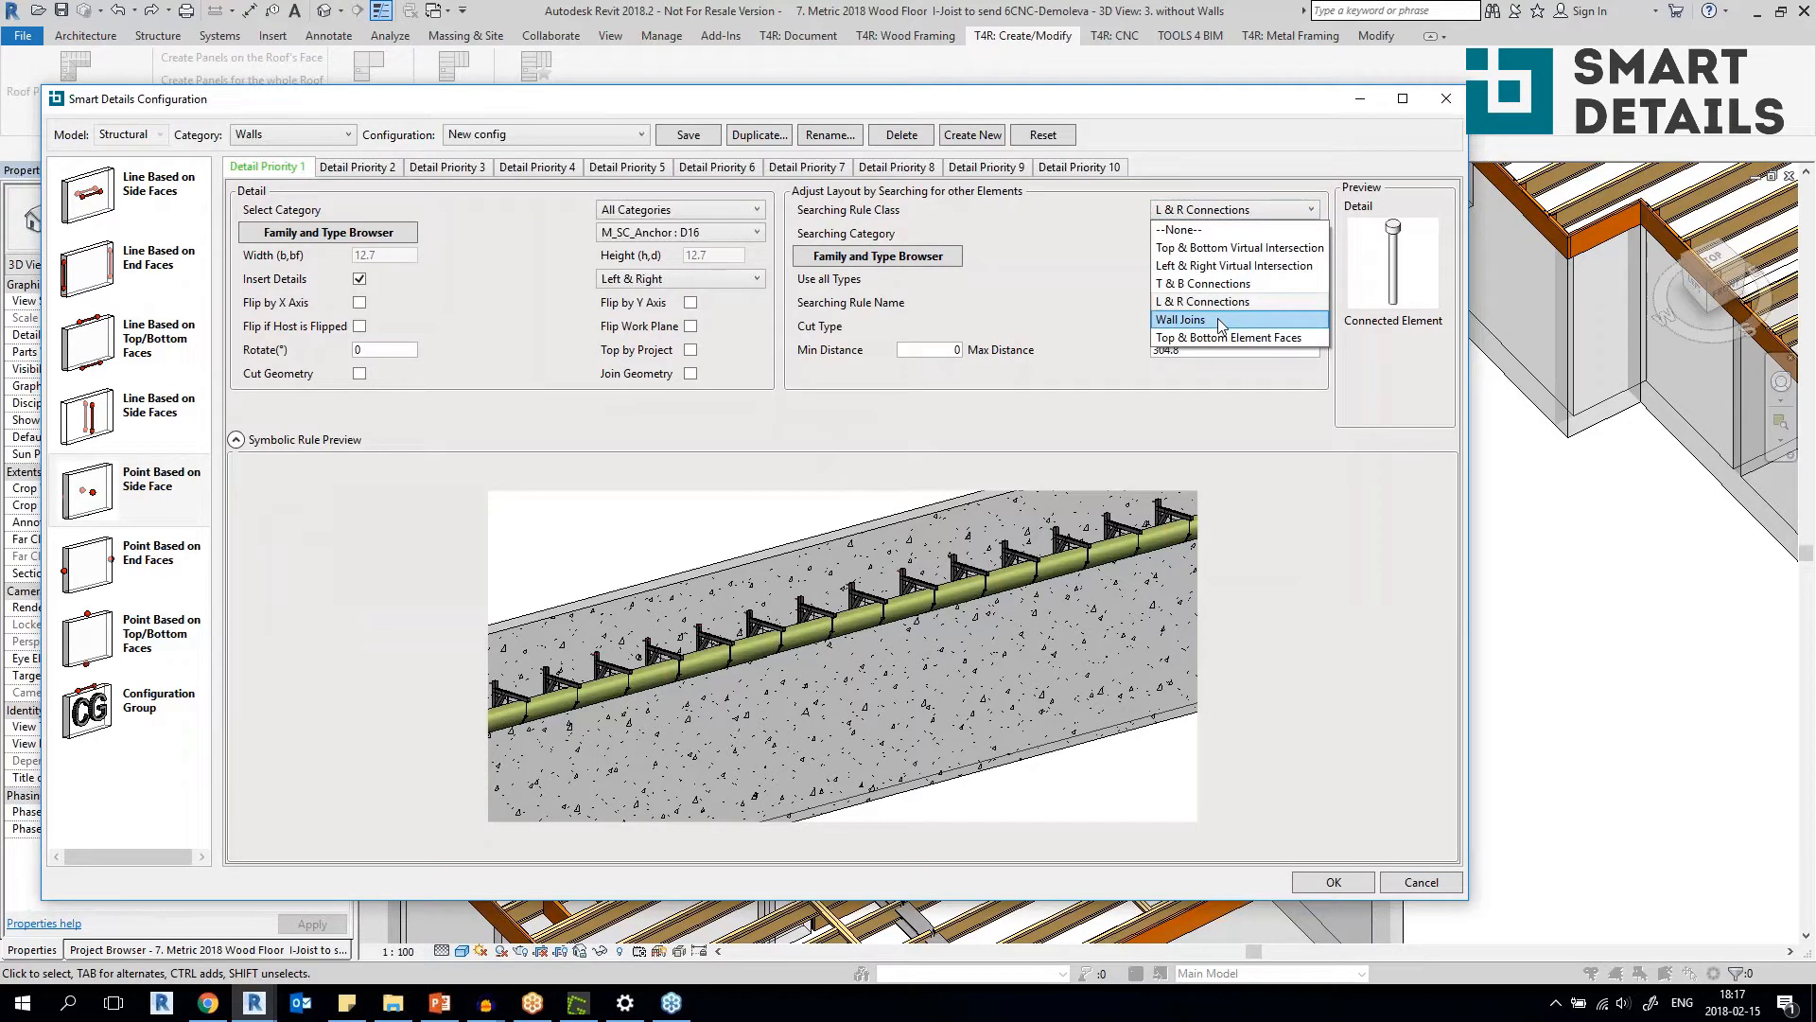
left_click(1219, 321)
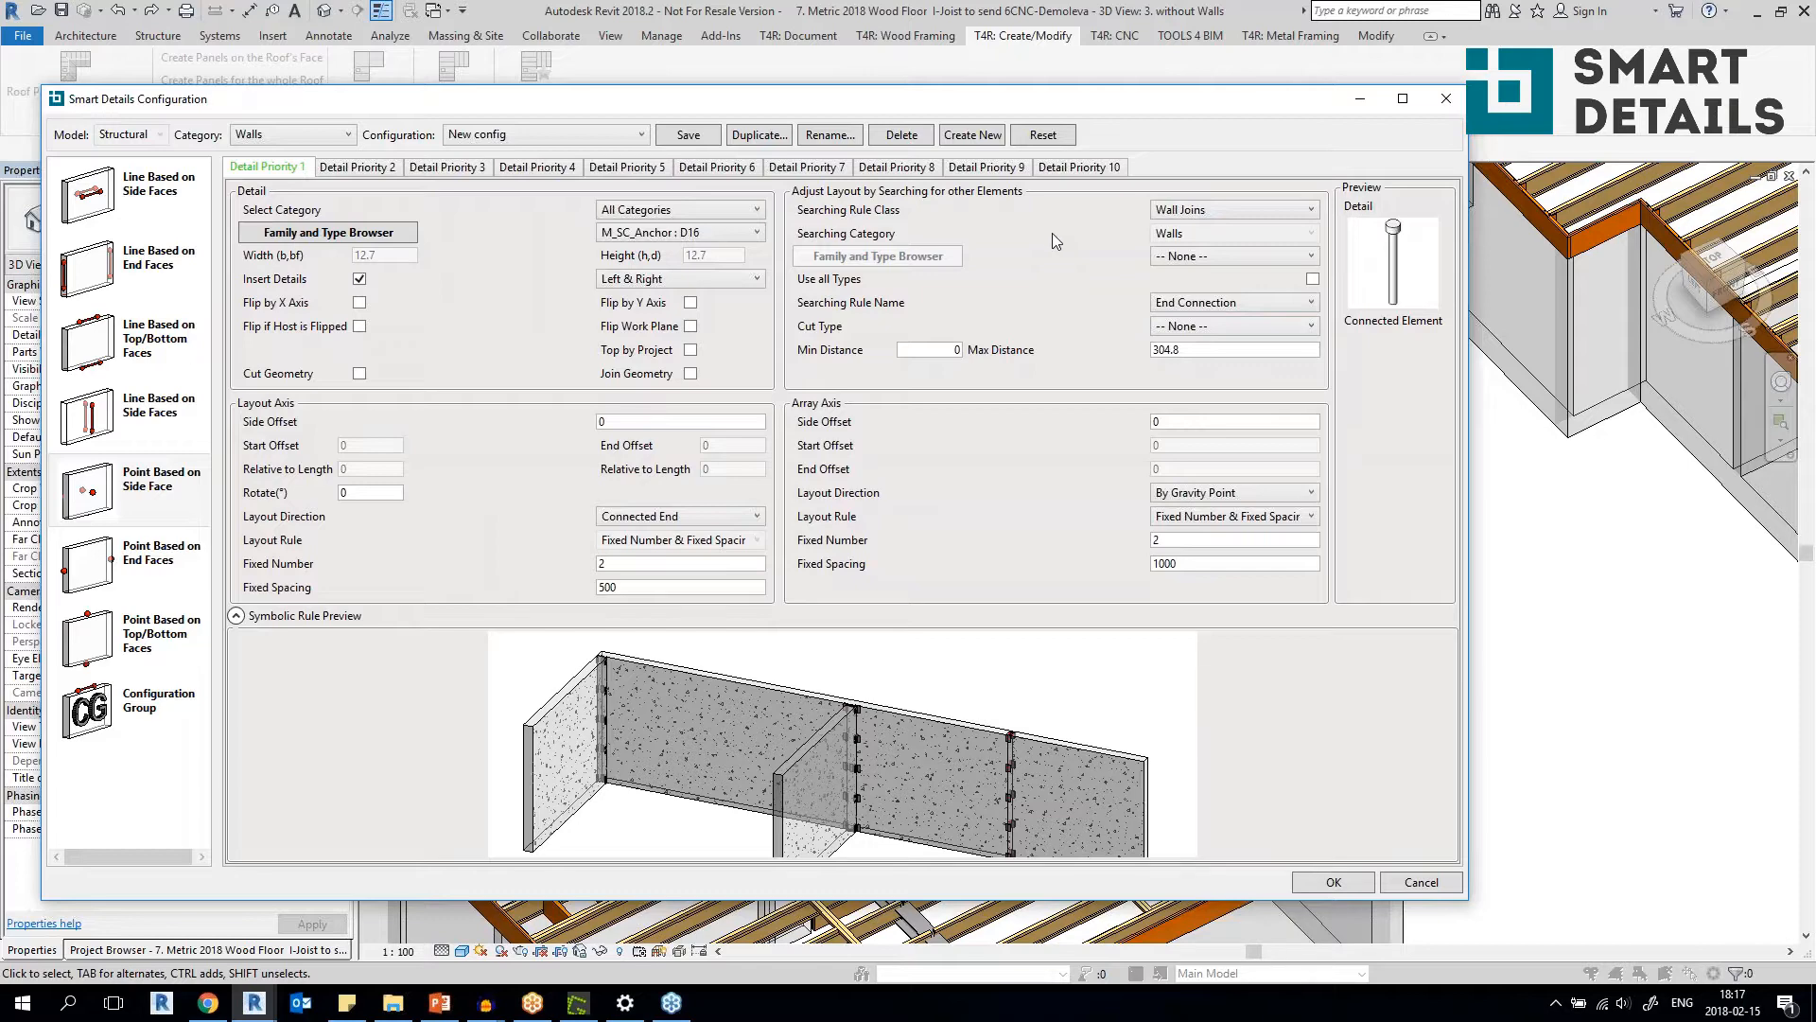
left_click(1234, 212)
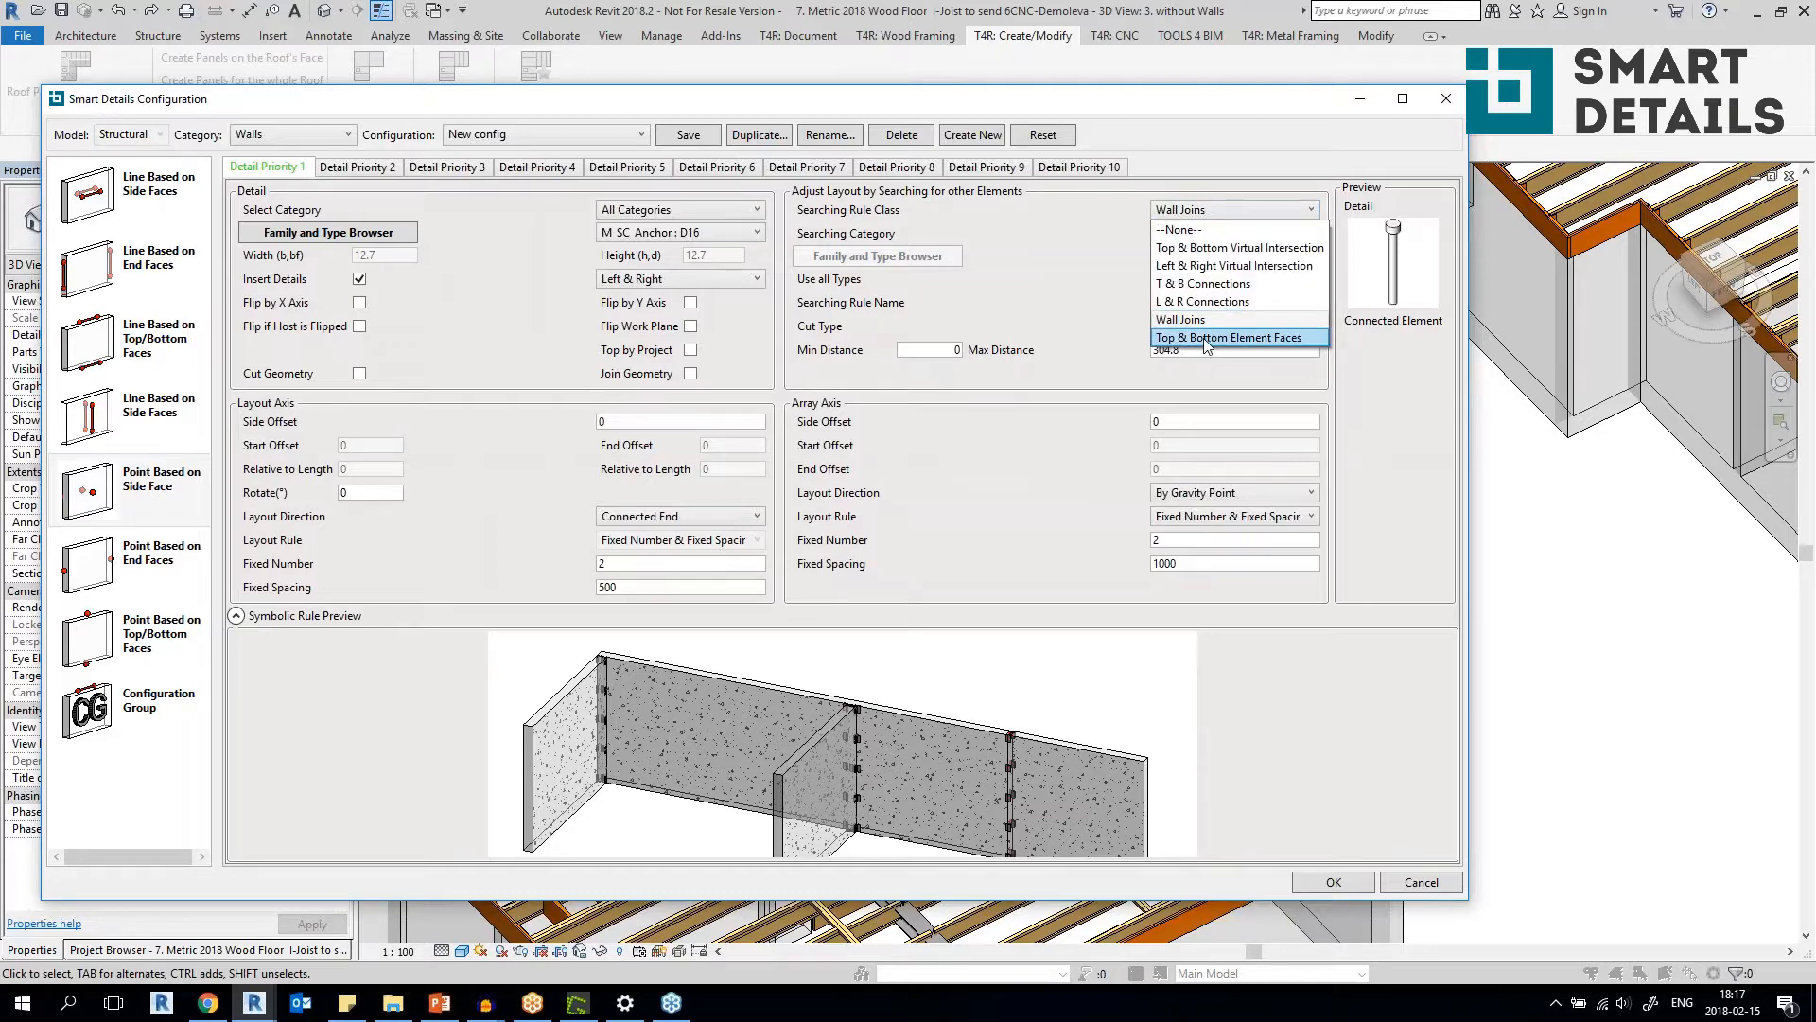
left_click(1203, 338)
left_click(1211, 209)
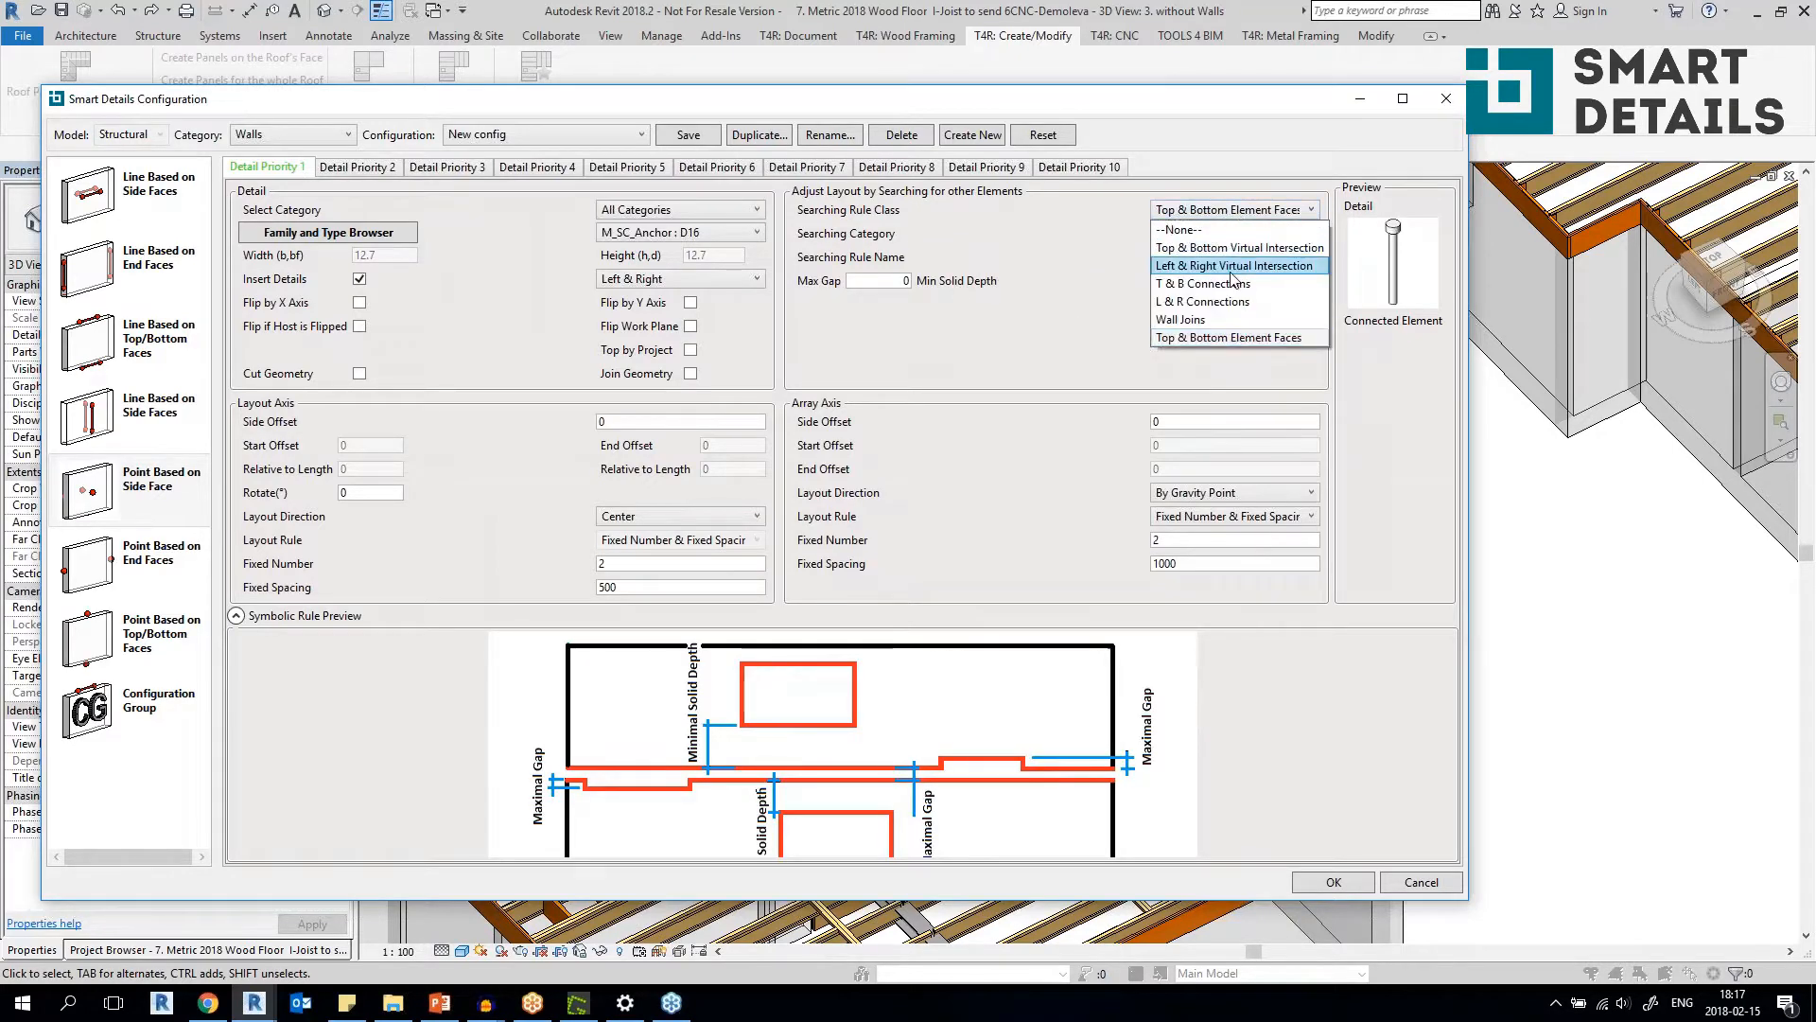
left_click(1229, 283)
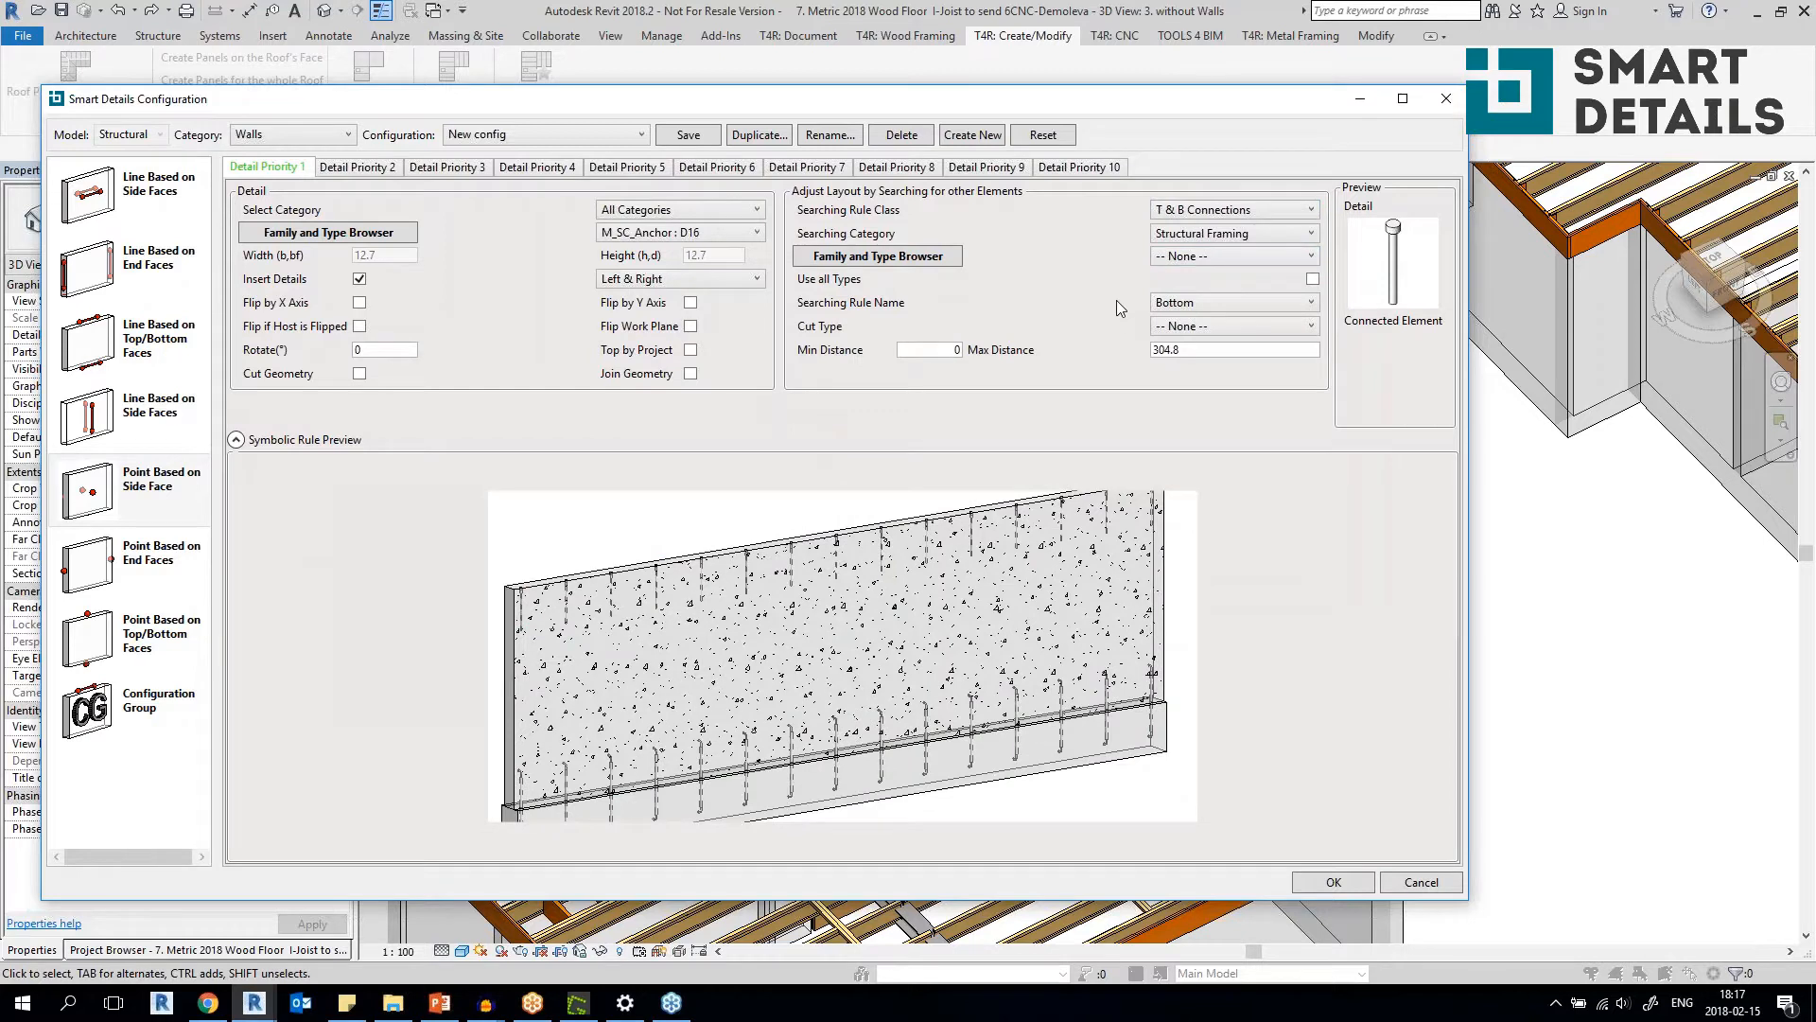
Keep New config selected, show its configuration groups, and toggle its assignment to the Walls group on and off.
left_click(530, 133)
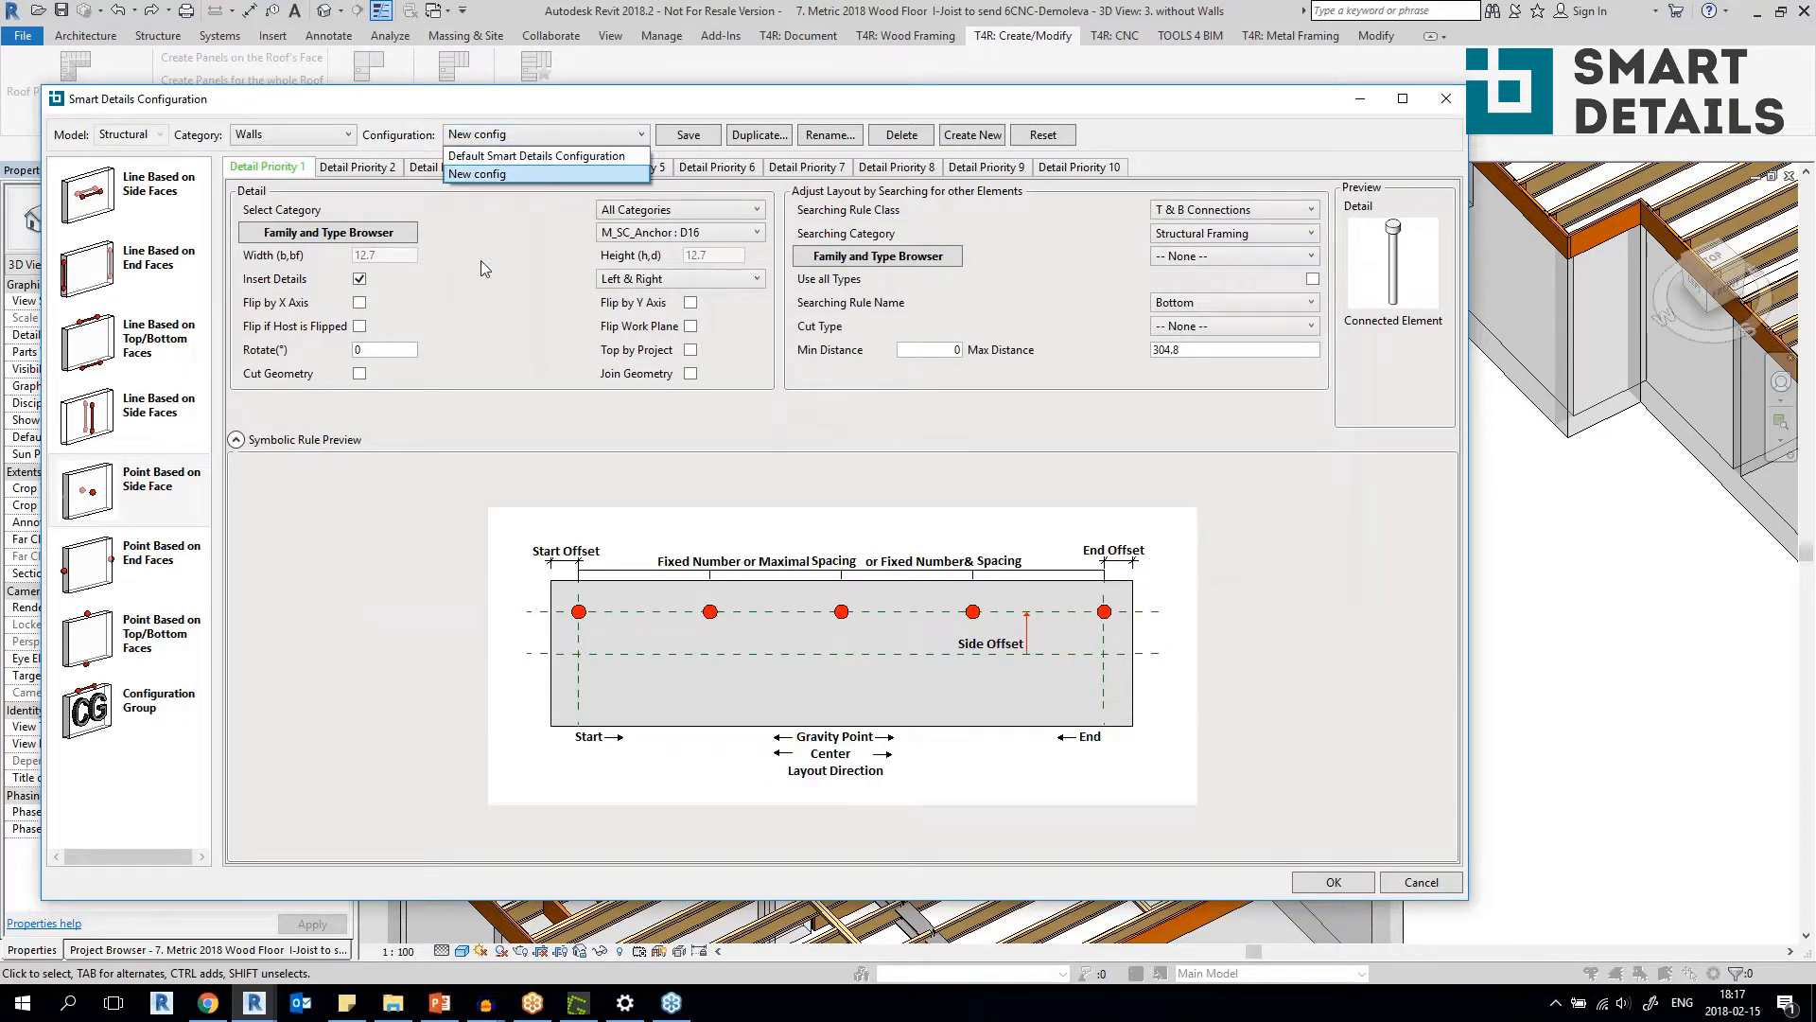
left_click(556, 173)
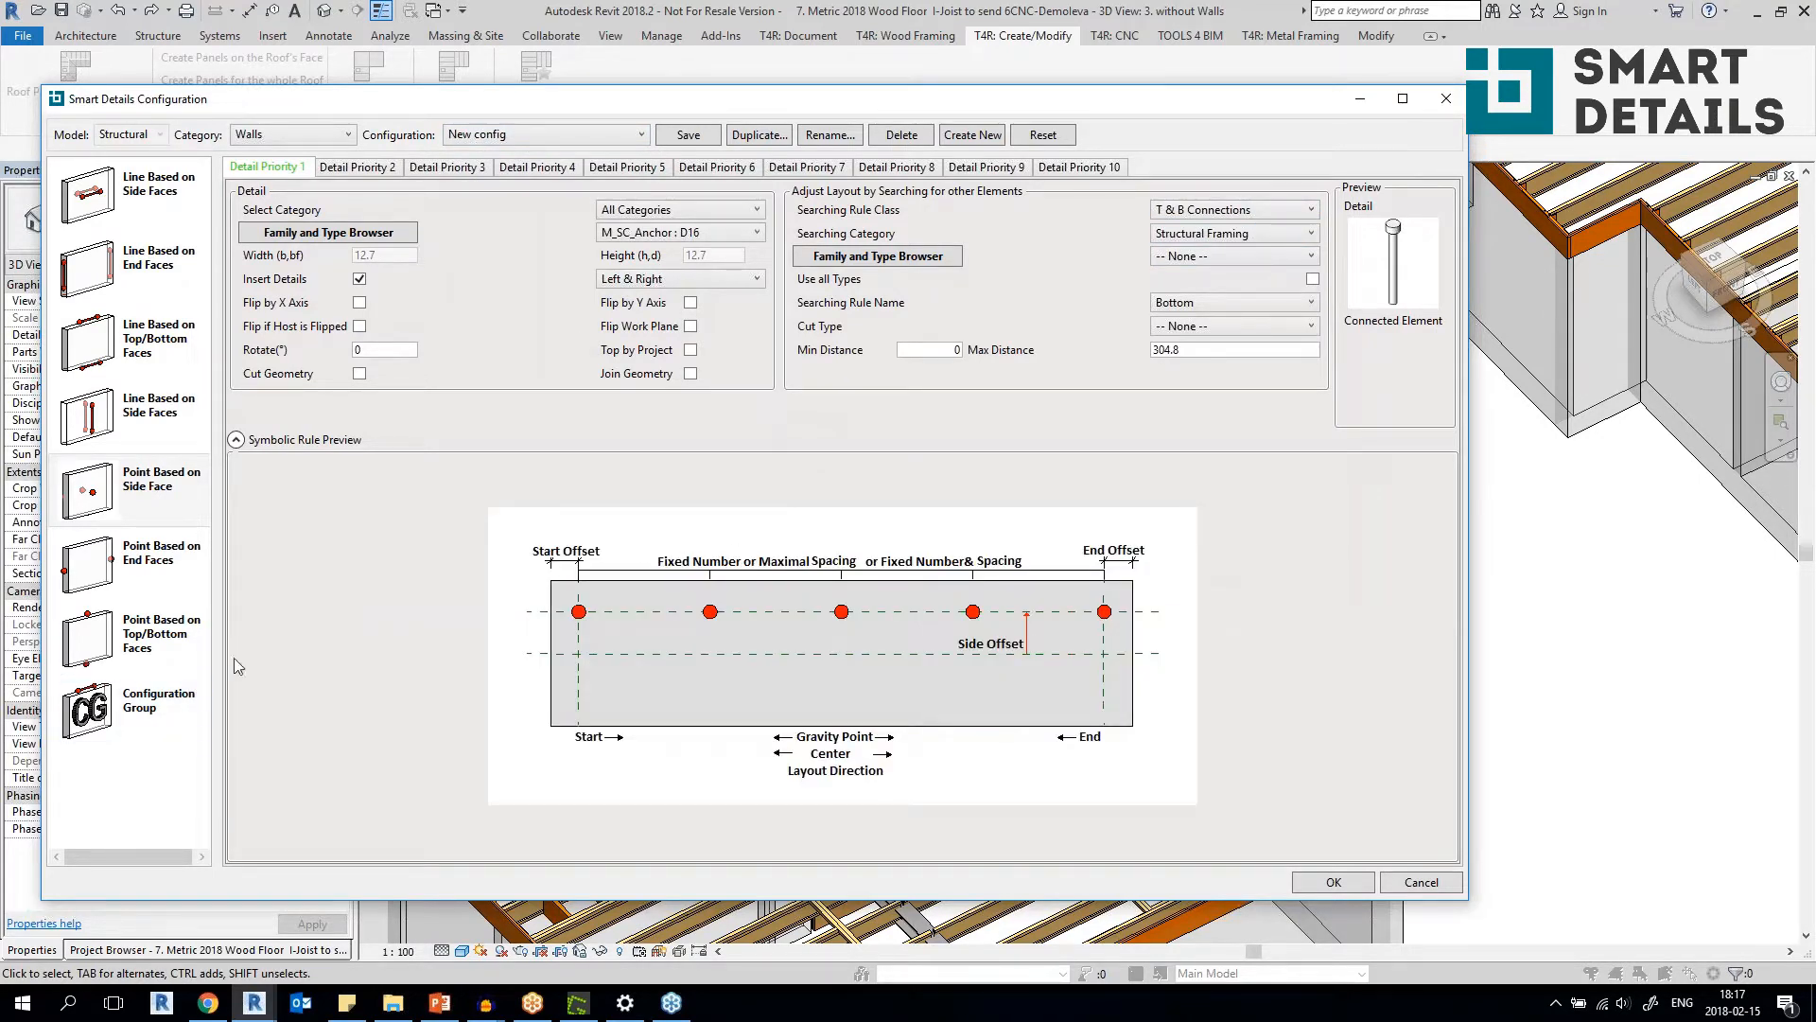
left_click(163, 702)
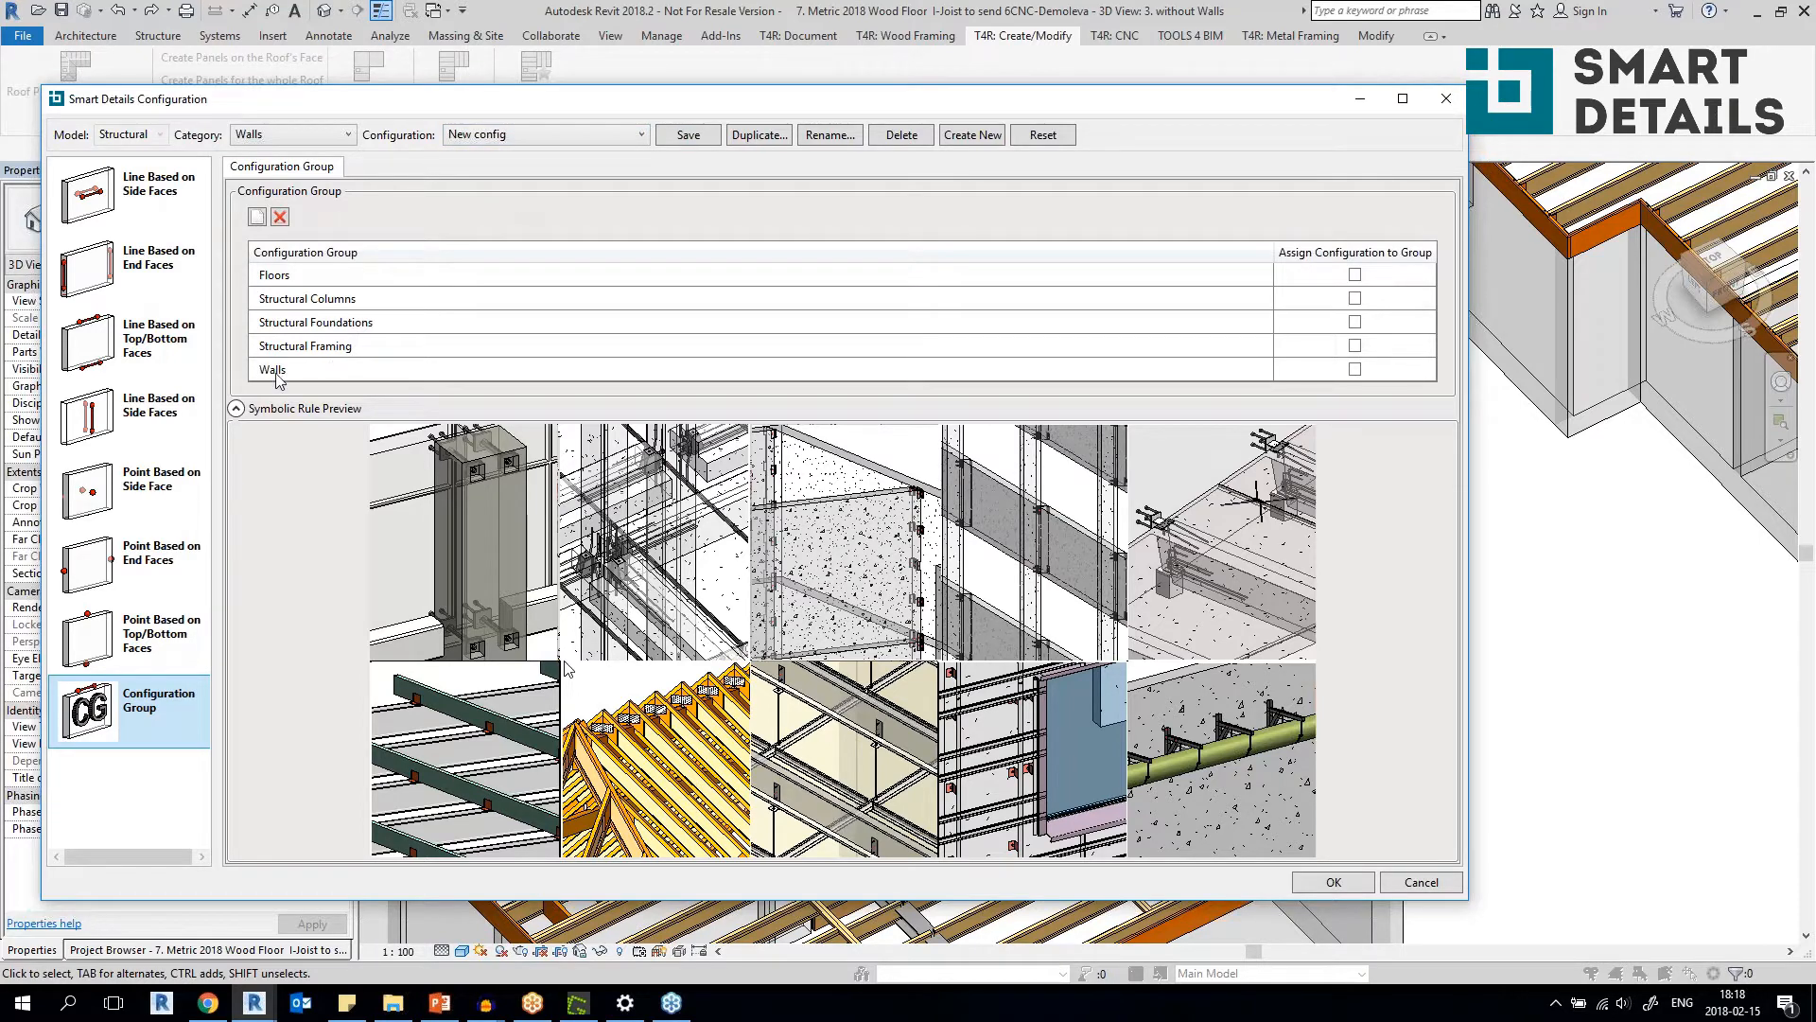
left_click(1355, 369)
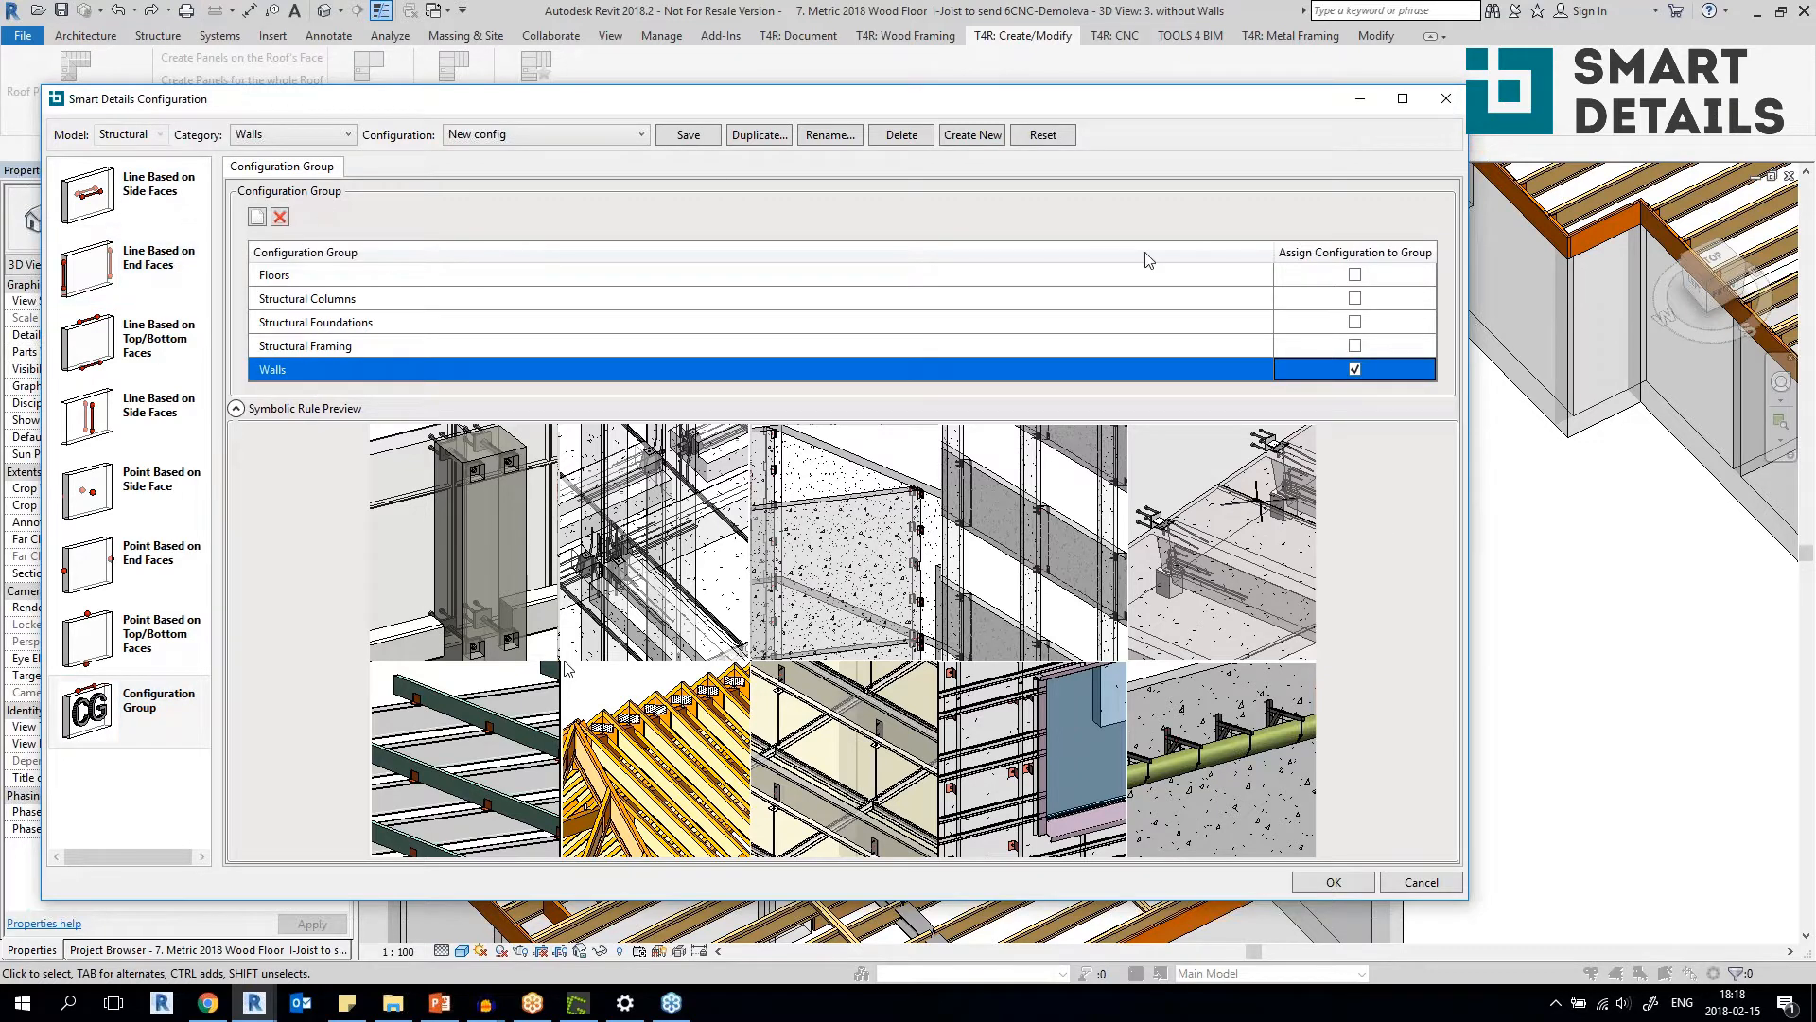
left_click(1355, 369)
Review the wall configuration's line-based settings for end and side faces and its point-based settings for end, top/bottom and side faces.
left_click(596, 136)
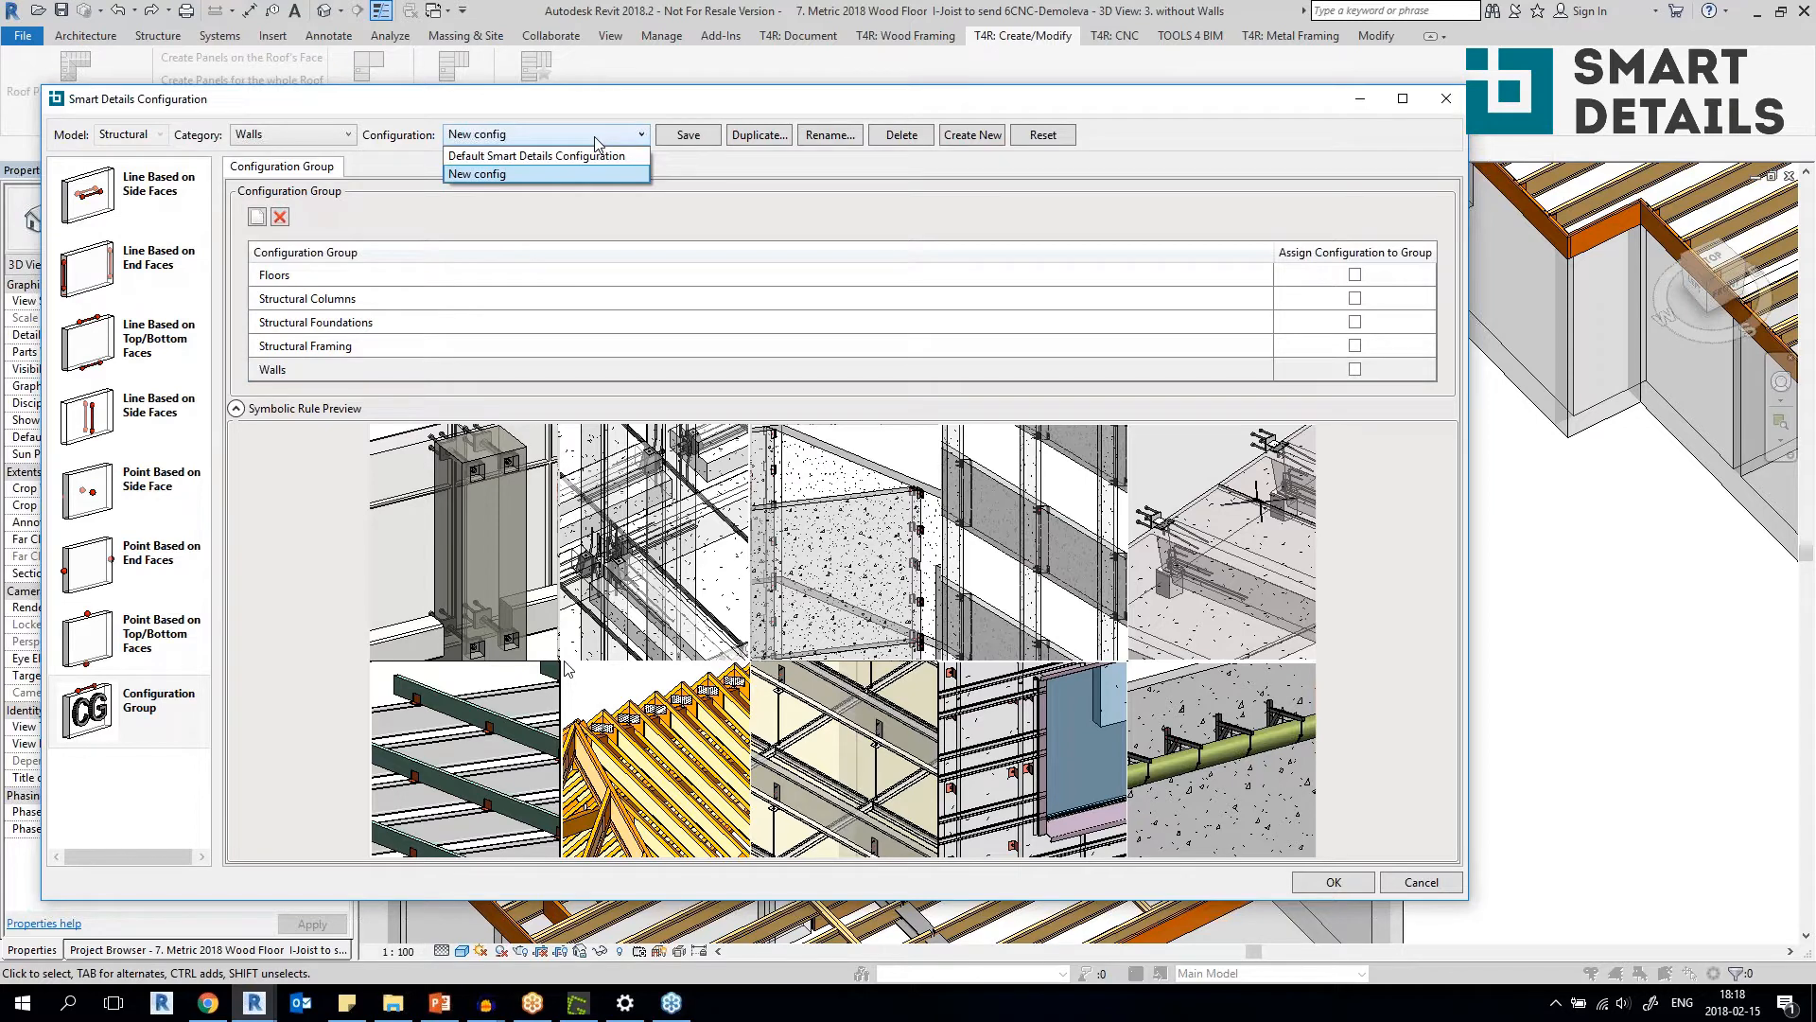
left_click(120, 194)
left_click(151, 265)
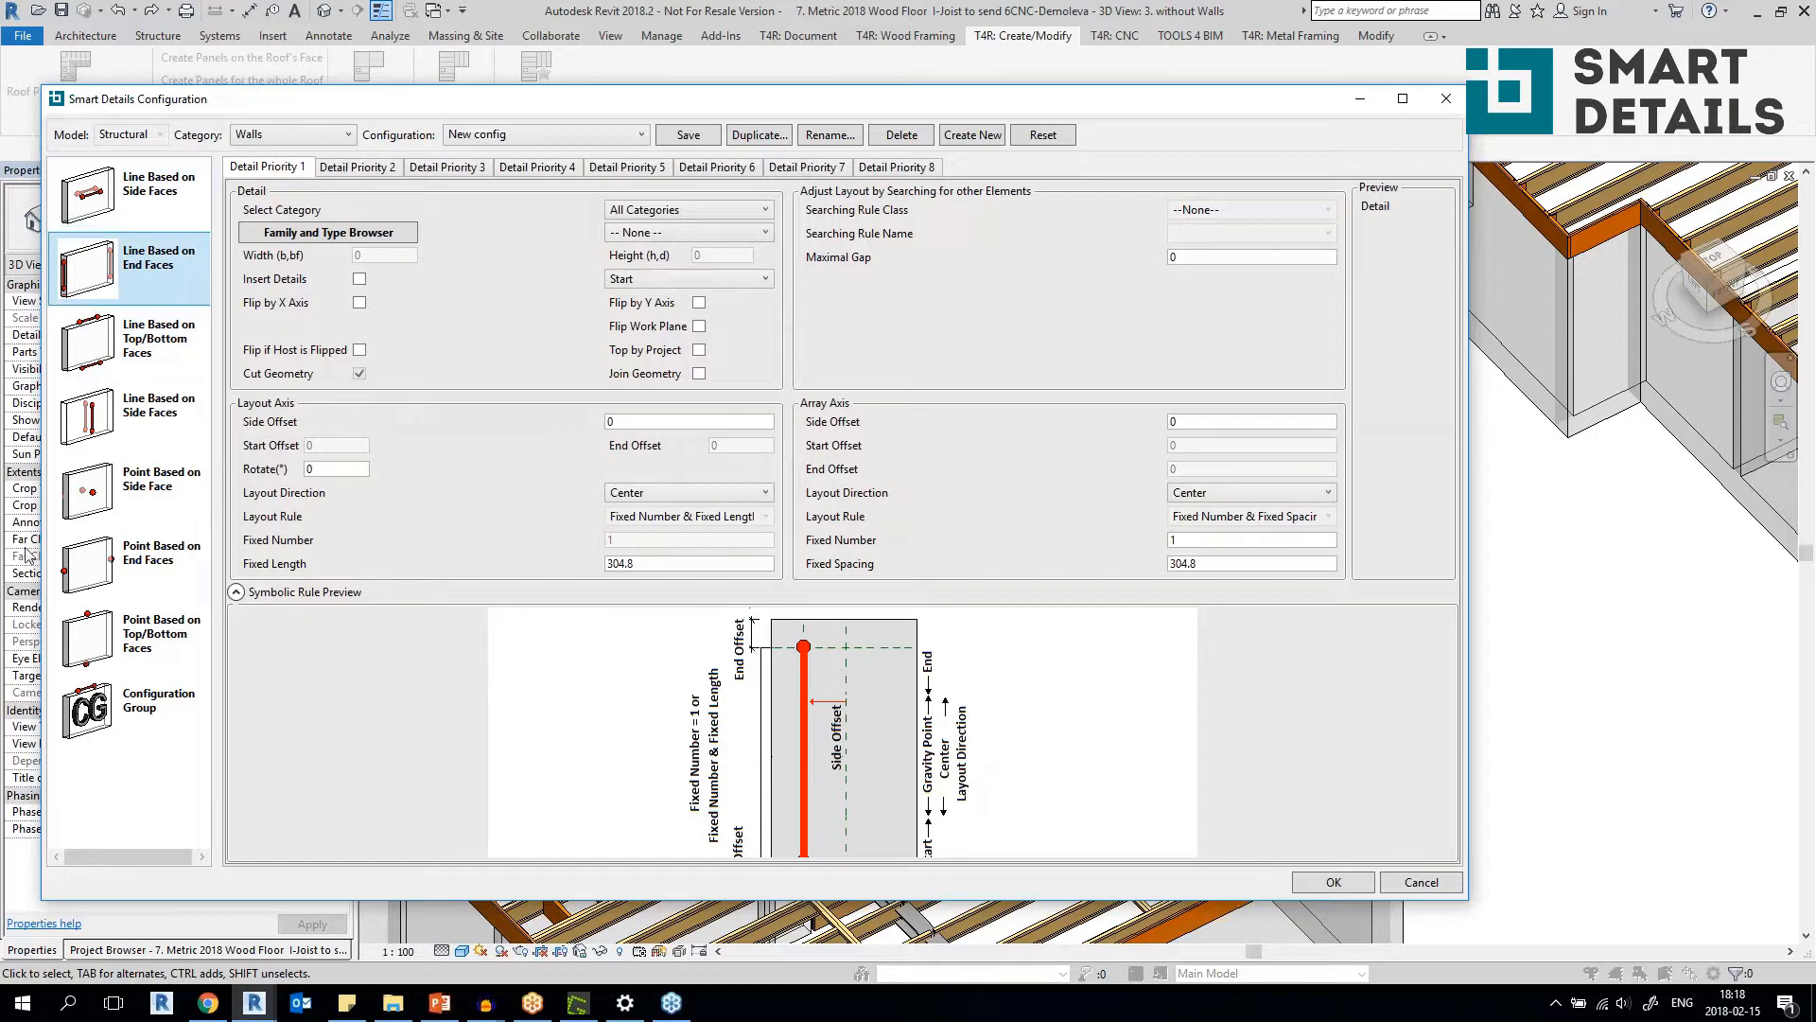
left_click(173, 572)
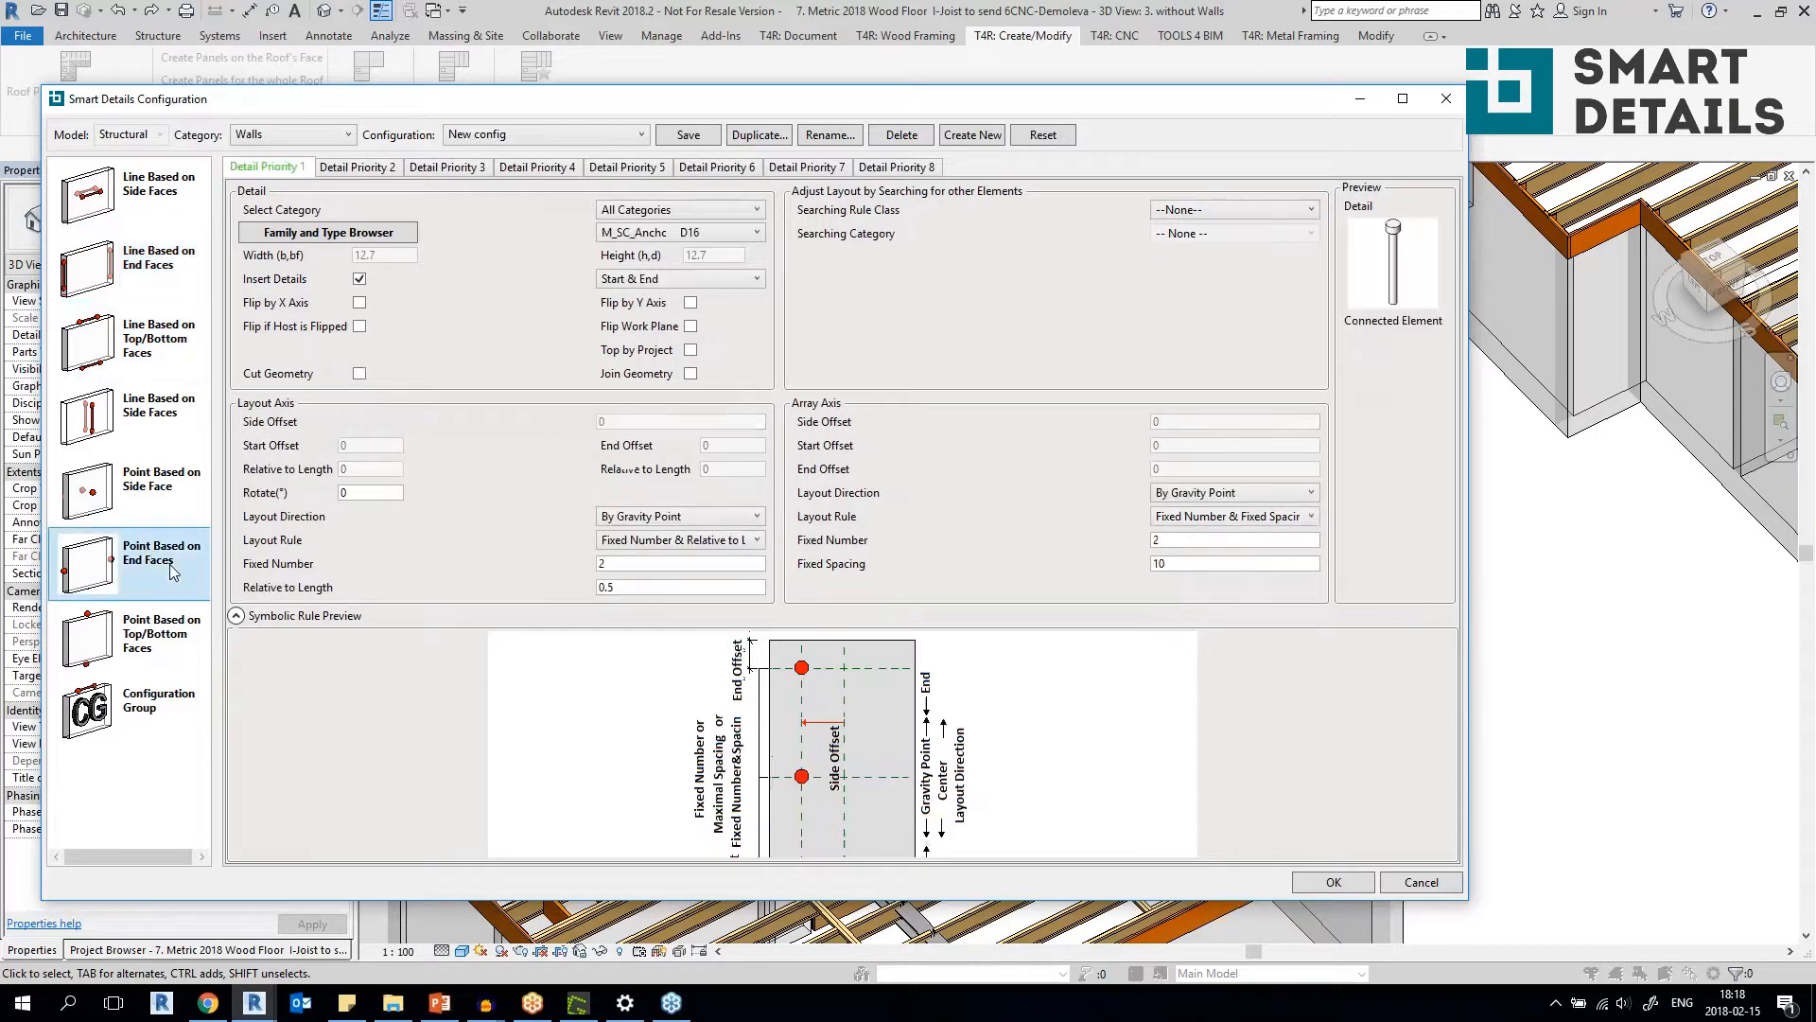
left_click(160, 652)
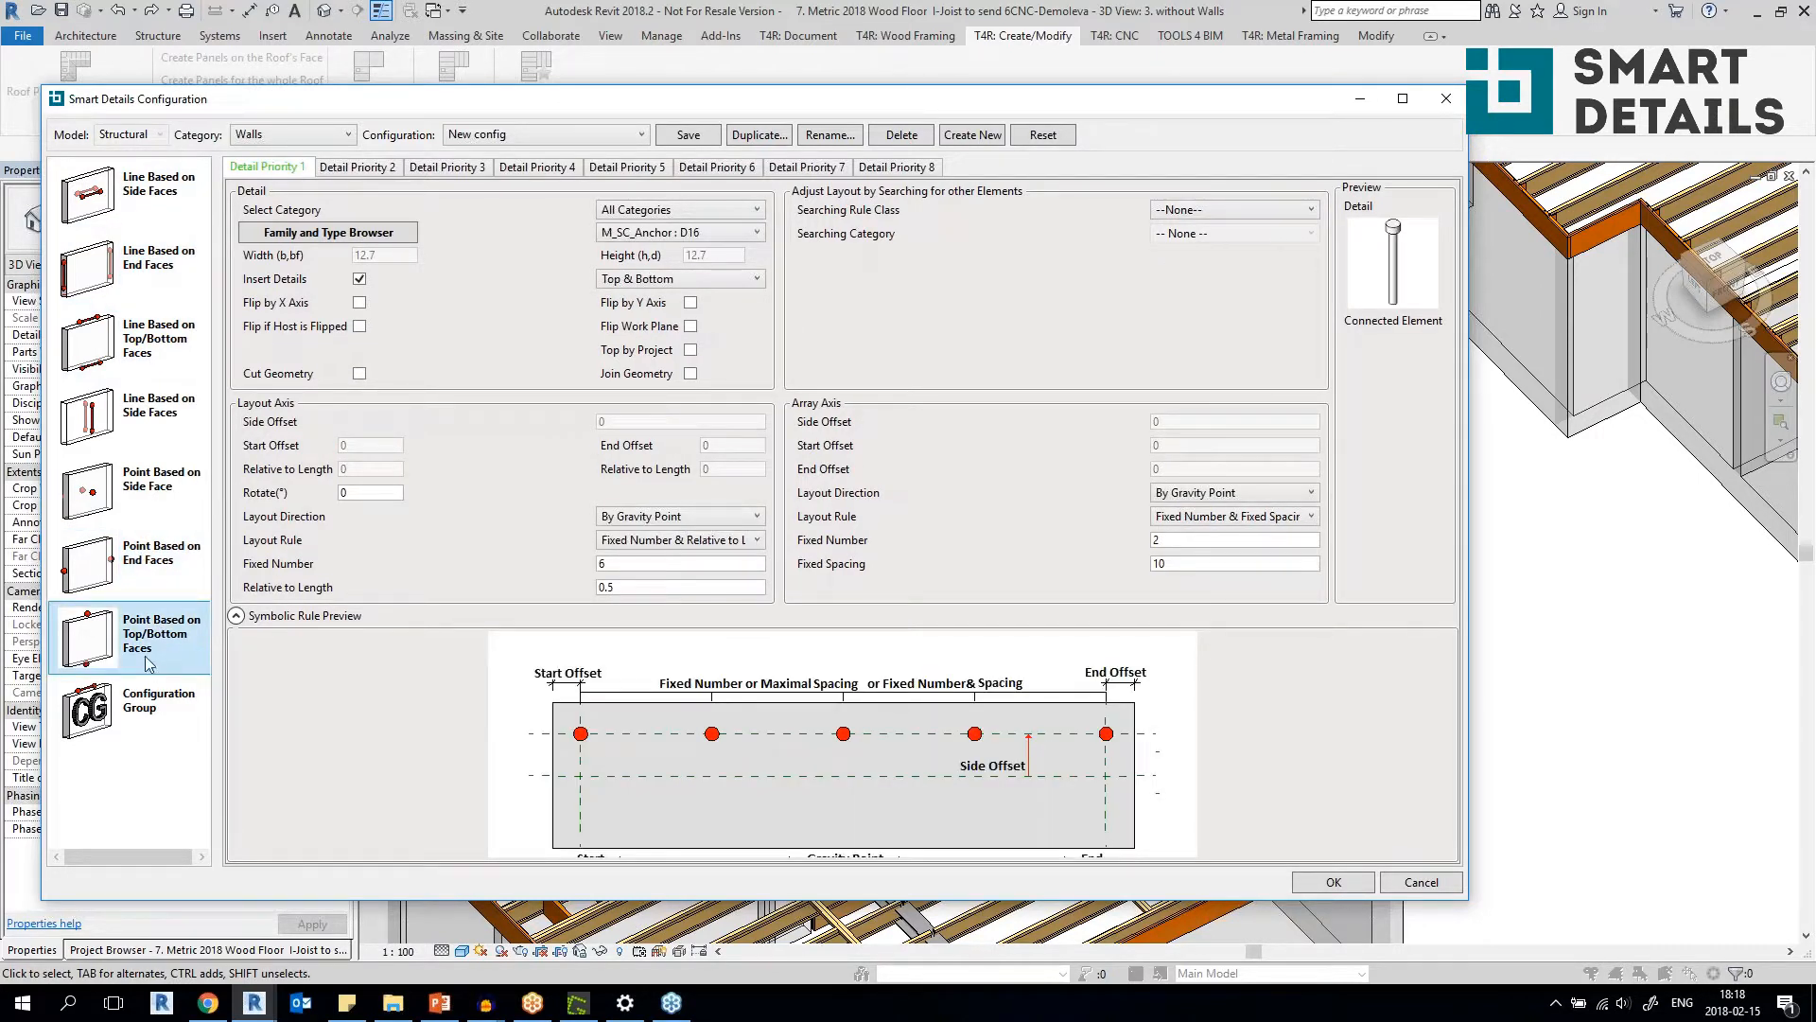
left_click(140, 410)
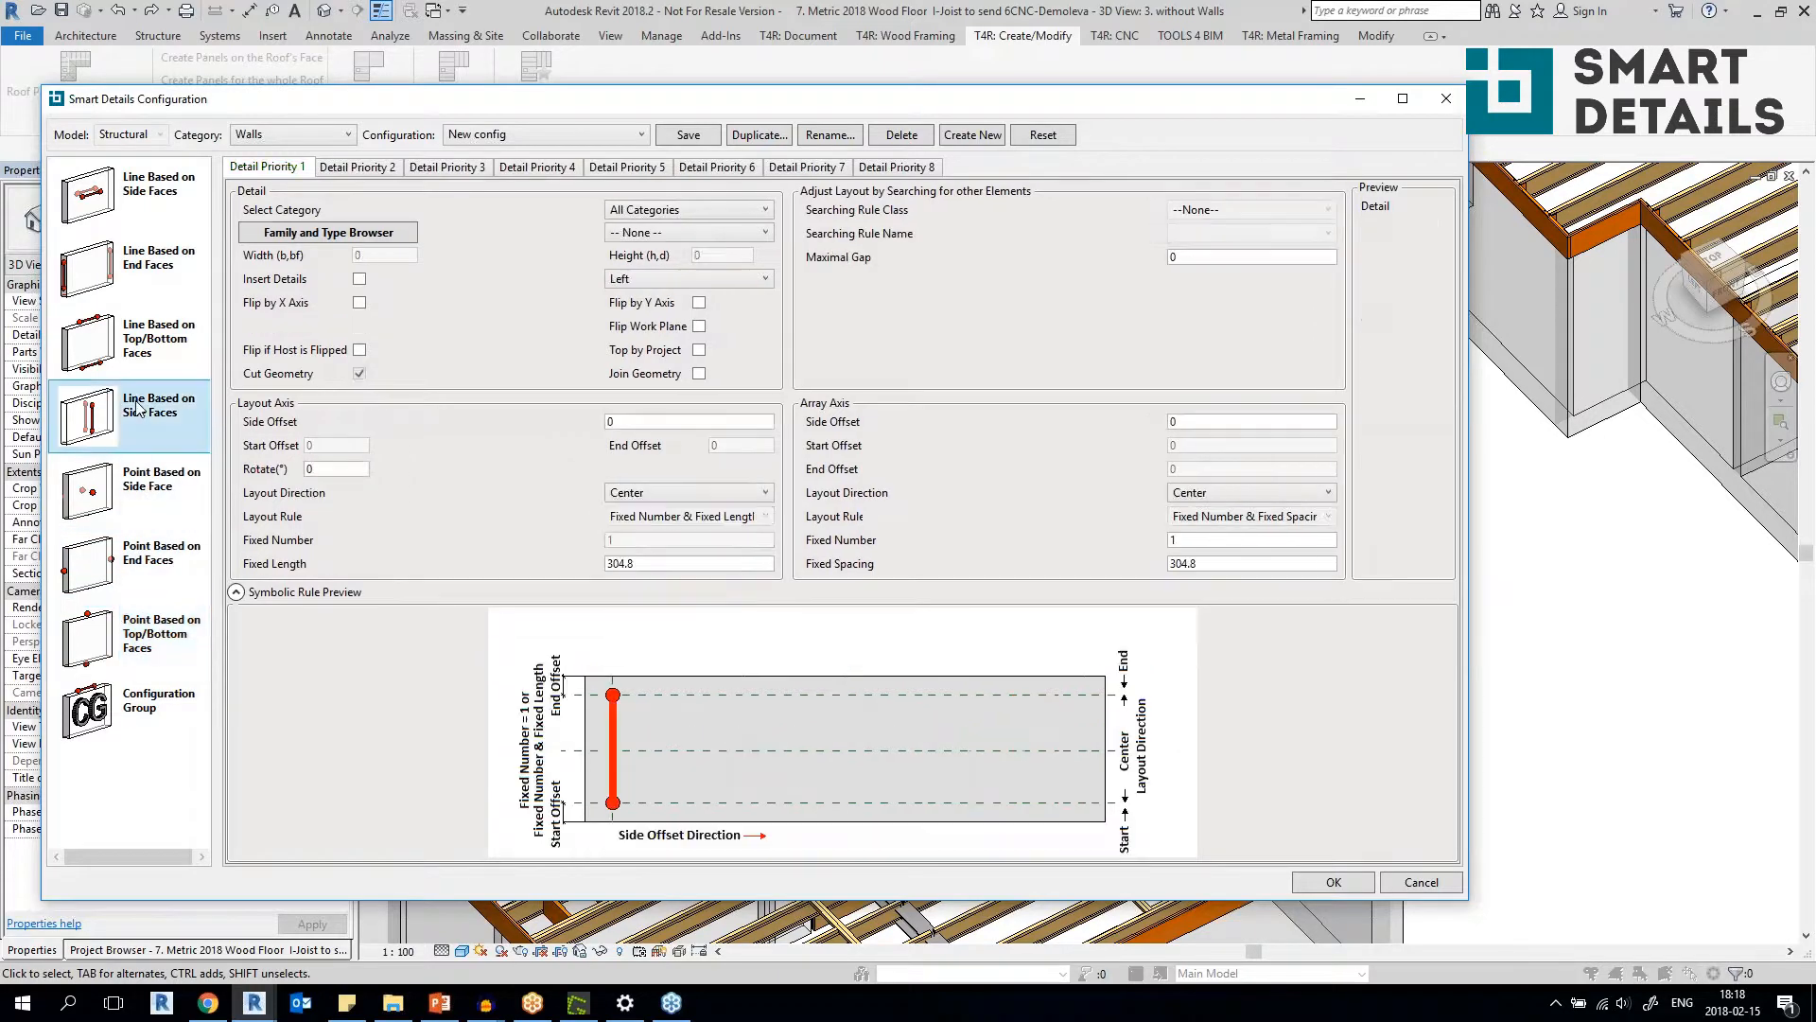
left_click(175, 500)
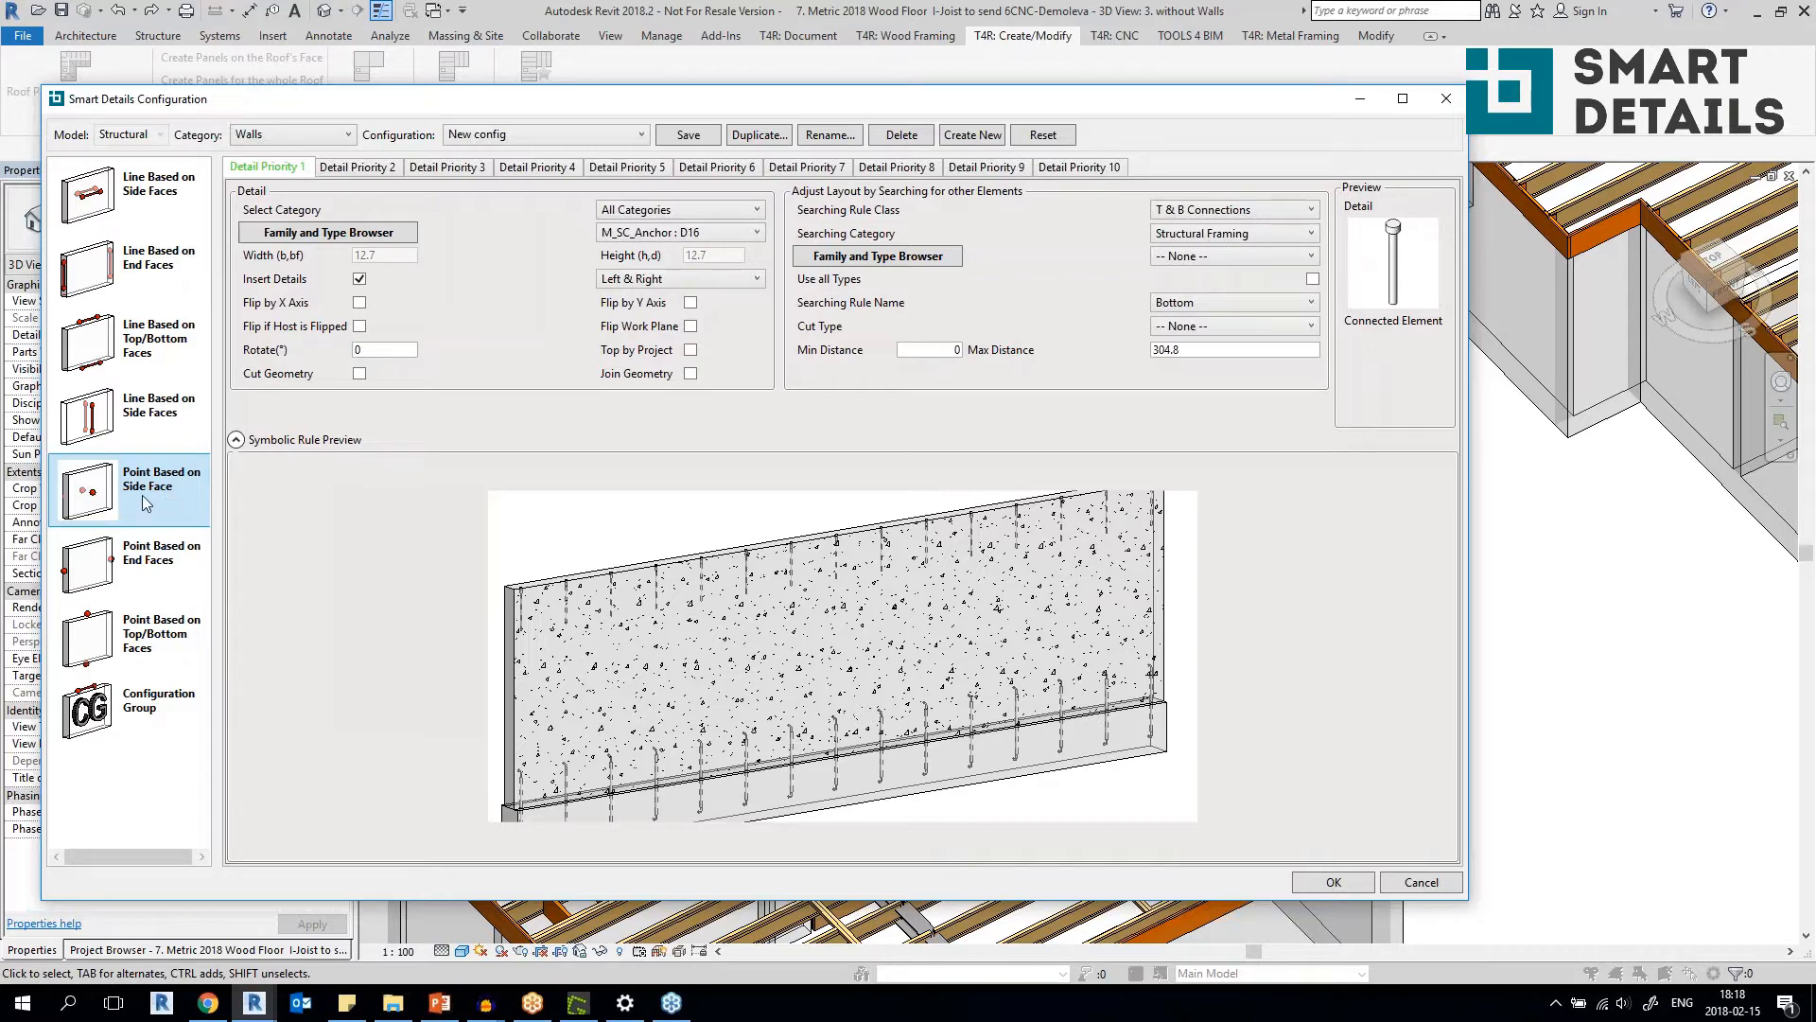
Compare the point-based detail settings for end, top/bottom and side faces, and close the Smart Details configuration without saving.
left_click(137, 563)
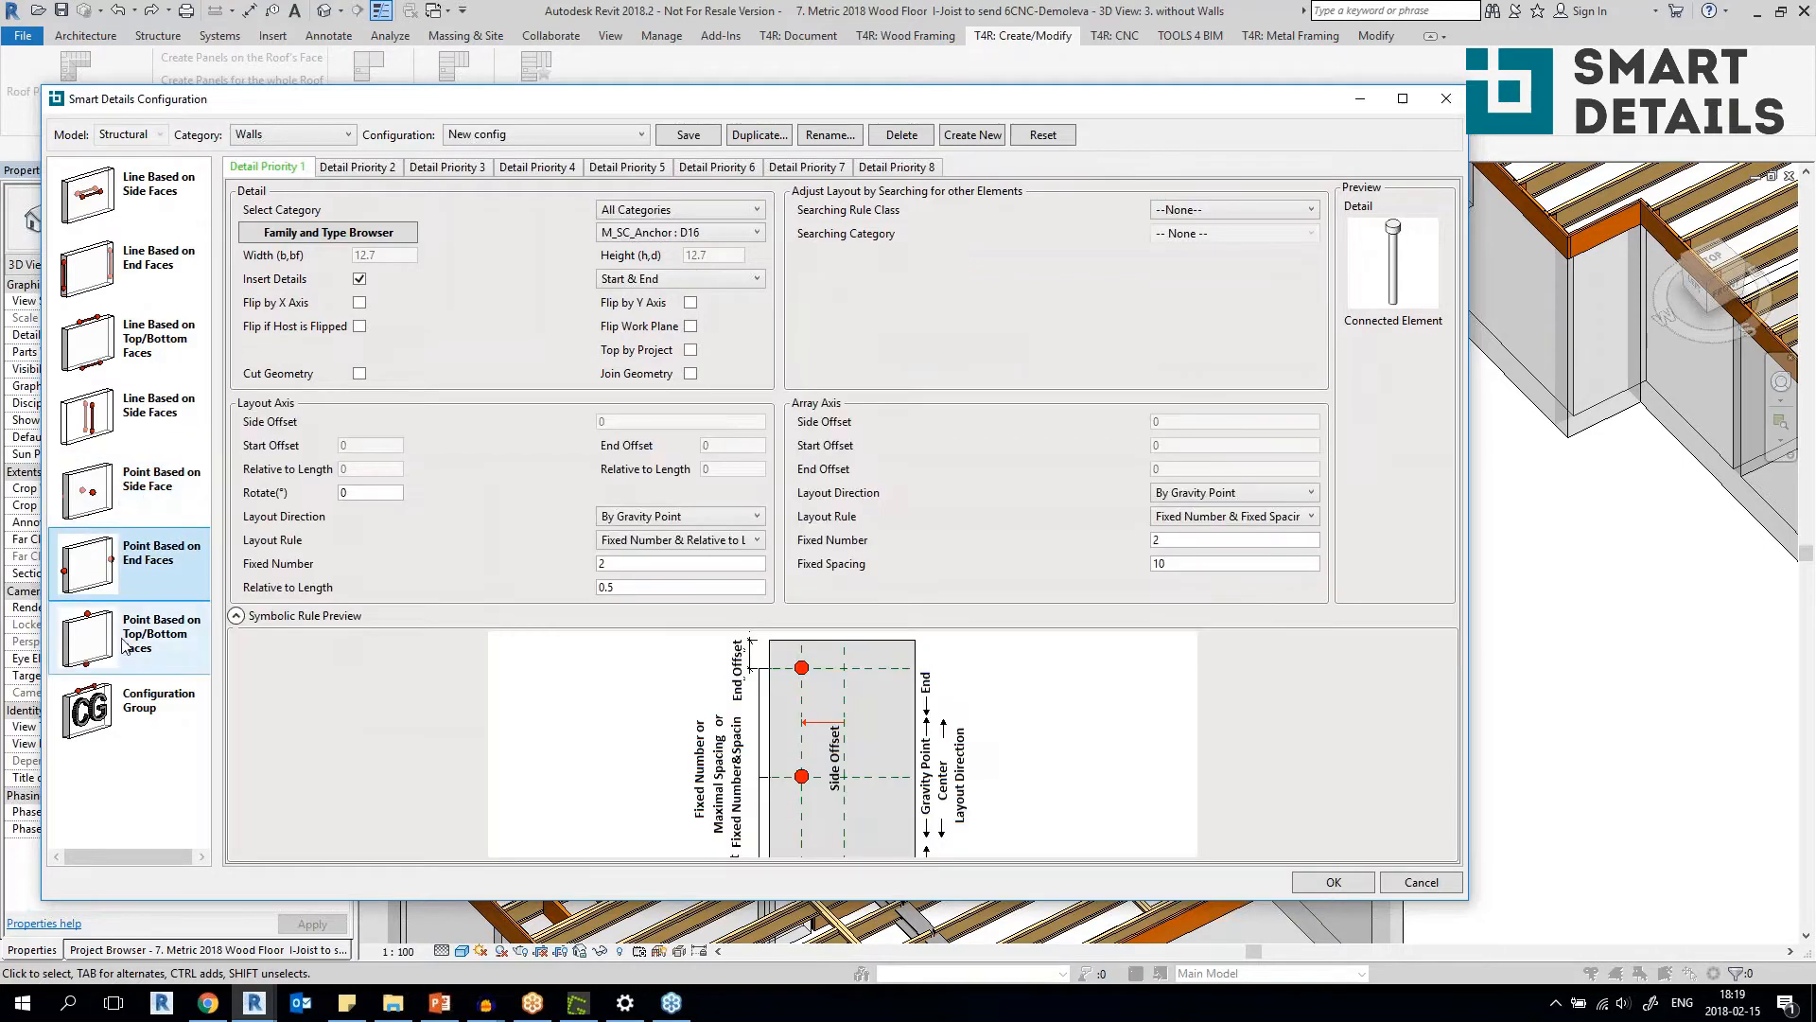
left_click(126, 646)
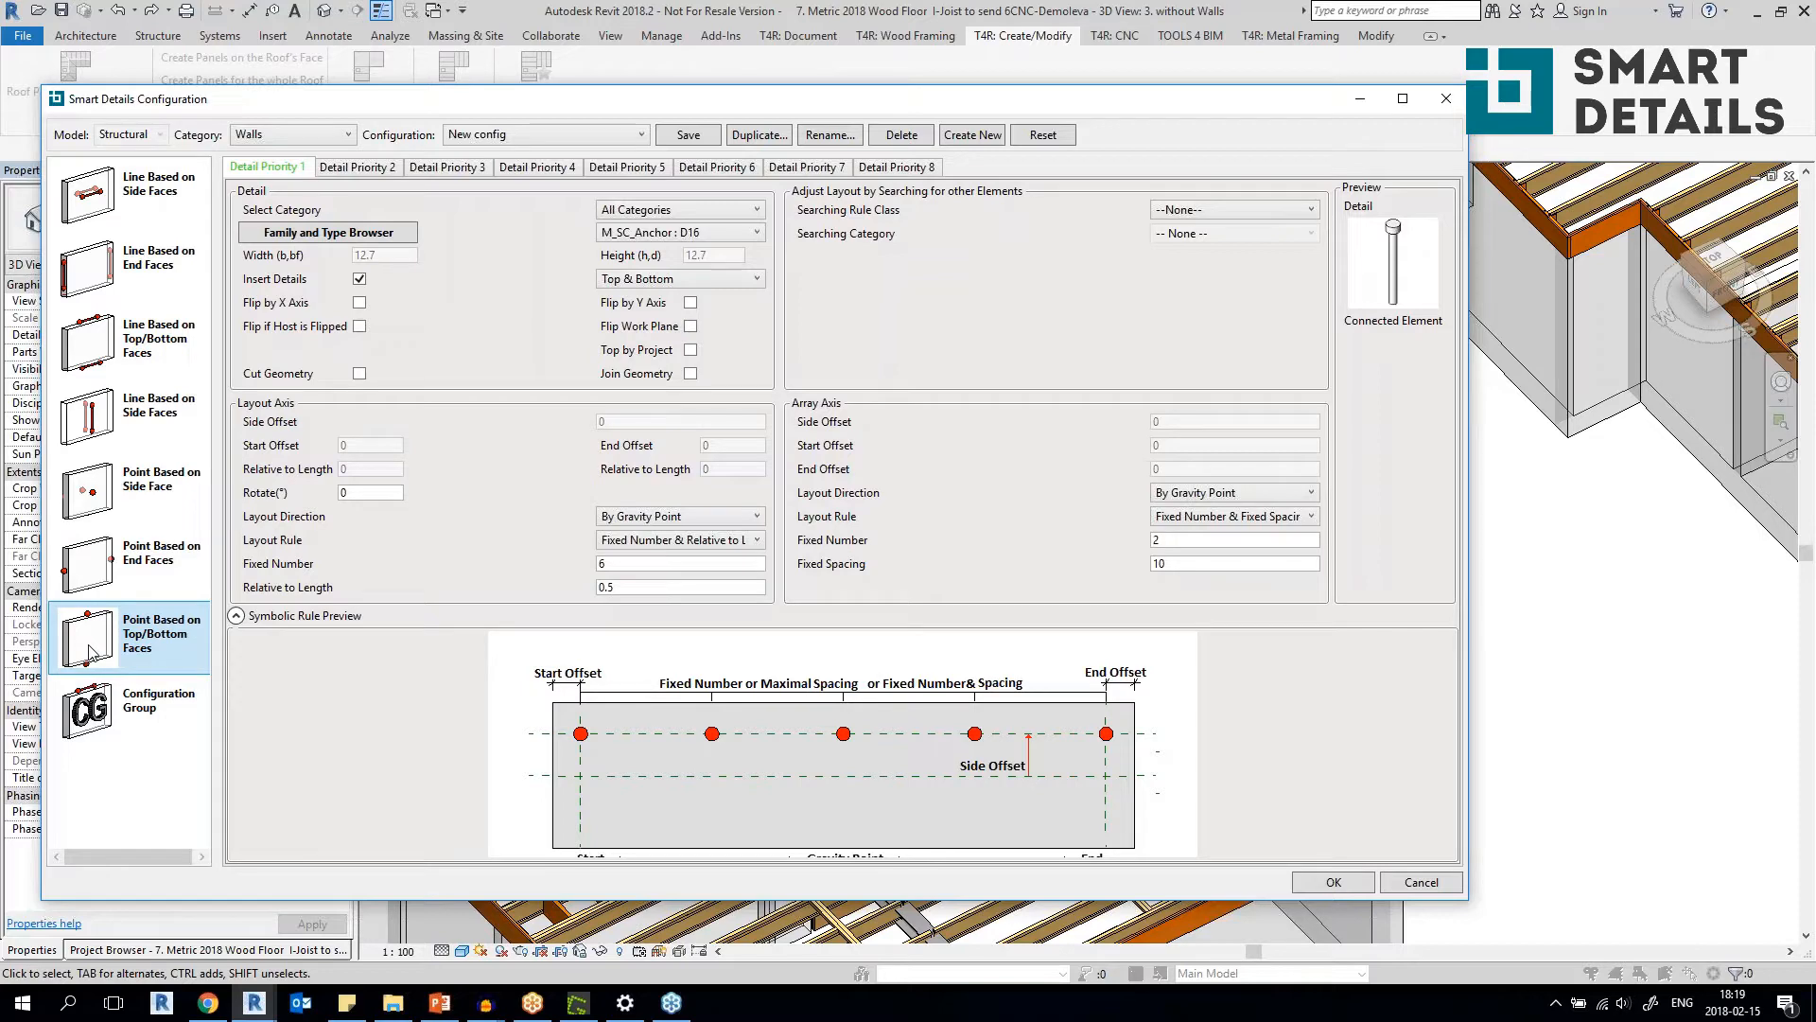
left_click(85, 586)
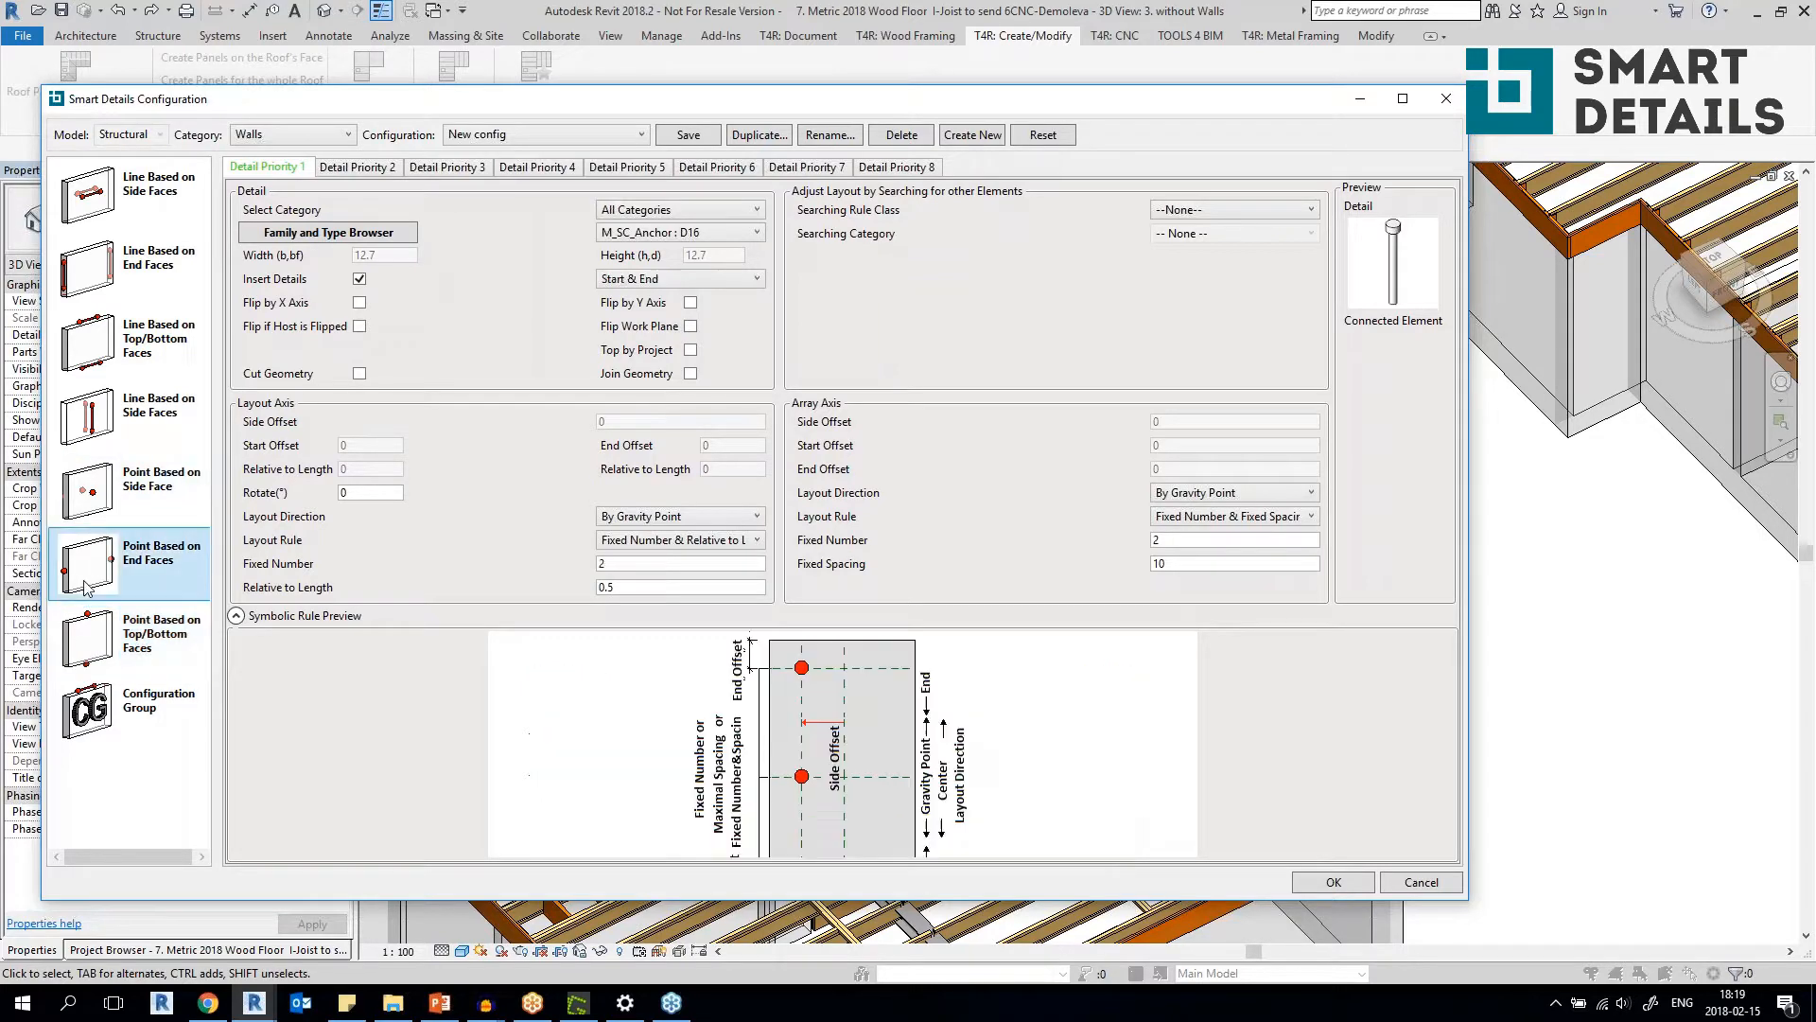
left_click(115, 512)
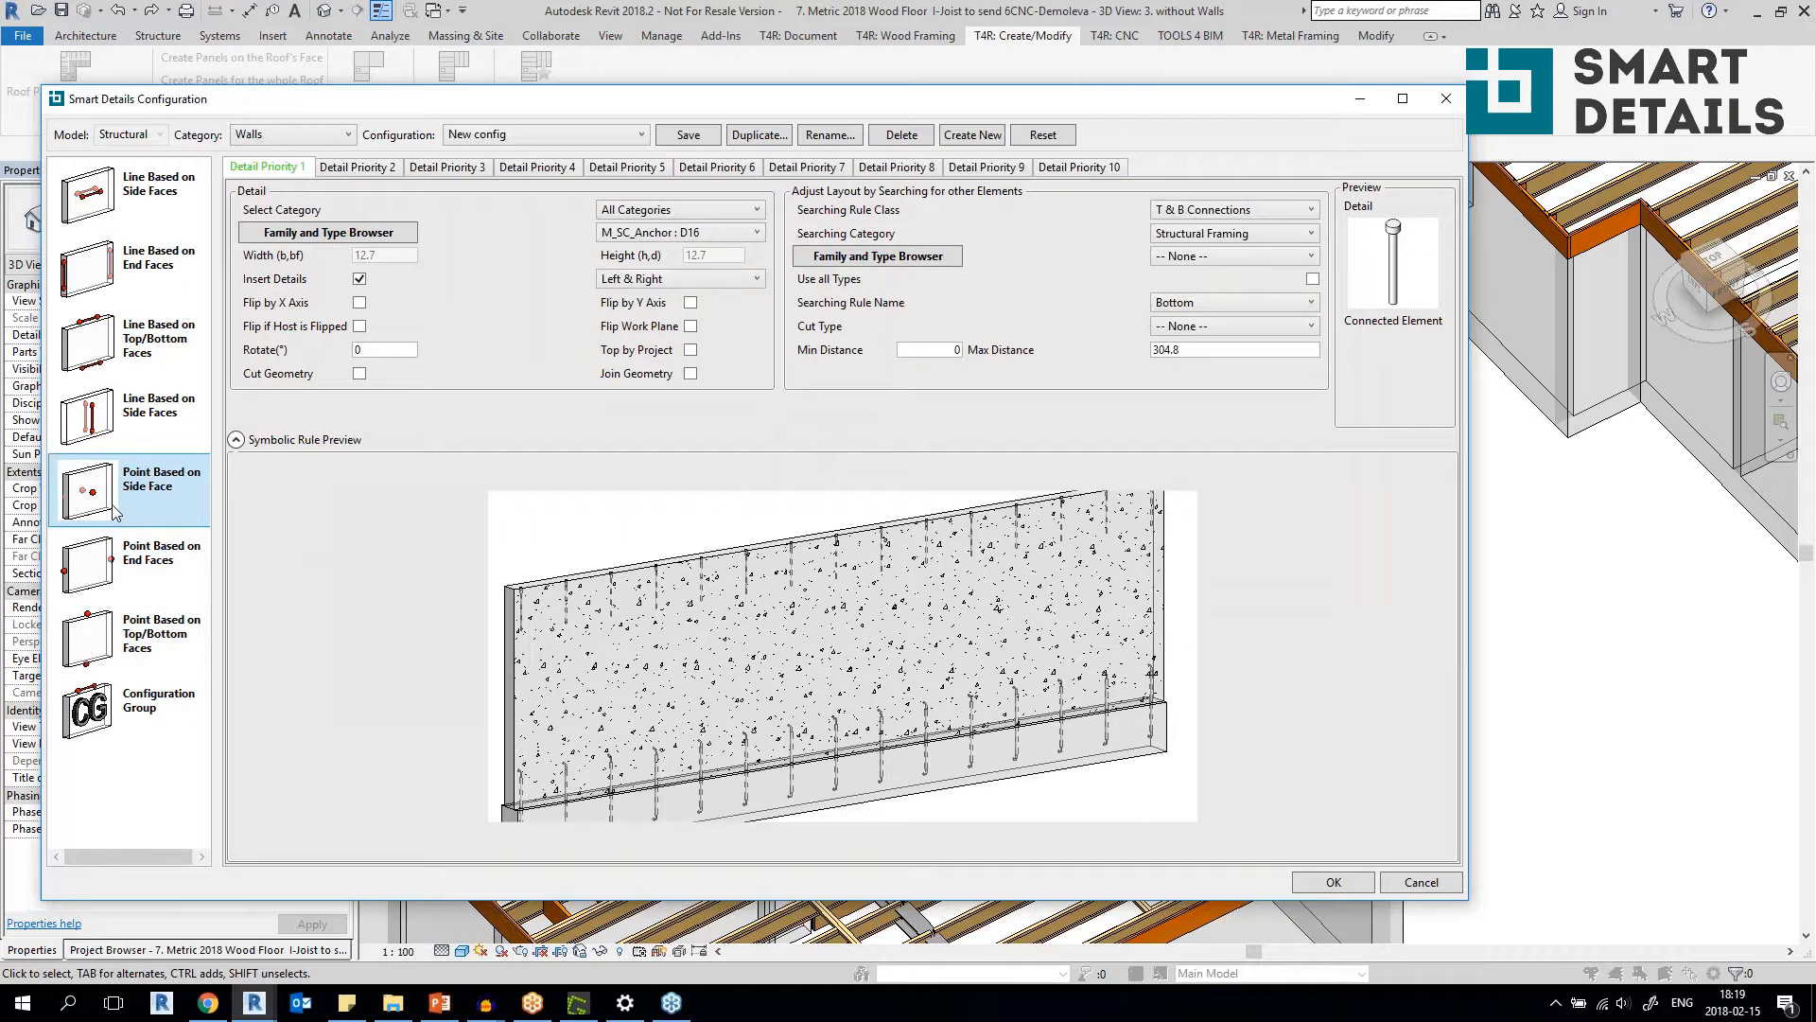
left_click(133, 560)
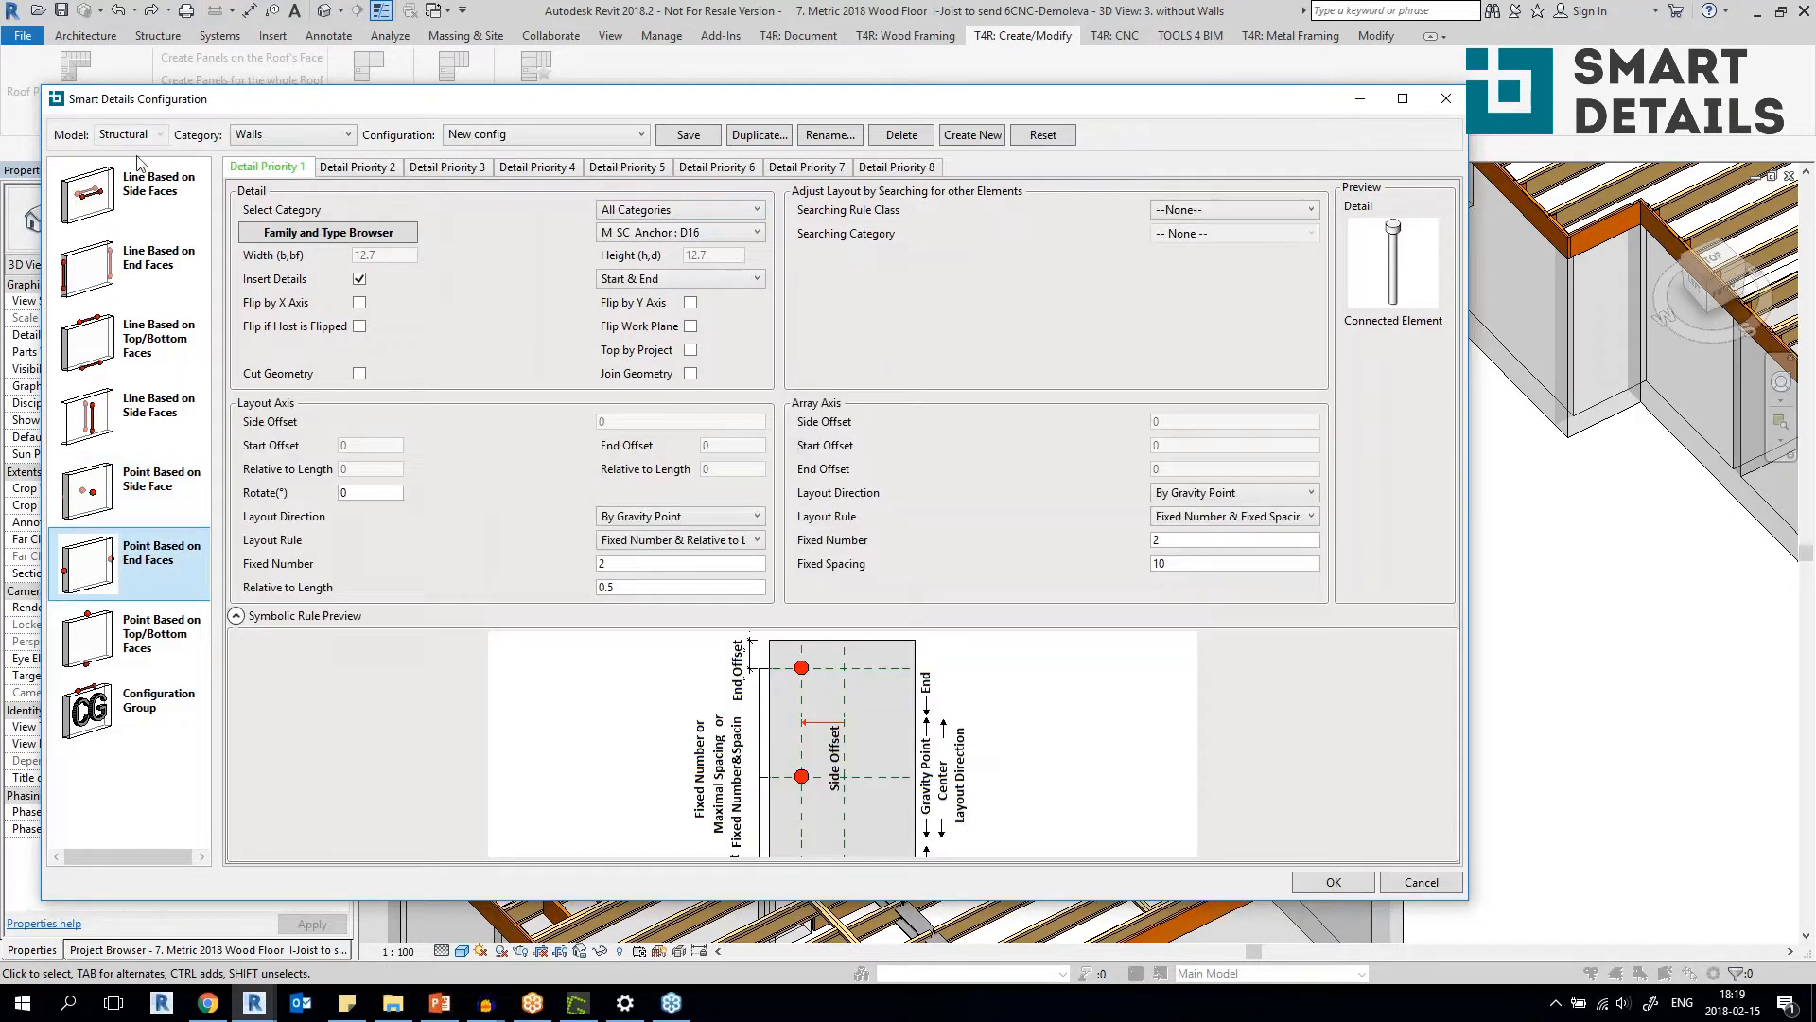
left_click(1445, 98)
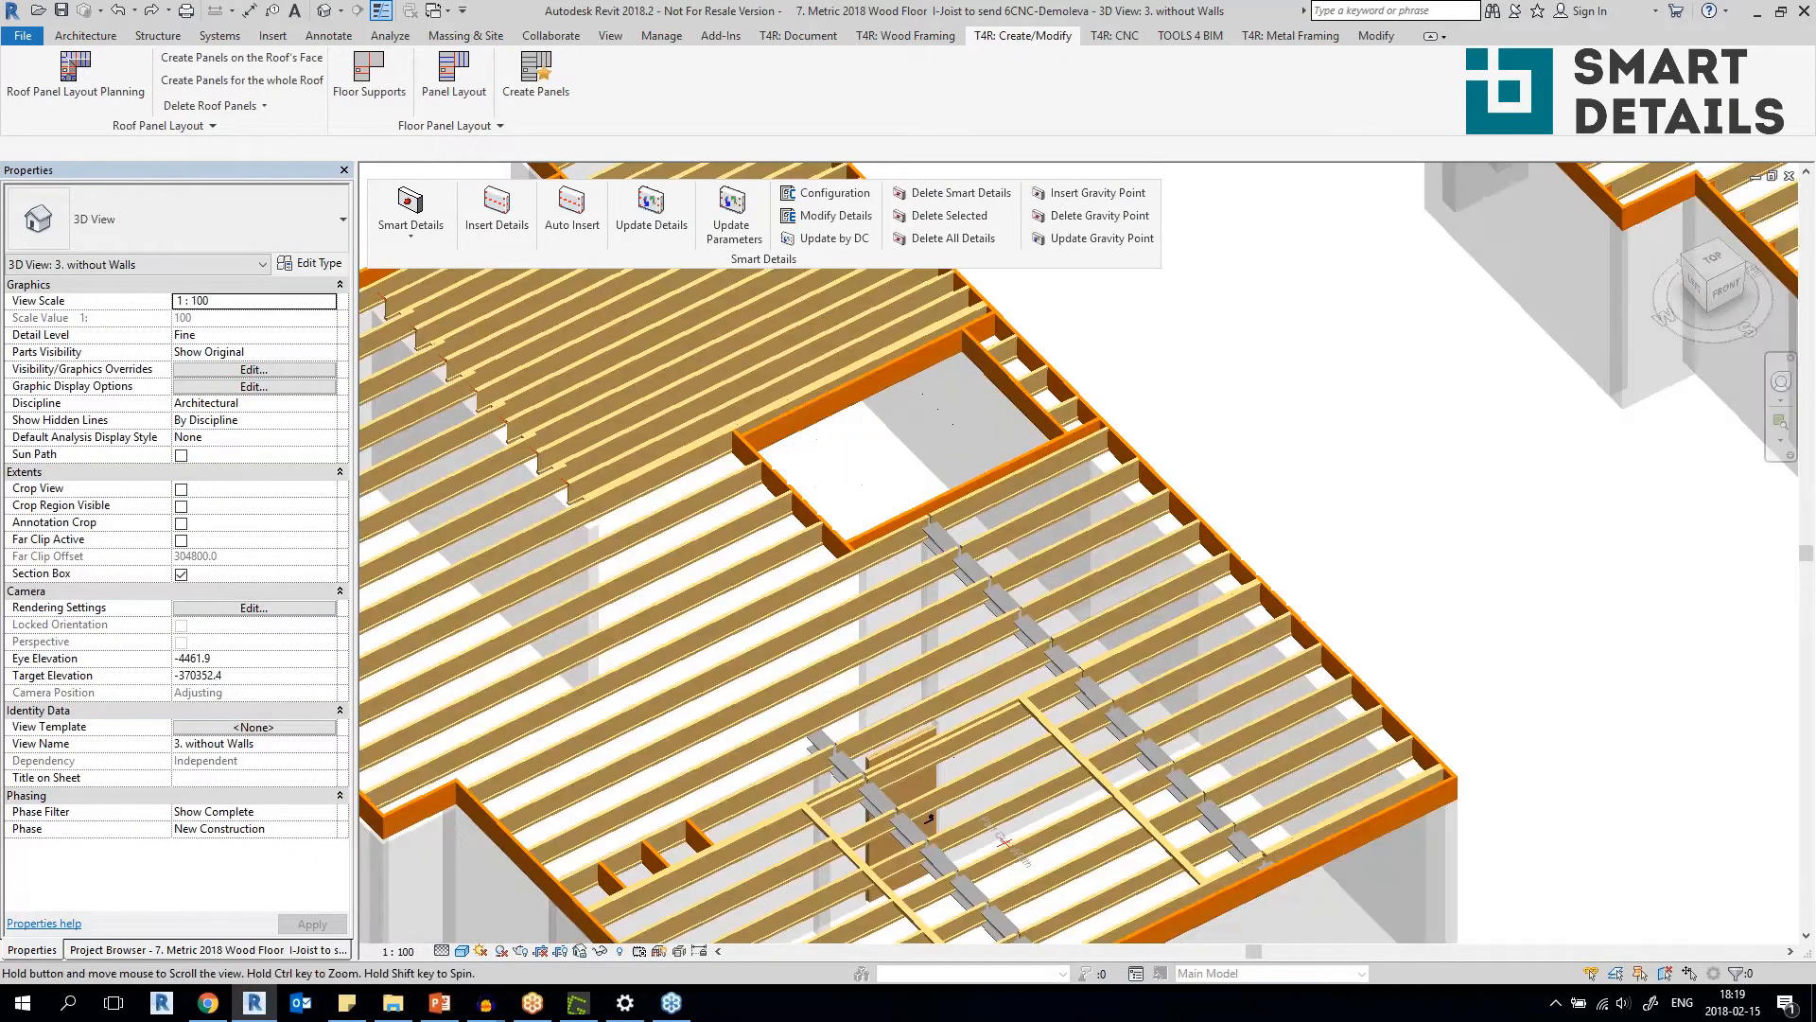
Review the Structural Framing configurations in Smart Details, switch to Floor I-Joists Connections inlc HEB_Hunton-I, and close the configuration without saving.
left_click(826, 192)
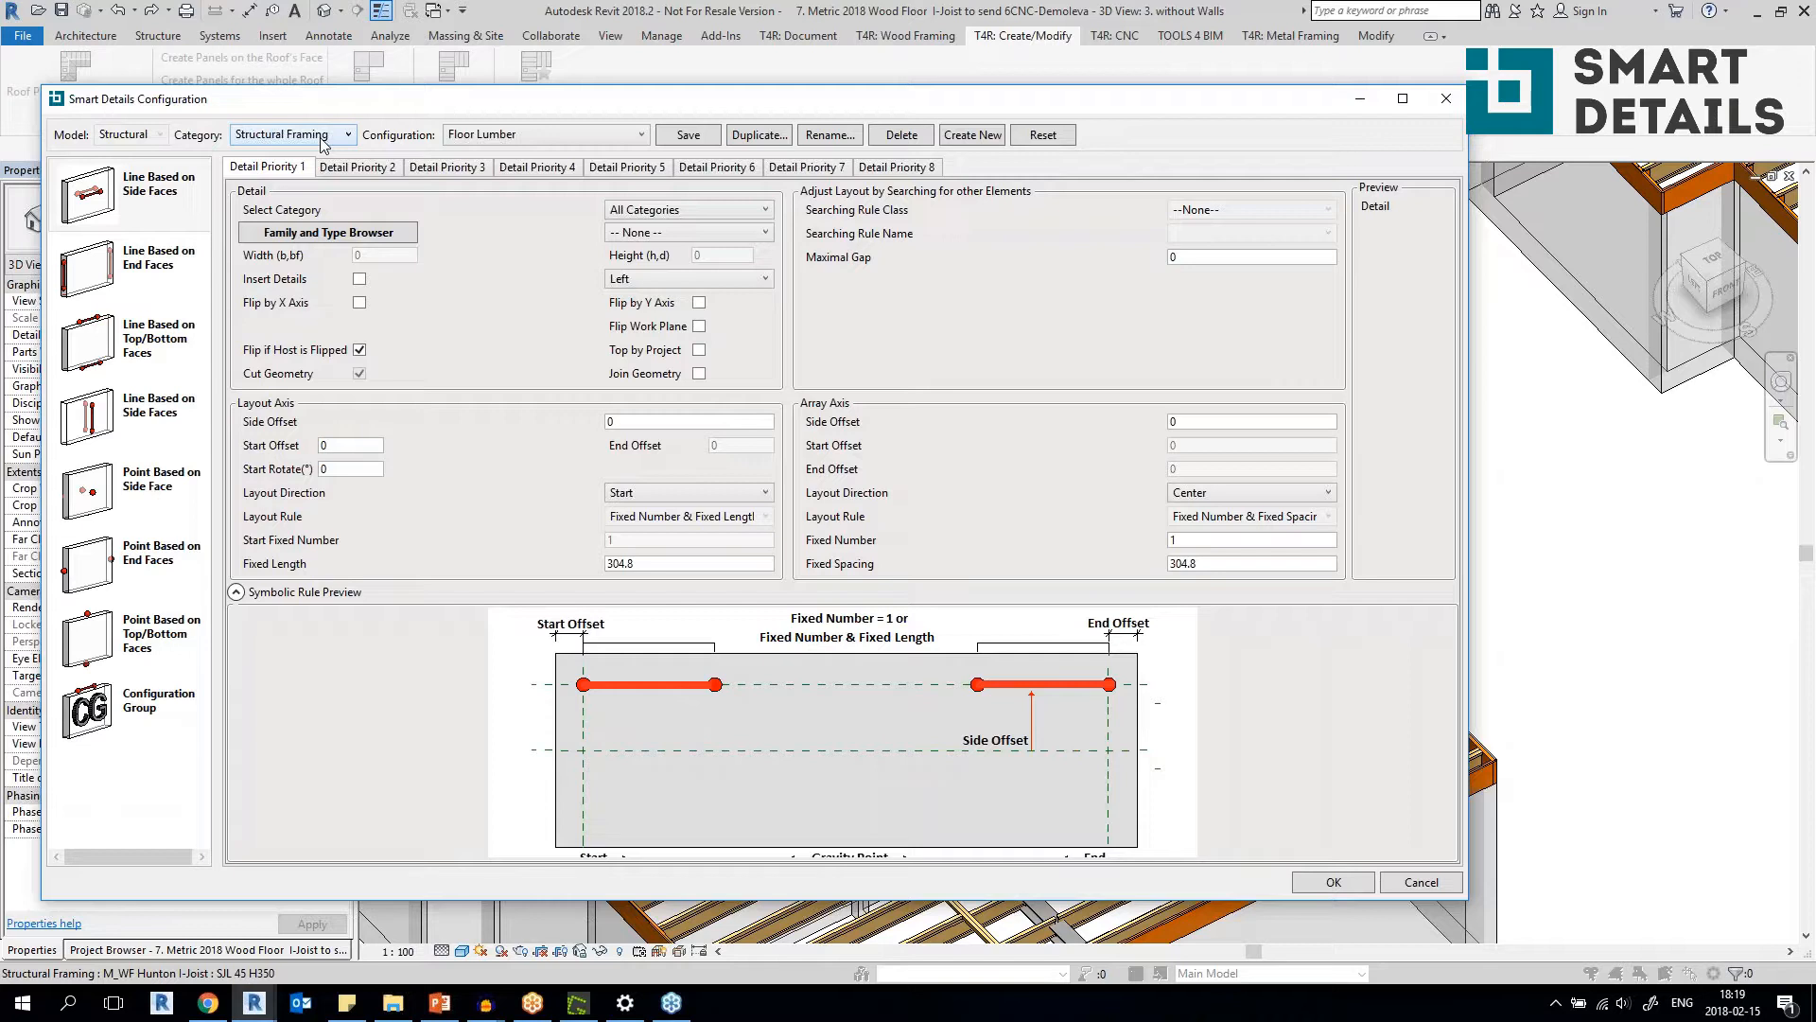
left_click(526, 138)
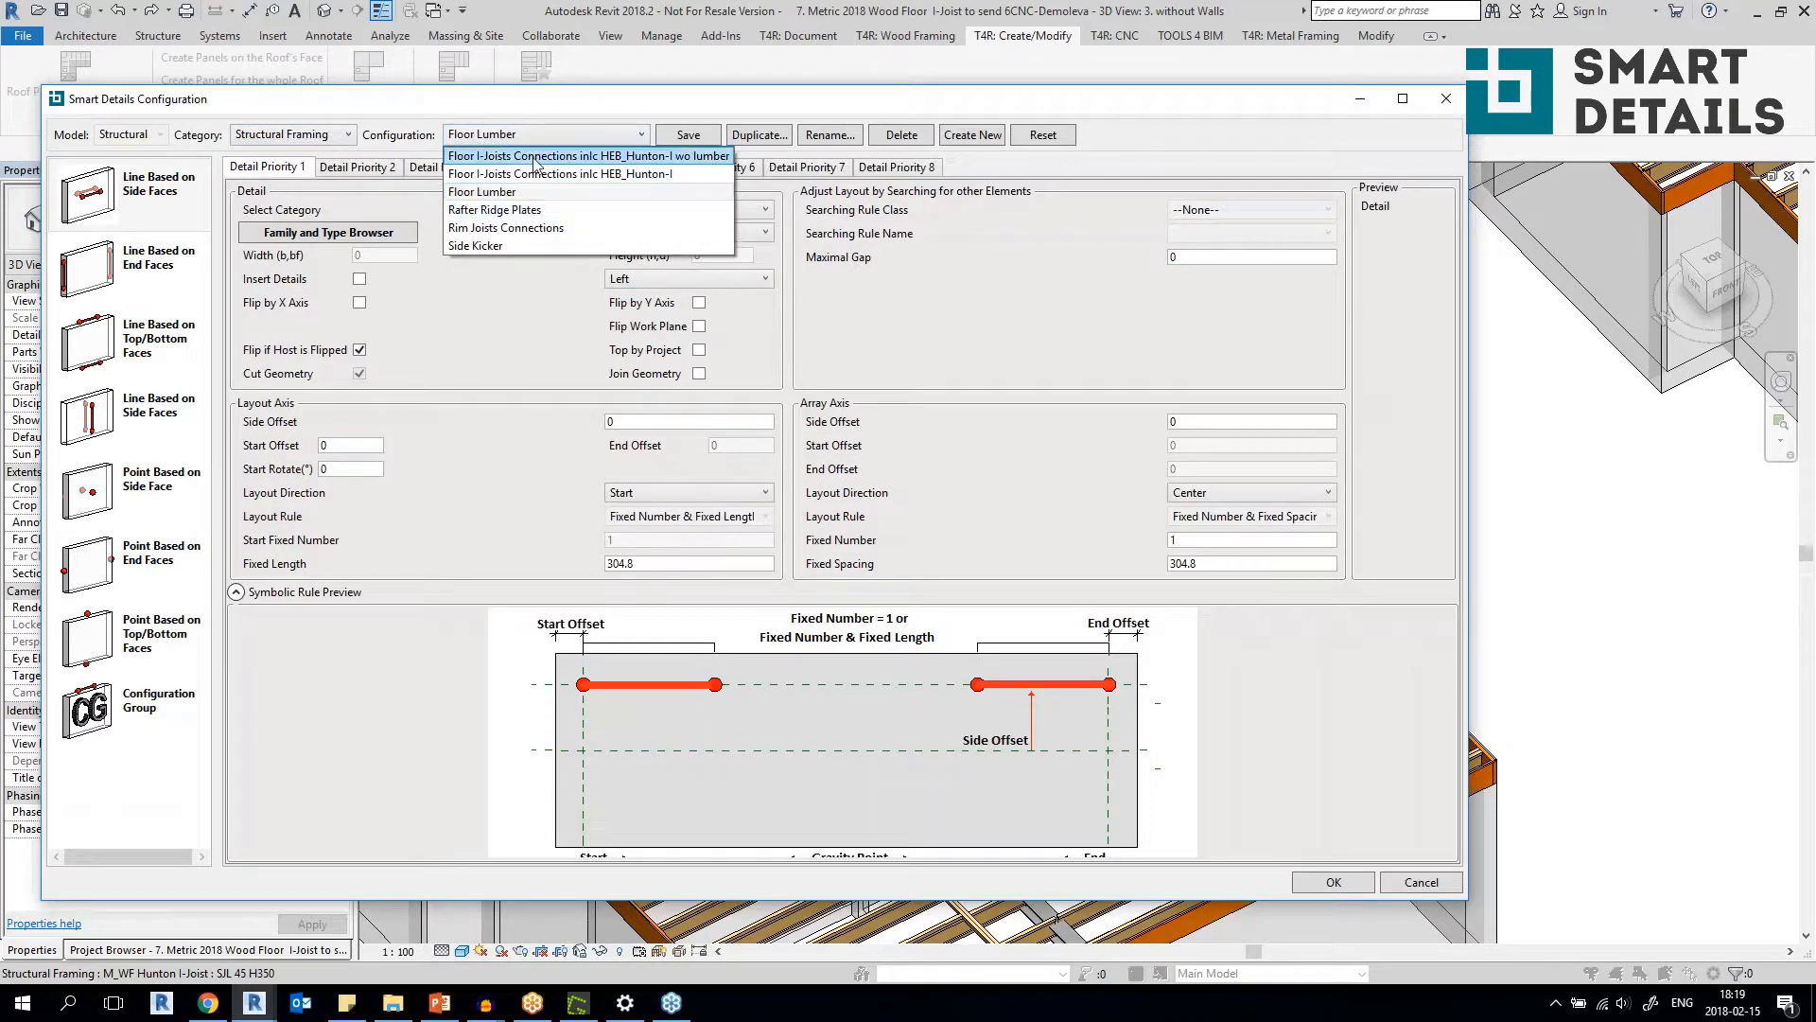
left_click(520, 175)
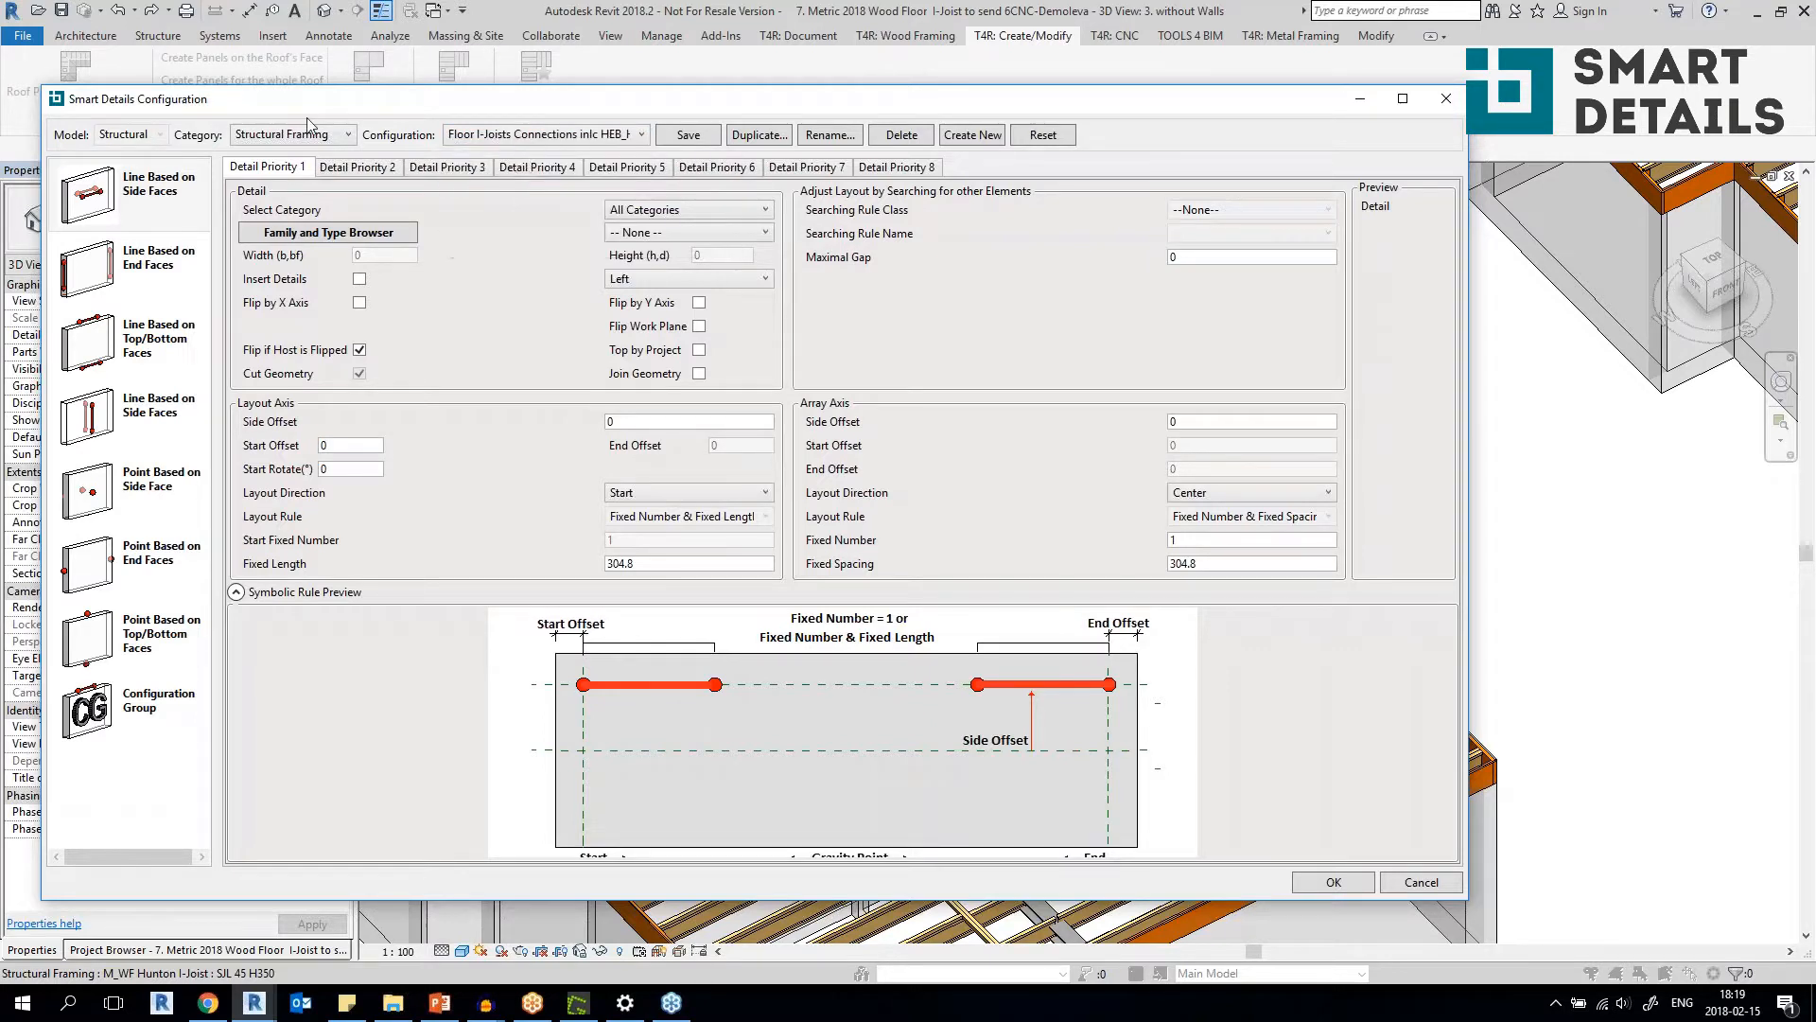
left_click(548, 134)
left_click(568, 137)
left_click(1445, 98)
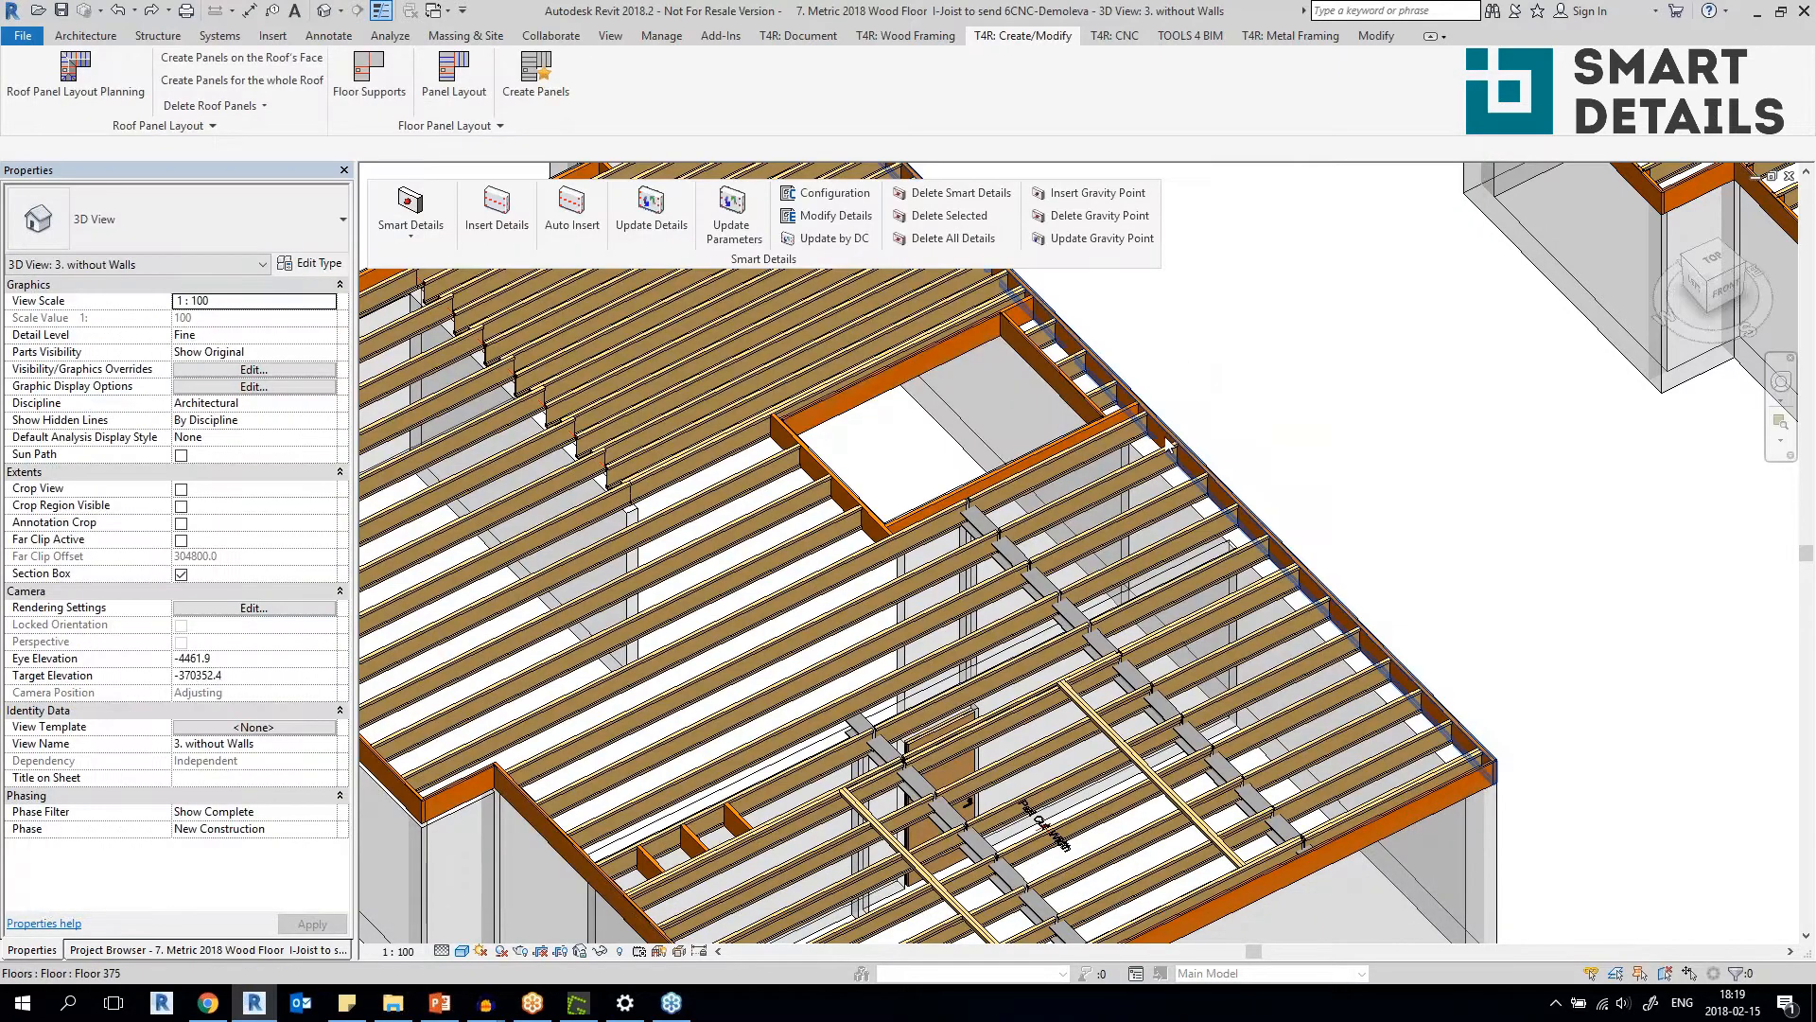
Check the Smart Detail Configuration in the type properties of the I-joist beside the floor opening, and leave without changes.
scroll(1153, 452, "up", 3)
scroll(1153, 452, "up", 2)
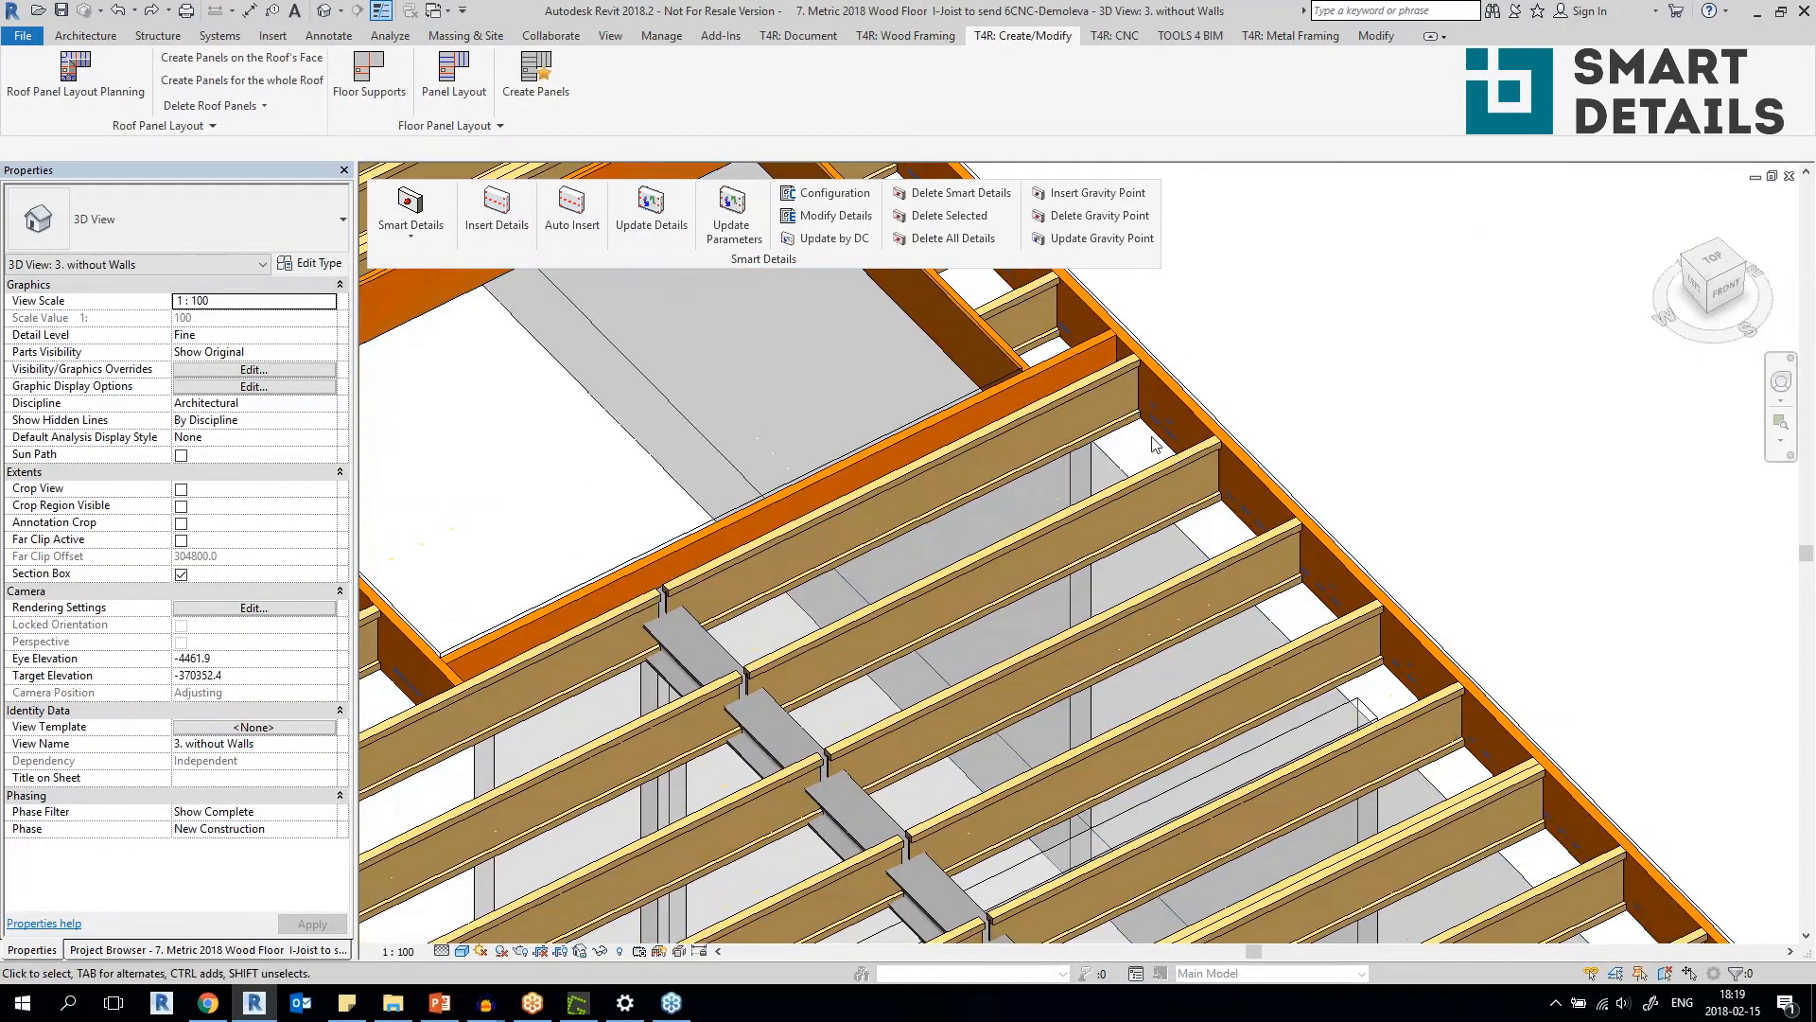
left_click(1105, 384)
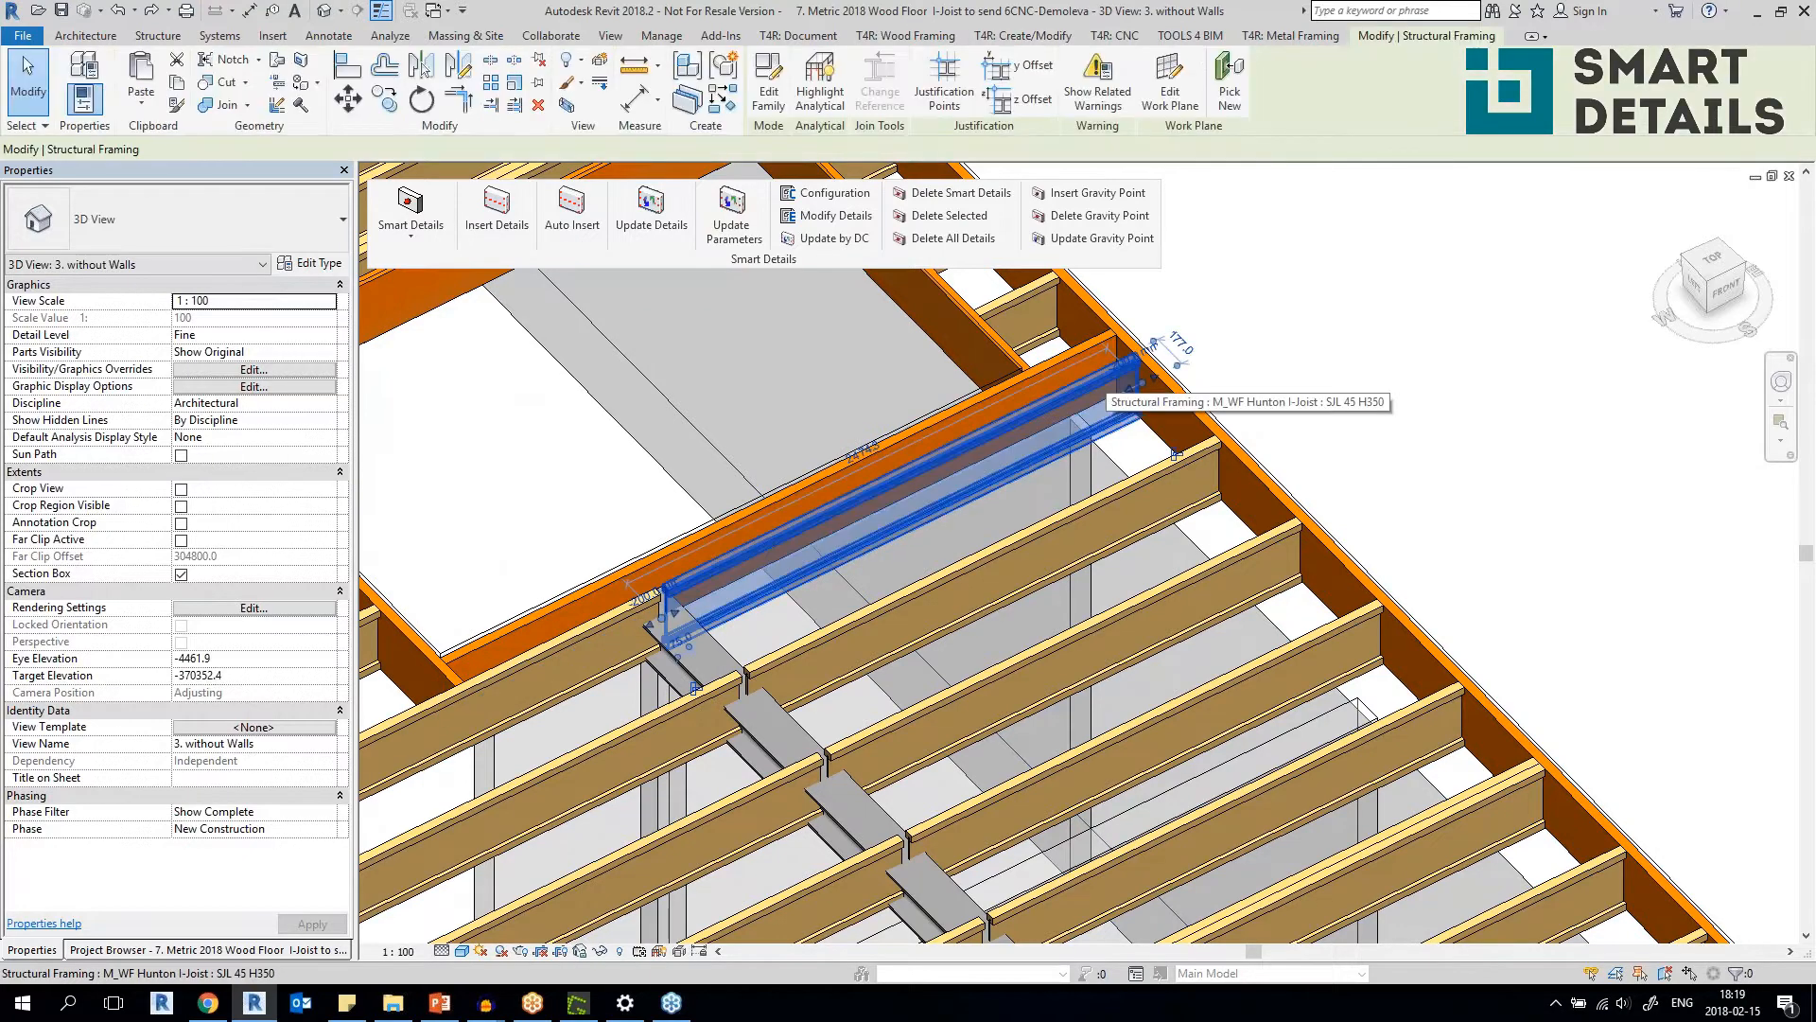
left_click(317, 263)
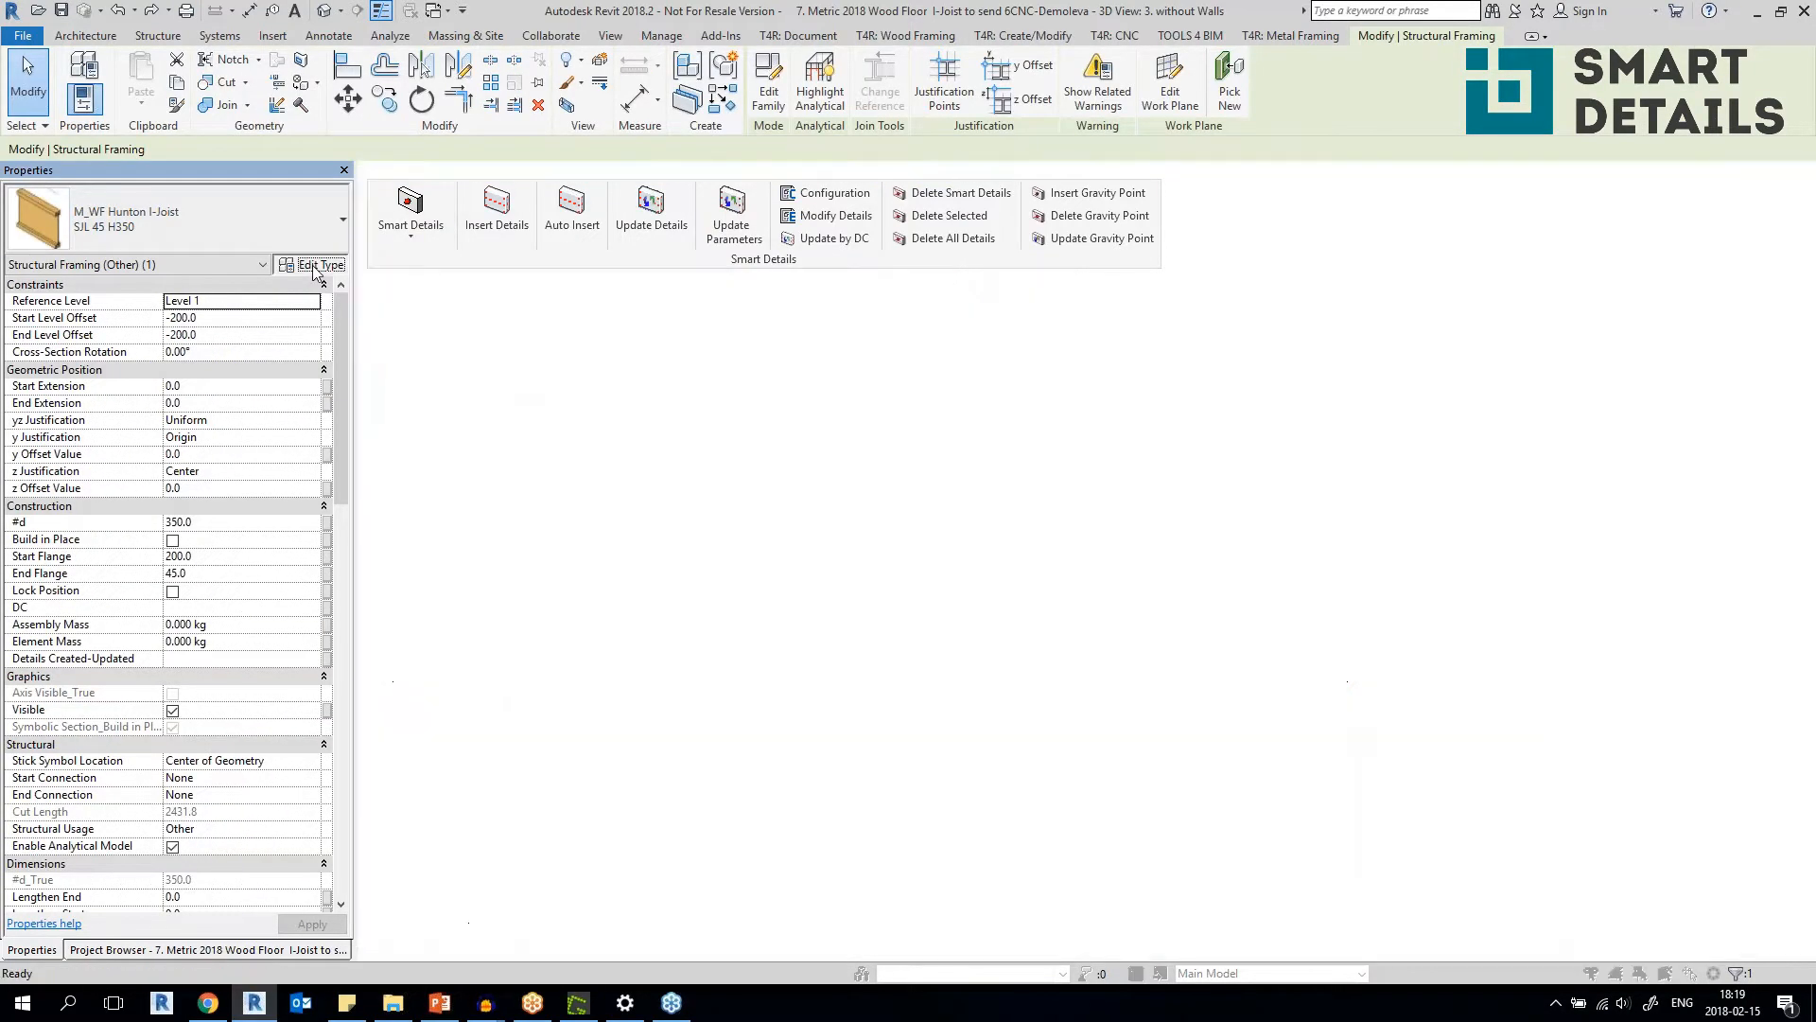
left_click(745, 467)
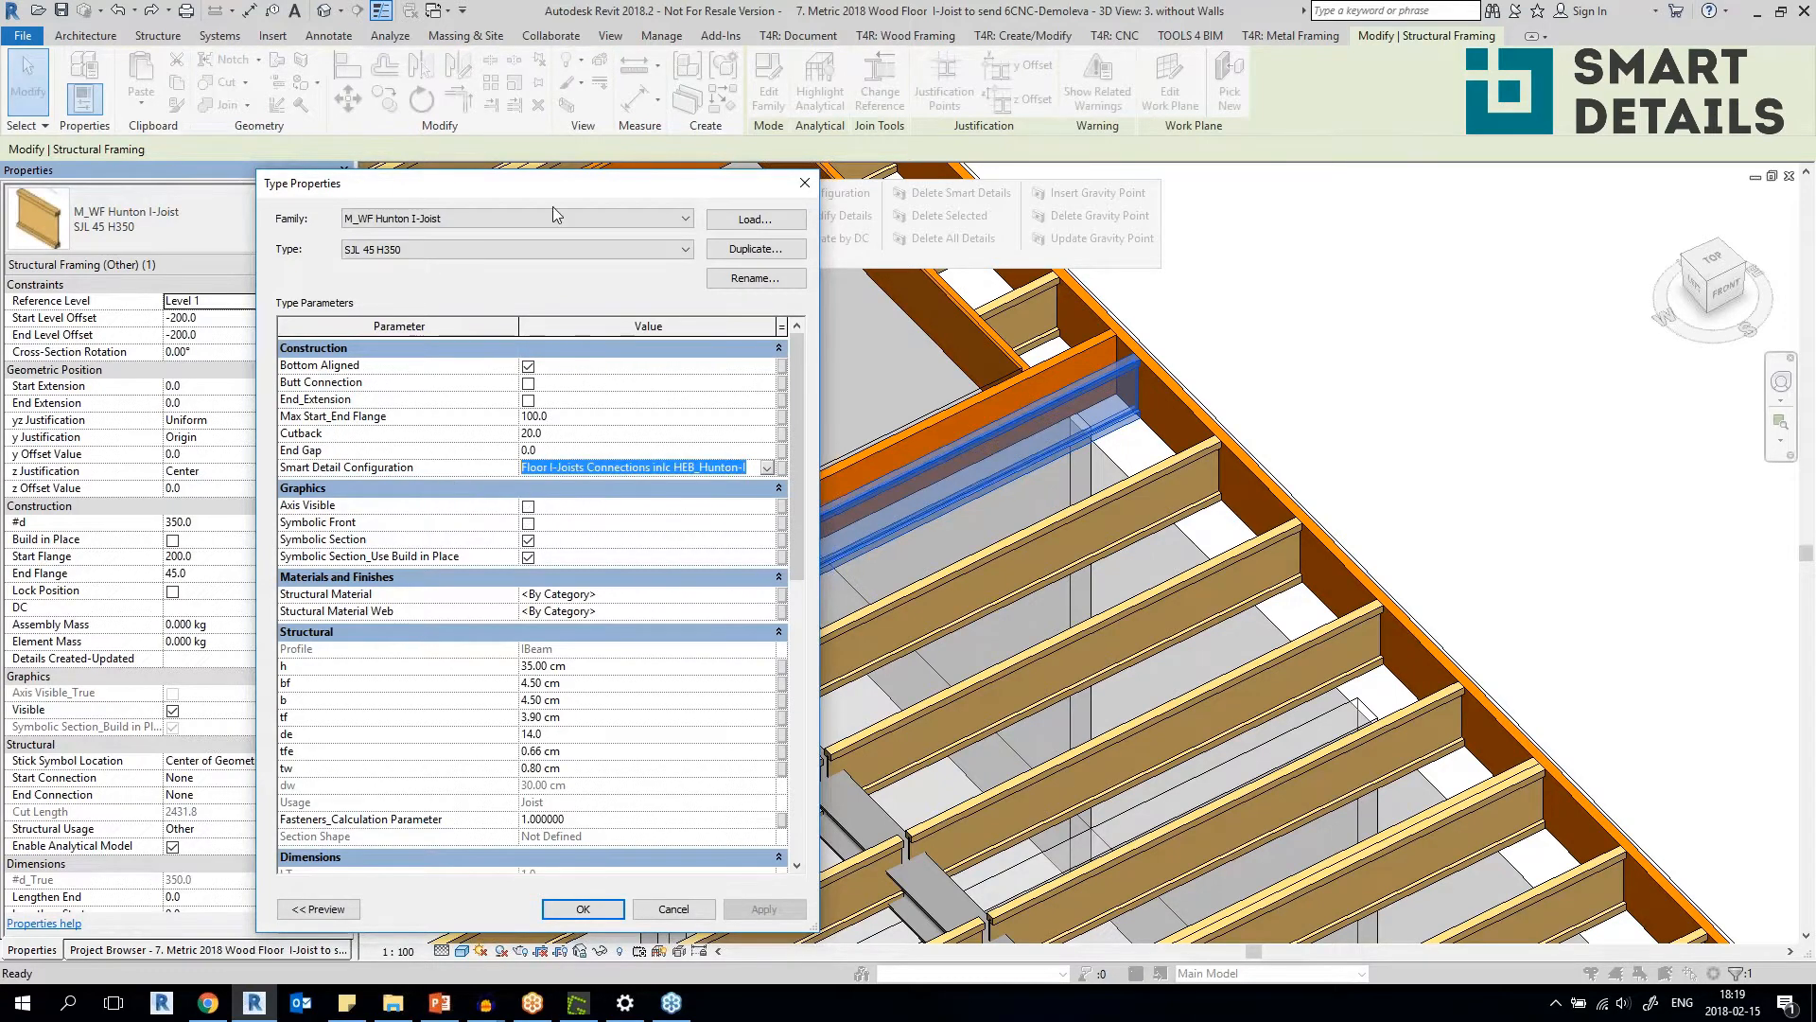
left_click_drag(535, 185, 319, 469)
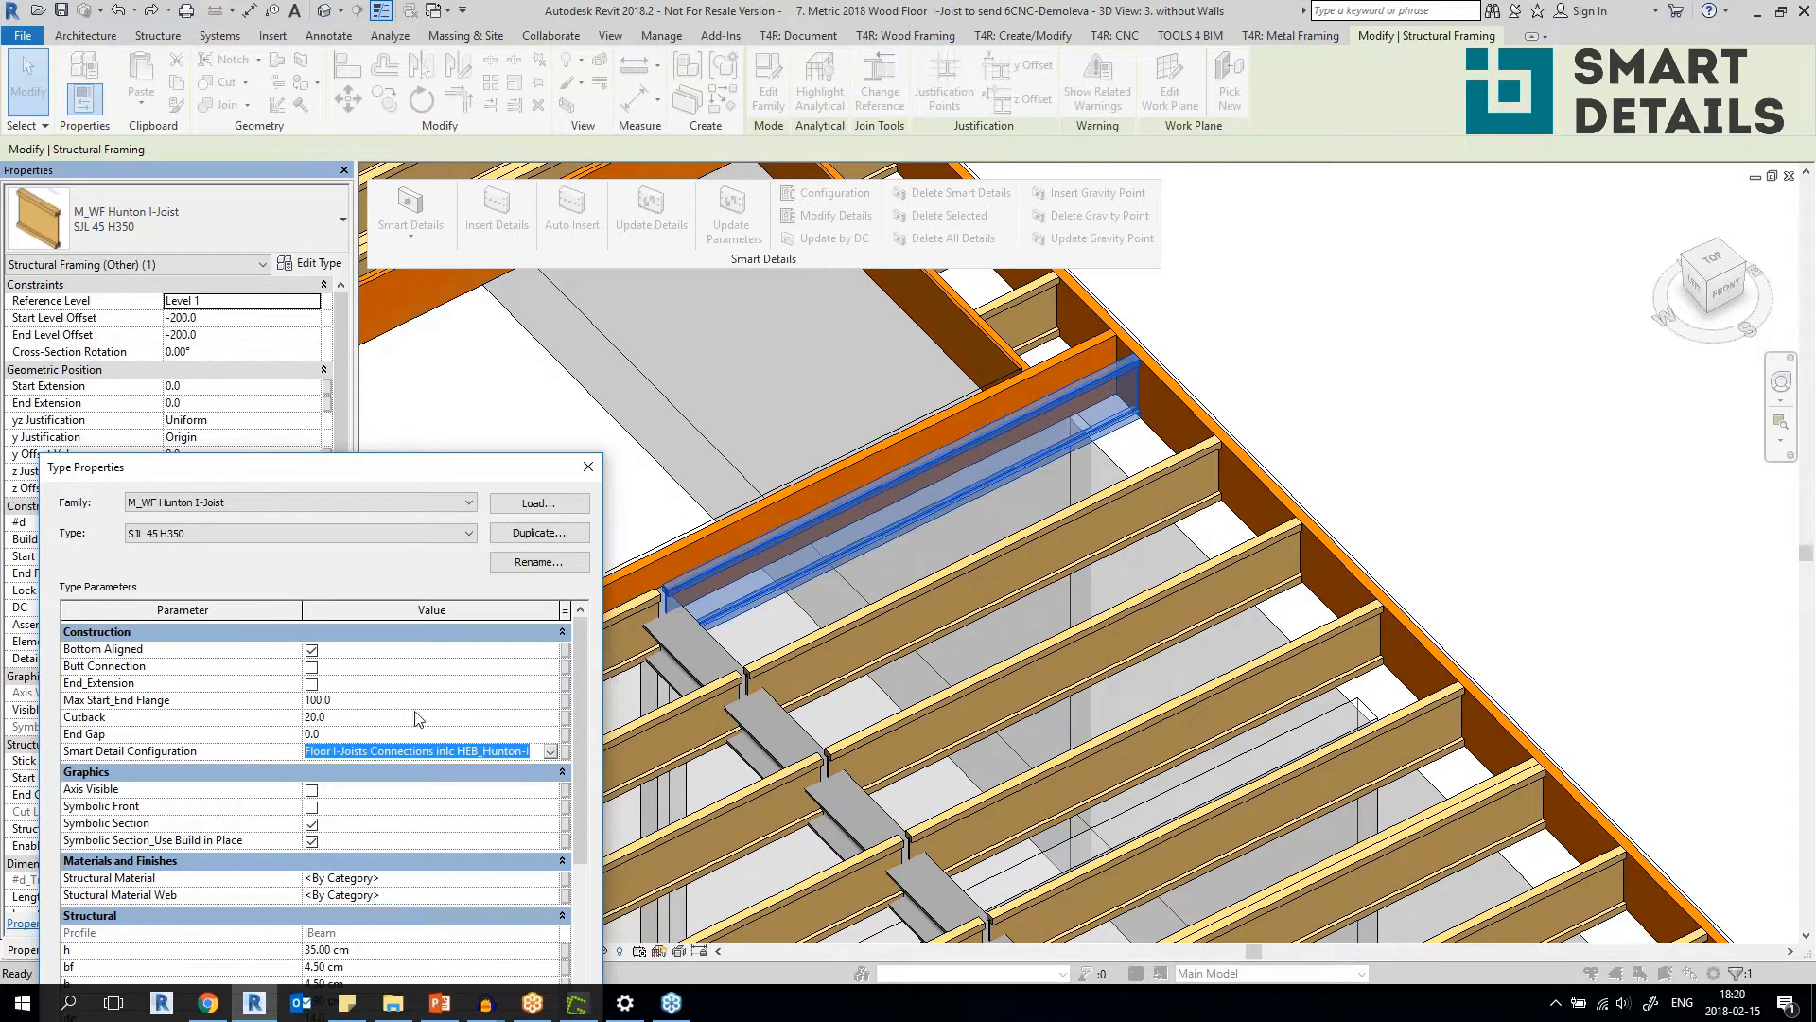
left_click(364, 666)
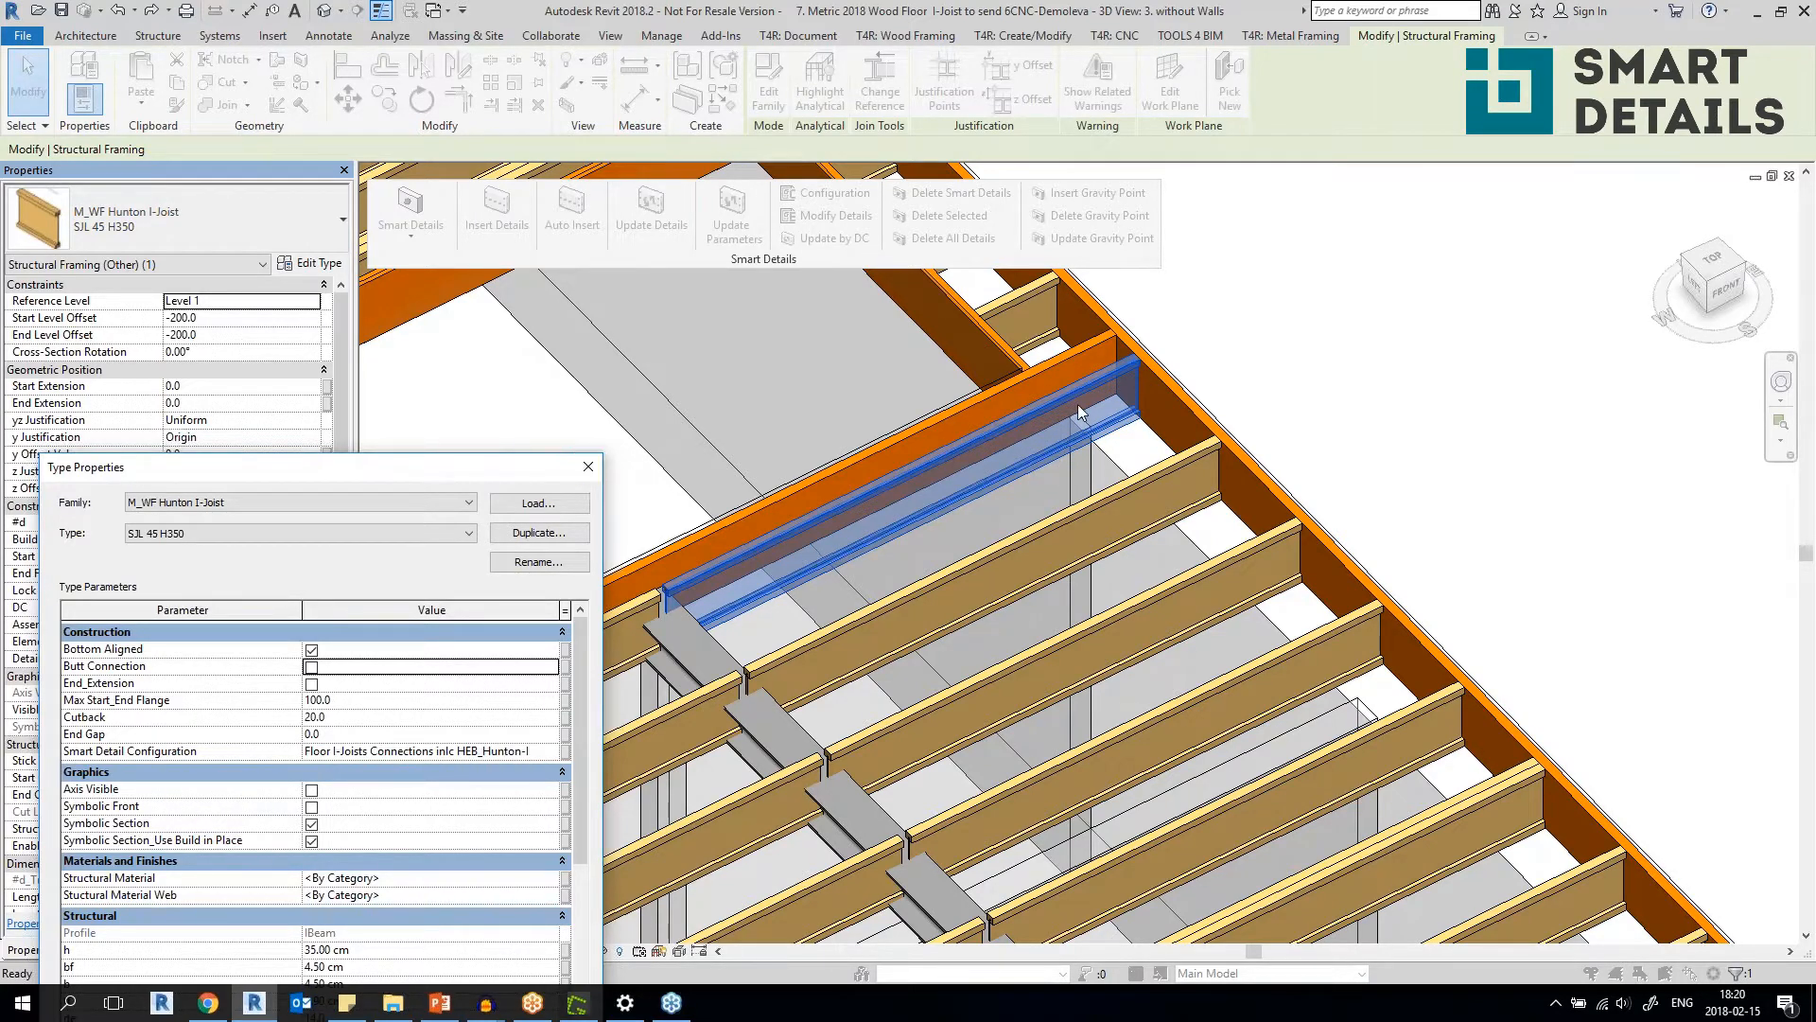
left_click(435, 752)
left_click(587, 466)
left_click(1248, 316)
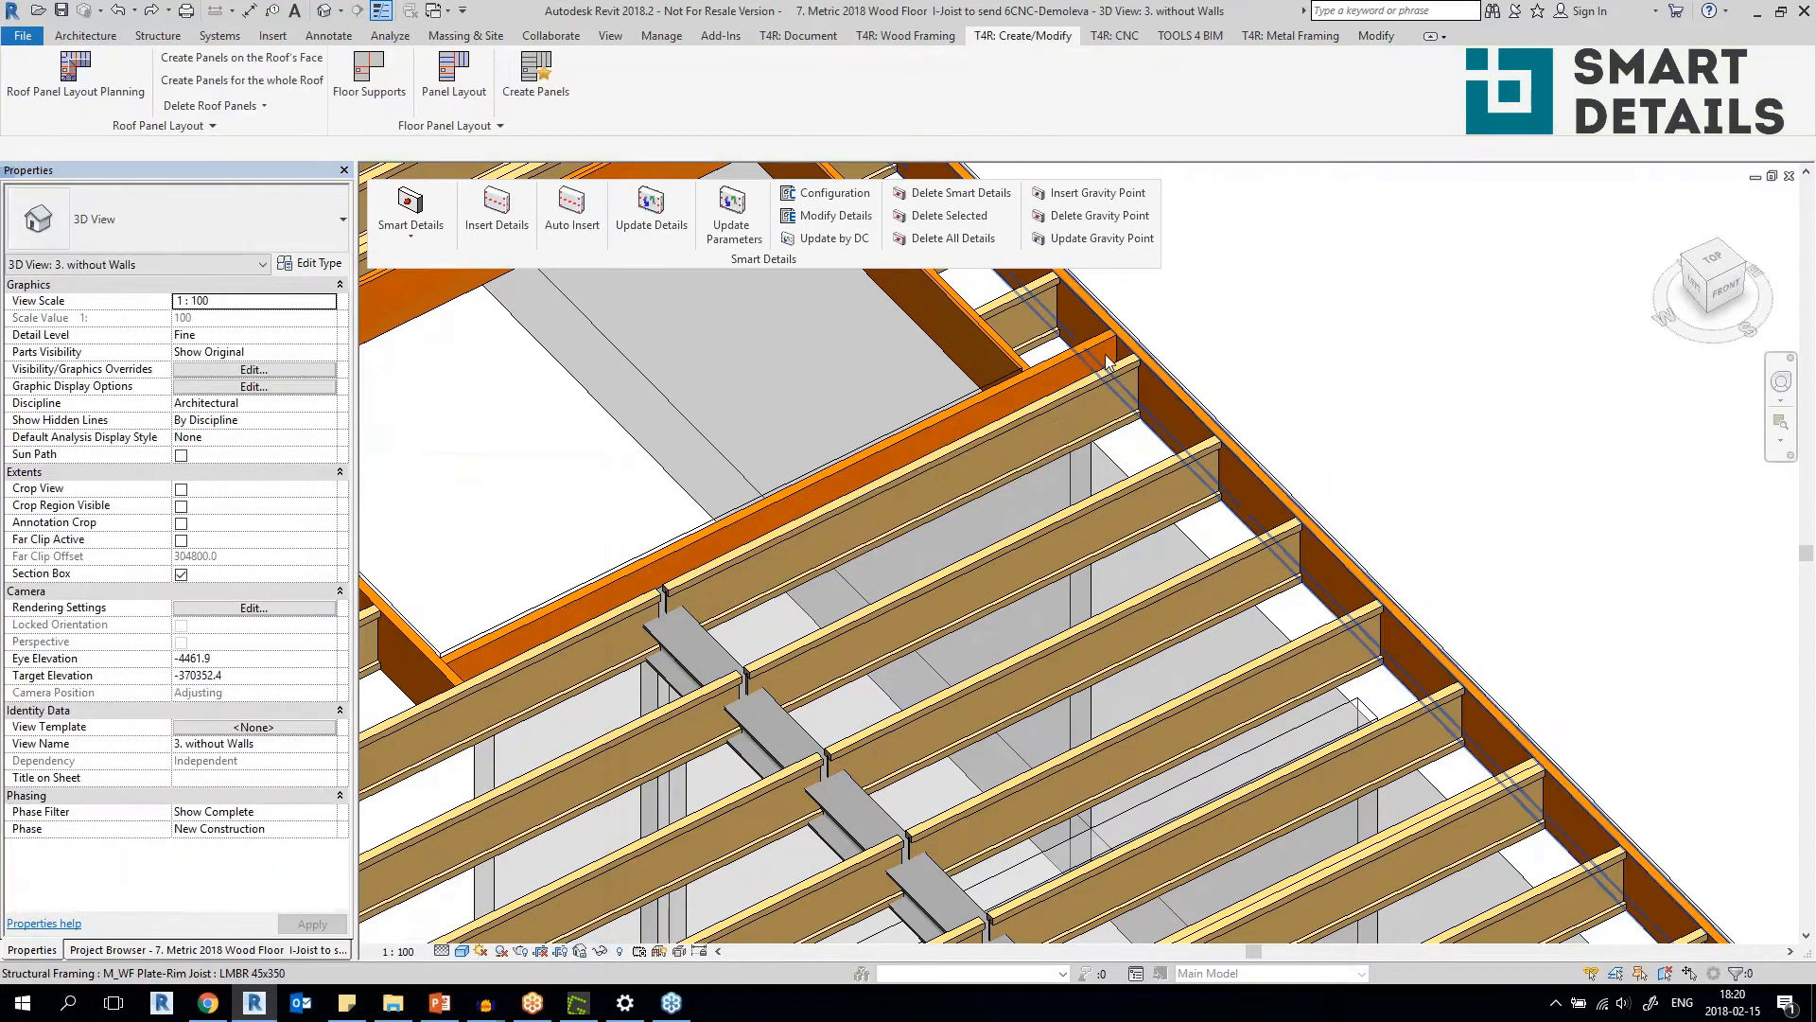
Check the Smart Detail Configuration in the type properties of the rim joist along the floor opening, and deselect it.
left_click(1095, 353)
left_click(321, 266)
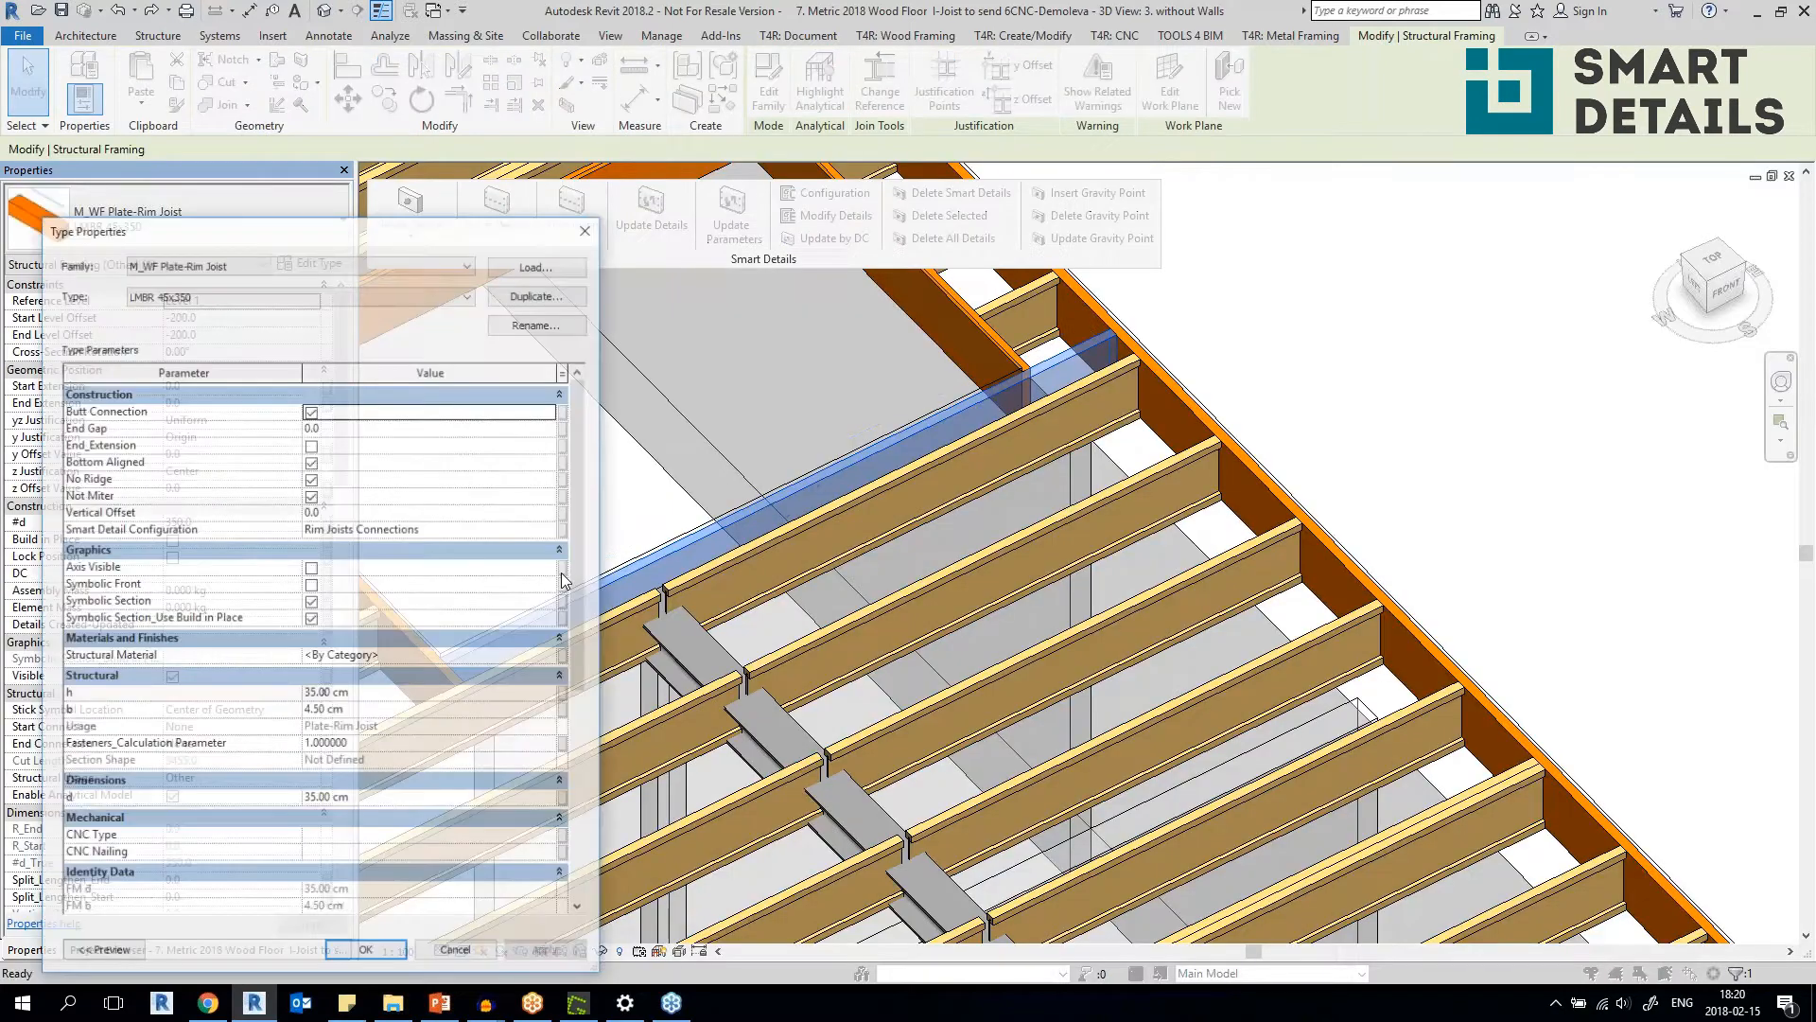
left_click(466, 535)
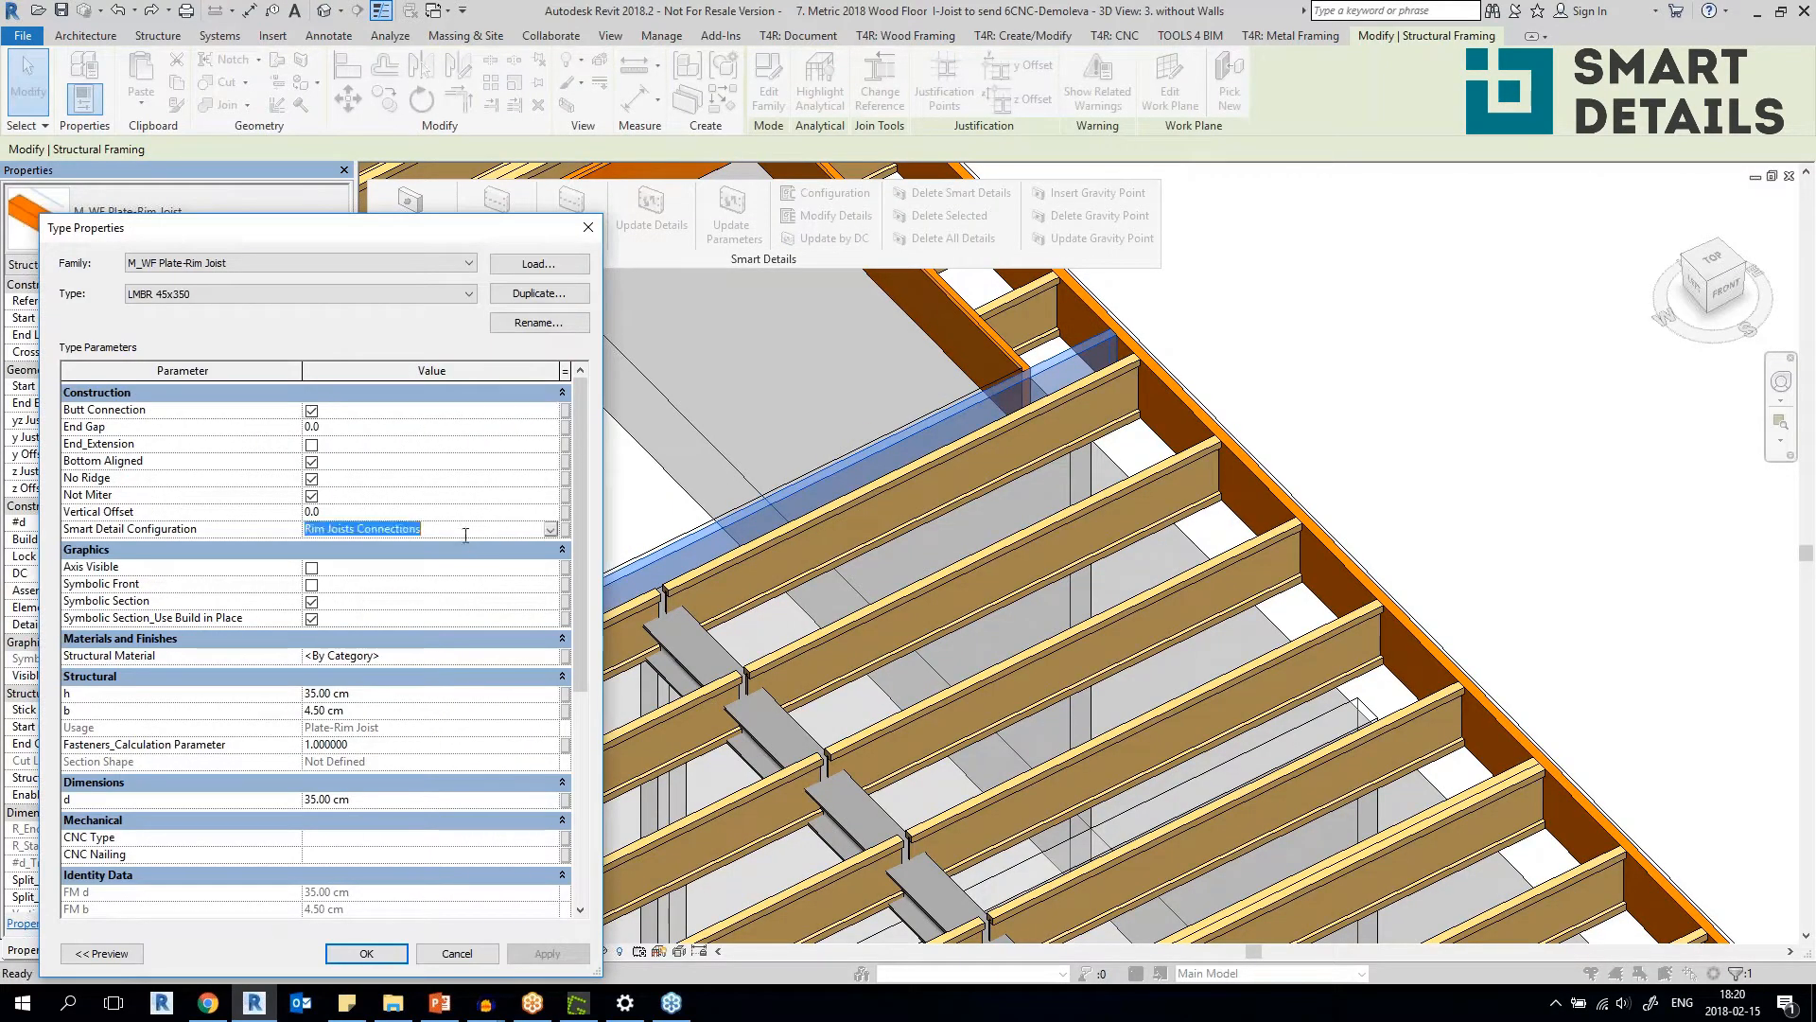
left_click(587, 227)
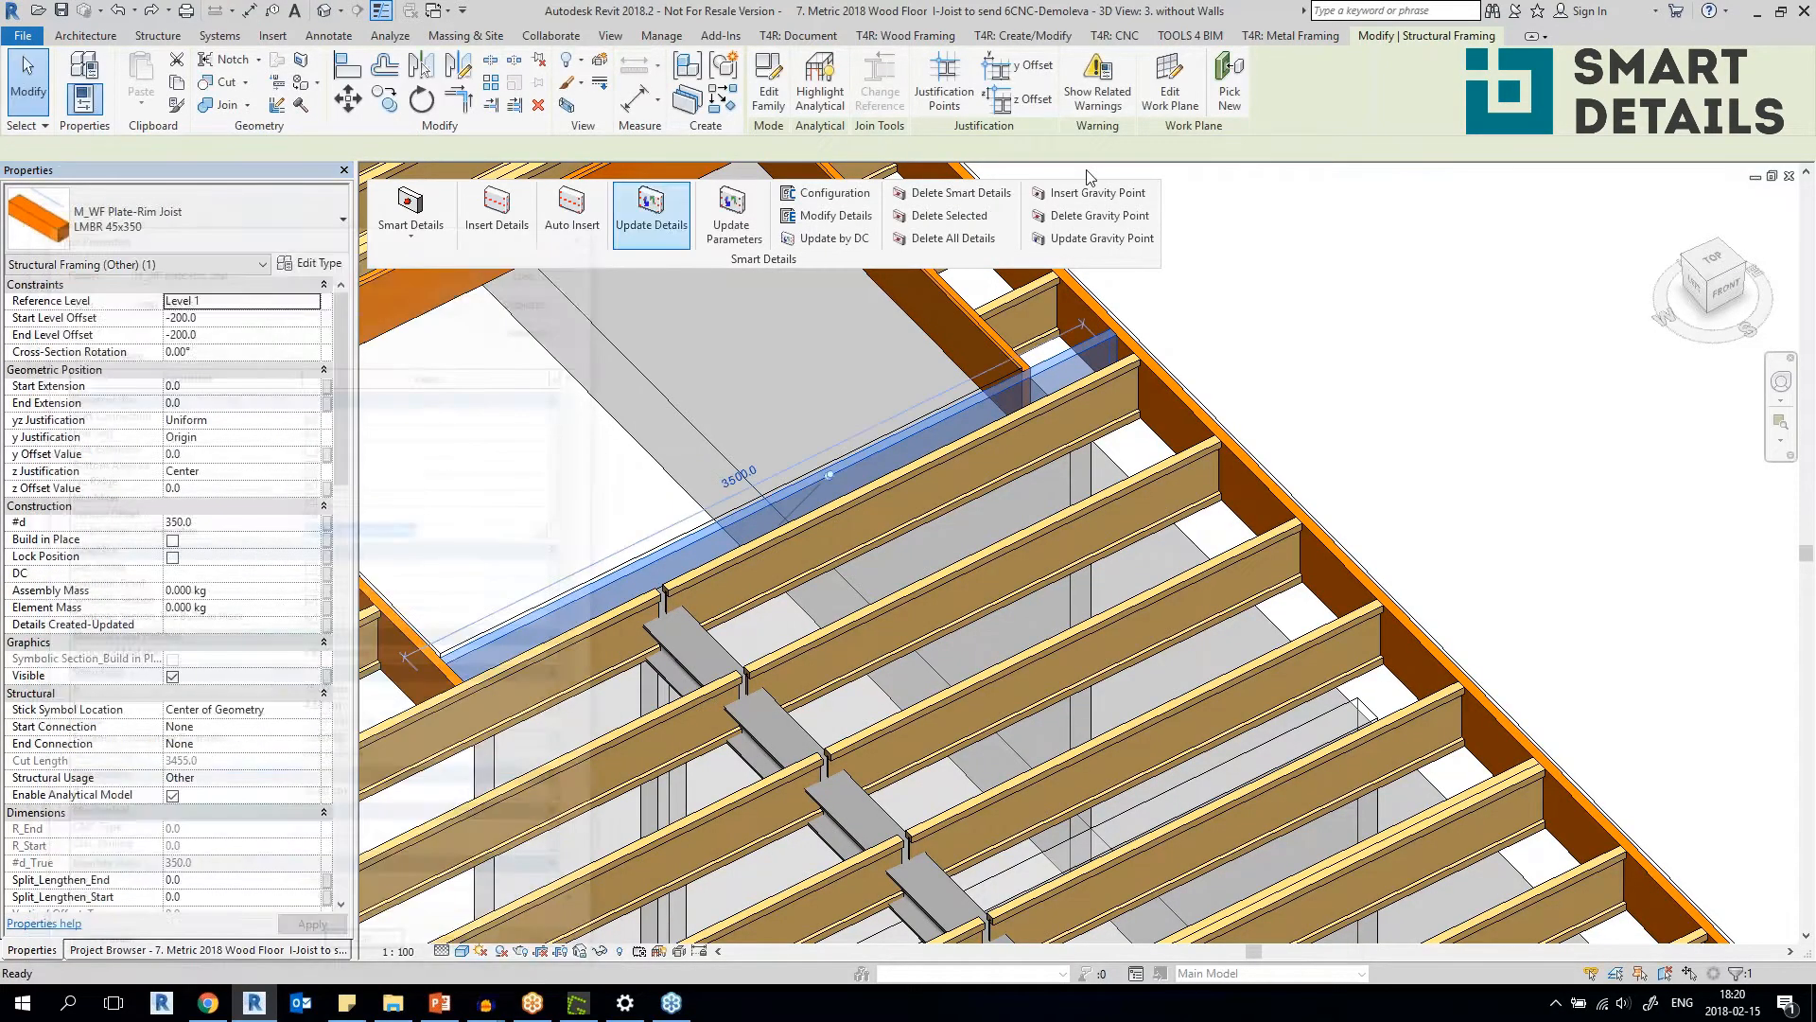
left_click(1249, 403)
Switch to the wood framing tools and float the Floor+ tools over the 3D view beneath the Smart Details tools.
scroll(1249, 403, "down", 5)
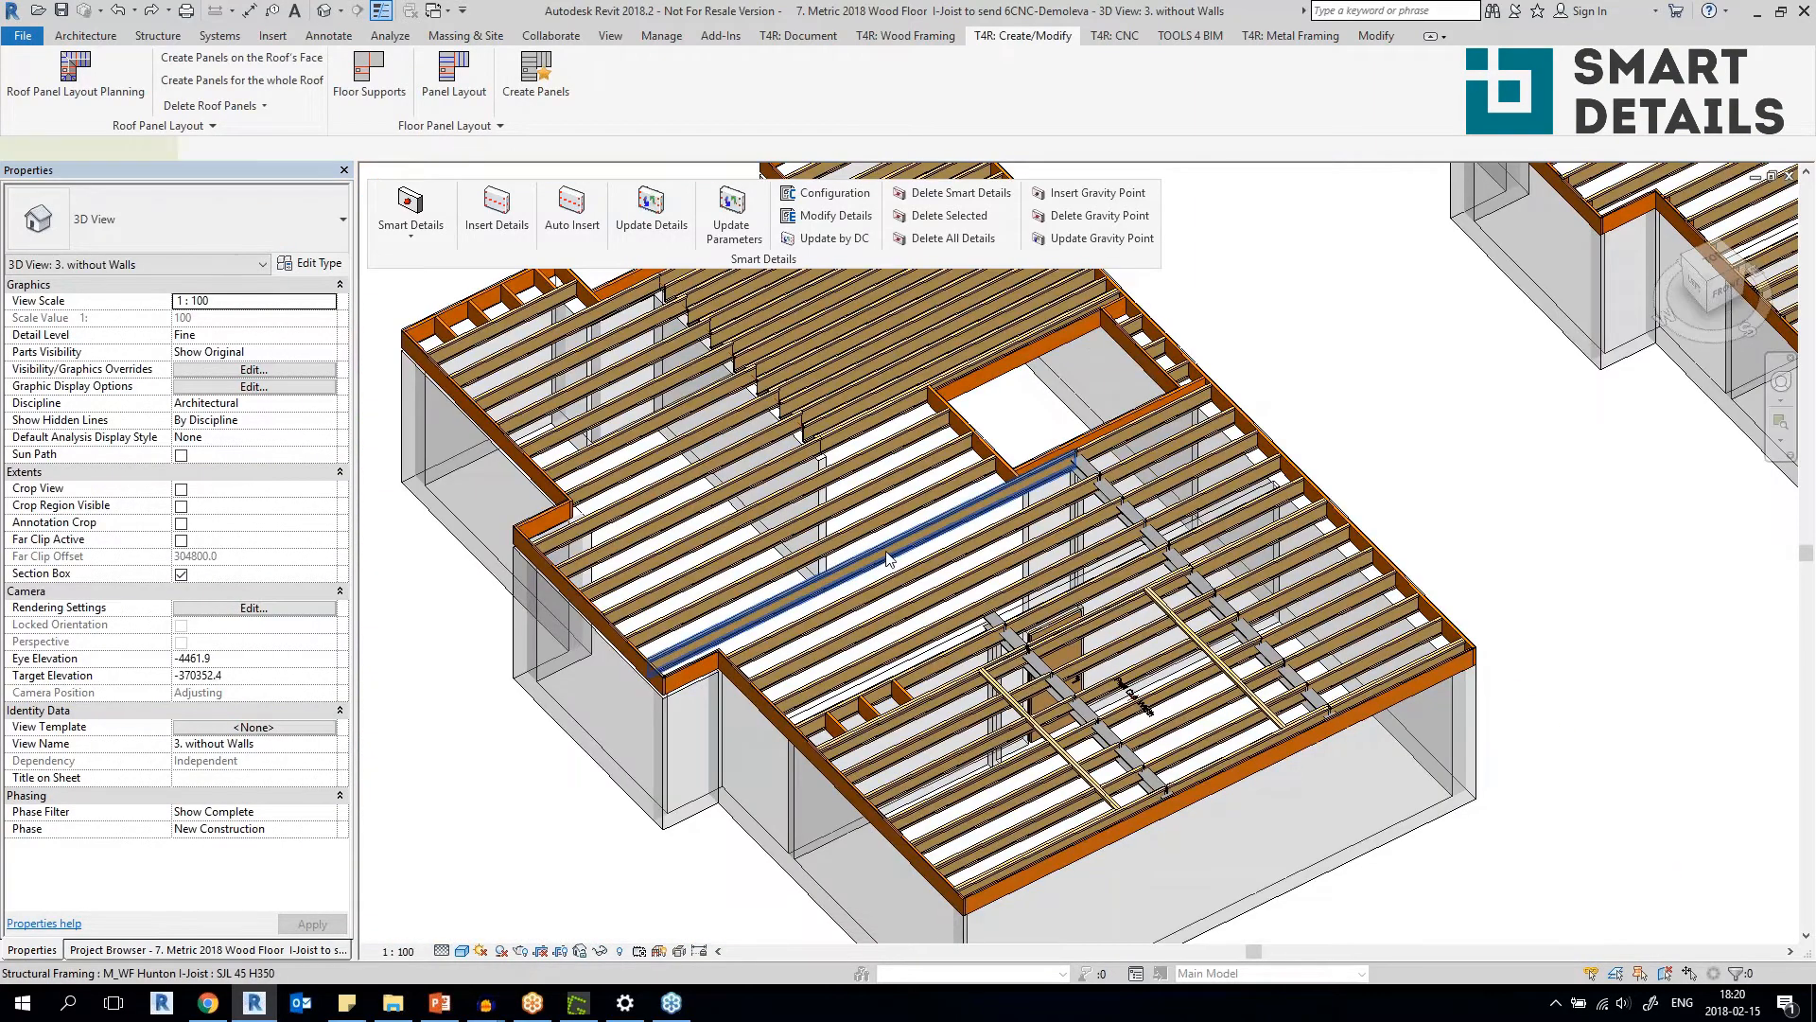
left_click(887, 558)
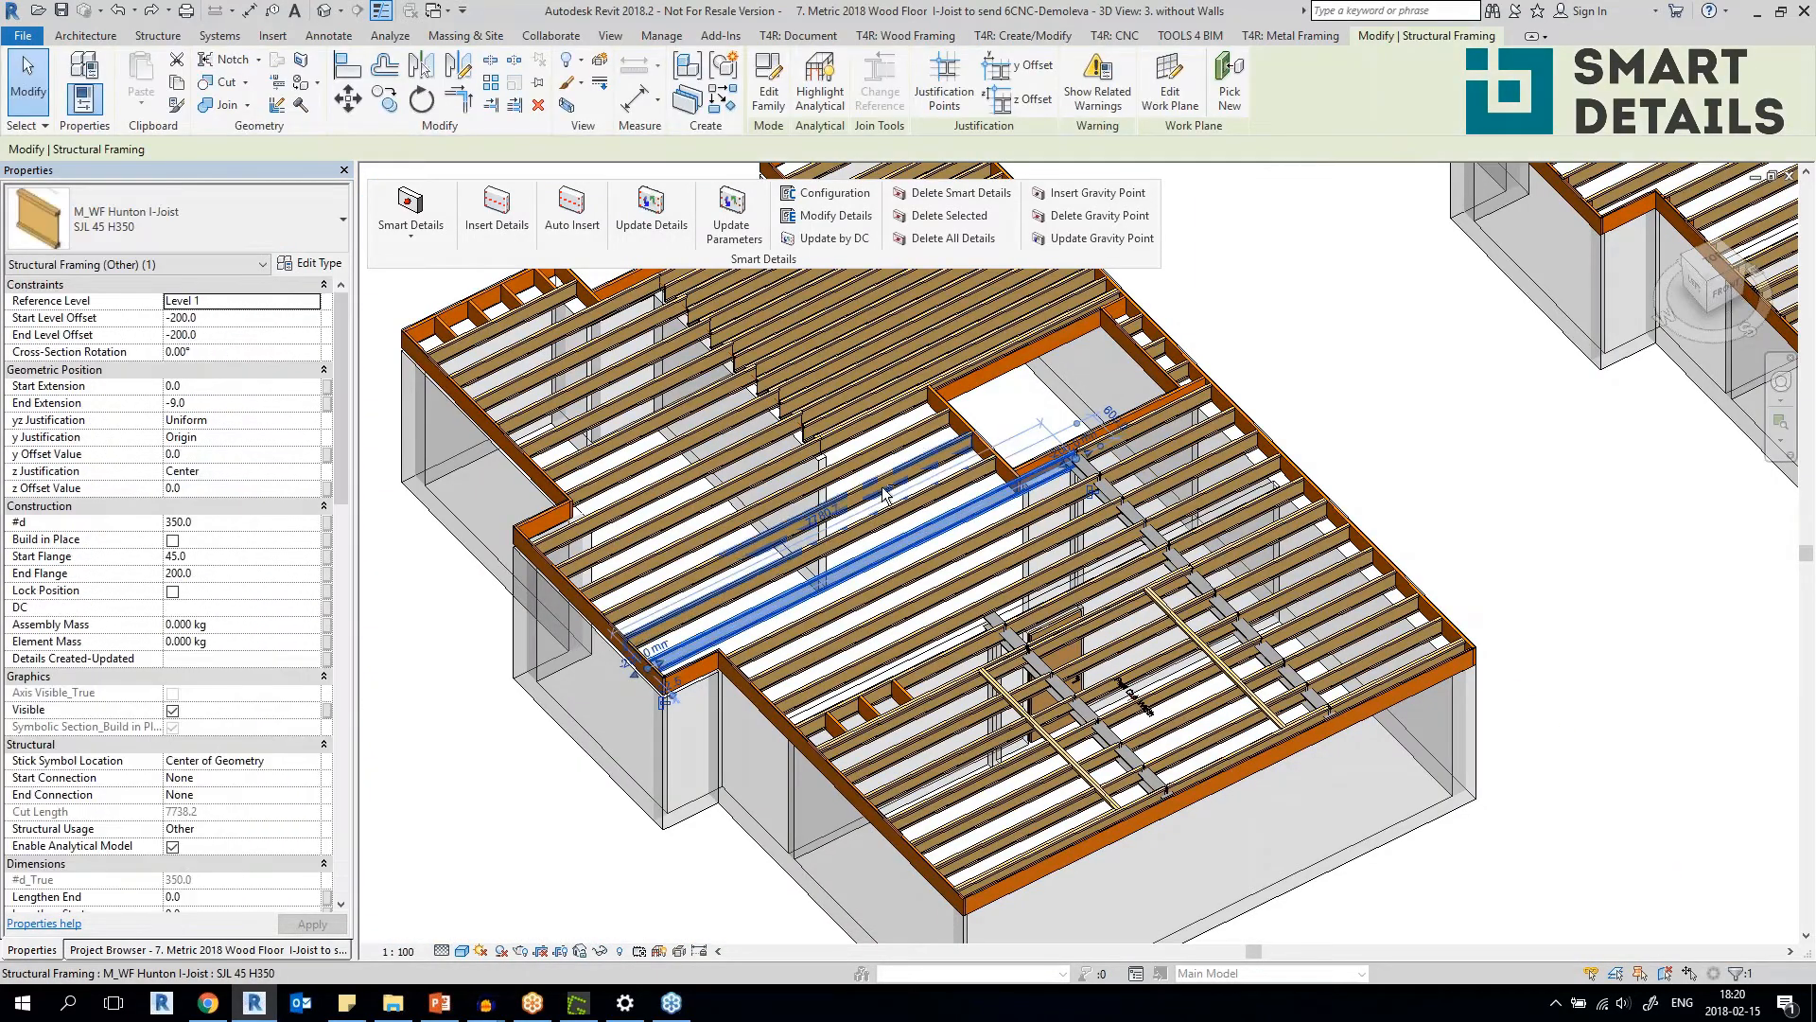
key("Escape")
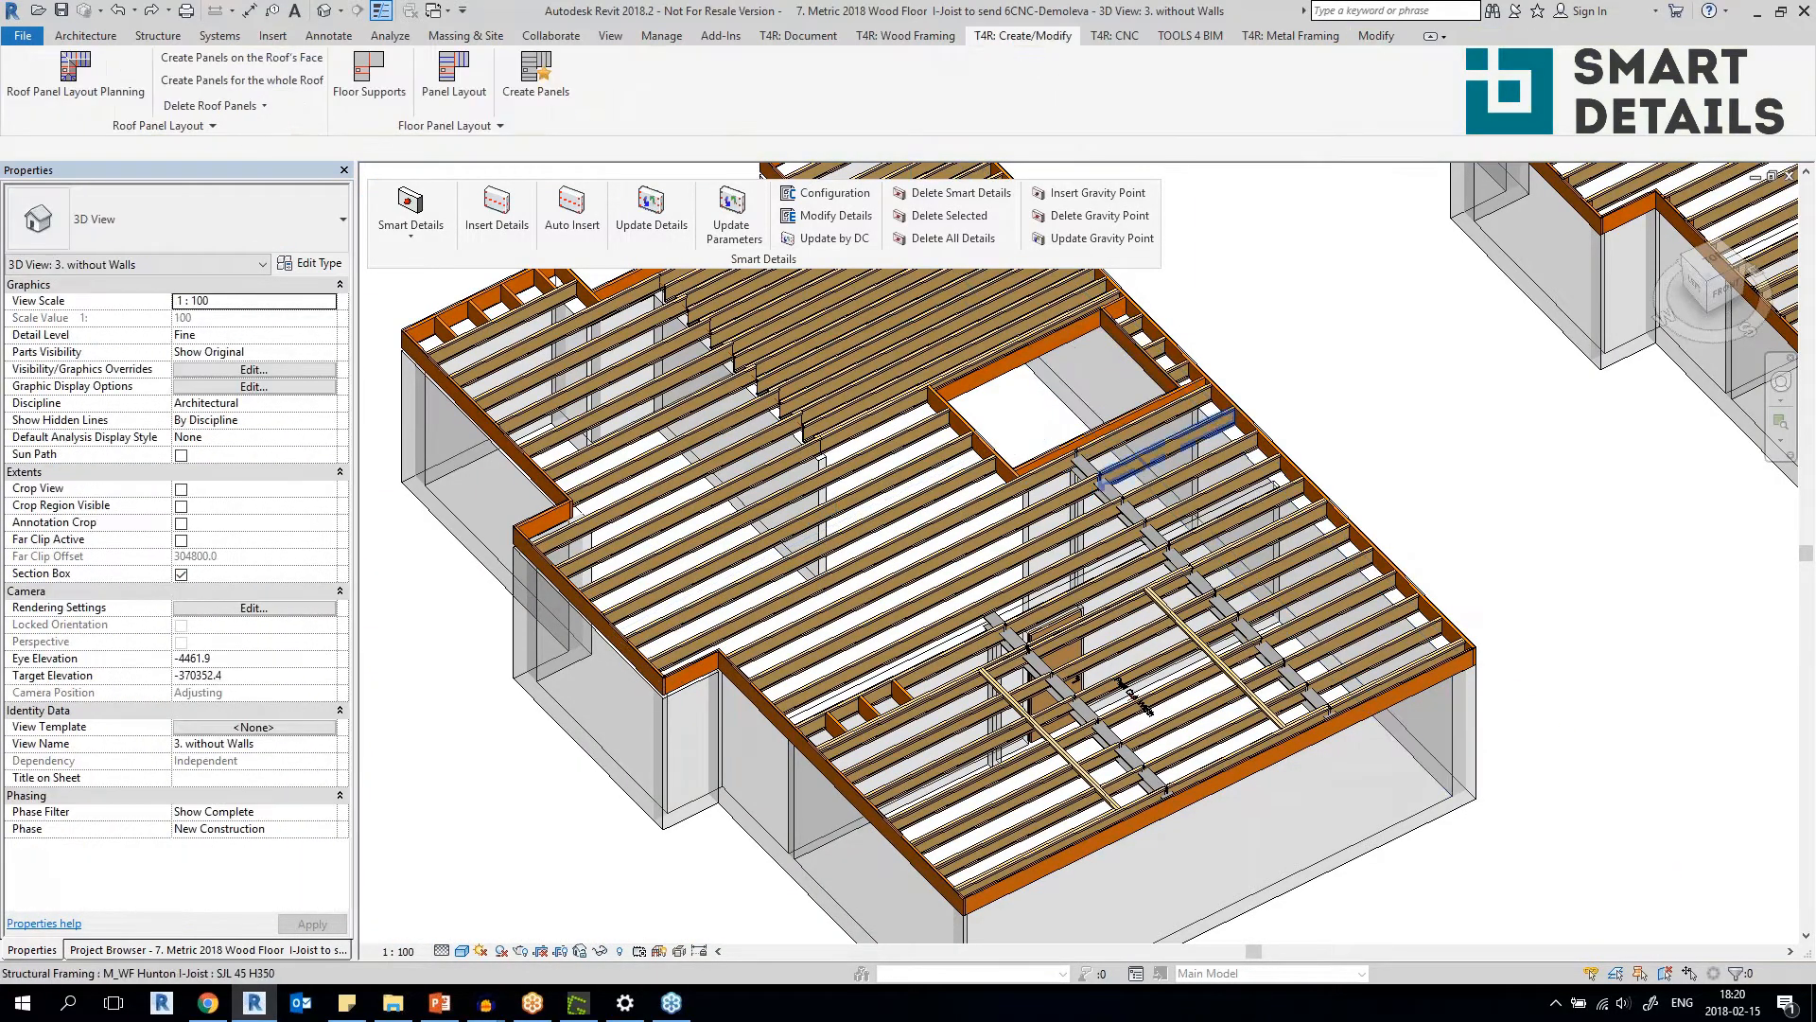
scroll(1072, 354, "up", 3)
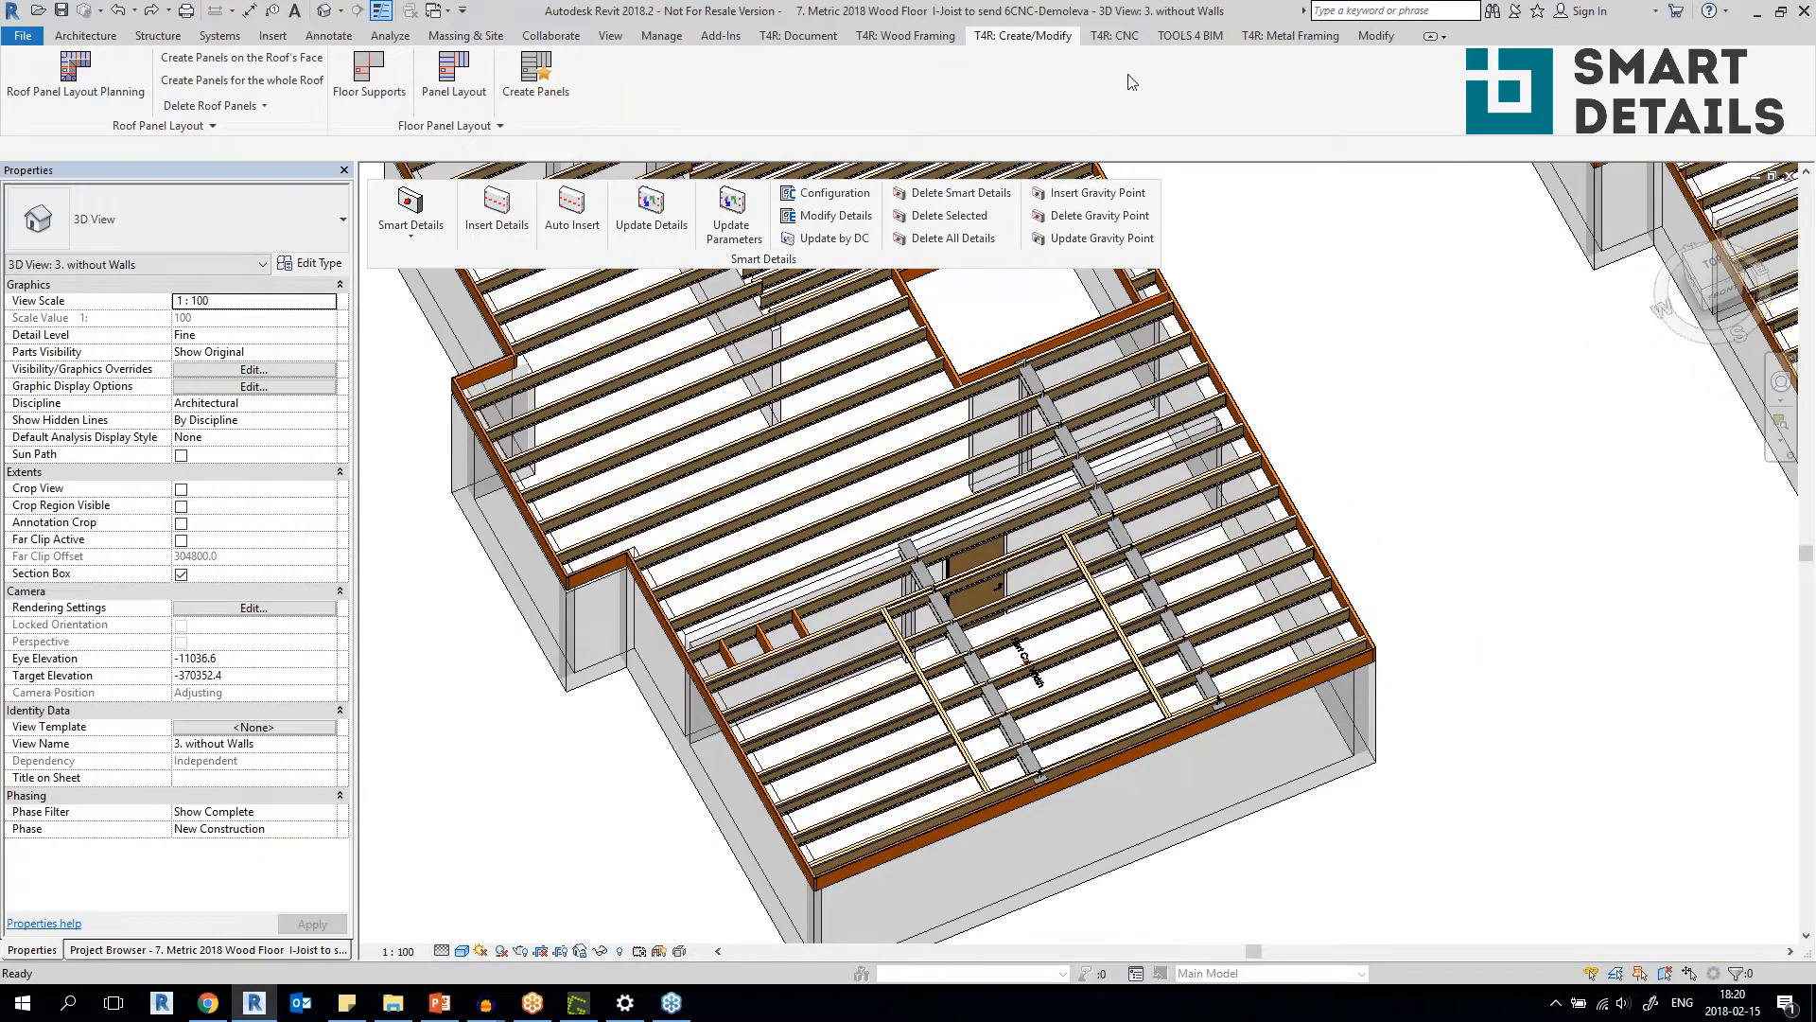
left_click(911, 37)
left_click_drag(895, 127, 446, 369)
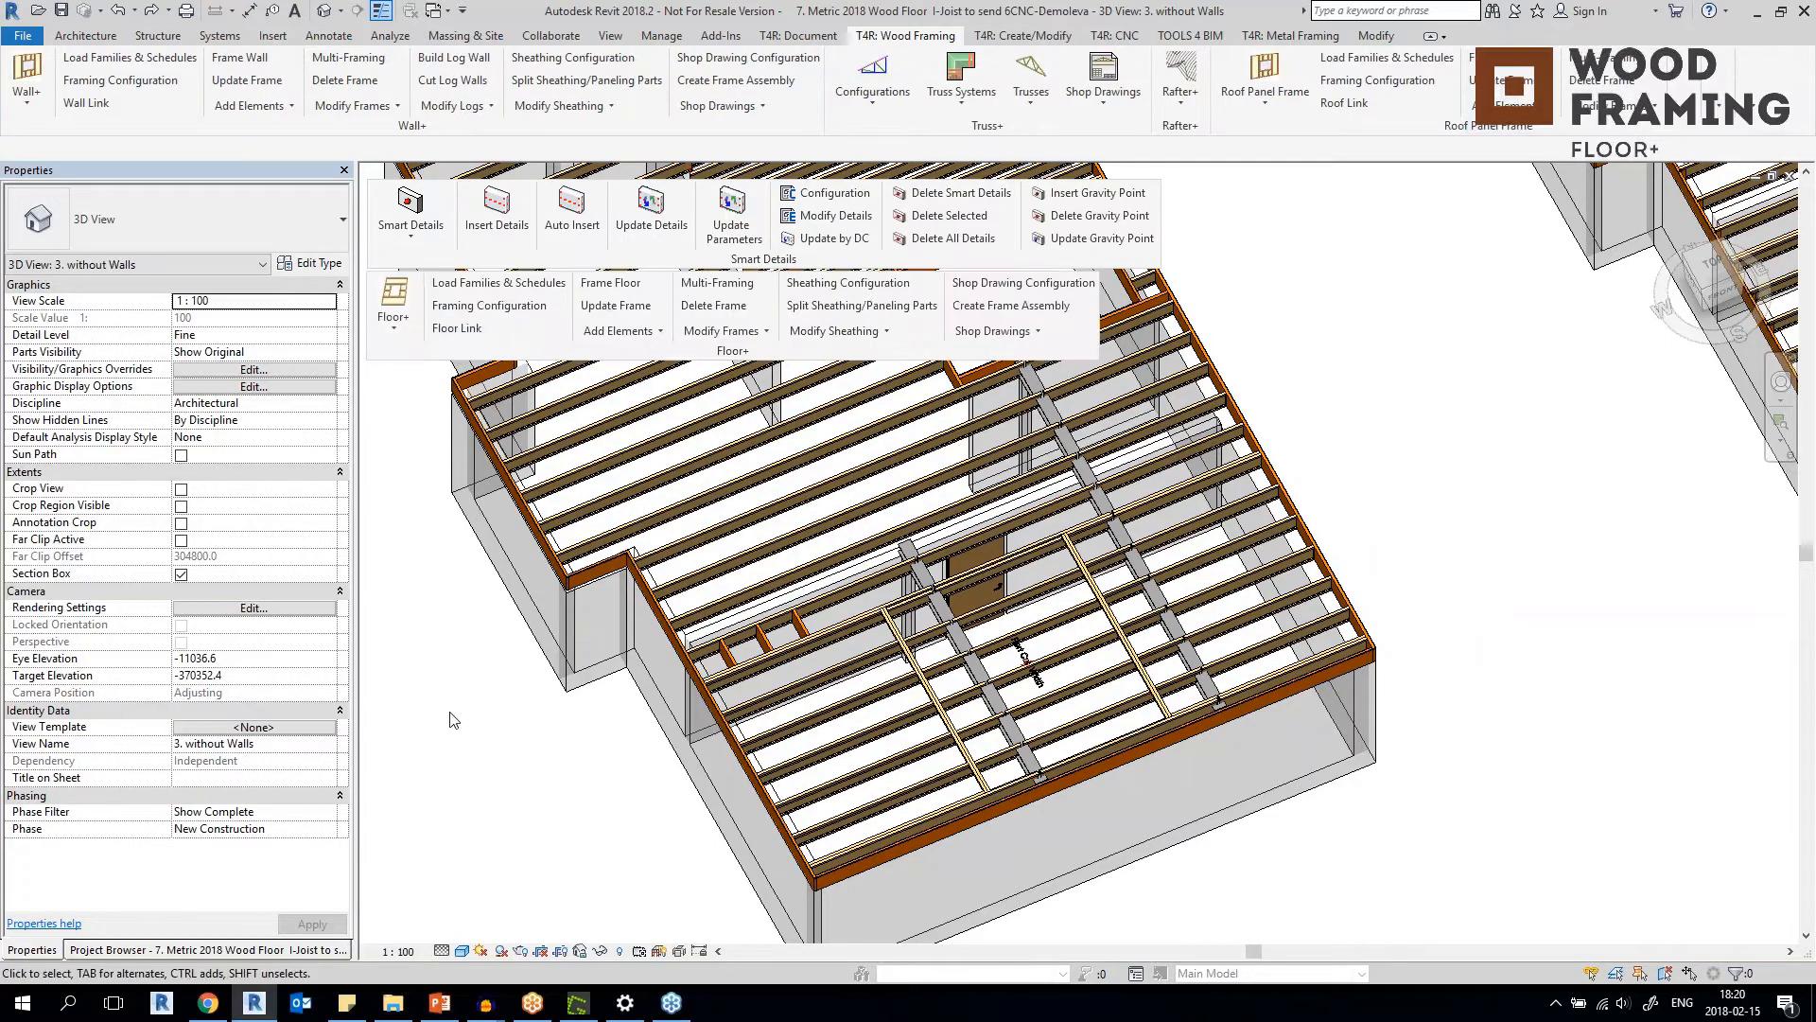
Select all frame elements of the floor by picking one of its framing members.
left_click(1007, 333)
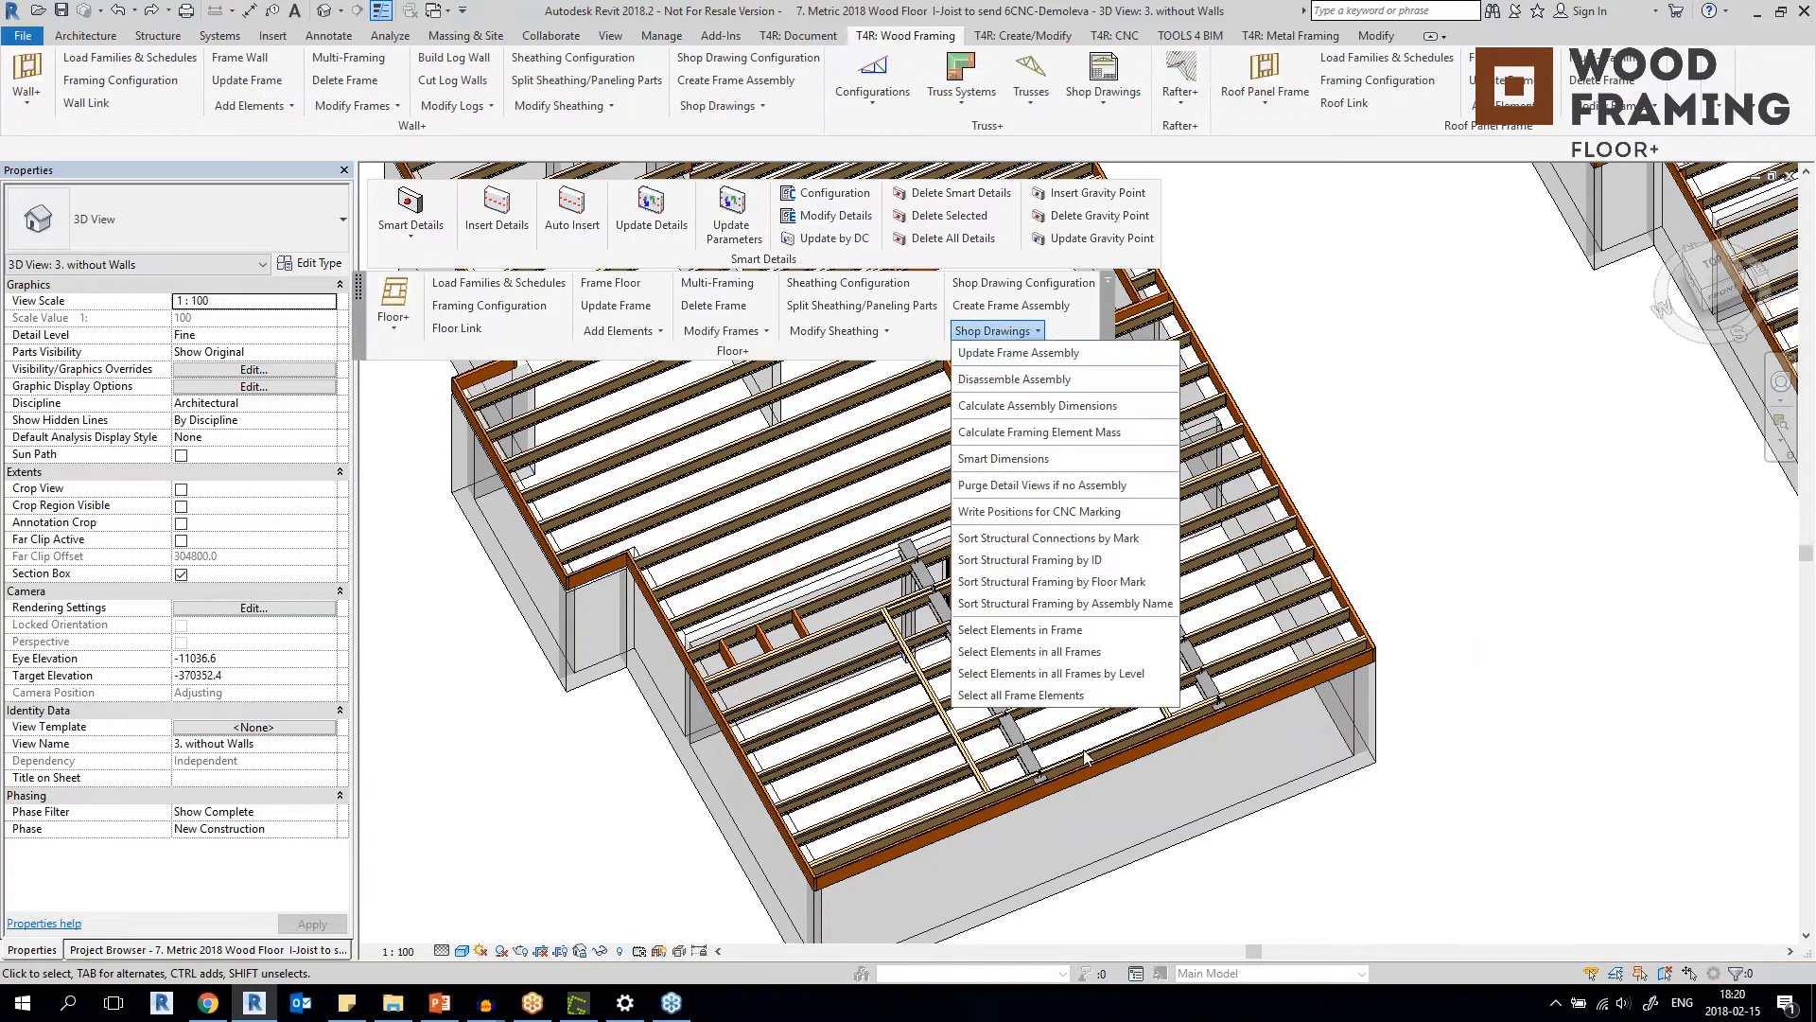
left_click(1031, 695)
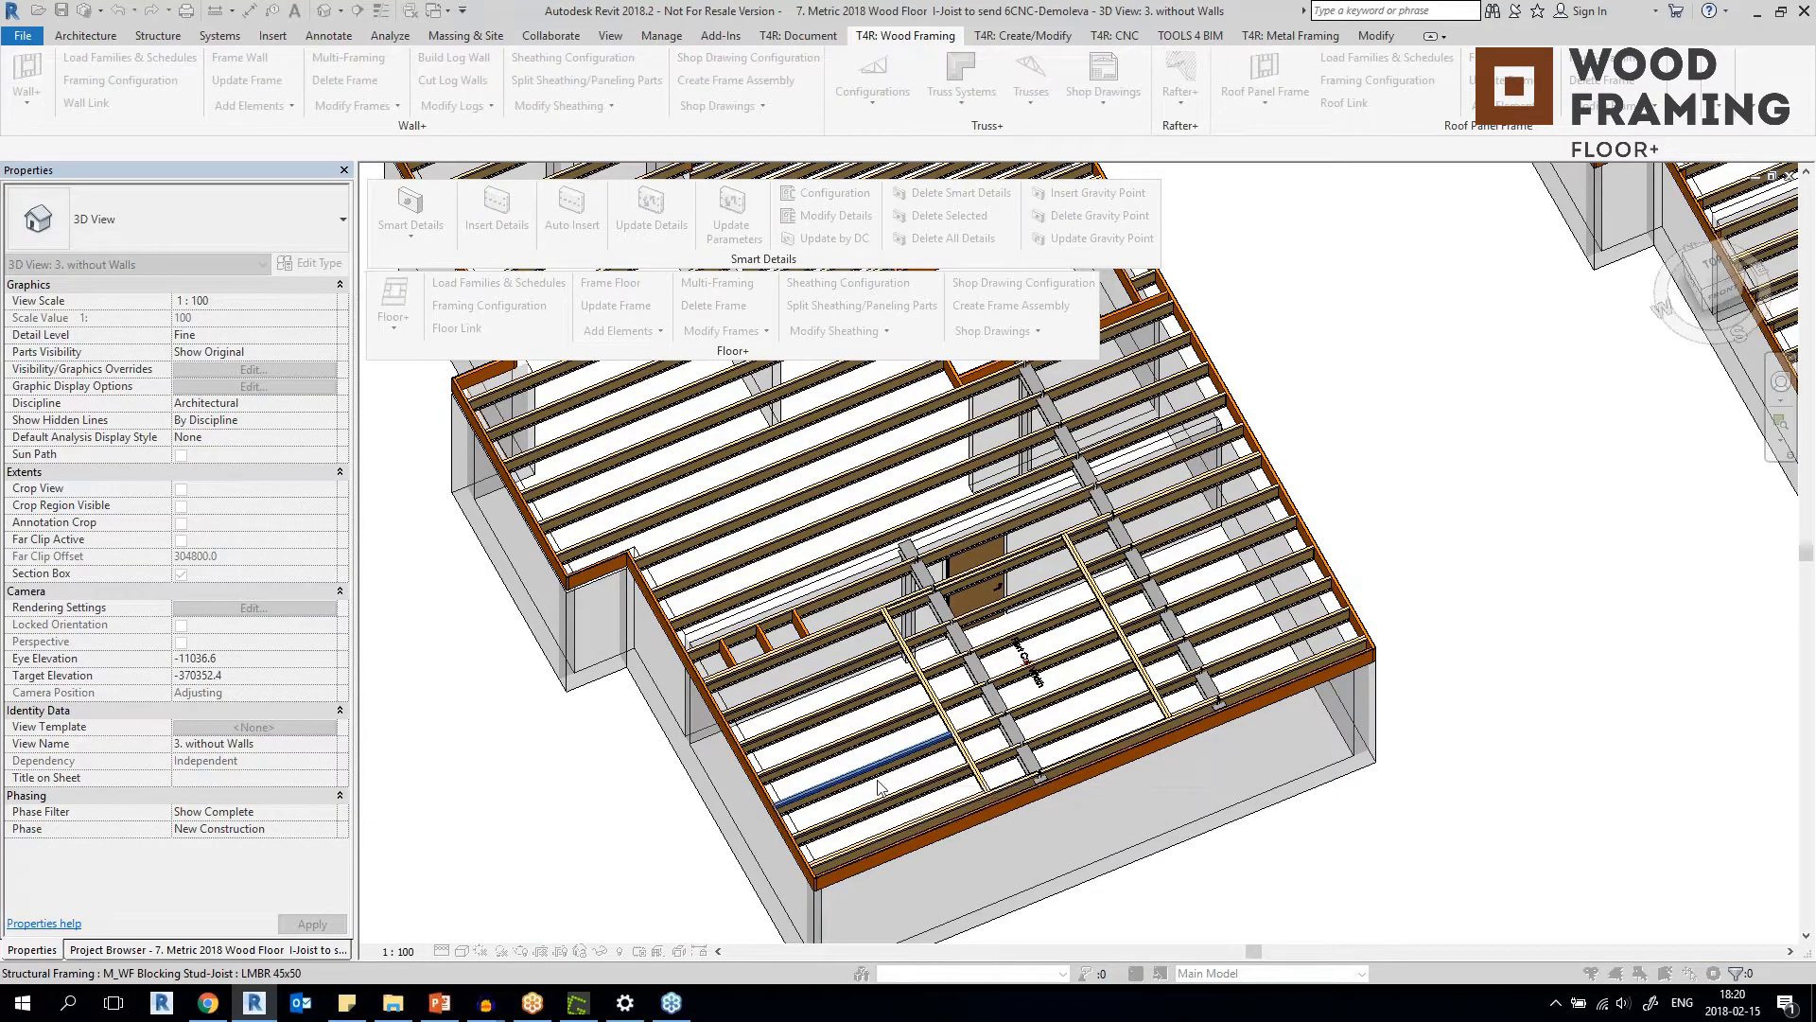
left_click(878, 783)
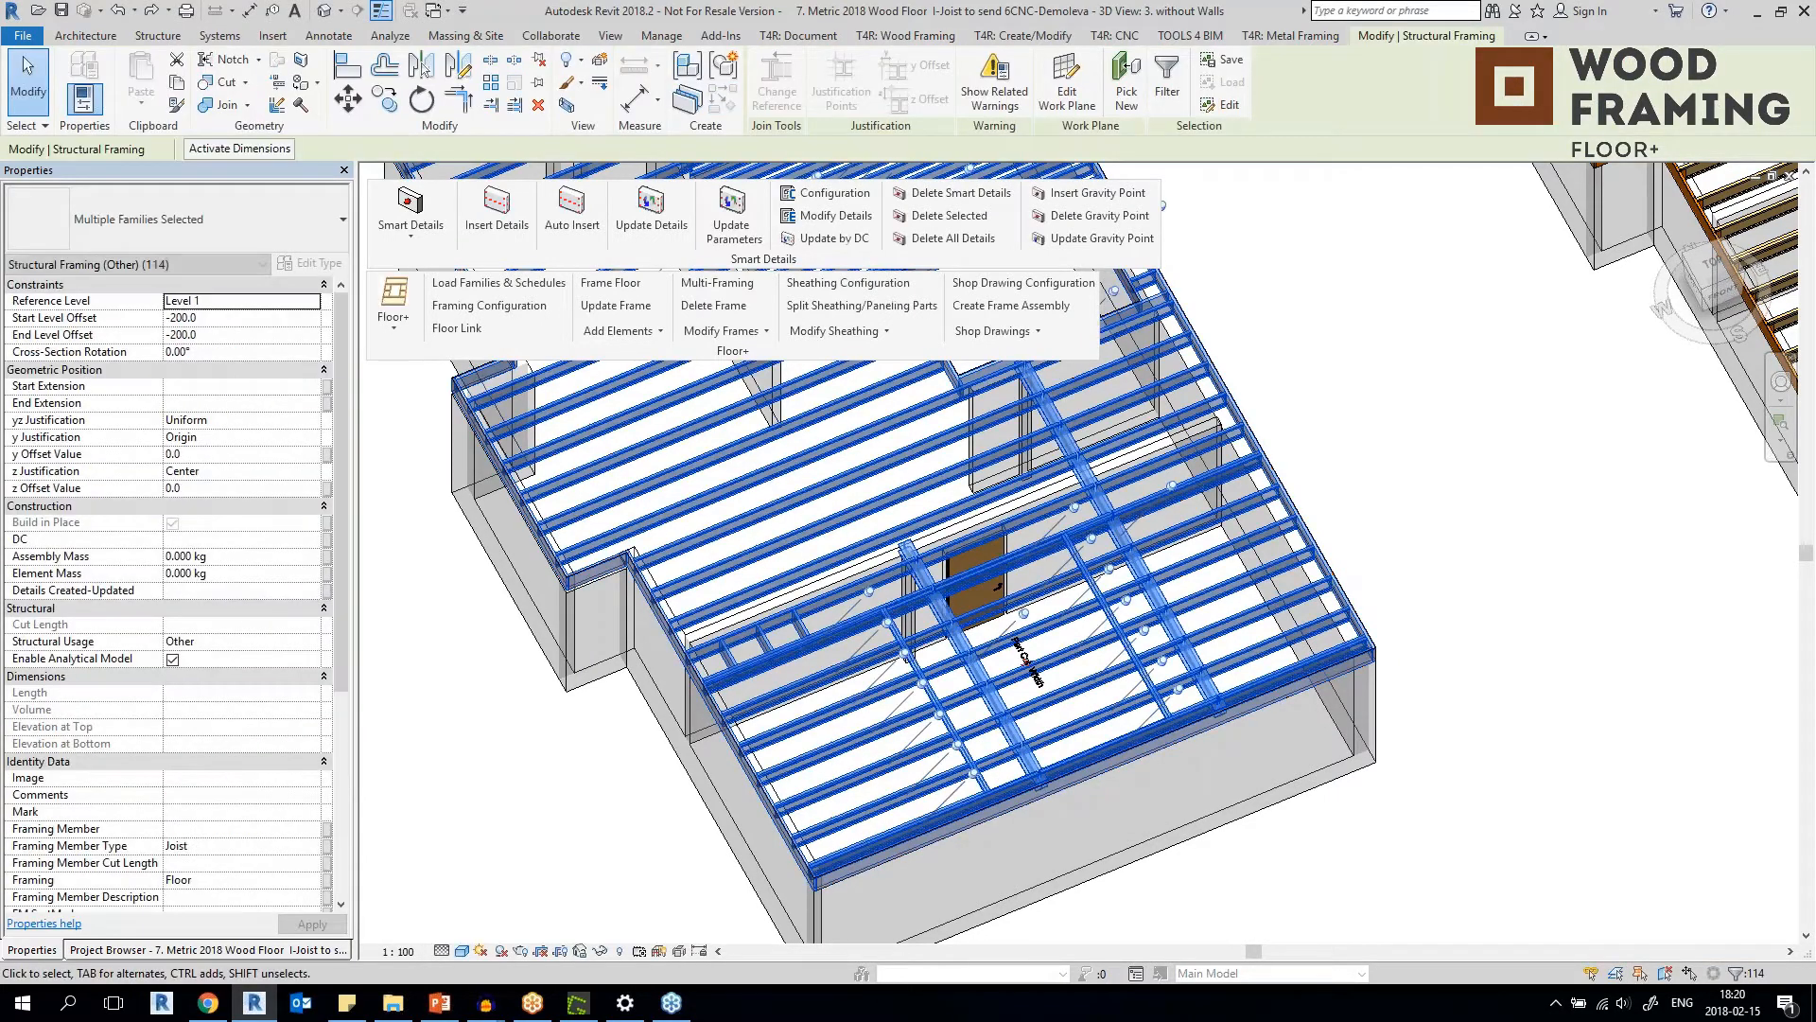
Exclude the five short I-joists between the two steel beams, starting at the door, from the frame selection.
scroll(992, 596, "up", 5)
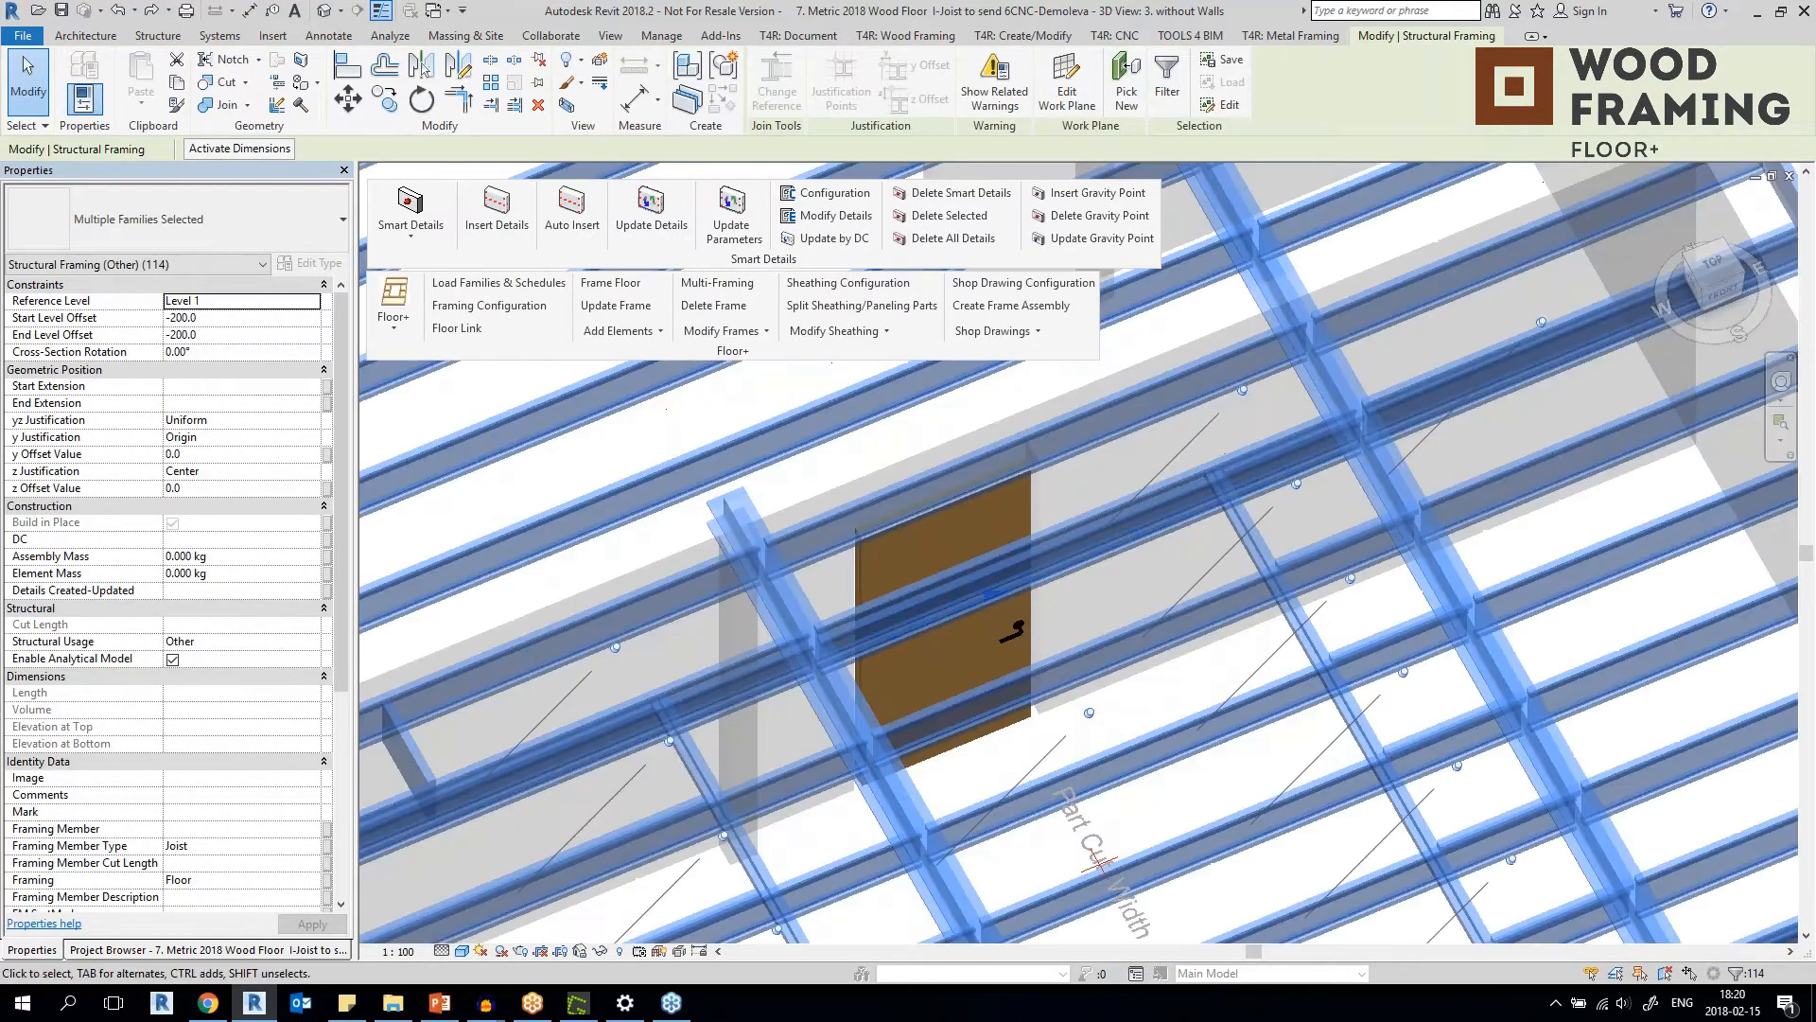
left_click(989, 577, "shift")
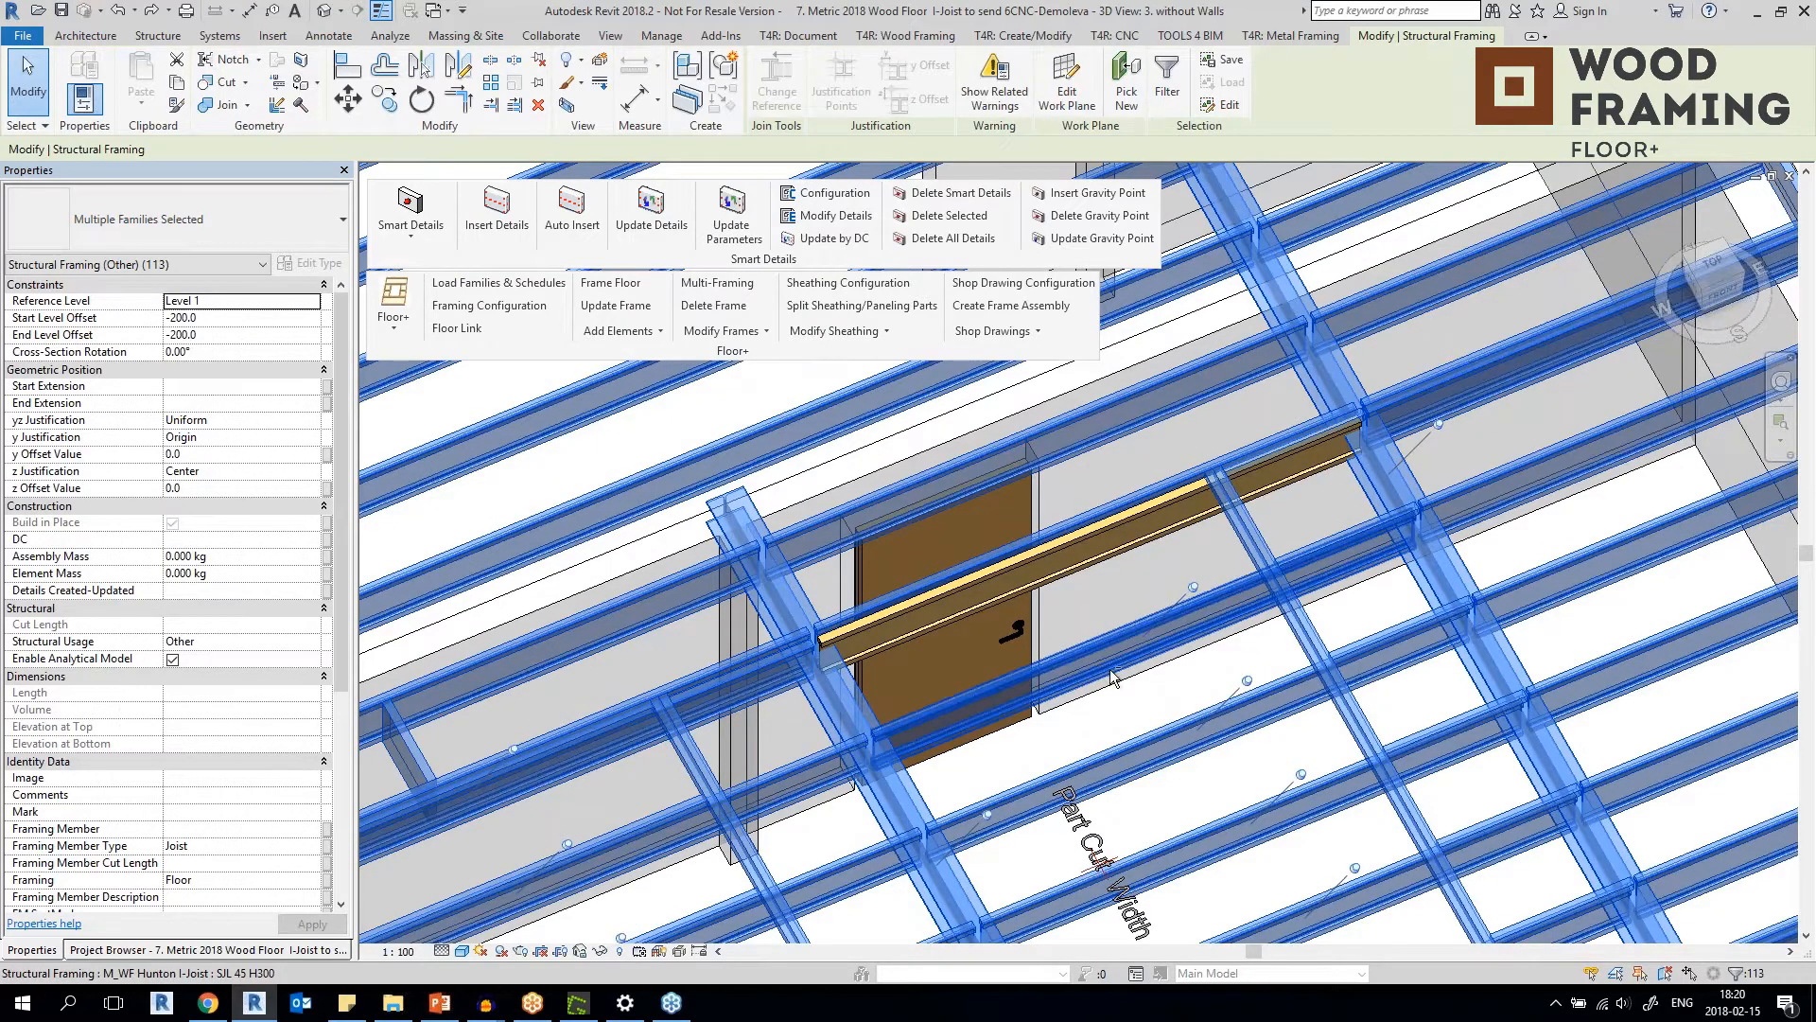
middle_click_drag(1135, 718, 989, 478)
left_click(1048, 518, "shift")
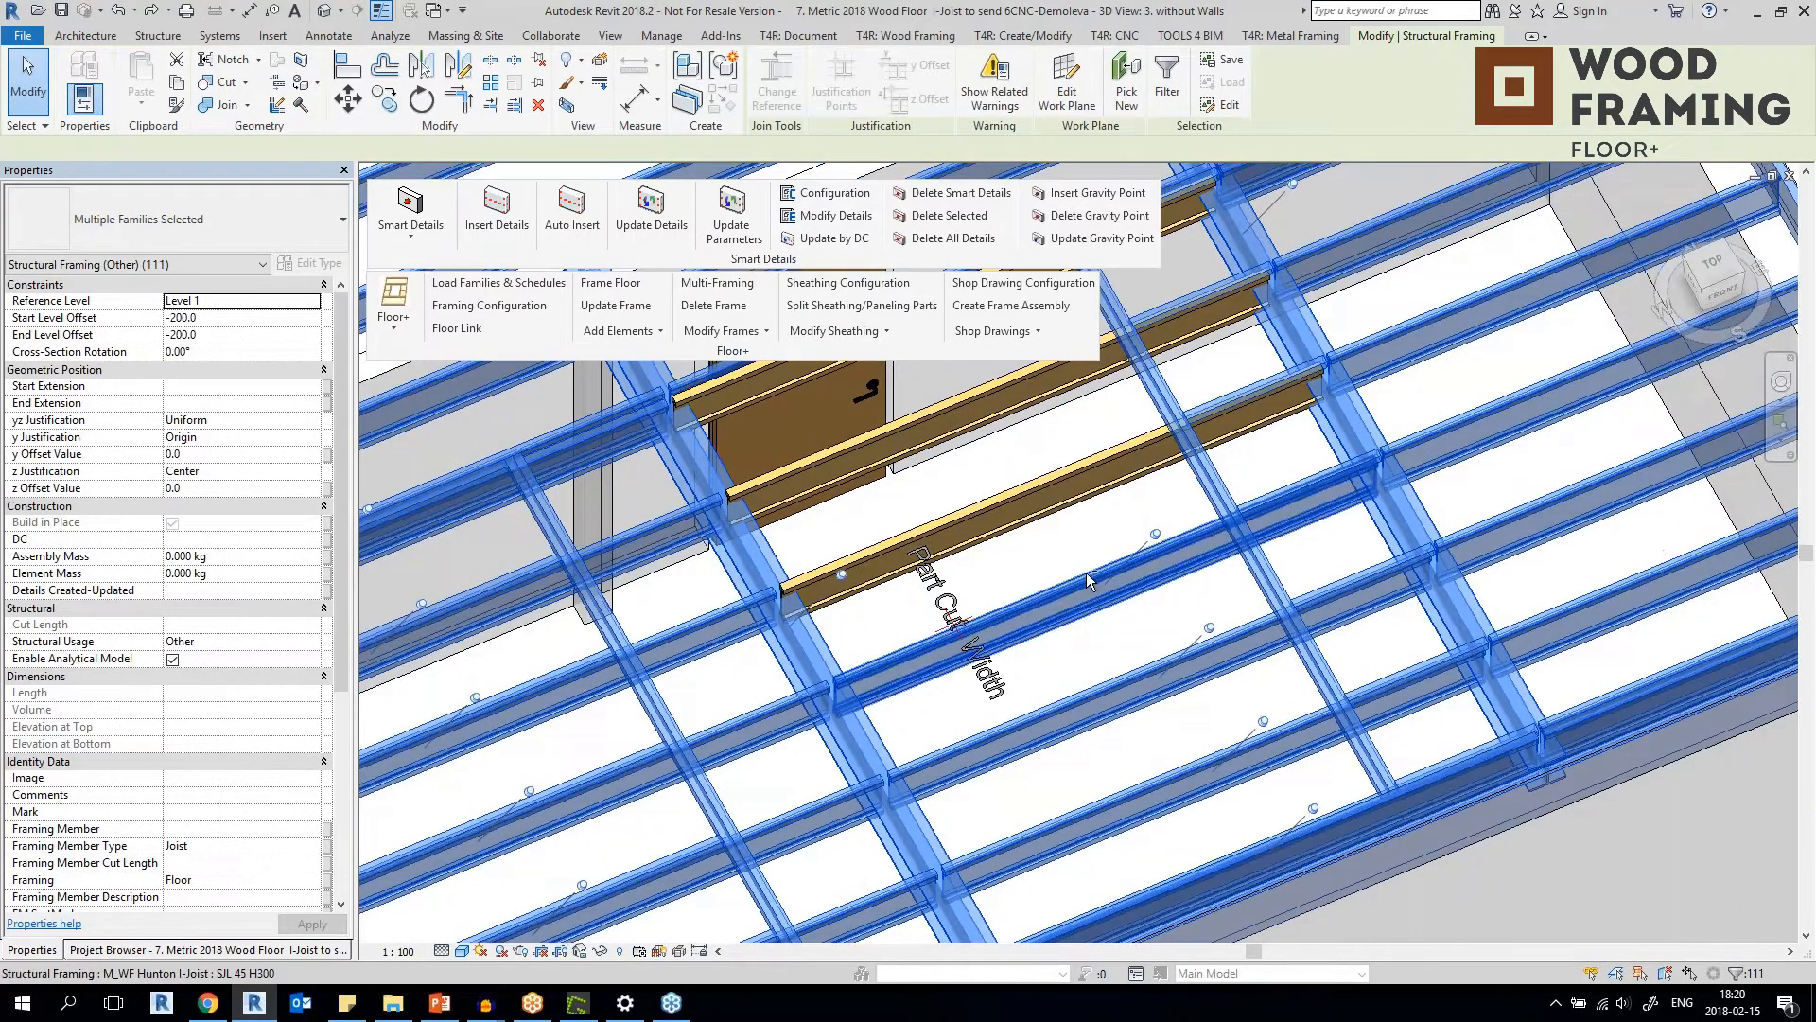
left_click(1087, 583, "shift")
left_click(1116, 816, "shift")
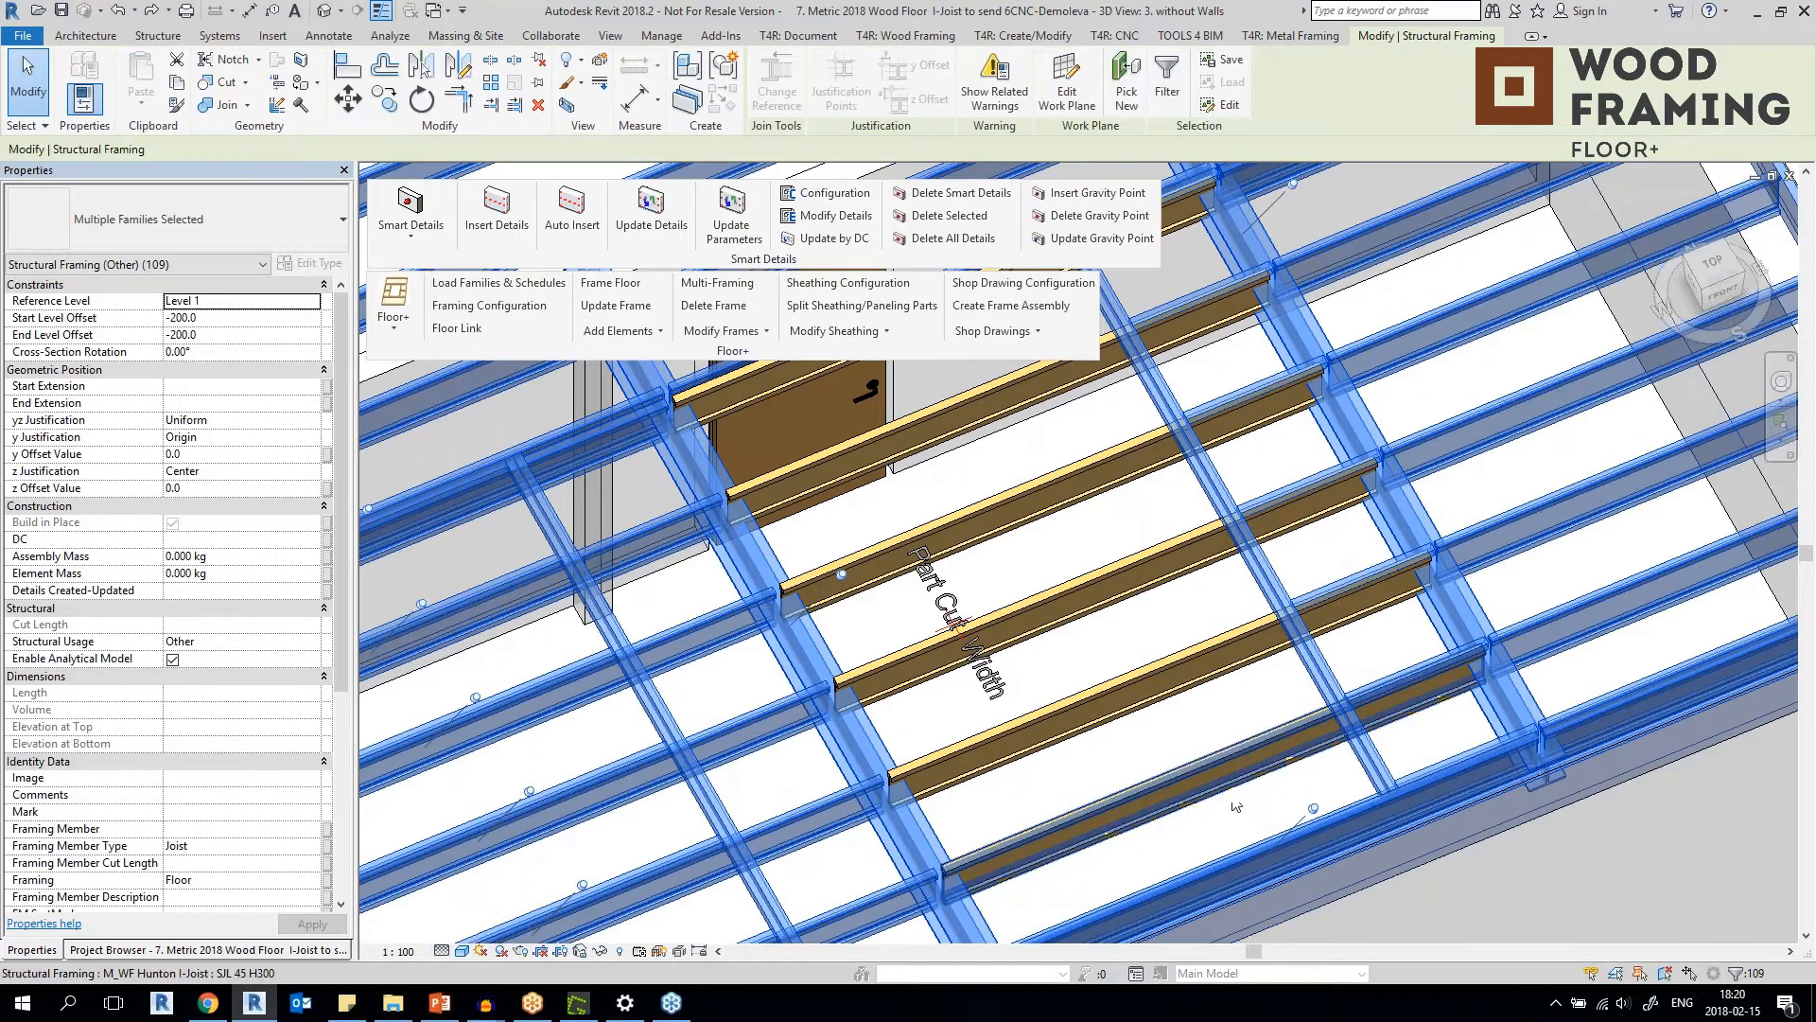
Exclude the remaining short I-joists near the floor's outer rim from the selection and inspect the joist ends at the steel beam.
scroll(1116, 816, "down", 3)
middle_click_drag(1119, 559, 1444, 738, "shift")
middle_click_drag(1353, 227, 870, 598)
left_click(871, 597, "shift")
middle_click_drag(1107, 586, 1279, 516, "shift")
scroll(1071, 527, "up", 6)
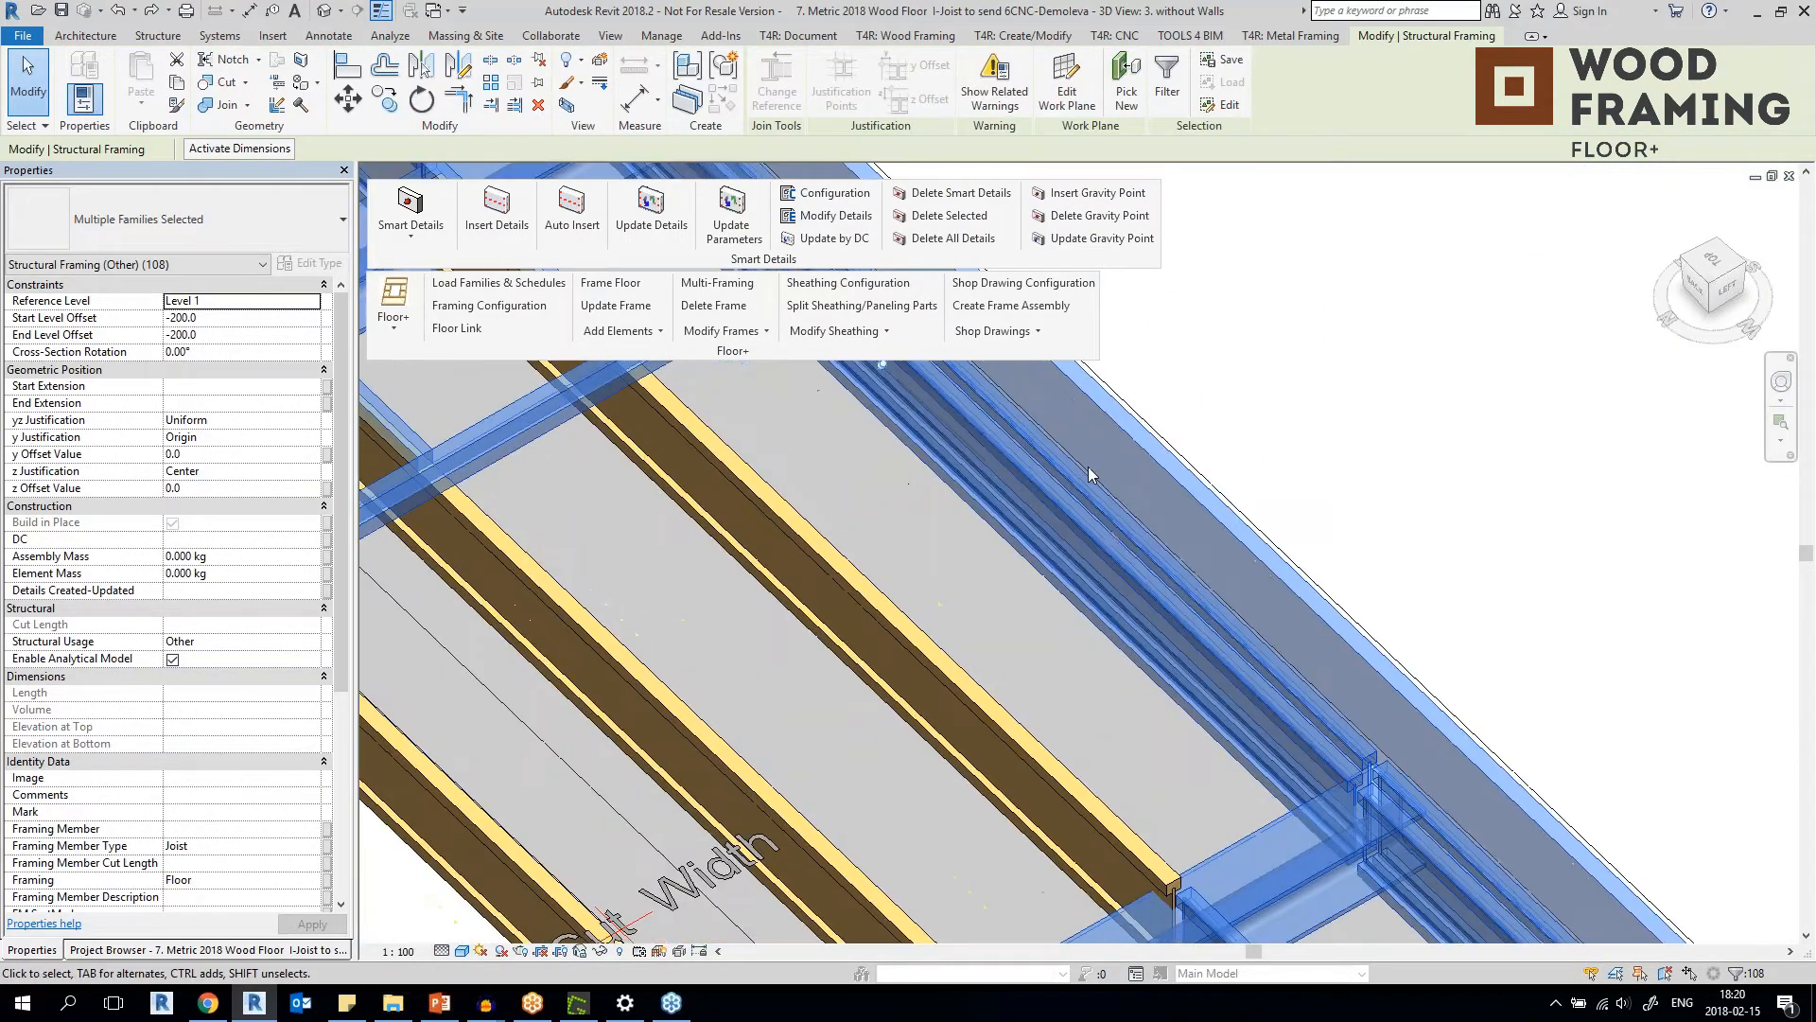
left_click(1071, 527, "shift")
middle_click_drag(1071, 526, 912, 677, "shift")
scroll(940, 660, "up", 3)
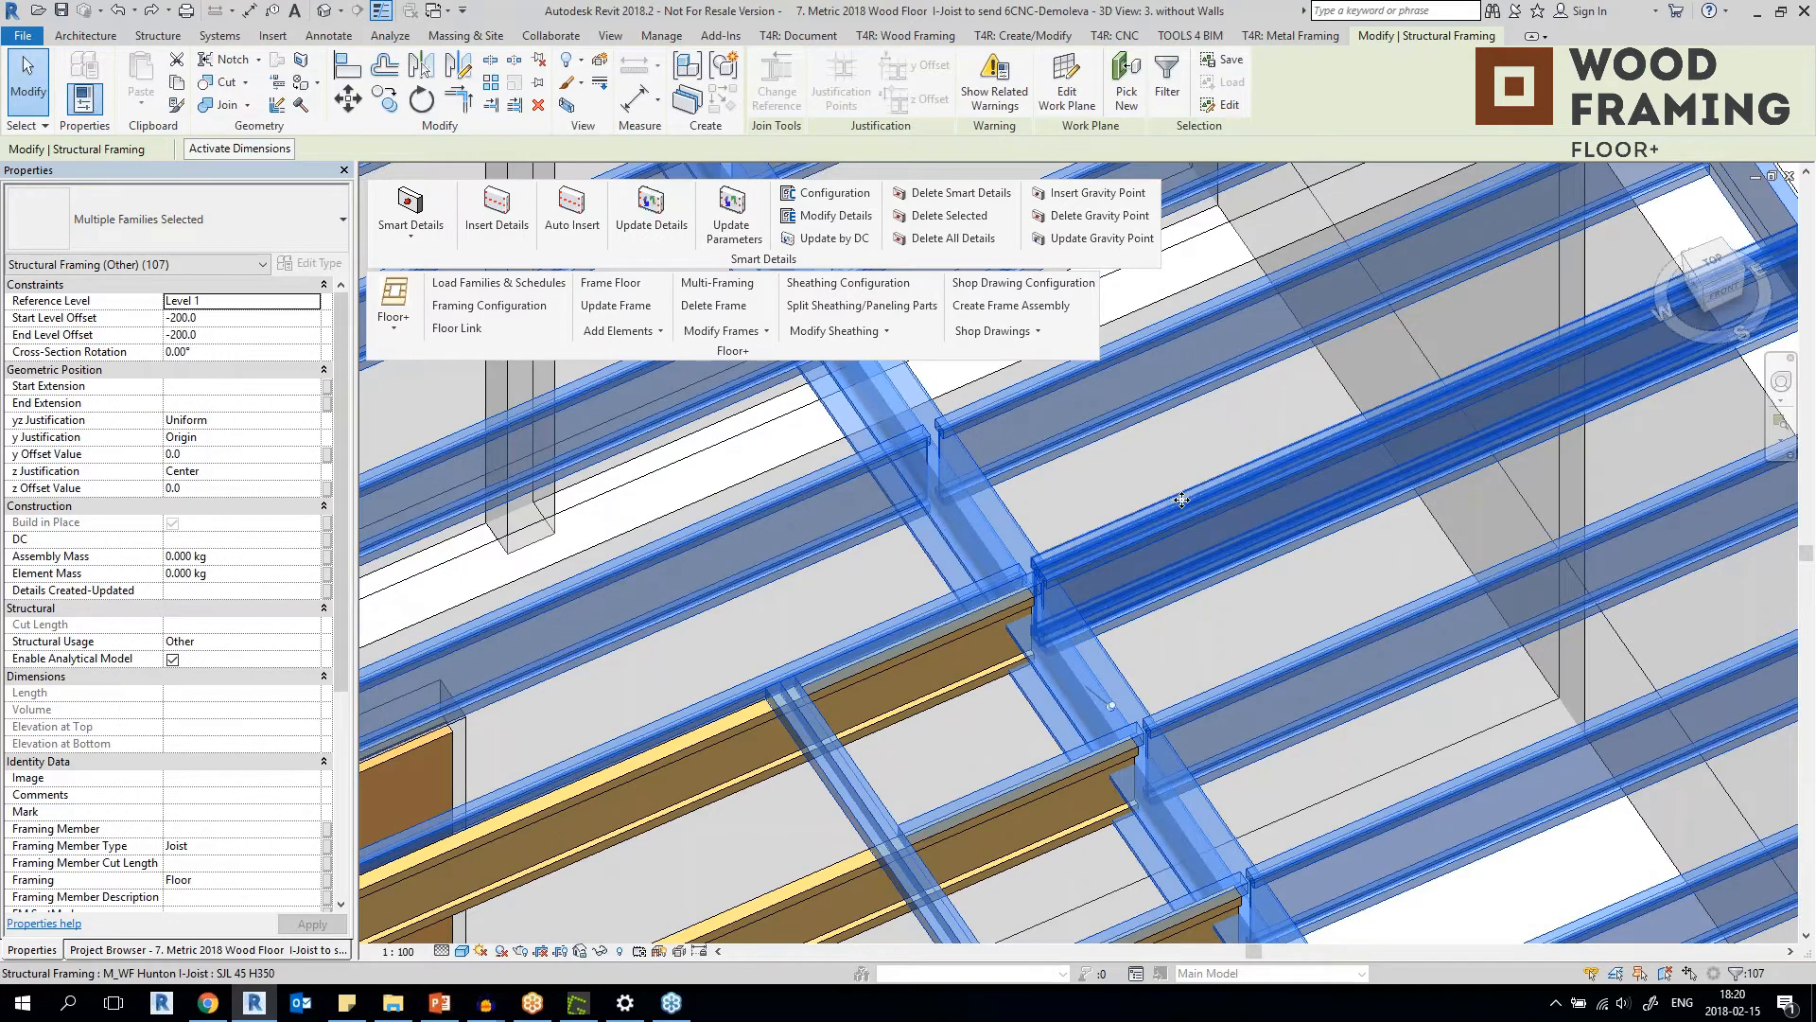
Auto-insert the configured smart details on the selected floor framing, moving the progress window aside.
scroll(1181, 499, "down", 8)
scroll(1061, 702, "down", 5)
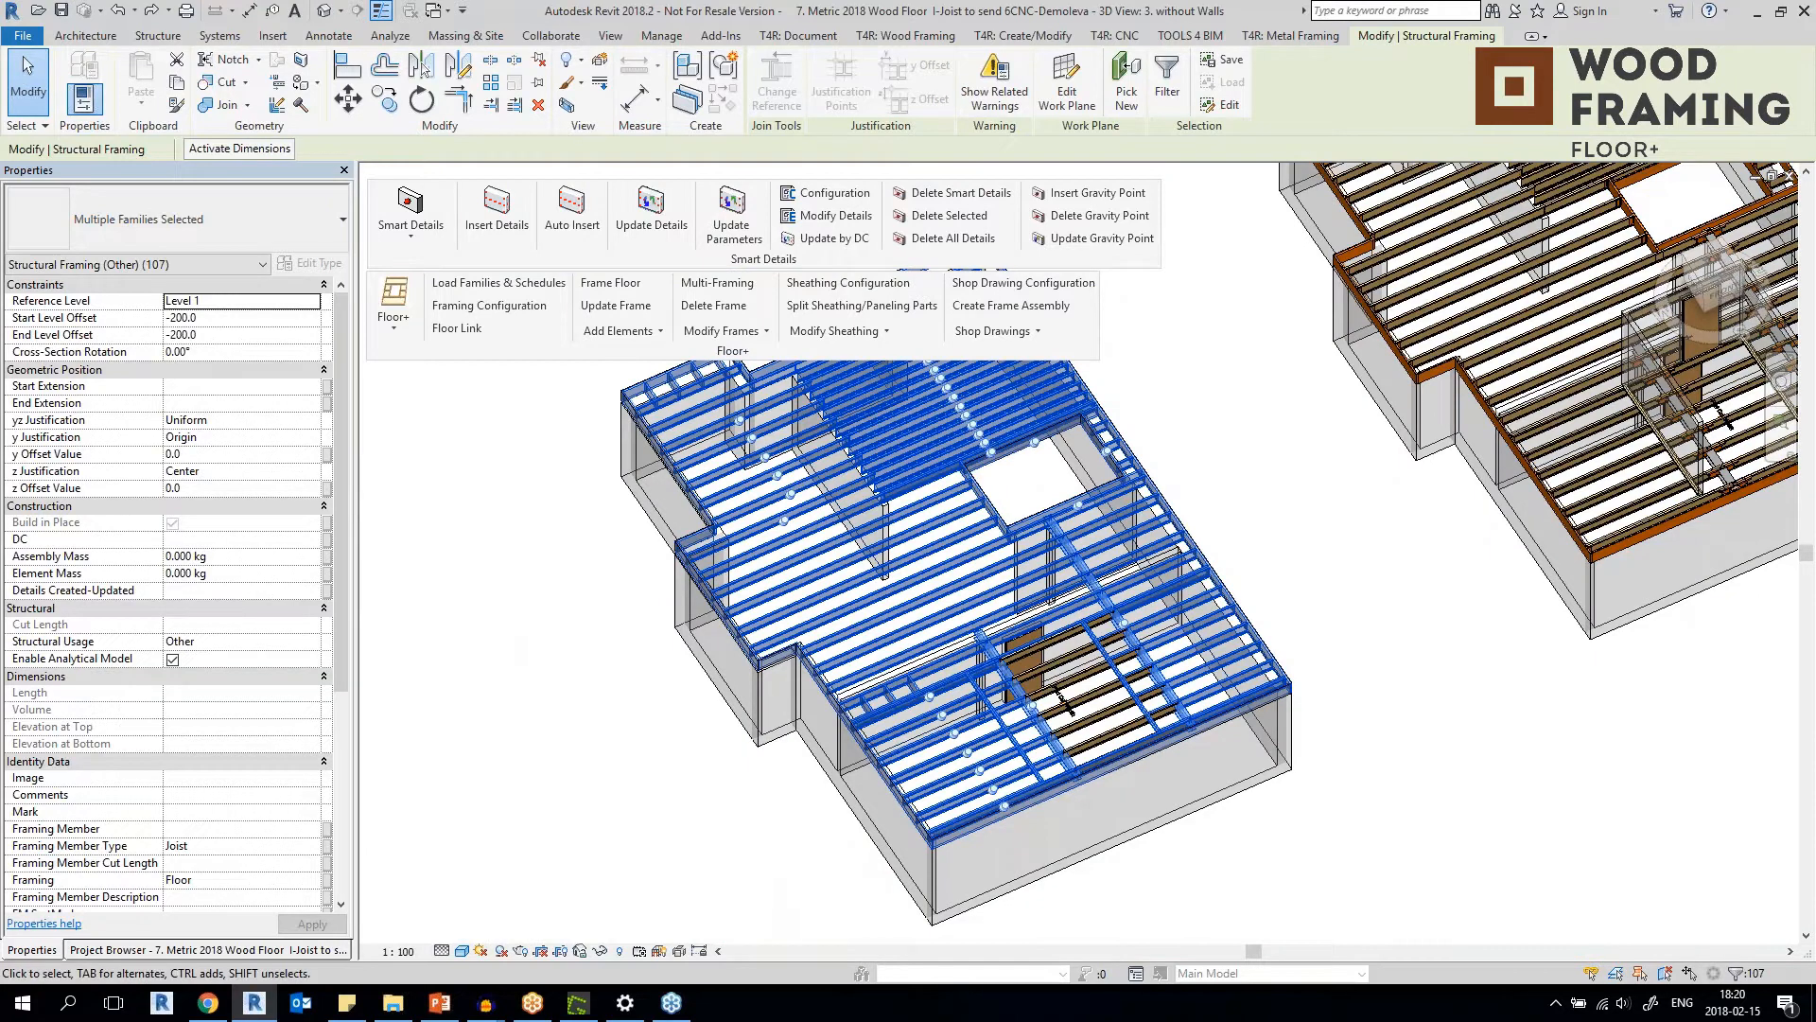
left_click(578, 210)
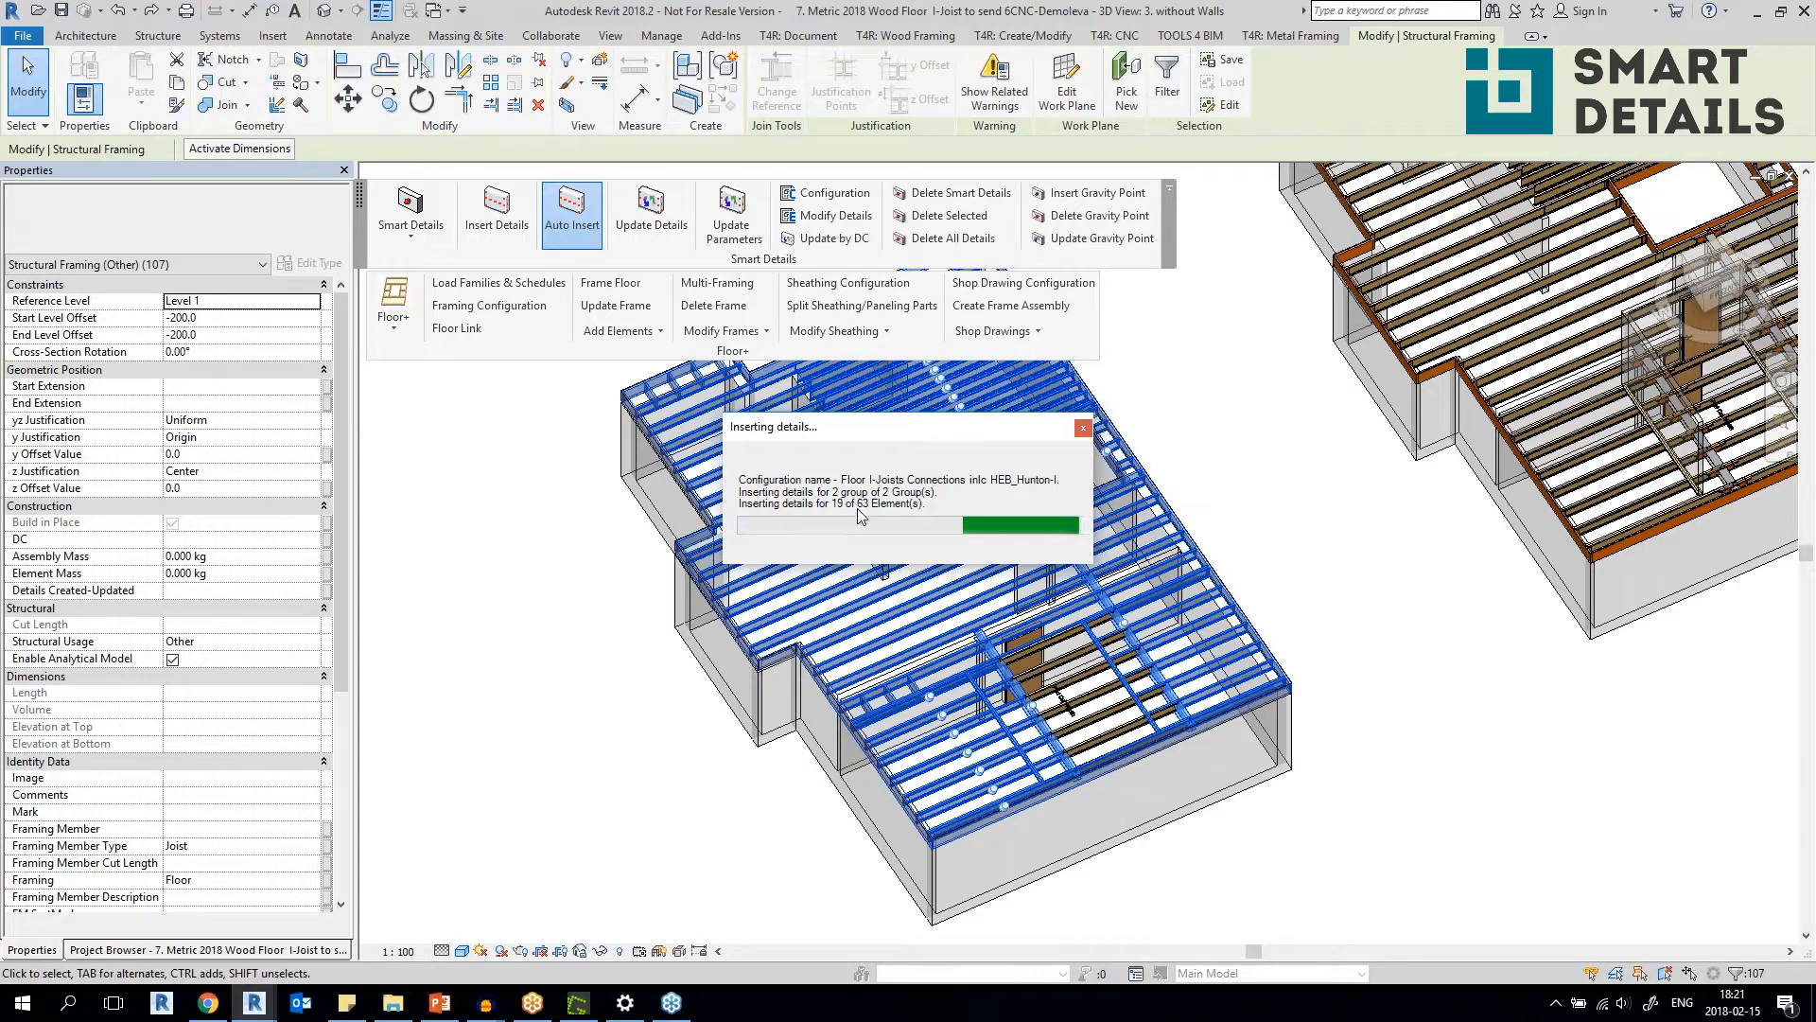
left_click_drag(935, 442, 688, 438)
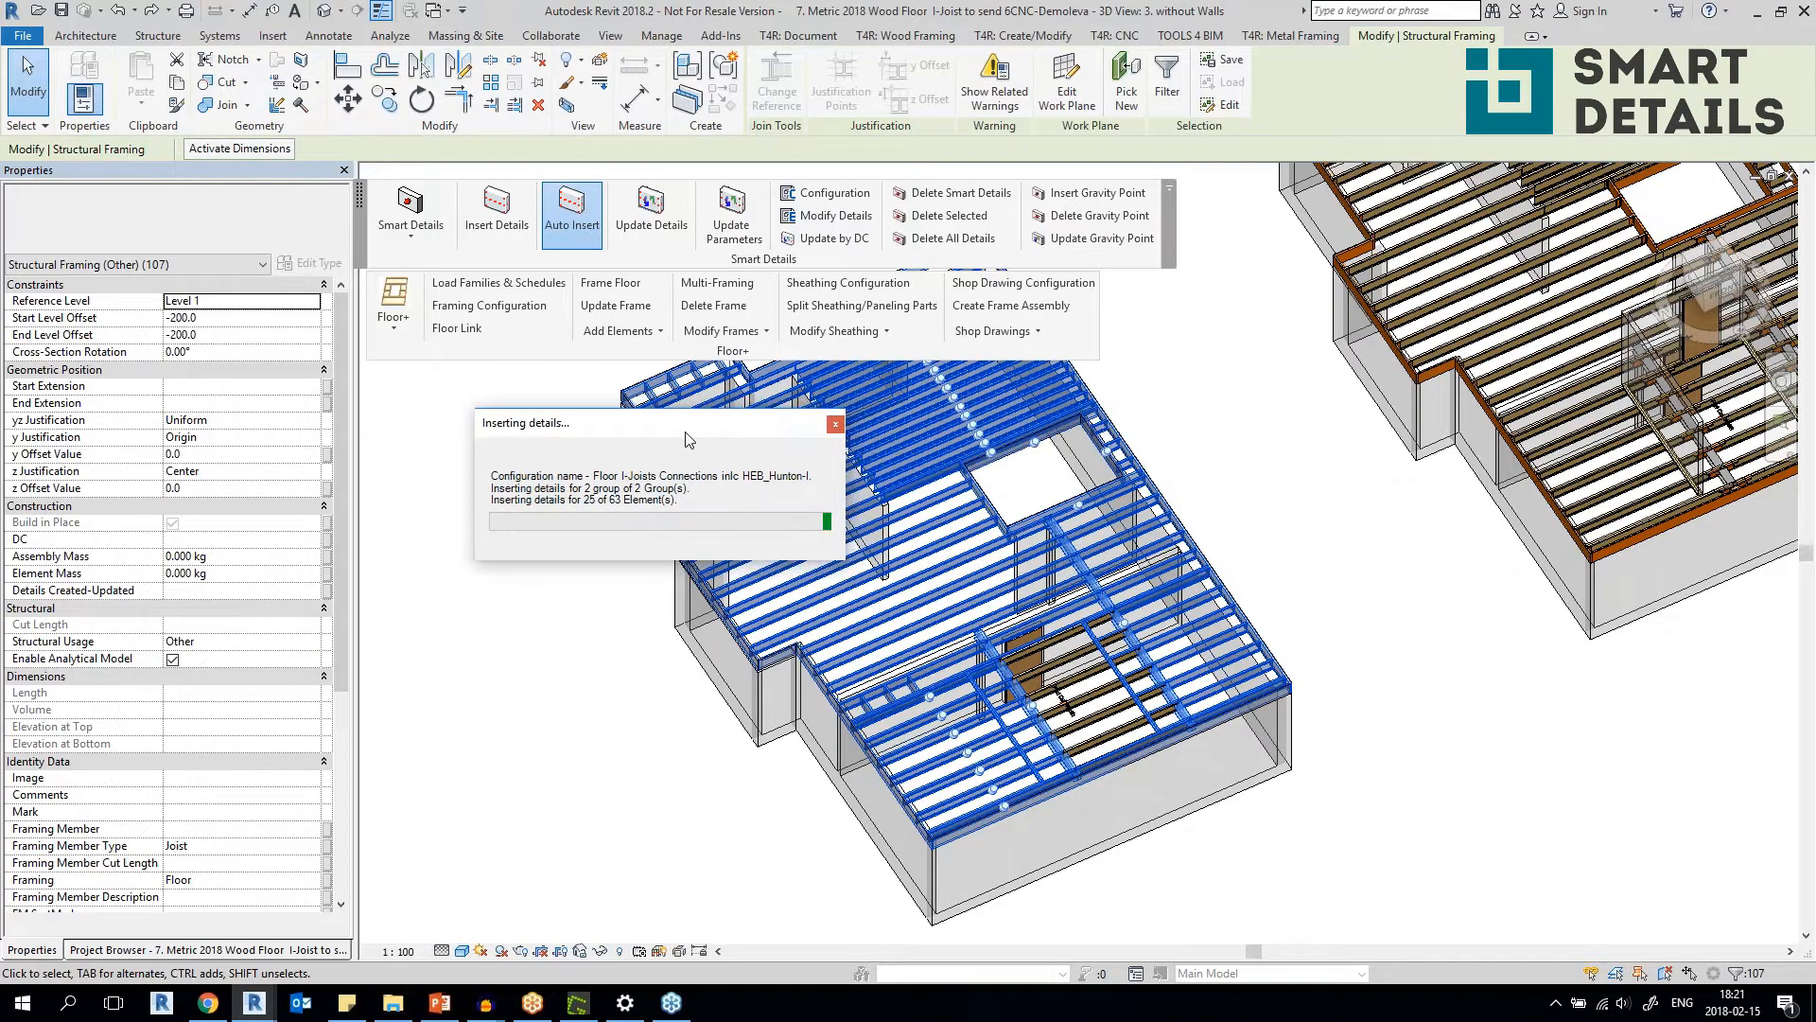
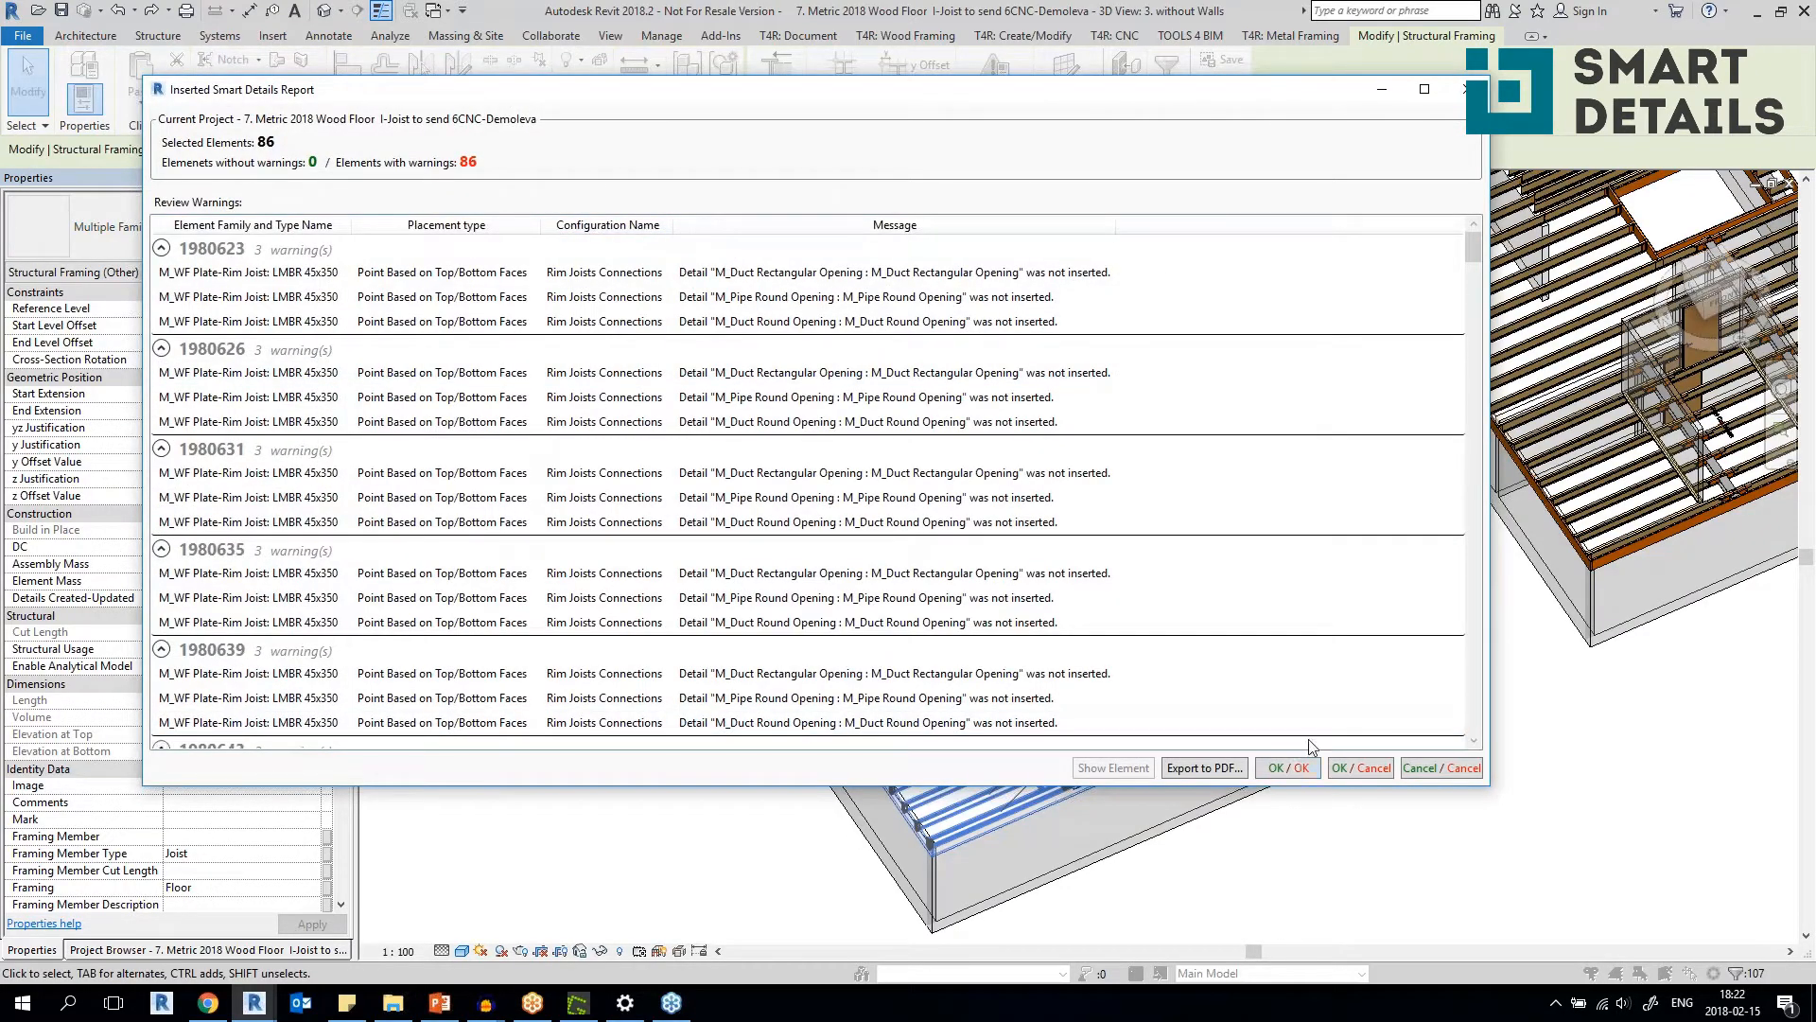
Accept the inserted smart details report and examine the joist ends along the floor's outer rim joist.
left_click(1288, 768)
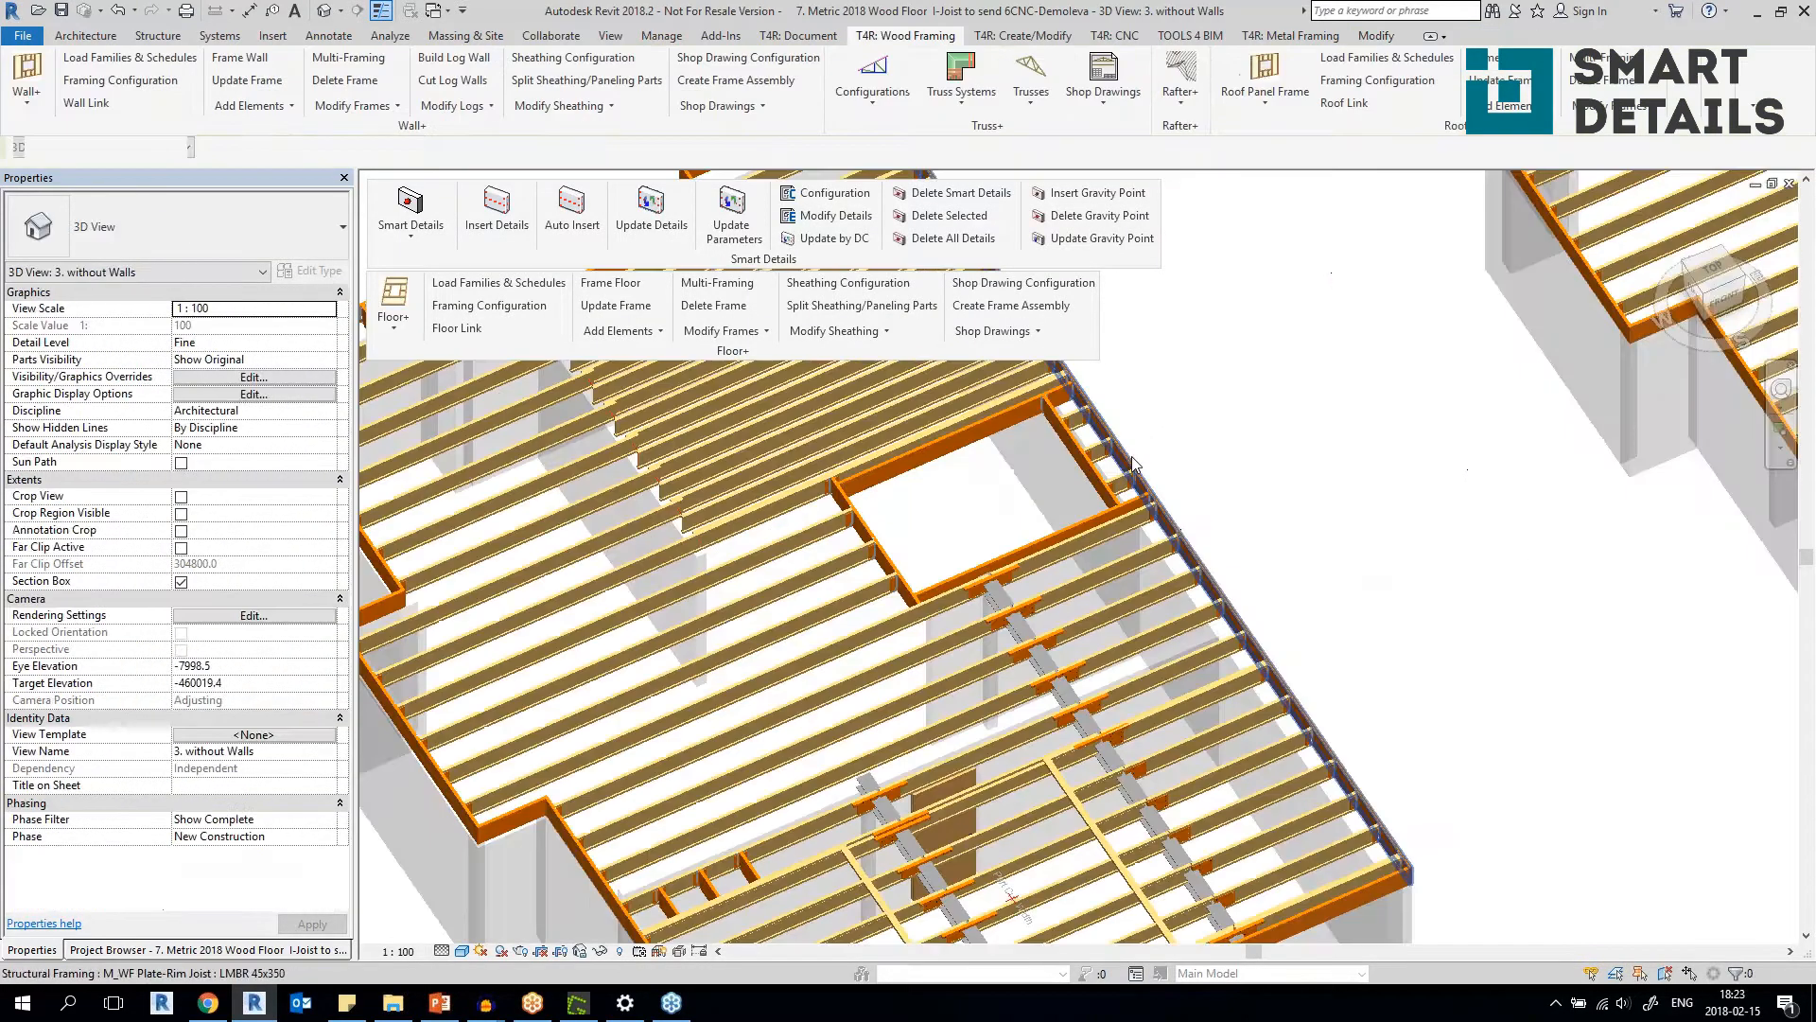
scroll(1135, 464, "up", 5)
middle_click_drag(1120, 539, 1107, 526)
scroll(1078, 700, "up", 4)
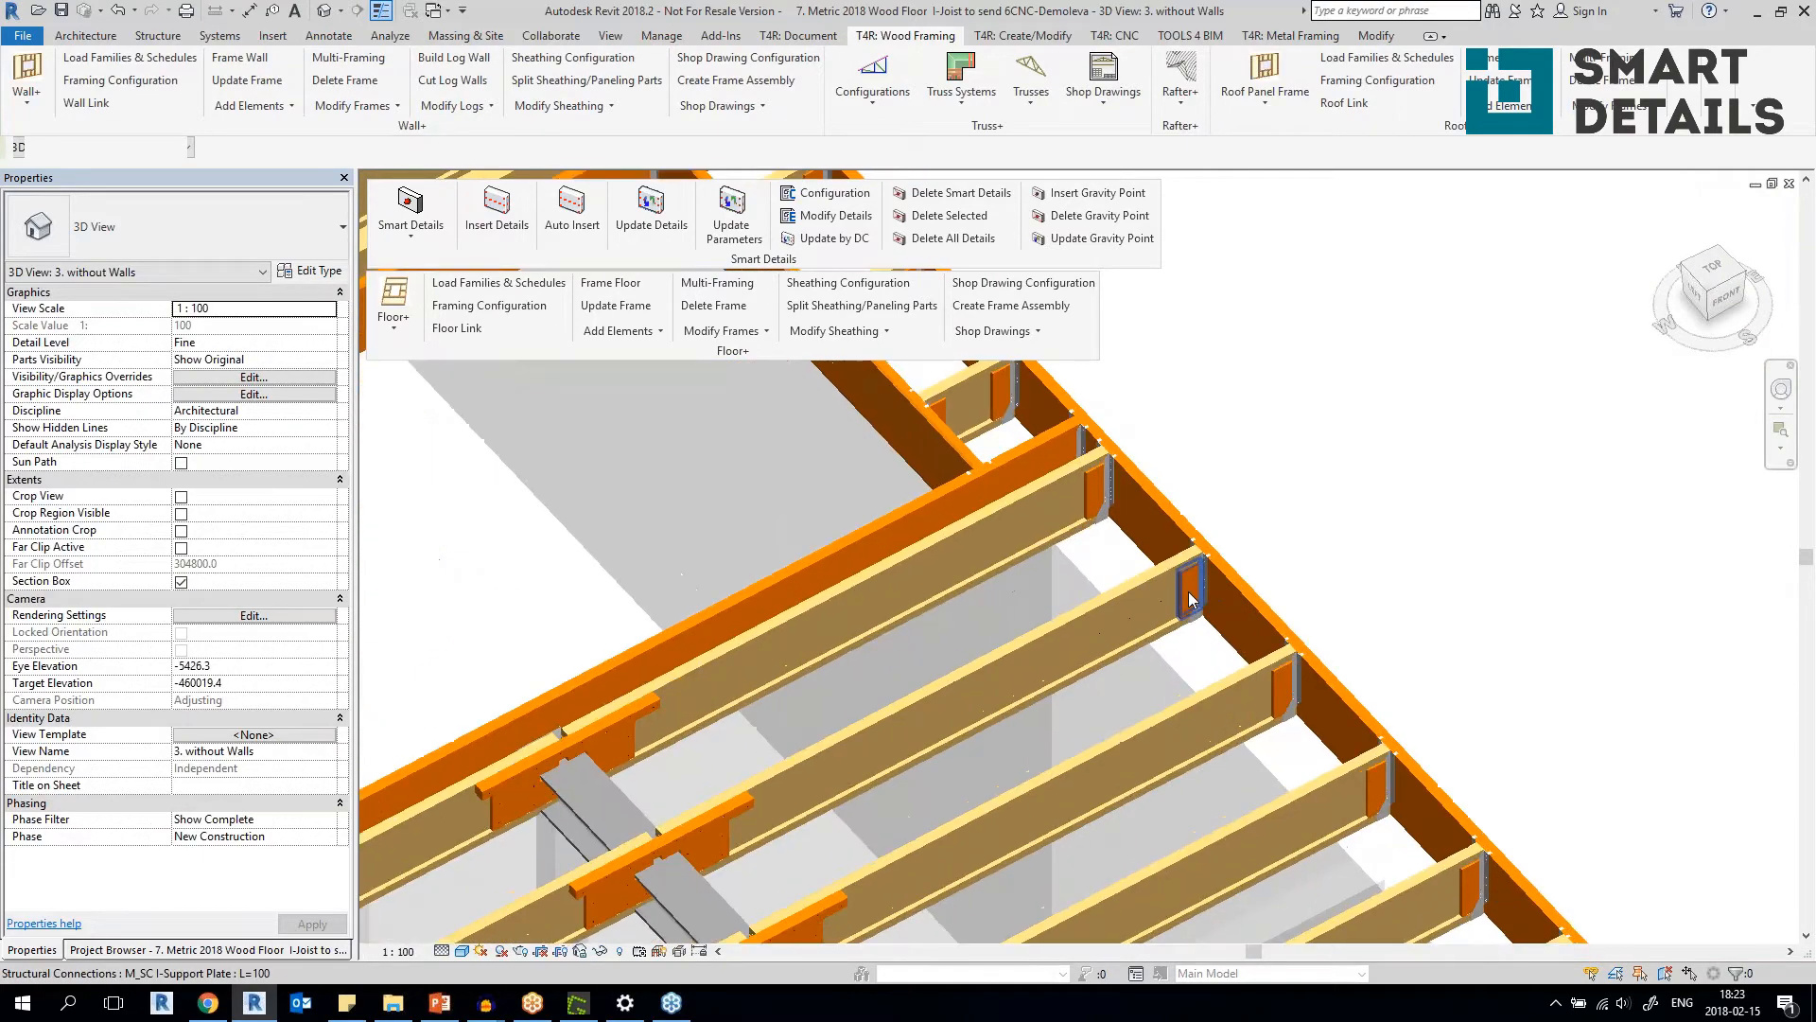
scroll(1074, 696, "up", 2)
middle_click_drag(1069, 675, 1140, 765)
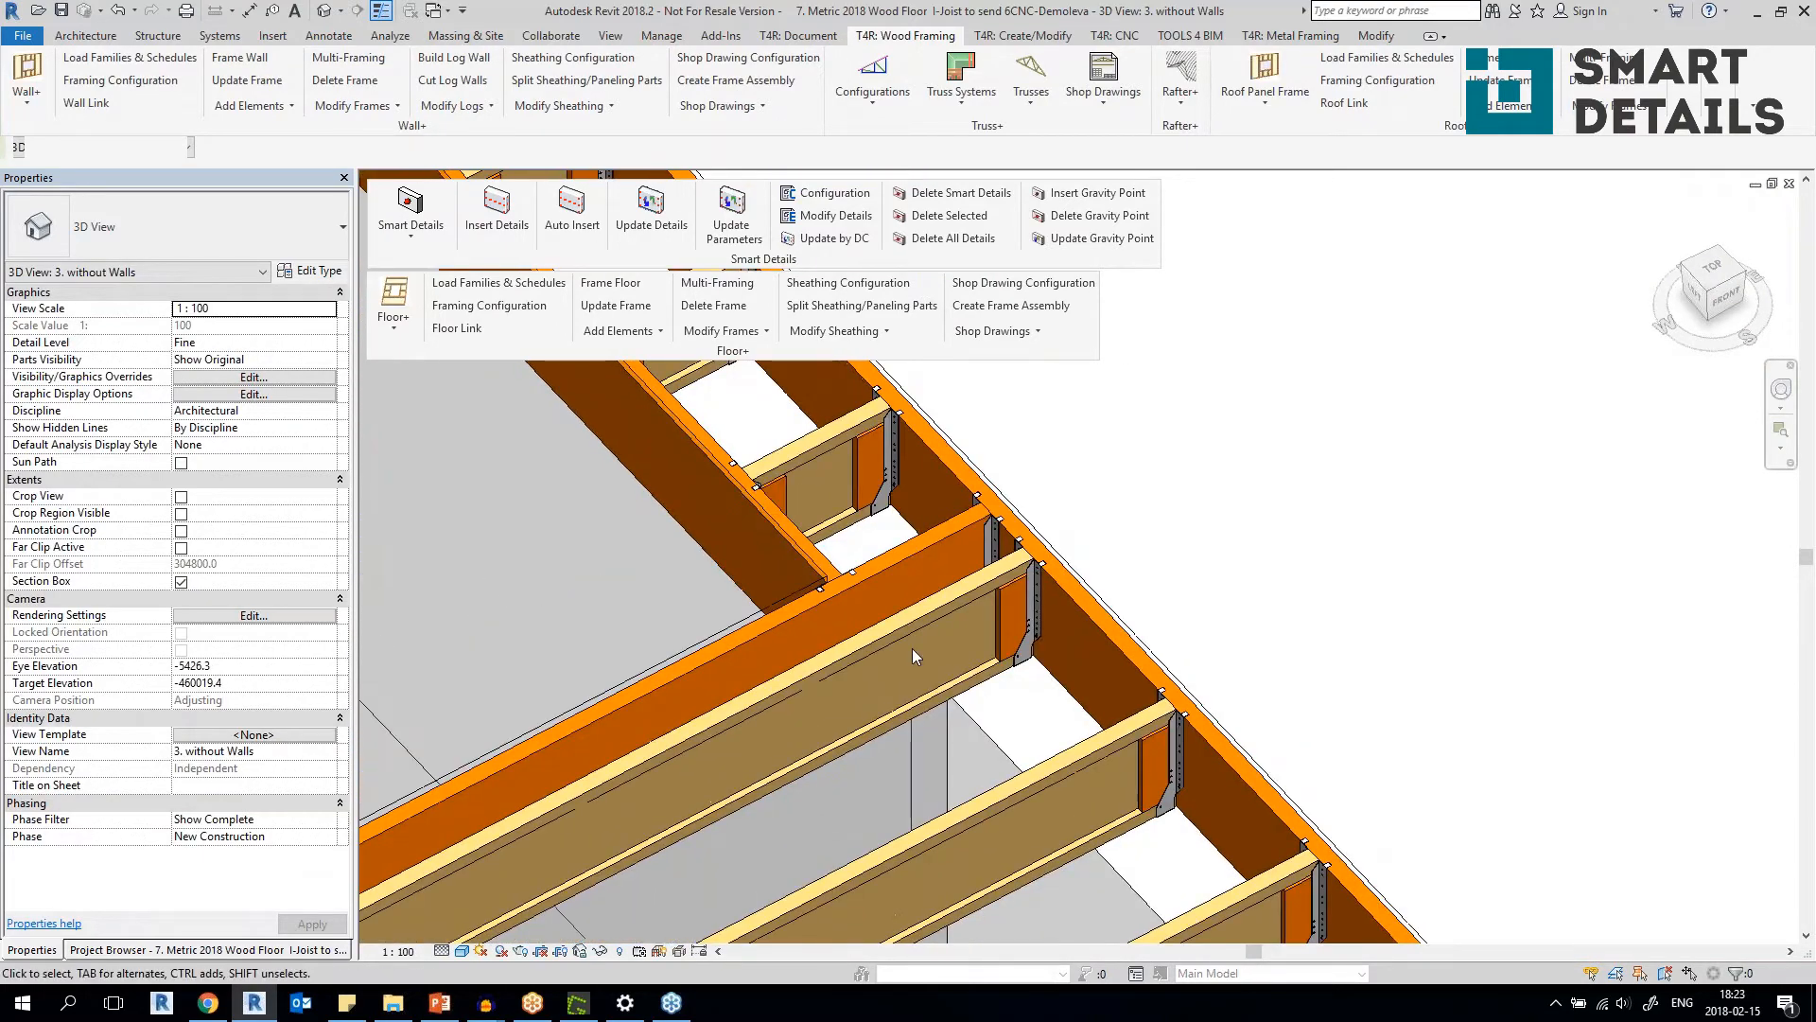
left_click(883, 628)
middle_click_drag(883, 628, 956, 566, "shift")
key("Escape")
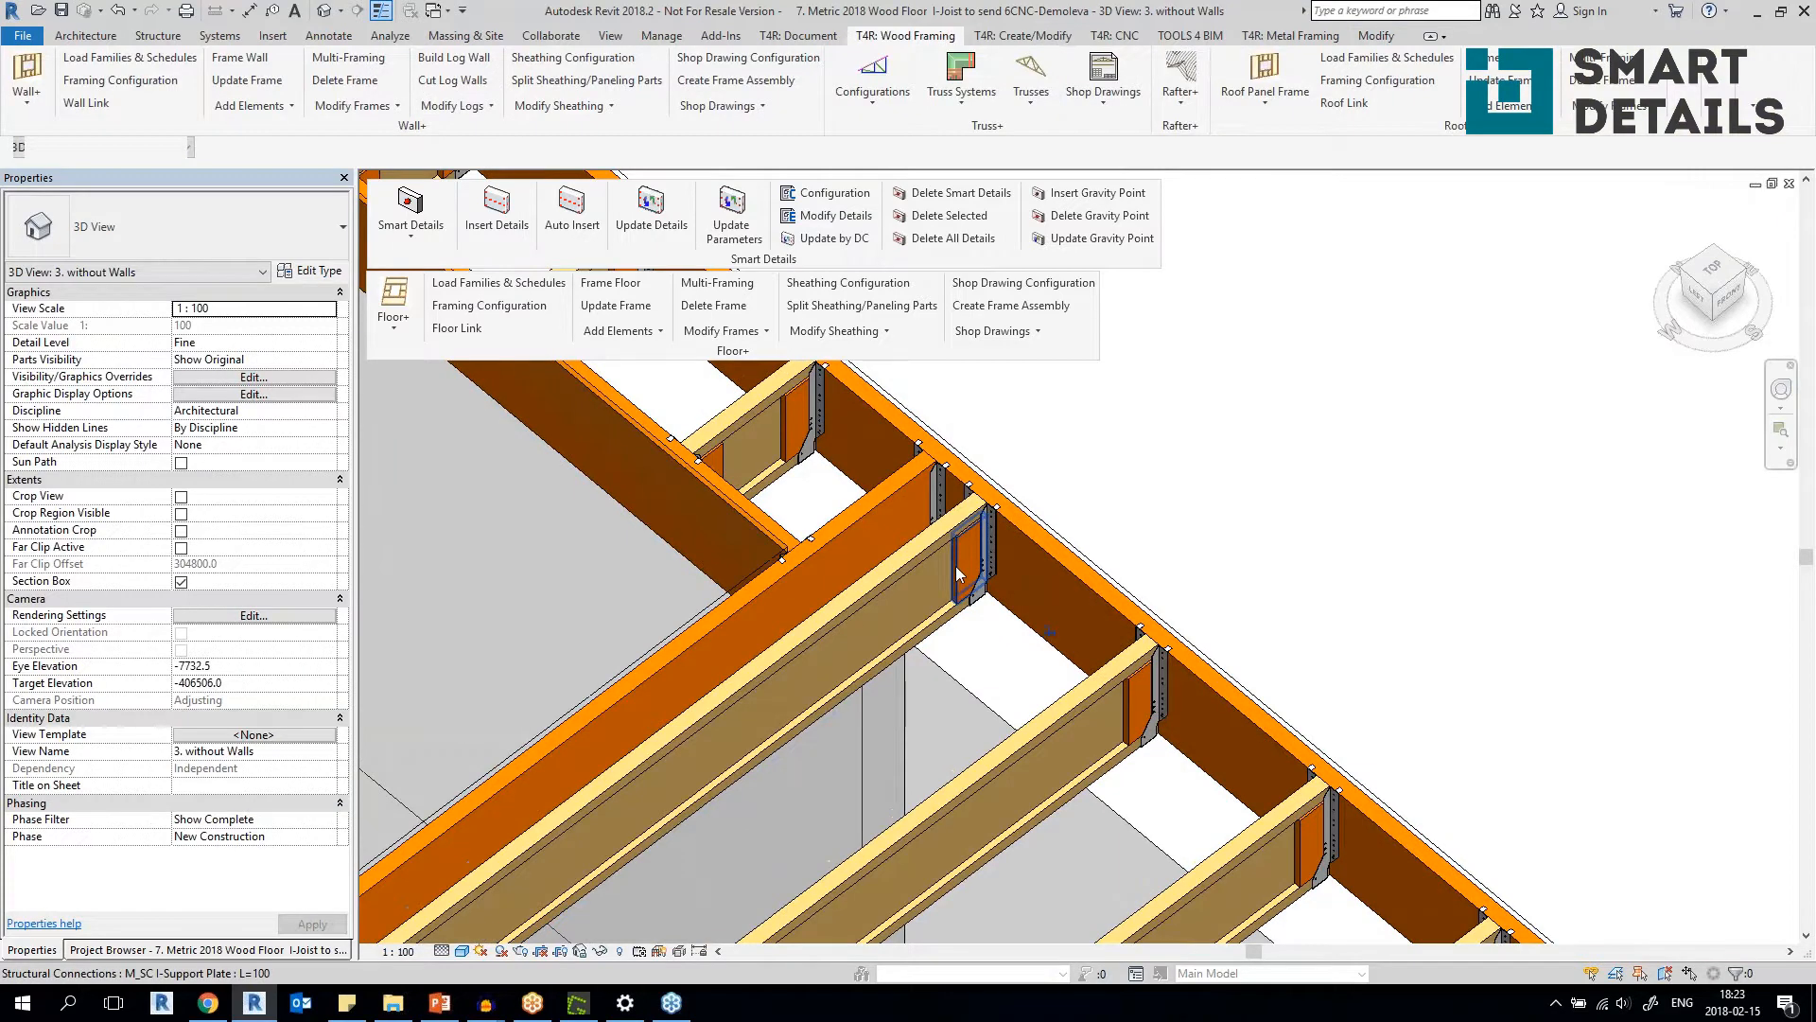
Inspect the support plate and hanger on the I-joist beside the floor opening and the hanger on the adjacent lumber joist.
left_click(956, 565)
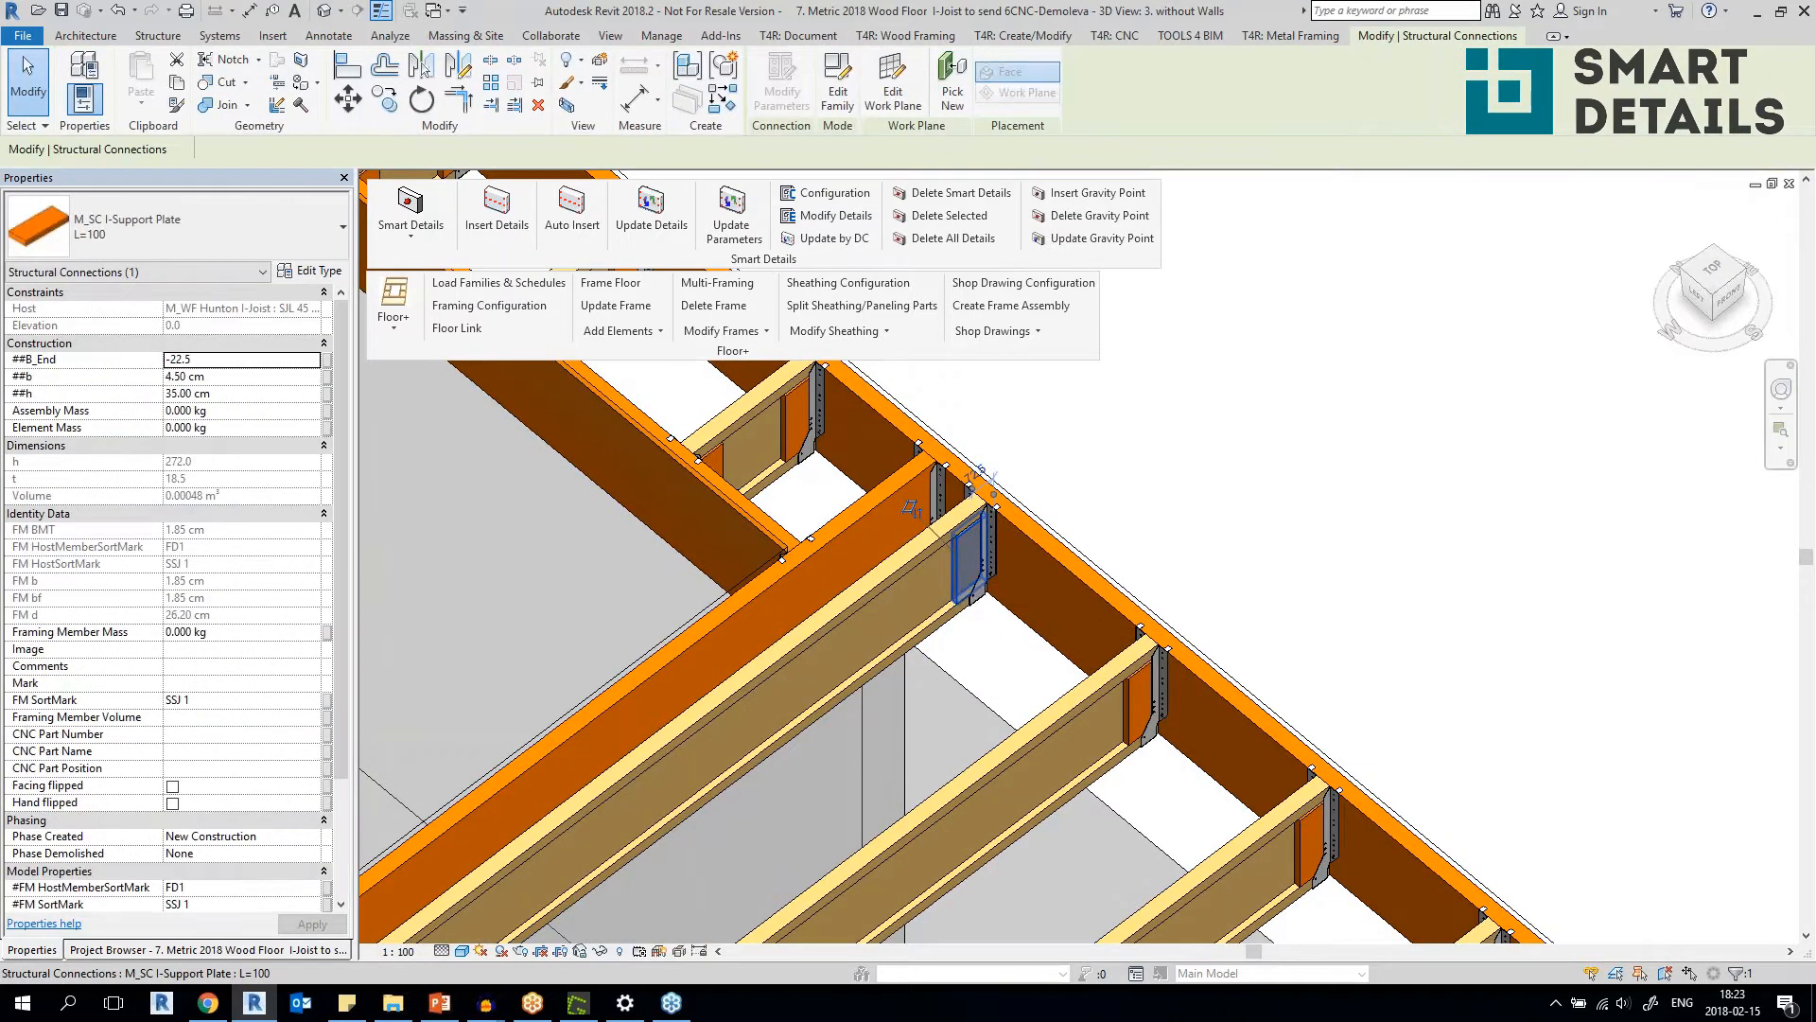
scroll(1008, 515, "up", 3)
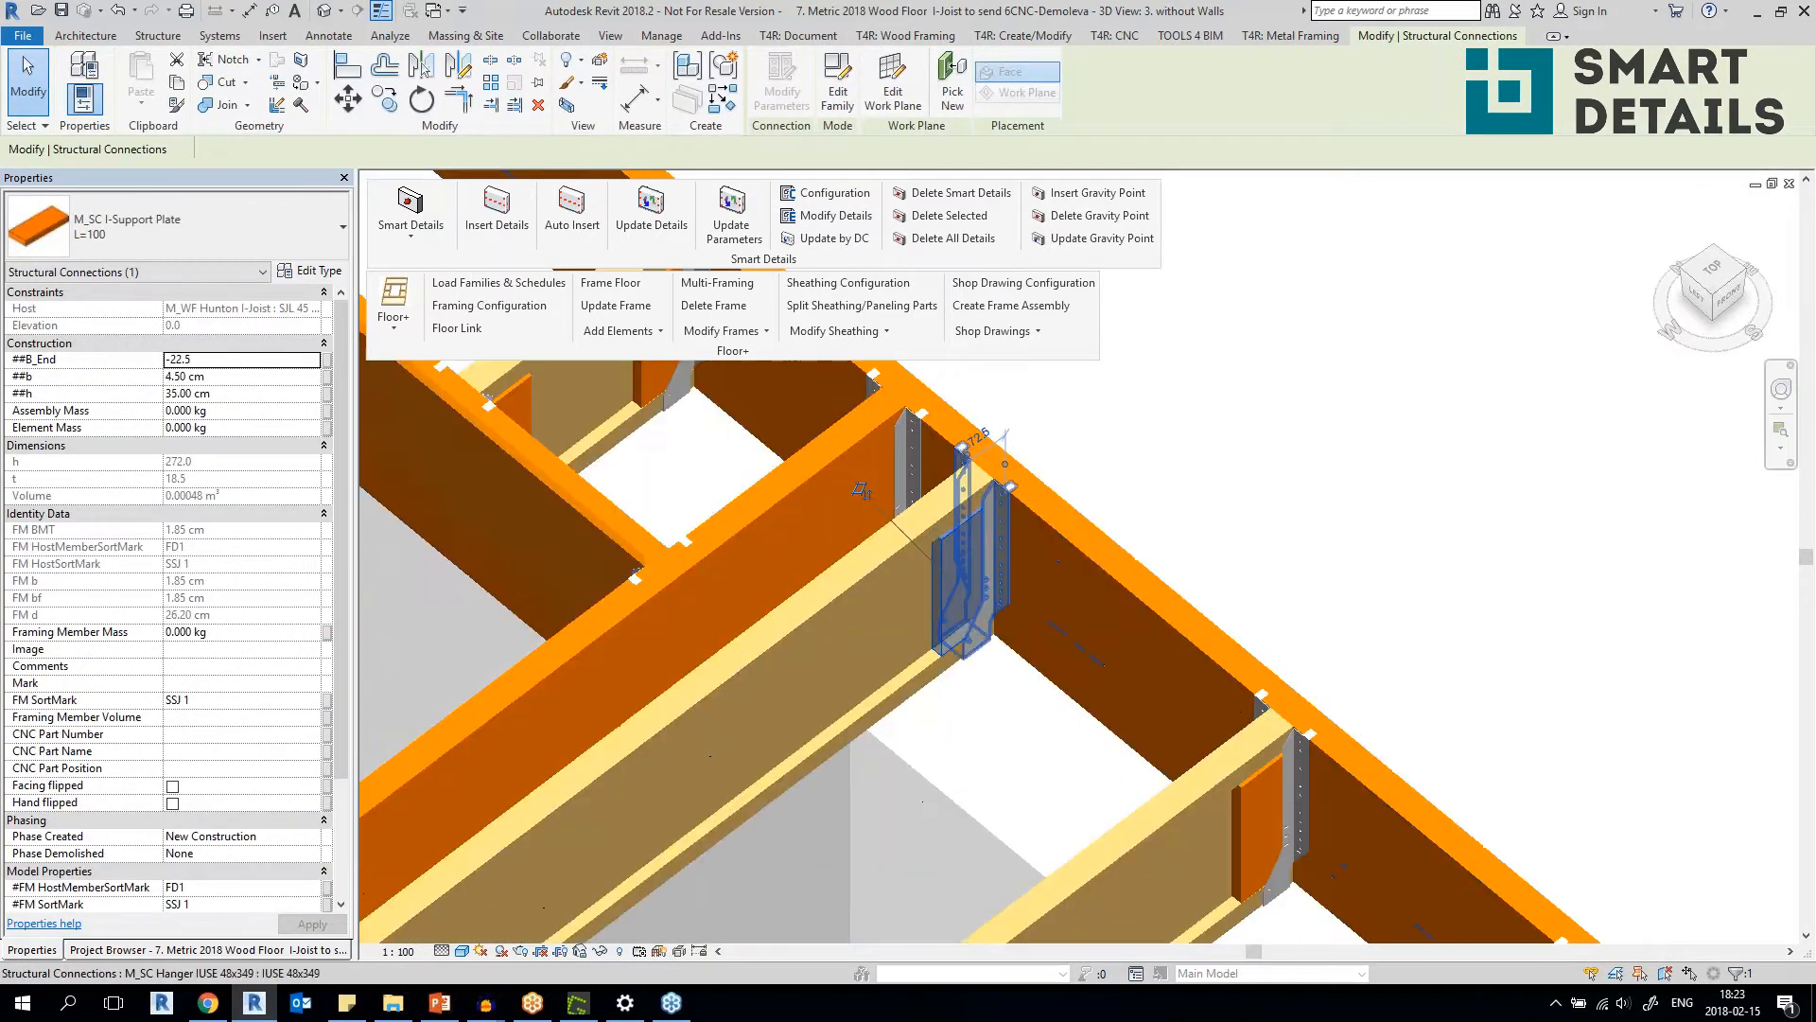
left_click(1015, 530)
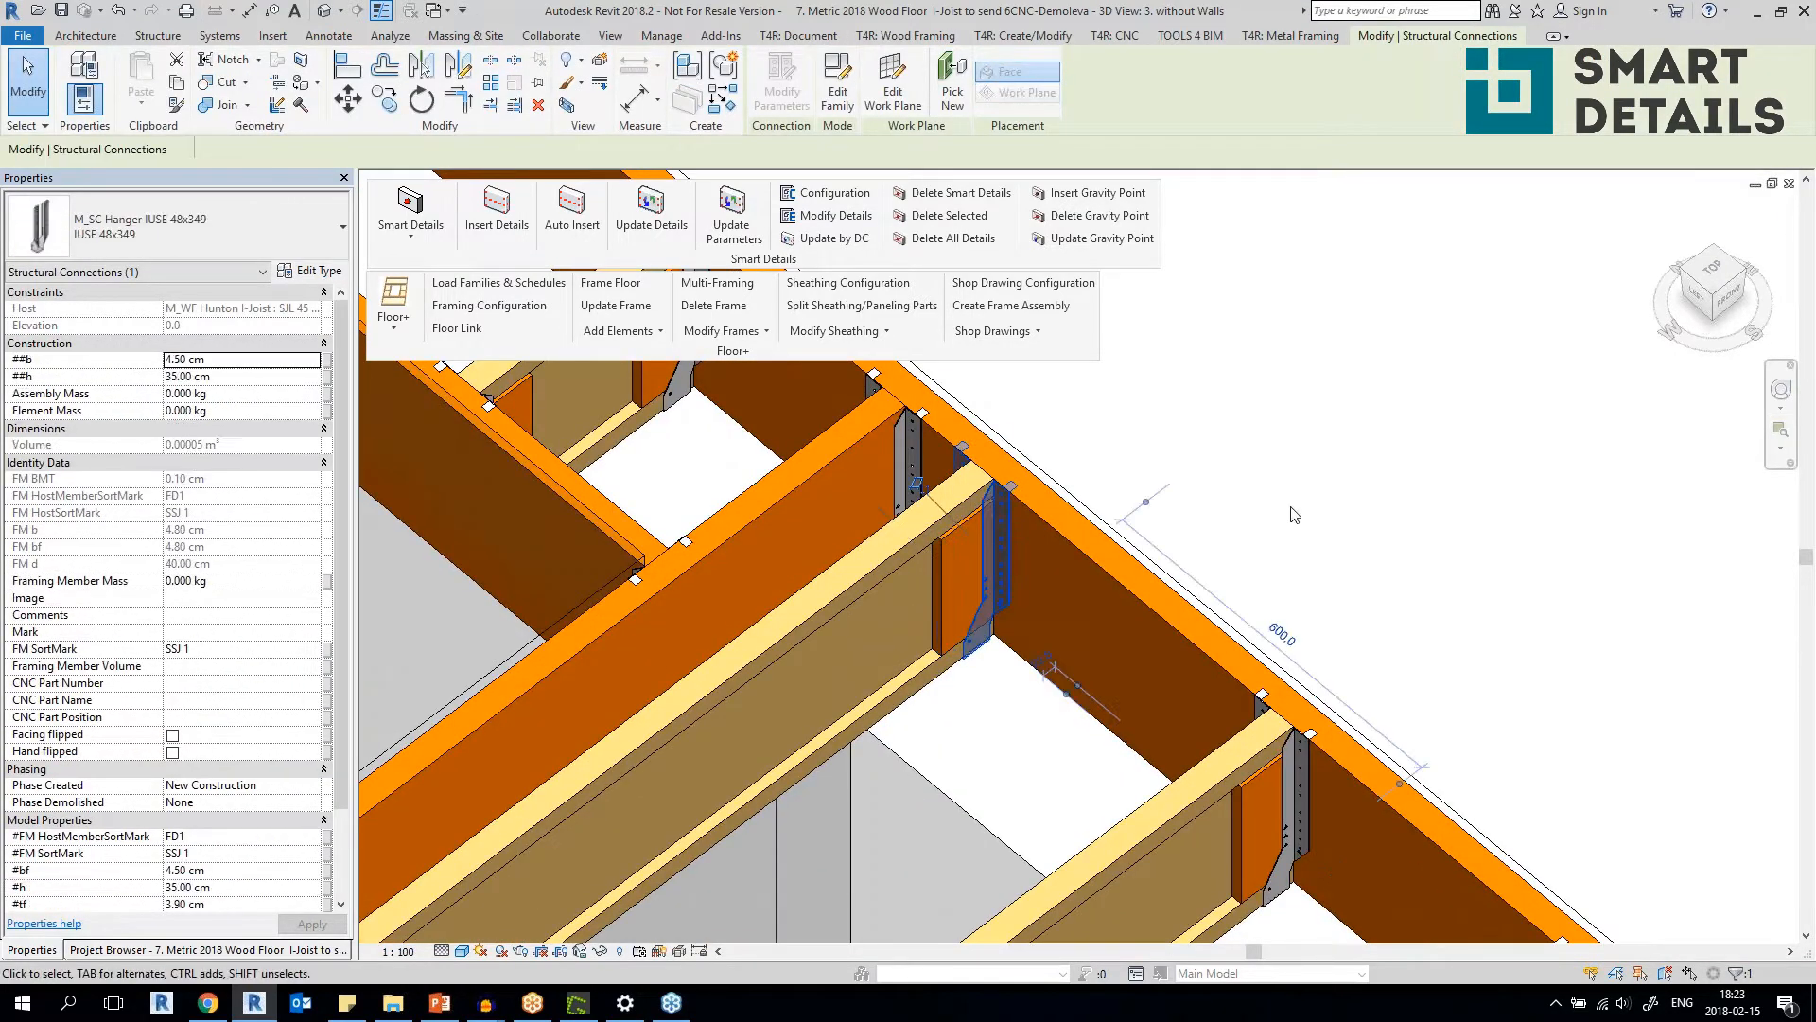
left_click(811, 473)
left_click(915, 435)
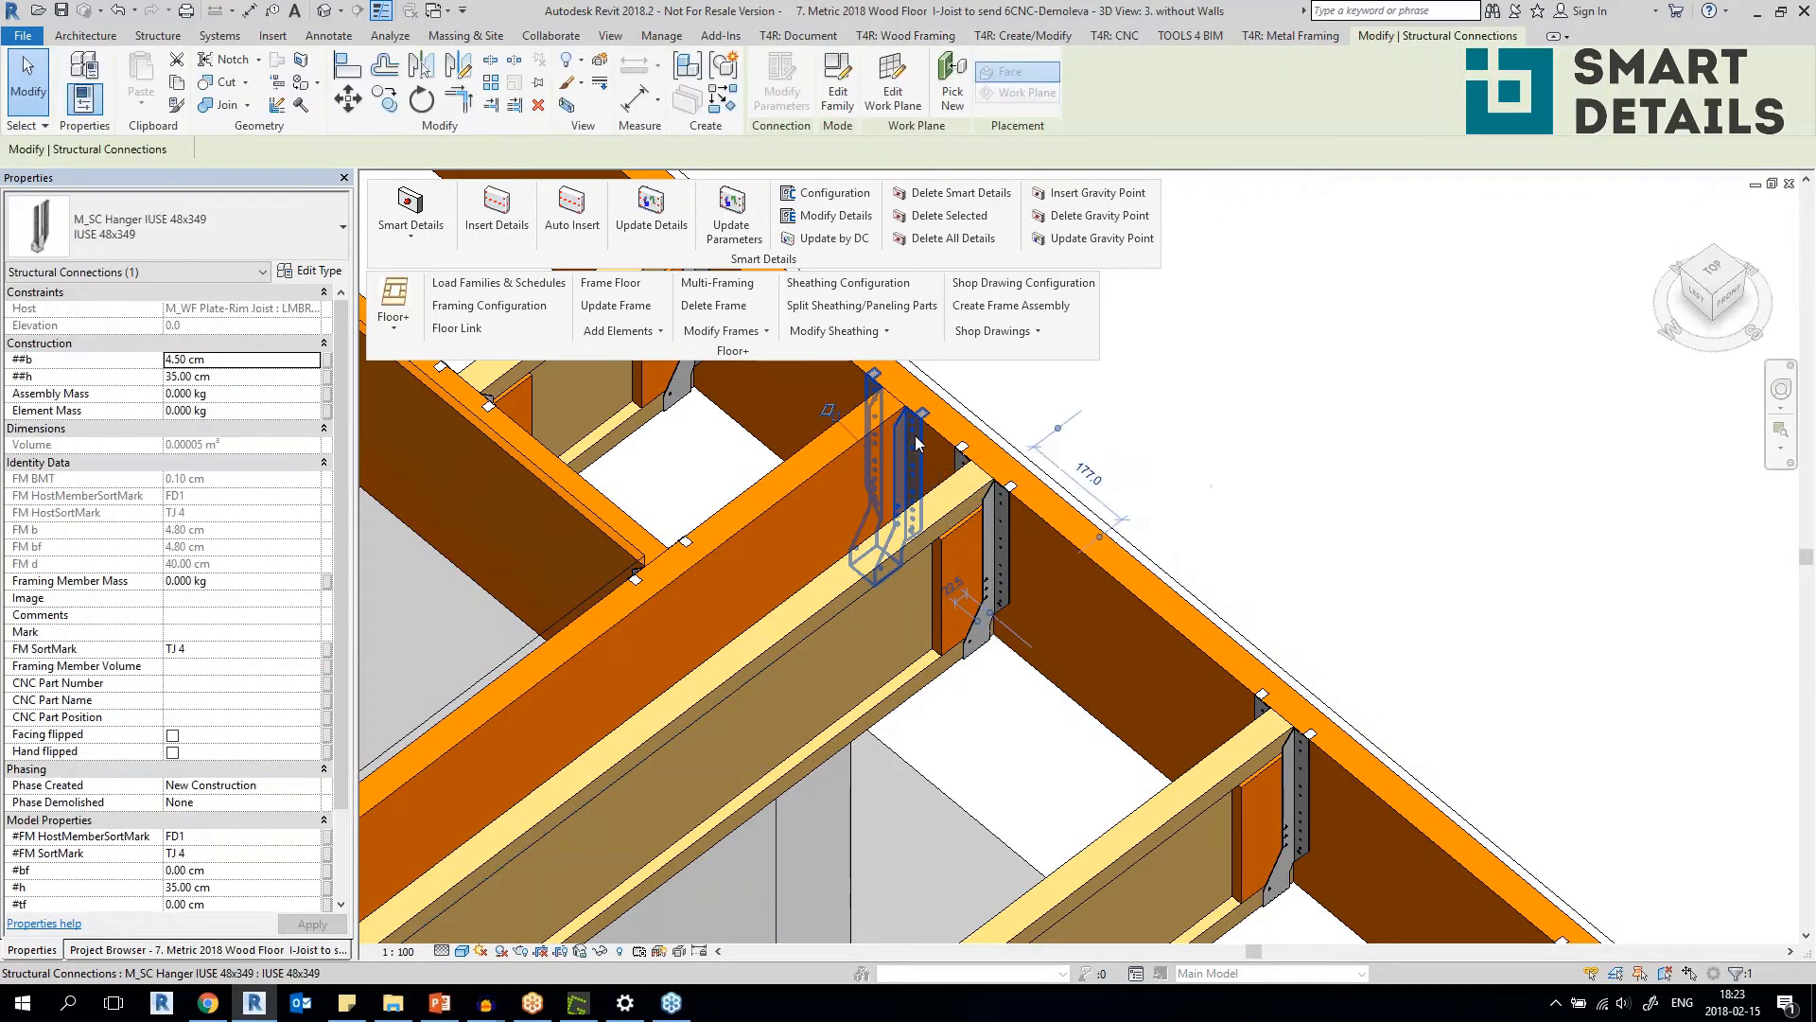
scroll(861, 567, "down", 3)
left_click(867, 565)
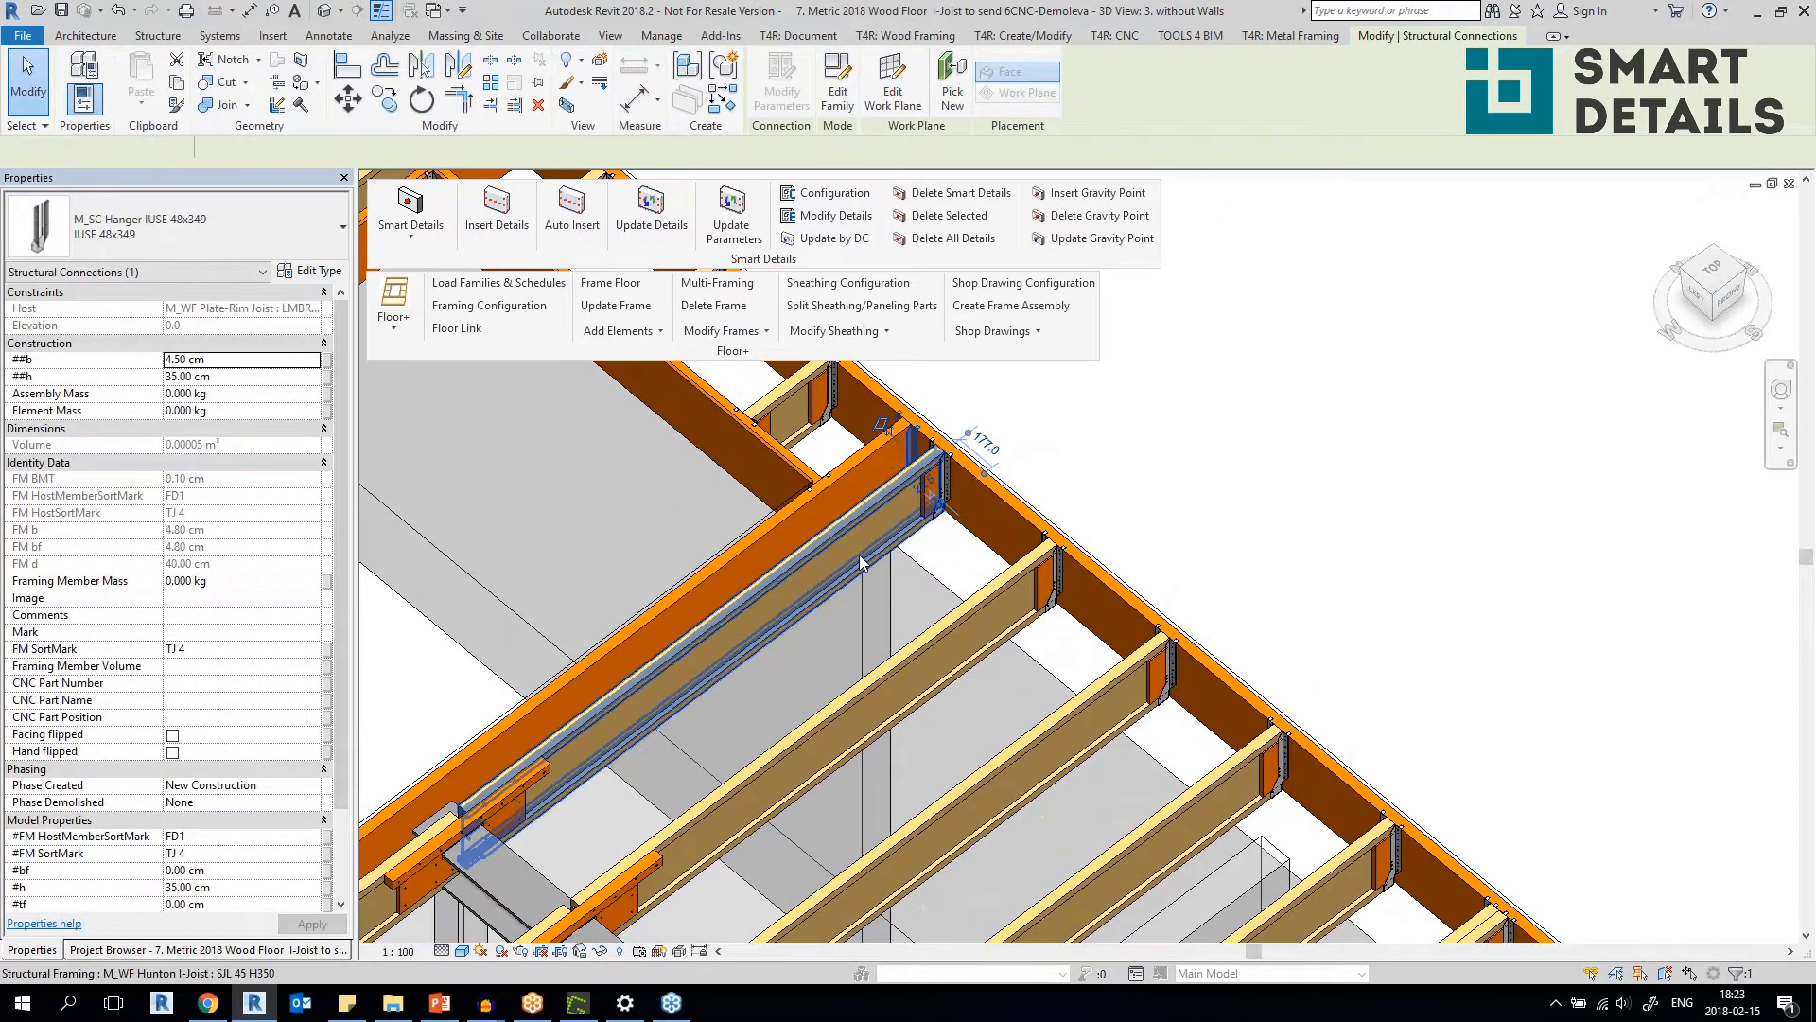
Examine the I-joist beside the floor opening from its rim joist end to its connection at the steel beam.
scroll(887, 491, "up", 3)
middle_click_drag(887, 491, 1088, 586, "shift")
middle_click_drag(713, 543, 833, 488, "shift")
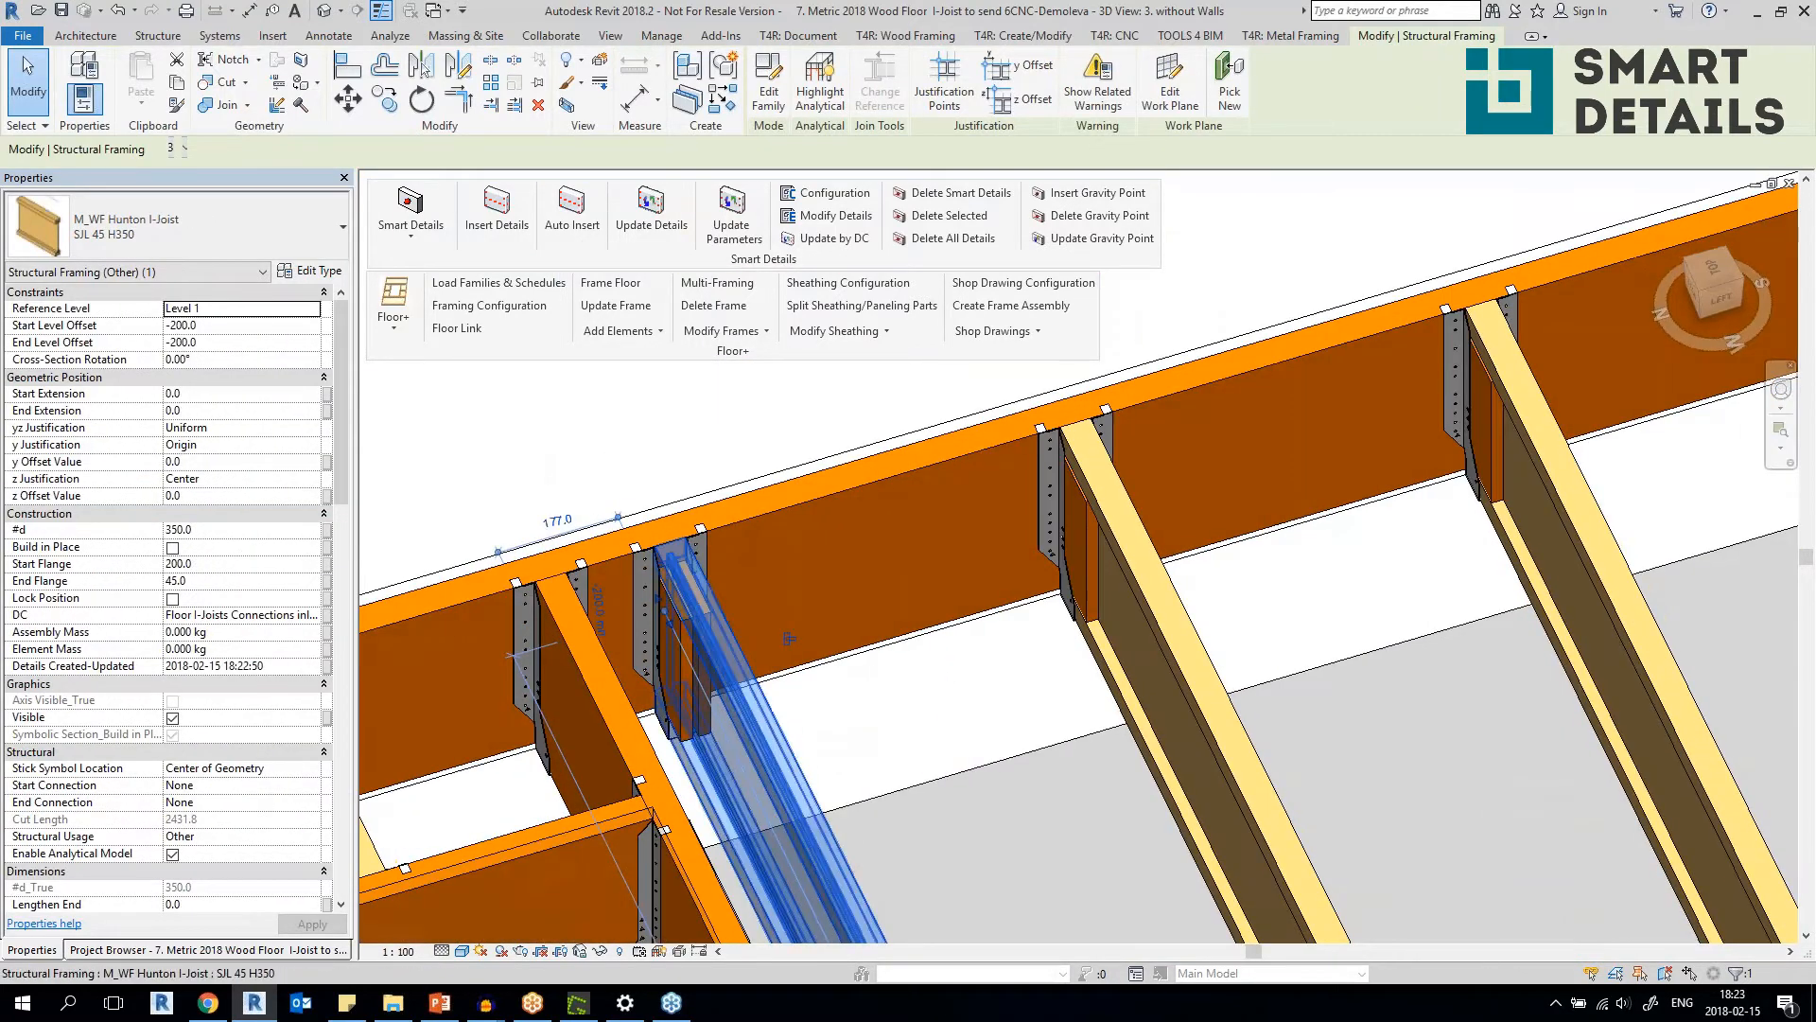
scroll(620, 581, "down", 4)
middle_click_drag(847, 908, 584, 801)
scroll(814, 625, "up", 1)
scroll(722, 543, "down", 2)
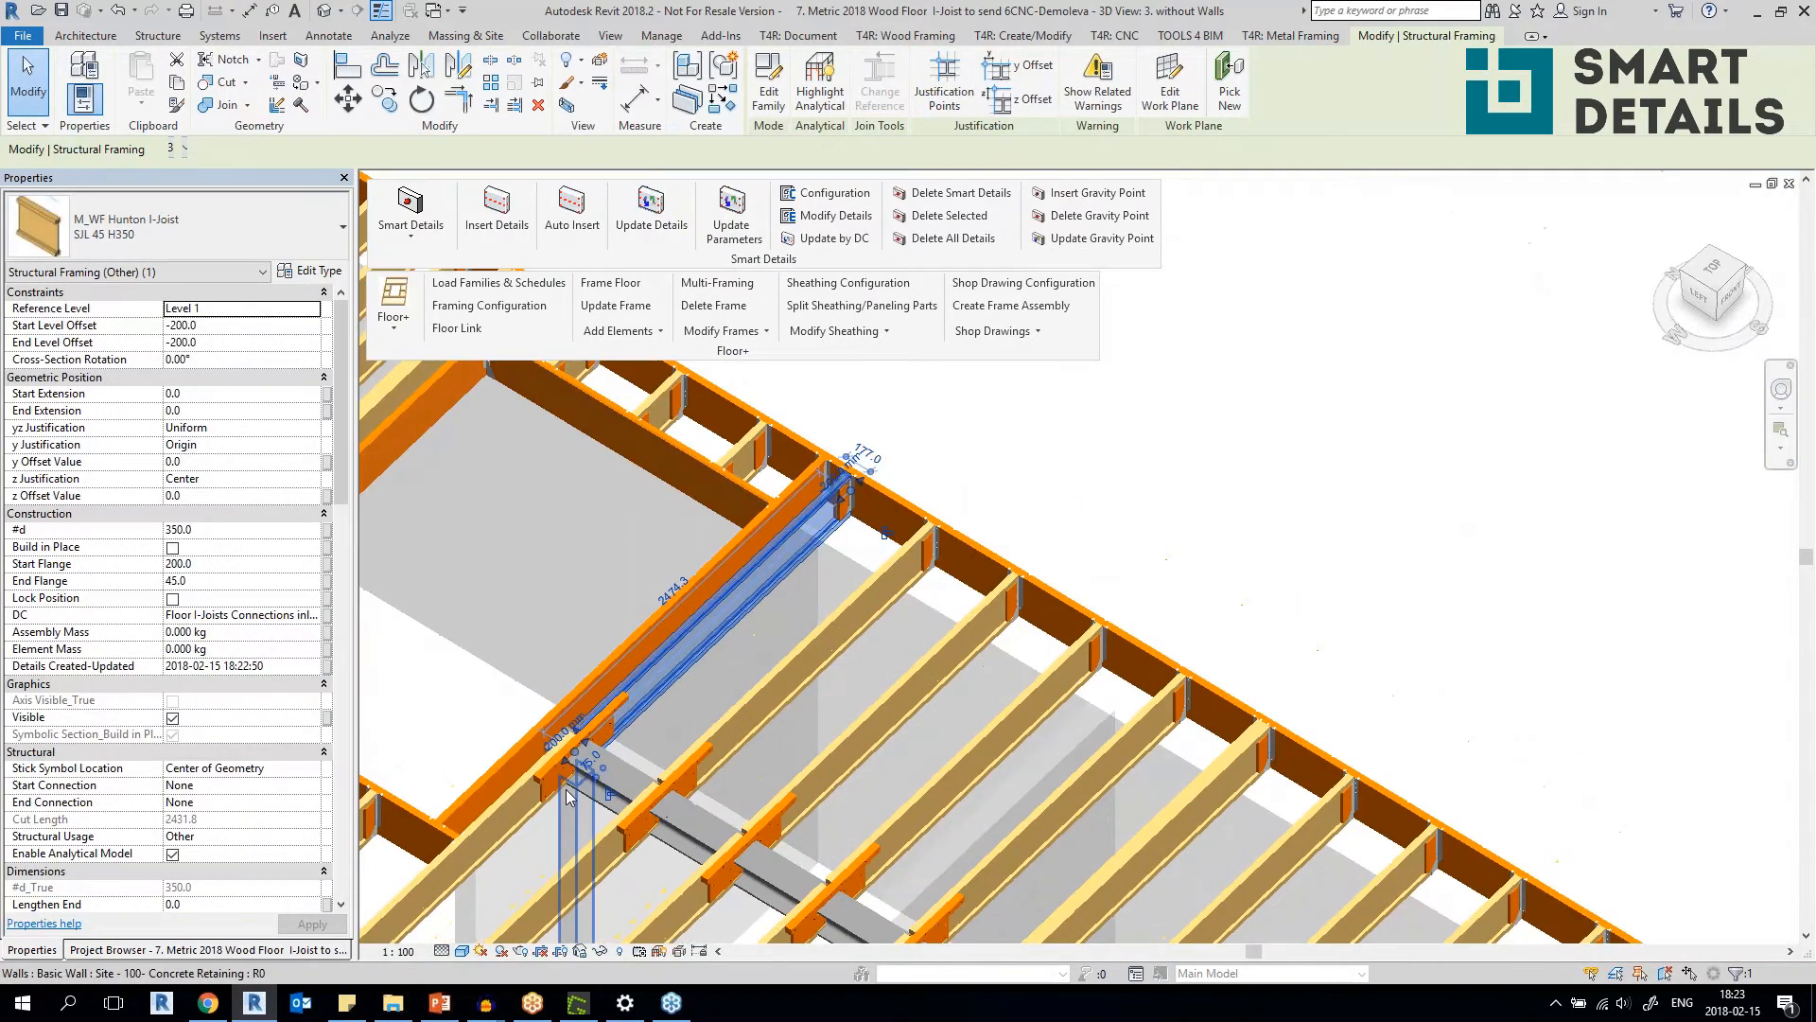
scroll(577, 662, "up", 5)
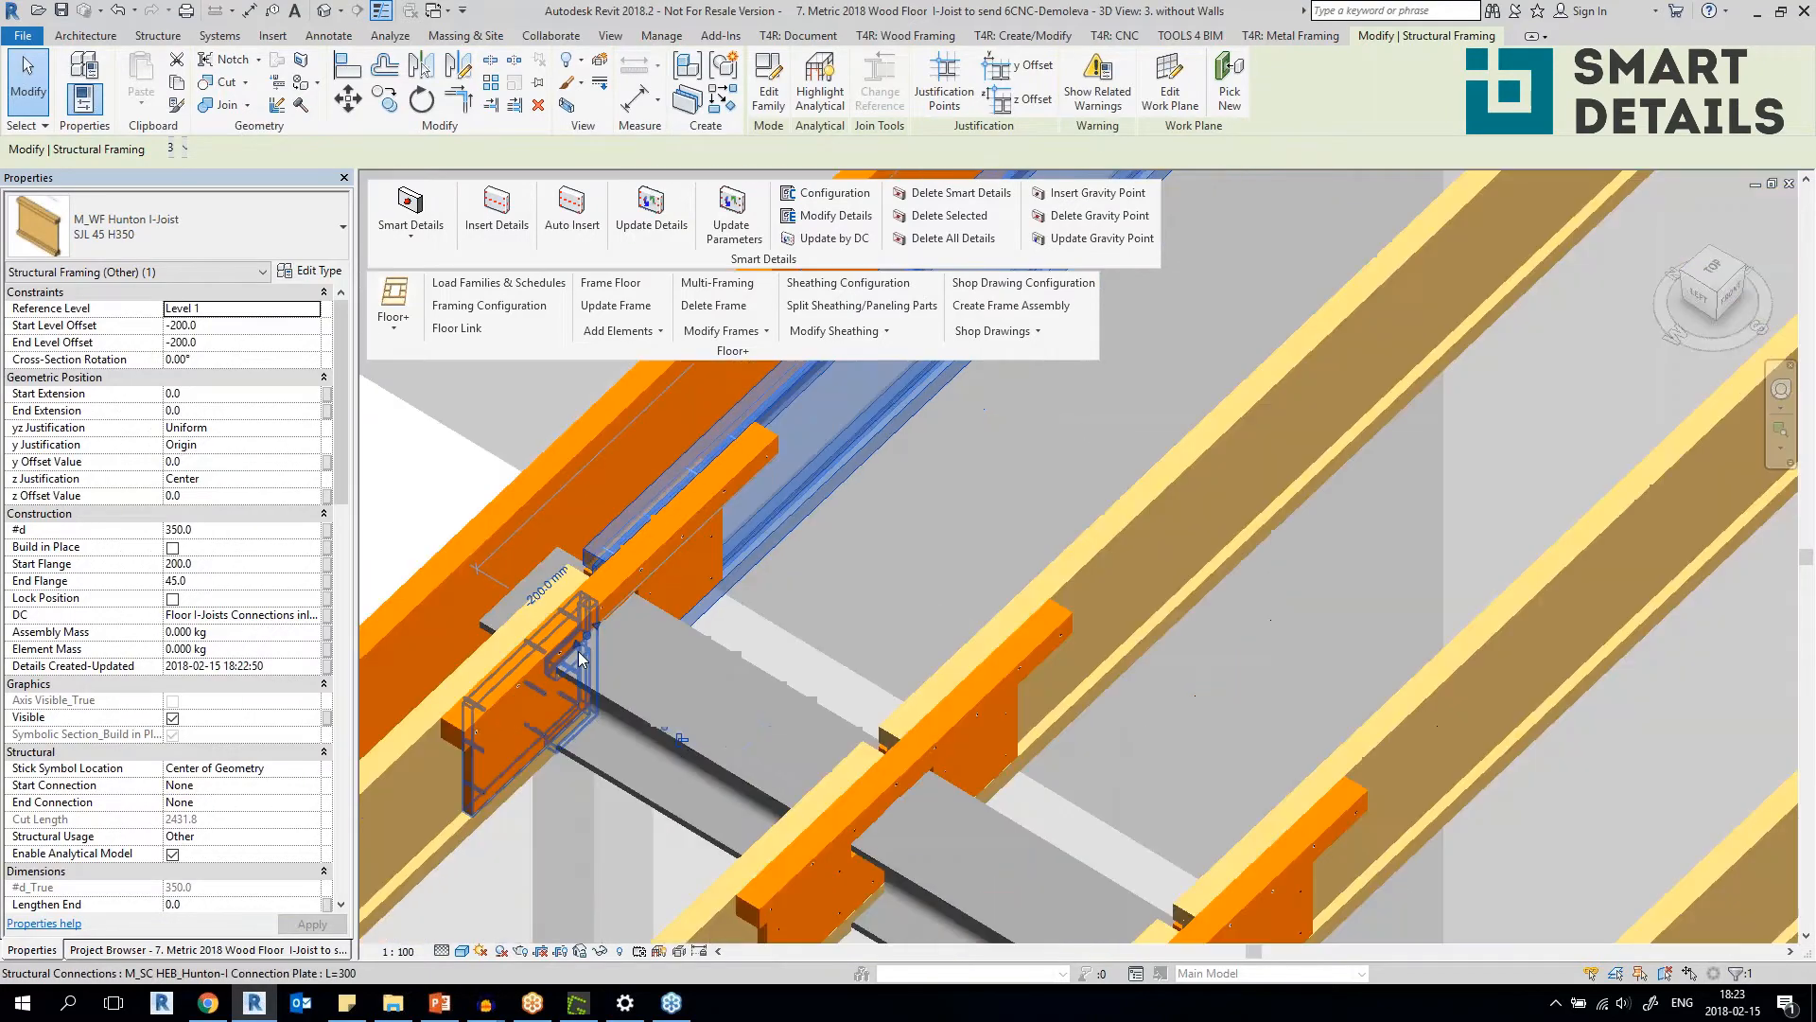
scroll(580, 660, "down", 3)
middle_click_drag(657, 688, 487, 653, "shift")
scroll(1277, 506, "down", 2)
scroll(1277, 504, "down", 1)
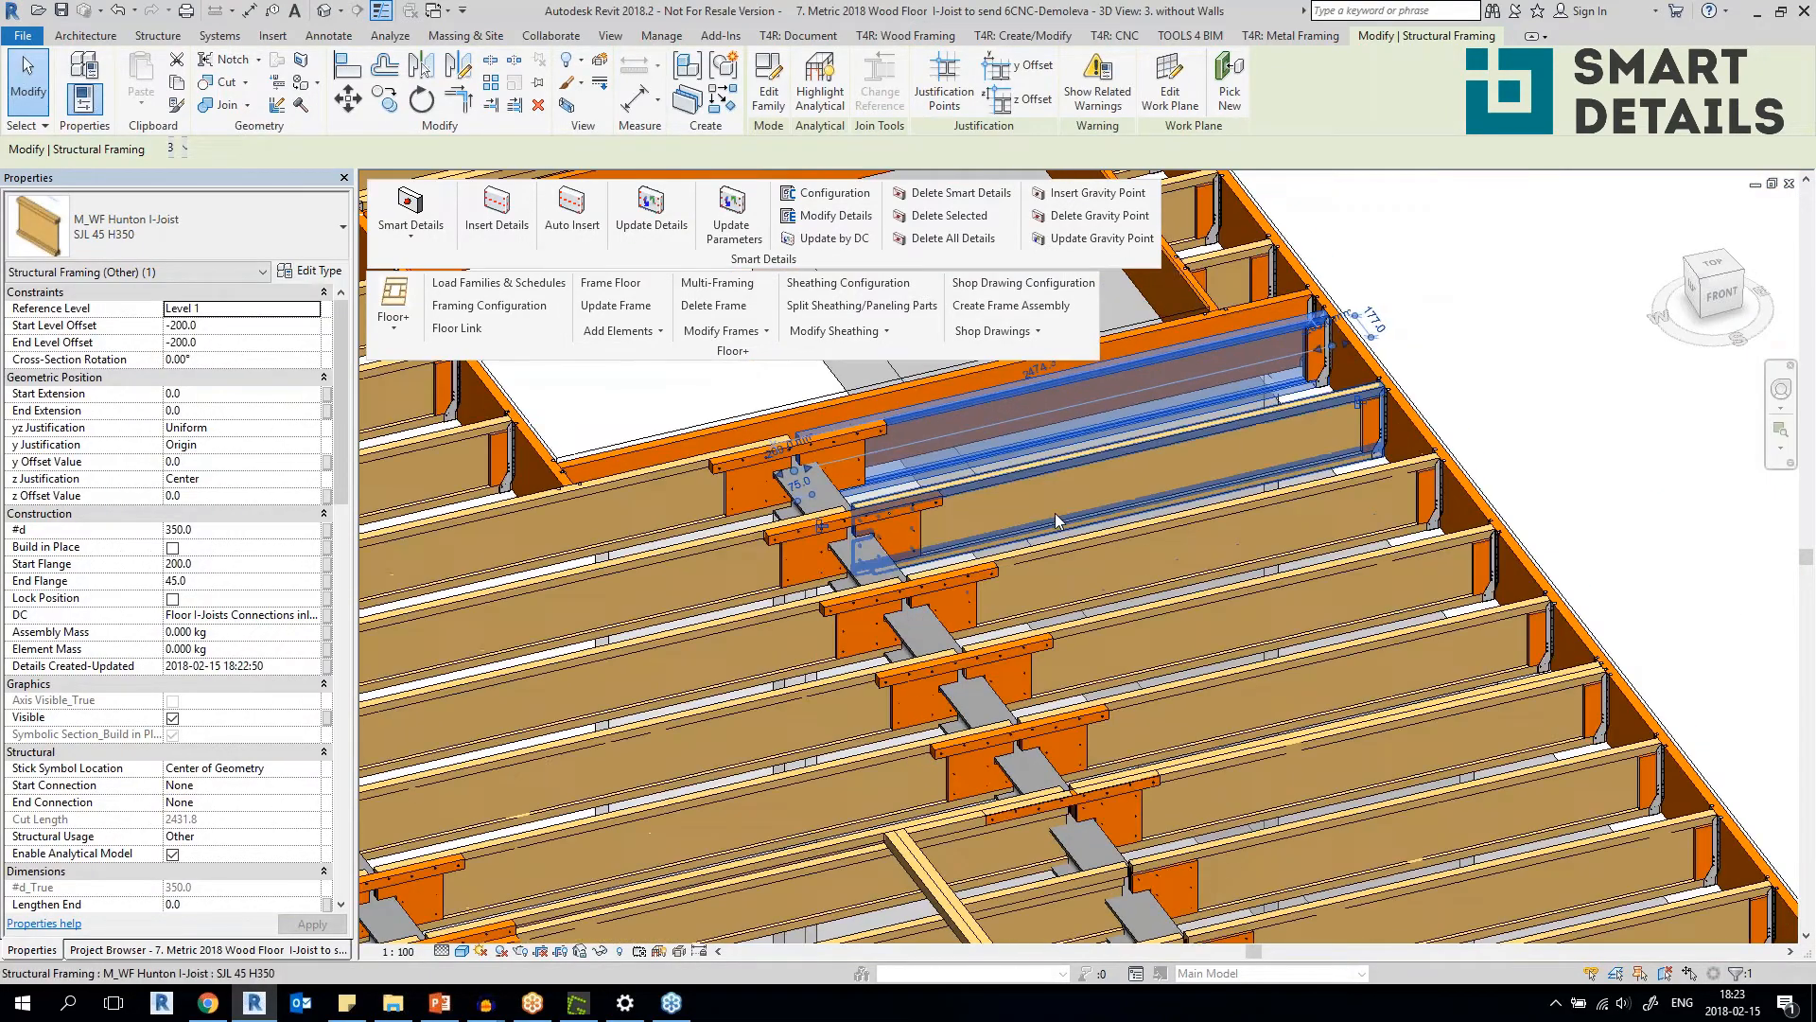
scroll(1054, 512, "down", 1)
key("Escape")
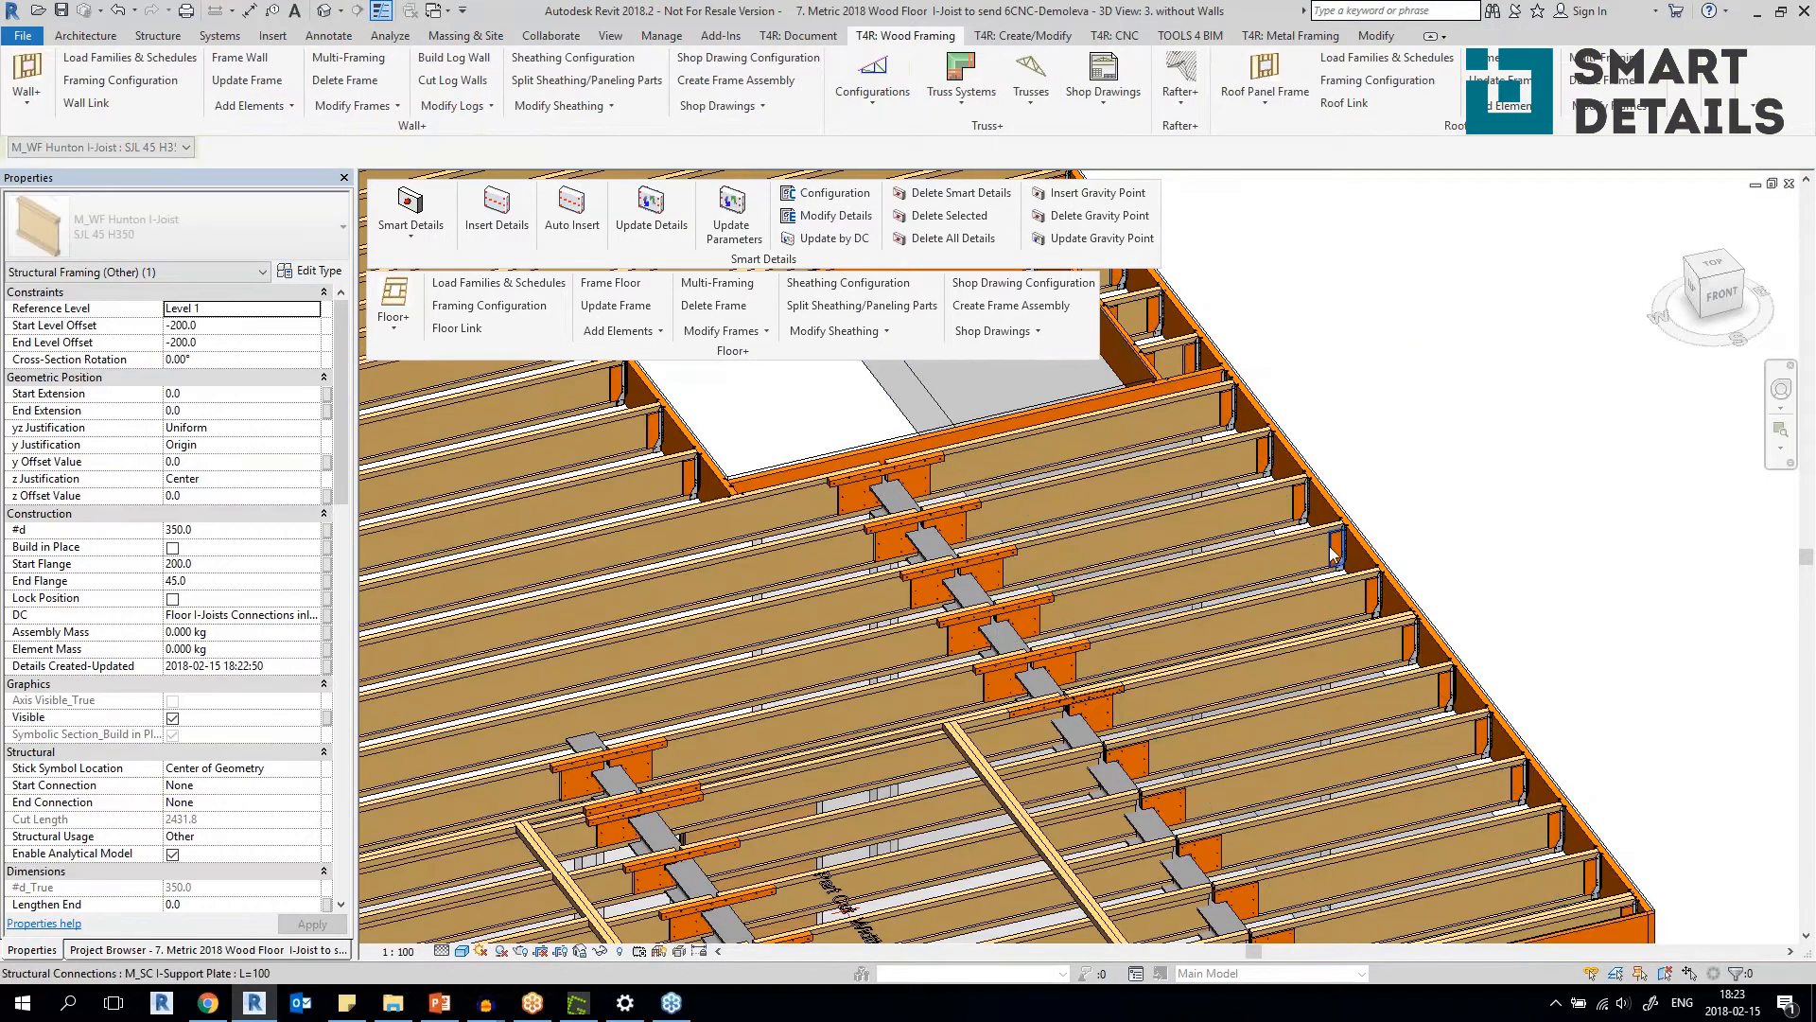
Inspect a rim joist hanger, then the connection plates and connecting lumber where the I-joists meet the steel beam.
scroll(1363, 591, "up", 4)
left_click(1372, 599)
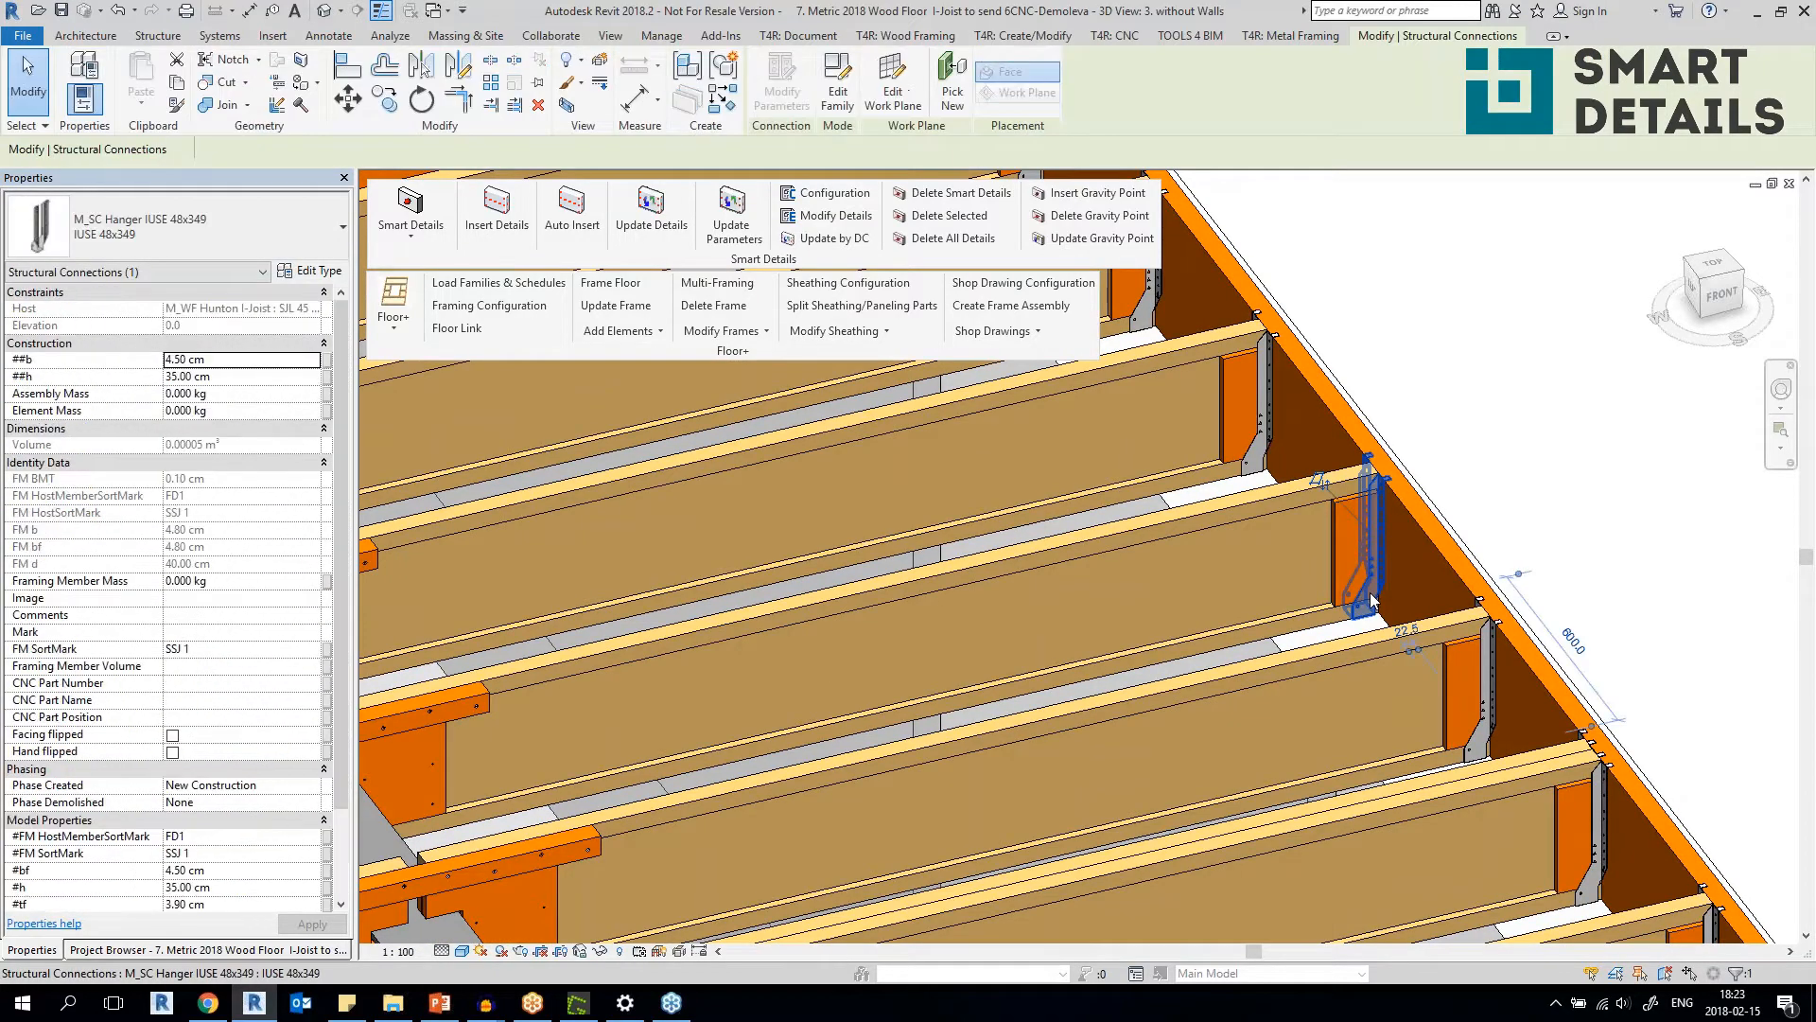
scroll(1371, 599, "down", 2)
middle_click_drag(984, 717, 1222, 523)
scroll(934, 605, "up", 2)
middle_click_drag(926, 626, 764, 717, "shift")
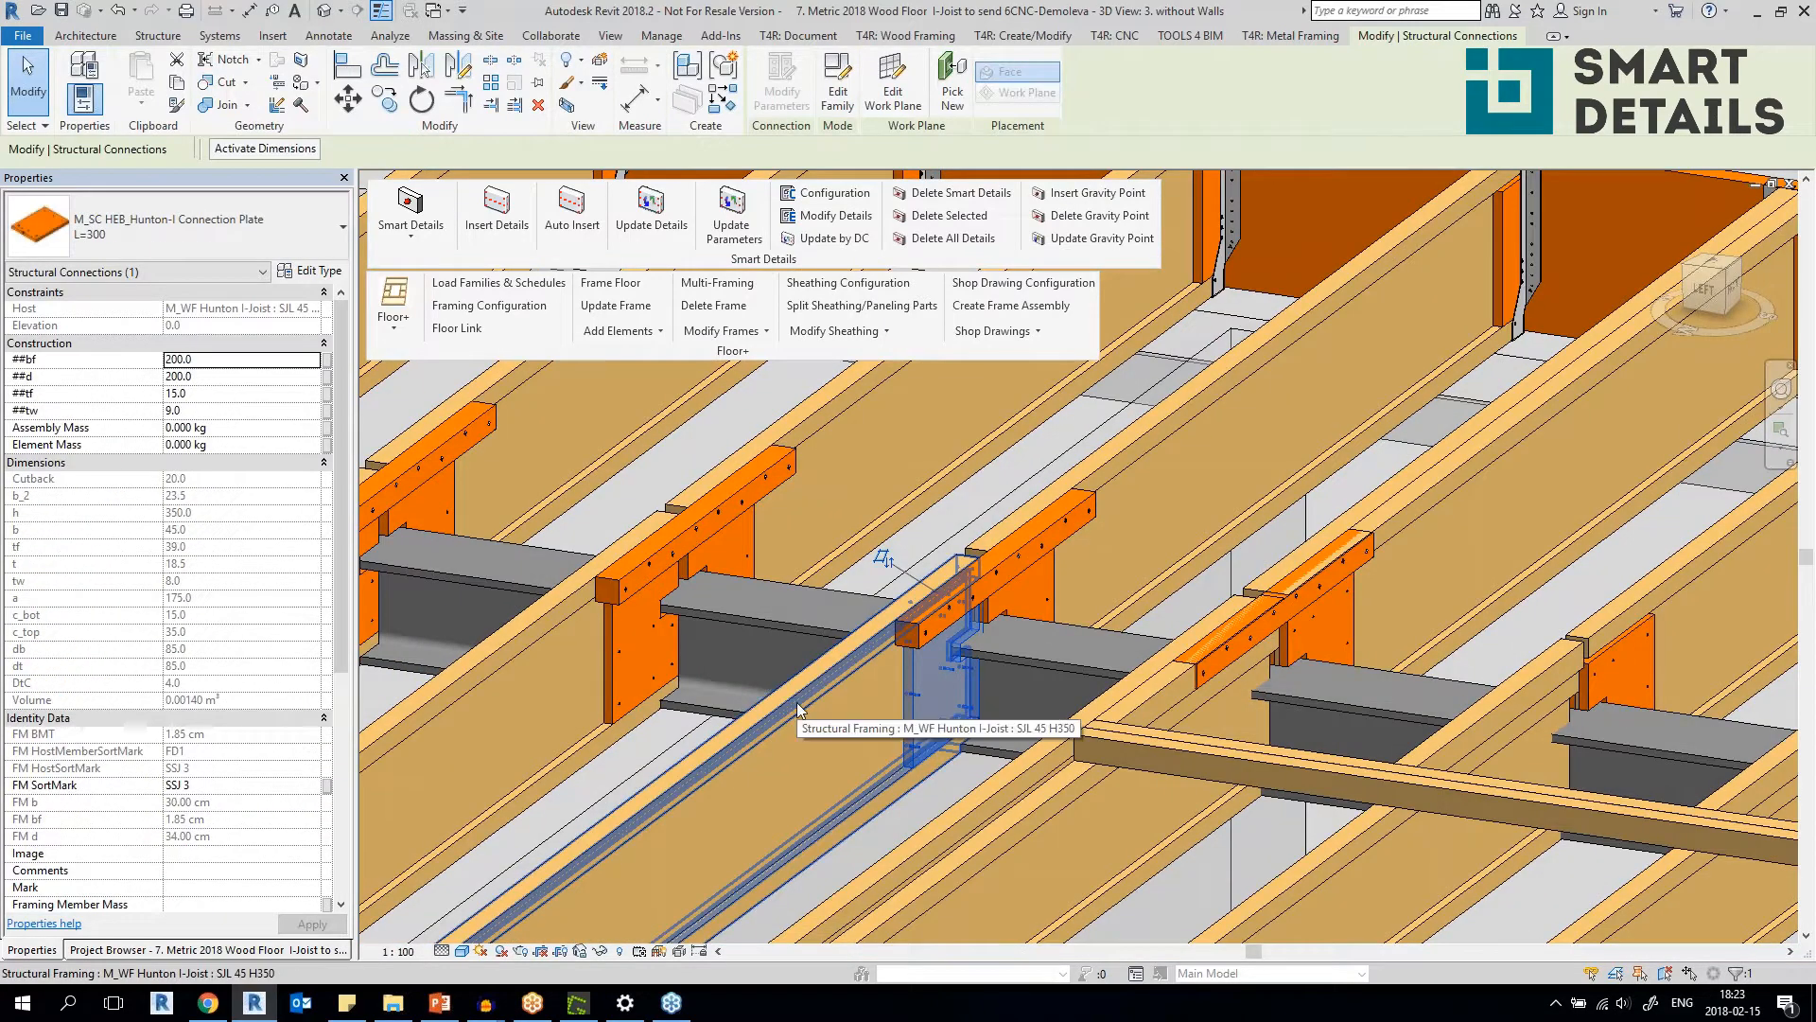
middle_click_drag(792, 698, 617, 816, "shift")
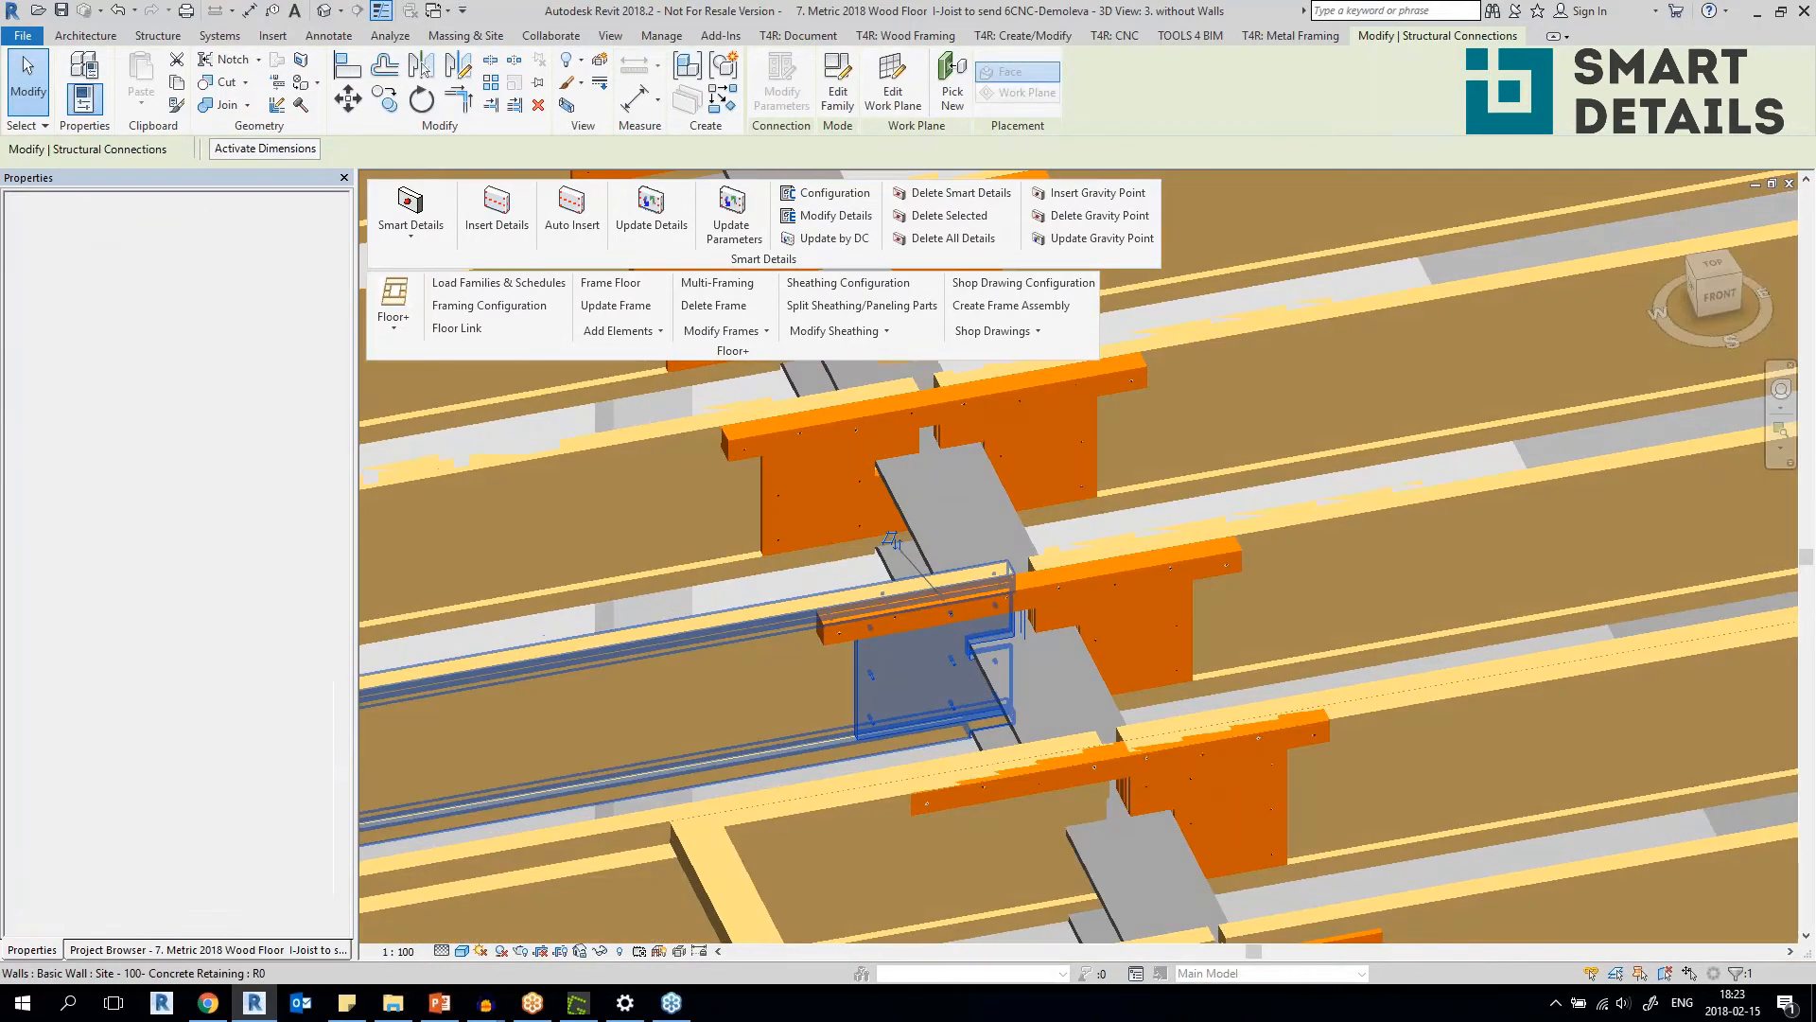
left_click(1149, 578)
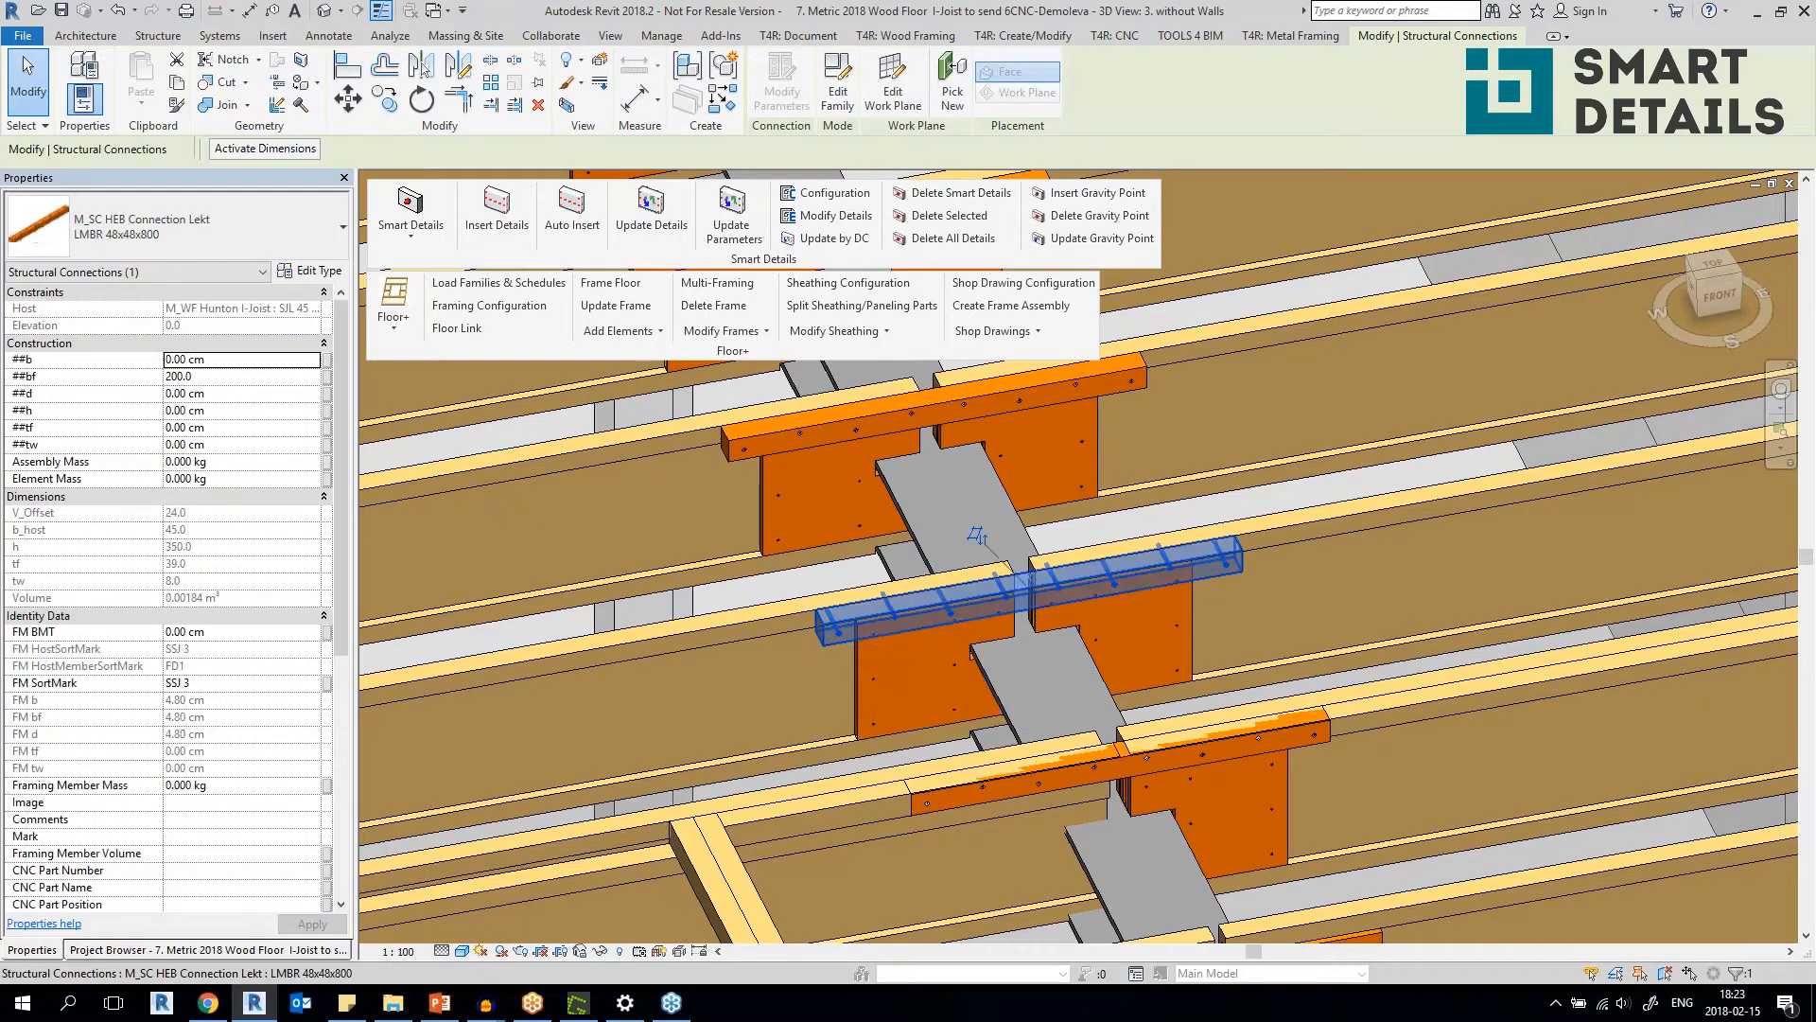
left_click(1194, 634)
scroll(1194, 634, "down", 8)
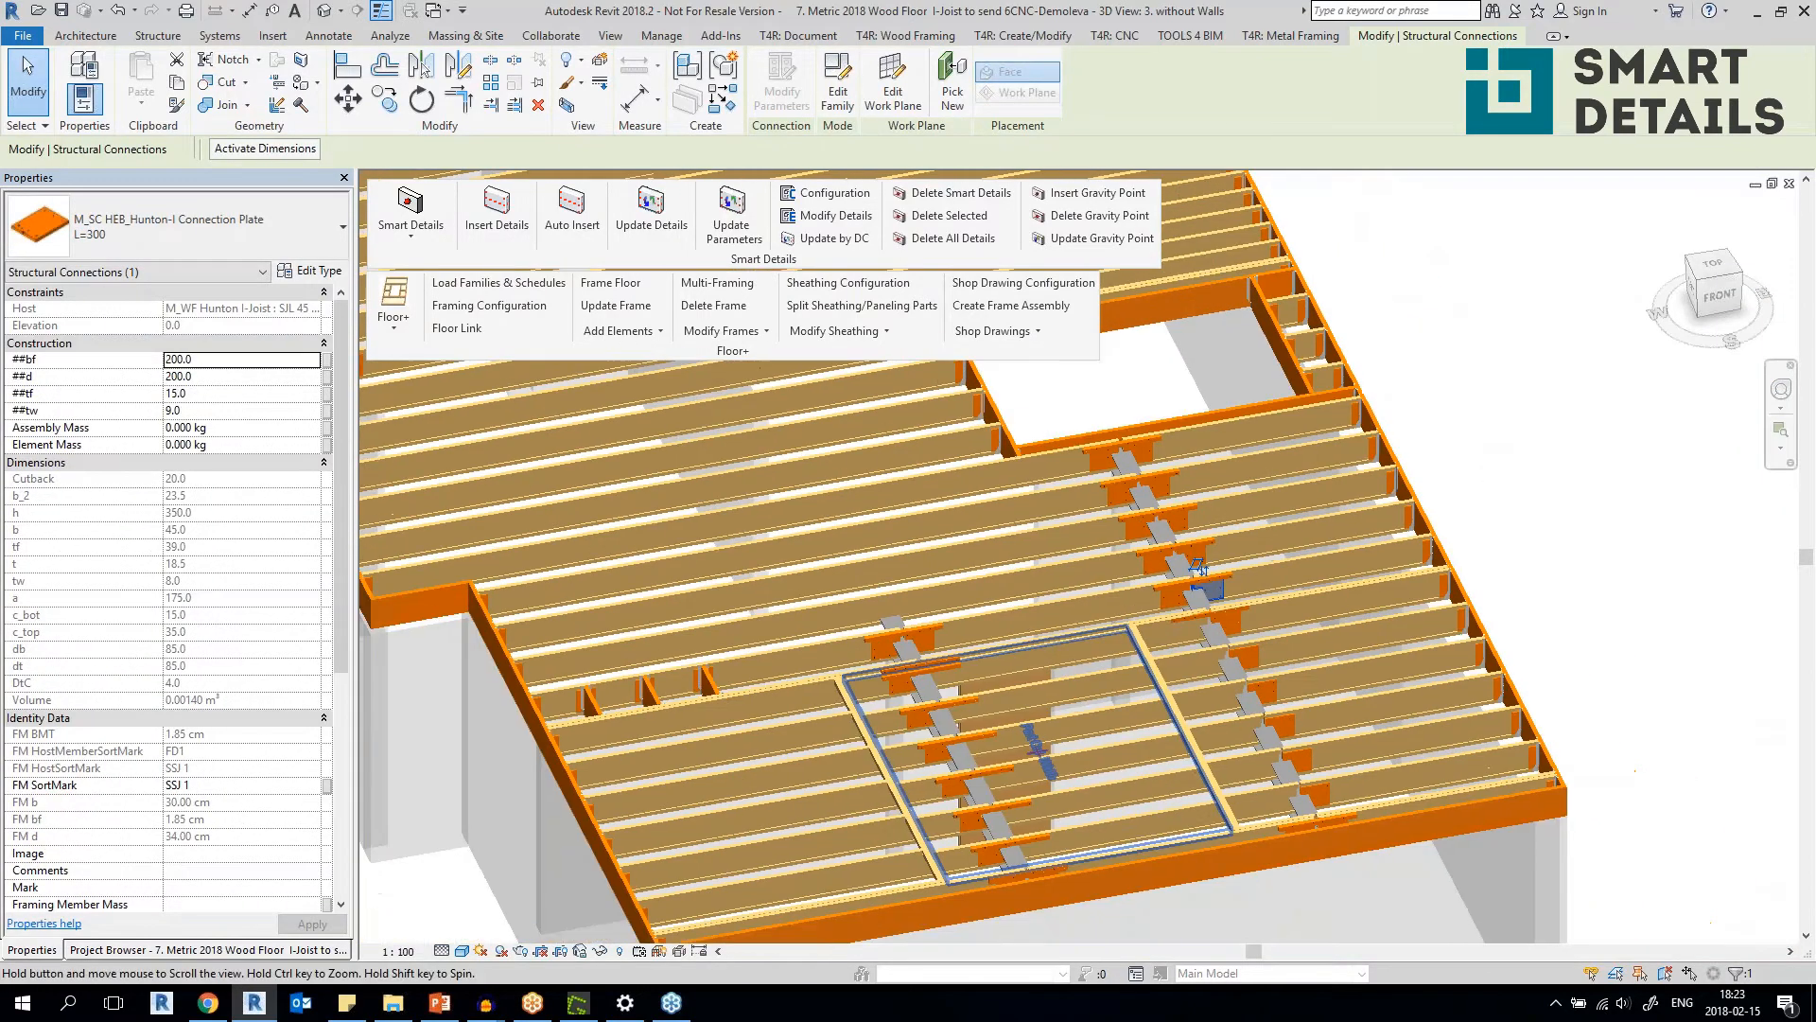
Inspect the support plates and hangers at the short lumber joists near the floor's stepped corner.
middle_click_drag(652, 747, 711, 759, "shift")
scroll(711, 759, "up", 4)
scroll(711, 758, "up", 1)
left_click(656, 702)
middle_click_drag(657, 702, 690, 726, "shift")
scroll(653, 702, "up", 5)
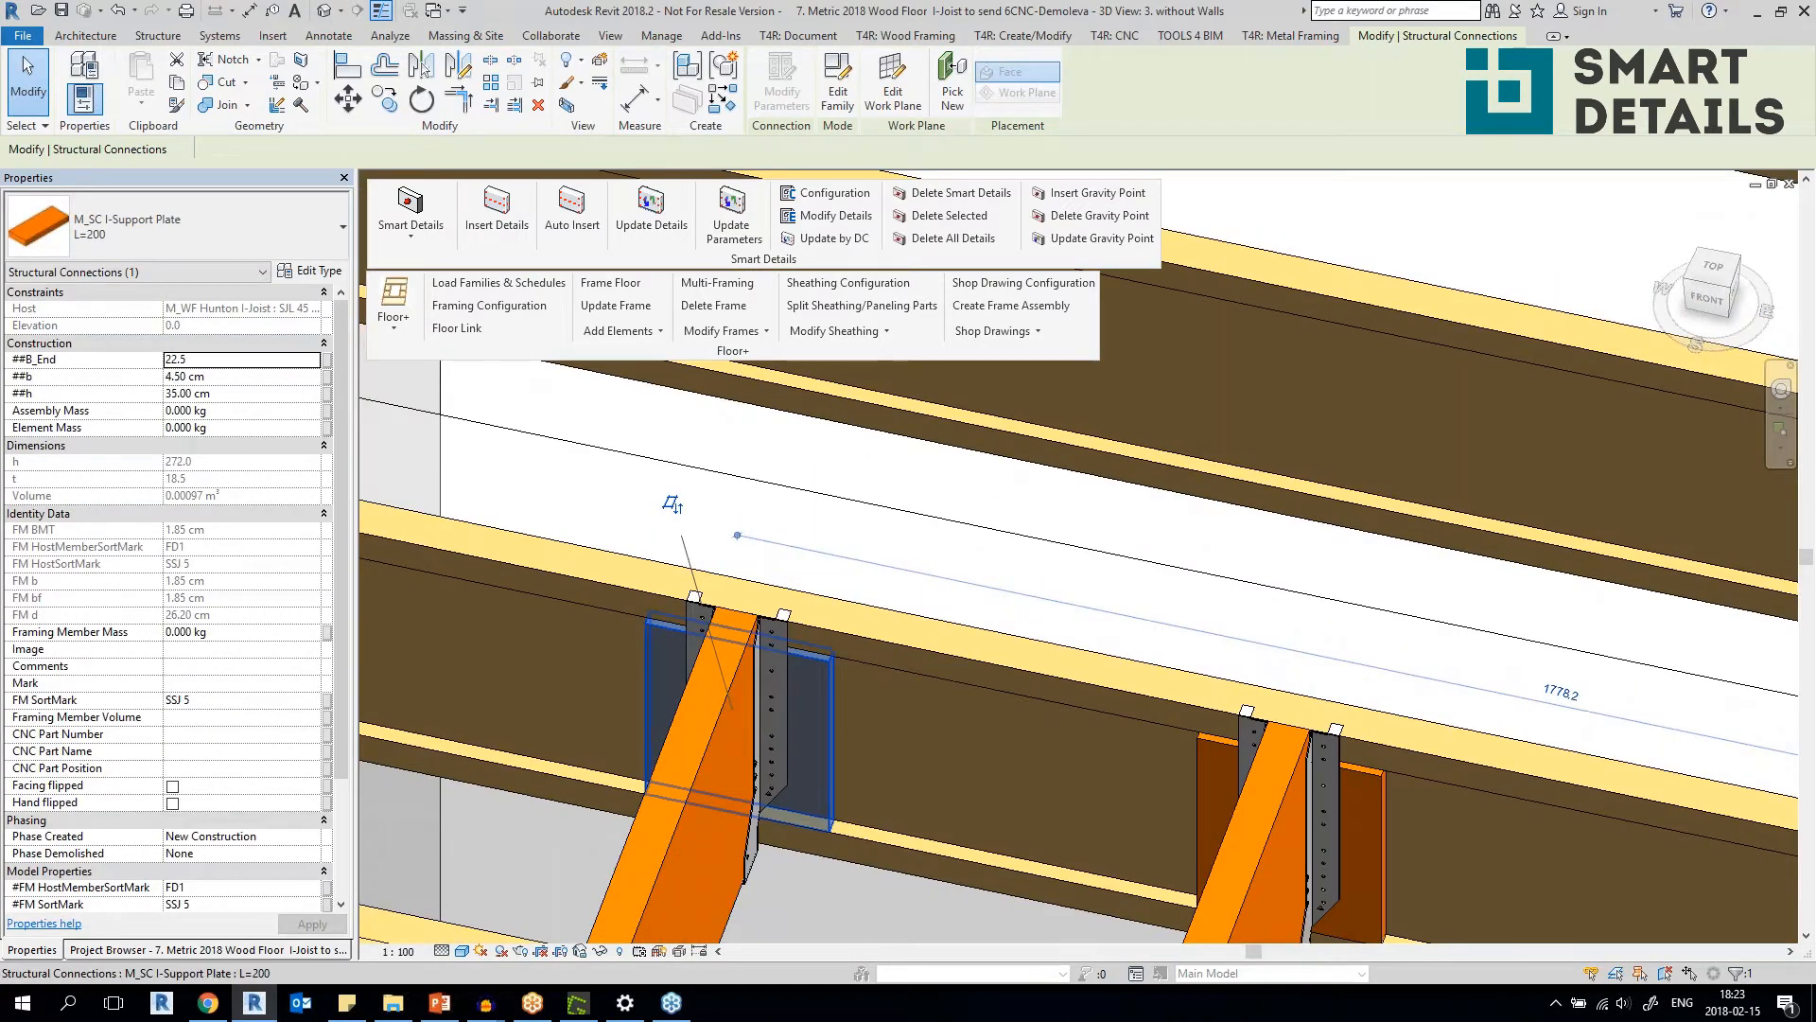
scroll(670, 501, "down", 5)
scroll(577, 520, "up", 5)
middle_click_drag(653, 530, 506, 541, "shift")
scroll(516, 539, "down", 6)
middle_click_drag(795, 596, 908, 724, "shift")
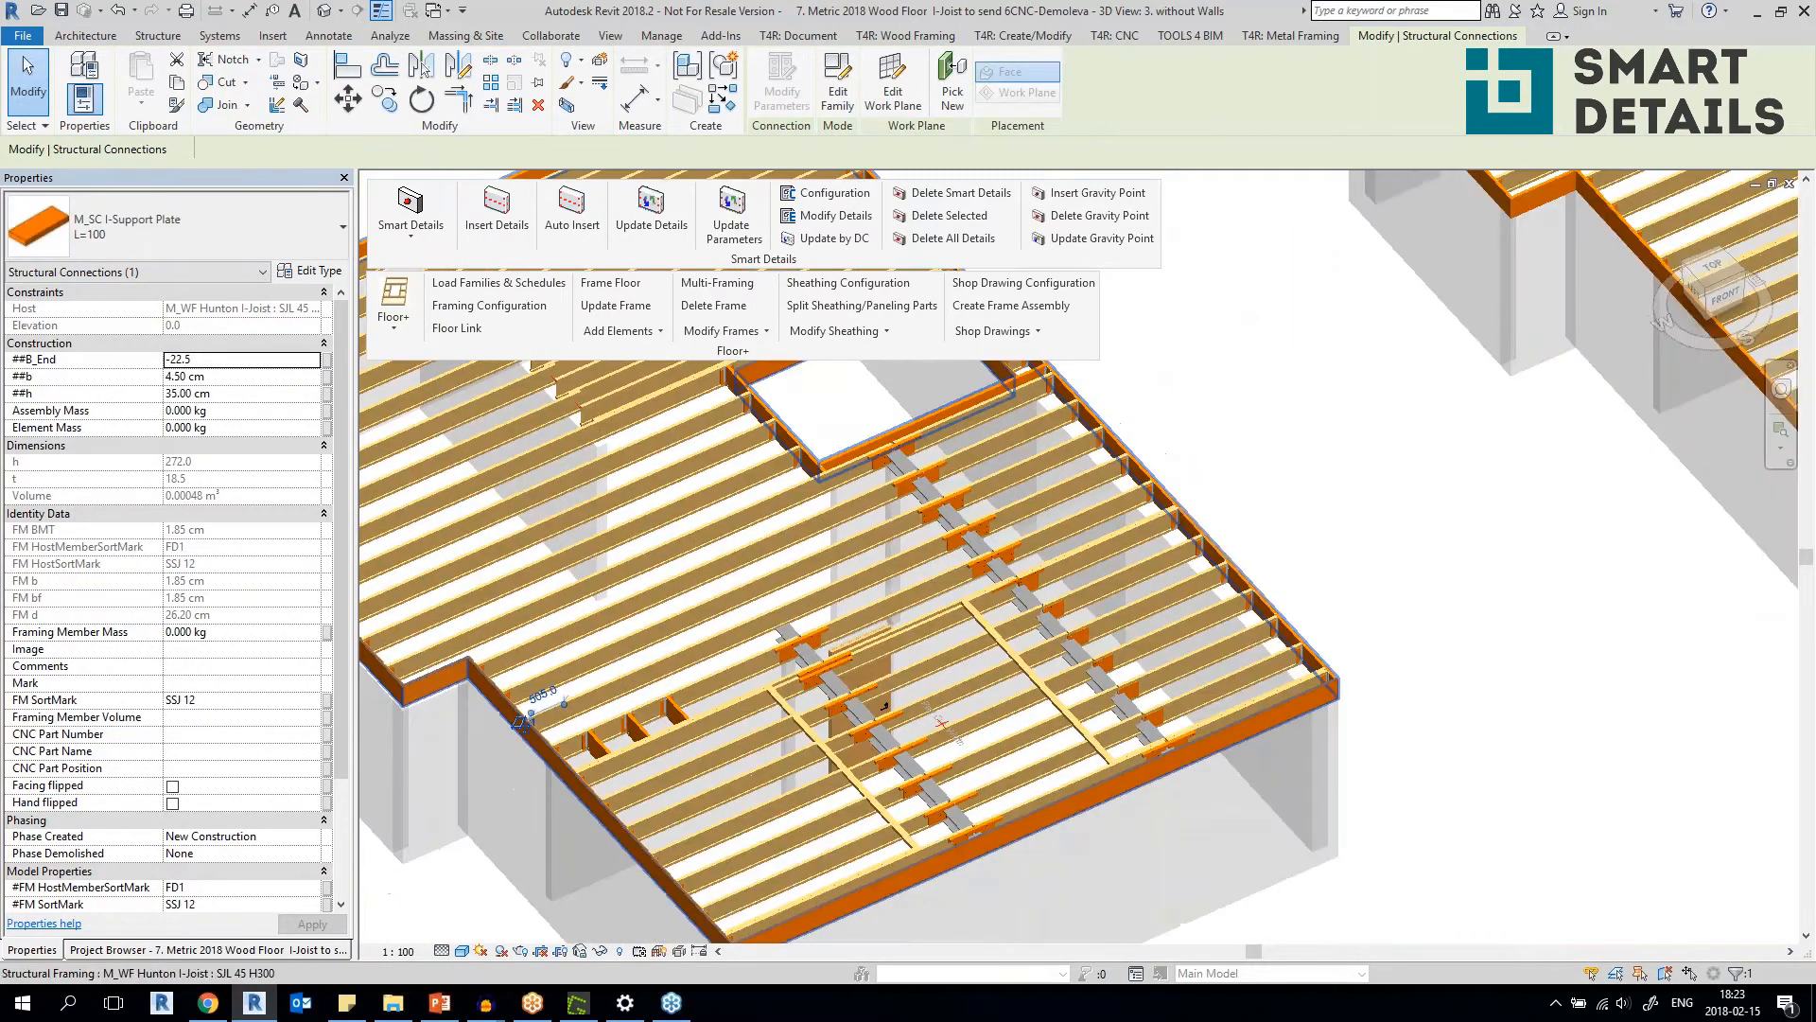
Delete the LMBR 48x48x800 connection lumber at the steel beam joint beside the corner of the cut opening.
scroll(885, 704, "up", 5)
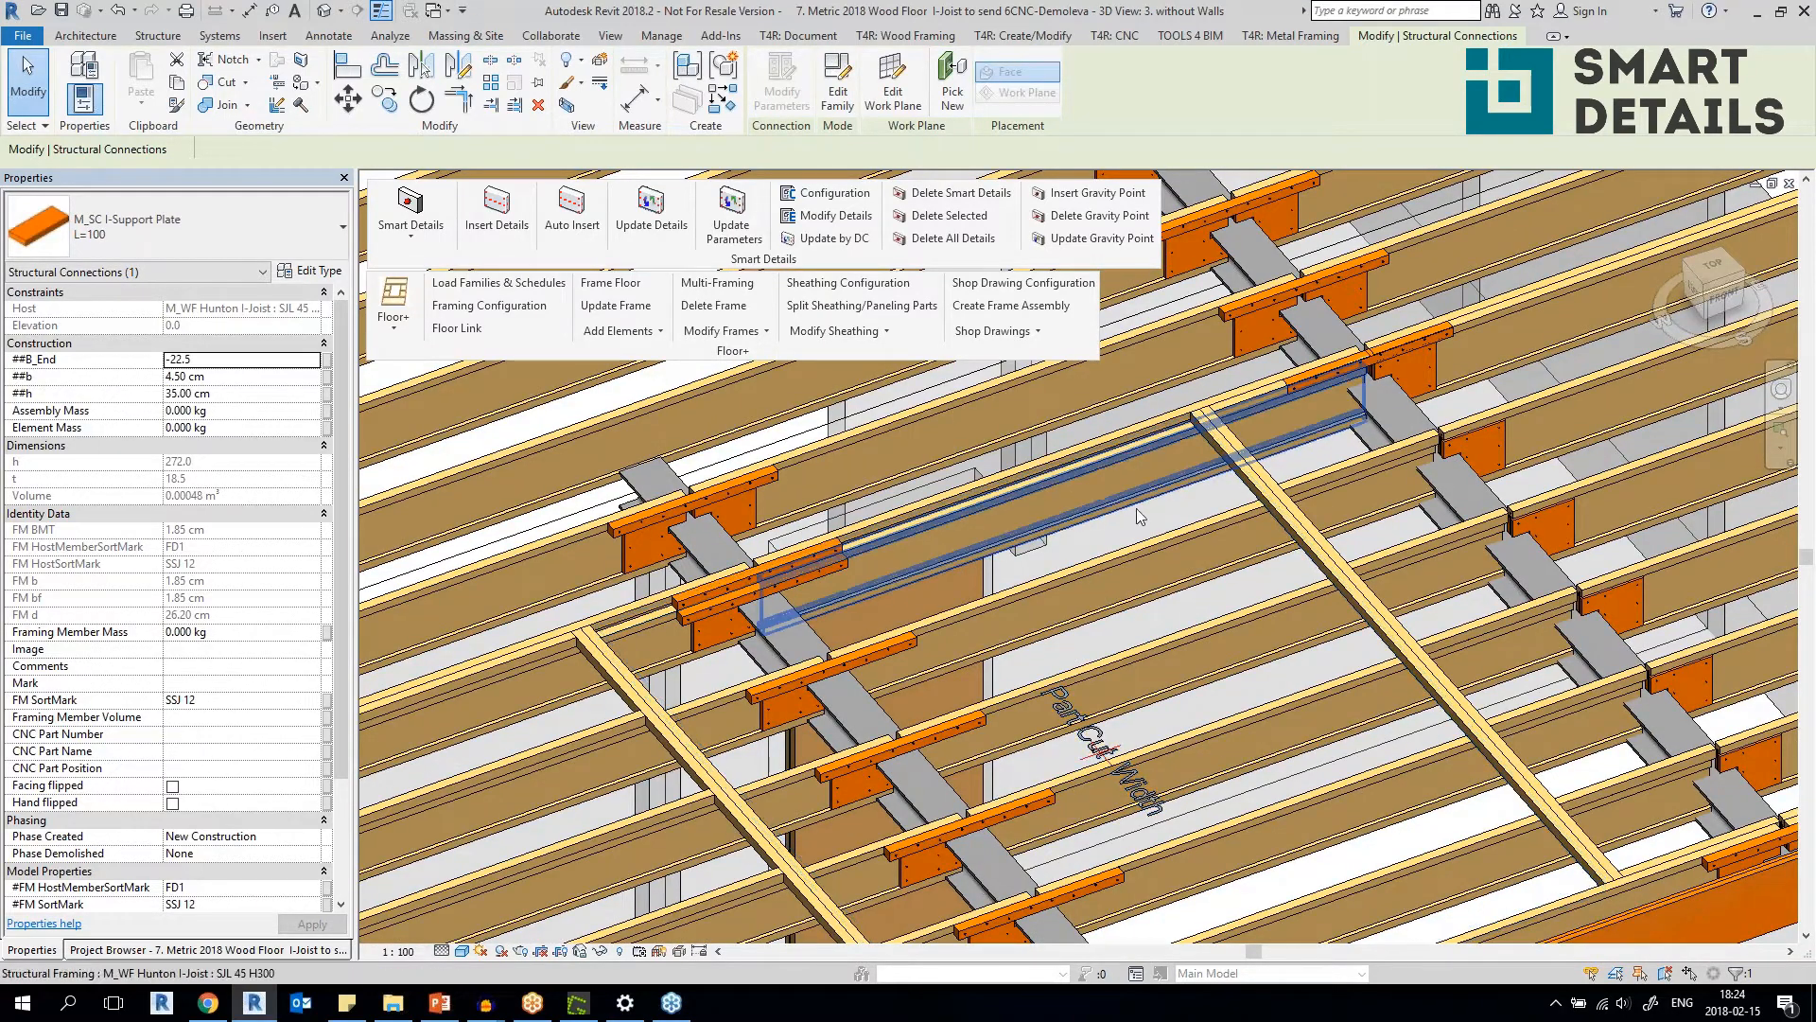
scroll(1029, 545, "up", 4)
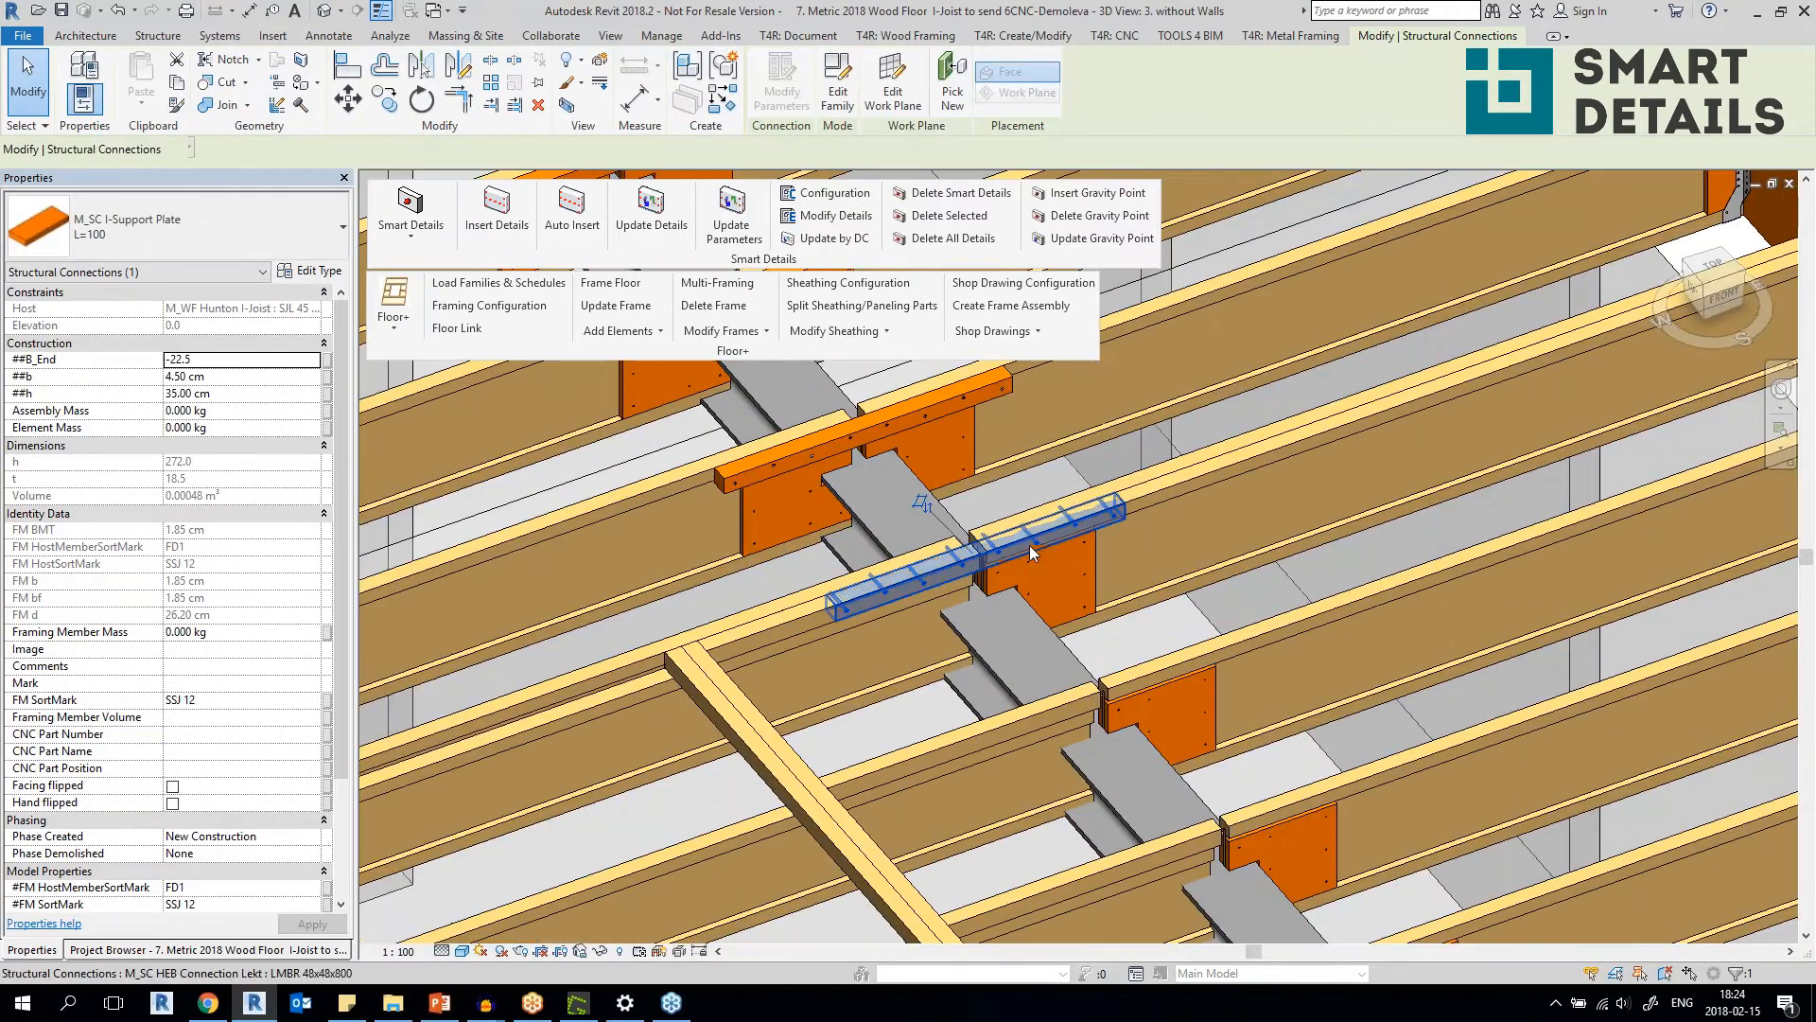
left_click(1030, 543)
scroll(788, 556, "up", 3)
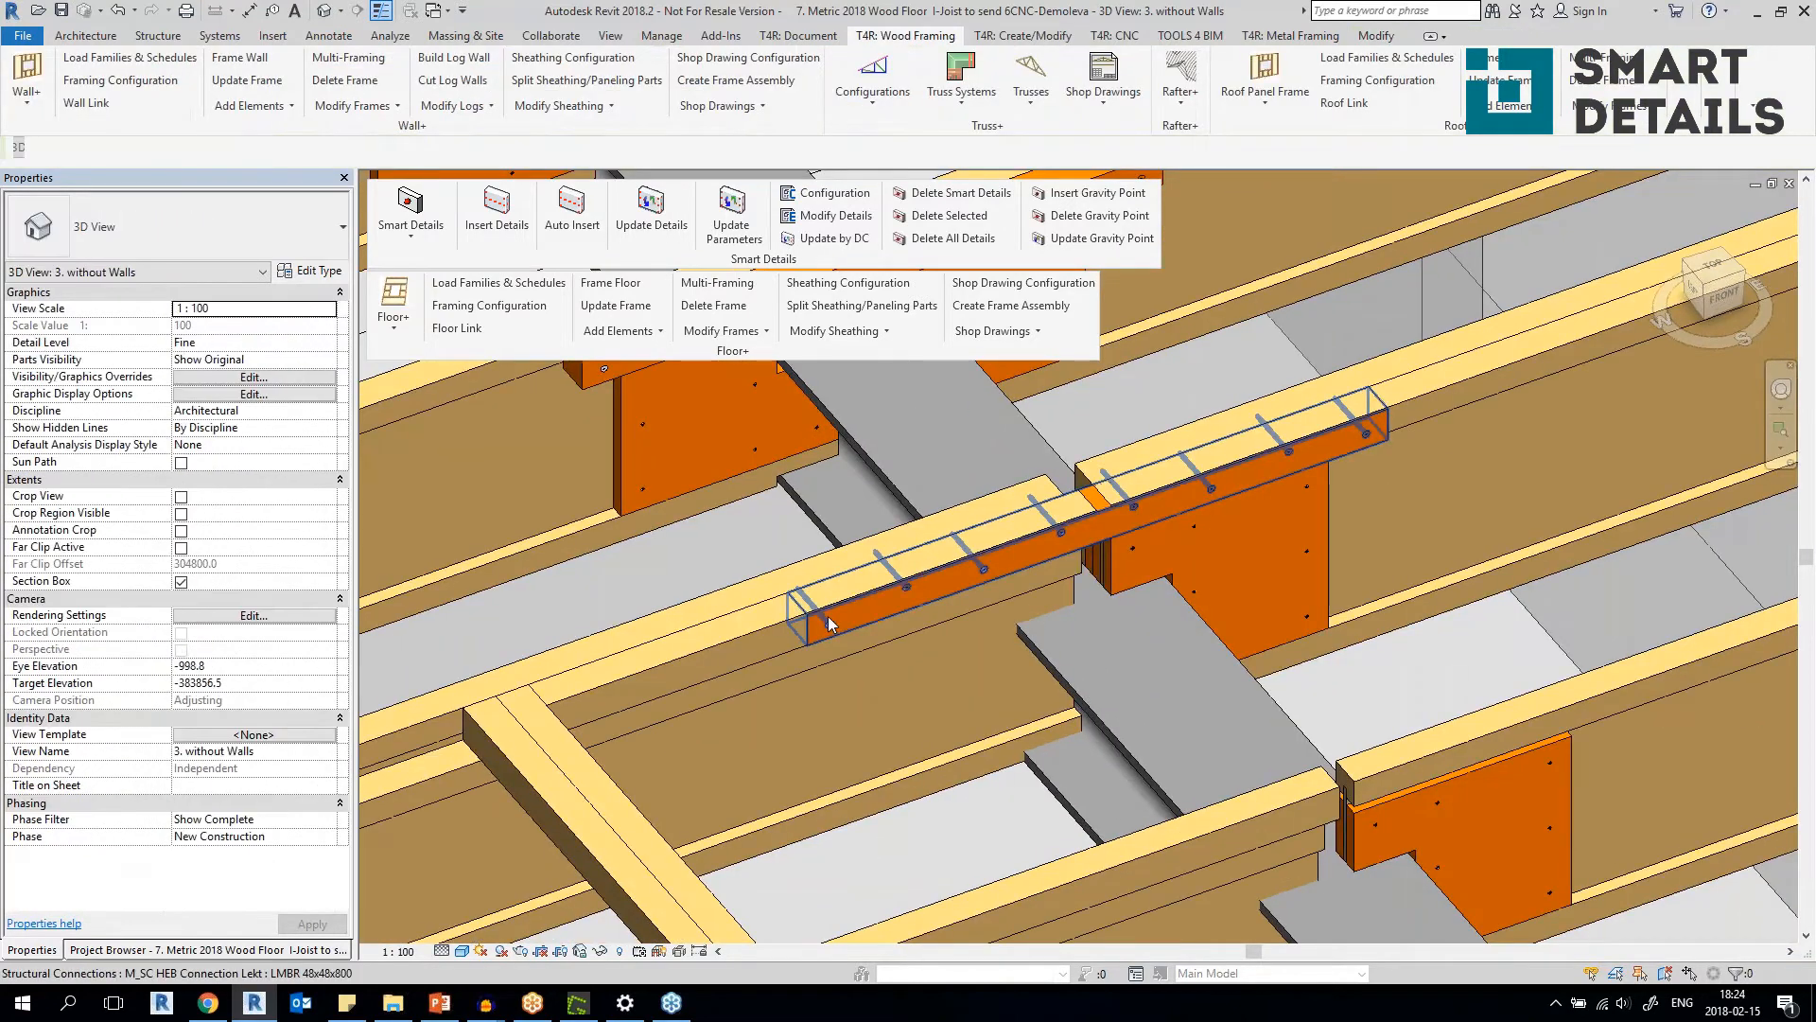
left_click(964, 222)
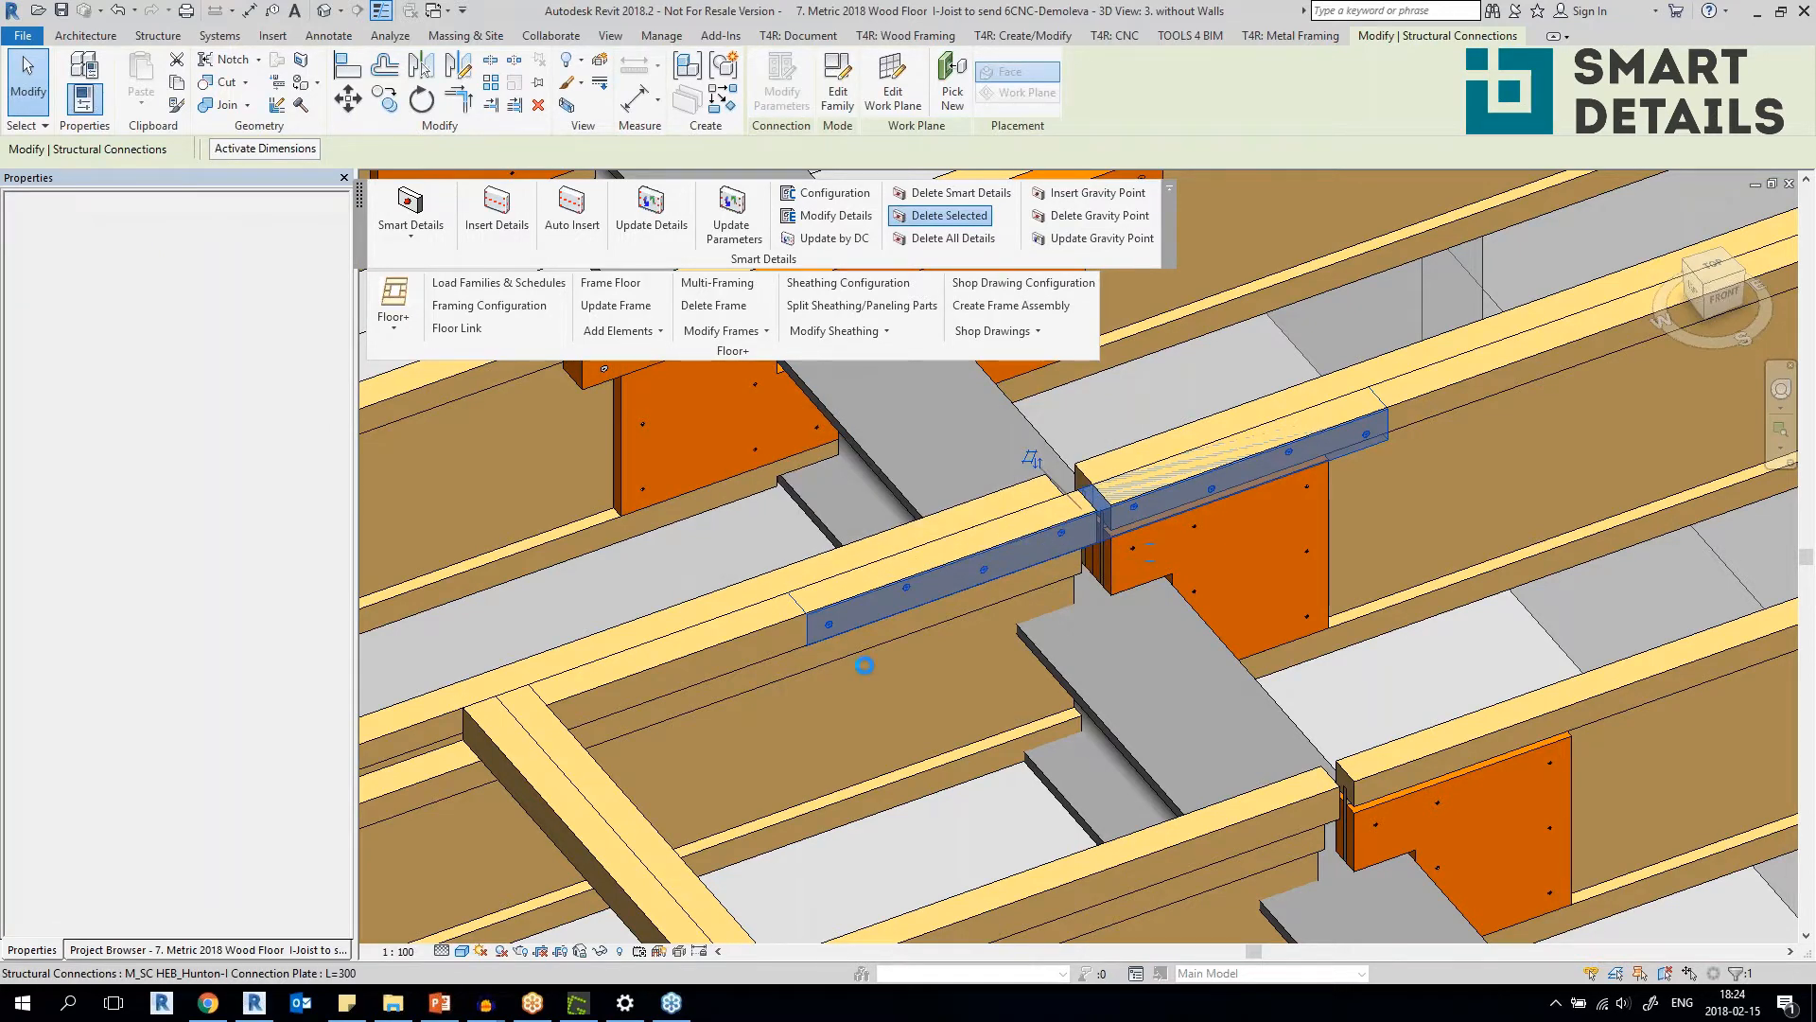
scroll(864, 664, "down", 5)
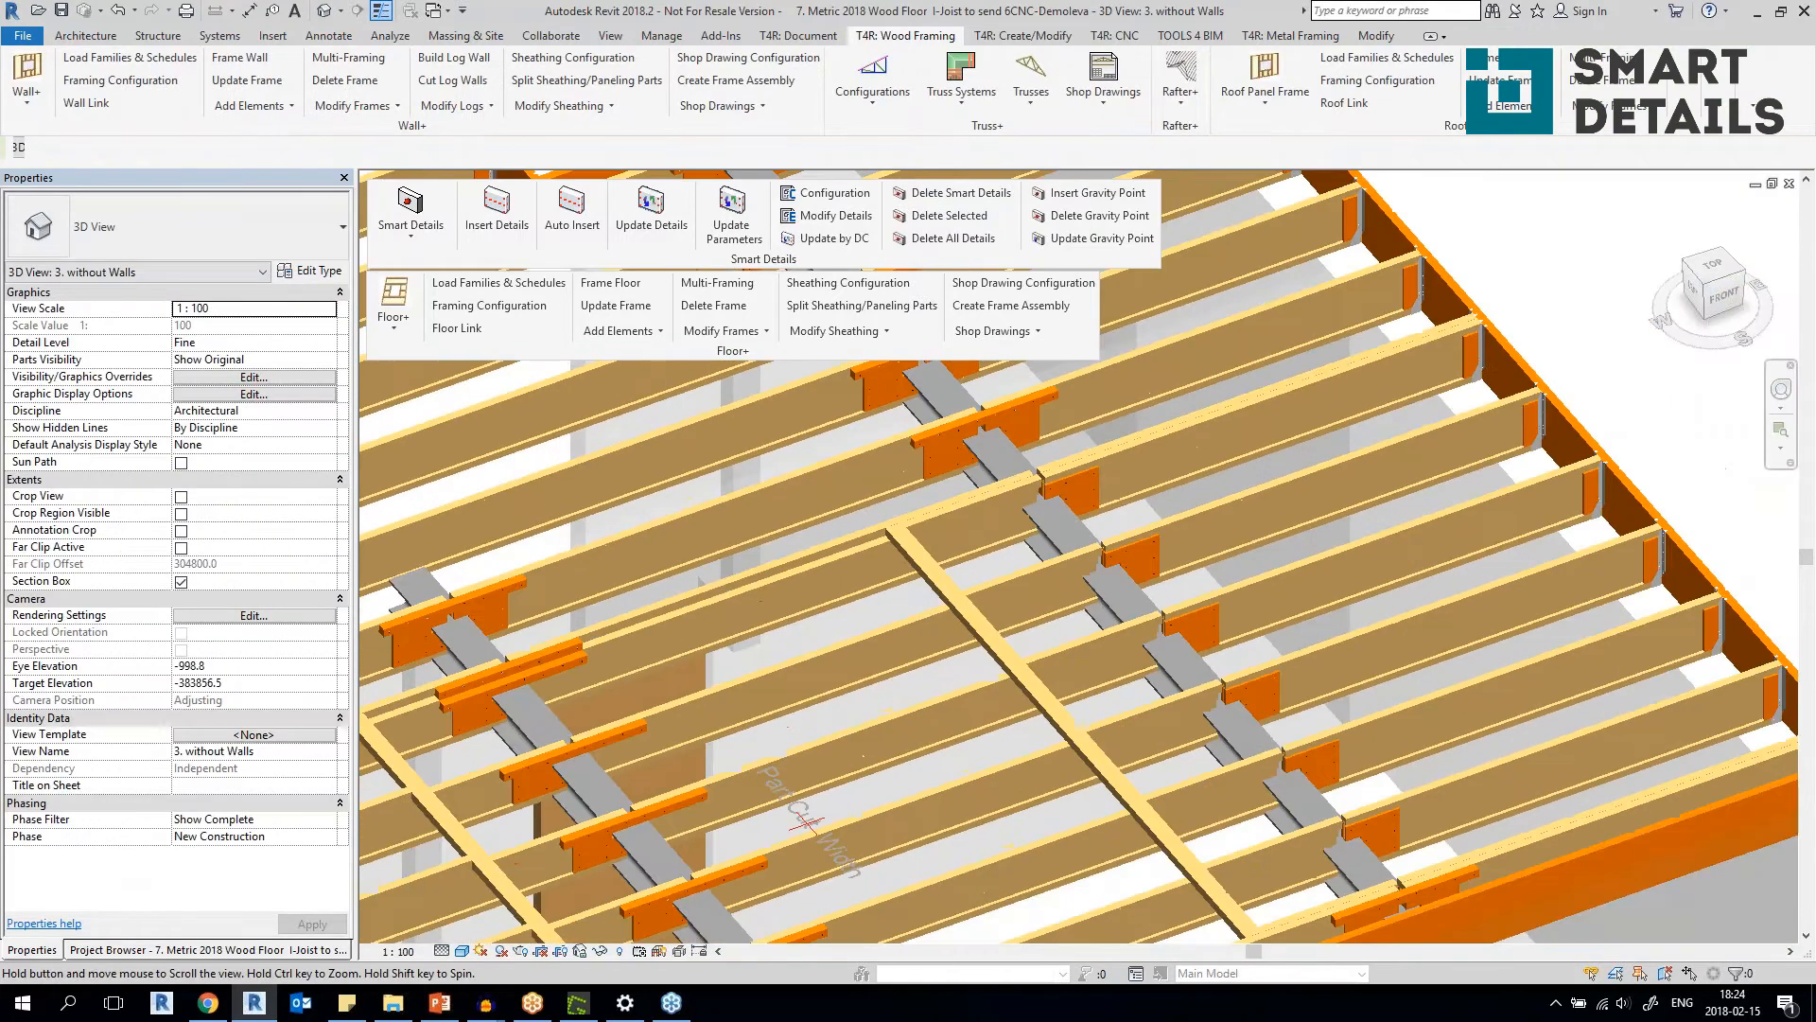
middle_click_drag(840, 603, 860, 588)
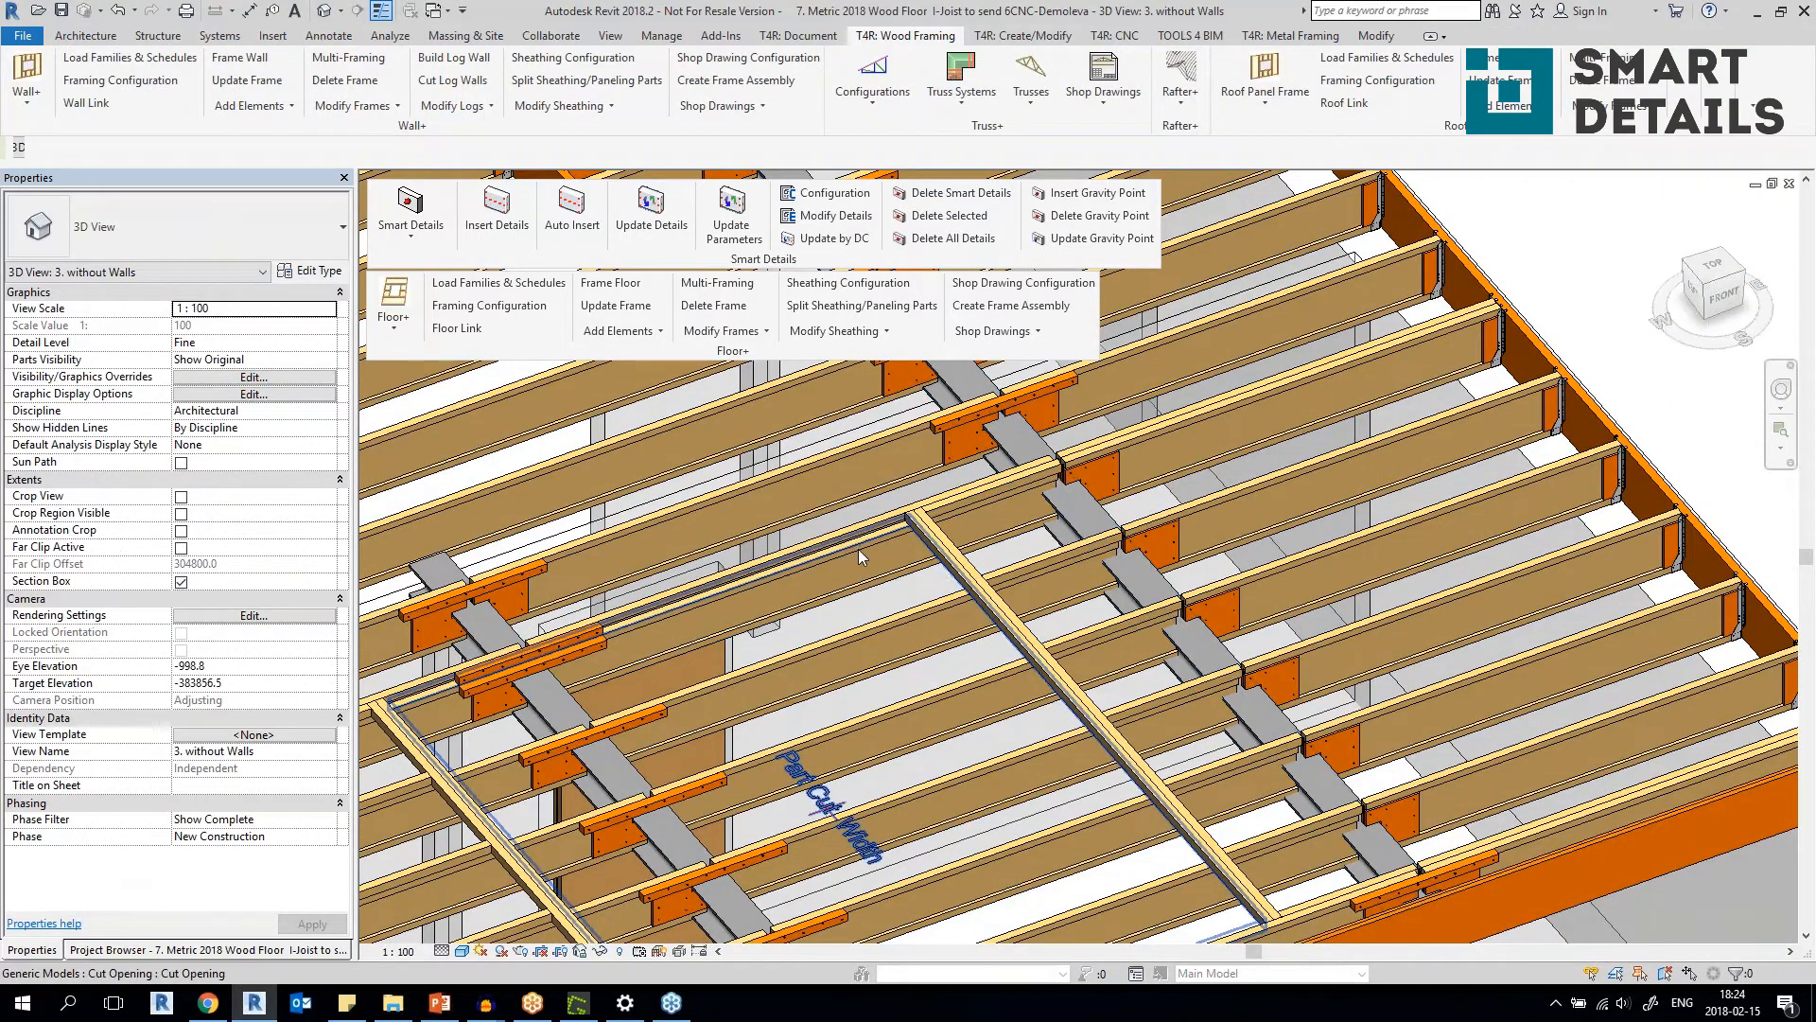
Select the six SJL 45 H300 I-joists spanning between the two steel beams.
left_click(857, 583)
left_click(905, 662, "ctrl")
left_click(926, 747, "ctrl")
left_click(983, 811, "ctrl")
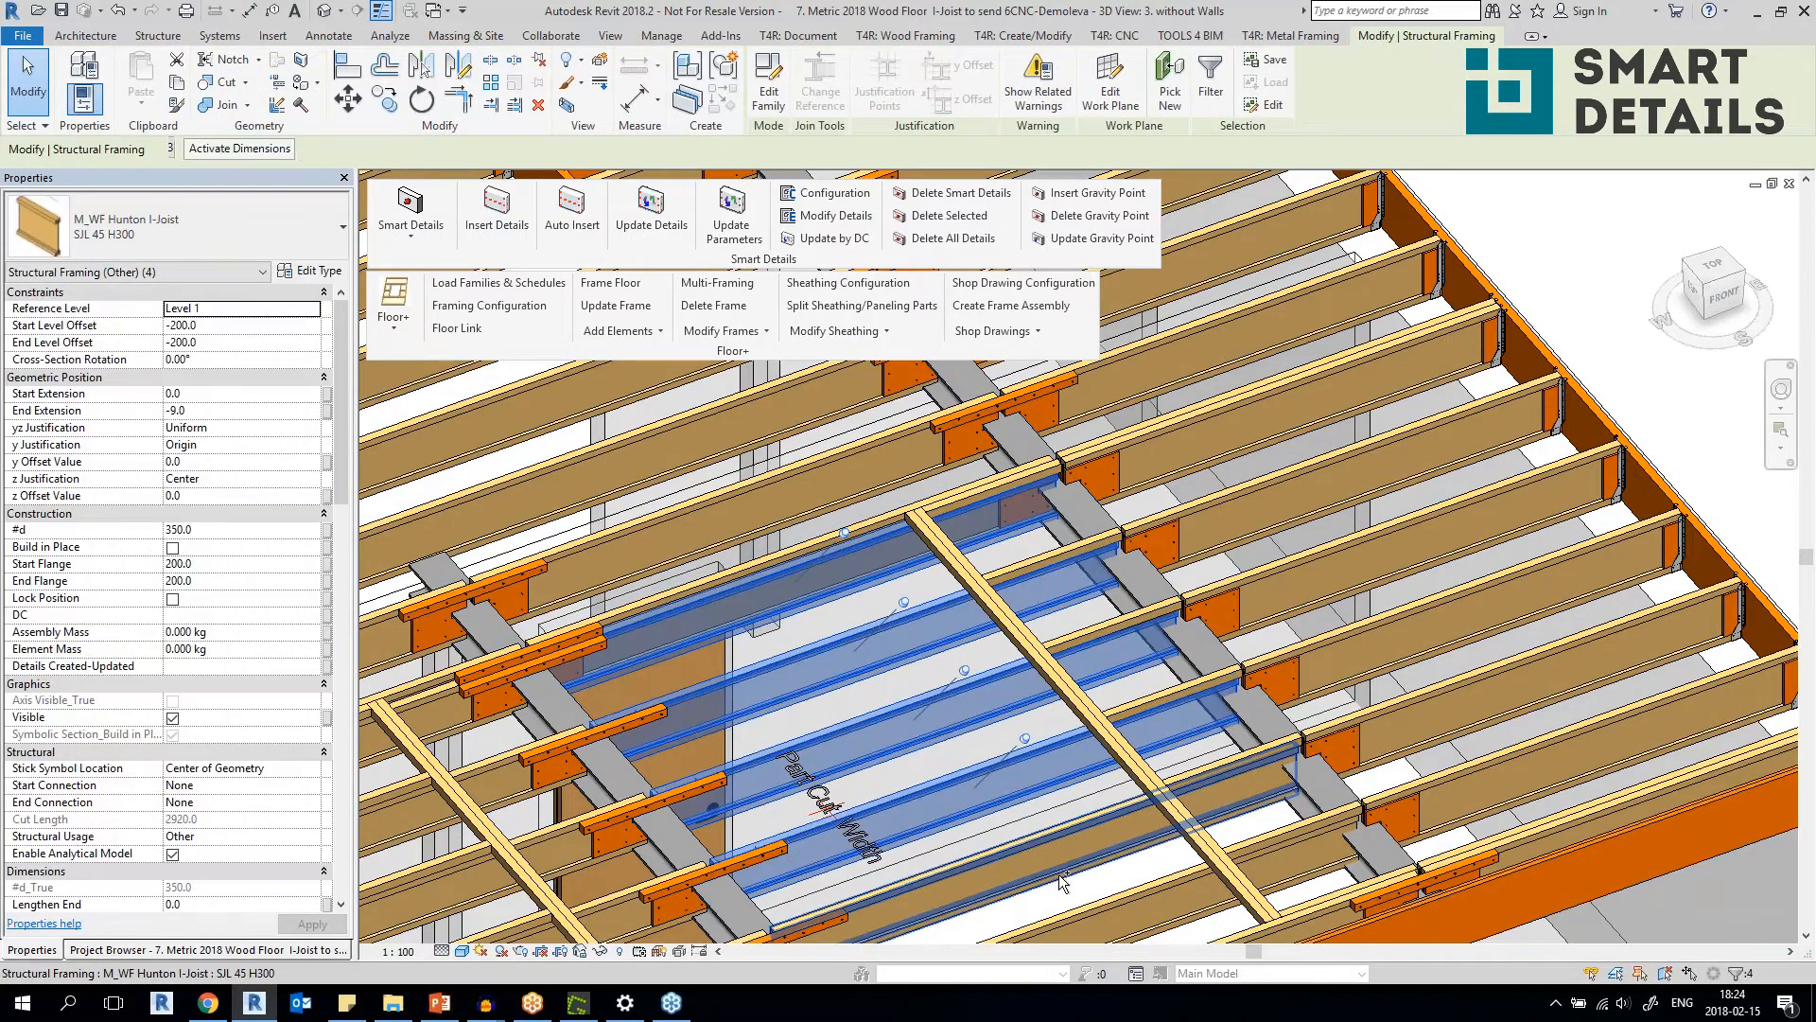
left_click(1059, 874, "ctrl")
left_click(1173, 882, "ctrl")
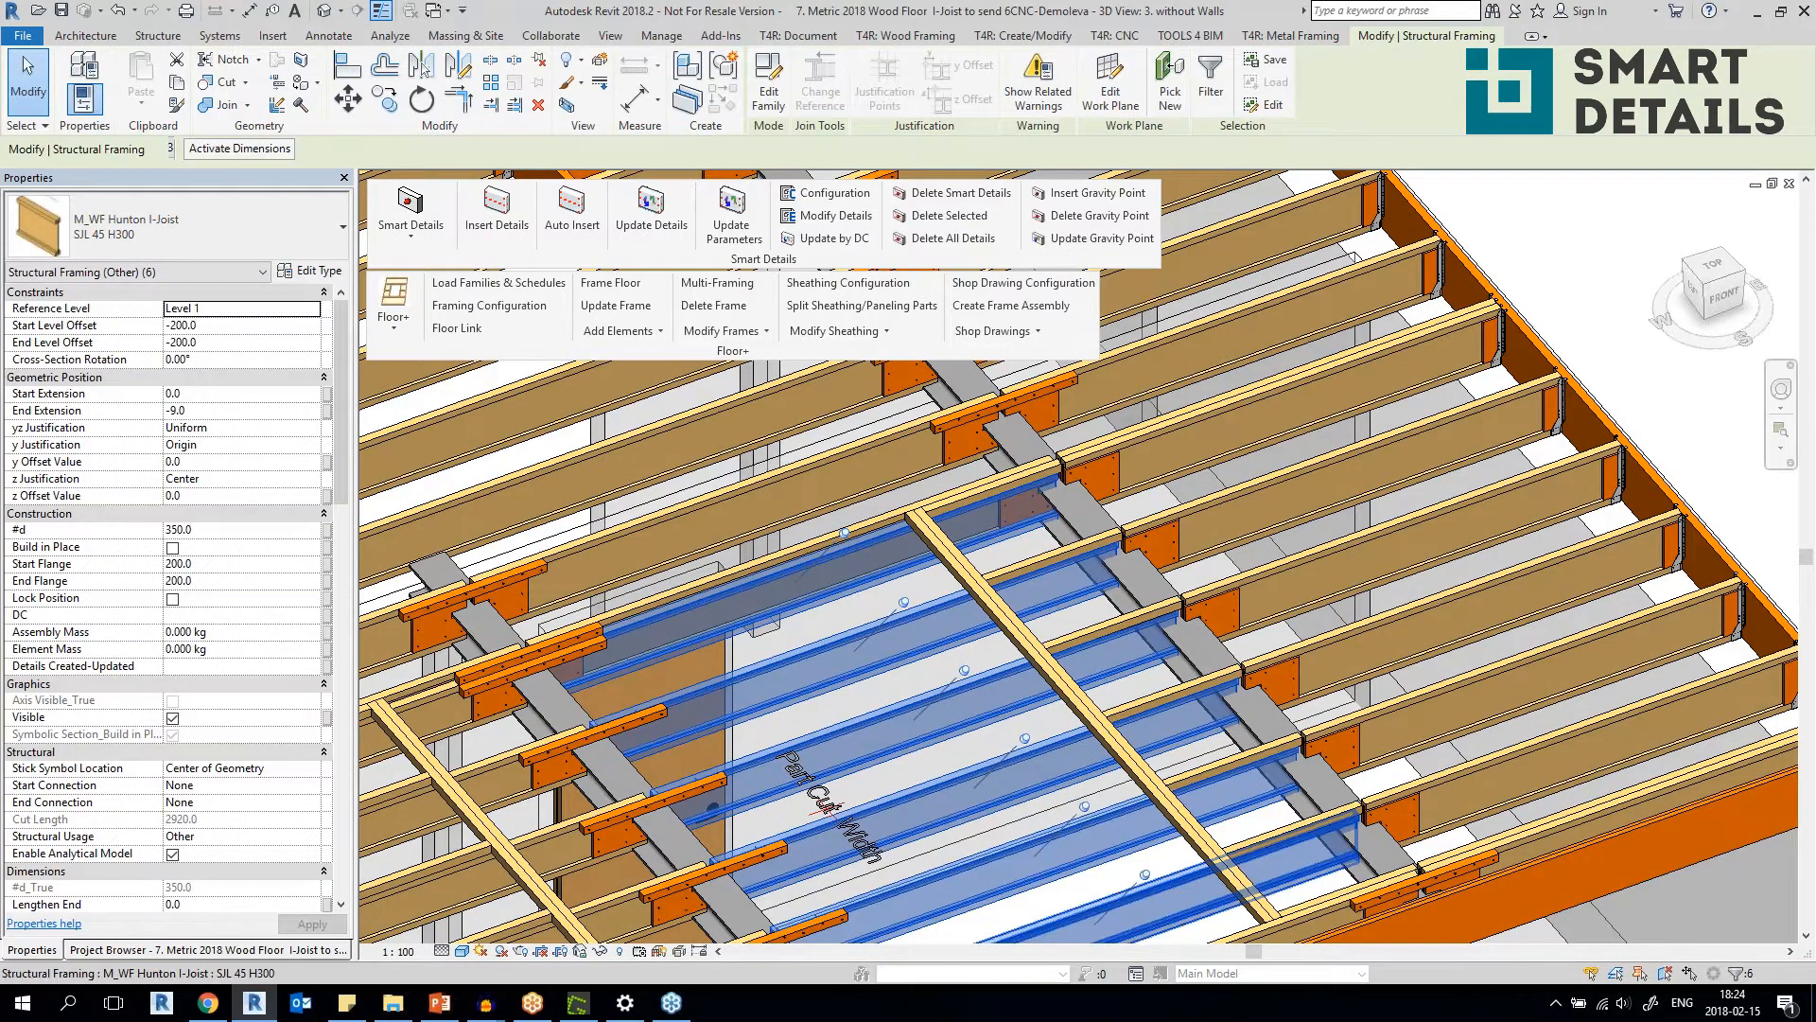
scroll(1173, 882, "down", 2)
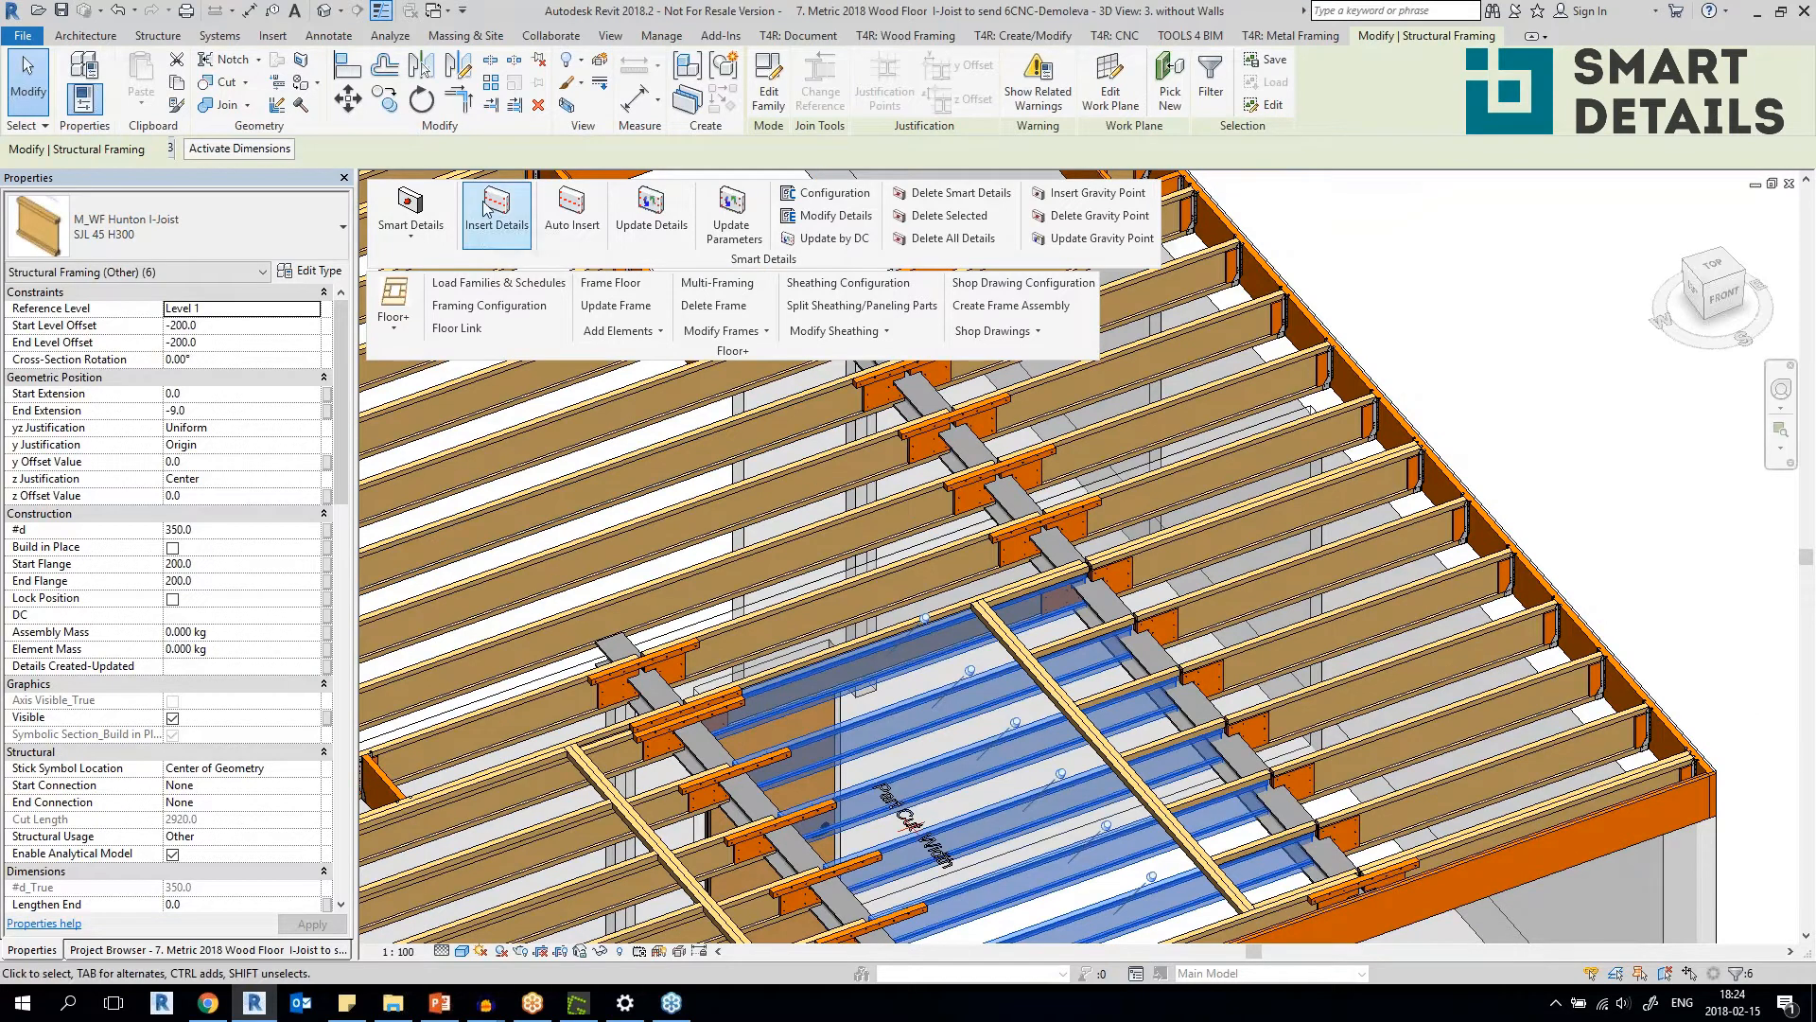
Insert details on the selected joists using the configuration Floor I-Joists Connections inlc HEB_Hunton-I wo lumber.
left_click(487, 210)
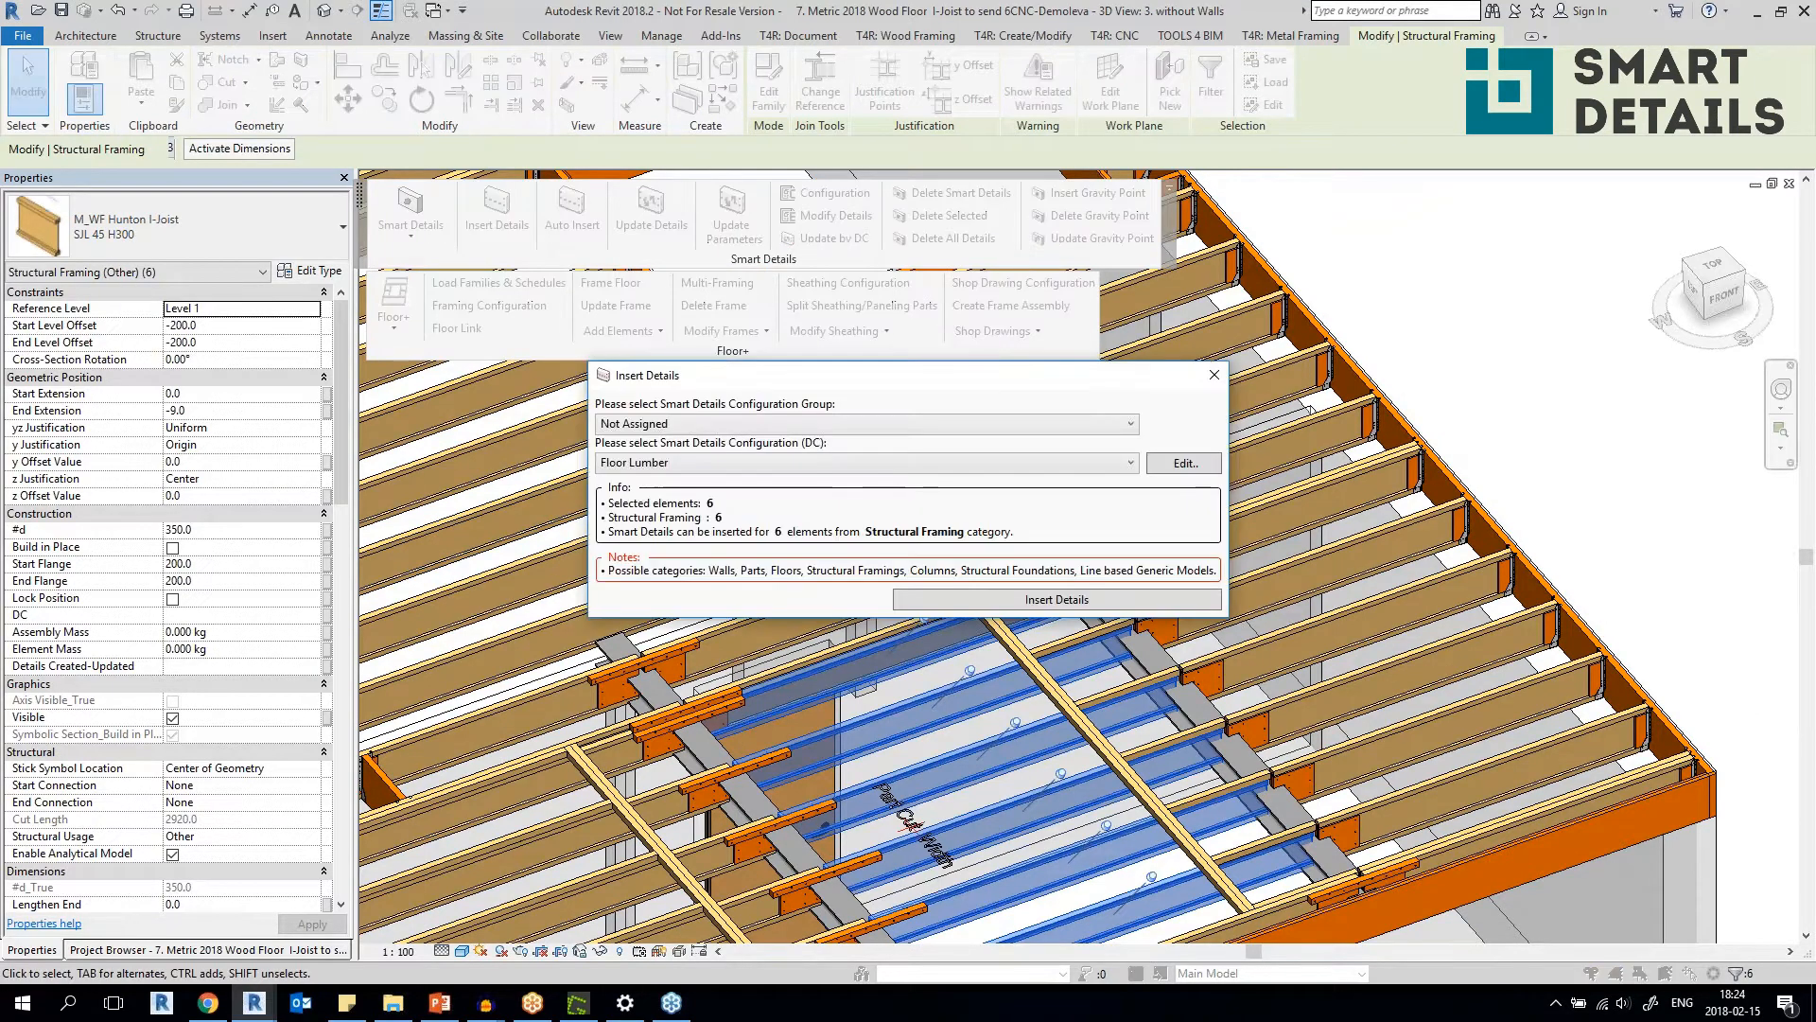
left_click(815, 423)
left_click(815, 423)
left_click(746, 464)
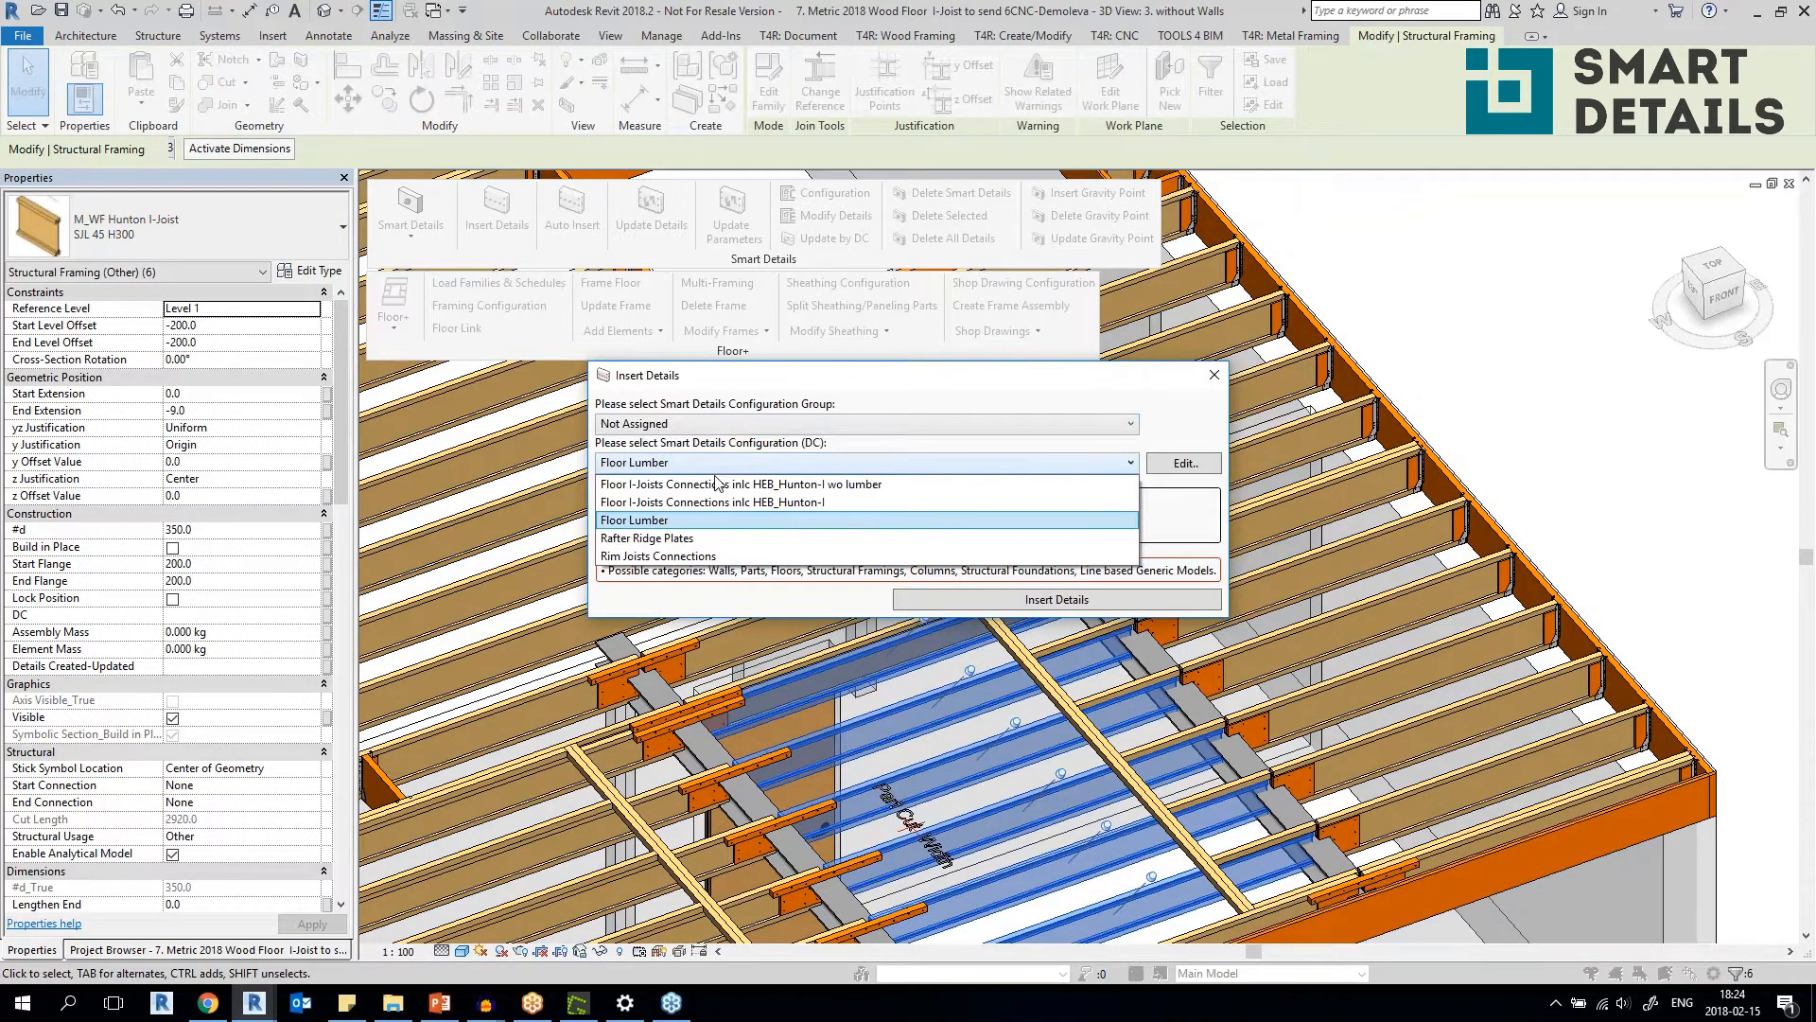
left_click(892, 485)
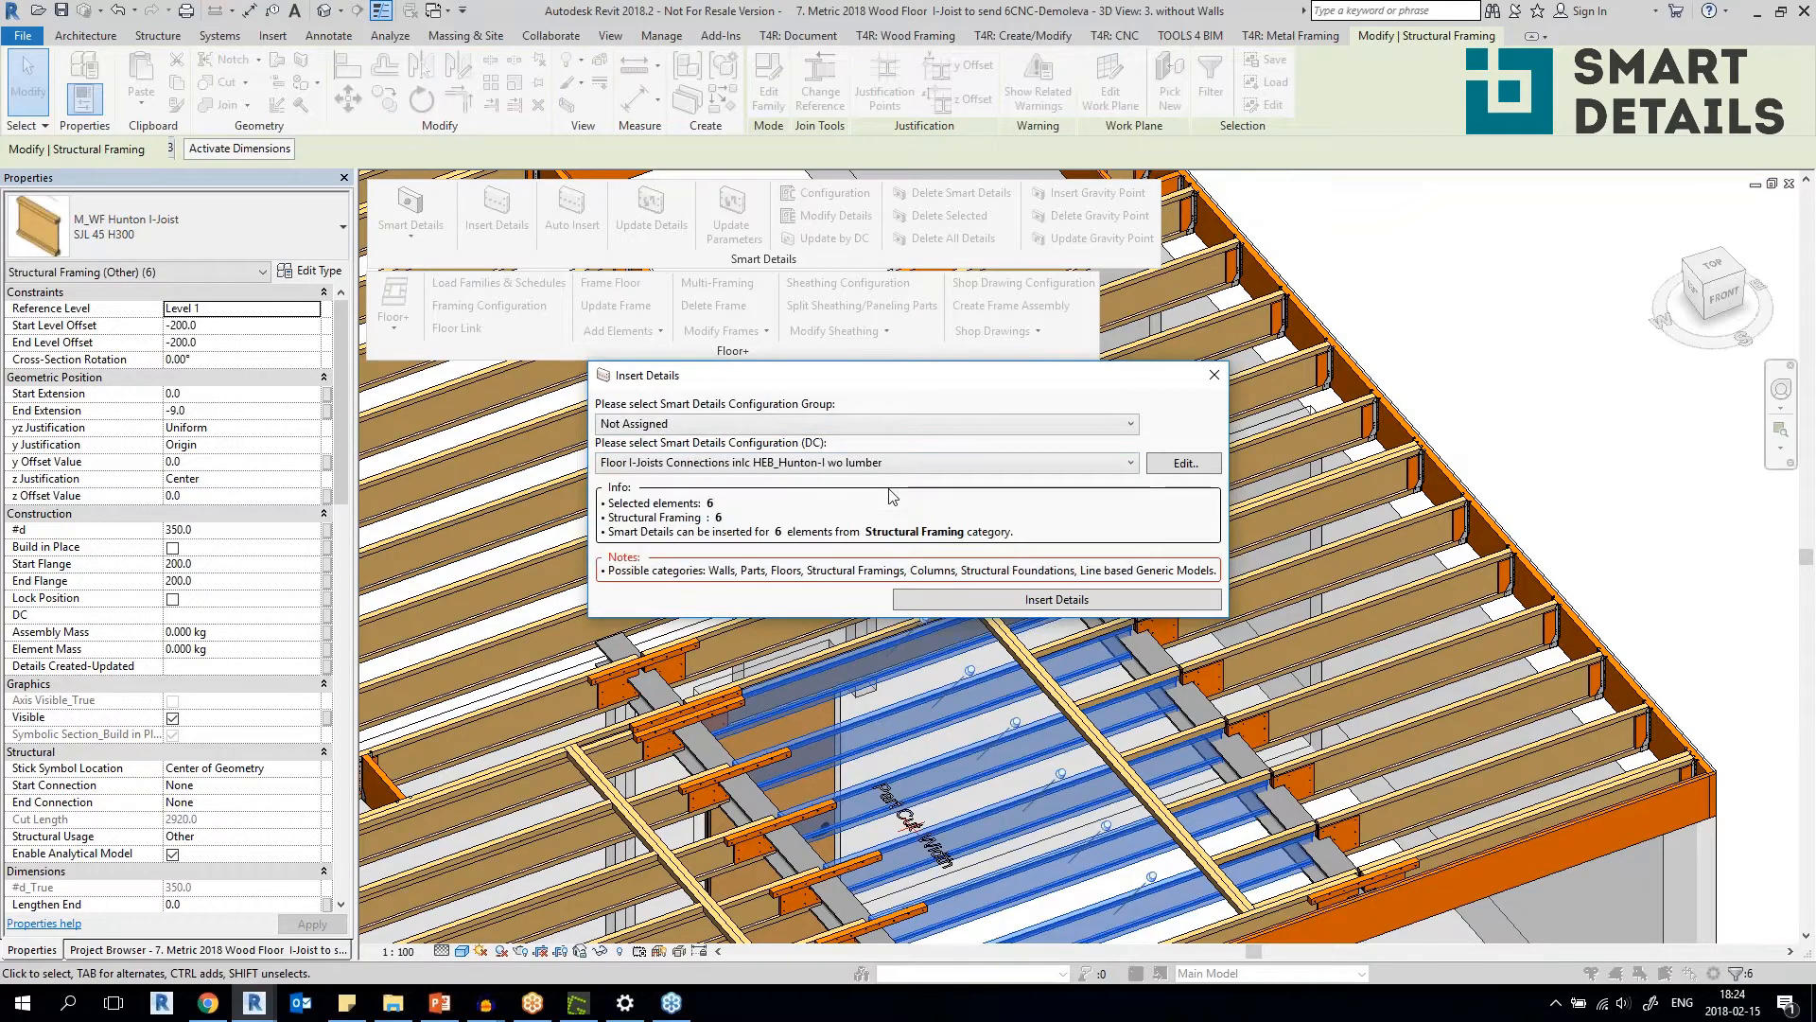
left_click(1092, 604)
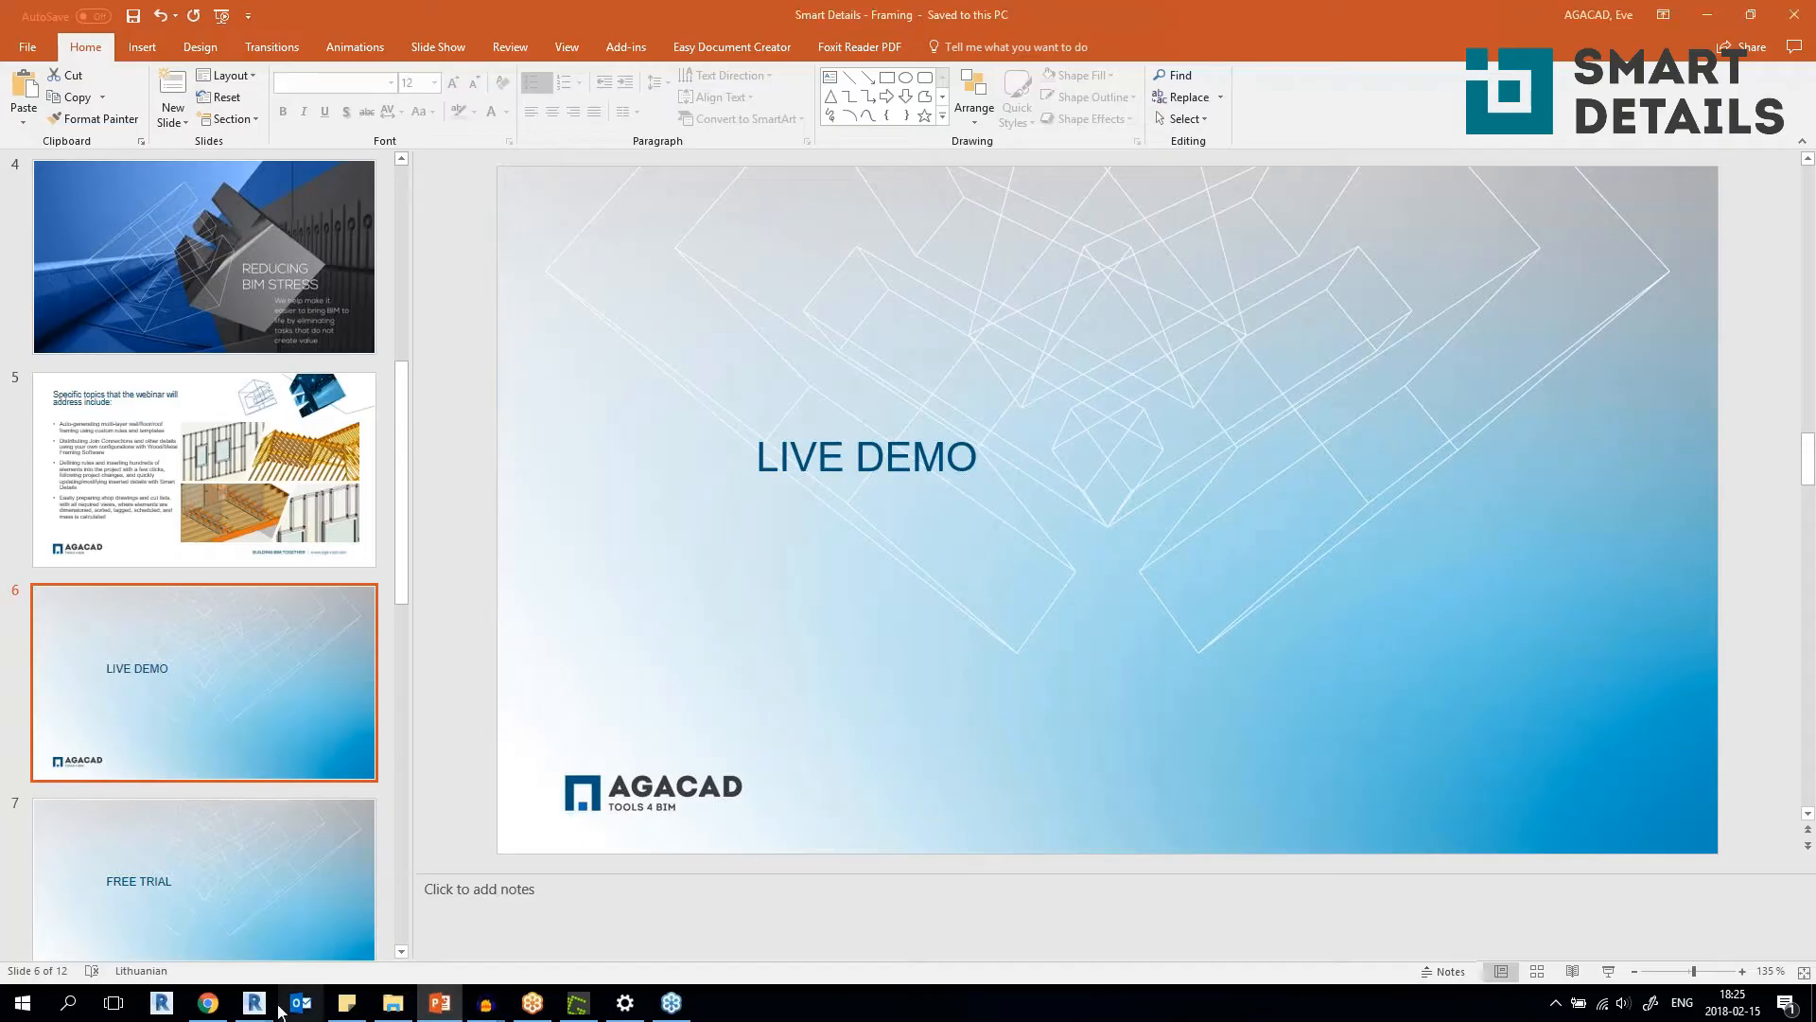
Switch back from the presentation to Revit, bring up the inserted smart details report and accept it.
mouse_move(254, 1003)
left_click(211, 925)
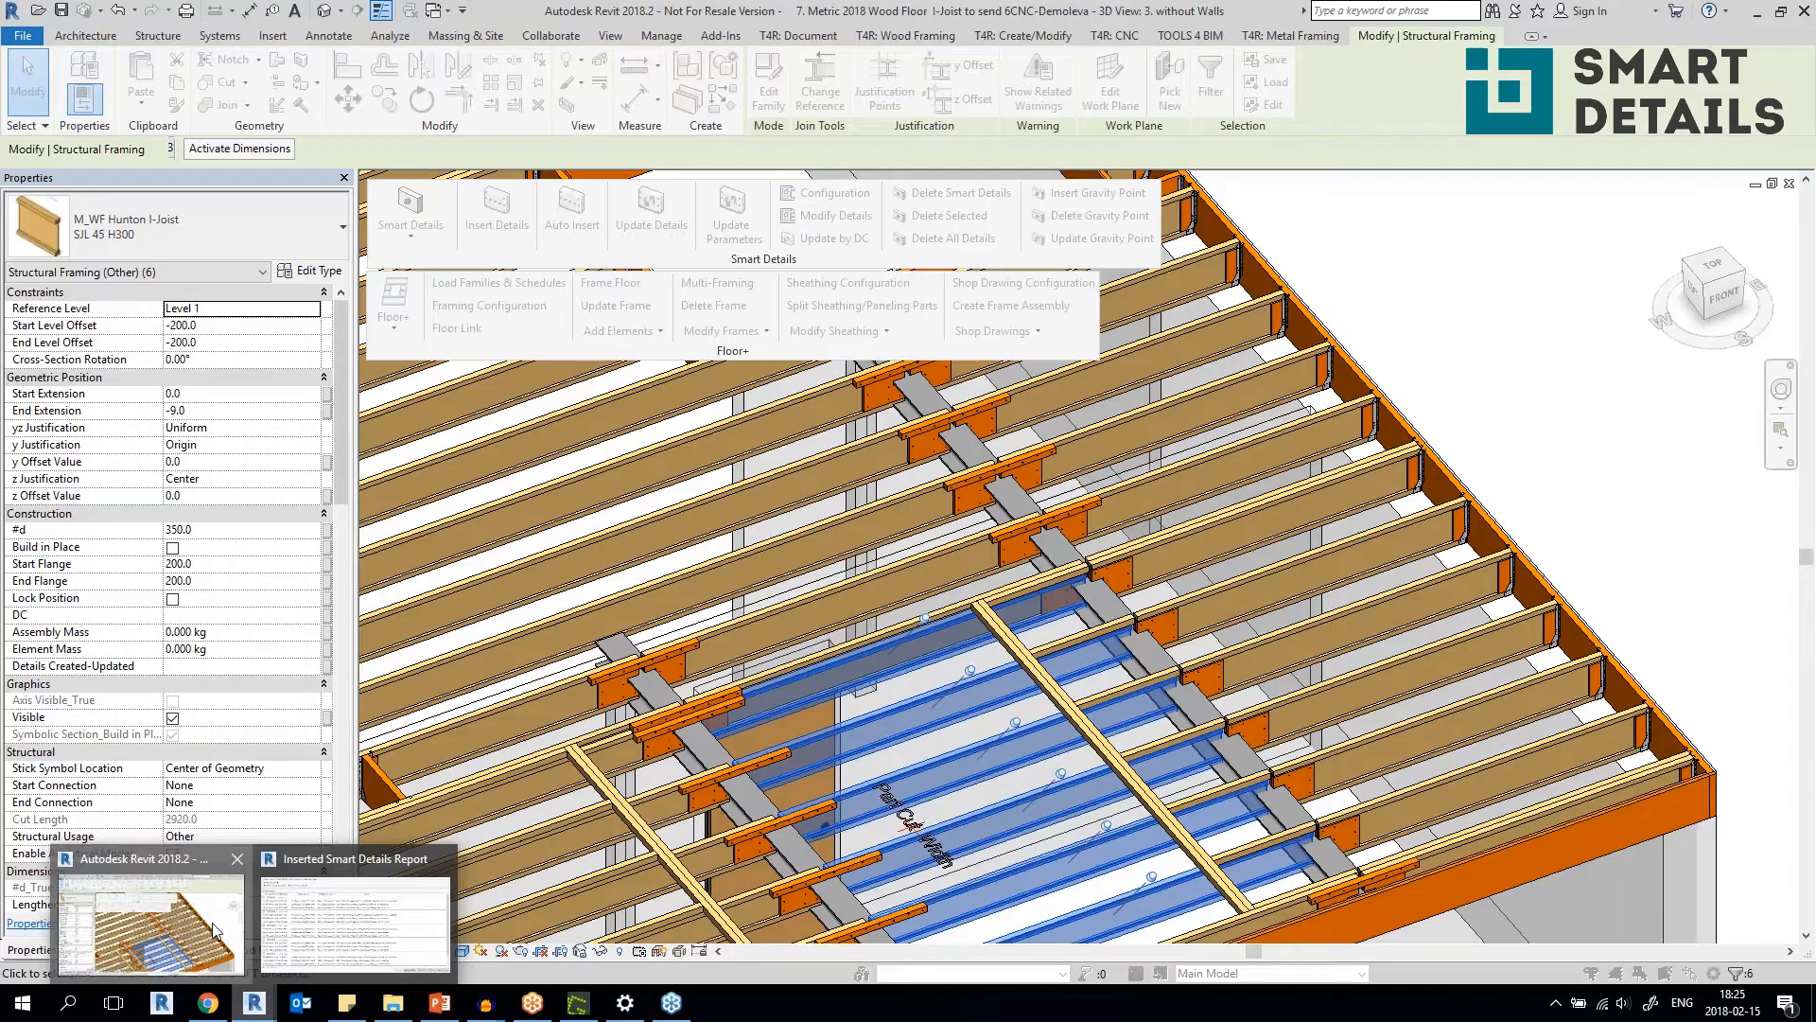
left_click(363, 943)
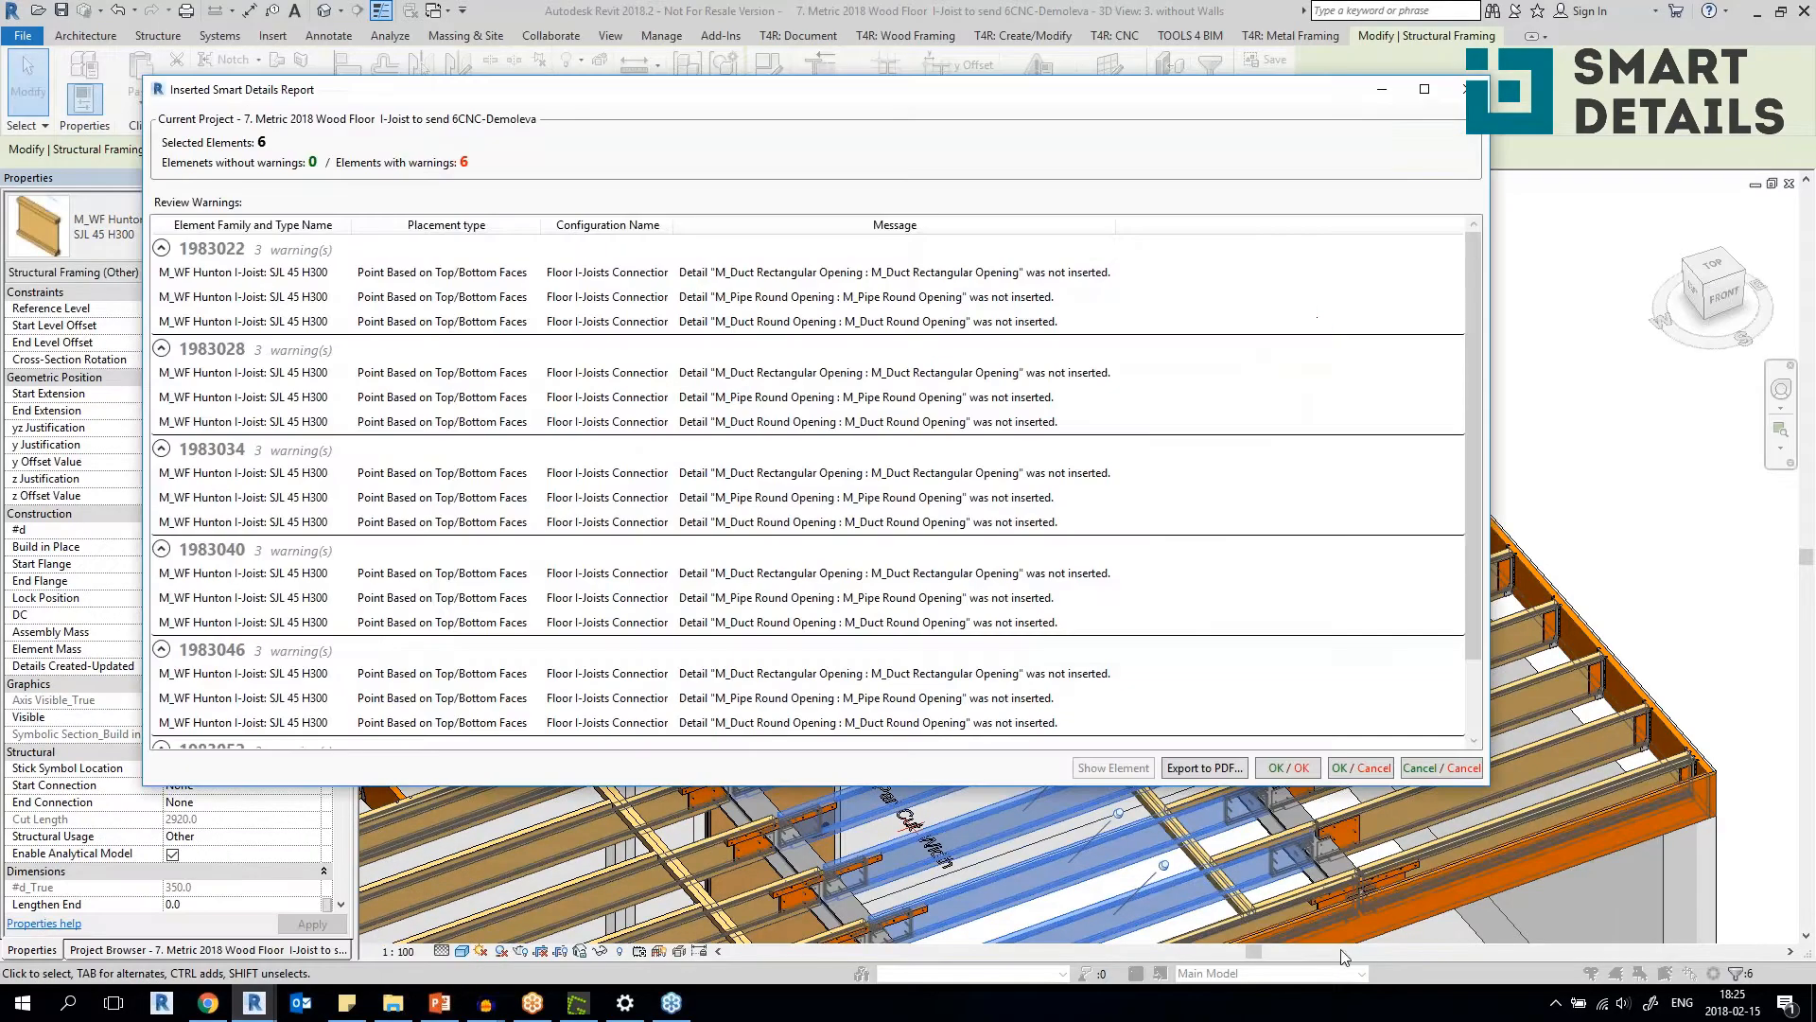
left_click(1288, 767)
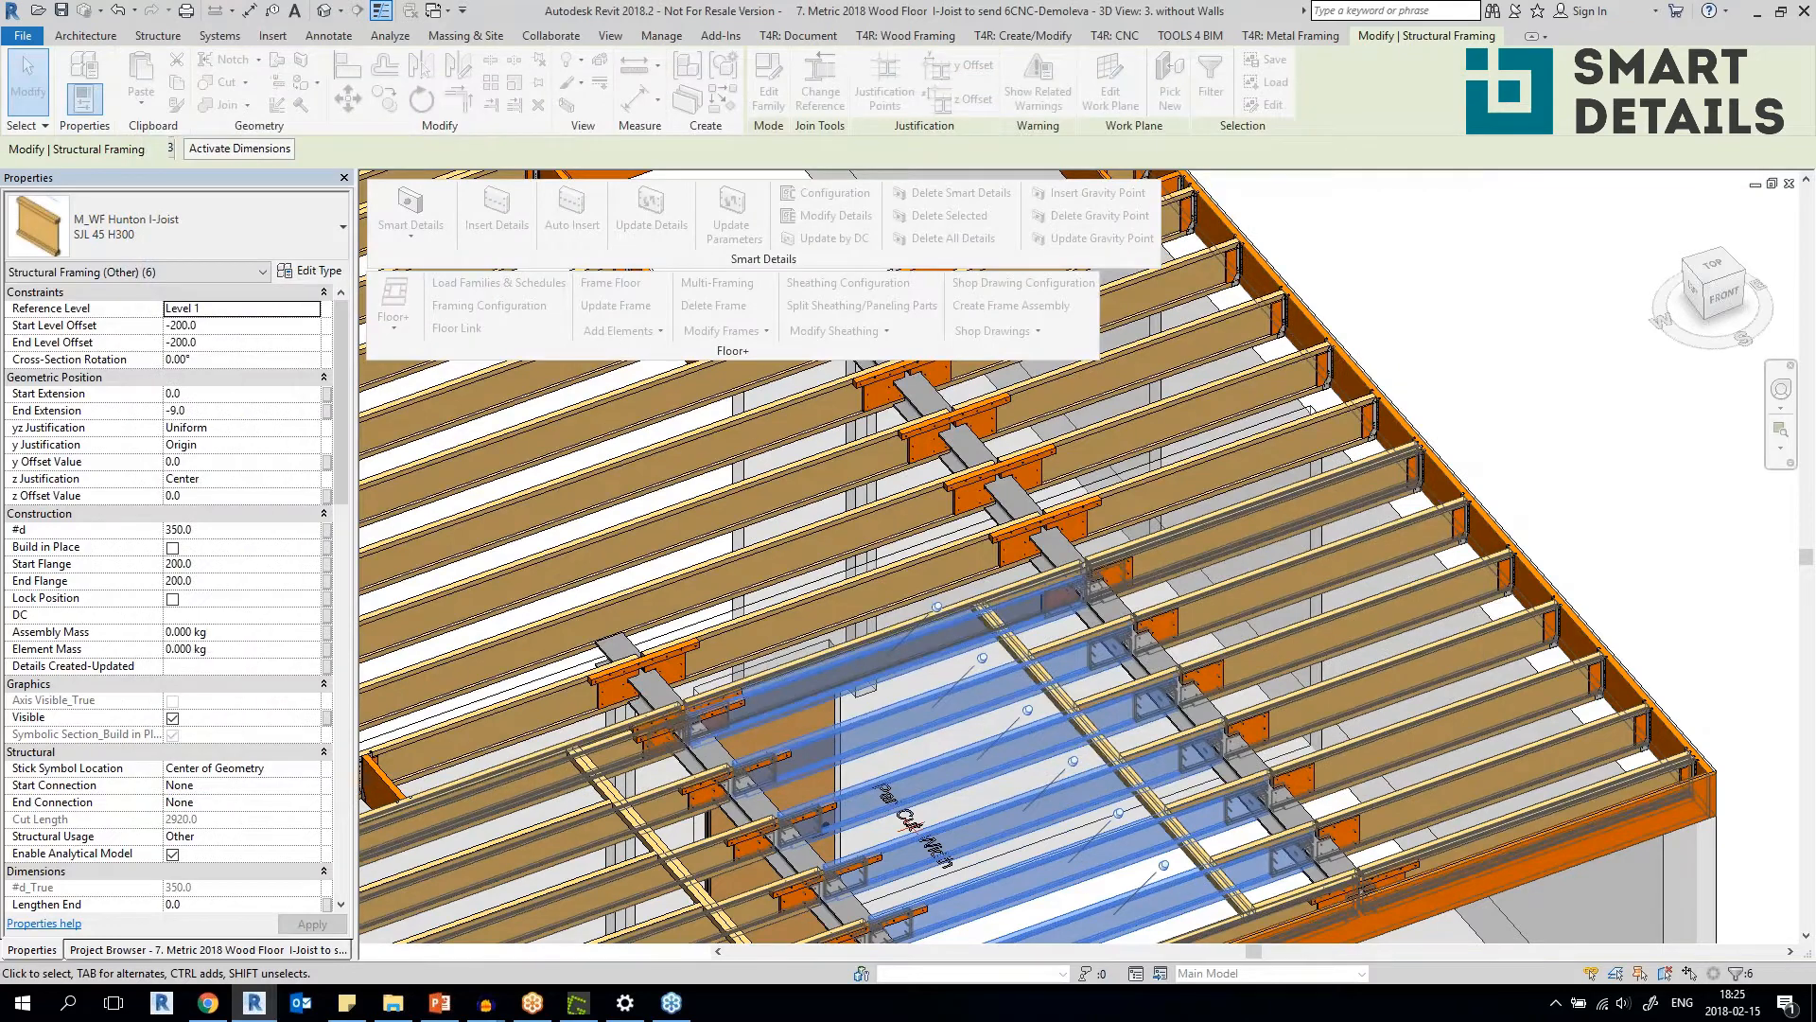
Examine the connection plates inserted on the I-joist ends along both HEB 200 steel beams.
scroll(981, 563, "up", 5)
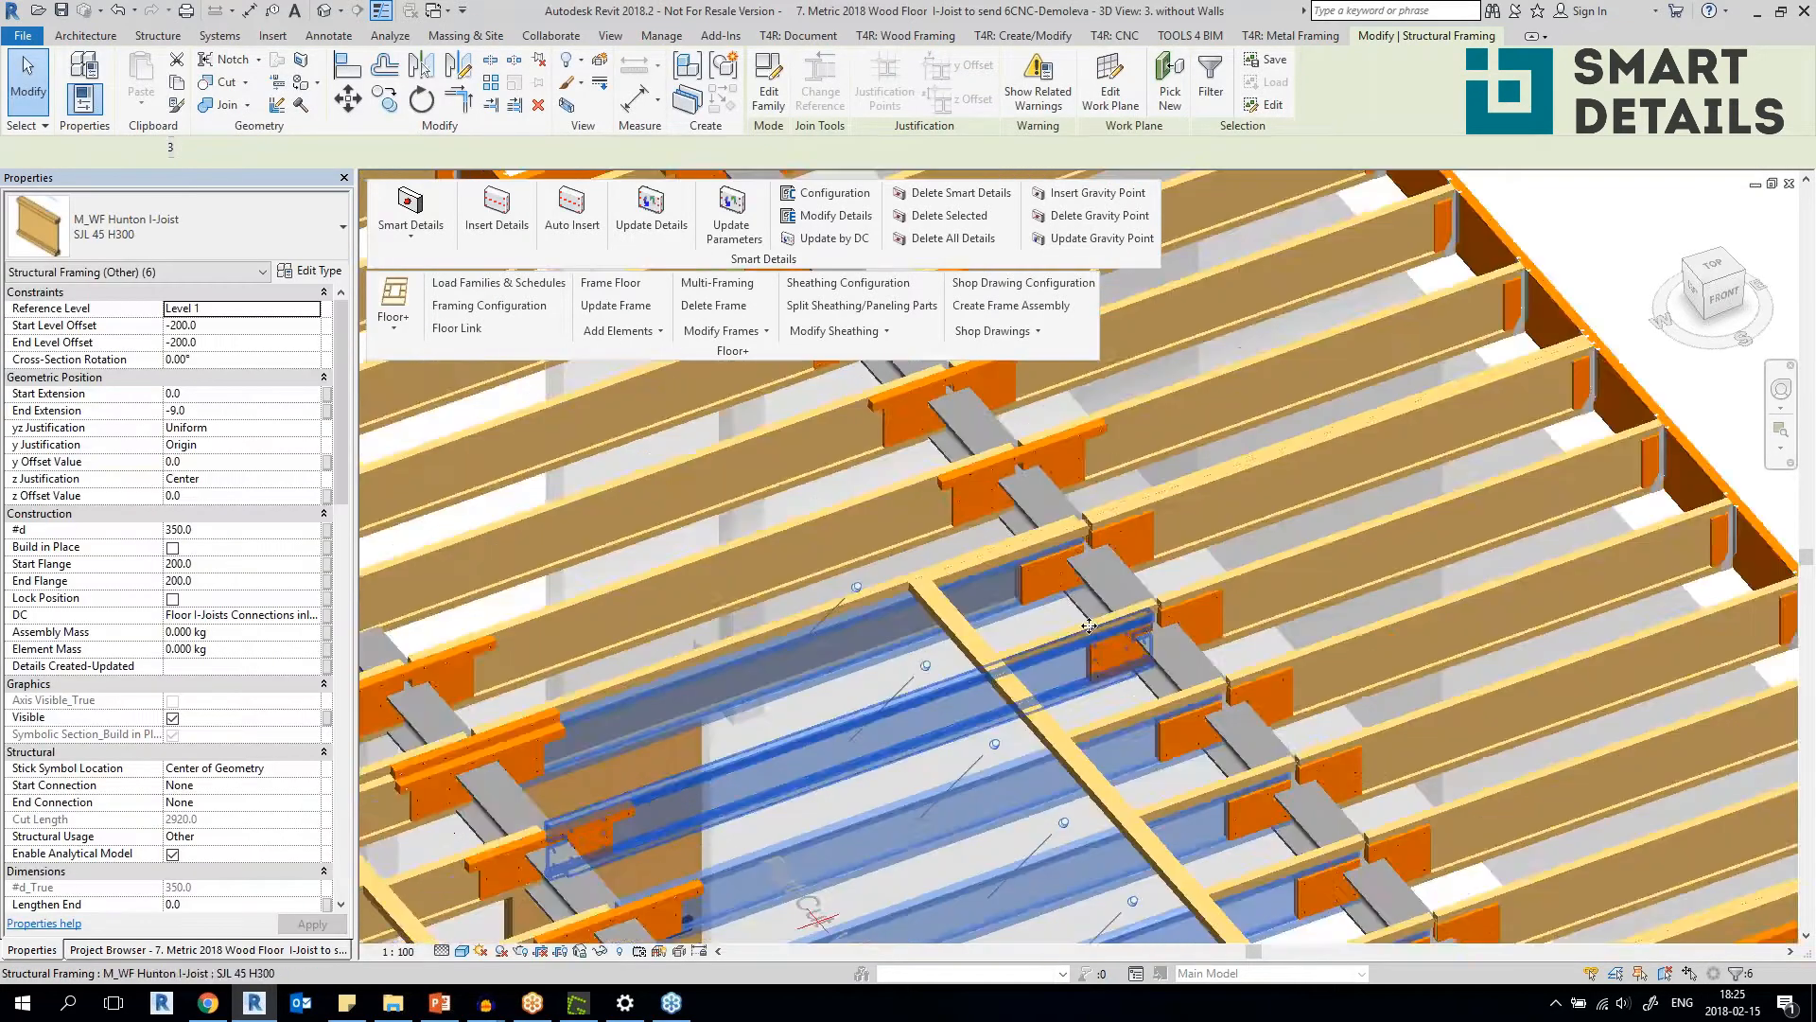
left_click(986, 560)
middle_click_drag(747, 667, 1133, 535)
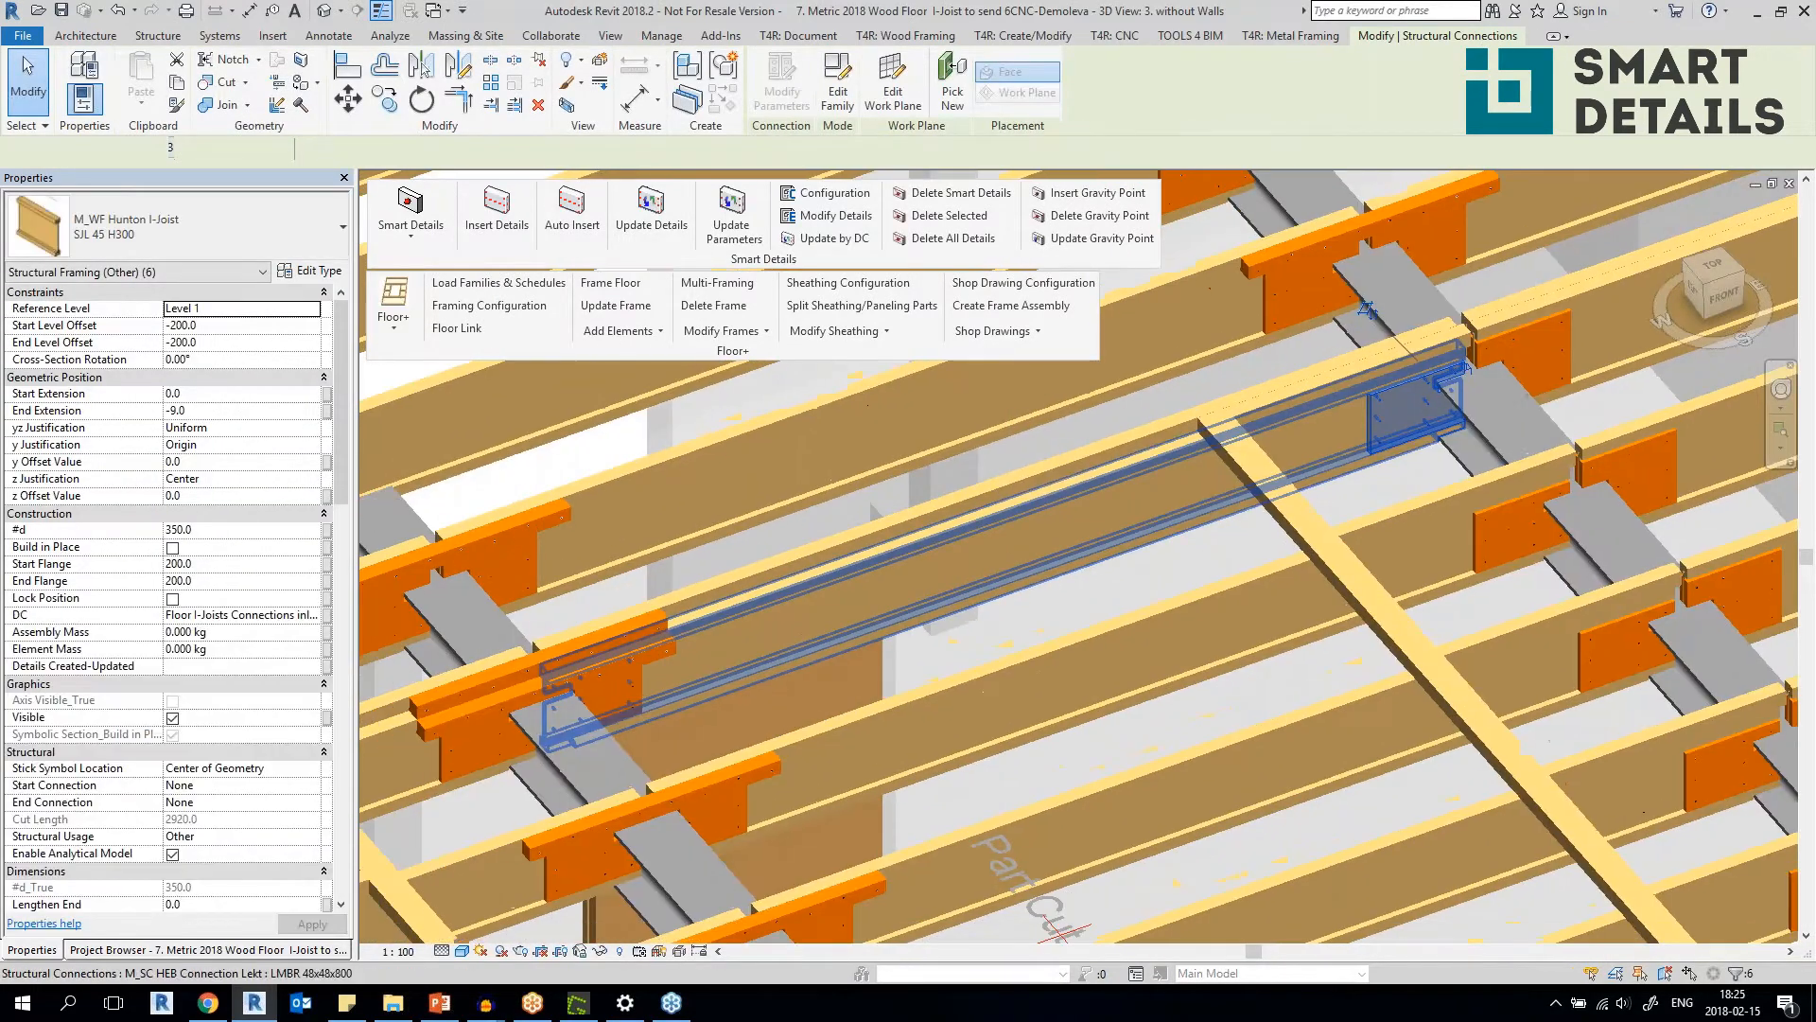
left_click(646, 698)
middle_click_drag(646, 698, 1232, 644)
left_click(1097, 555)
scroll(1232, 644, "down", 5)
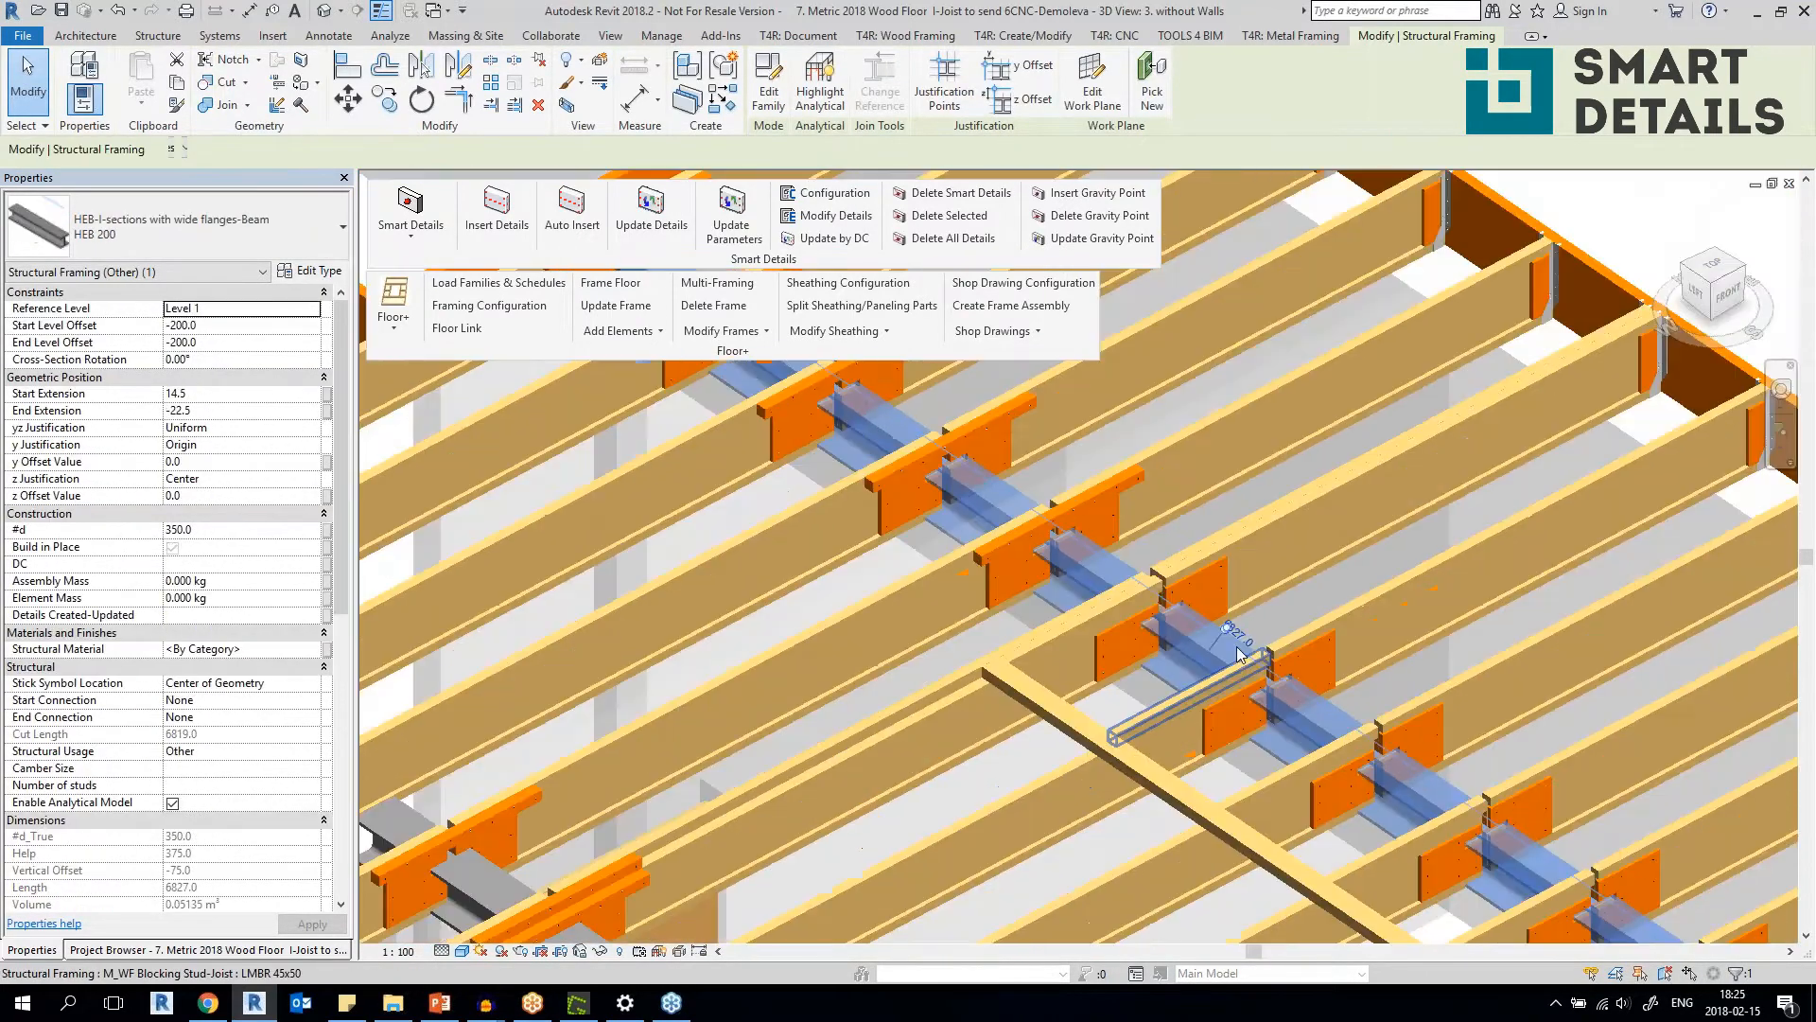
scroll(1214, 579, "up", 5)
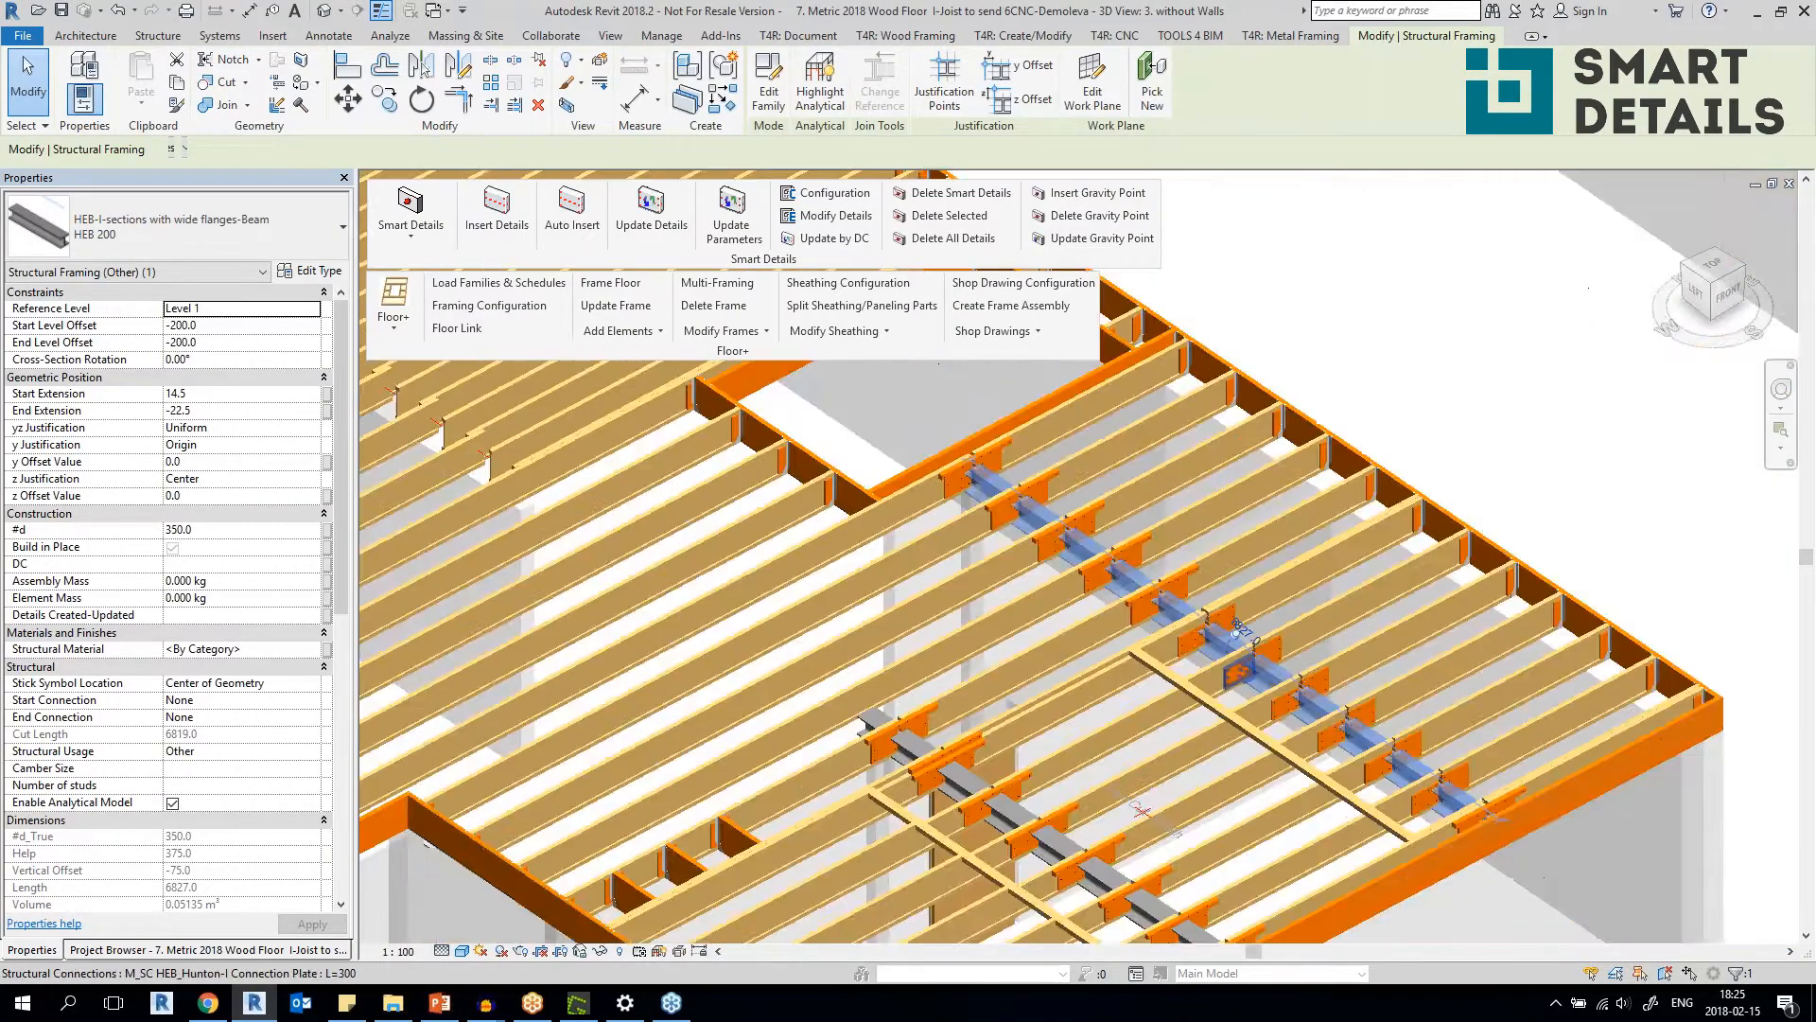
scroll(1212, 571, "down", 3)
middle_click_drag(1212, 571, 1097, 558, "shift")
scroll(1190, 614, "down", 2)
scroll(1014, 508, "up", 2)
Select the six LMBR 45x50 blocking pieces on the joists between the trimmer and the steel beam.
left_click(1014, 508)
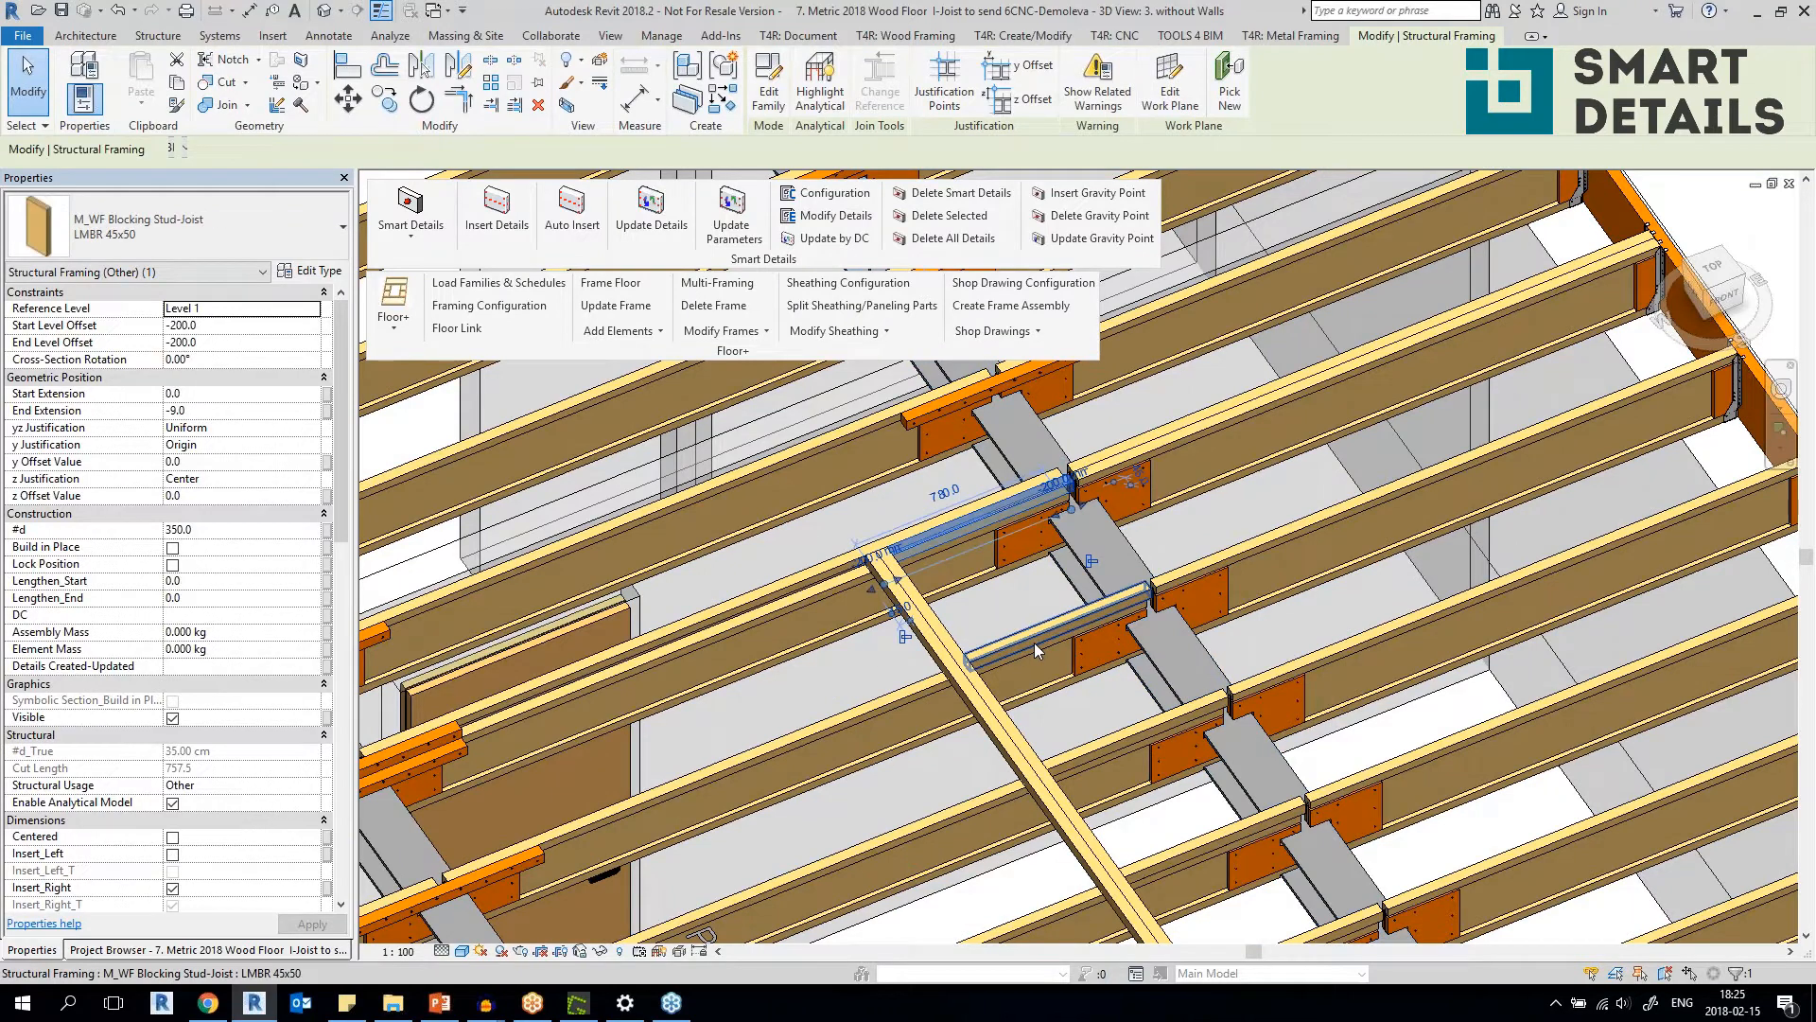
left_click(1035, 643, "ctrl")
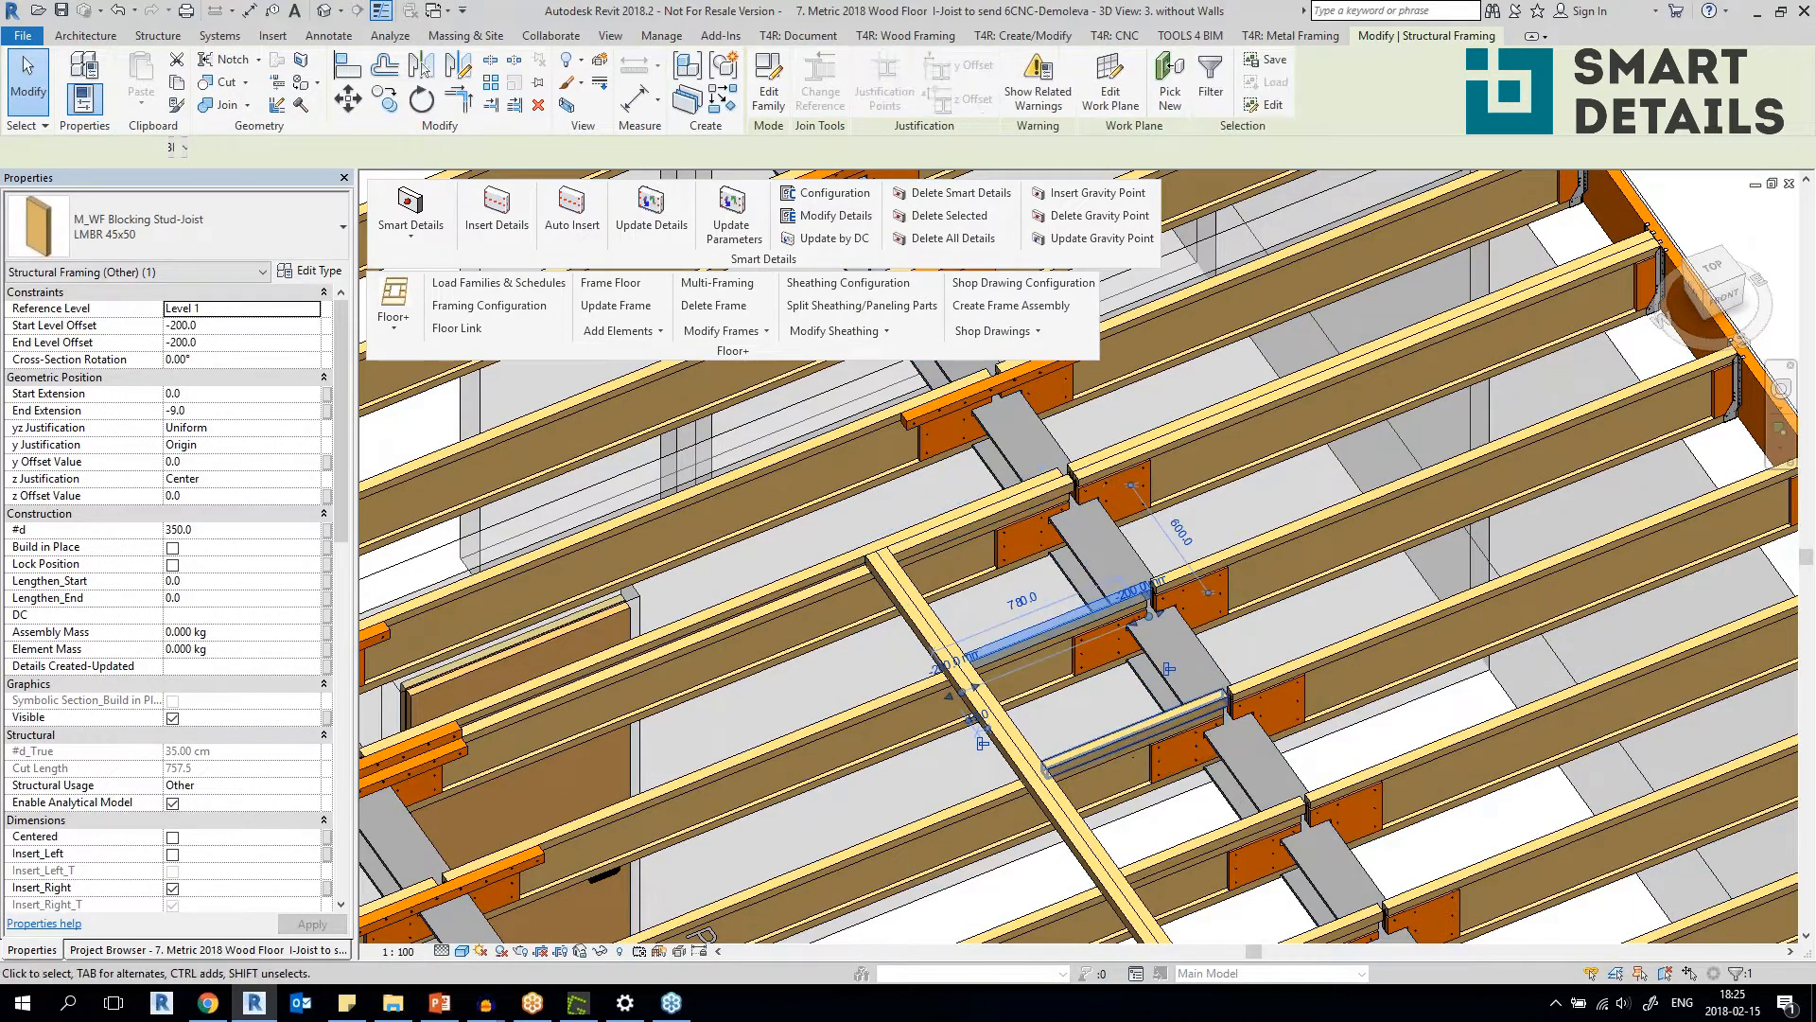
middle_click_drag(1035, 643, 1053, 652)
middle_click_drag(1109, 552, 1148, 732)
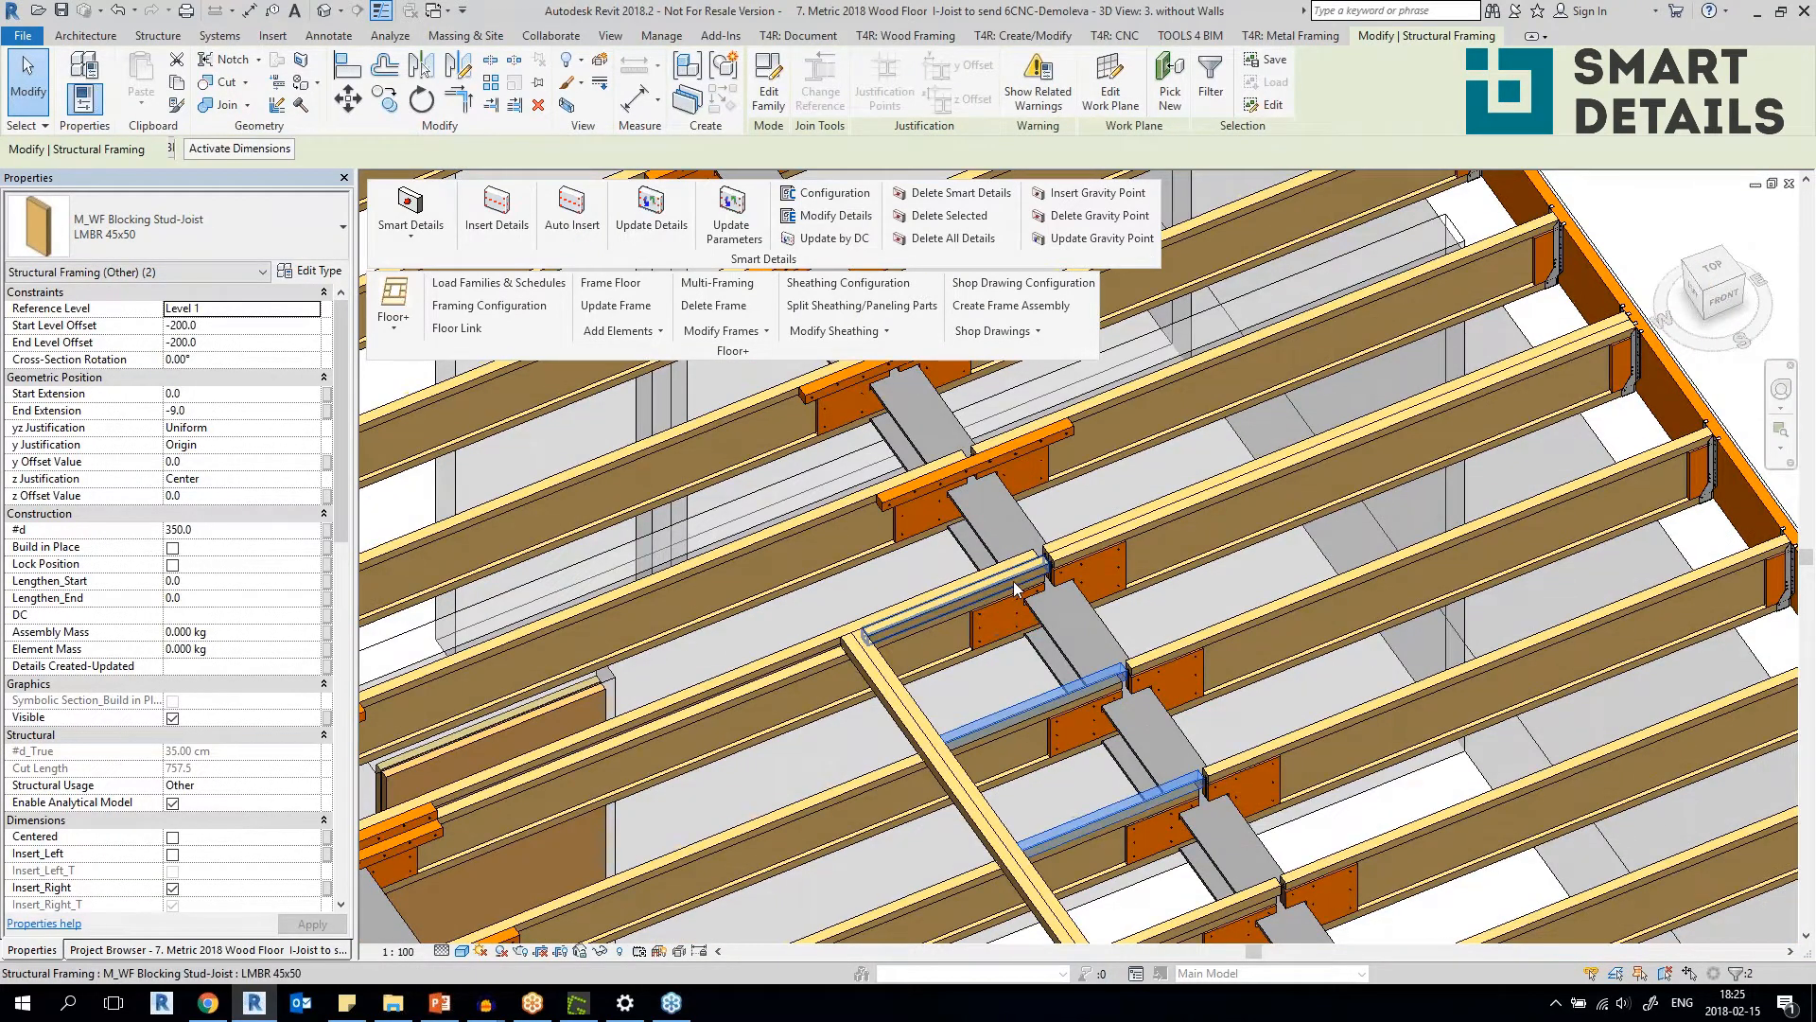
left_click(1014, 587, "ctrl")
middle_click_drag(1014, 587, 1004, 440)
left_click(1104, 662, "ctrl")
left_click(1103, 707, "ctrl")
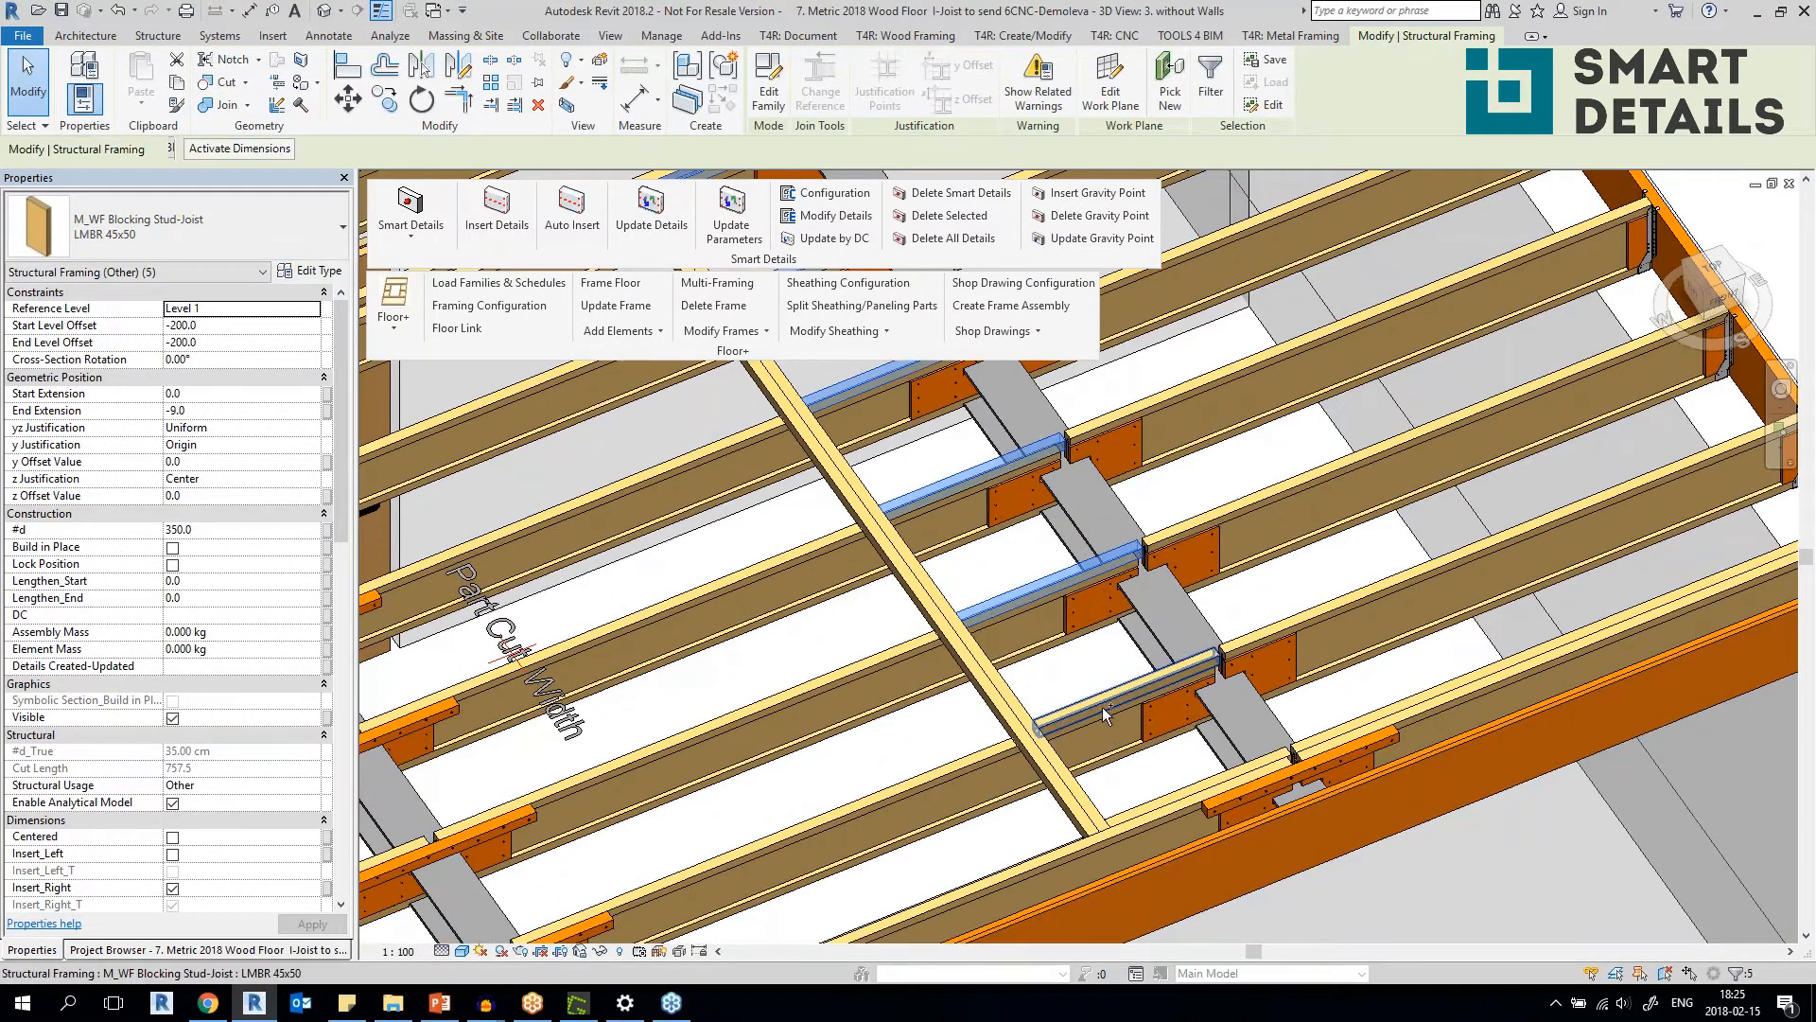
Insert details on the selected blocking pieces using the Floor Lumber configuration from the Not Assigned group and accept the report.
left_click(497, 215)
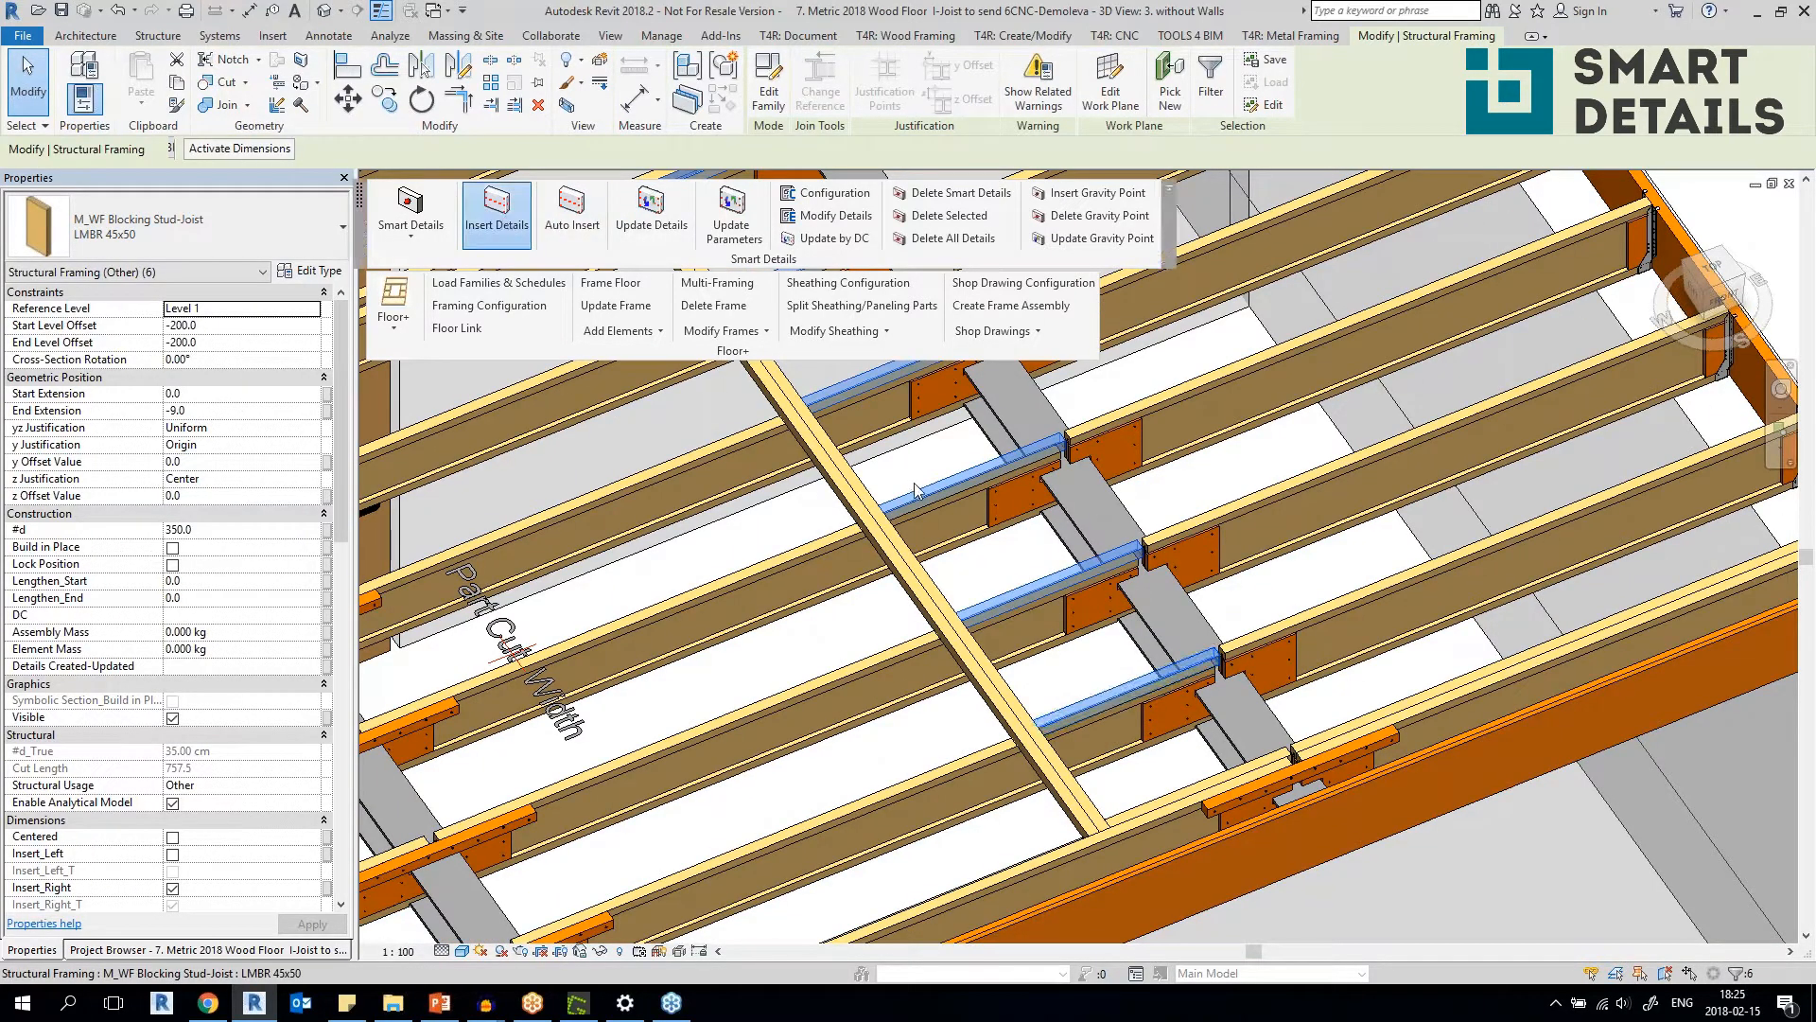
left_click(688, 463)
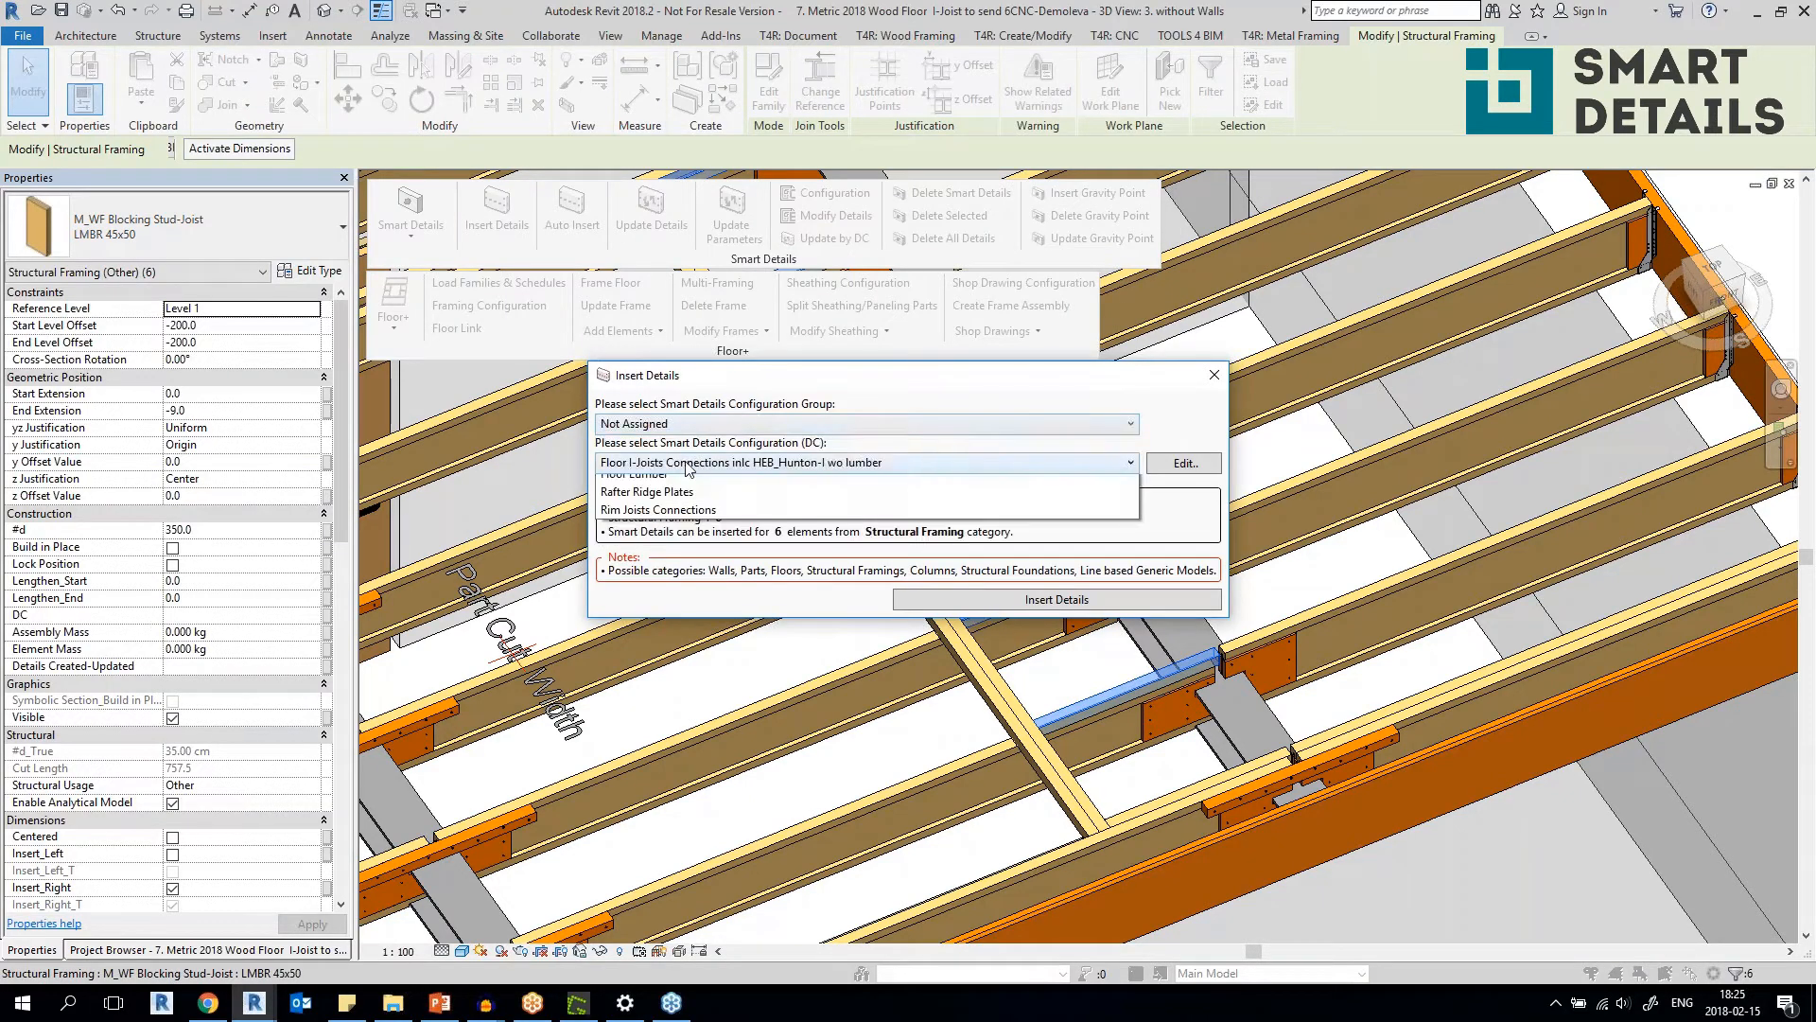
left_click(660, 522)
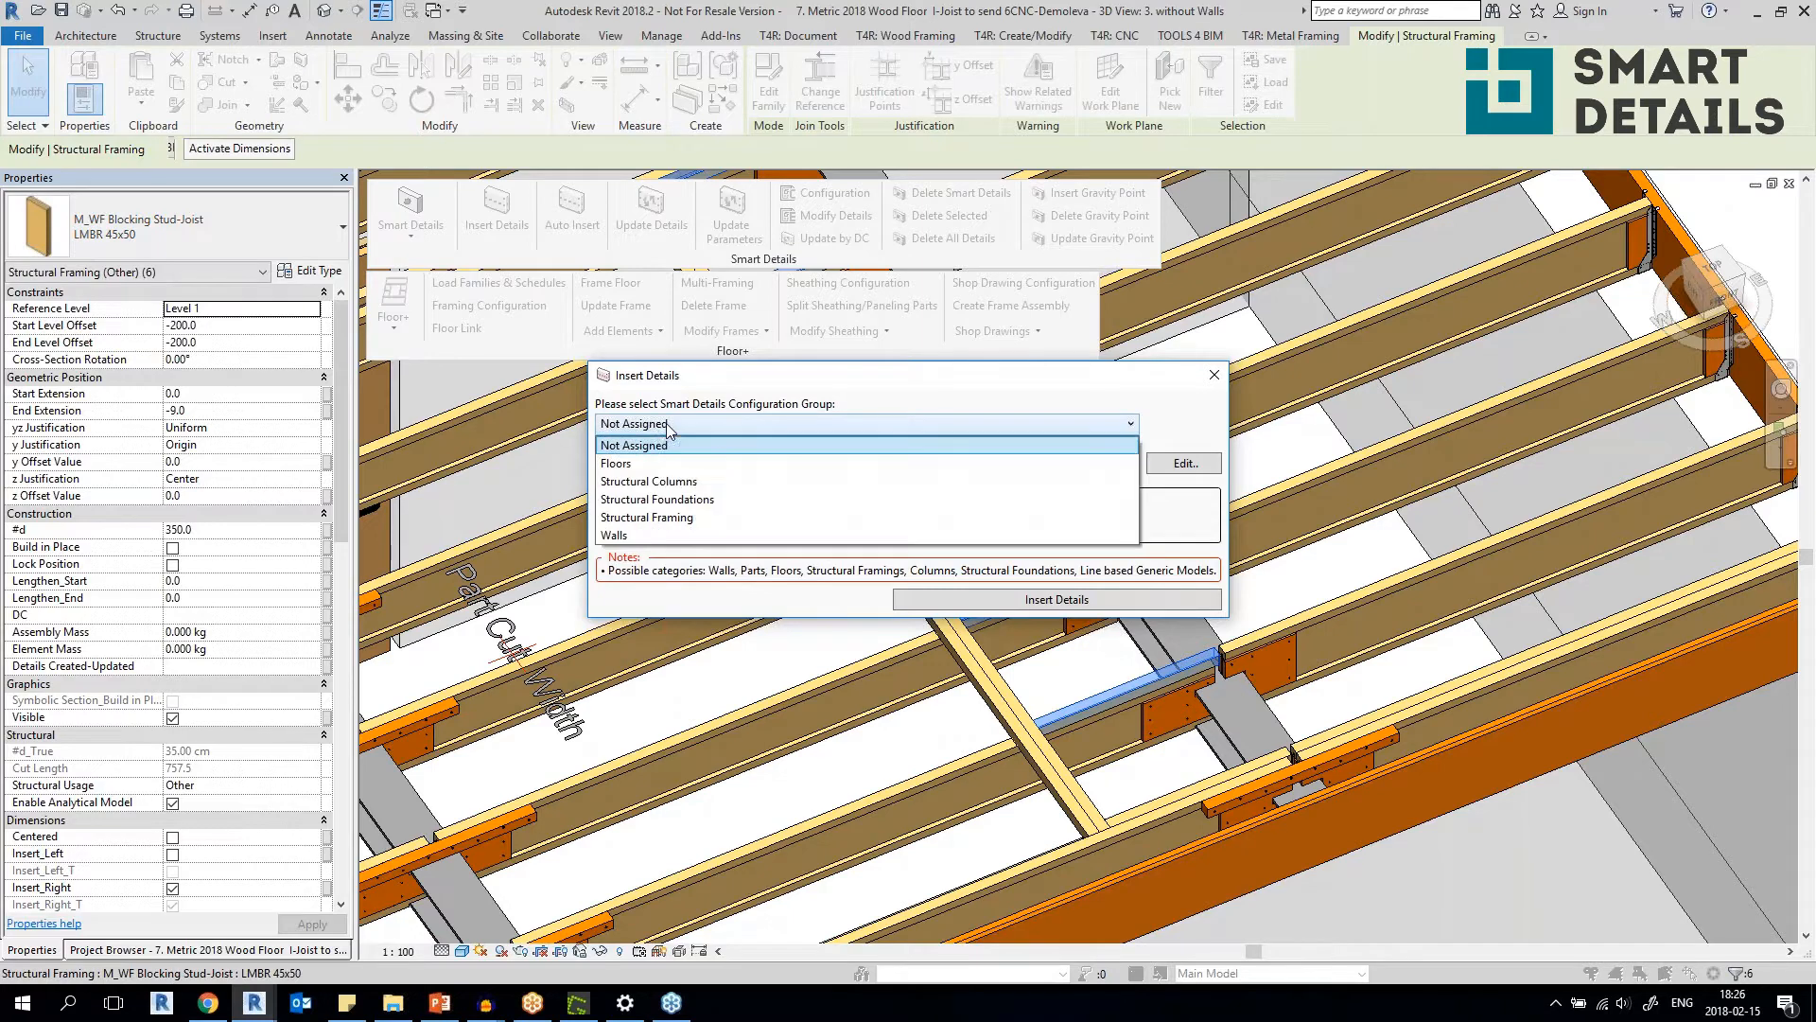
left_click(787, 424)
left_click(728, 462)
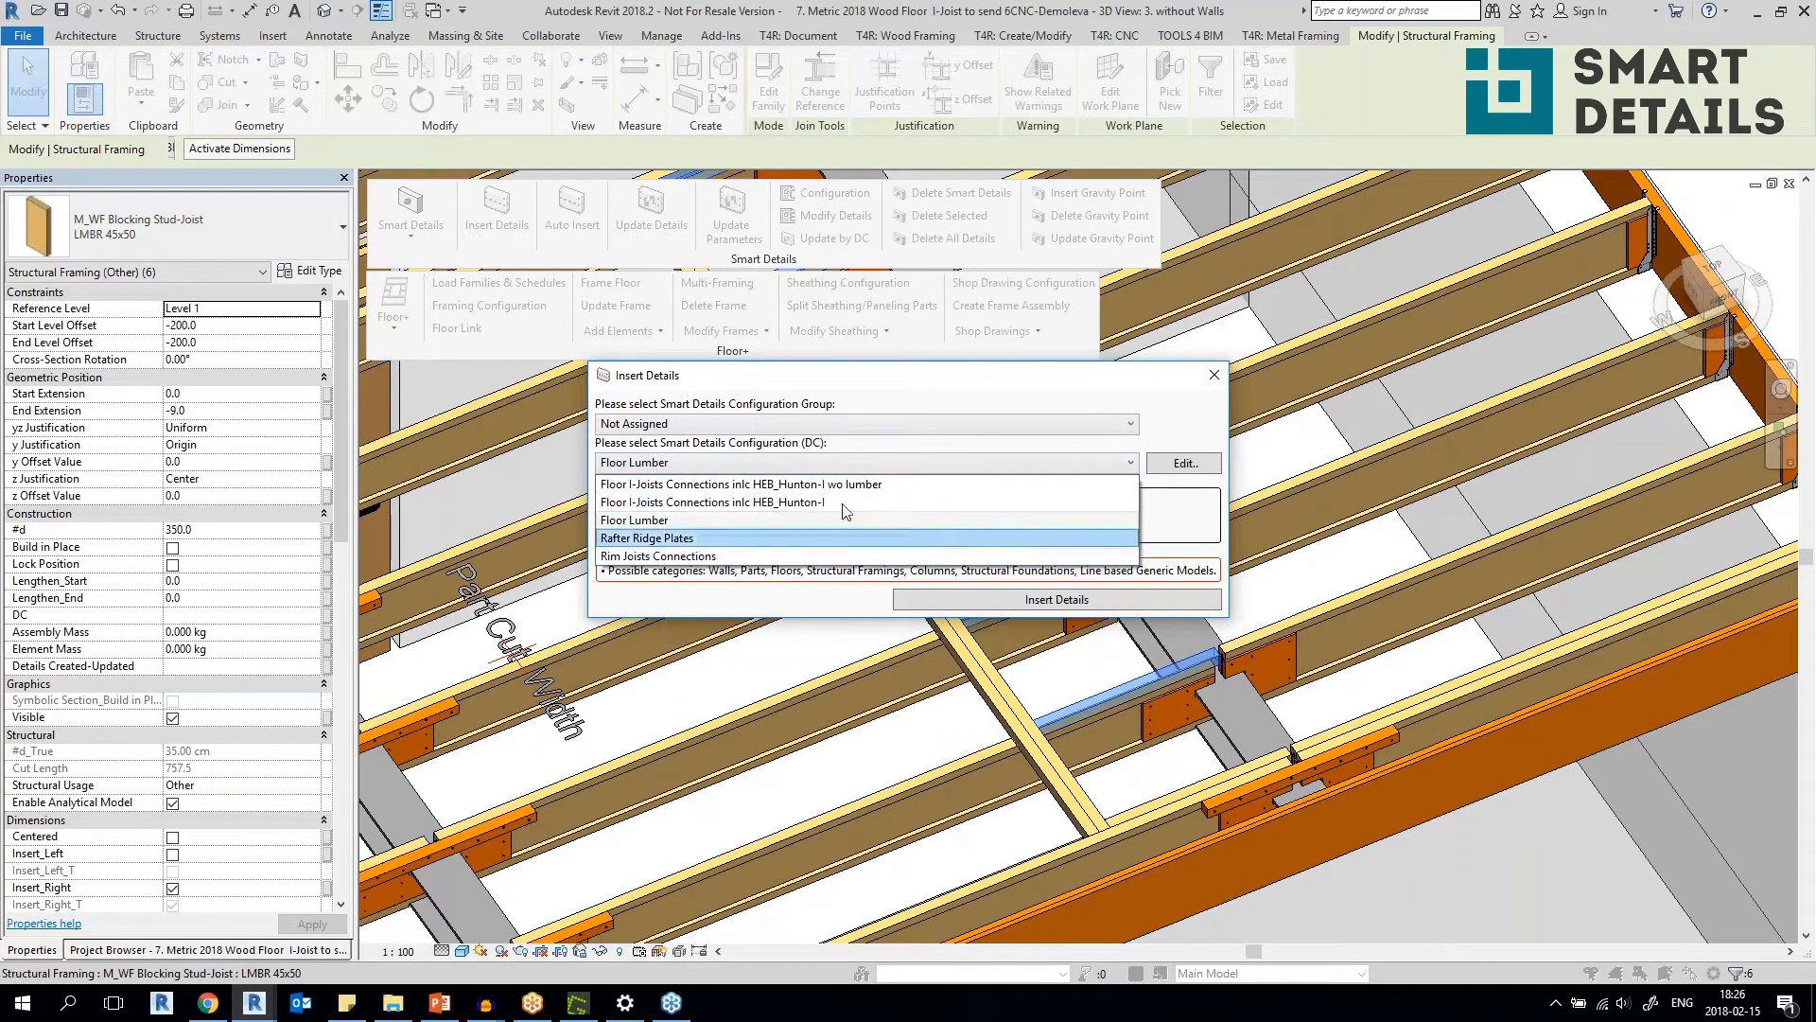
left_click(728, 426)
left_click(724, 422)
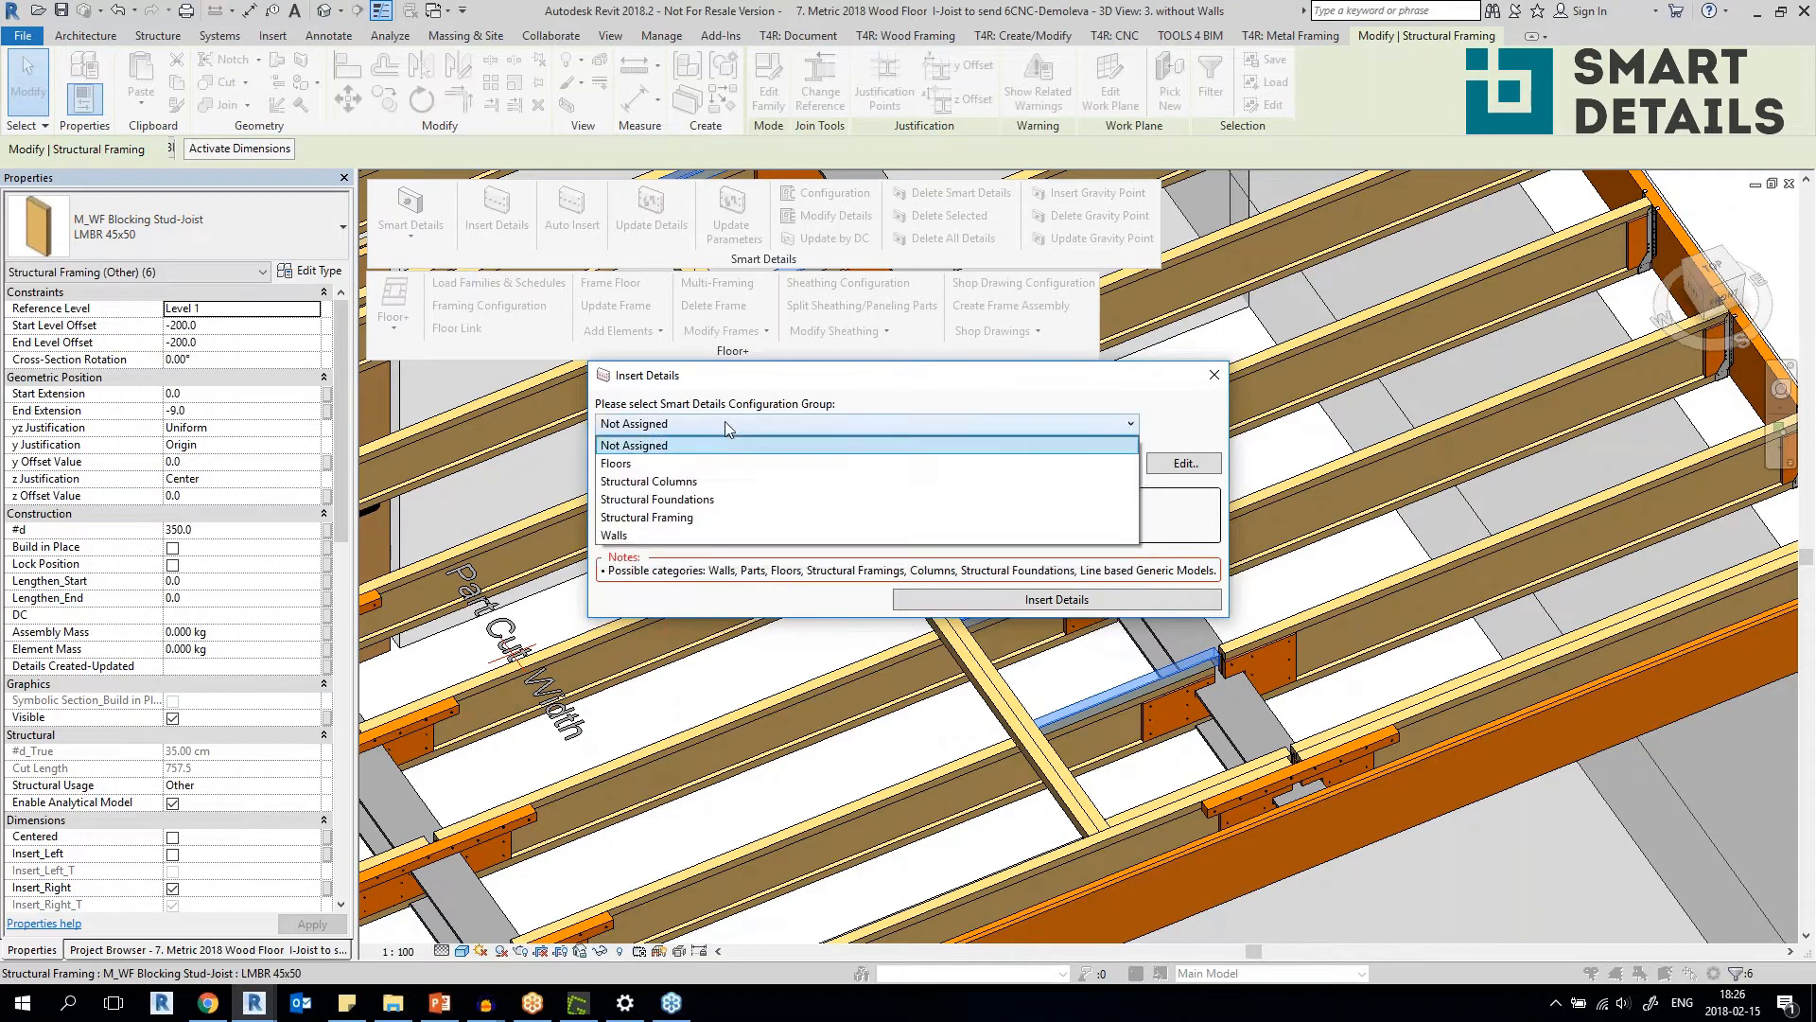
left_click(841, 385)
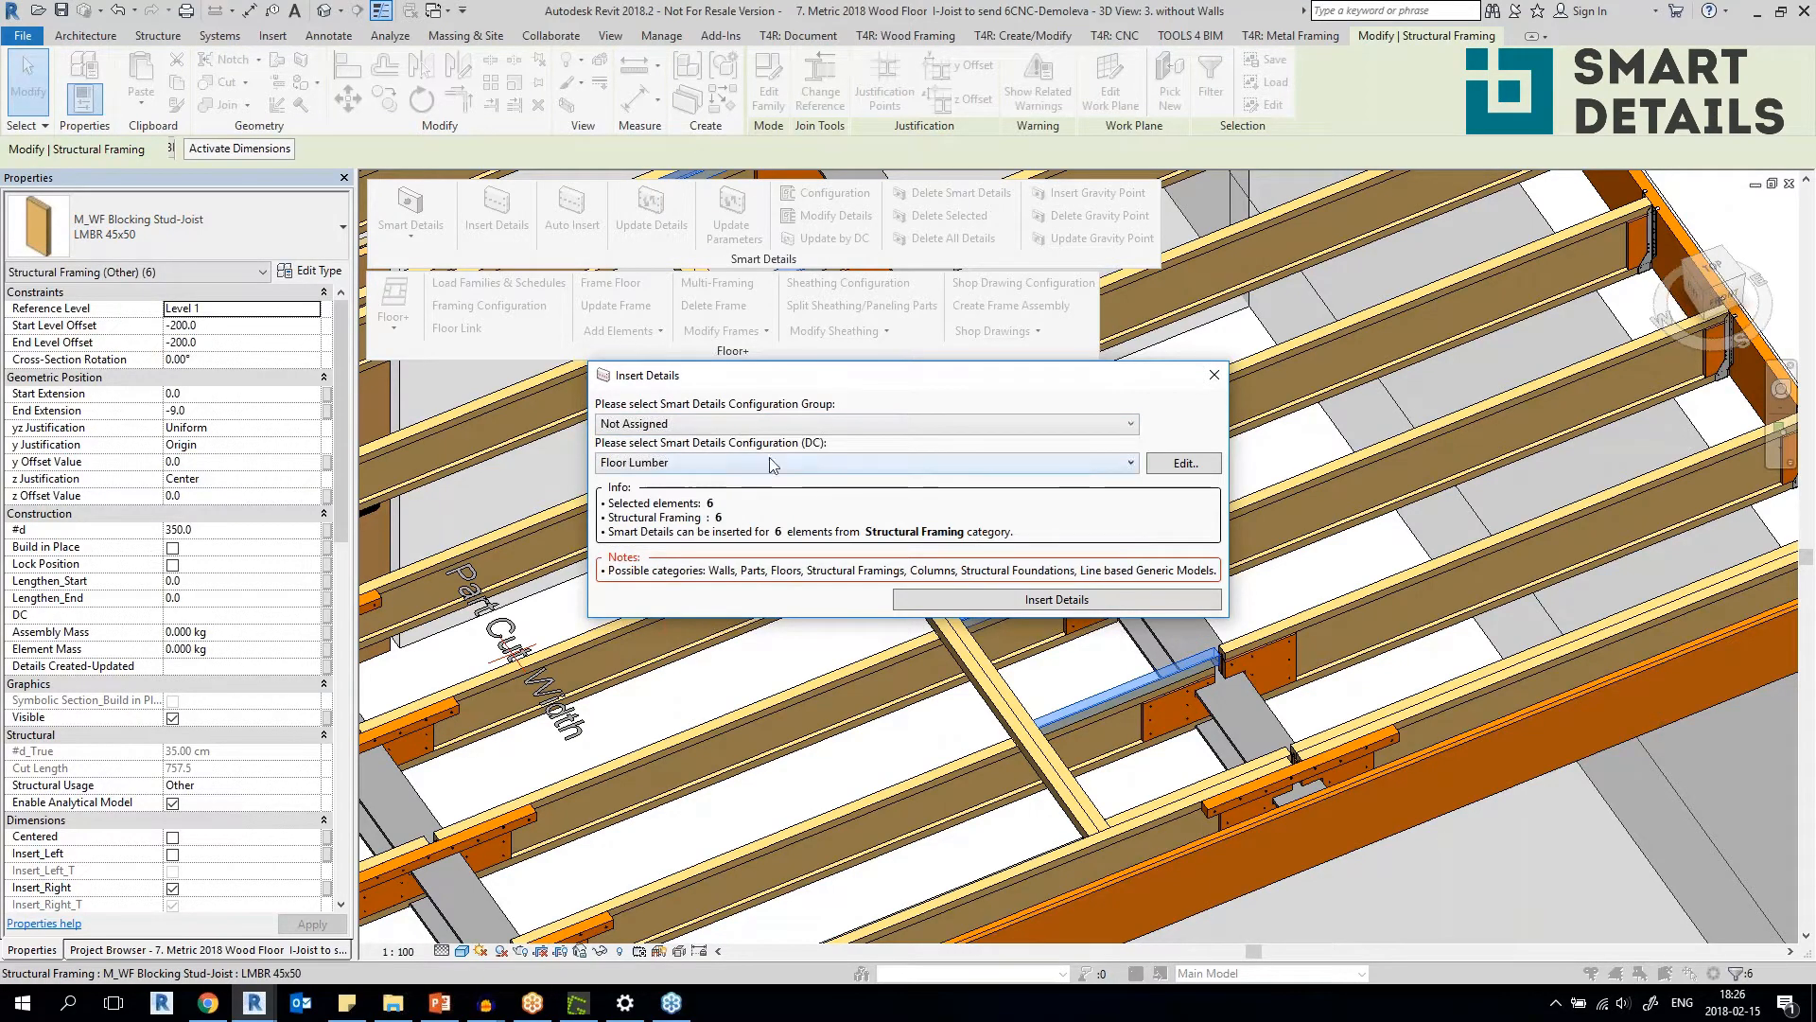
left_click(1121, 598)
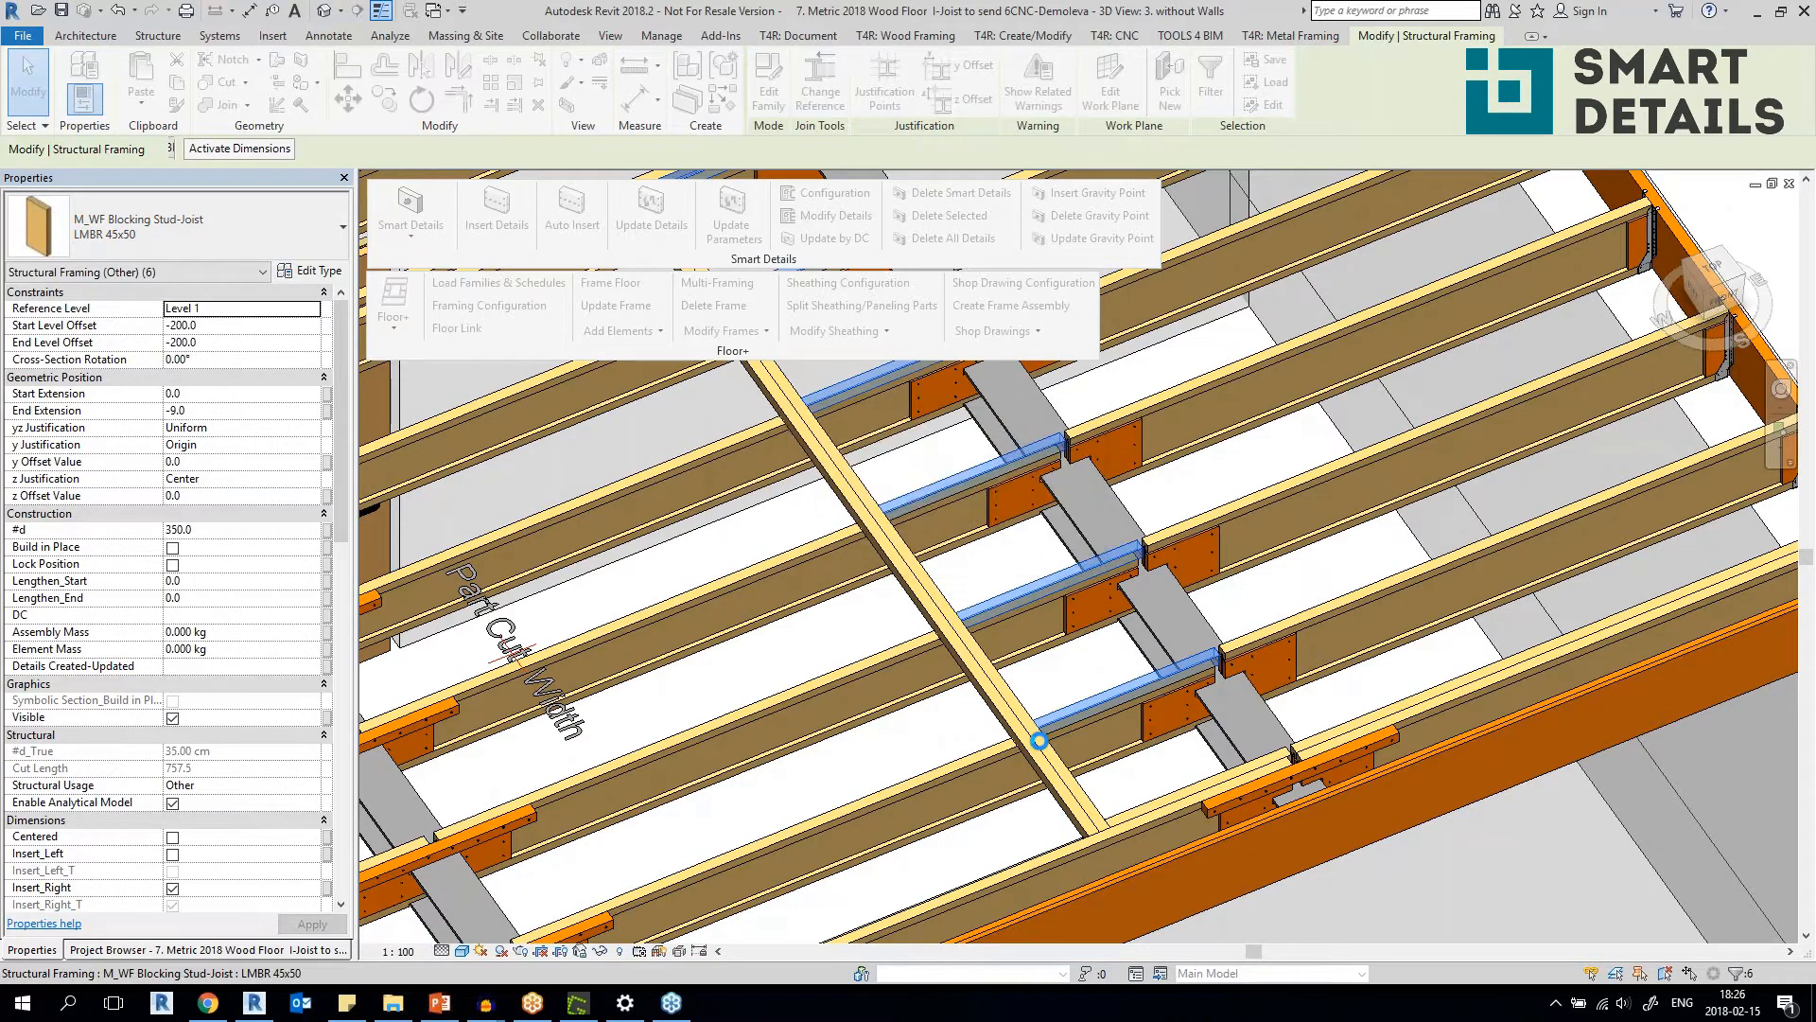
left_click(875, 766)
Examine the lumber and Hunton-I connection plates at the joist joints along the steel beams and across the whole floor.
scroll(1017, 634, "down", 2)
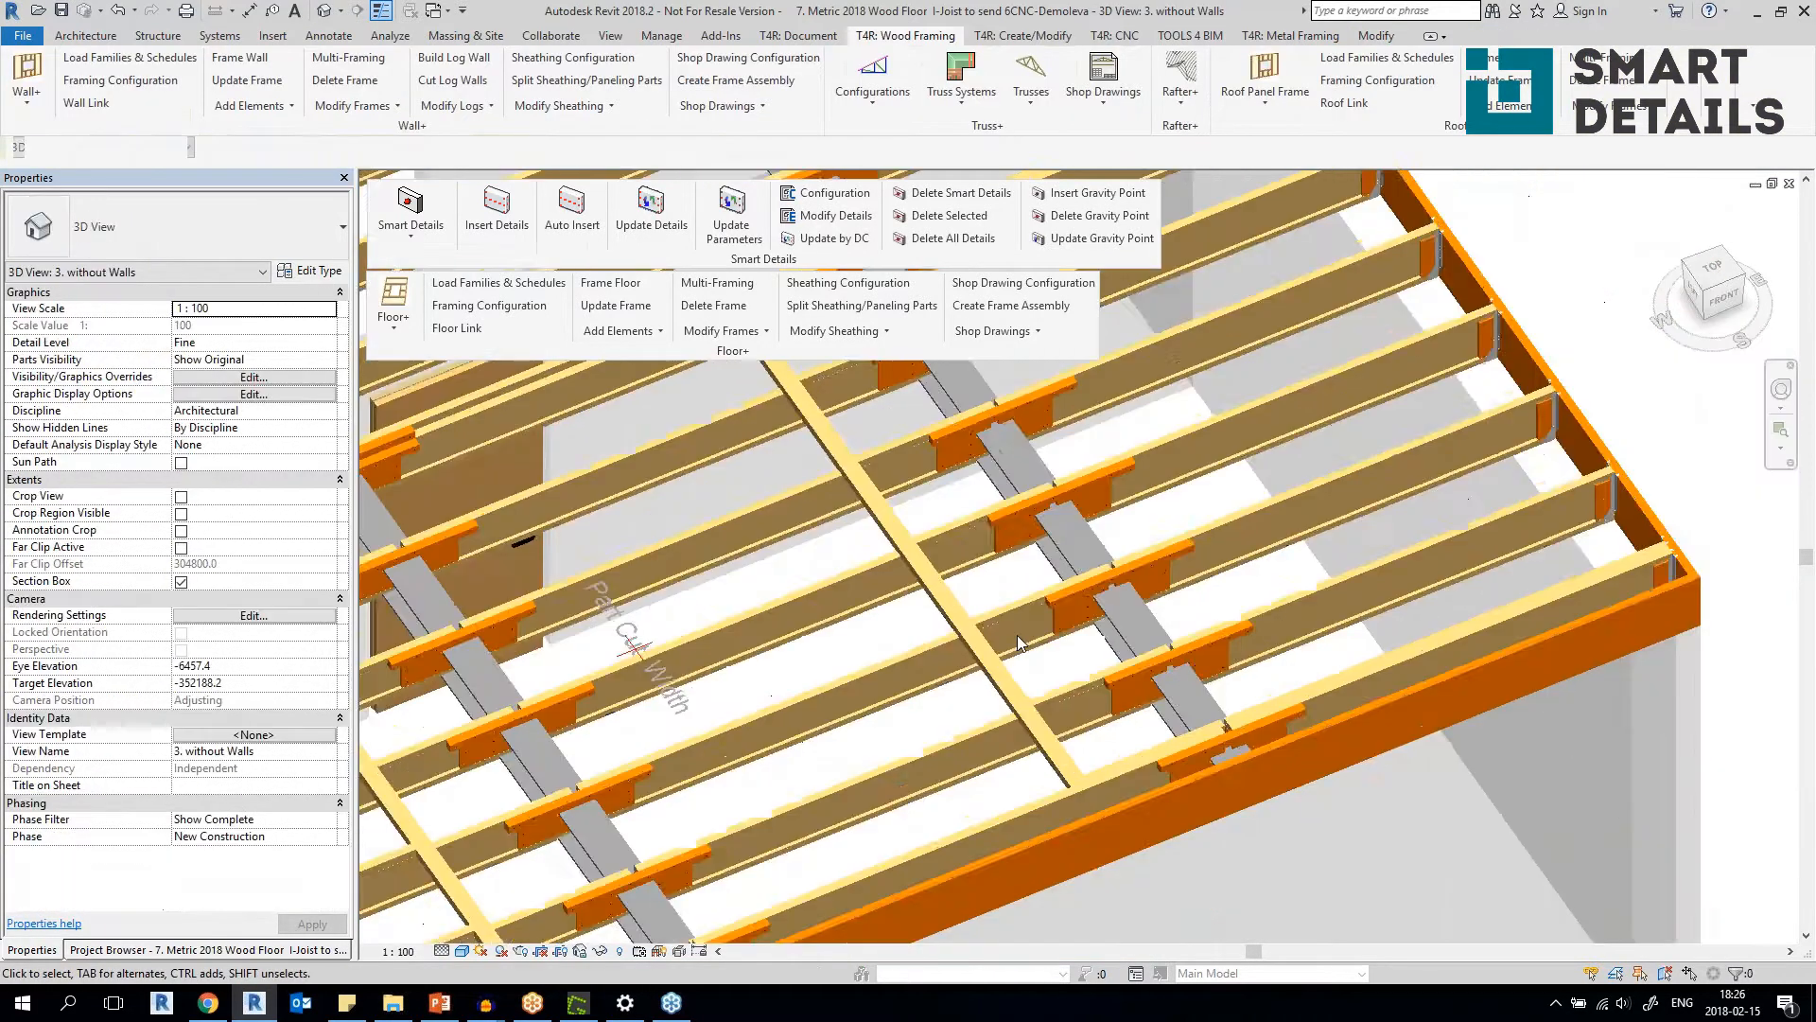
left_click(901, 581)
middle_click_drag(929, 565, 1104, 453)
scroll(896, 613, "up", 3)
scroll(897, 612, "down", 6)
middle_click_drag(758, 573, 825, 632, "shift")
middle_click_drag(825, 632, 1248, 702)
scroll(1050, 462, "up", 3)
middle_click_drag(1050, 462, 931, 480)
scroll(932, 479, "up", 2)
scroll(931, 484, "down", 6)
middle_click_drag(979, 582, 1020, 604, "shift")
scroll(912, 766, "up", 8)
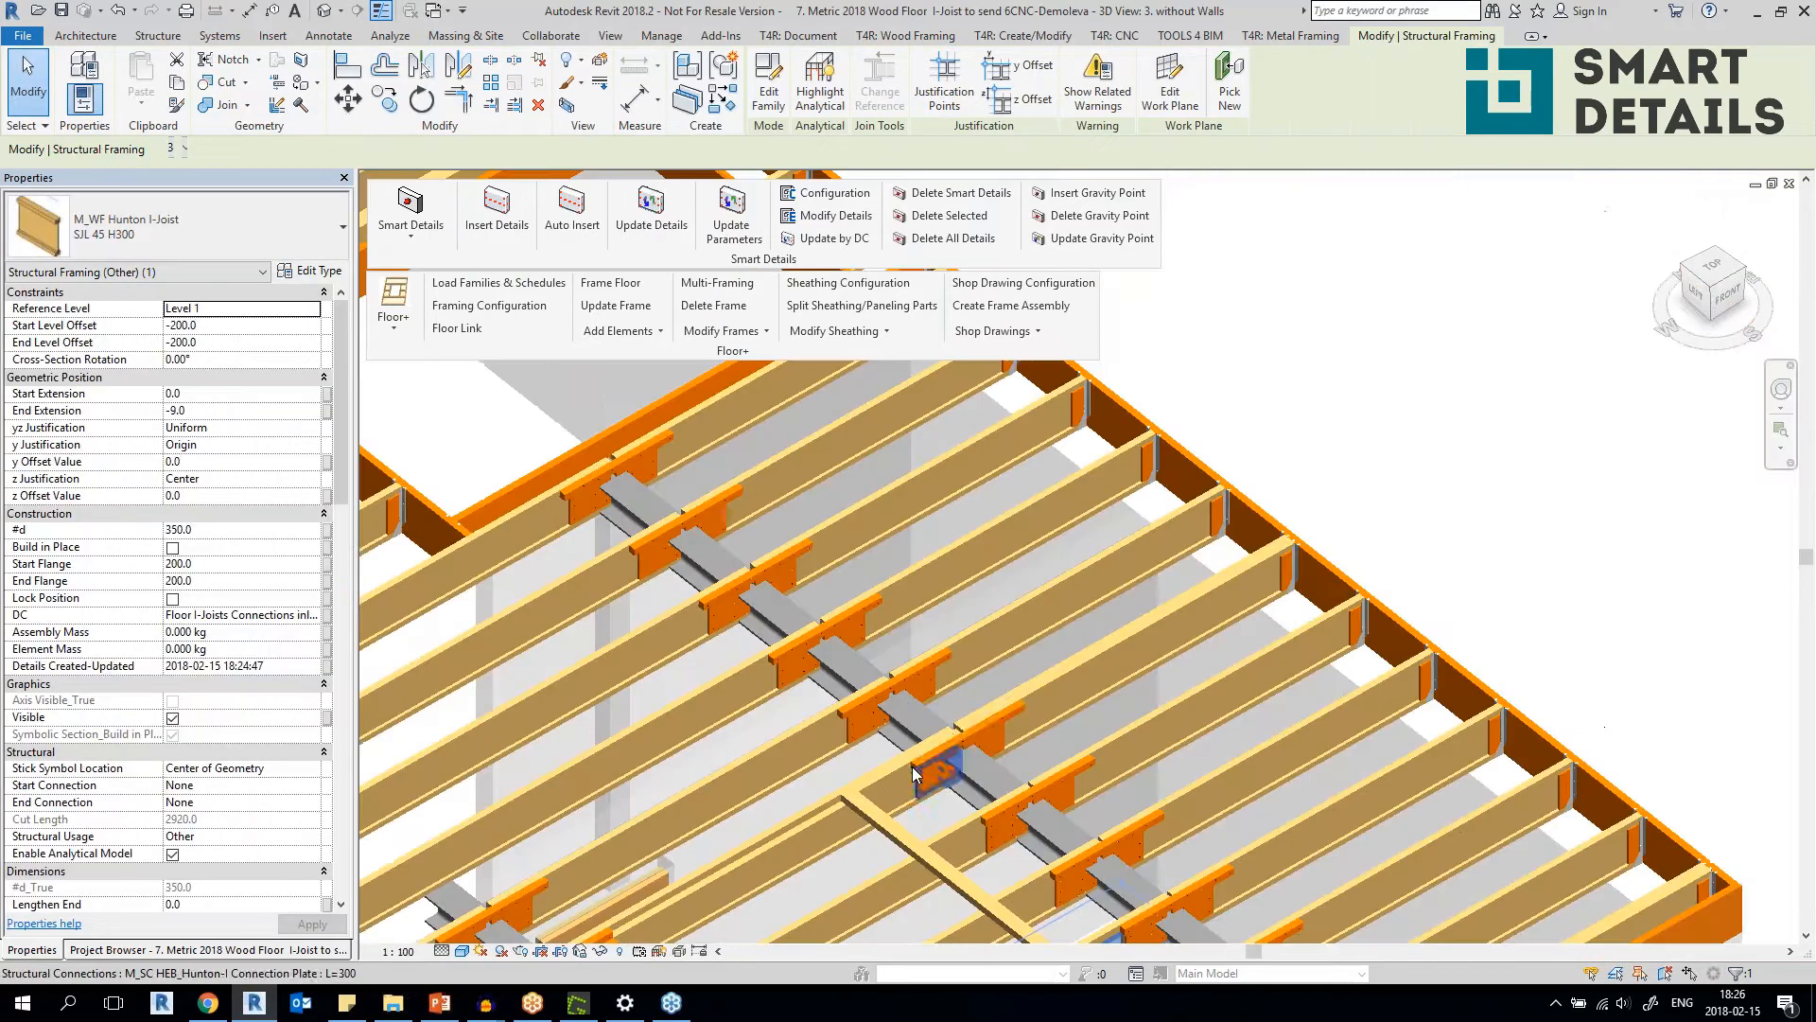
left_click(933, 802)
key("Escape")
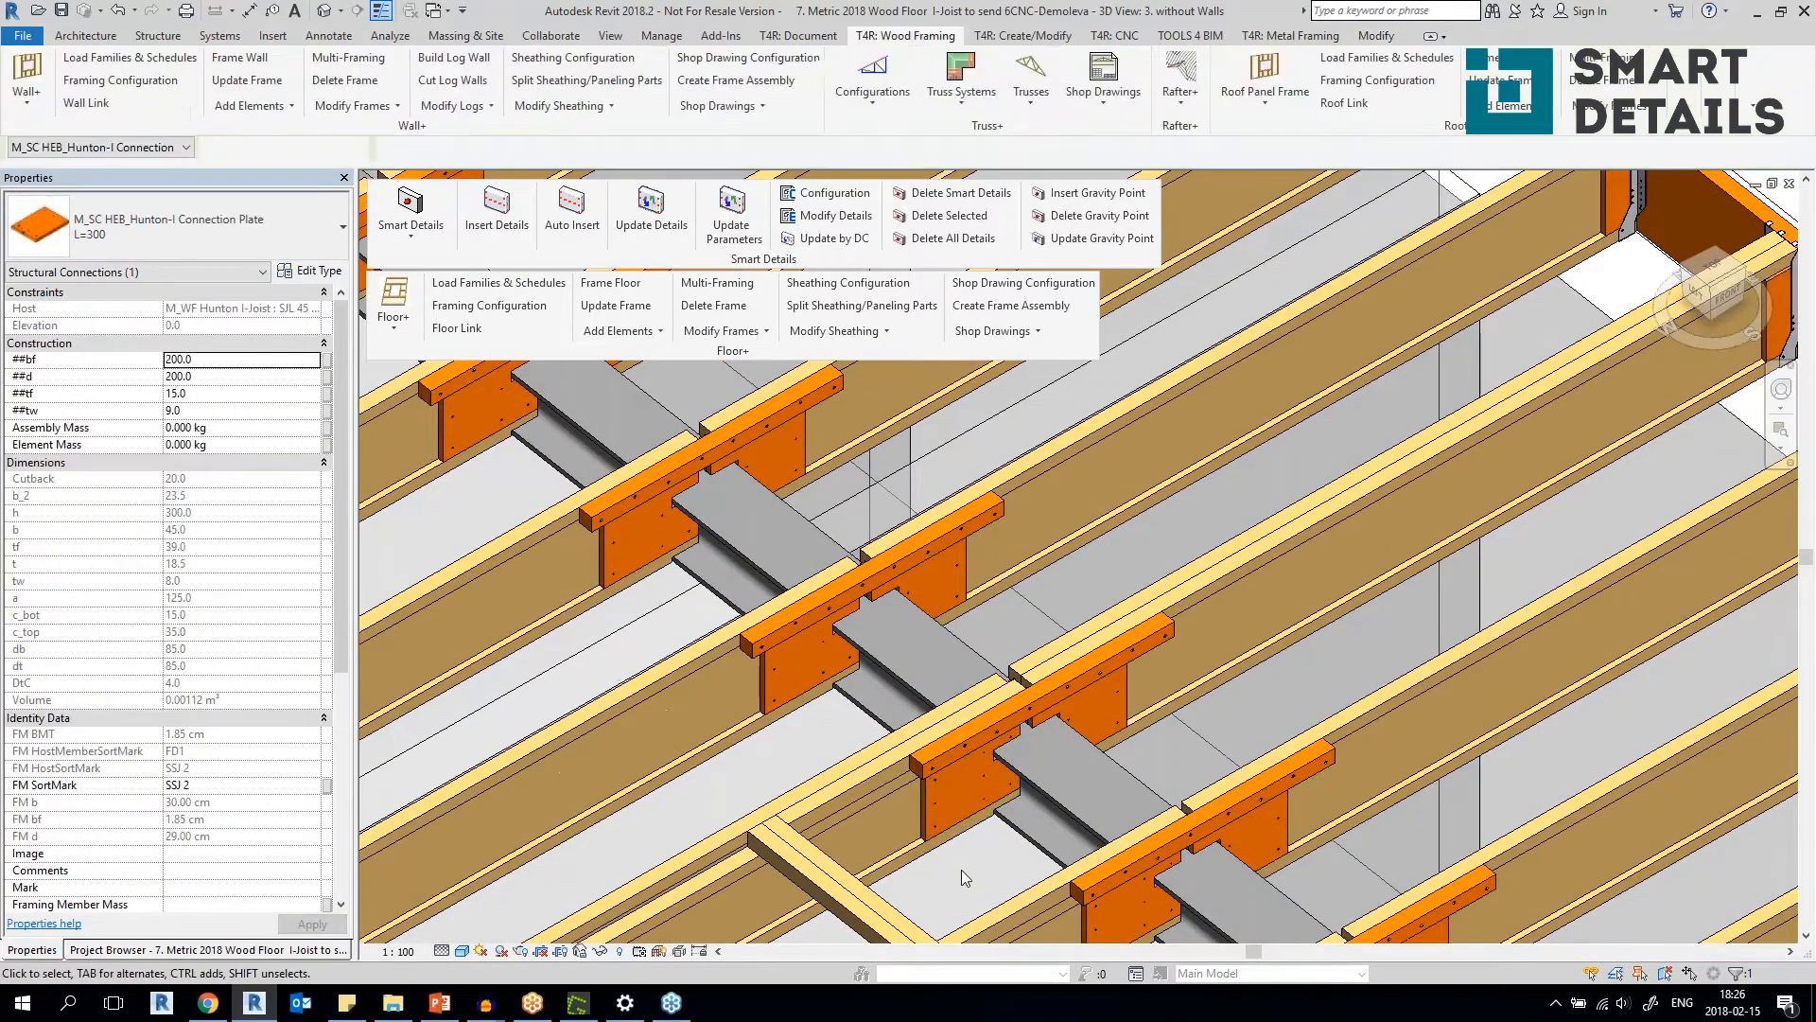
scroll(958, 861, "down", 6)
scroll(991, 624, "down", 5)
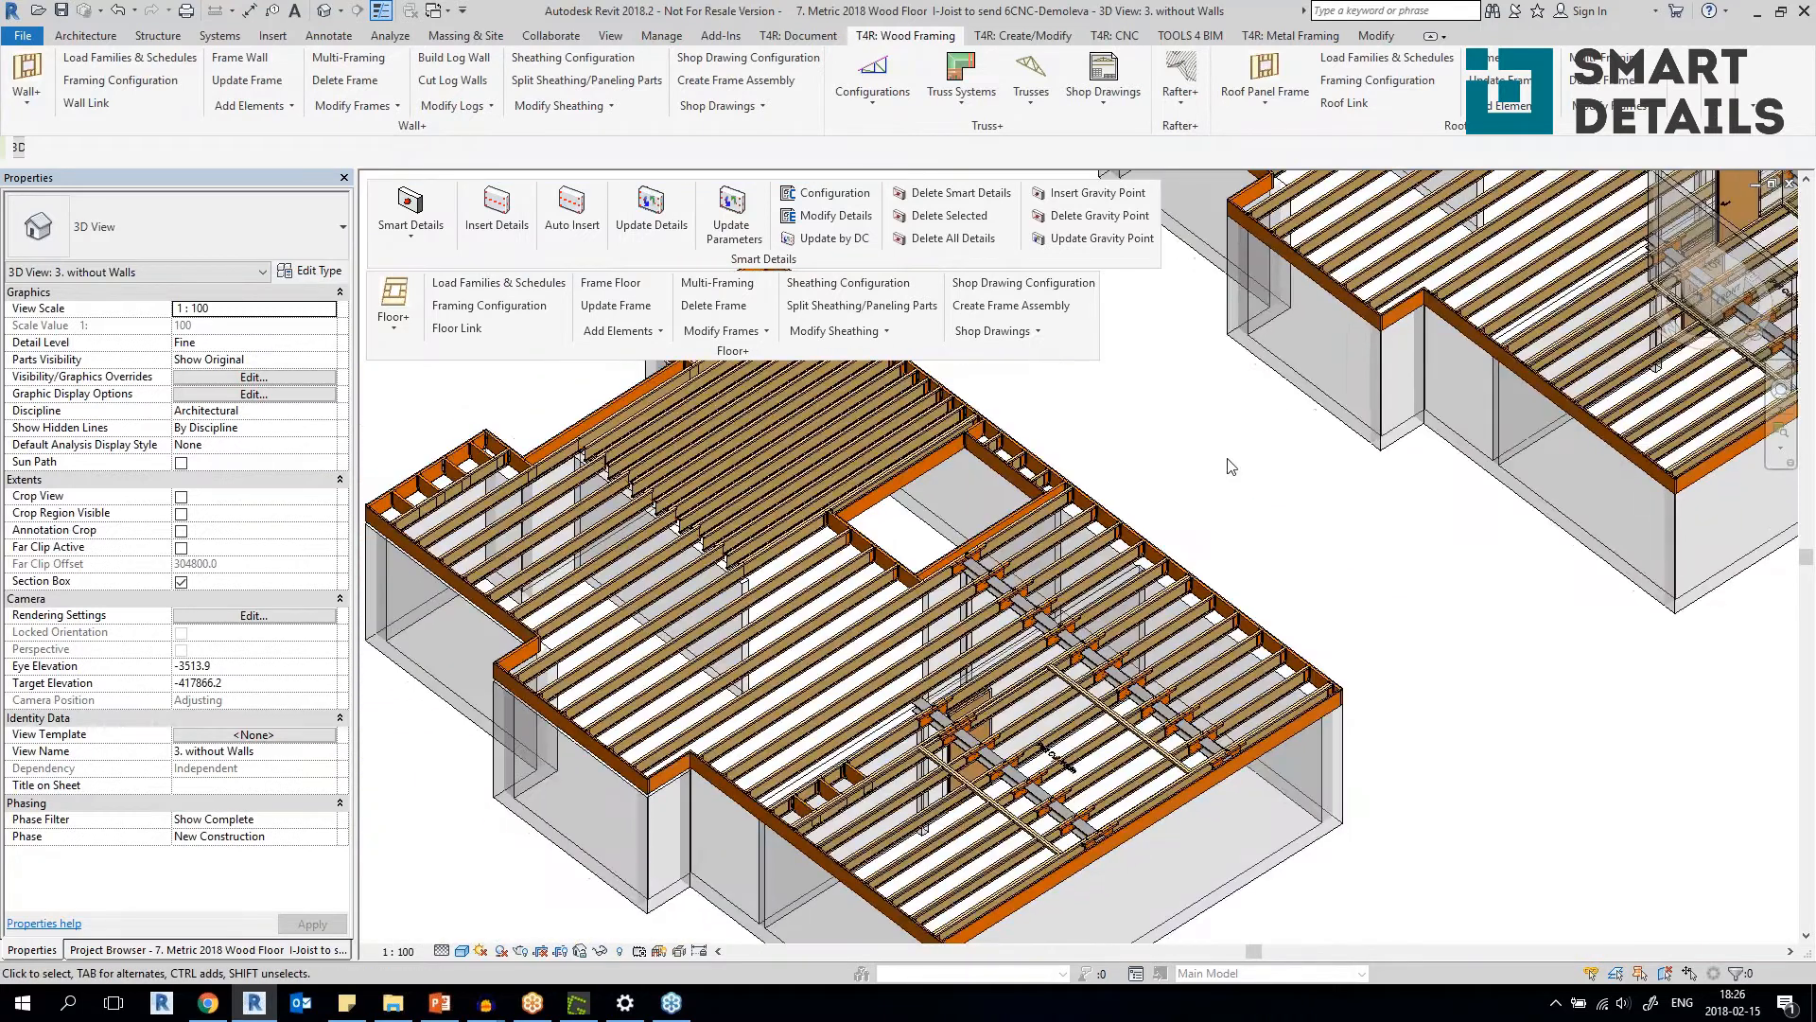
left_click(445, 11)
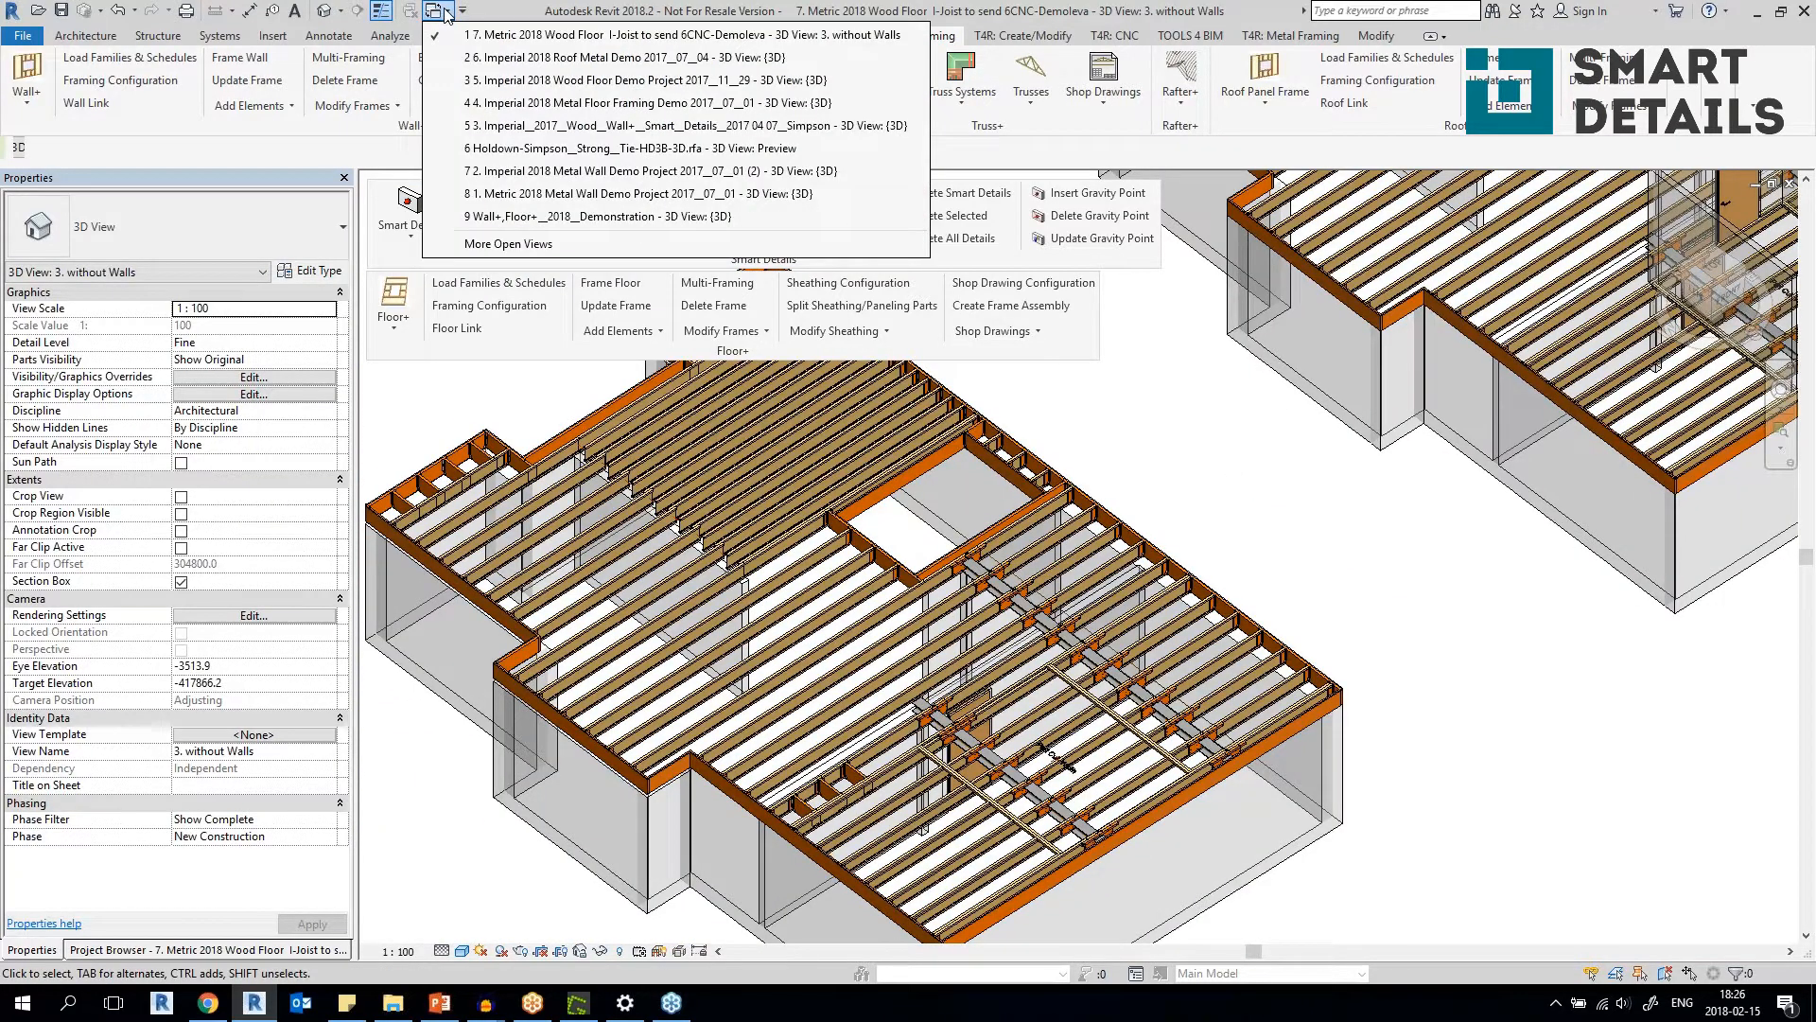
left_click(508, 244)
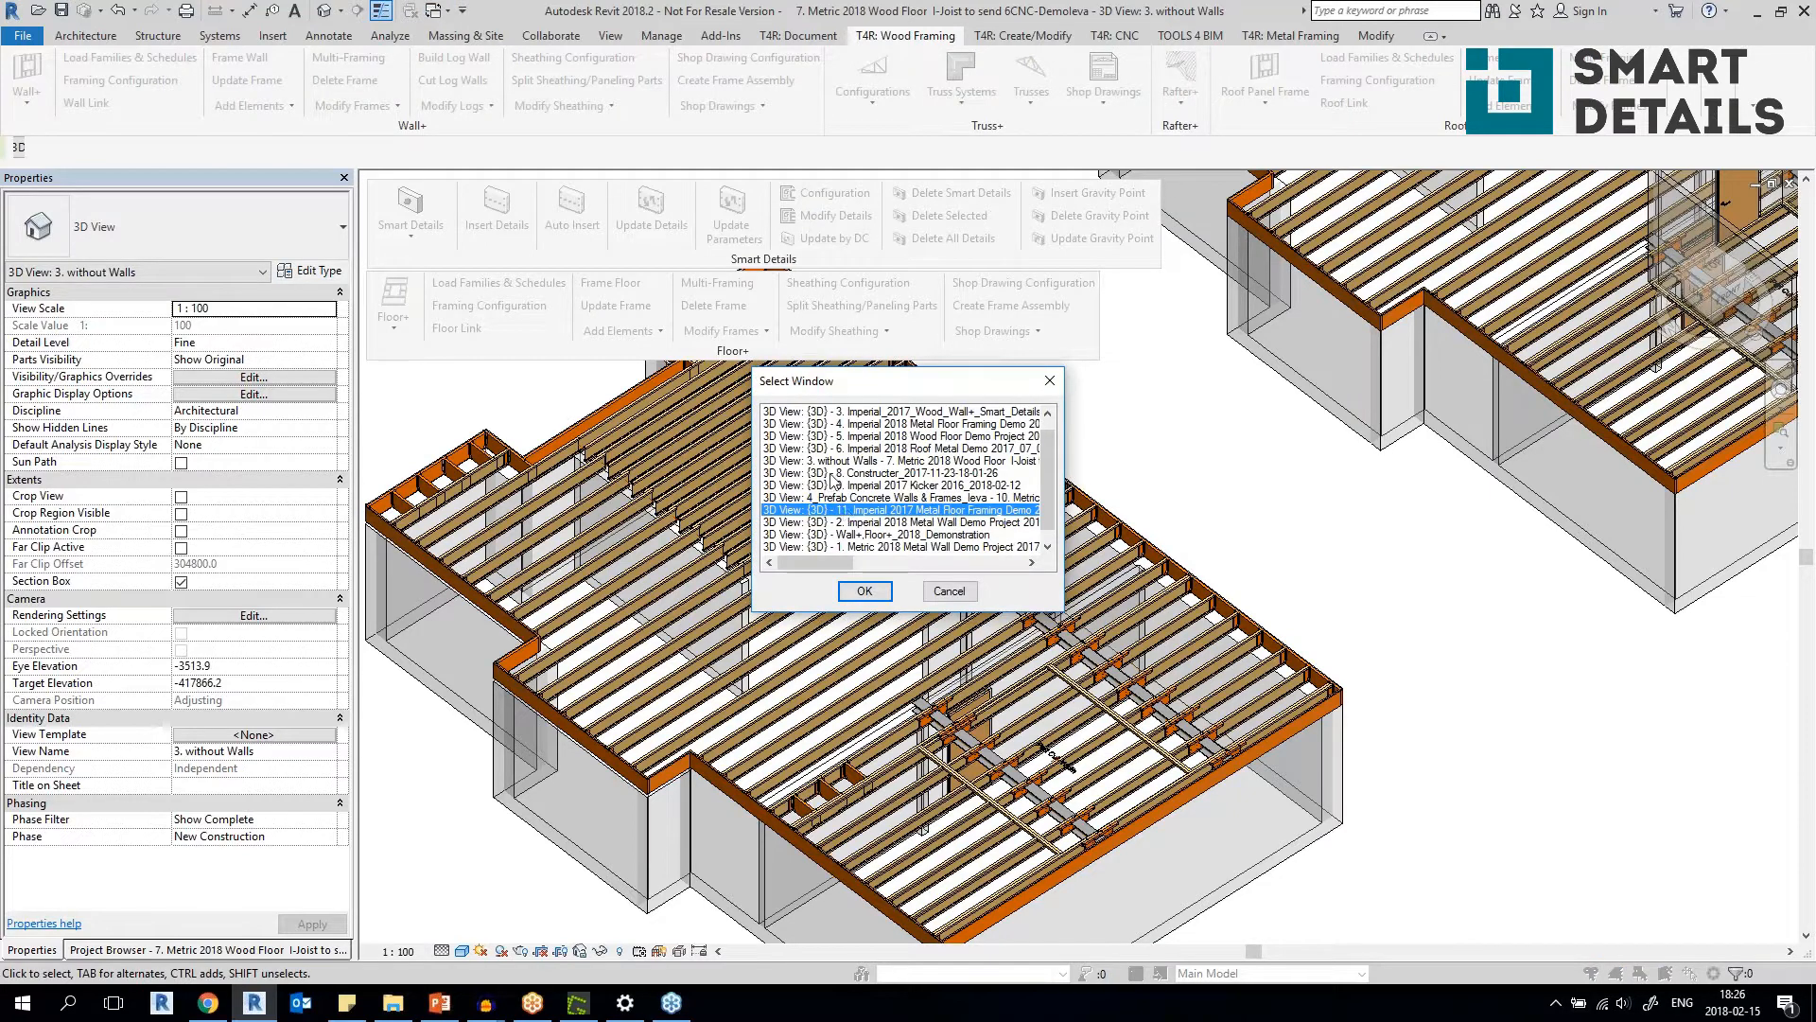
left_click(878, 461)
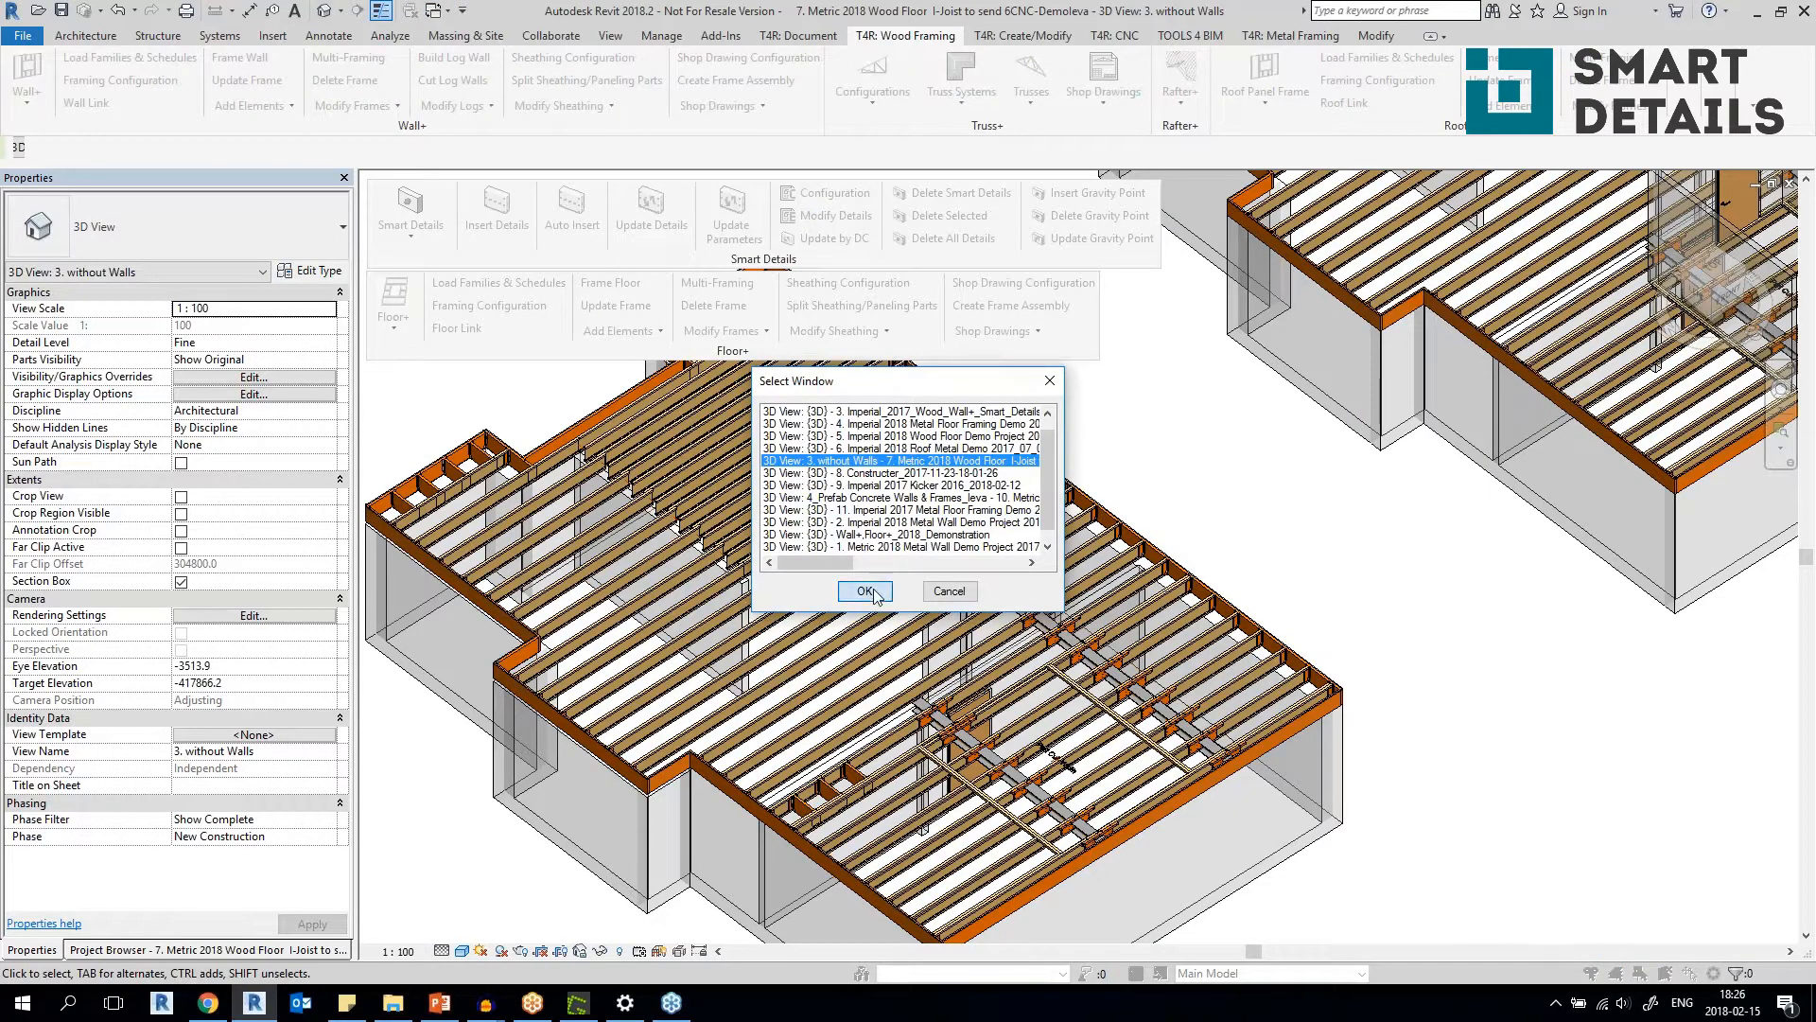
left_click(864, 592)
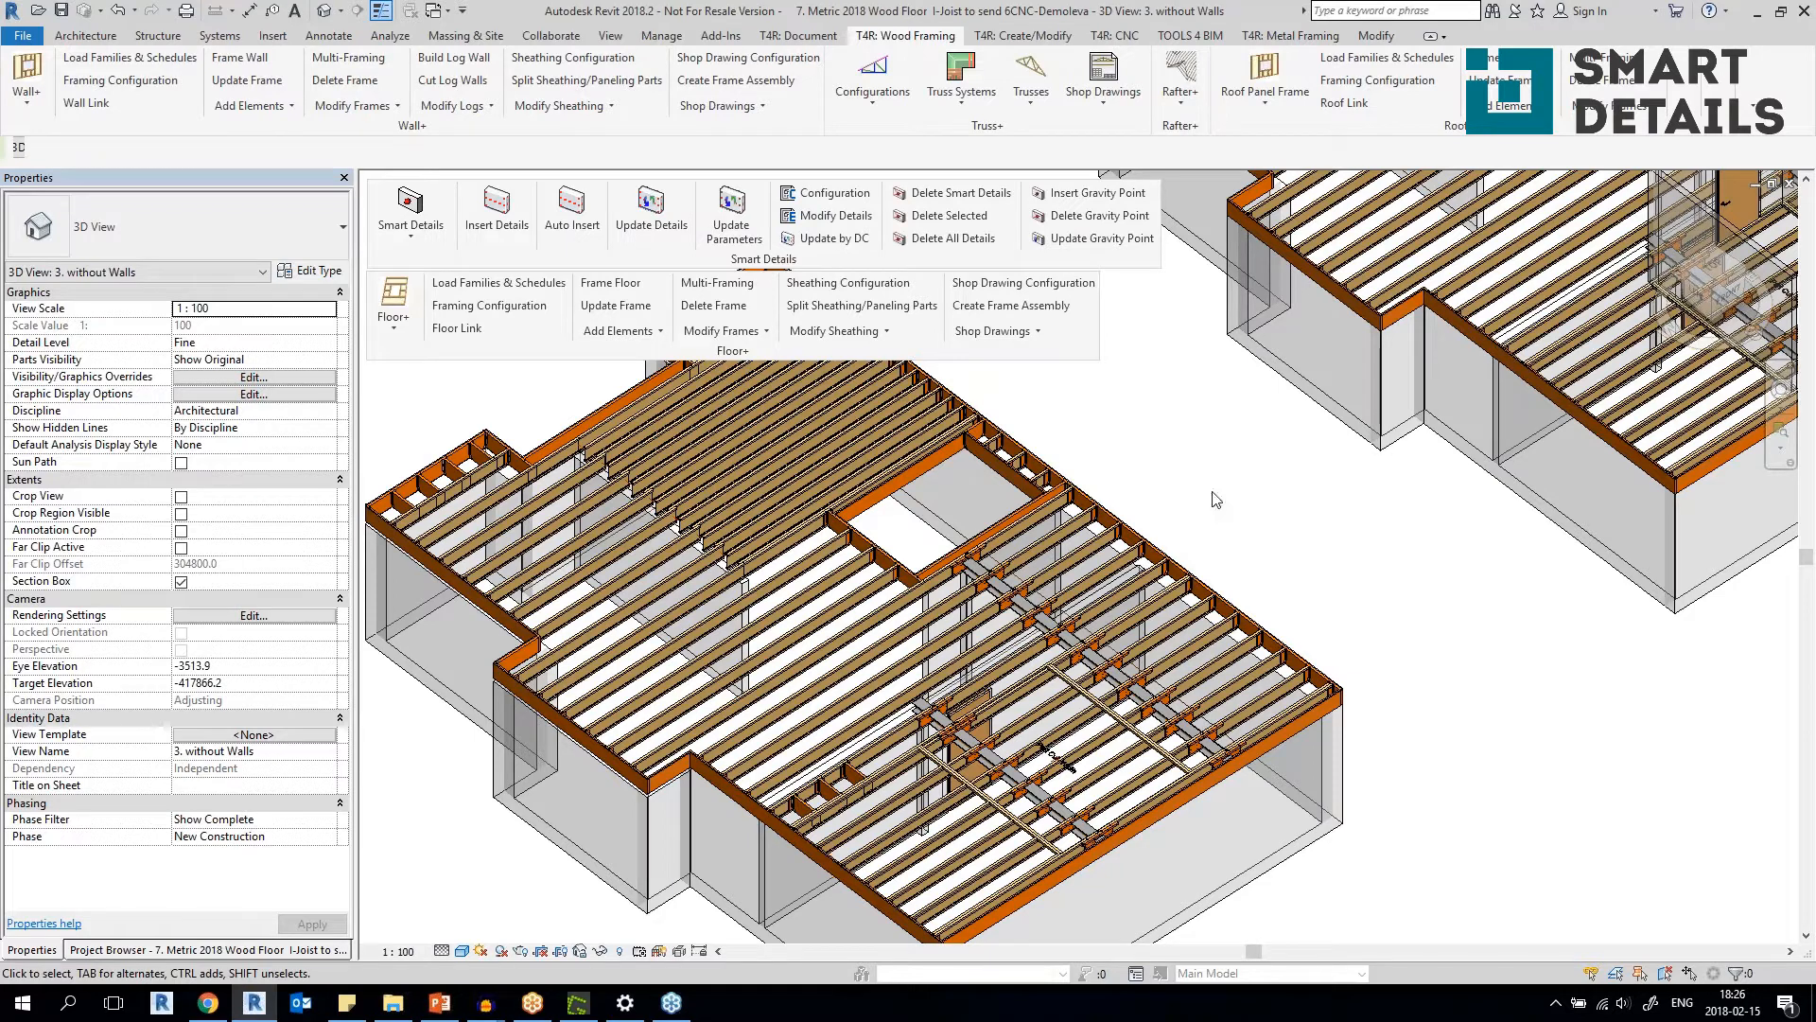
Switch to the Imperial 2017 Wood Wall+ Smart Details Simpson project's 3D view and bring up the frame with Simpson strap ties and sheathing nailing.
left_click(437, 12)
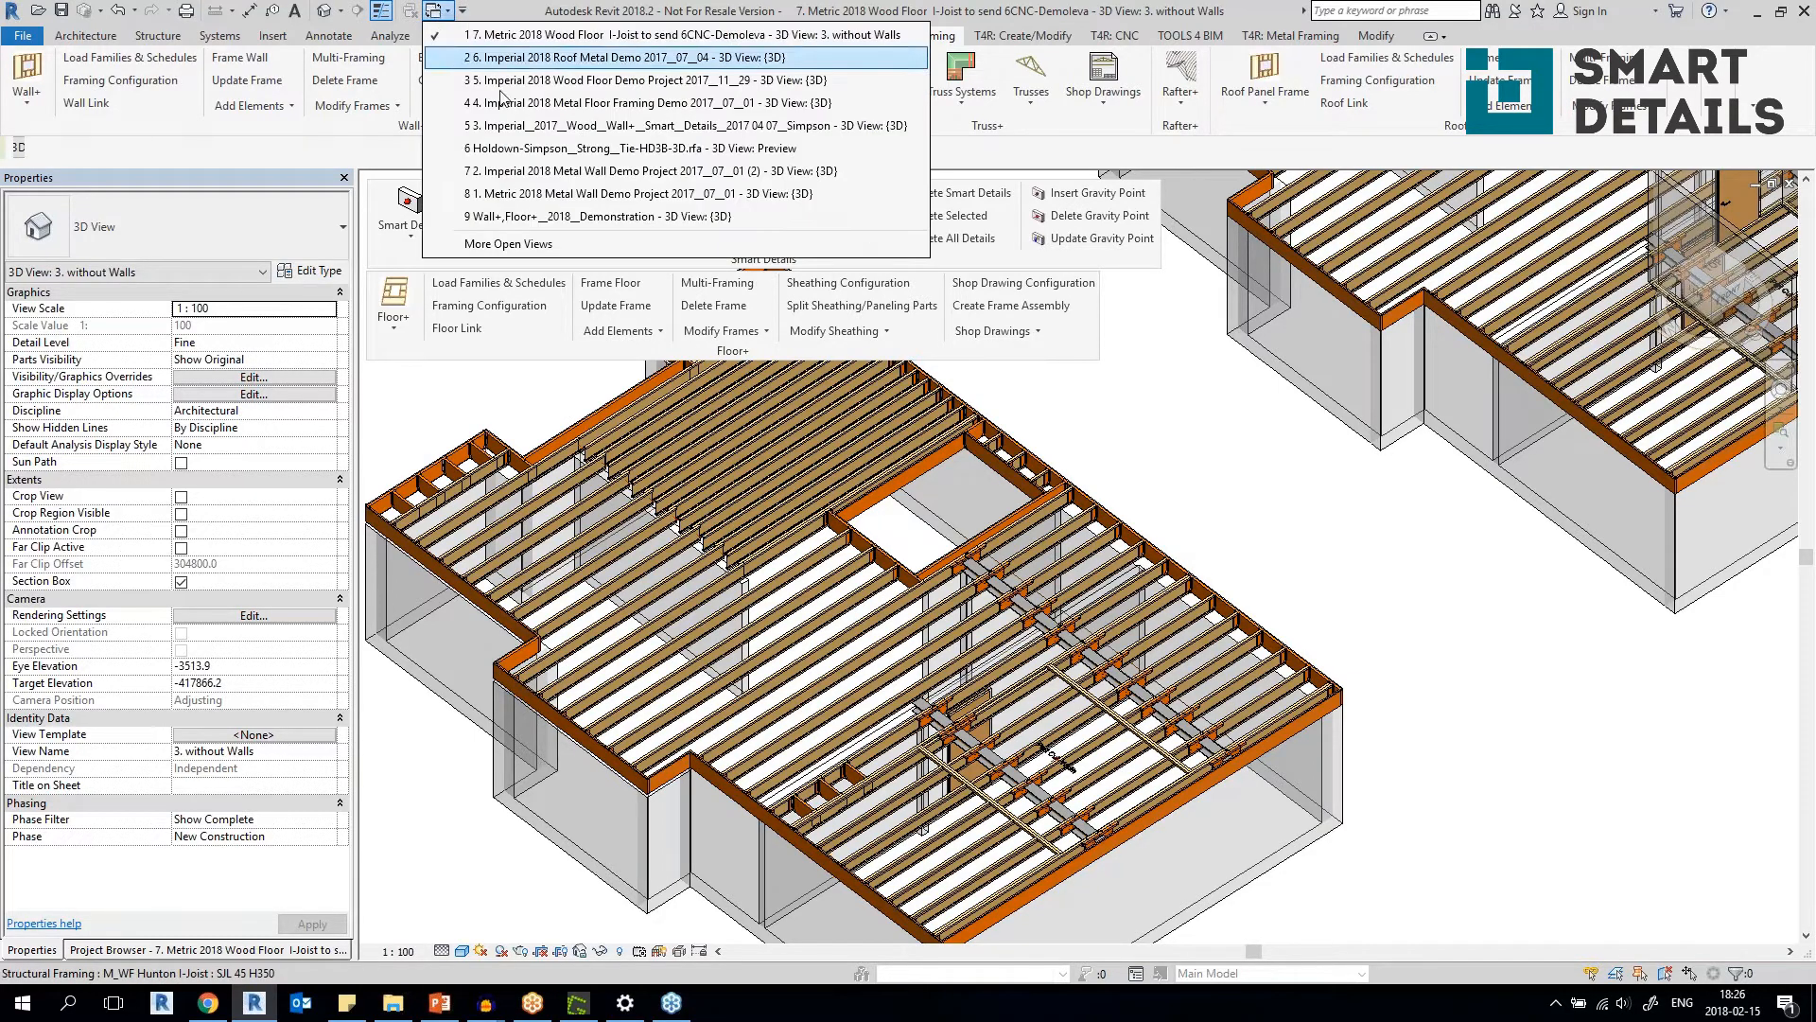
left_click(530, 125)
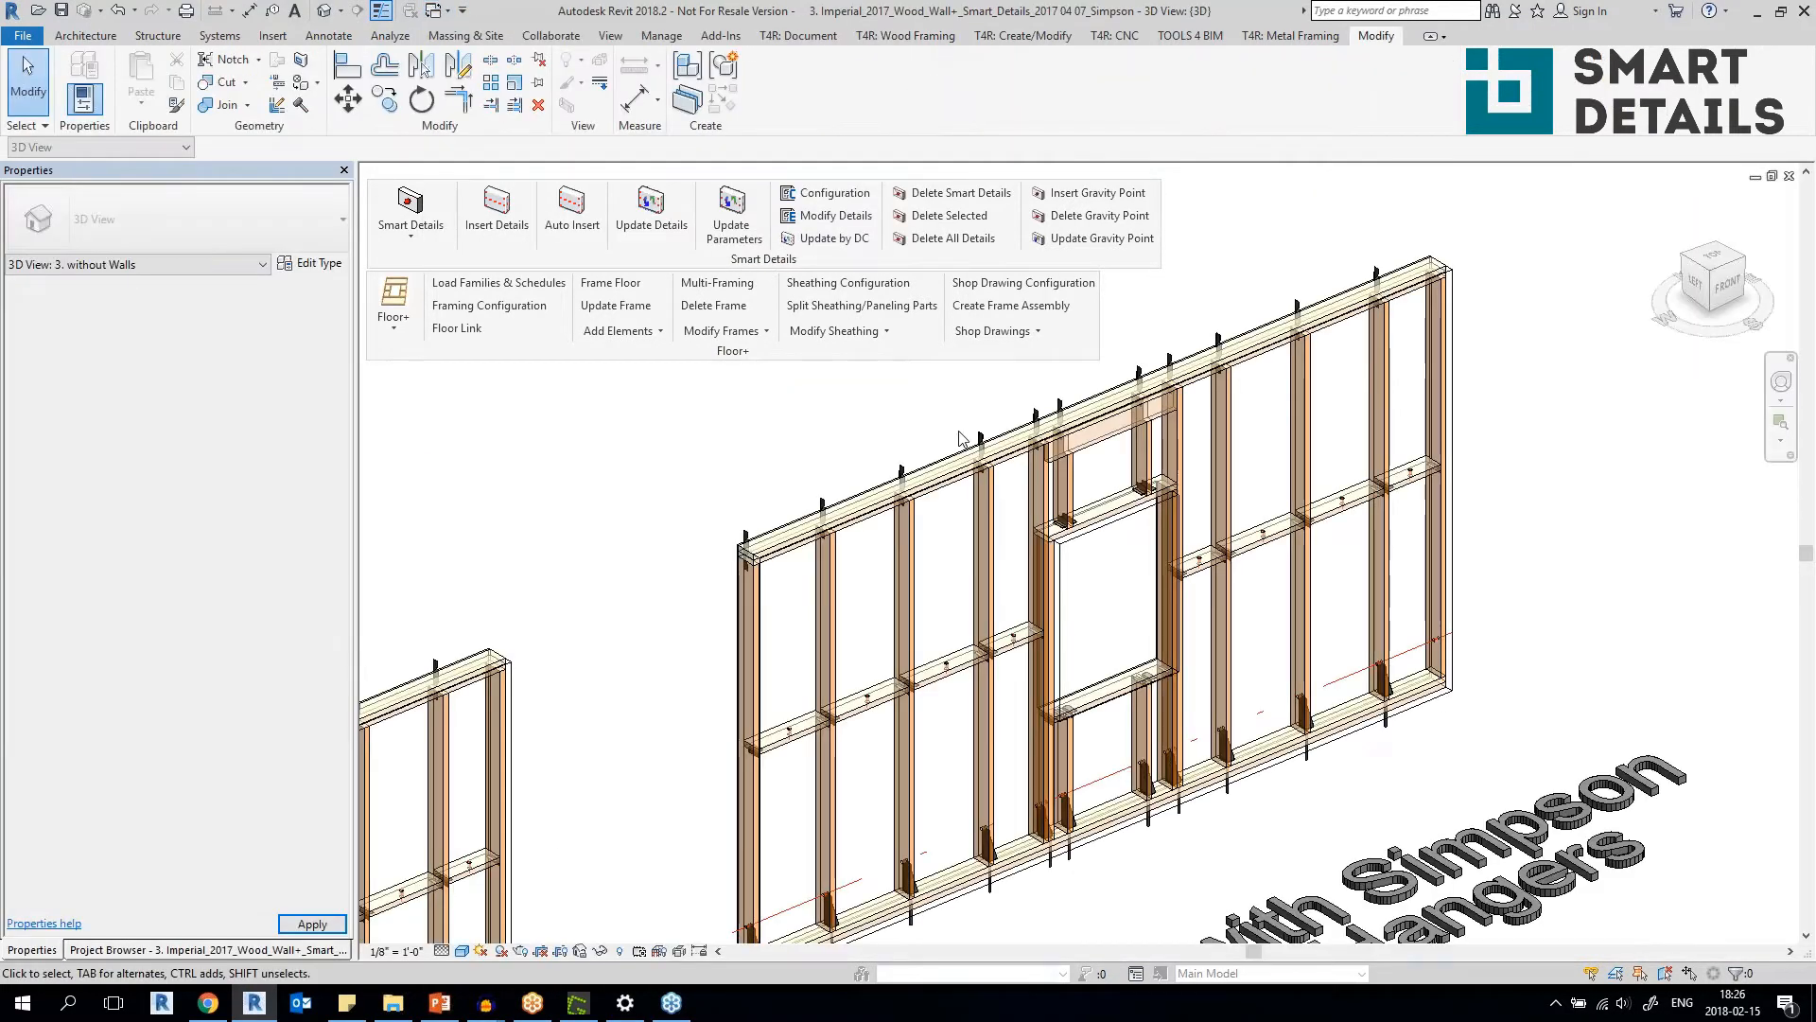
scroll(948, 464, "down", 9)
middle_click_drag(875, 454, 1399, 527)
scroll(847, 632, "up", 3)
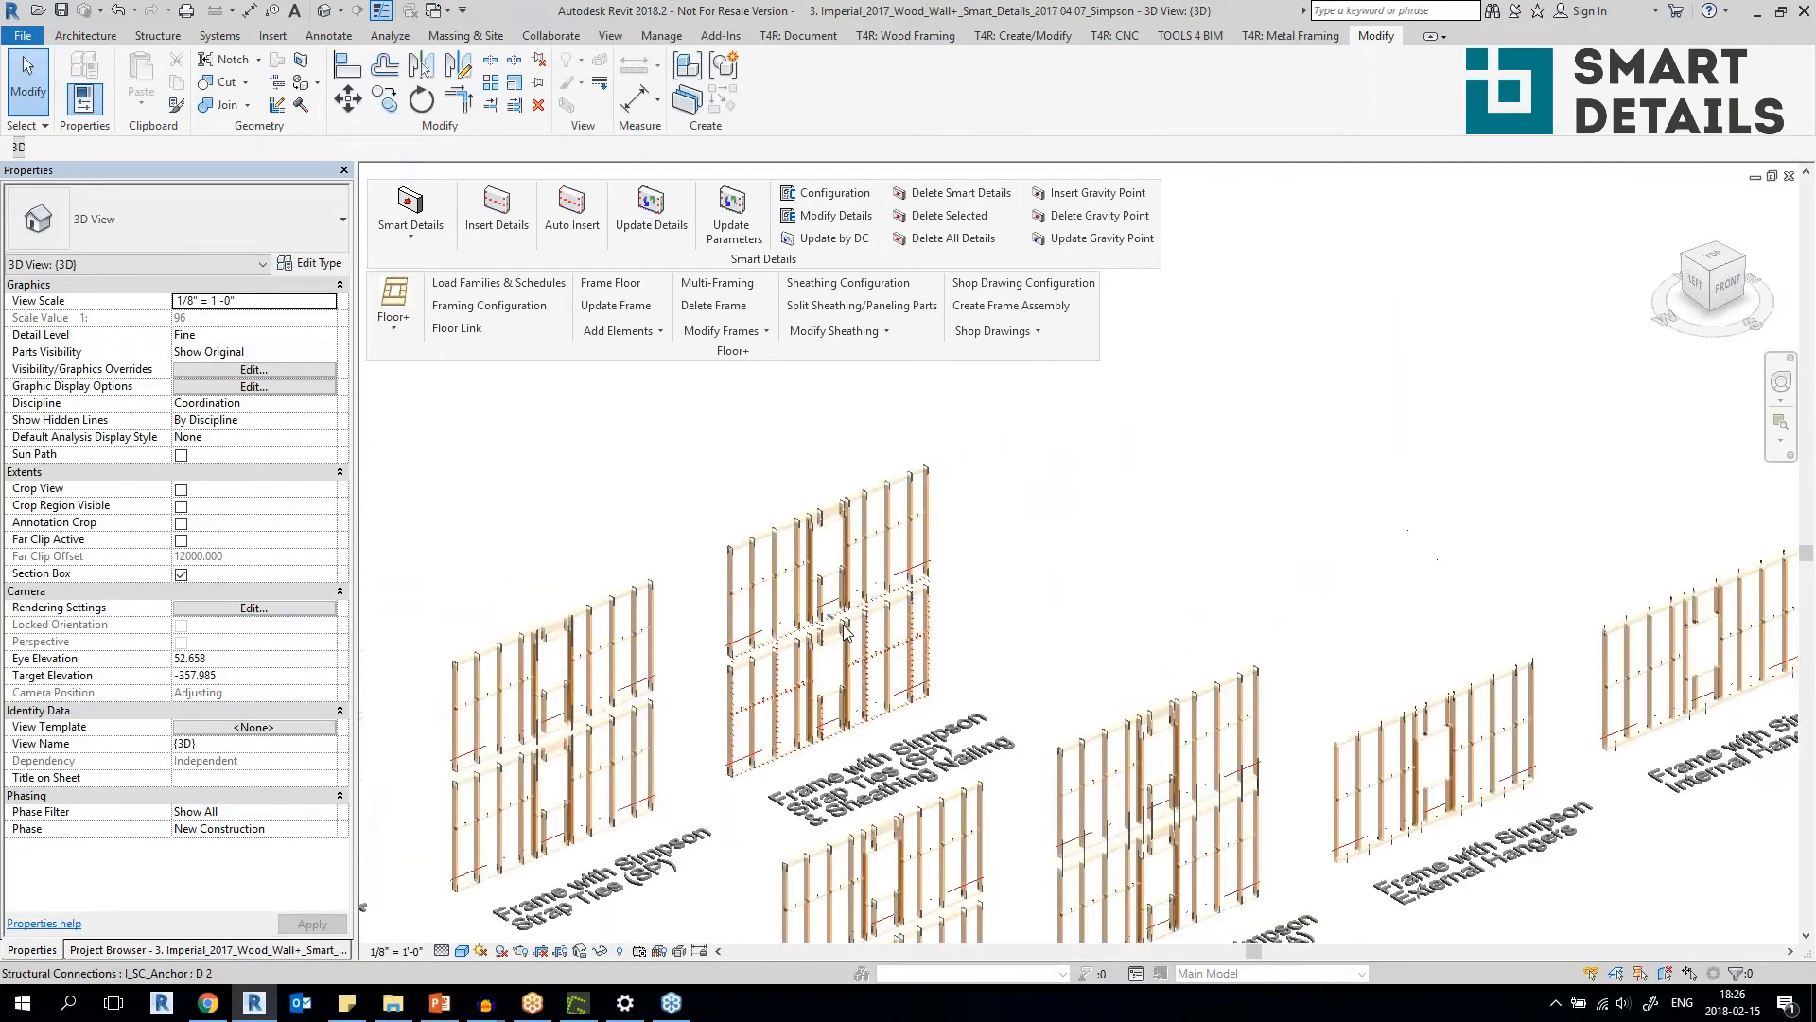
scroll(845, 631, "up", 5)
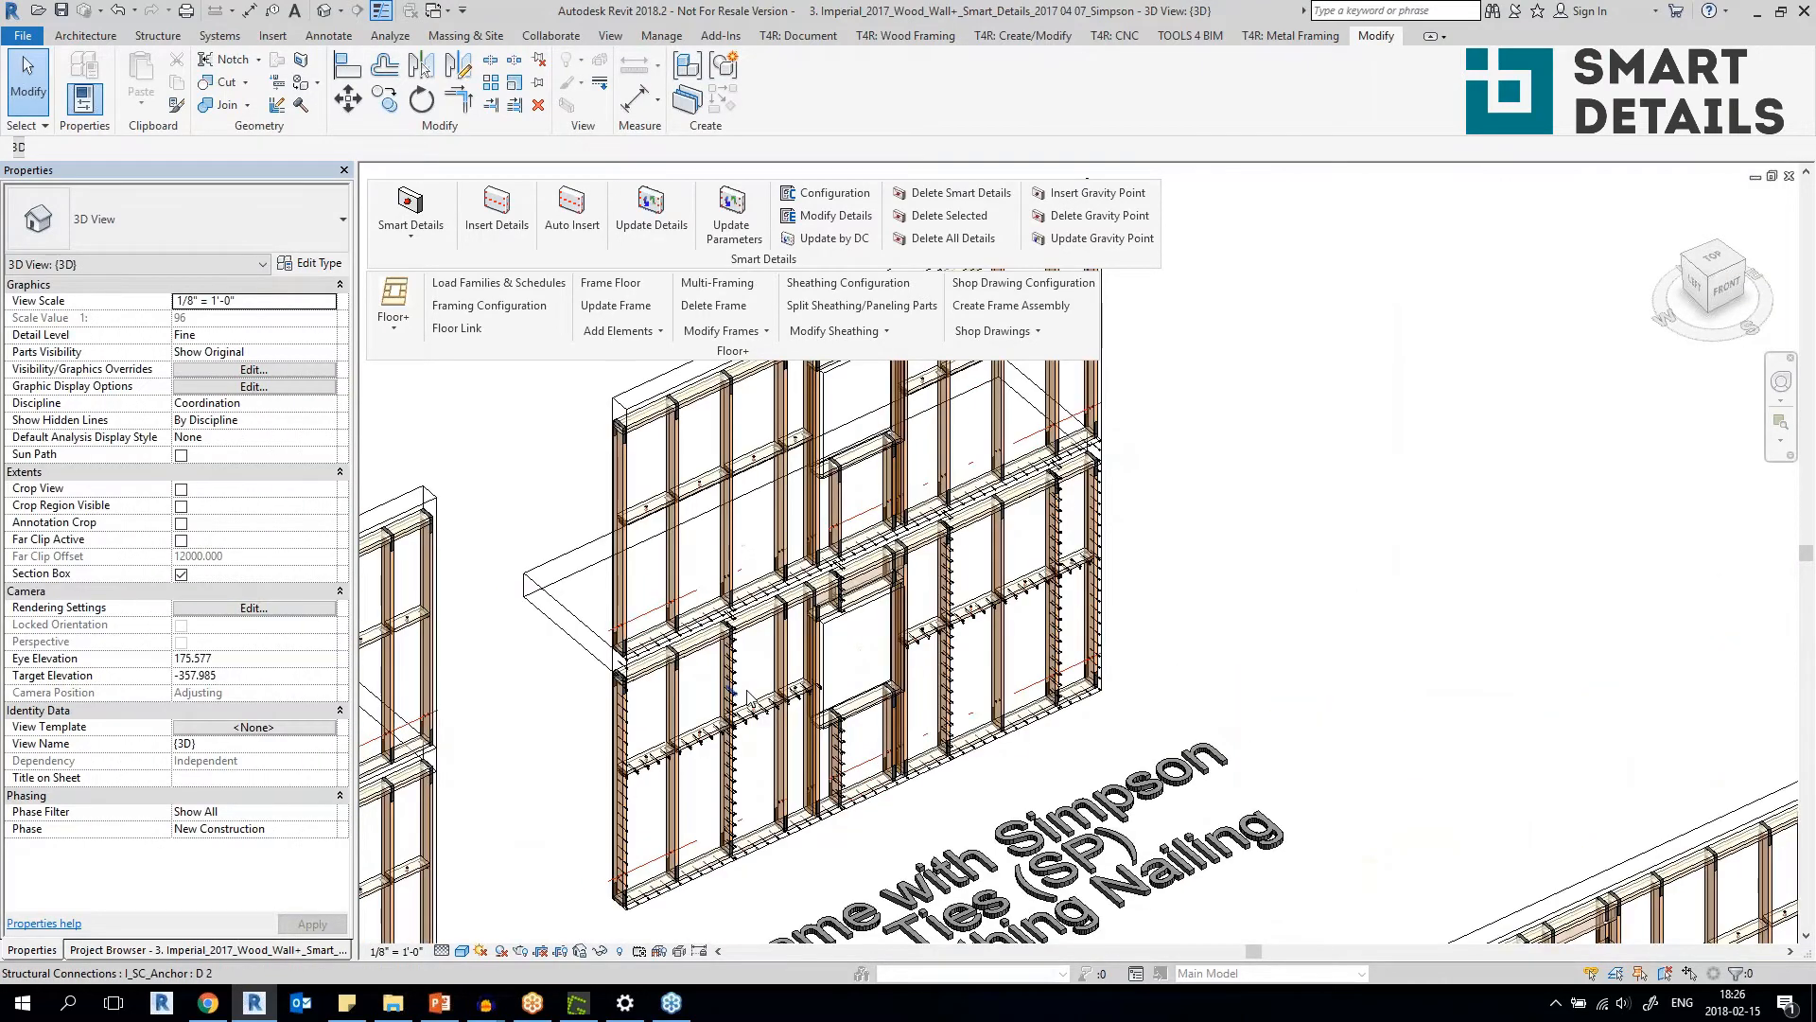
Set the 3D view's Parts Visibility to Show Parts and inspect the nails on the wall's sheathing panels.
left_click(329, 353)
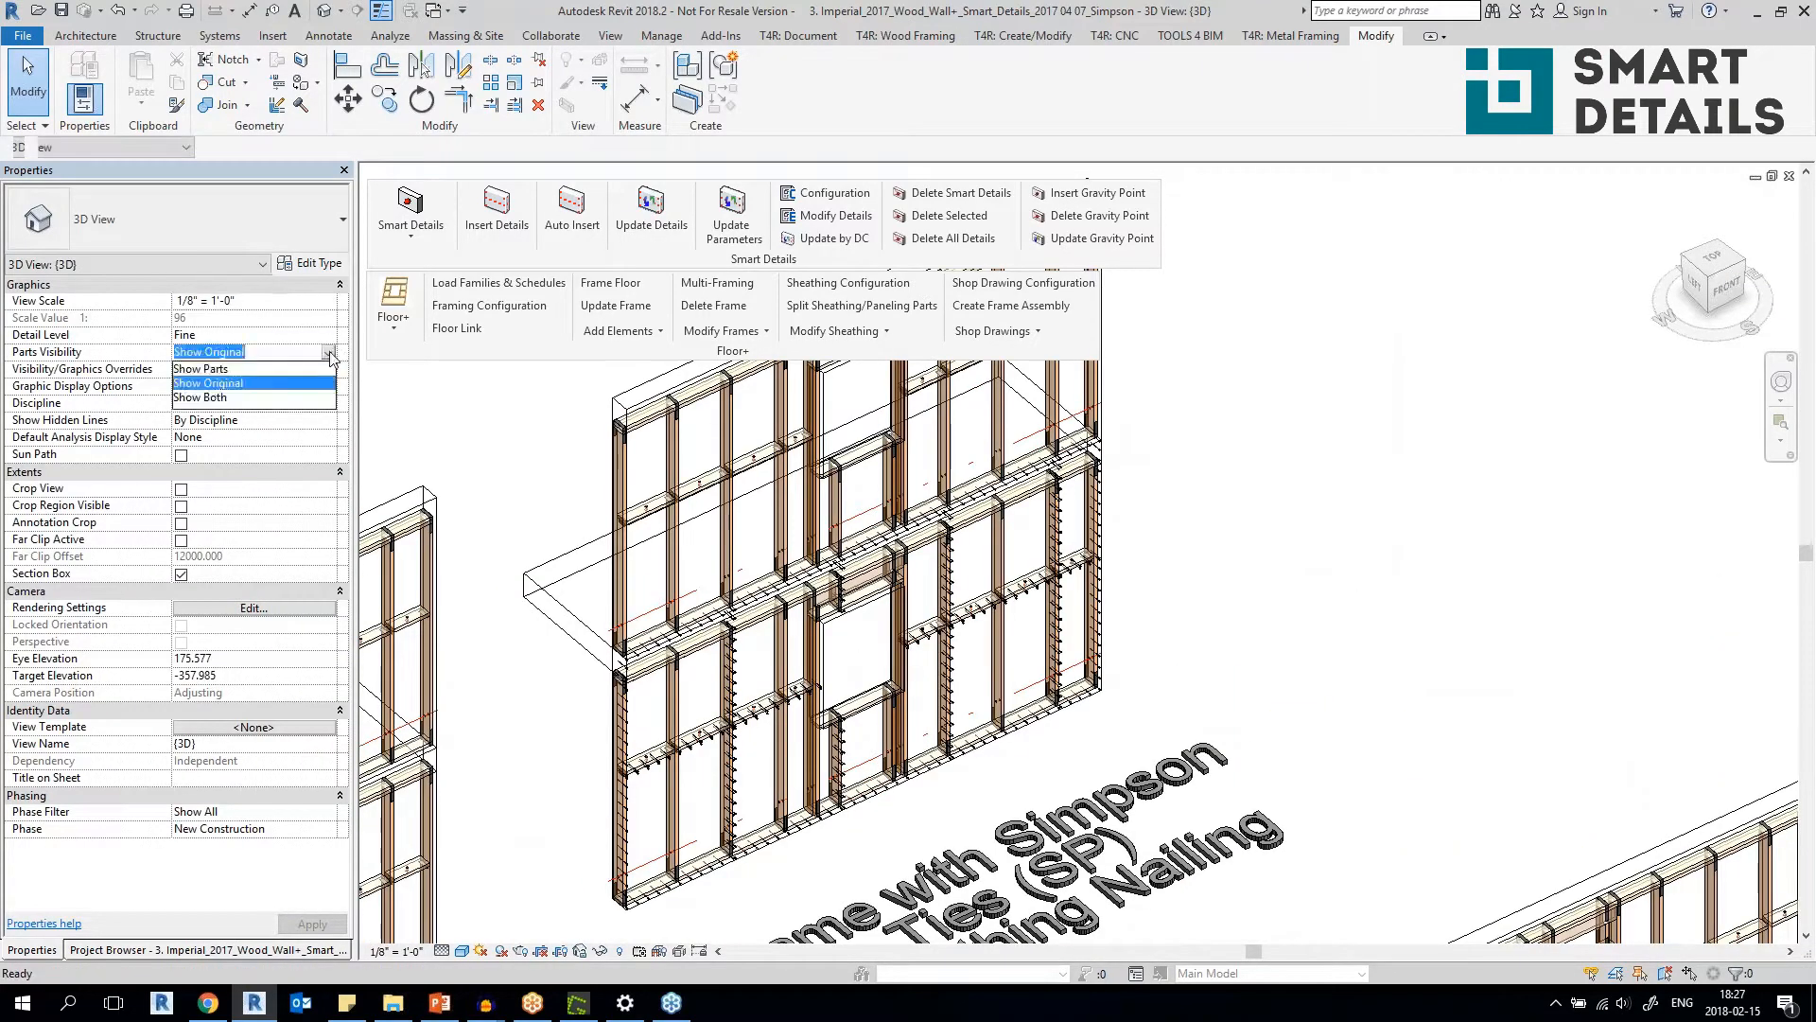
left_click(202, 368)
scroll(596, 822, "up", 6)
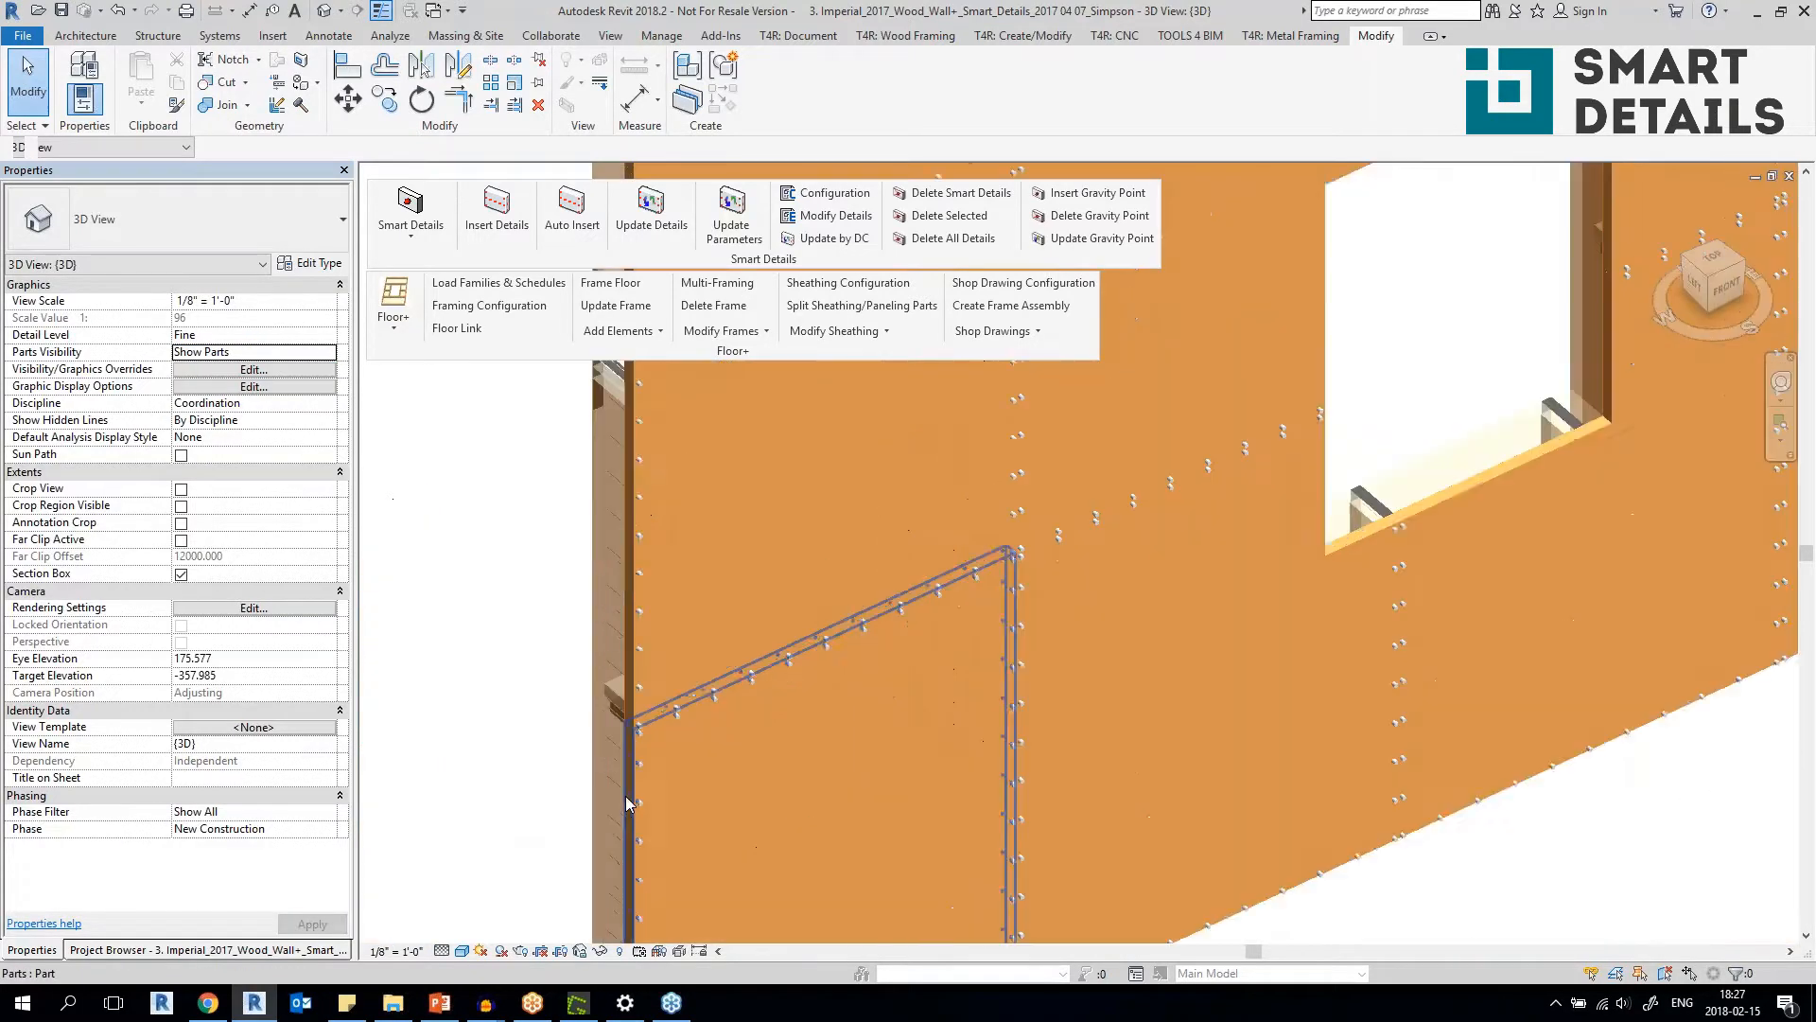
middle_click_drag(823, 775, 863, 823)
middle_click_drag(789, 547, 1198, 797)
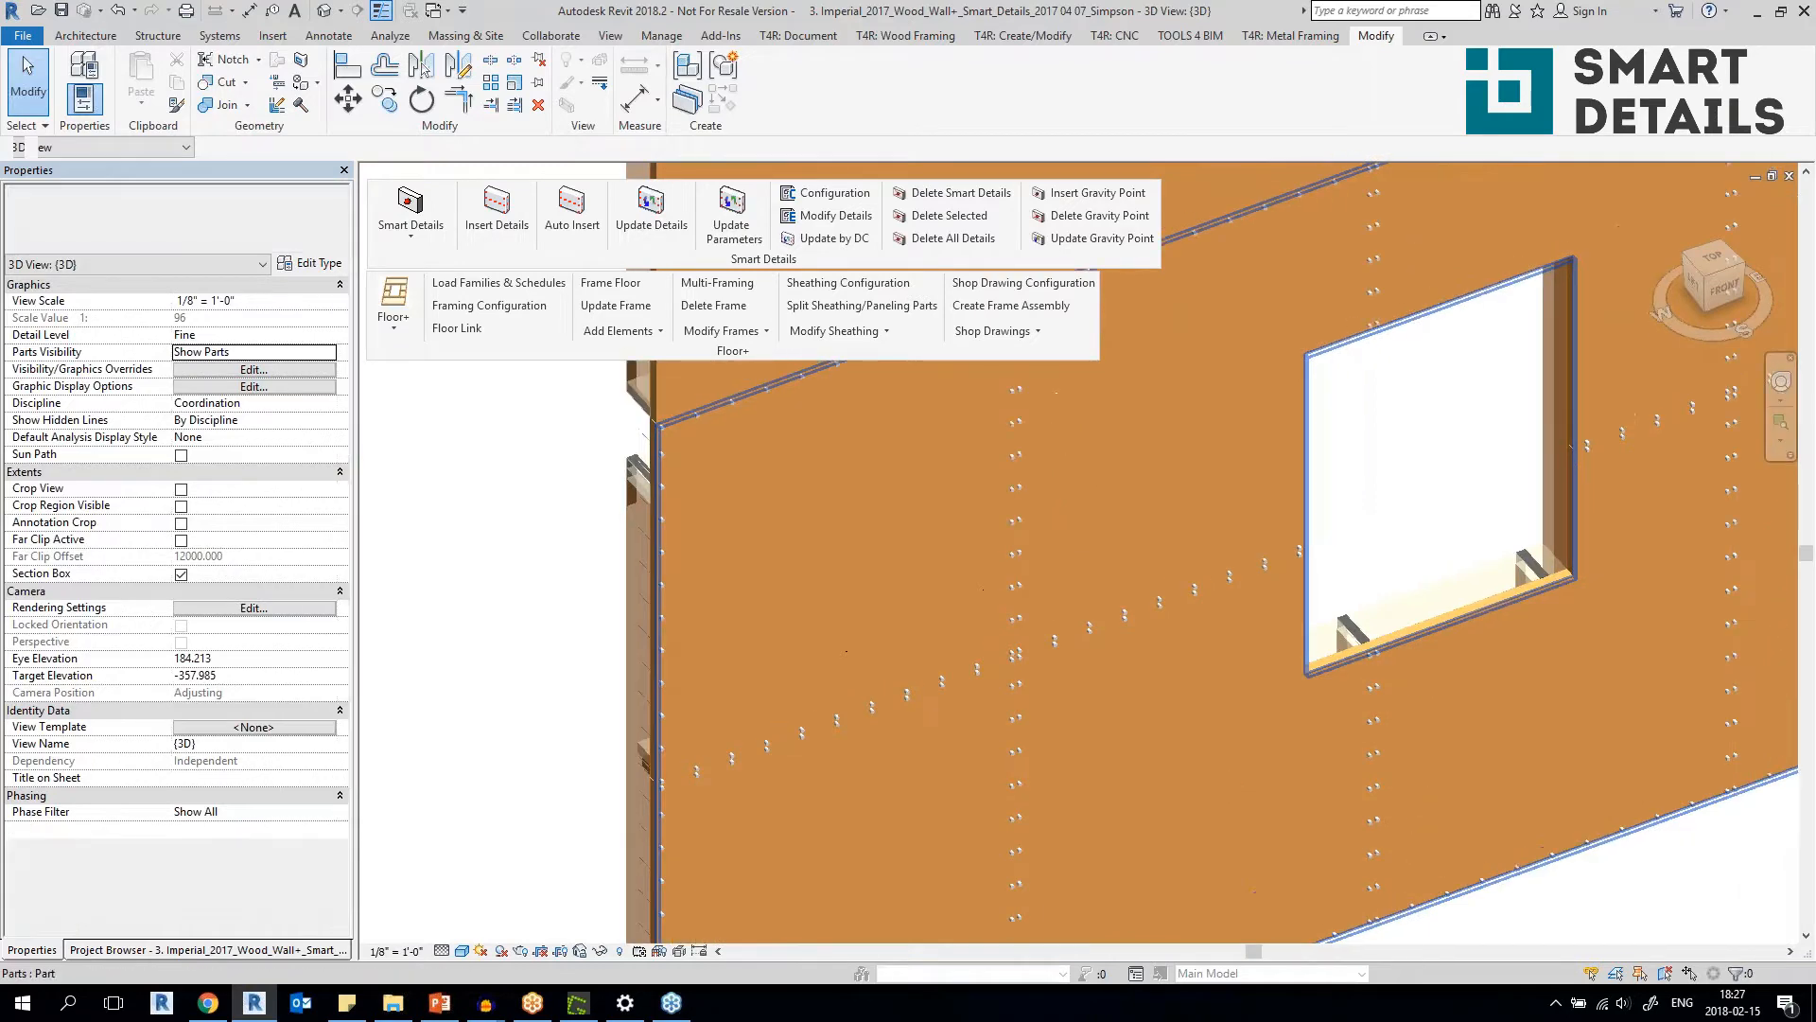
scroll(1216, 774, "down", 1)
Pick a sheathing nail to inspect, and open the Sheathing_Nails Smart Details configuration of the wall sheathing for modification.
left_click(1120, 665)
middle_click_drag(1120, 665, 1070, 608, "shift")
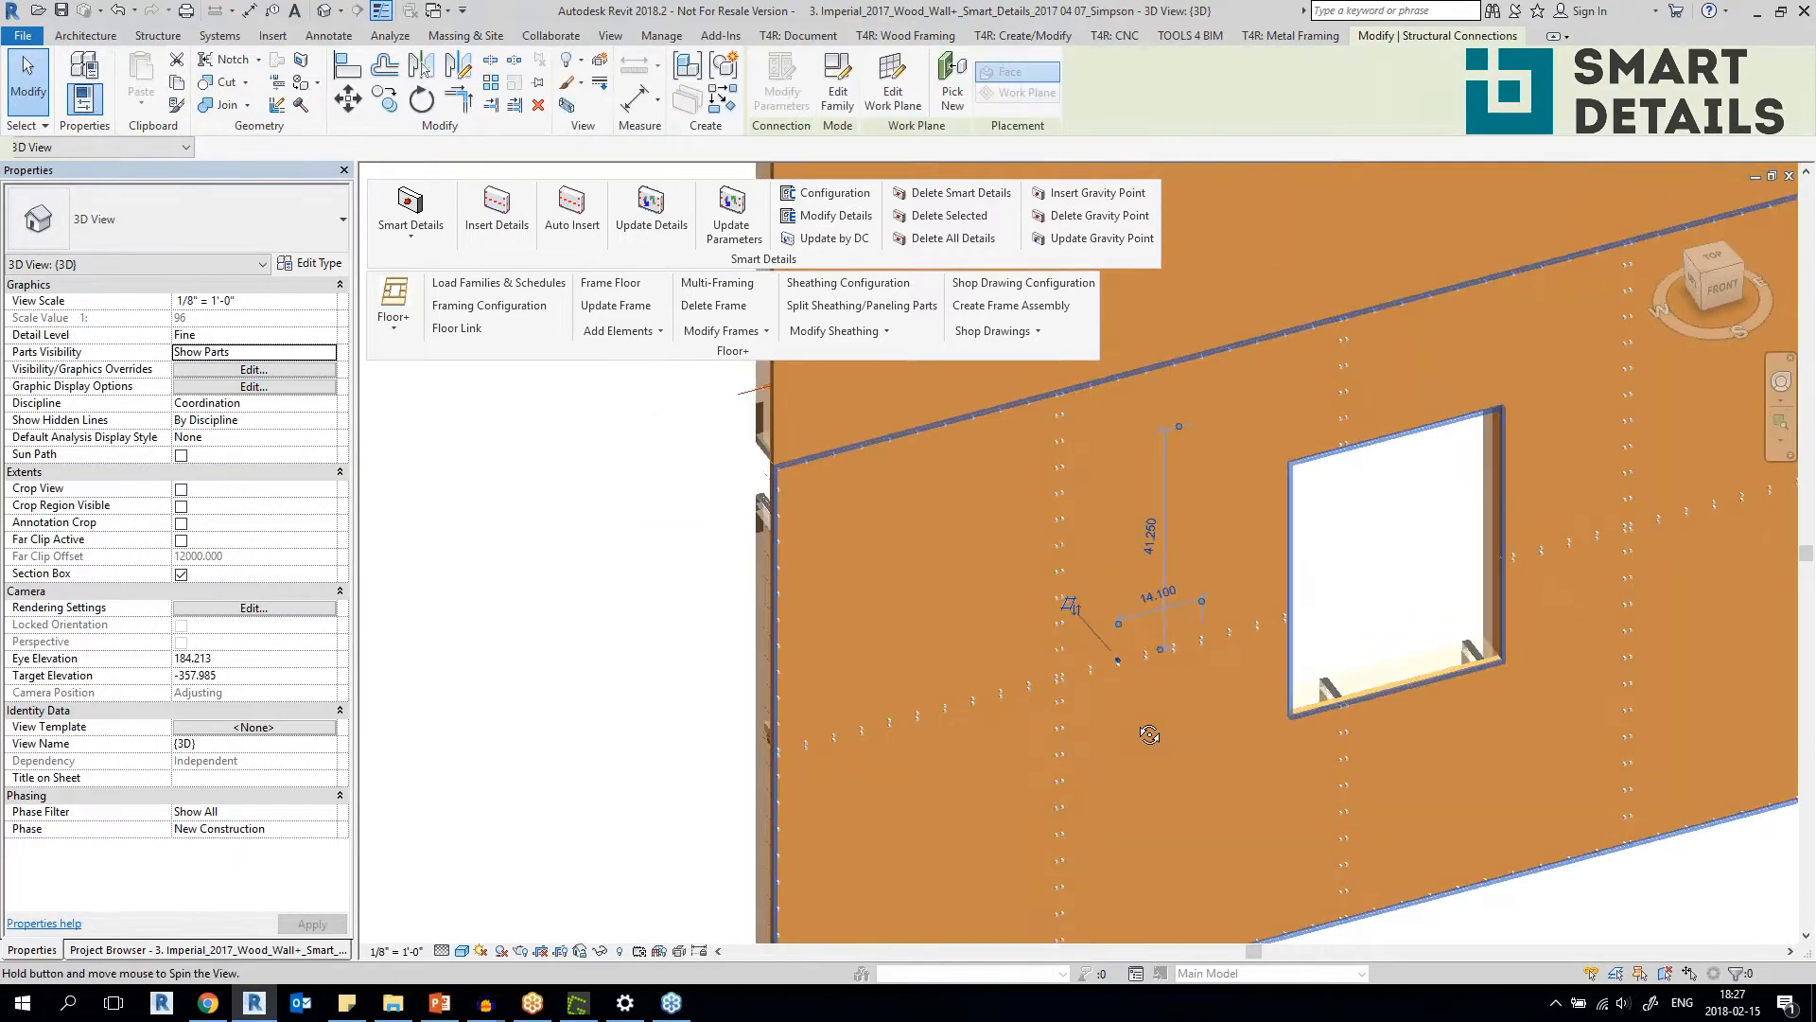
left_click(1132, 700)
left_click(836, 216)
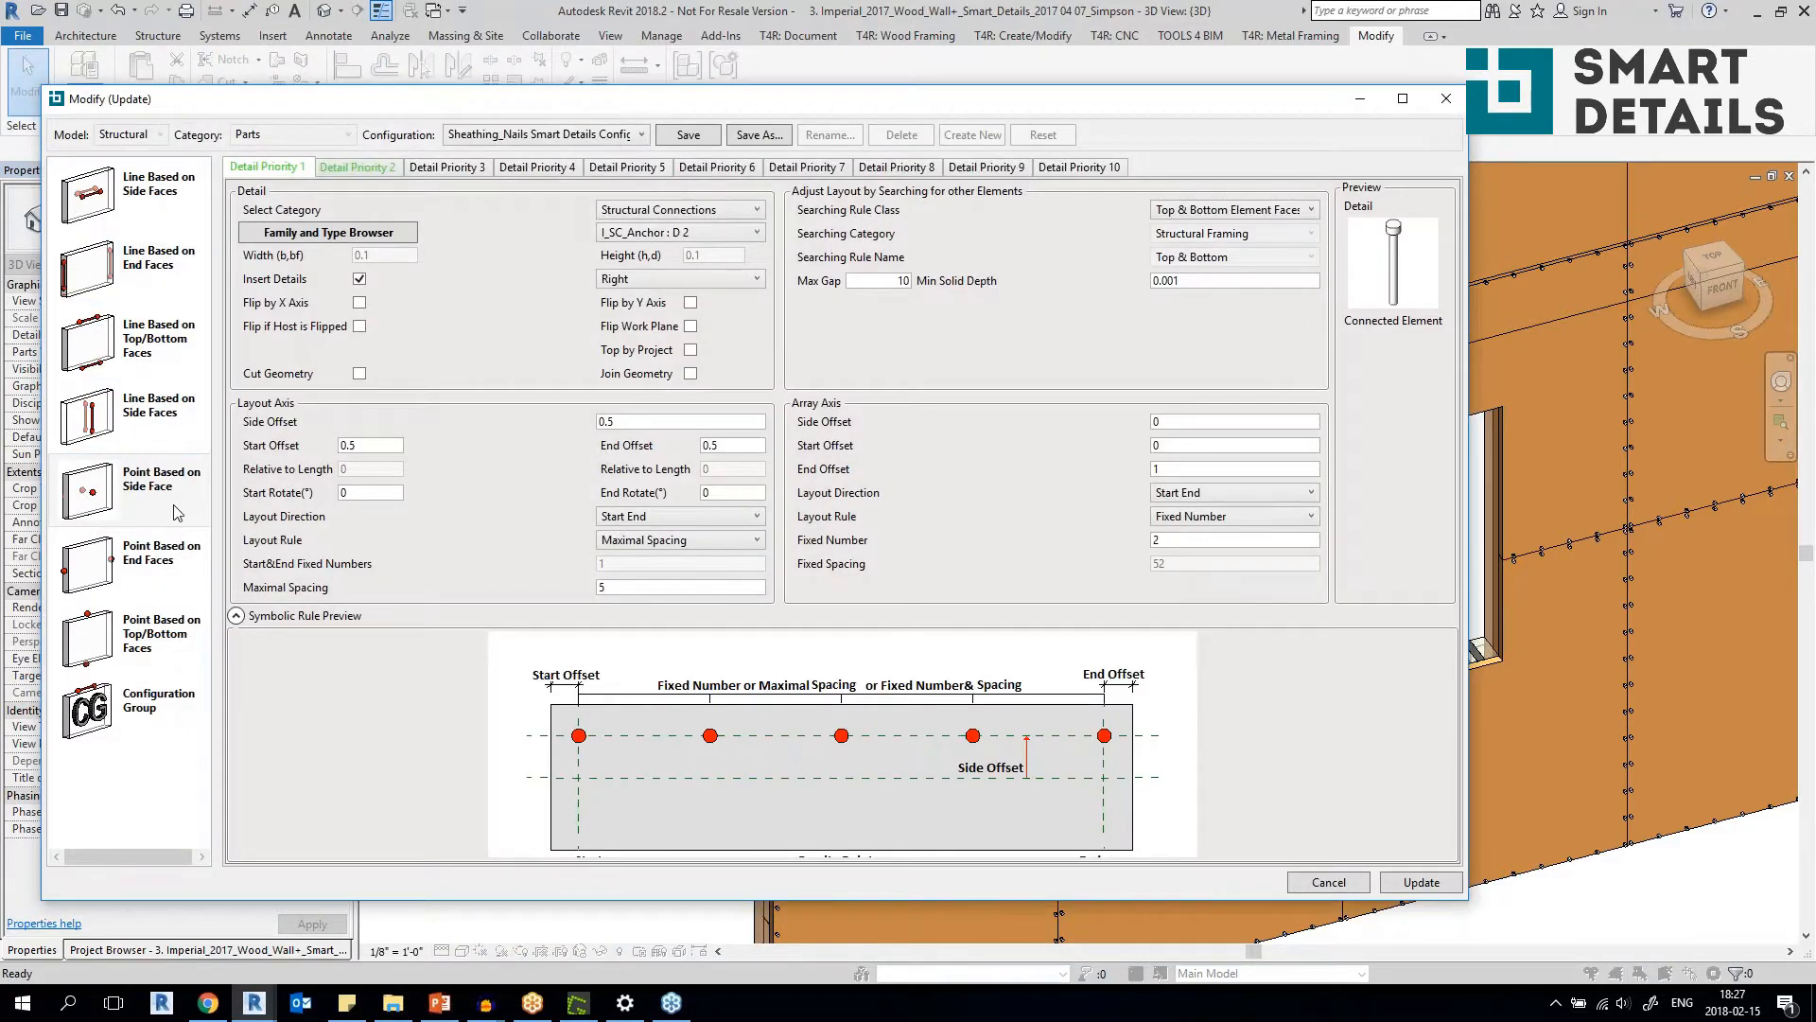
Compare the Detail Priority 1 and Detail Priority 2 nail layout rules with the nails on the sheathing.
left_click_drag(322, 99, 1363, 306)
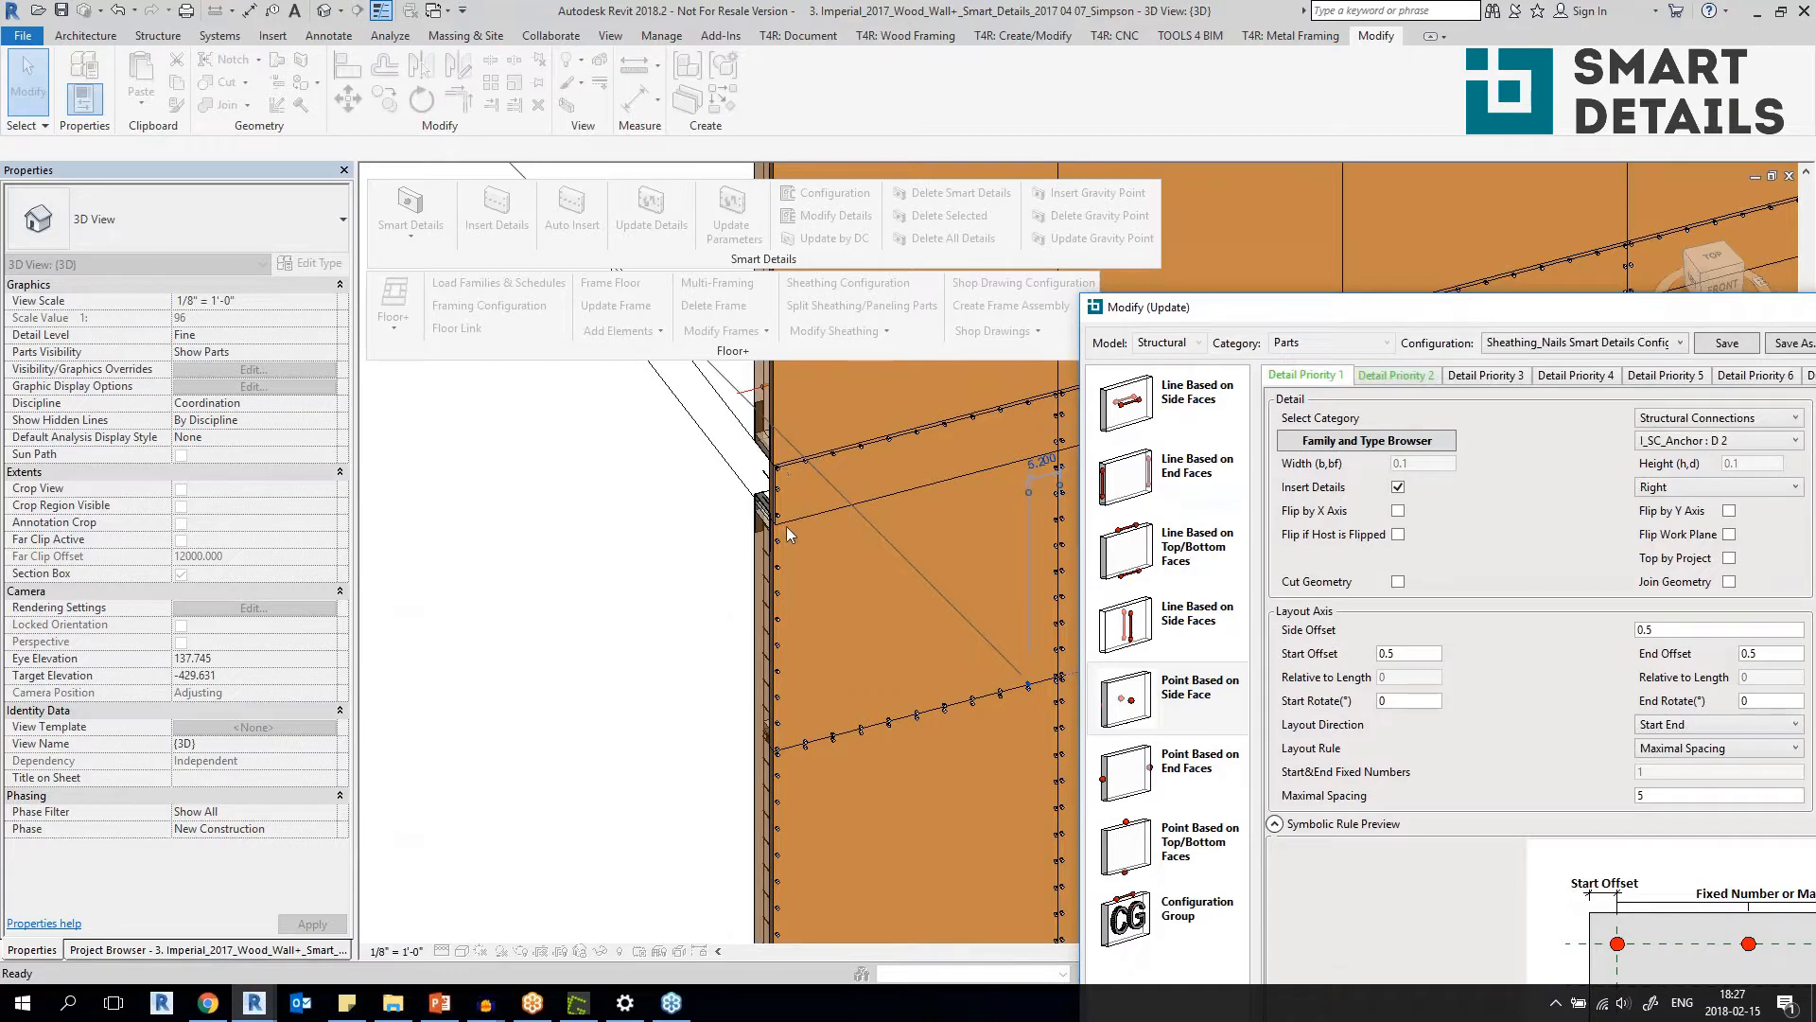
left_click_drag(1268, 311, 378, 142)
left_click(511, 210)
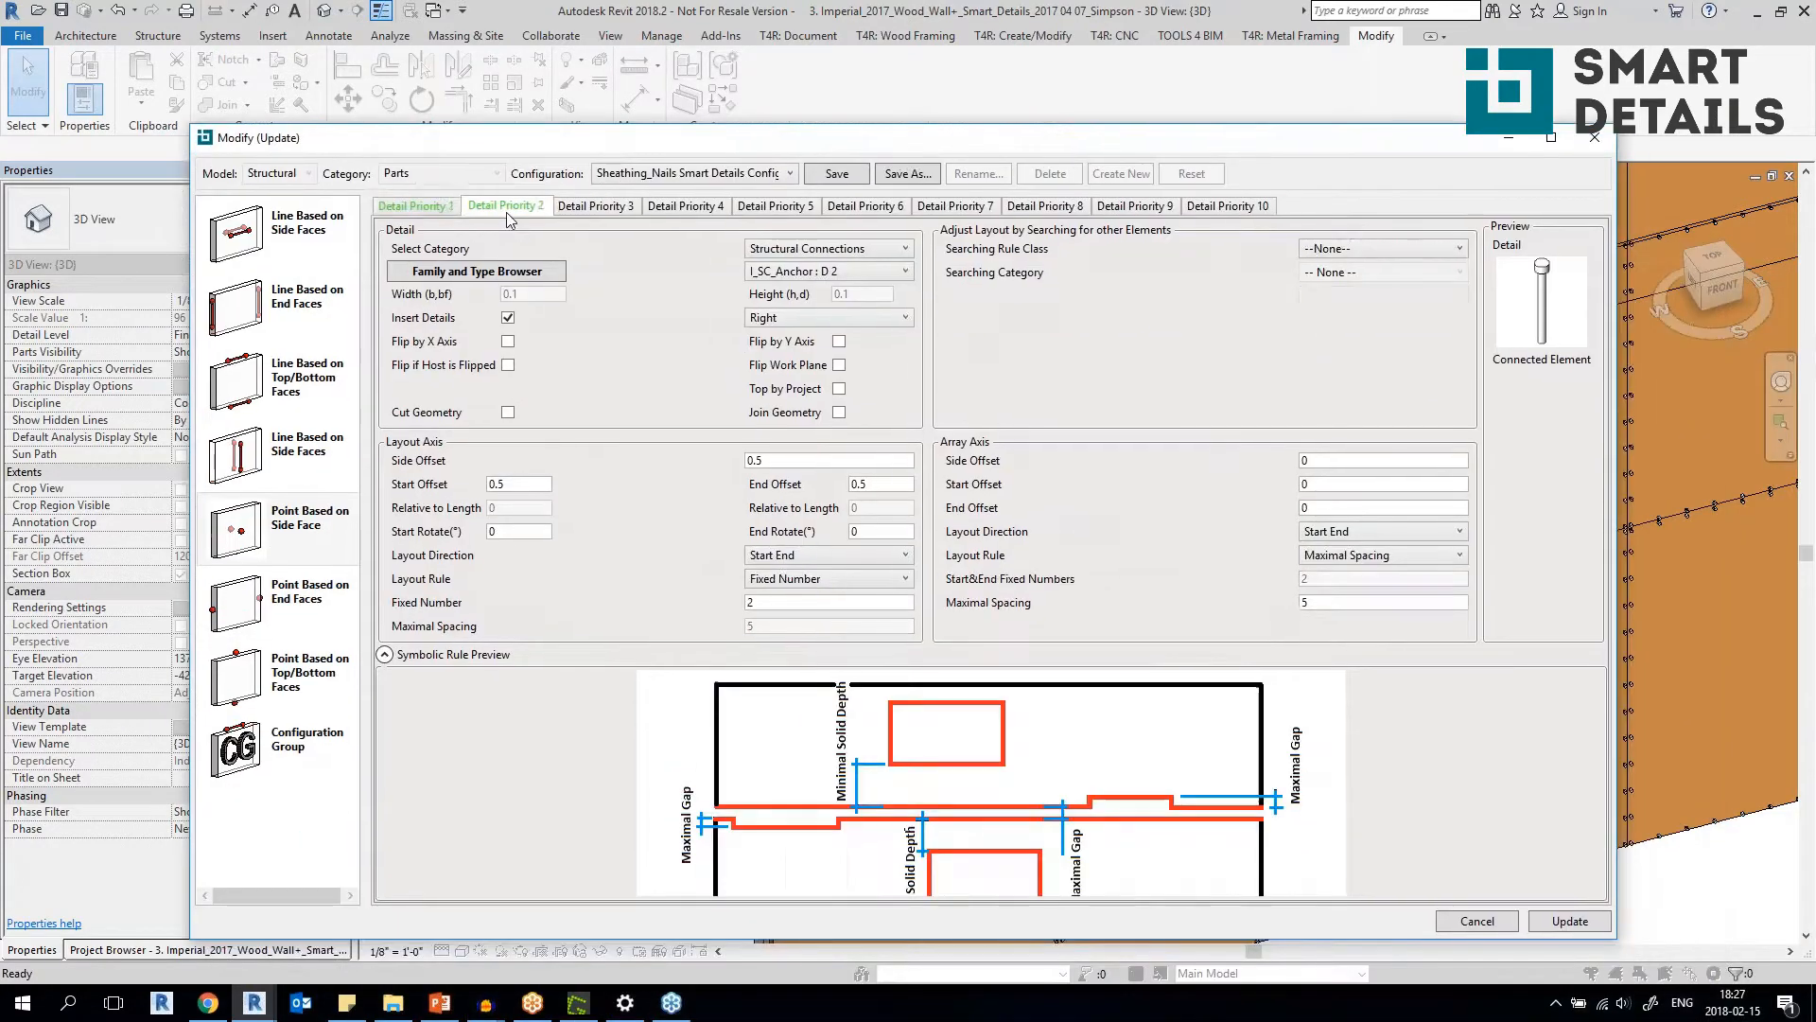
left_click(390, 210)
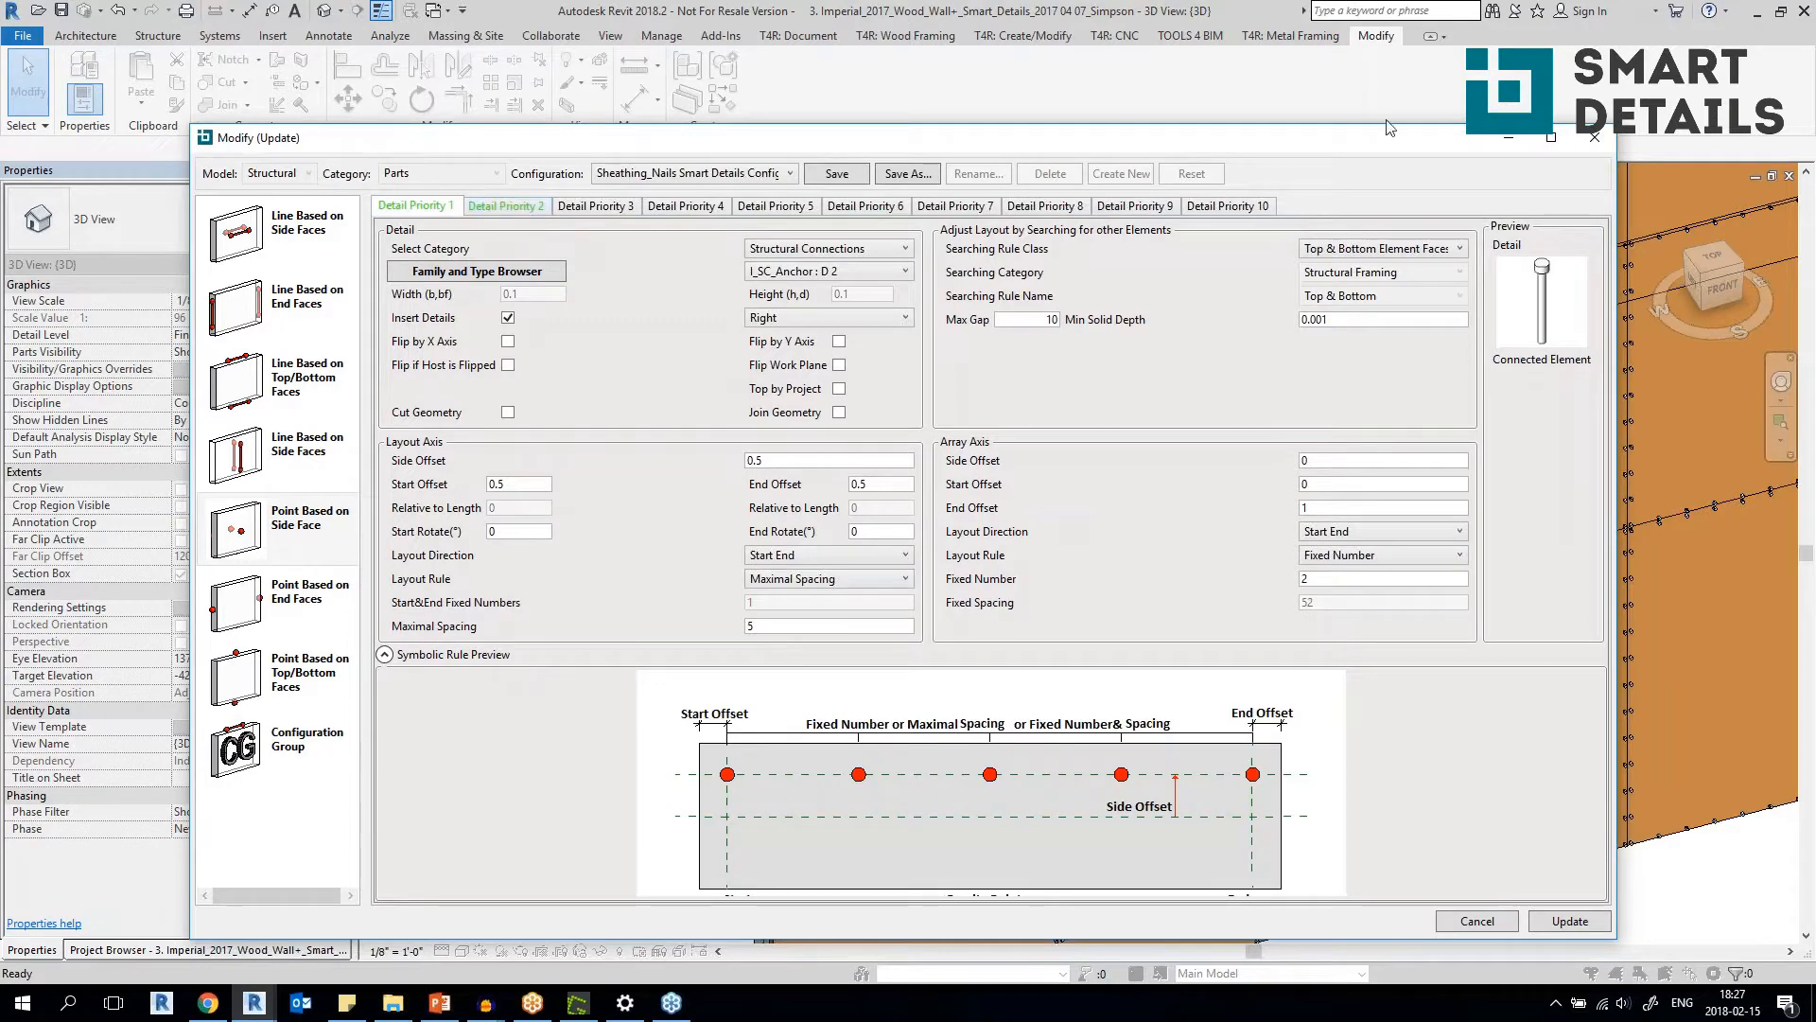
Check the nail layout rules against the wall's sheathing nails and close the Sheathing_Nails configuration without updating.
left_click_drag(1388, 144, 1123, 825)
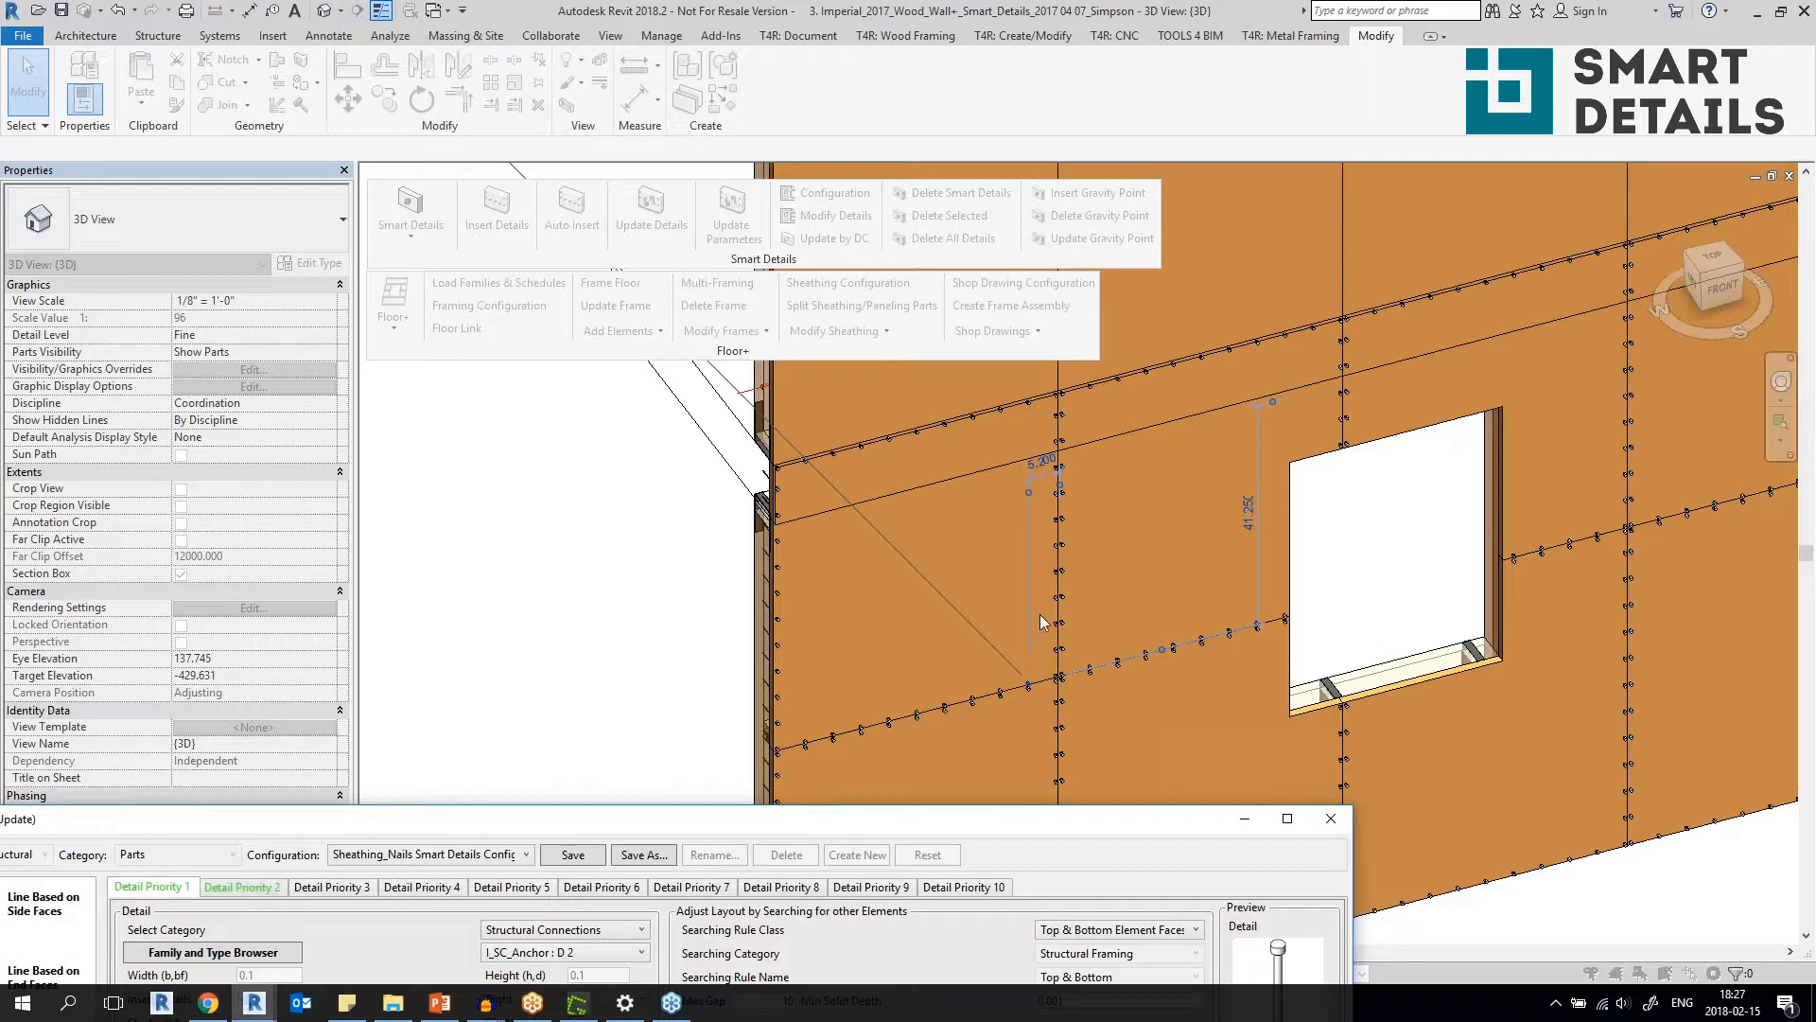
left_click_drag(983, 823, 1140, 144)
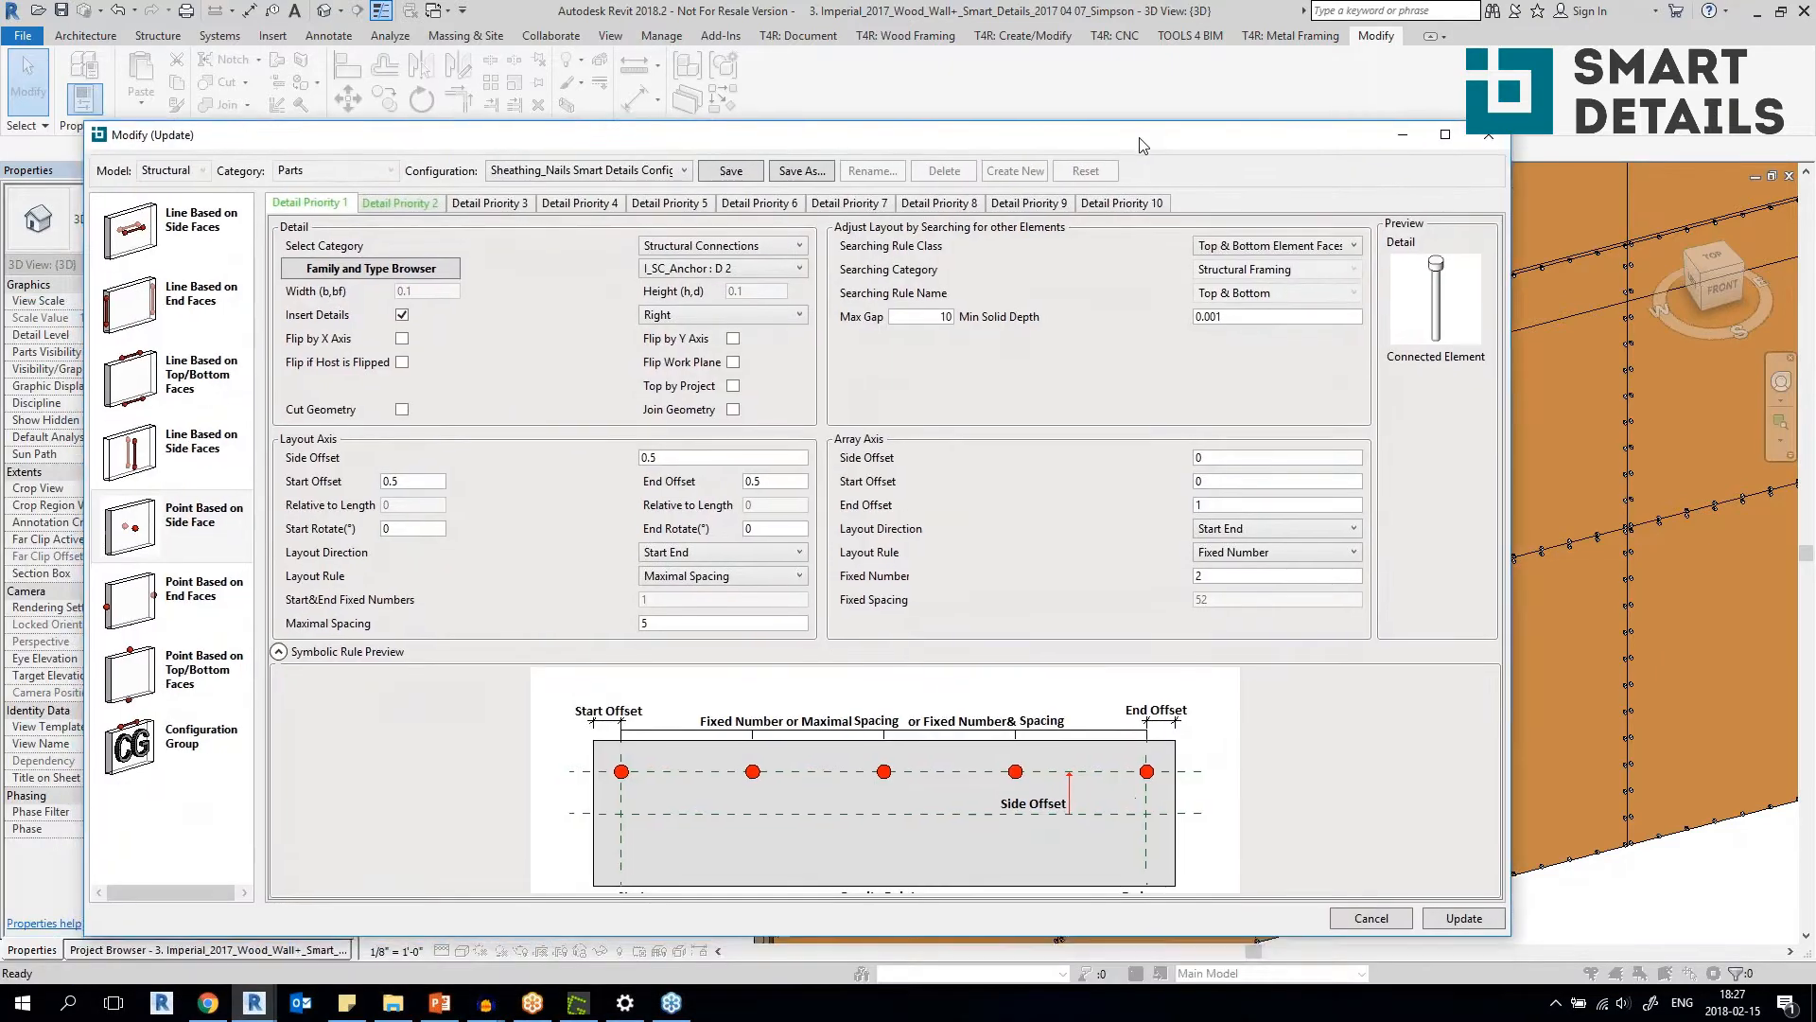
left_click(666, 174)
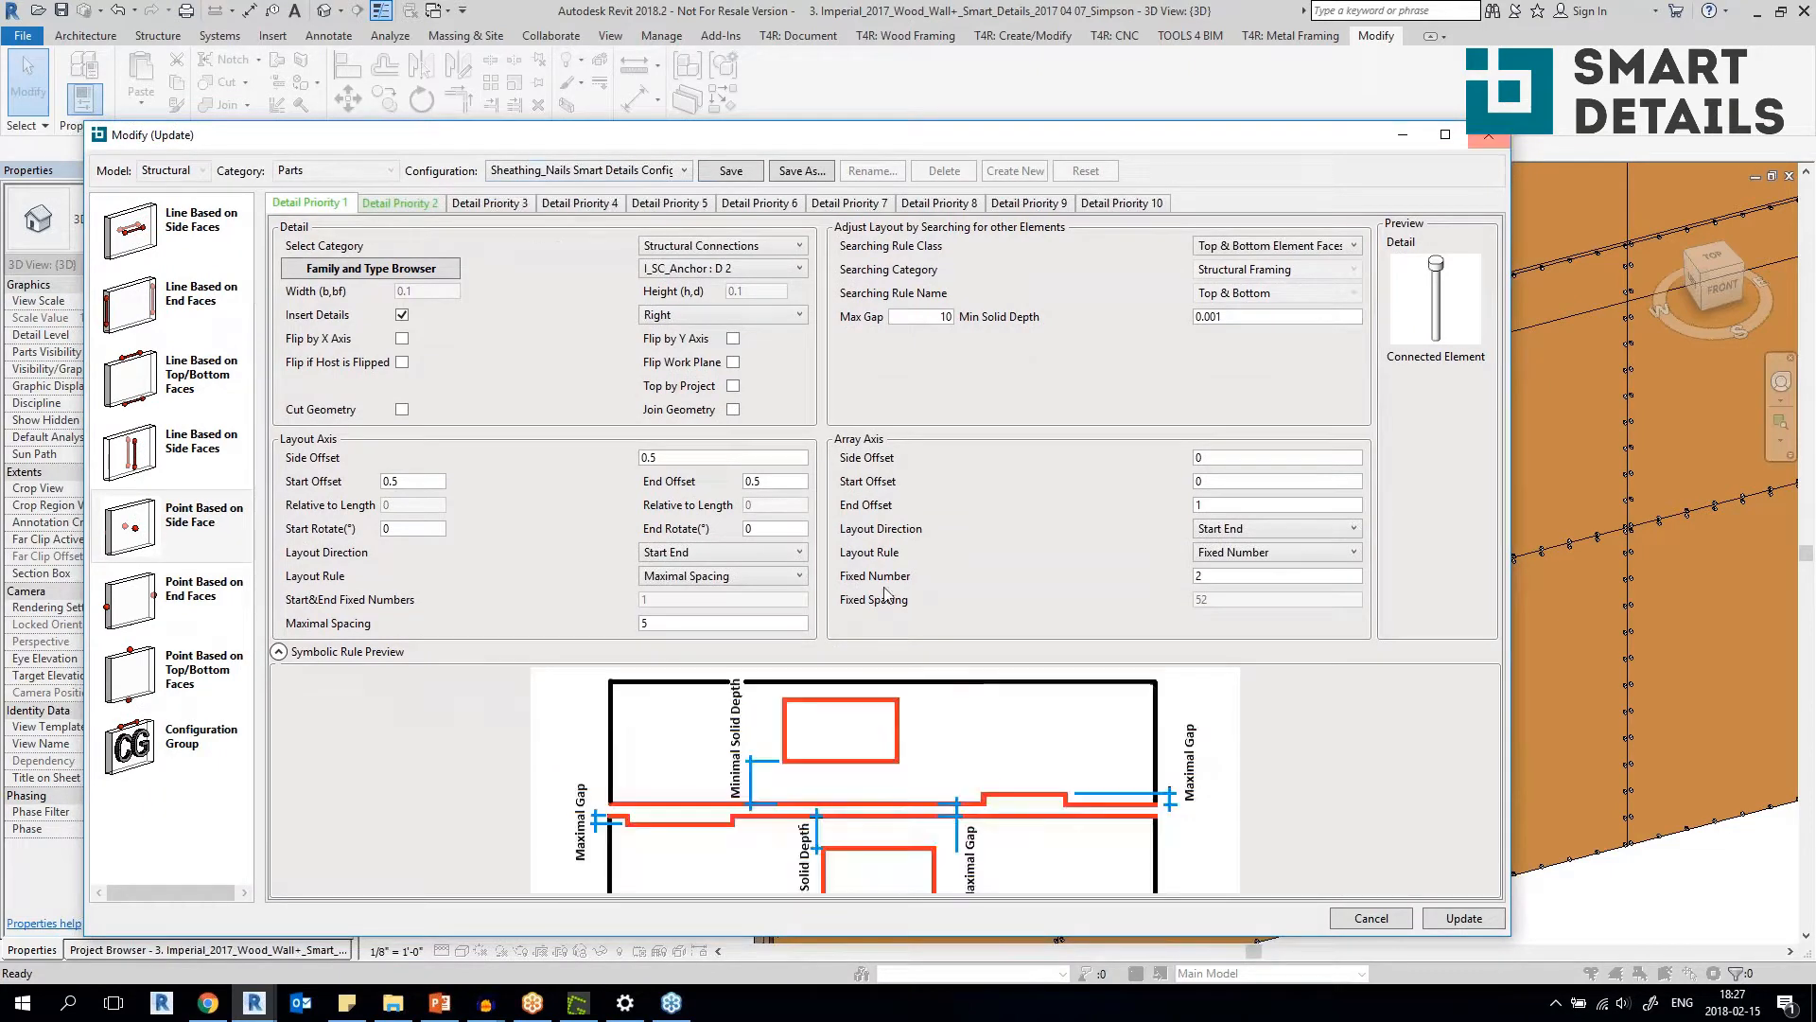
left_click(1488, 134)
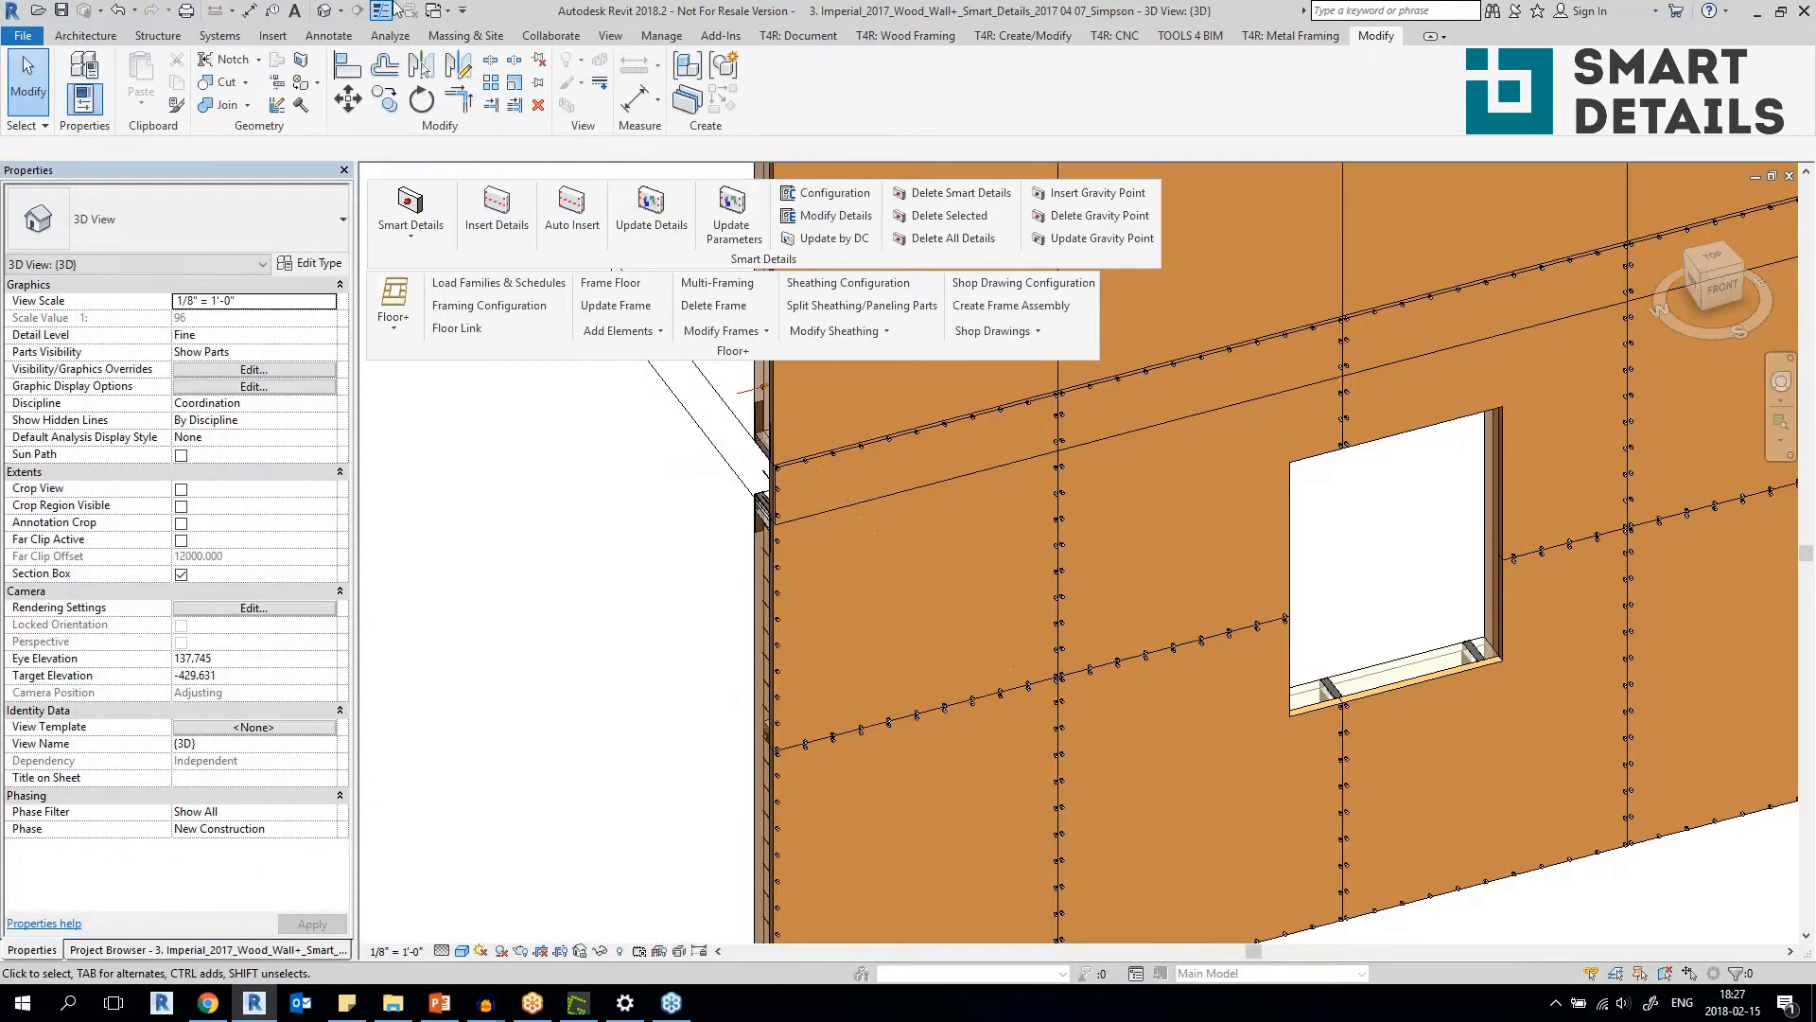
Switch to the 3D view of the 4. Imperial 2018 Metal Floor Framing Demo project.
left_click(441, 10)
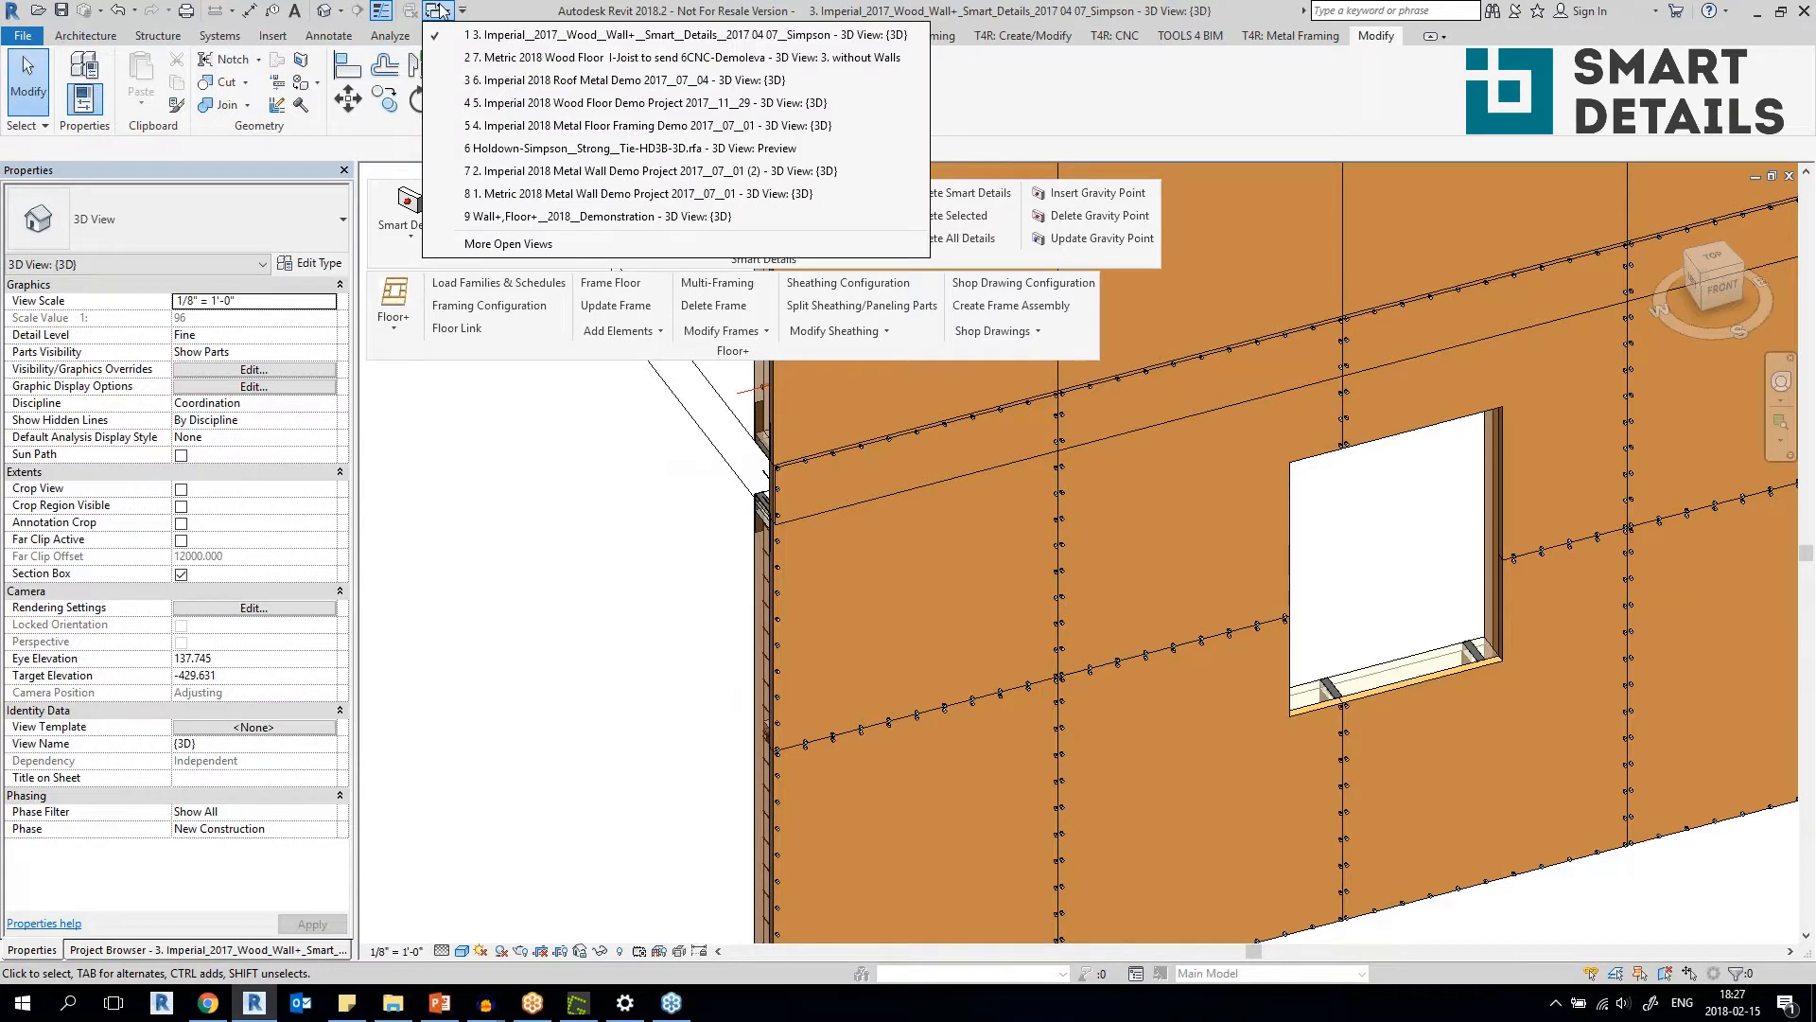
left_click(508, 243)
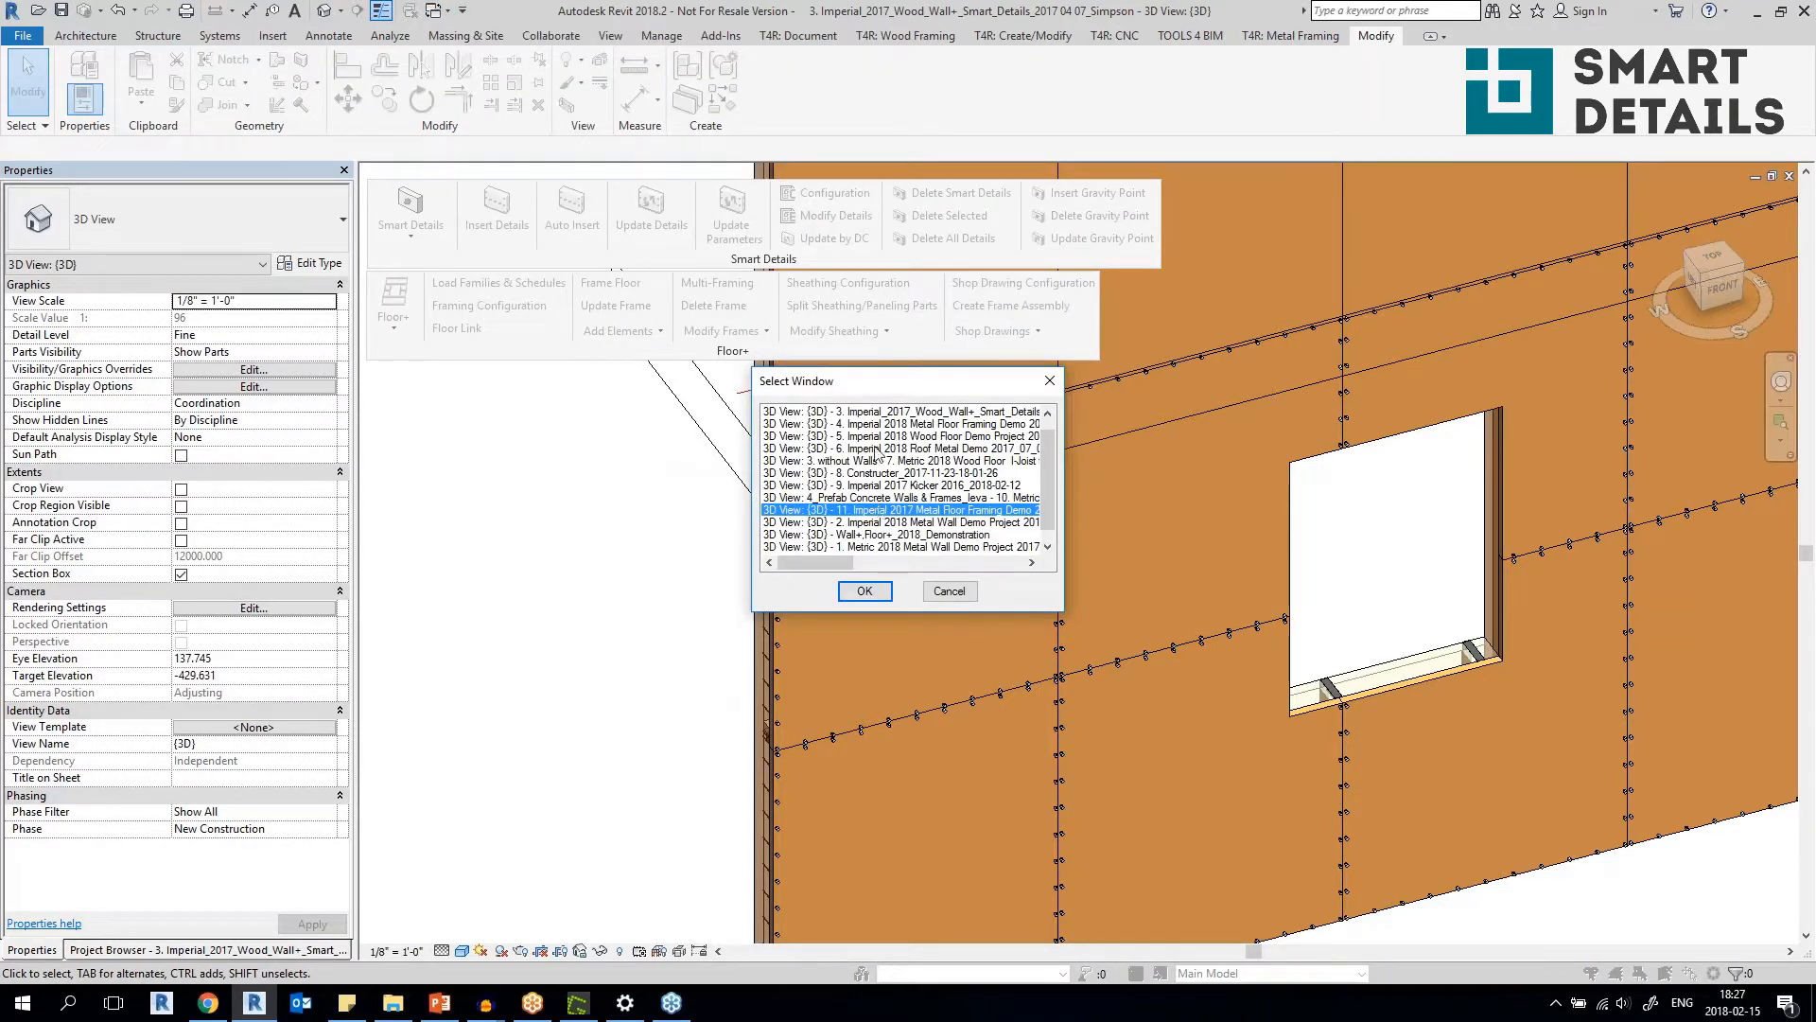
left_click(844, 500)
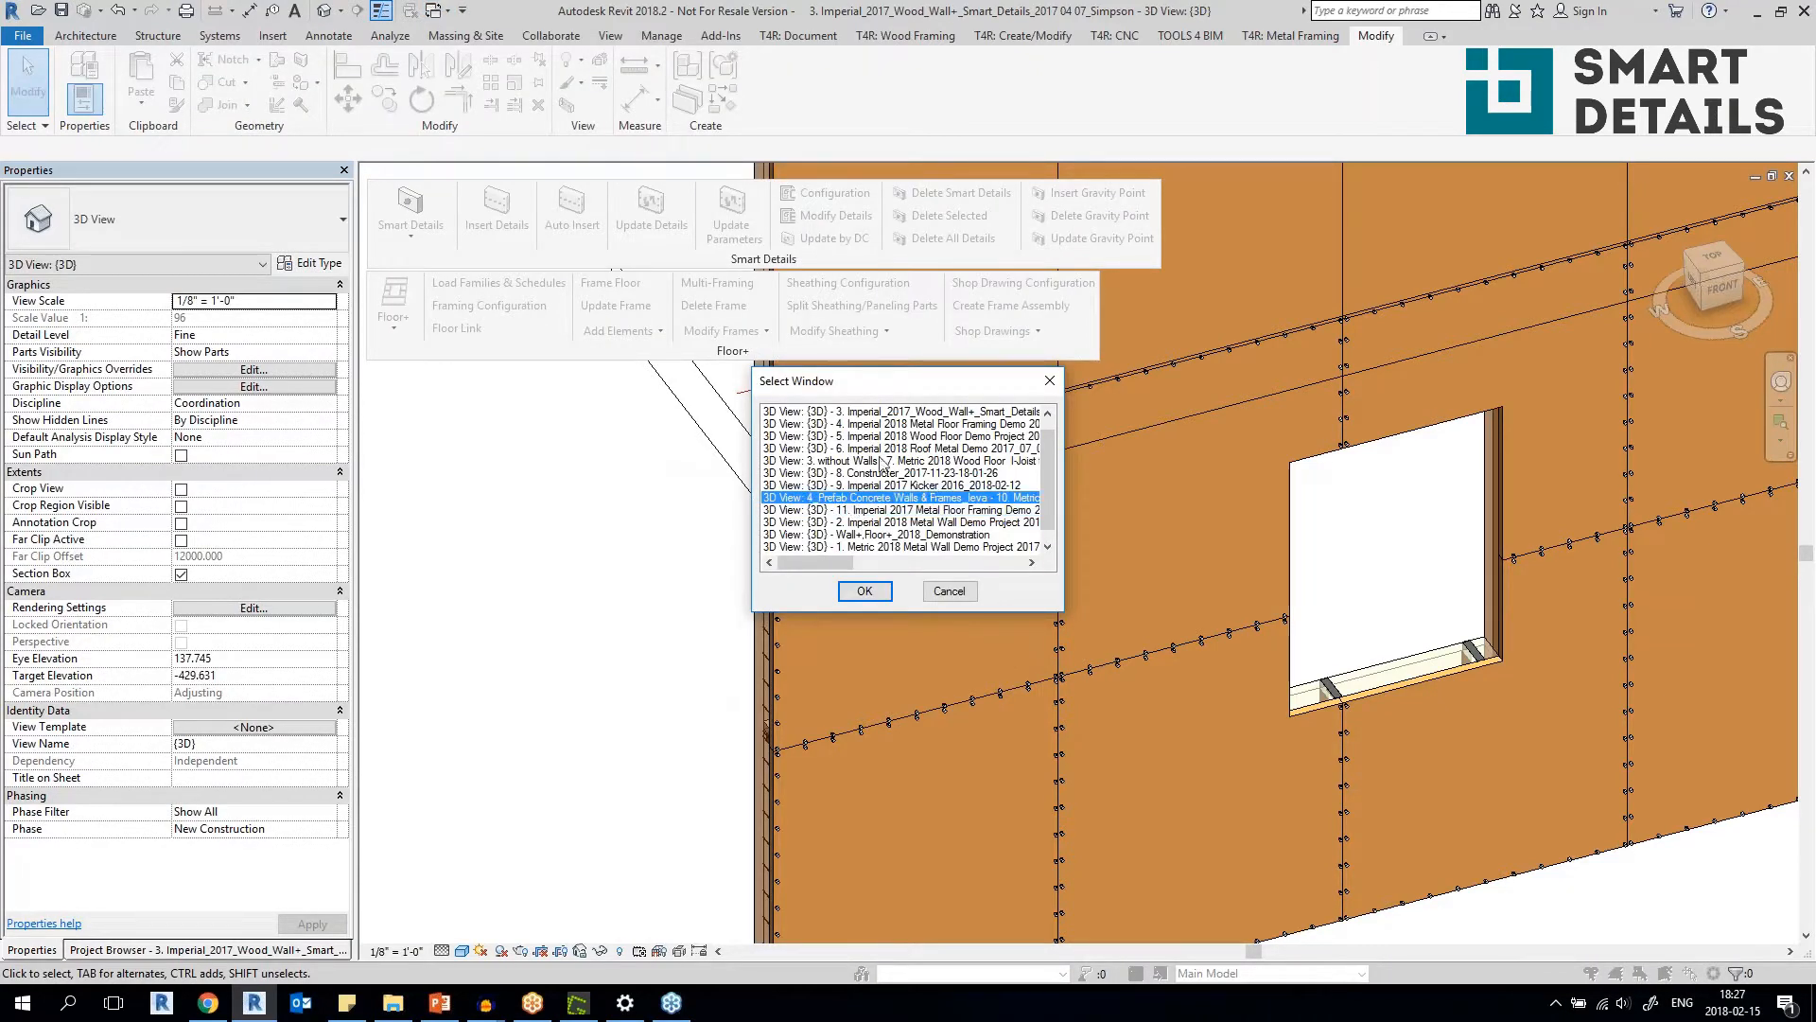
left_click(847, 425)
left_click(875, 590)
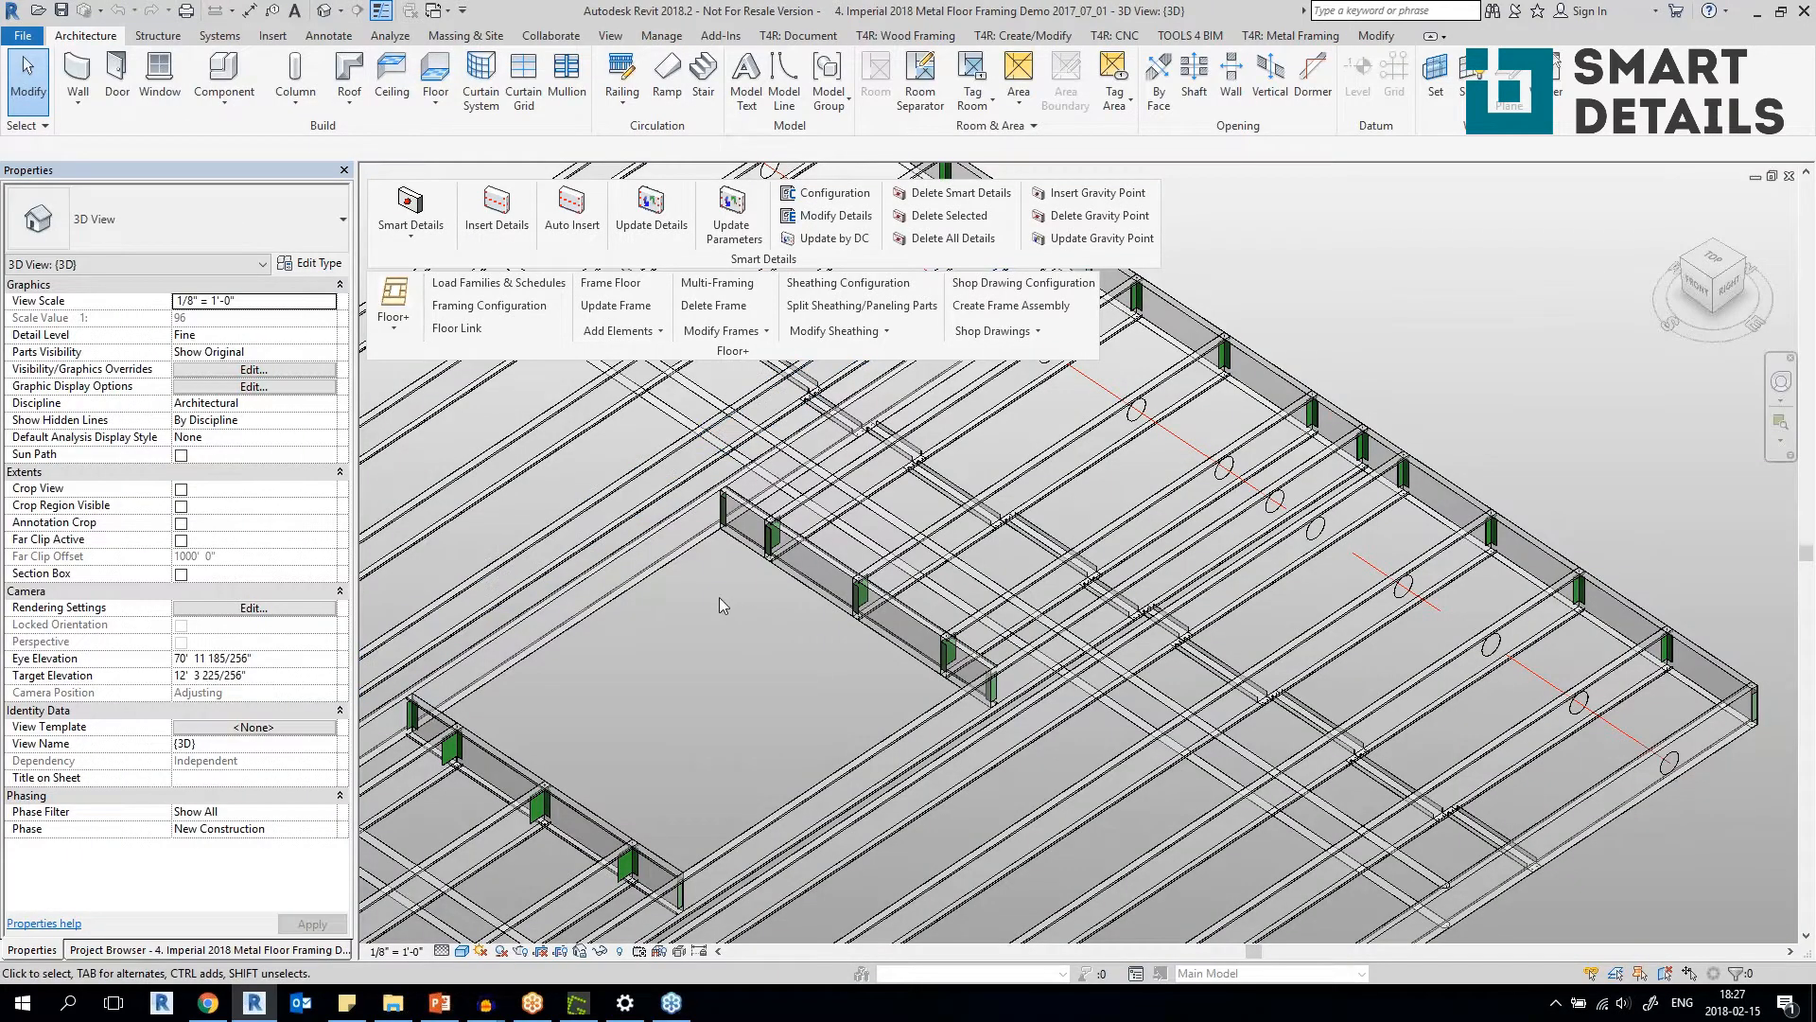
left_click(442, 13)
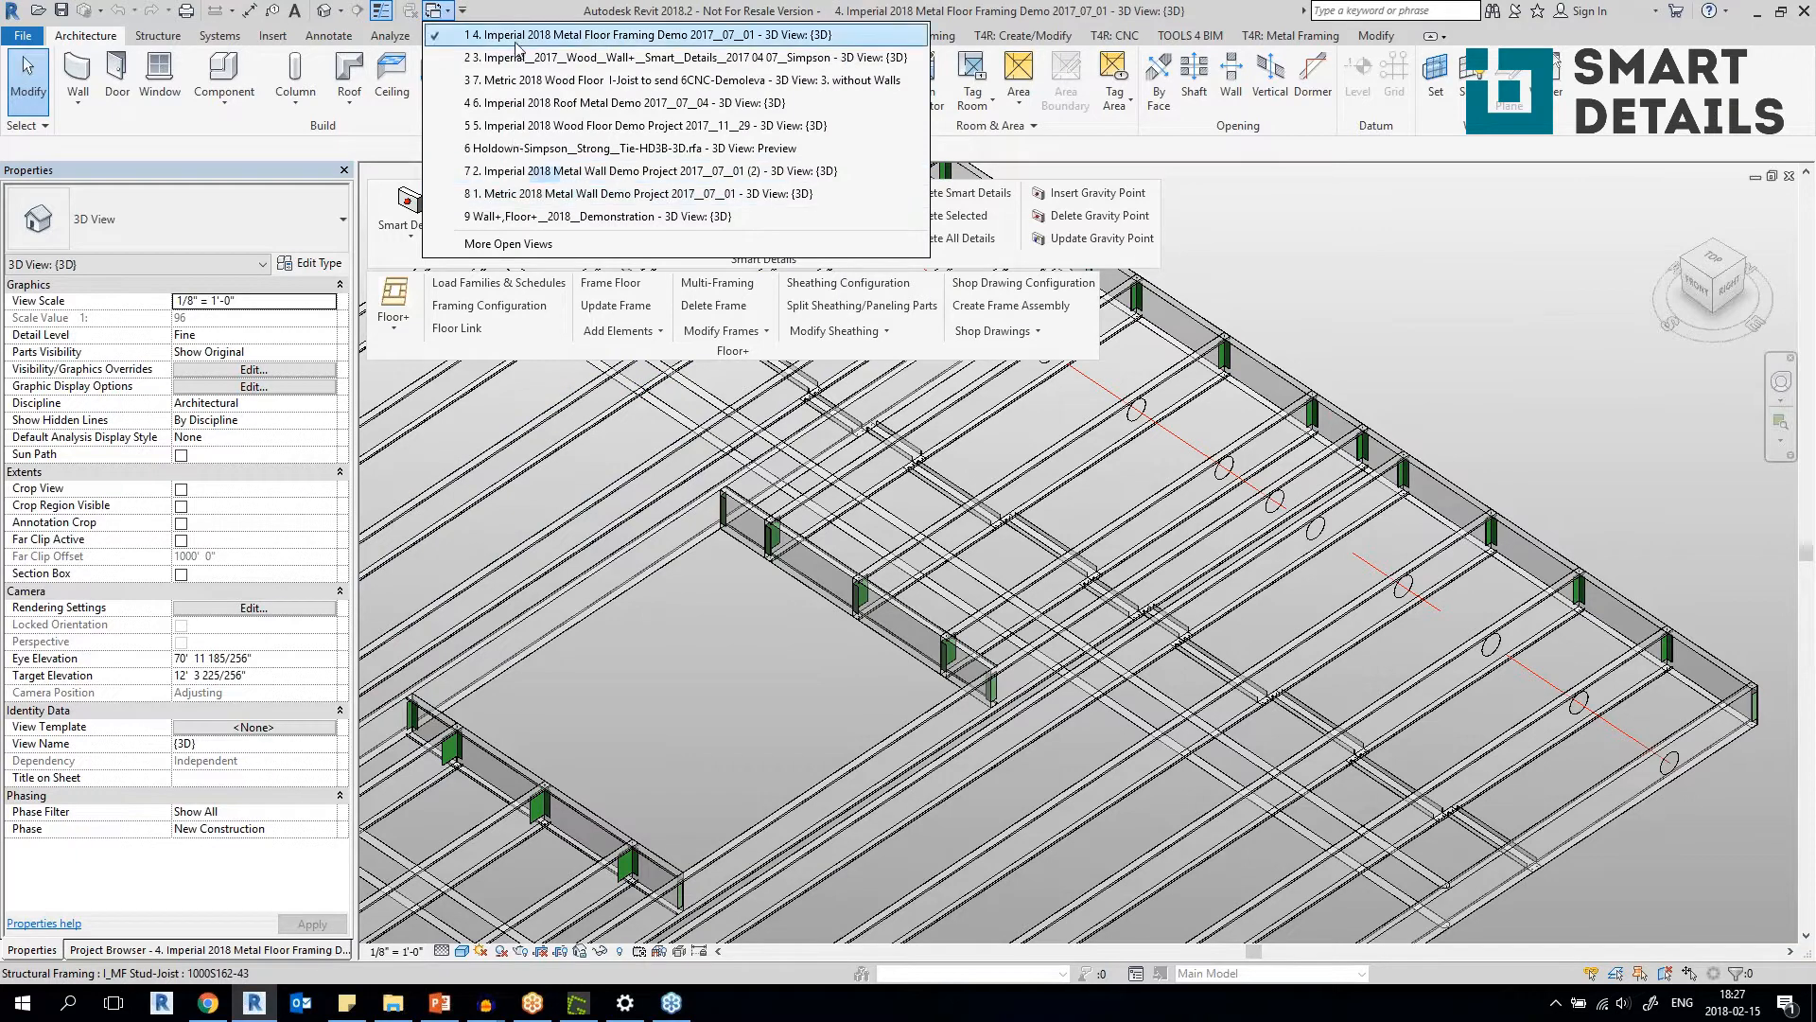
left_click(511, 244)
left_click(871, 472)
left_click(864, 590)
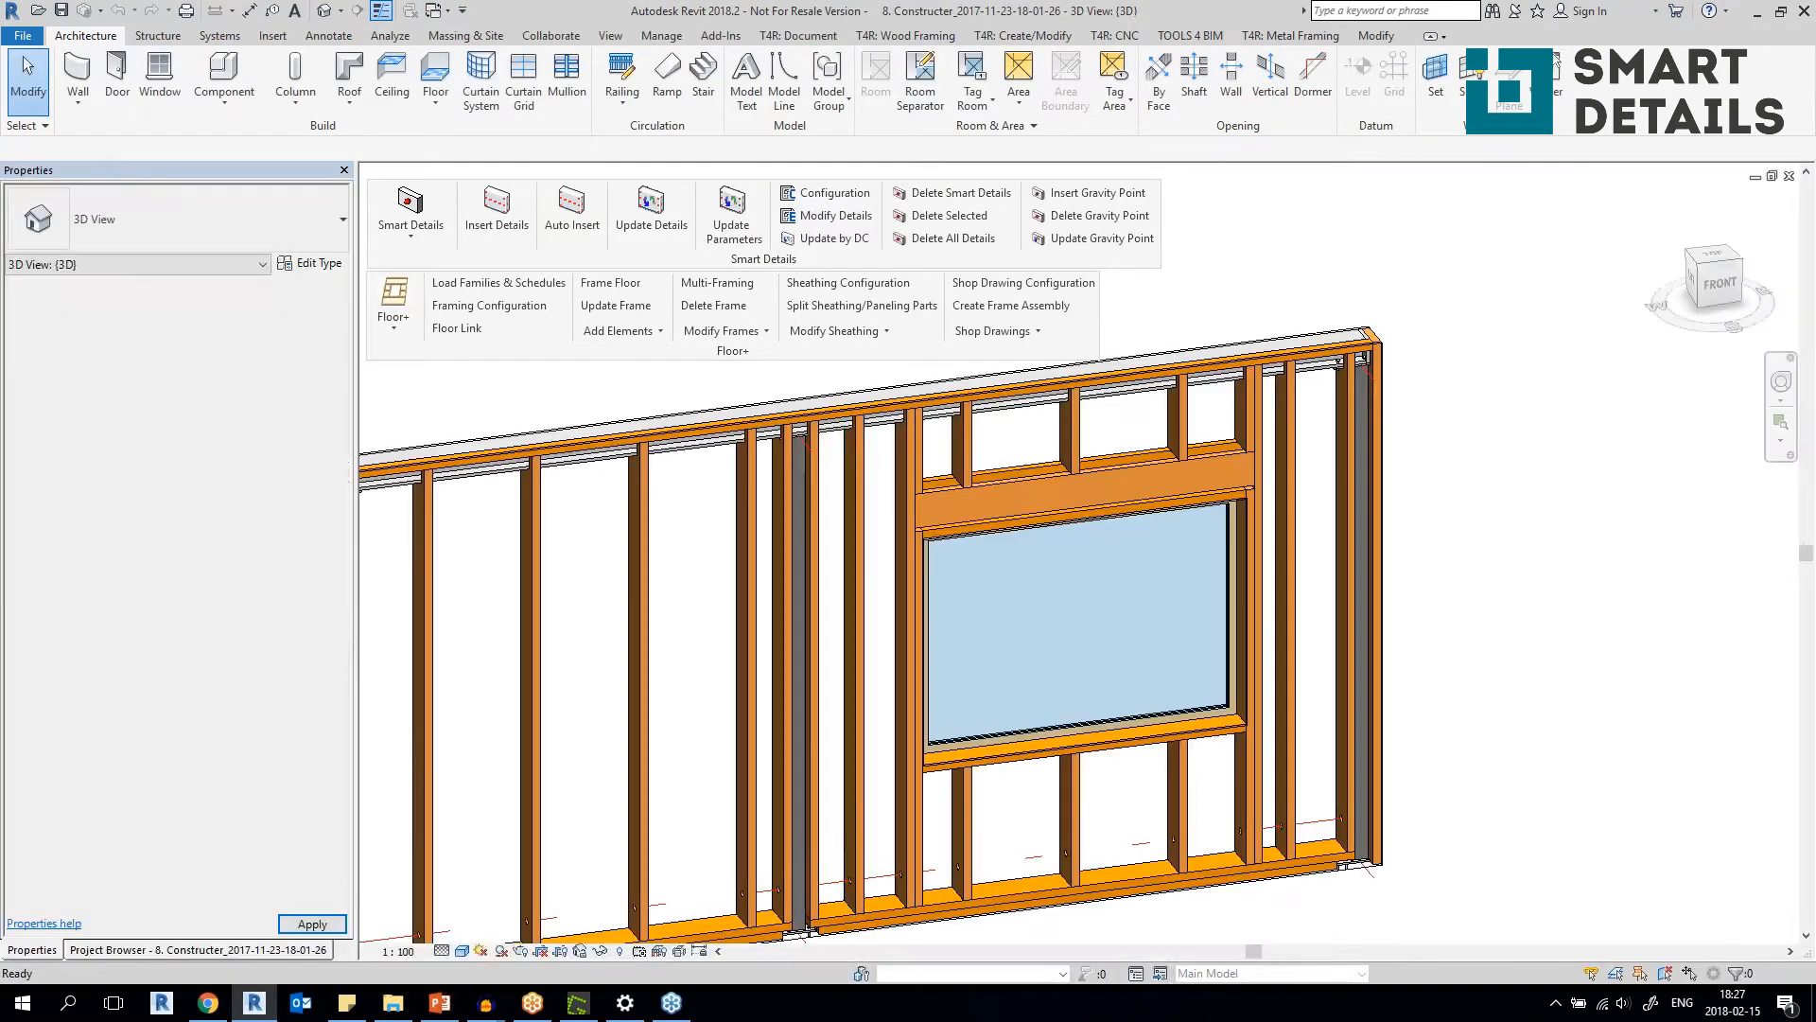
scroll(823, 677, "down", 2)
middle_click_drag(823, 676, 754, 602)
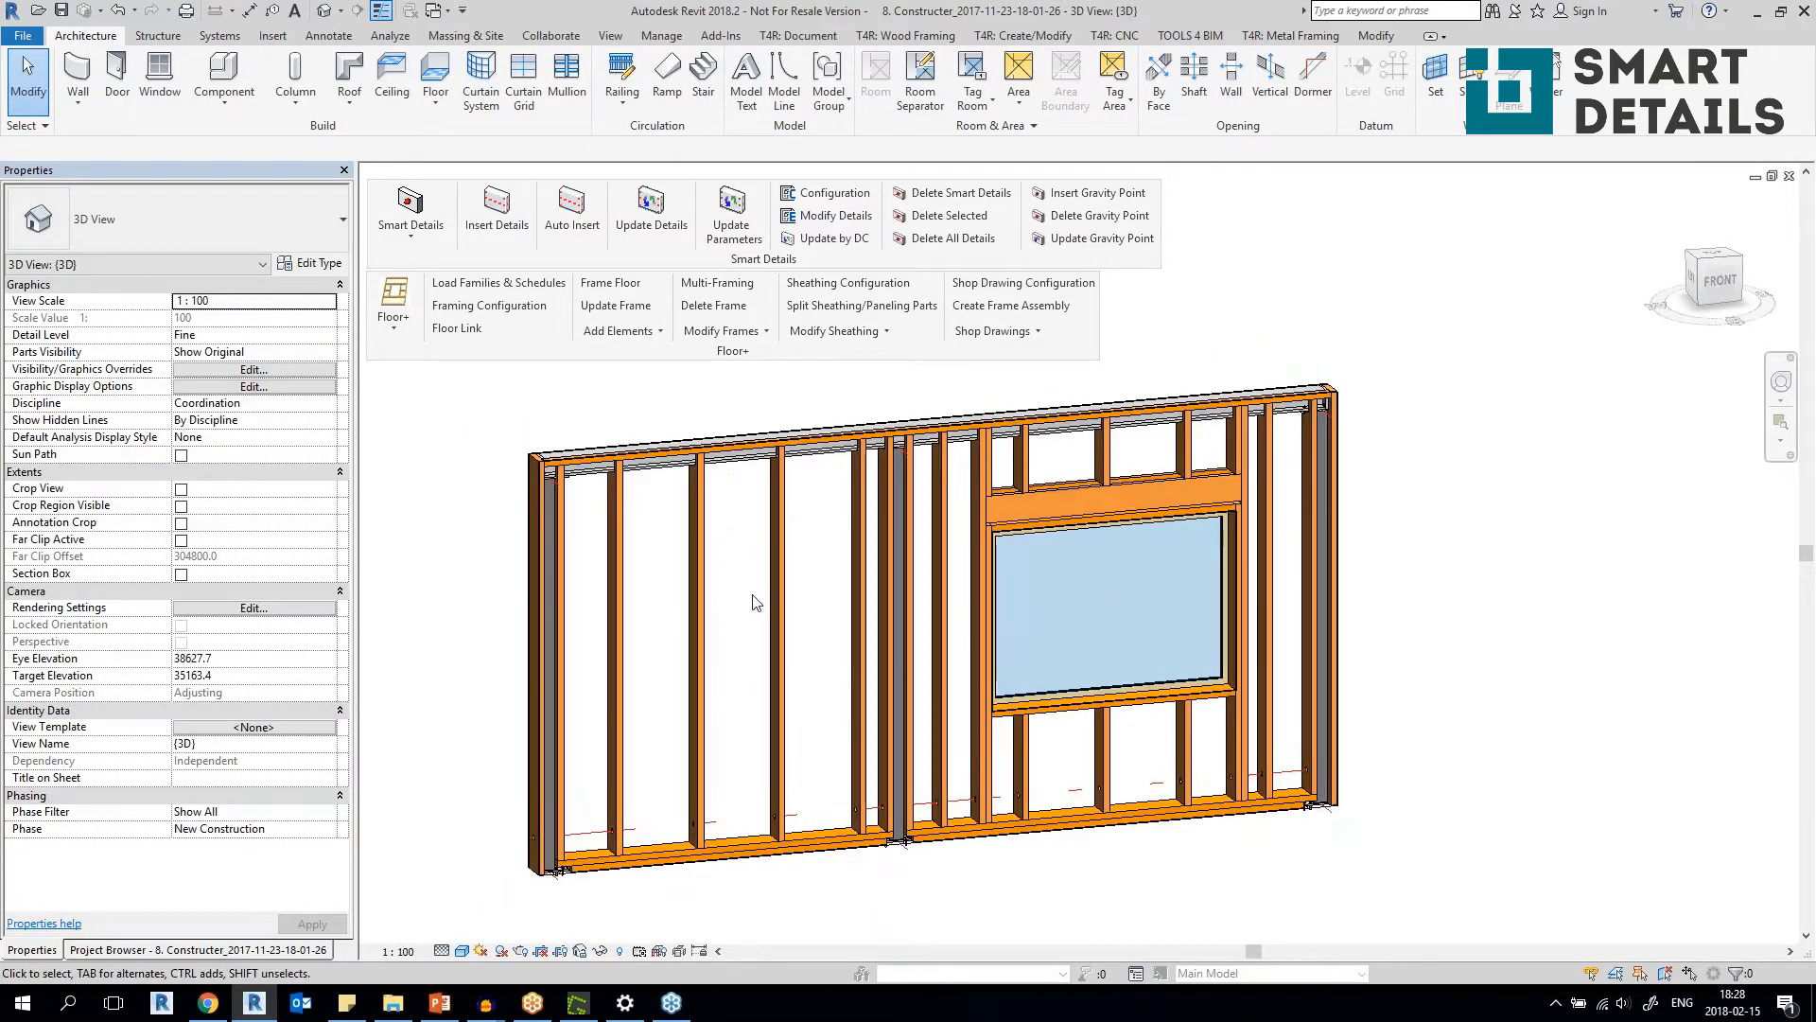
Inspect the hollow steel stud beside the window and its connection at the wall's bottom plate.
scroll(899, 832, "up", 3)
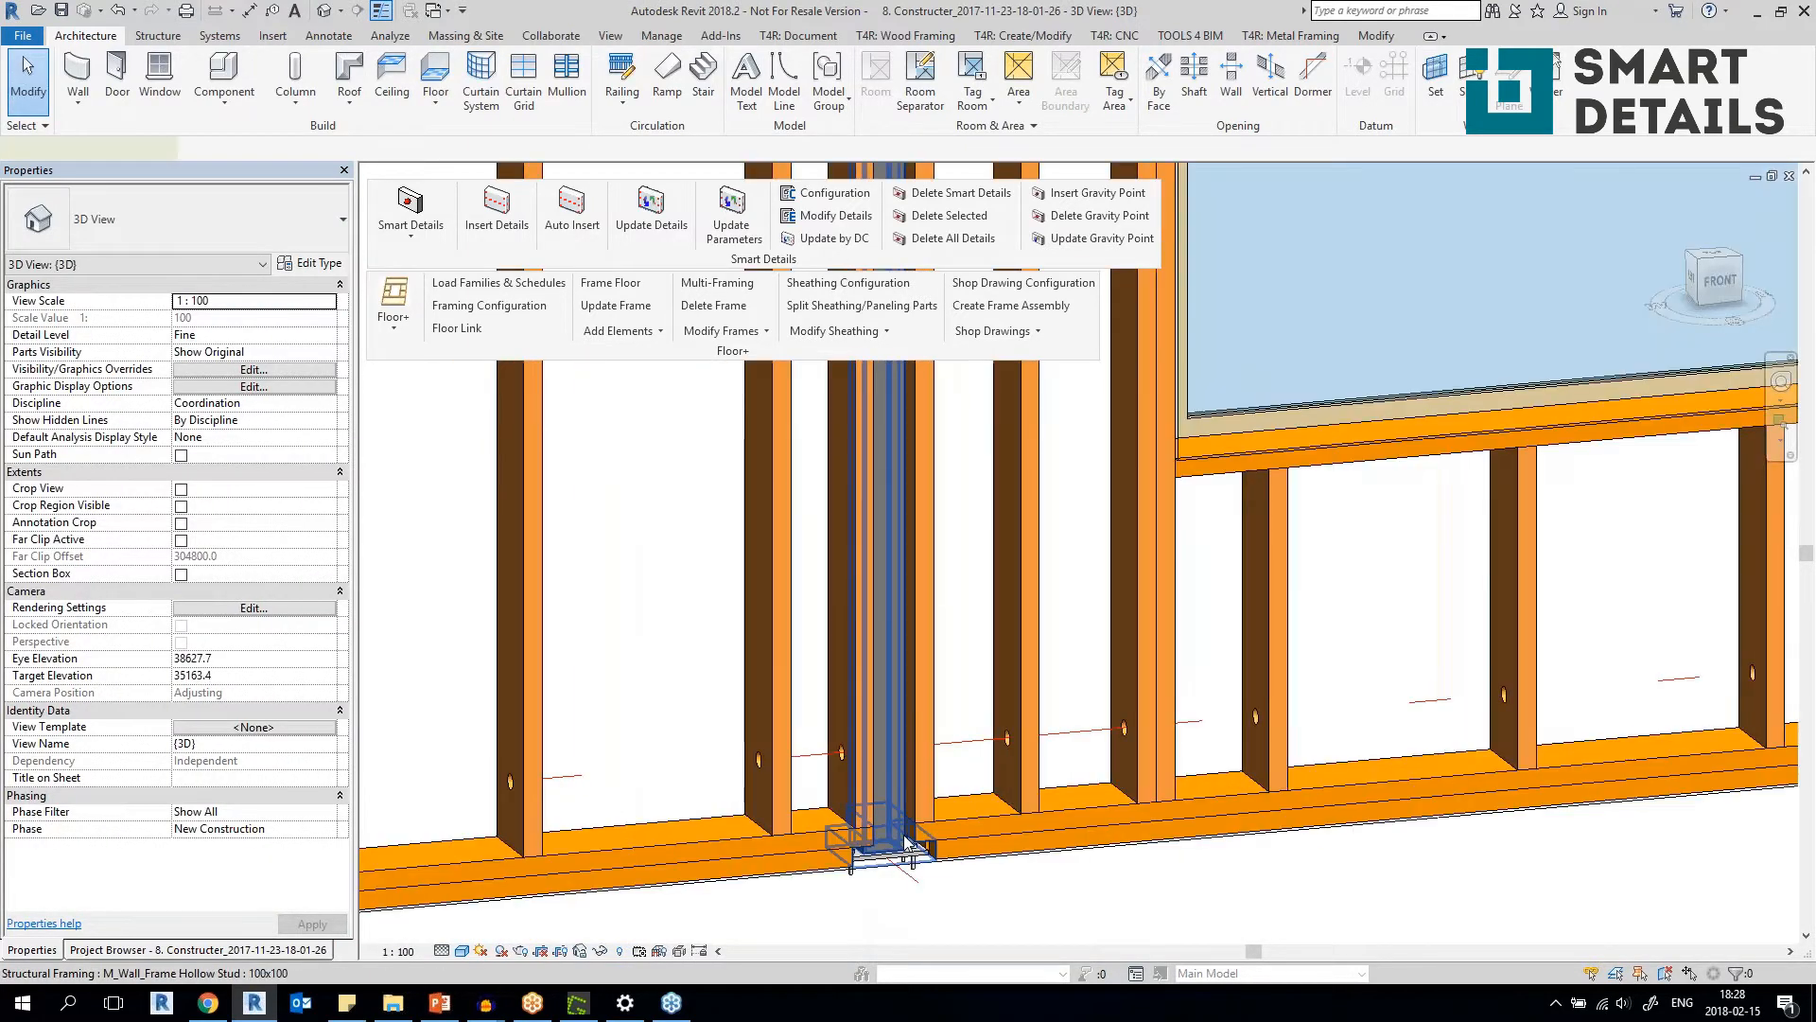
left_click(903, 821)
middle_click_drag(903, 821, 871, 896, "shift")
left_click(1006, 819)
scroll(871, 902, "up", 3)
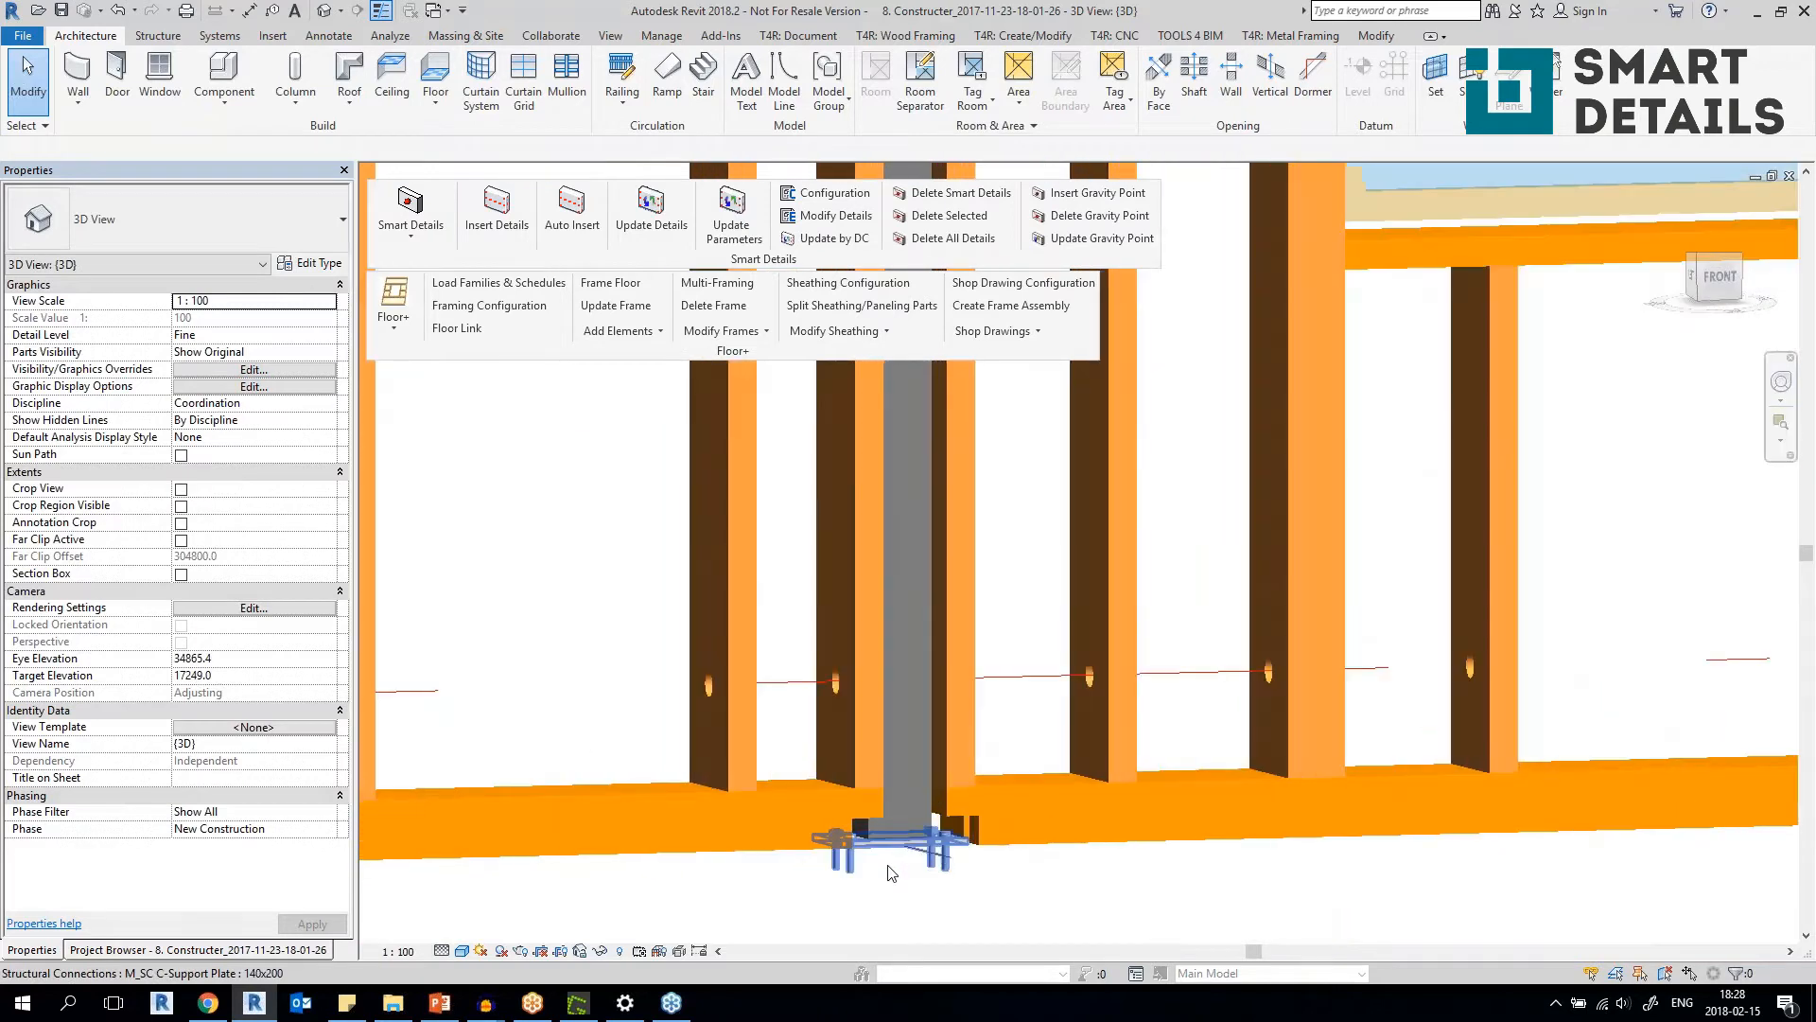
left_click(932, 819)
scroll(925, 814, "down", 4)
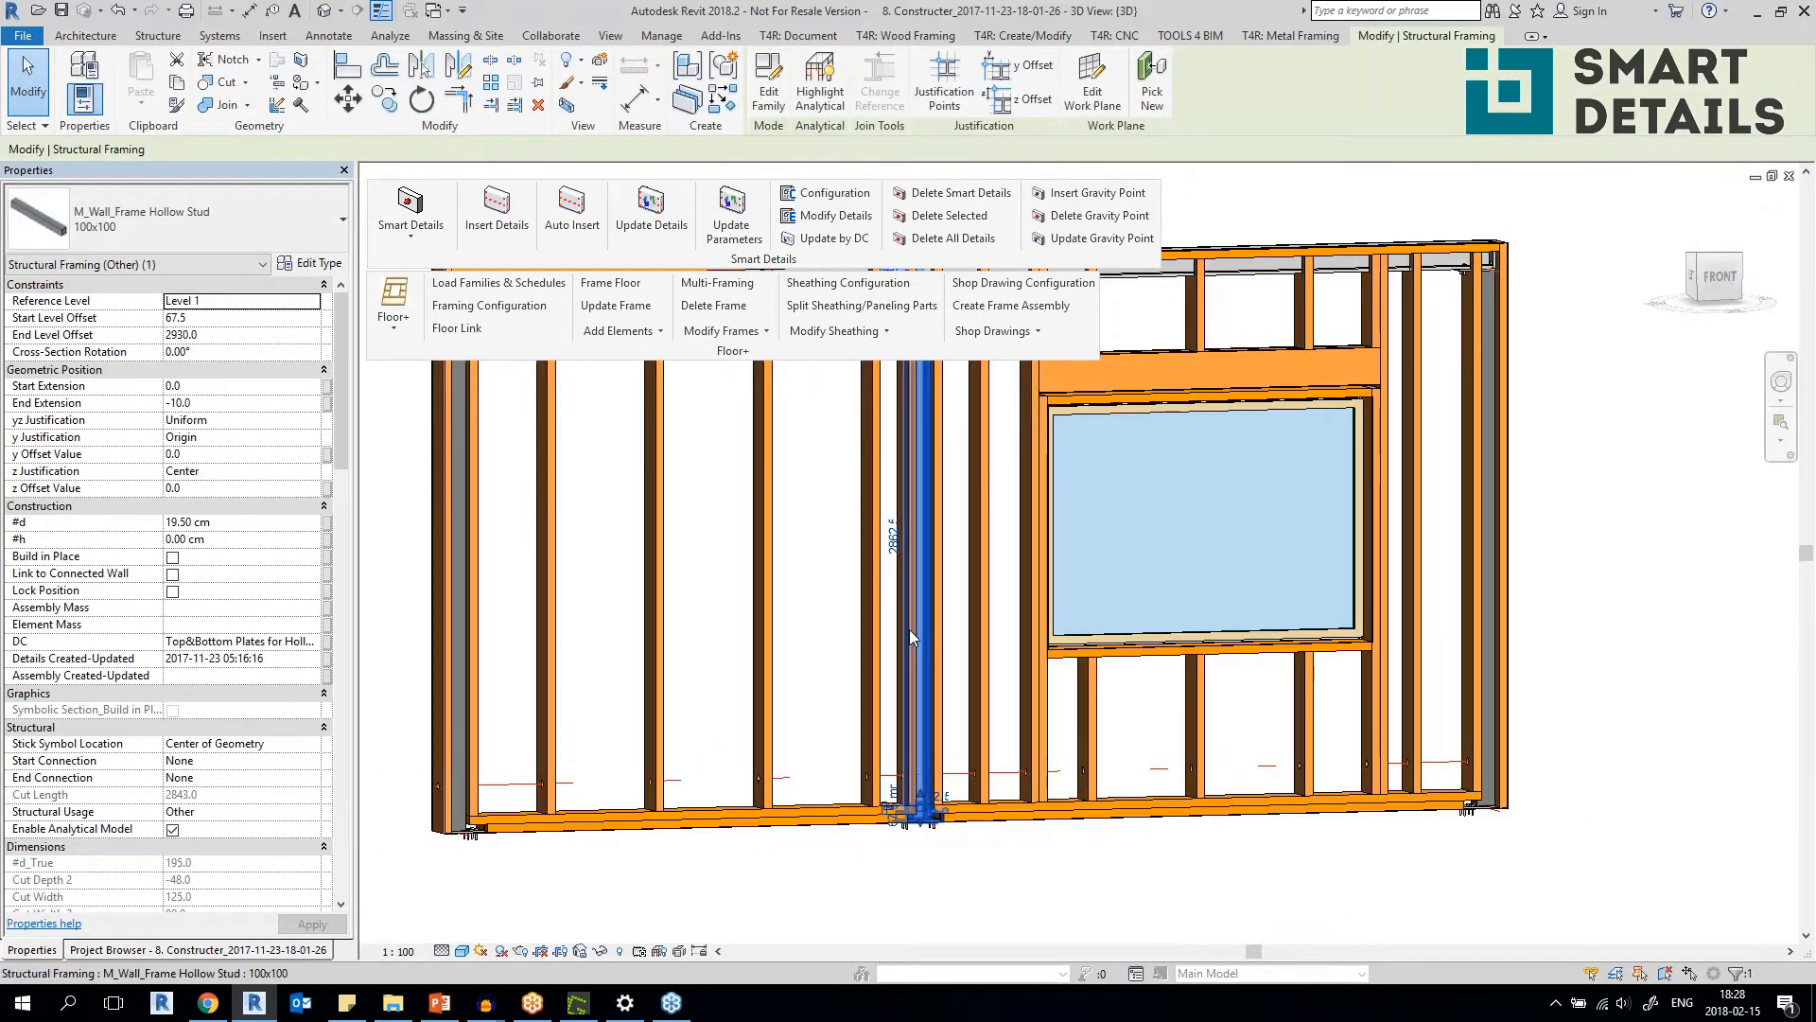
key("Escape")
Select the C-Support Plate at the foot of the middle hollow stud and examine it from below.
scroll(932, 833, "up", 3)
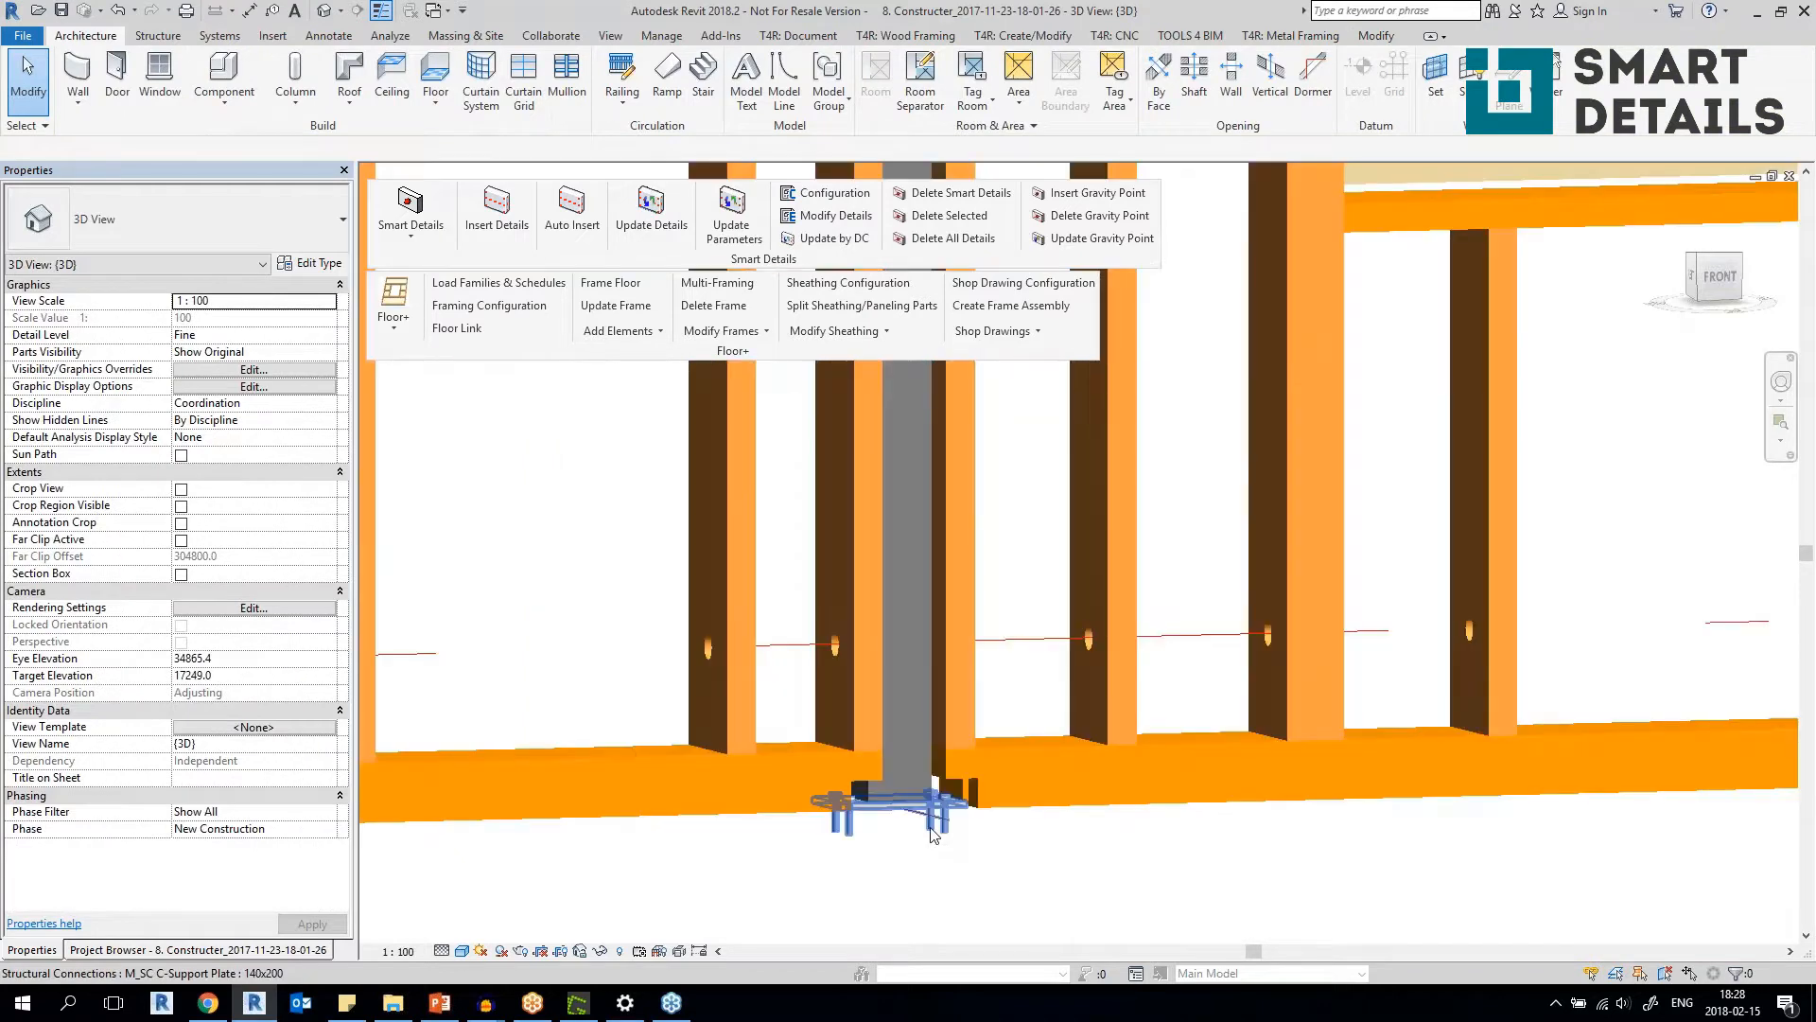
left_click(932, 831)
middle_click_drag(932, 830, 955, 695, "shift")
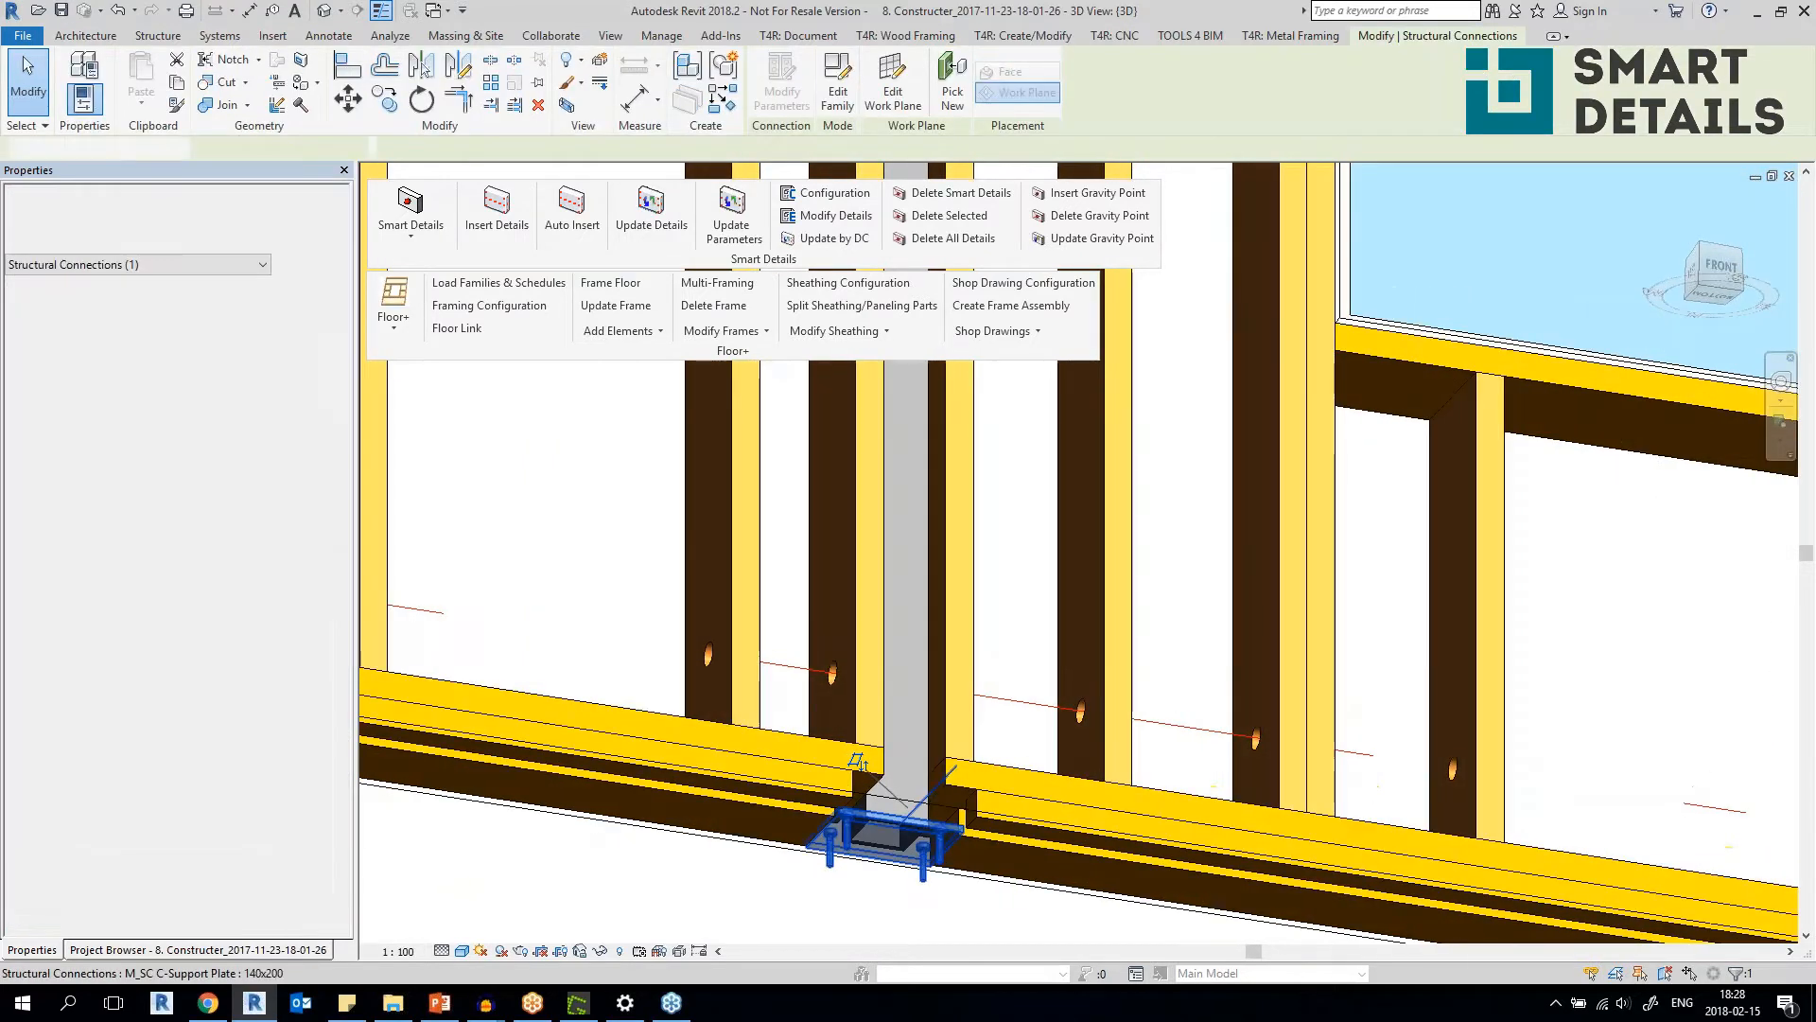
scroll(955, 695, "up", 3)
scroll(805, 670, "down", 10)
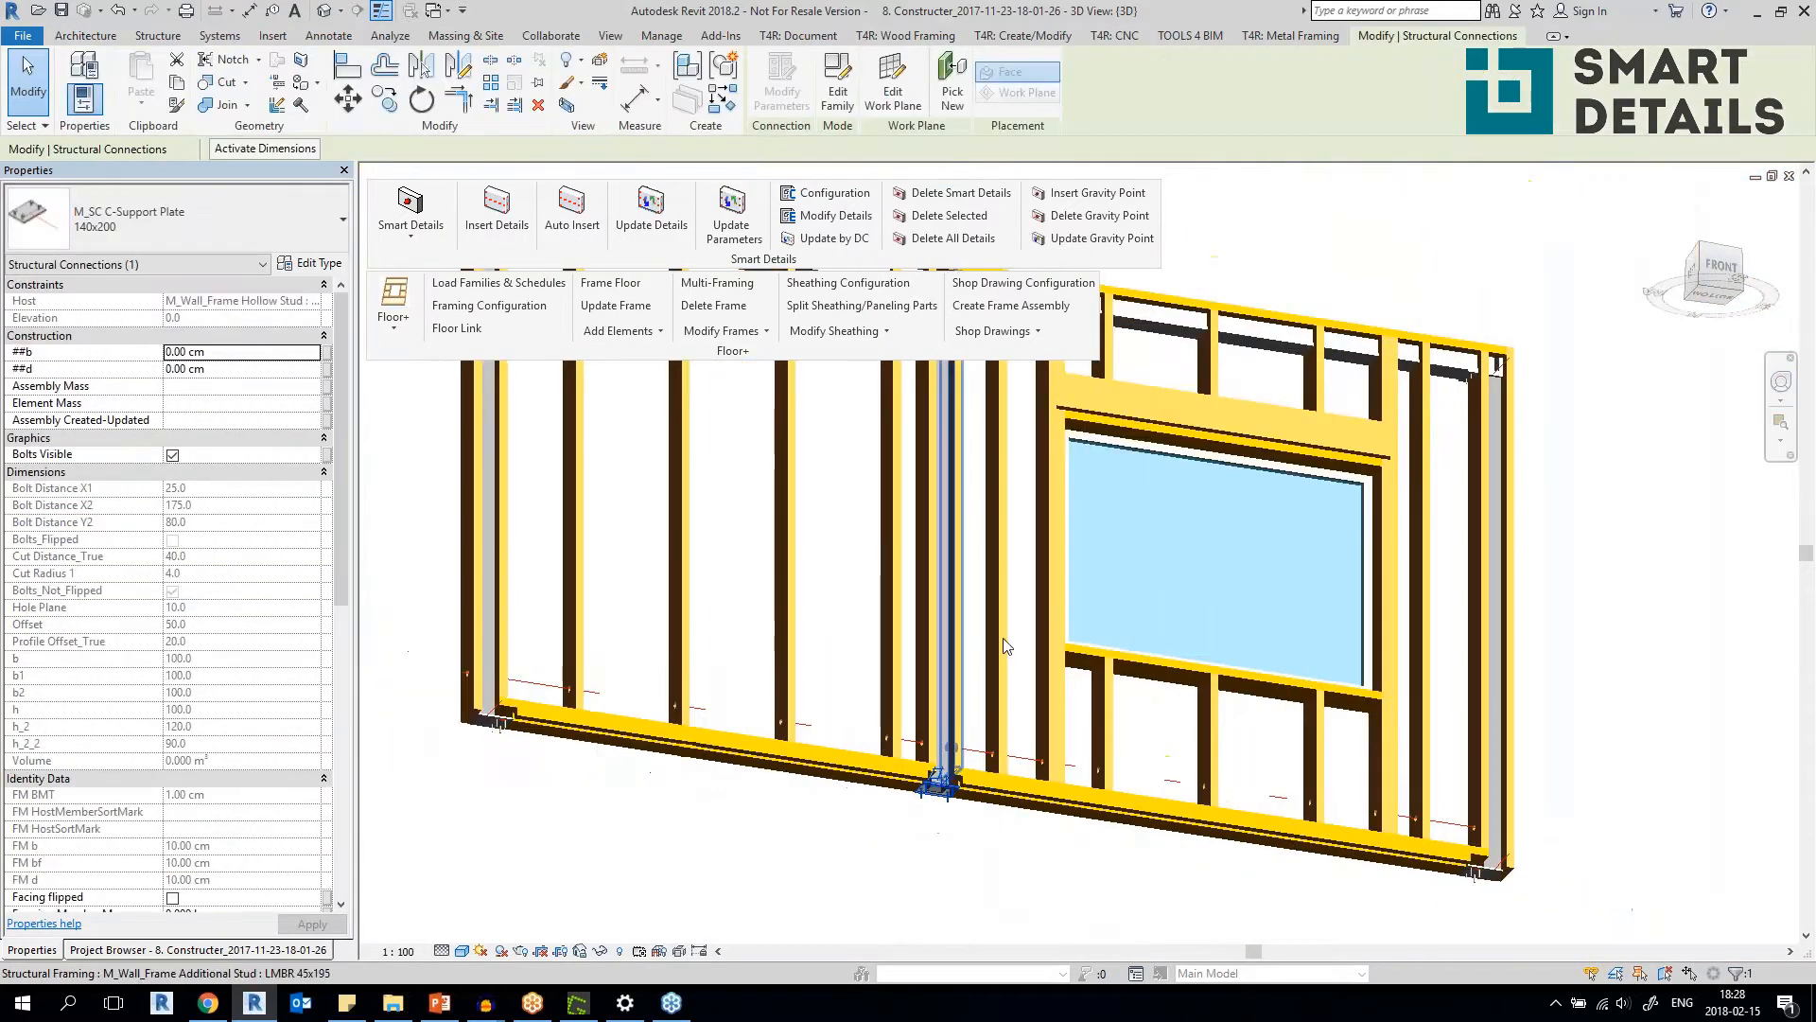
Select the middle hollow stud together with the support plates at its upper and lower ends.
scroll(939, 648, "up", 8)
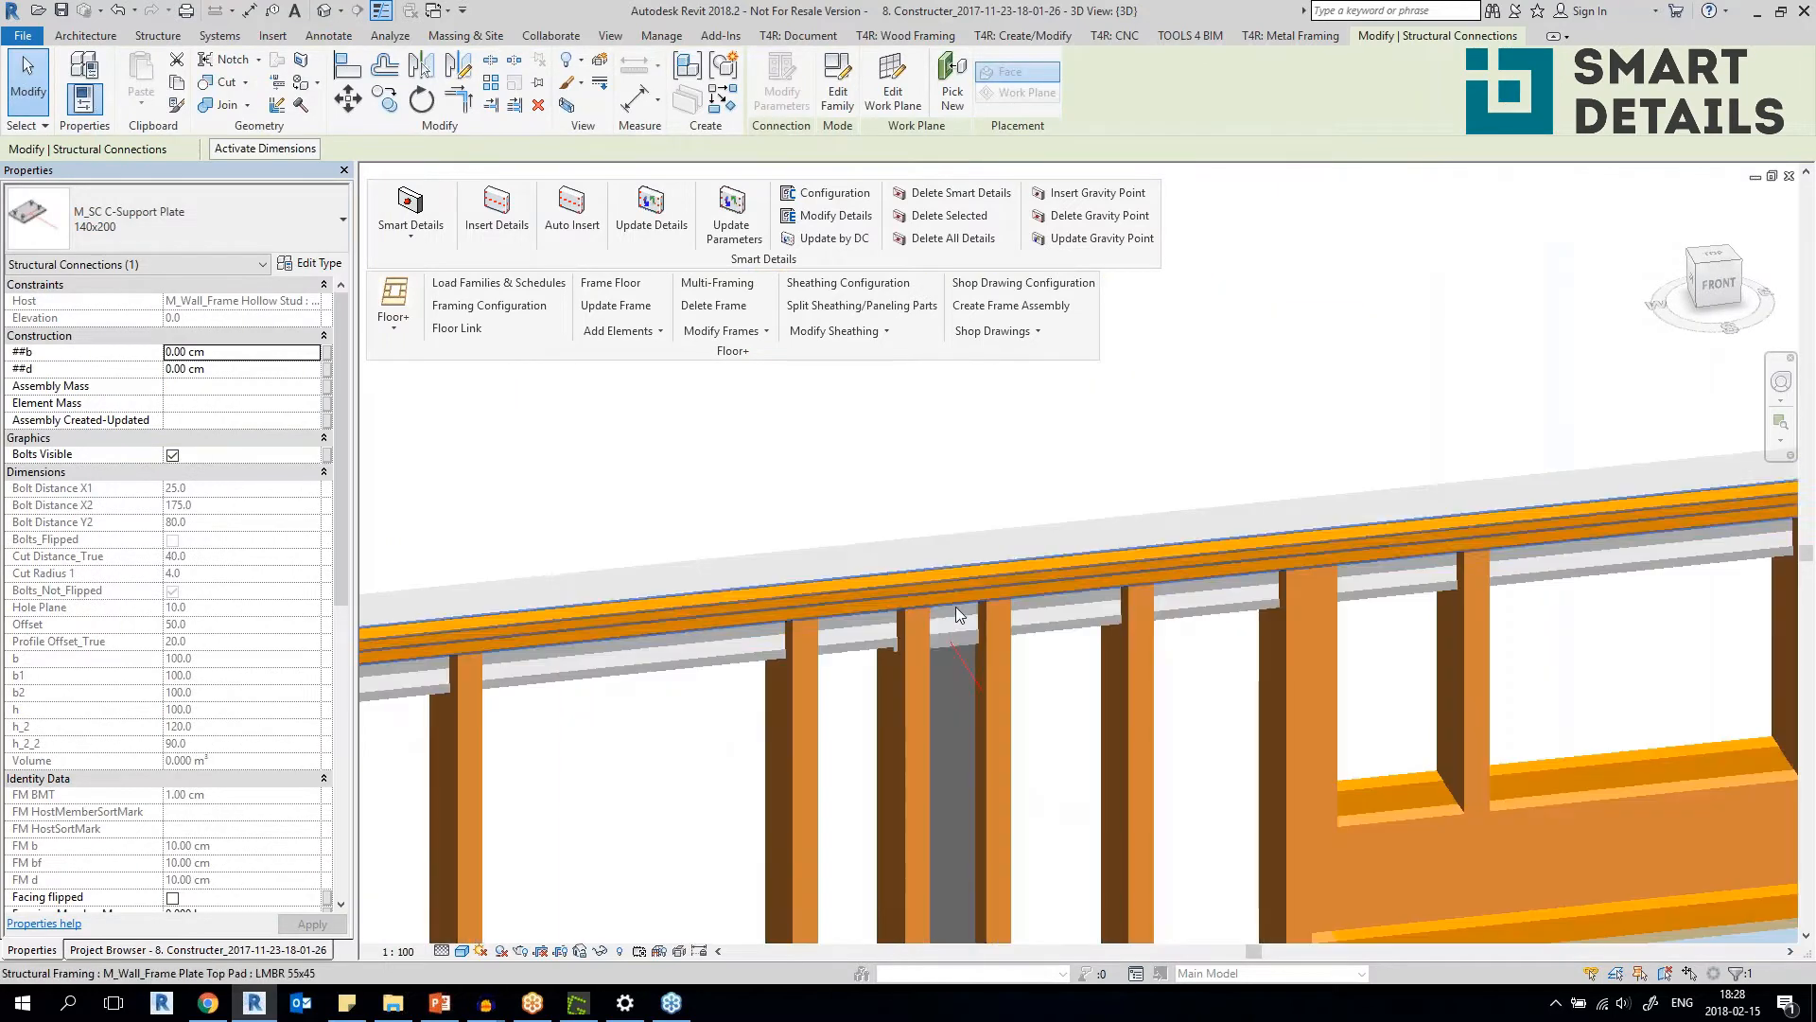
left_click(911, 635)
scroll(1018, 706, "down", 5)
middle_click_drag(1019, 705, 998, 265)
middle_click_drag(1035, 918, 1073, 670)
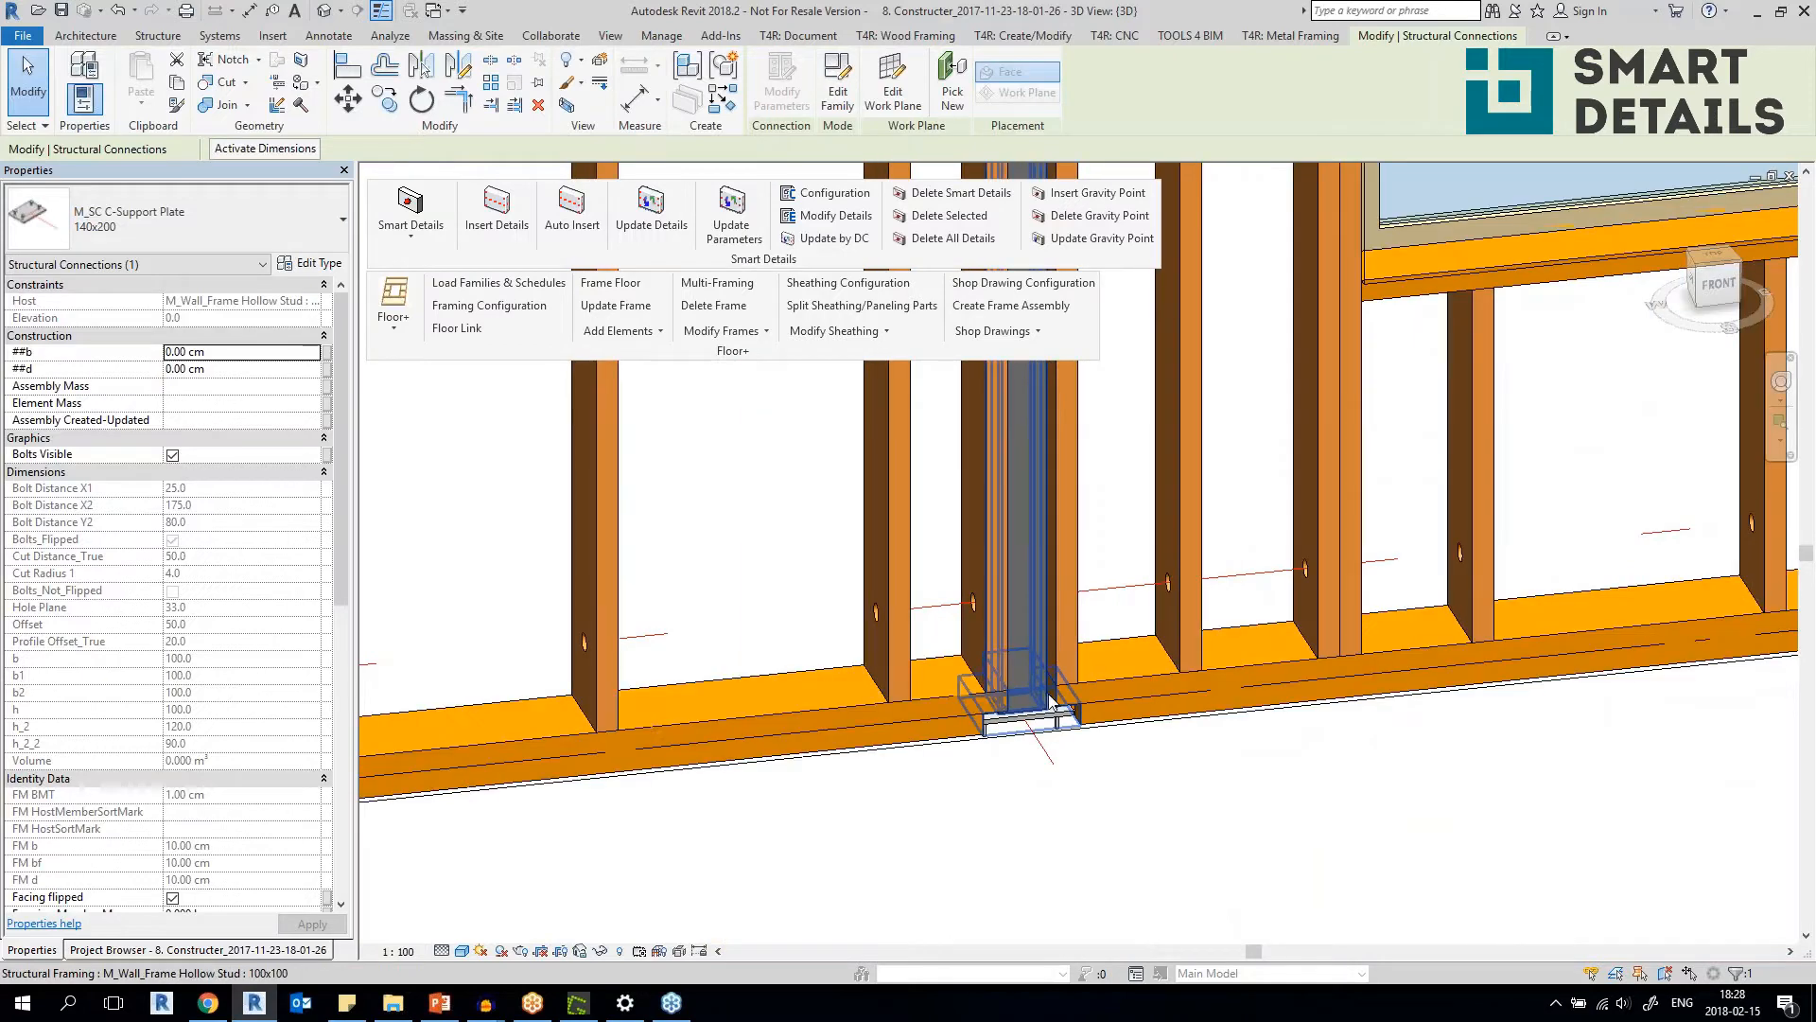
left_click(1048, 688, "ctrl")
scroll(1048, 688, "up", 4)
left_click(1070, 716, "ctrl")
scroll(1072, 711, "down", 4)
Add the hollow stud at the wall's windowless end and both its support plates to the selection.
middle_click_drag(1072, 711, 1379, 722)
scroll(568, 785, "up", 4)
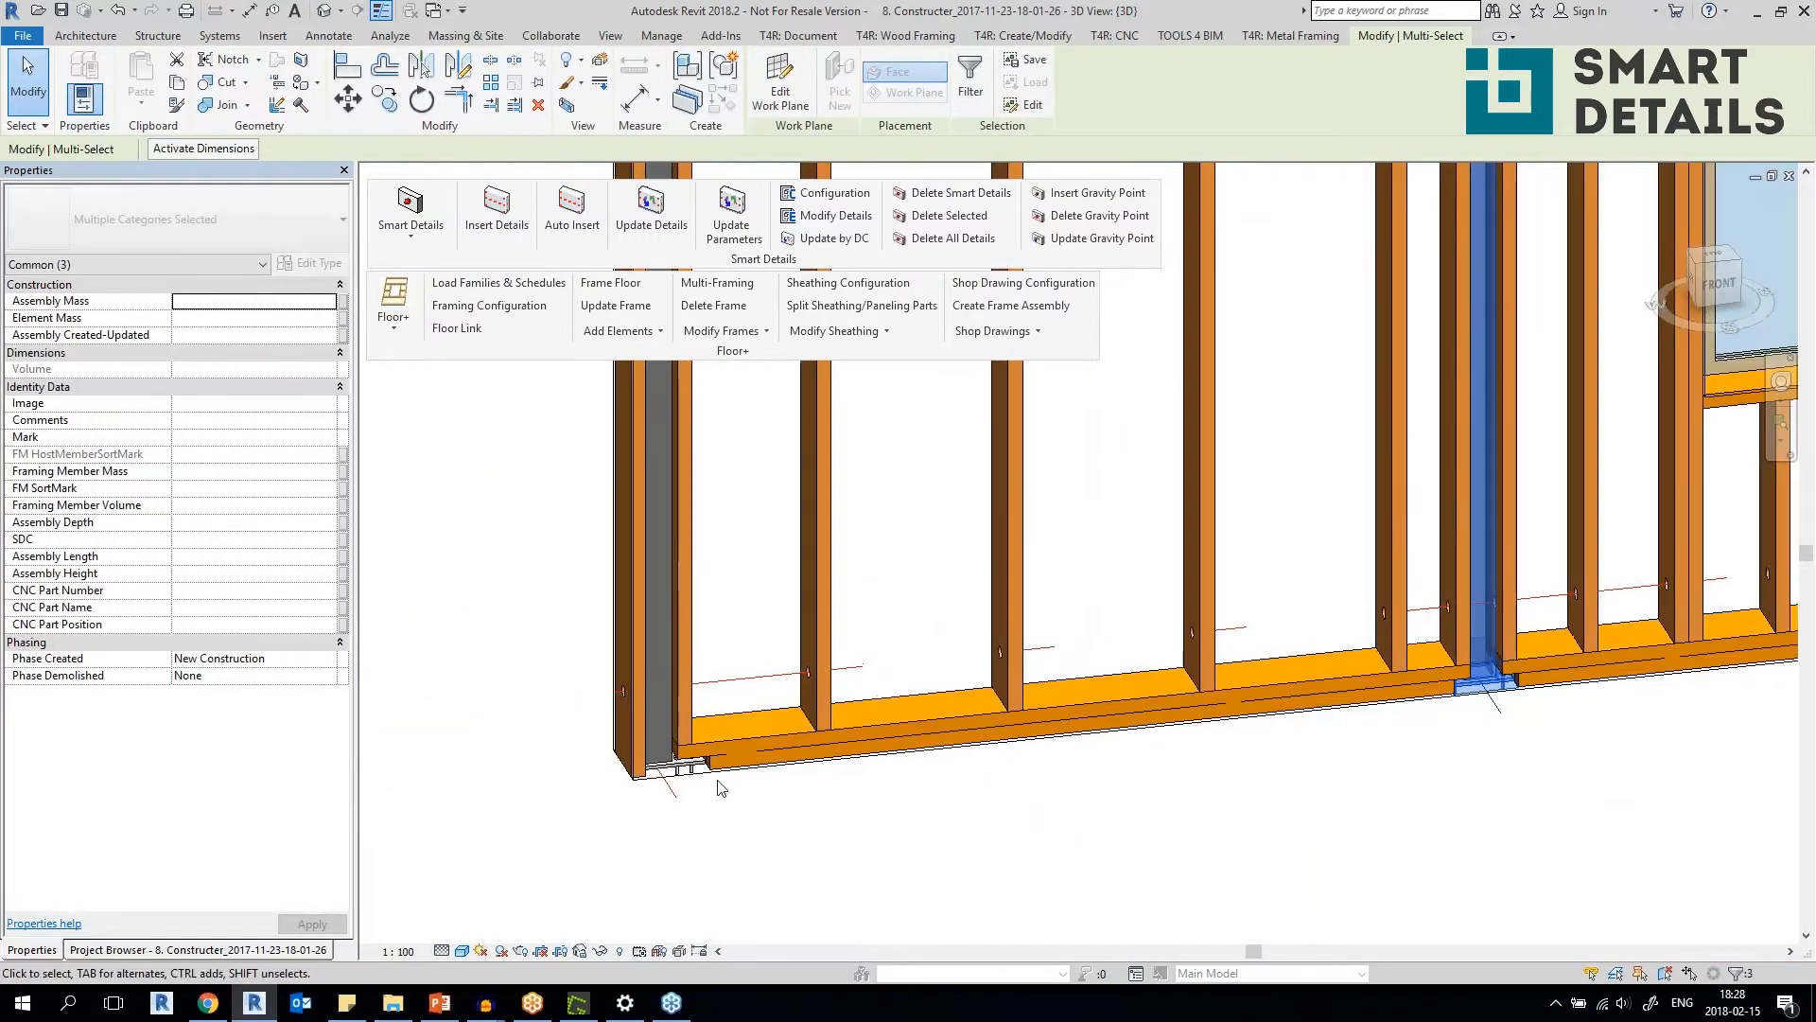
left_click(631, 742, "ctrl")
left_click(626, 700, "ctrl")
scroll(626, 700, "down", 5)
scroll(754, 646, "up", 3)
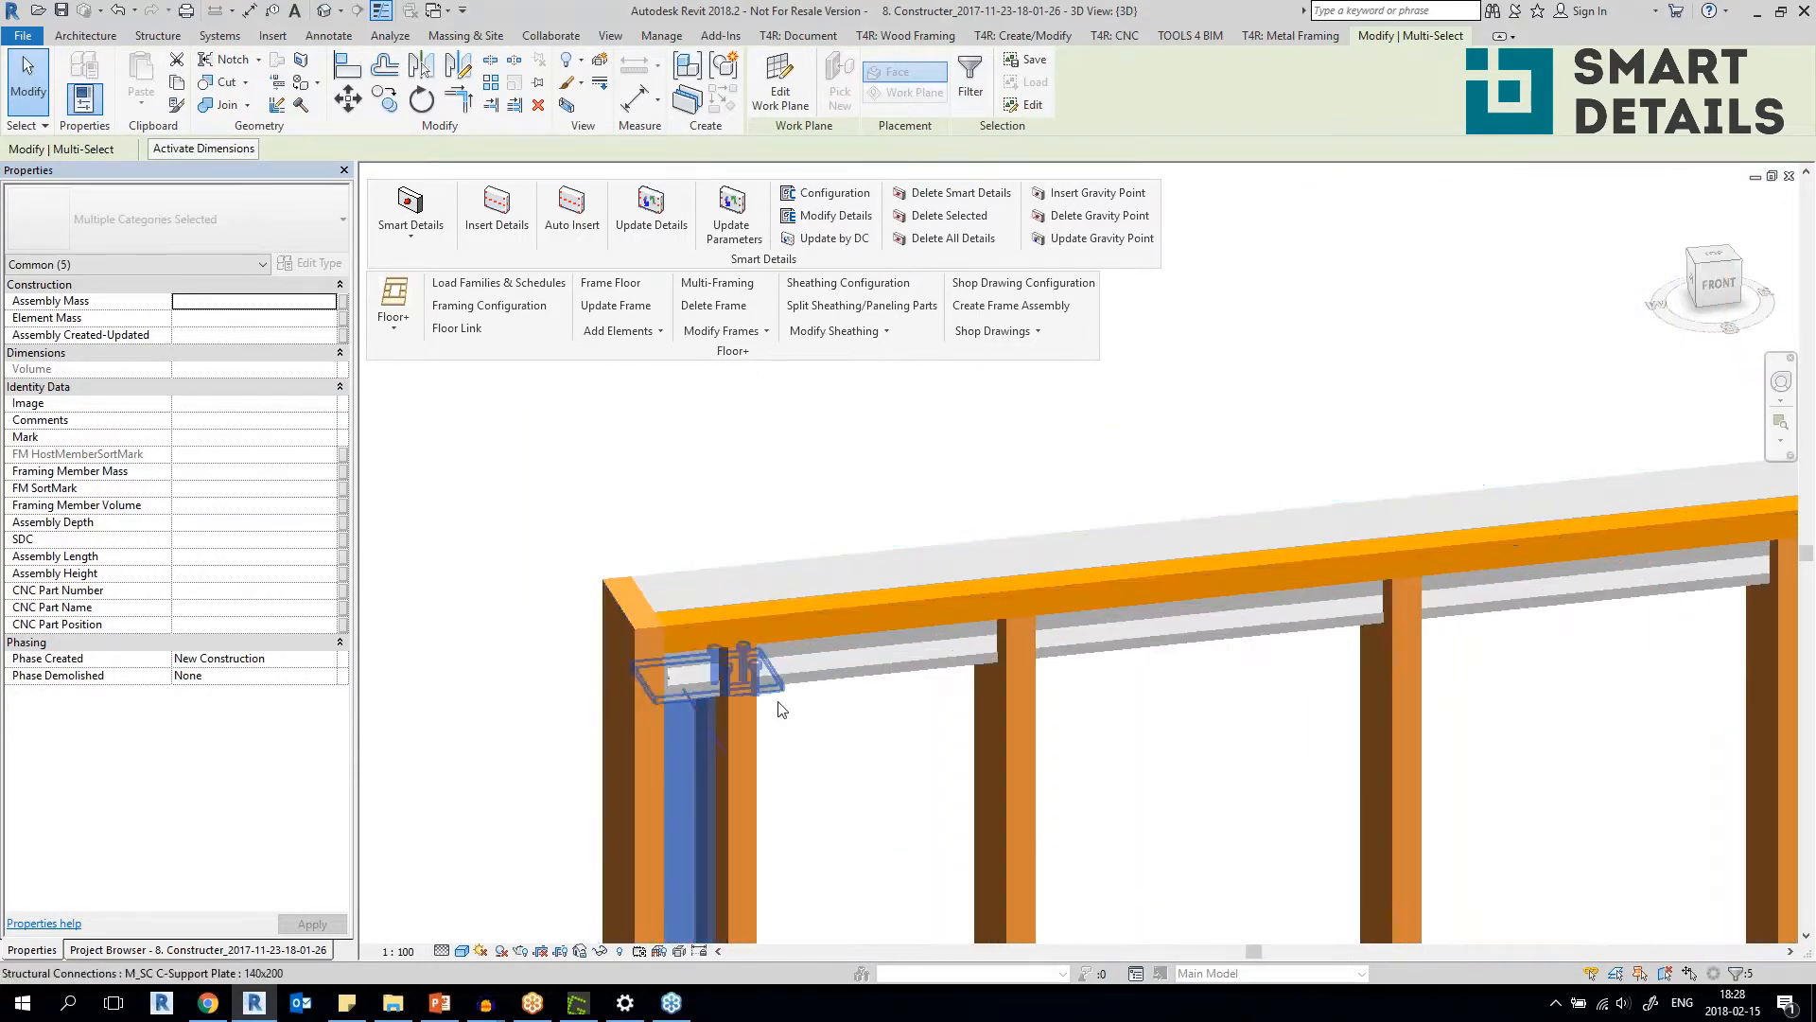
left_click(766, 695, "ctrl")
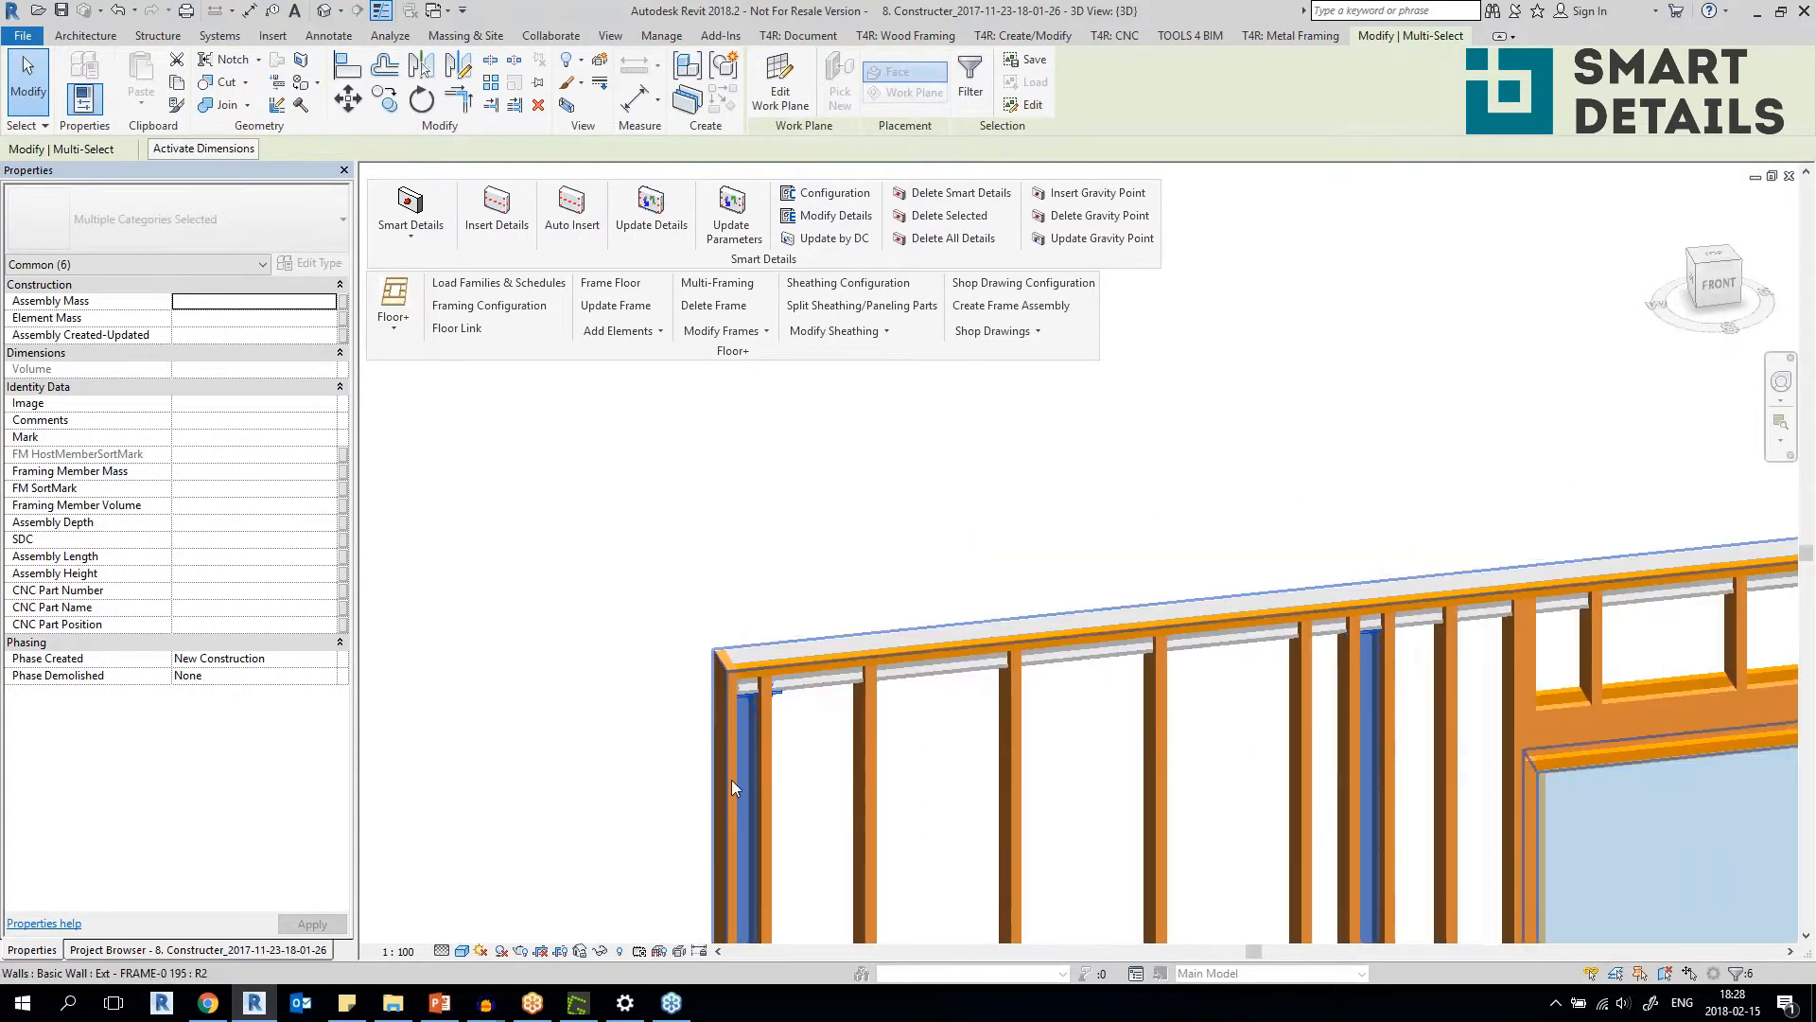
Temporarily isolate the two selected hollow studs and their support plates in the 3D view.
scroll(756, 795, "down", 5)
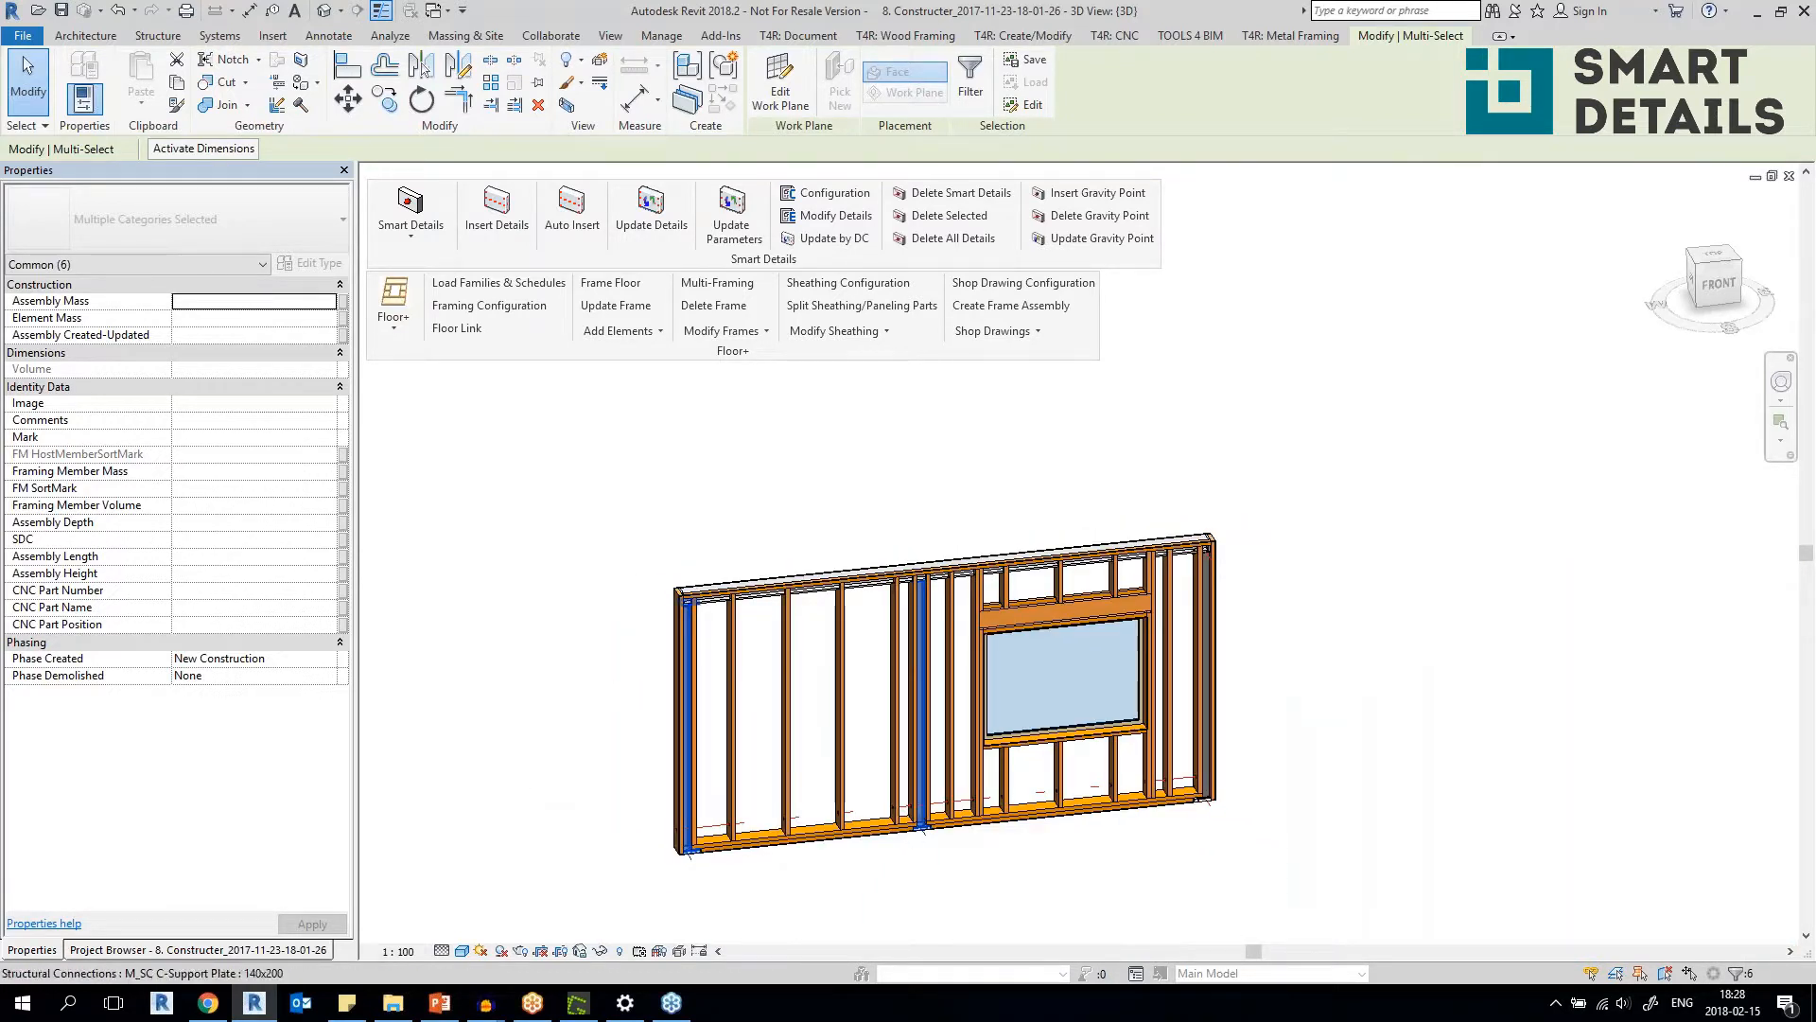
left_click(600, 951)
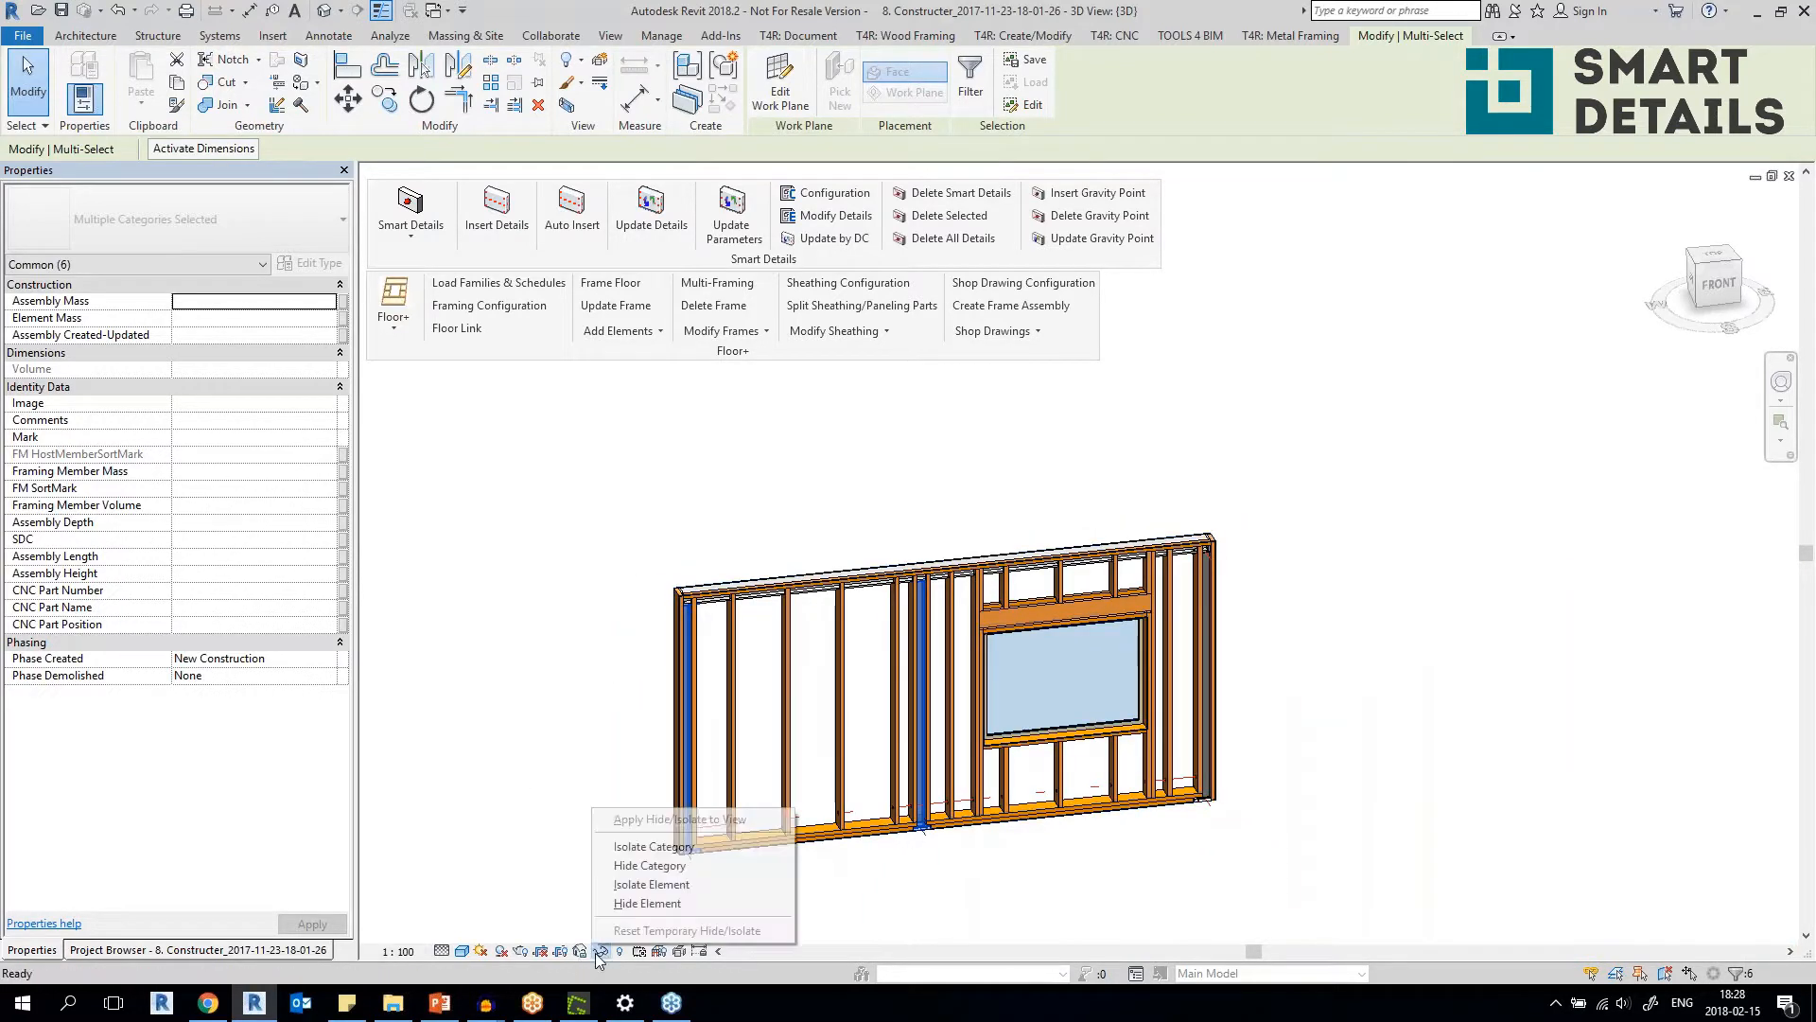
left_click(673, 884)
left_click(1011, 762)
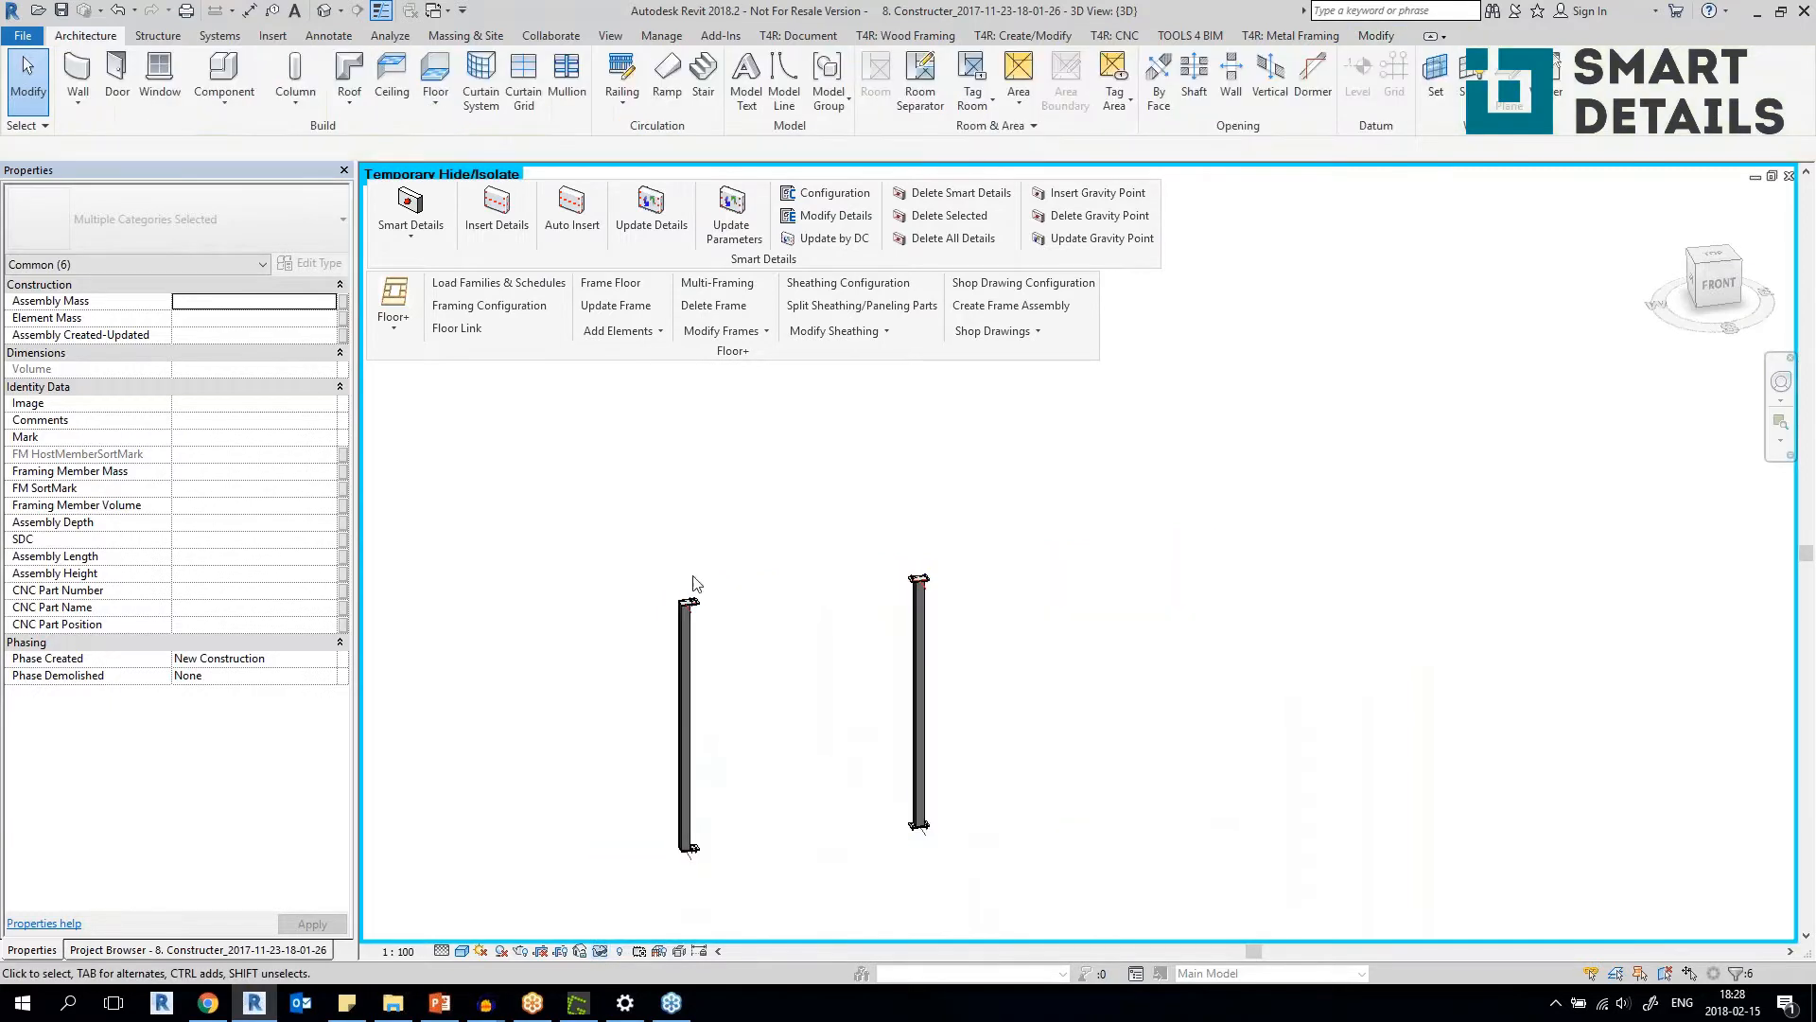
Inspect the upper support plates on the two isolated hollow studs and compare their bolt placement.
scroll(700, 581, "up", 5)
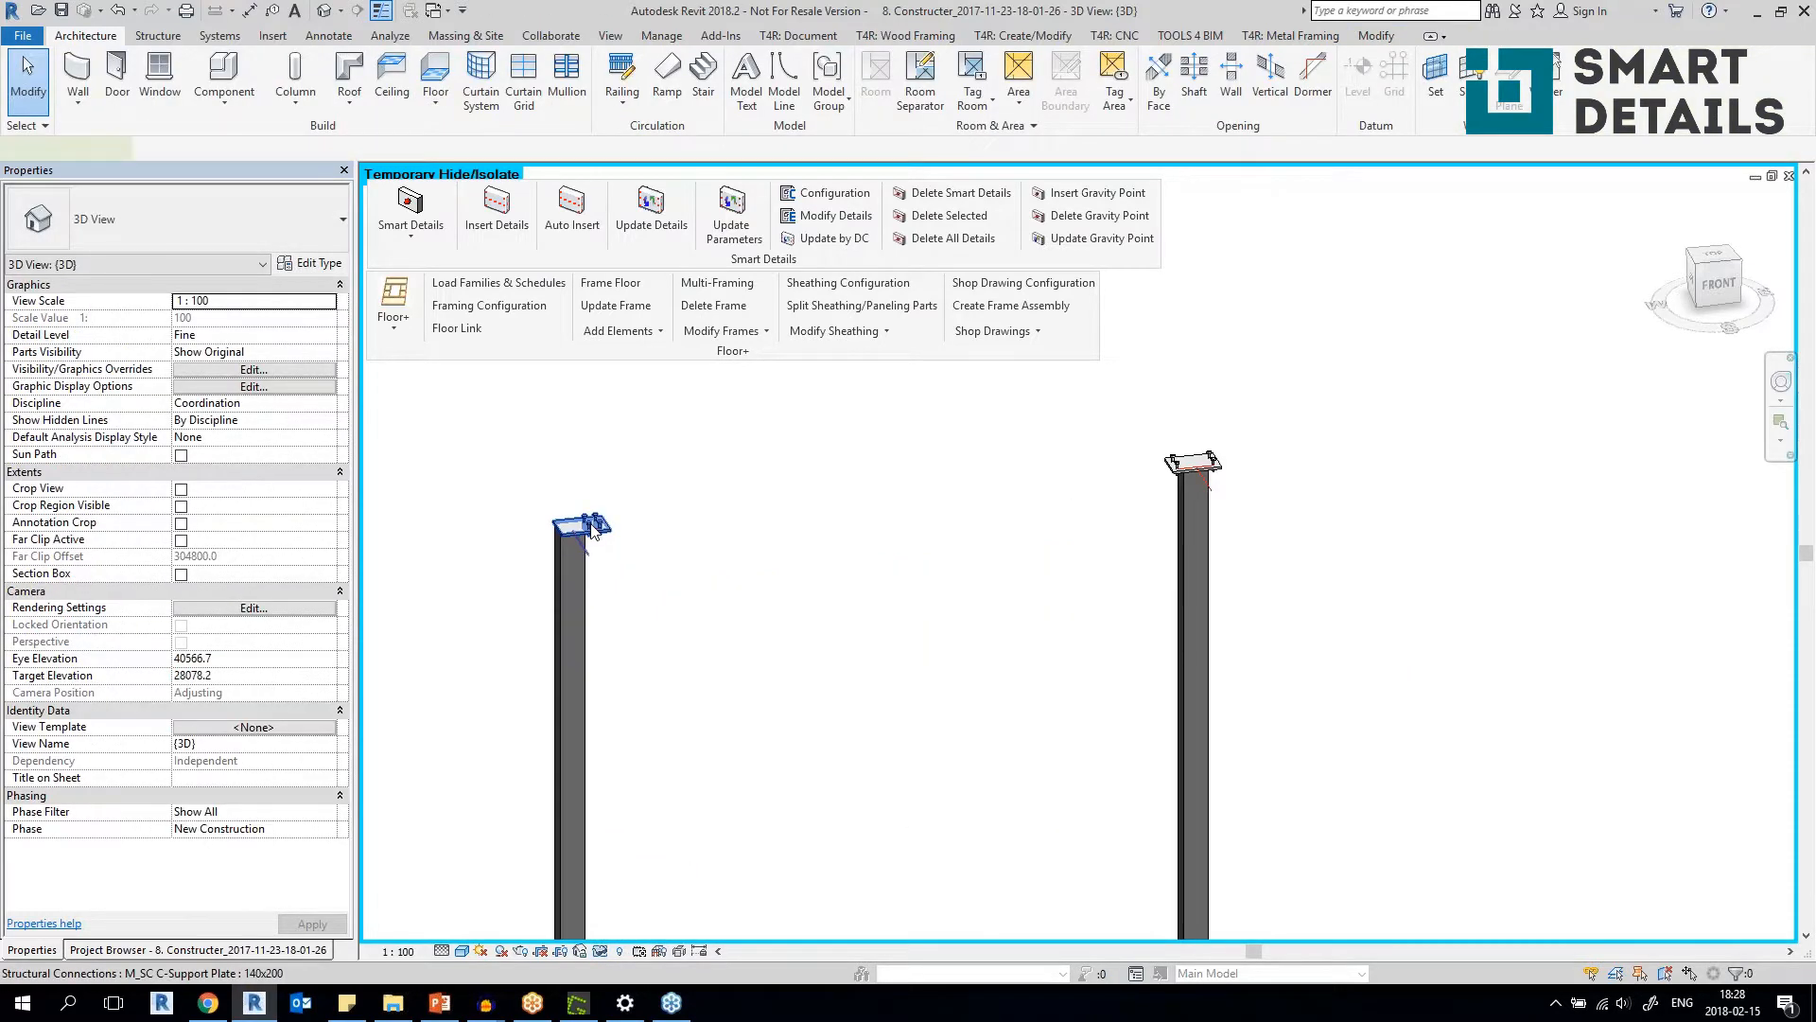
left_click(590, 527)
left_click(684, 587)
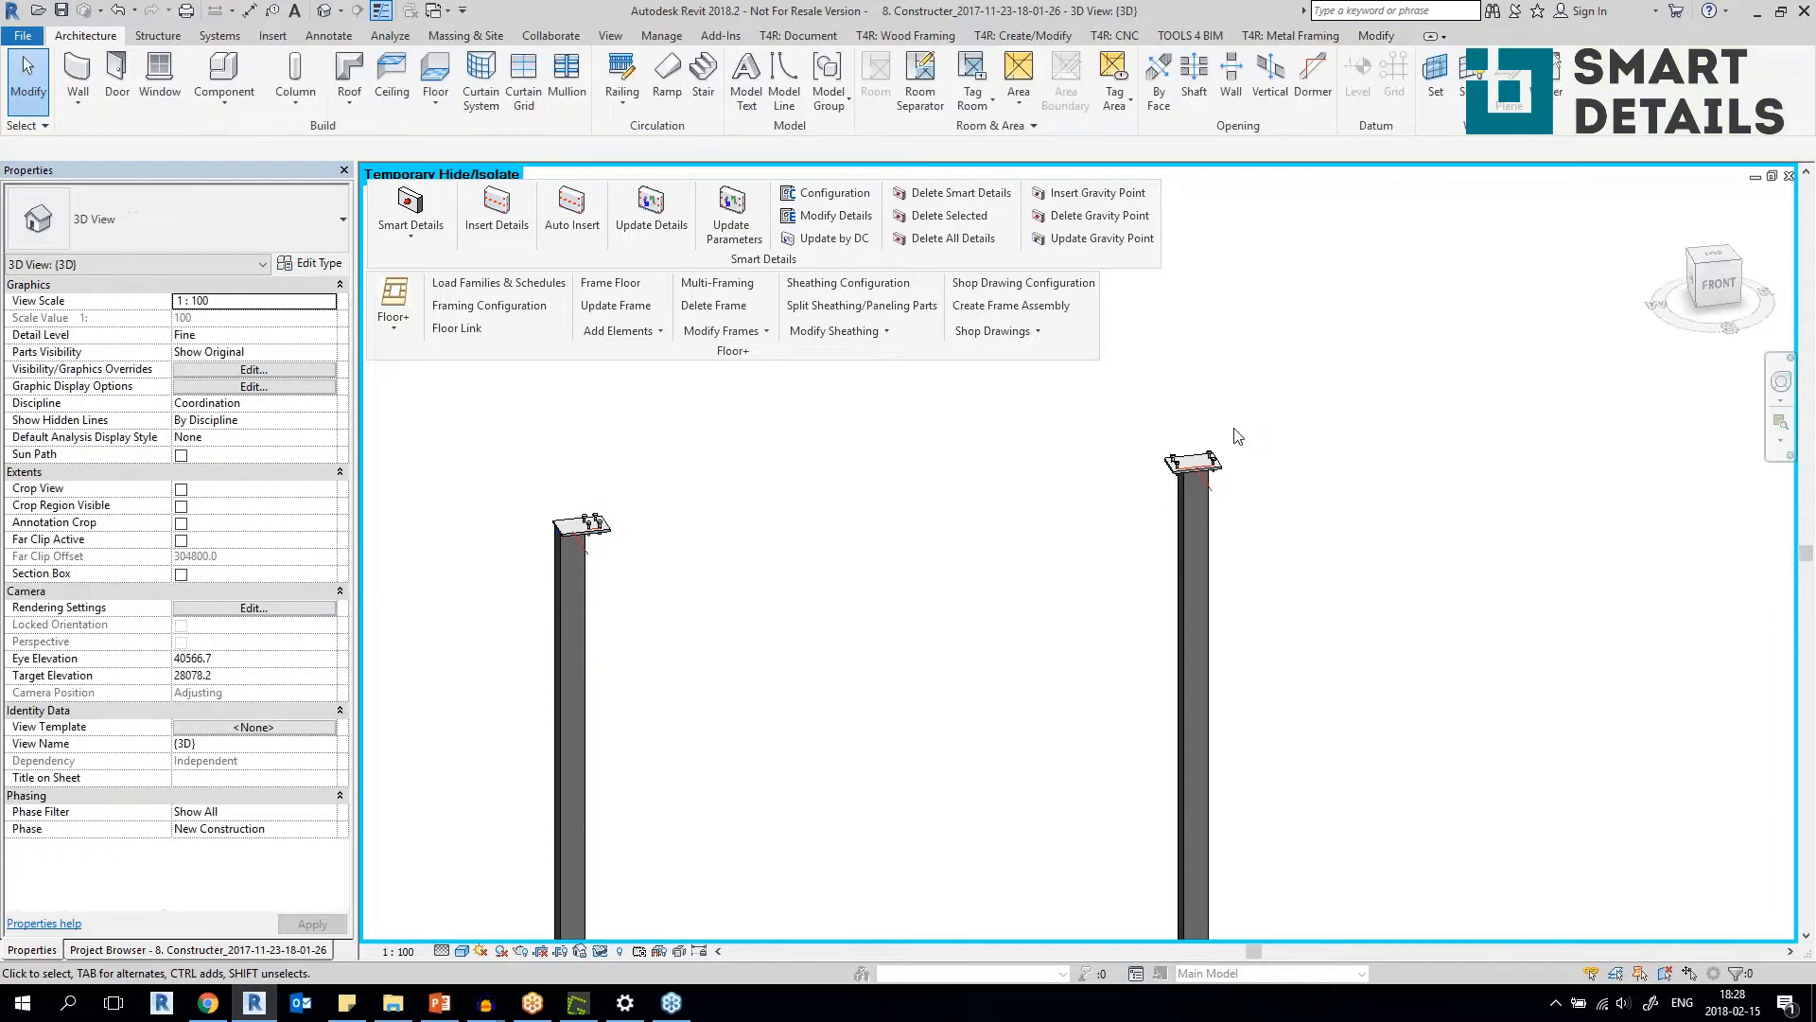
left_click(1185, 563)
left_click(1132, 422)
left_click(1183, 537)
left_click(1322, 558)
Inspect the base support plate and bolts of the isolated end stud.
scroll(1309, 552, "down", 3)
middle_click_drag(1309, 552, 1296, 316)
scroll(1162, 573, "up", 3)
scroll(579, 736, "up", 3)
left_click(617, 717)
middle_click_drag(617, 717, 673, 658, "shift")
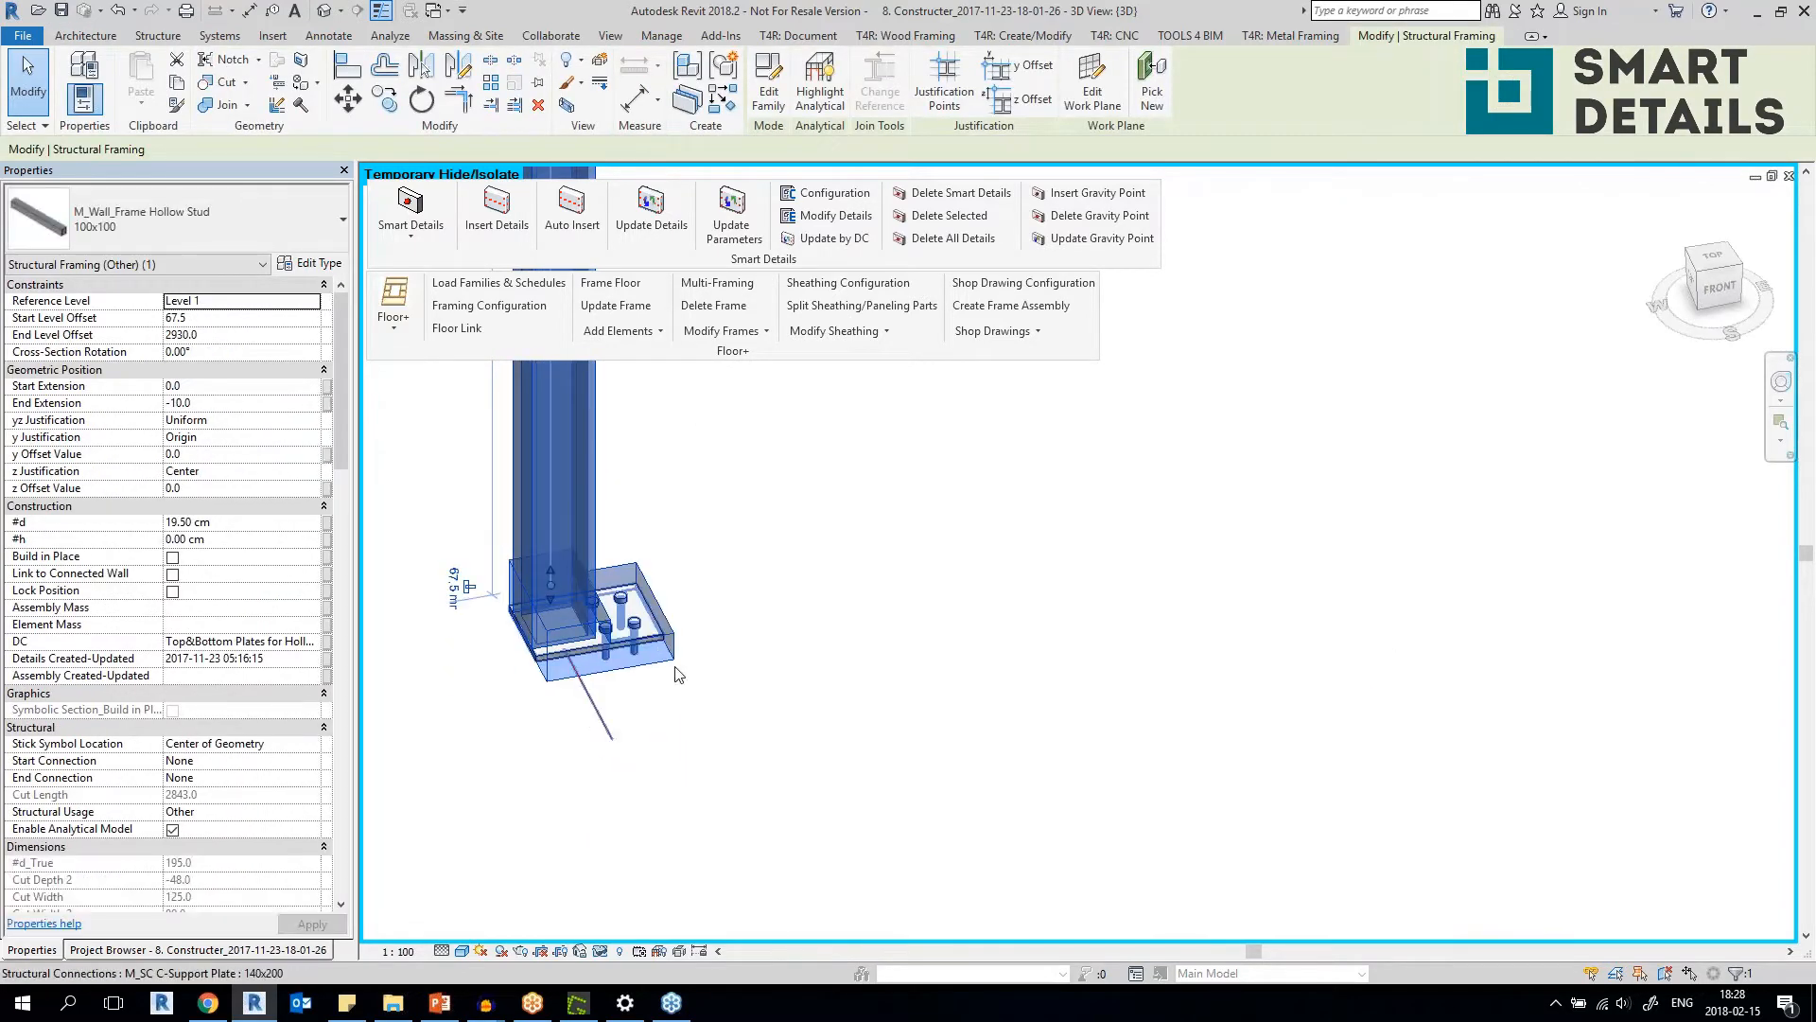
key("Escape")
left_click(673, 657)
left_click(1038, 665)
Examine the base support plate and bolt layout of the isolated middle stud.
scroll(1037, 665, "down", 5)
middle_click_drag(1359, 570, 1054, 899)
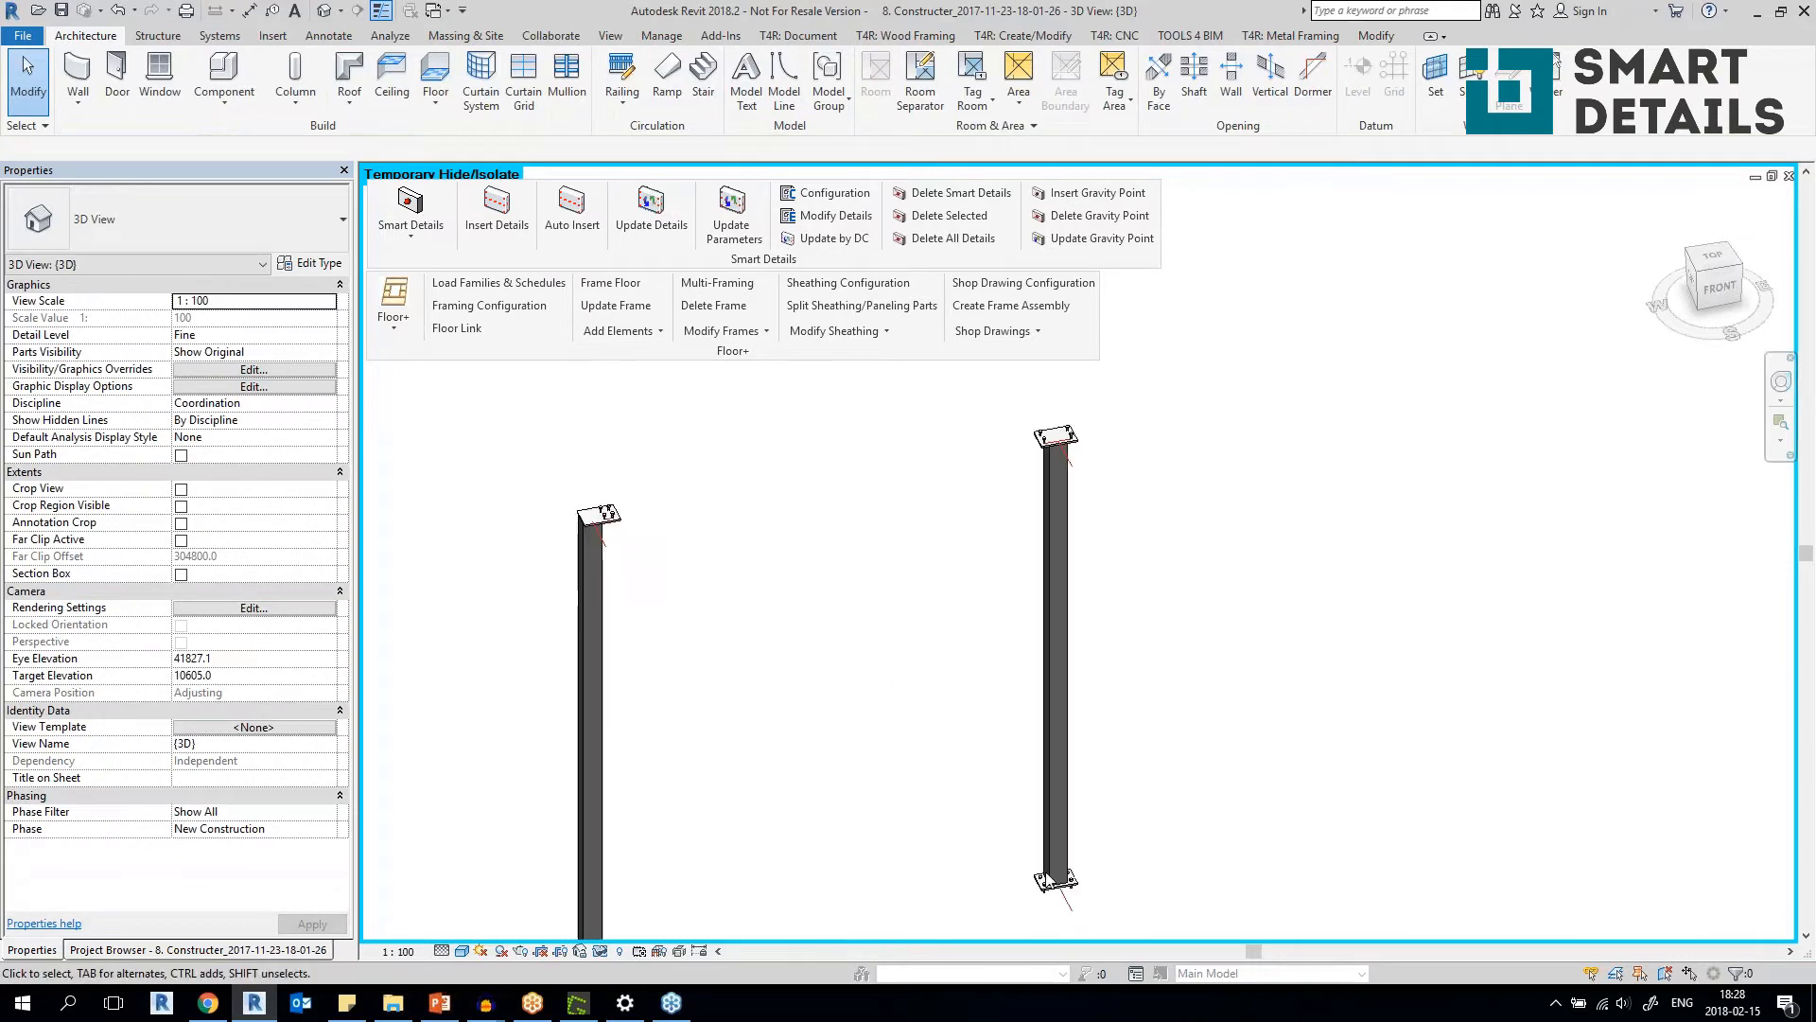
scroll(1053, 899, "up", 5)
left_click(1023, 877)
left_click(1209, 840)
scroll(1207, 835, "down", 4)
middle_click_drag(1207, 835, 1025, 880)
Reset the temporary isolation to bring back the full wall frame, dismissing the save reminder.
left_click(606, 952)
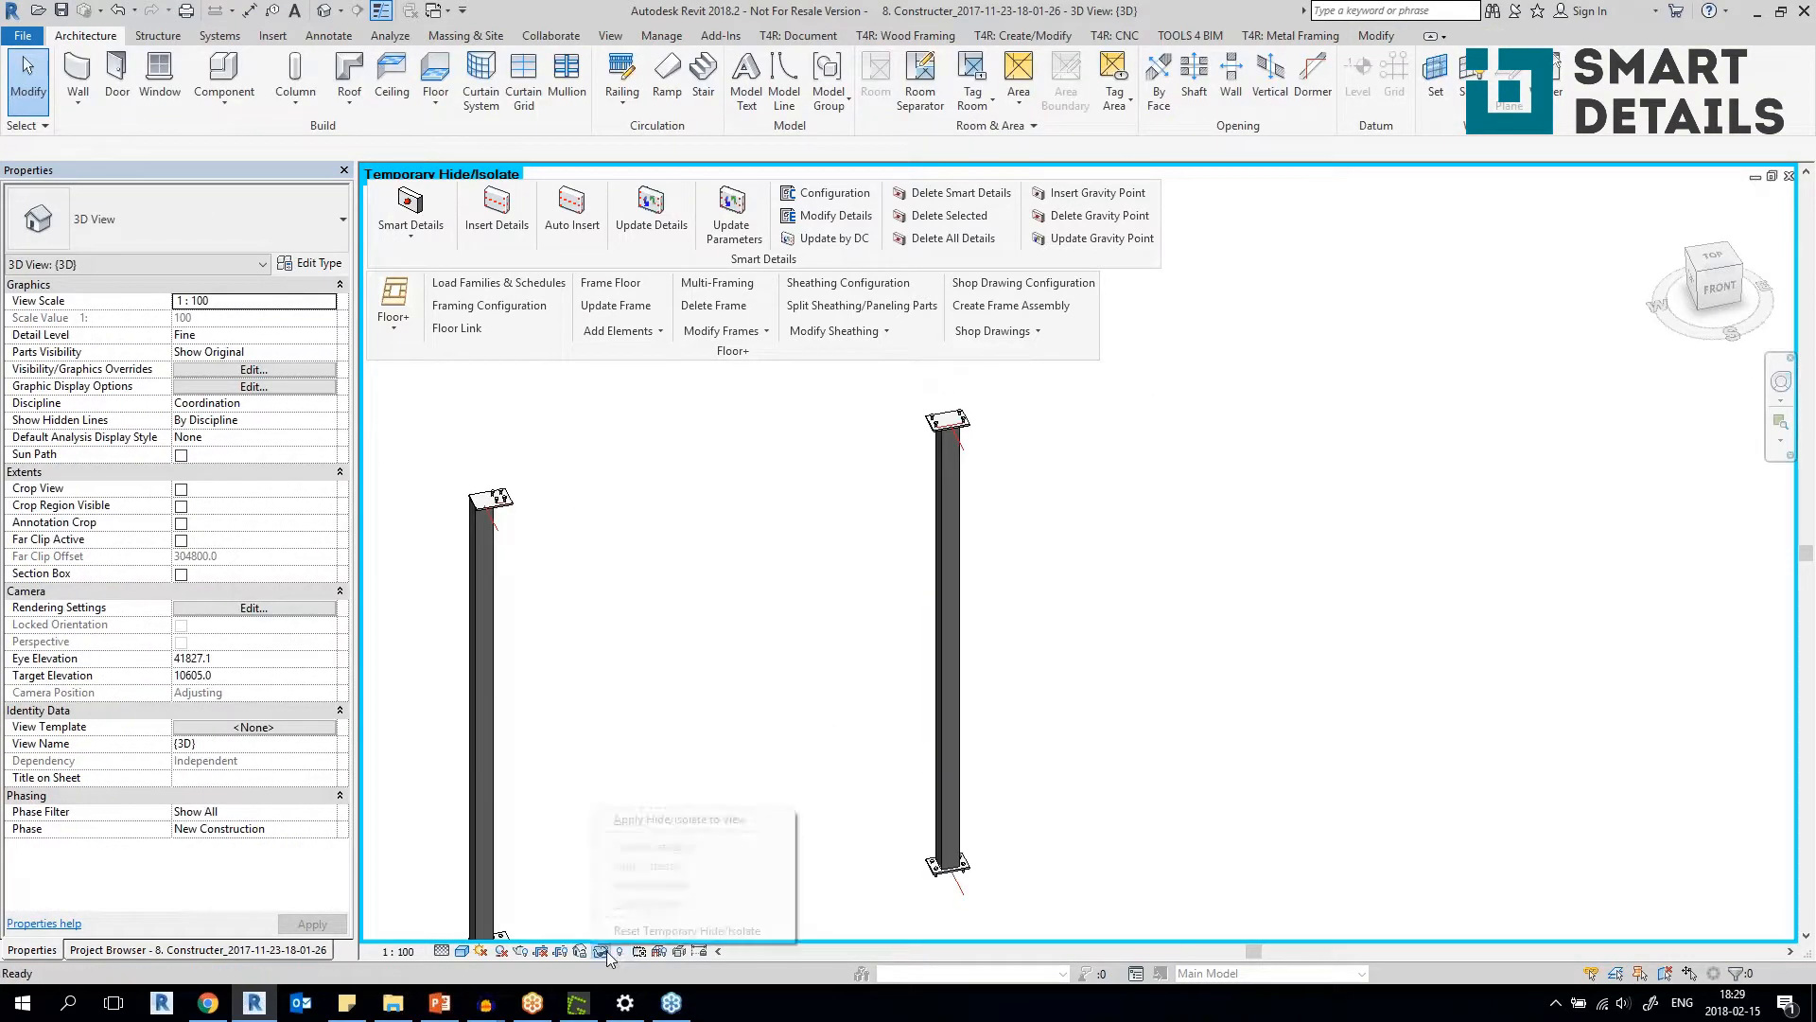
left_click(641, 933)
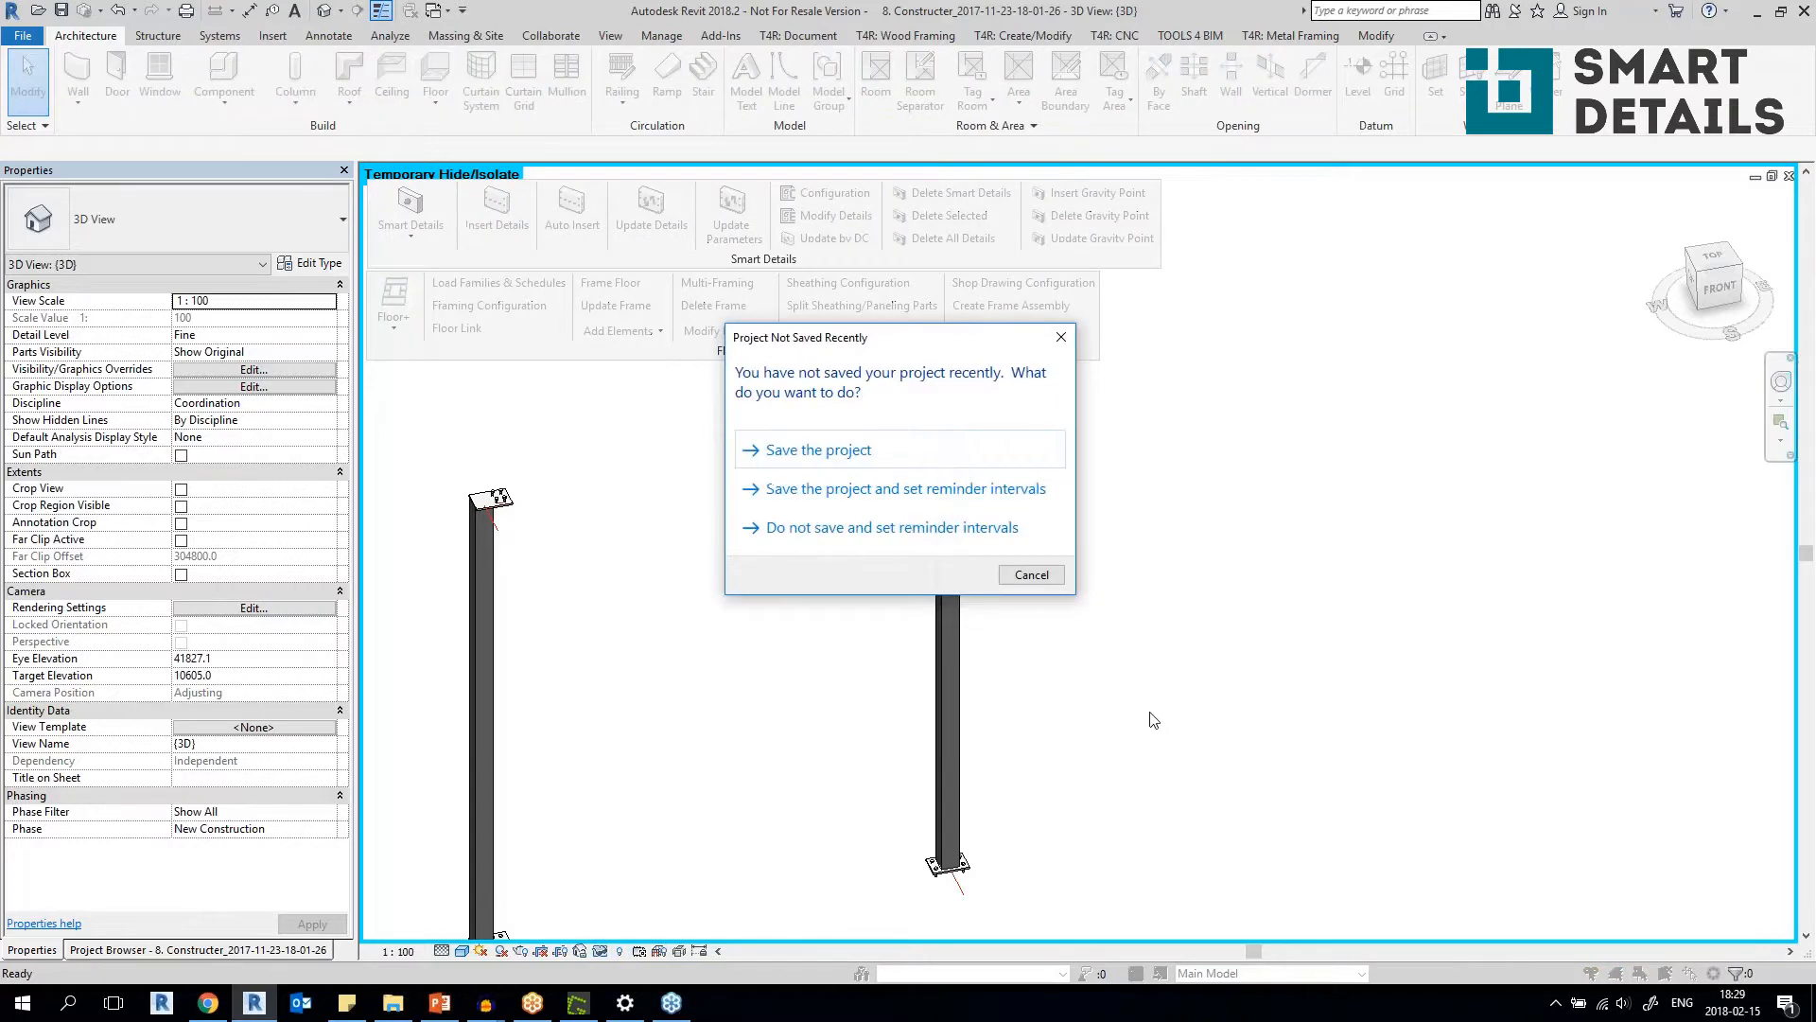
left_click(1047, 579)
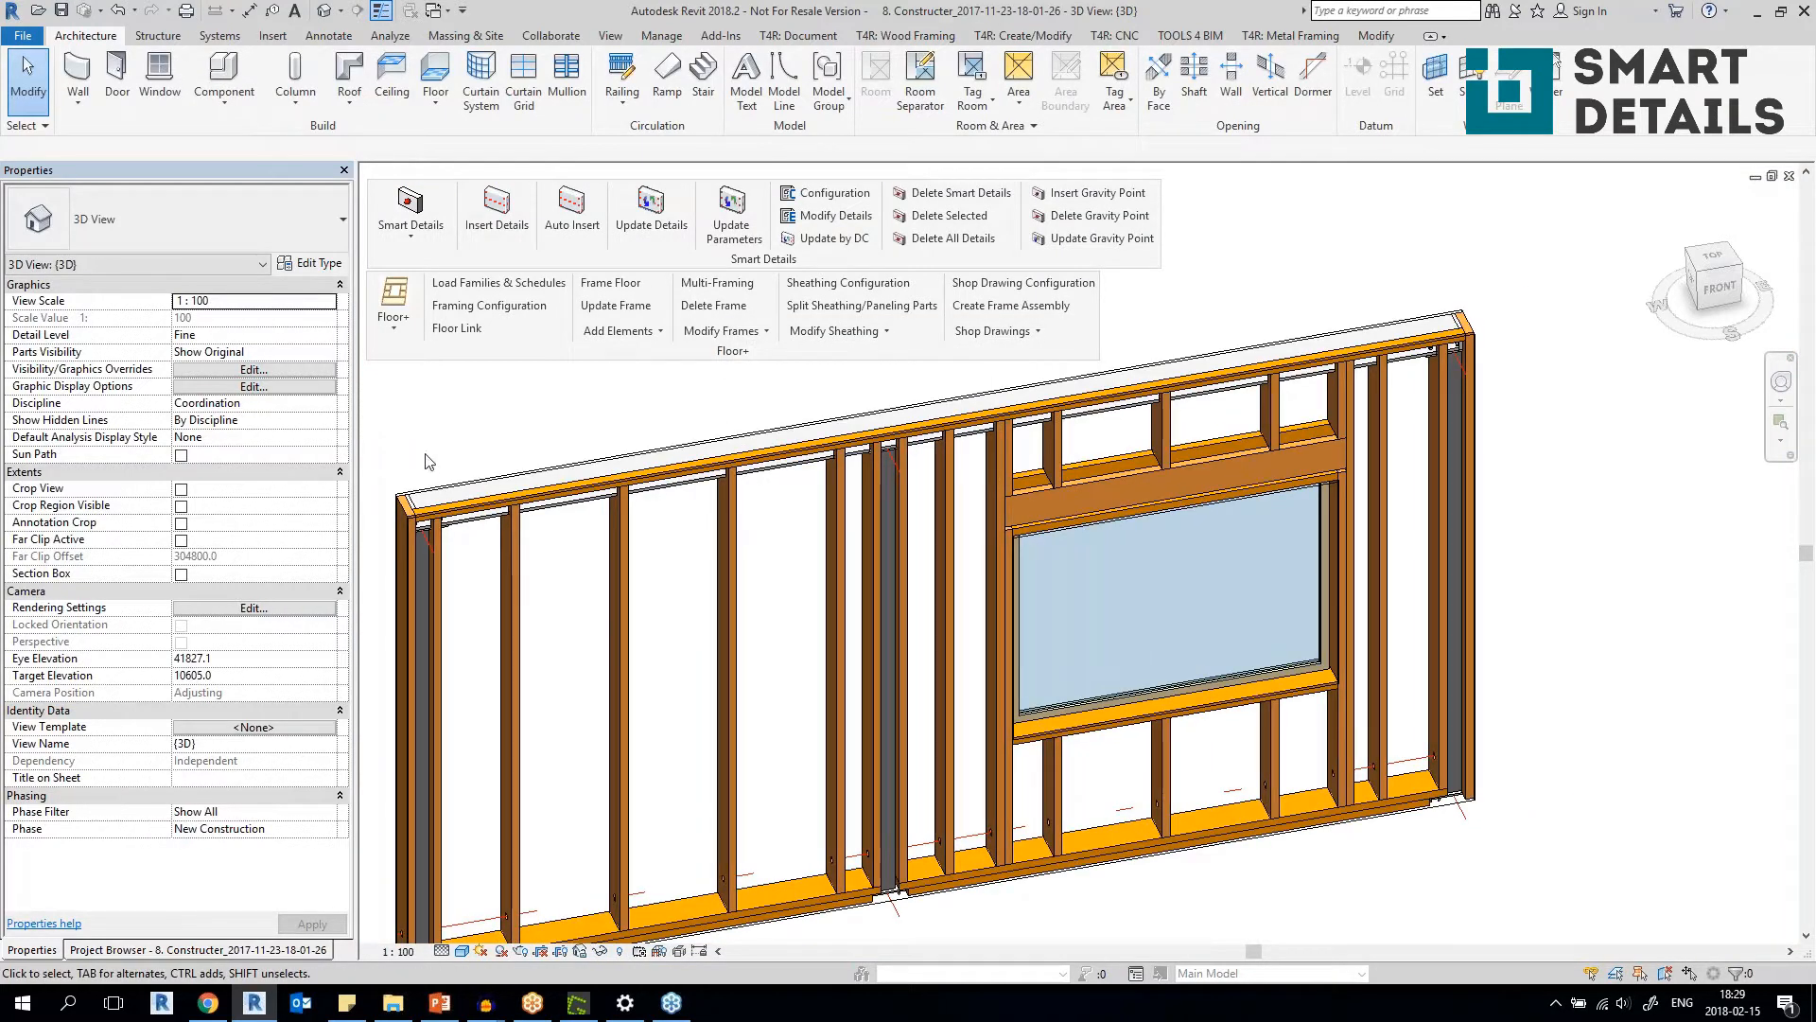
Switch to the 3D view of the 9. Imperial 2017 Kicker 2016_2018-02-12 project.
left_click(440, 11)
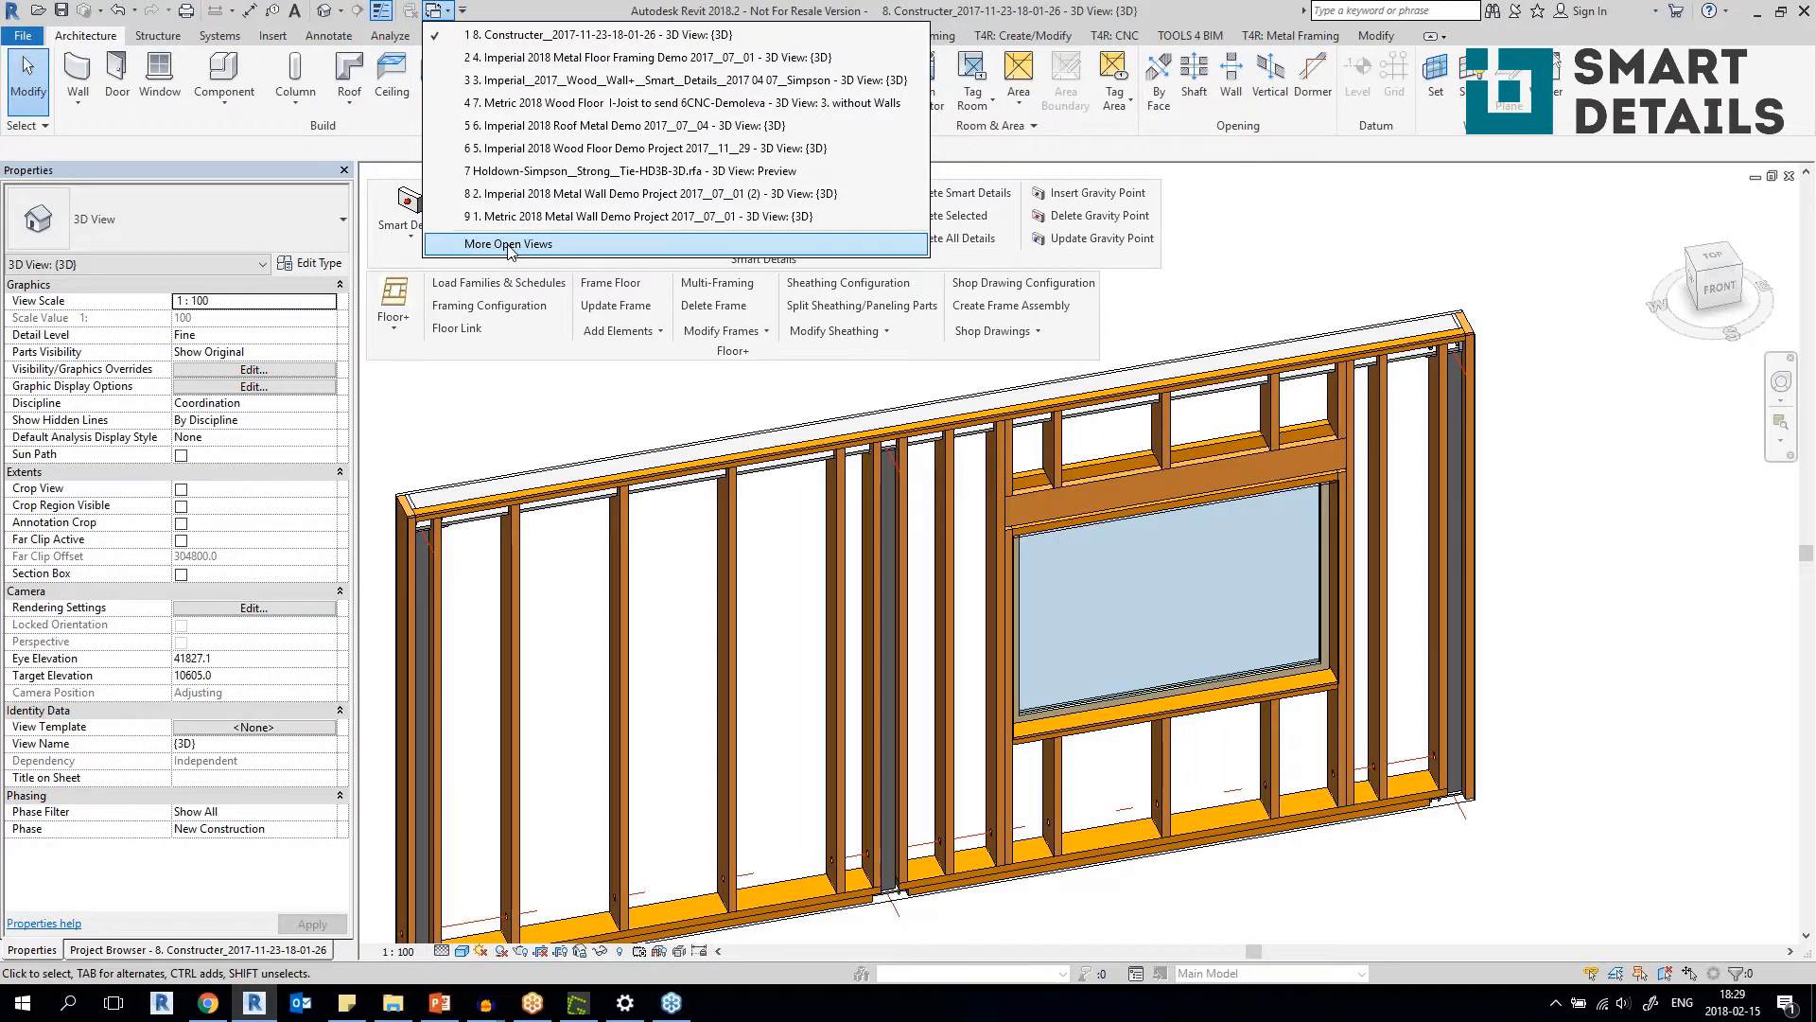
left_click(508, 244)
left_click(1000, 510)
left_click(880, 486)
left_click(863, 590)
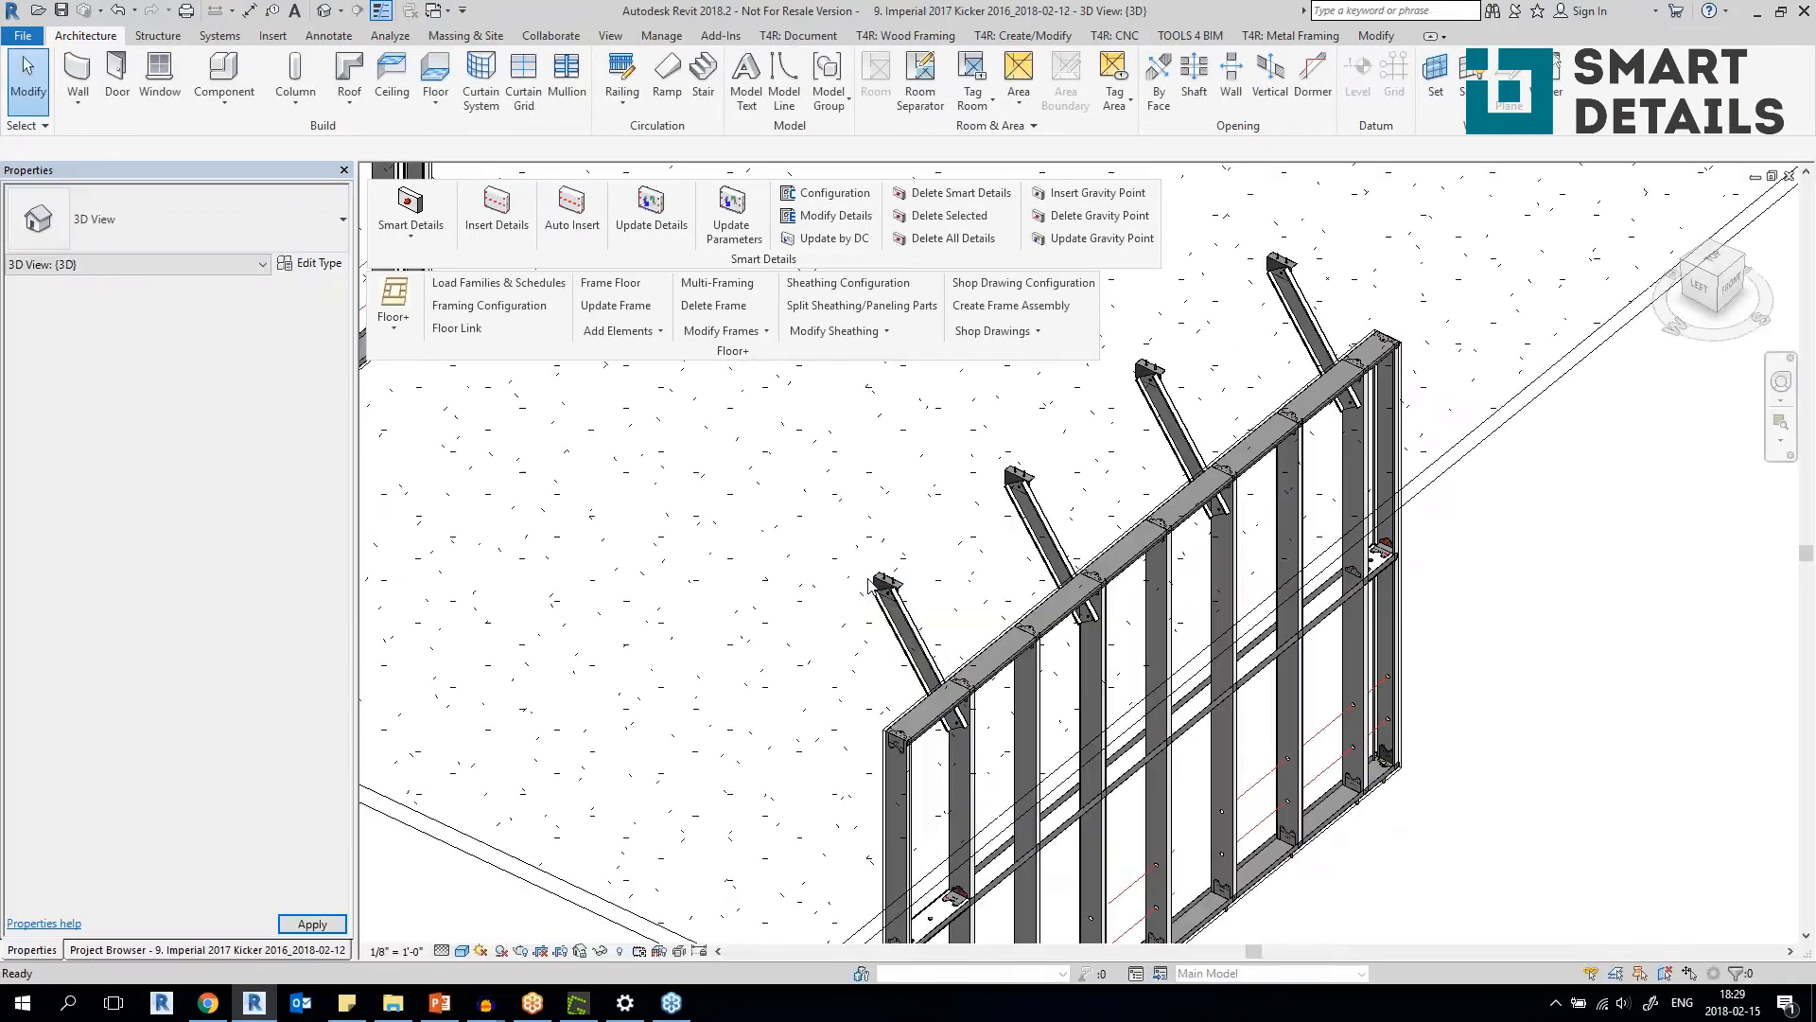
Bring up both metal wall frames and select the C Top Kicker at the end of the rear frame.
left_click(546, 390)
key("Escape")
left_click(507, 426)
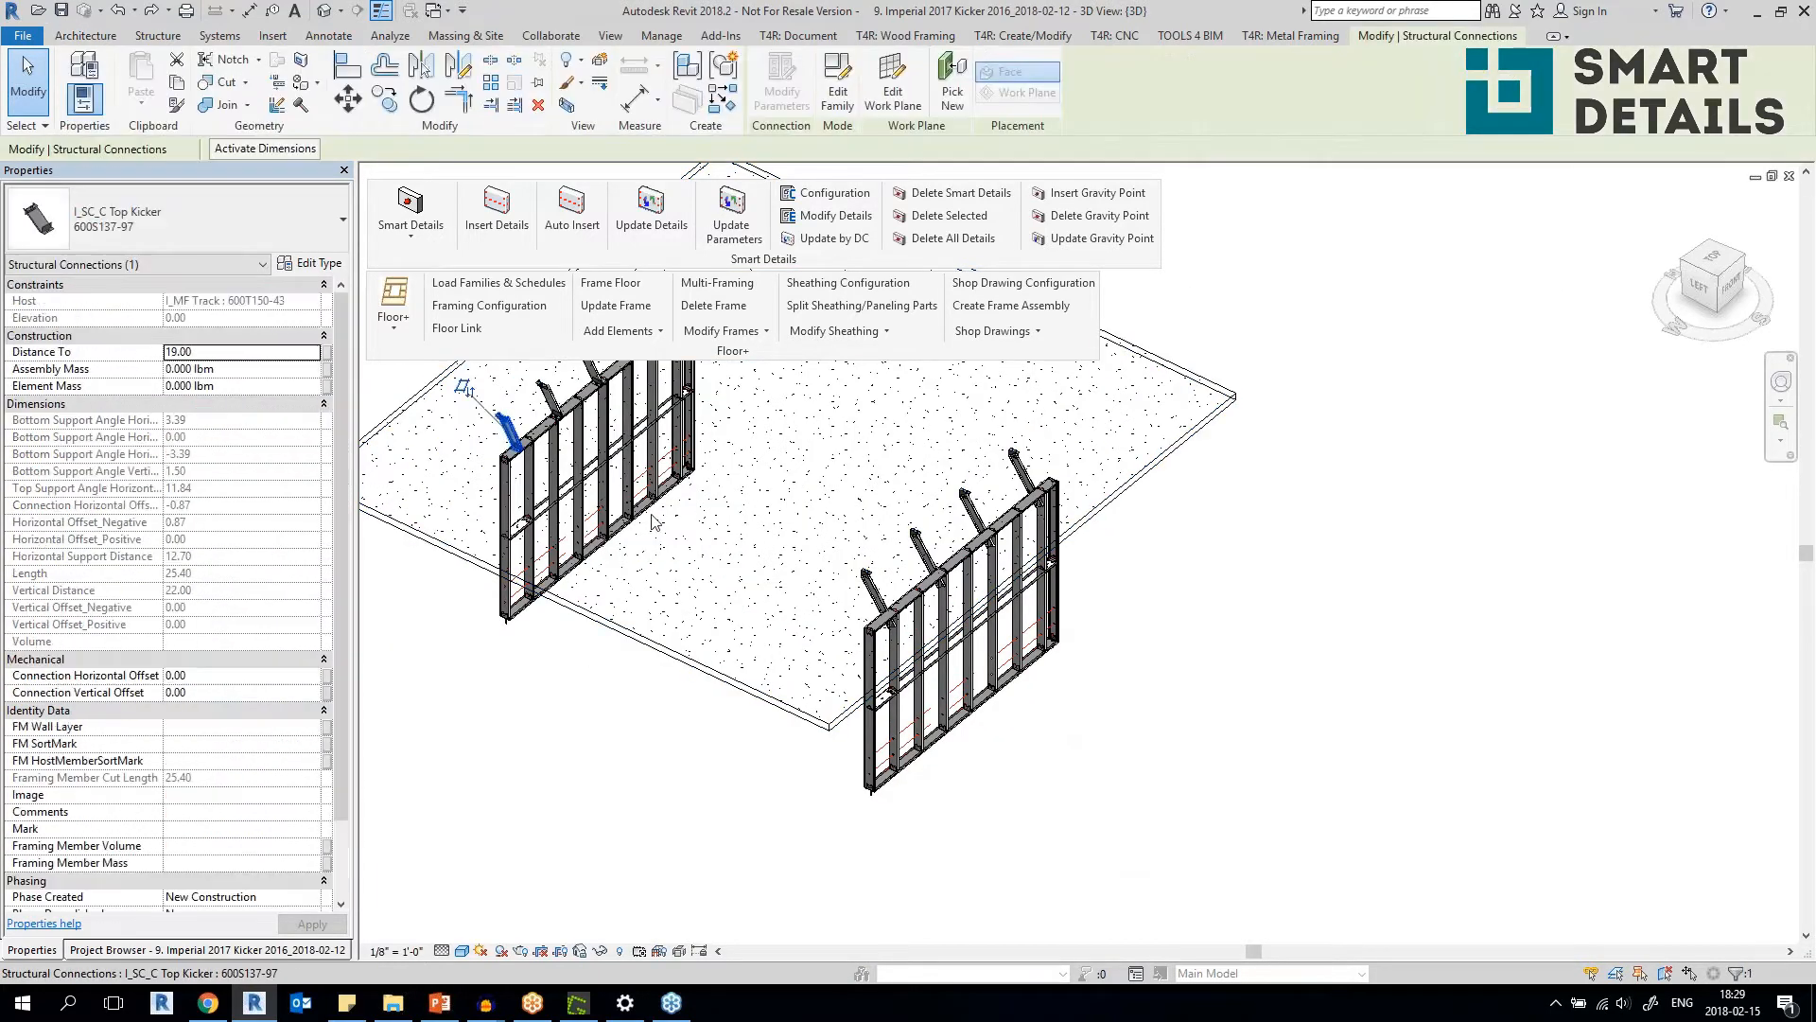
Examine the row of C Top Kickers along the rear frame's top track and their connection to the slab above.
middle_click_drag(653, 521, 1021, 667, "shift")
scroll(738, 491, "up", 3)
middle_click_drag(888, 473, 1186, 663)
left_click_drag(732, 351, 825, 100)
middle_click_drag(1158, 605, 994, 591, "shift")
scroll(938, 708, "up", 2)
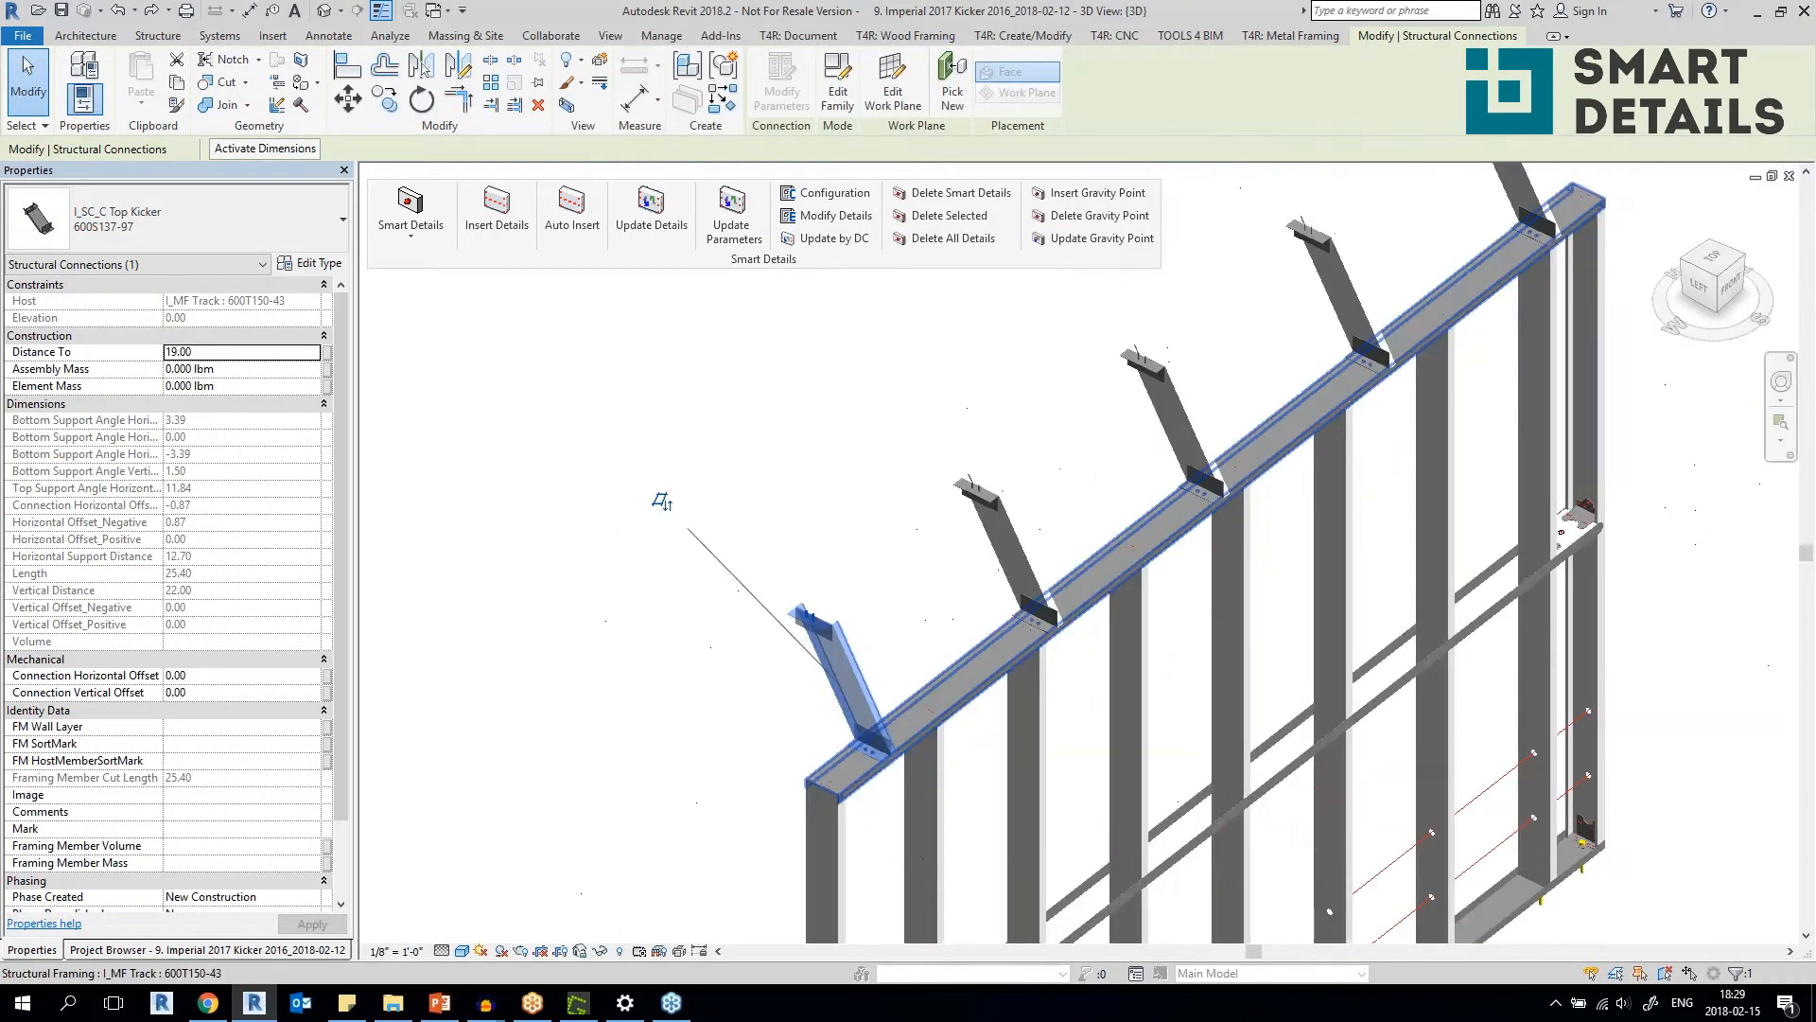
left_click(973, 700)
middle_click_drag(972, 700, 903, 683)
left_click(902, 737)
left_click(766, 652)
middle_click_drag(765, 653, 747, 605, "shift")
Review the Top Kicker configuration in Modify Details, including its floor search rule, and compare it with the kickers seen from the side.
left_click(833, 216)
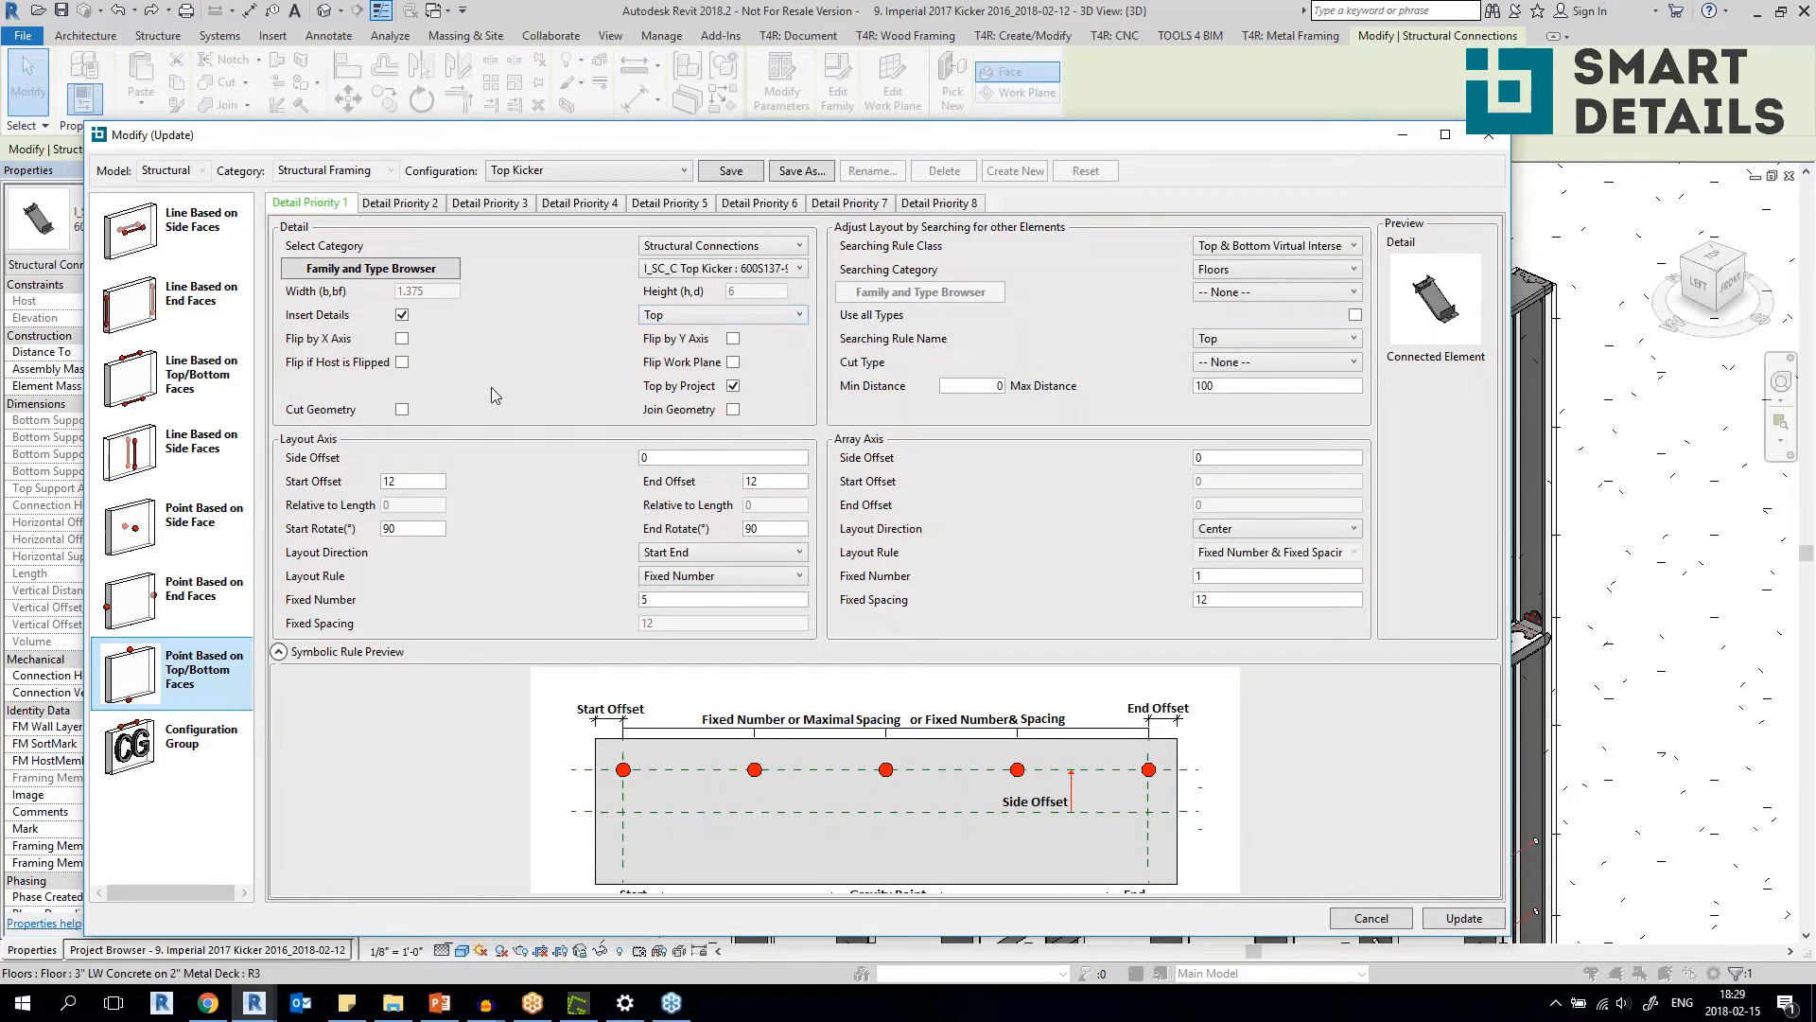
mouse_move(1324, 253)
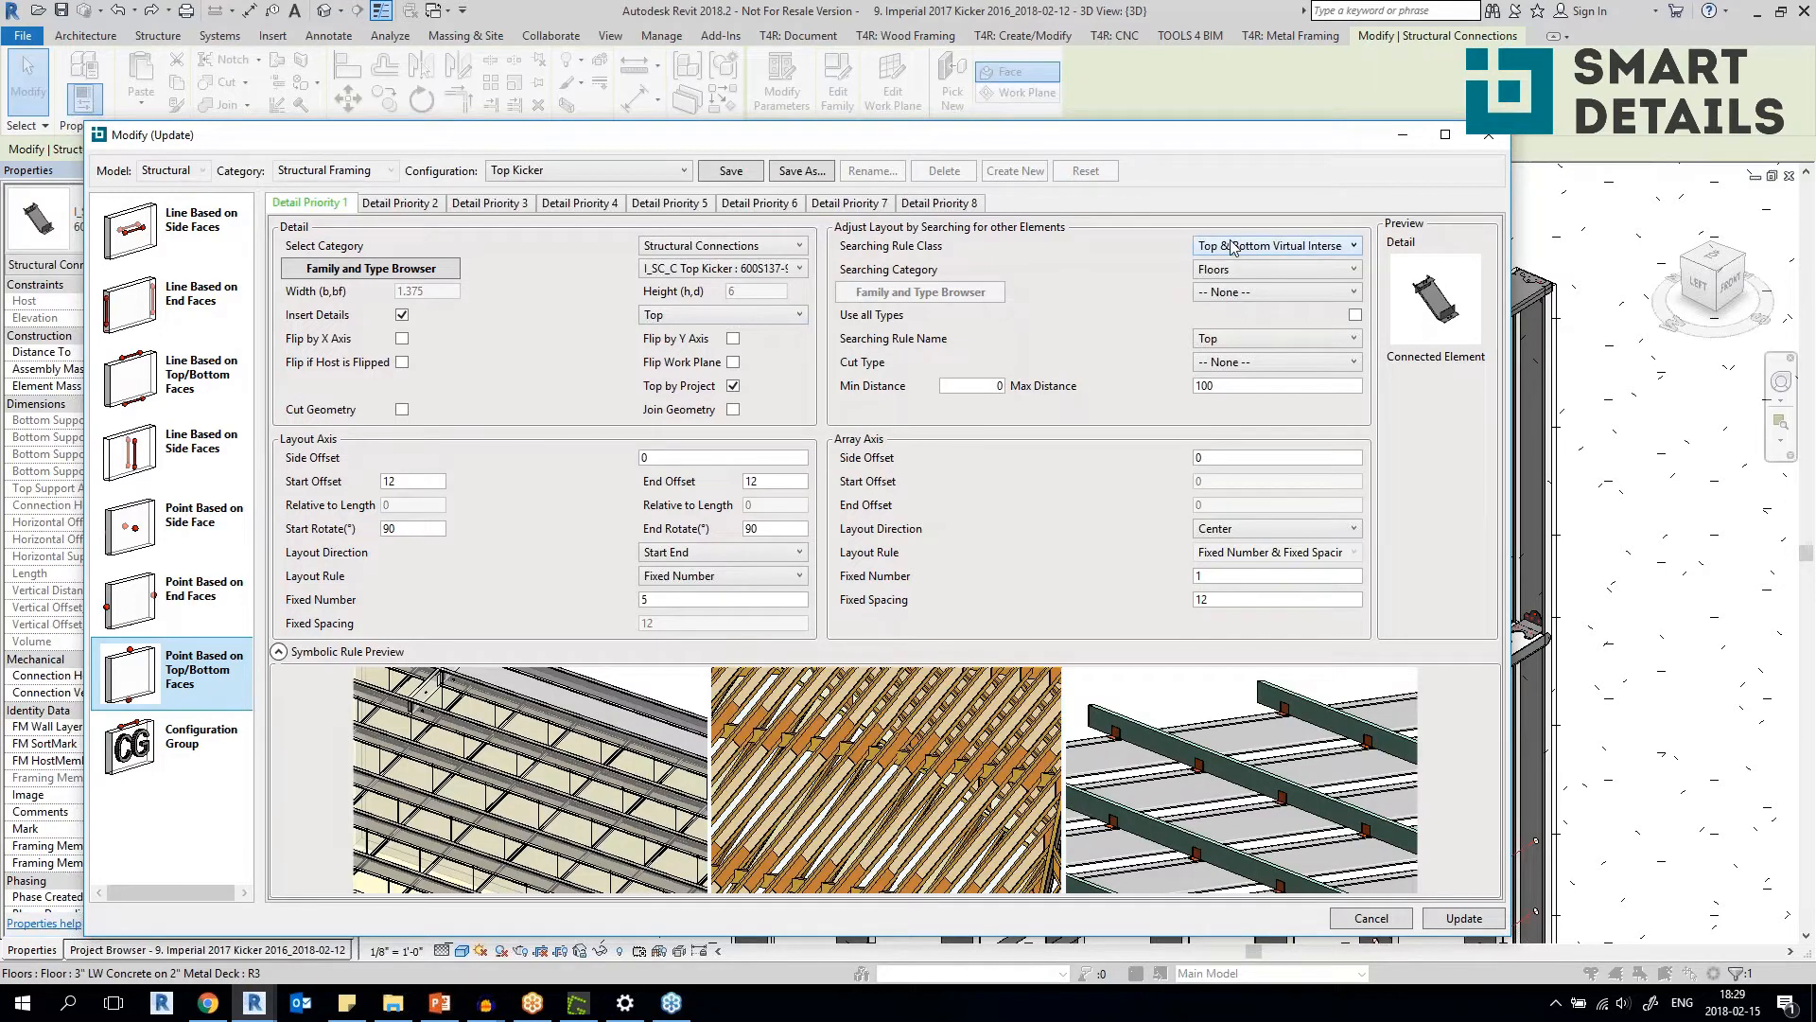
left_click(1489, 138)
scroll(804, 632, "down", 2)
middle_click_drag(880, 690, 1027, 412, "shift")
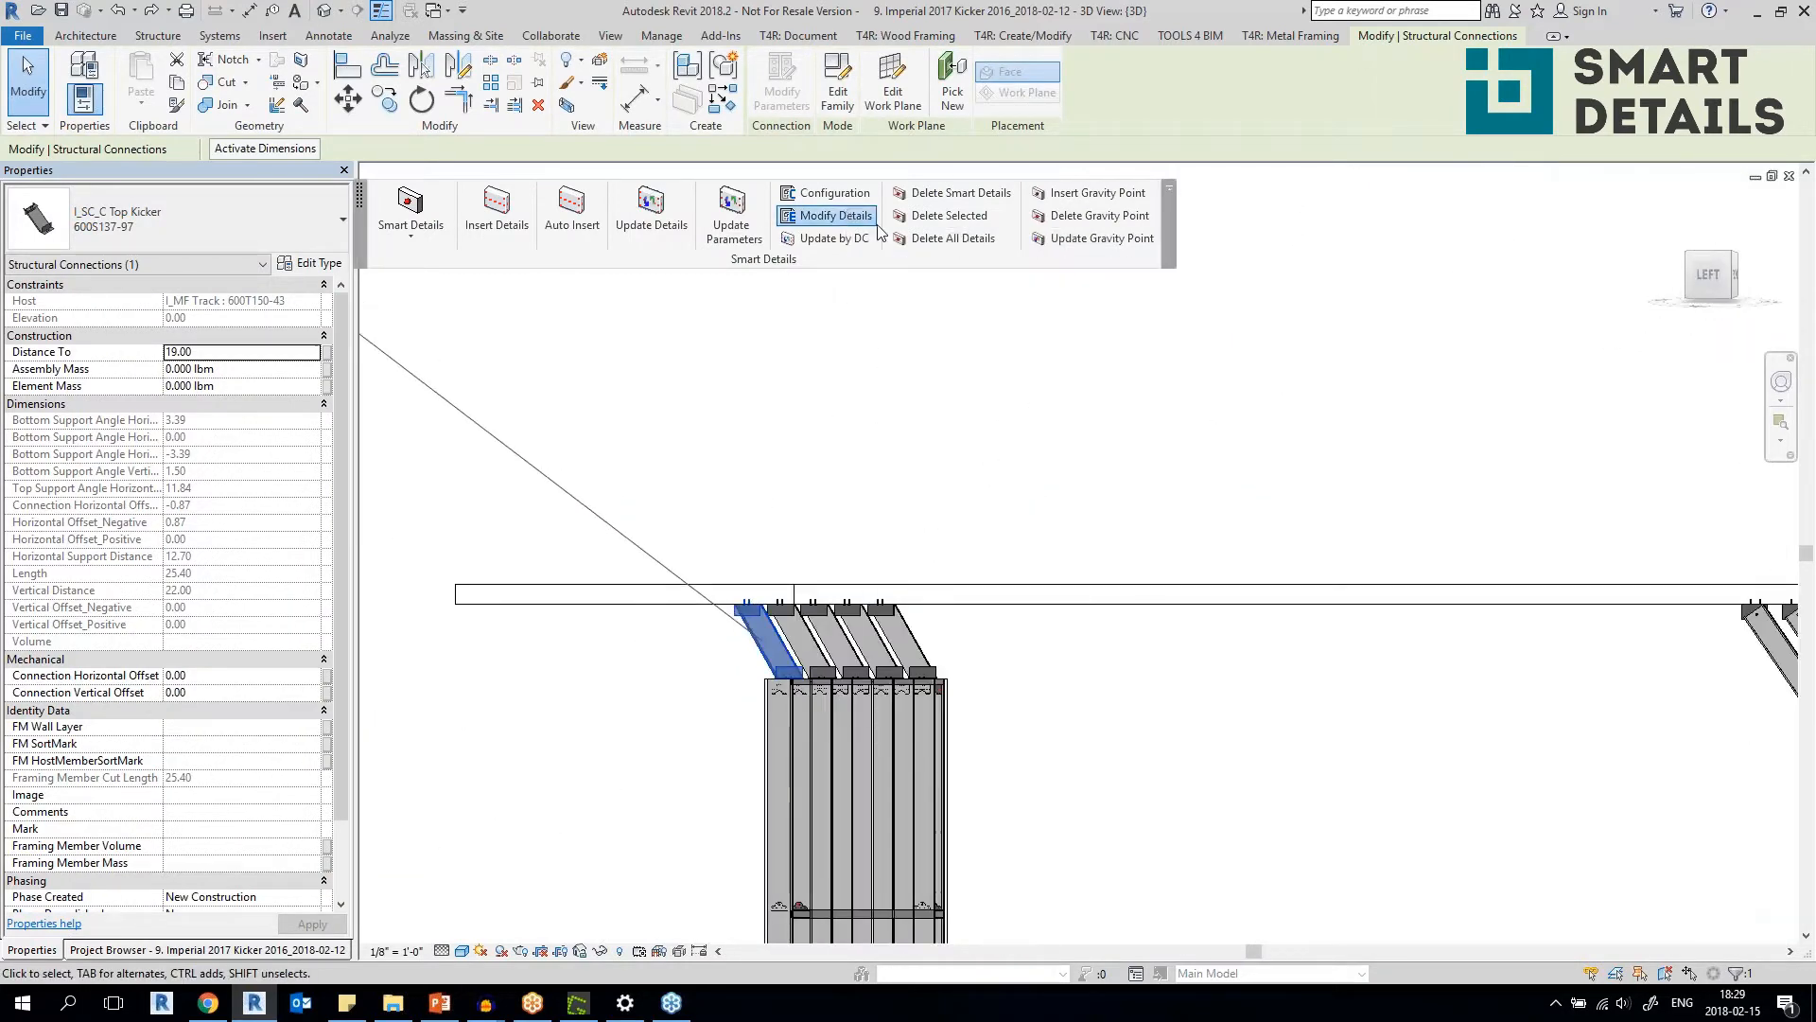
left_click(847, 217)
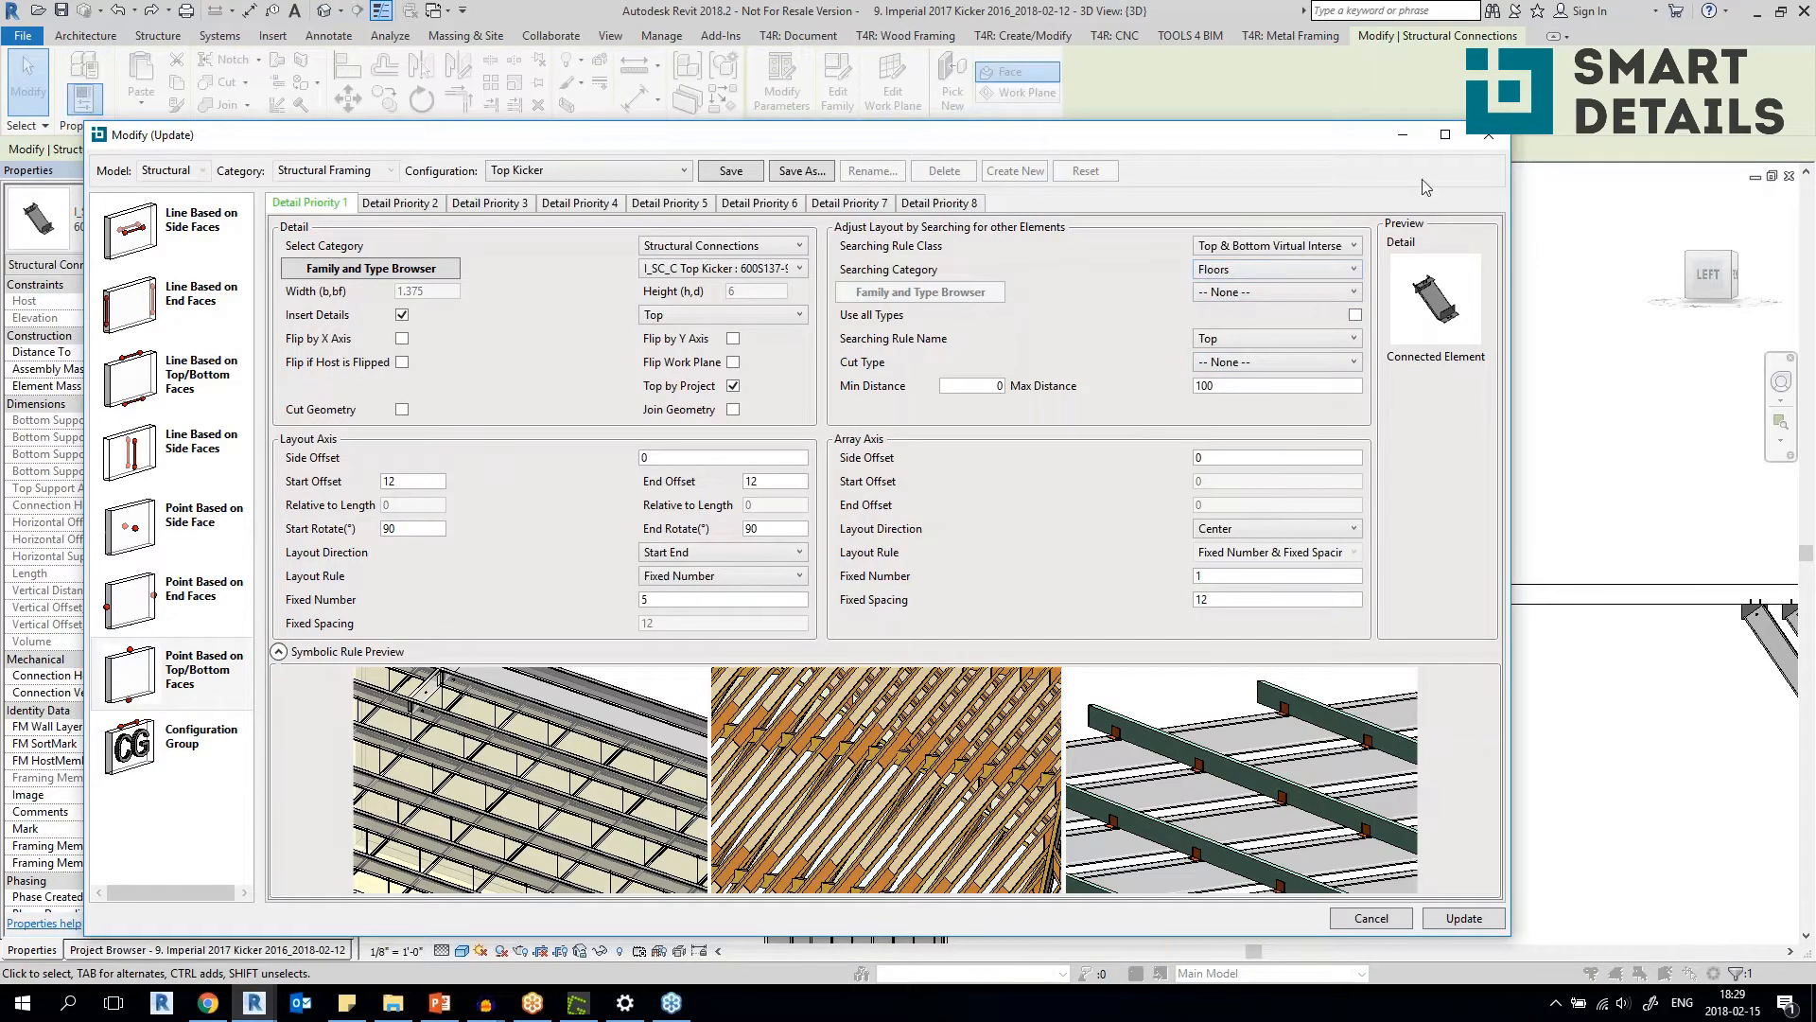
left_click(1489, 134)
Select the 3" LW Concrete on 2" Metal Deck floor above the two frames to inspect how the kickers reach it, and deselect it.
middle_click_drag(972, 616, 821, 771, "shift")
left_click(692, 647)
scroll(821, 772, "down", 2)
middle_click_drag(767, 643, 986, 523, "shift")
scroll(889, 643, "up", 2)
middle_click_drag(746, 707, 686, 813, "shift")
scroll(813, 711, "down", 3)
middle_click_drag(1066, 726, 844, 629)
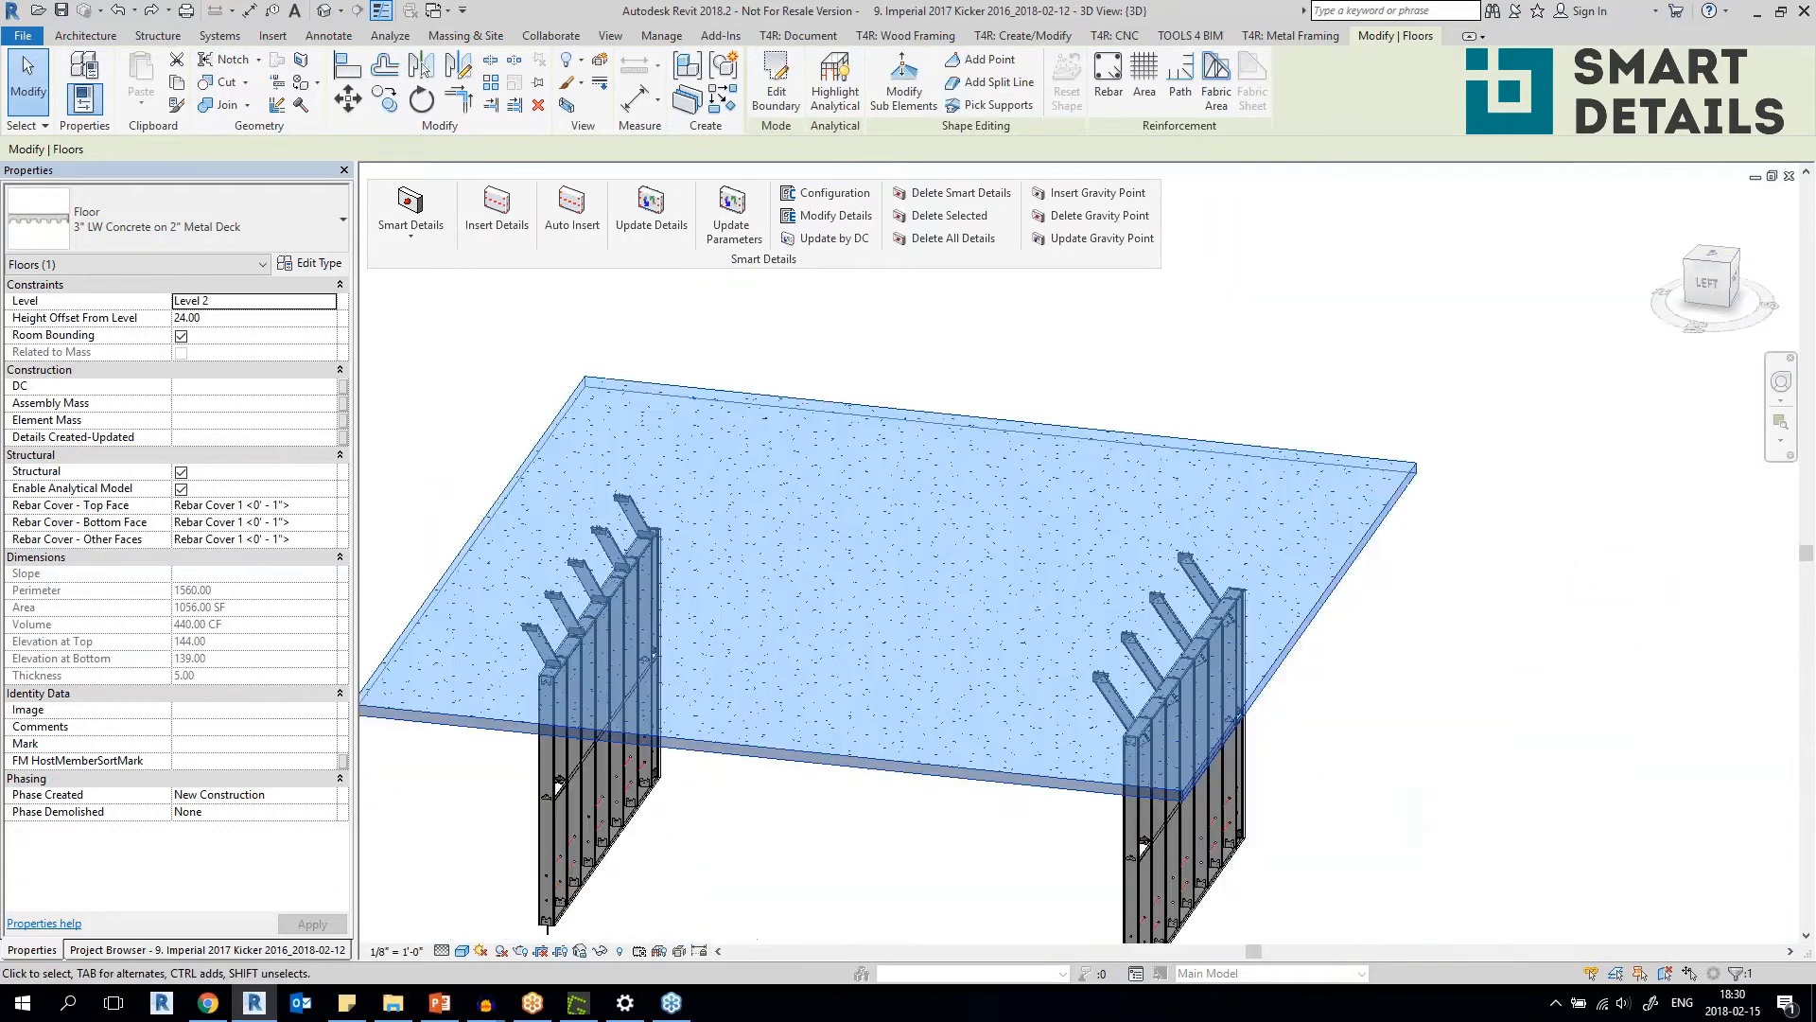
key("Delete")
Examine the side kickers on the front frame, selecting the stud that holds the first one, and clear the selection.
scroll(1123, 705, "up", 3)
left_click(1125, 707)
middle_click_drag(1176, 815, 1094, 853, "shift")
middle_click_drag(1210, 743, 1333, 819)
middle_click_drag(379, 402, 230, 309)
middle_click_drag(1188, 781, 1060, 672)
scroll(1058, 664, "up", 3)
left_click(1046, 659)
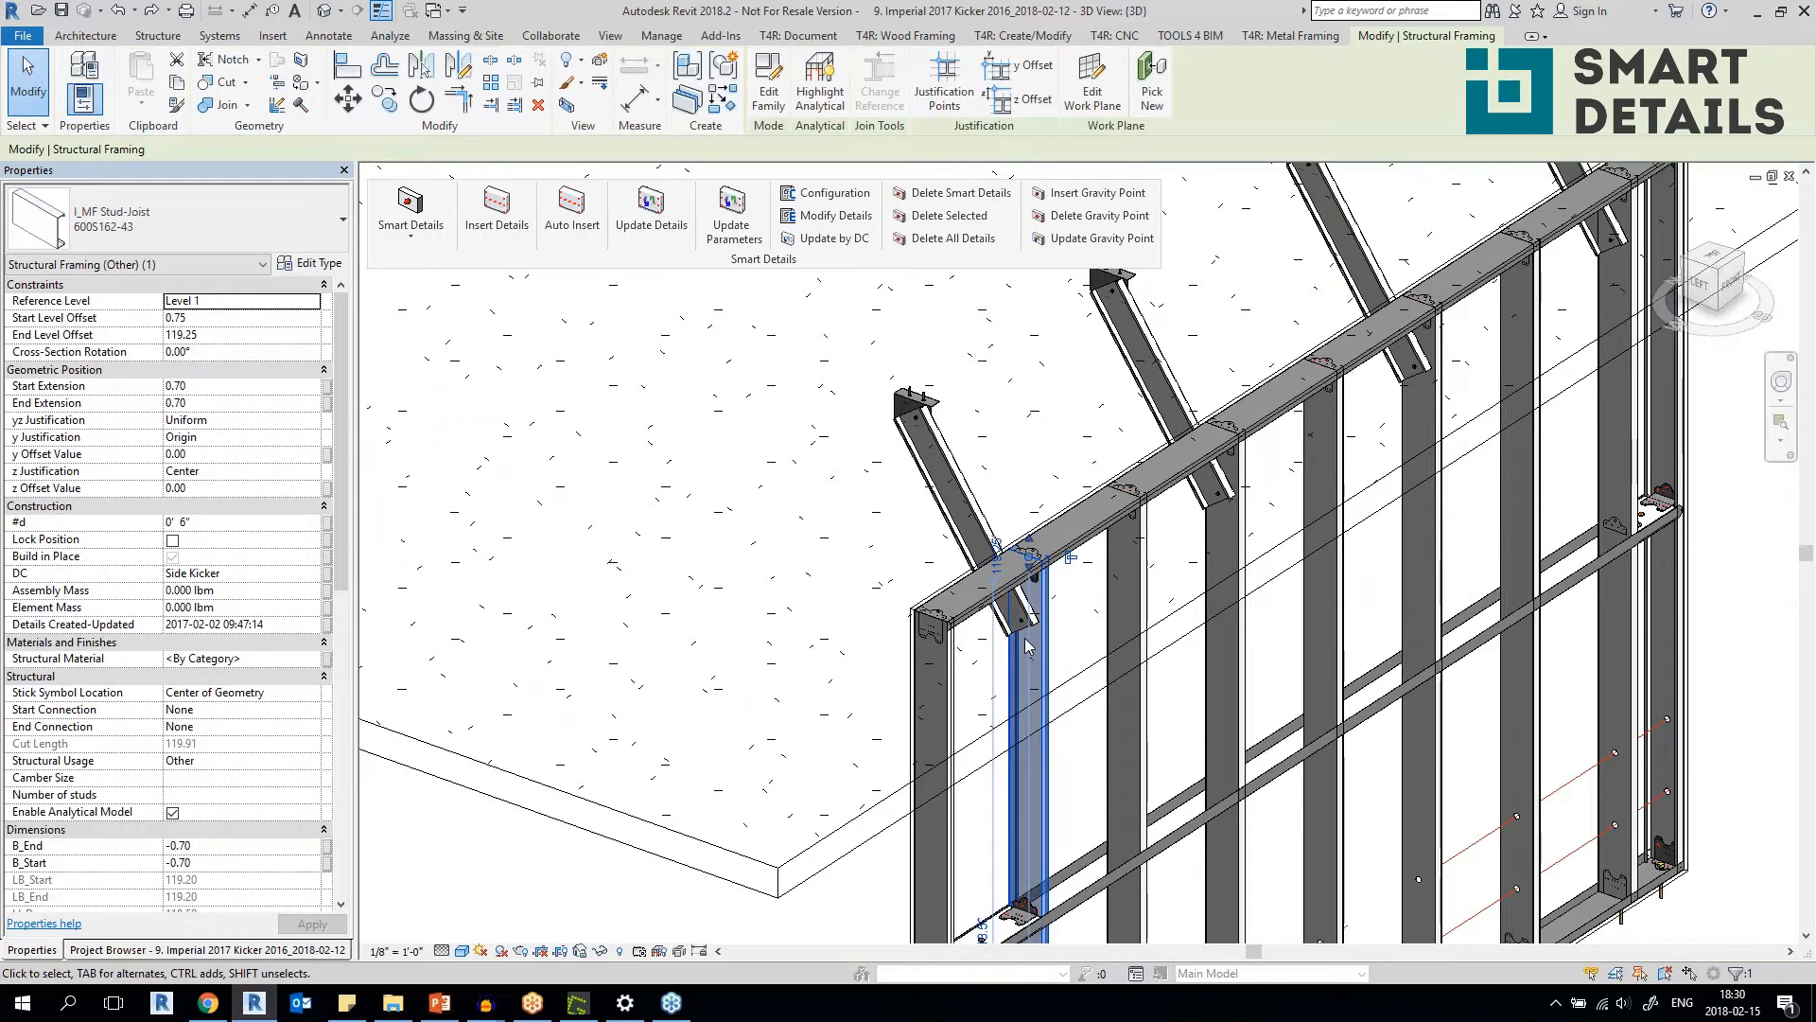
left_click(764, 333)
Review the Side Kicker configuration of the front frame's first kicker in Modify Details and return to the model.
left_click(834, 217)
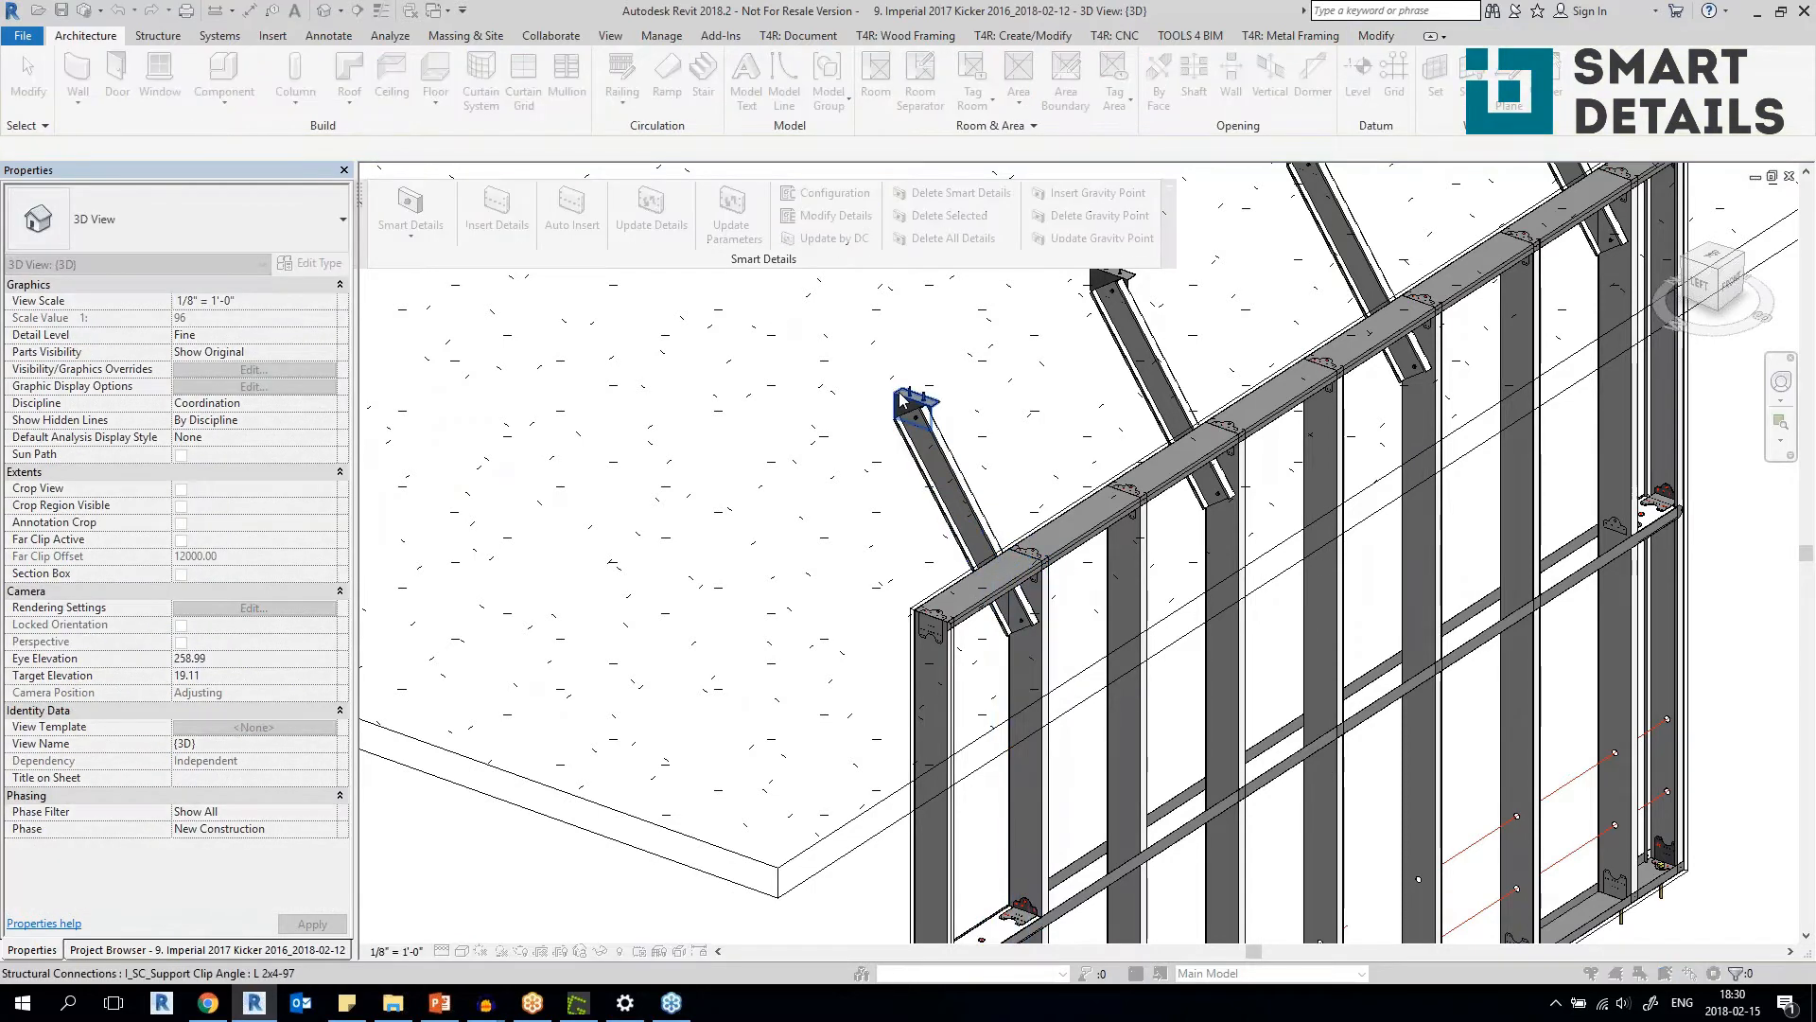
key("Return")
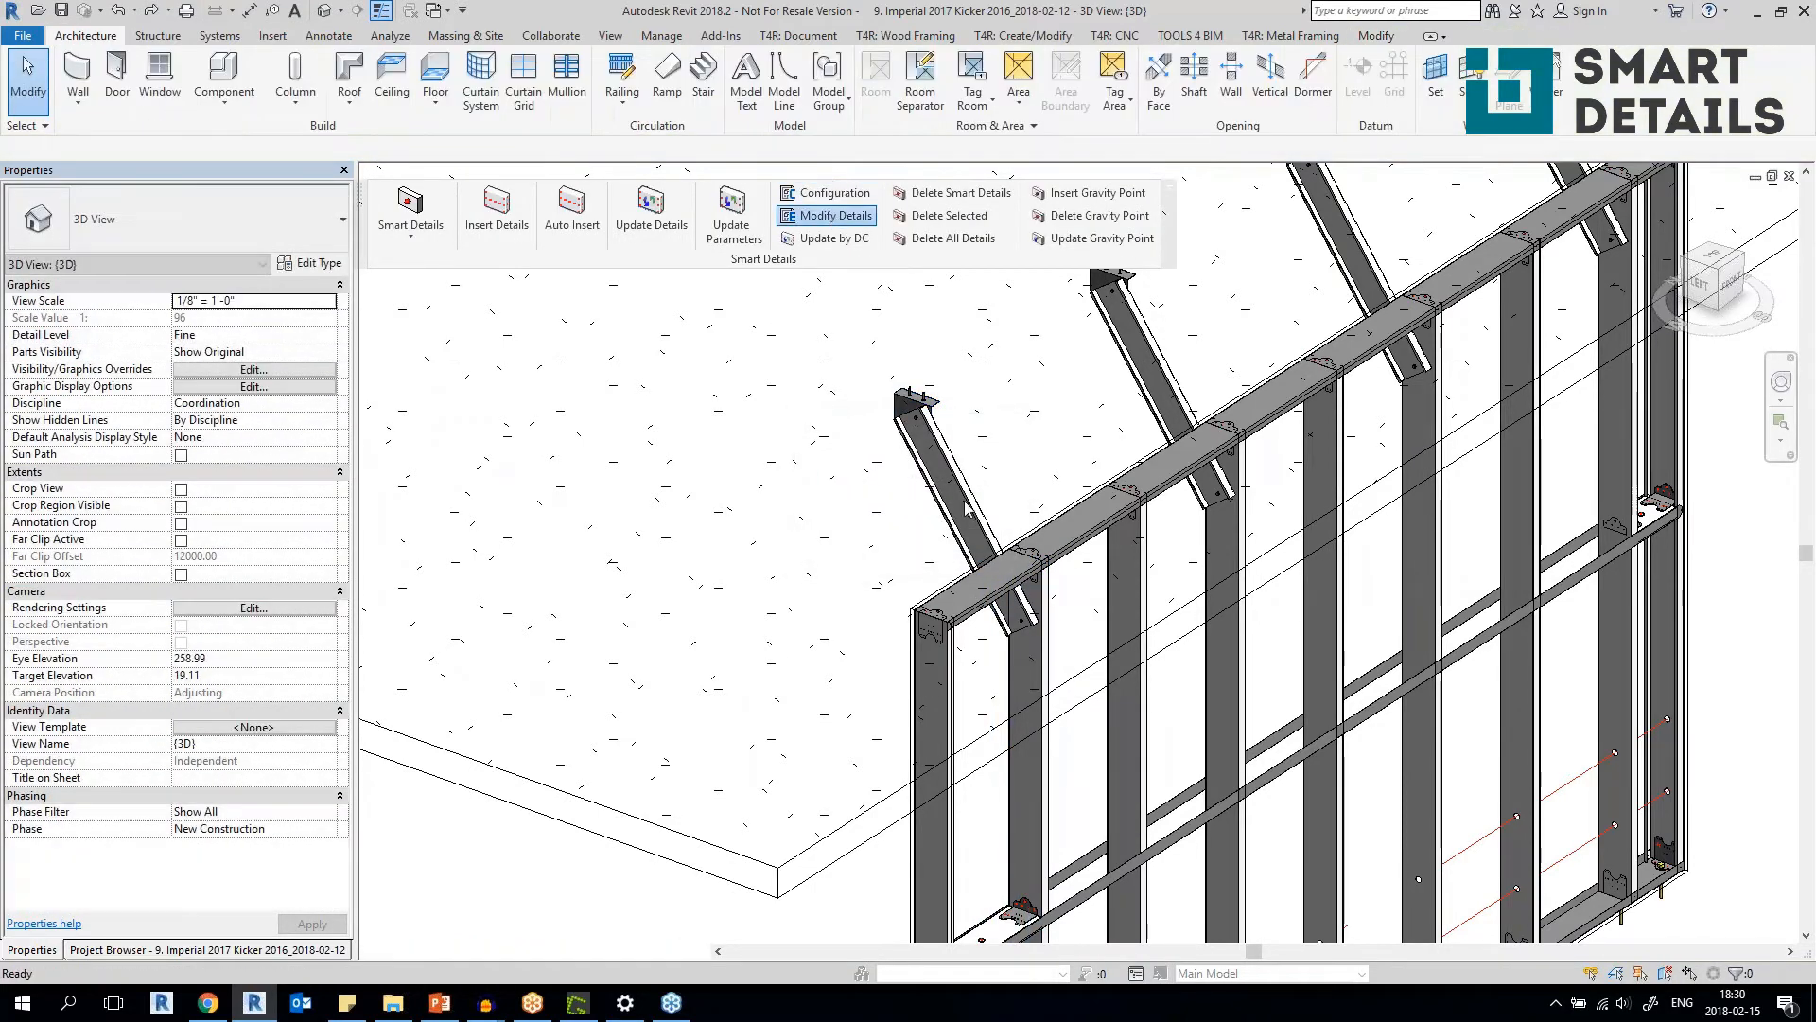
left_click(964, 502)
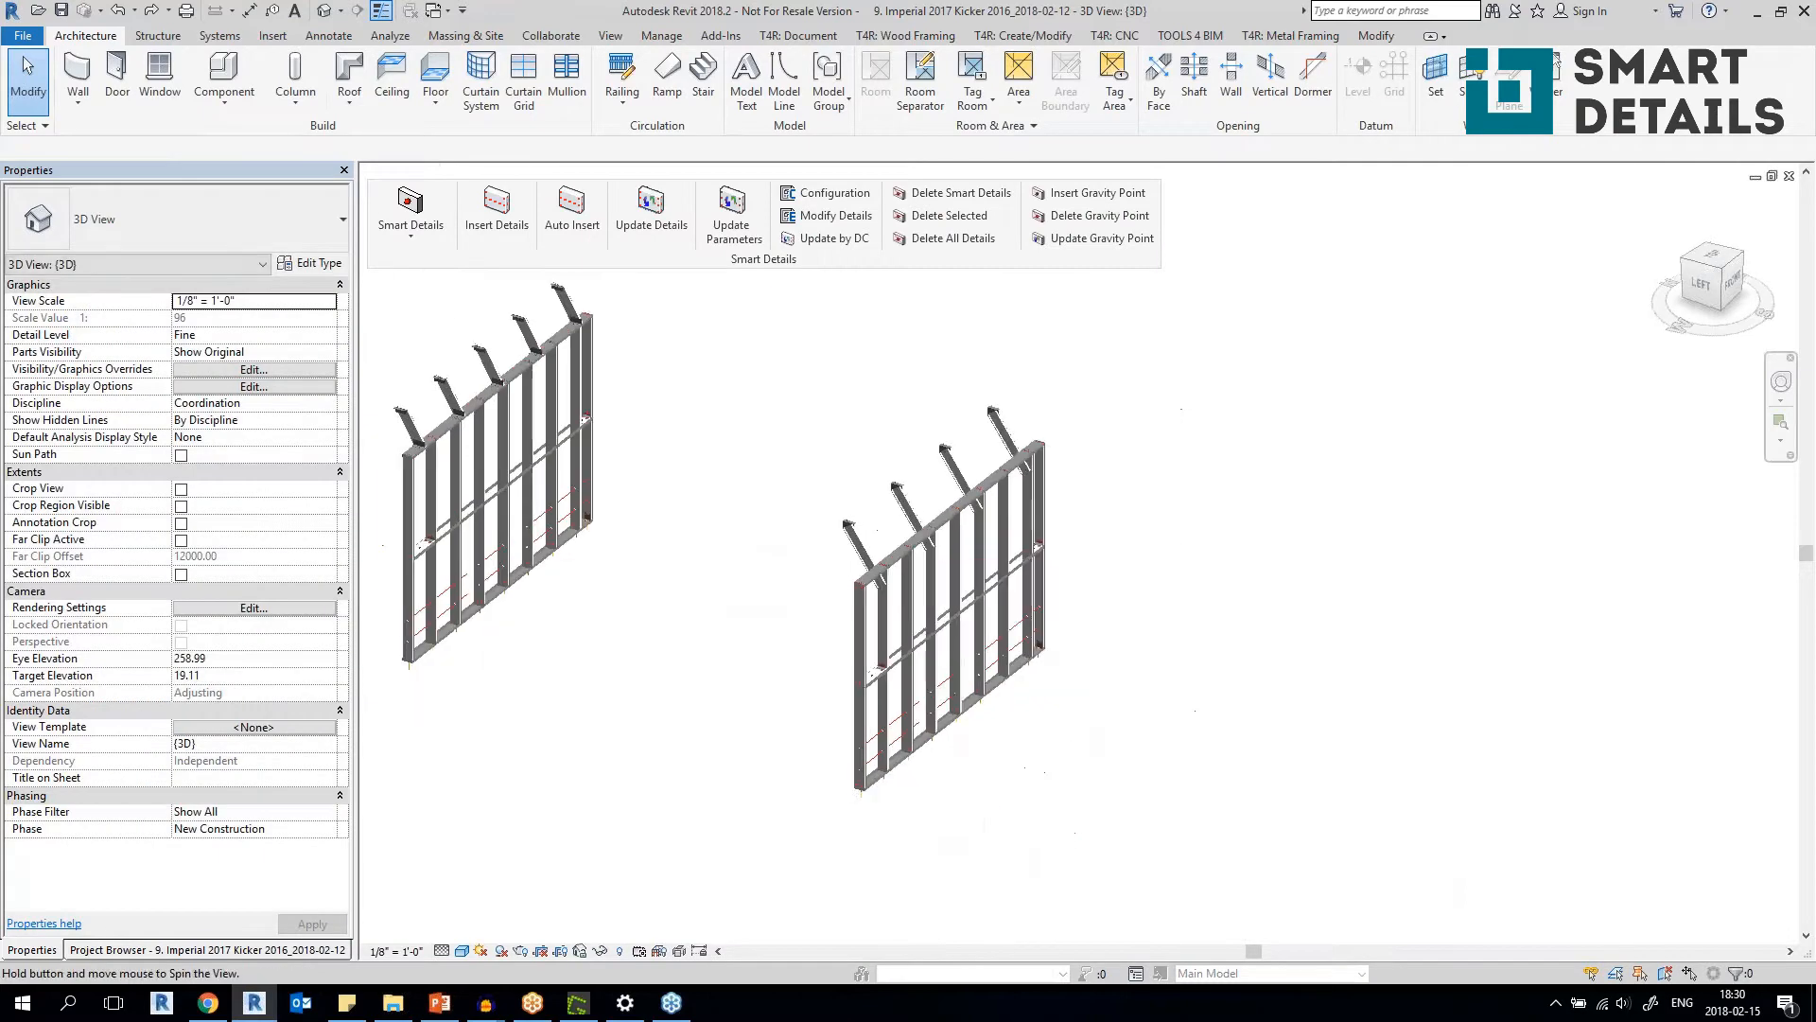
middle_click_drag(797, 600, 752, 607, "shift")
scroll(489, 342, "up", 1)
scroll(496, 359, "up", 1)
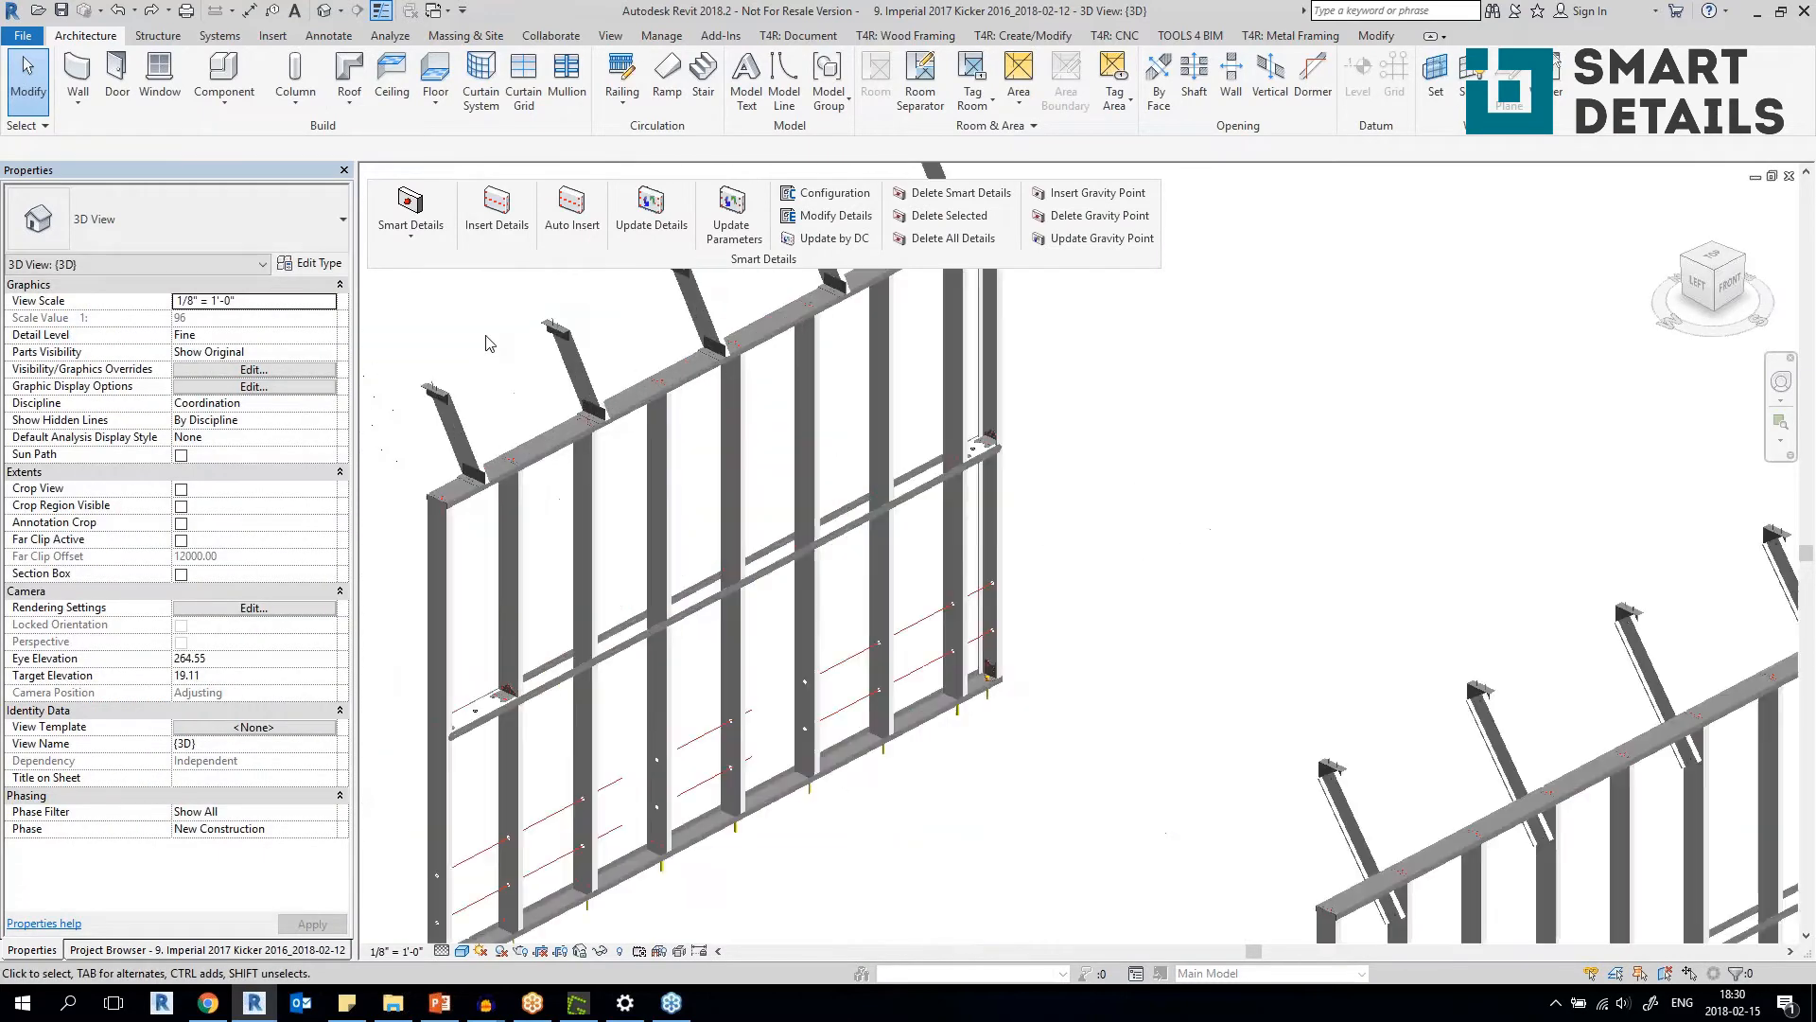
scroll(567, 398, "down", 2)
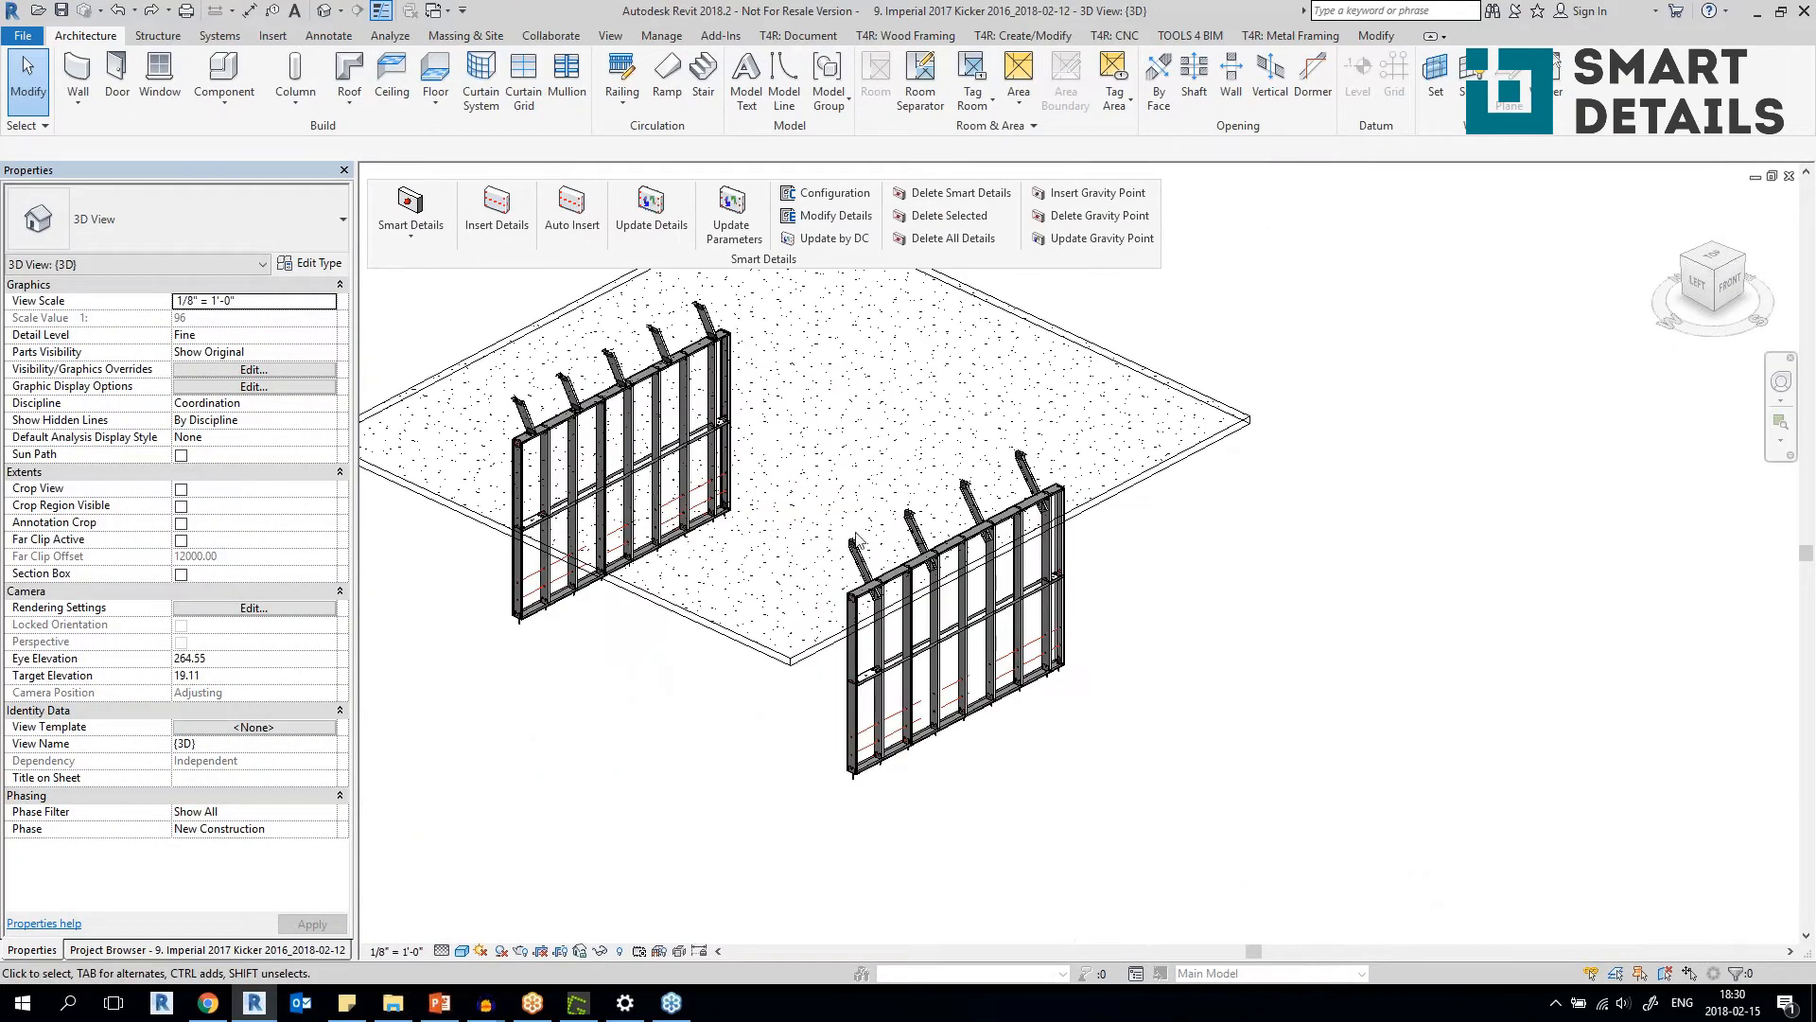
scroll(790, 416, "up", 2)
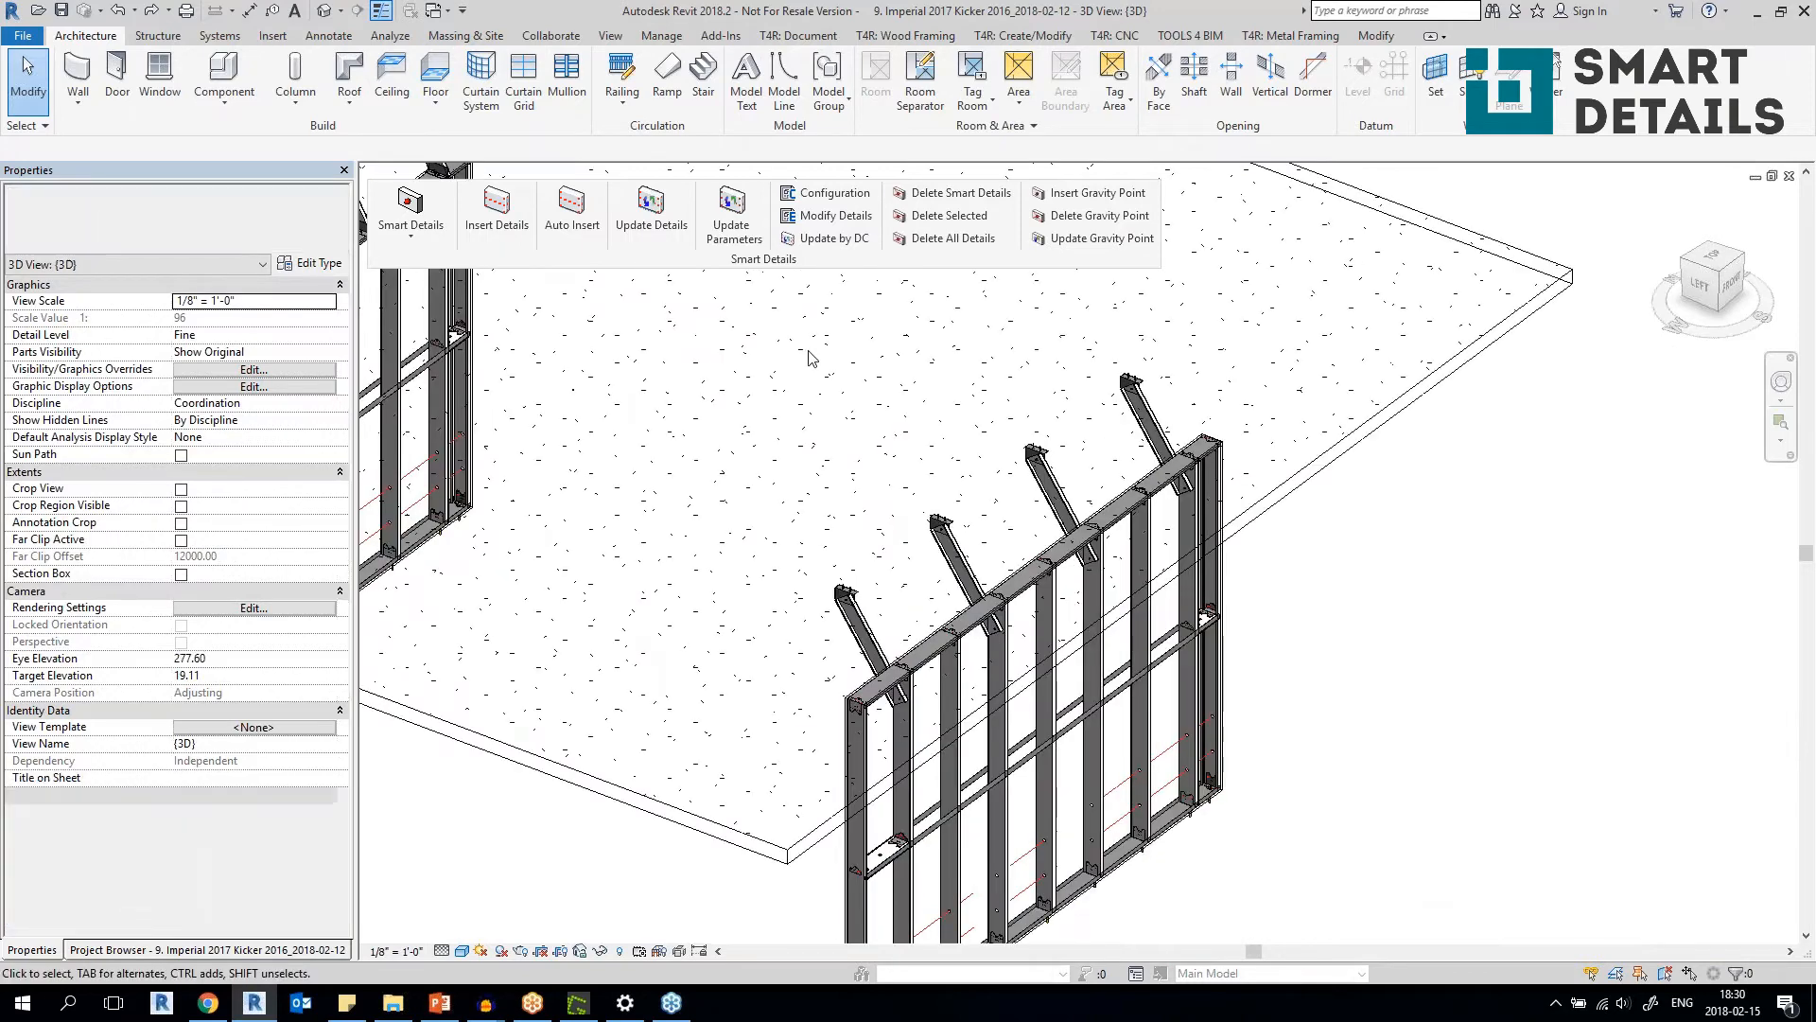
Switch to the Prefab Concrete Walls & Frames 3D view of the 10. Metric_2017_Wall_Metal project.
left_click(443, 11)
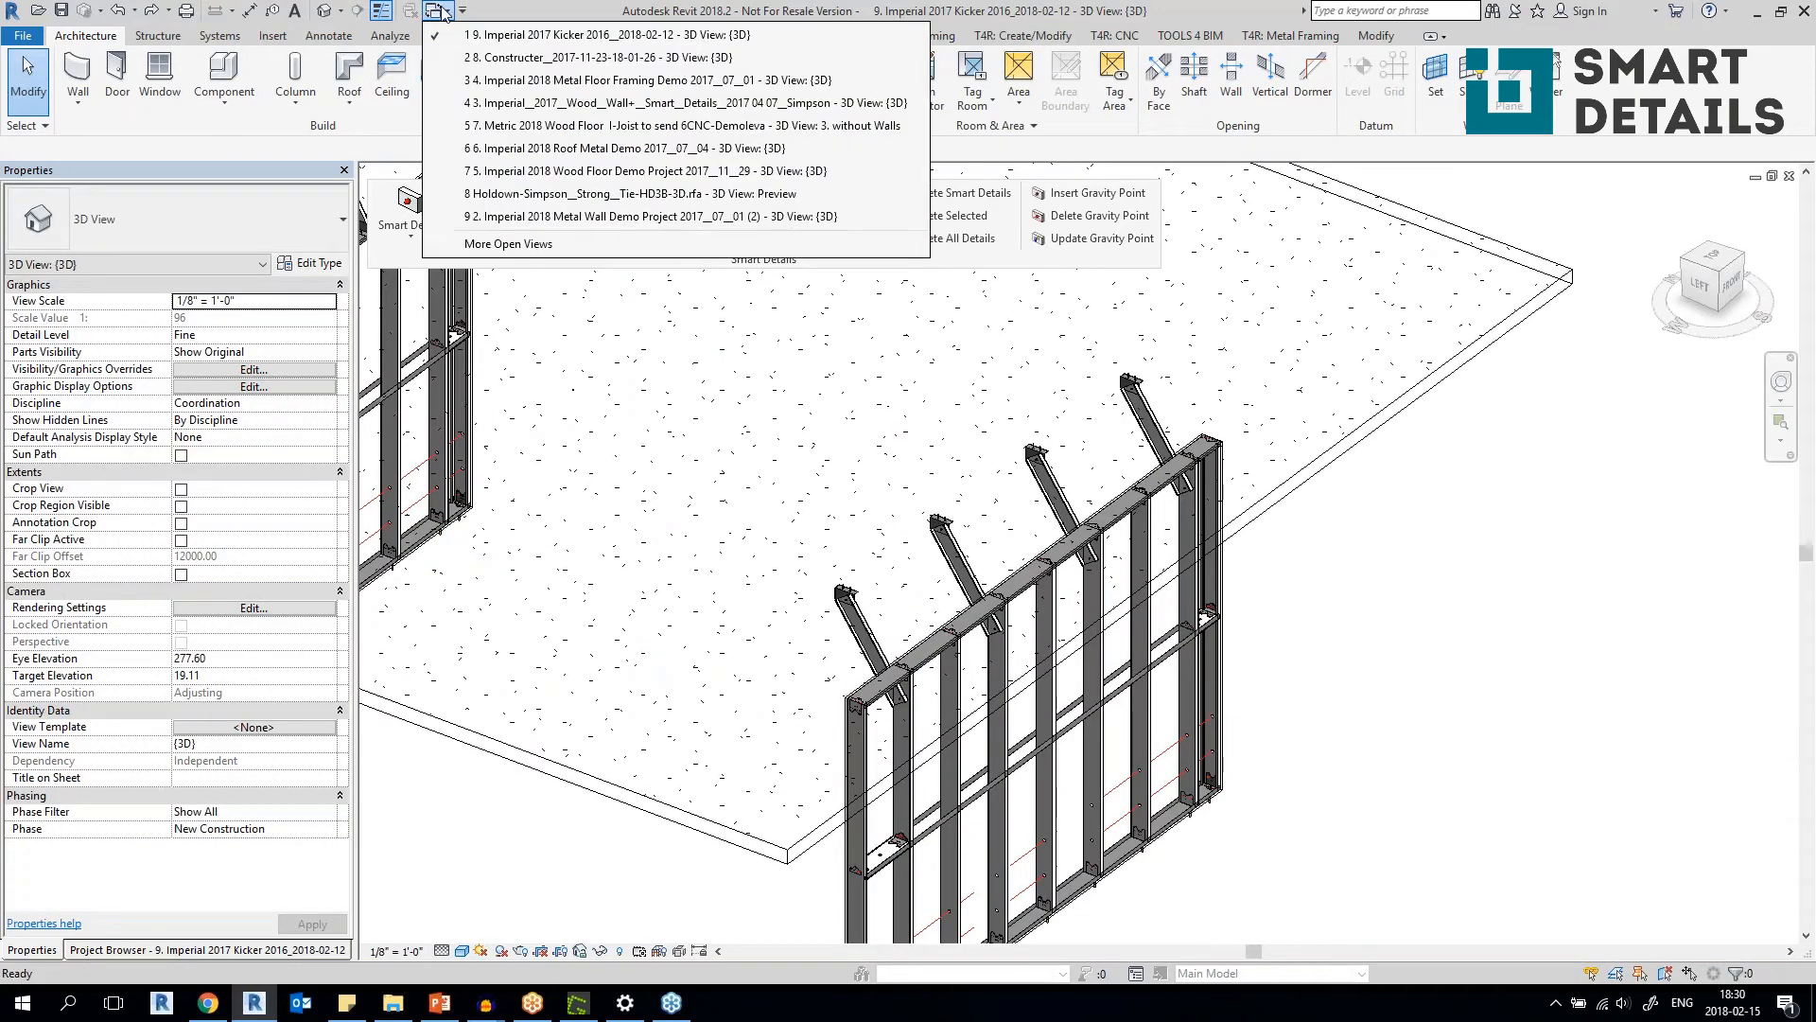
left_click(511, 244)
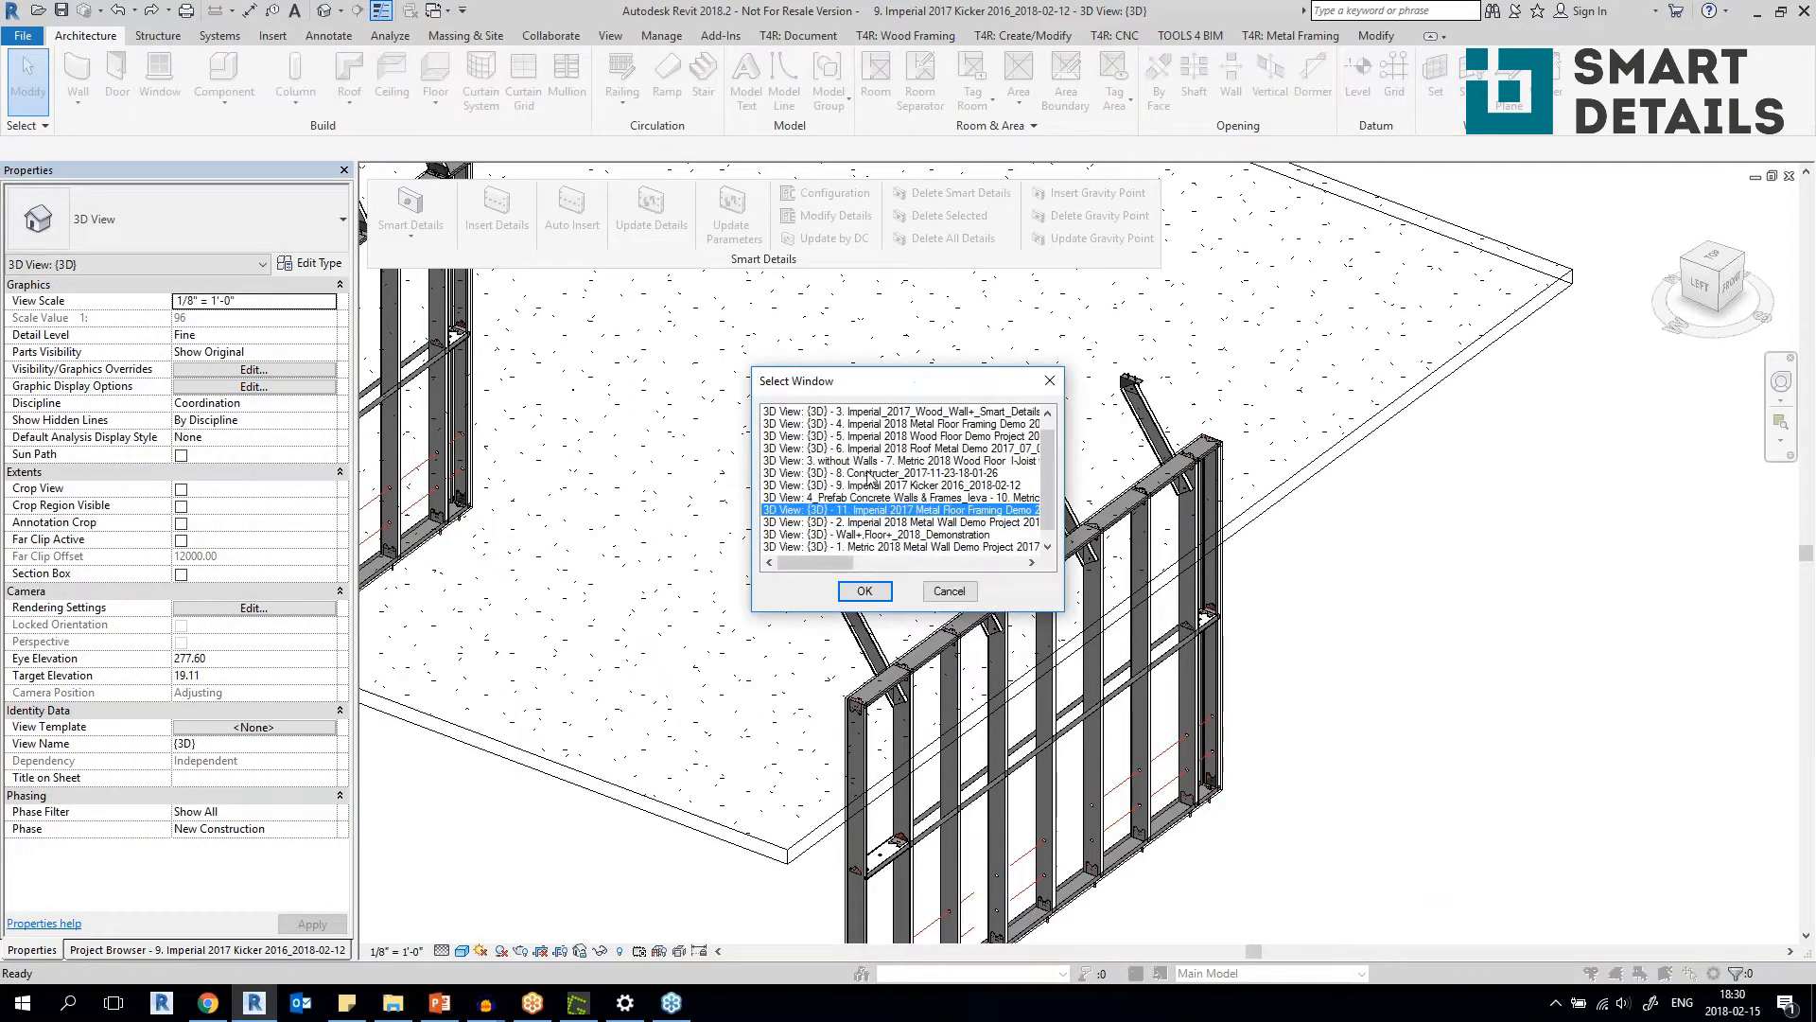
left_click_drag(1048, 473, 1046, 516)
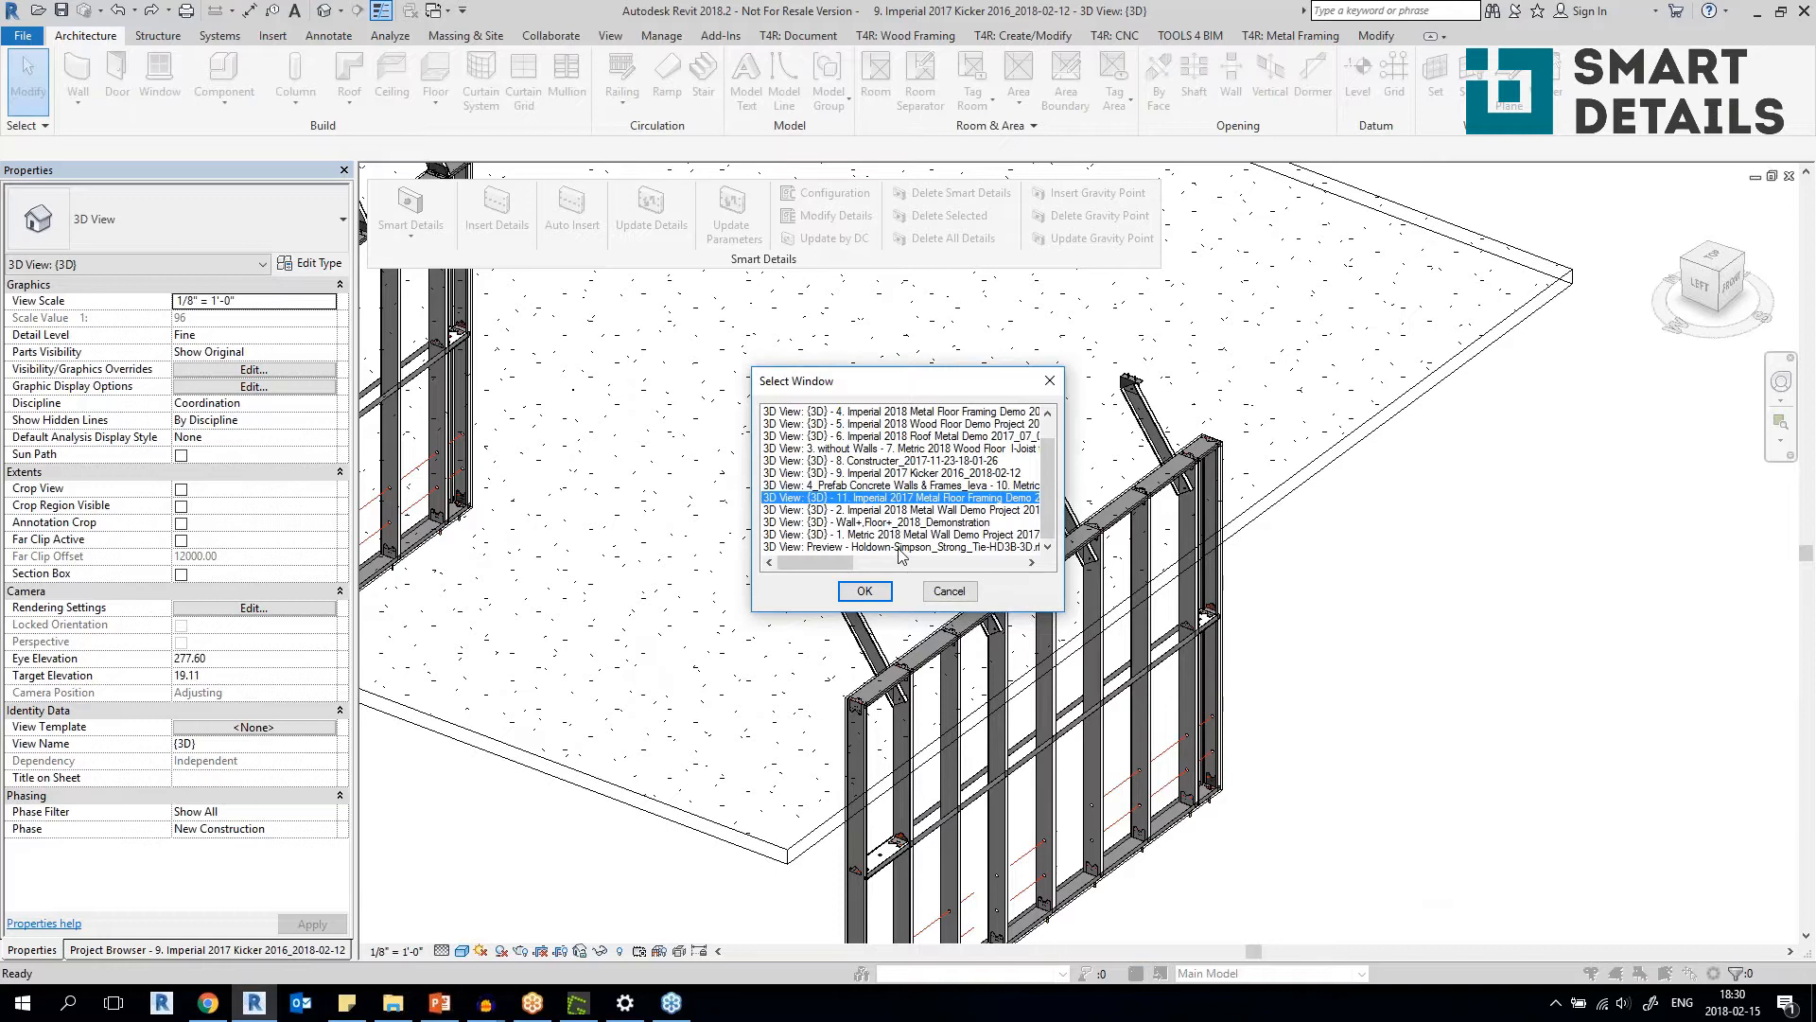
left_click_drag(1063, 497, 1282, 501)
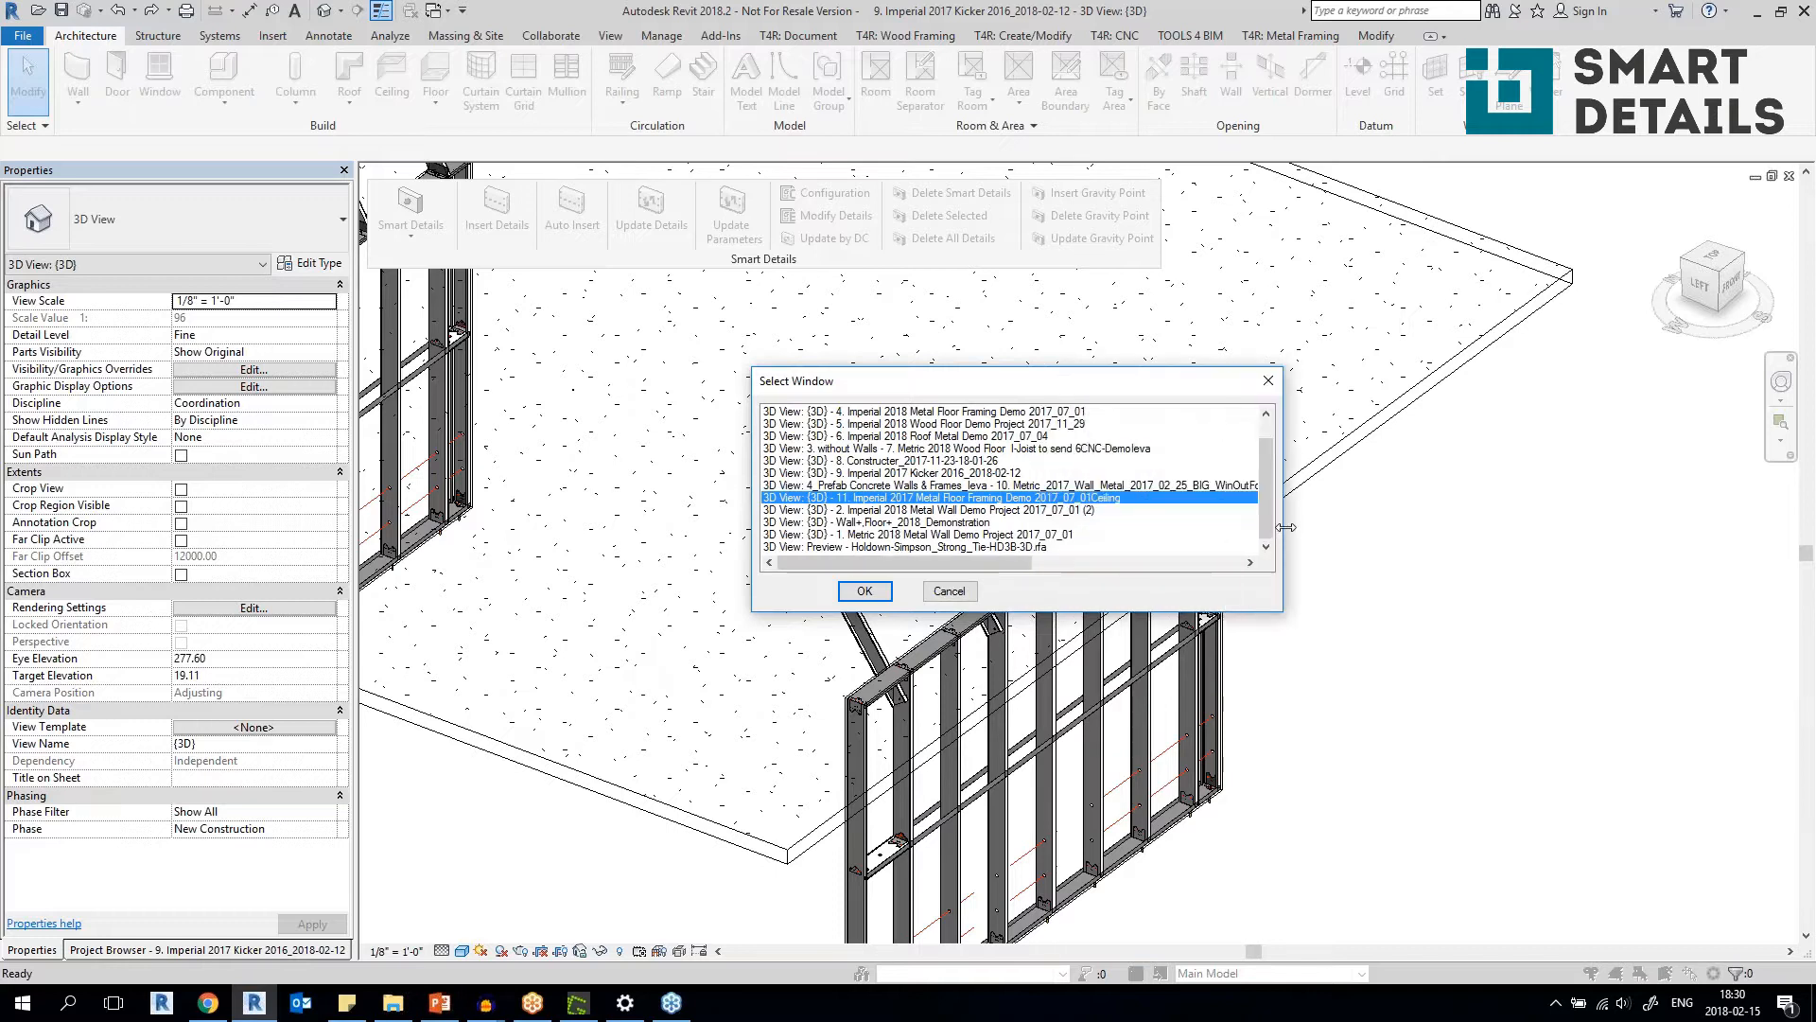
scroll(1268, 501, "up", 1)
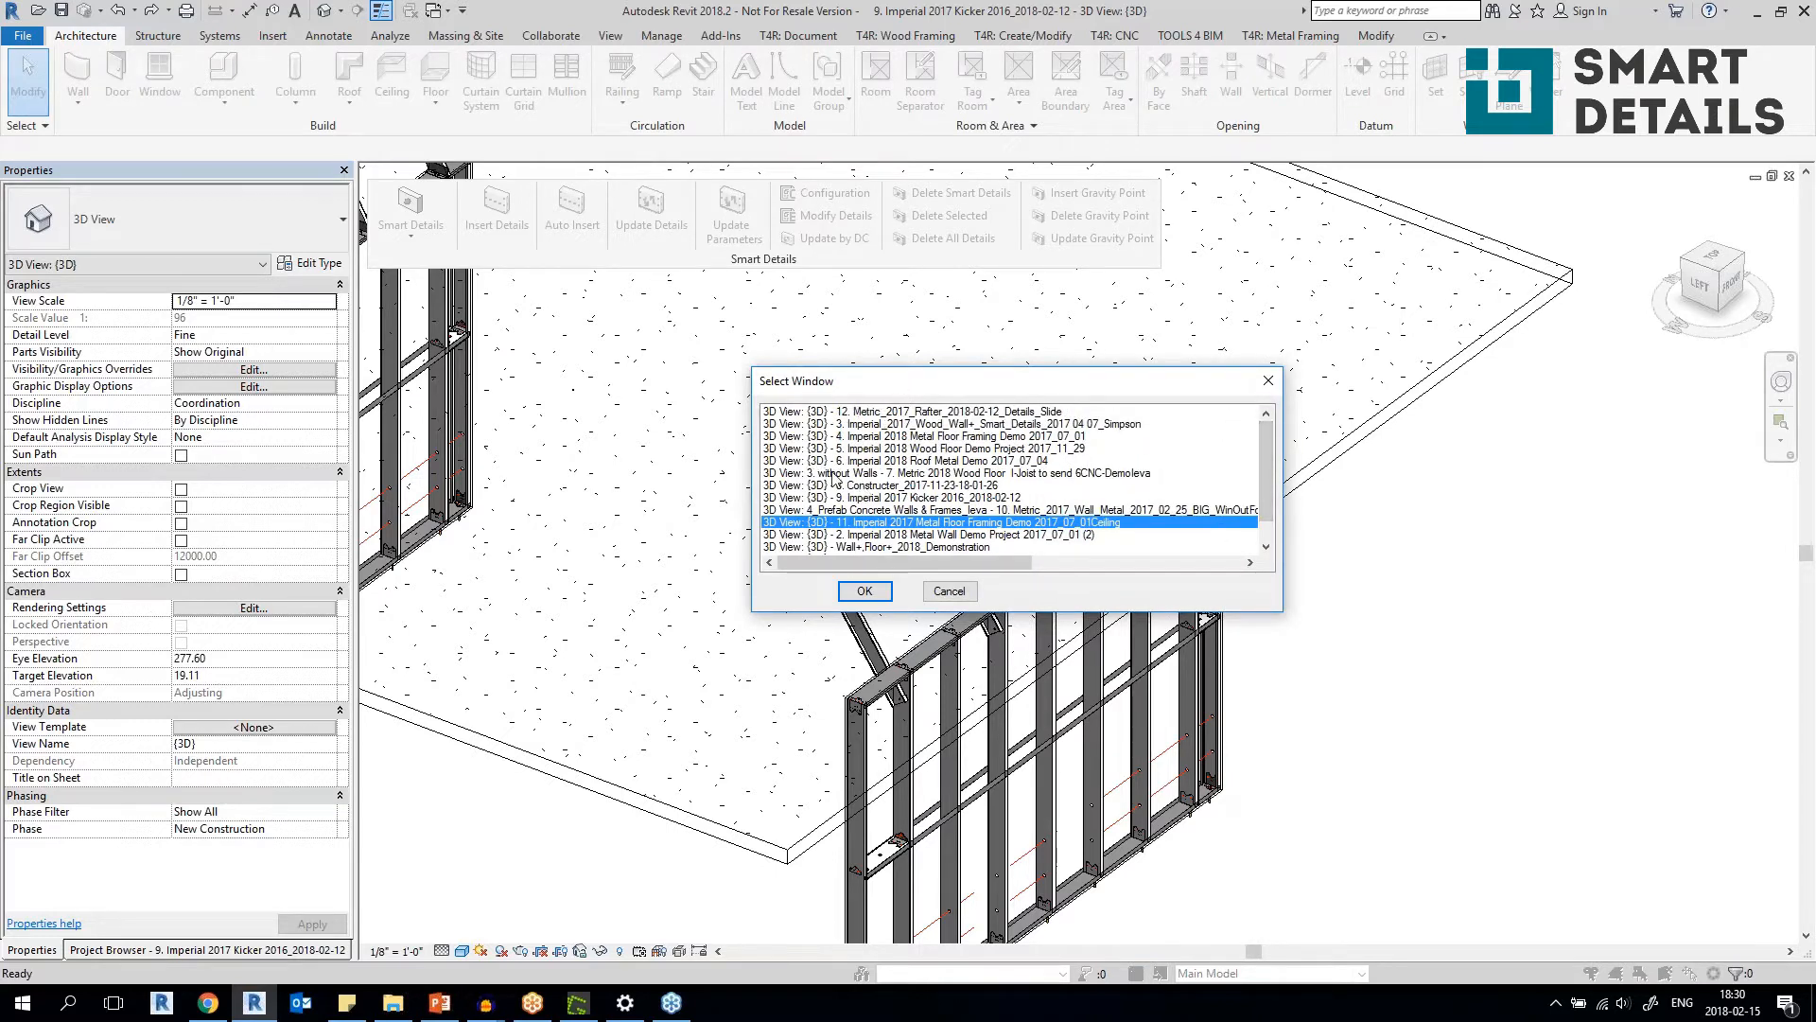
left_click(875, 510)
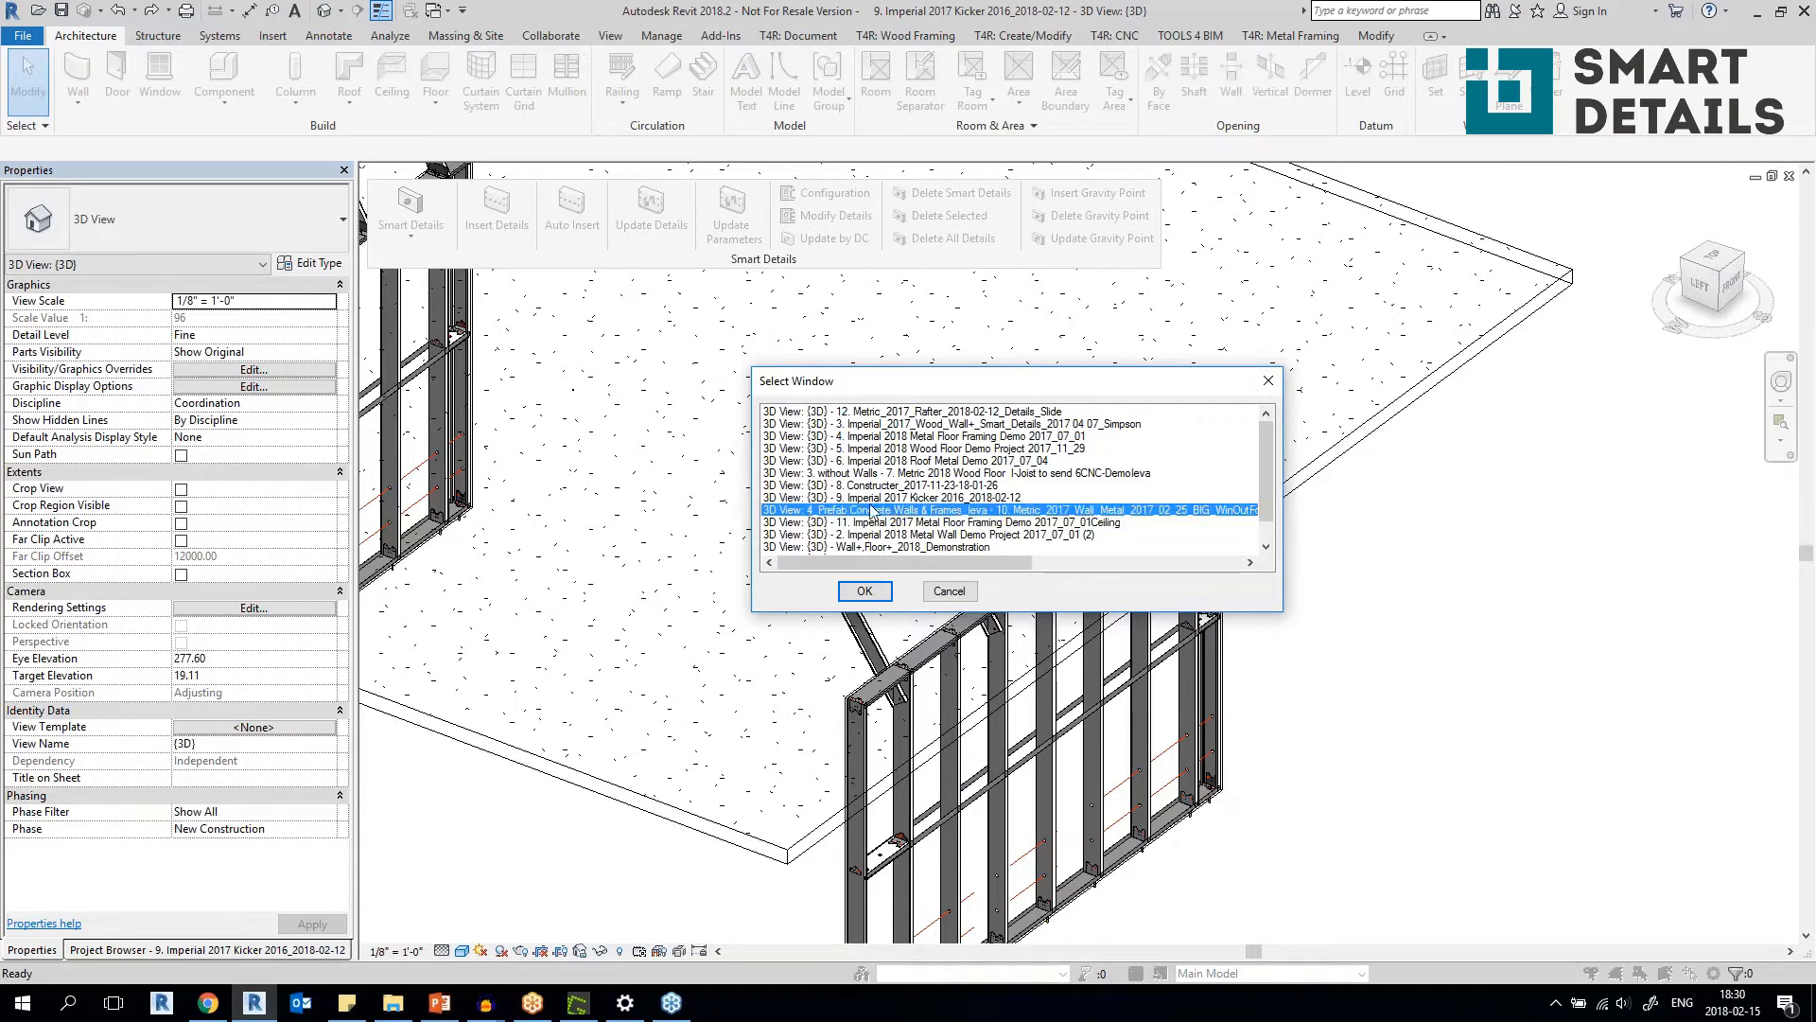
left_click(863, 591)
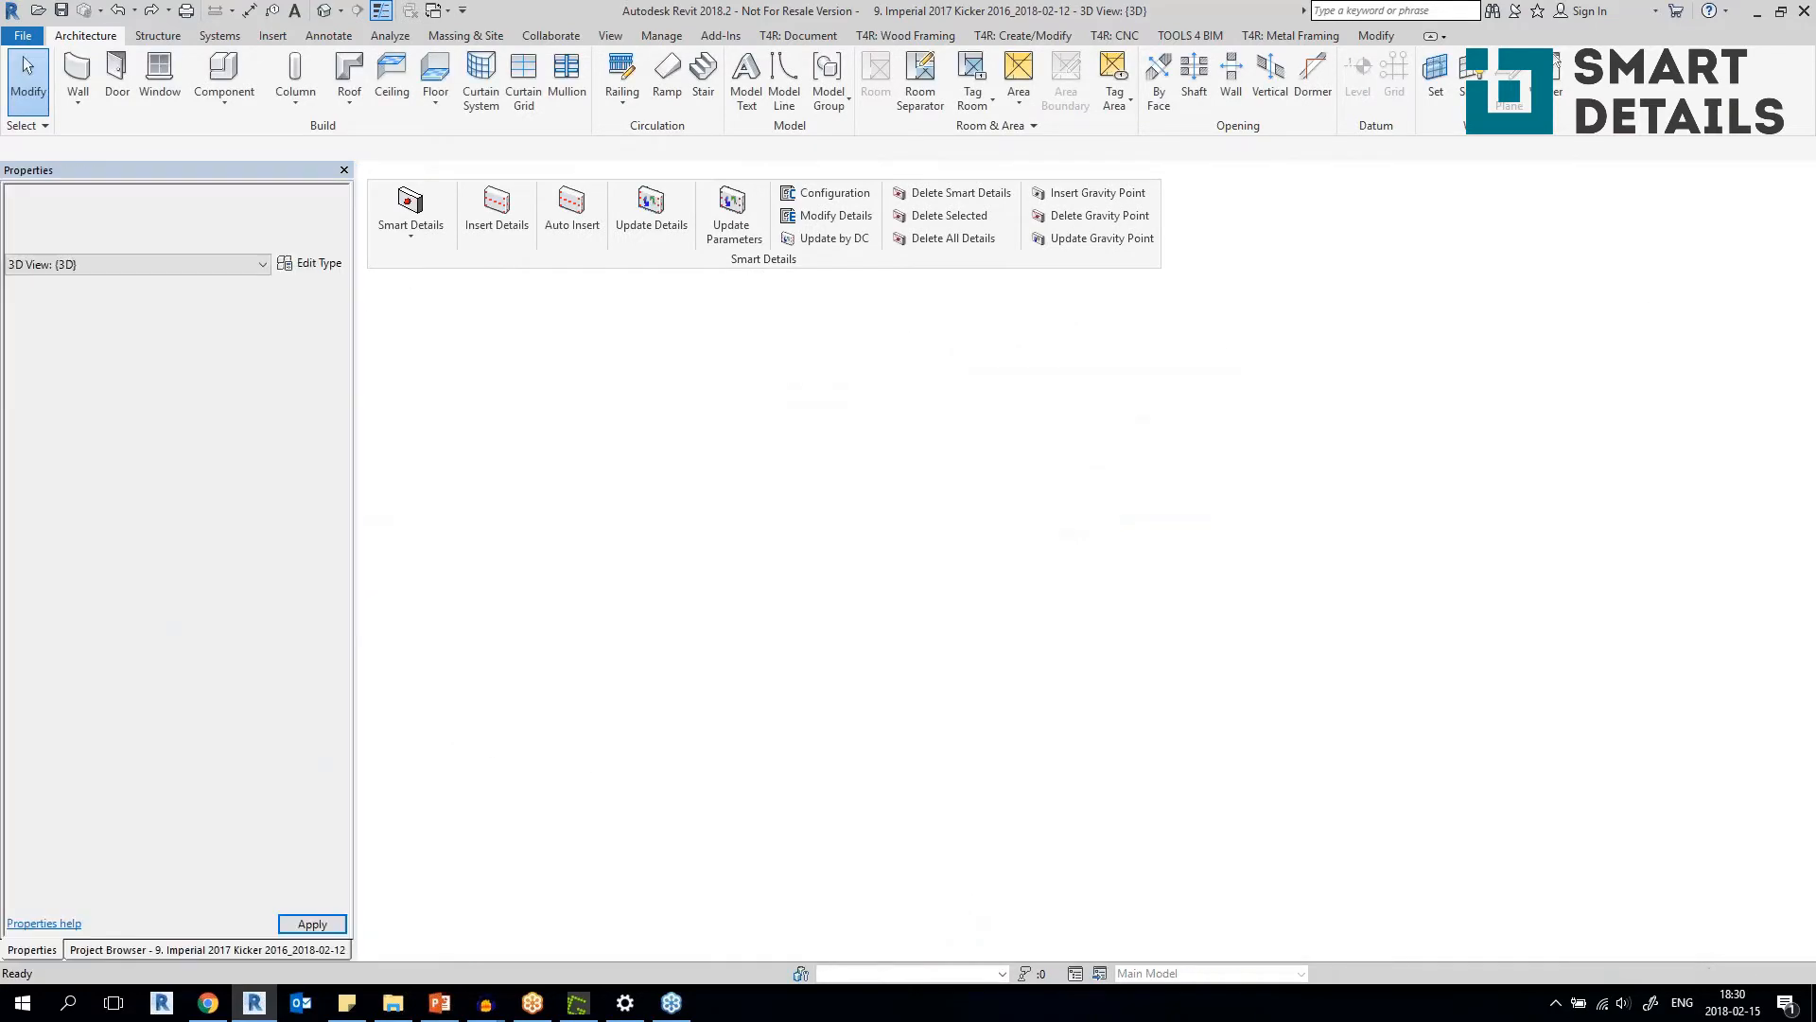
Inspect the ventilated facade framing near the building corner, selecting the horizontal MFT track above a corner window.
scroll(853, 506, "down", 3)
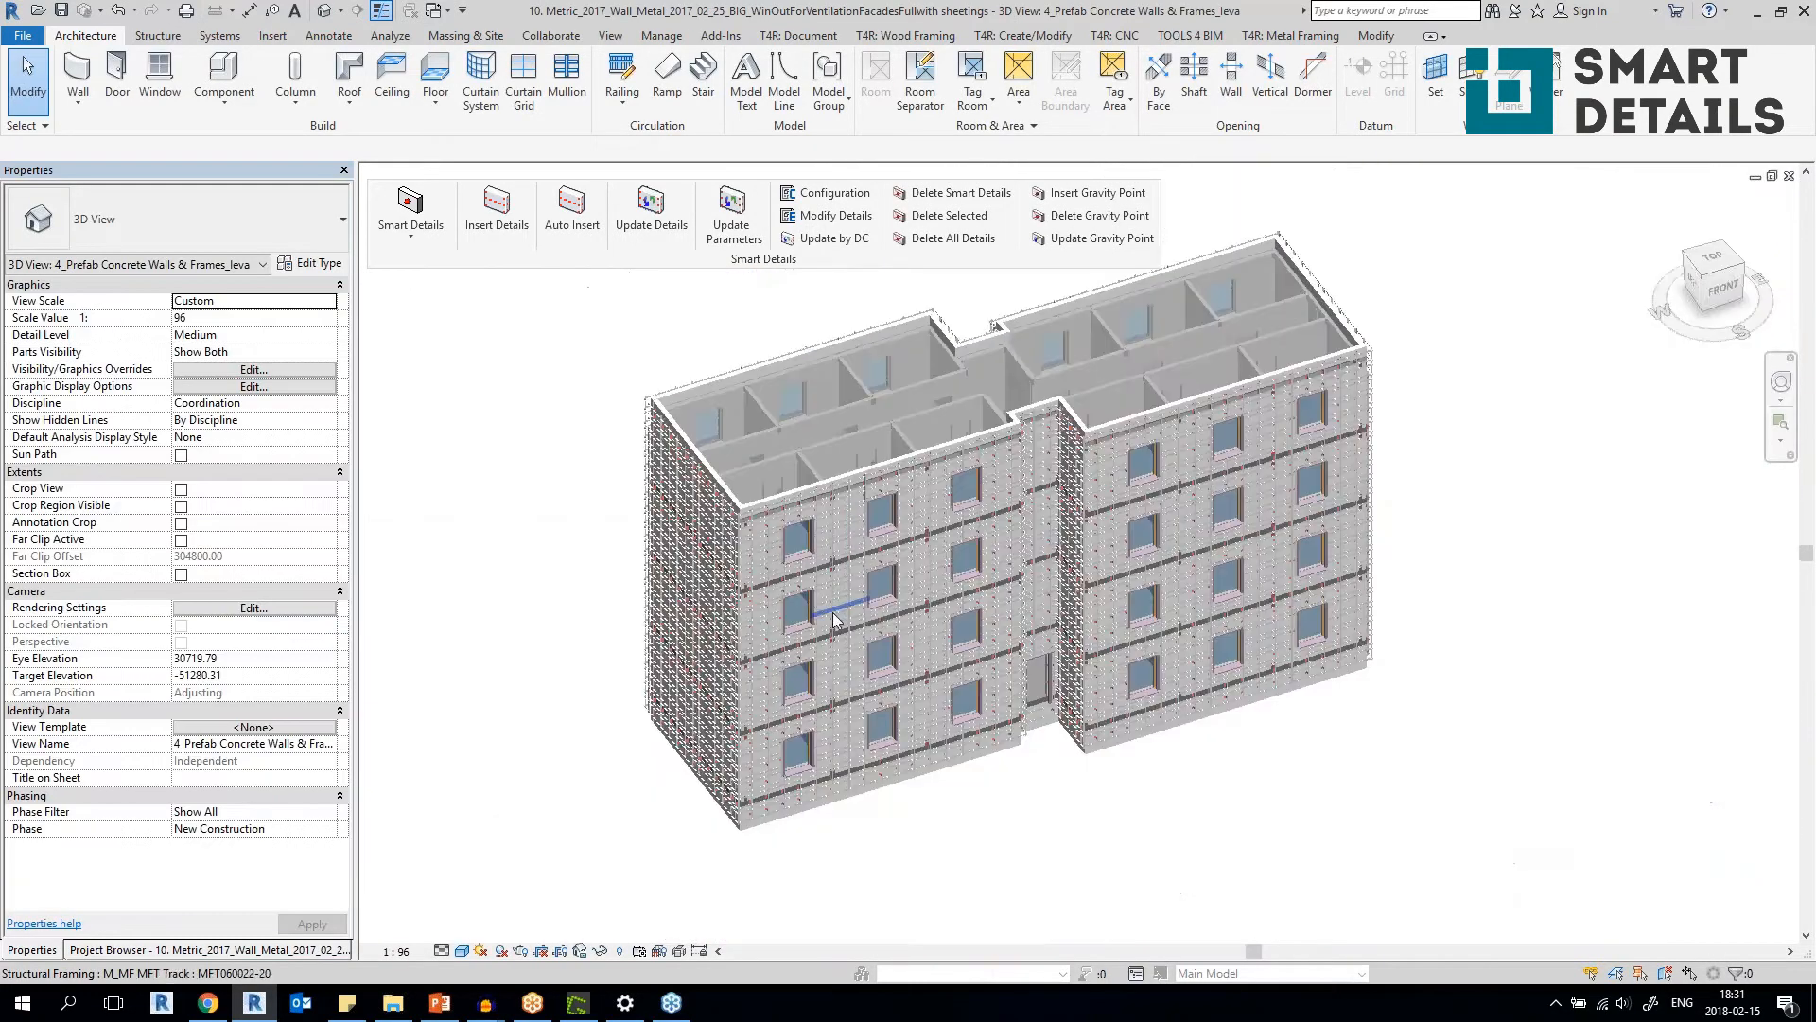
scroll(690, 620, "up", 3)
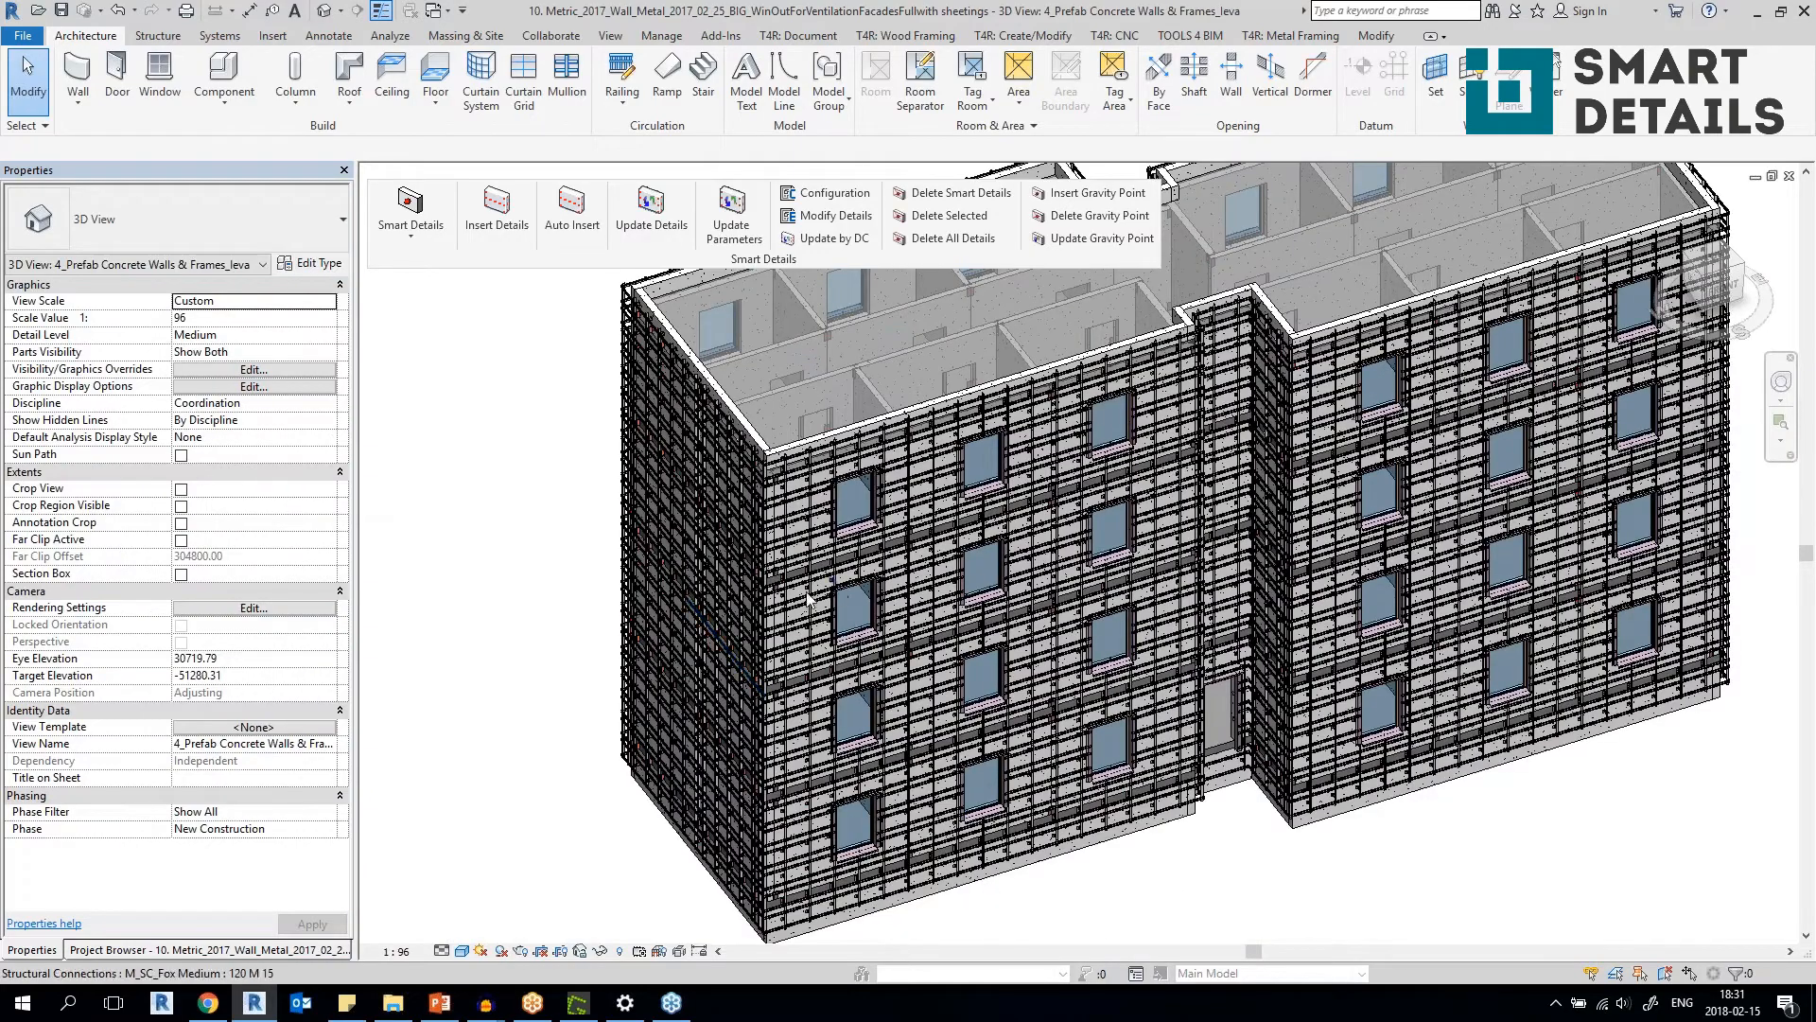
scroll(809, 598, "up", 5)
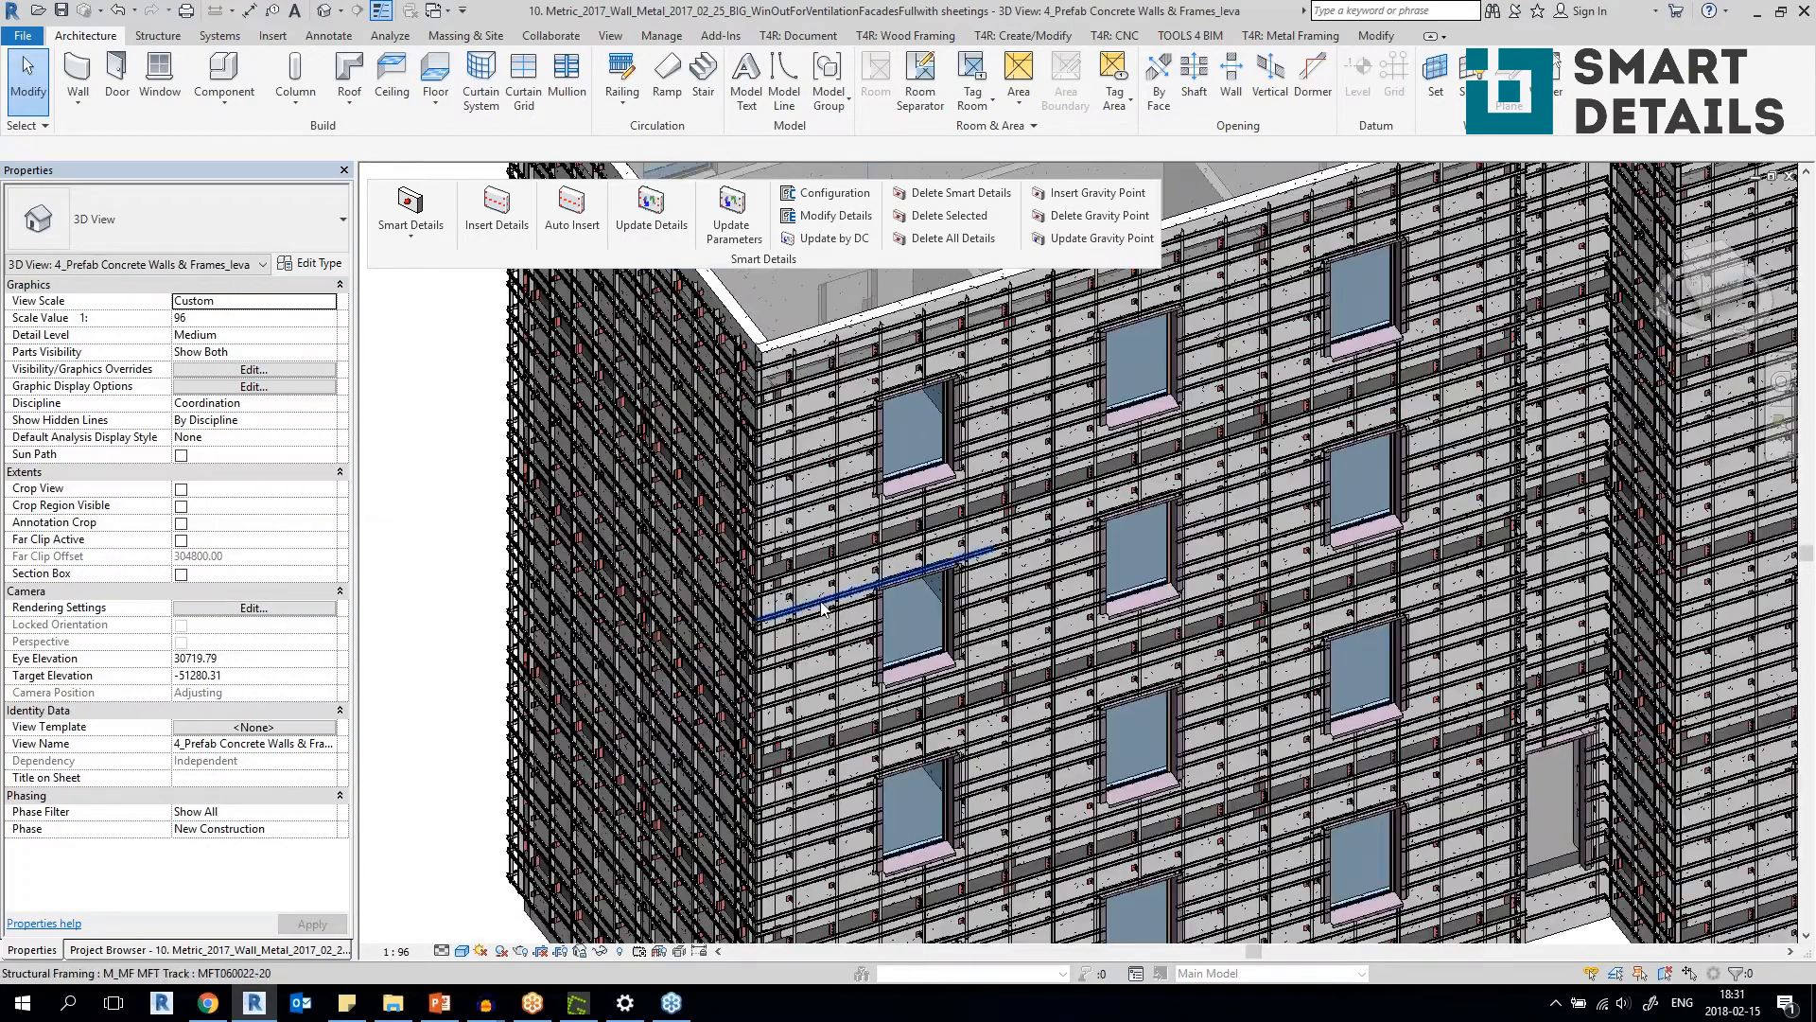
left_click(937, 603)
middle_click_drag(937, 603, 986, 589, "shift")
scroll(815, 567, "up", 2)
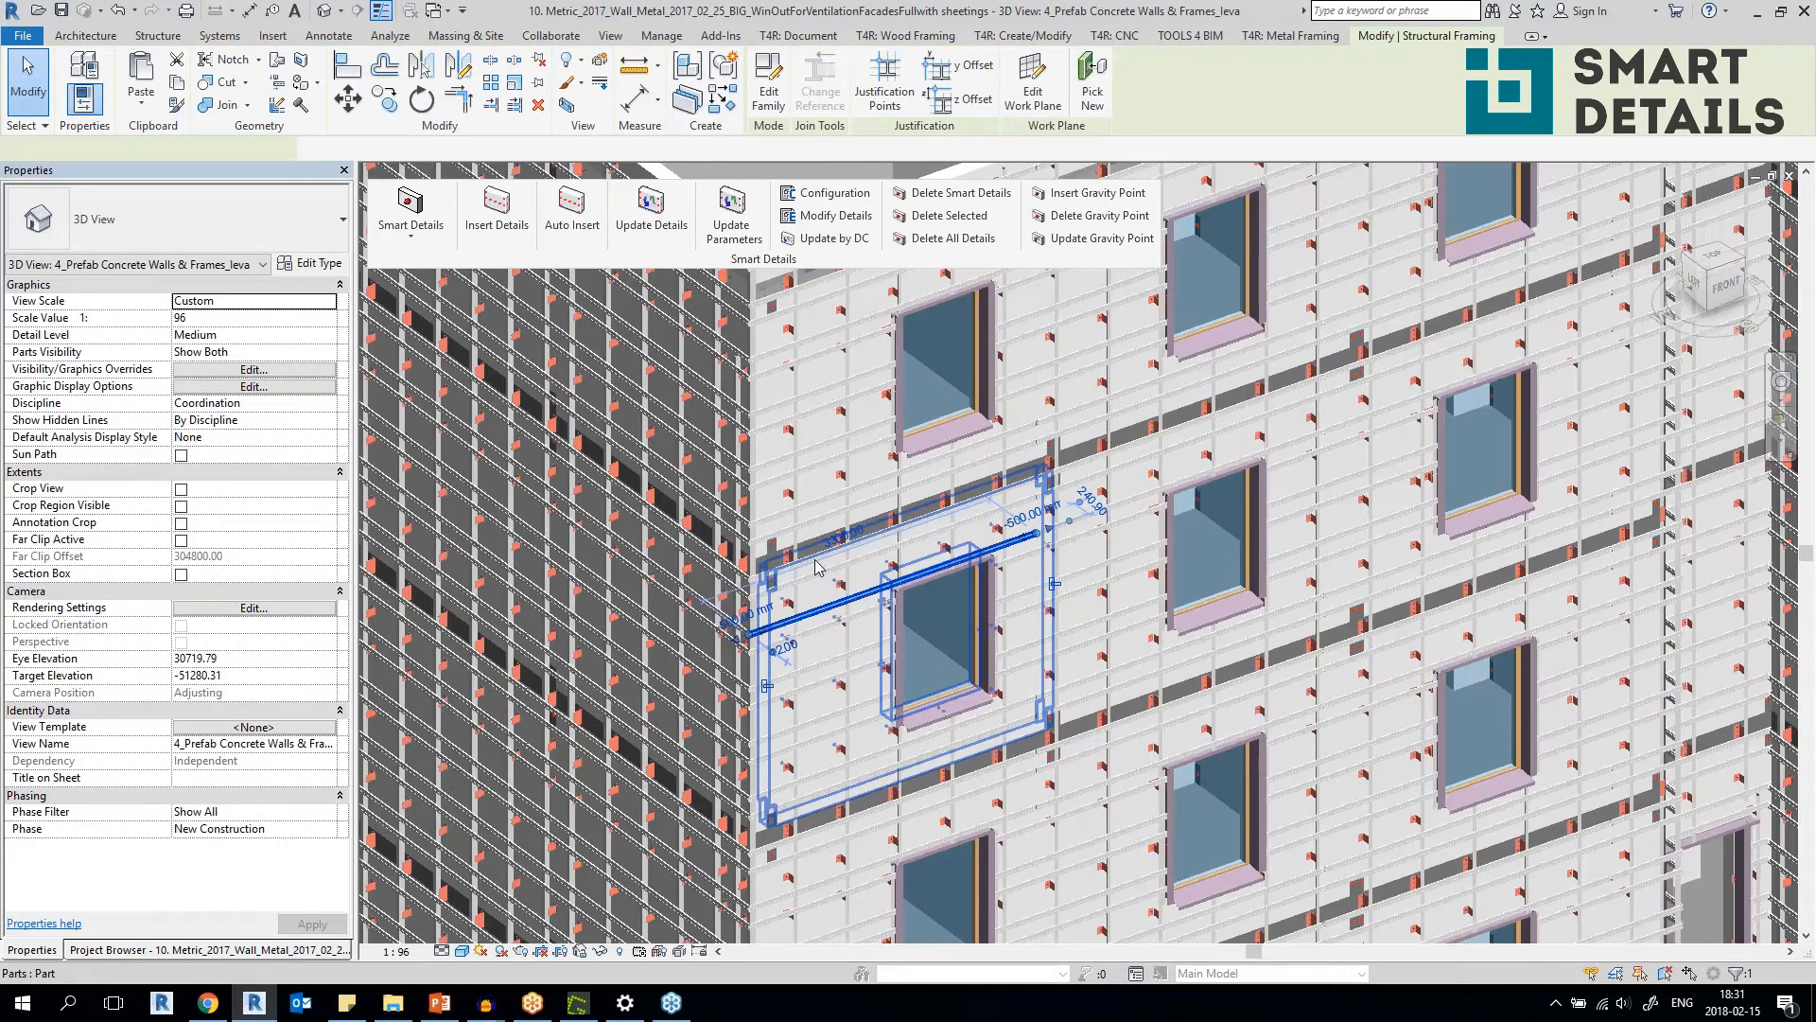
scroll(815, 566, "up", 3)
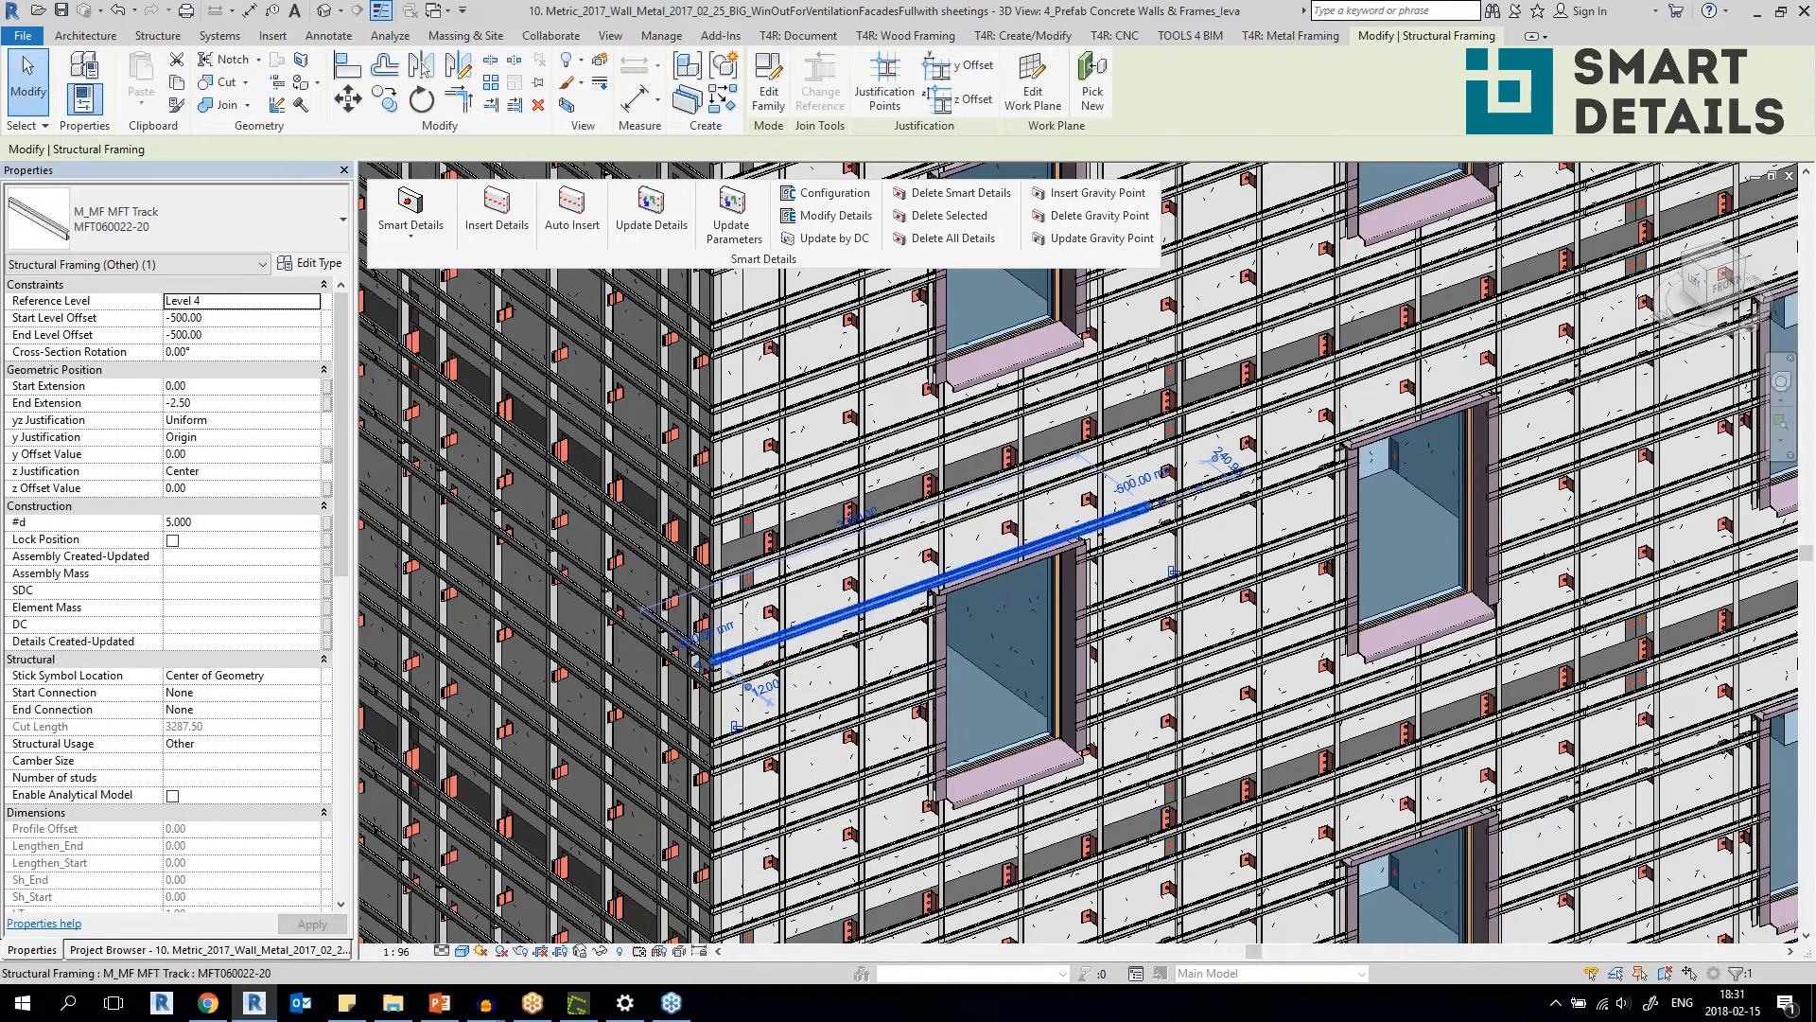
scroll(842, 584, "up", 3)
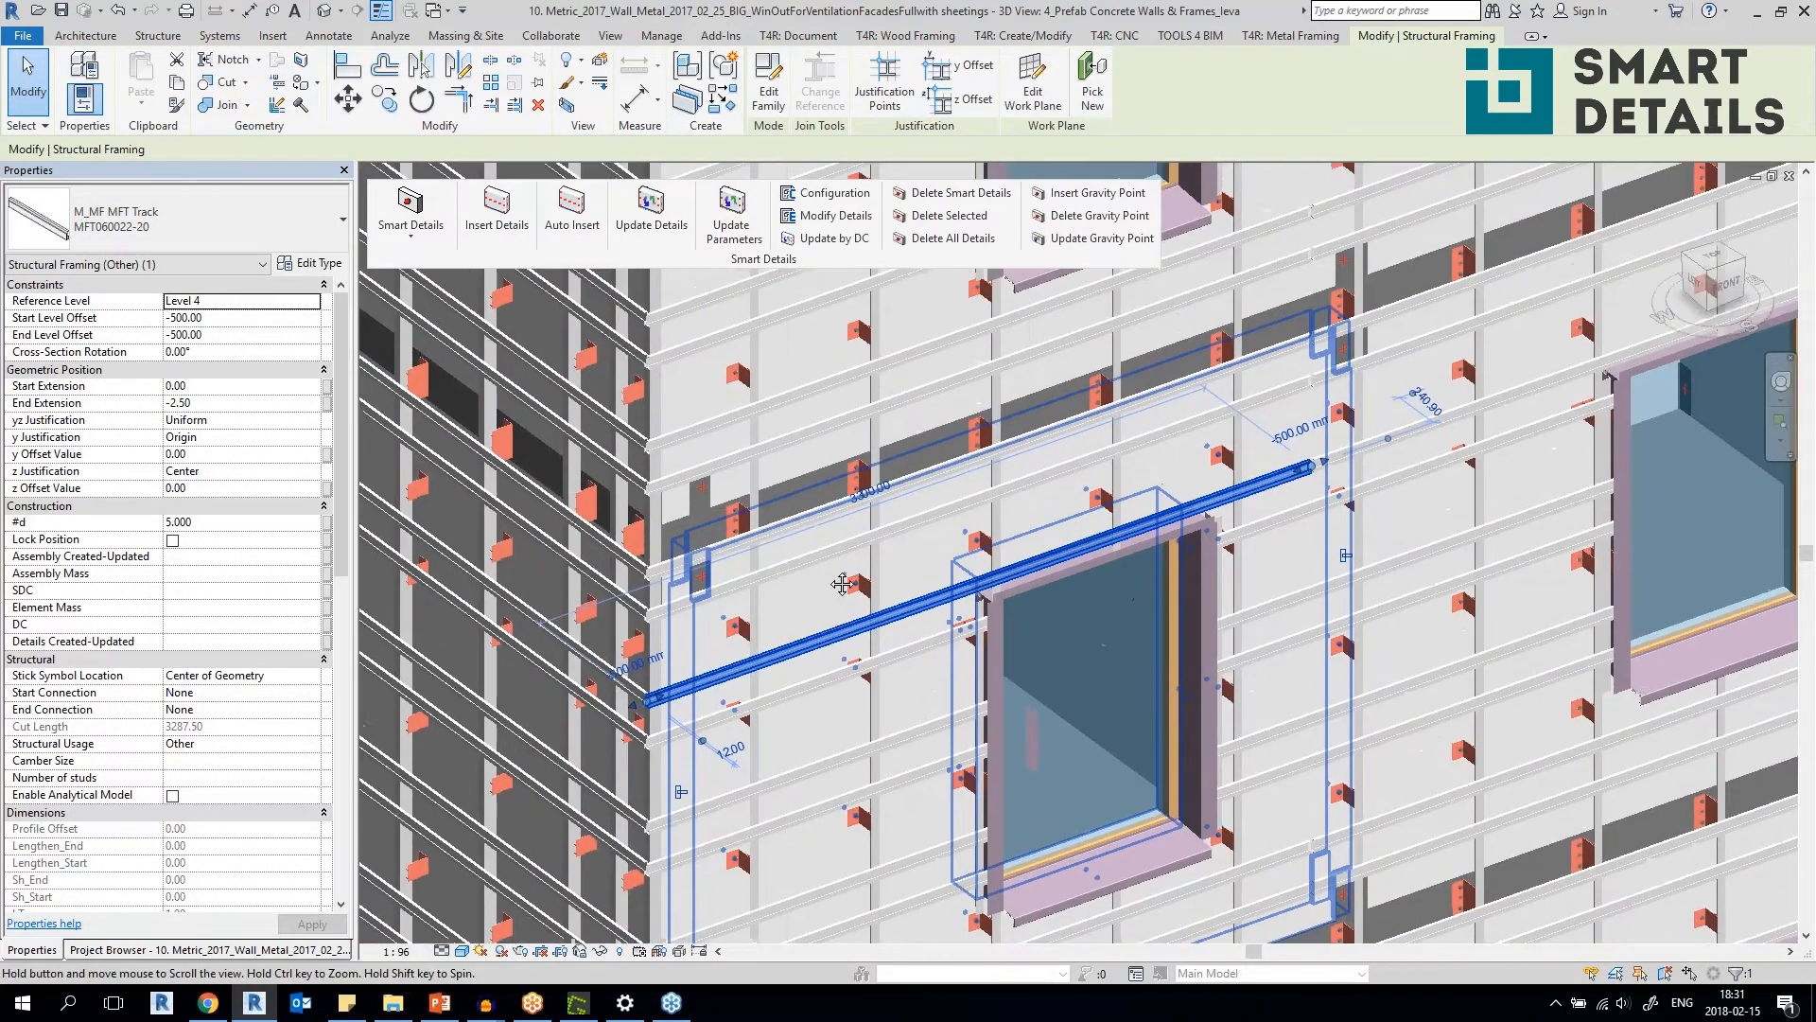
middle_click_drag(842, 583, 832, 678)
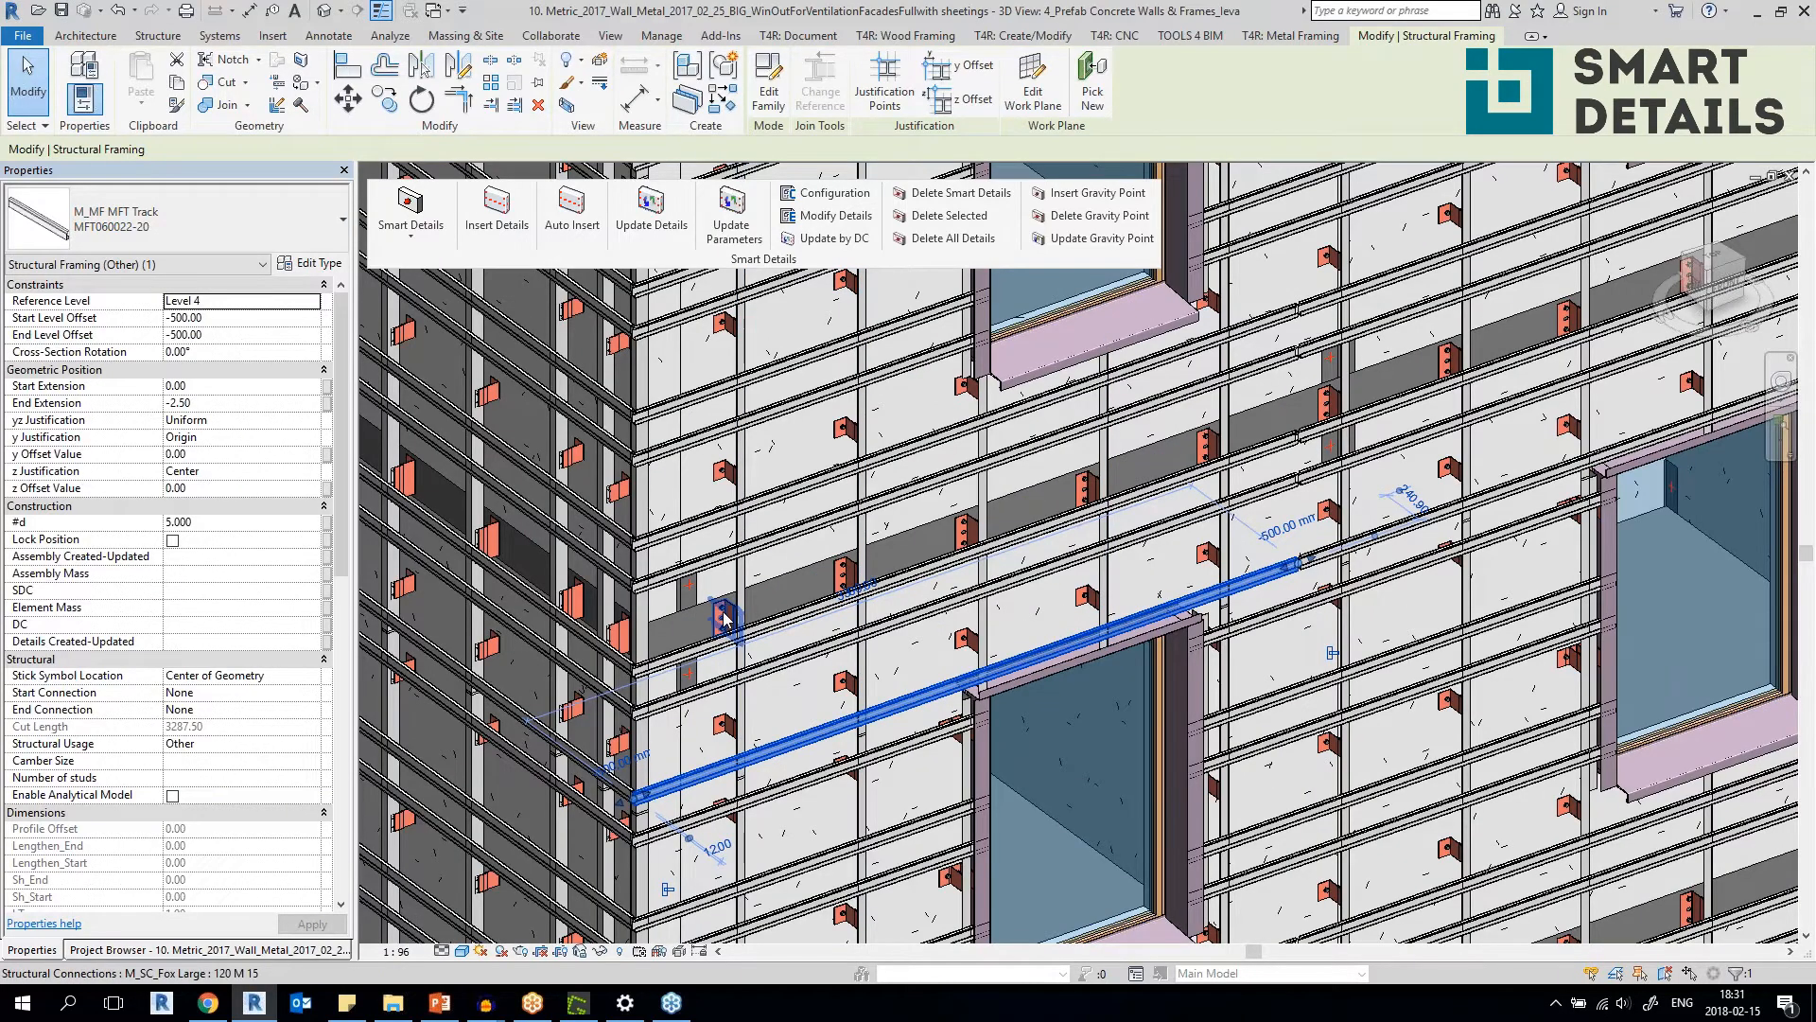
Select the Level 4 floor slab behind the facade framing and review the Floor_Stud Connector configuration in Modify Details.
left_click(787, 583)
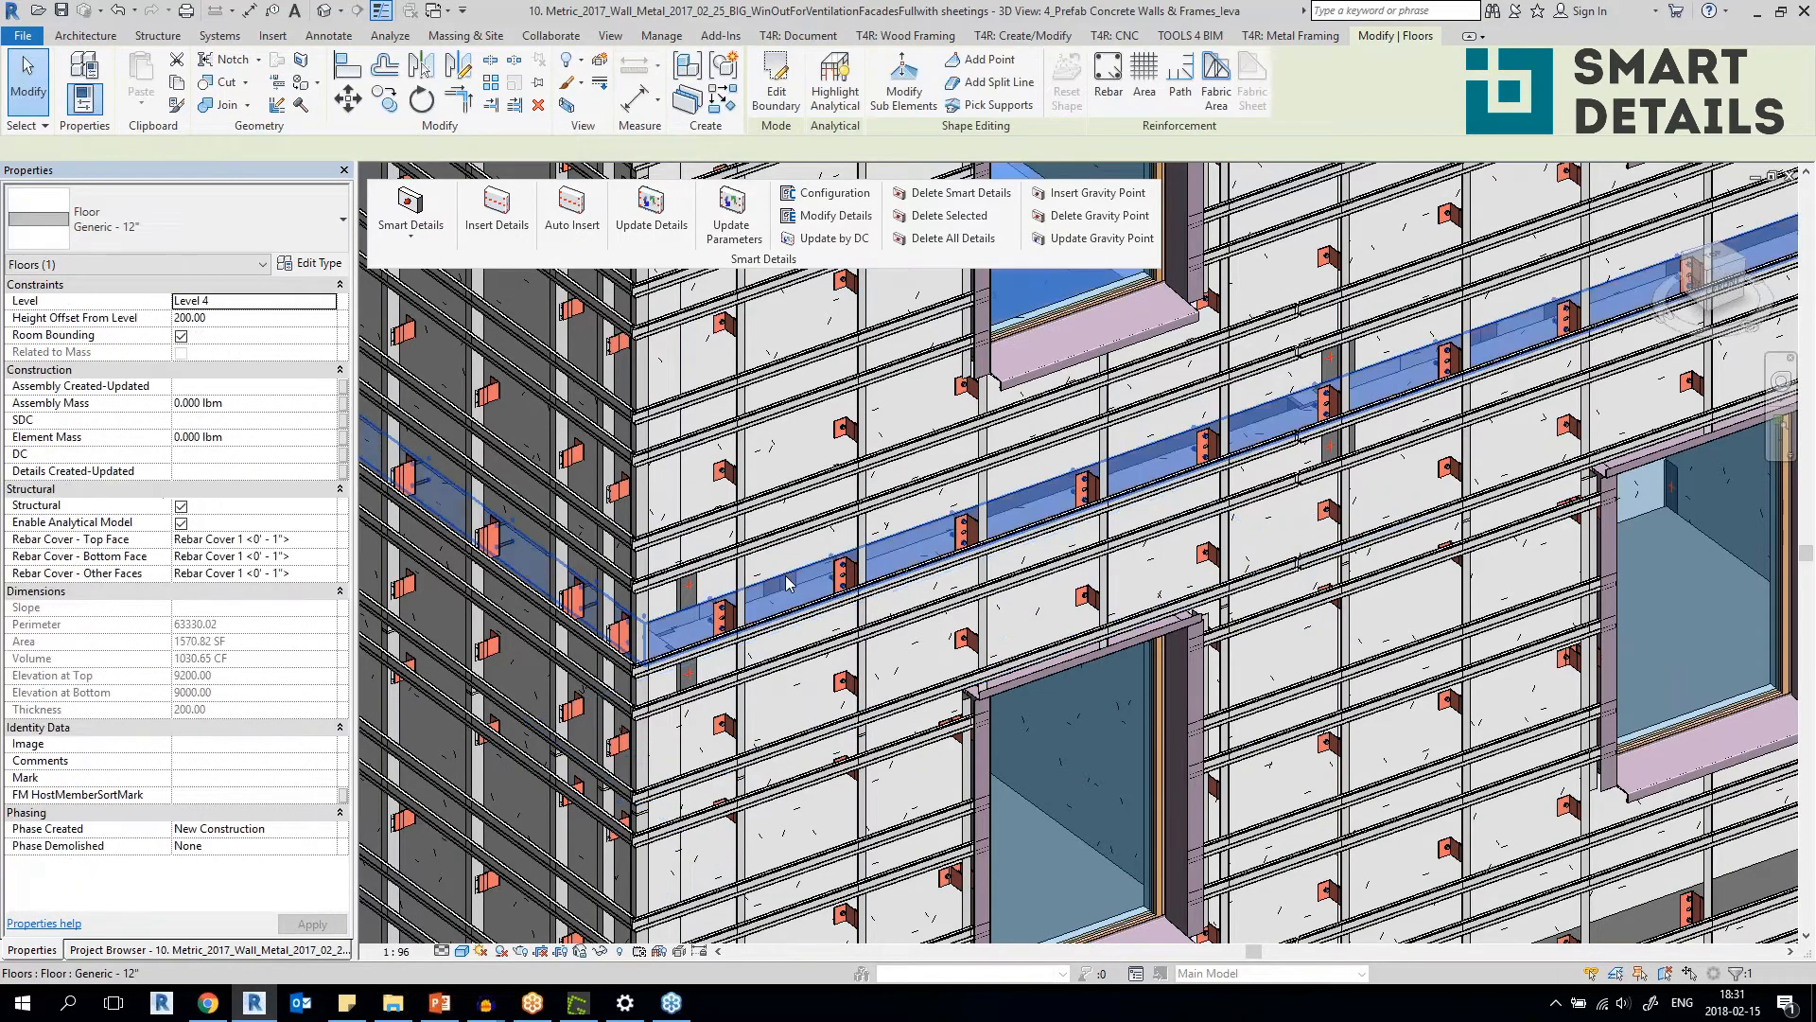
scroll(787, 583, "down", 4)
scroll(850, 579, "up", 4)
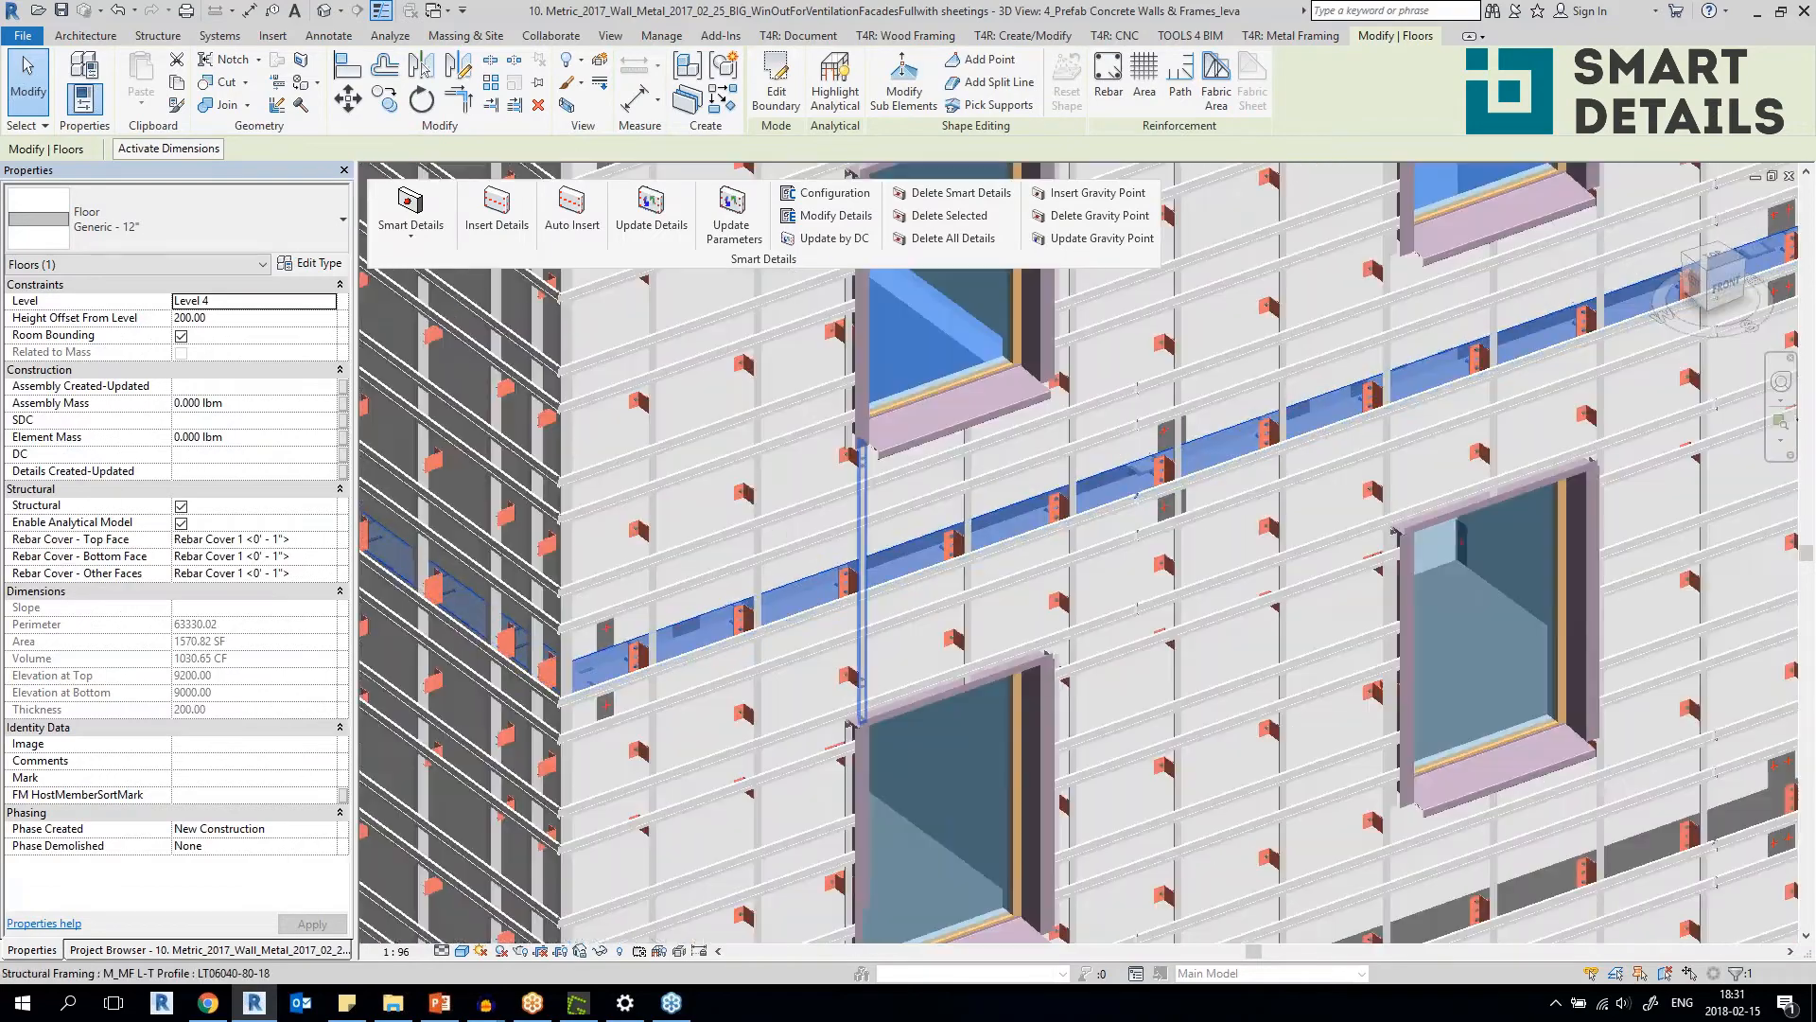
key("Escape")
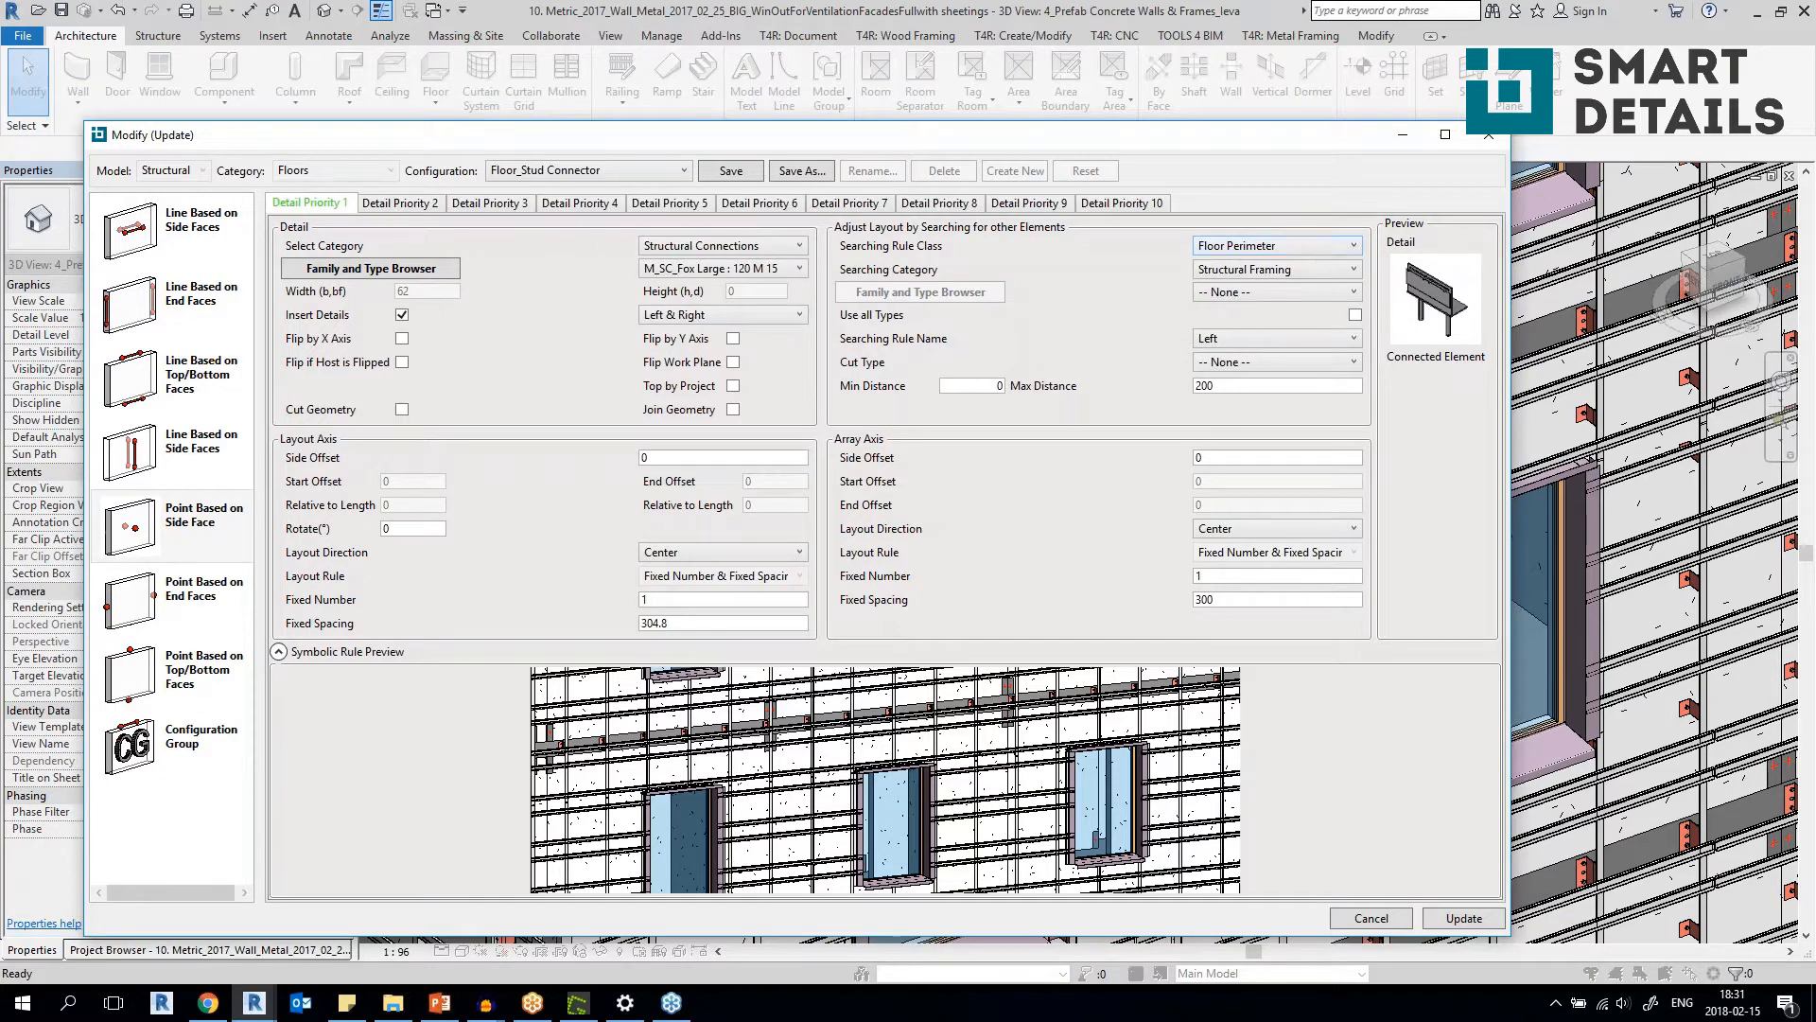
left_click(1488, 135)
Examine the facade brackets around the whole building, looking closely at the Fox Large connectors along the slab edges.
scroll(877, 642, "down", 1)
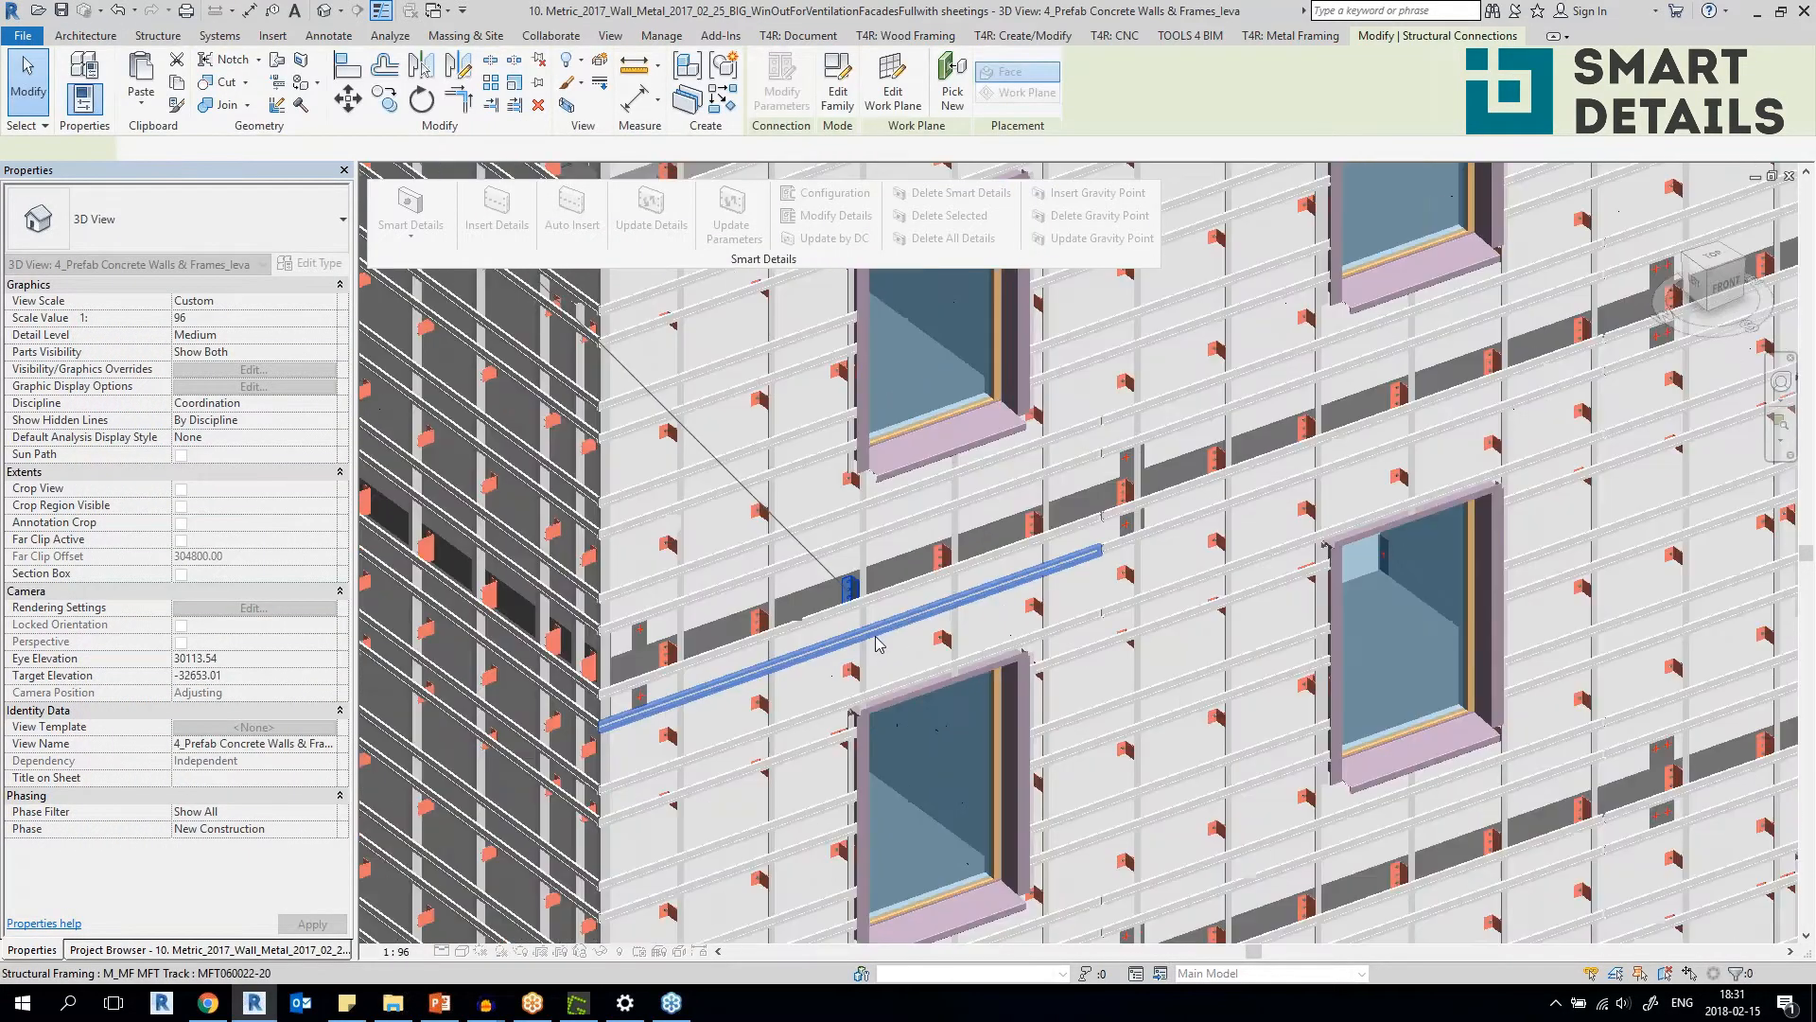
scroll(877, 642, "down", 4)
middle_click_drag(899, 608, 1129, 647, "shift")
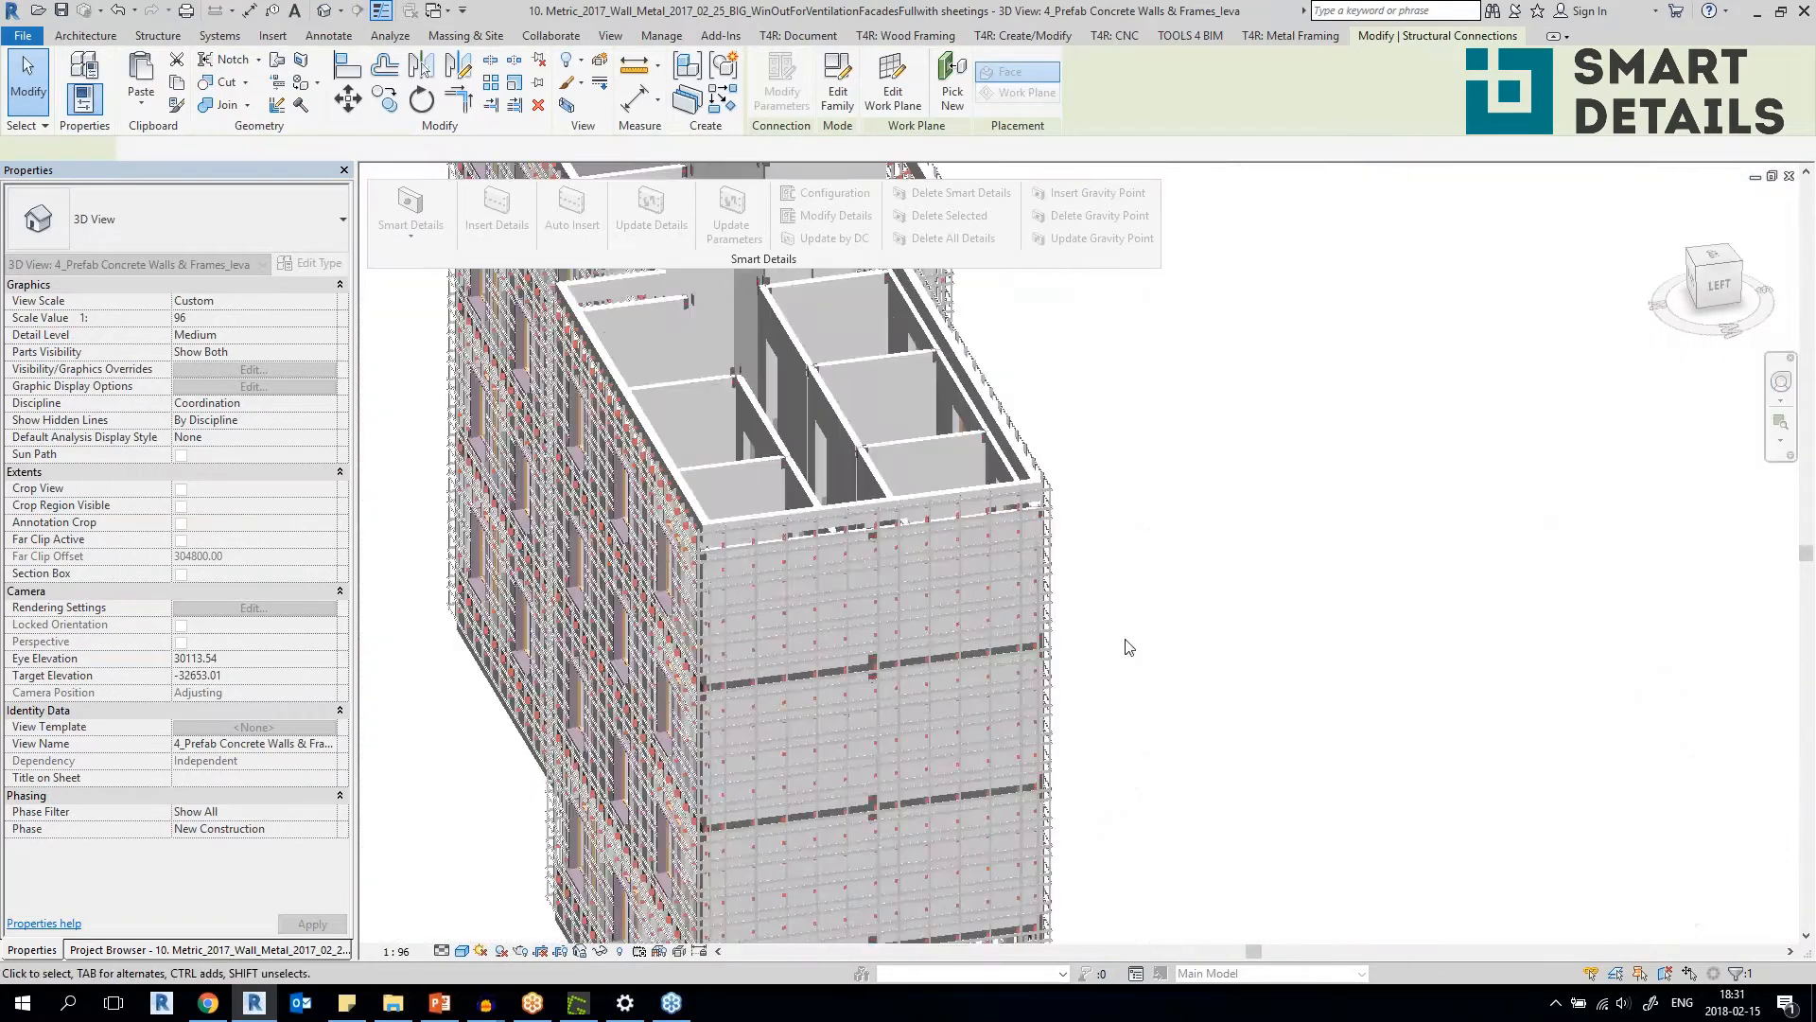
middle_click_drag(887, 666, 1101, 692, "shift")
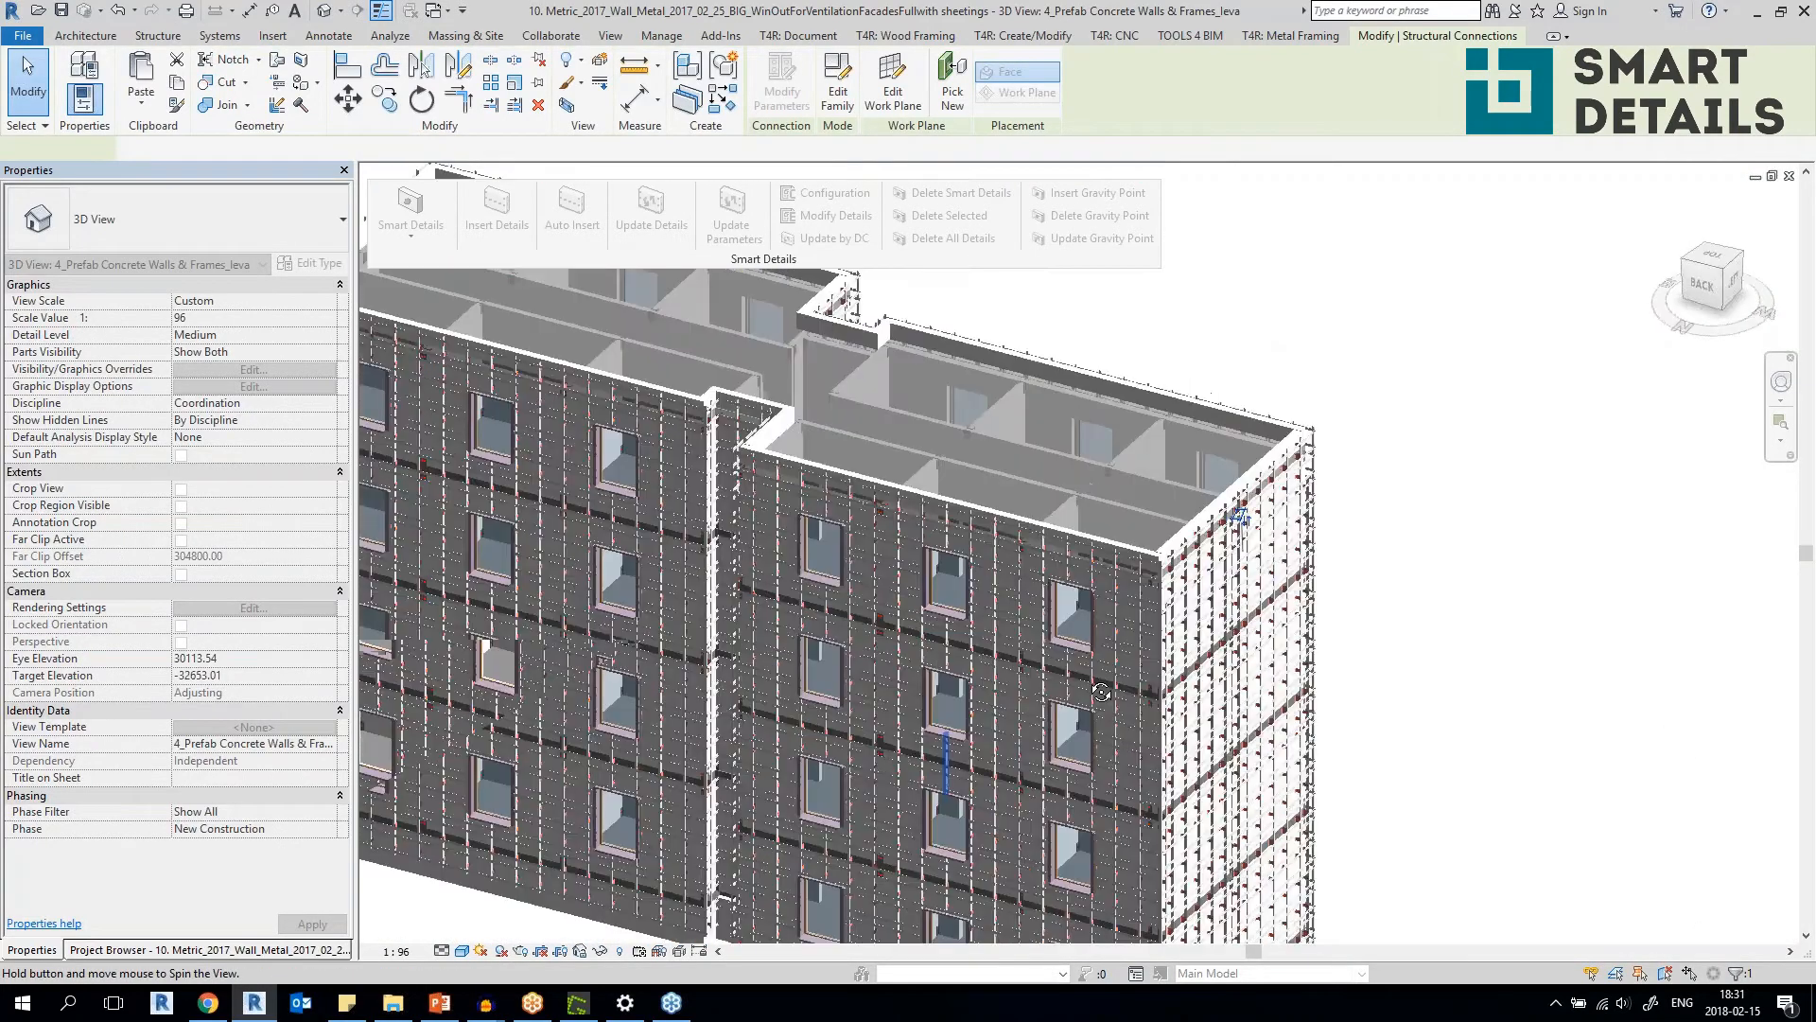
scroll(1092, 681, "down", 3)
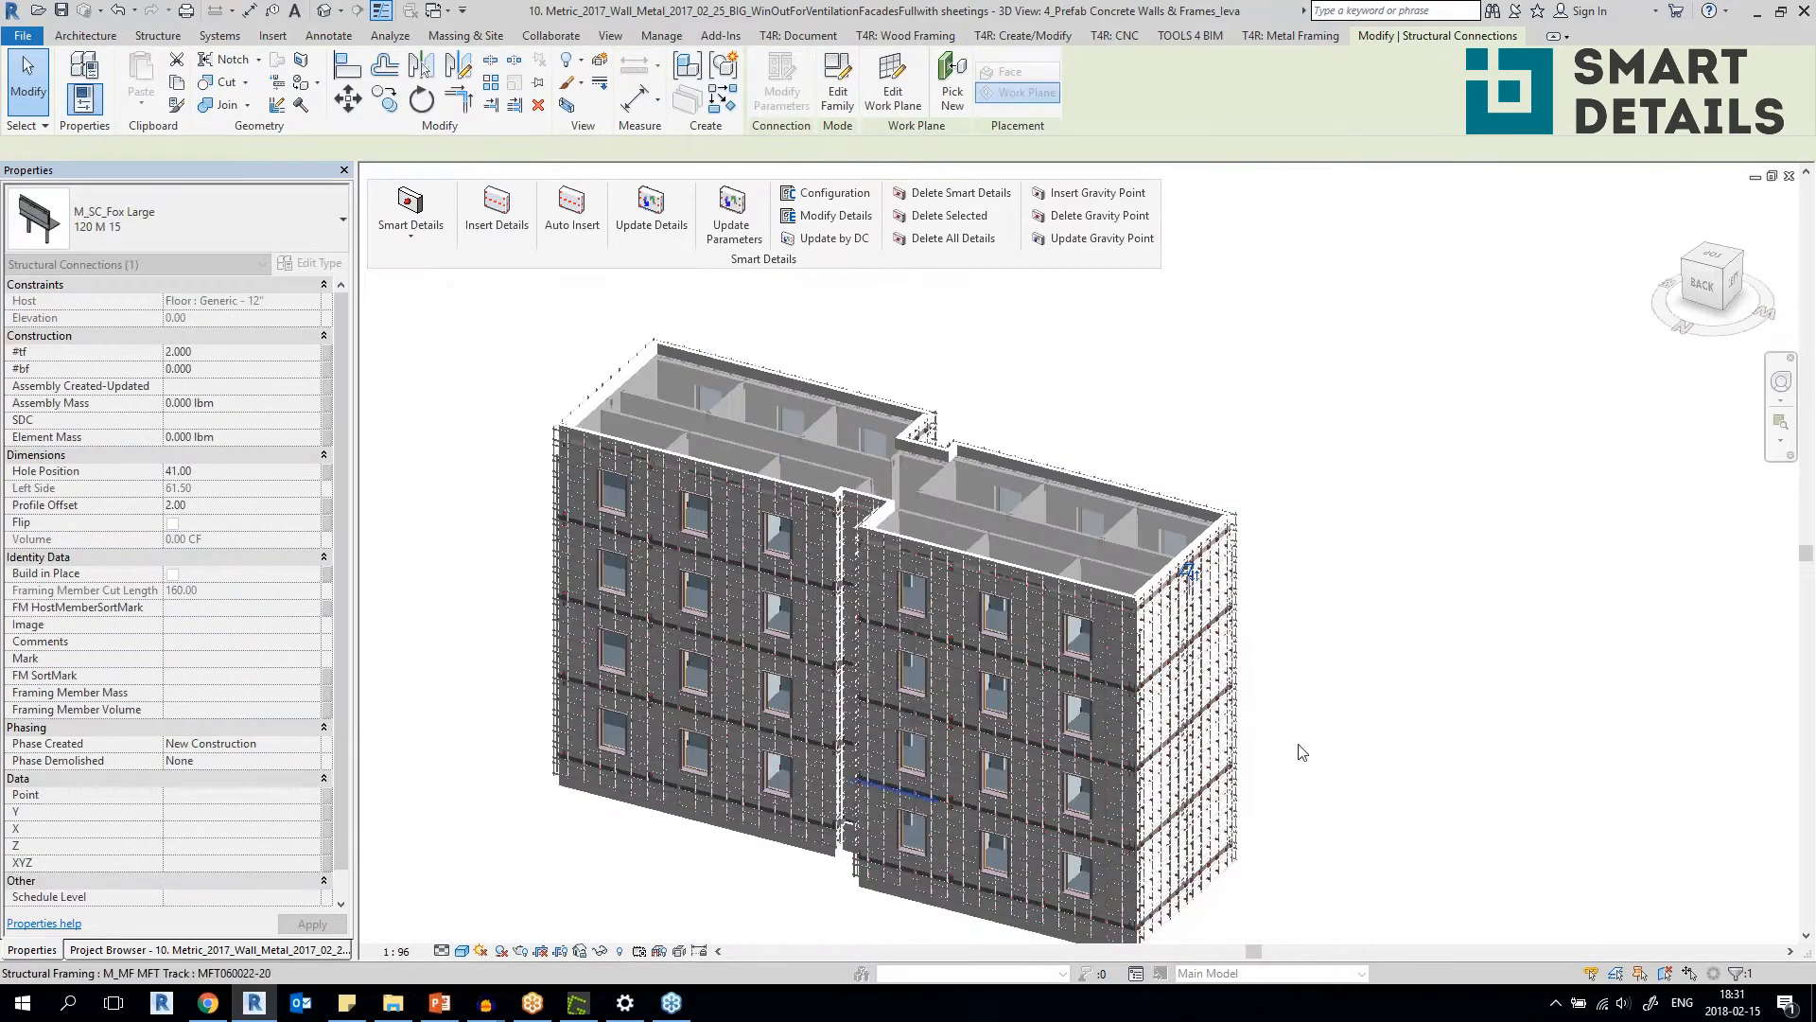
middle_click_drag(1086, 746, 892, 795, "shift")
scroll(1367, 560, "up", 4)
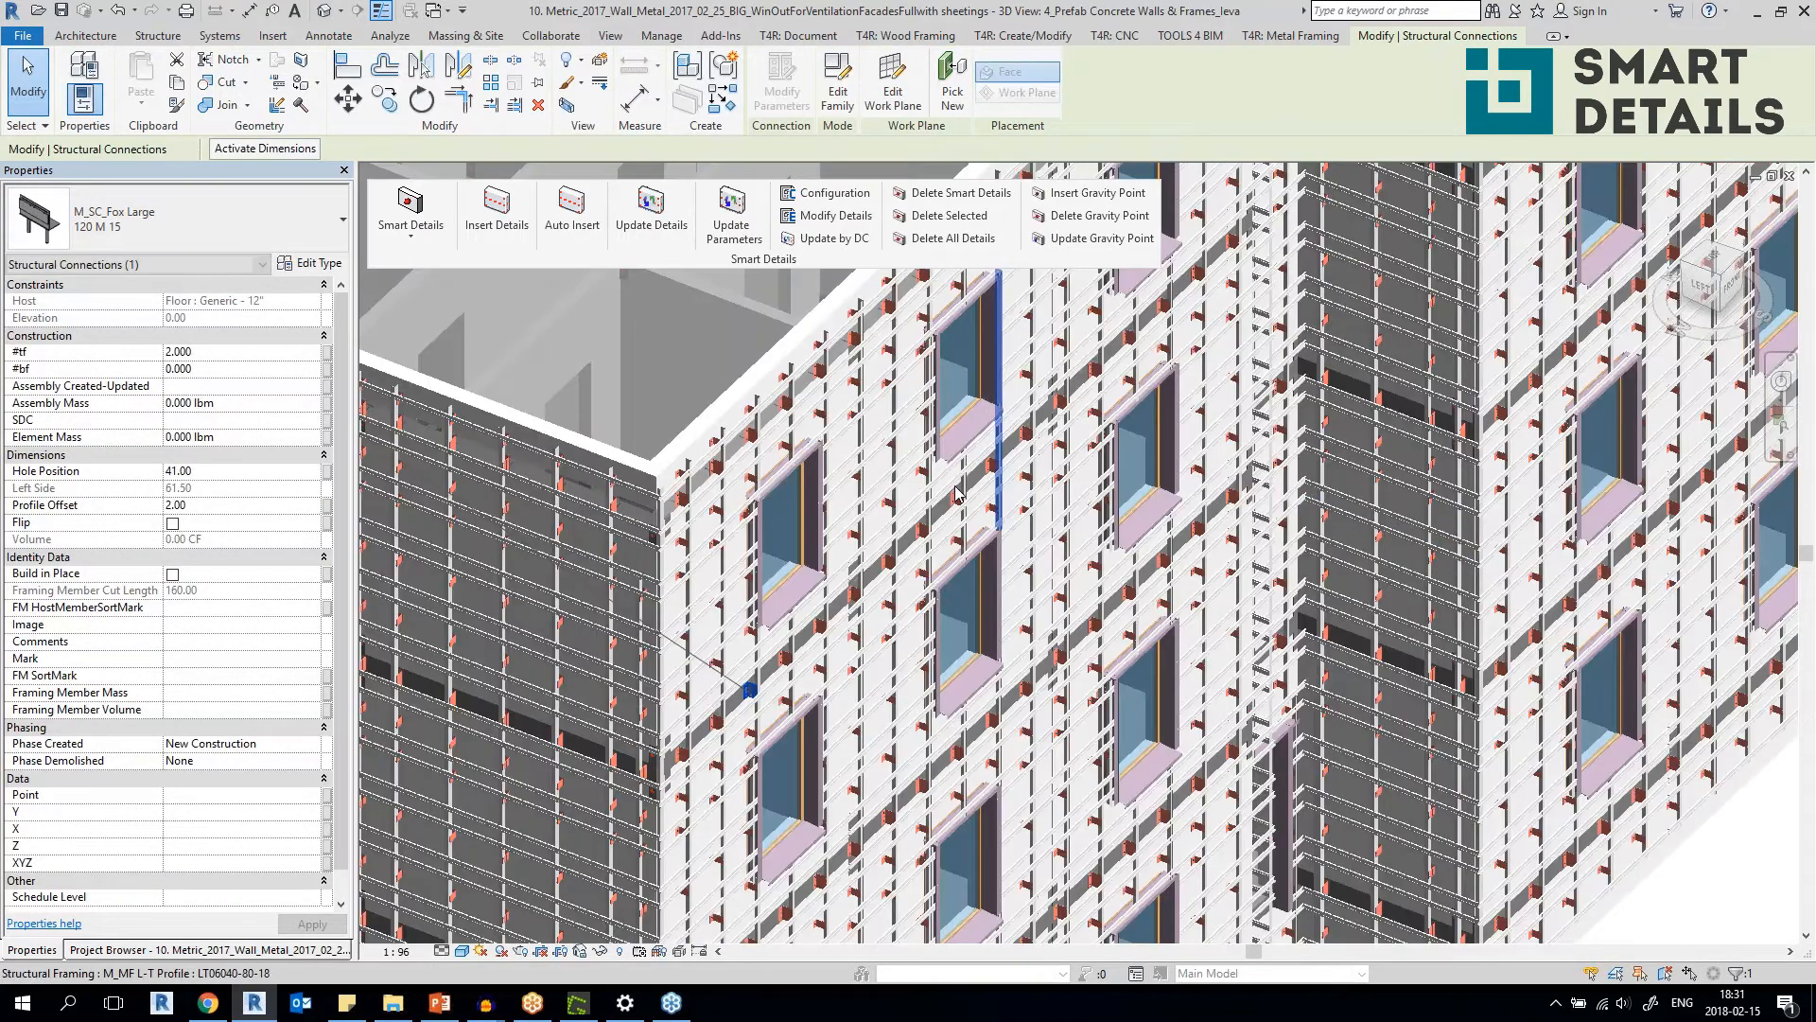
scroll(986, 496, "up", 4)
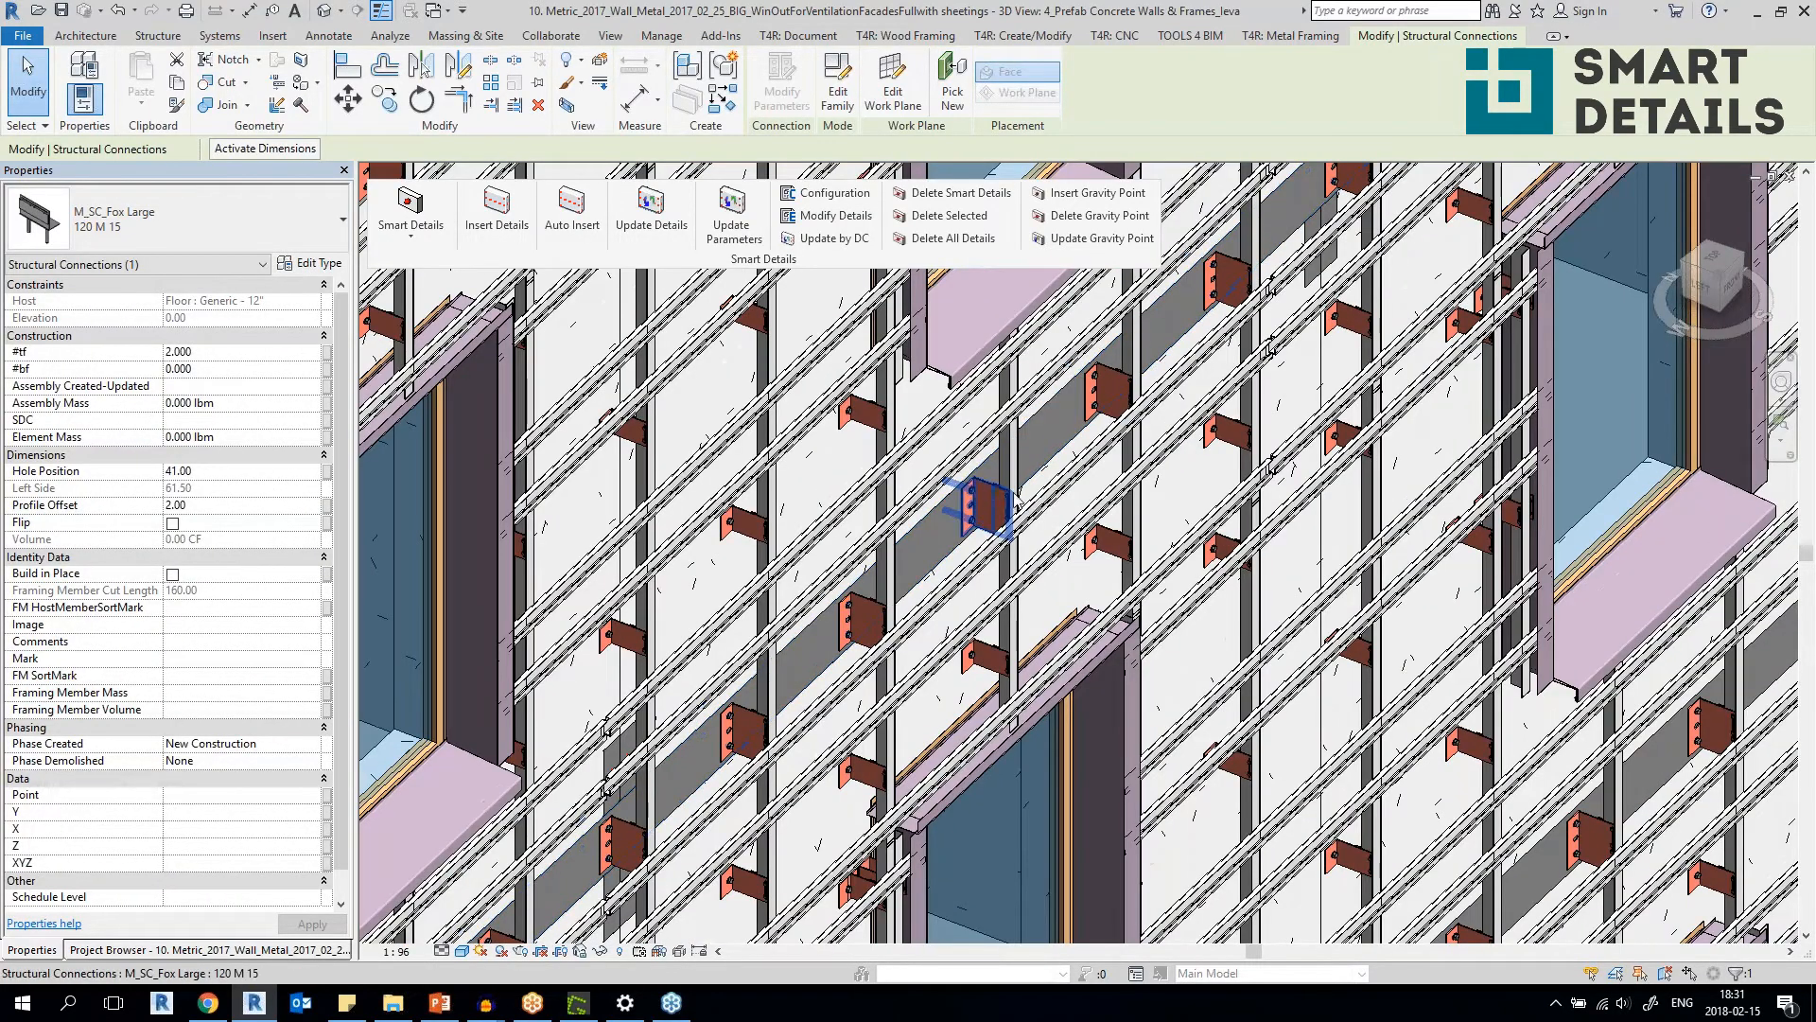
scroll(977, 558, "down", 4)
middle_click_drag(1364, 572, 1204, 628, "shift")
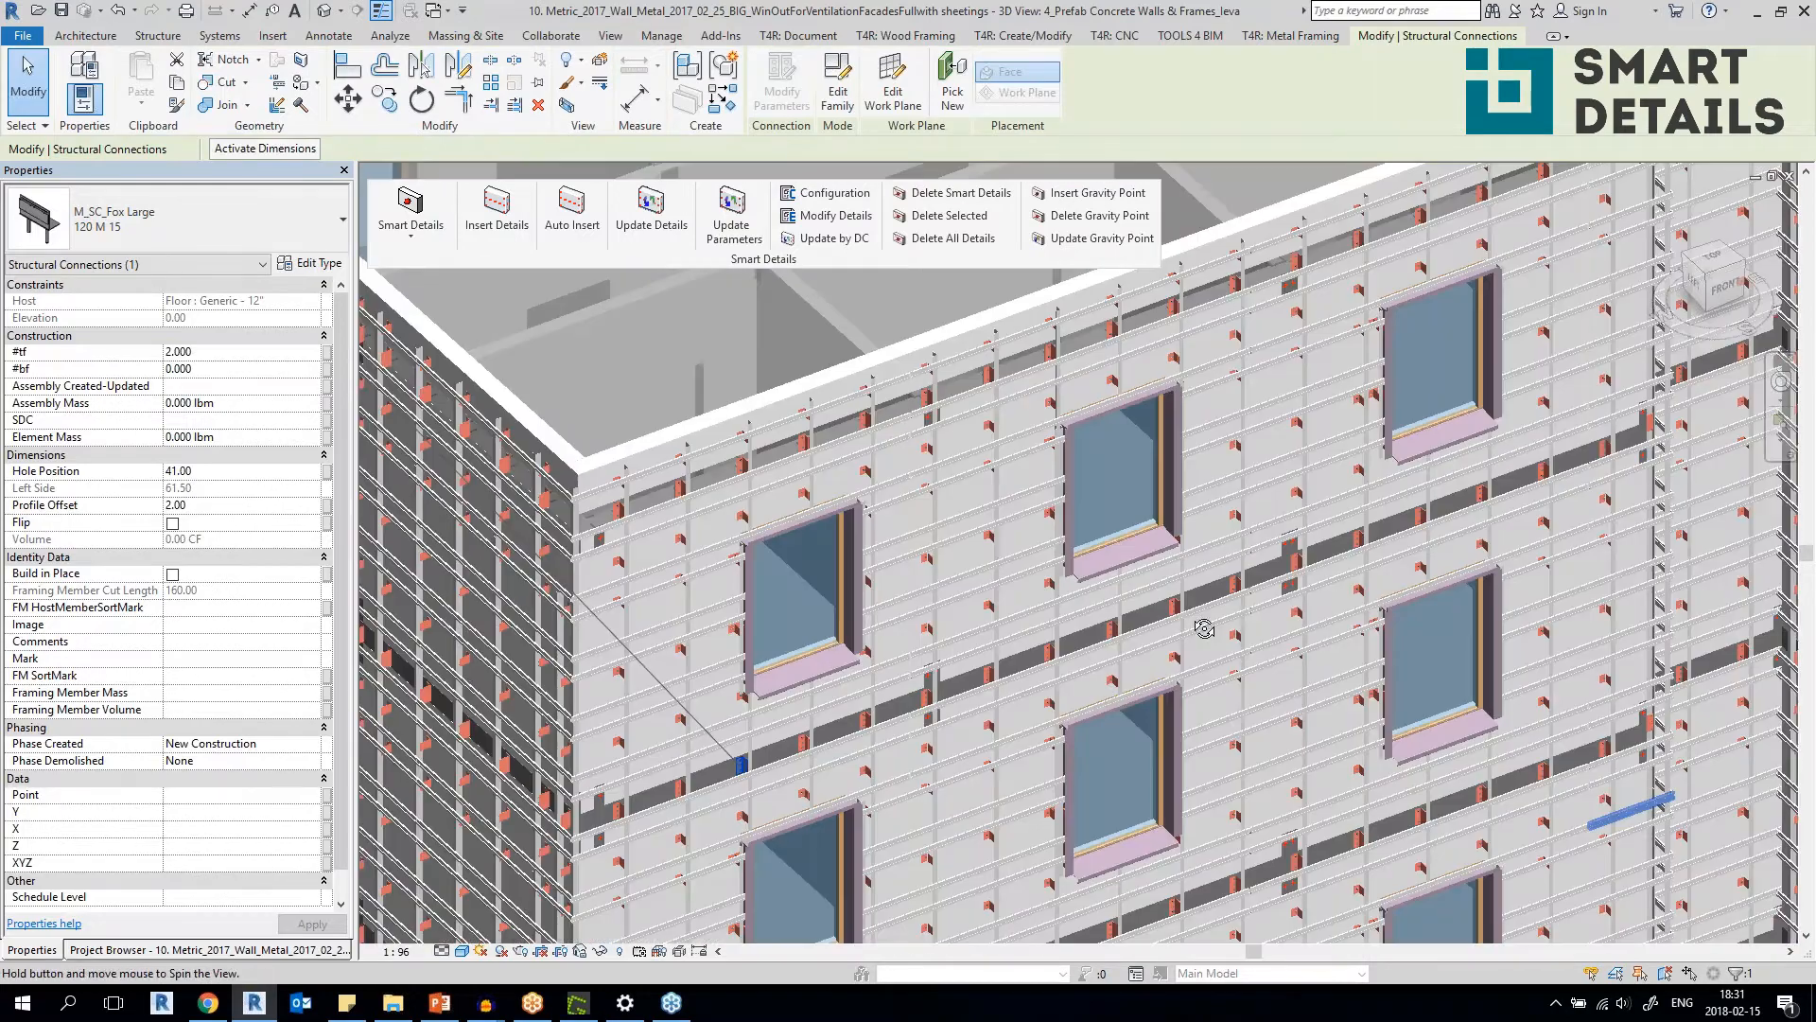
Switch to the 3D view of the 11. Imperial 2017 Metal Floor Framing Demo ceiling project.
scroll(1067, 634, "down", 4)
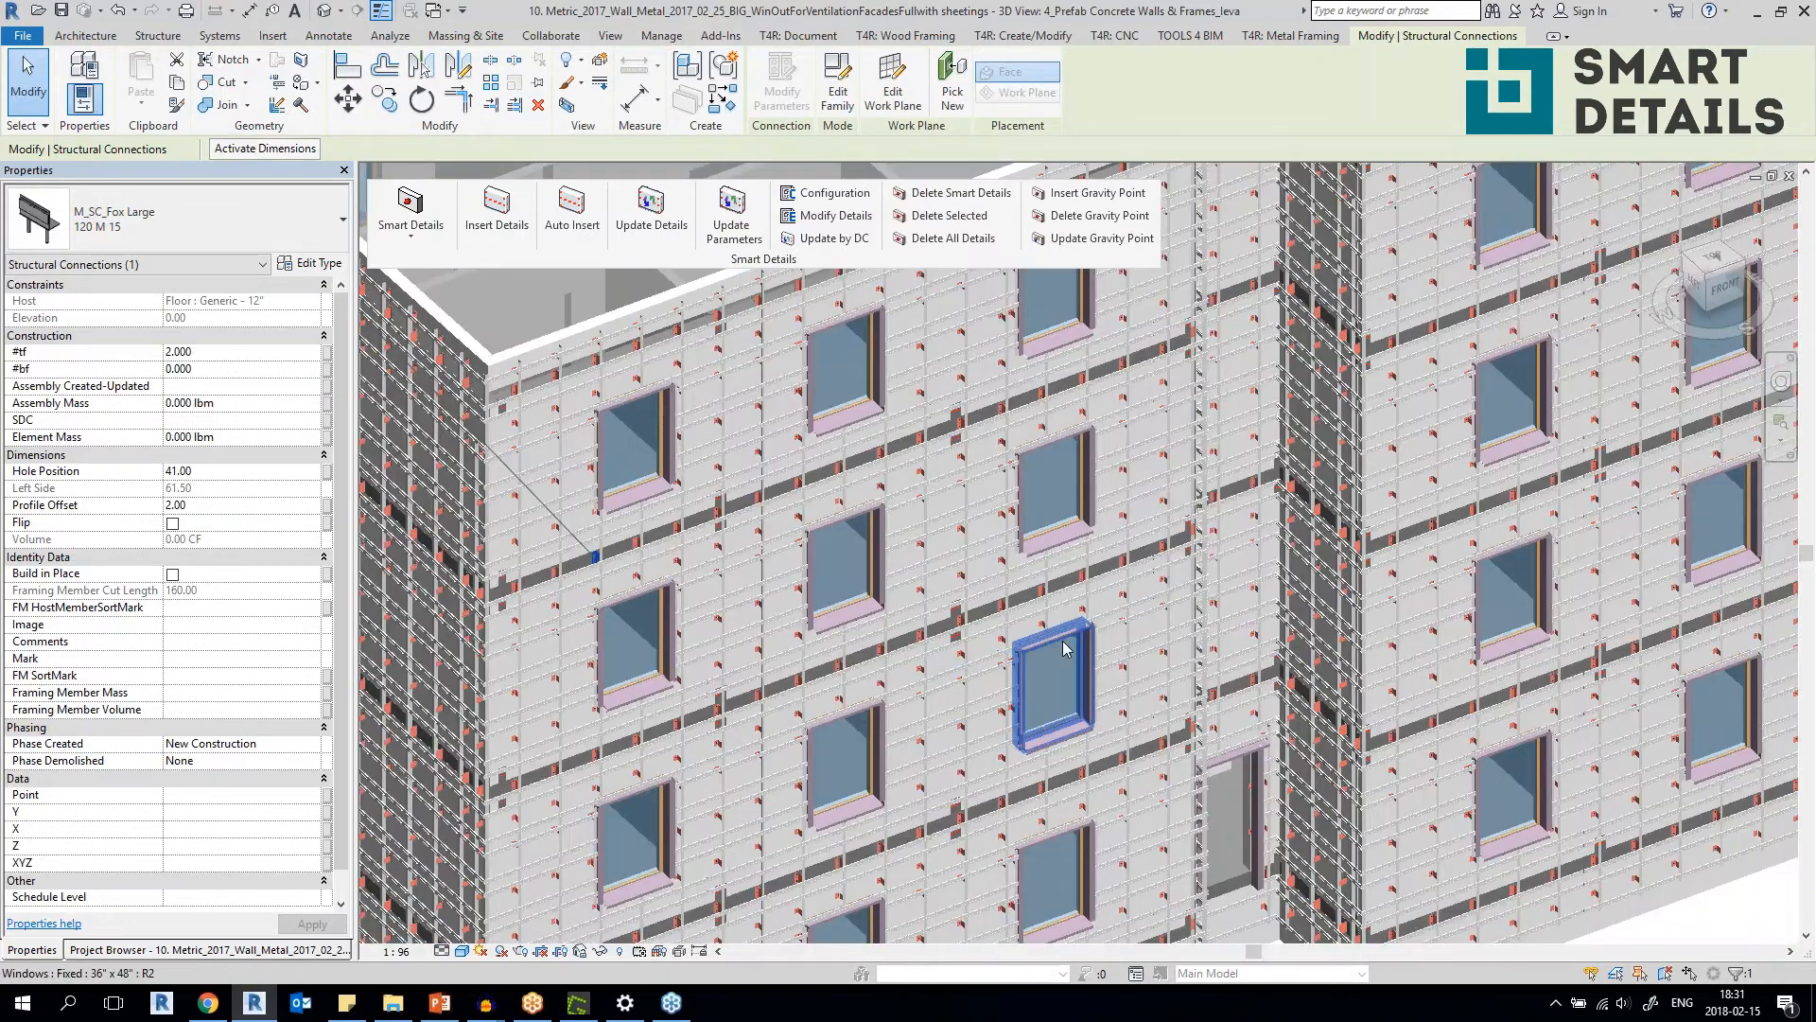
scroll(626, 350, "up", 5)
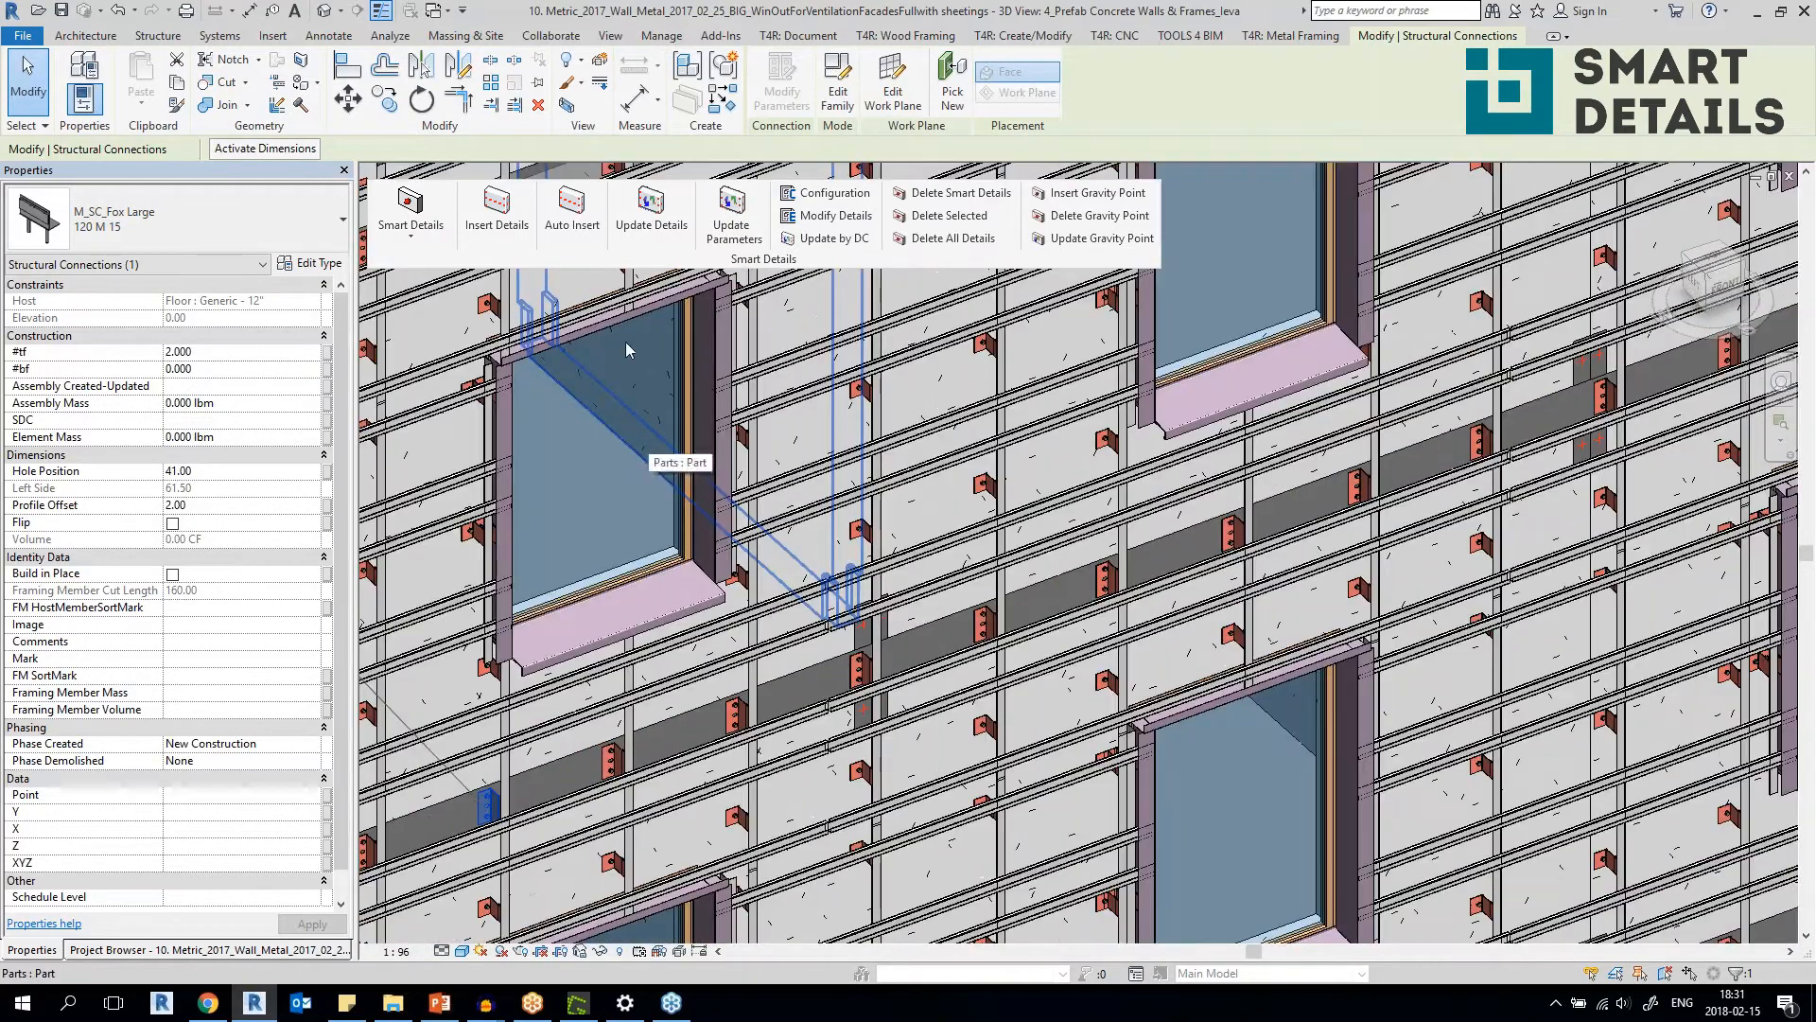
left_click(437, 11)
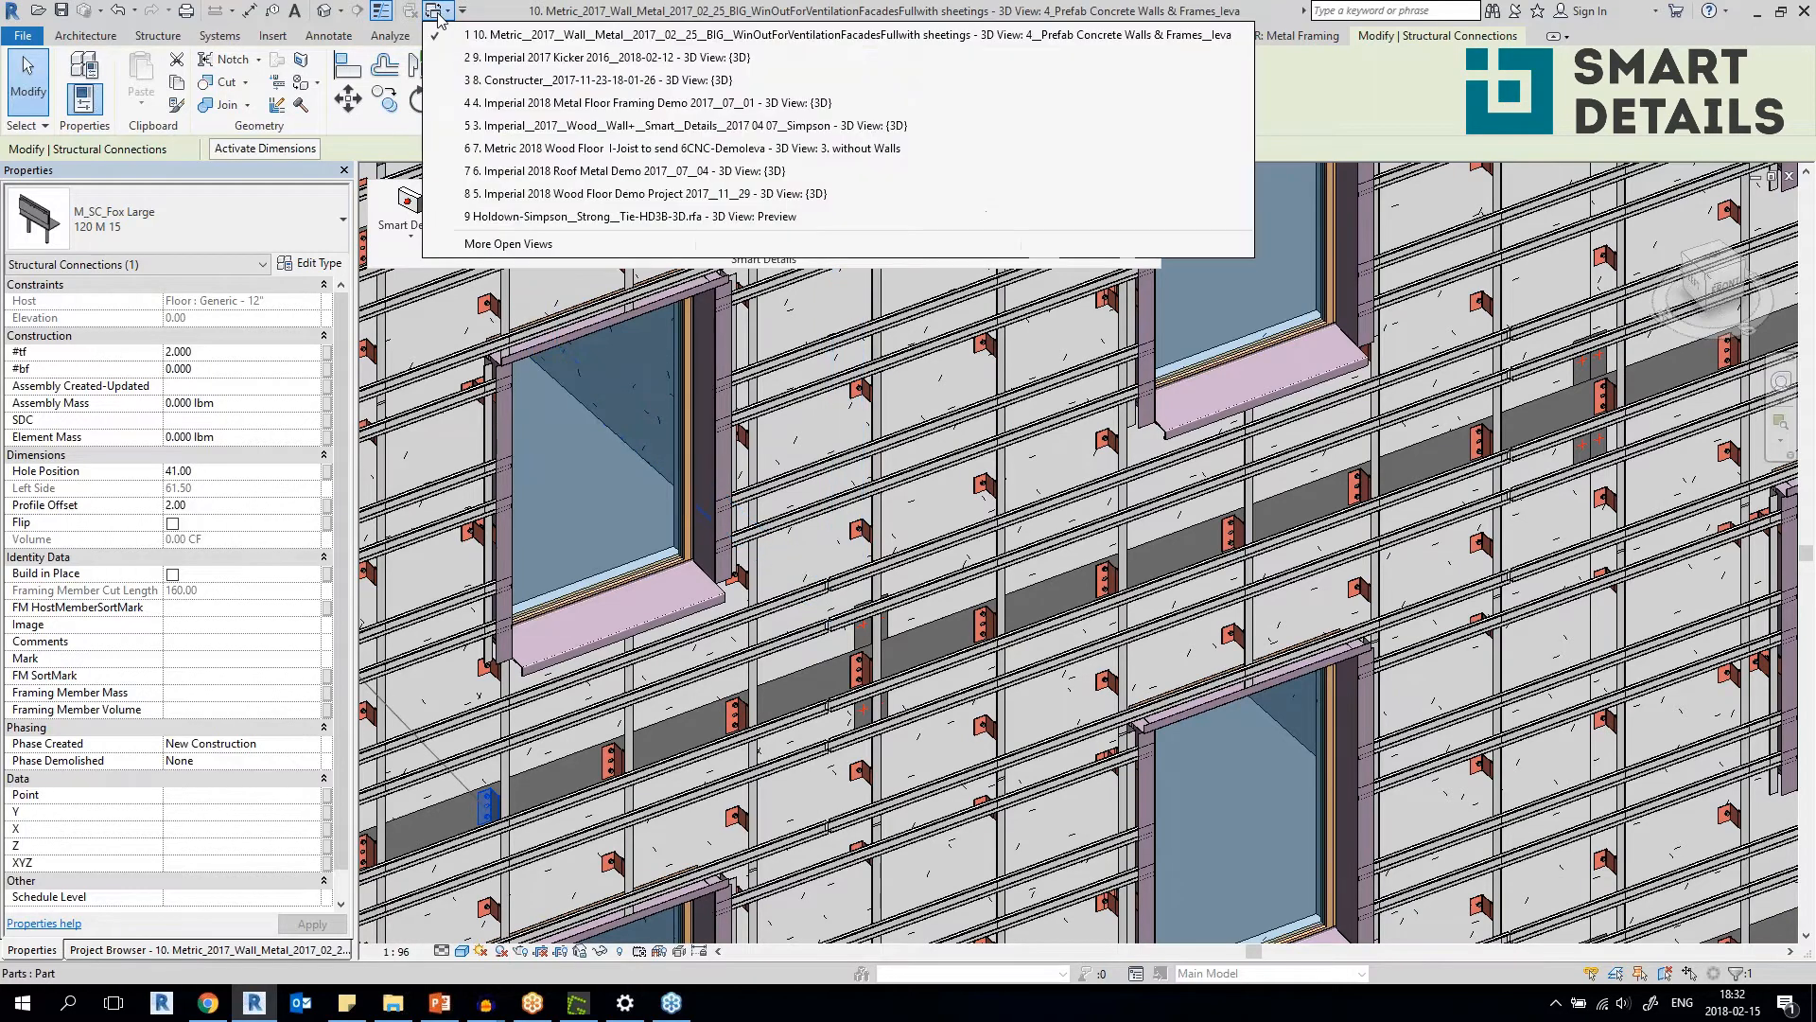
left_click(536, 245)
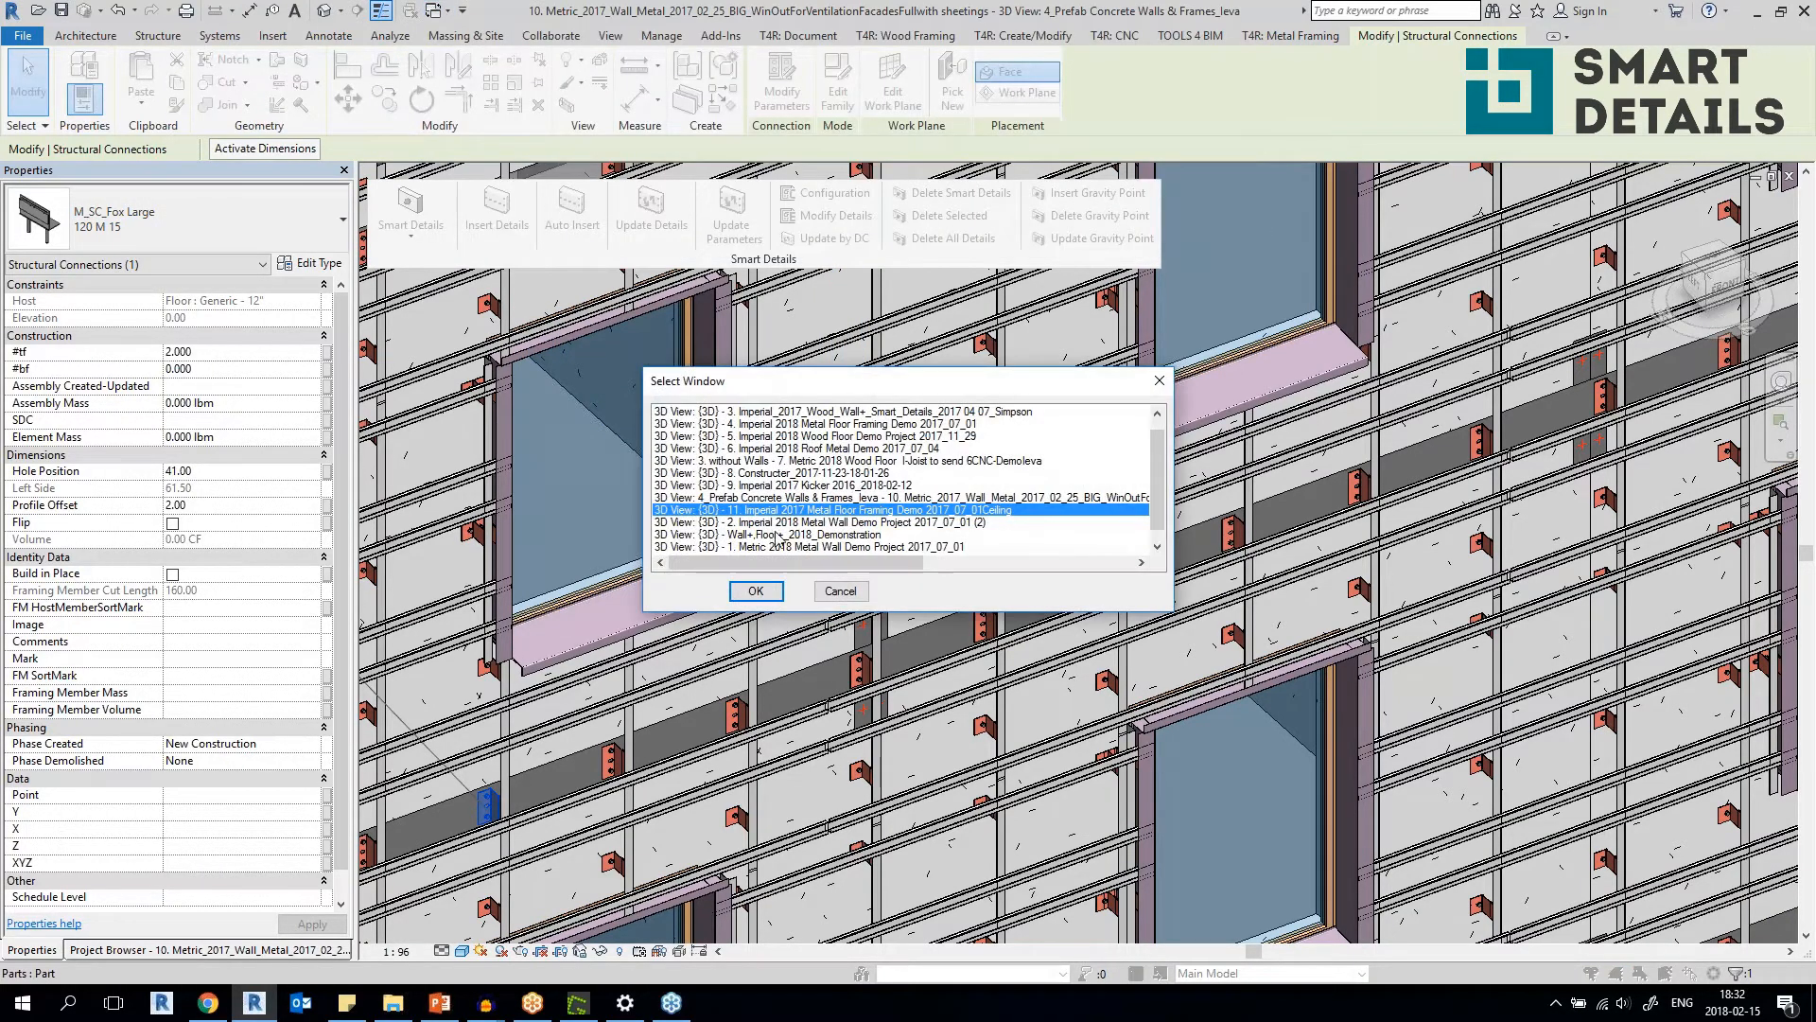
left_click(756, 591)
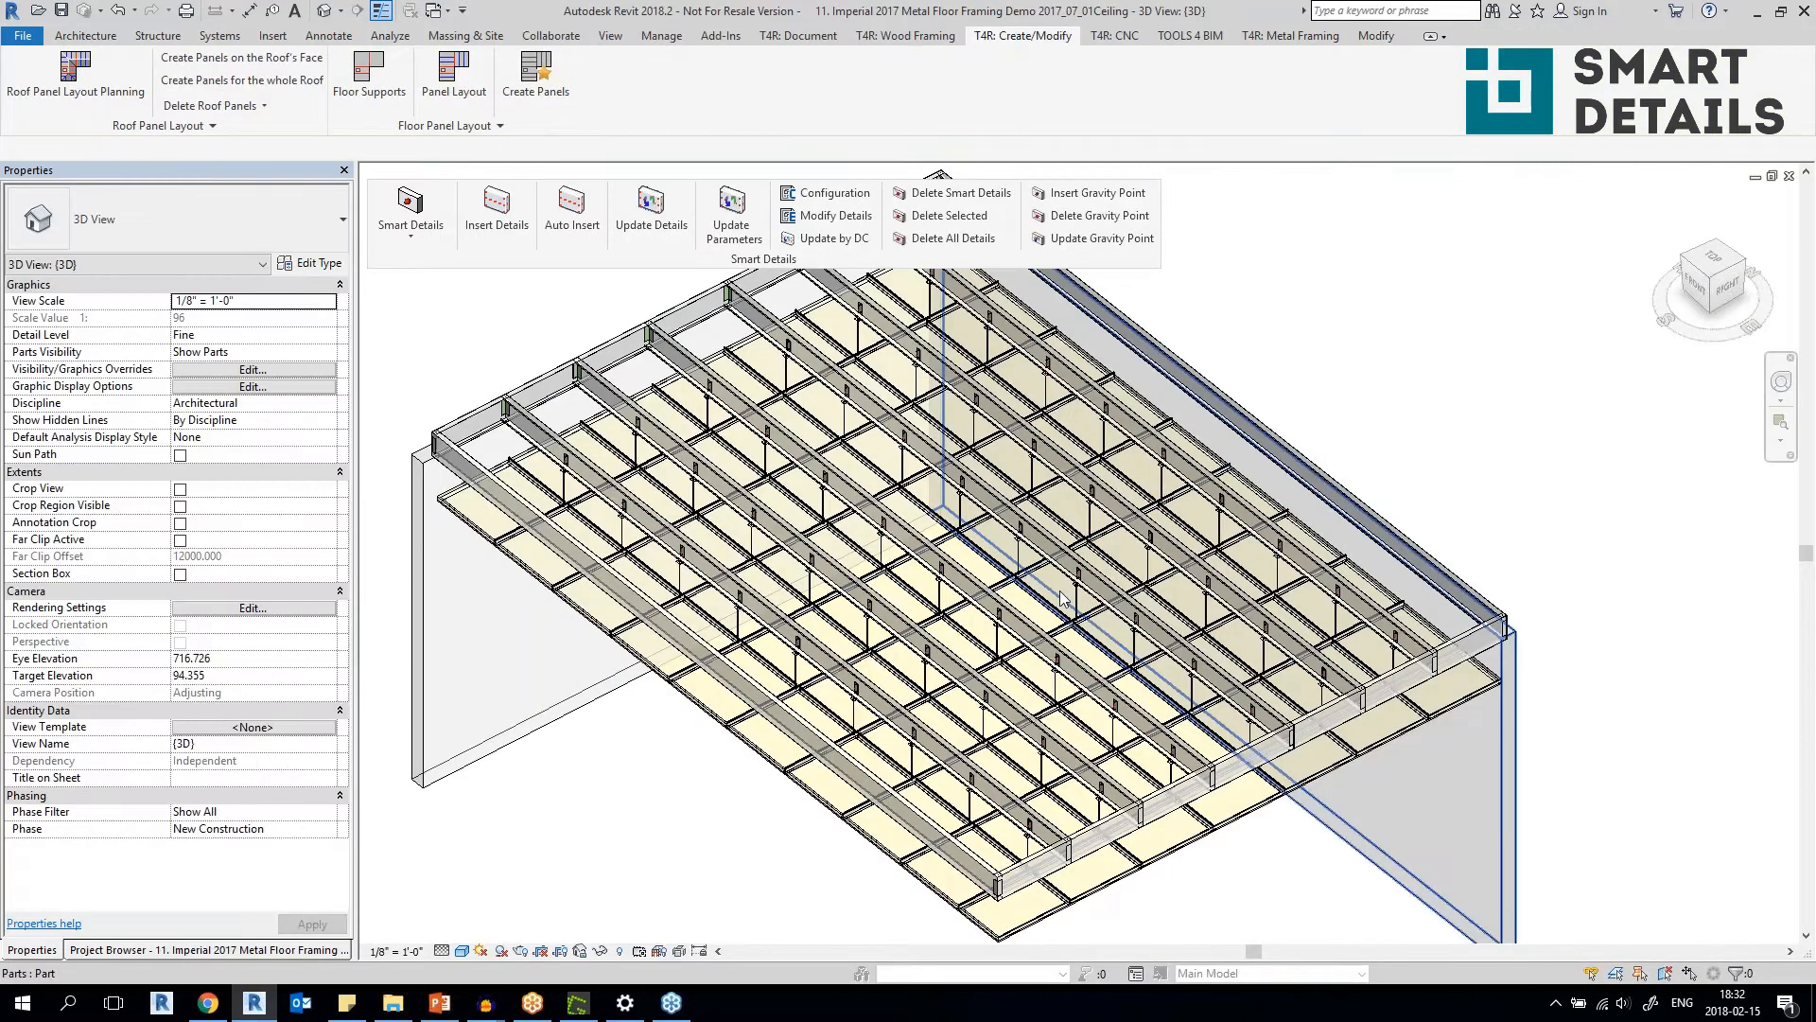
Inspect the suspended ceiling framing, selecting an edge sheathing panel, a runner joist and an 800S162-43 stud joist.
mouse_move(672, 803)
middle_mouse_down("shift")
mouse_move(766, 765)
mouse_move(691, 814)
middle_mouse_up("shift")
left_click(766, 764)
left_click(686, 817)
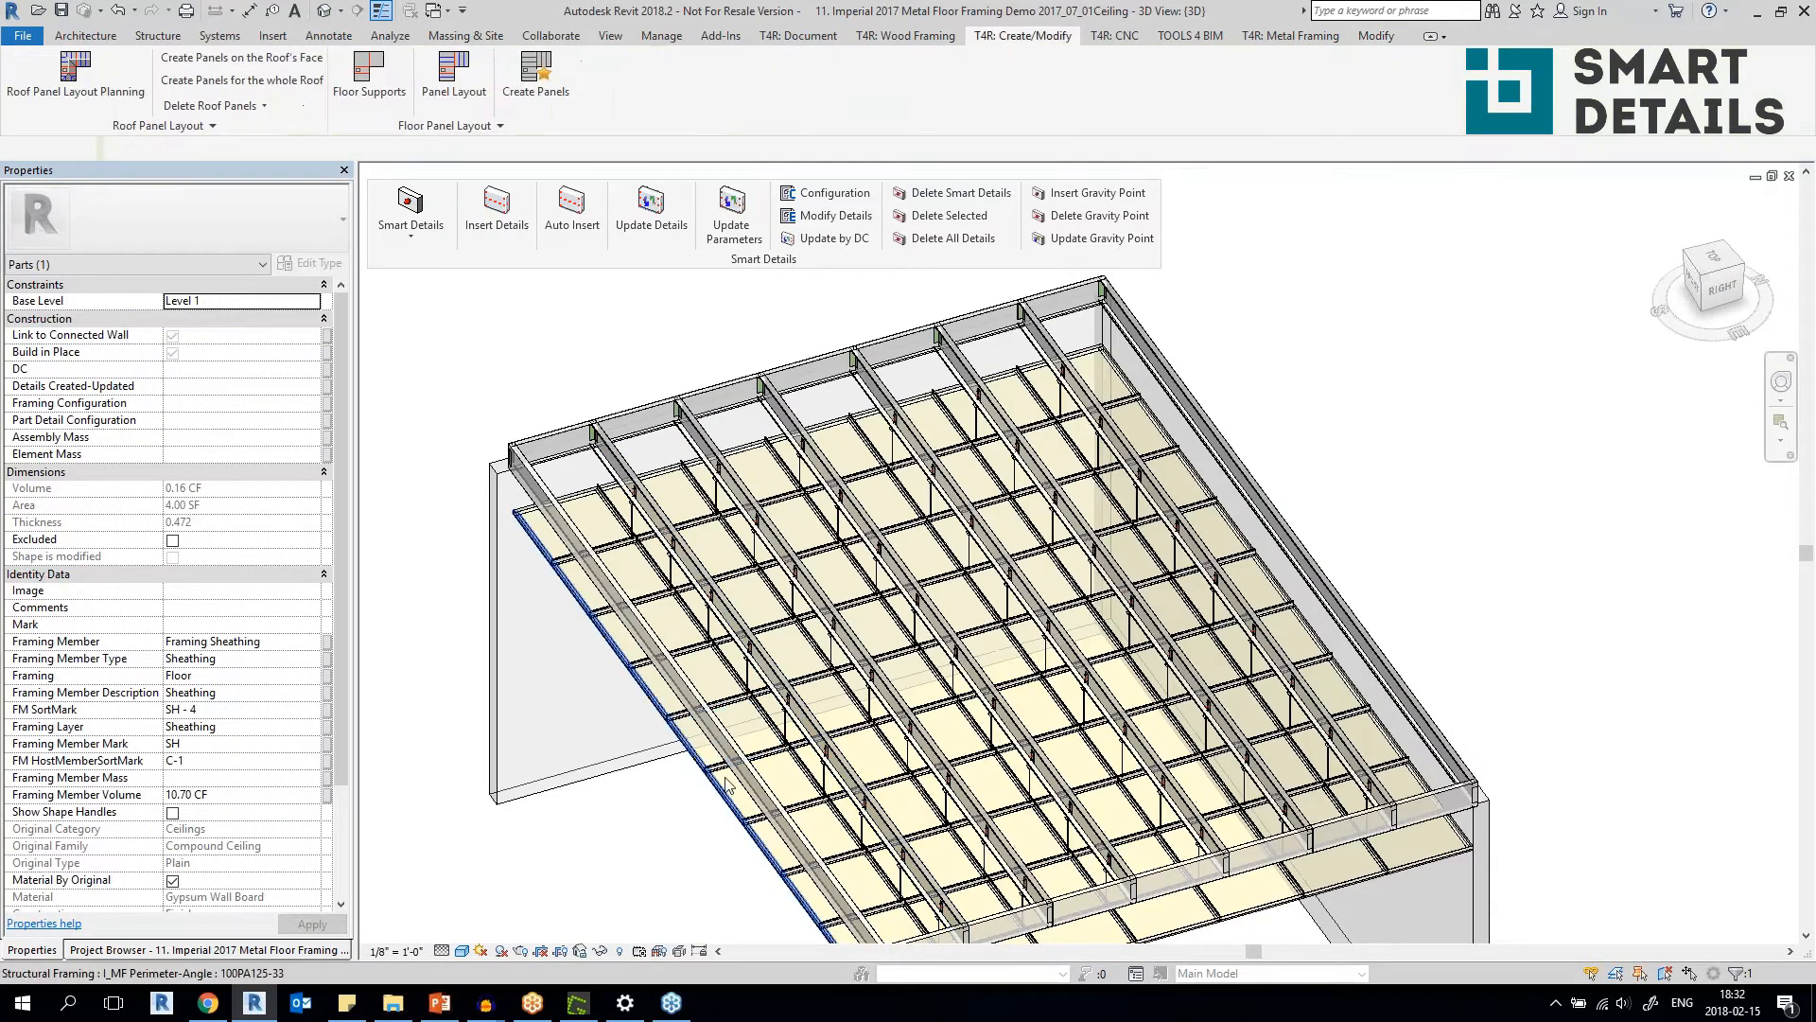
scroll(688, 814, "up", 4)
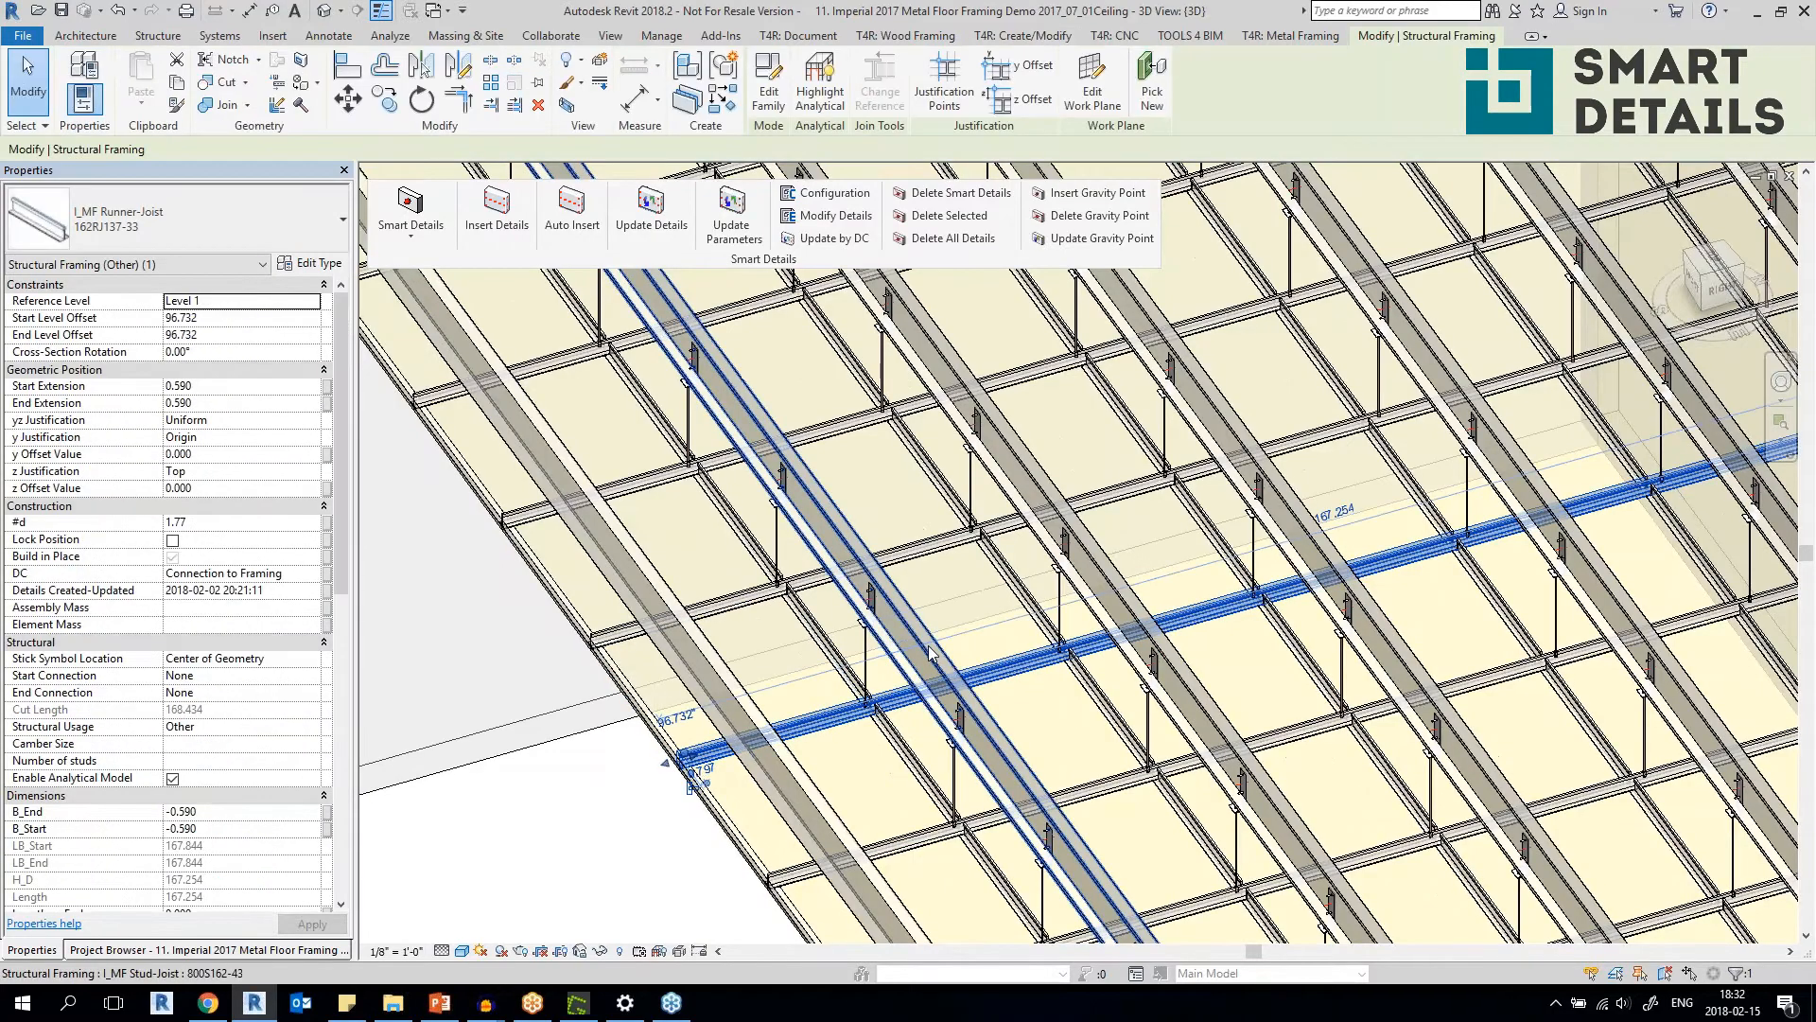
left_click(930, 653)
middle_click_drag(929, 653, 889, 651, "shift")
scroll(889, 650, "up", 5)
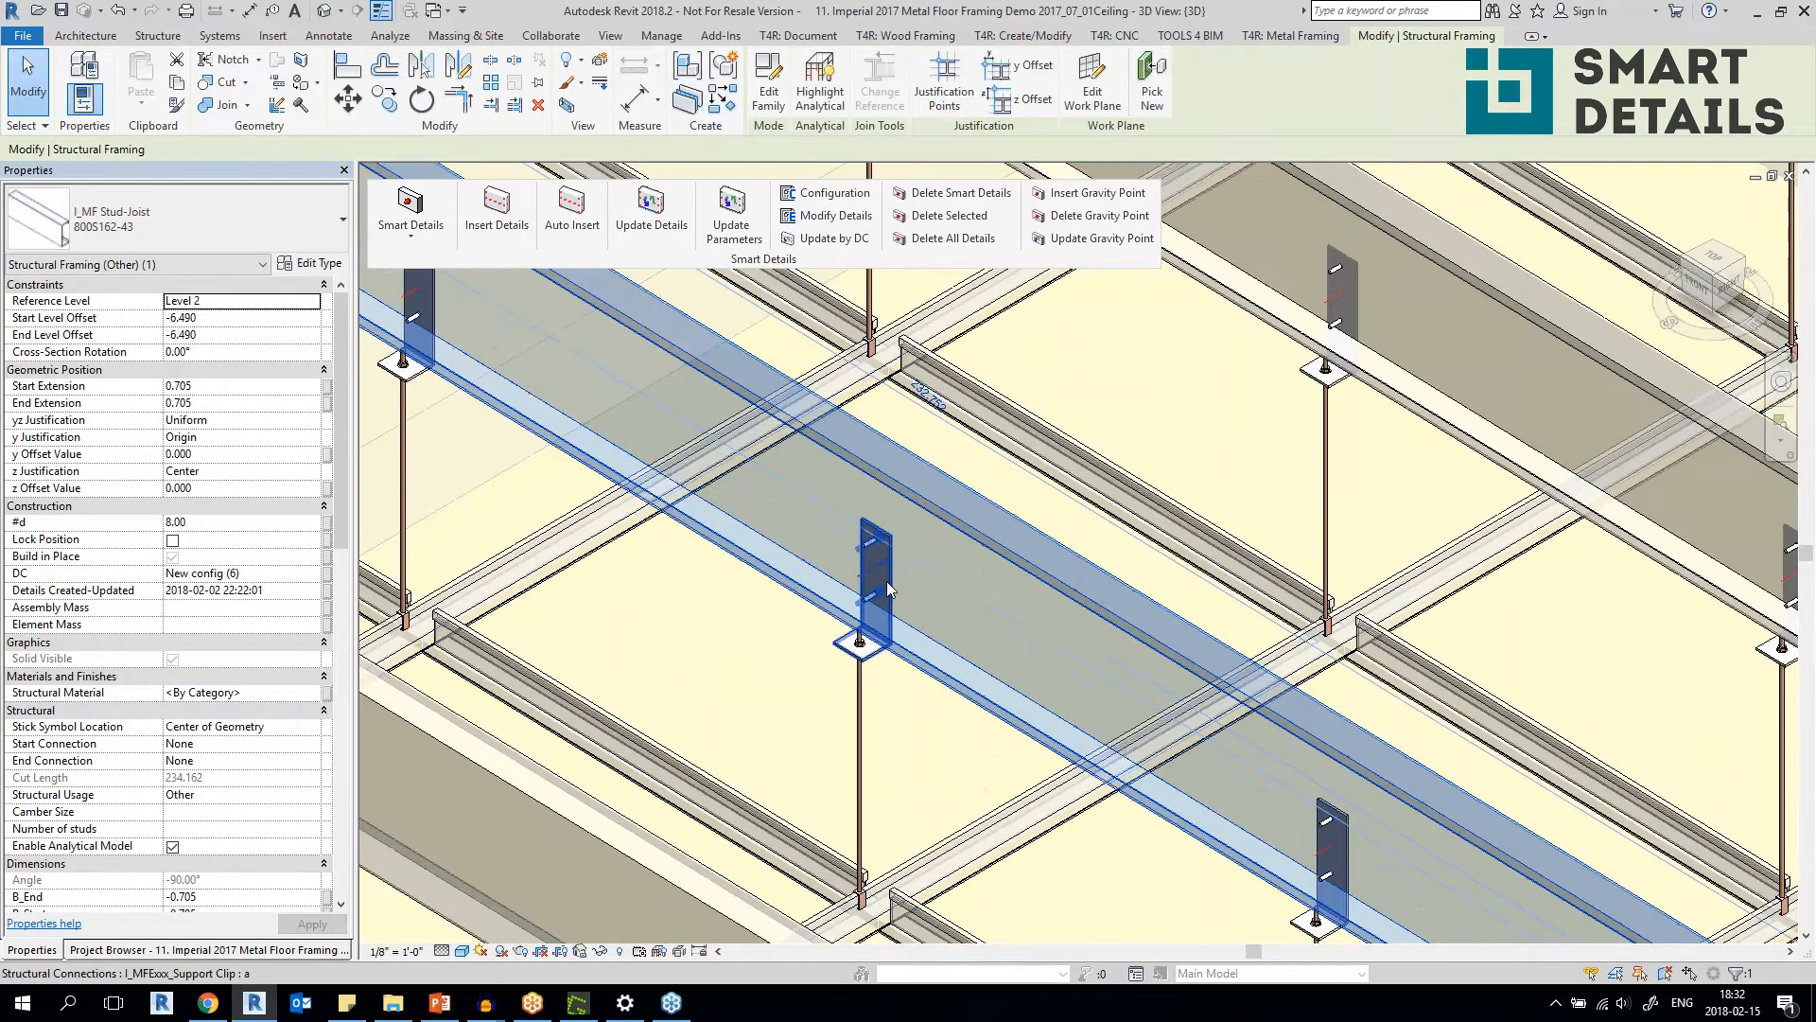
Select a support clip on a stud joist and examine from another side how it attaches to the joist.
left_click(890, 591)
scroll(887, 588, "down", 4)
middle_click_drag(888, 588, 809, 655, "shift")
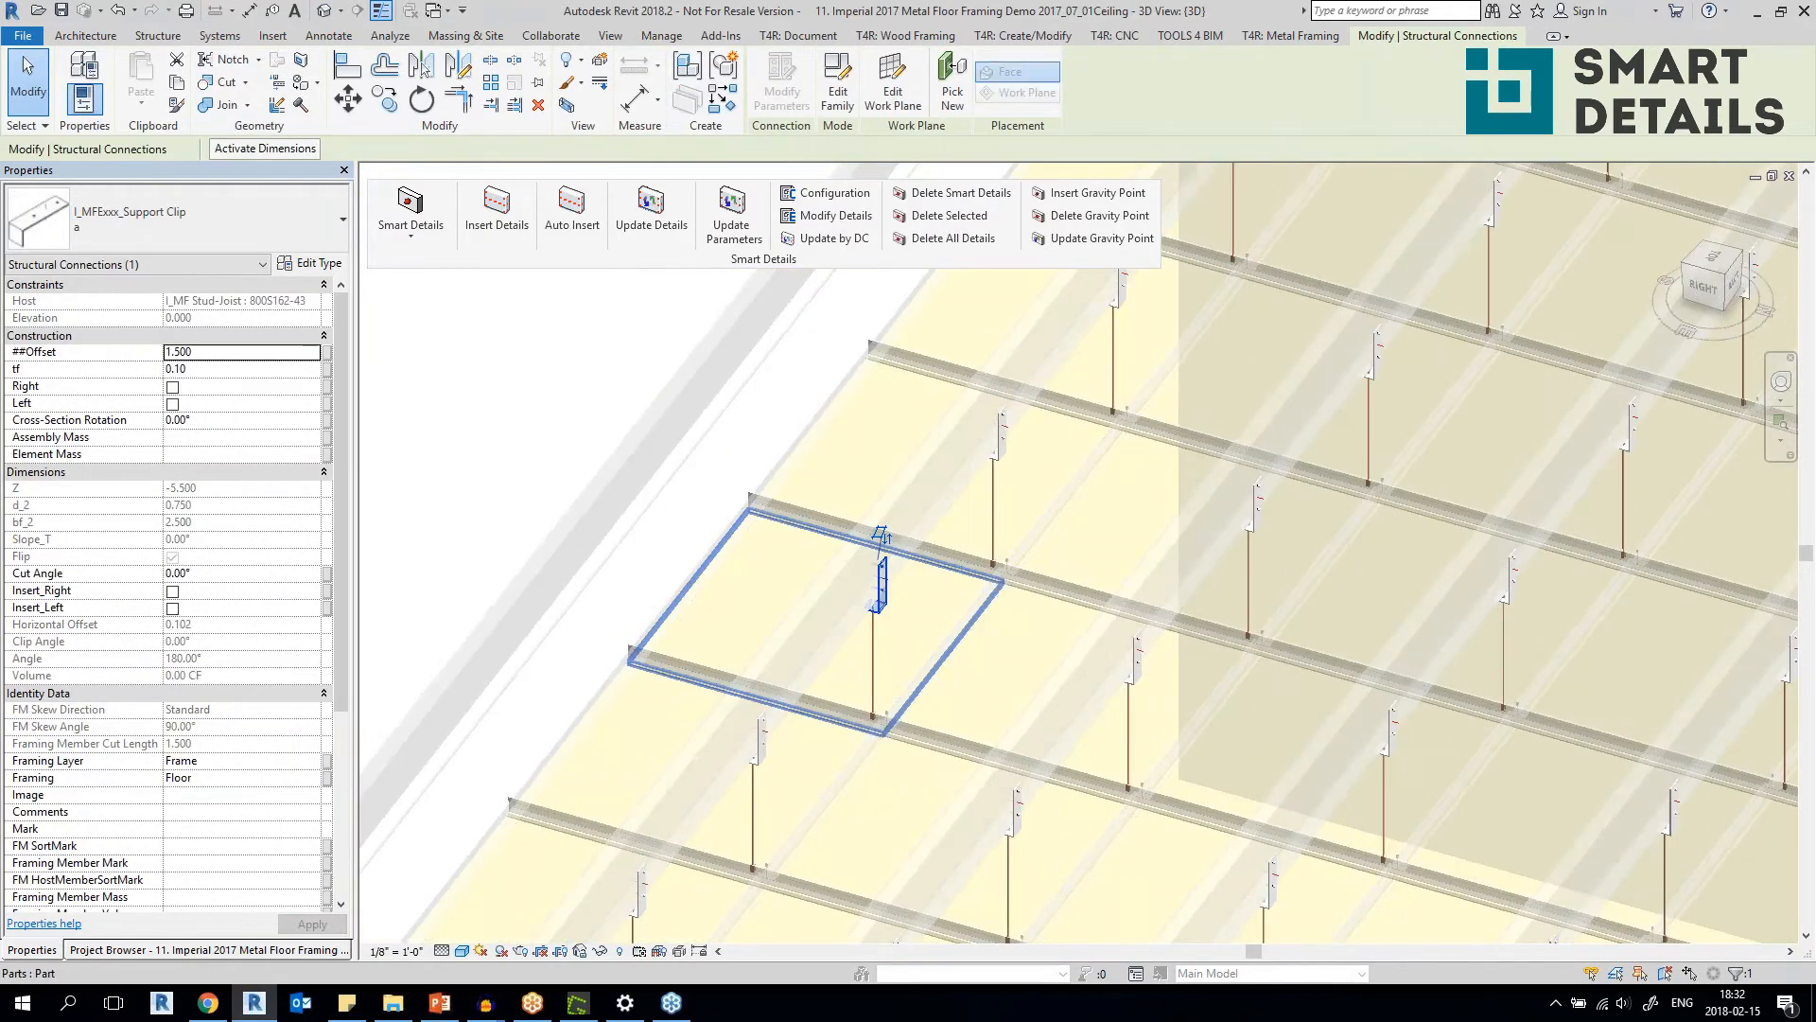
left_click(811, 657)
scroll(811, 657, "up", 5)
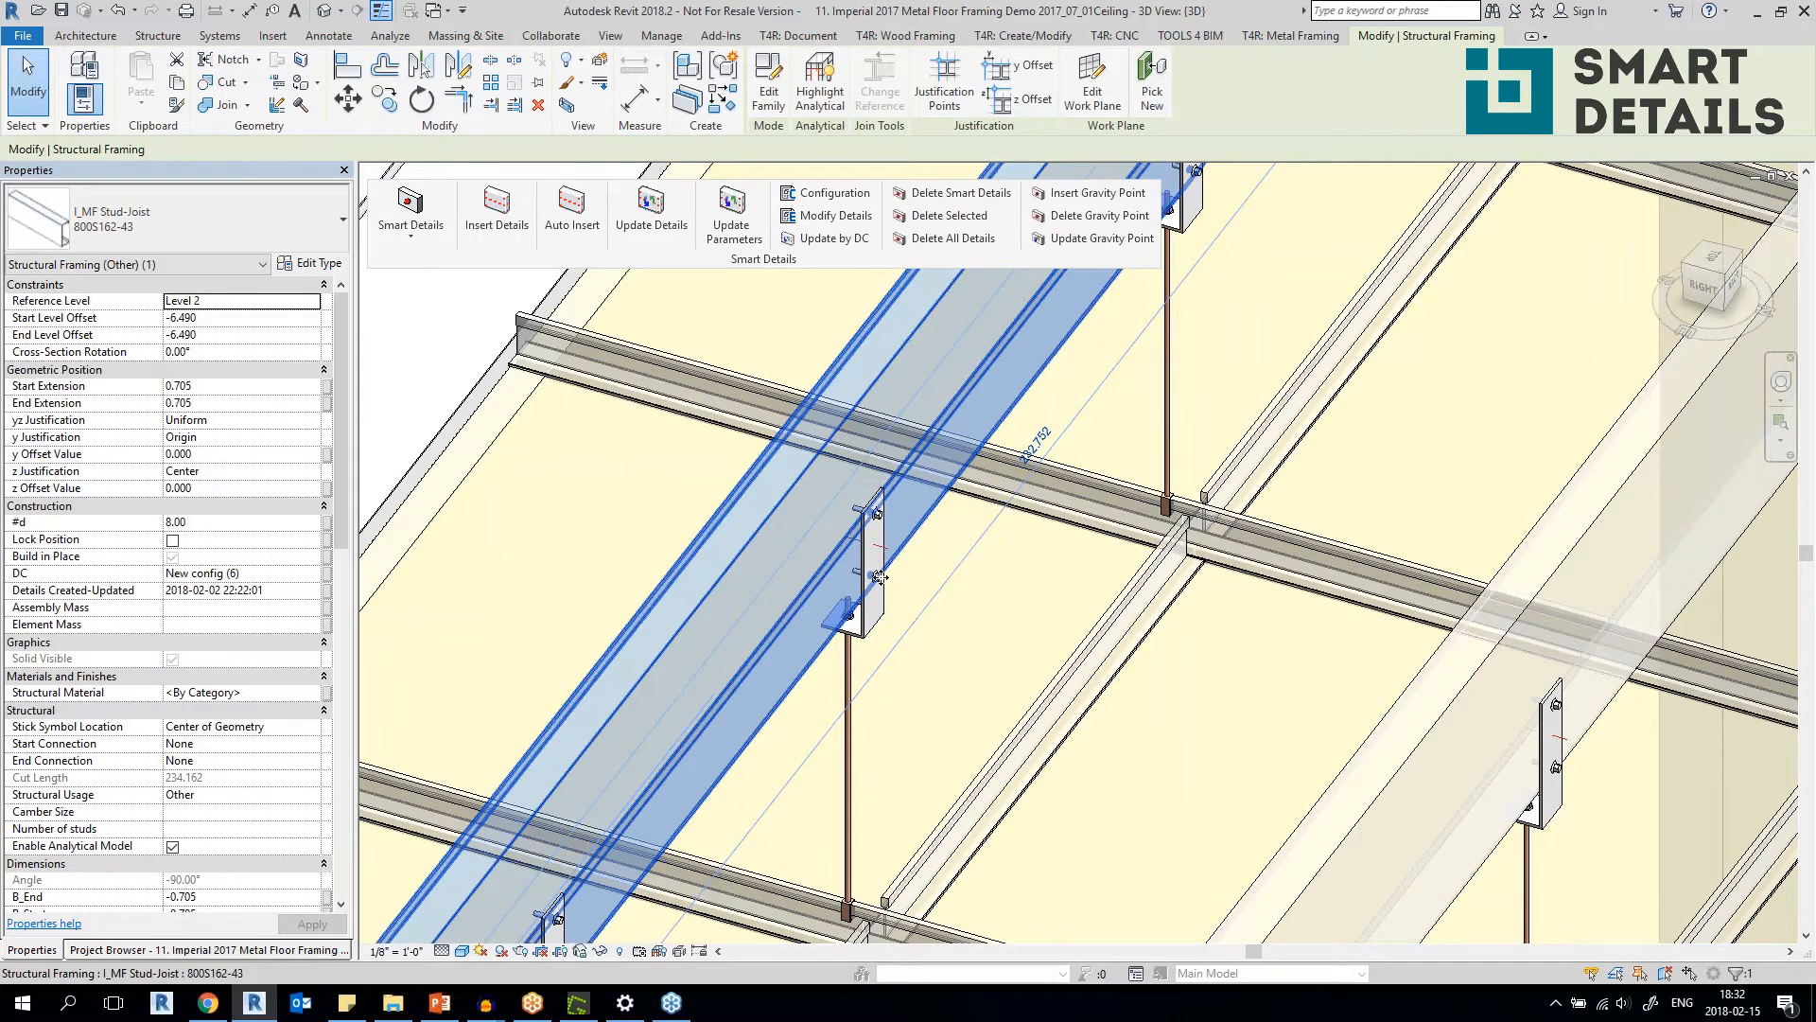
Inspect an M_MF Runner Hanger between the ceiling runner and stud joist, selecting the support clip above it.
scroll(879, 577, "down", 5)
left_click(999, 714)
middle_click_drag(993, 766, 1164, 757, "shift")
scroll(924, 714, "up", 3)
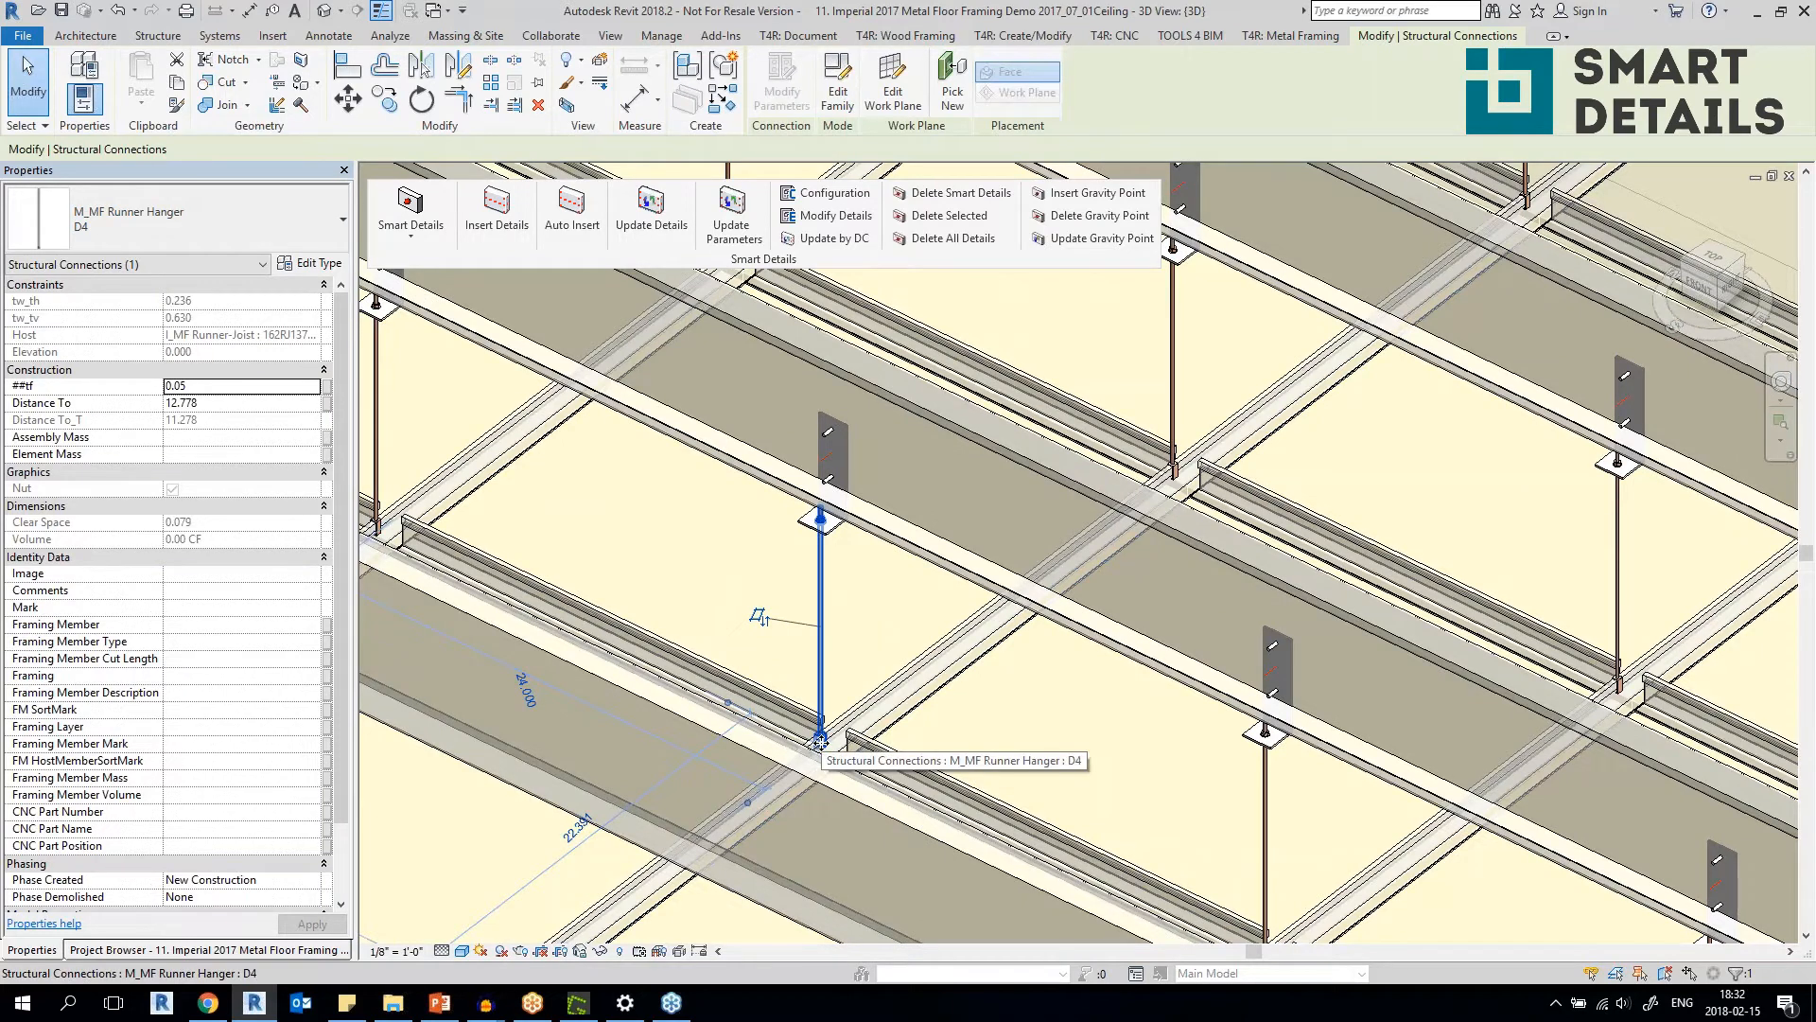
left_click(837, 525)
scroll(838, 526, "down", 4)
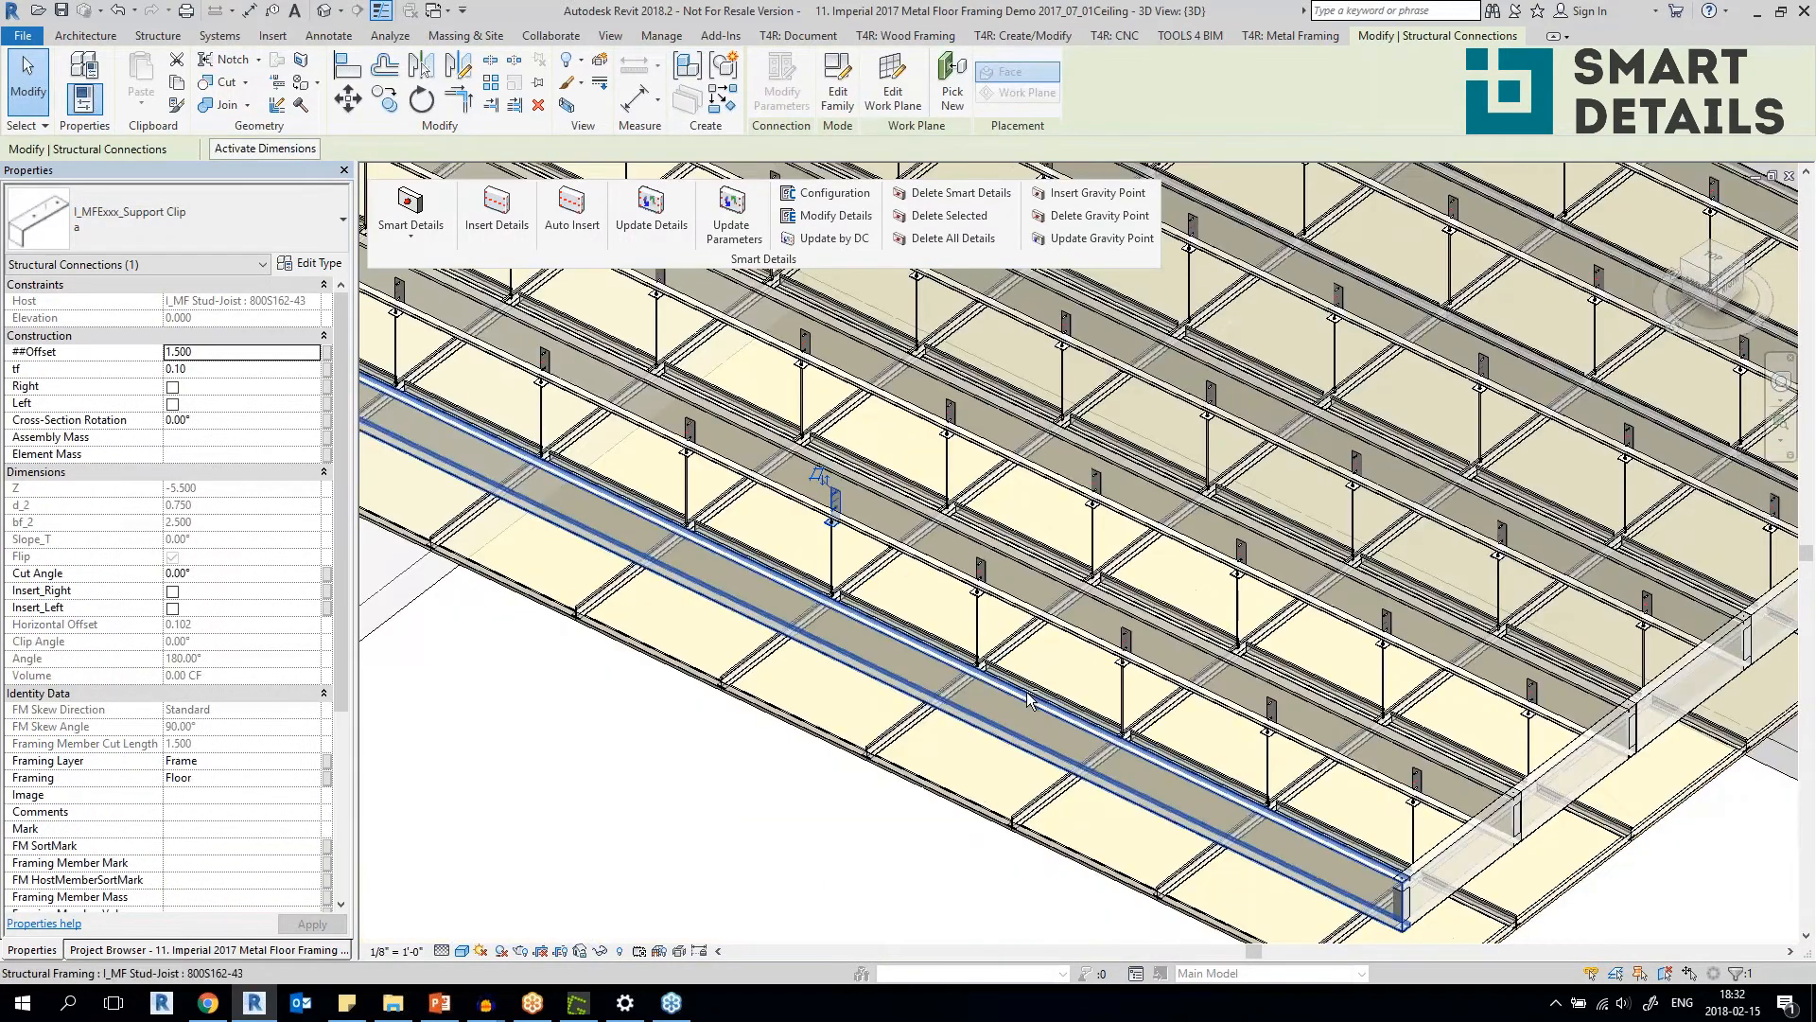
Examine the hangers and support clips across the ceiling grid, both close up and over the whole framing.
middle_click_drag(804, 652, 714, 704, "shift")
left_click(686, 714)
middle_click_drag(913, 466, 861, 535, "shift")
scroll(861, 534, "up", 3)
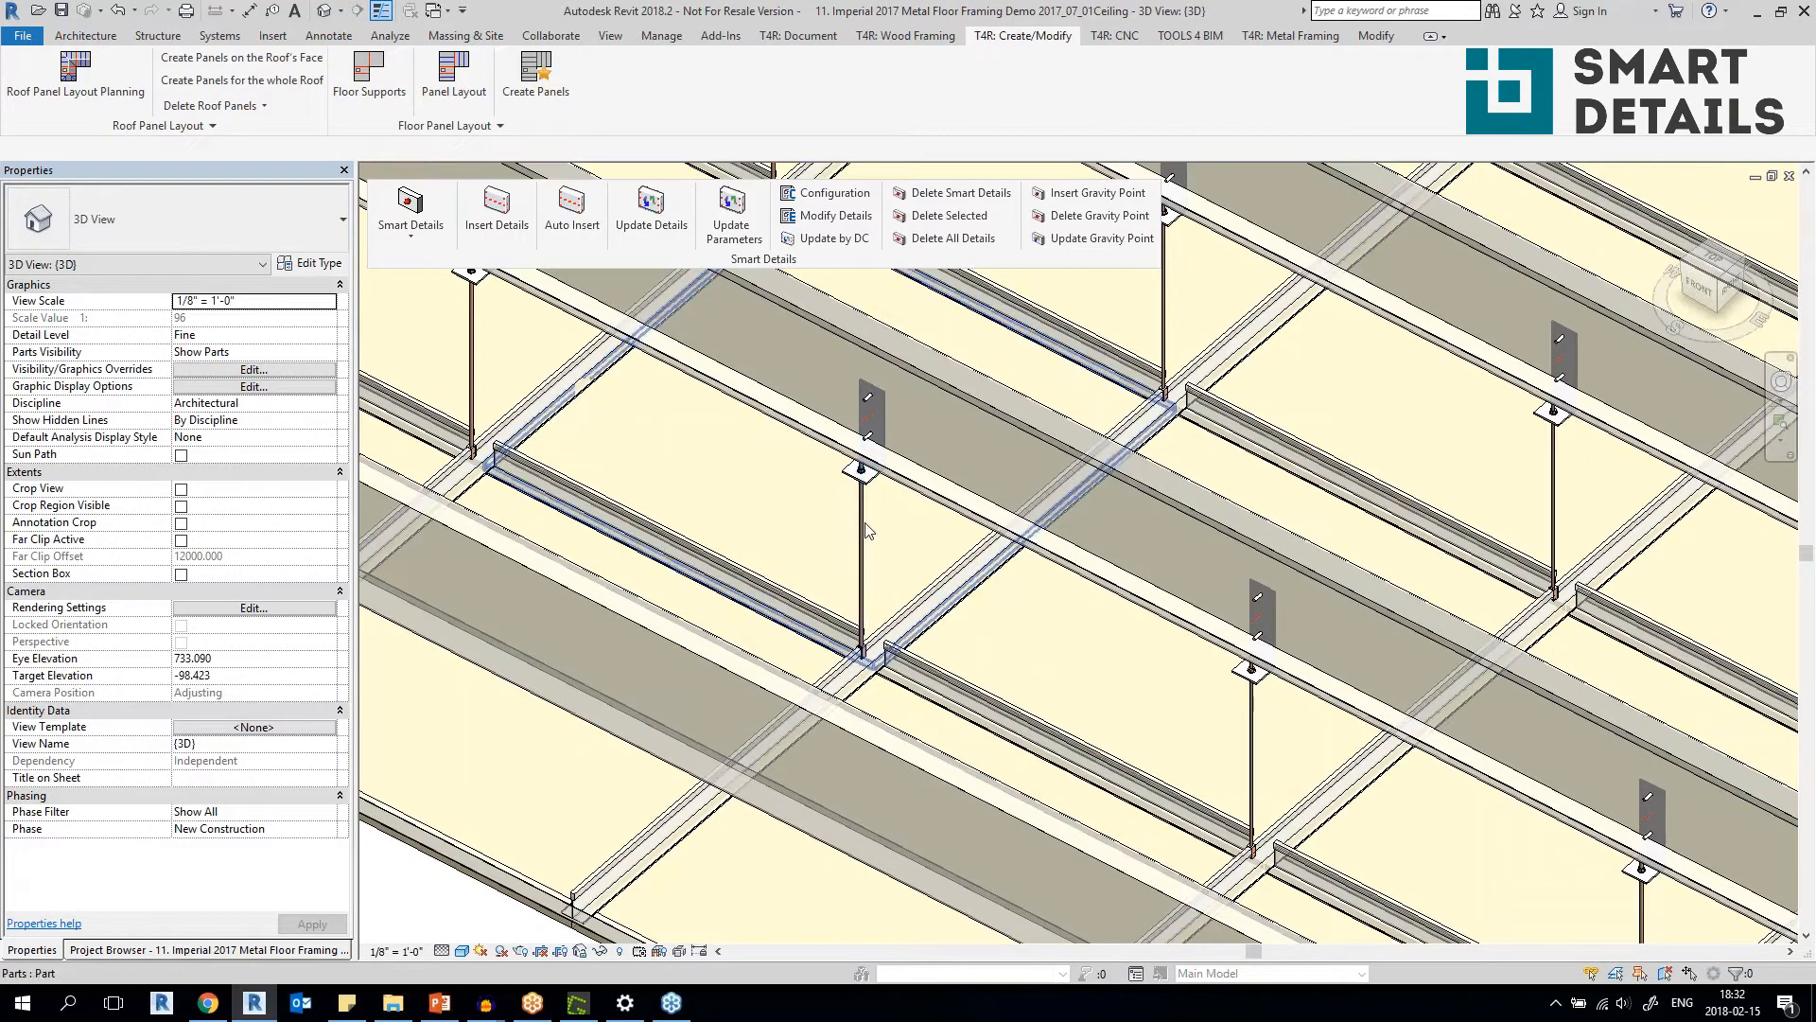
scroll(861, 535, "down", 5)
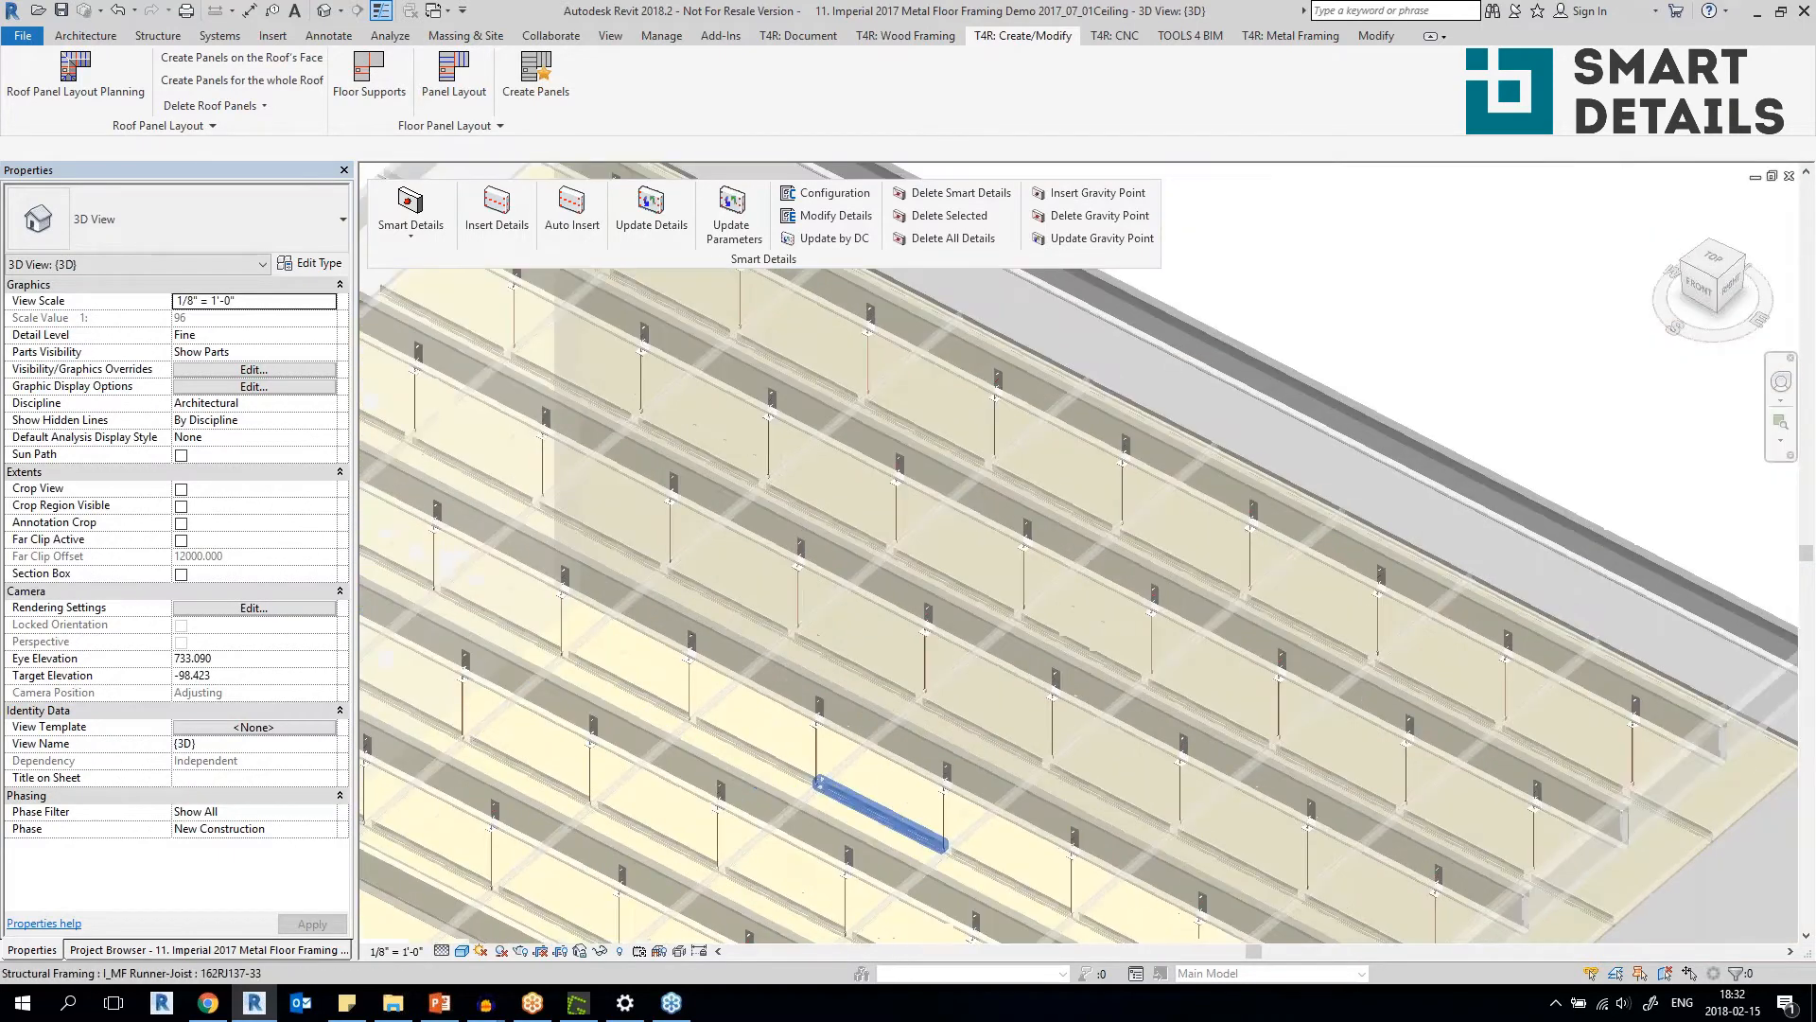
scroll(823, 789, "down", 4)
middle_click_drag(832, 780, 710, 677, "shift")
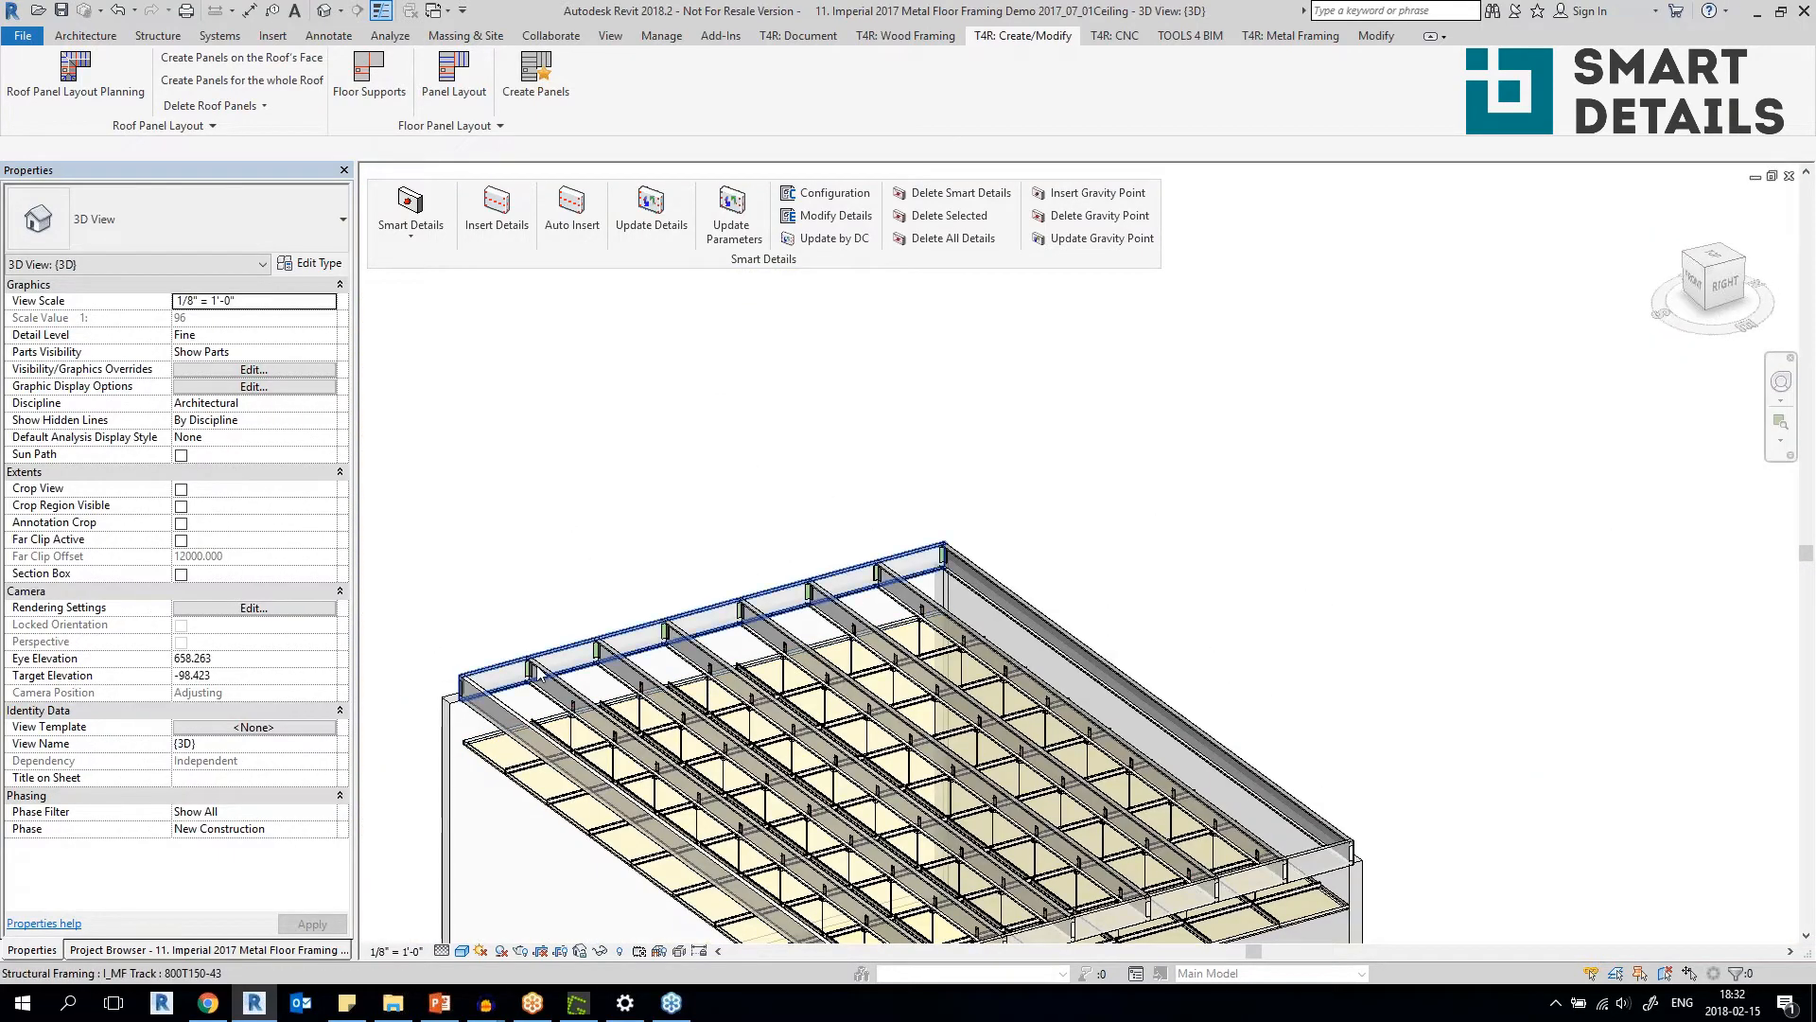
scroll(675, 485, "up", 4)
Switch to the 3D view of the 12. Metric_2017_Rafter_2018-02-12_Details_Slide project.
left_click(430, 12)
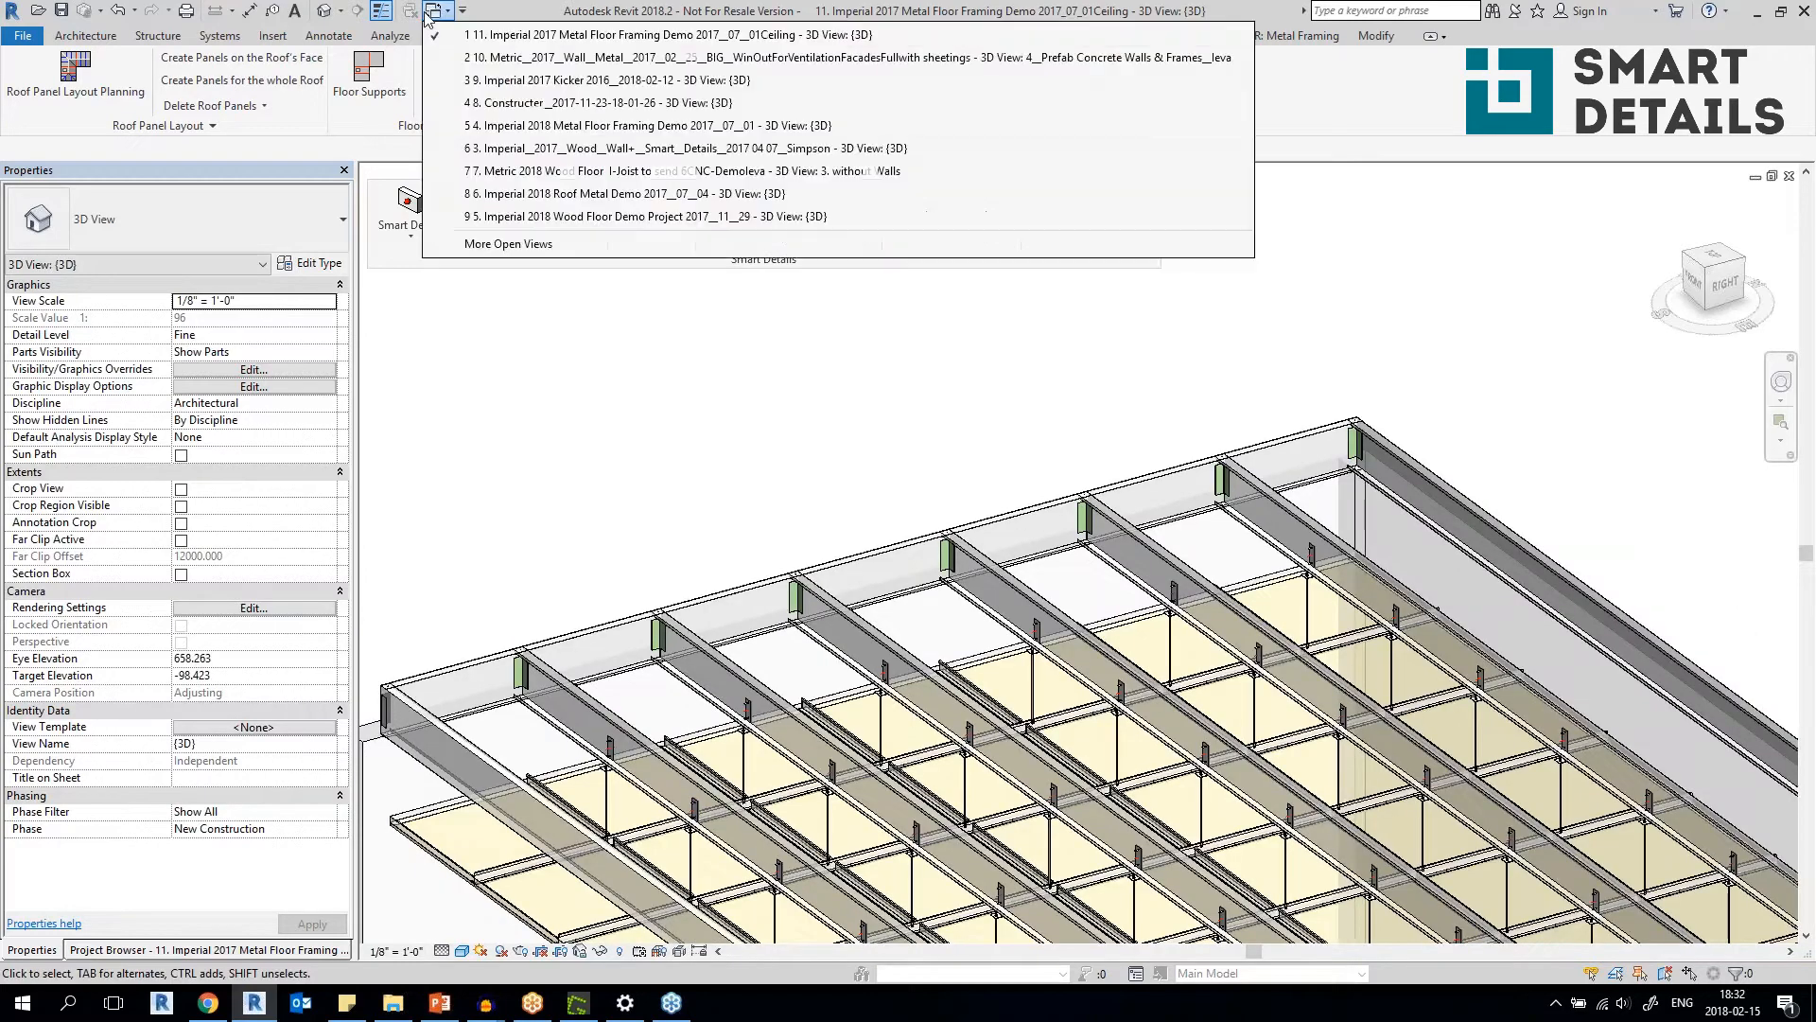
left_click(500, 248)
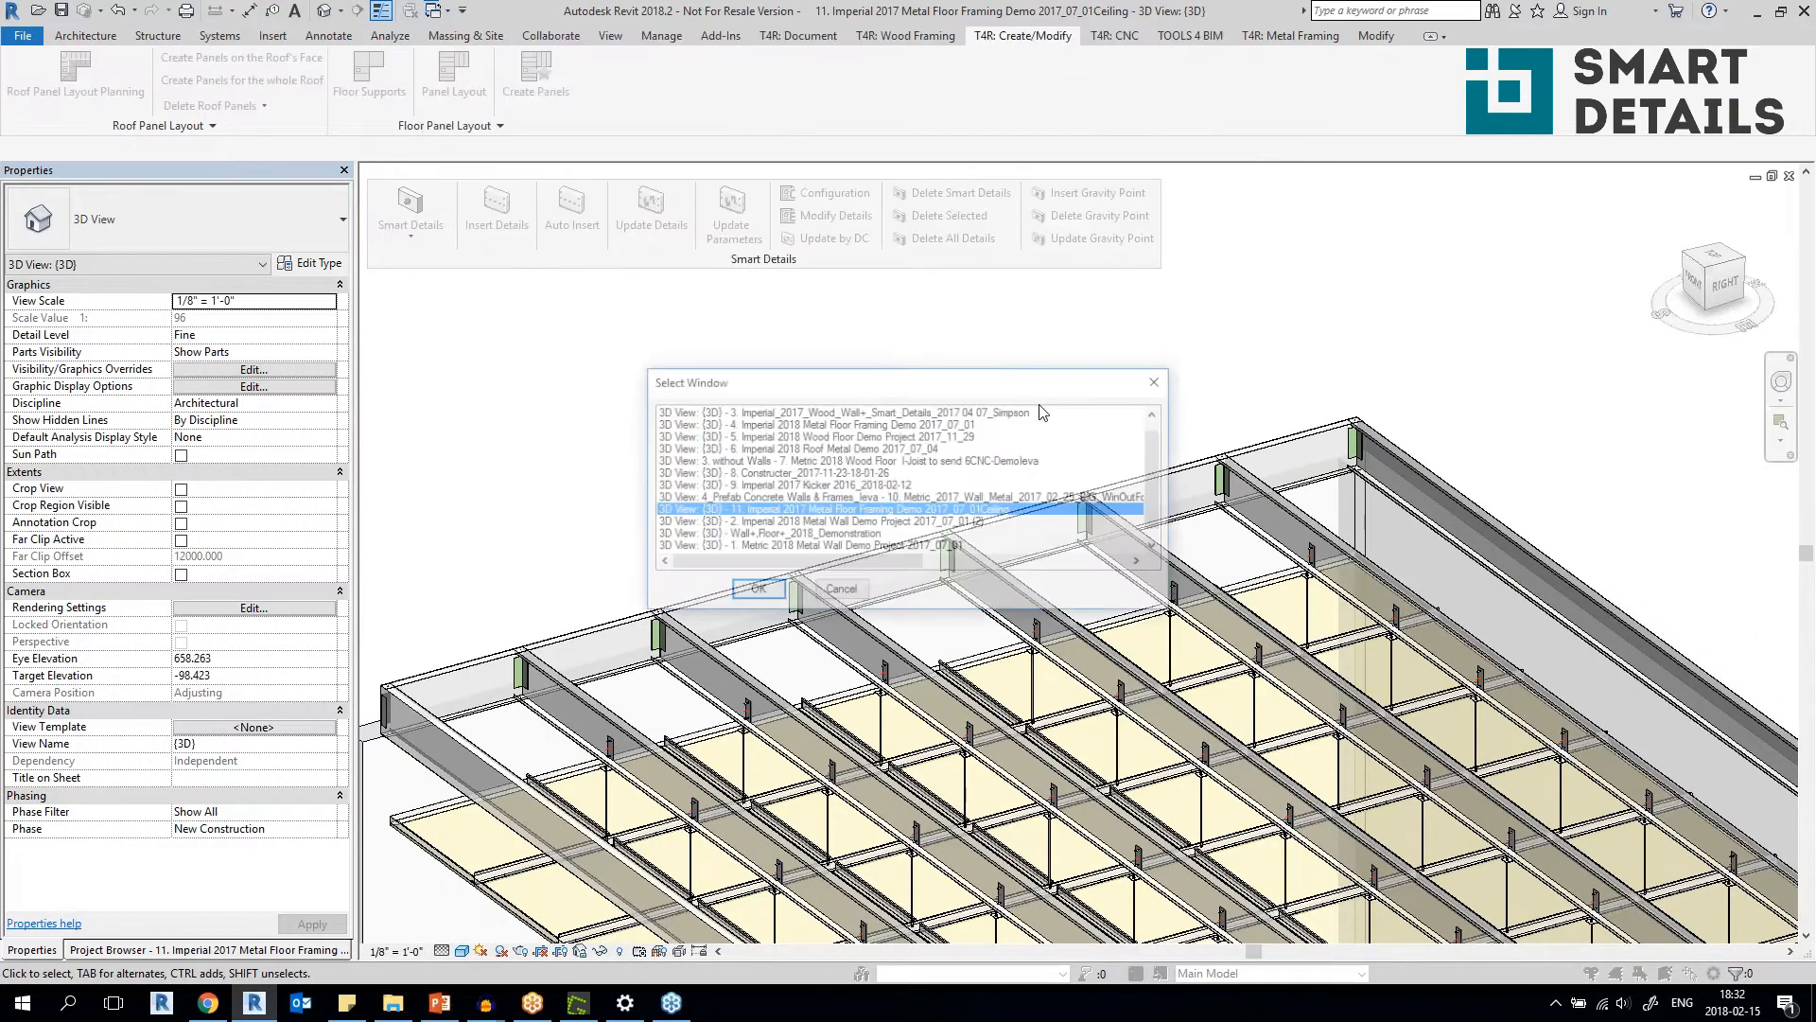
scroll(1162, 537, "down", 1)
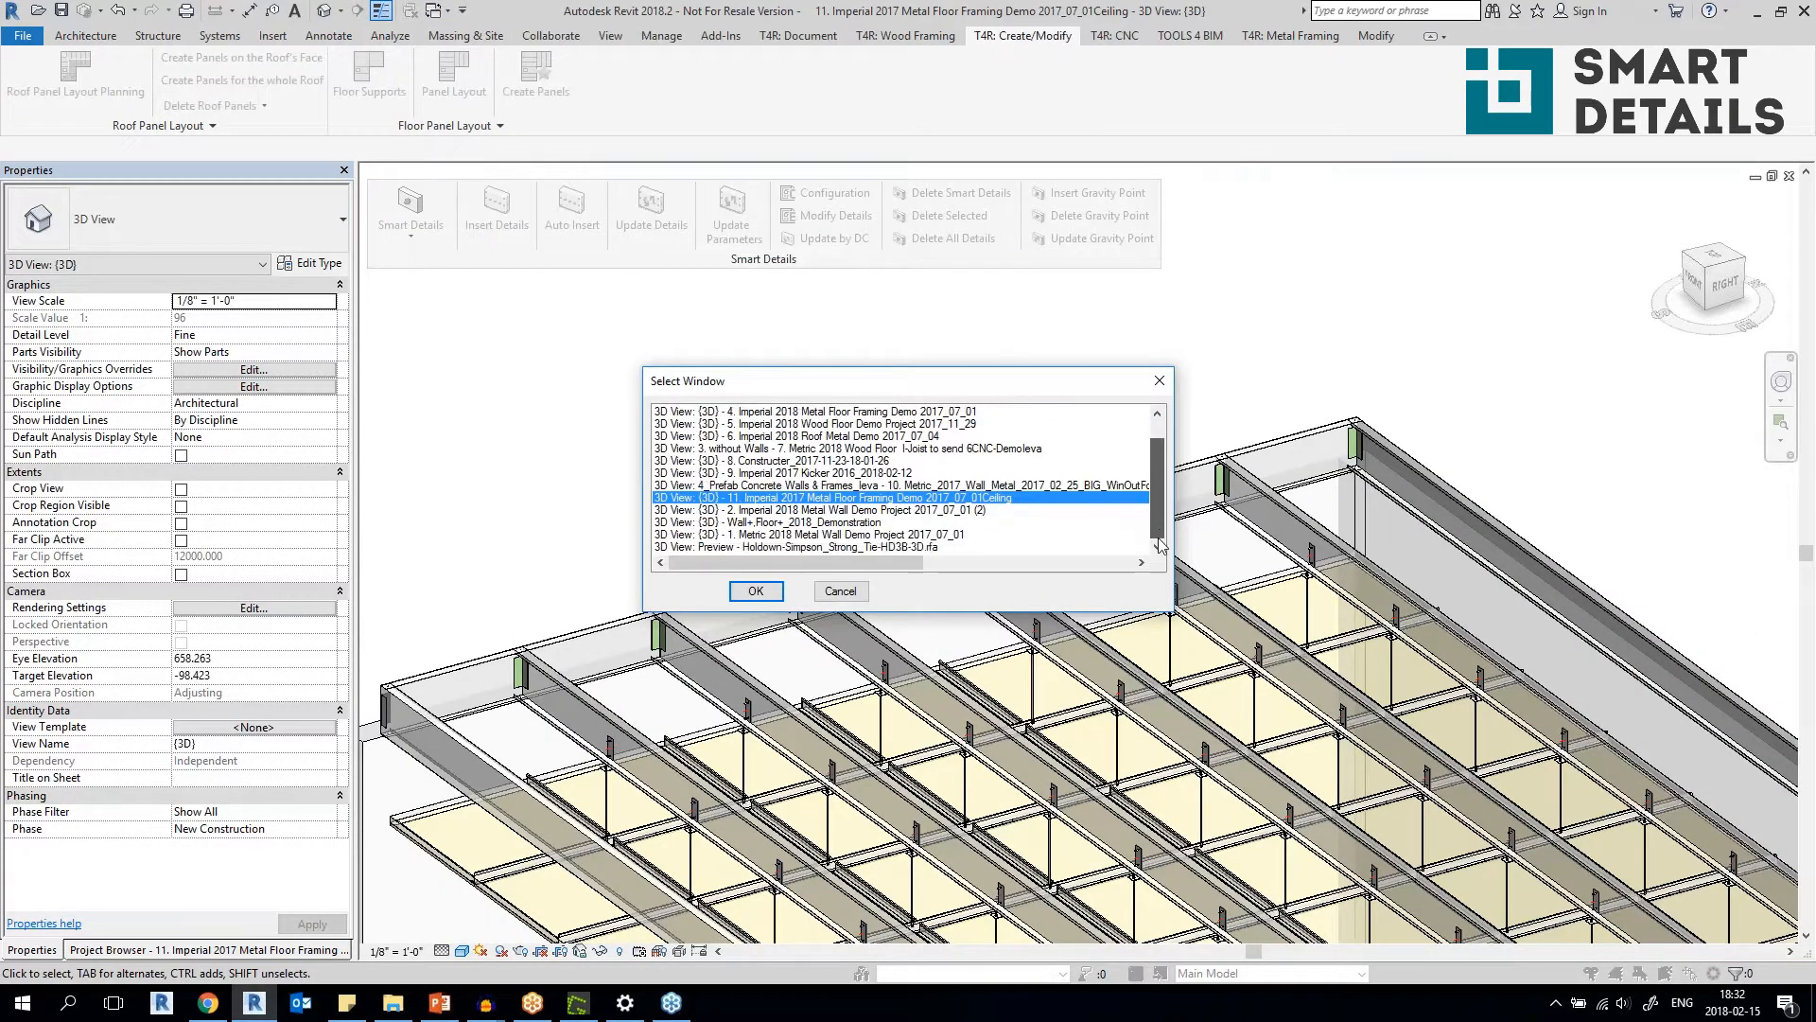
scroll(1159, 539, "up", 1)
left_click(871, 412)
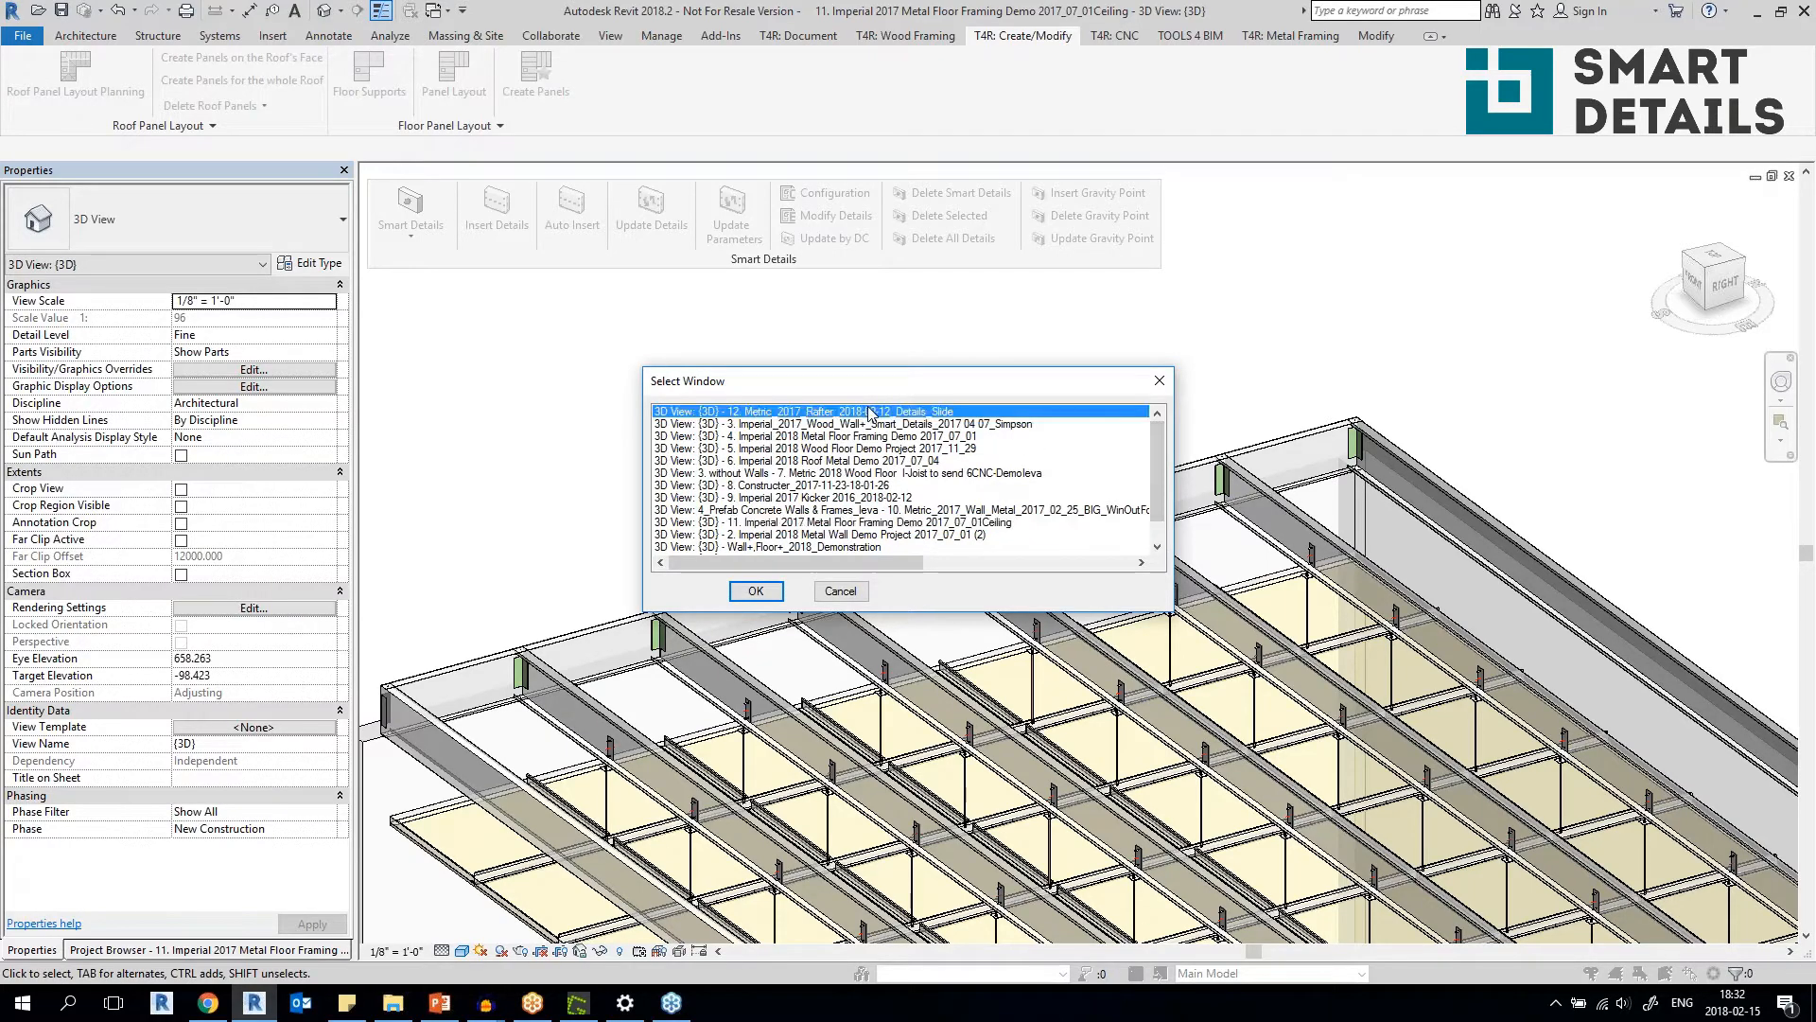
left_click(756, 591)
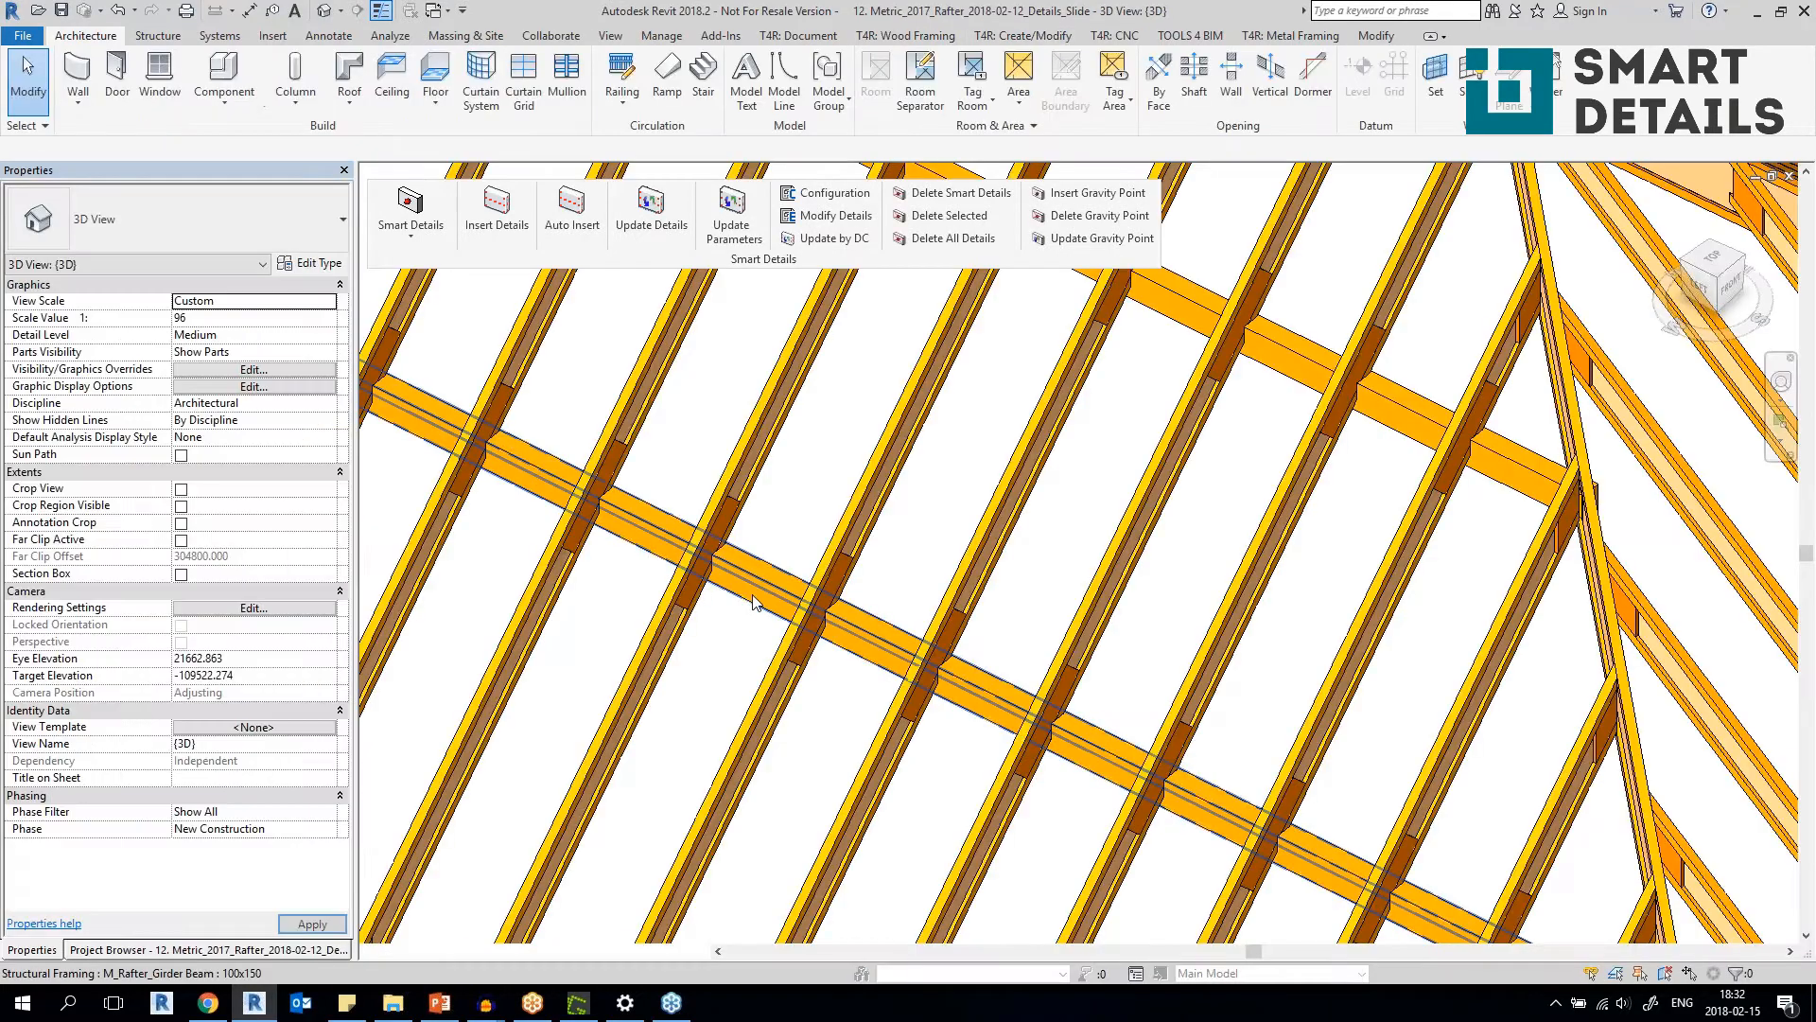
Inspect the roof framing where common rafters cross the girder beam, selecting a rafter and its Hunton Girder Connection Plate.
scroll(753, 596, "down", 5)
middle_click_drag(754, 596, 938, 588)
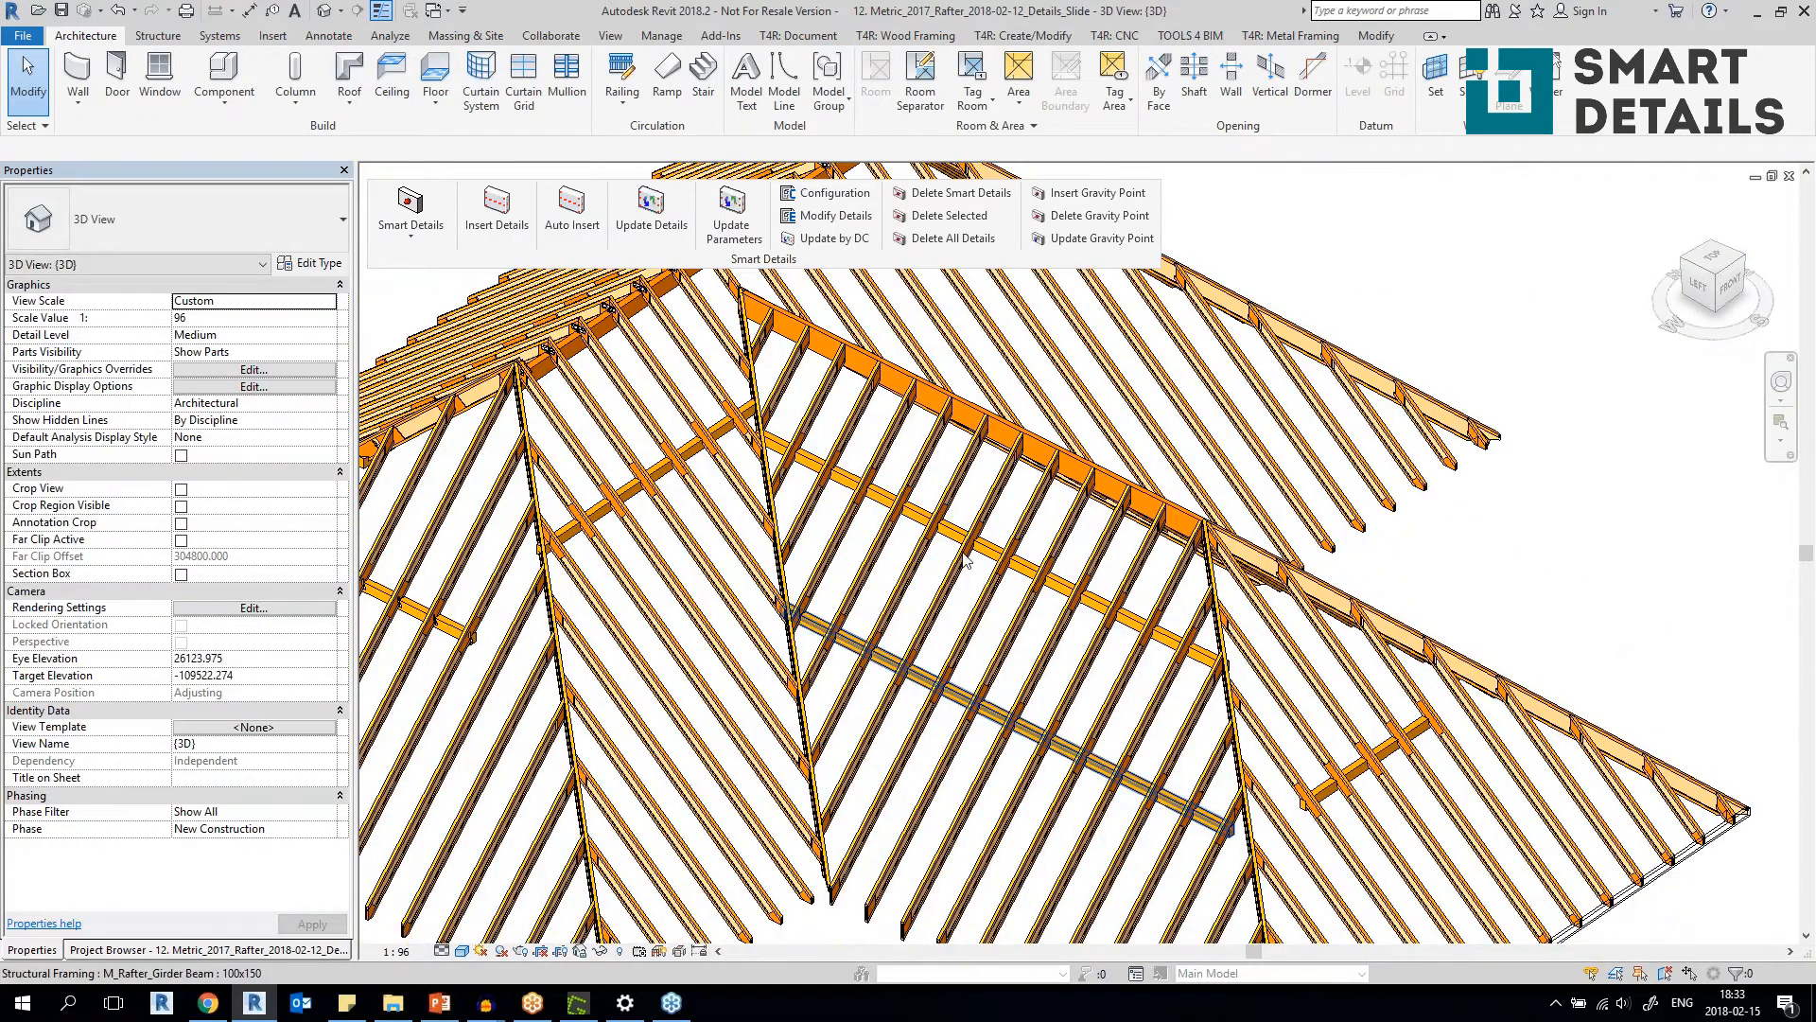
scroll(939, 690, "up", 1)
scroll(1006, 513, "up", 6)
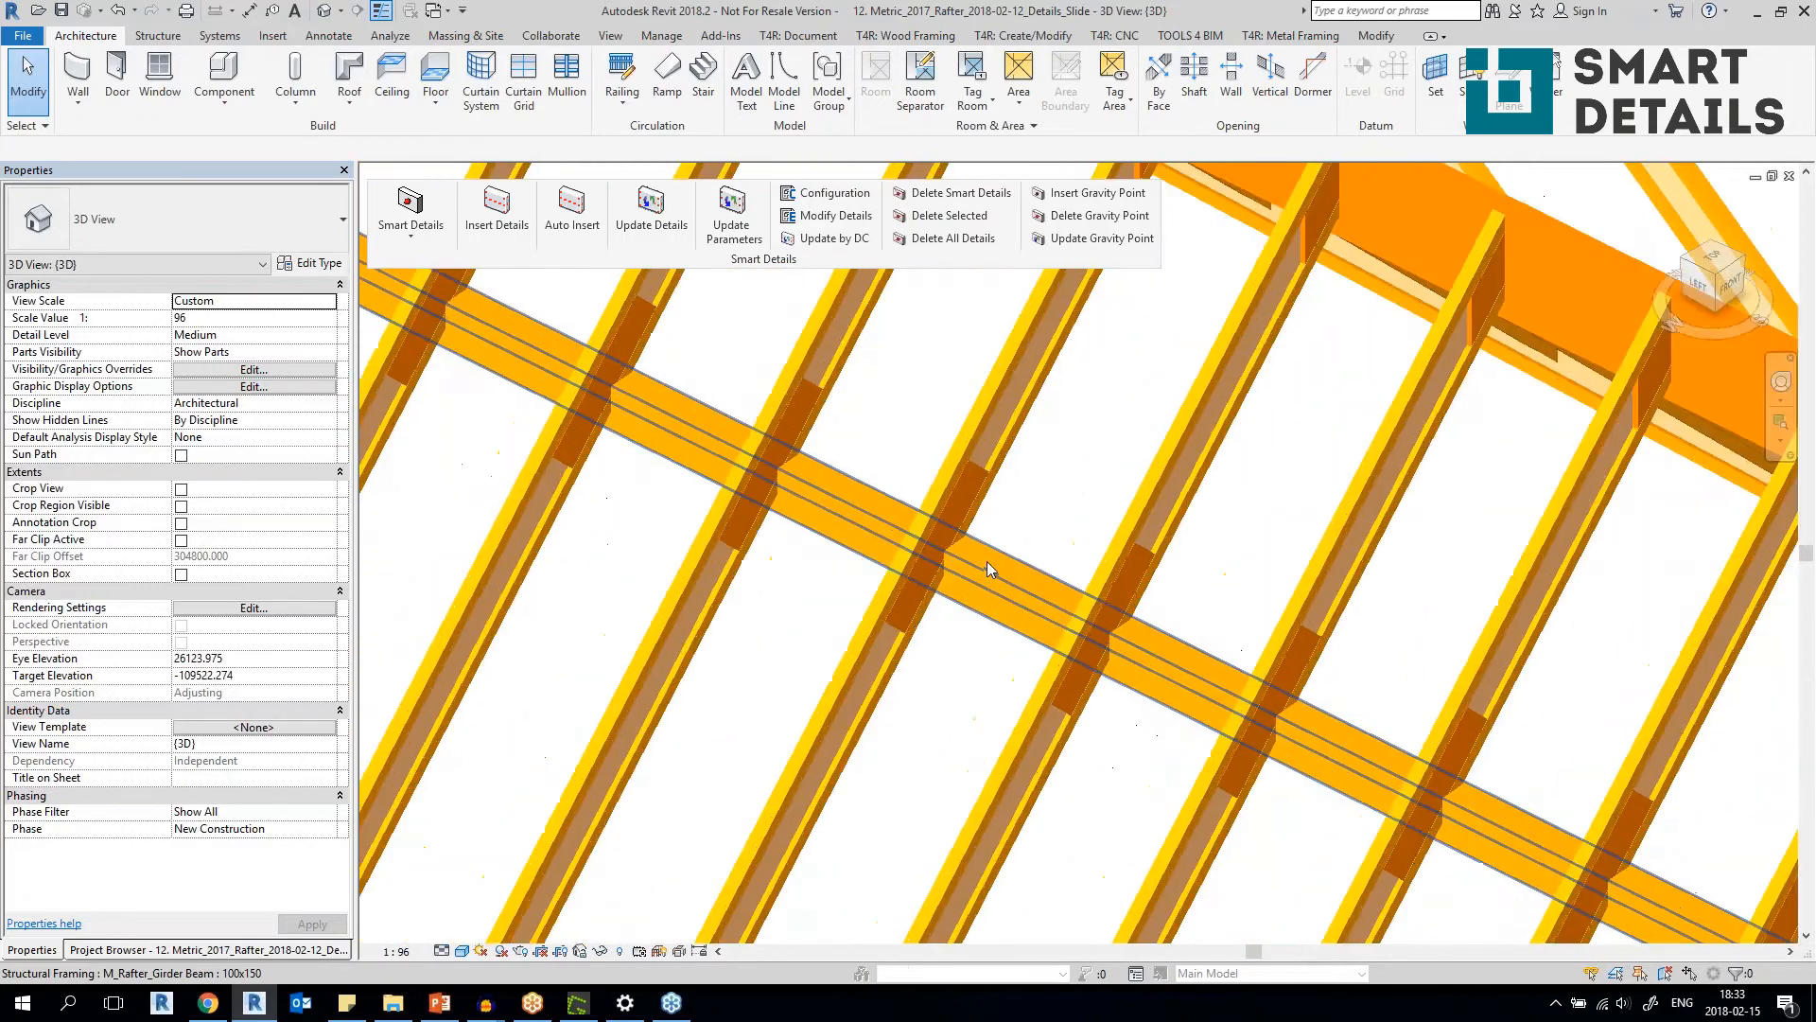
scroll(1069, 496, "down", 2)
left_click(876, 456)
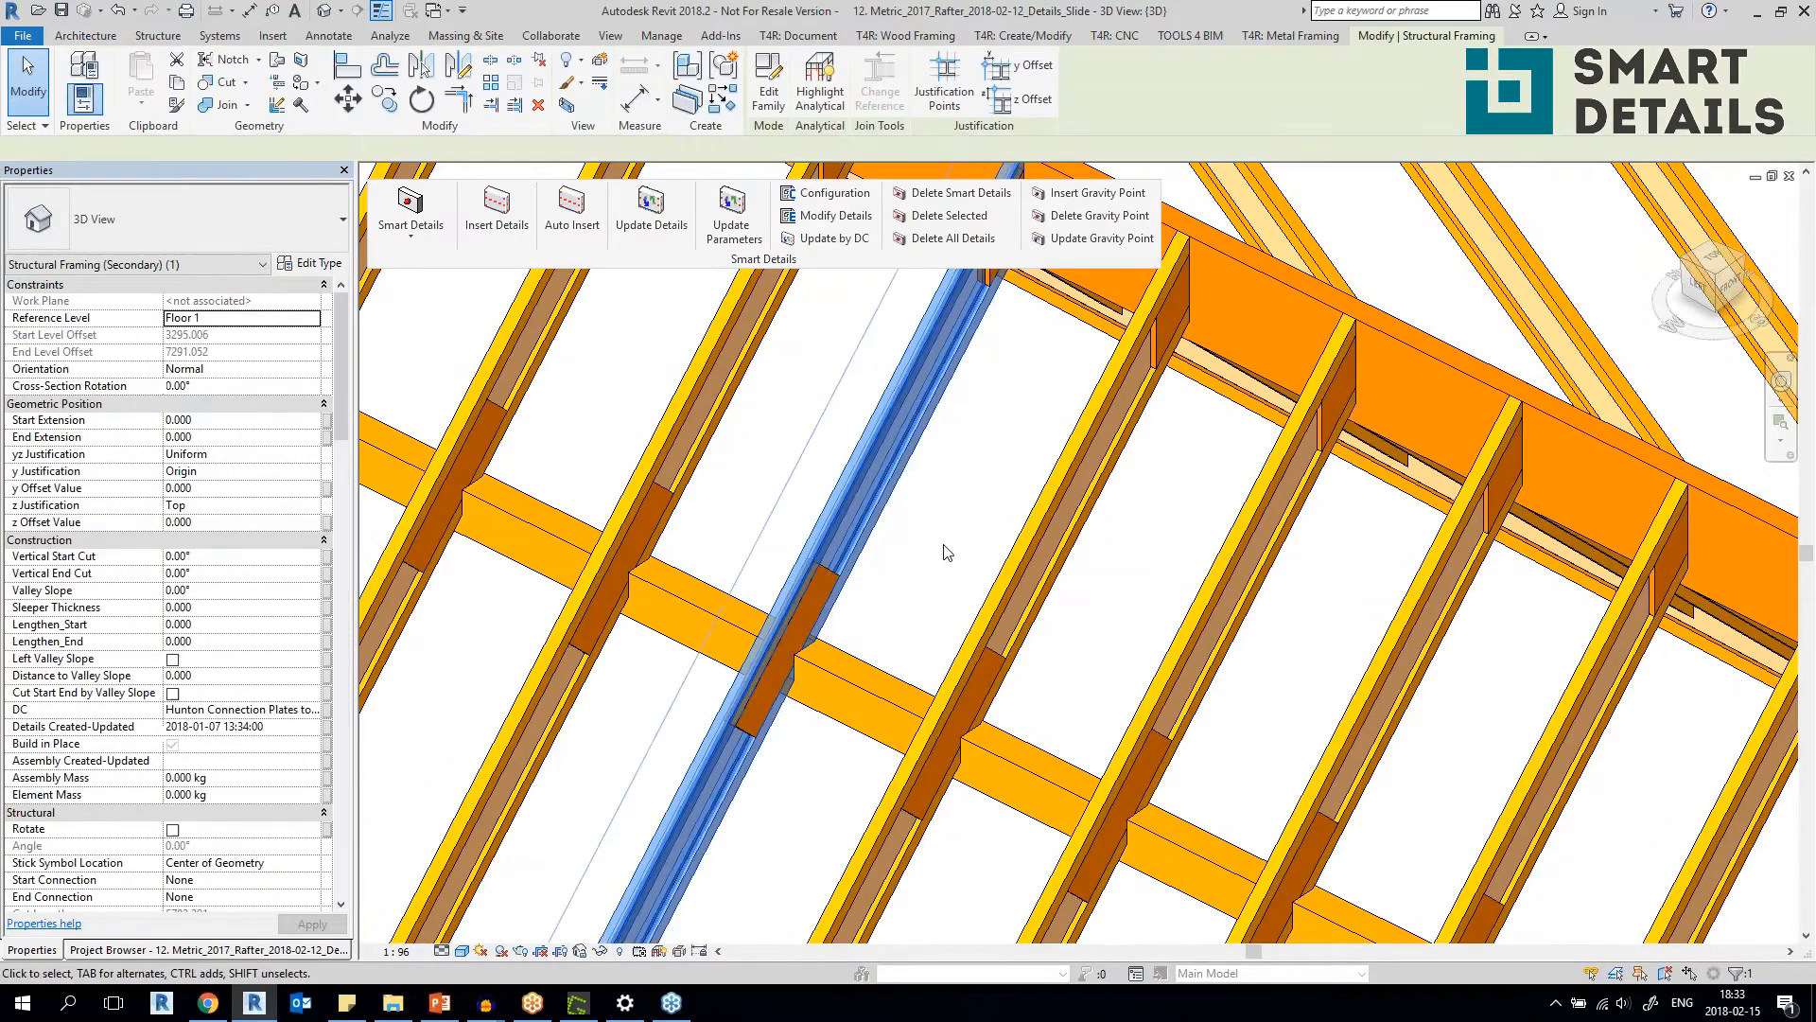
key("Escape")
left_click(854, 688)
middle_click_drag(854, 689, 836, 560, "shift")
key("Escape")
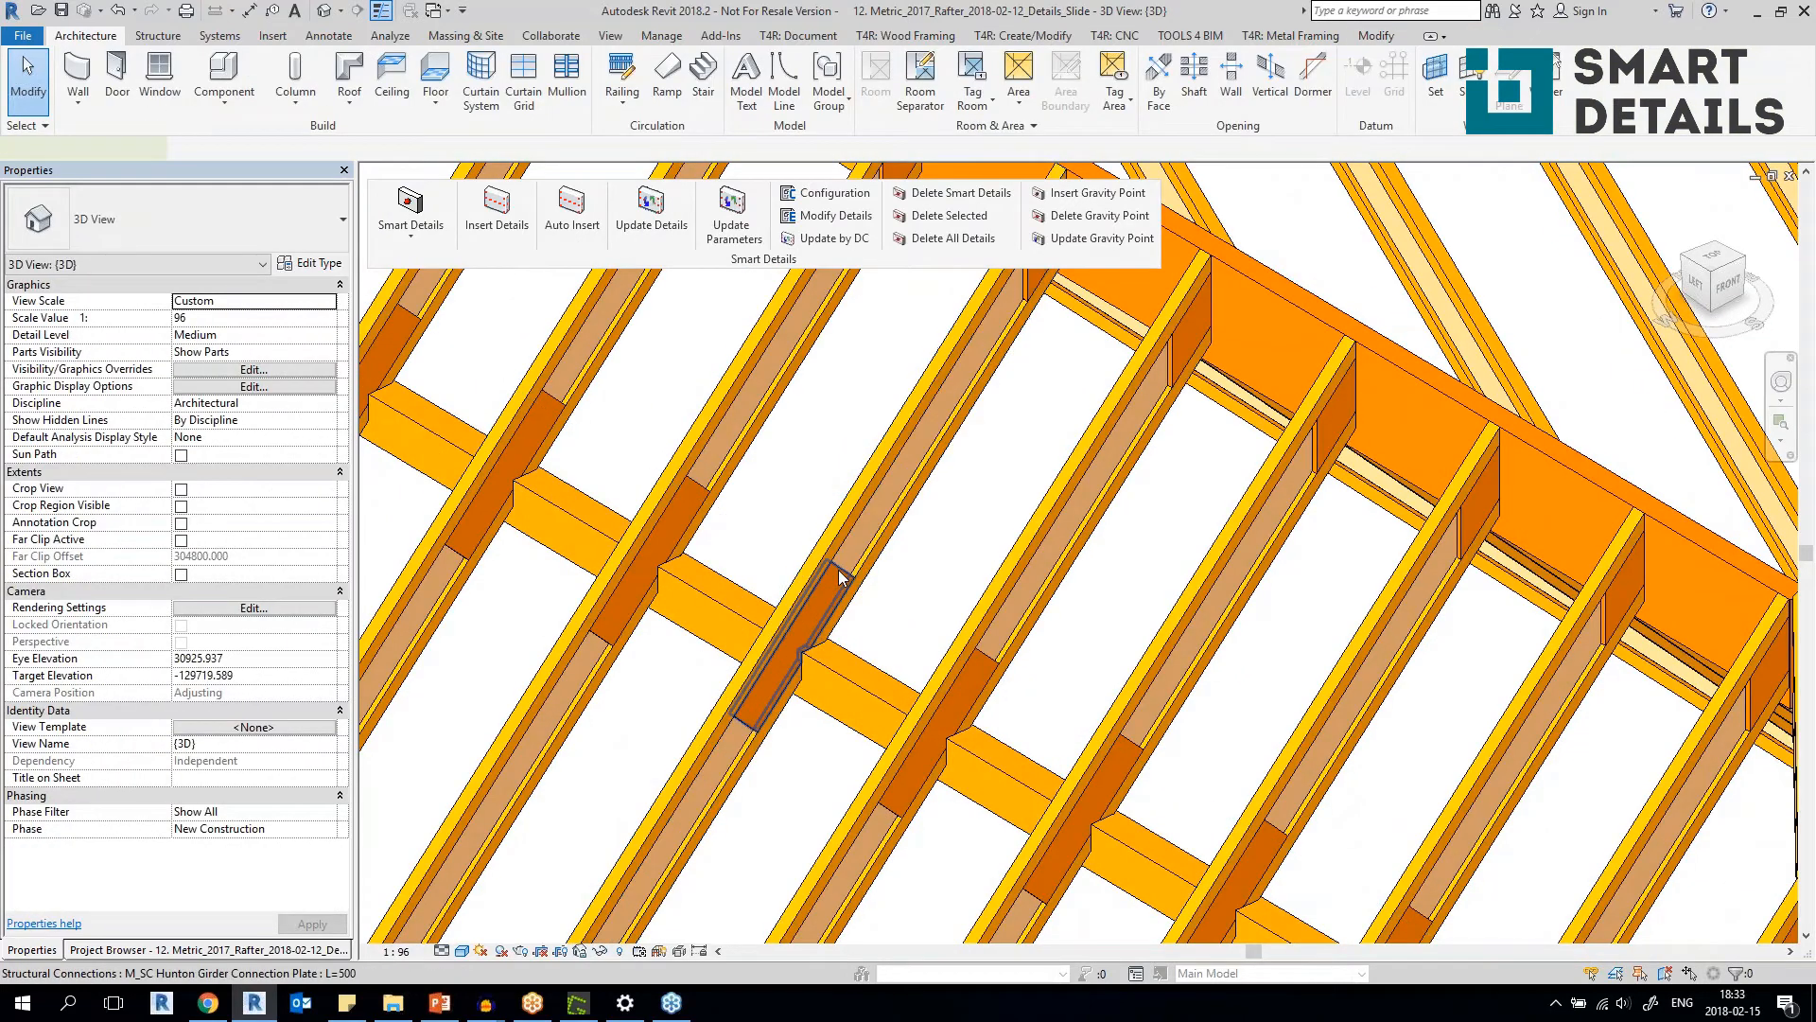
left_click(838, 570)
middle_click_drag(1022, 485, 861, 661, "shift")
key("Escape")
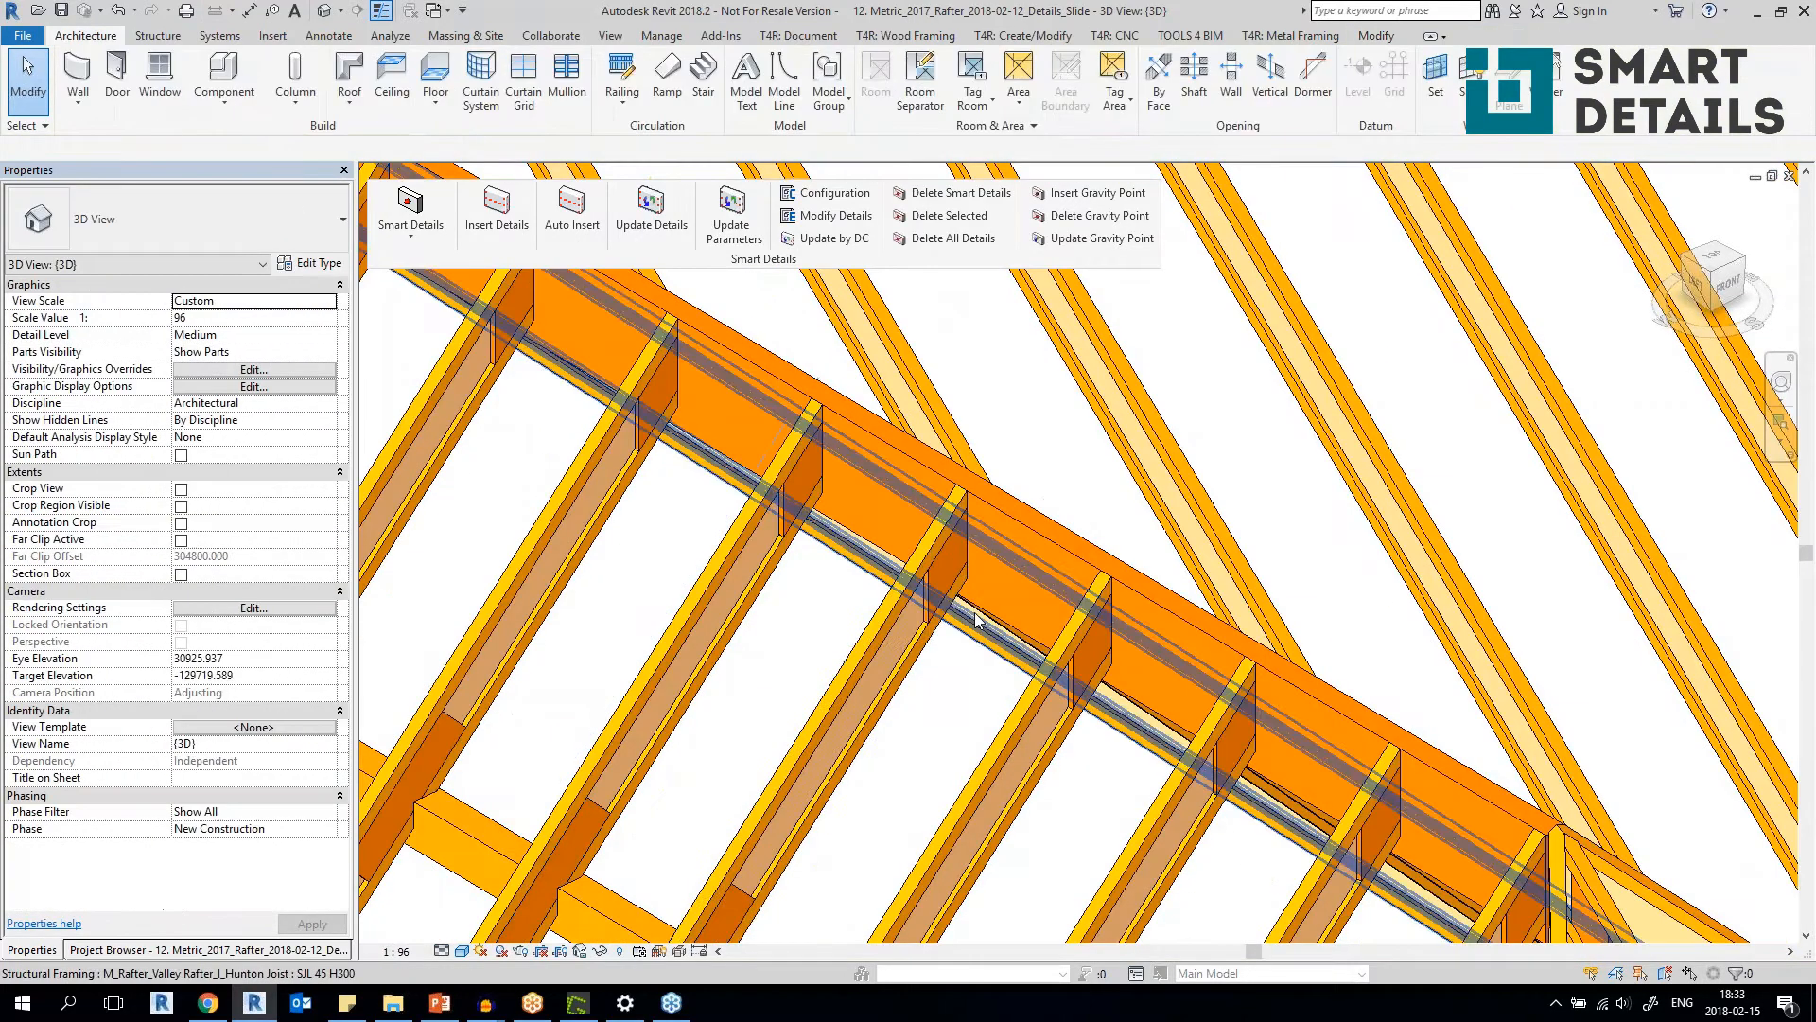
Select a common rafter at the ridge and its ridge-end connection plate to inspect the joint.
left_click(861, 667)
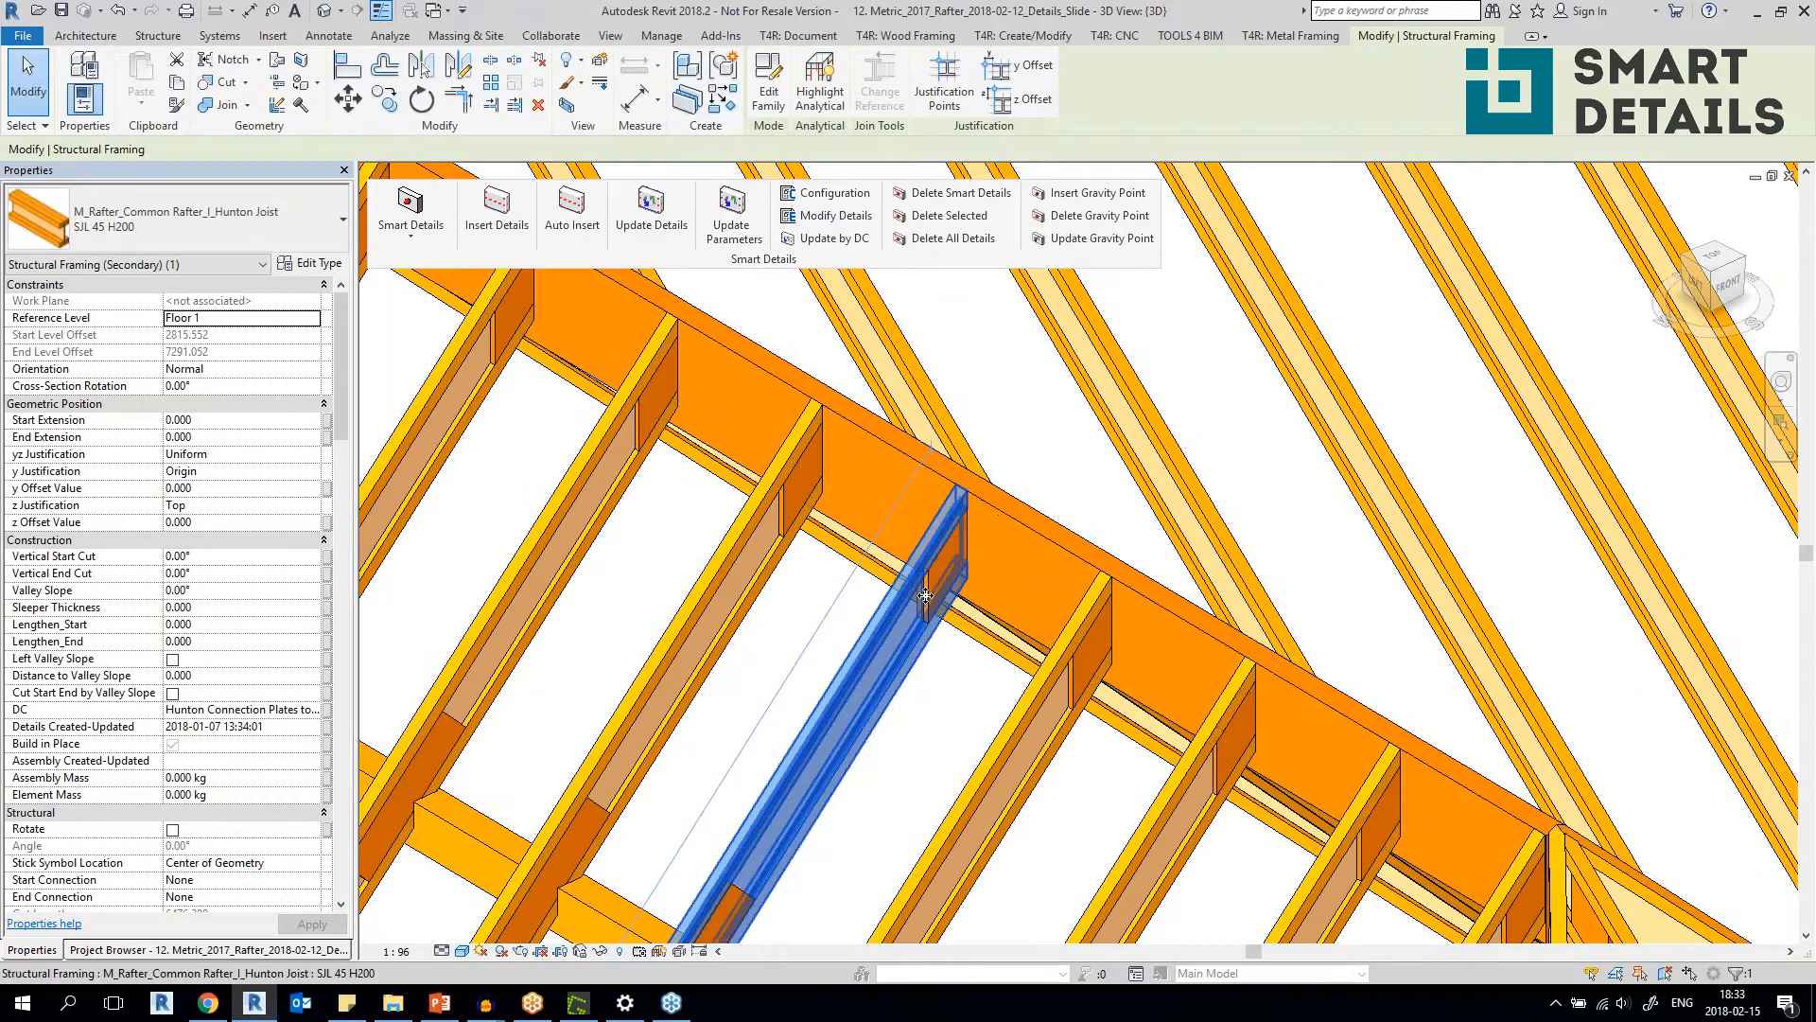
left_click(947, 566)
left_click(966, 698)
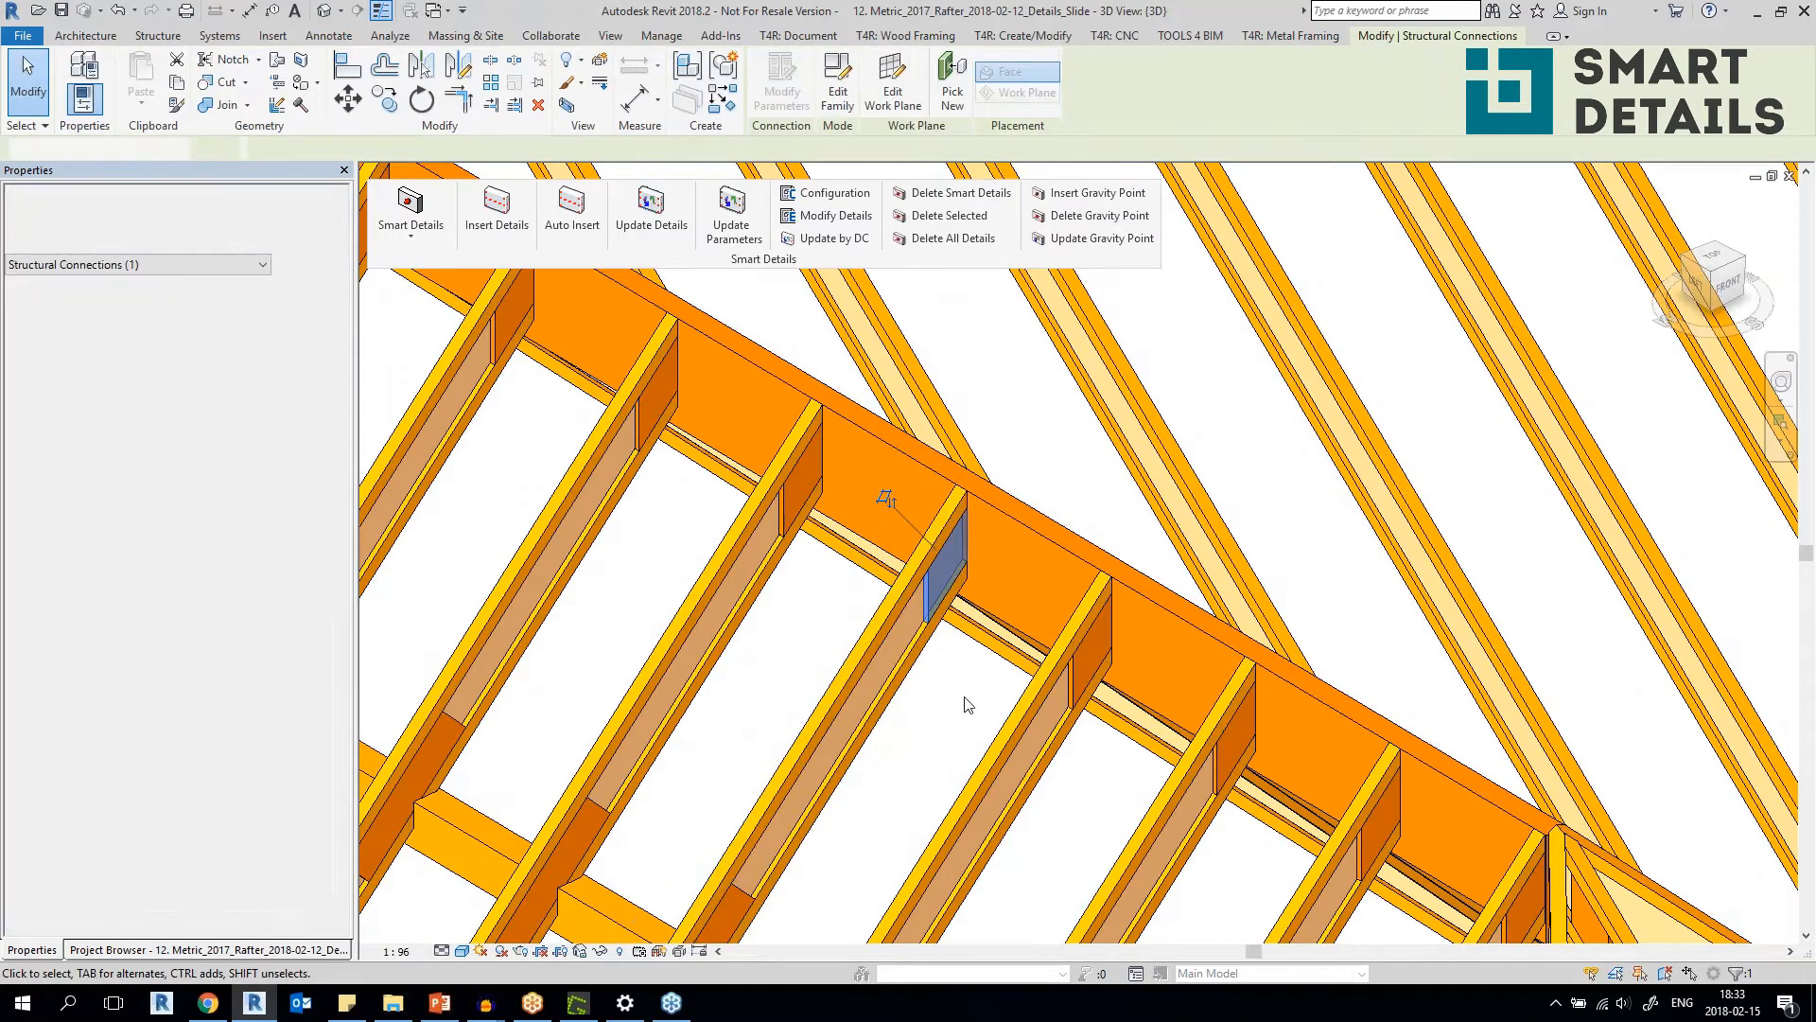
scroll(966, 698, "down", 3)
scroll(965, 698, "down", 1)
middle_click_drag(962, 651, 978, 358)
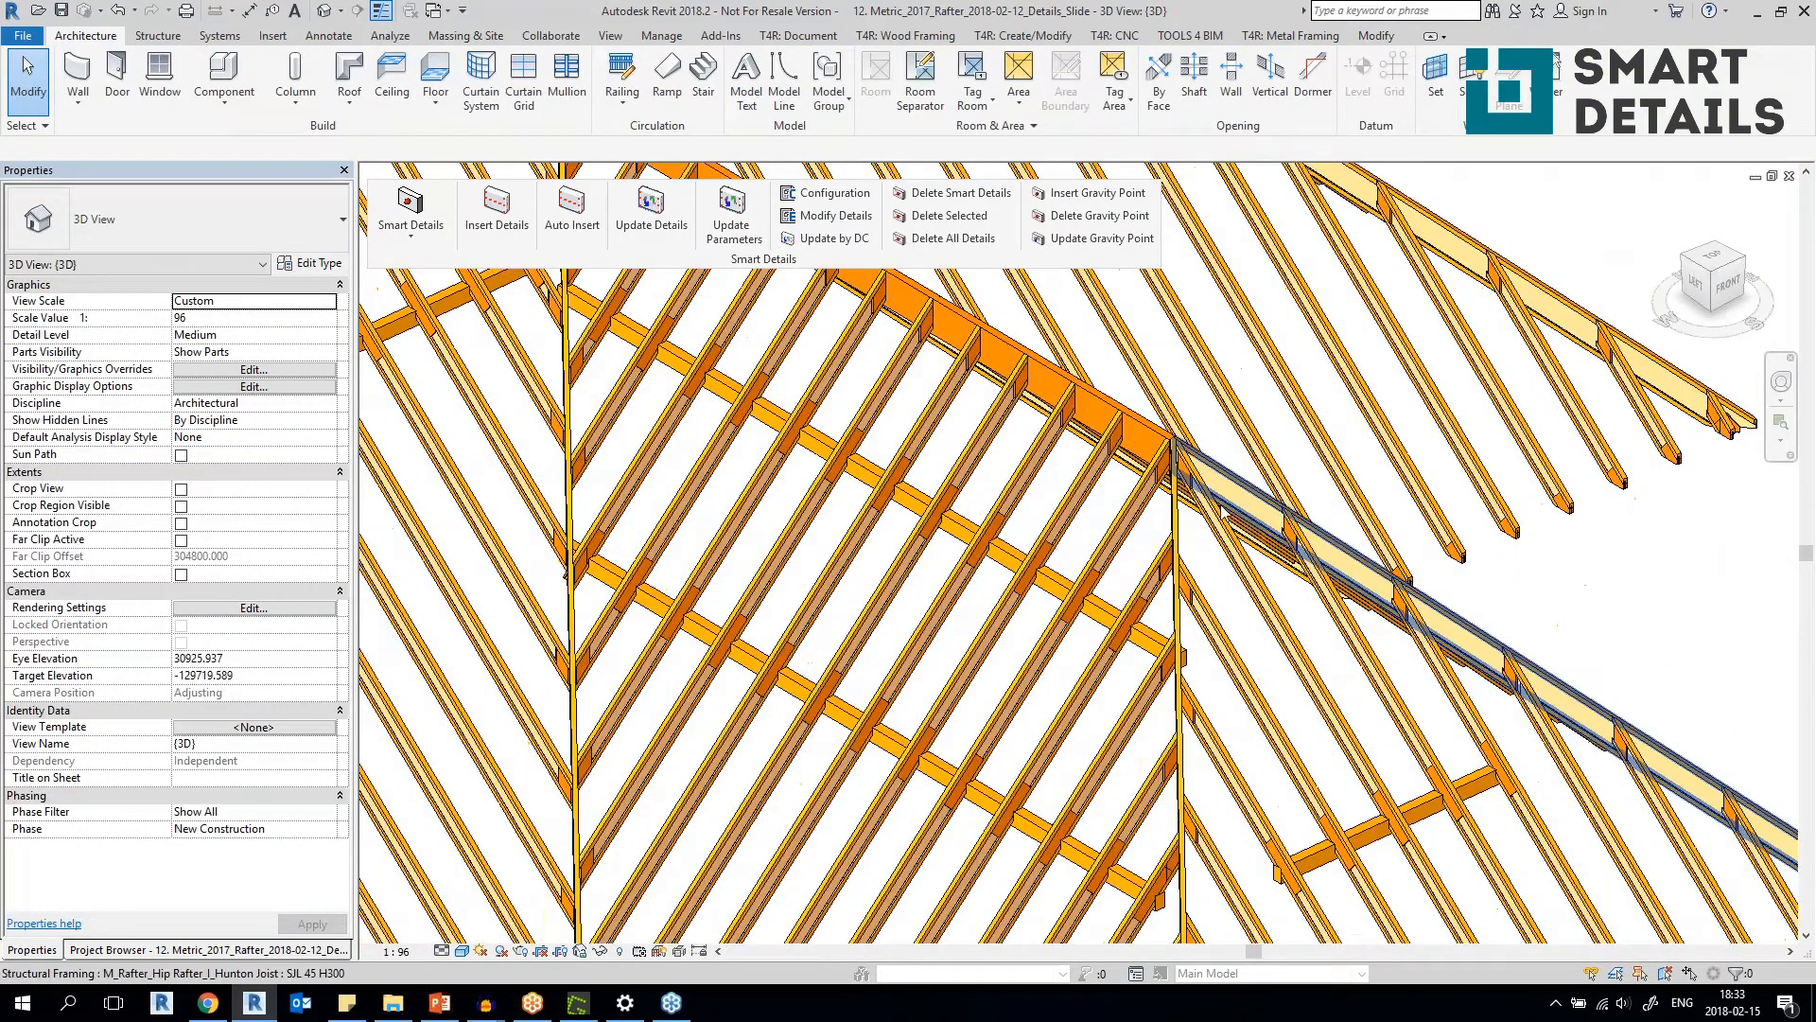
Inspect the Hunton Ridge Connection Plate beside the hip rafter and the connection plates at the rafters' lower ends.
scroll(1193, 478, "up", 4)
scroll(1193, 479, "down", 2)
left_click(1178, 464)
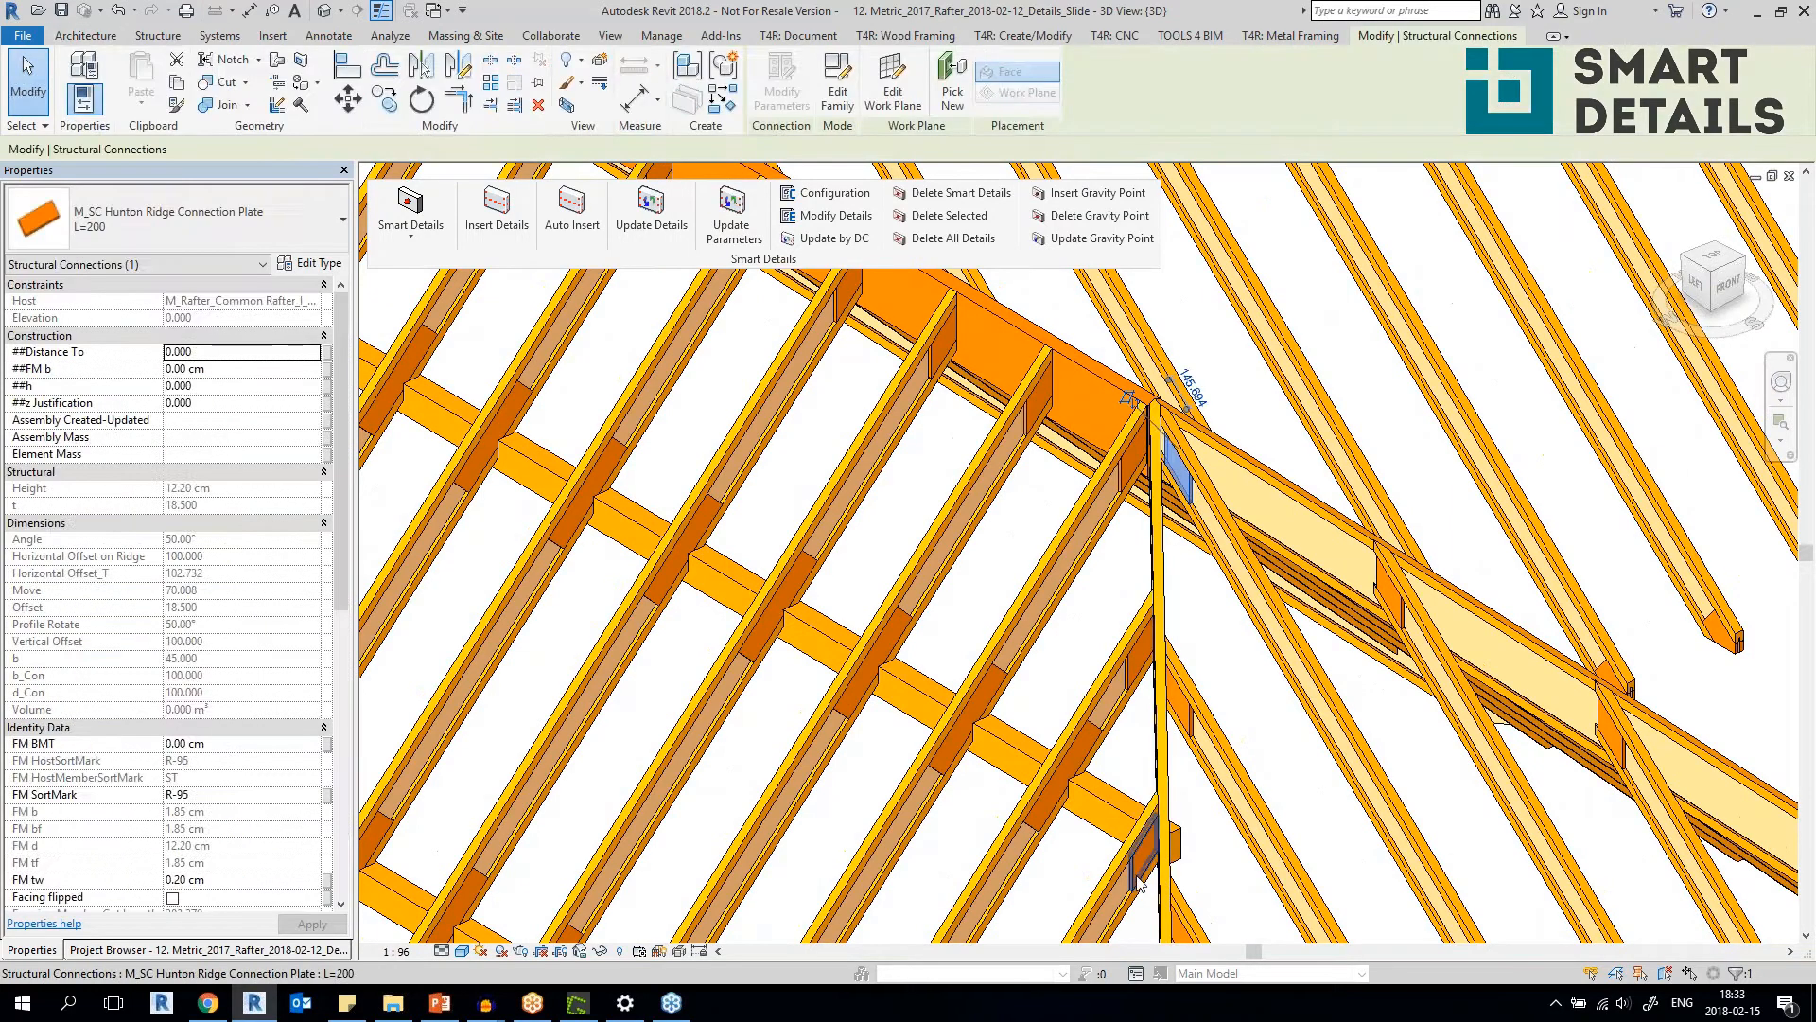
scroll(1246, 845, "down", 3)
scroll(1428, 633, "up", 5)
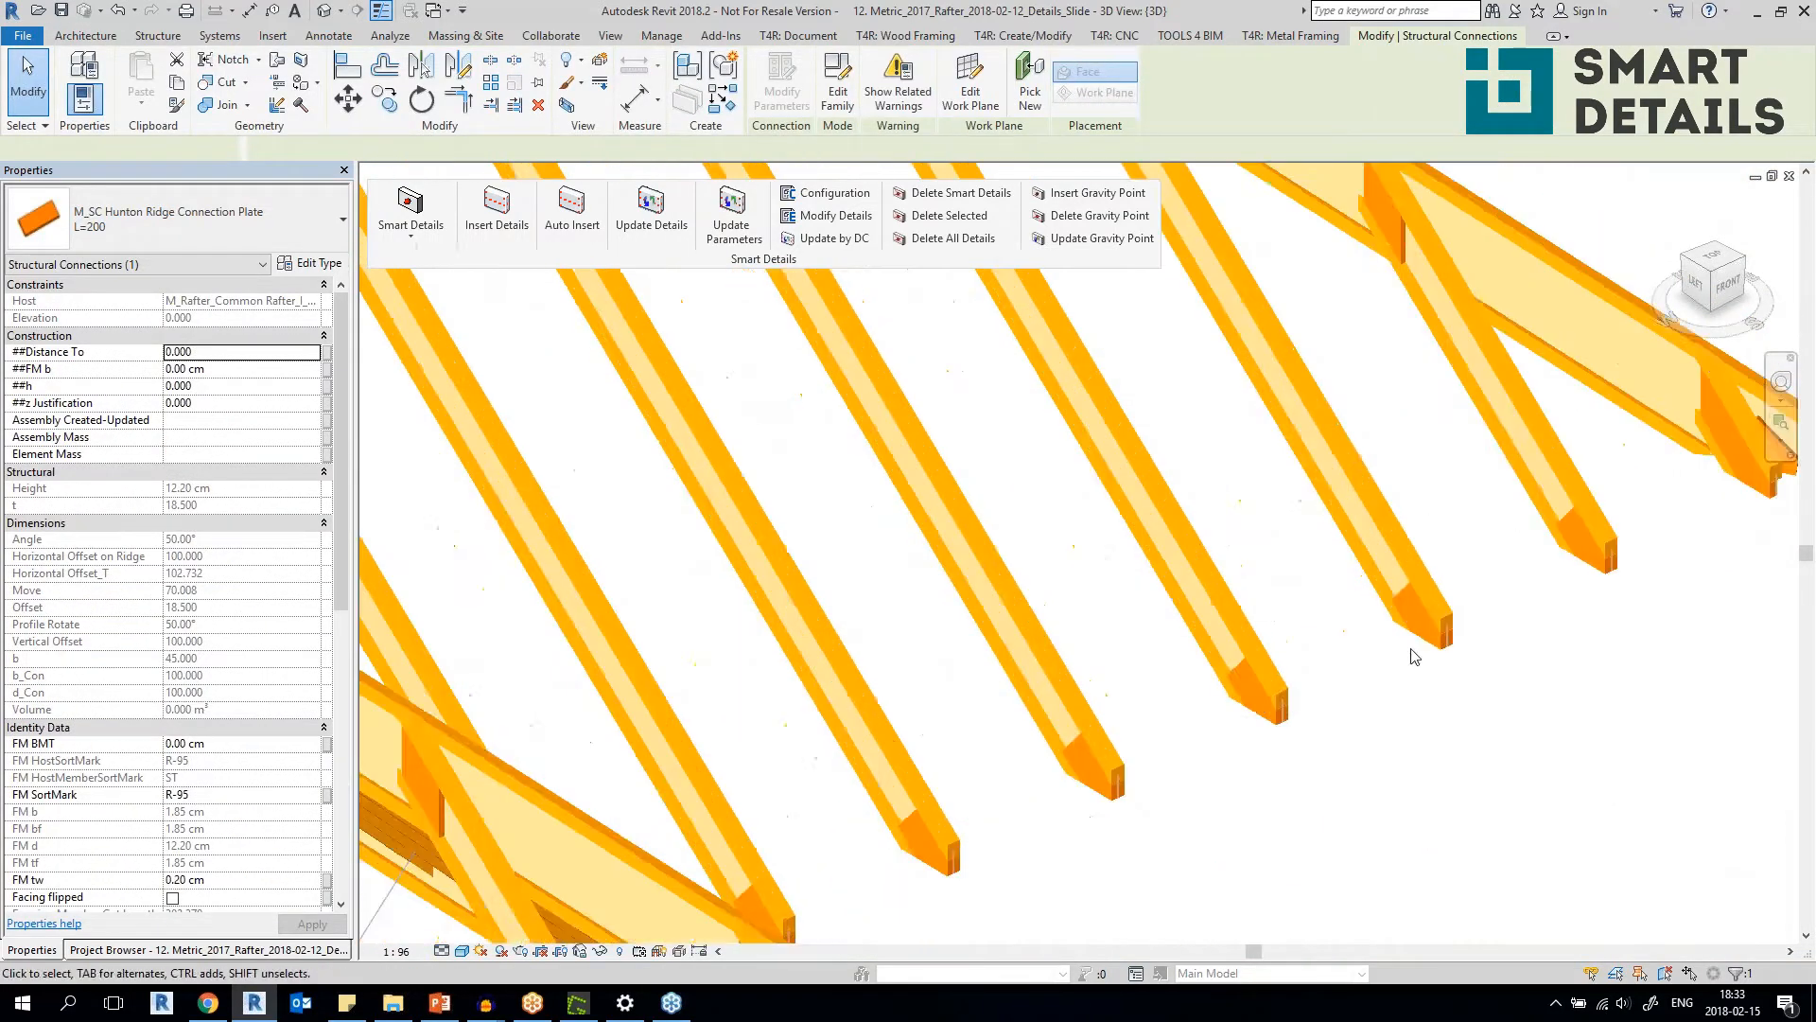
left_click(1442, 650)
left_click(1155, 785)
left_click(872, 914)
View the rafter roof from further out, check the Hunton Connection Plates to Ridge configuration in Modify Details, and close it.
scroll(1121, 859, "down", 5)
middle_click_drag(1075, 843, 704, 838, "shift")
middle_click_drag(1035, 657, 1057, 874)
scroll(889, 580, "up", 5)
scroll(889, 579, "down", 5)
scroll(889, 579, "down", 5)
middle_click_drag(889, 580, 832, 714, "shift")
scroll(833, 714, "up", 6)
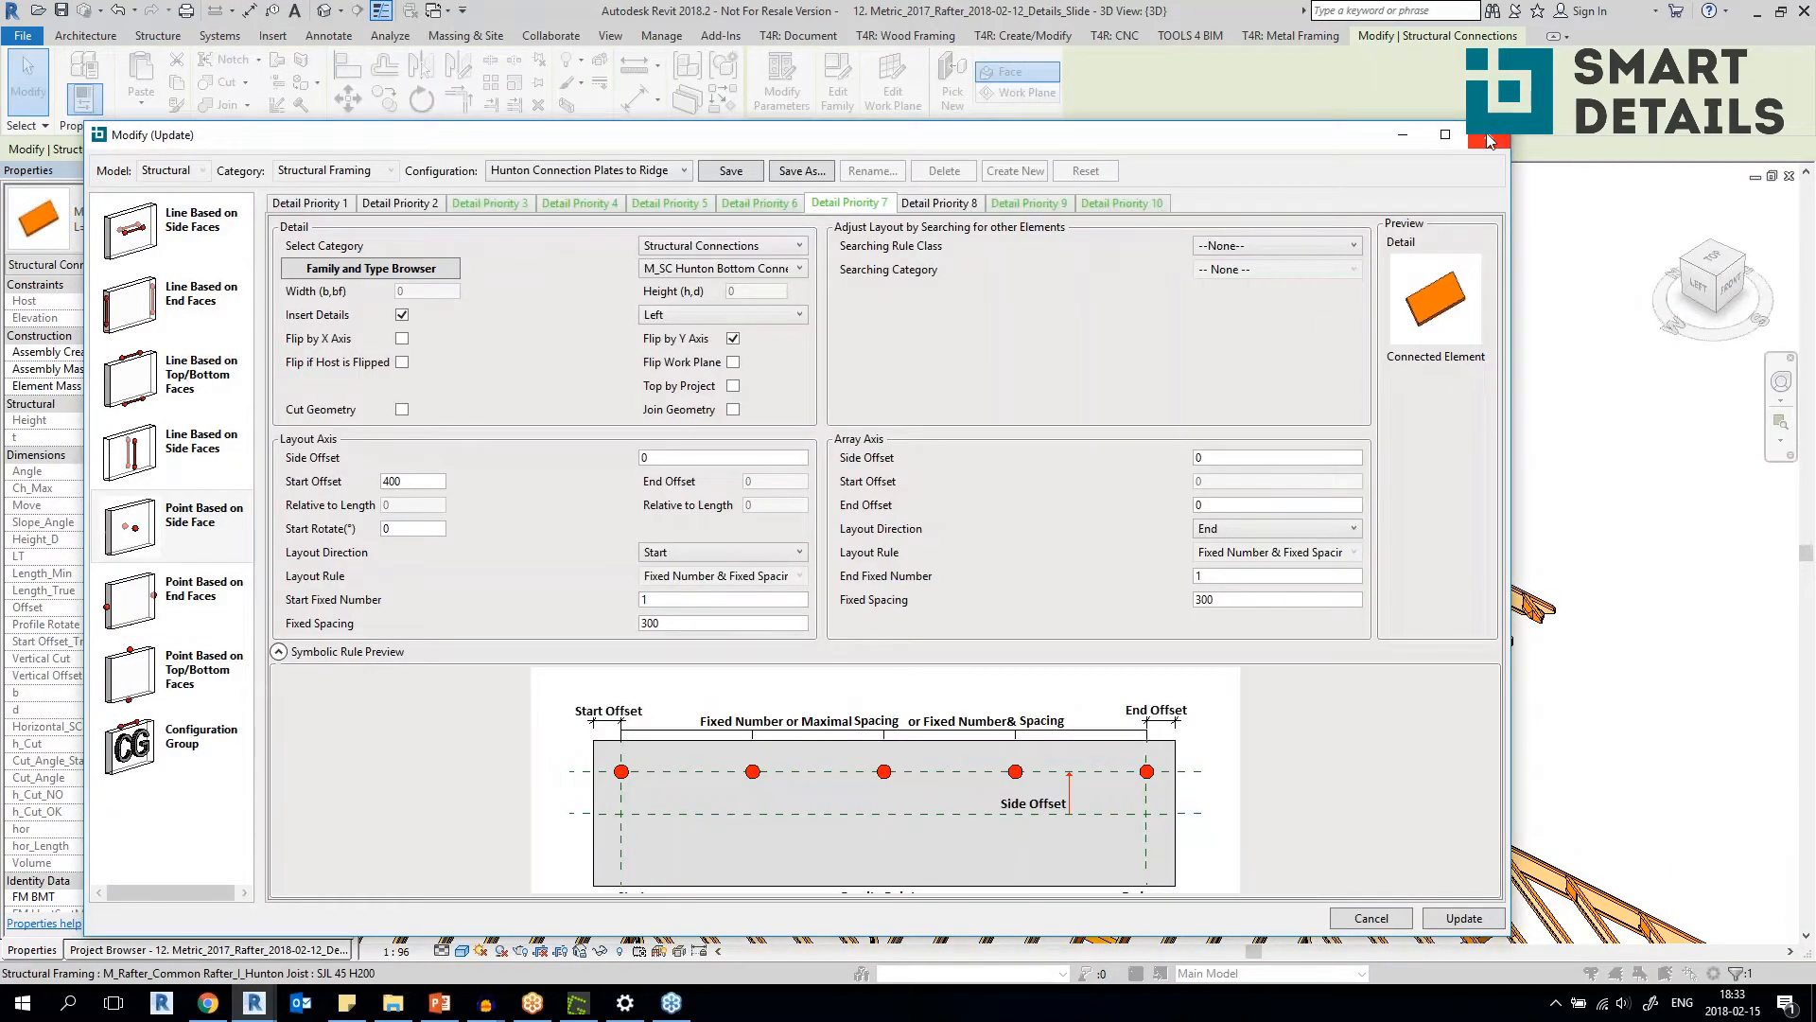
left_click(1488, 136)
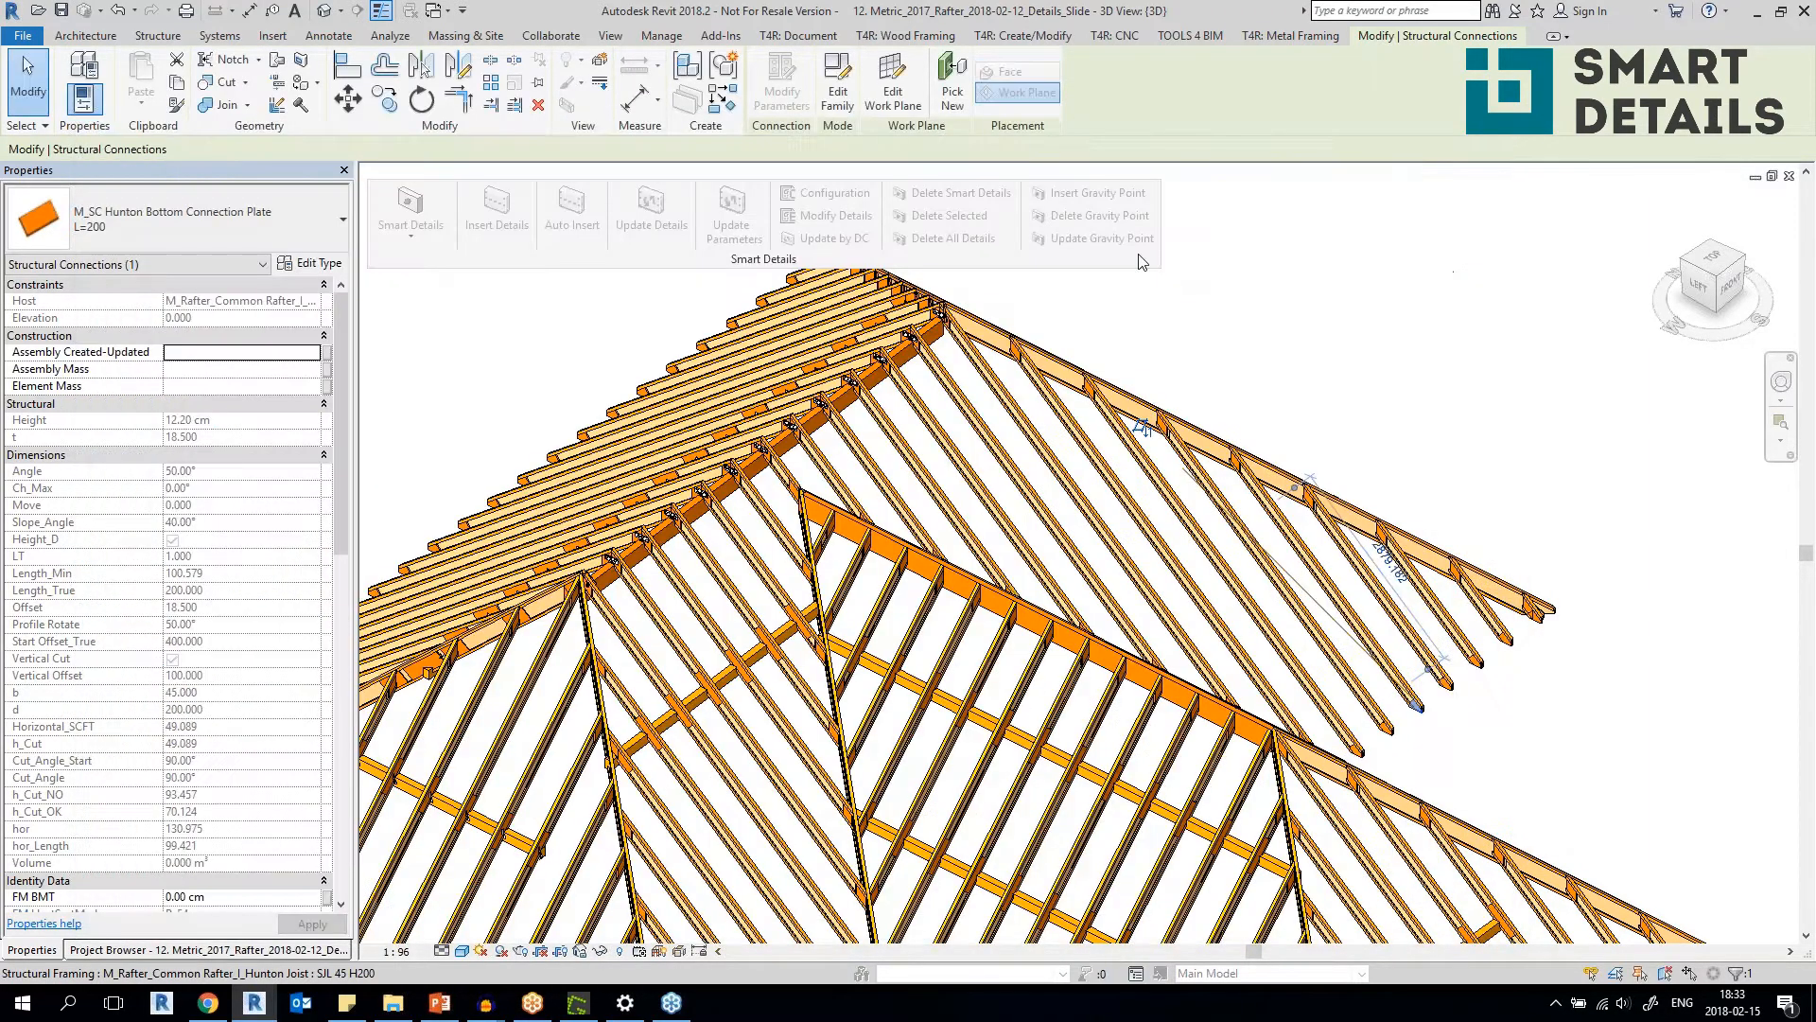
Open the Modify Details configuration of a short common rafter framing into the beam beside the hip rafter.
left_click(1453, 271)
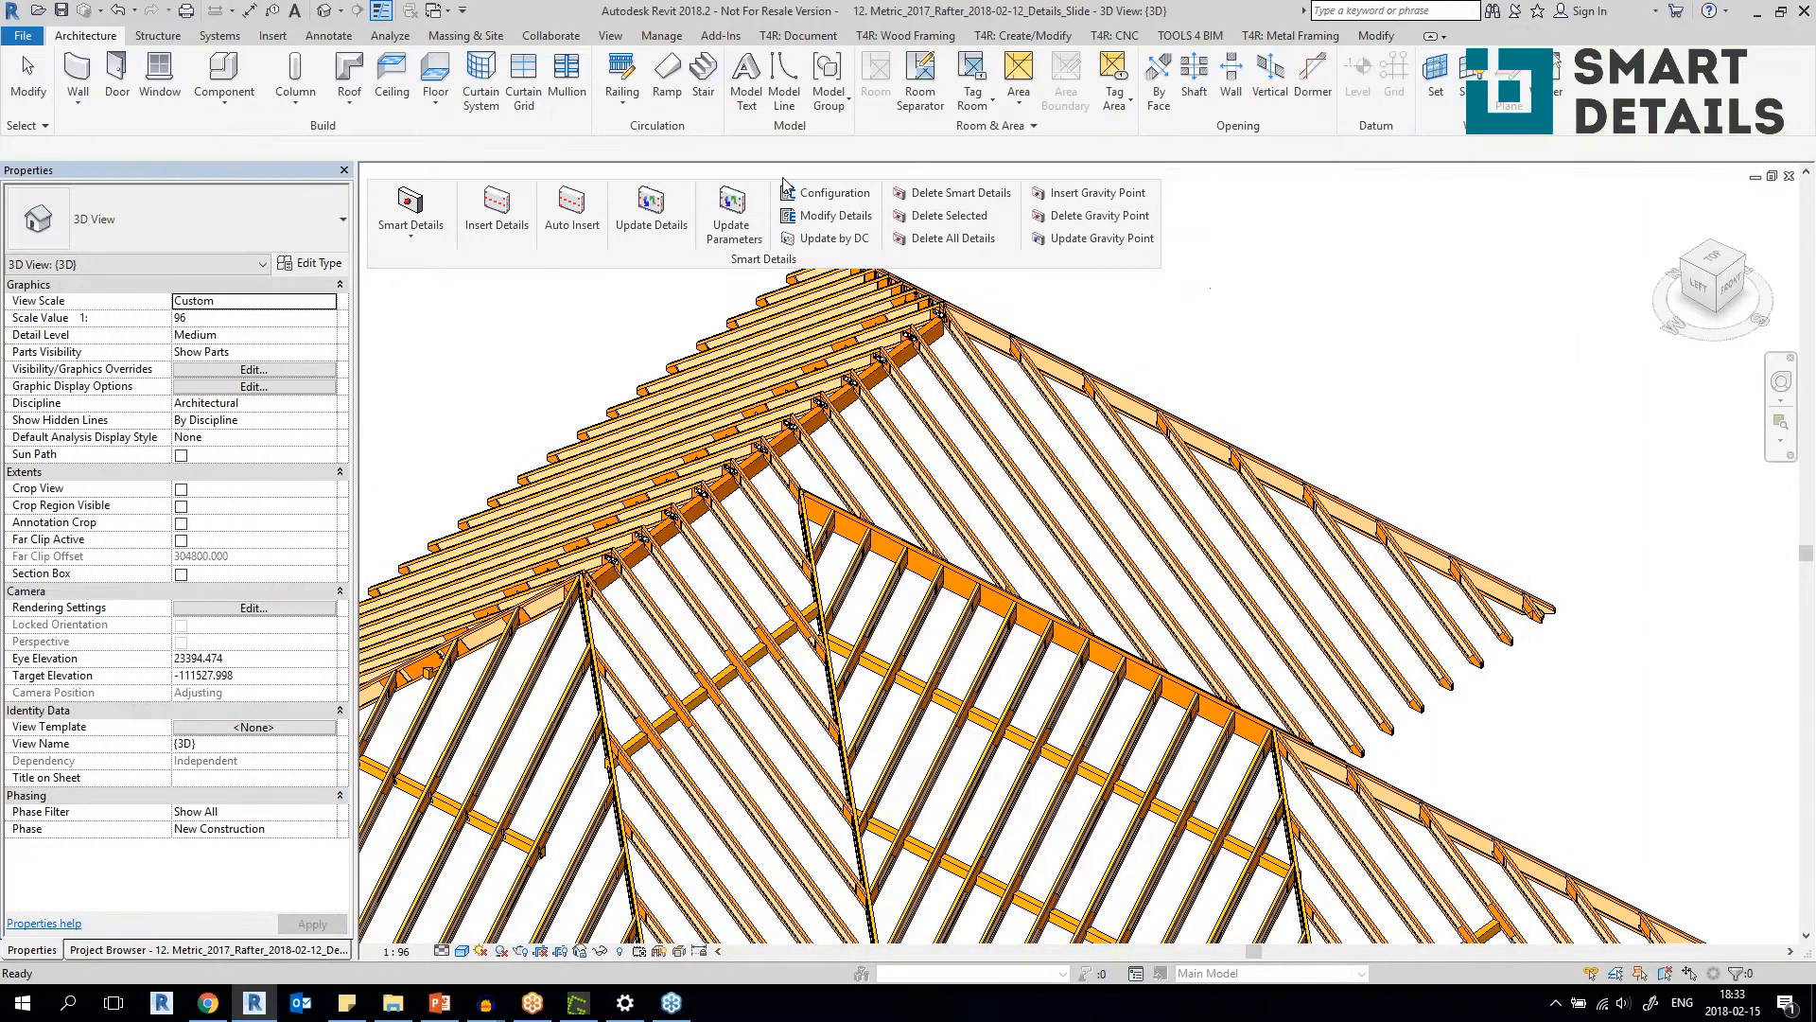
left_click(834, 217)
scroll(871, 556, "up", 5)
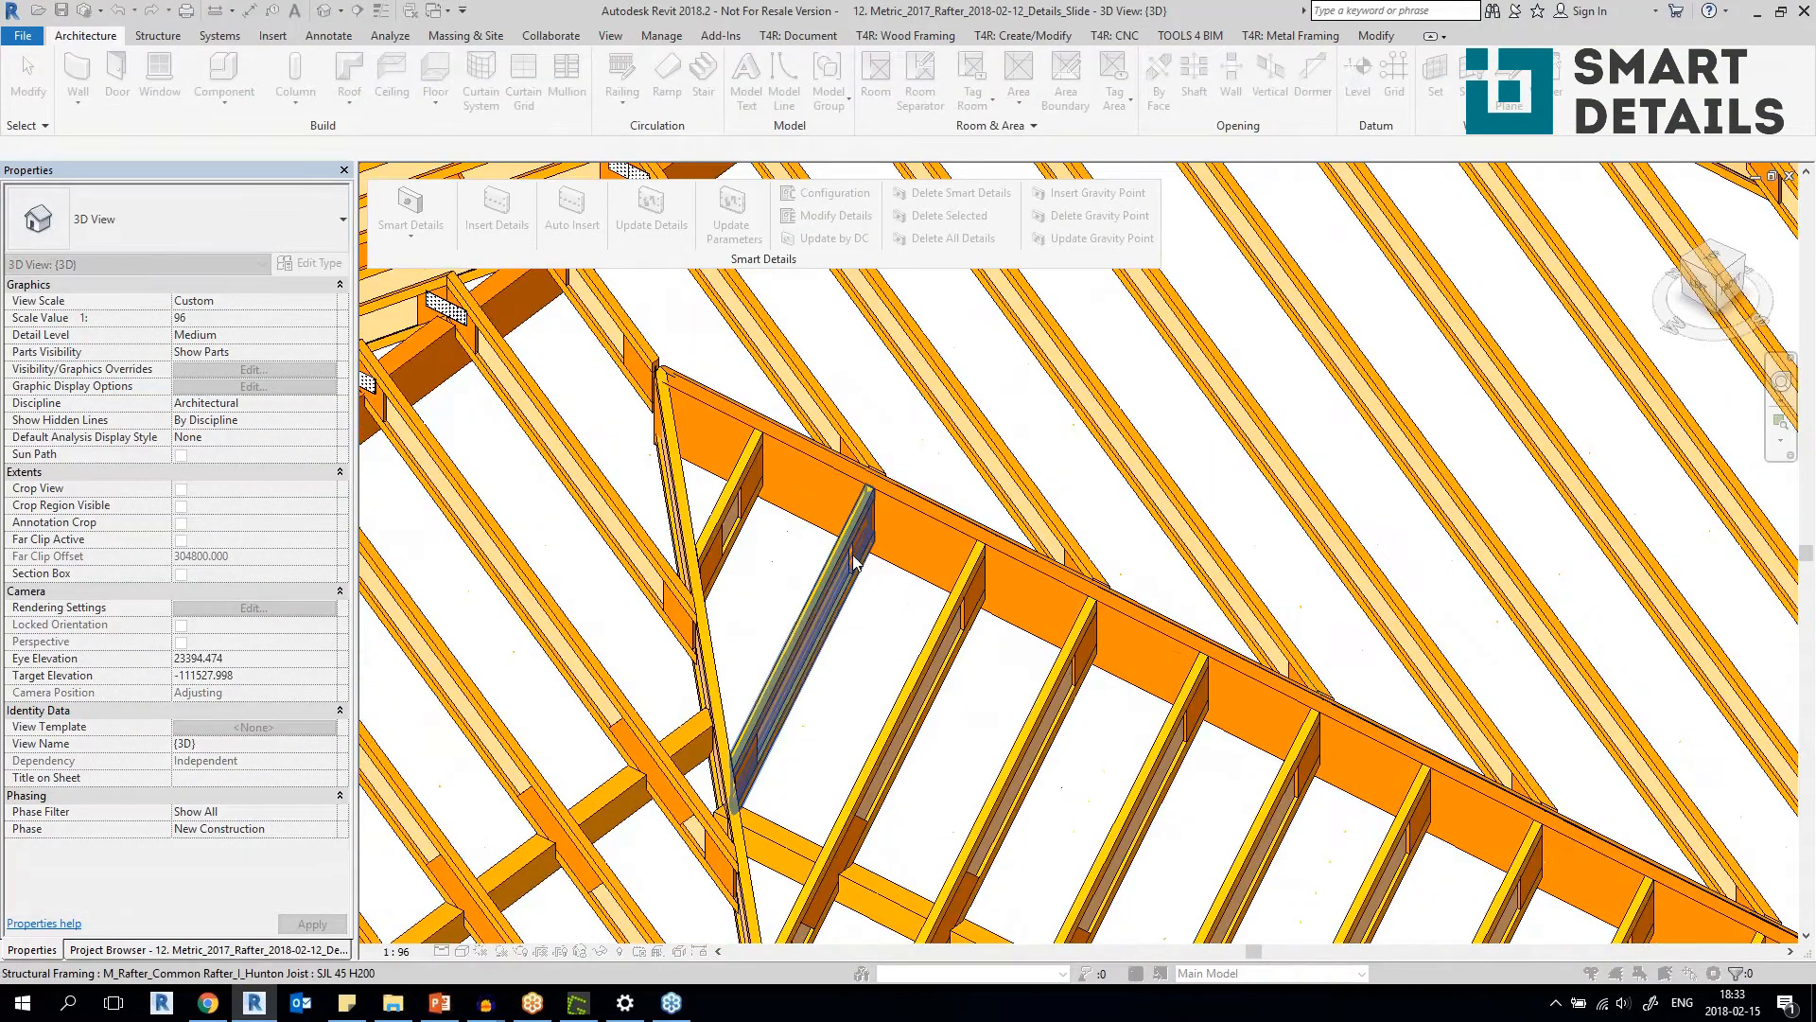
left_click(849, 568)
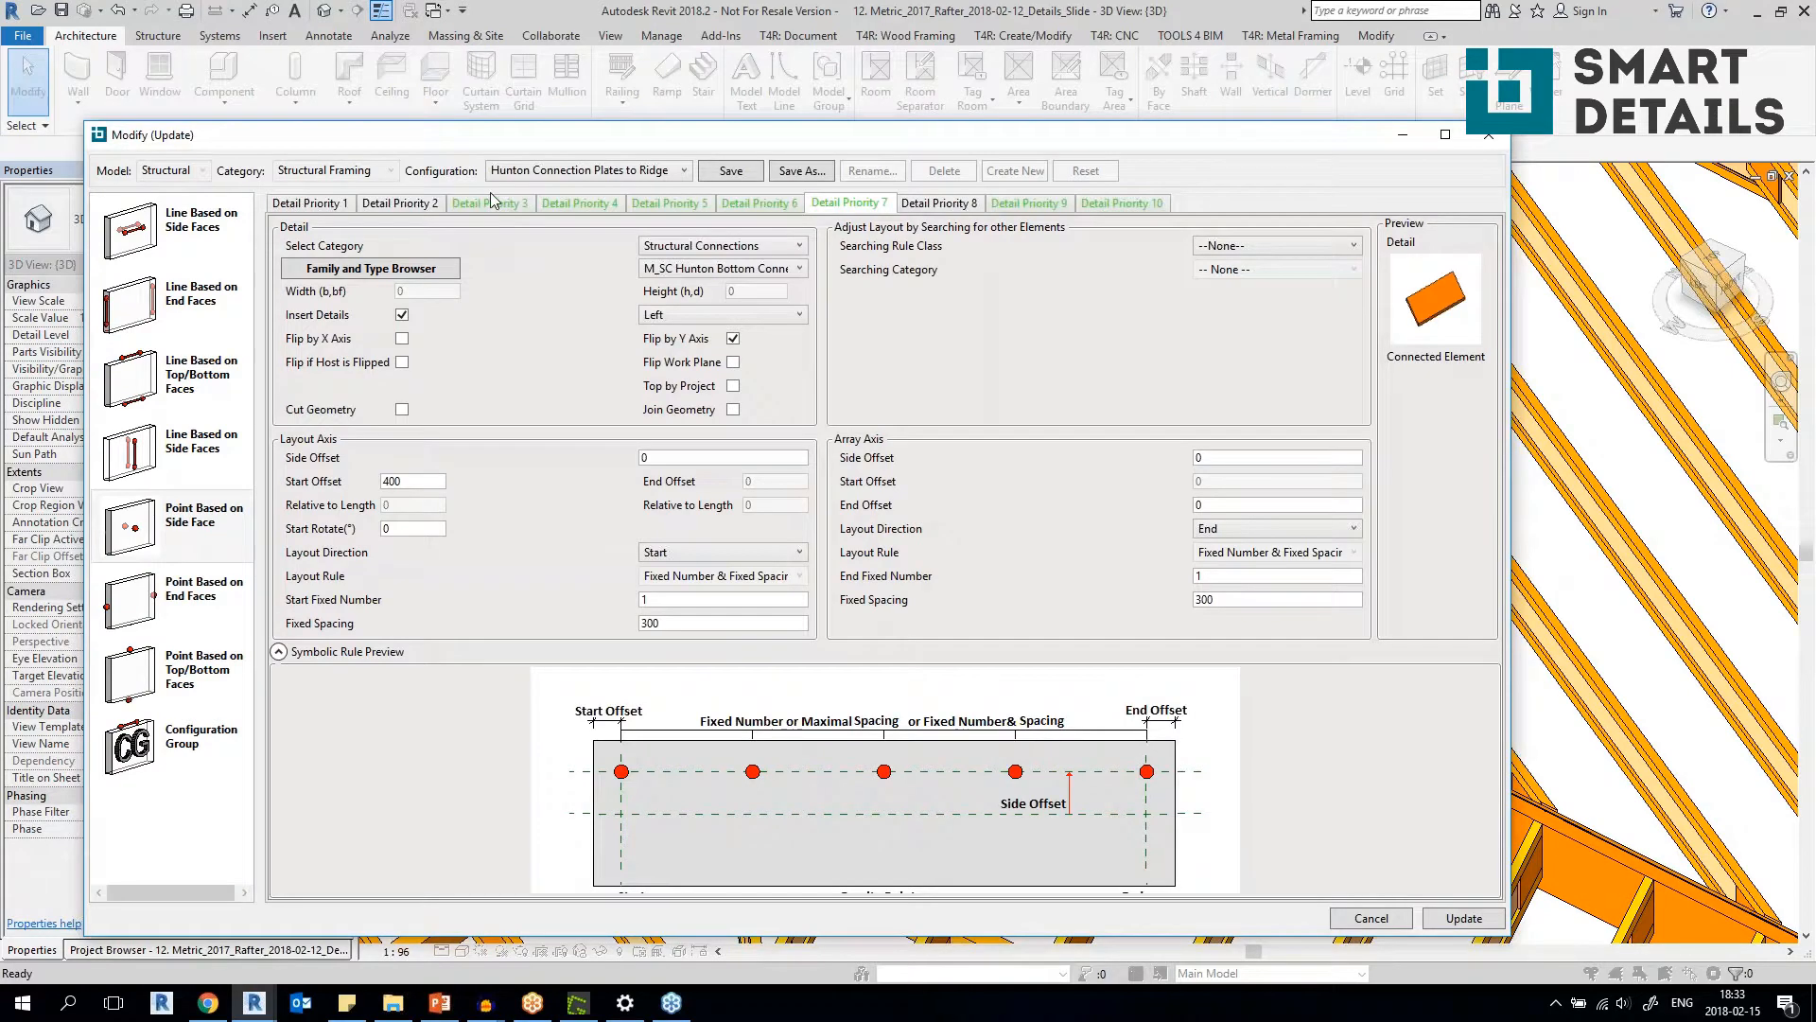
Review Detail Priority 3 through 7 of the Hunton Connection Plates to Ridge configuration.
left_click(501, 203)
left_click(577, 203)
left_click(680, 206)
left_click(761, 204)
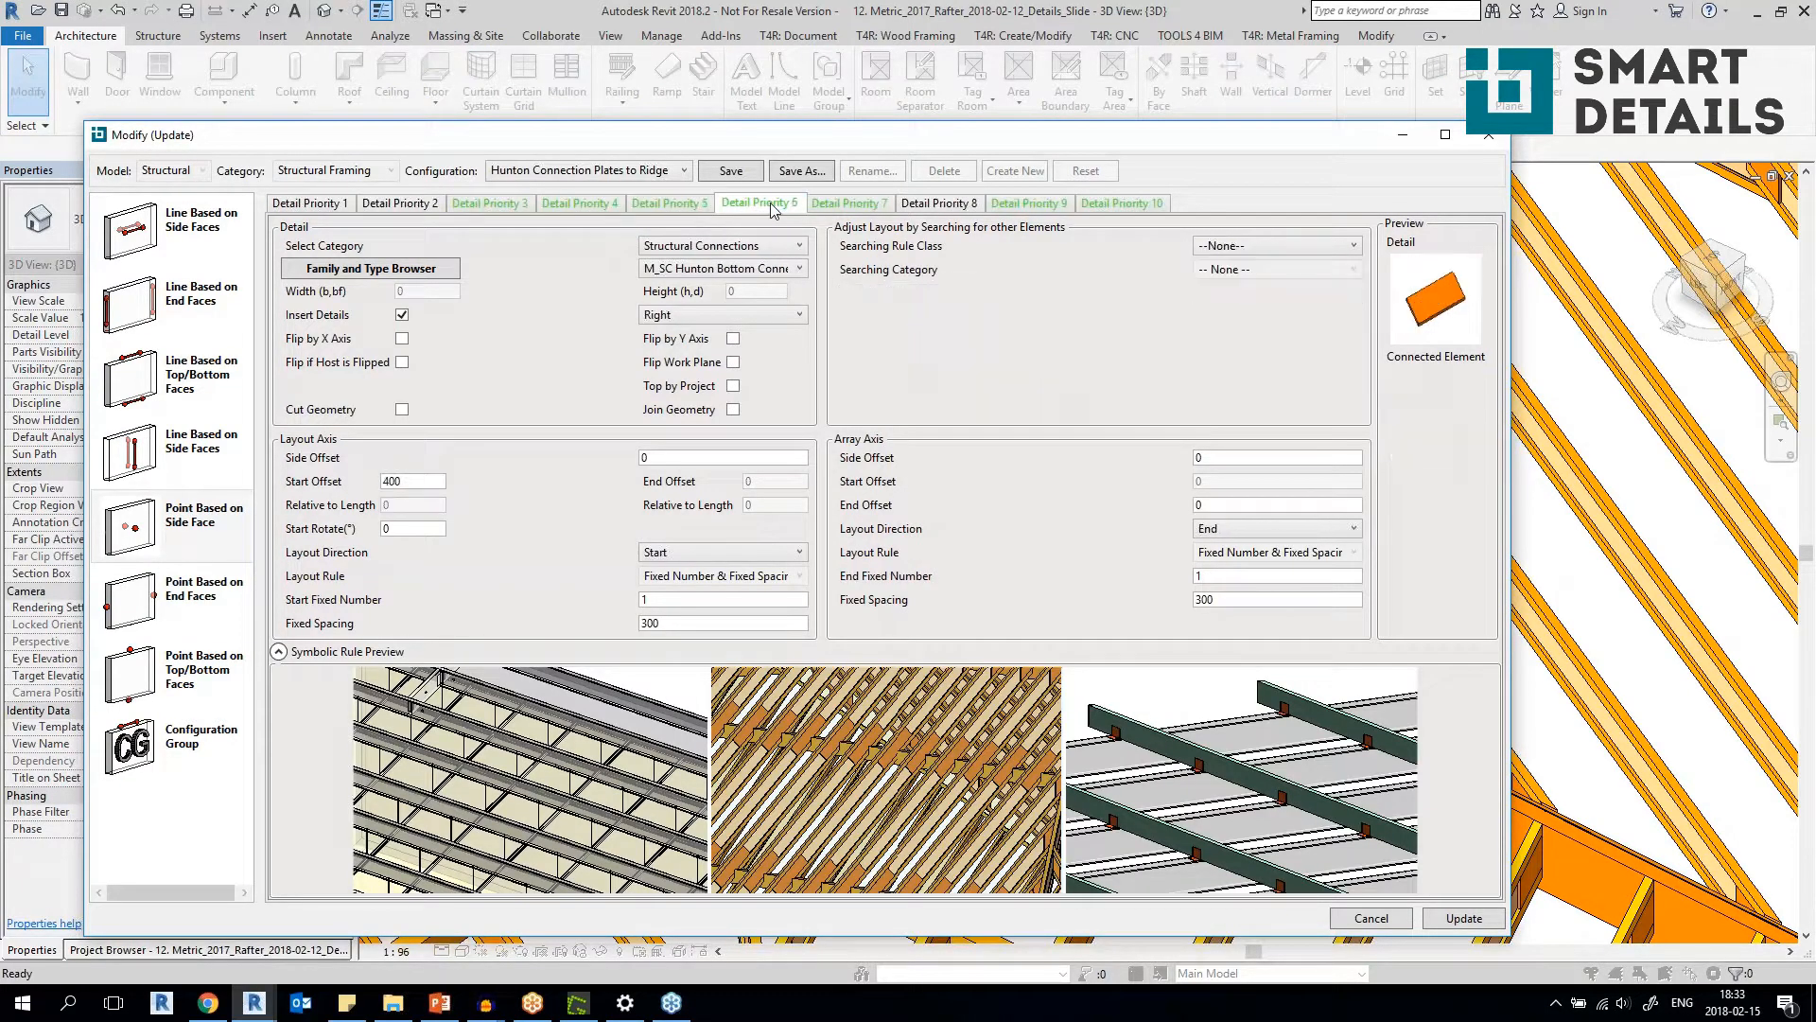
left_click(845, 204)
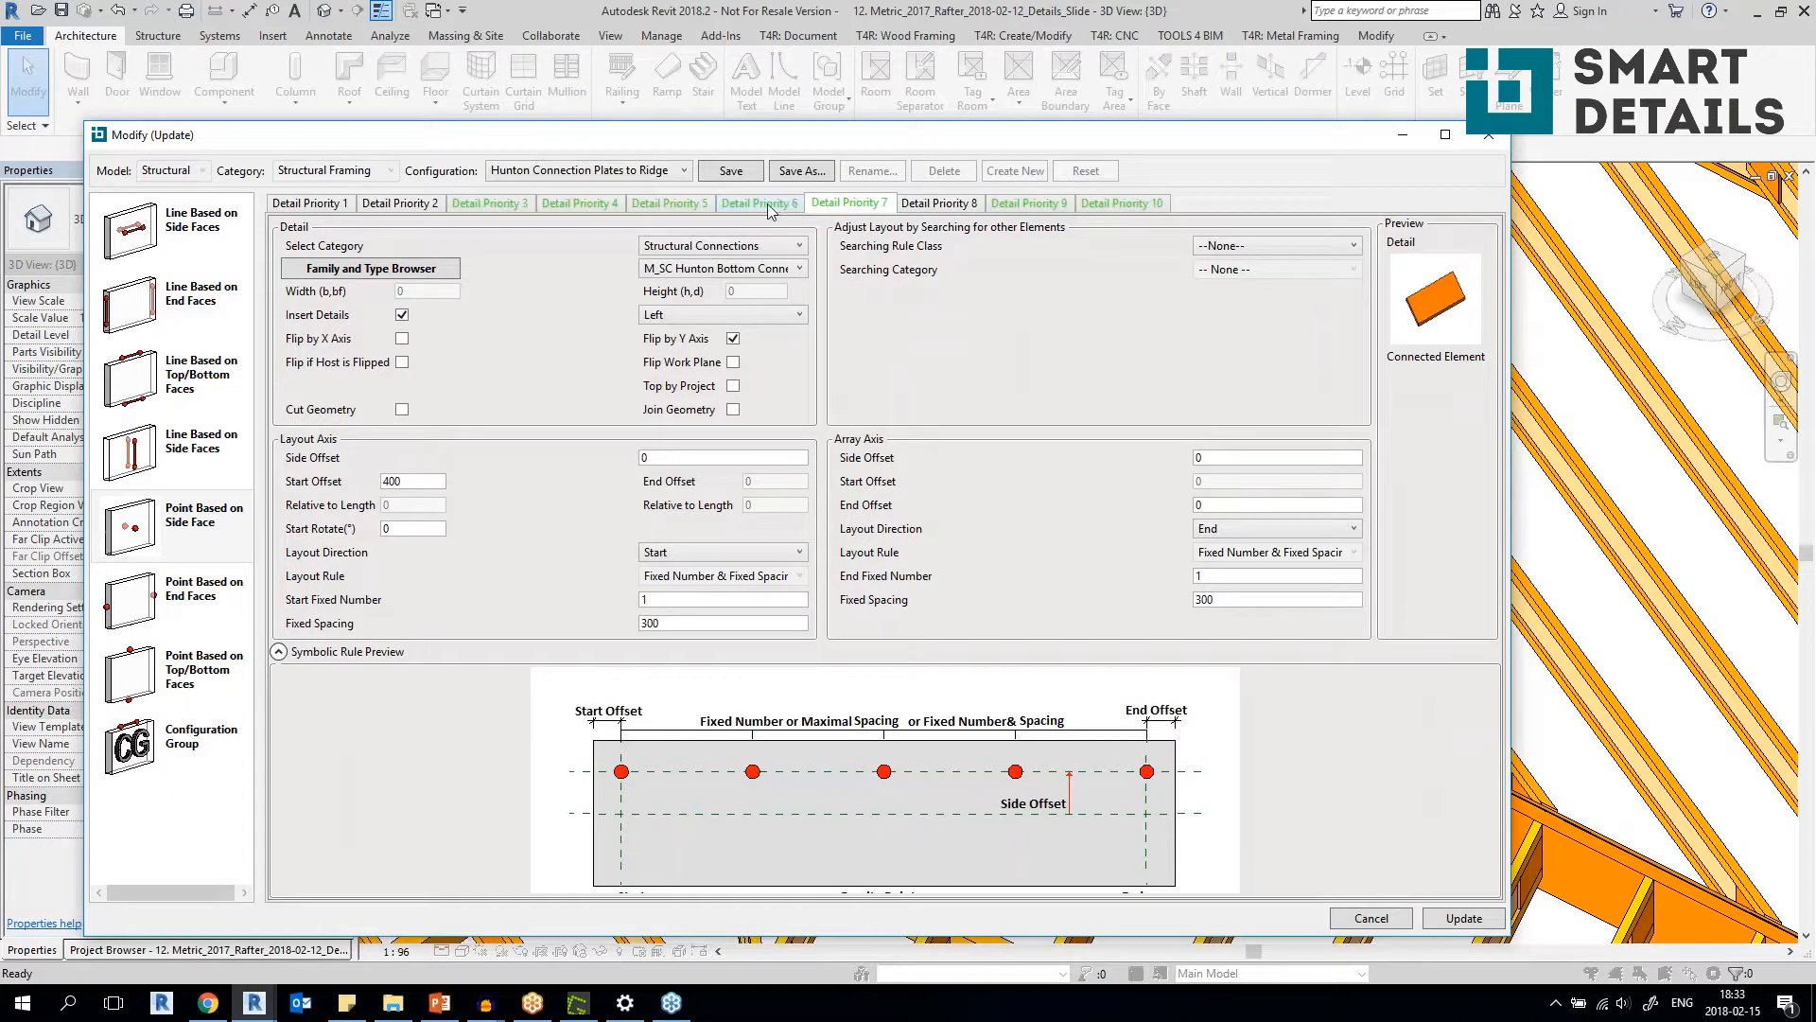
Recheck the detail families and search rules in Detail Priority 3 to 6, then close the configuration without updating.
left_click(523, 205)
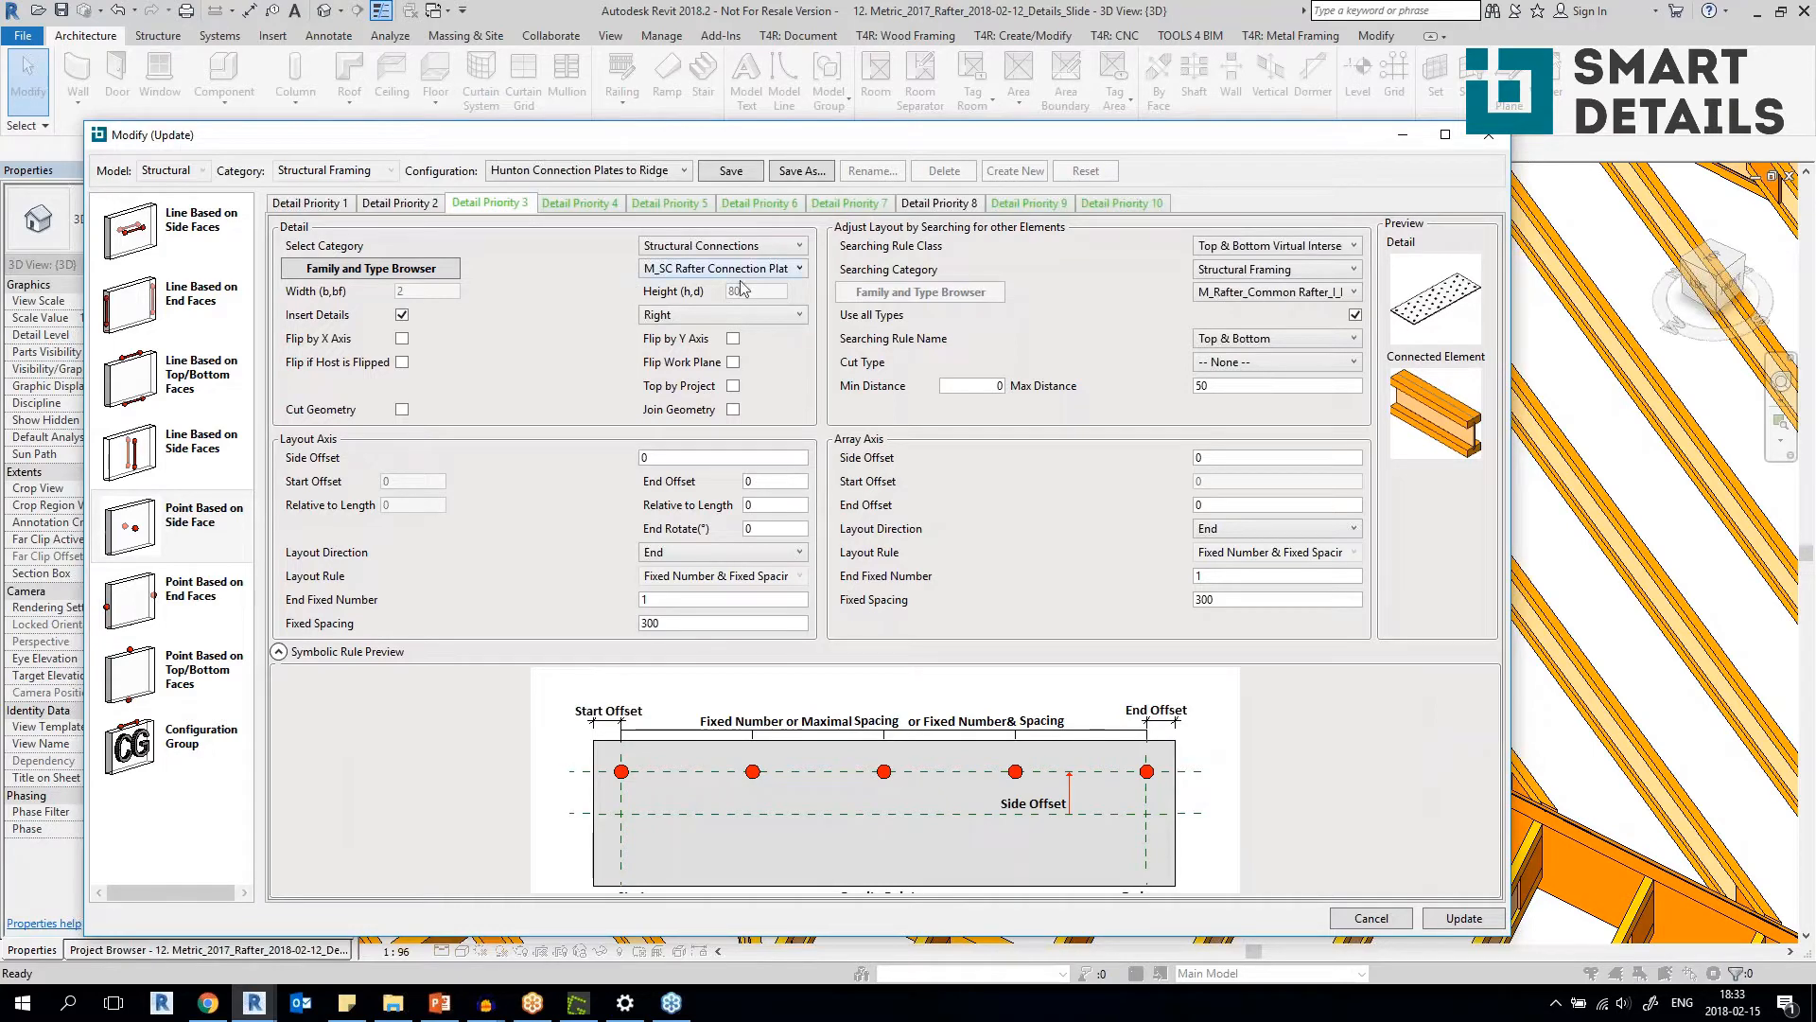
left_click(566, 204)
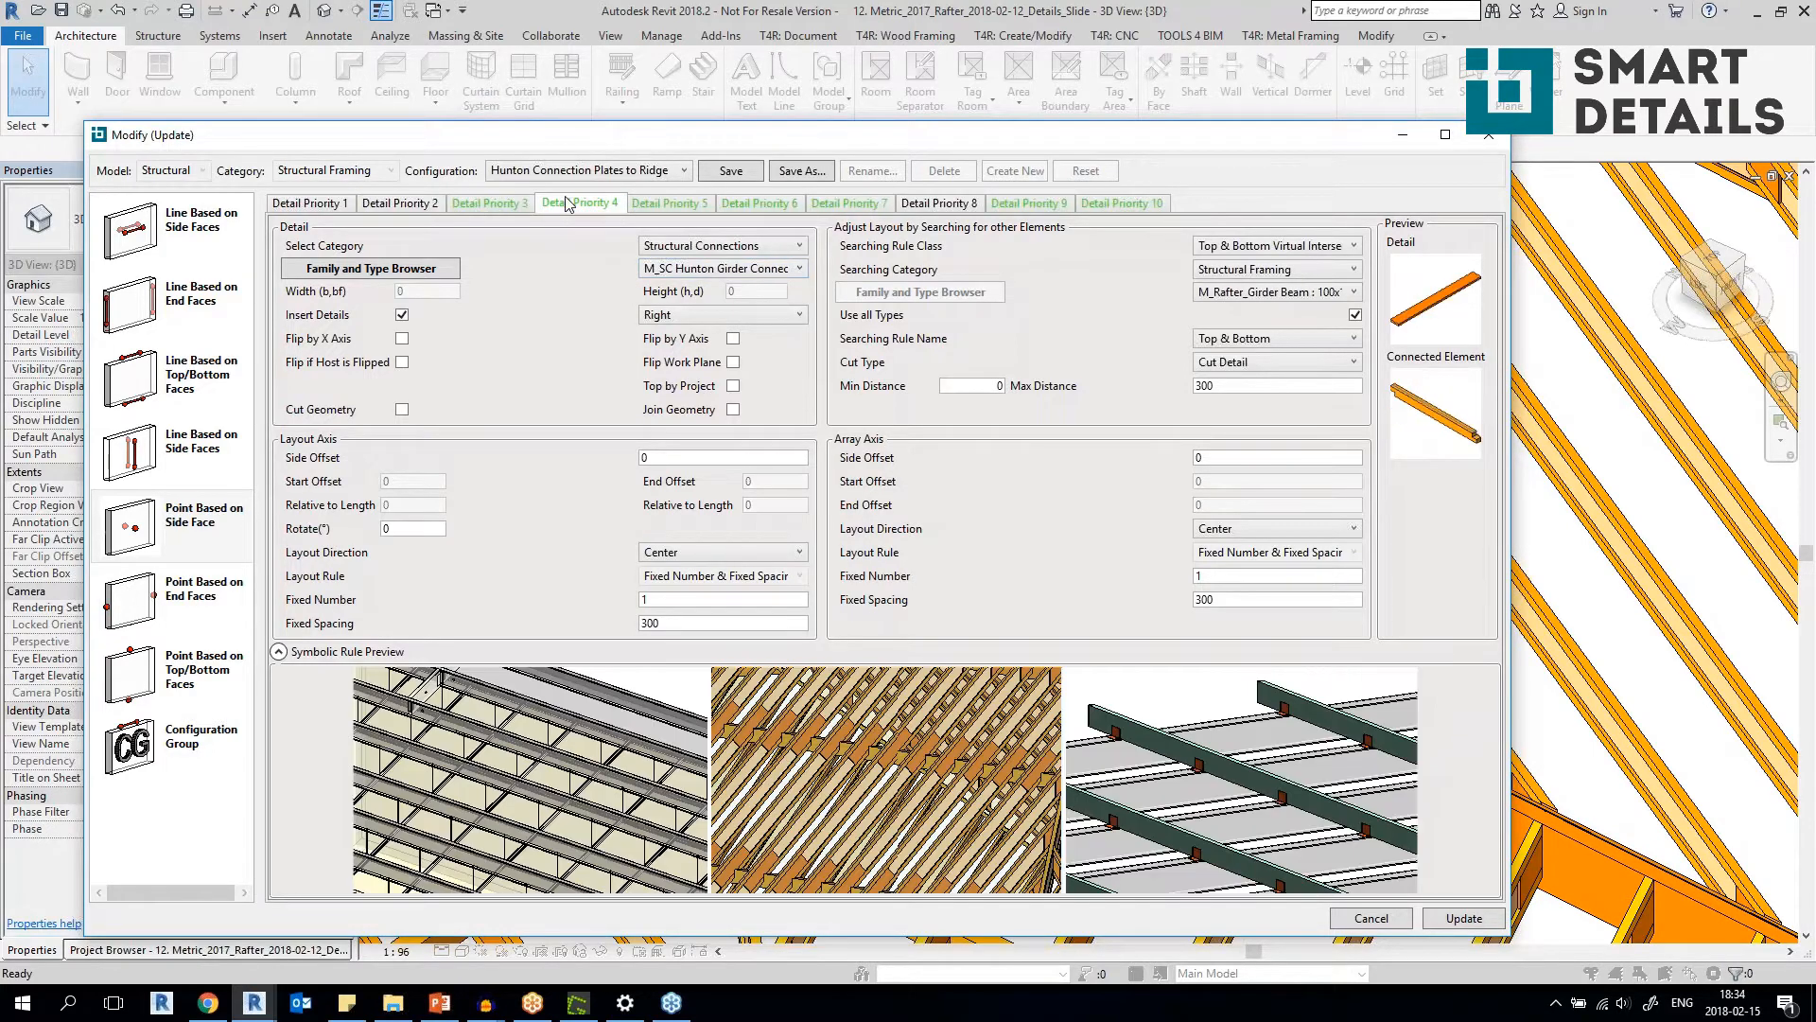
left_click(671, 206)
left_click(761, 205)
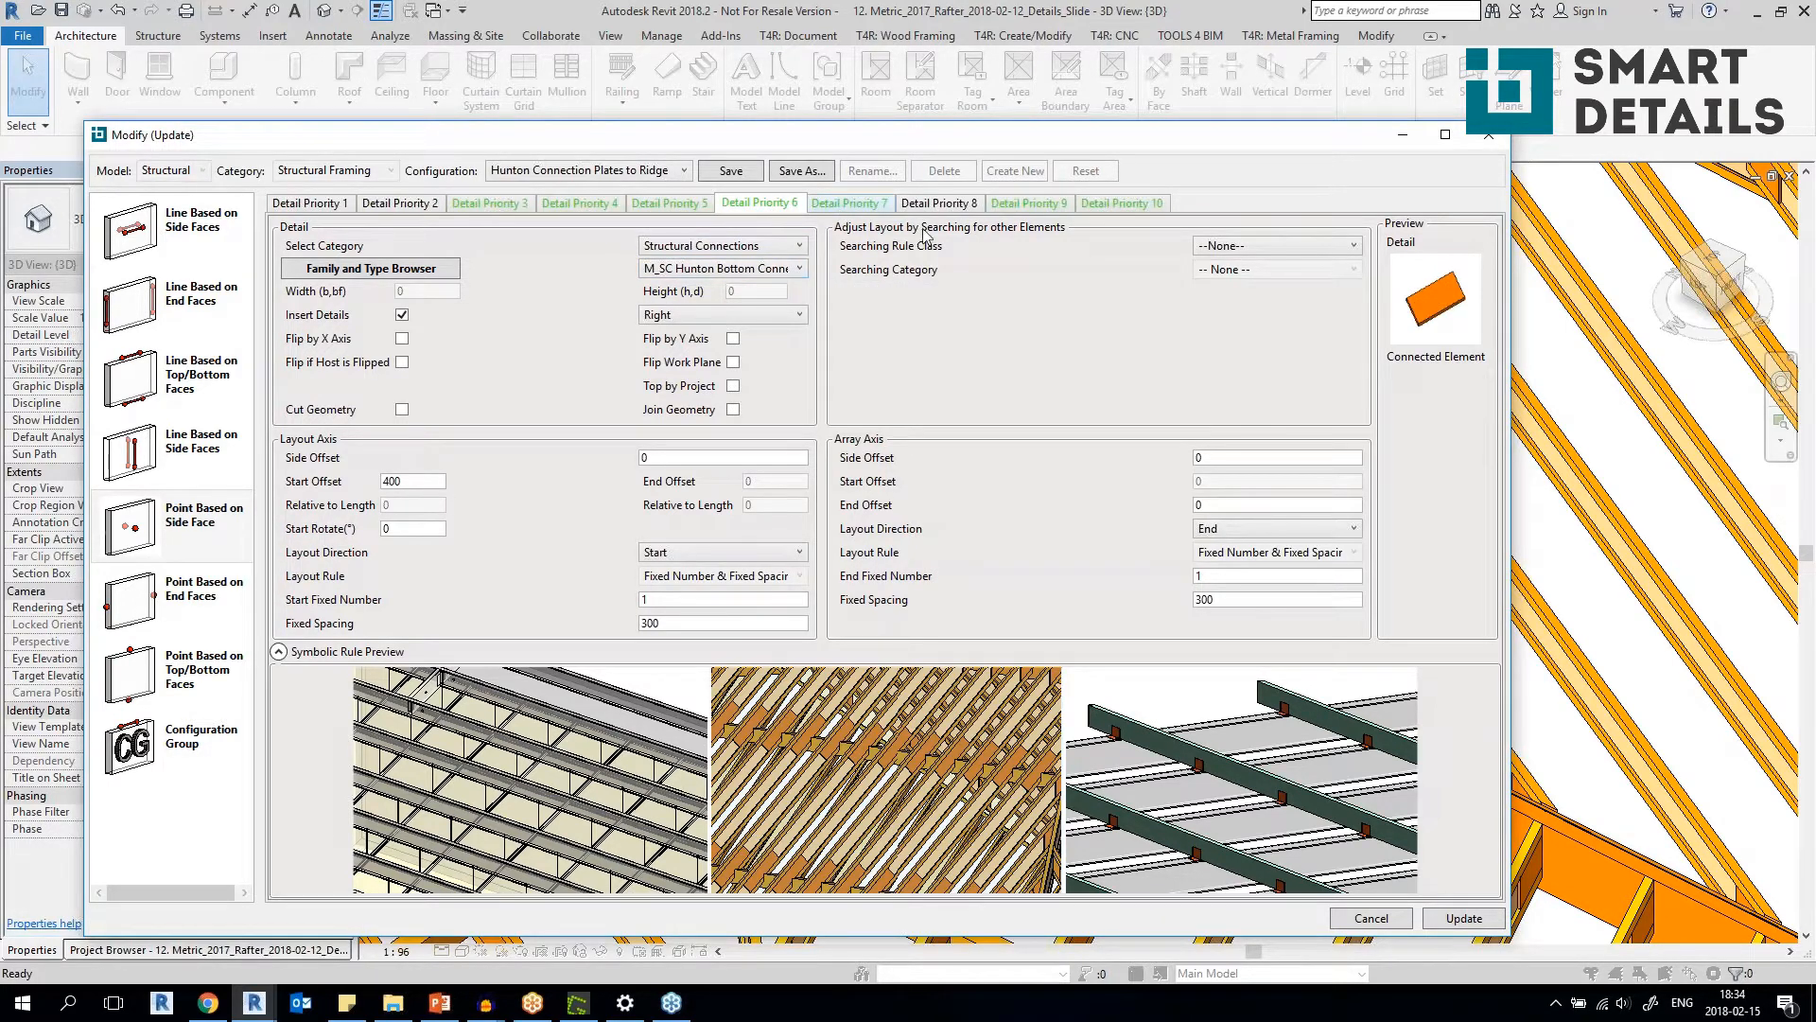
left_click(1490, 136)
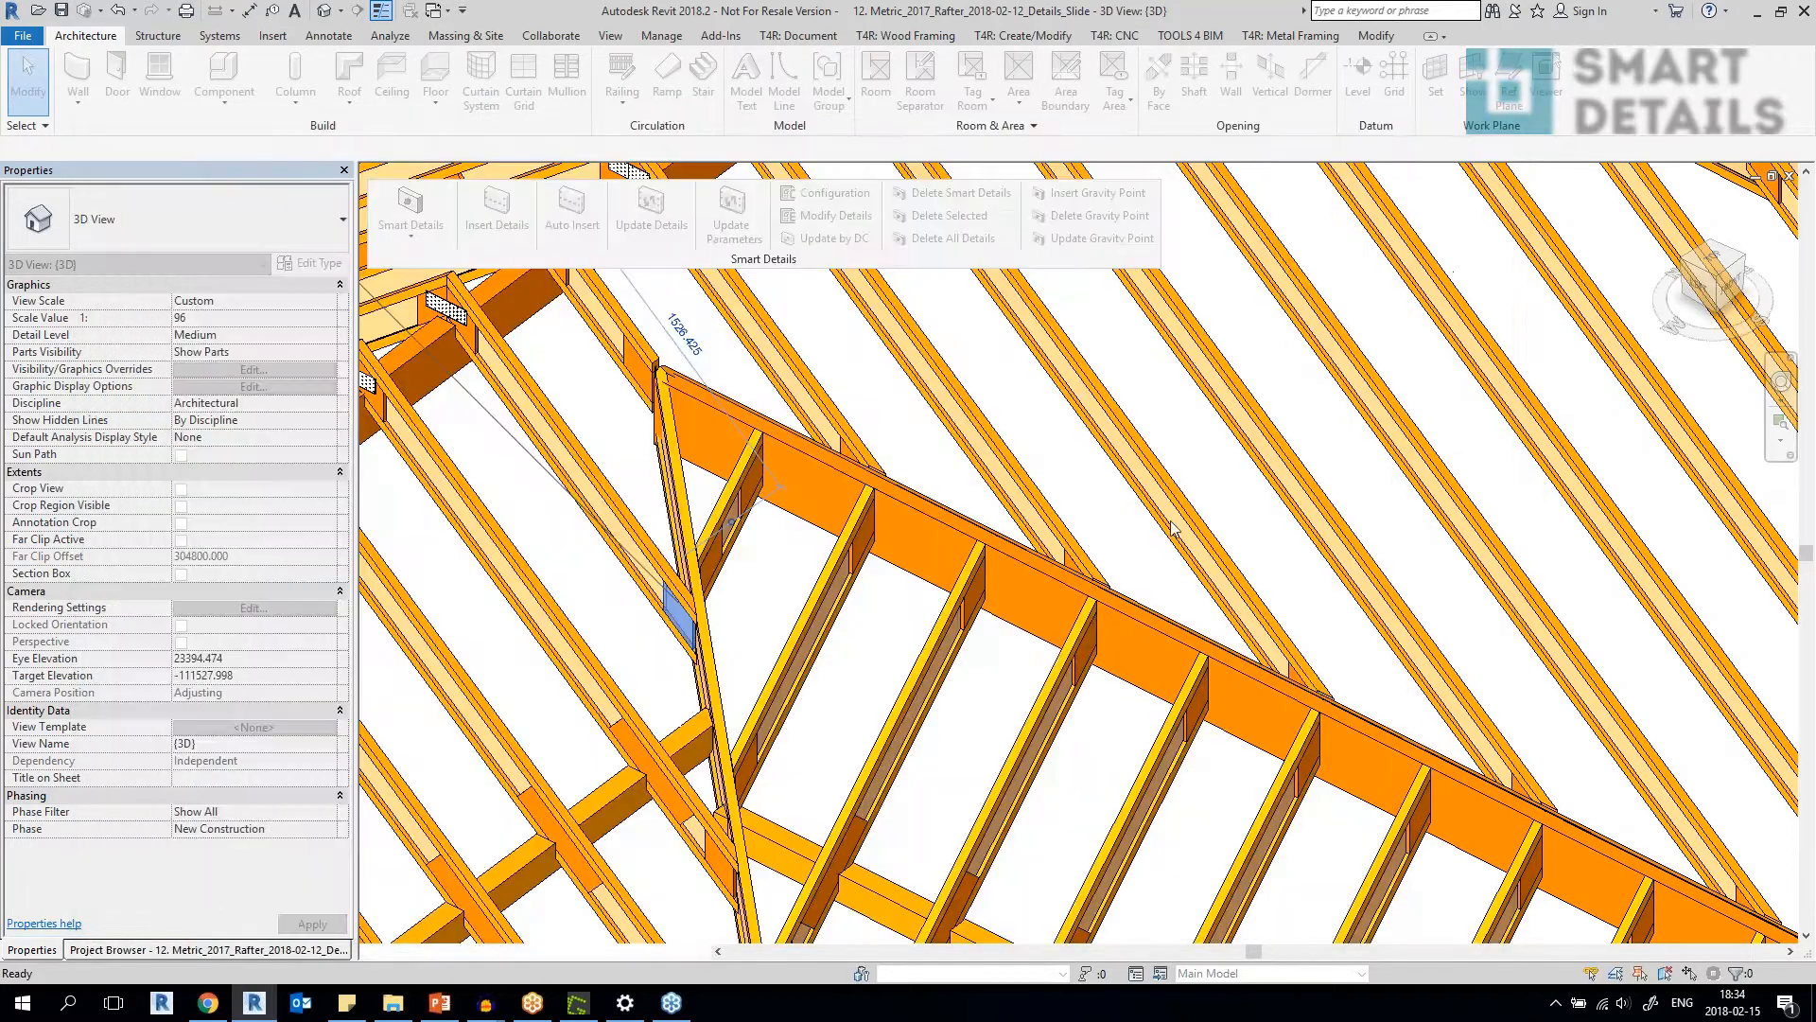
Switch to the Smart Details - Framing presentation in PowerPoint and start the slideshow at the FREE TRIAL slide.
scroll(1147, 519, "down", 4)
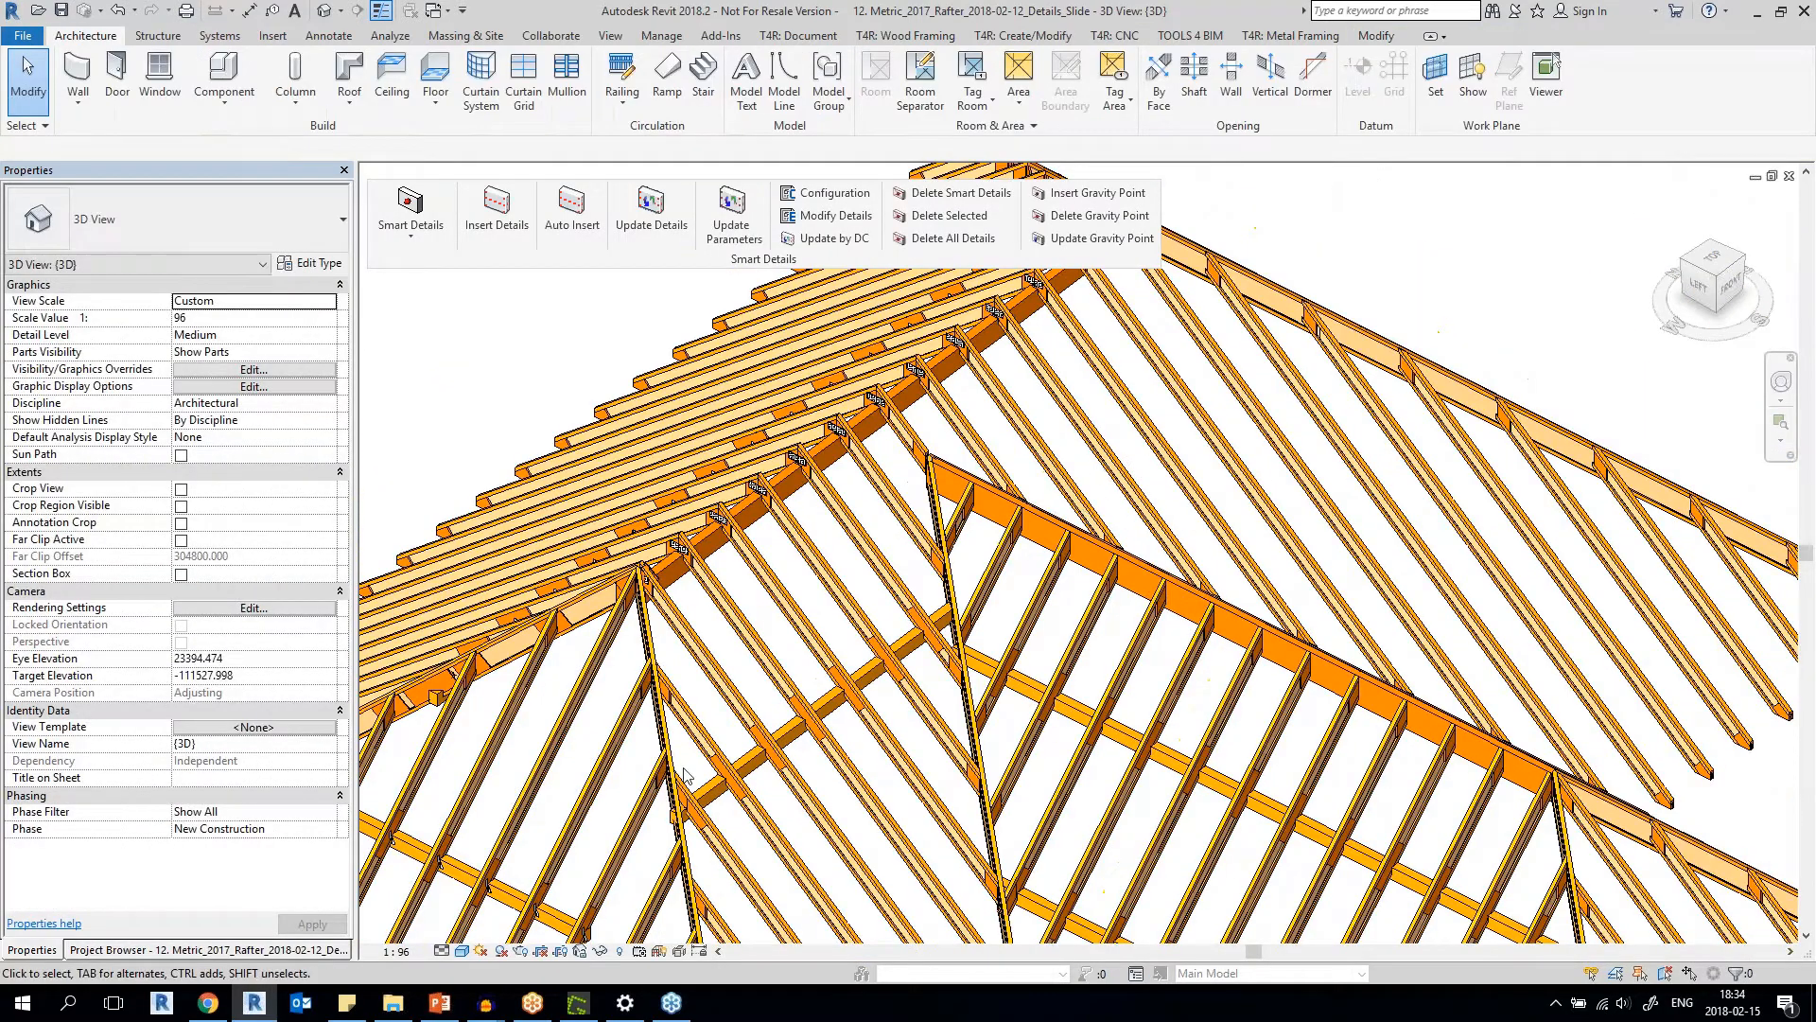
left_click(439, 1002)
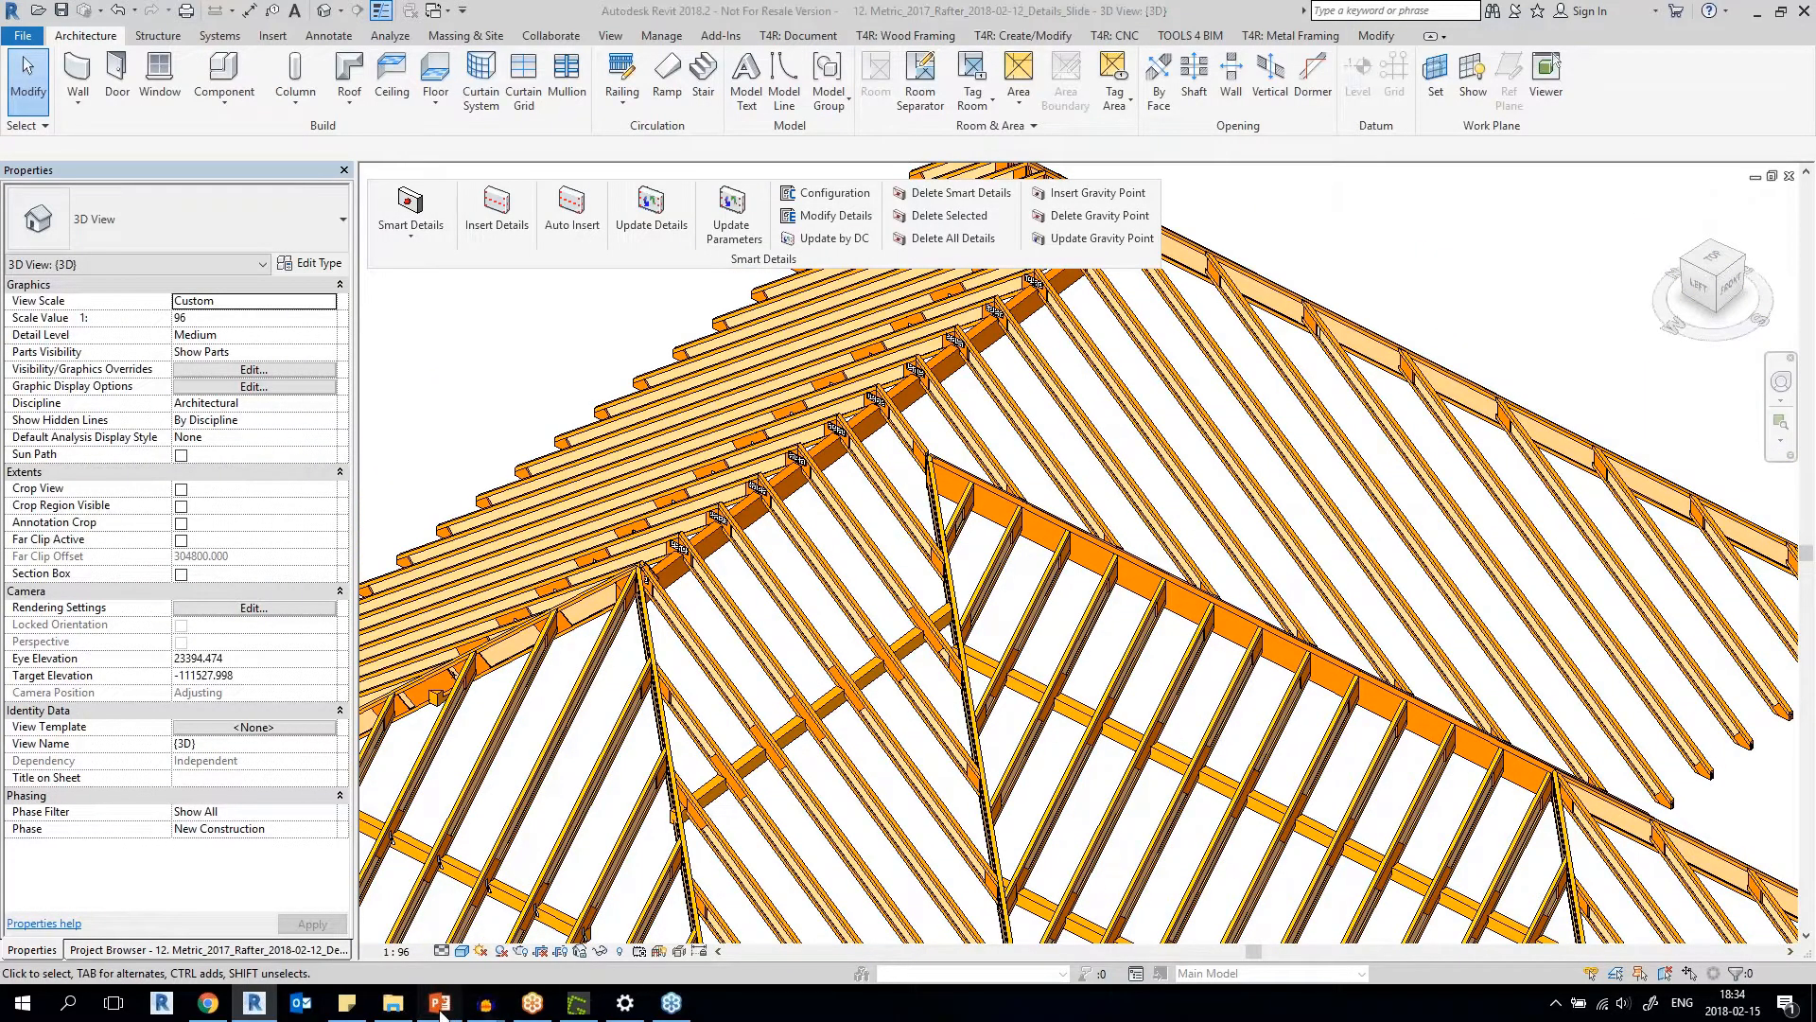
left_click(237, 917)
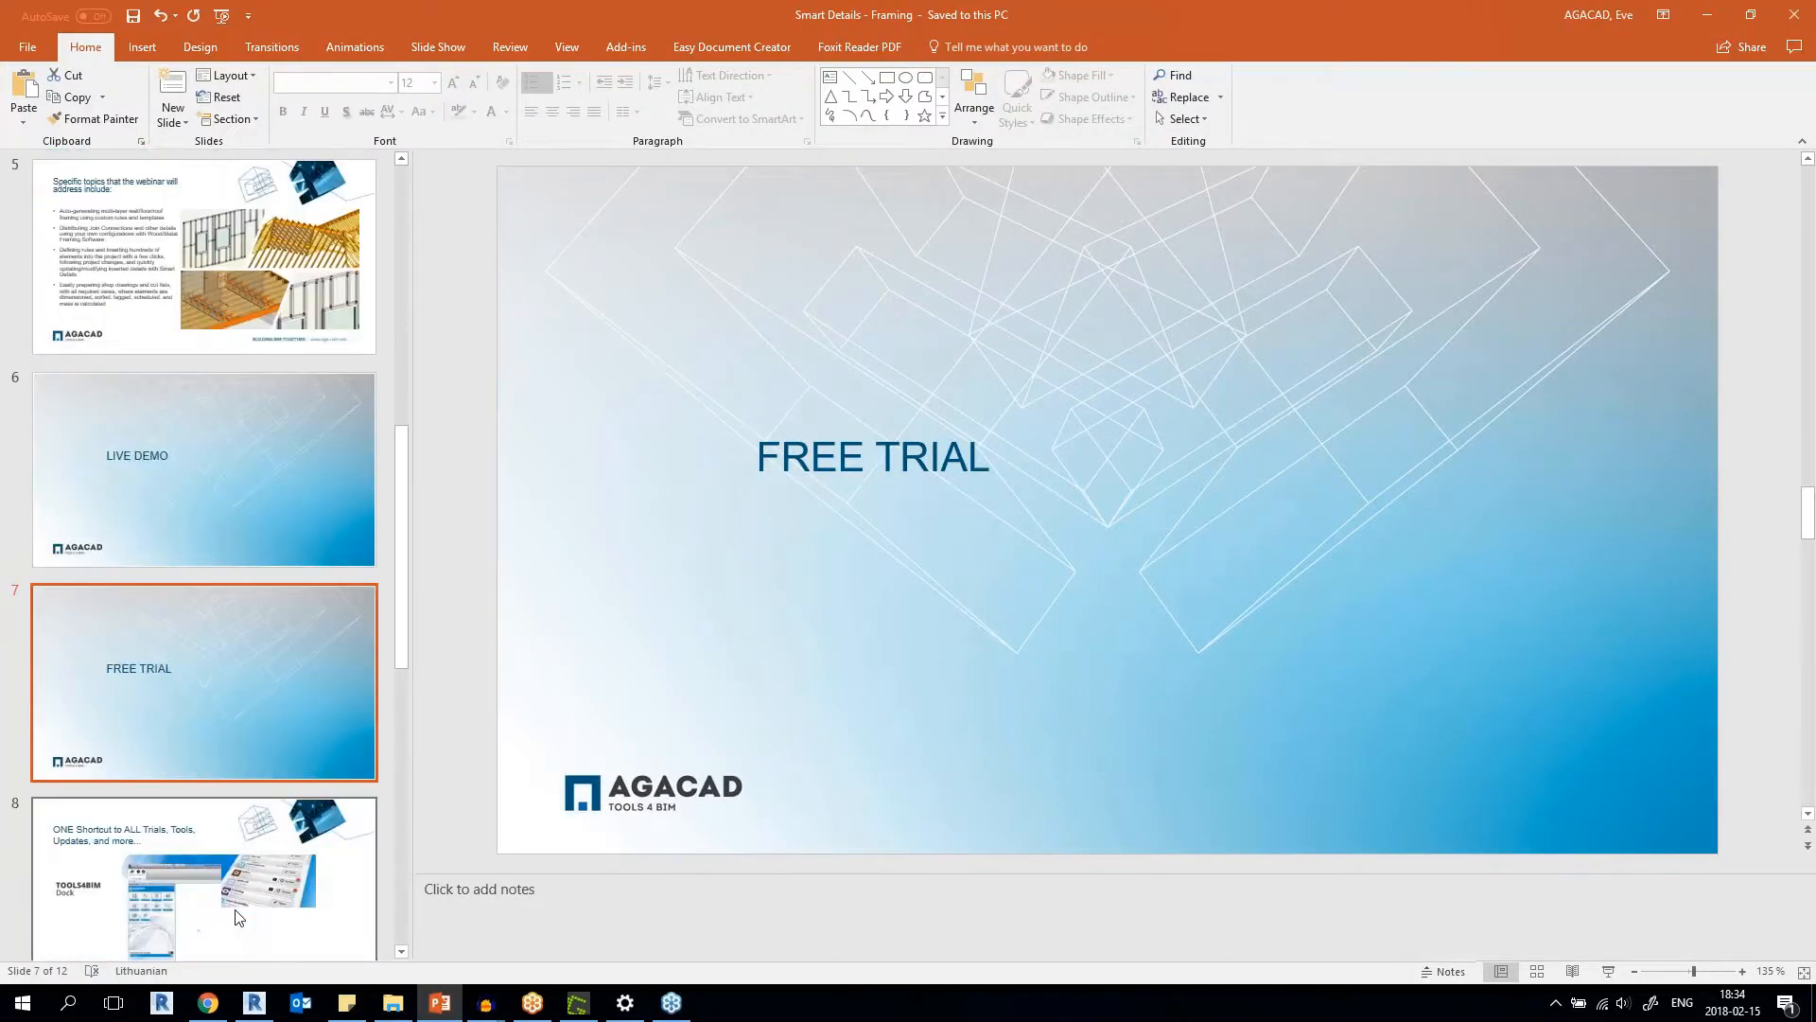
left_click(1608, 971)
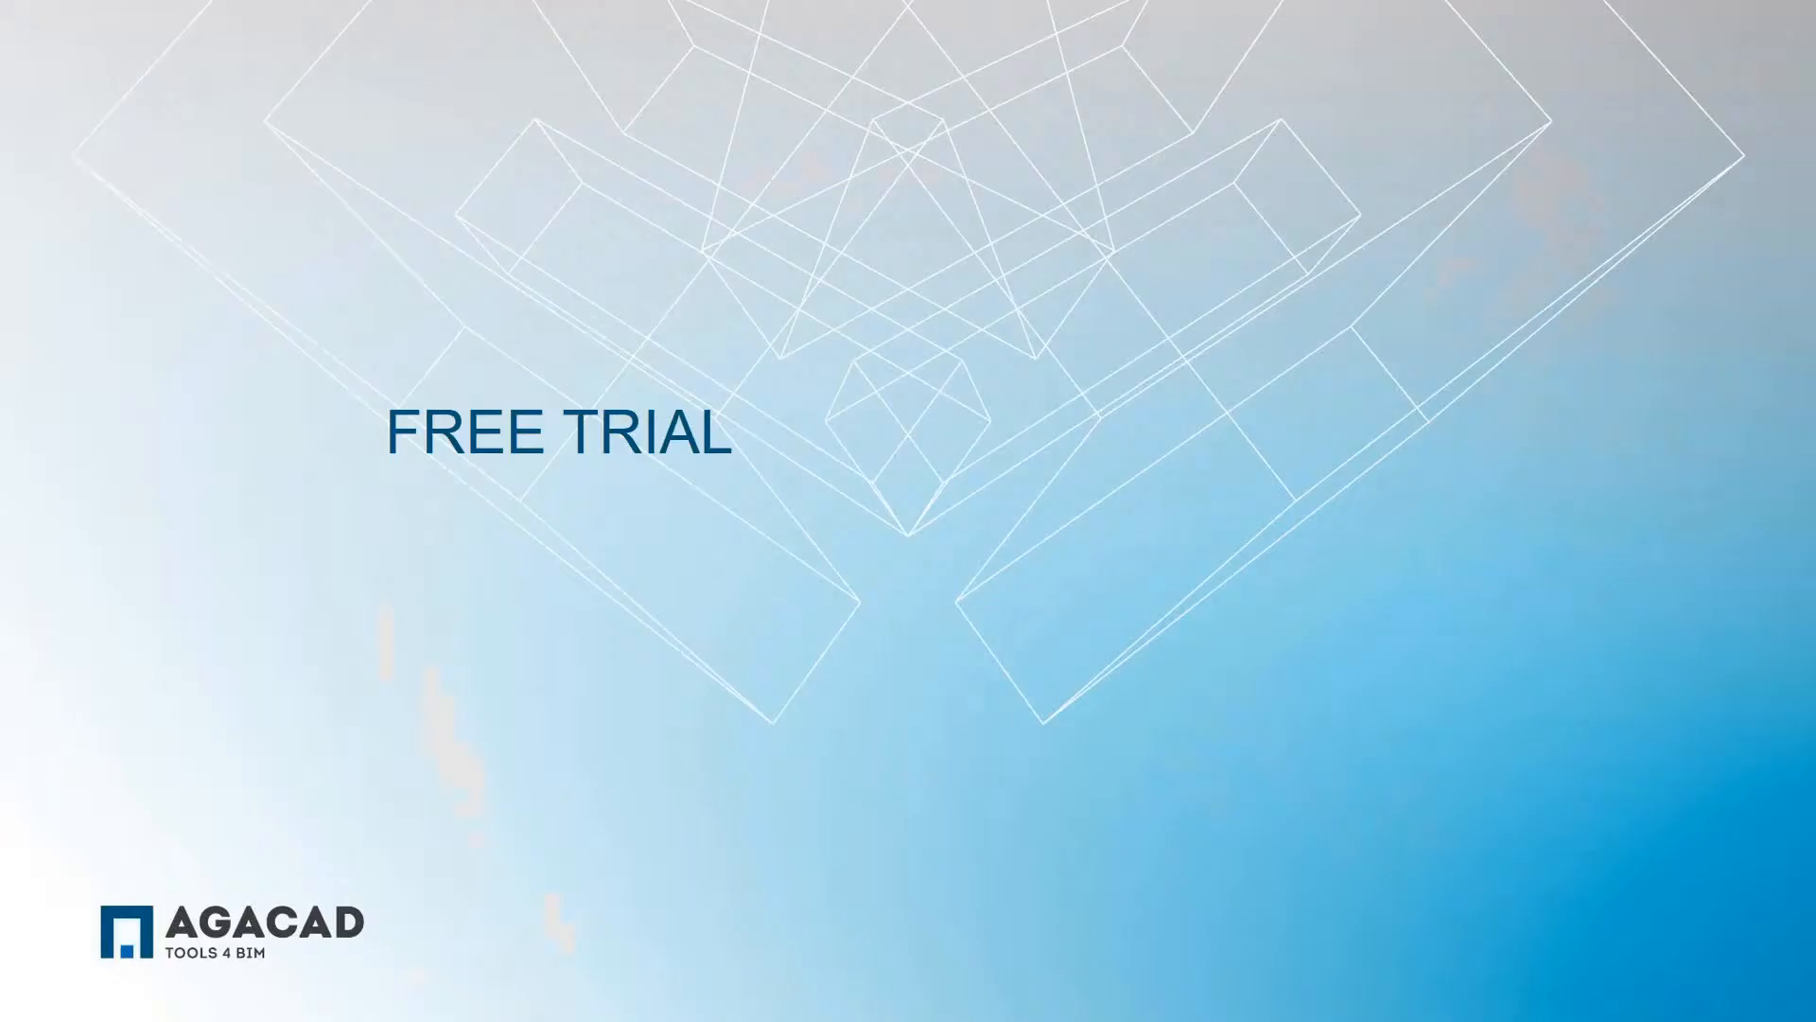
Advance the slideshow through the TOOLS4BIM Dock overview and download slides to the STEP 3 Get a TRIAL slide.
left_click(1268, 712)
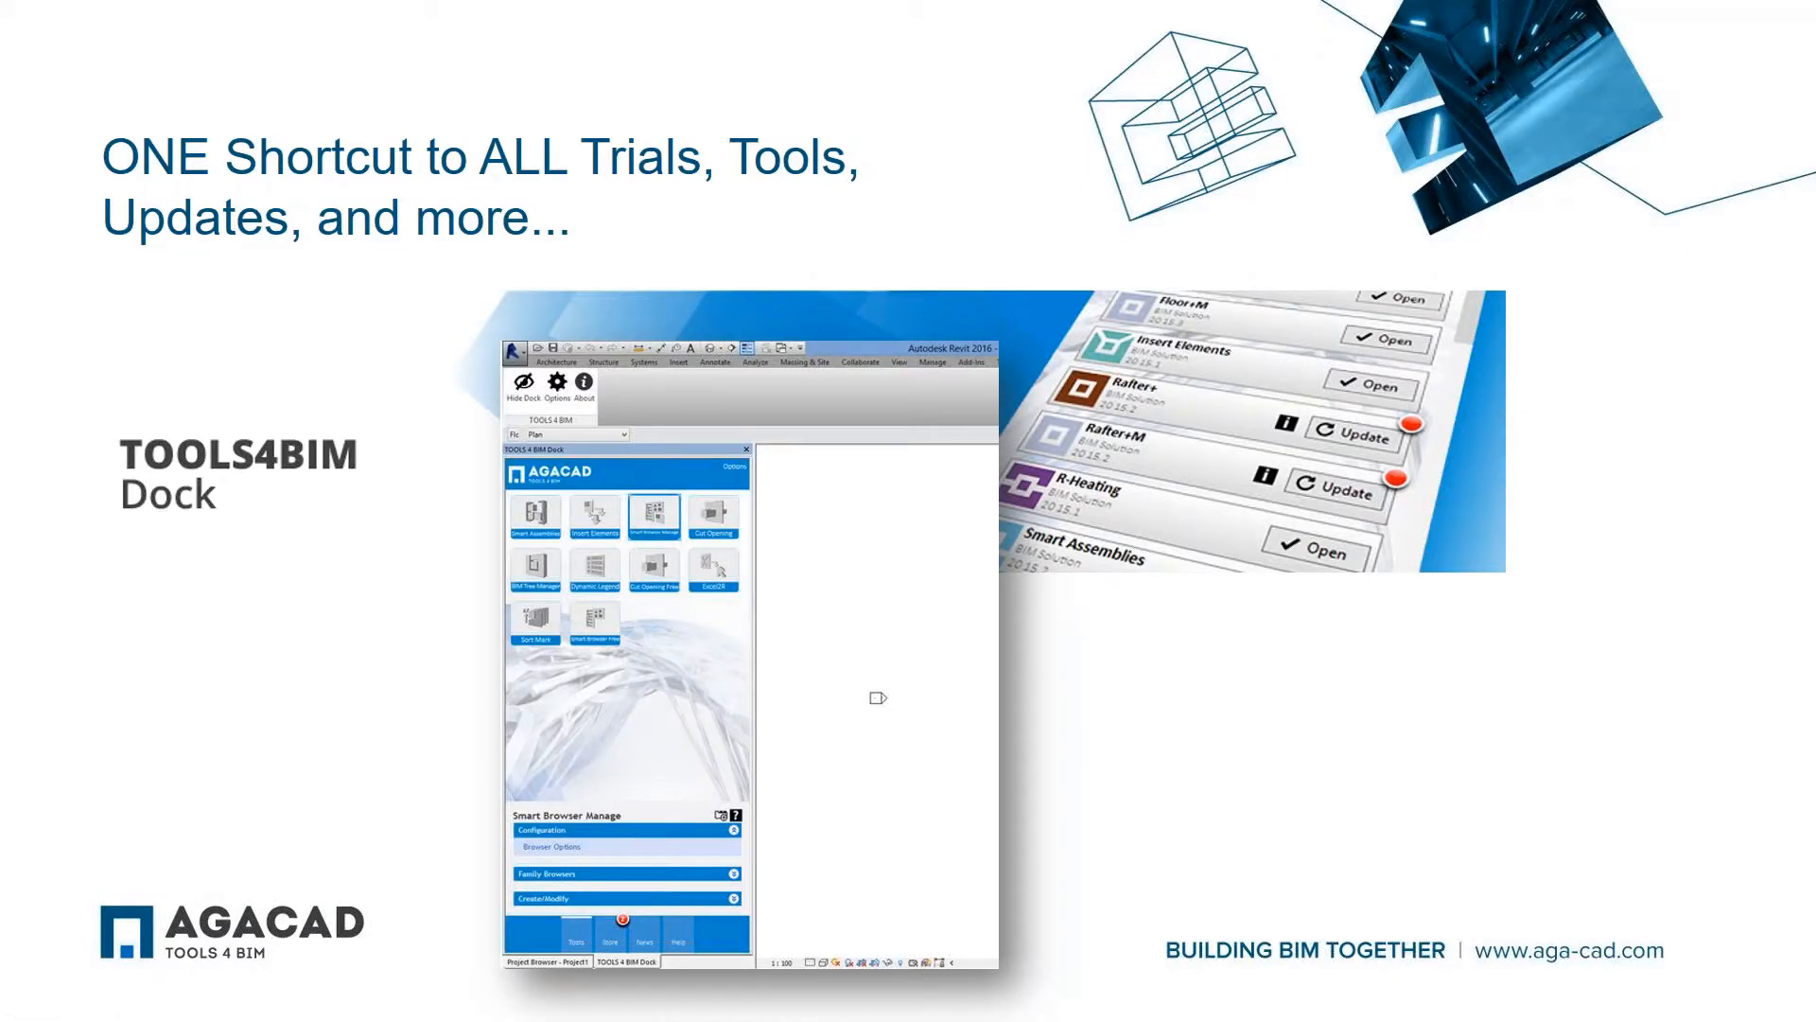
key("Right")
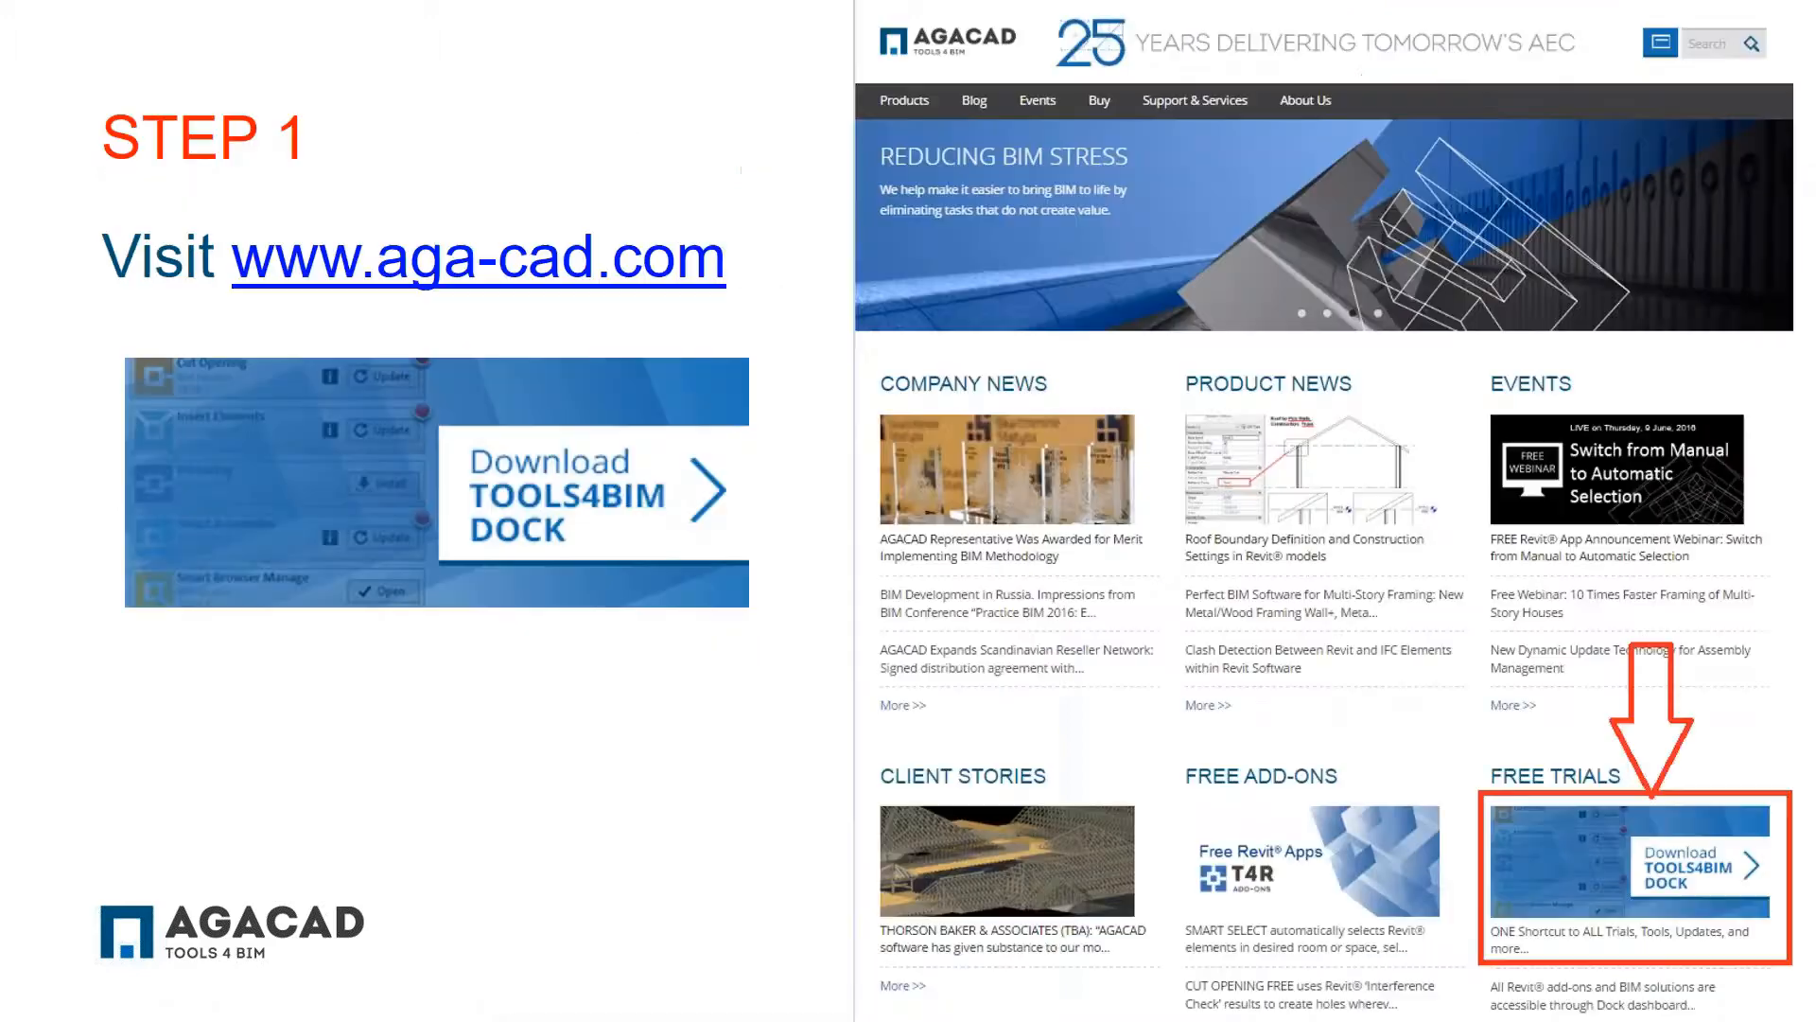
key("Right")
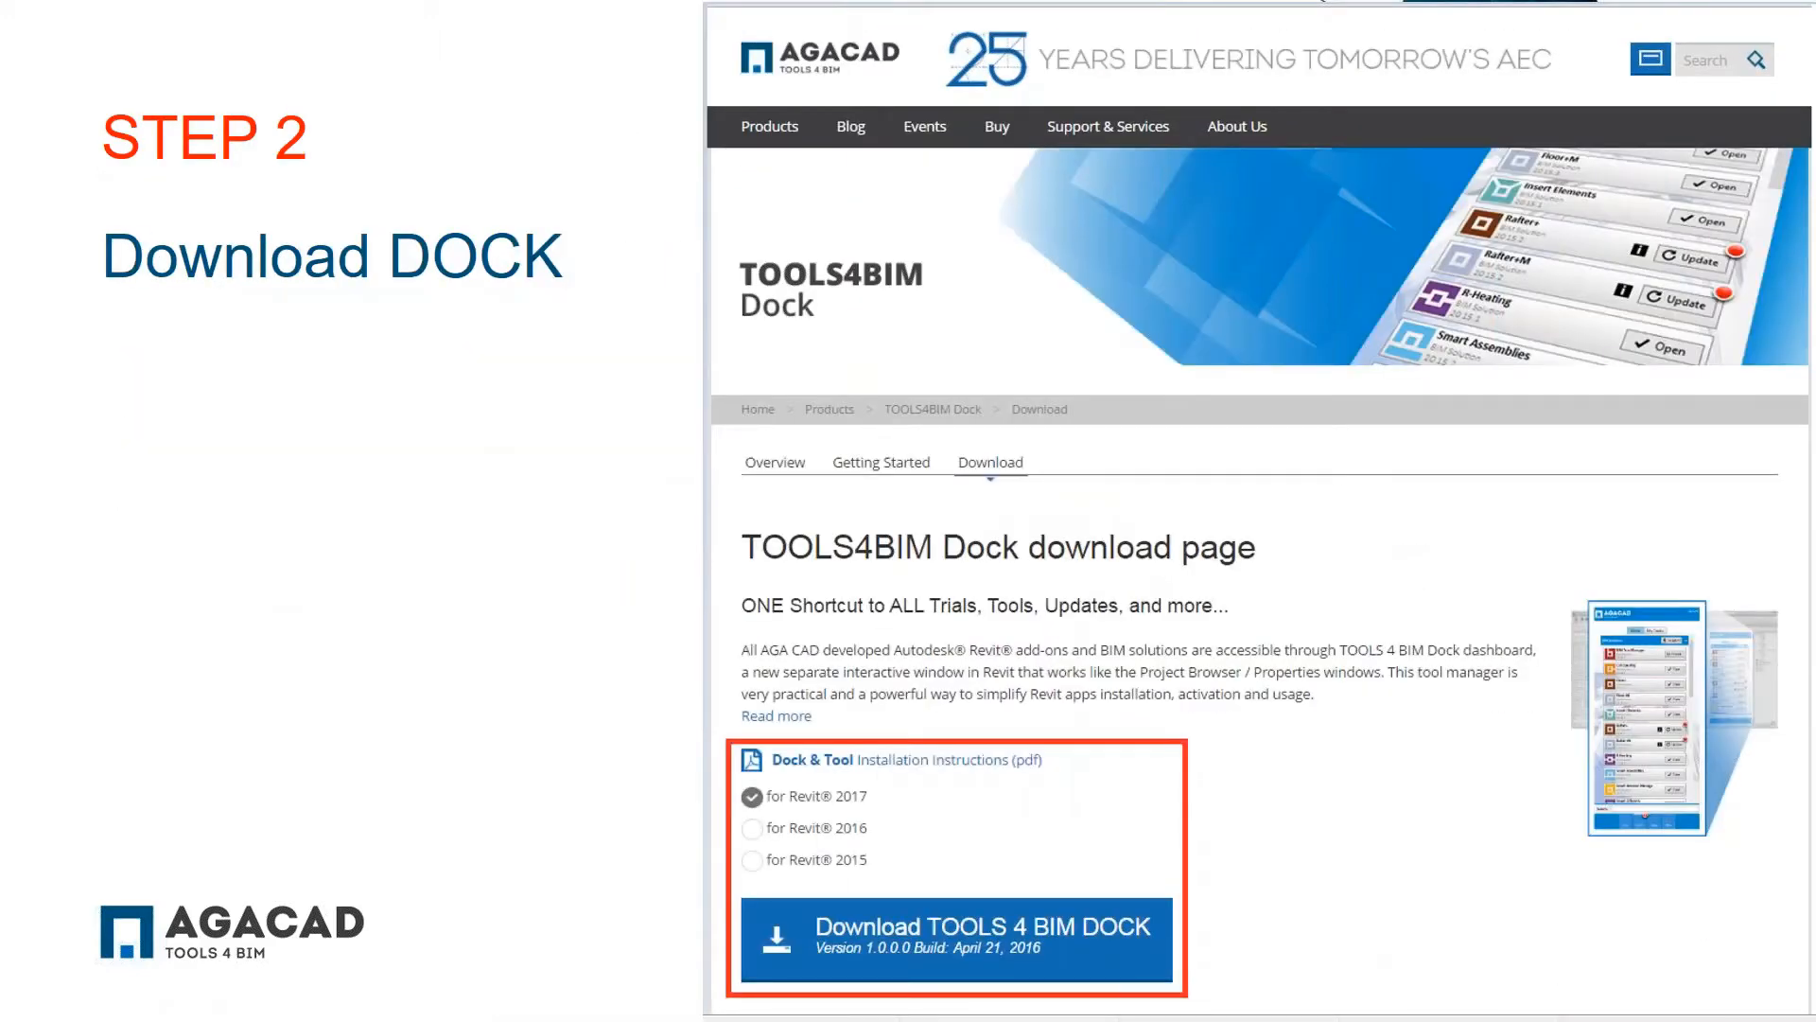
key("Right")
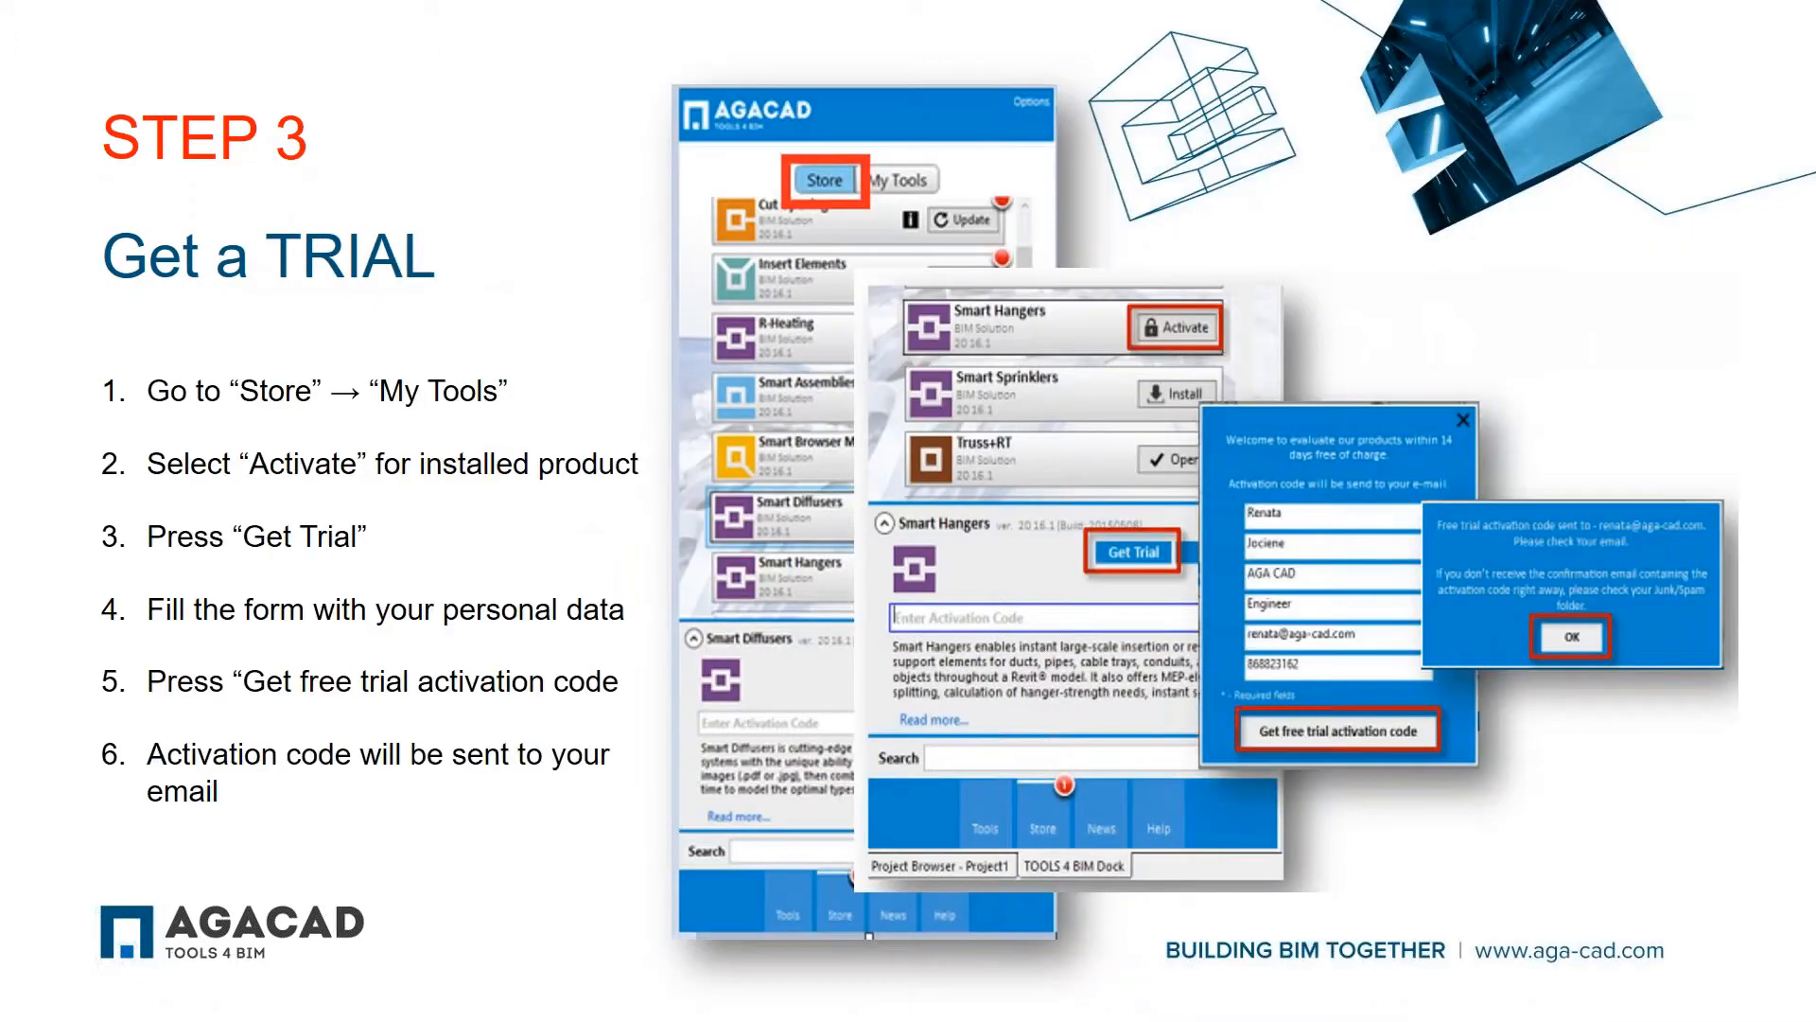